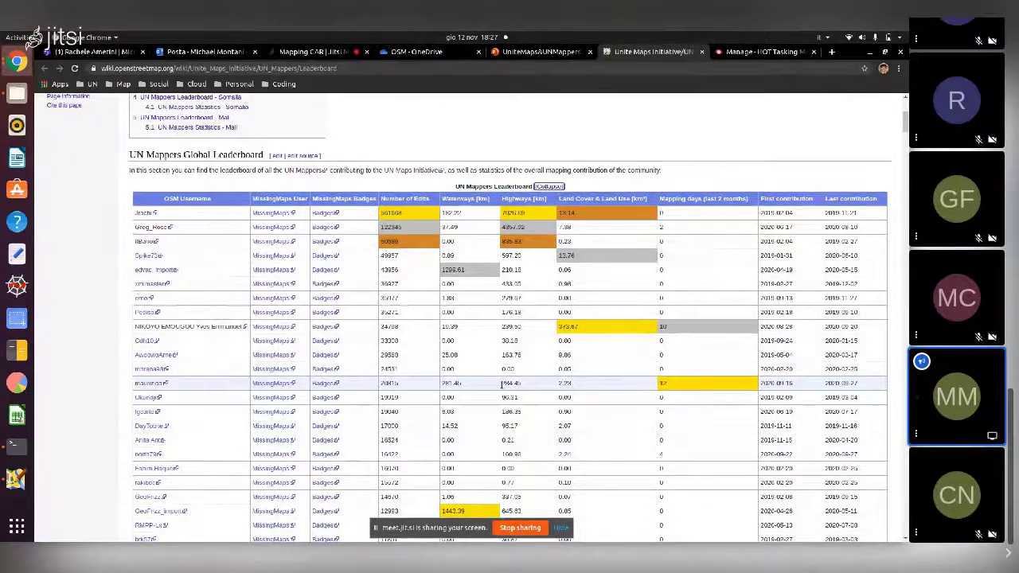
Step: Switch to the UniteMaps&UNMappers presentation and show the contribution heatmap slide followed by the mapping activities slide
{"action": "left_click", "coordinate": [546, 55]}
{"action": "left_click", "coordinate": [95, 451]}
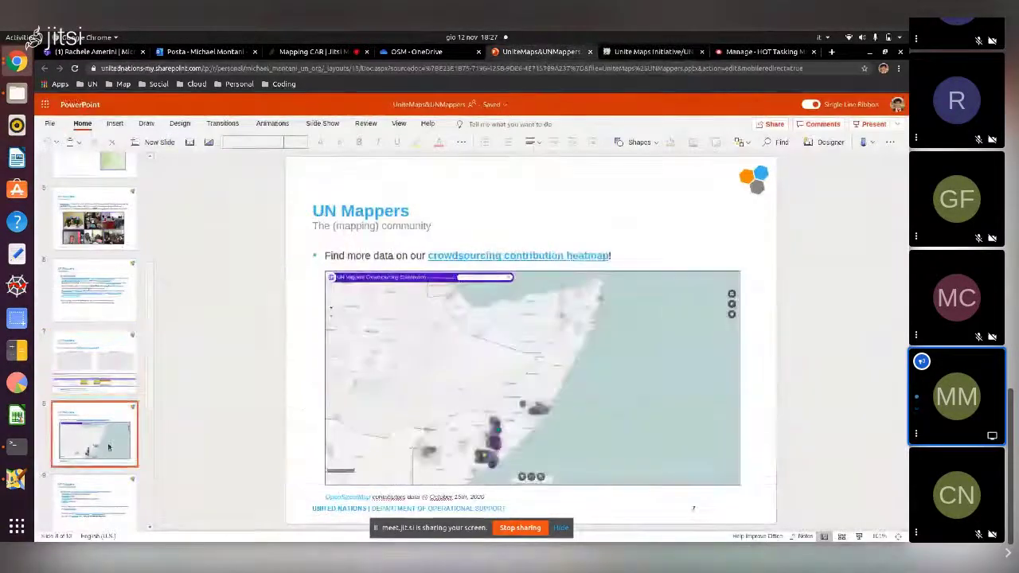
{"action": "left_click_drag", "start_coordinate": [150, 343], "coordinate": [151, 378]}
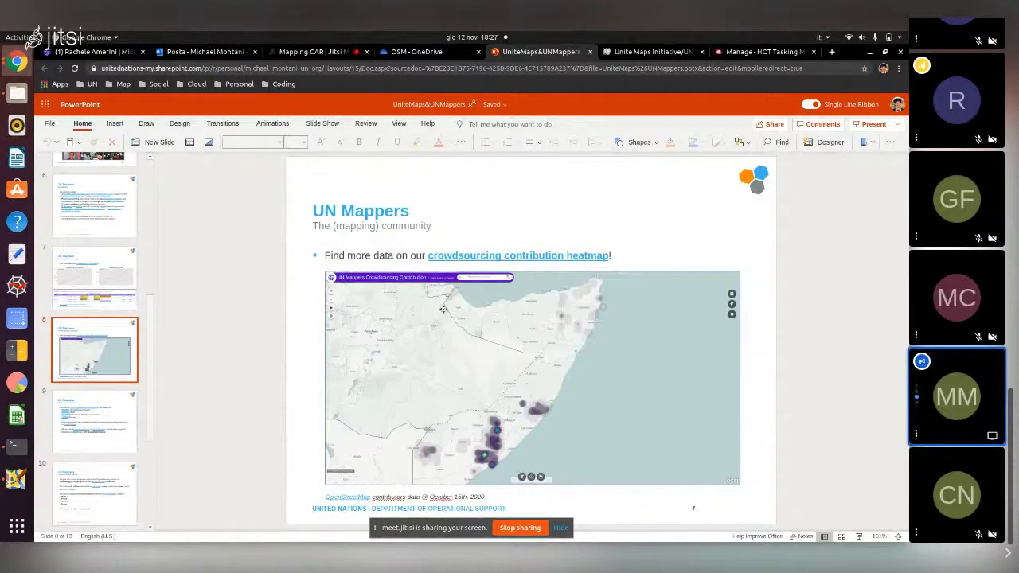
{"action": "left_click", "coordinate": [110, 431]}
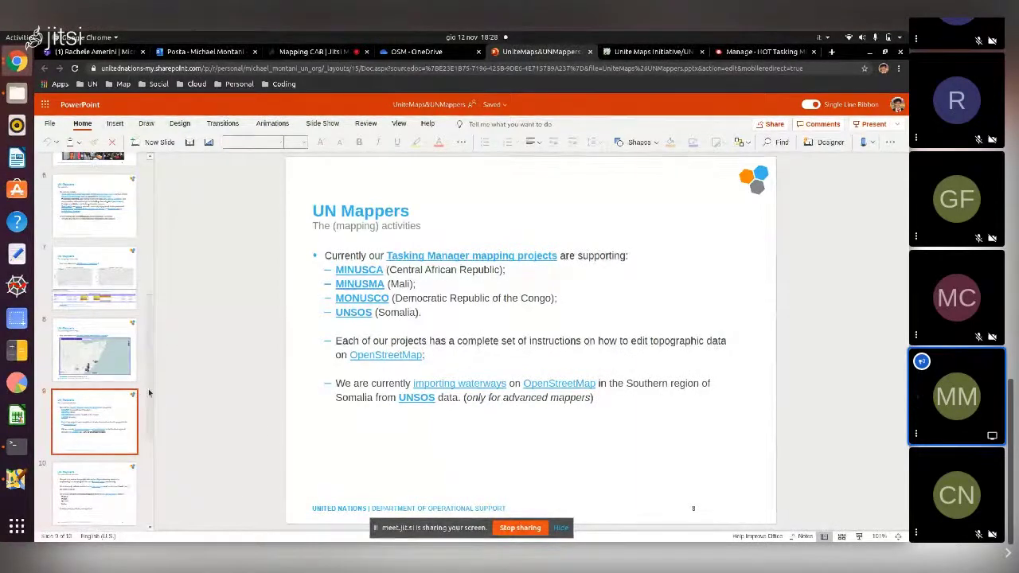
Step: Show the slides on UN Mappers' educational activities, social media and useful links
{"action": "scroll", "coordinate": [116, 388], "scroll_direction": "down", "scroll_amount": 3}
{"action": "left_click", "coordinate": [113, 386]}
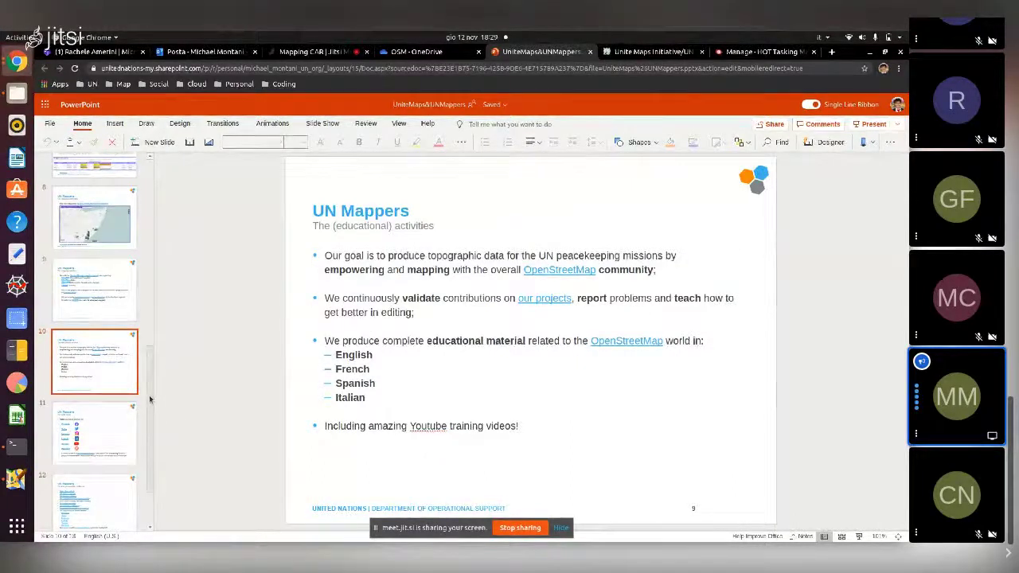
{"action": "scroll", "coordinate": [149, 414], "scroll_direction": "down", "scroll_amount": 2}
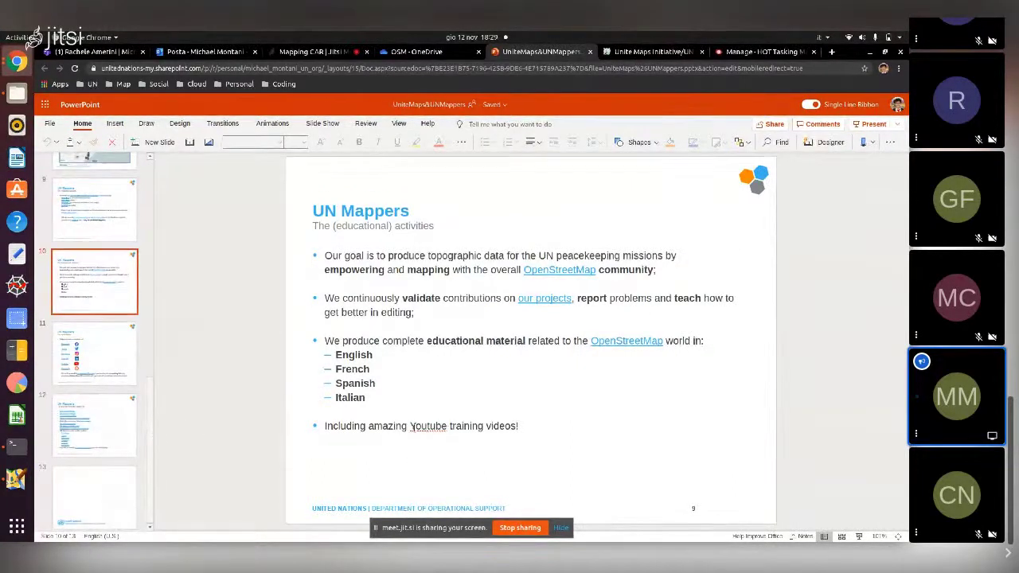
{"action": "left_click", "coordinate": [117, 368]}
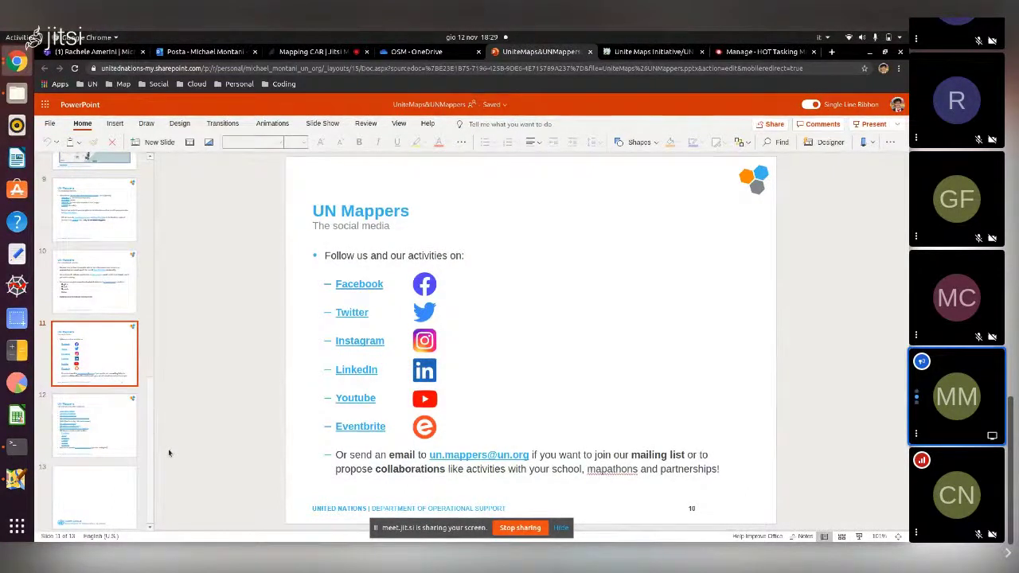
{"action": "left_click", "coordinate": [77, 441]}
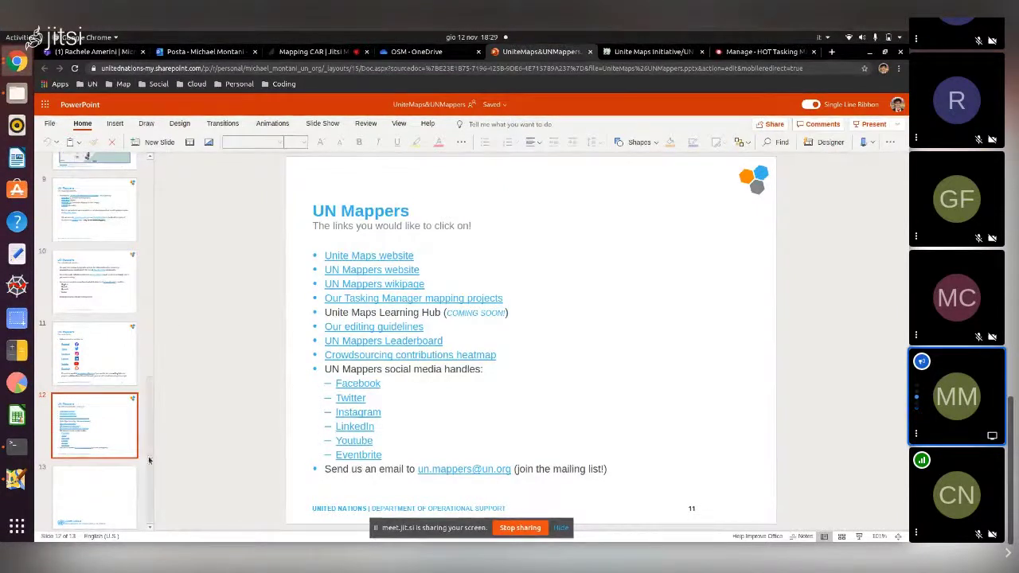
Step: Look back through the earlier slide thumbnails and switch to the Mapping CAR meeting to check its chat and participants
{"action": "left_click_drag", "start_coordinate": [148, 467], "coordinate": [139, 231]}
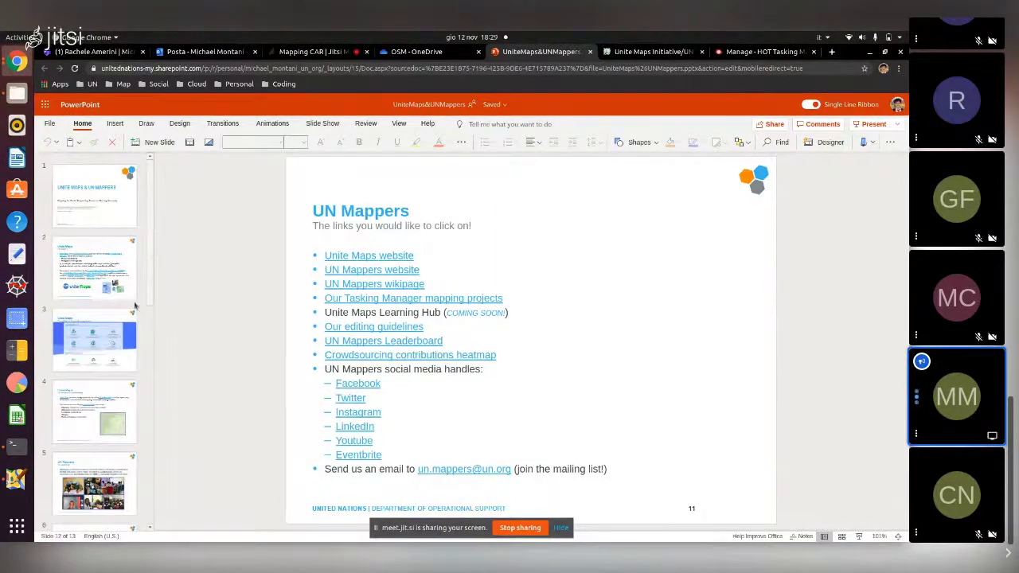
{"action": "scroll", "coordinate": [138, 301], "scroll_direction": "down", "scroll_amount": 2}
{"action": "scroll", "coordinate": [138, 301], "scroll_direction": "down", "scroll_amount": 3}
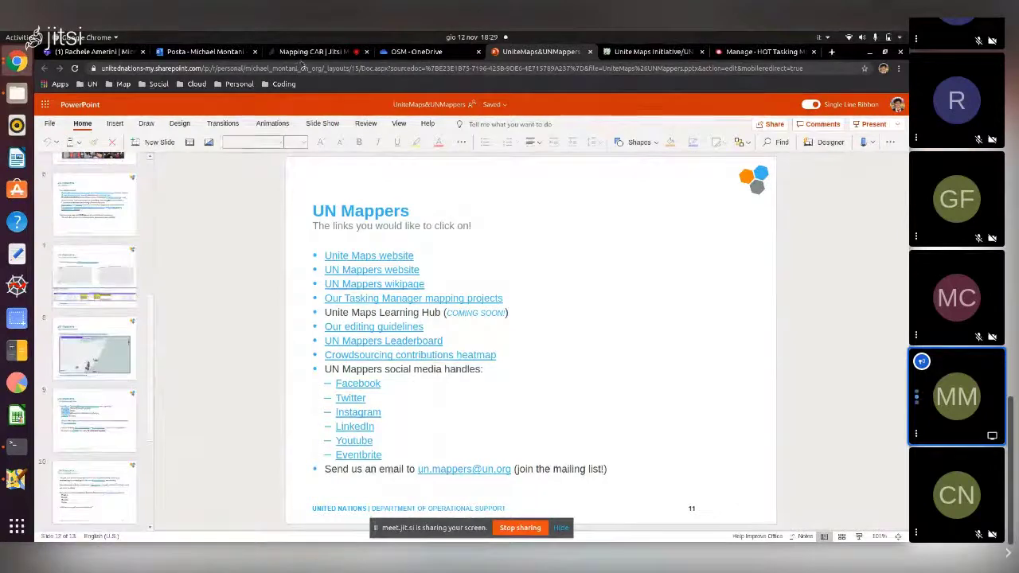
{"action": "left_click", "coordinate": [304, 54]}
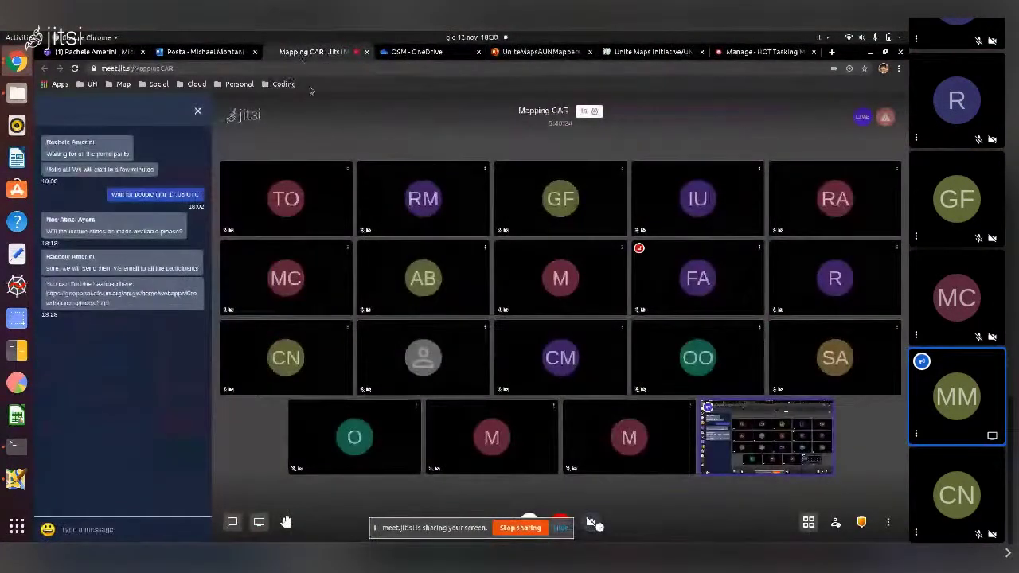
{"action": "left_click", "coordinate": [519, 528]}
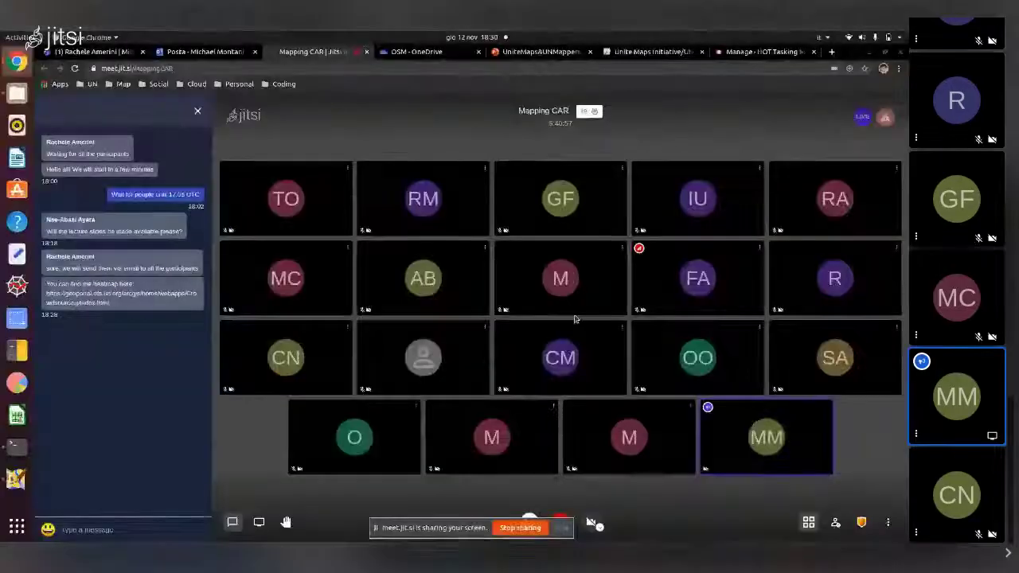
Step: Switch to the HOT Tasking Manager, show its home page and open the list of projects to explore
{"action": "left_click", "coordinate": [739, 51]}
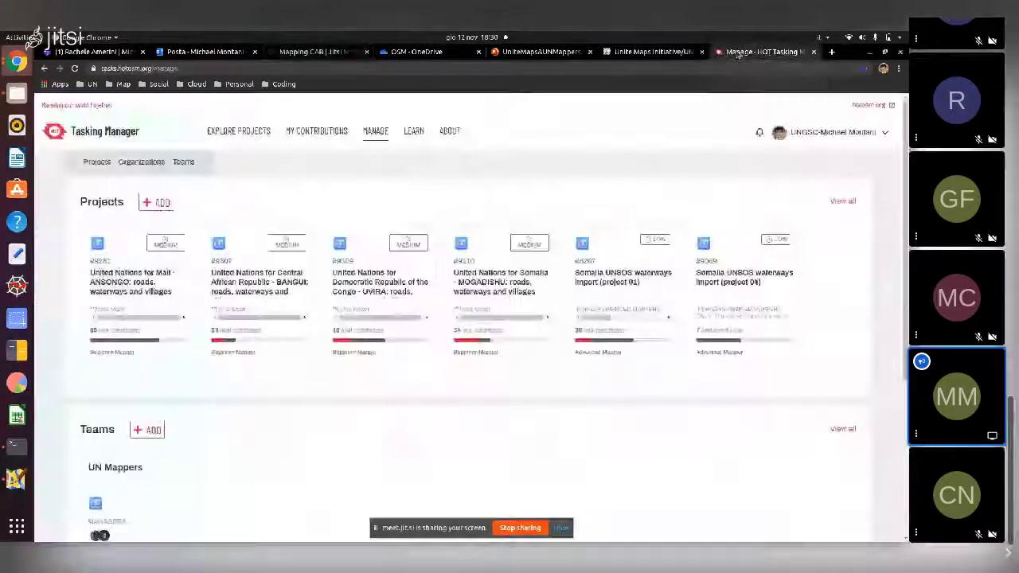
{"action": "left_click", "coordinate": [93, 137]}
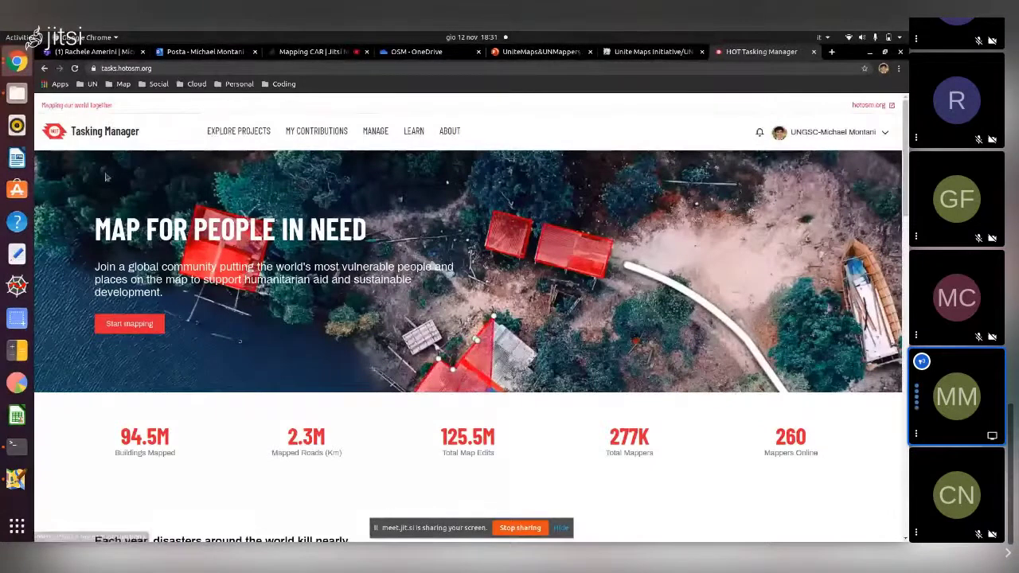
{"action": "left_click", "coordinate": [247, 134]}
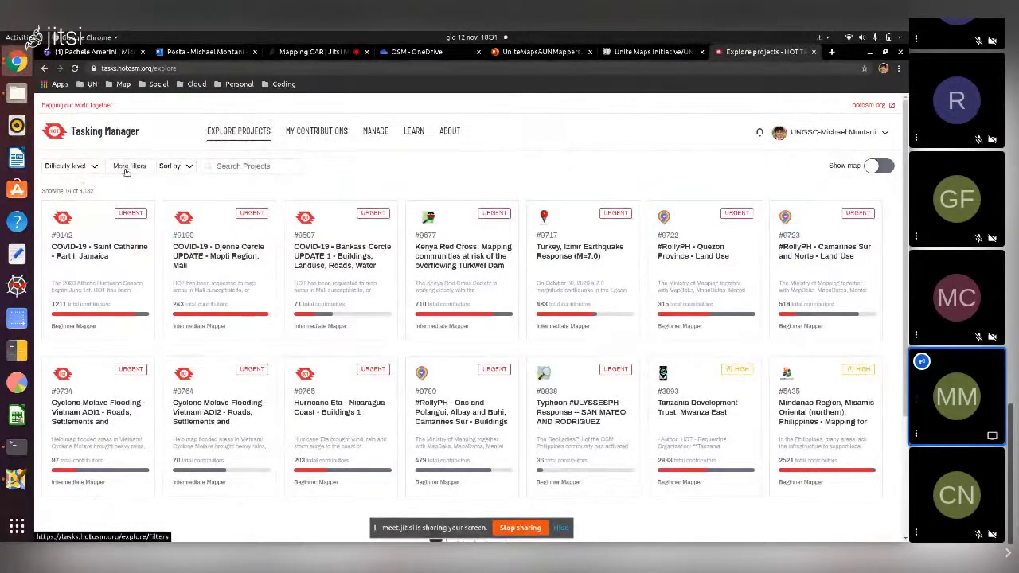
Step: Filter the projects by the organization UN Mappers and apply the filter
{"action": "left_click", "coordinate": [126, 169]}
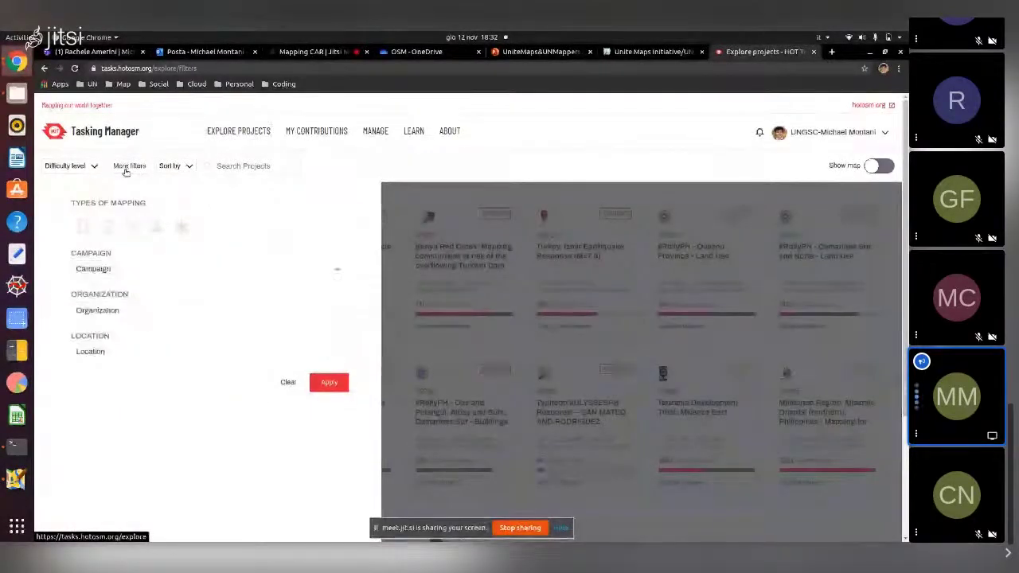
{"action": "left_click", "coordinate": [249, 317]}
{"action": "type", "text": "un mappers"}
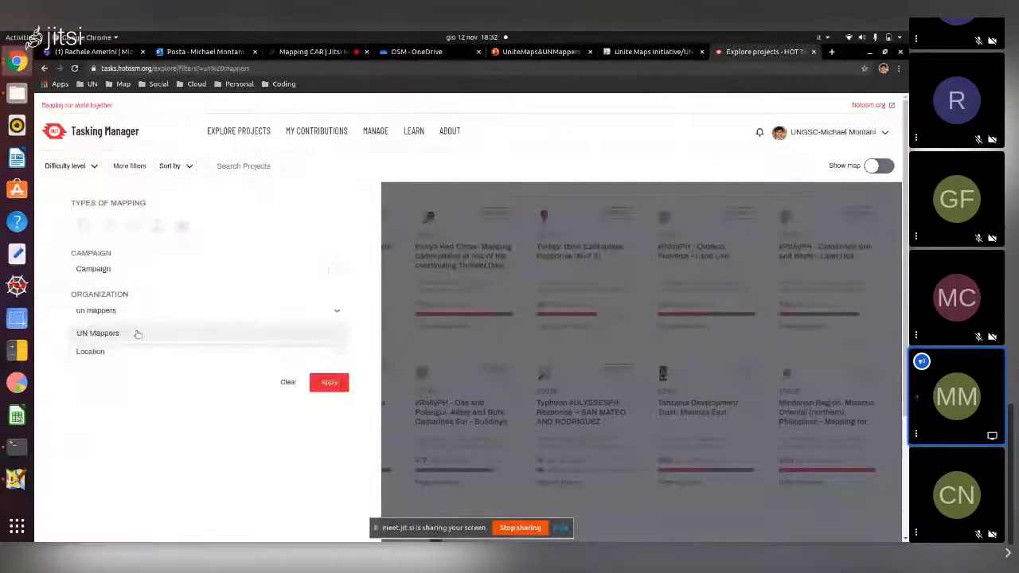
{"action": "left_click", "coordinate": [89, 337]}
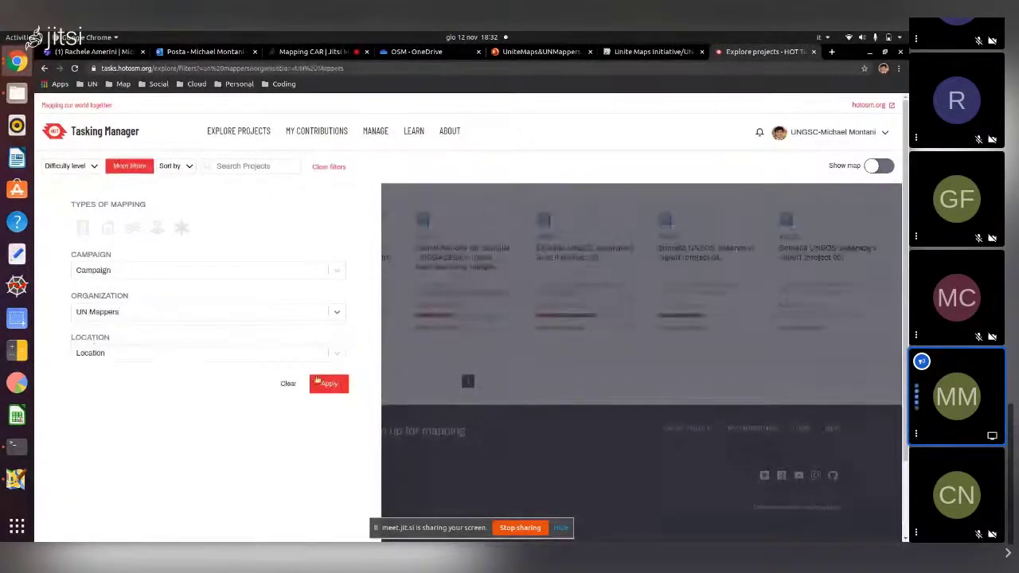
{"action": "left_click", "coordinate": [328, 382]}
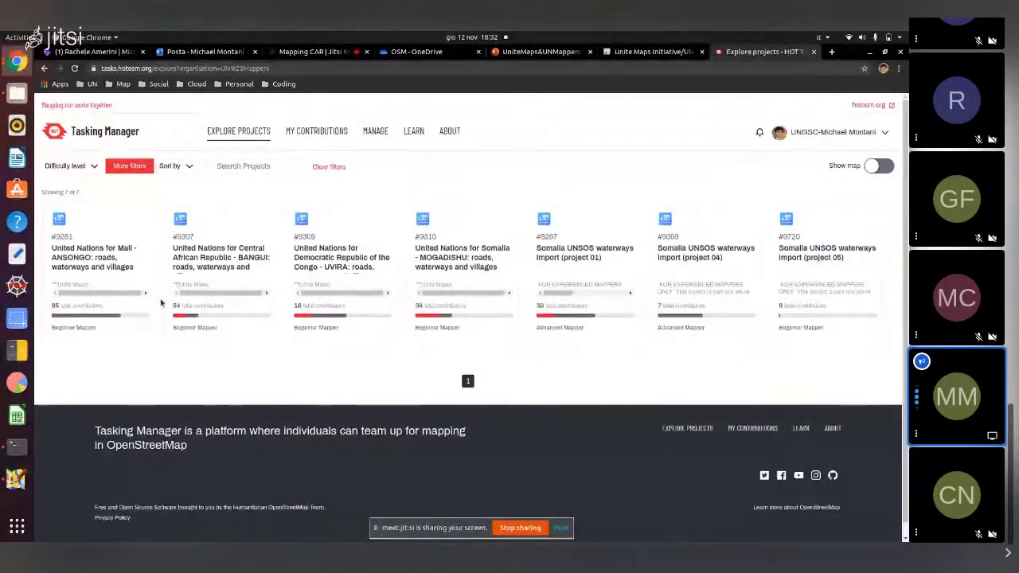
Step: Open the United Nations for Central African Republic - BANGUI project and review its overview, mapping types and progress
{"action": "left_click", "coordinate": [204, 261]}
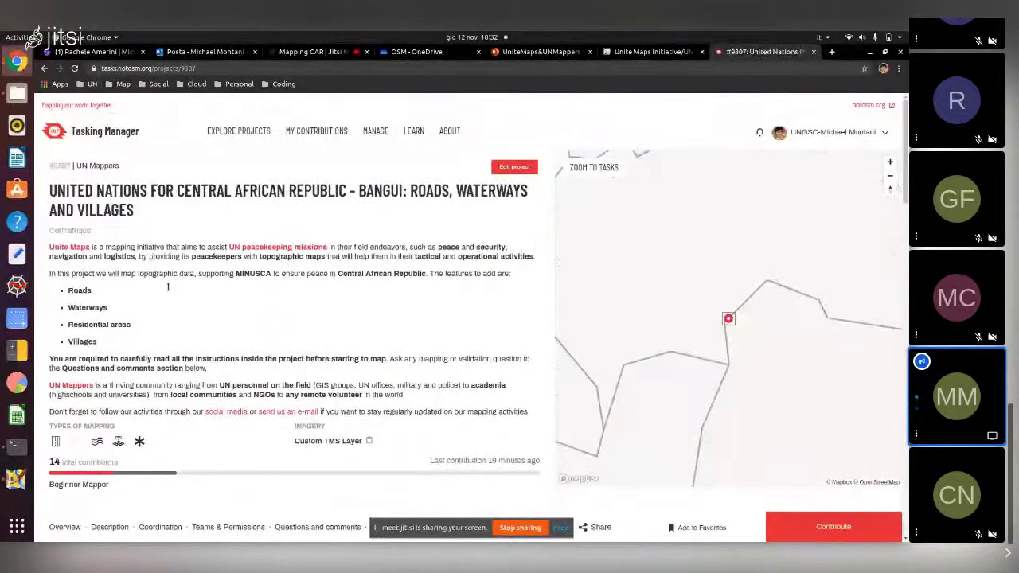
{"action": "scroll", "coordinate": [168, 287], "scroll_direction": "down", "scroll_amount": 4}
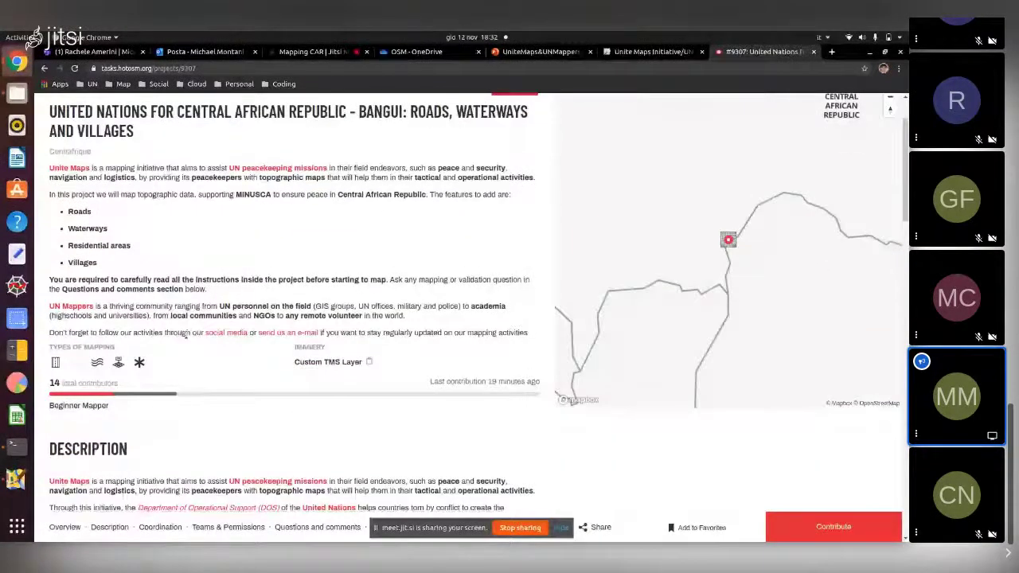
{"action": "scroll", "coordinate": [135, 310], "scroll_direction": "up", "scroll_amount": 1}
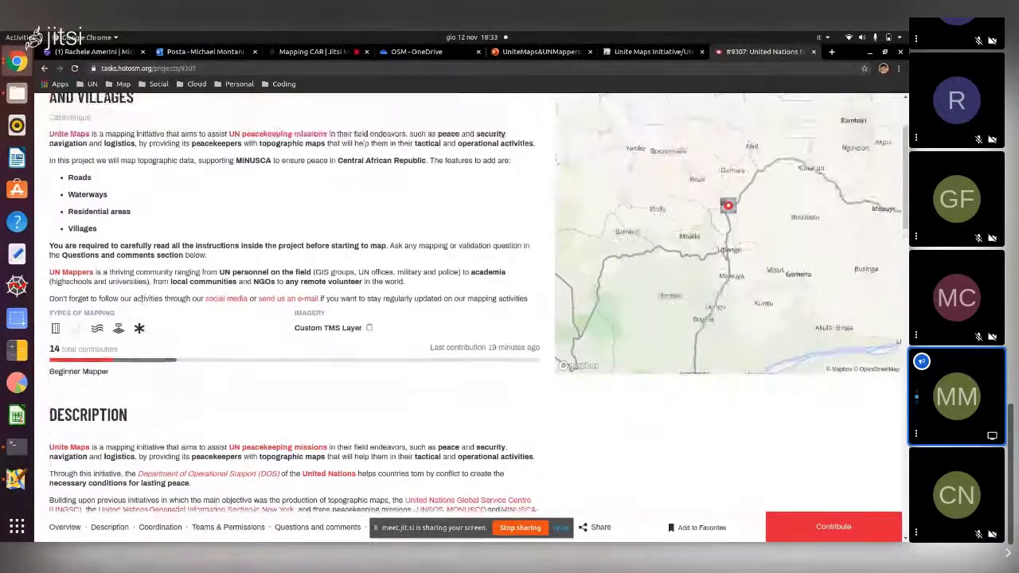
{"action": "scroll", "coordinate": [136, 298], "scroll_direction": "up", "scroll_amount": 2}
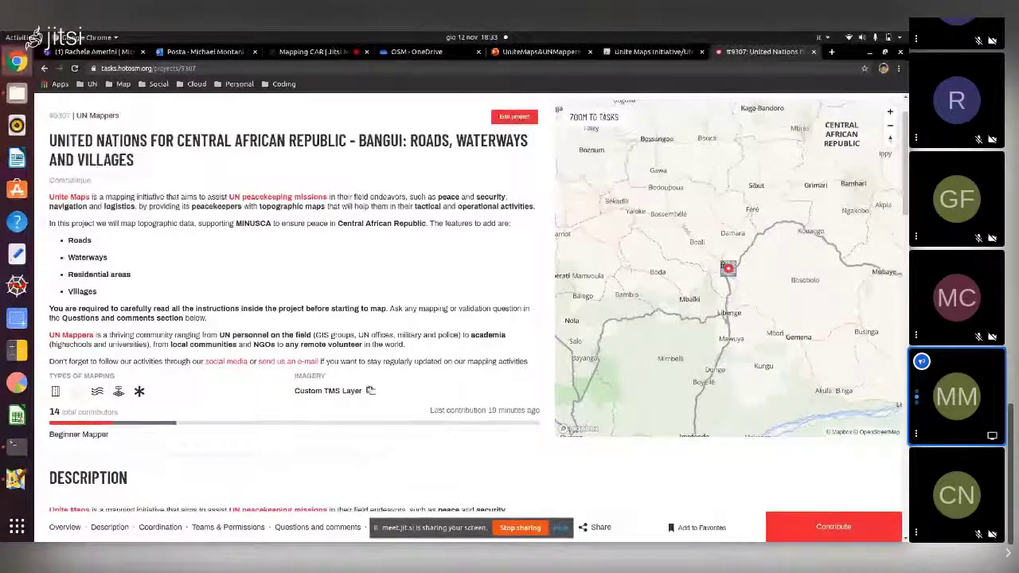
{"action": "scroll", "coordinate": [377, 408], "scroll_direction": "down", "scroll_amount": 1}
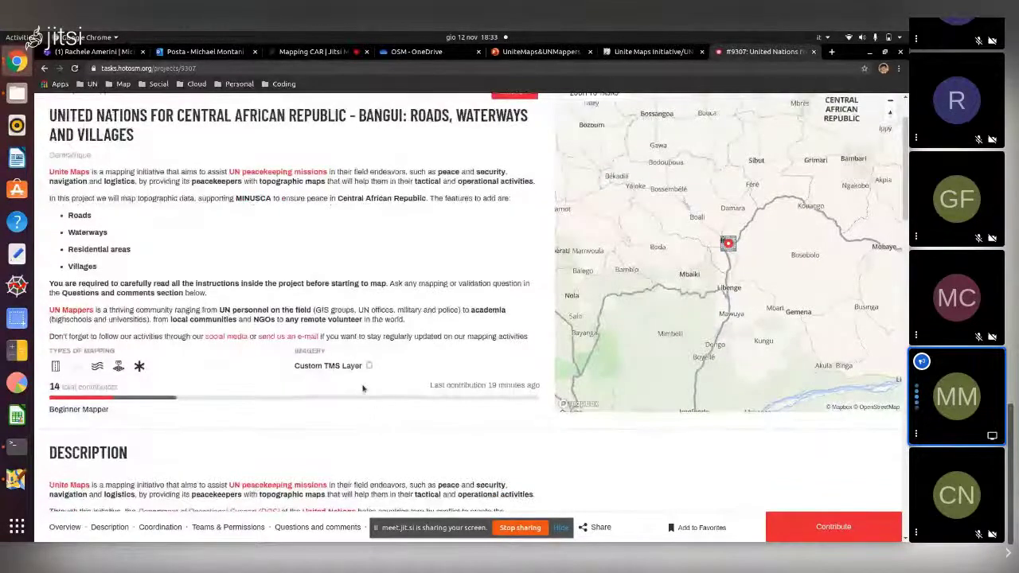
{"action": "scroll", "coordinate": [239, 413], "scroll_direction": "up", "scroll_amount": 2}
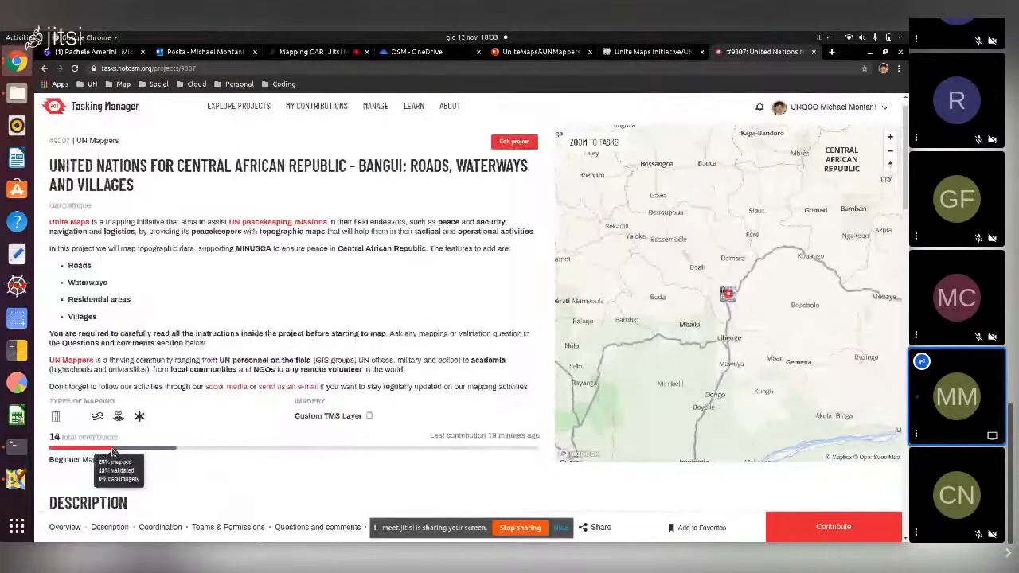
Step: Examine the Bangui project's description, coordination, questions and comments, contributors and contributions timeline, ending back at the overview
{"action": "scroll", "coordinate": [183, 388], "scroll_direction": "down", "scroll_amount": 4}
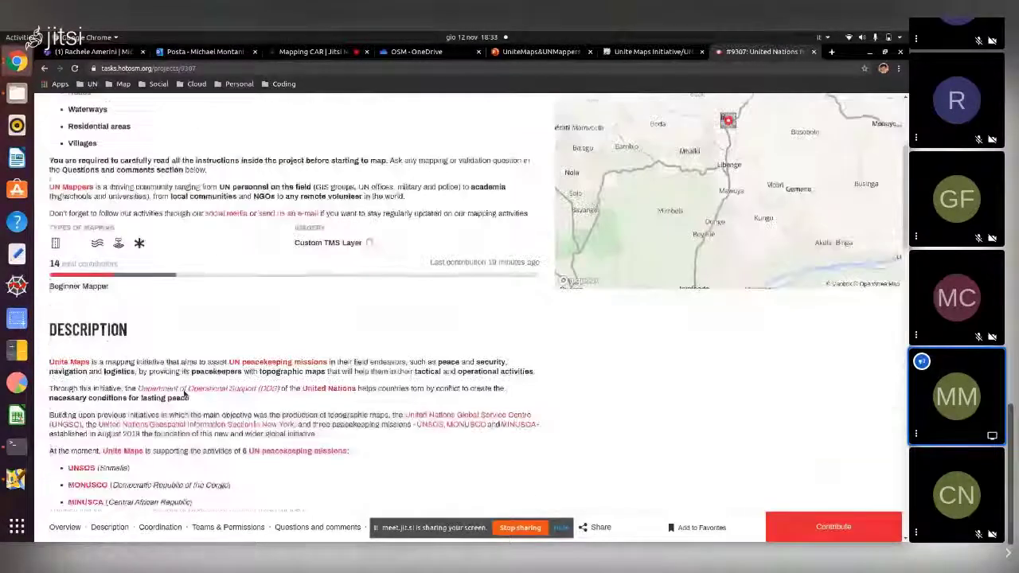
{"action": "scroll", "coordinate": [132, 348], "scroll_direction": "down", "scroll_amount": 1}
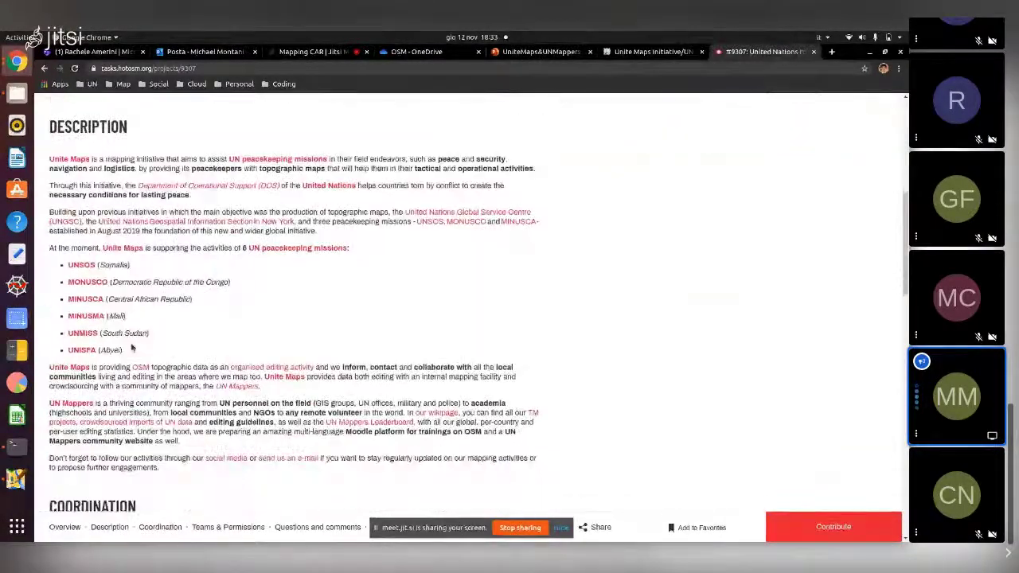
{"action": "scroll", "coordinate": [132, 348], "scroll_direction": "down", "scroll_amount": 1}
{"action": "scroll", "coordinate": [155, 281], "scroll_direction": "down", "scroll_amount": 8}
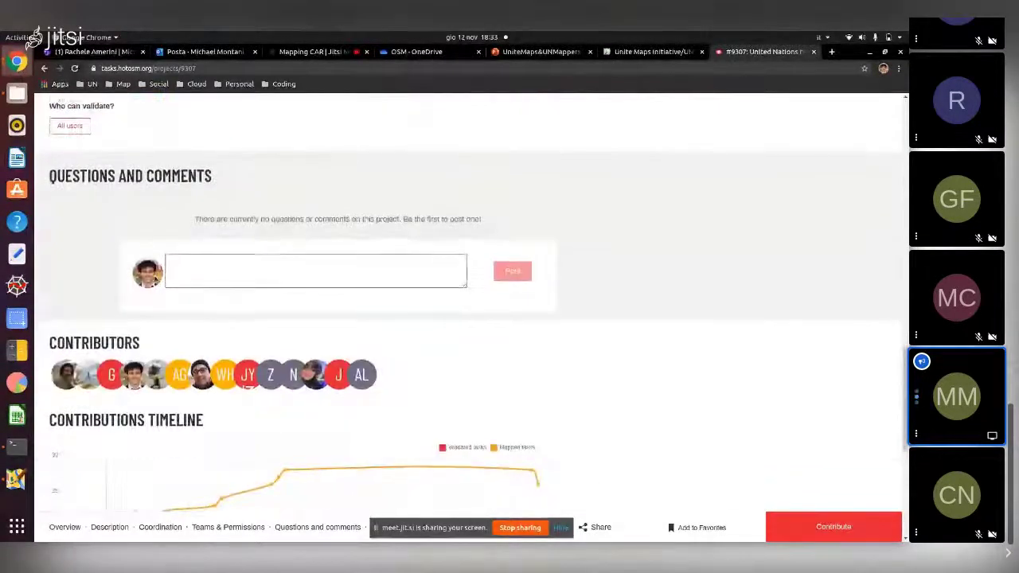
{"action": "scroll", "coordinate": [155, 280], "scroll_direction": "down", "scroll_amount": 1}
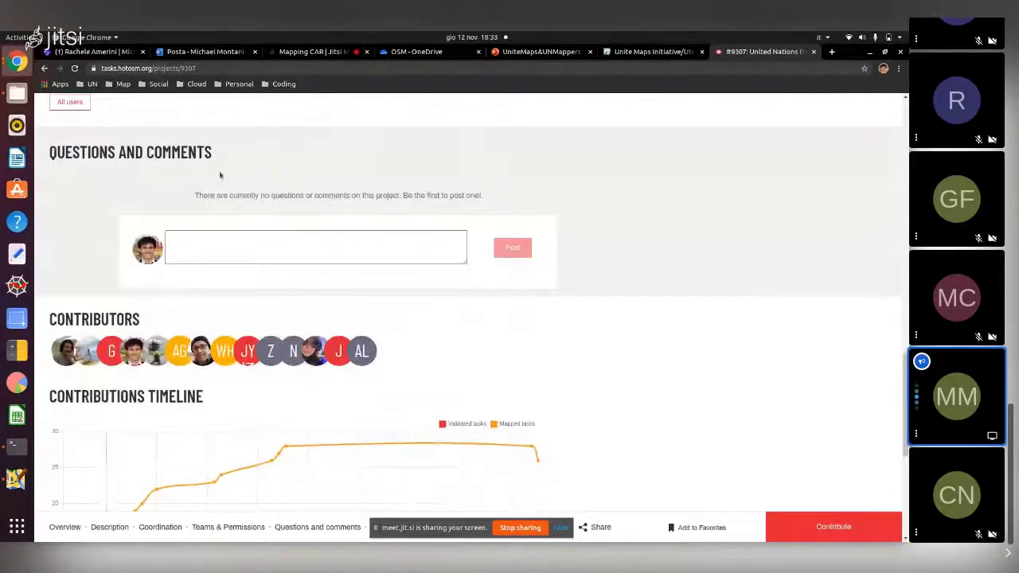
{"action": "left_click", "coordinate": [212, 250]}
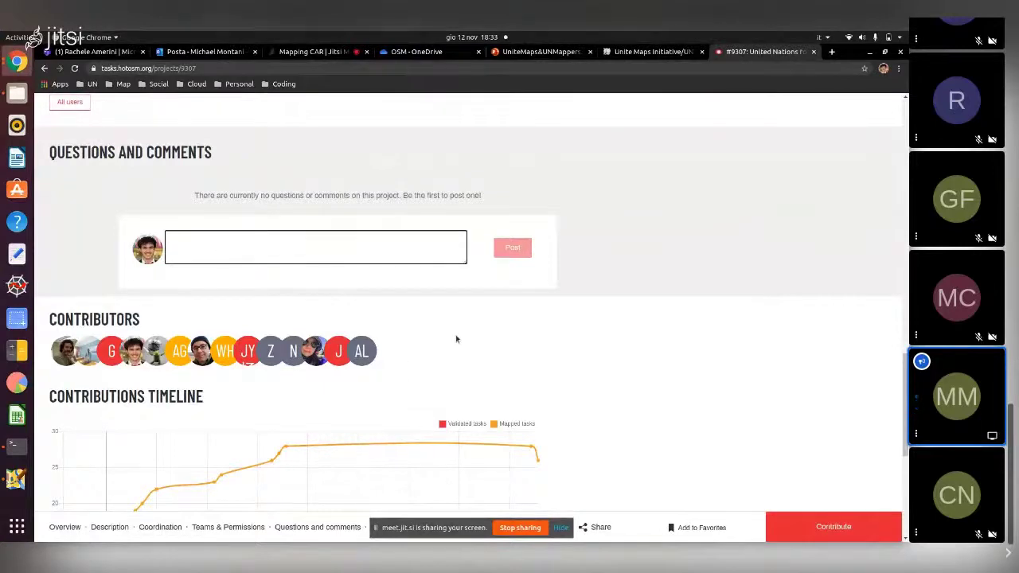
{"action": "scroll", "coordinate": [470, 342], "scroll_direction": "down", "scroll_amount": 1}
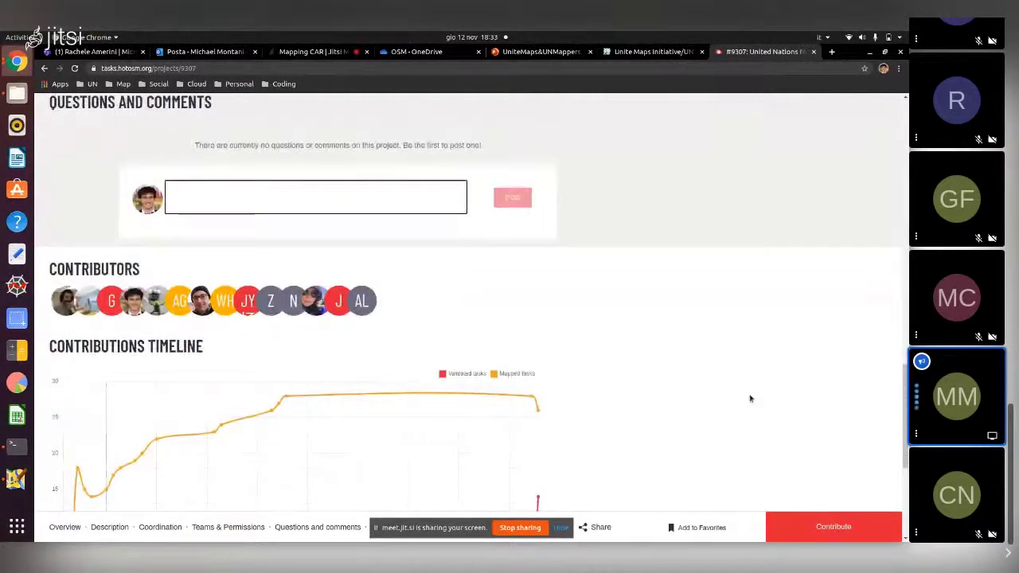
{"action": "scroll", "coordinate": [750, 399], "scroll_direction": "up", "scroll_amount": 6}
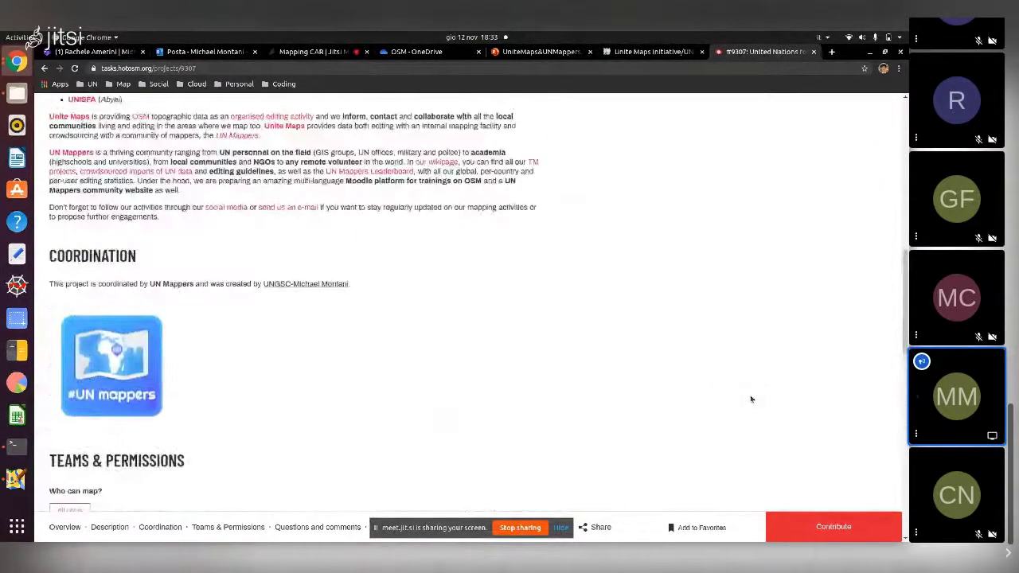
{"action": "scroll", "coordinate": [750, 399], "scroll_direction": "up", "scroll_amount": 6}
{"action": "scroll", "coordinate": [750, 399], "scroll_direction": "up", "scroll_amount": 3}
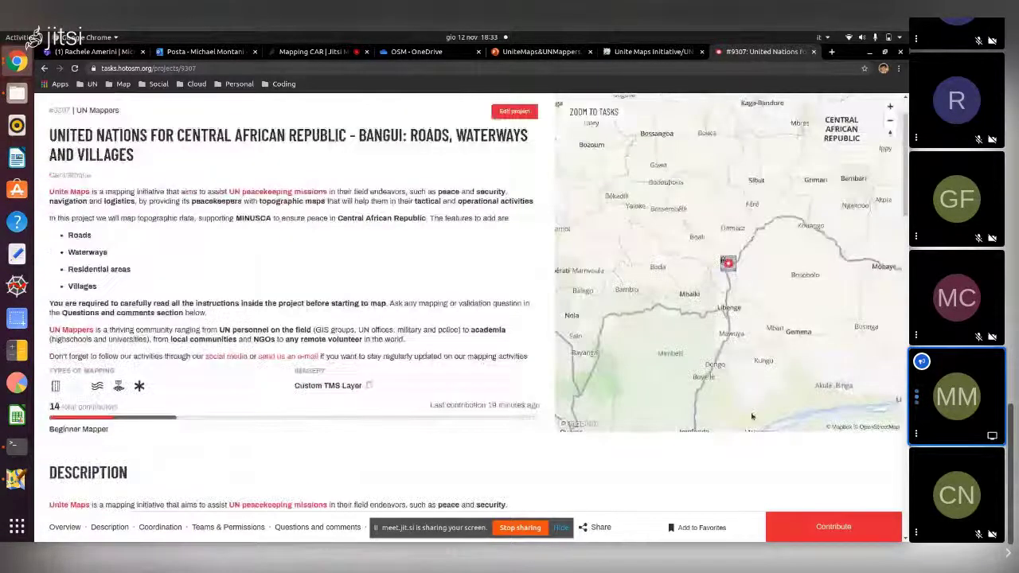
Step: Start contributing to the Bangui project and inspect the locked tasks #13 and #45 on the task map
{"action": "left_click", "coordinate": [832, 526]}
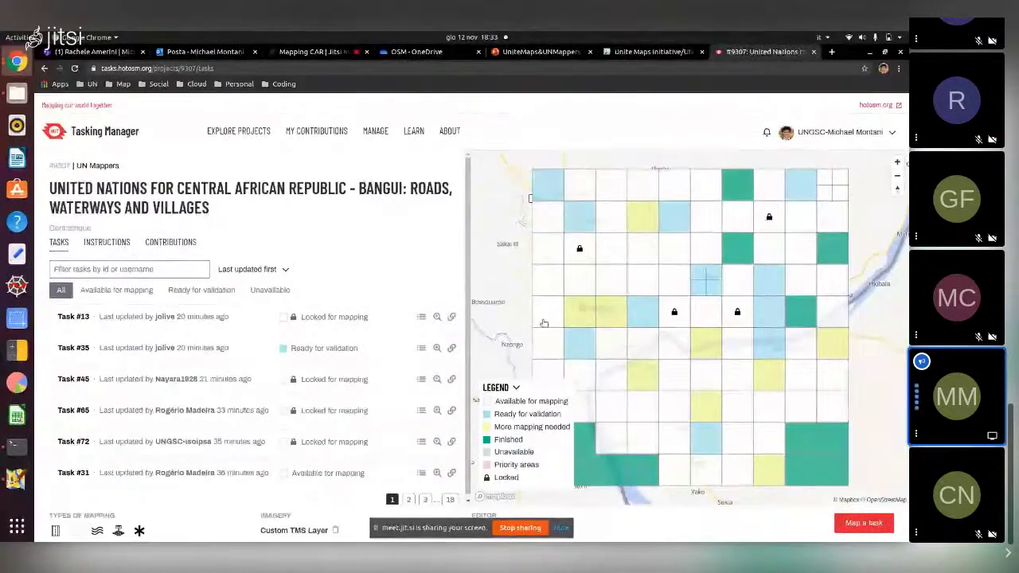
{"action": "left_click", "coordinate": [580, 256]}
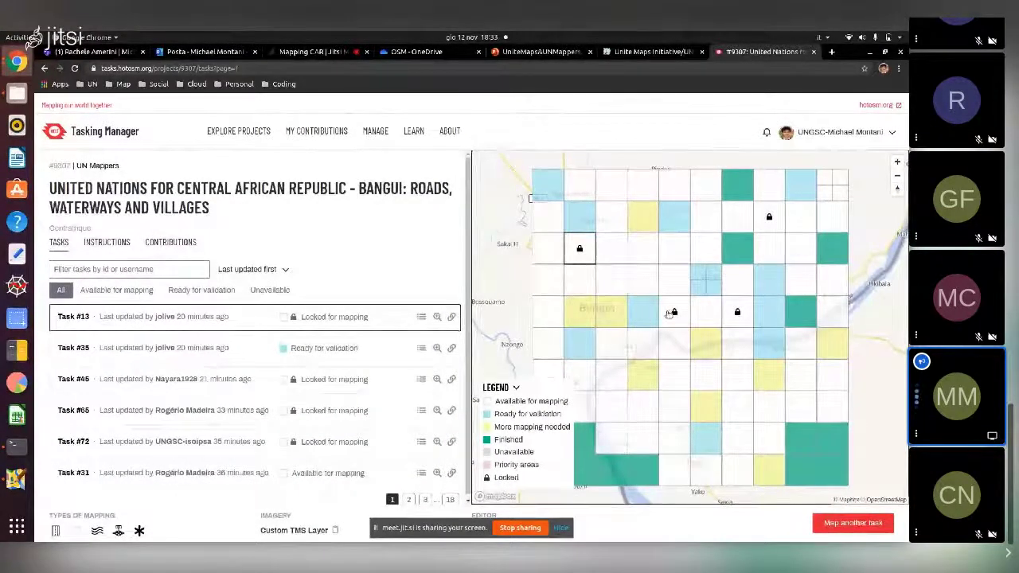
{"action": "left_click", "coordinate": [669, 313]}
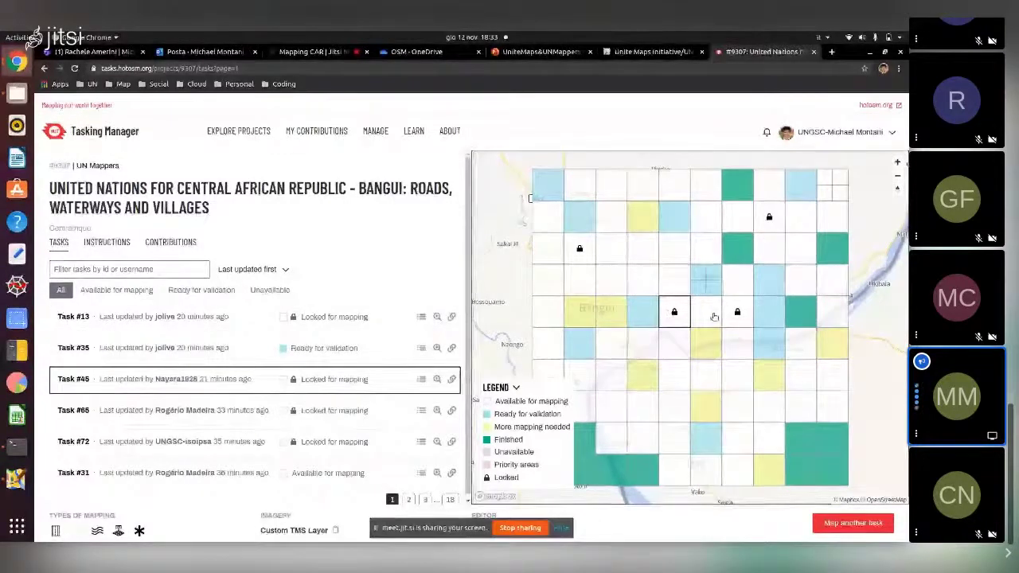
Step: Inspect two more locked tasks on the Bangui task map, including #72, and clear the selection
{"action": "left_click", "coordinate": [738, 312]}
{"action": "left_click", "coordinate": [769, 225]}
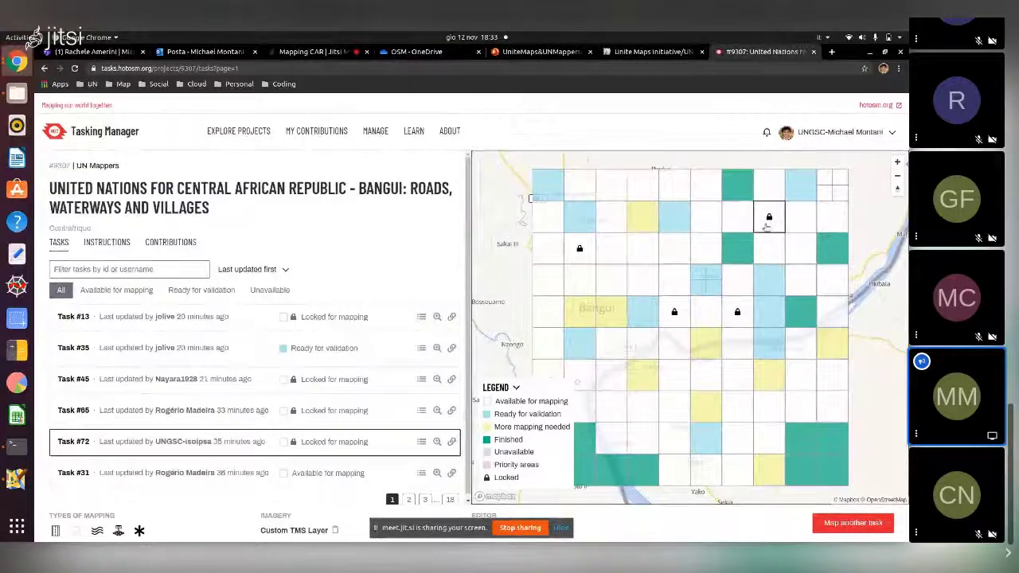
{"action": "left_click", "coordinate": [765, 232]}
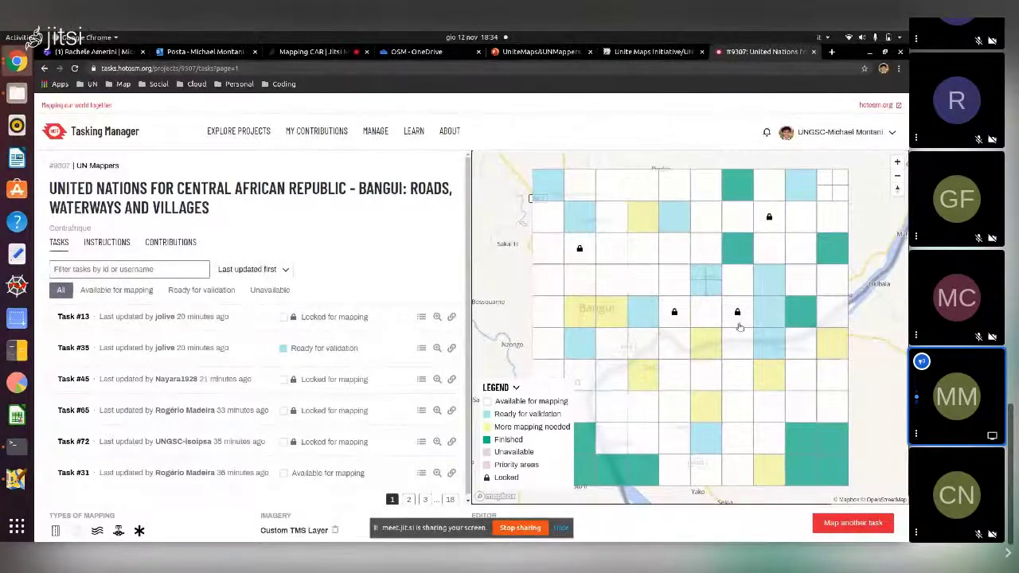
Step: Try available tasks #33 and #22 on the task map, and settle on available task #38
{"action": "scroll", "coordinate": [651, 278], "scroll_direction": "down", "scroll_amount": 1}
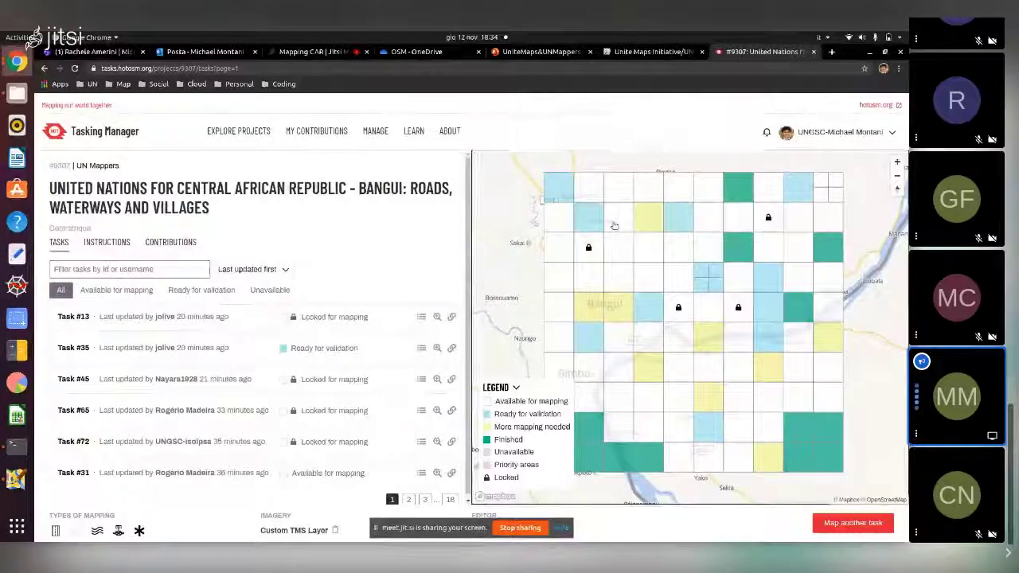
{"action": "left_click", "coordinate": [645, 255]}
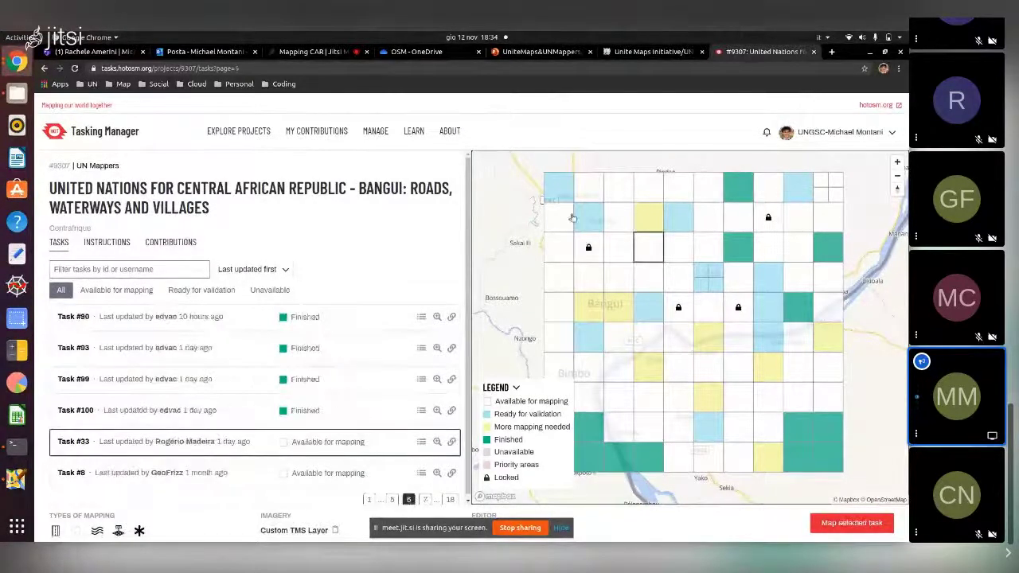
{"action": "left_click", "coordinate": [620, 229]}
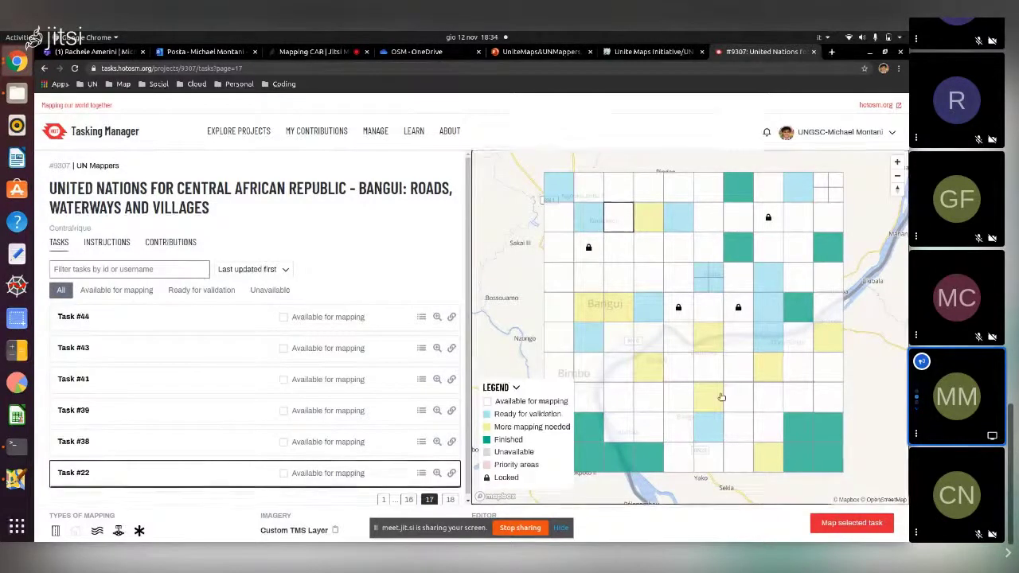
{"action": "left_click", "coordinate": [649, 401]}
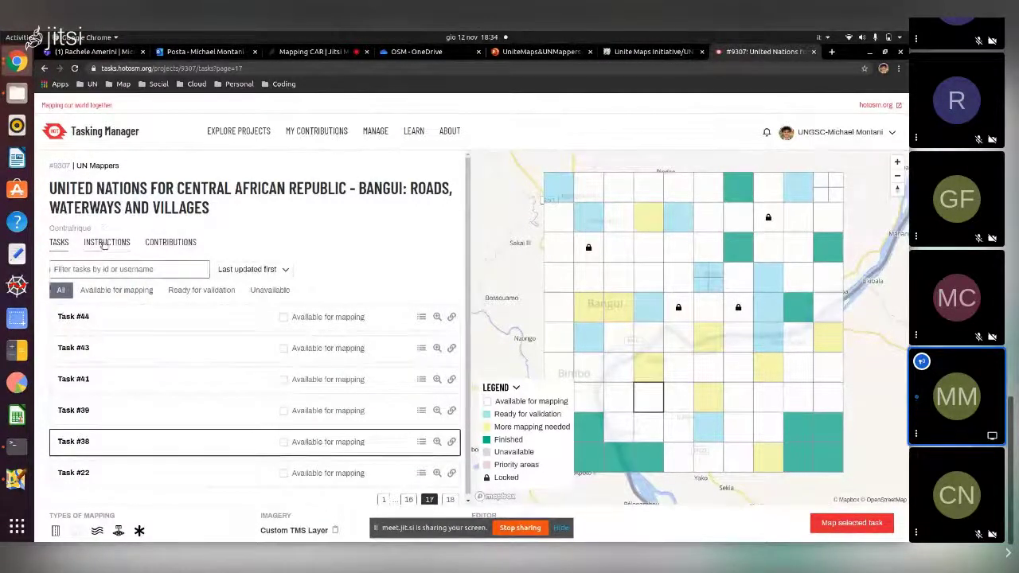
Step: Open the project's instructions and read the features to add, the Maxar imagery requirement and the imagery offset guidance
{"action": "left_click", "coordinate": [103, 245]}
{"action": "scroll", "coordinate": [253, 334], "scroll_direction": "down", "scroll_amount": 1}
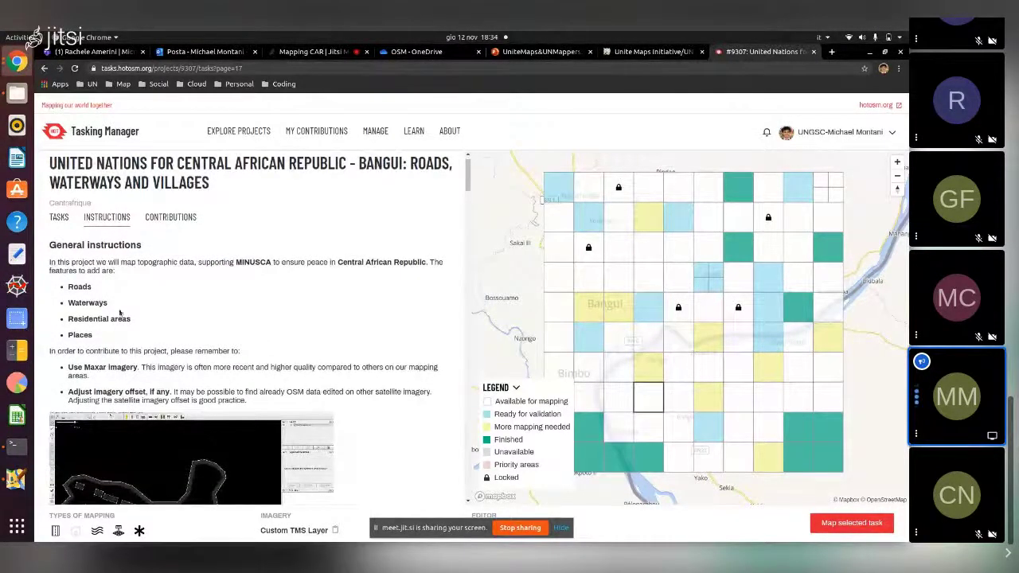
{"action": "scroll", "coordinate": [121, 313], "scroll_direction": "down", "scroll_amount": 1}
{"action": "scroll", "coordinate": [121, 313], "scroll_direction": "down", "scroll_amount": 4}
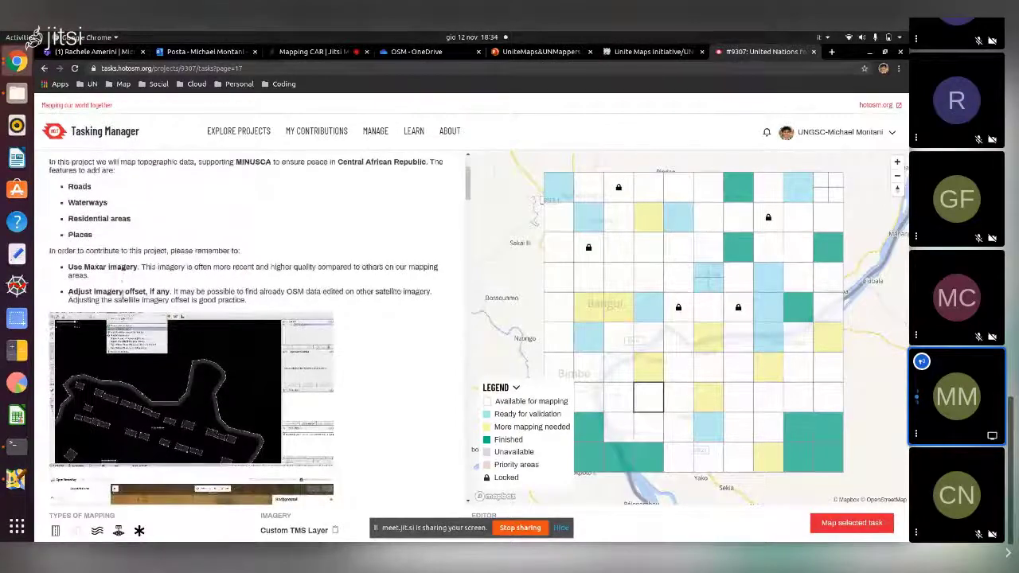
{"action": "scroll", "coordinate": [120, 277], "scroll_direction": "down", "scroll_amount": 2}
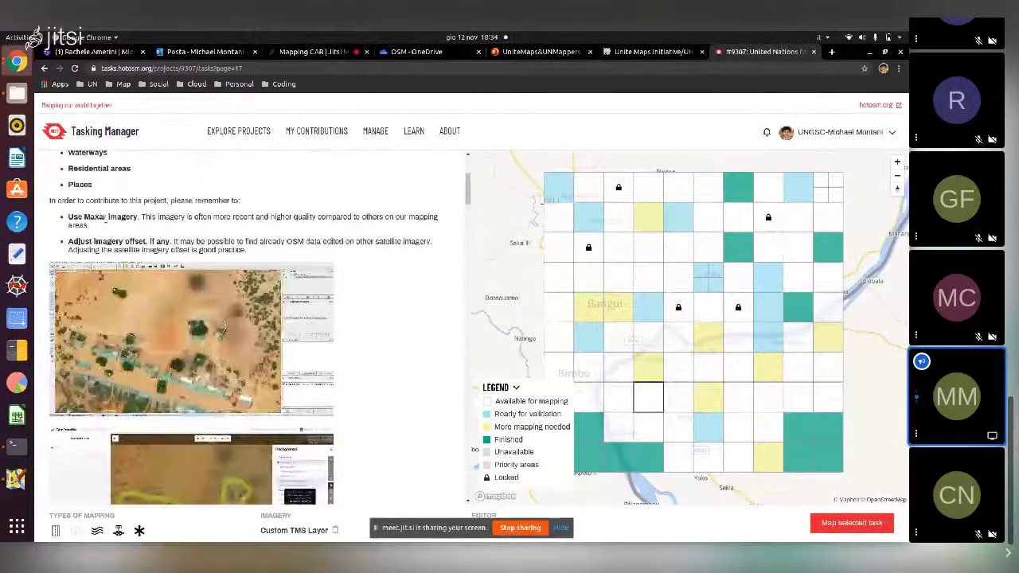
{"action": "scroll", "coordinate": [106, 217], "scroll_direction": "down", "scroll_amount": 1}
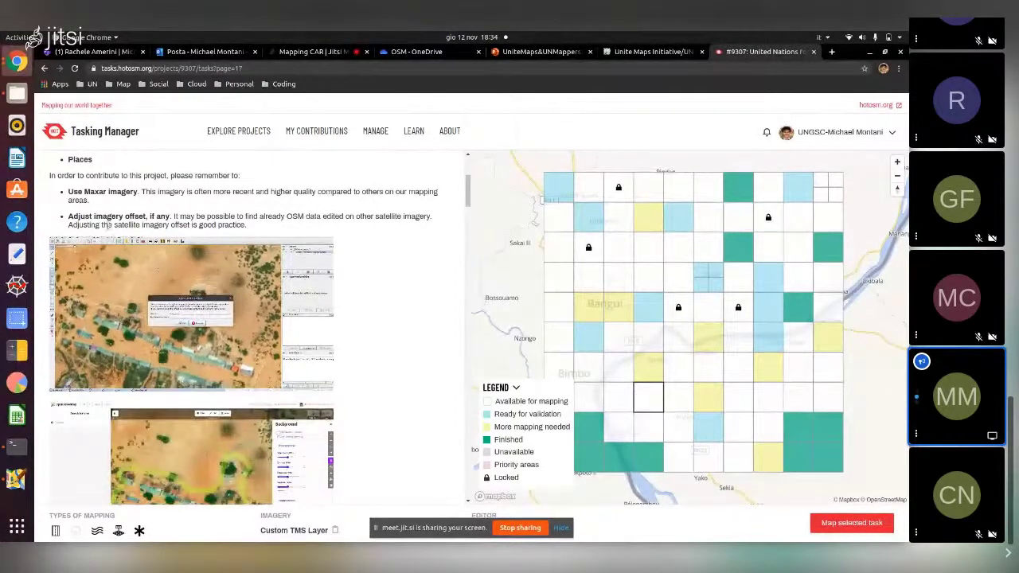
{"action": "scroll", "coordinate": [191, 319], "scroll_direction": "down", "scroll_amount": 1}
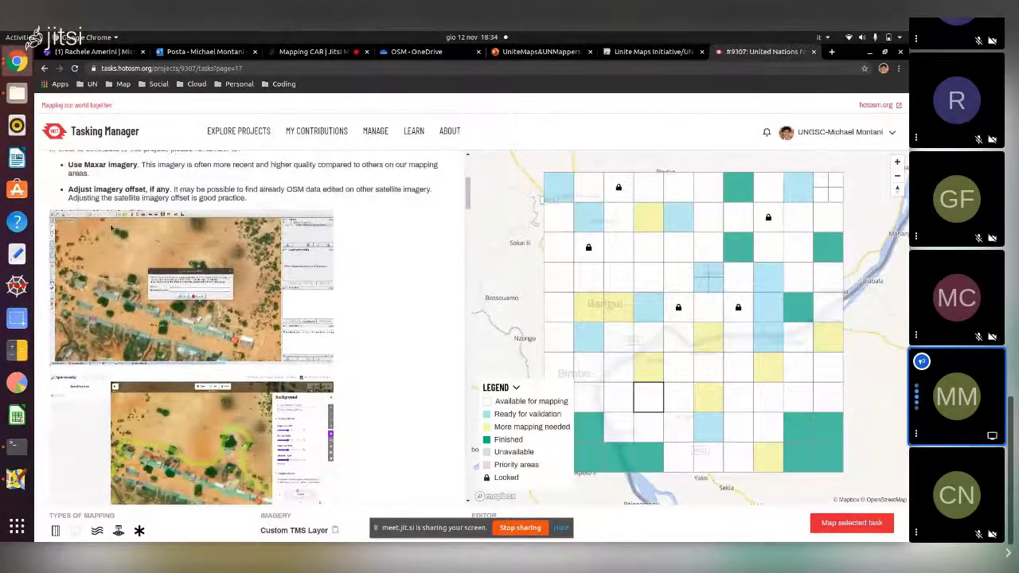
{"action": "scroll", "coordinate": [154, 187], "scroll_direction": "down", "scroll_amount": 1}
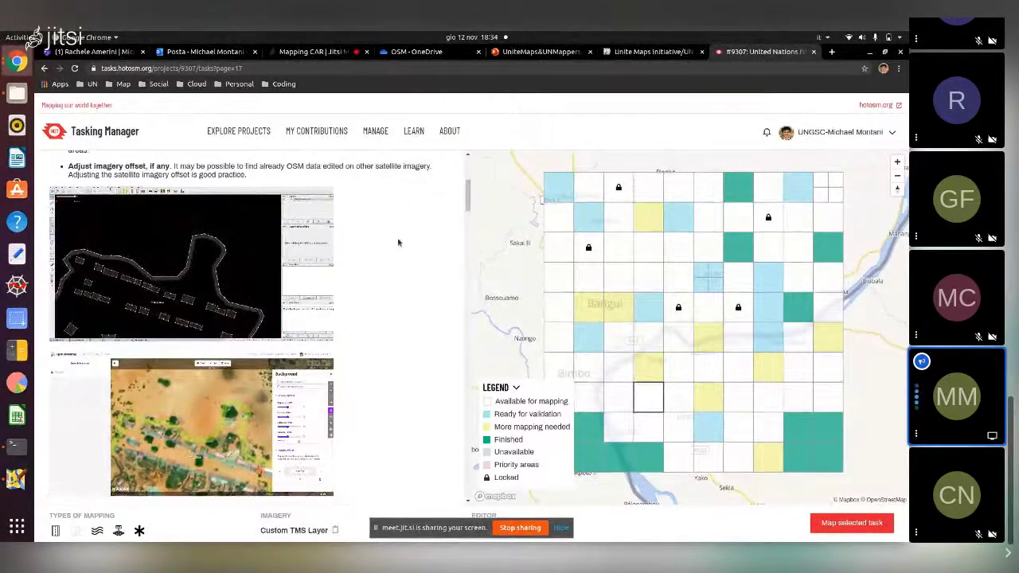
Step: Read the general instructions on overextraction, the #UNMappers changeset comment, closing tasks as mapped and asking questions
{"action": "scroll", "coordinate": [398, 242], "scroll_direction": "down", "scroll_amount": 2}
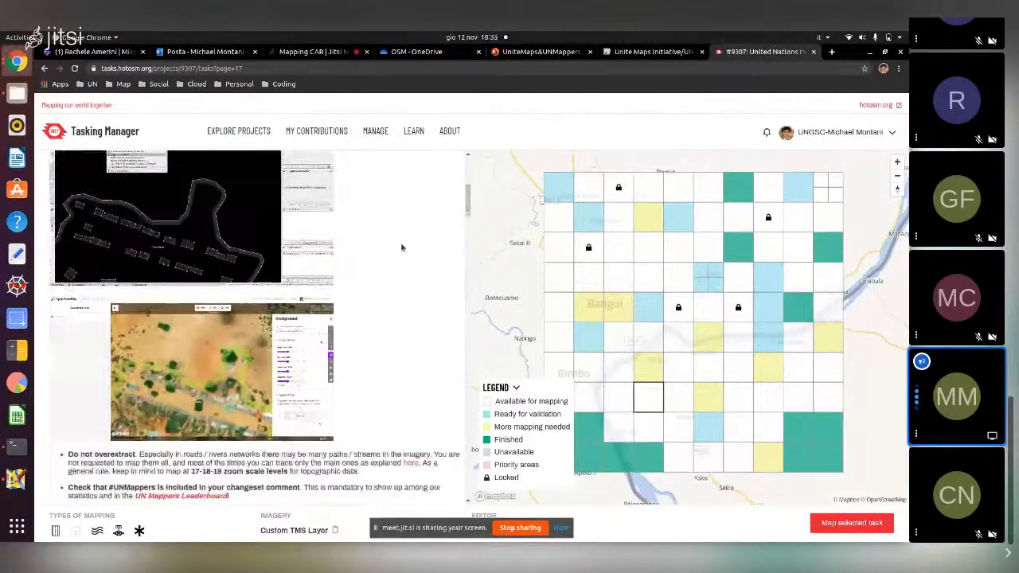
{"action": "scroll", "coordinate": [400, 242], "scroll_direction": "down", "scroll_amount": 6}
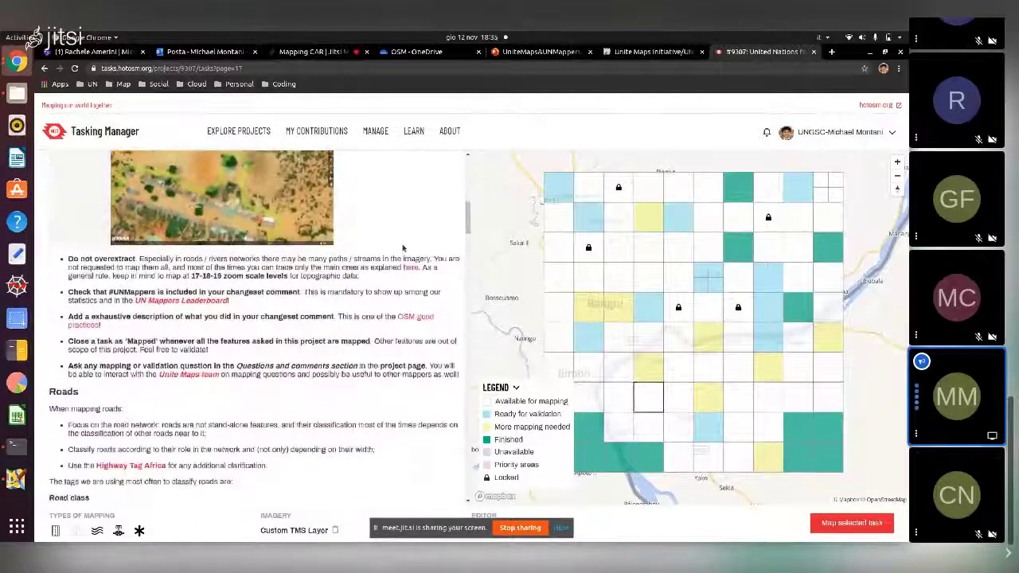
{"action": "scroll", "coordinate": [403, 248], "scroll_direction": "down", "scroll_amount": 1}
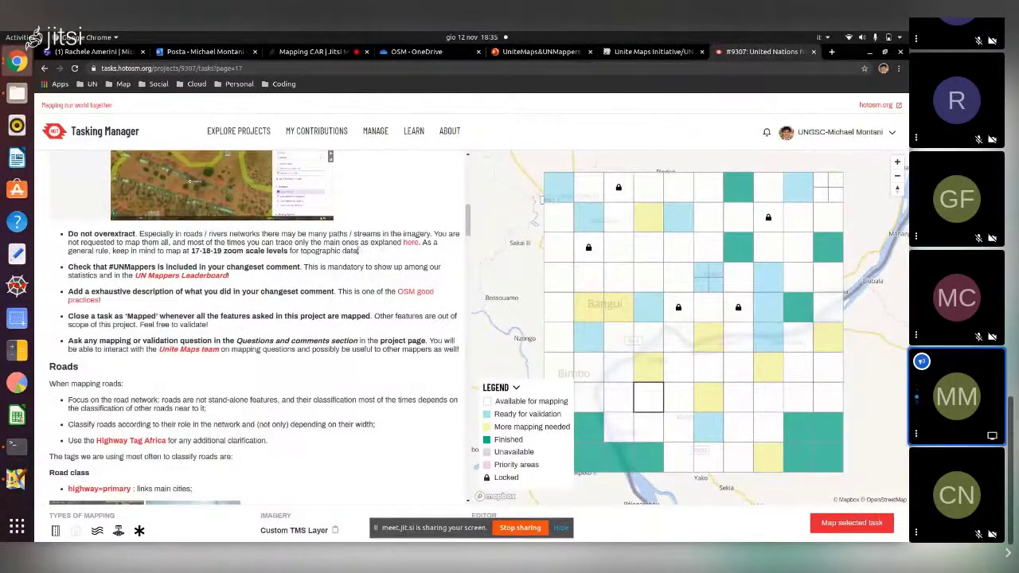
{"action": "scroll", "coordinate": [359, 267], "scroll_direction": "up", "scroll_amount": 2}
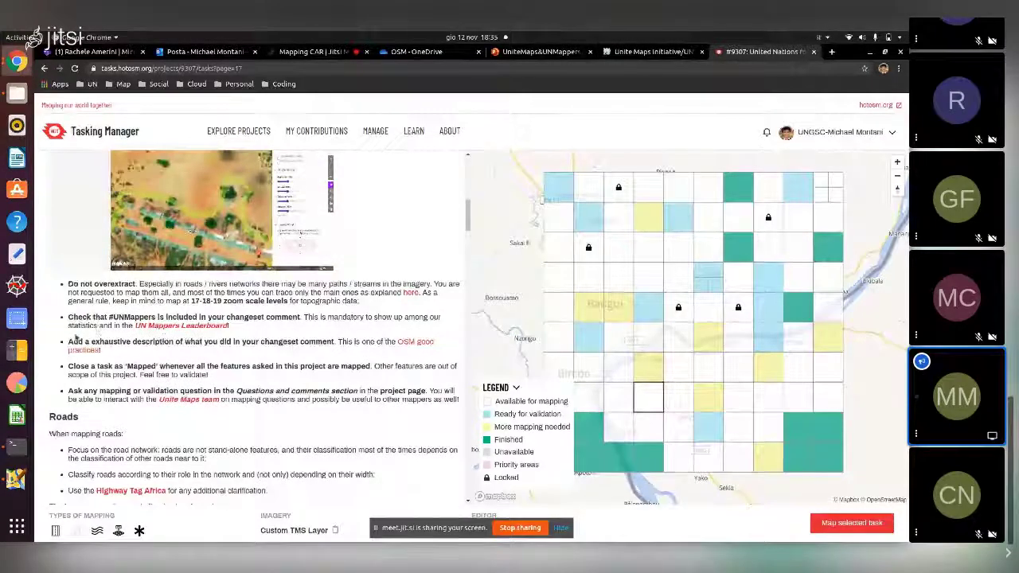
{"action": "scroll", "coordinate": [80, 341], "scroll_direction": "down", "scroll_amount": 1}
{"action": "scroll", "coordinate": [81, 344], "scroll_direction": "down", "scroll_amount": 3}
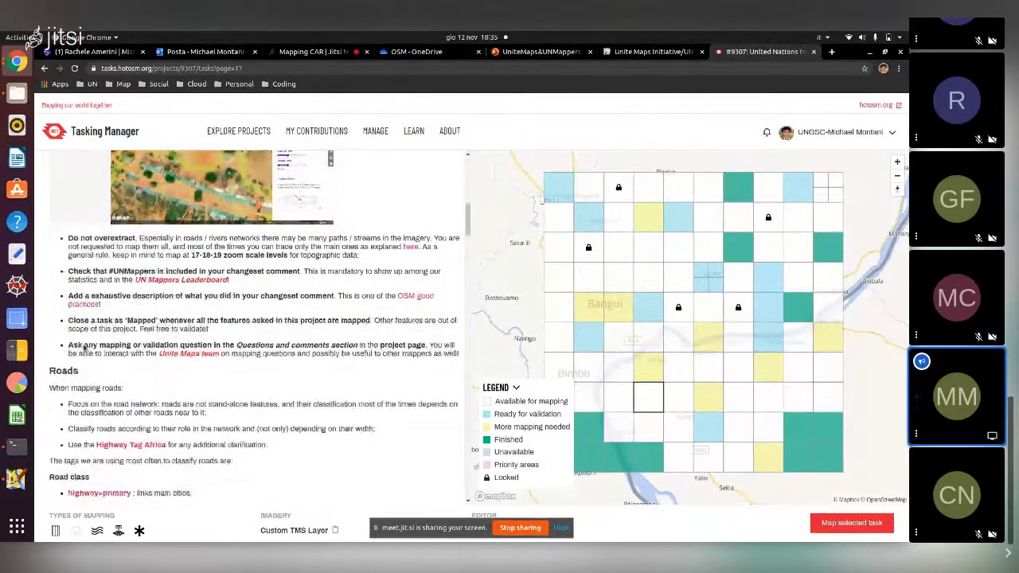
Step: Examine the road mapping instructions, covering the highway classes from primary to path and the road surface tags
{"action": "scroll", "coordinate": [83, 338], "scroll_direction": "down", "scroll_amount": 4}
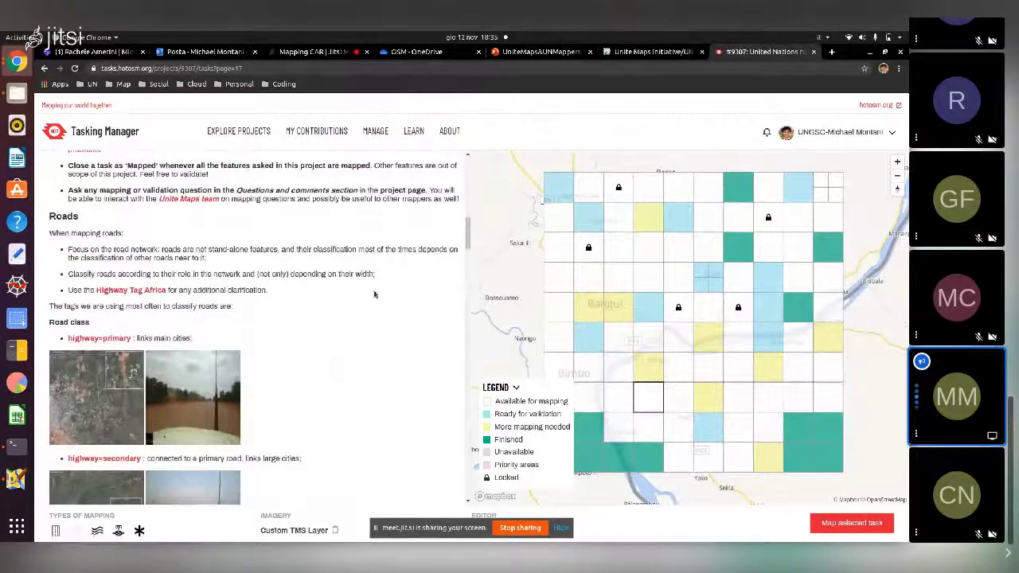
{"action": "scroll", "coordinate": [169, 289], "scroll_direction": "down", "scroll_amount": 2}
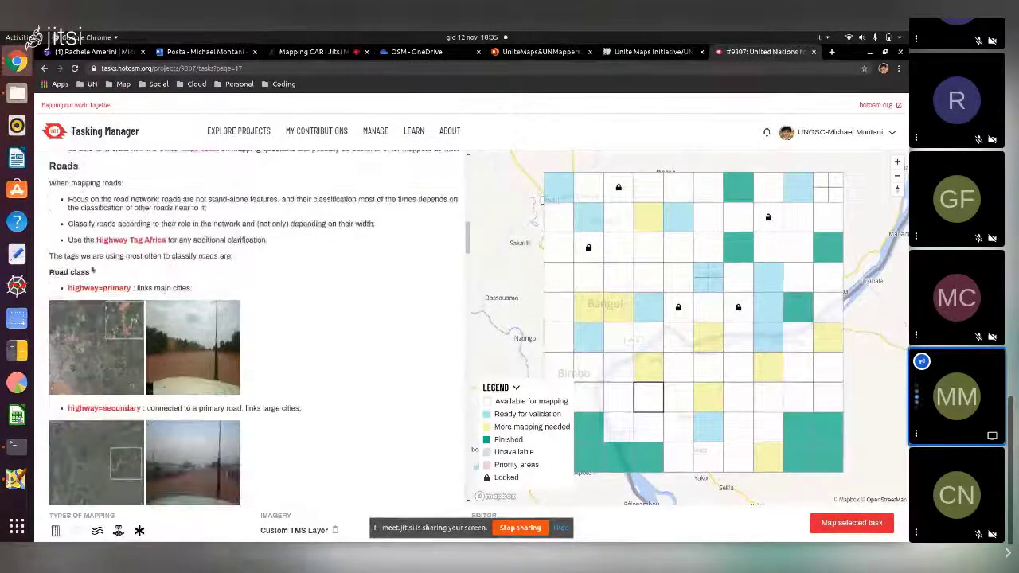
{"action": "scroll", "coordinate": [98, 271], "scroll_direction": "down", "scroll_amount": 3}
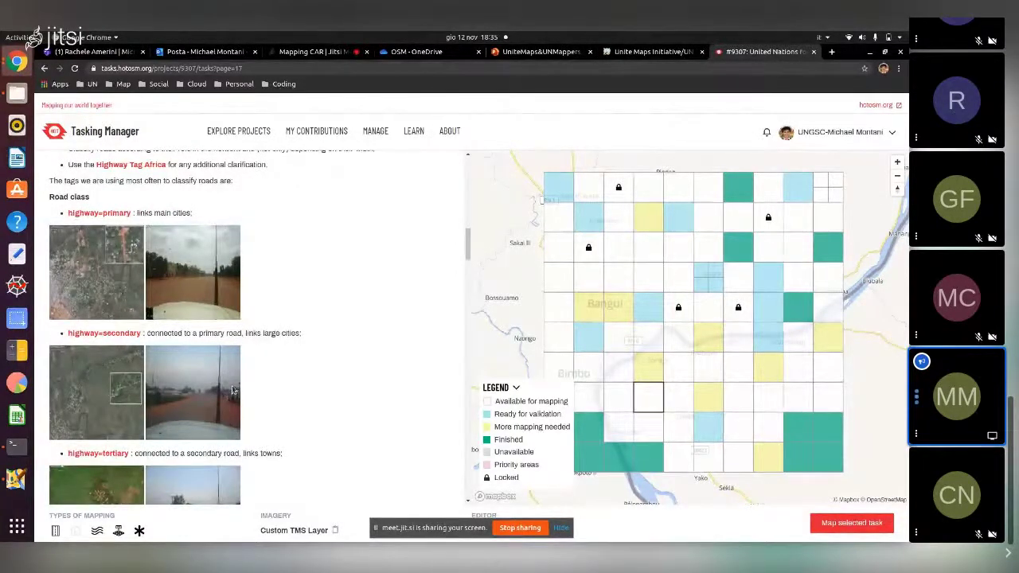
{"action": "scroll", "coordinate": [154, 311], "scroll_direction": "down", "scroll_amount": 8}
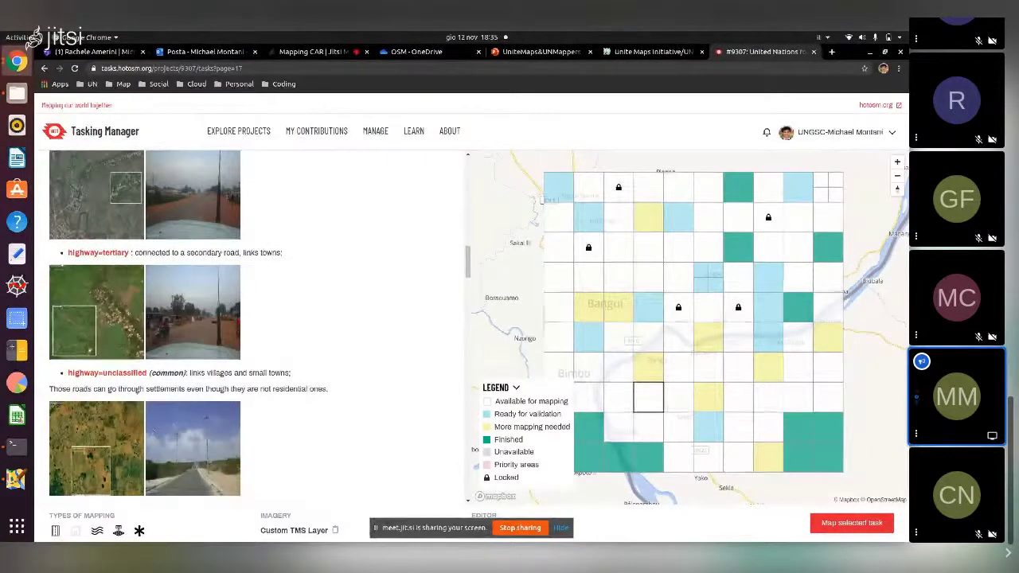
{"action": "scroll", "coordinate": [146, 385], "scroll_direction": "down", "scroll_amount": 6}
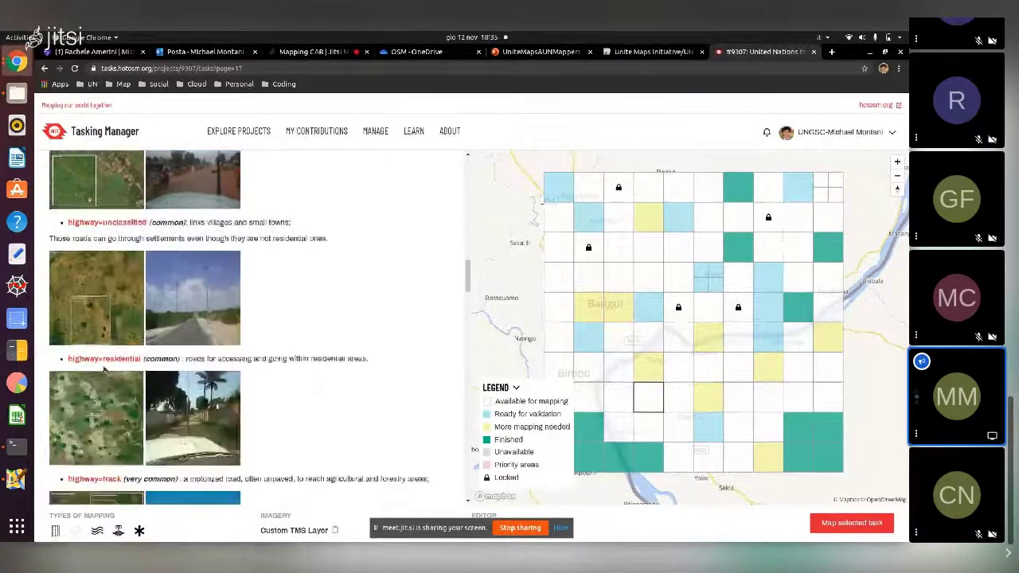
{"action": "scroll", "coordinate": [107, 362], "scroll_direction": "up", "scroll_amount": 8}
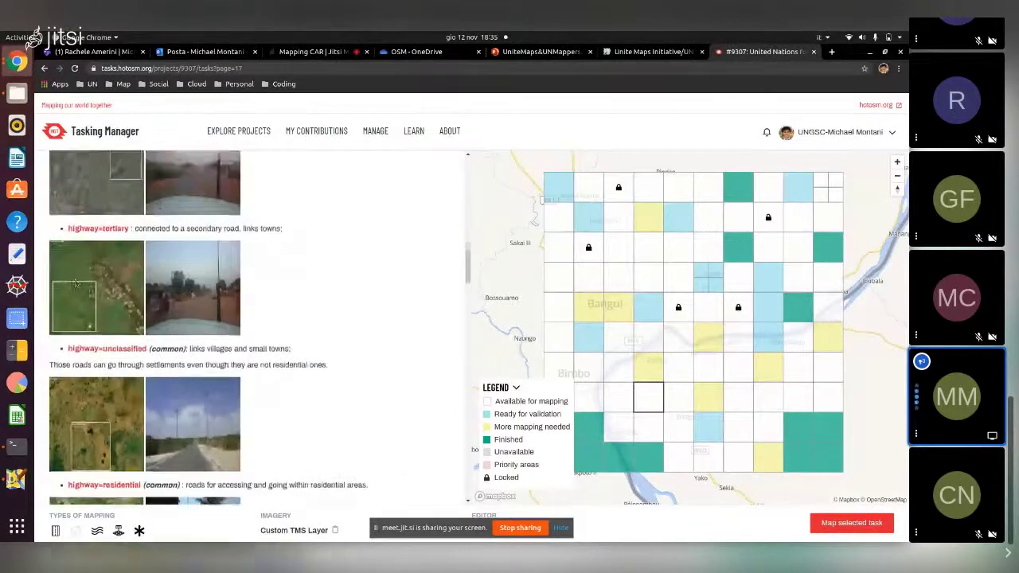
{"action": "scroll", "coordinate": [112, 356], "scroll_direction": "down", "scroll_amount": 8}
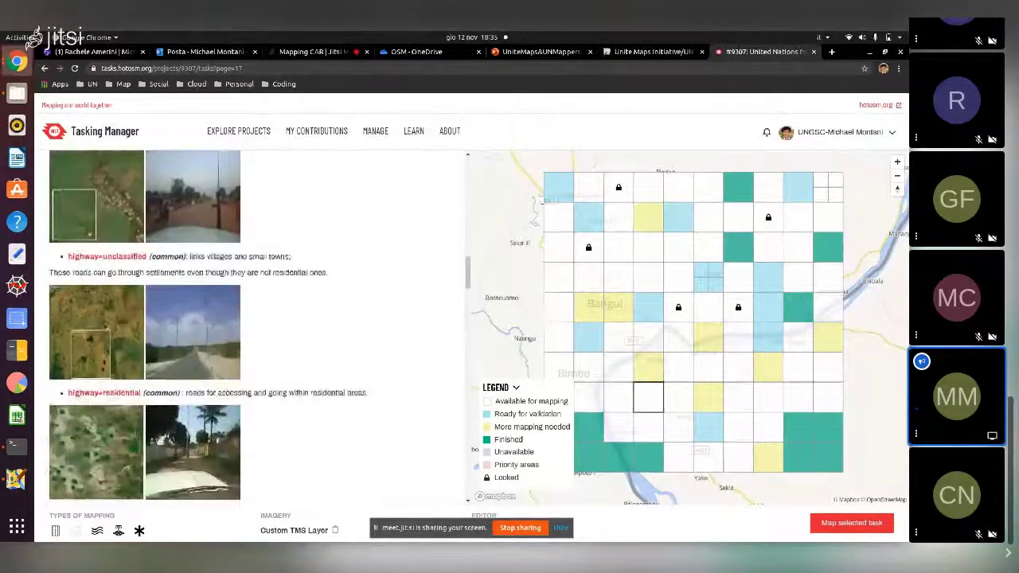
{"action": "scroll", "coordinate": [112, 348], "scroll_direction": "down", "scroll_amount": 8}
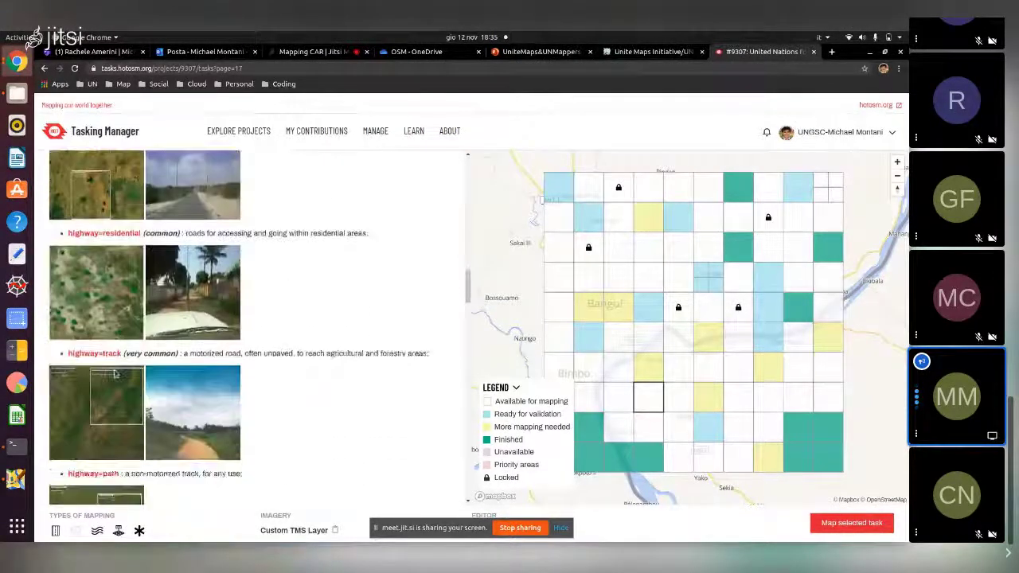
{"action": "scroll", "coordinate": [113, 369], "scroll_direction": "down", "scroll_amount": 2}
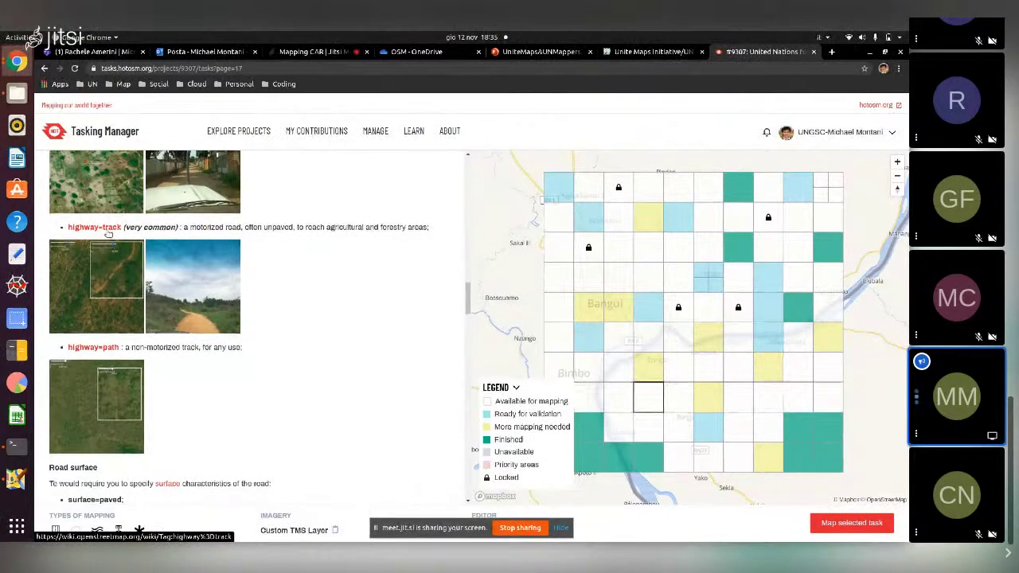
{"action": "scroll", "coordinate": [104, 223], "scroll_direction": "down", "scroll_amount": 1}
{"action": "scroll", "coordinate": [98, 214], "scroll_direction": "down", "scroll_amount": 4}
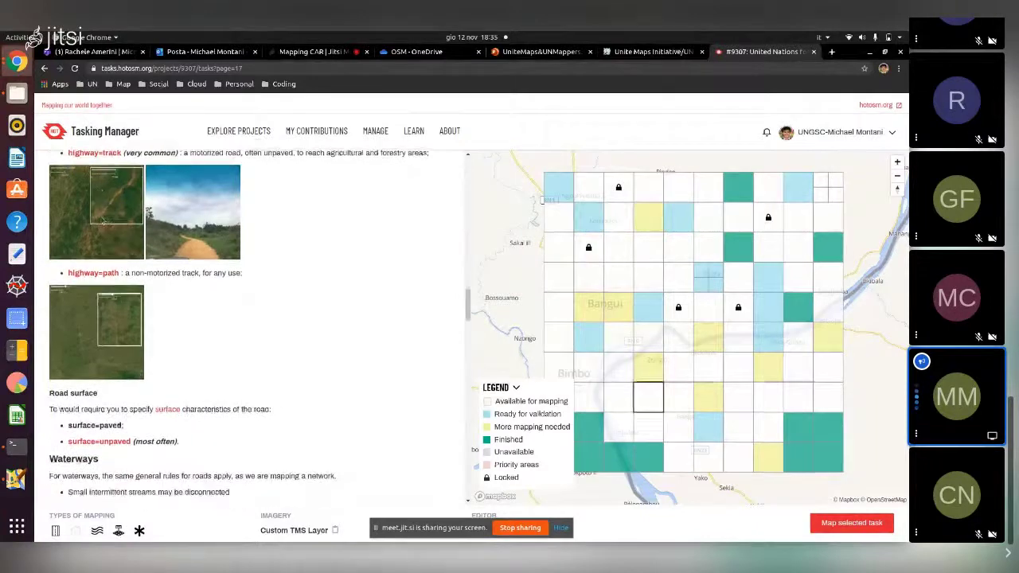
Step: Read the waterway mapping instructions, covering flow direction, the river and stream classes and the intermittency tags
{"action": "scroll", "coordinate": [103, 246], "scroll_direction": "down", "scroll_amount": 1}
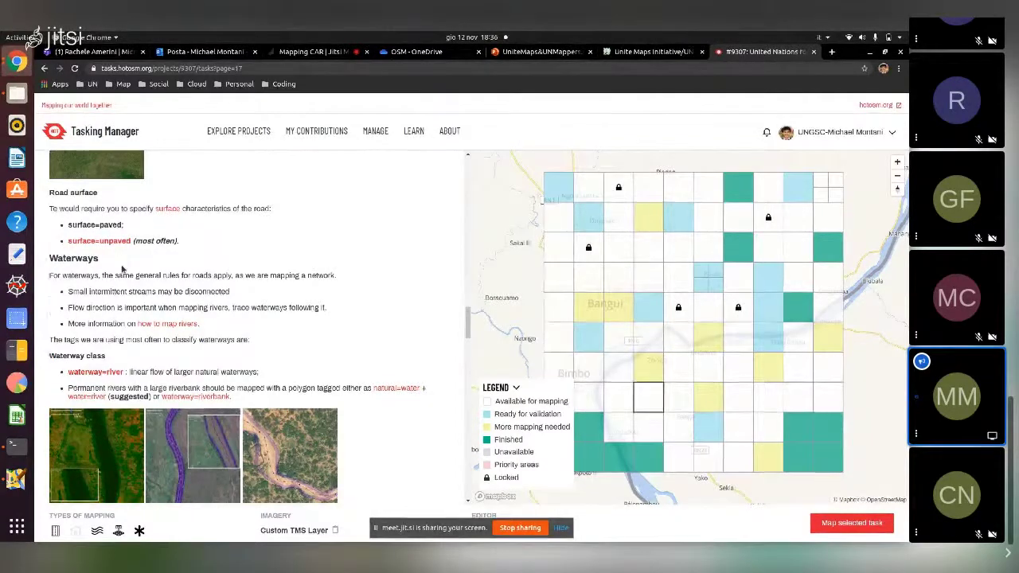
{"action": "scroll", "coordinate": [122, 259], "scroll_direction": "down", "scroll_amount": 3}
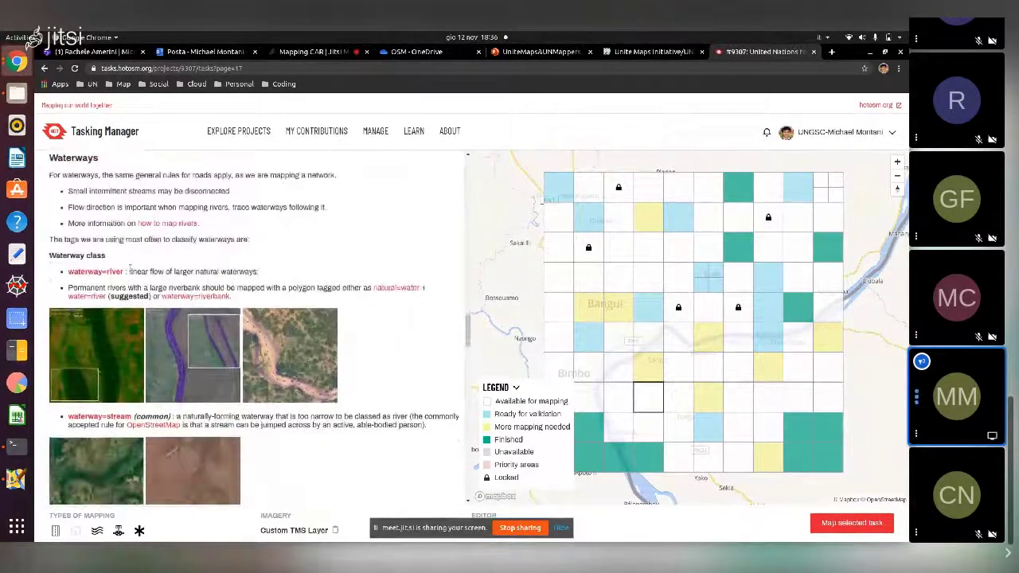
{"action": "scroll", "coordinate": [130, 273], "scroll_direction": "down", "scroll_amount": 3}
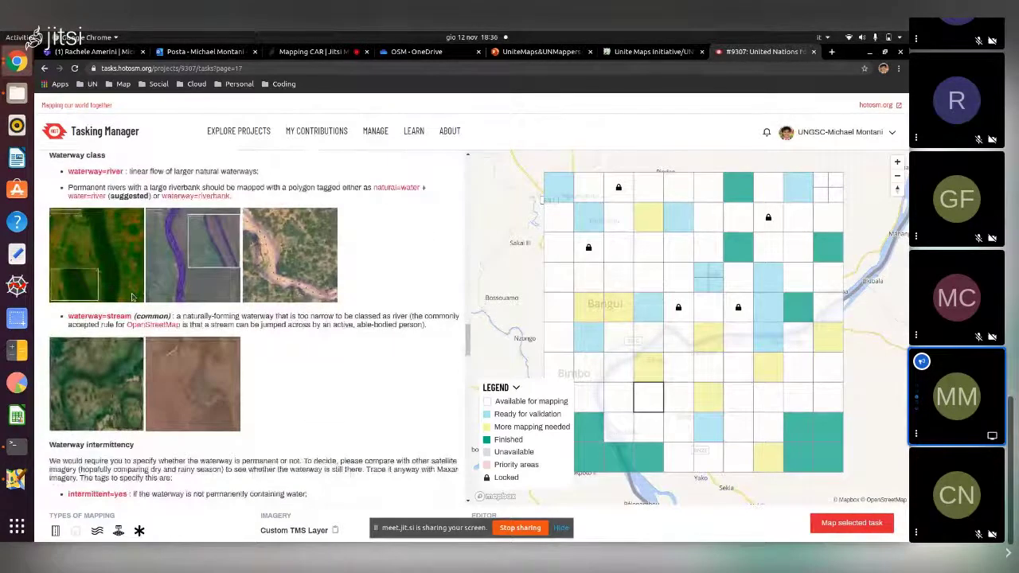
{"action": "scroll", "coordinate": [133, 298], "scroll_direction": "down", "scroll_amount": 3}
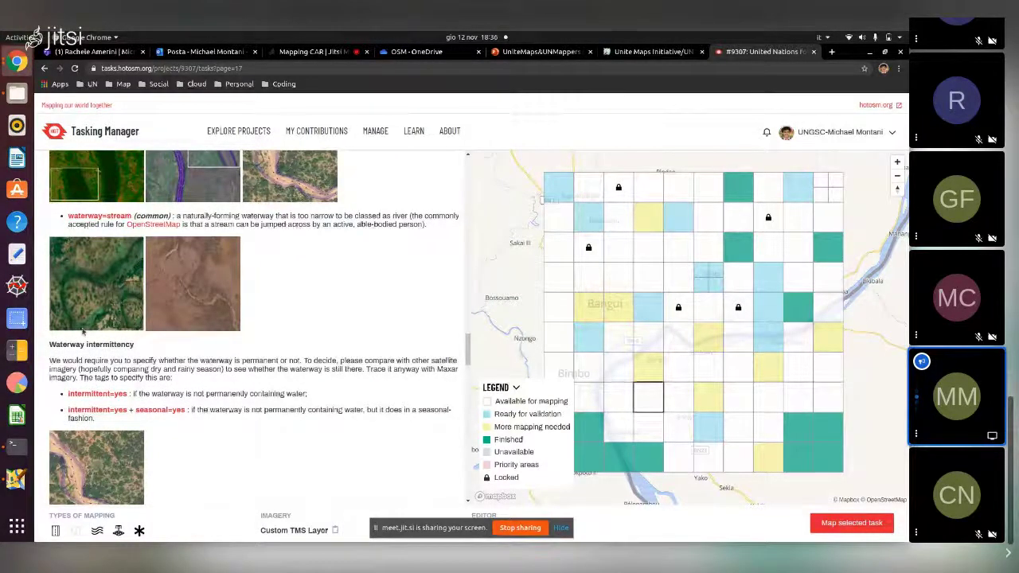
{"action": "scroll", "coordinate": [82, 331], "scroll_direction": "down", "scroll_amount": 4}
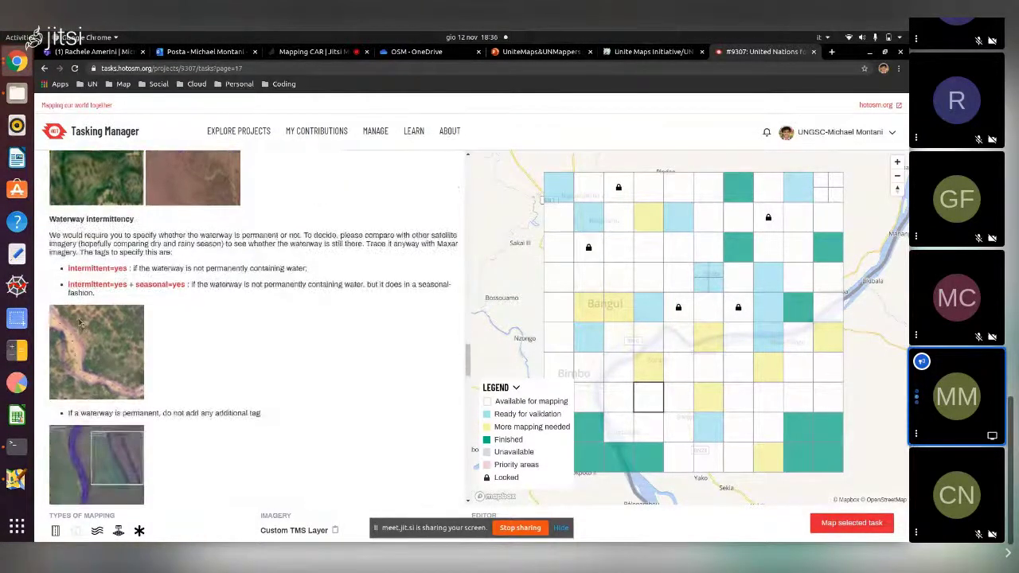
{"action": "scroll", "coordinate": [80, 323], "scroll_direction": "down", "scroll_amount": 2}
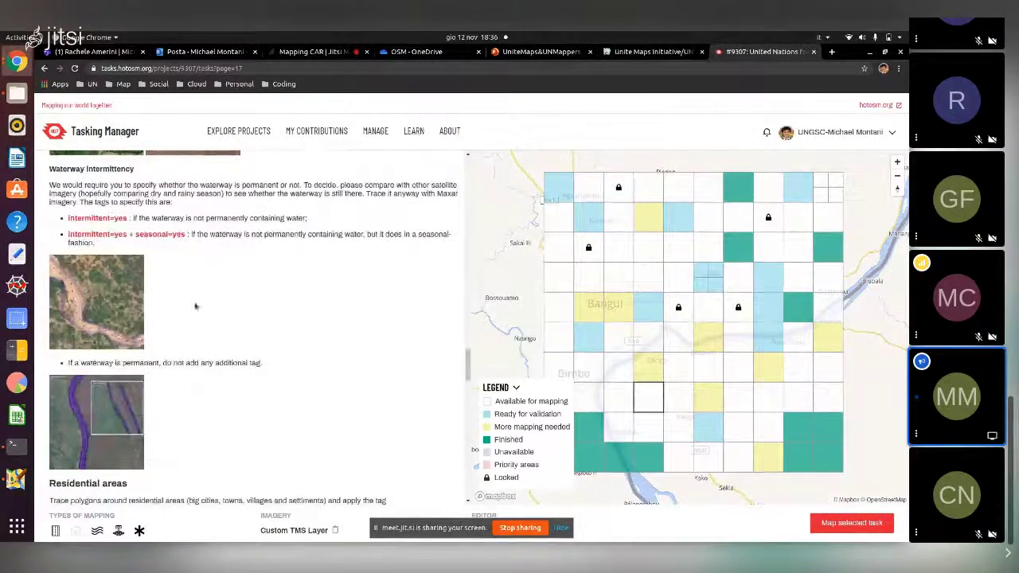
{"action": "scroll", "coordinate": [175, 290], "scroll_direction": "down", "scroll_amount": 3}
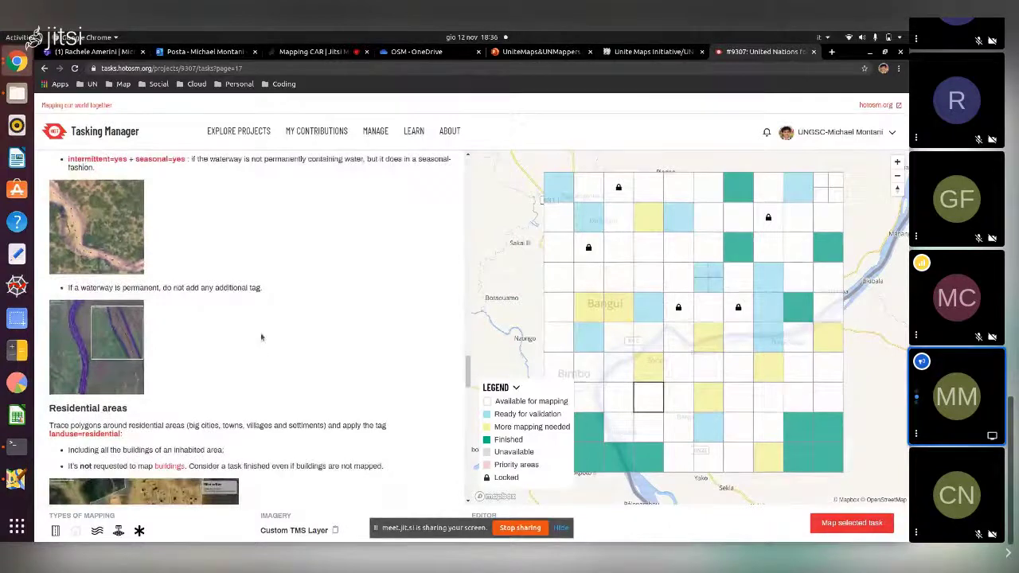
Step: Read the residential area instructions on landuse=residential polygons and the guidance on adding place nodes and keeping existing place information
{"action": "scroll", "coordinate": [249, 302], "scroll_direction": "down", "scroll_amount": 3}
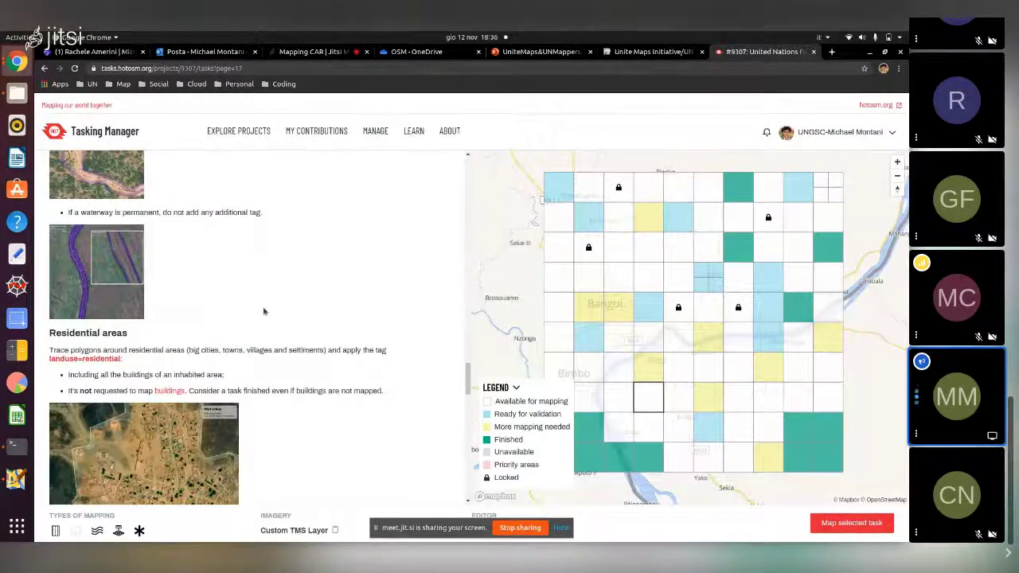
{"action": "scroll", "coordinate": [248, 285], "scroll_direction": "down", "scroll_amount": 5}
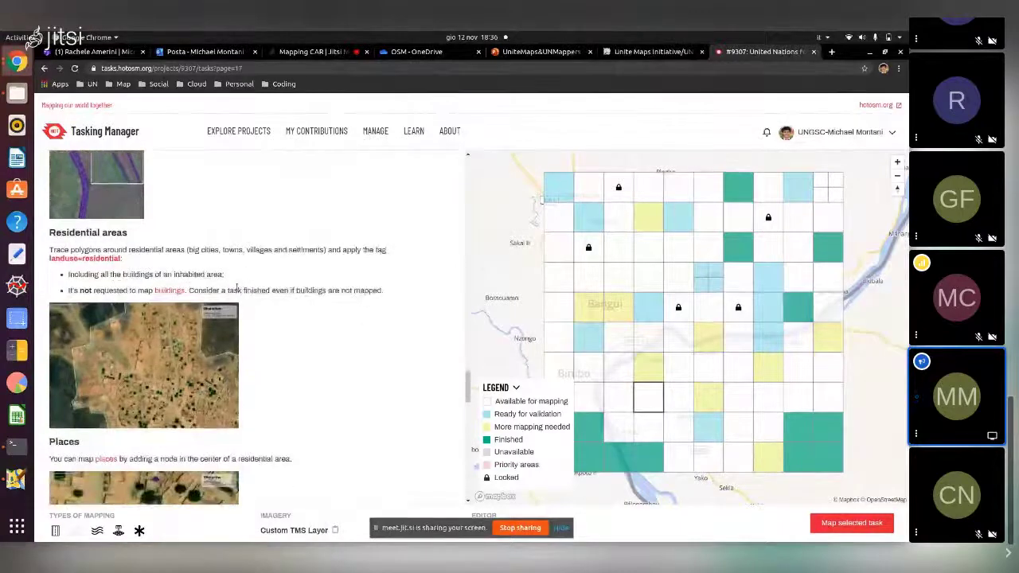
{"action": "scroll", "coordinate": [230, 287], "scroll_direction": "down", "scroll_amount": 1}
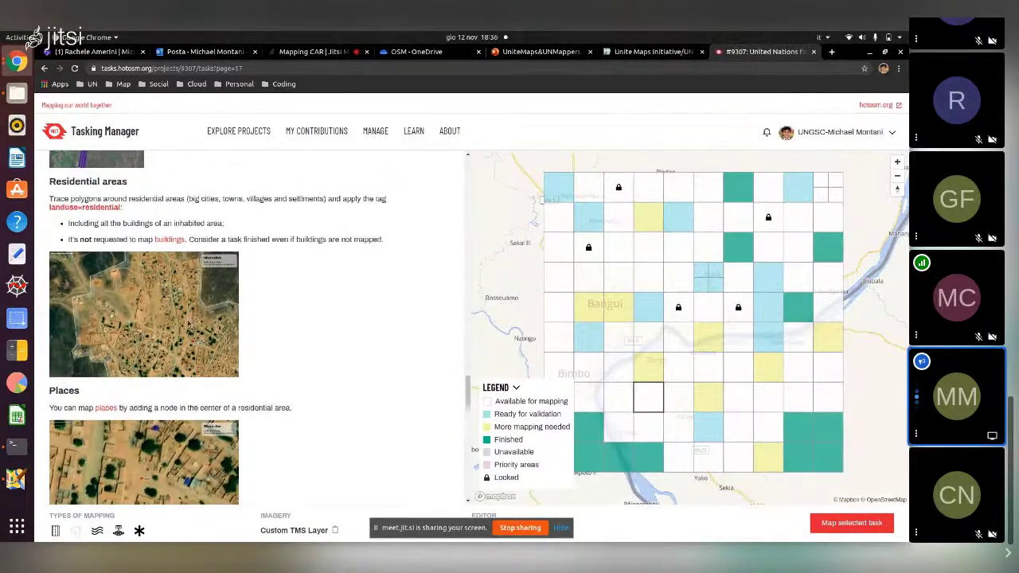
{"action": "scroll", "coordinate": [189, 326], "scroll_direction": "down", "scroll_amount": 1}
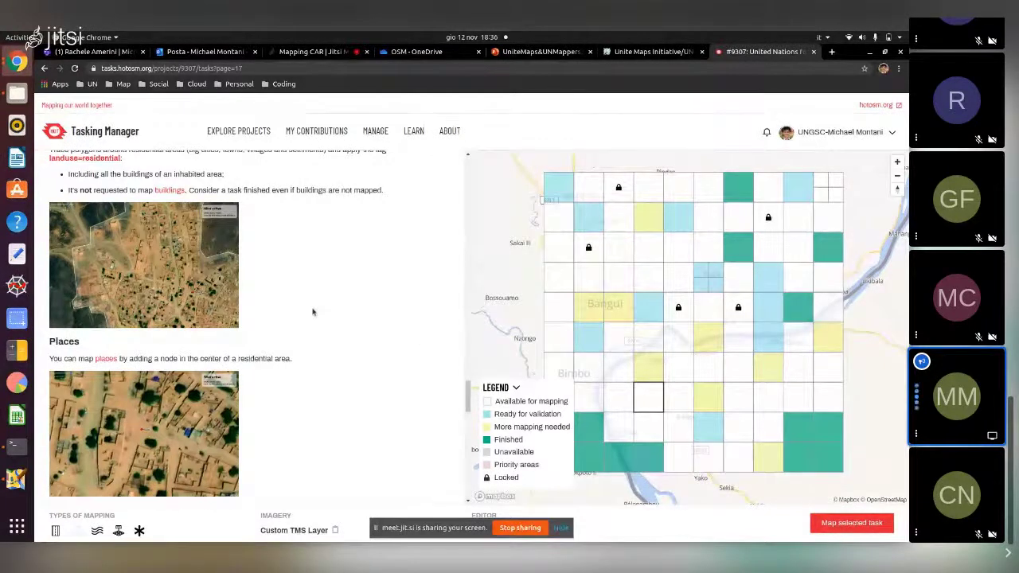
{"action": "scroll", "coordinate": [311, 311], "scroll_direction": "down", "scroll_amount": 1}
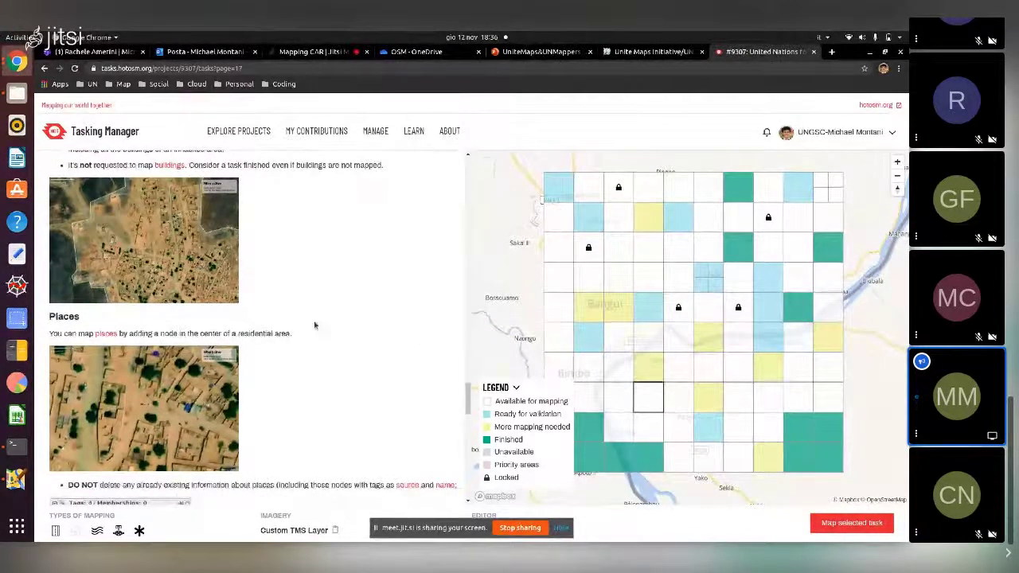
{"action": "scroll", "coordinate": [315, 324], "scroll_direction": "down", "scroll_amount": 2}
{"action": "scroll", "coordinate": [308, 325], "scroll_direction": "down", "scroll_amount": 3}
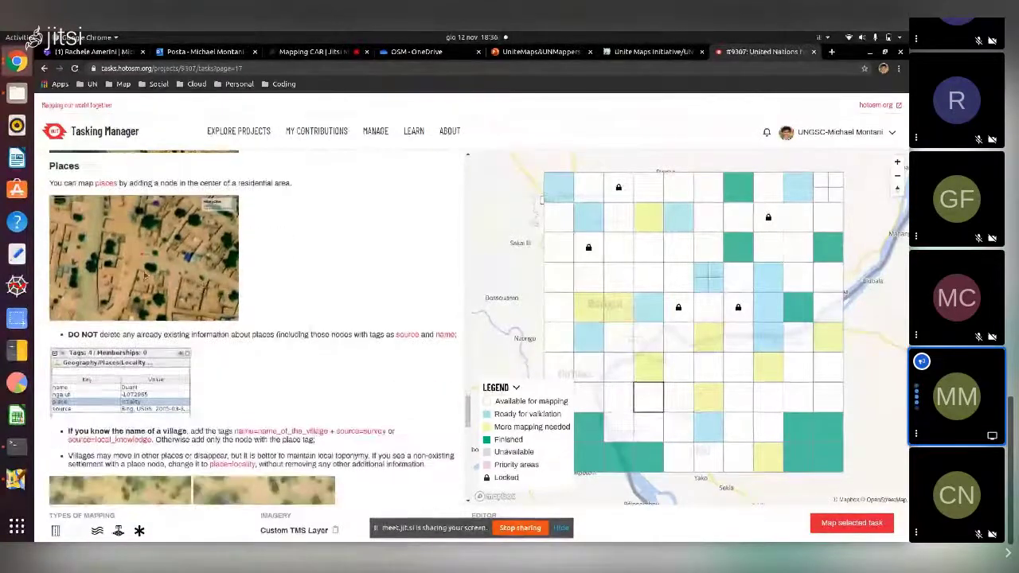
{"action": "scroll", "coordinate": [140, 265], "scroll_direction": "up", "scroll_amount": 3}
{"action": "scroll", "coordinate": [139, 265], "scroll_direction": "up", "scroll_amount": 3}
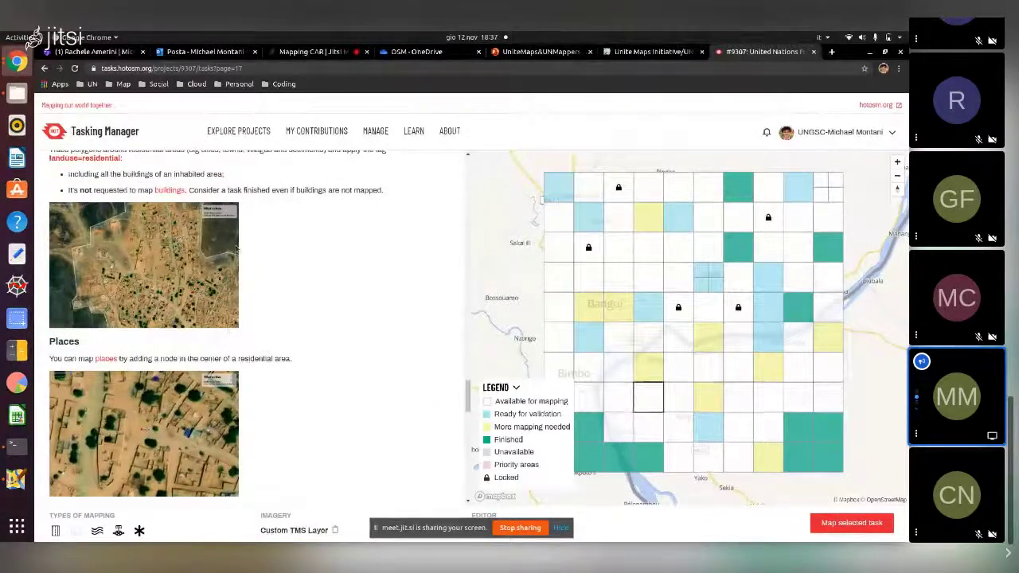
{"action": "scroll", "coordinate": [271, 330], "scroll_direction": "down", "scroll_amount": 1}
{"action": "scroll", "coordinate": [277, 329], "scroll_direction": "down", "scroll_amount": 10}
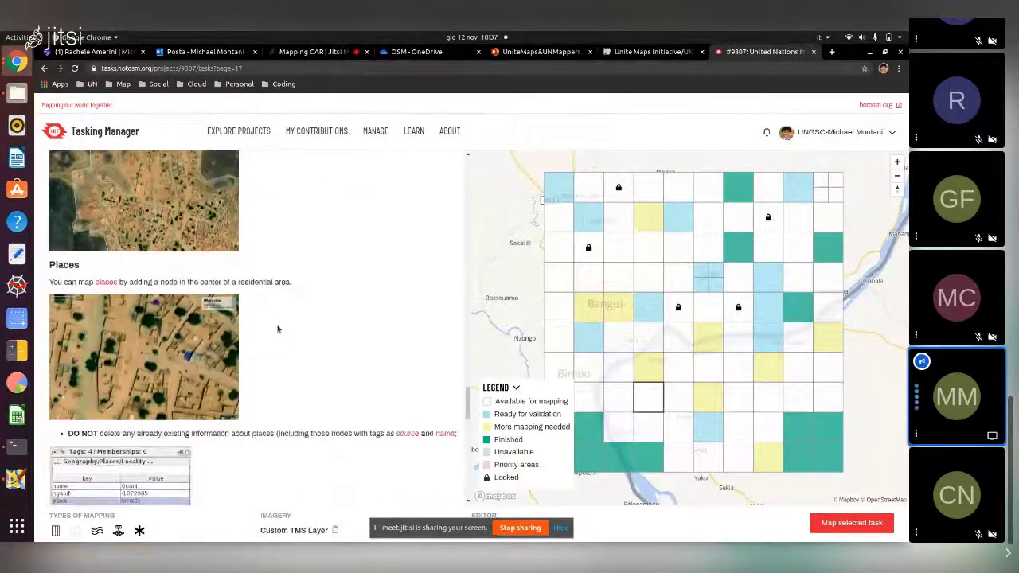
Step: Examine the place classification tags from locality and isolated_dwelling to hamlet, village and town, and the project's changeset comment
{"action": "scroll", "coordinate": [275, 329], "scroll_direction": "down", "scroll_amount": 2}
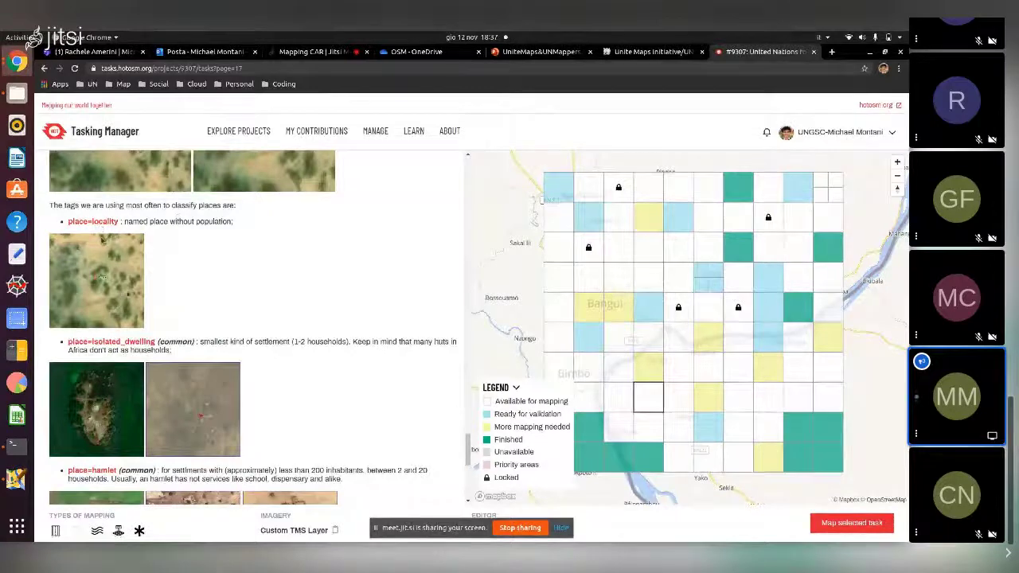
{"action": "scroll", "coordinate": [118, 275], "scroll_direction": "down", "scroll_amount": 1}
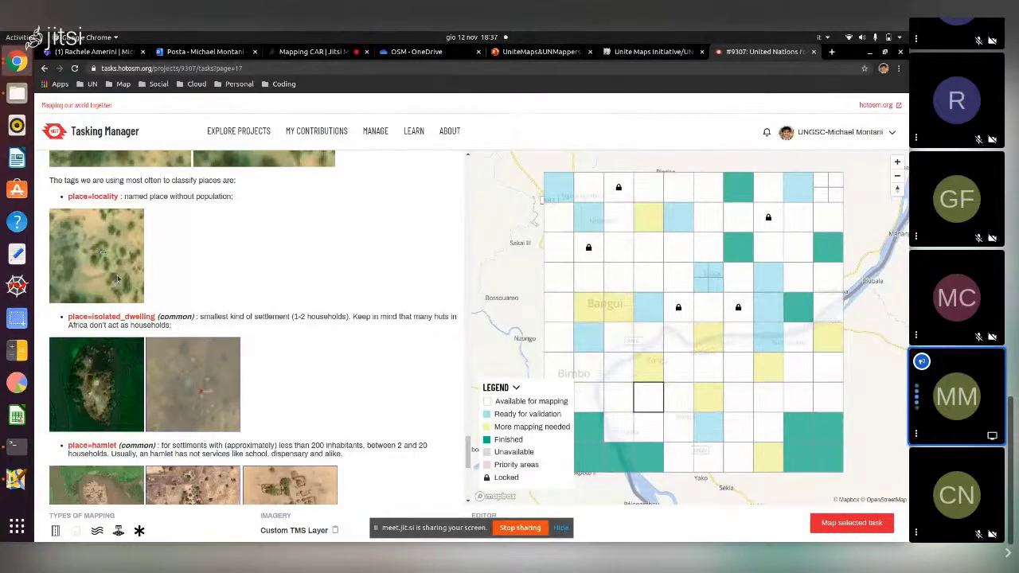
{"action": "scroll", "coordinate": [118, 277], "scroll_direction": "down", "scroll_amount": 2}
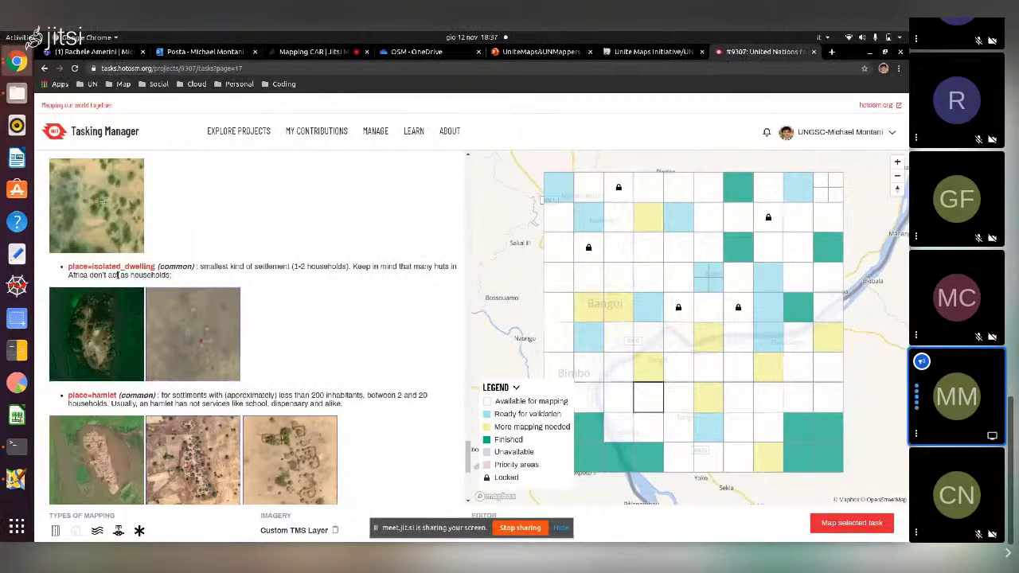
{"action": "scroll", "coordinate": [185, 334], "scroll_direction": "down", "scroll_amount": 1}
{"action": "scroll", "coordinate": [188, 335], "scroll_direction": "down", "scroll_amount": 1}
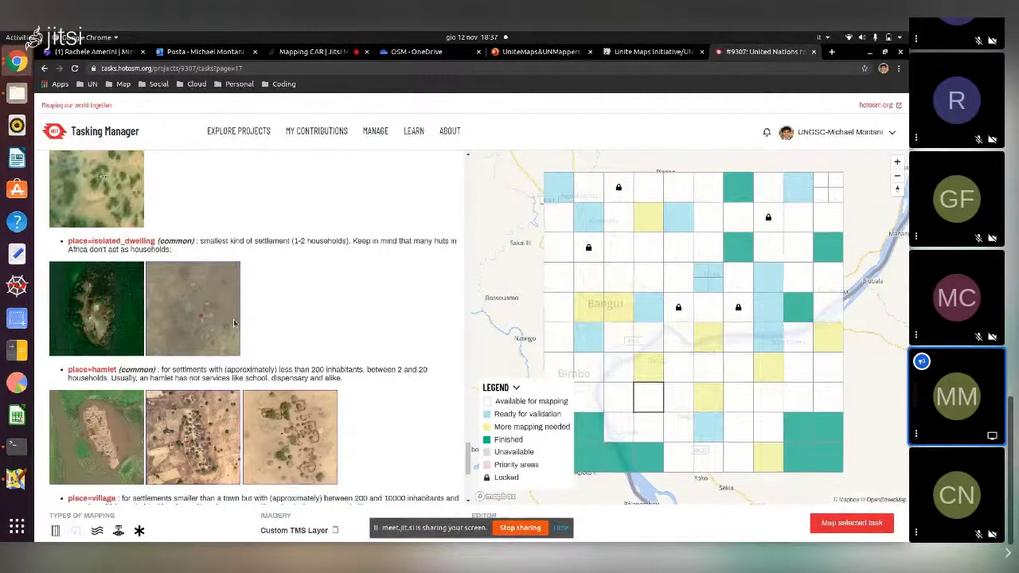
{"action": "scroll", "coordinate": [234, 323], "scroll_direction": "down", "scroll_amount": 1}
{"action": "scroll", "coordinate": [234, 319], "scroll_direction": "down", "scroll_amount": 2}
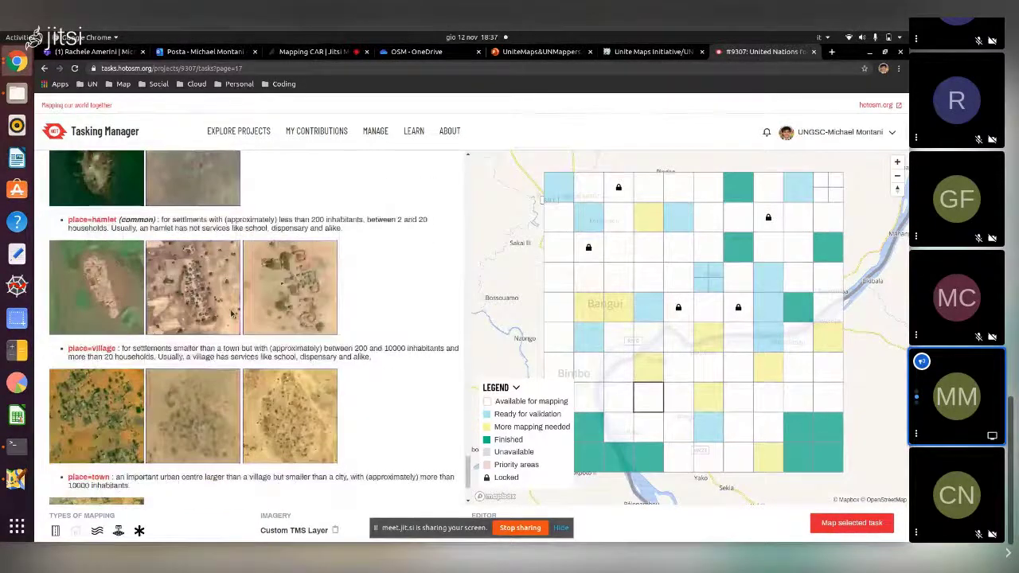
{"action": "scroll", "coordinate": [231, 315], "scroll_direction": "down", "scroll_amount": 1}
{"action": "scroll", "coordinate": [231, 315], "scroll_direction": "down", "scroll_amount": 2}
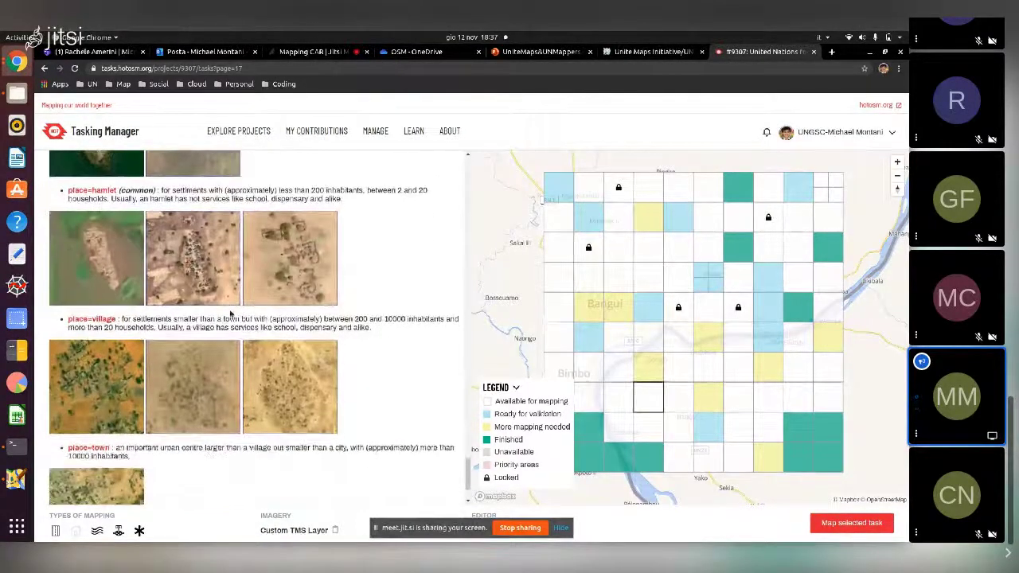
{"action": "scroll", "coordinate": [228, 312], "scroll_direction": "up", "scroll_amount": 1}
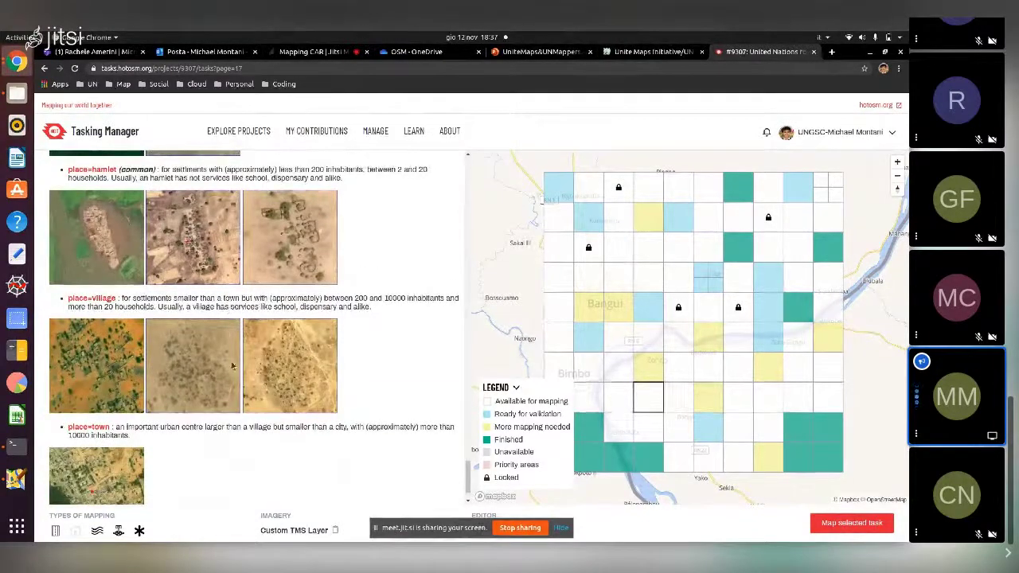
{"action": "scroll", "coordinate": [233, 369], "scroll_direction": "down", "scroll_amount": 1}
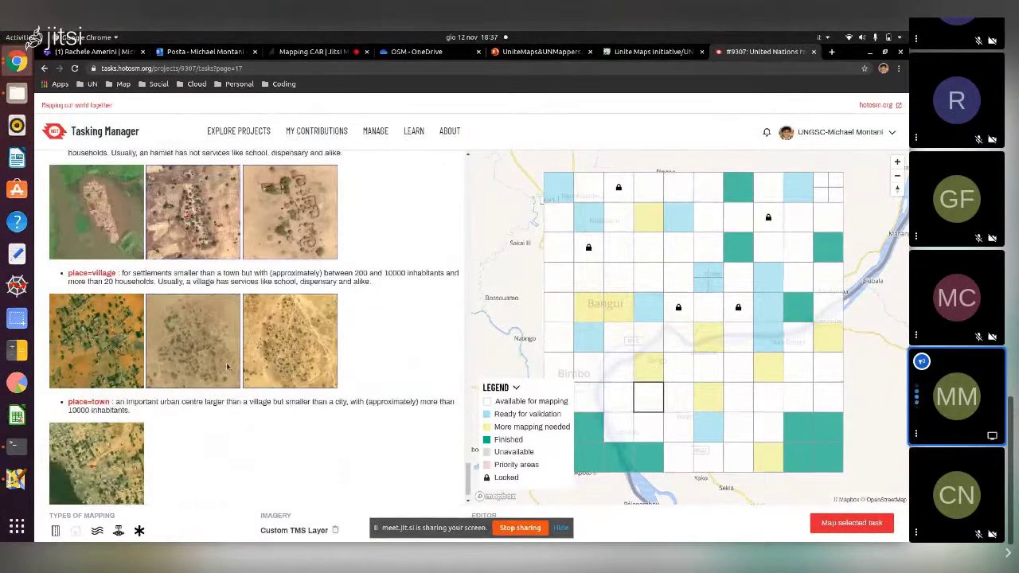
{"action": "scroll", "coordinate": [225, 364], "scroll_direction": "down", "scroll_amount": 1}
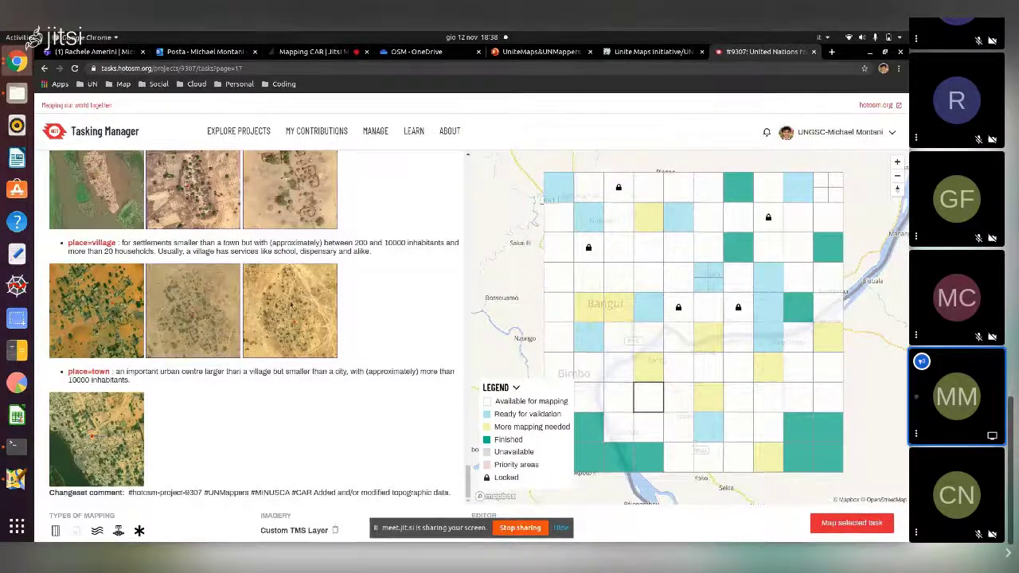
{"action": "scroll", "coordinate": [422, 408], "scroll_direction": "up", "scroll_amount": 1}
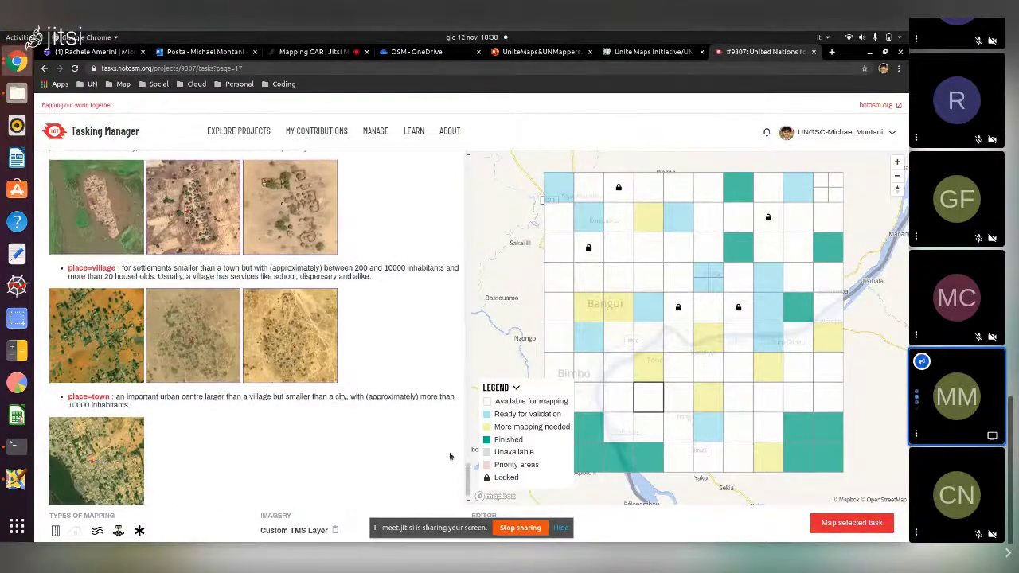
Step: Return from the instructions to the project's task list and switch to the JOSM editor
{"action": "left_click_drag", "start_coordinate": [467, 472], "coordinate": [466, 159]}
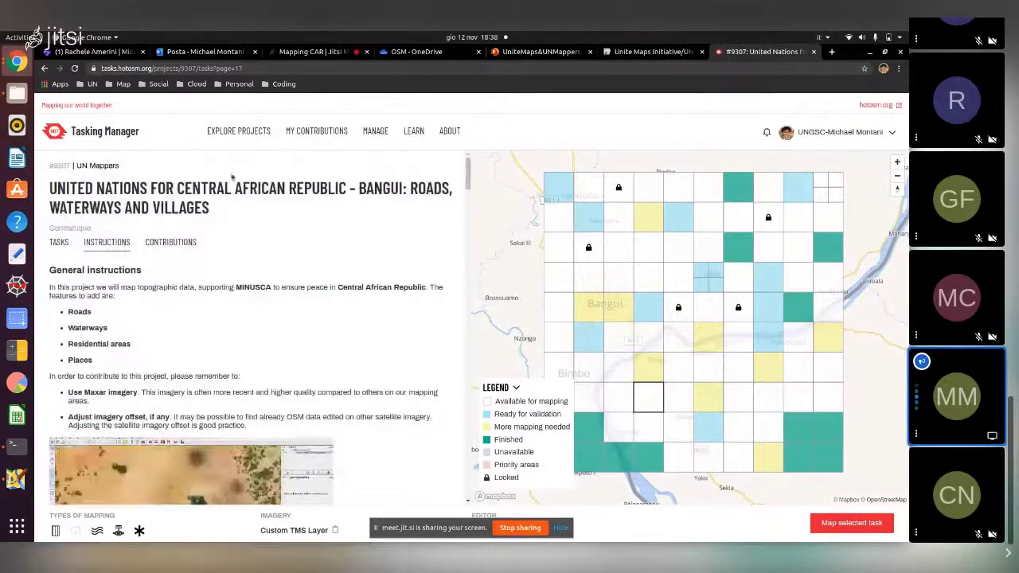
{"action": "left_click", "coordinate": [58, 242]}
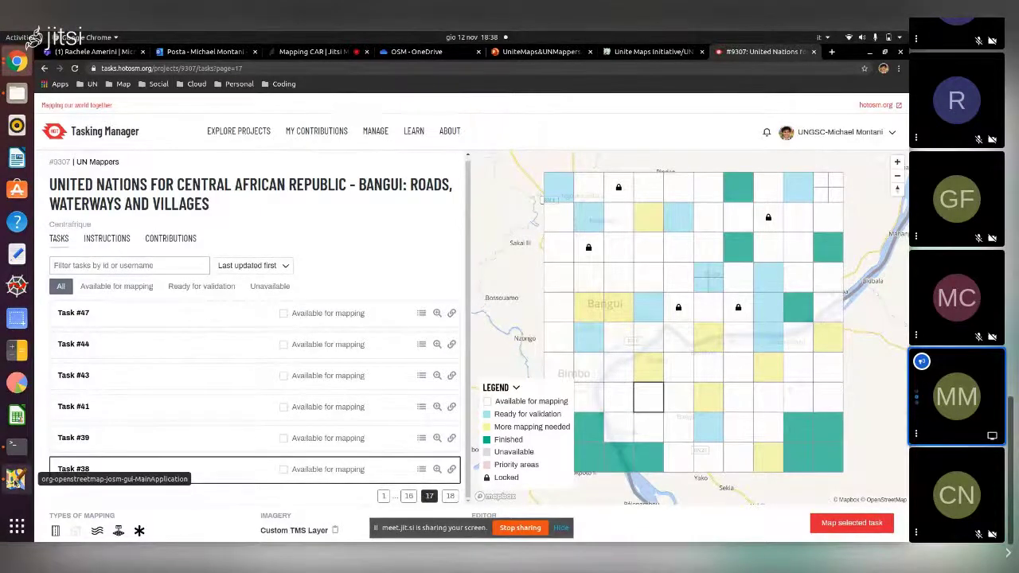
{"action": "left_click", "coordinate": [15, 479]}
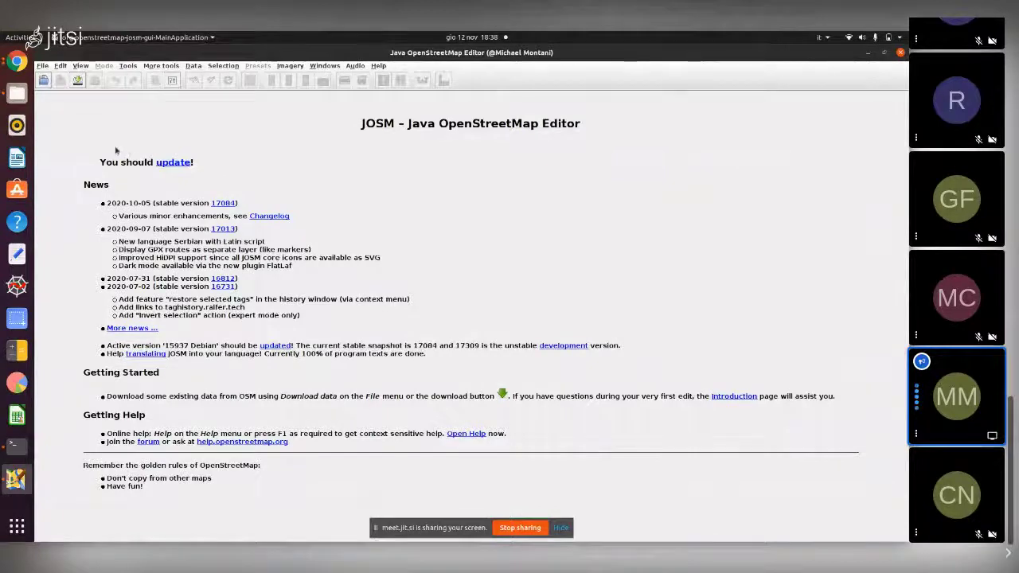
{"action": "left_click", "coordinate": [43, 67]}
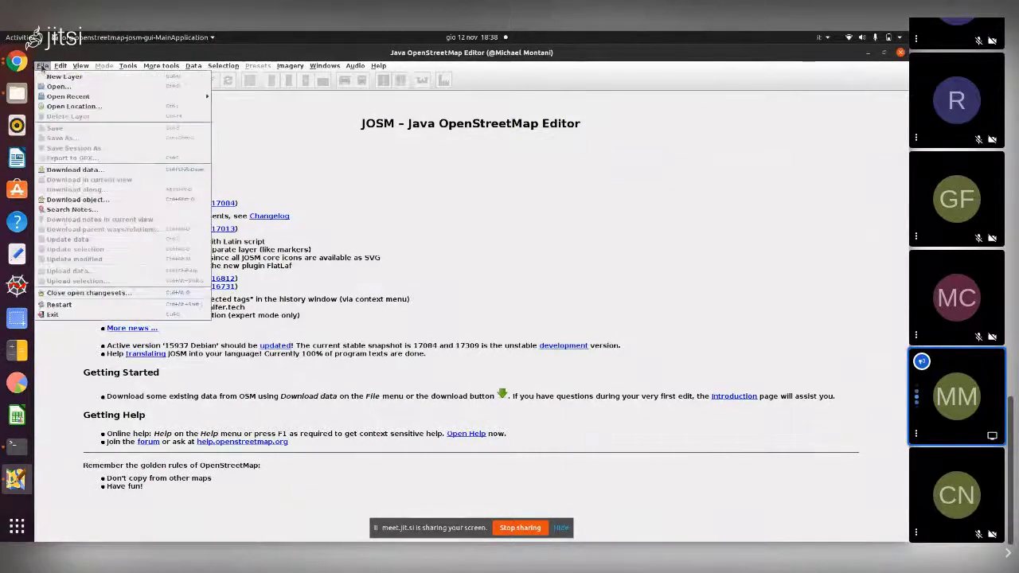
{"action": "mouse_move", "coordinate": [43, 96]}
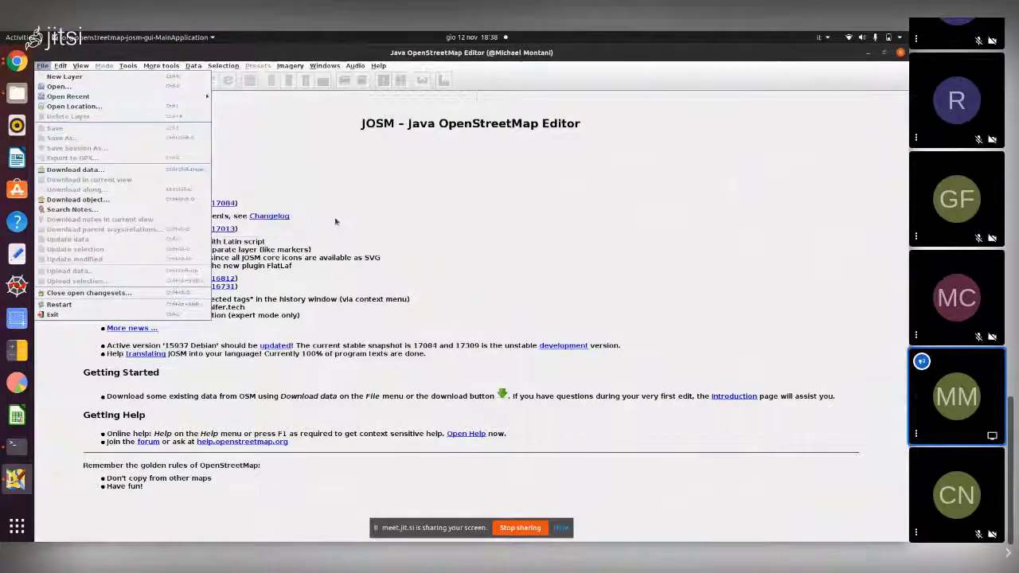
{"action": "left_click", "coordinate": [335, 221]}
Step: Open the preferences and review the server authentication, map projection and plugin settings
{"action": "left_click", "coordinate": [59, 66]}
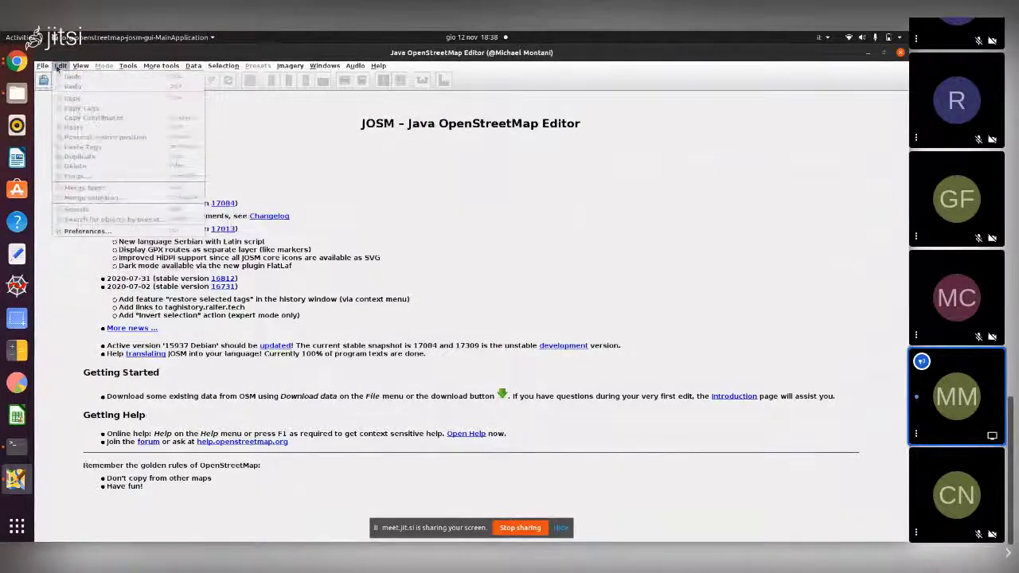
{"action": "left_click", "coordinate": [85, 232]}
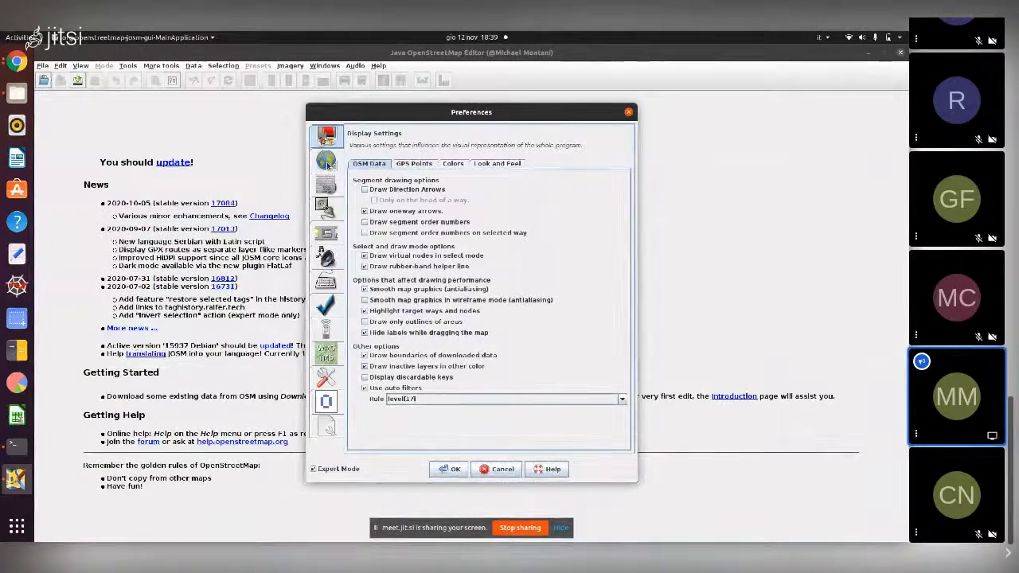
{"action": "left_click", "coordinate": [327, 163]}
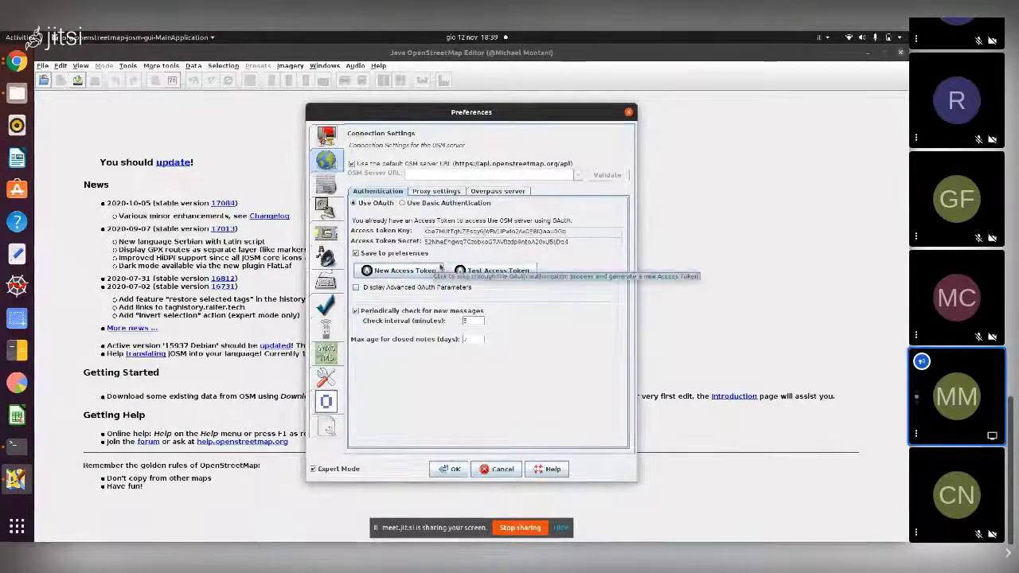
{"action": "left_click", "coordinate": [325, 190]}
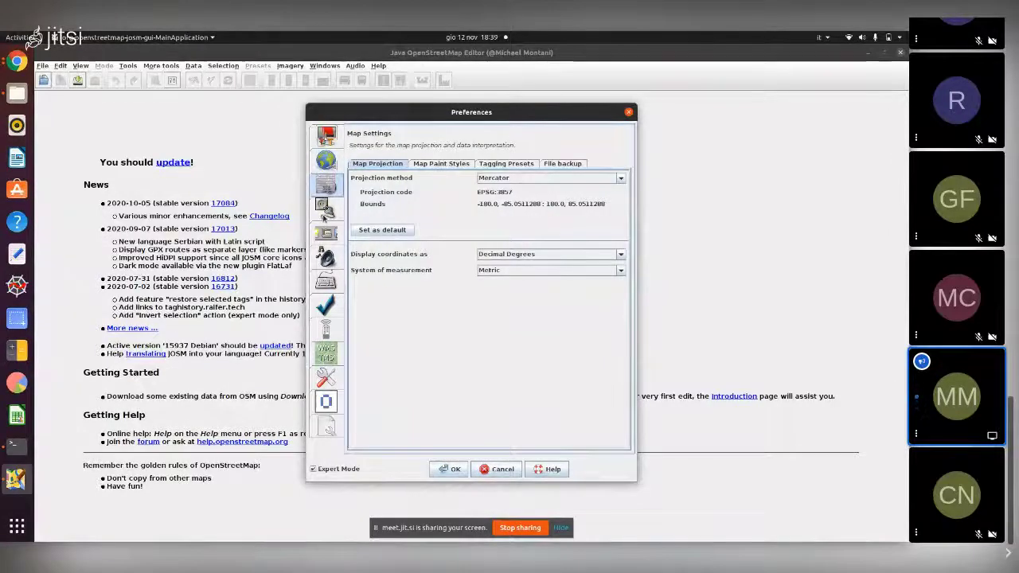
{"action": "left_click", "coordinate": [326, 207]}
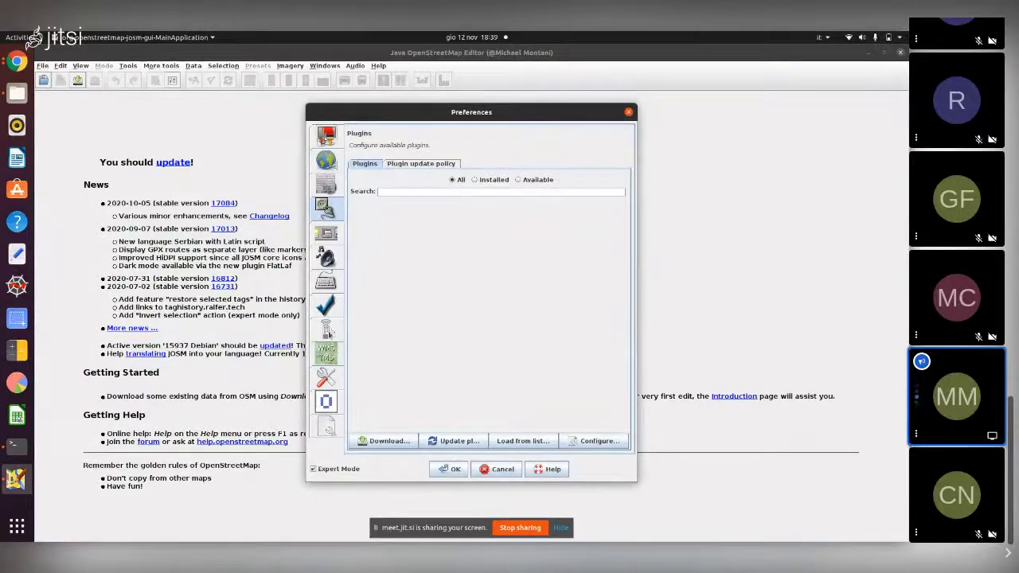
Step: Review the remote control permissions and the Expert Mode option, and close the preferences
{"action": "left_click", "coordinate": [325, 330]}
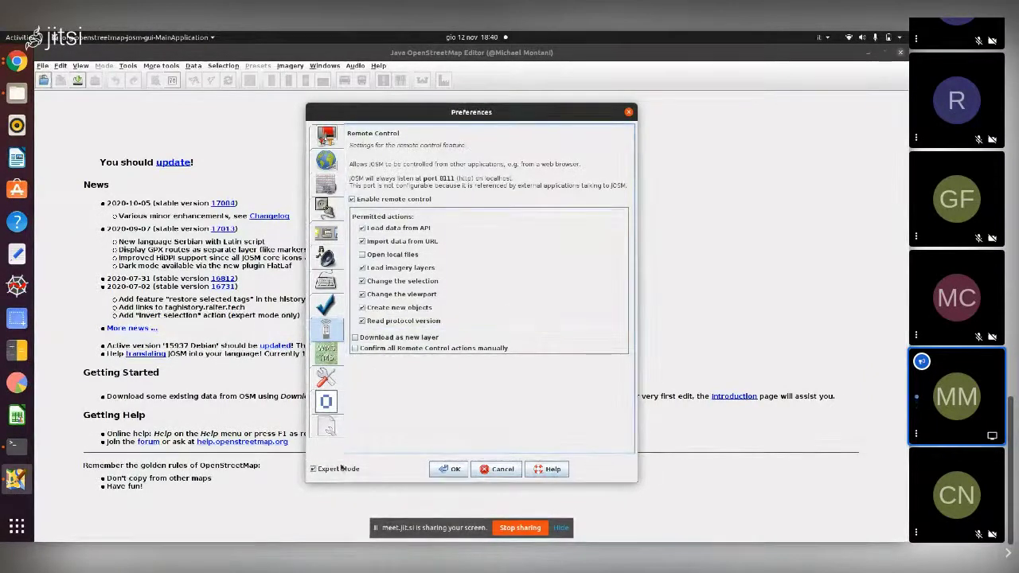
{"action": "left_click", "coordinate": [313, 469]}
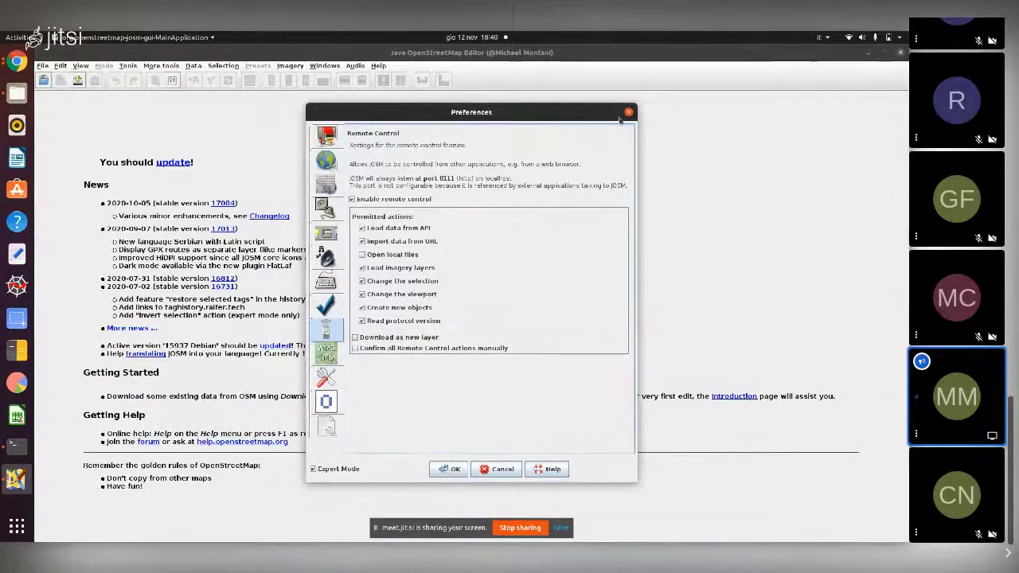
{"action": "left_click", "coordinate": [628, 112]}
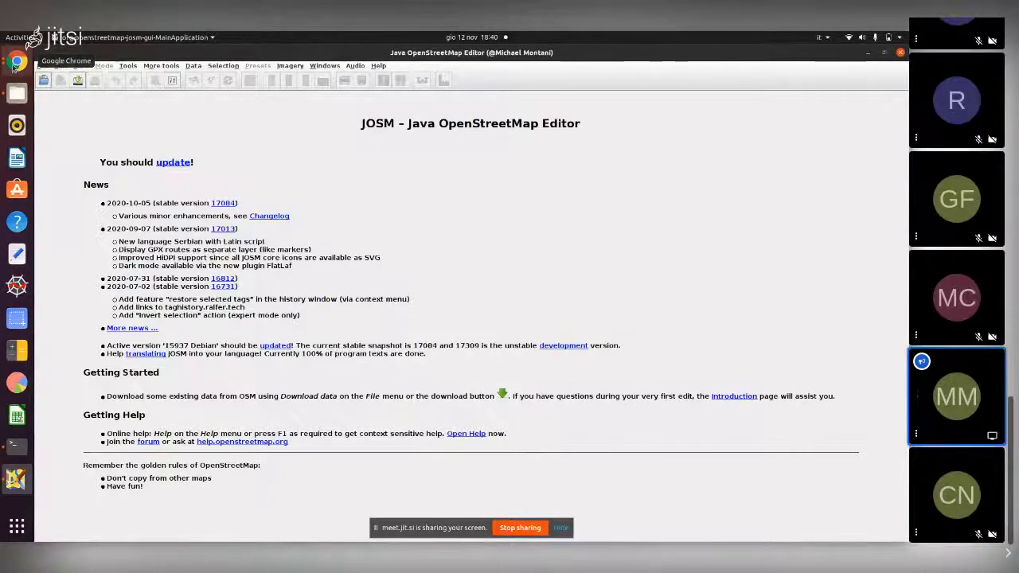
Step: Switch to the Tasking Manager in Chrome, select task #28 in the project grid and start mapping it in JOSM
{"action": "left_click", "coordinate": [15, 62]}
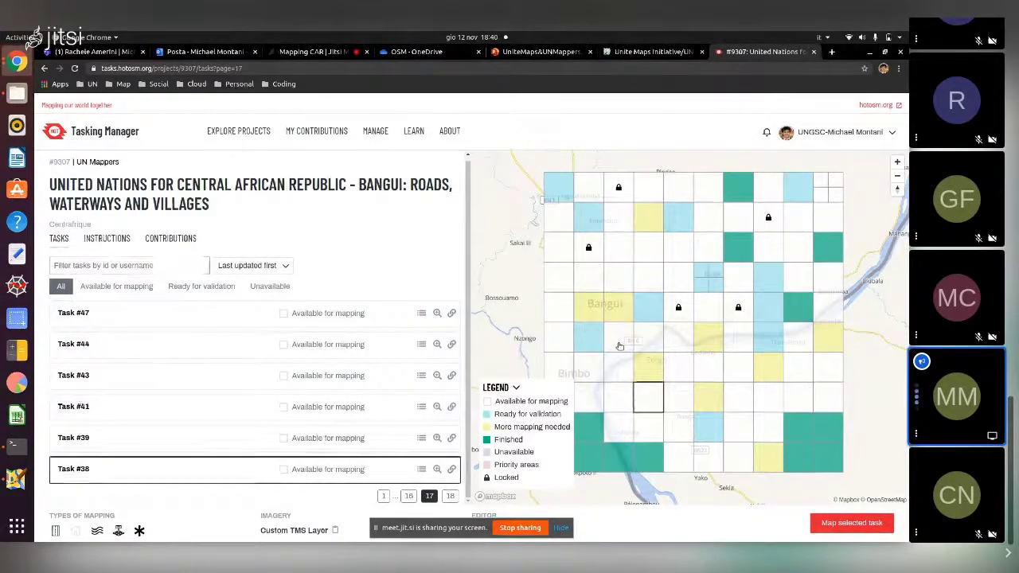
{"action": "left_click", "coordinate": [620, 347]}
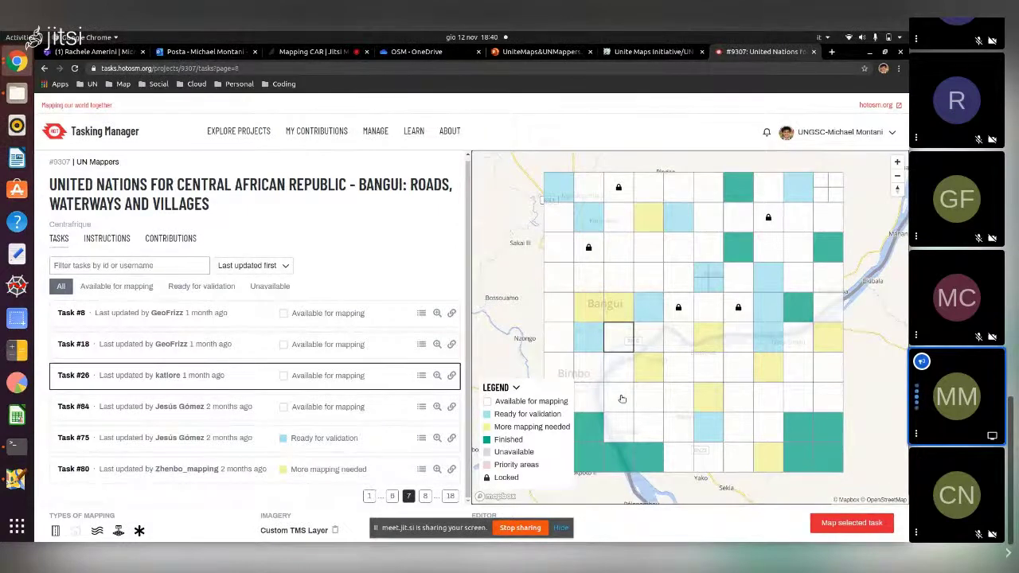
{"action": "left_click", "coordinate": [621, 398]}
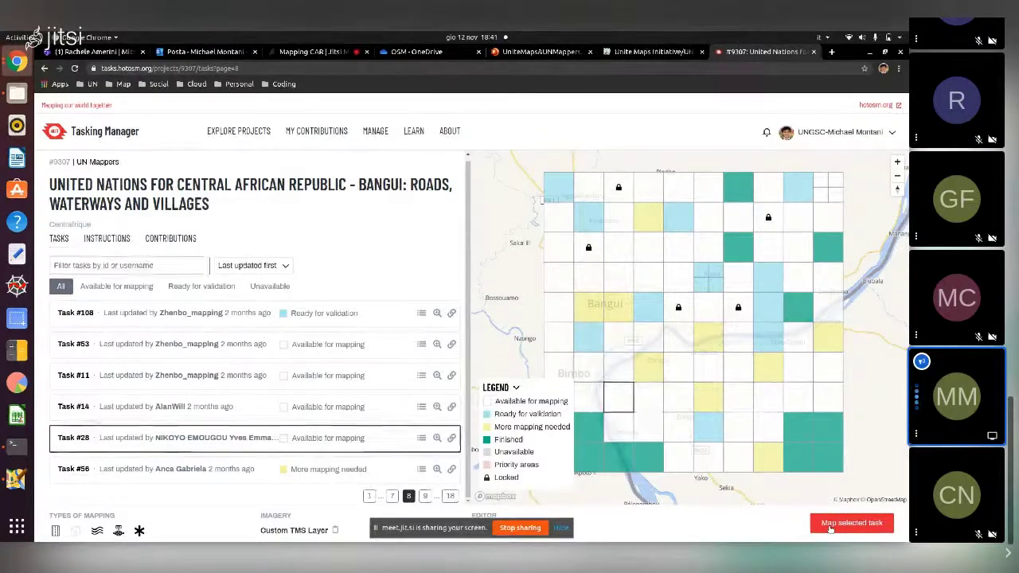
{"action": "left_click", "coordinate": [829, 528]}
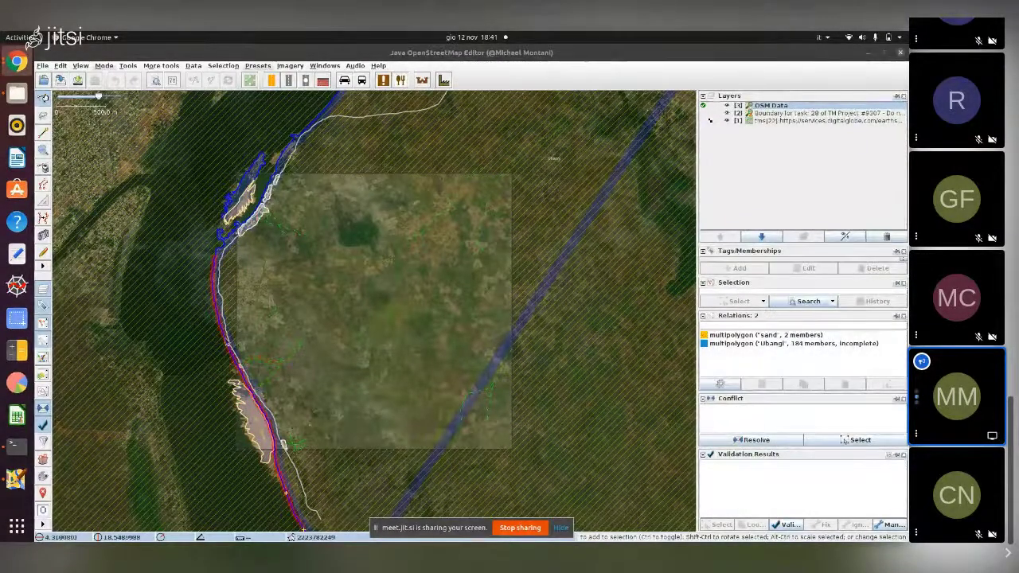
Step: Select the road running beside the southern sandbank and enlarge the Tags/Memberships and Selection areas to read its tags
{"action": "left_click", "coordinate": [226, 343]}
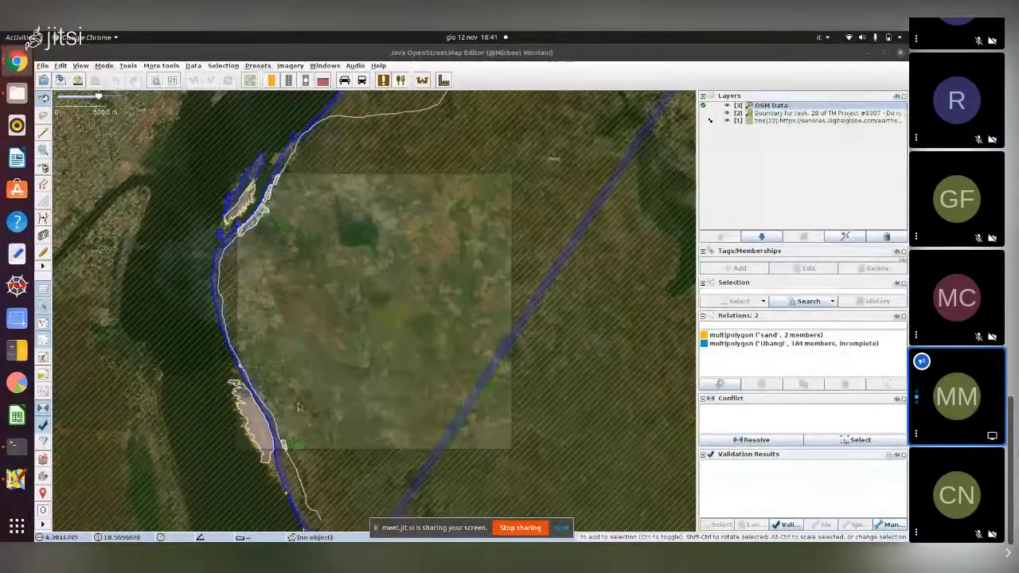
{"action": "scroll", "coordinate": [295, 398], "scroll_direction": "up", "scroll_amount": 2}
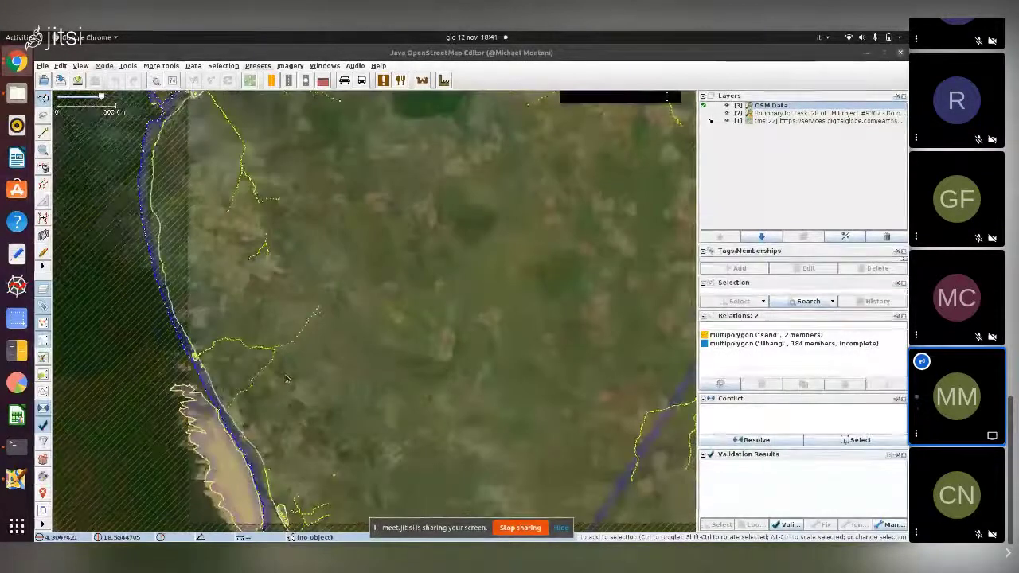
{"action": "scroll", "coordinate": [287, 379], "scroll_direction": "up", "scroll_amount": 2}
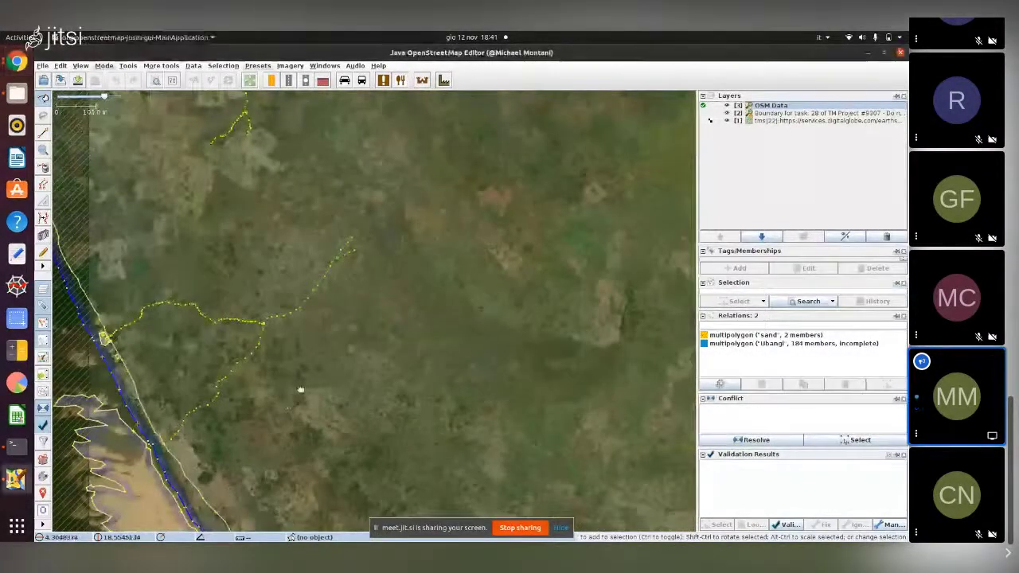
{"action": "left_click_drag", "start_coordinate": [300, 390], "coordinate": [345, 262]}
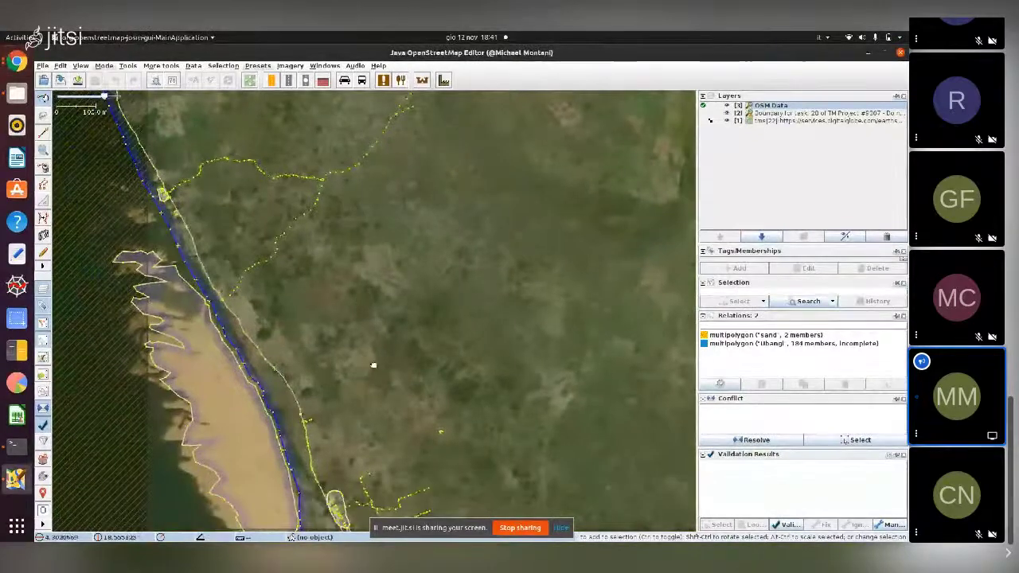
{"action": "scroll", "coordinate": [373, 360], "scroll_direction": "down", "scroll_amount": 2}
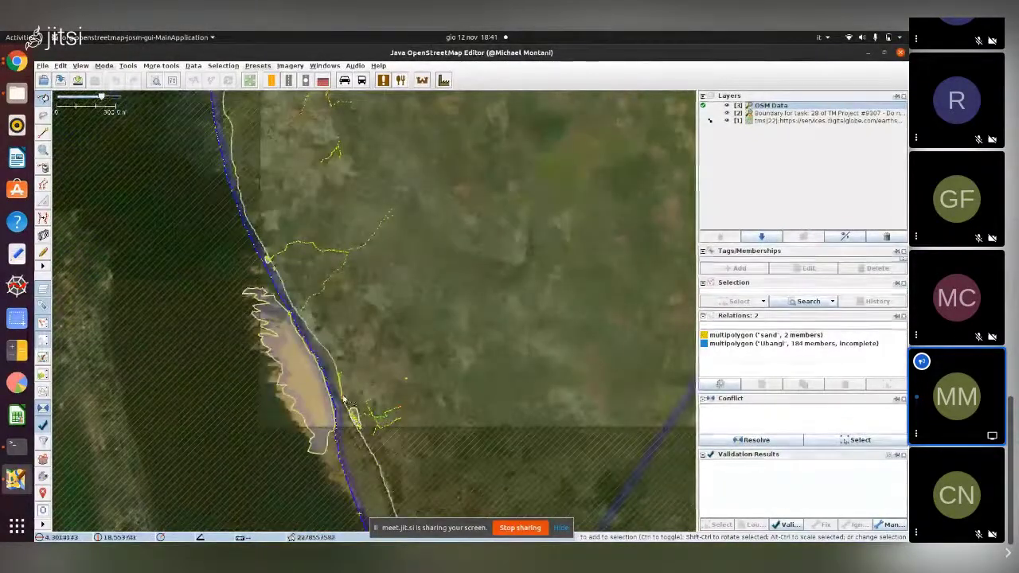
{"action": "scroll", "coordinate": [344, 399], "scroll_direction": "up", "scroll_amount": 2}
{"action": "scroll", "coordinate": [328, 343], "scroll_direction": "up", "scroll_amount": 2}
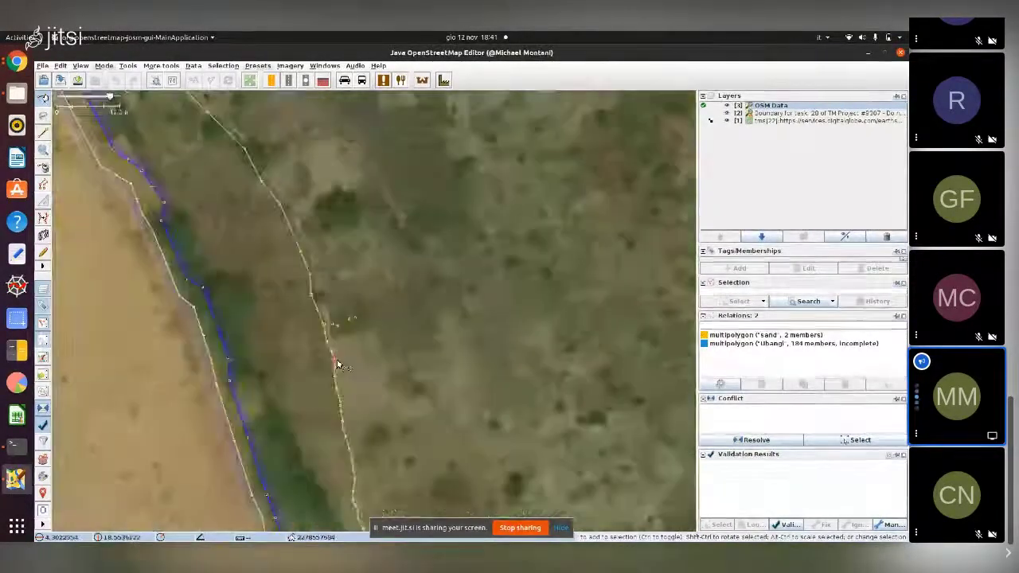
{"action": "left_click", "coordinate": [319, 317]}
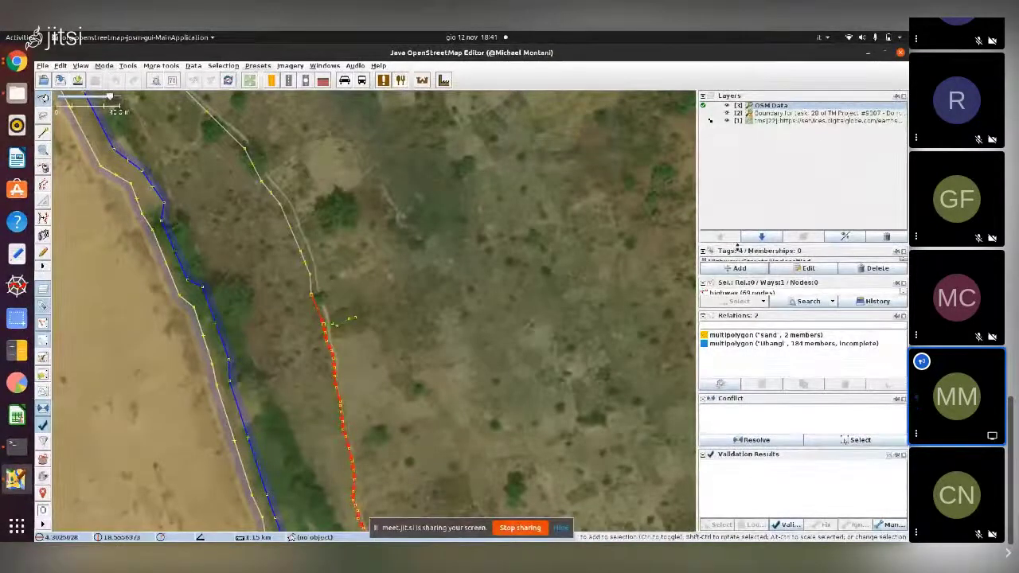
{"action": "left_click_drag", "start_coordinate": [734, 245], "coordinate": [741, 156]}
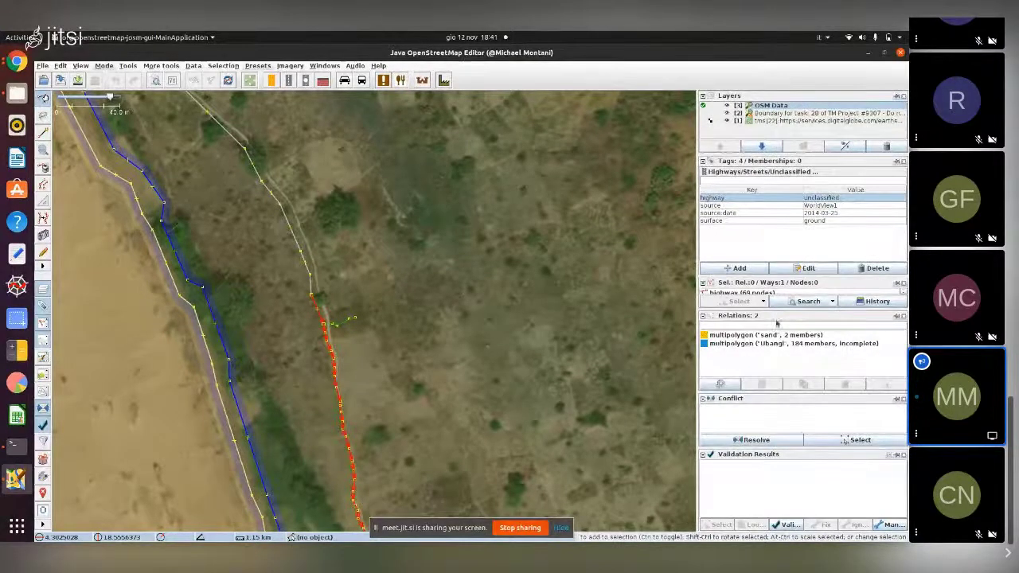
{"action": "left_click_drag", "start_coordinate": [775, 315], "coordinate": [769, 344]}
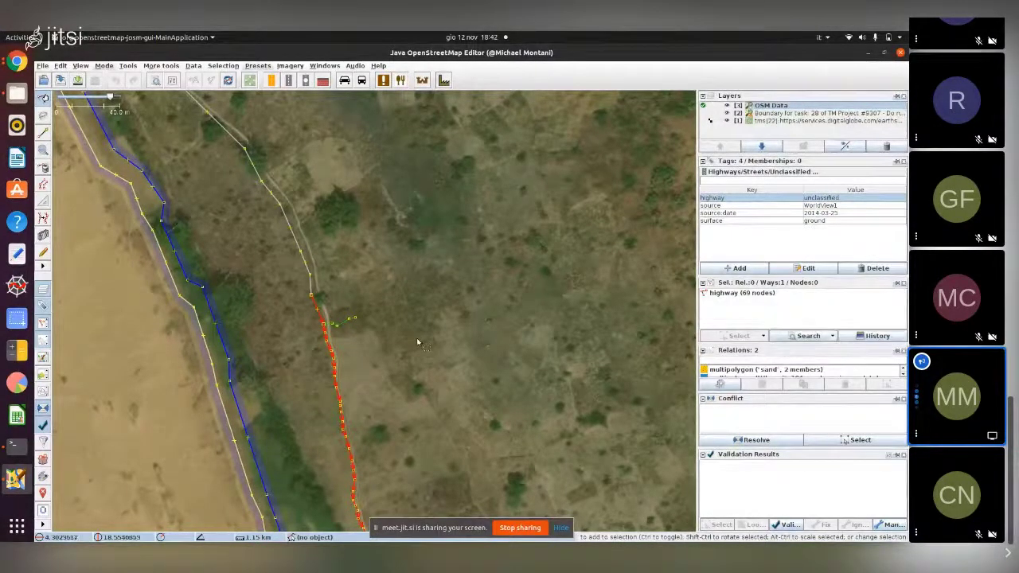
Step: Examine the mapped riverside settlement farther north and select the highway that runs through it
{"action": "scroll", "coordinate": [413, 339], "scroll_direction": "down", "scroll_amount": 2}
{"action": "left_click_drag", "start_coordinate": [416, 343], "coordinate": [350, 331]}
{"action": "scroll", "coordinate": [350, 331], "scroll_direction": "down", "scroll_amount": 4}
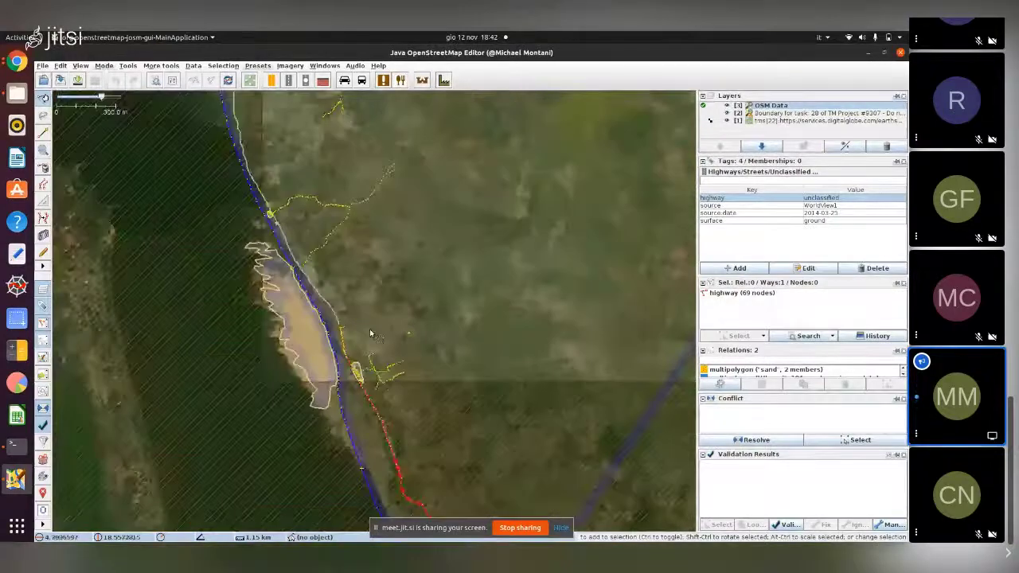
{"action": "left_click_drag", "start_coordinate": [400, 253], "coordinate": [456, 301]}
{"action": "scroll", "coordinate": [194, 238], "scroll_direction": "up", "scroll_amount": 5}
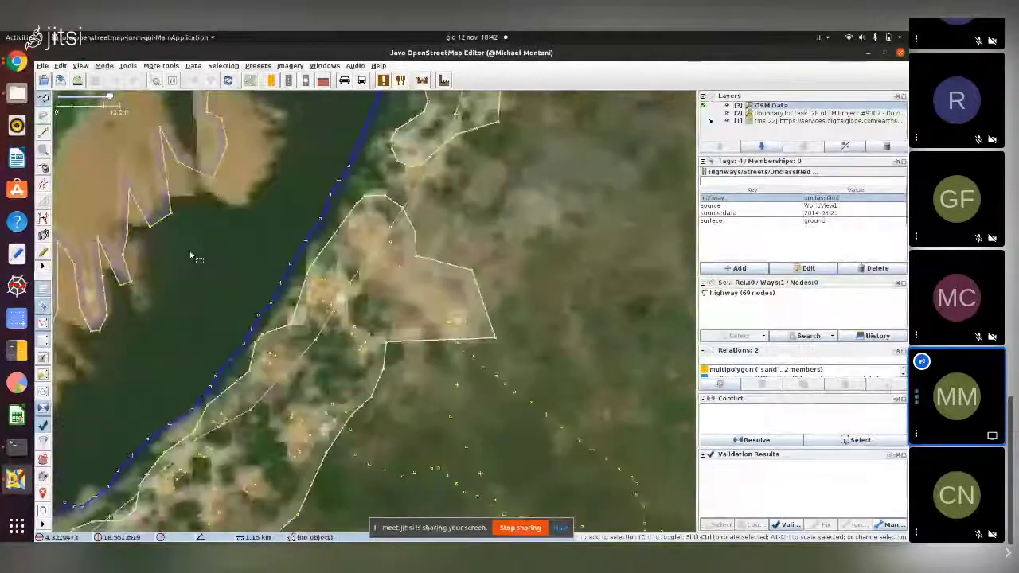
{"action": "left_click_drag", "start_coordinate": [193, 238], "coordinate": [244, 234]}
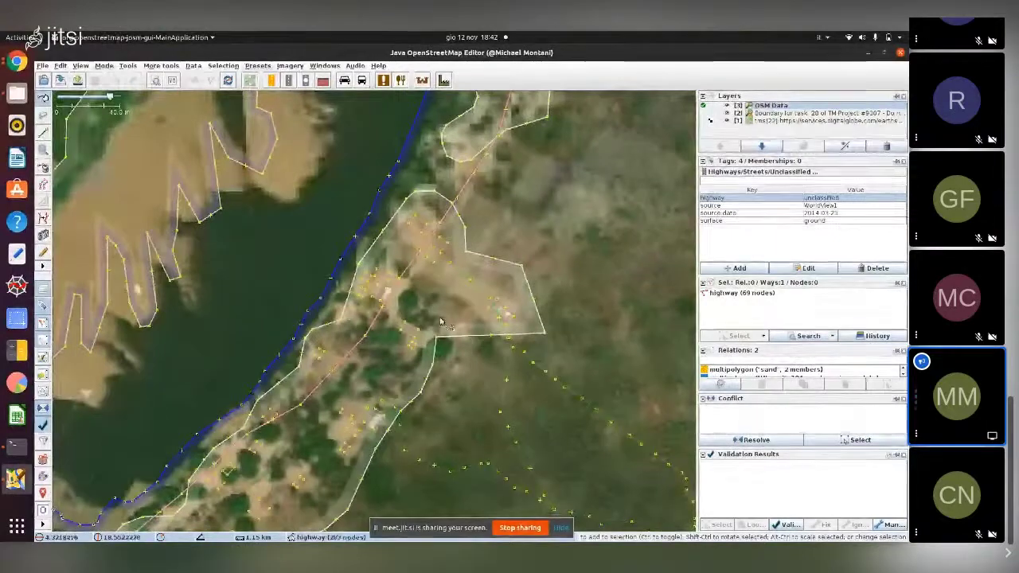
{"action": "left_click_drag", "start_coordinate": [441, 321], "coordinate": [585, 151]}
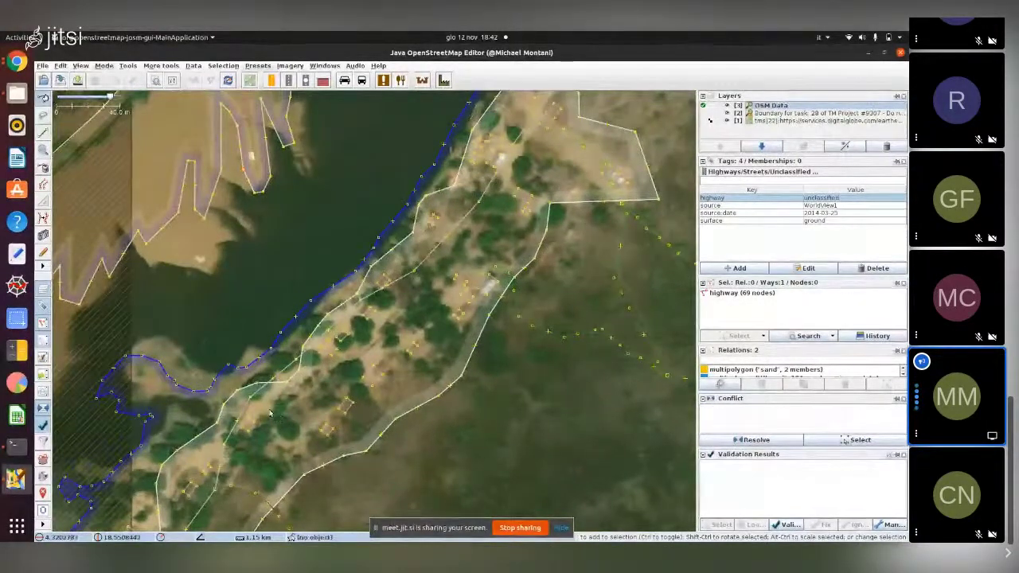
{"action": "left_click", "coordinate": [371, 299]}
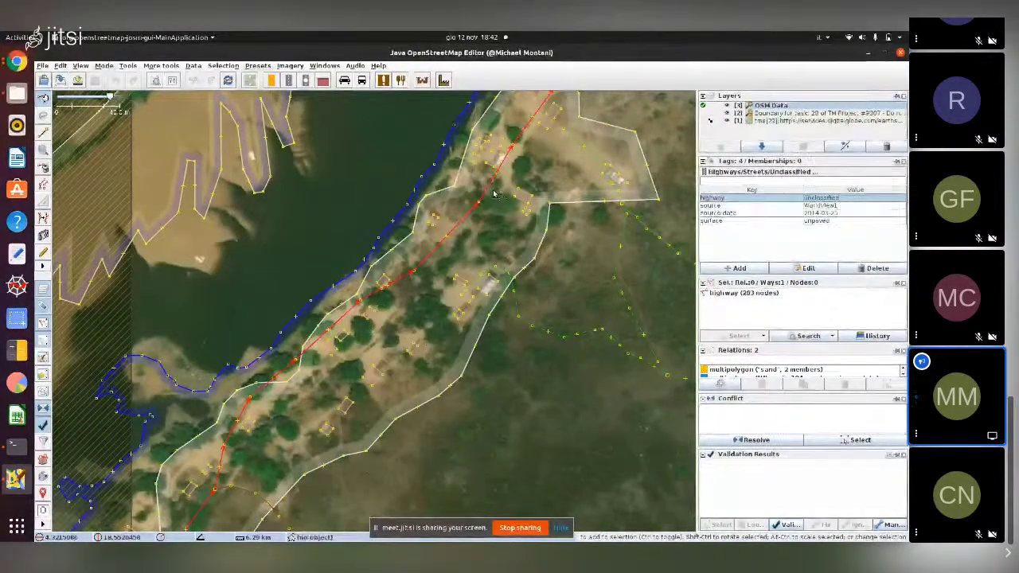
{"action": "left_click", "coordinate": [498, 221]}
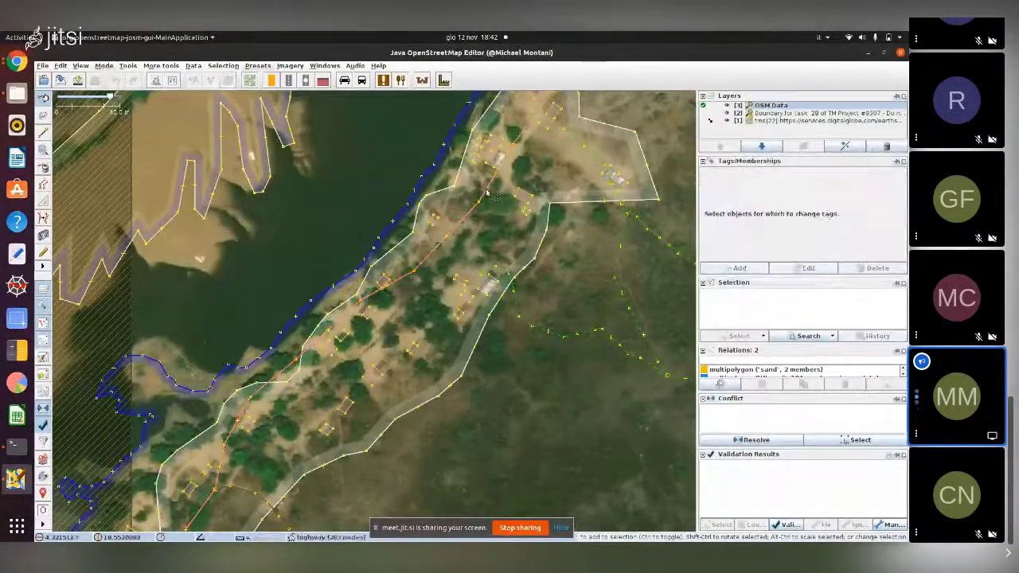
{"action": "left_click", "coordinate": [475, 205]}
{"action": "left_click", "coordinate": [483, 230]}
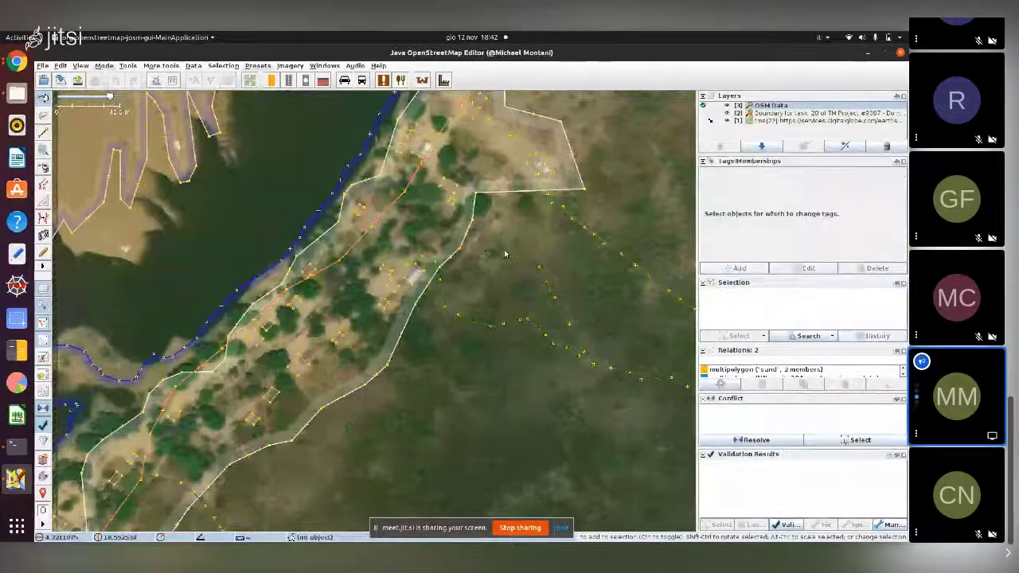
{"action": "scroll", "coordinate": [484, 226], "scroll_direction": "down", "scroll_amount": 1}
{"action": "left_click", "coordinate": [473, 196]}
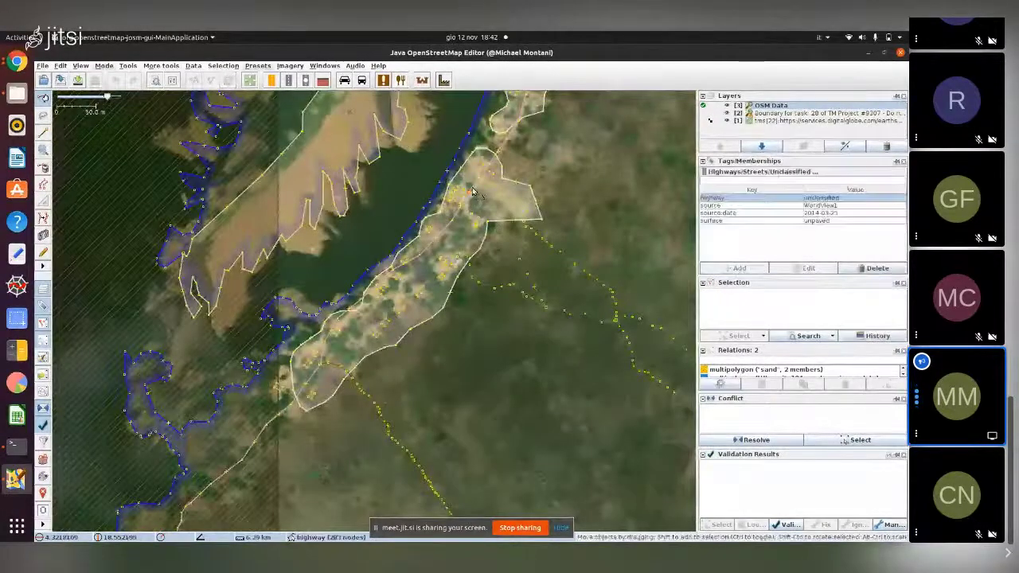
Step: Inspect the settlement highway's highway, source, source:date and surface tags
{"action": "scroll", "coordinate": [374, 335], "scroll_direction": "up", "scroll_amount": 2}
{"action": "left_click_drag", "start_coordinate": [367, 319], "coordinate": [454, 202]}
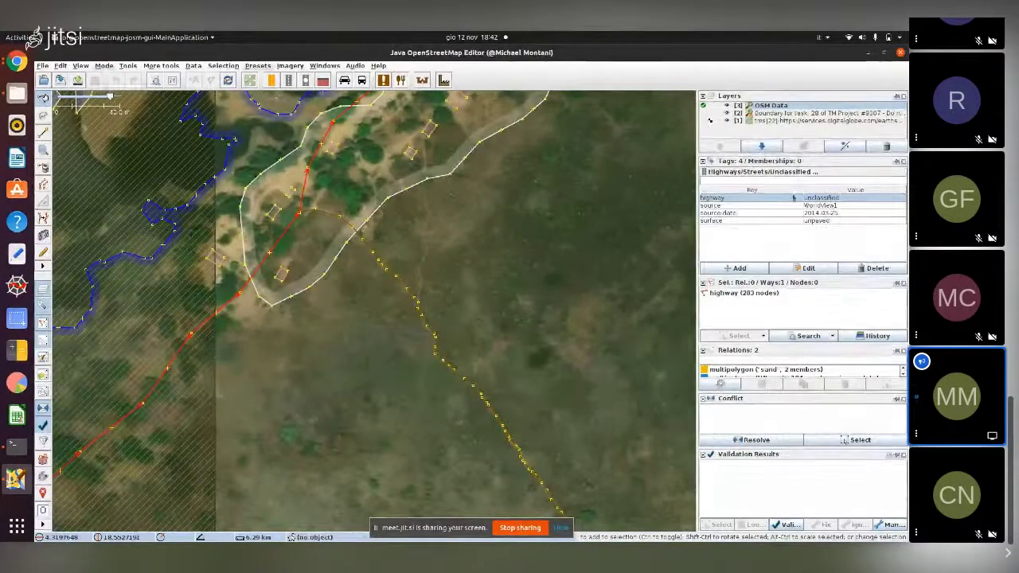
{"action": "left_click_drag", "start_coordinate": [496, 268], "coordinate": [489, 330]}
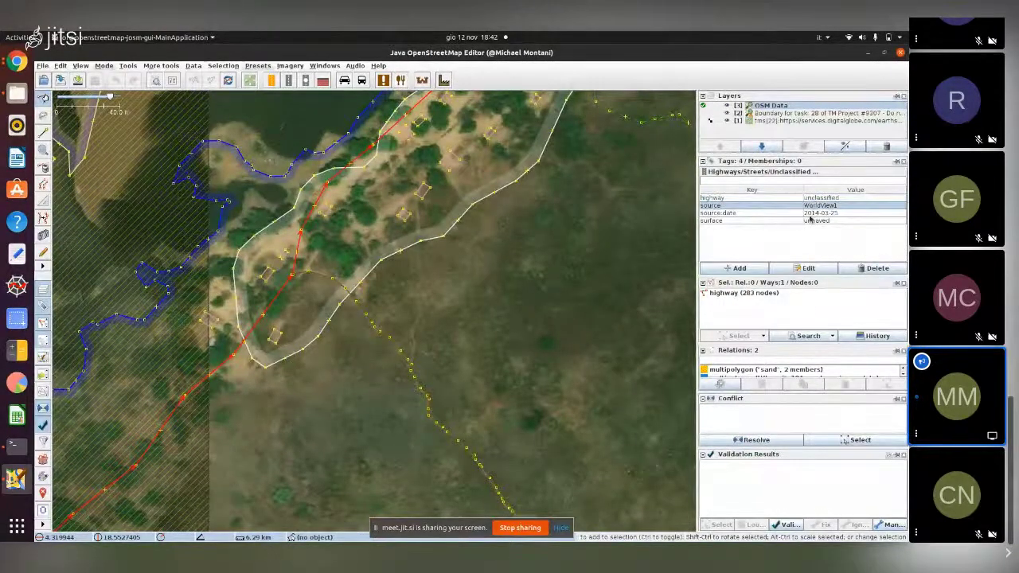
{"action": "left_click", "coordinate": [809, 221]}
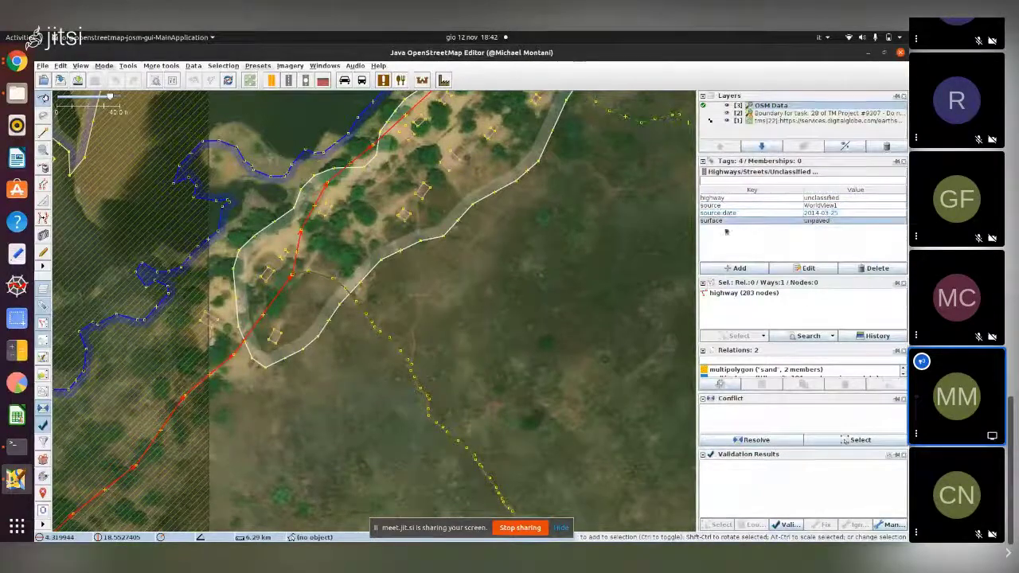
{"action": "left_click_drag", "start_coordinate": [555, 318], "coordinate": [545, 469]}
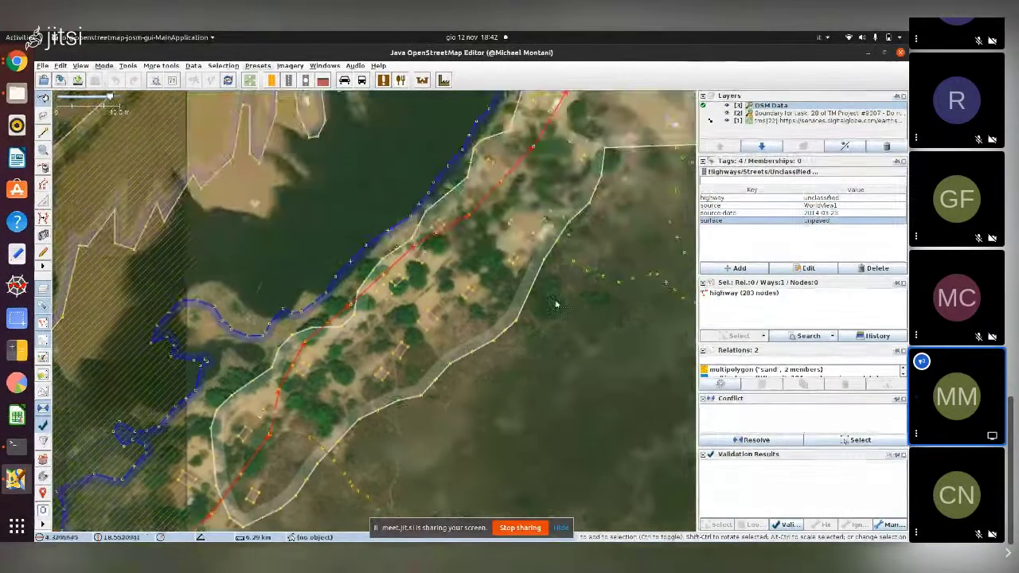
Step: Select the outline of the large sandbank in the river beside the settlement to inspect its relation memberships
{"action": "scroll", "coordinate": [555, 298], "scroll_direction": "down", "scroll_amount": 2}
{"action": "left_click_drag", "start_coordinate": [555, 297], "coordinate": [485, 457]}
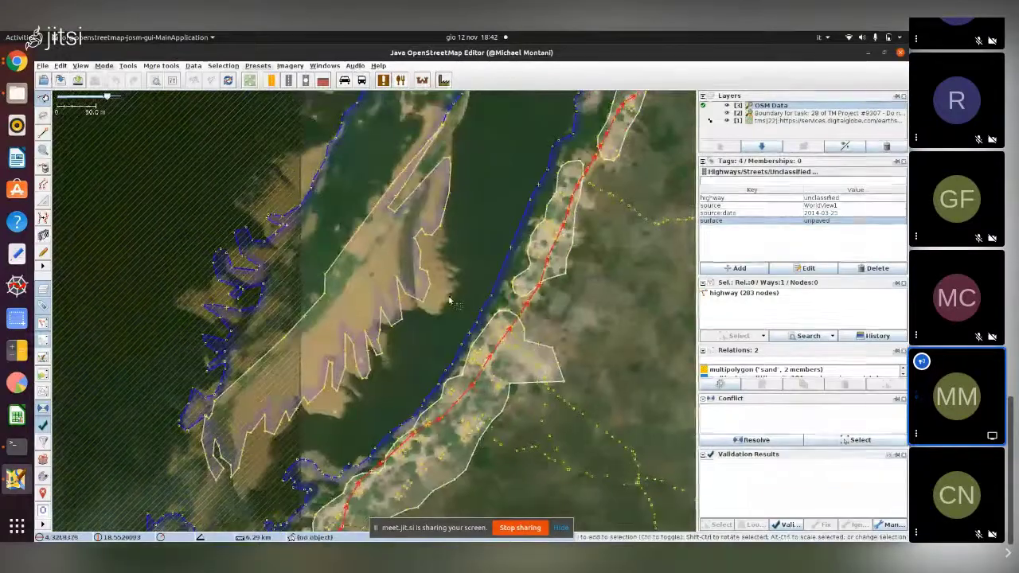
{"action": "left_click", "coordinate": [421, 235]}
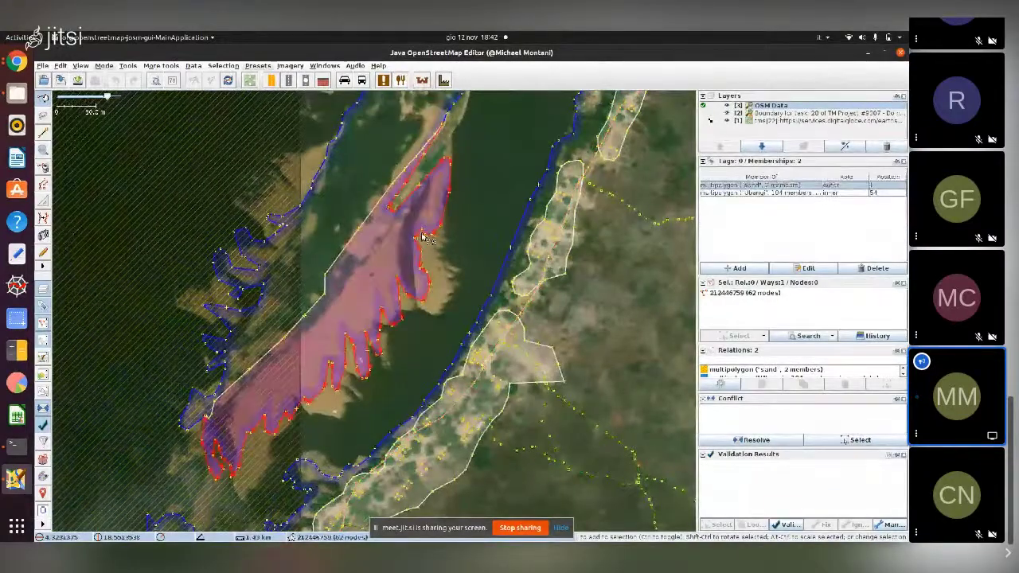
Step: Select the western and eastern riverbank outlines around the large sandbank to inspect their relation memberships
{"action": "left_click", "coordinate": [309, 196]}
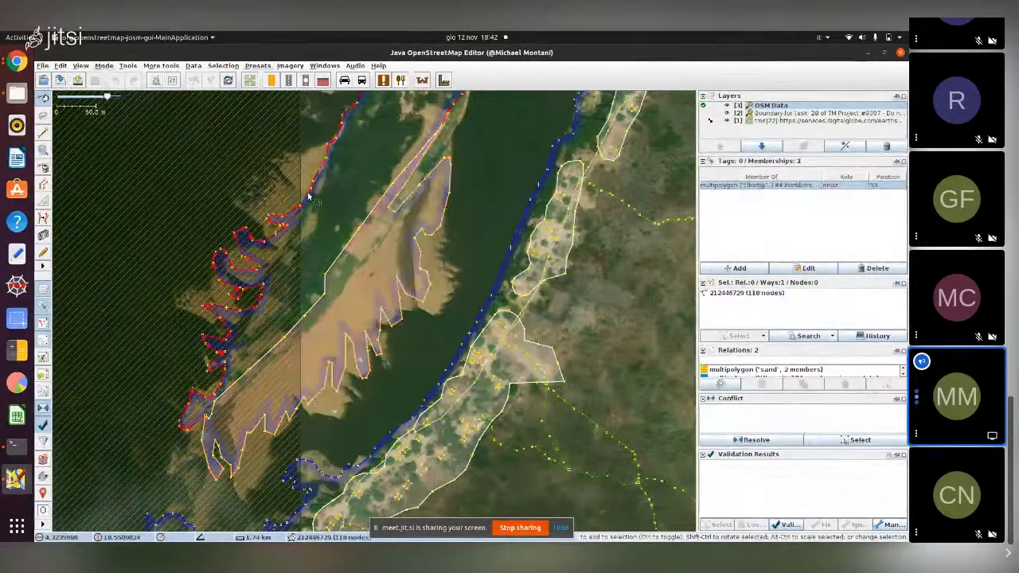
{"action": "left_click_drag", "start_coordinate": [506, 343], "coordinate": [475, 297]}
{"action": "left_click", "coordinate": [466, 236]}
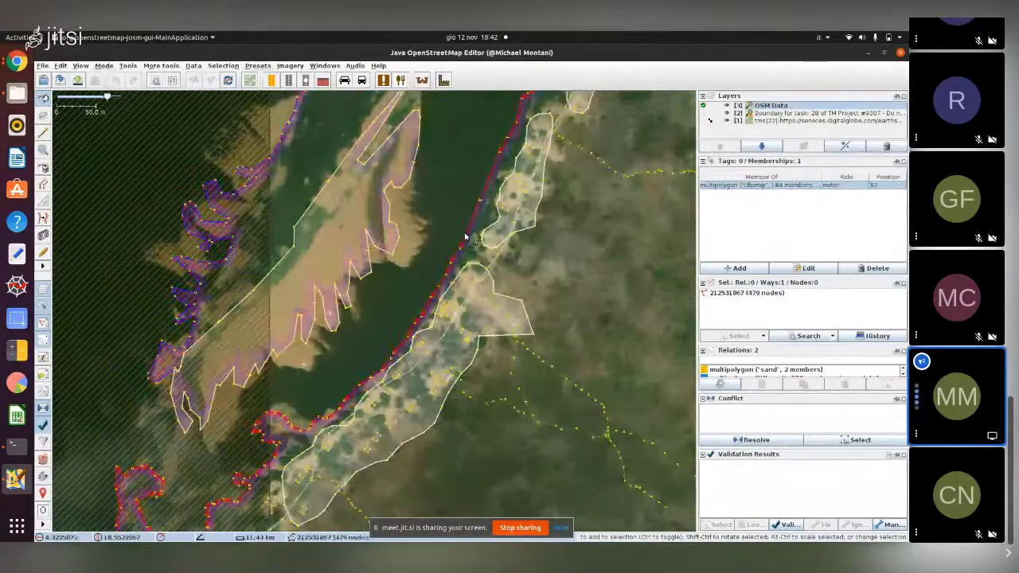
Step: Select the path running east from the riverside settlement to inspect its highway and source tags
{"action": "left_click_drag", "start_coordinate": [501, 417], "coordinate": [411, 285]}
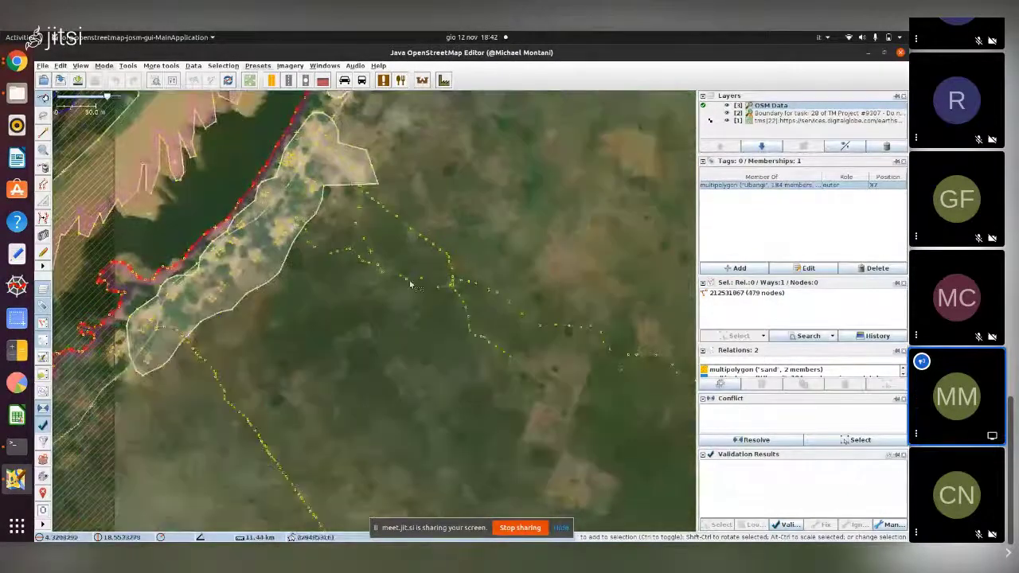
{"action": "left_click", "coordinate": [408, 283]}
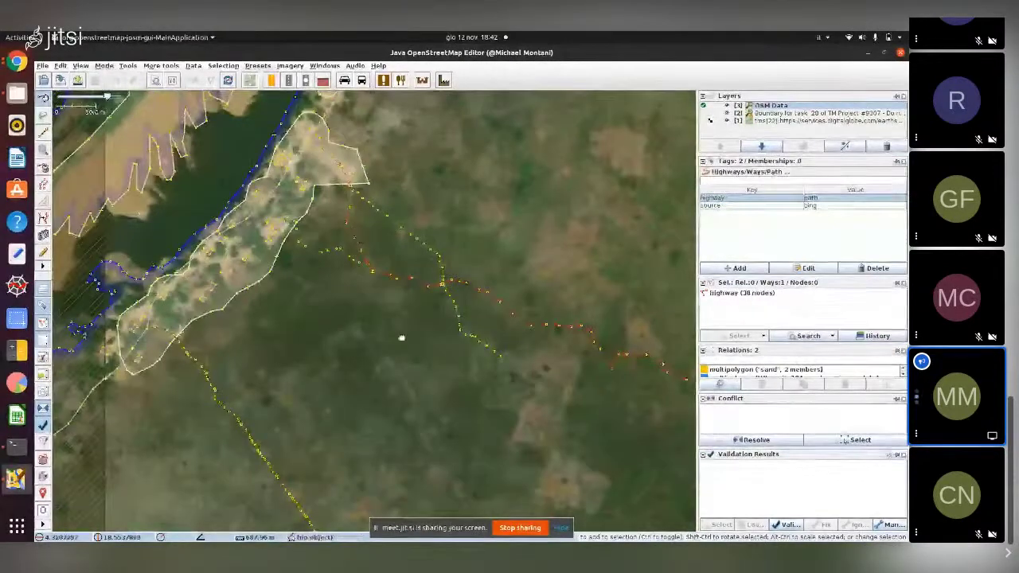
{"action": "left_click_drag", "start_coordinate": [401, 338], "coordinate": [257, 190]}
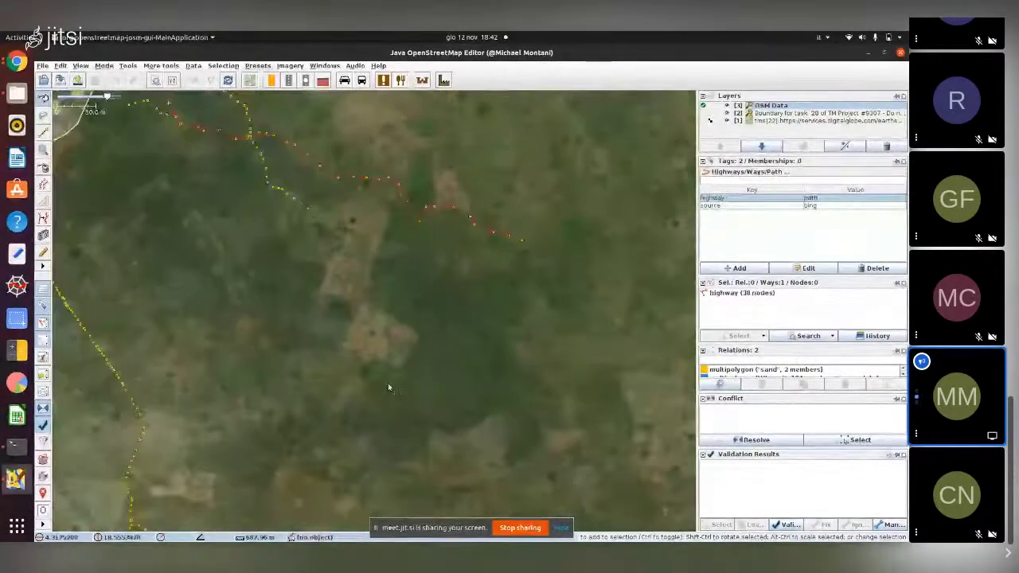
Step: Survey the rest of the task area and select the short path branching east off the riverside road to inspect its tags
{"action": "left_click_drag", "start_coordinate": [444, 465], "coordinate": [367, 263]}
{"action": "scroll", "coordinate": [368, 312], "scroll_direction": "down", "scroll_amount": 2}
{"action": "left_click_drag", "start_coordinate": [346, 350], "coordinate": [422, 171]}
{"action": "left_click_drag", "start_coordinate": [425, 342], "coordinate": [343, 188]}
{"action": "left_click_drag", "start_coordinate": [477, 304], "coordinate": [279, 175]}
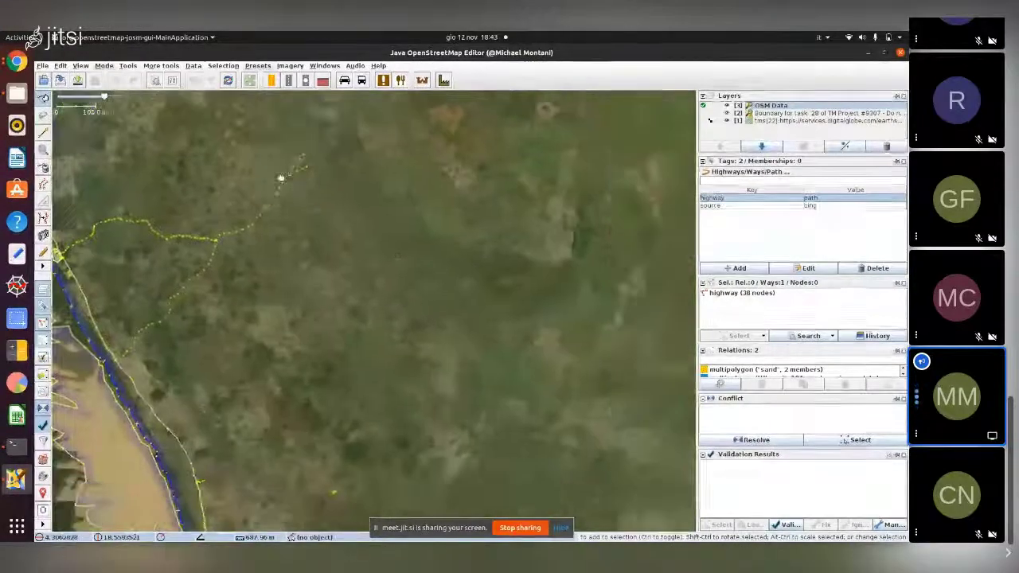
{"action": "left_click_drag", "start_coordinate": [332, 359], "coordinate": [439, 389]}
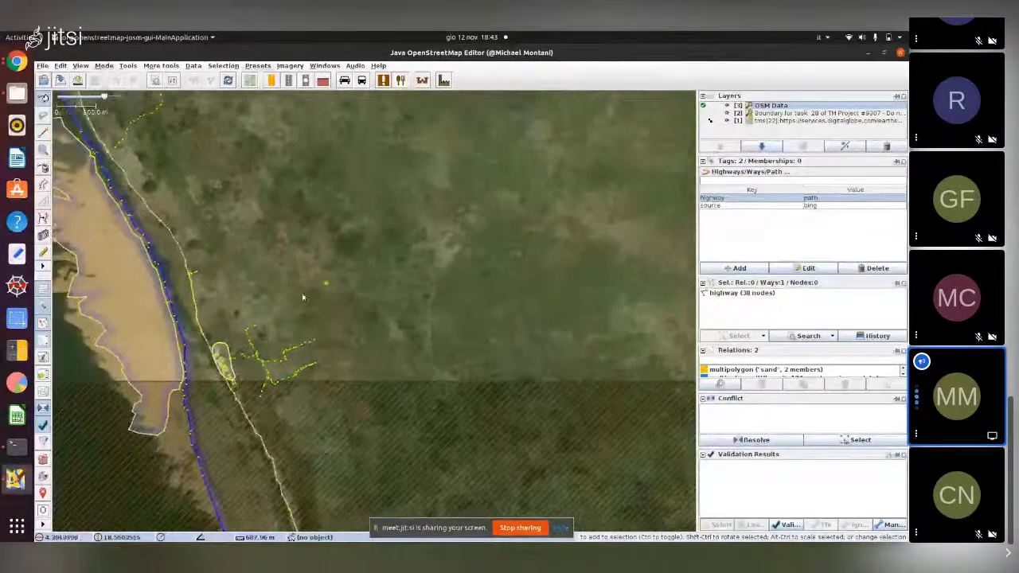
{"action": "scroll", "coordinate": [307, 302], "scroll_direction": "up", "scroll_amount": 3}
{"action": "left_click_drag", "start_coordinate": [268, 329], "coordinate": [473, 257]}
{"action": "scroll", "coordinate": [271, 196], "scroll_direction": "up", "scroll_amount": 2}
{"action": "scroll", "coordinate": [273, 196], "scroll_direction": "up", "scroll_amount": 2}
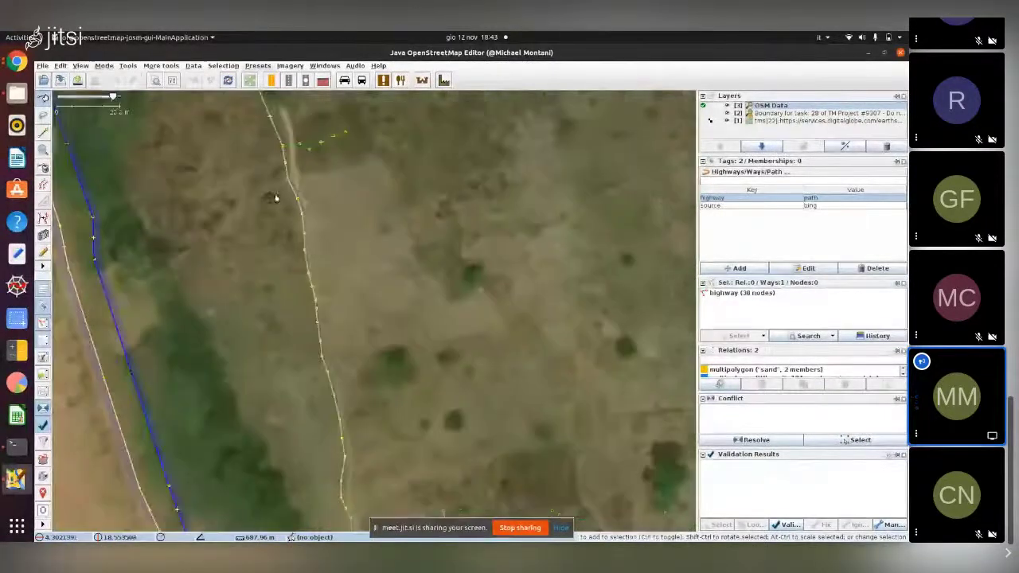
{"action": "left_click_drag", "start_coordinate": [283, 194], "coordinate": [317, 372]}
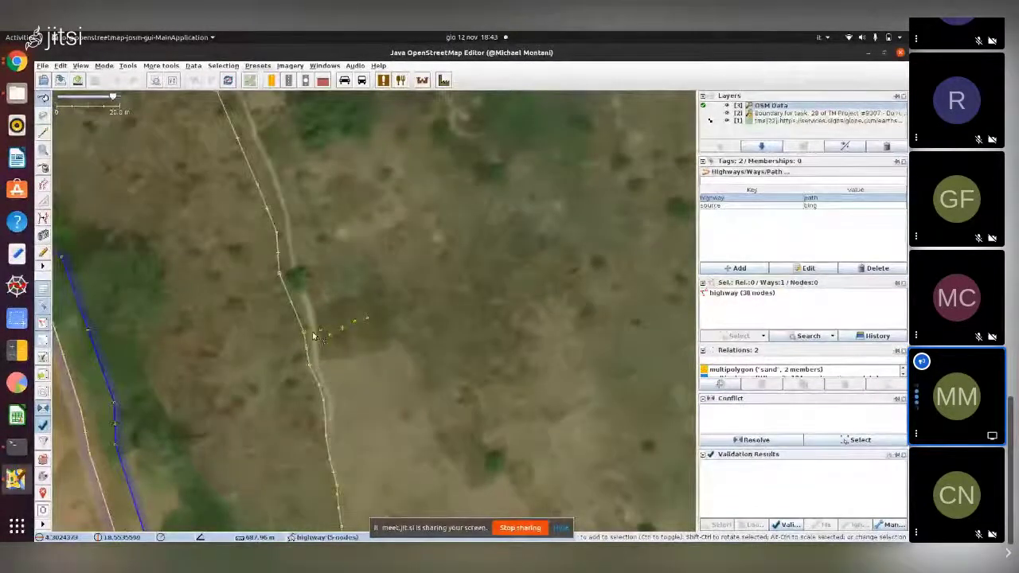
{"action": "left_click", "coordinate": [315, 336]}
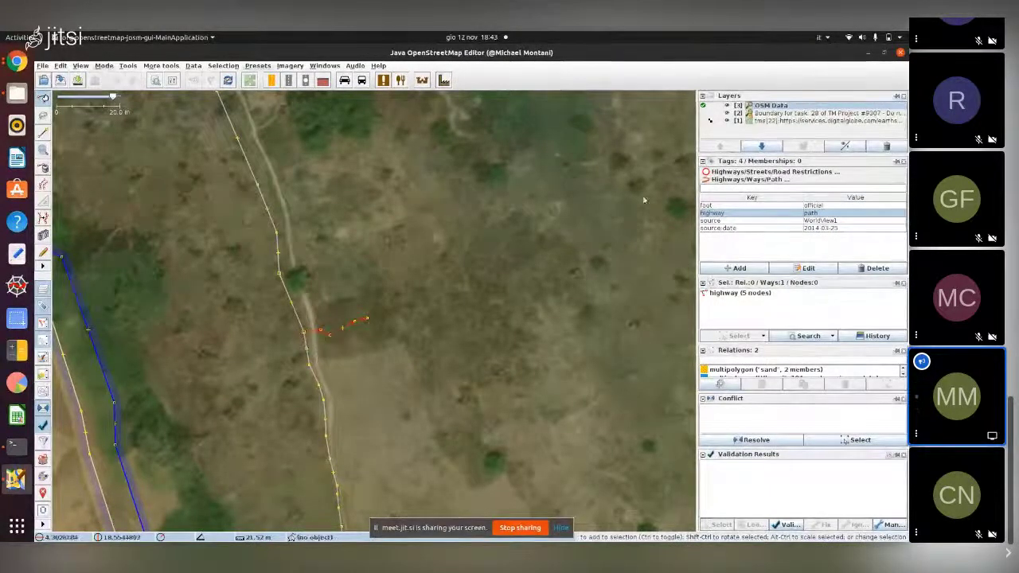
Step: Toggle the OSM Data layer's visibility repeatedly to compare the short path and riverside road with the satellite imagery
{"action": "left_click", "coordinate": [727, 105]}
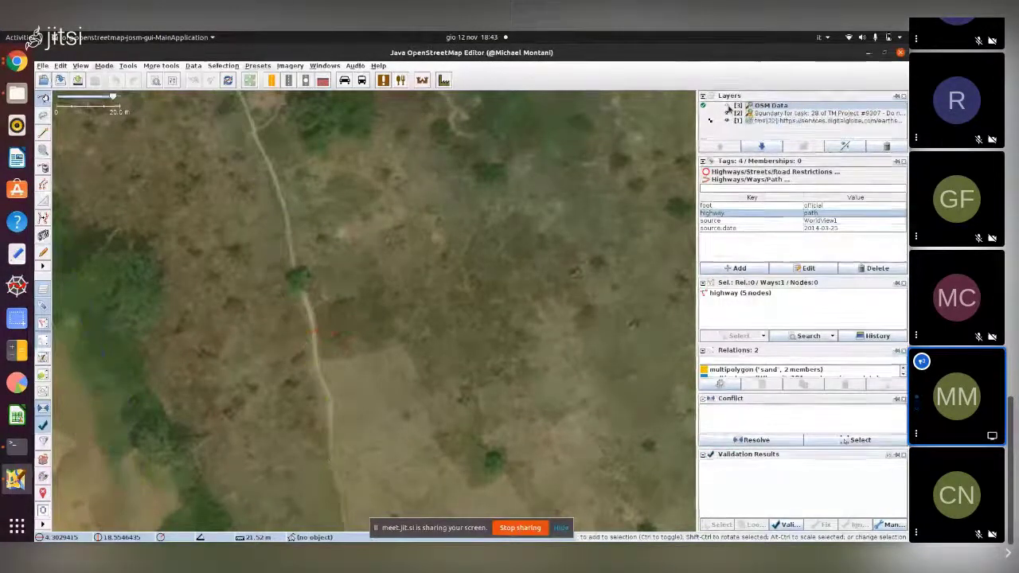
{"action": "left_click", "coordinate": [726, 106]}
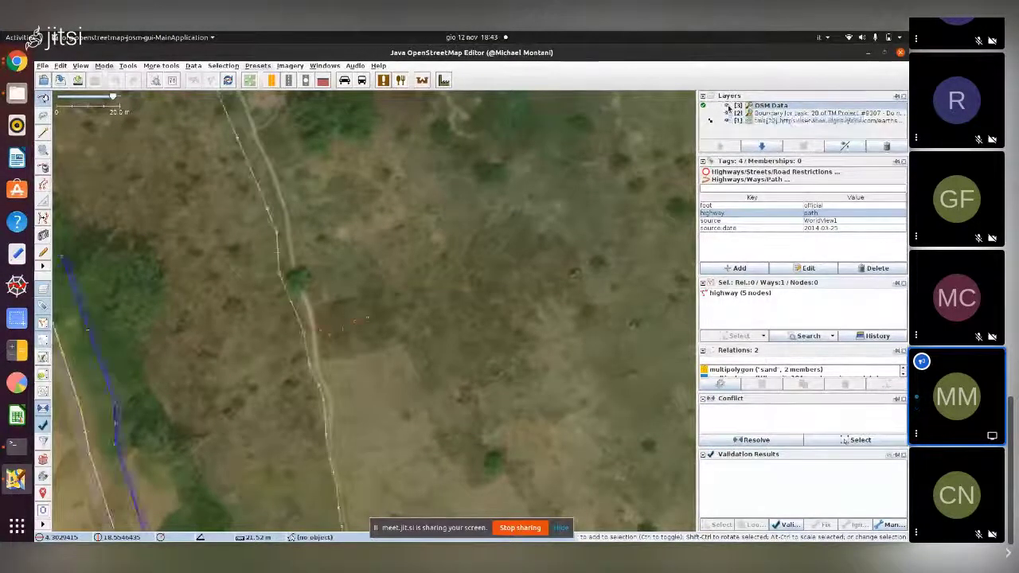
{"action": "left_click", "coordinate": [727, 105]}
{"action": "left_click", "coordinate": [727, 106]}
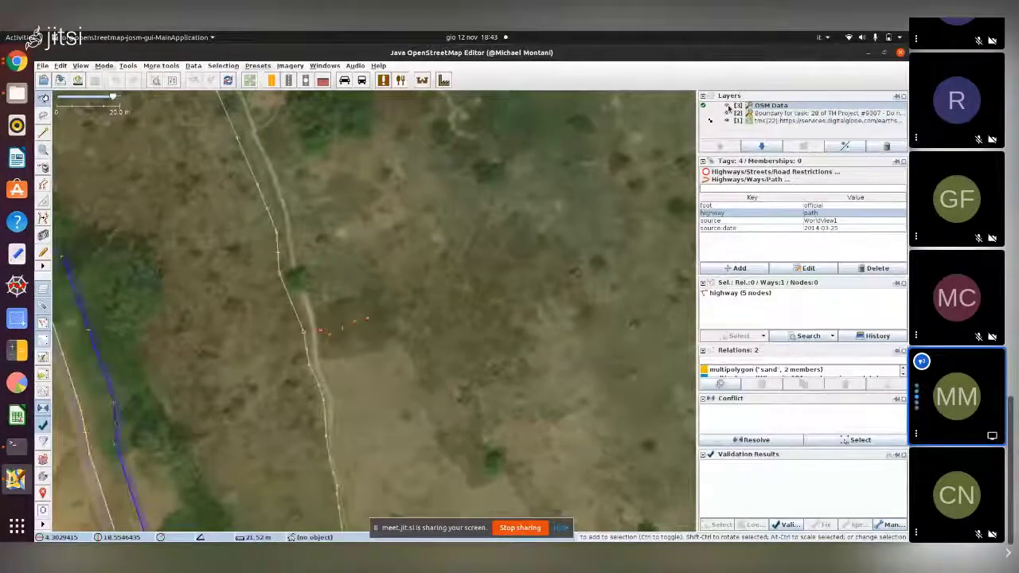
{"action": "left_click", "coordinate": [727, 105]}
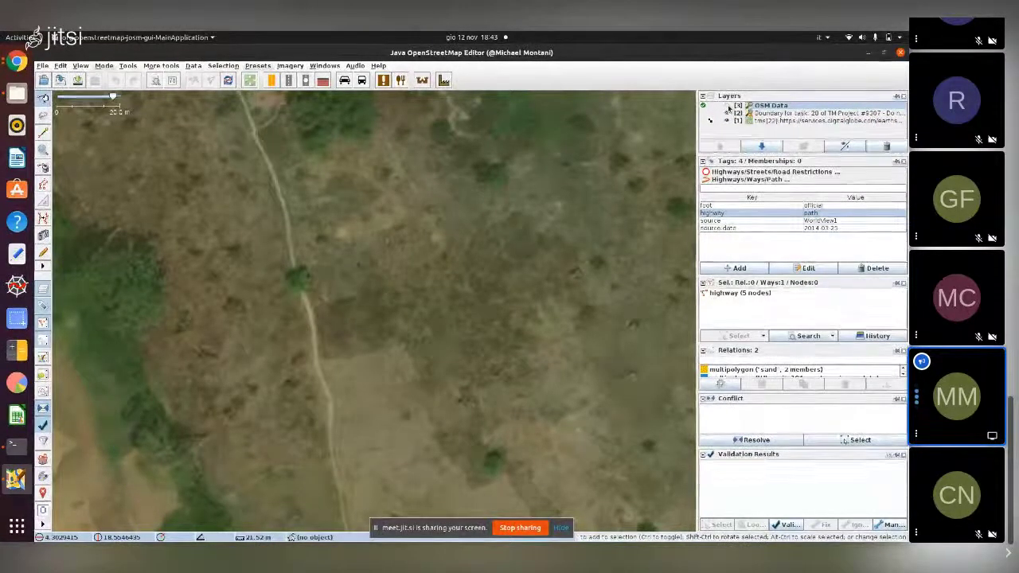
{"action": "left_click", "coordinate": [727, 106]}
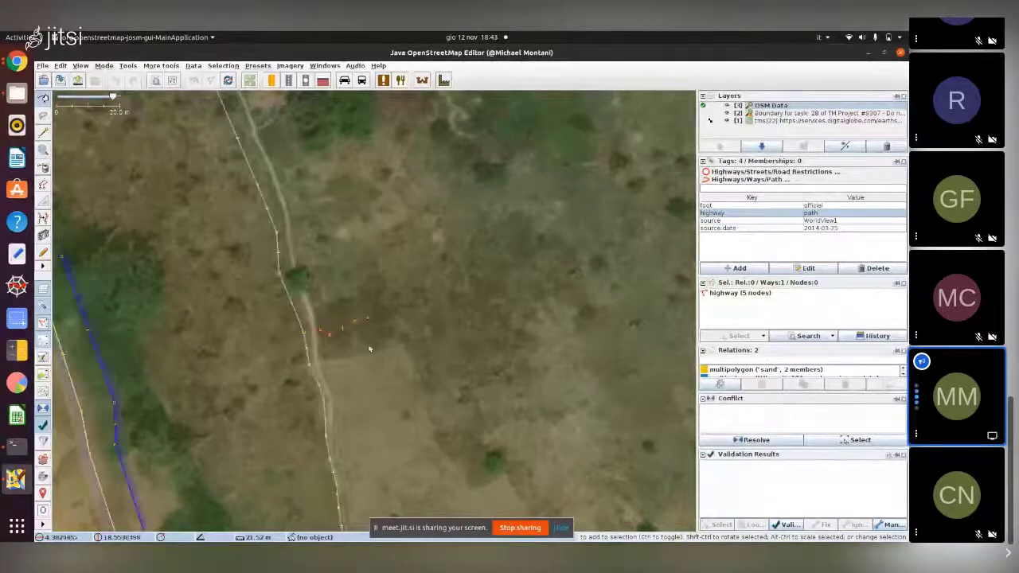
Step: Delete the short five-node path branching east off the riverside road
{"action": "left_click", "coordinate": [347, 371]}
{"action": "left_click", "coordinate": [336, 338]}
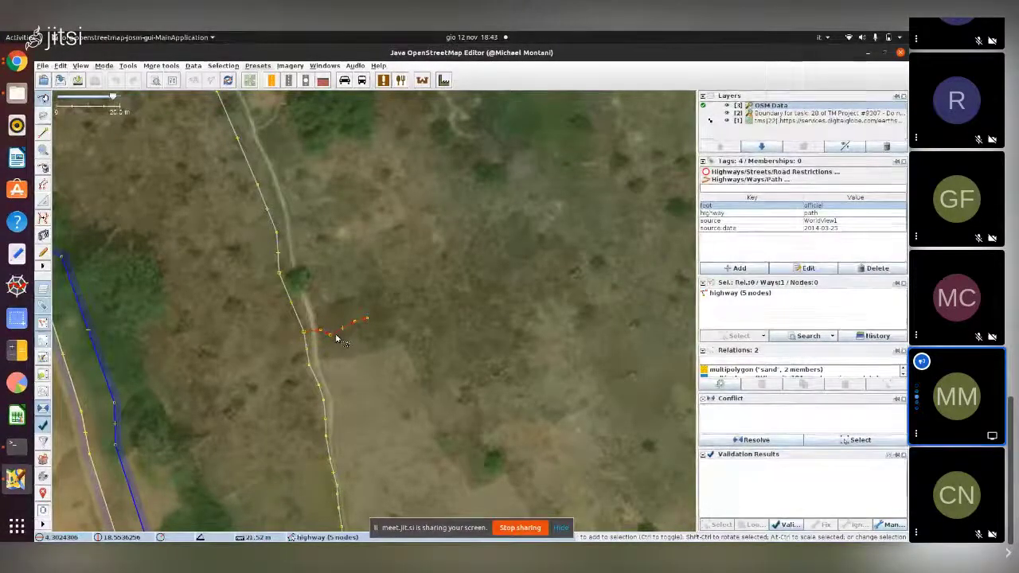
{"action": "left_click", "coordinate": [398, 347]}
{"action": "left_click", "coordinate": [339, 336]}
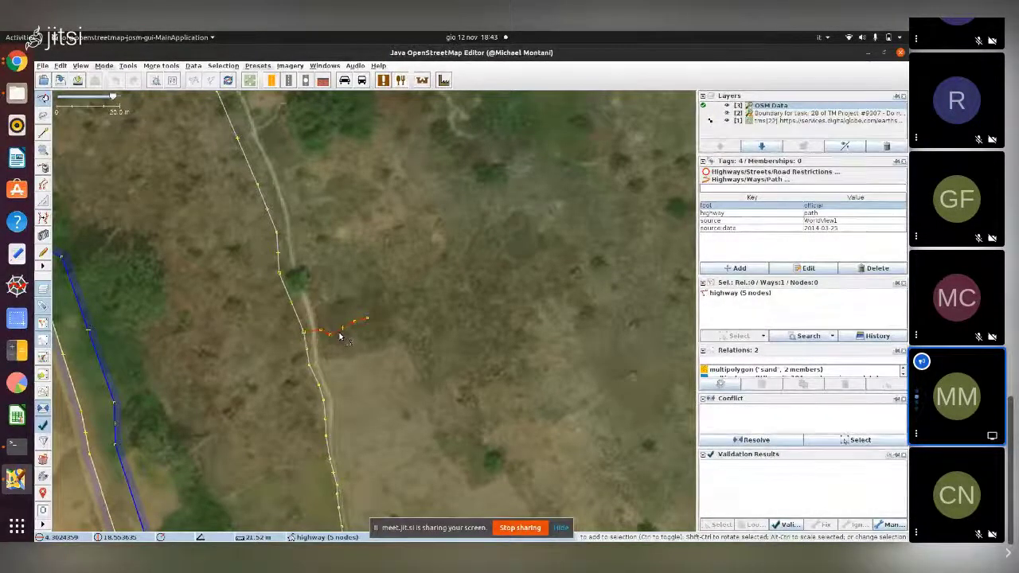
{"action": "key", "text": "Delete"}
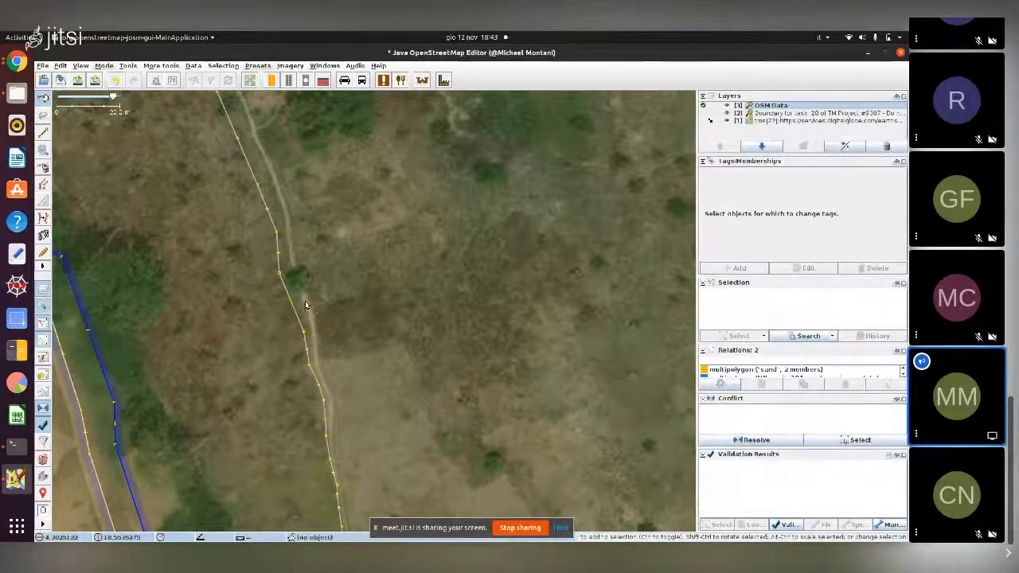
Step: Outline the stretch of the riverside road that is offset from the track in the imagery
{"action": "scroll", "coordinate": [369, 347], "scroll_direction": "down", "scroll_amount": 3}
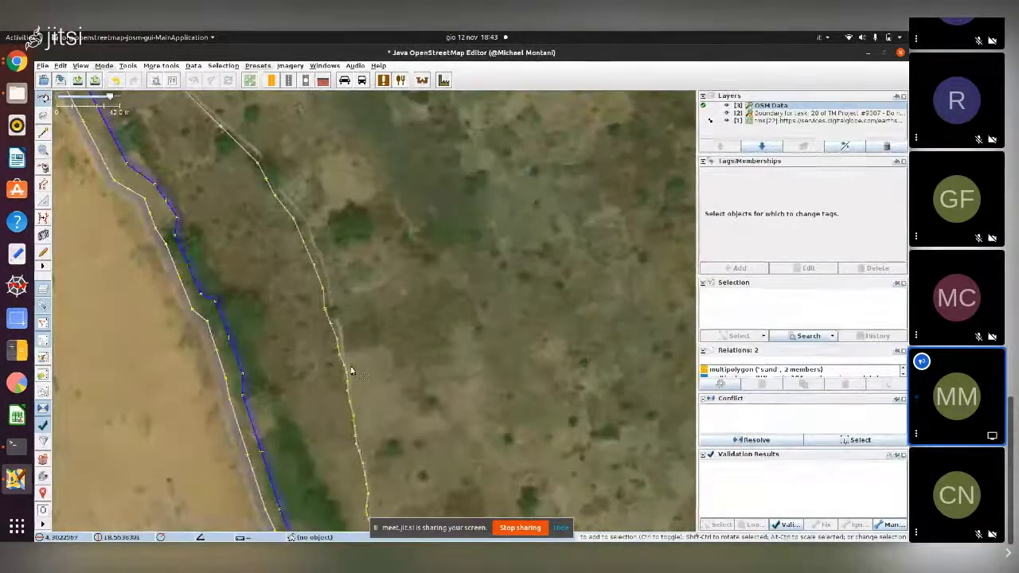
{"action": "left_click_drag", "start_coordinate": [377, 362], "coordinate": [381, 390]}
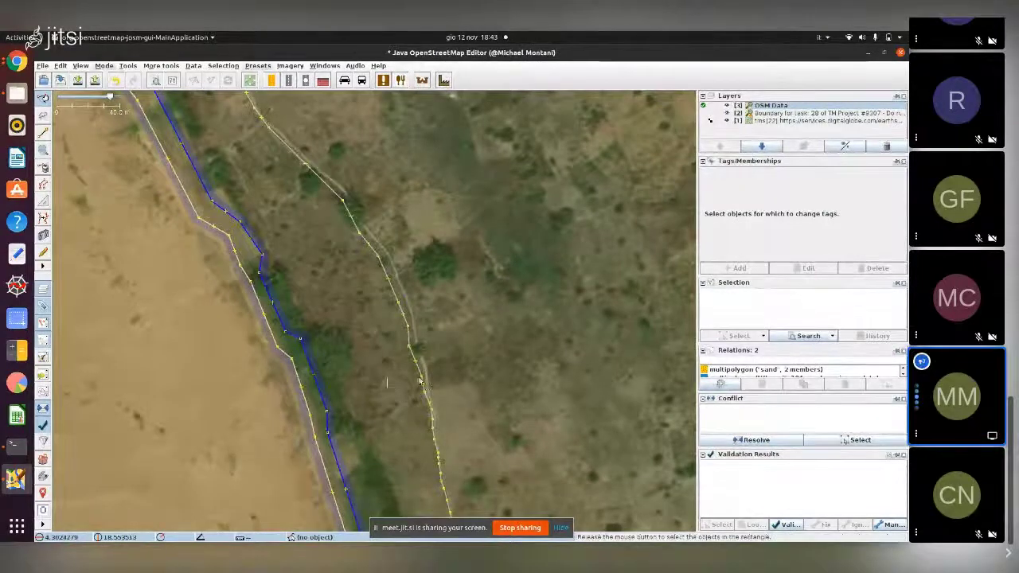
{"action": "left_click_drag", "start_coordinate": [445, 381], "coordinate": [407, 373]}
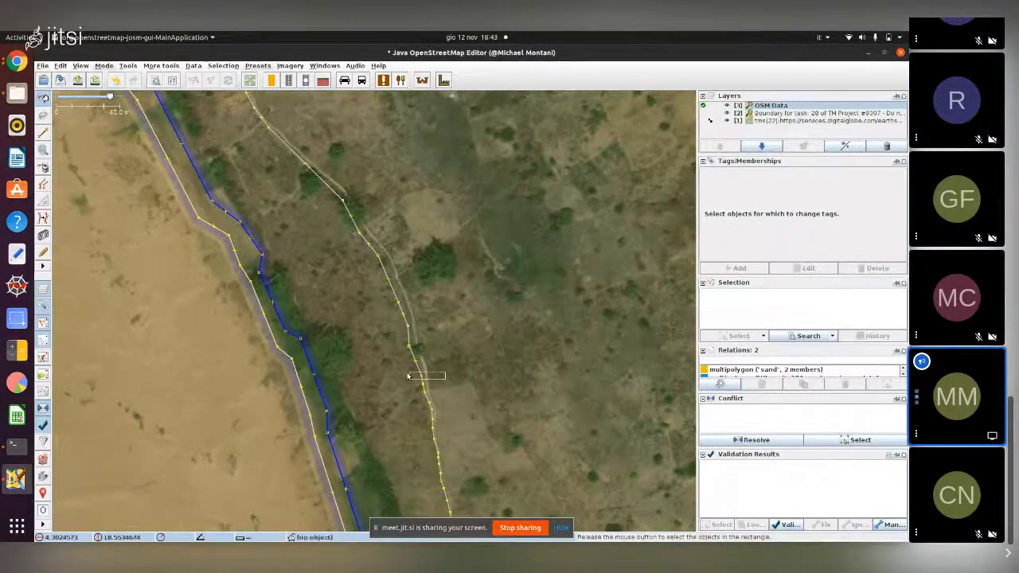
{"action": "left_click_drag", "start_coordinate": [371, 334], "coordinate": [481, 361]}
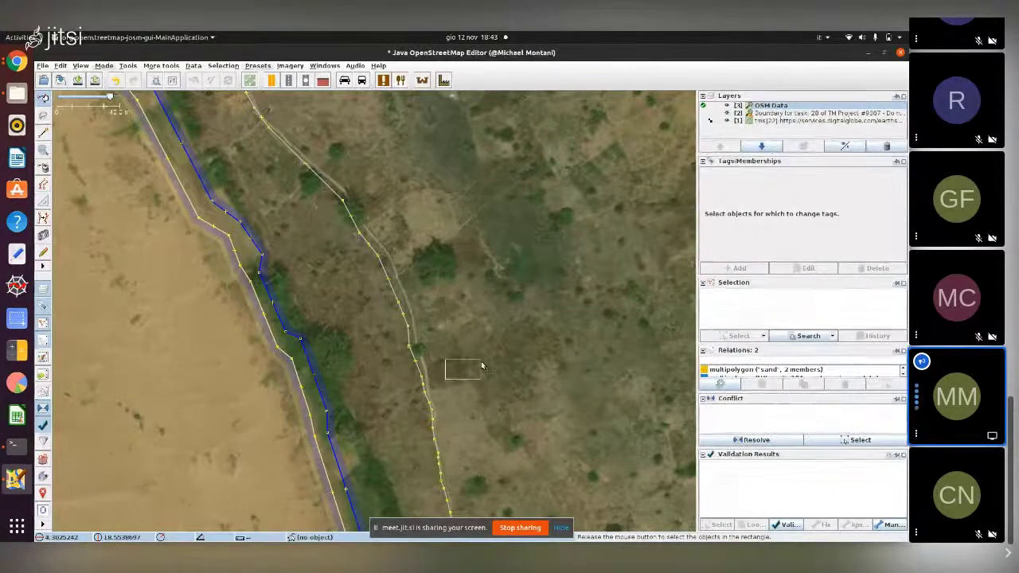
{"action": "left_click_drag", "start_coordinate": [414, 329], "coordinate": [379, 277]}
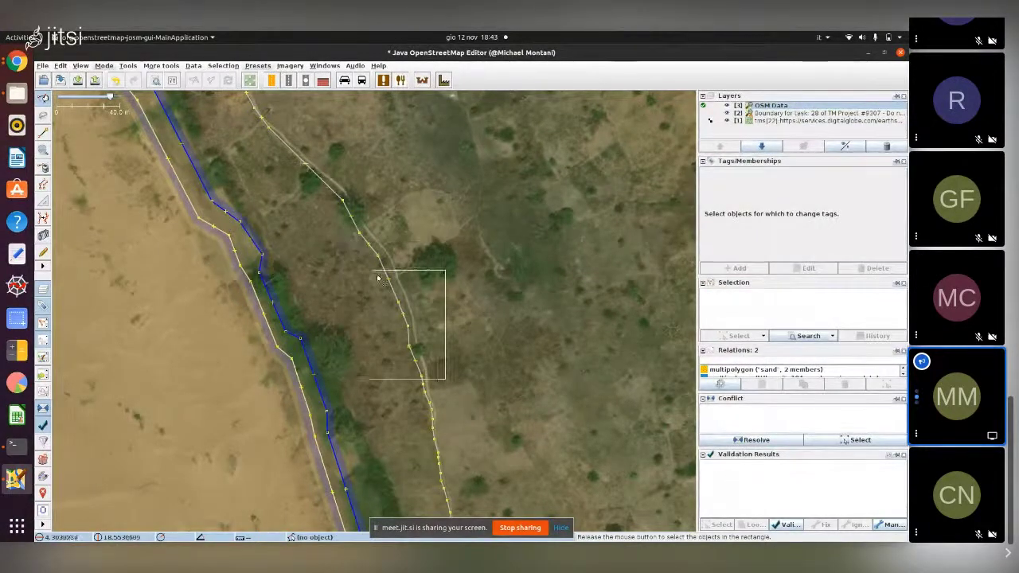
{"action": "left_click_drag", "start_coordinate": [452, 344], "coordinate": [367, 228]}
Step: Move the riverside road's nodes onto the track in the imagery, around the former path junction and just north of it
{"action": "left_click_drag", "start_coordinate": [424, 385], "coordinate": [426, 385]}
{"action": "scroll", "coordinate": [427, 351], "scroll_direction": "down", "scroll_amount": 2}
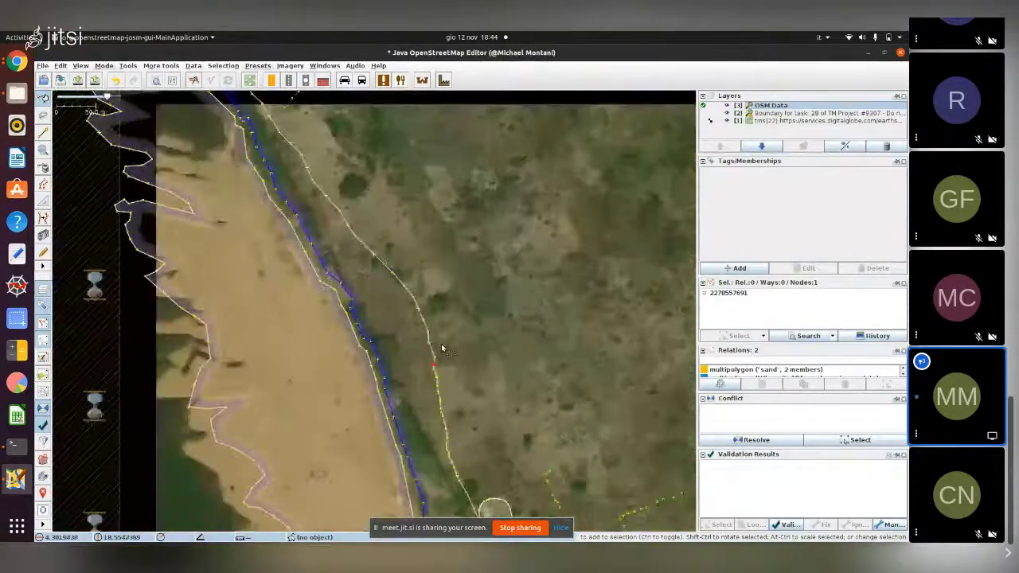
{"action": "left_click_drag", "start_coordinate": [482, 399], "coordinate": [398, 357]}
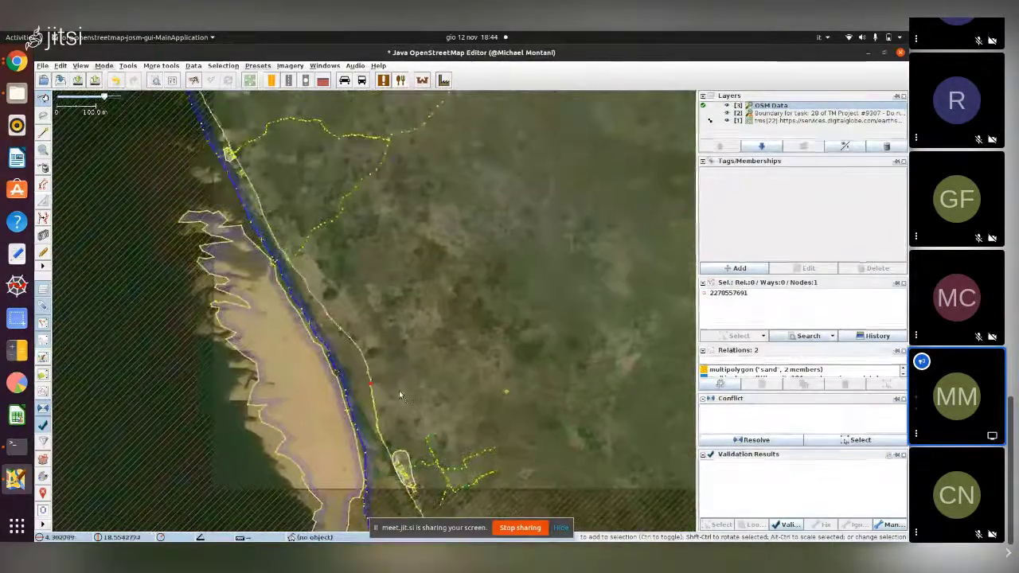
{"action": "scroll", "coordinate": [371, 371], "scroll_direction": "up", "scroll_amount": 2}
{"action": "scroll", "coordinate": [371, 371], "scroll_direction": "up", "scroll_amount": 1}
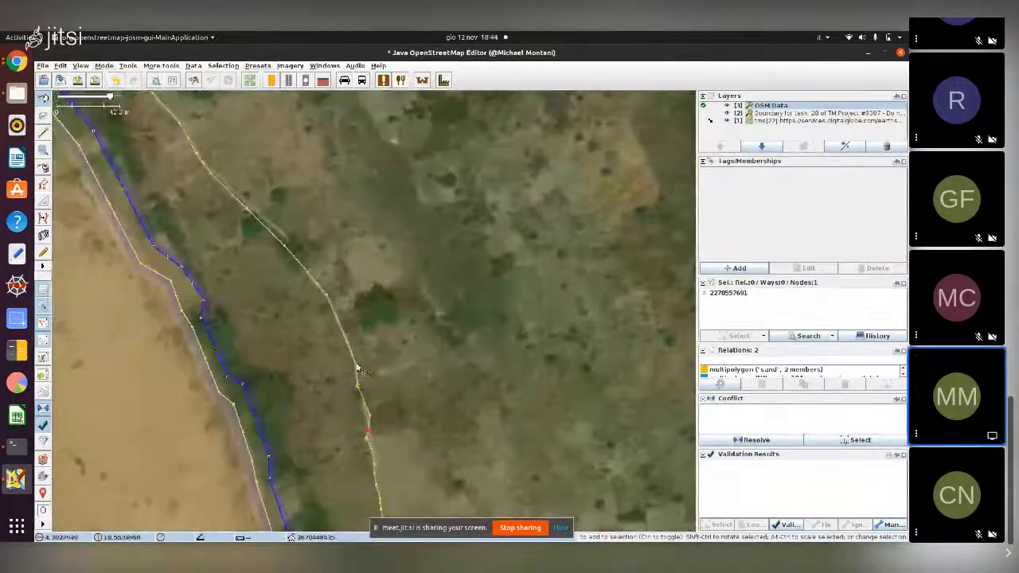
{"action": "left_click", "coordinate": [285, 238]}
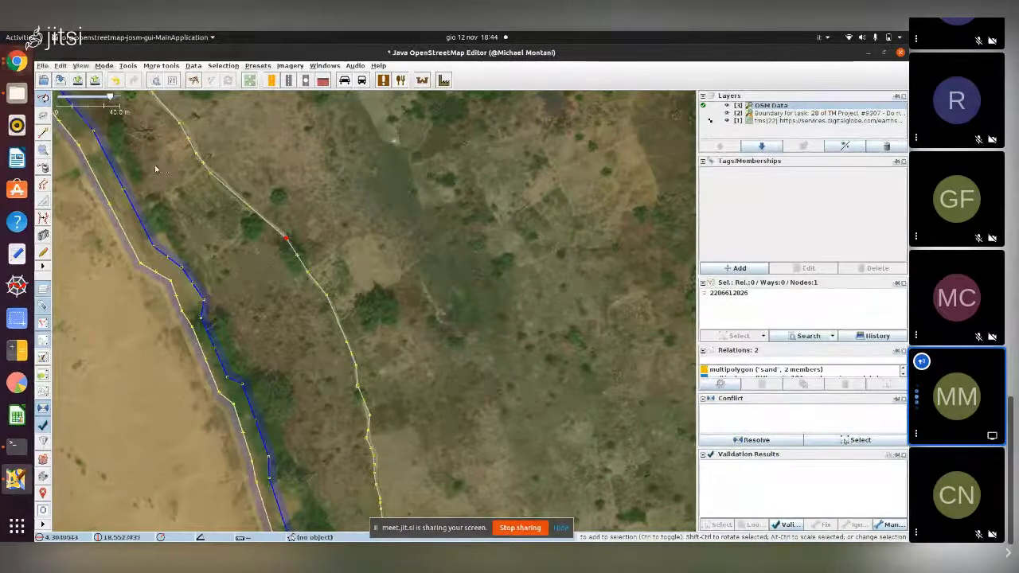
{"action": "left_click", "coordinate": [274, 284]}
{"action": "left_click_drag", "start_coordinate": [389, 352], "coordinate": [382, 297]}
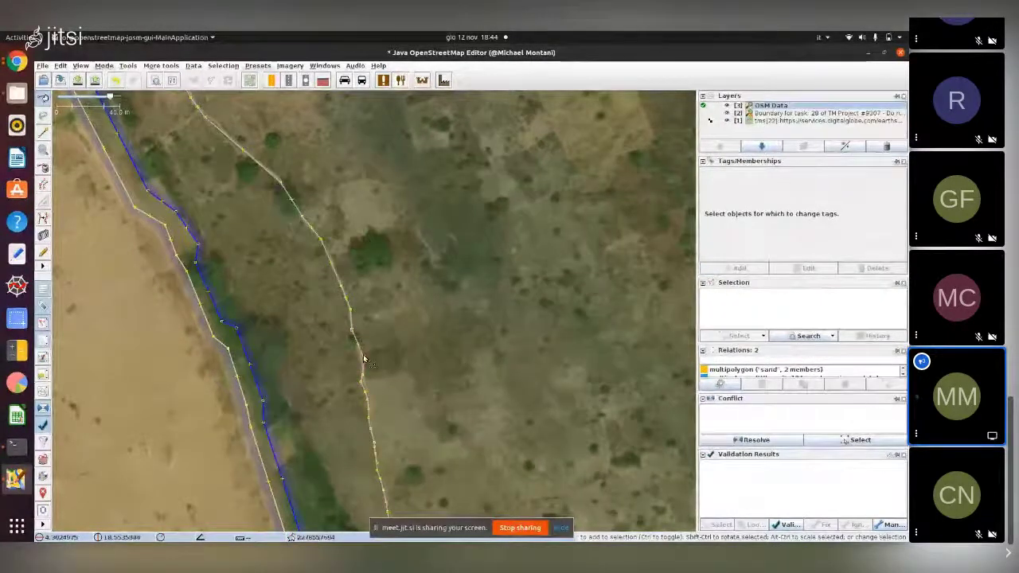
{"action": "left_click_drag", "start_coordinate": [364, 360], "coordinate": [361, 361]}
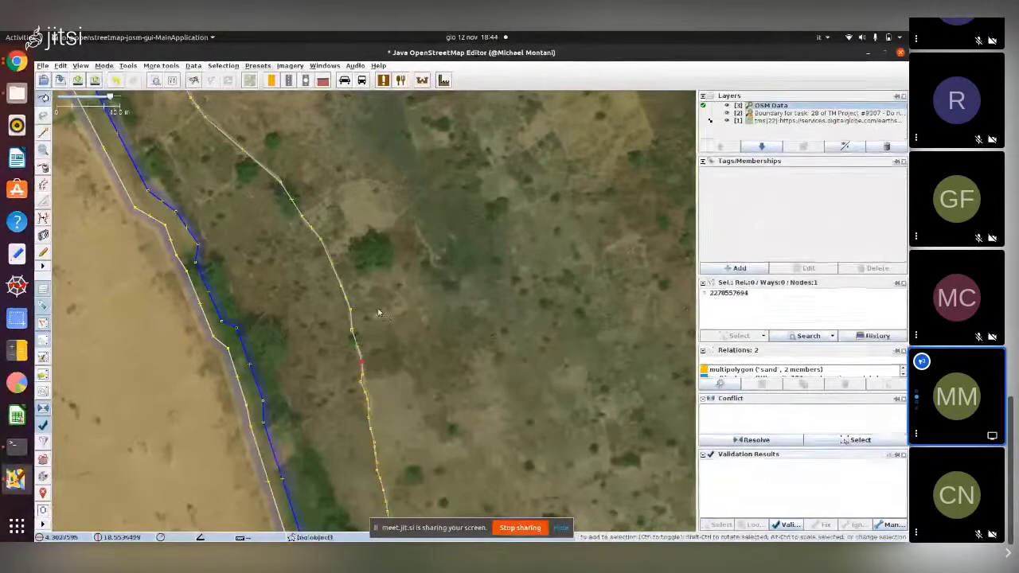
Step: Align the riverside road's nodes farther north, near the path branching northeast, with the track in the imagery
{"action": "scroll", "coordinate": [373, 306], "scroll_direction": "down", "scroll_amount": 2}
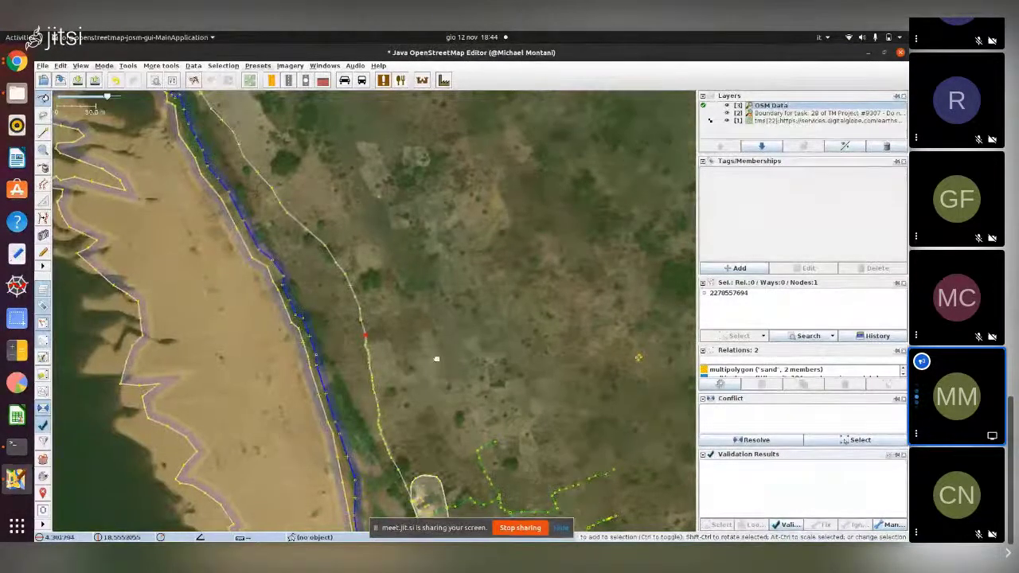
{"action": "left_click_drag", "start_coordinate": [437, 386], "coordinate": [495, 528]}
{"action": "scroll", "coordinate": [216, 225], "scroll_direction": "up", "scroll_amount": 2}
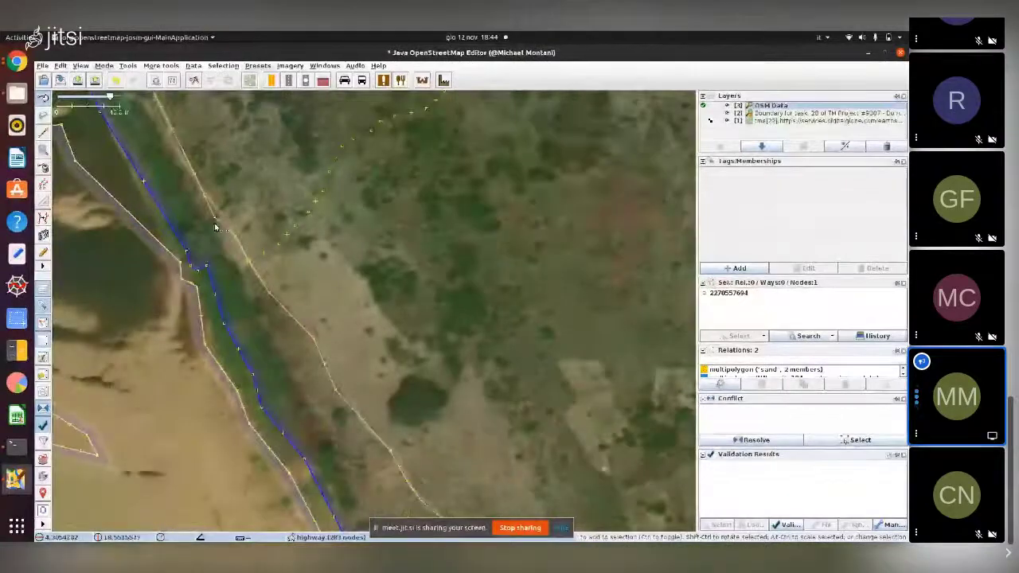
{"action": "left_click_drag", "start_coordinate": [218, 222], "coordinate": [227, 218]}
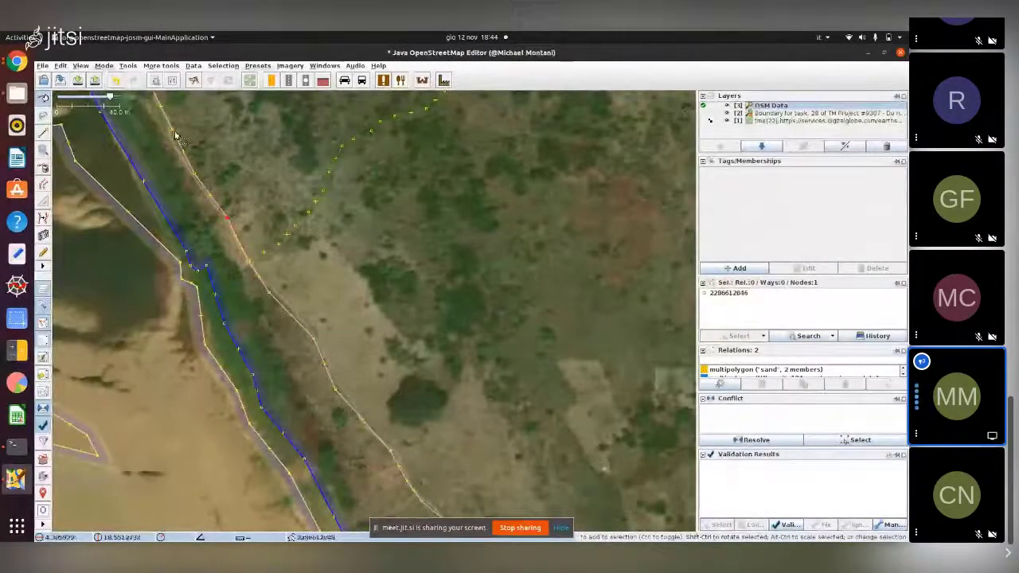
{"action": "left_click", "coordinate": [171, 132]}
Step: Review the pending upload's changed objects, changeset comment and data source in an enlarged upload dialog, and close it without uploading
{"action": "scroll", "coordinate": [358, 352], "scroll_direction": "down", "scroll_amount": 1}
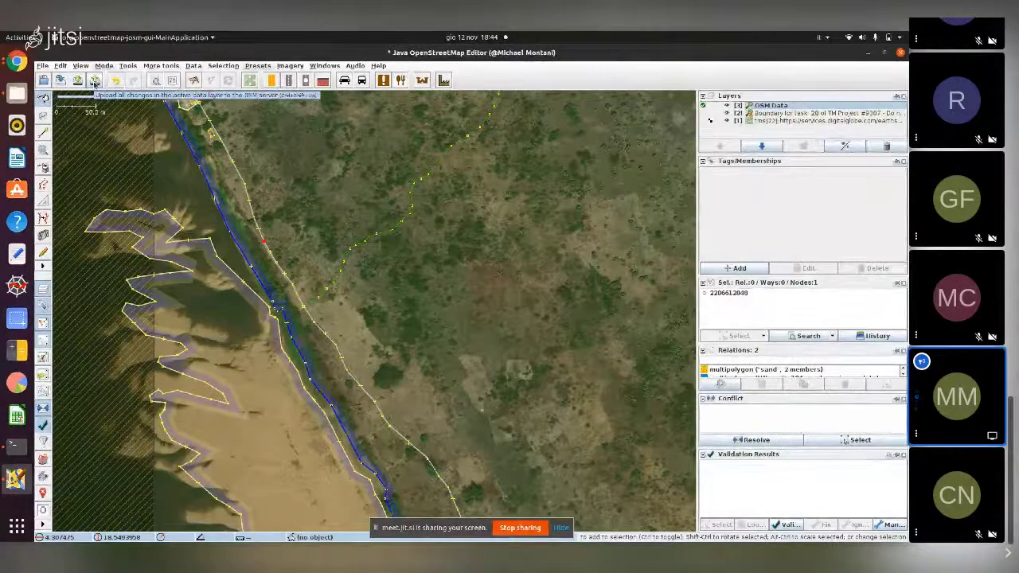
{"action": "left_click", "coordinate": [95, 82]}
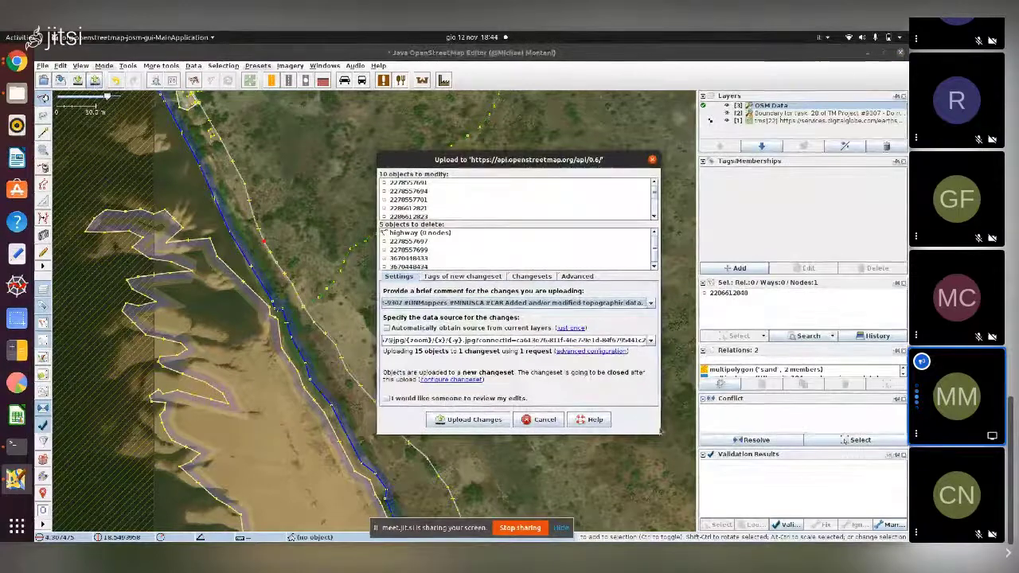
{"action": "left_click_drag", "start_coordinate": [660, 435], "coordinate": [673, 438]}
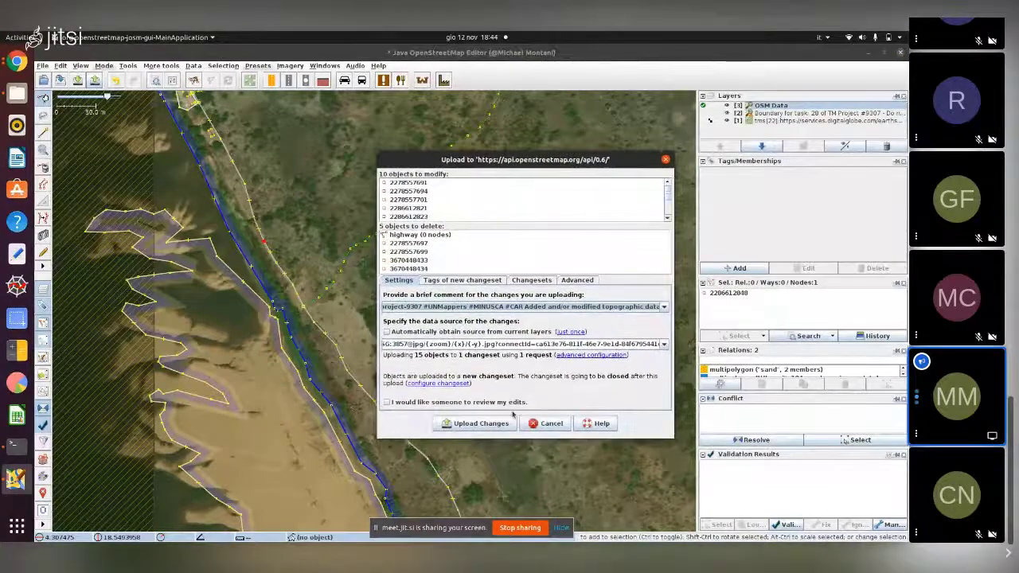
{"action": "left_click_drag", "start_coordinate": [377, 439], "coordinate": [334, 432]}
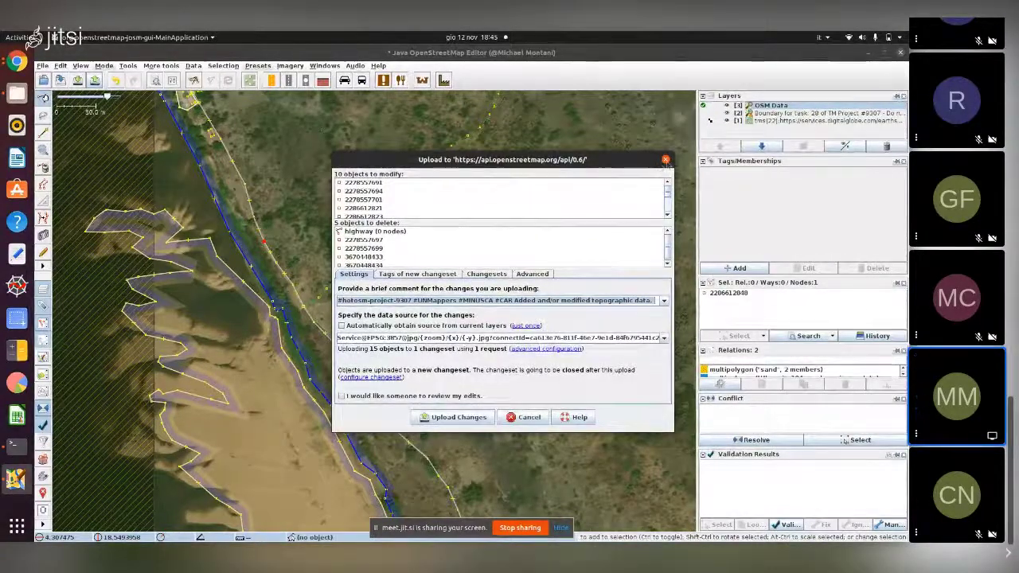
{"action": "left_click", "coordinate": [666, 159]}
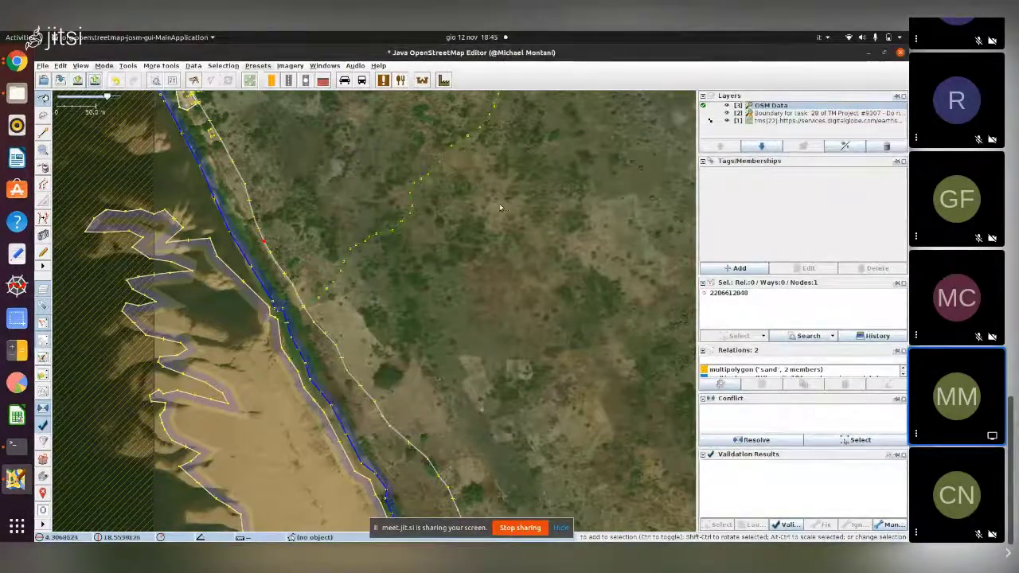
Step: Clear the node selection and examine the Remote Control settings in the preferences without changing them
{"action": "left_click", "coordinate": [487, 242]}
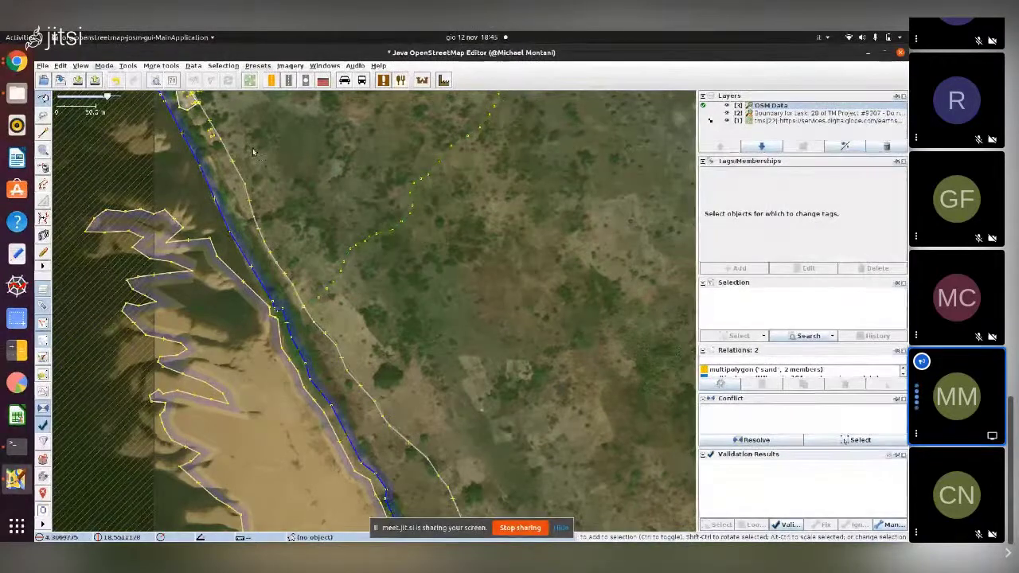
{"action": "key", "text": "F12"}
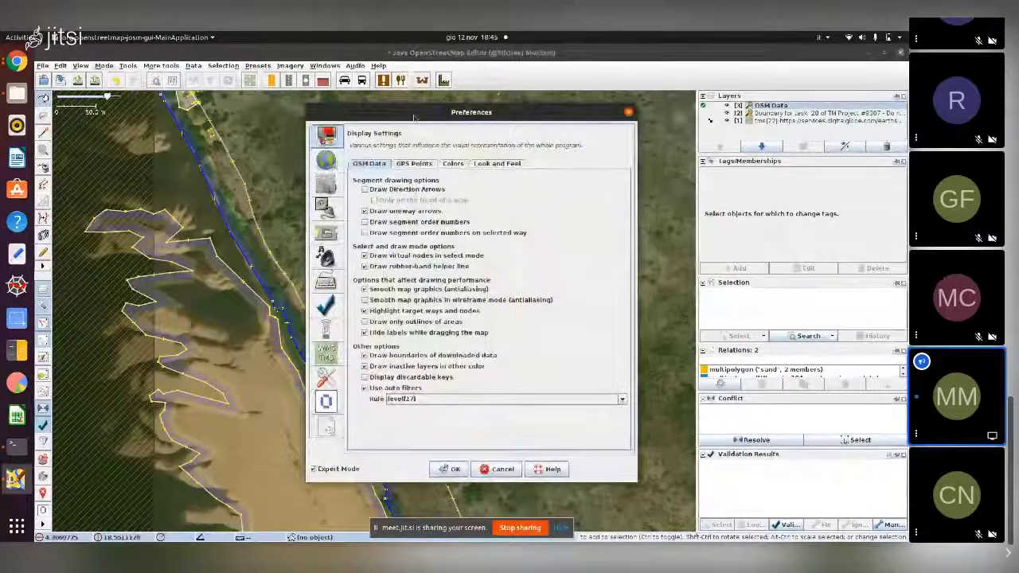
{"action": "left_click", "coordinate": [628, 112]}
{"action": "left_click", "coordinate": [60, 65]}
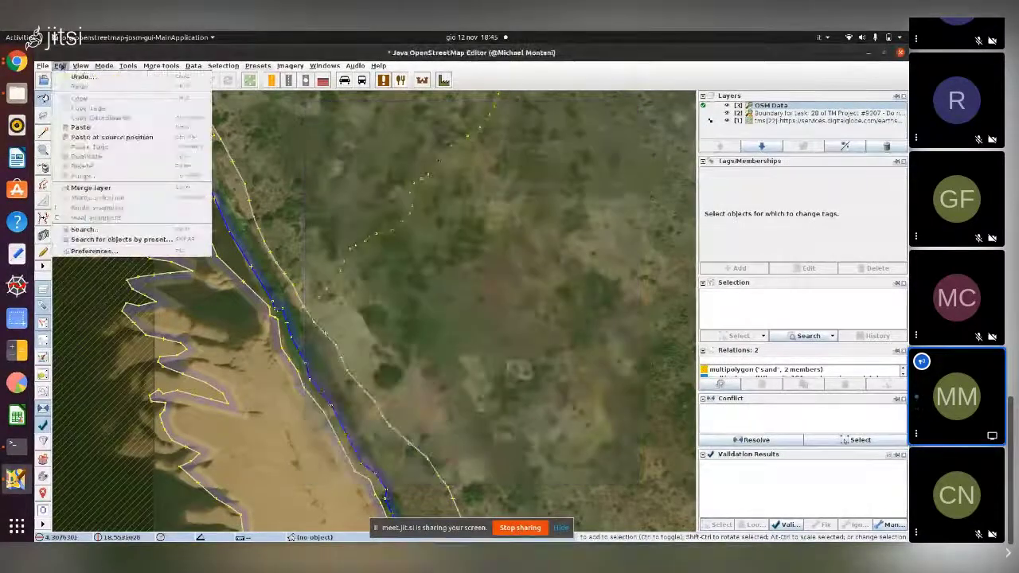
{"action": "left_click", "coordinate": [90, 251]}
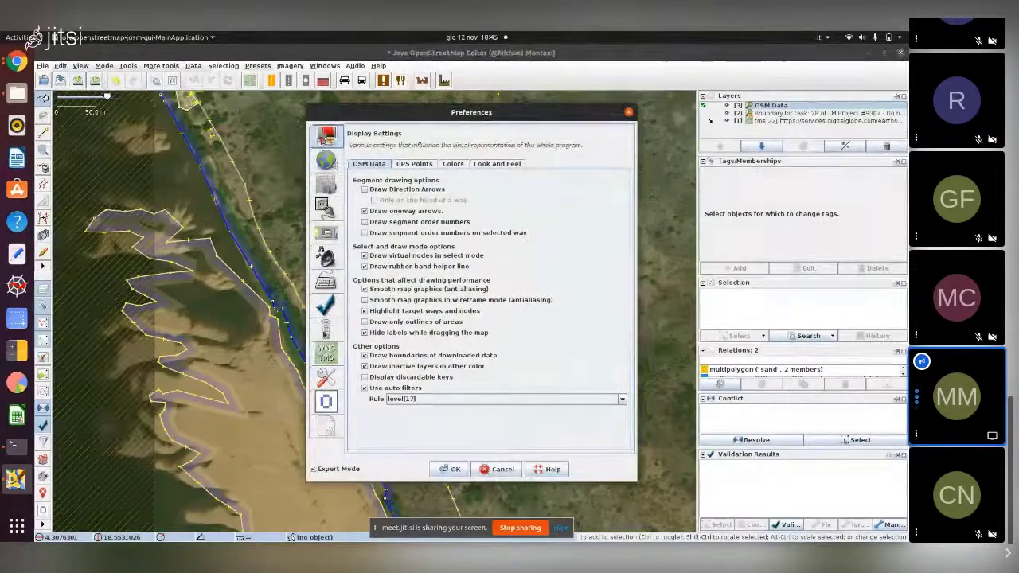
{"action": "left_click", "coordinate": [325, 332]}
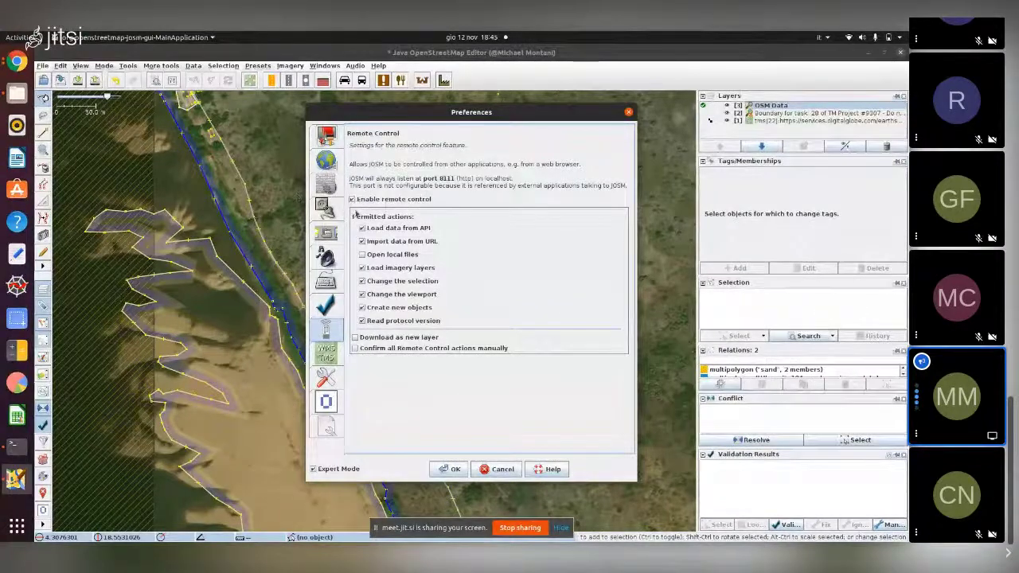
{"action": "left_click", "coordinate": [629, 112]}
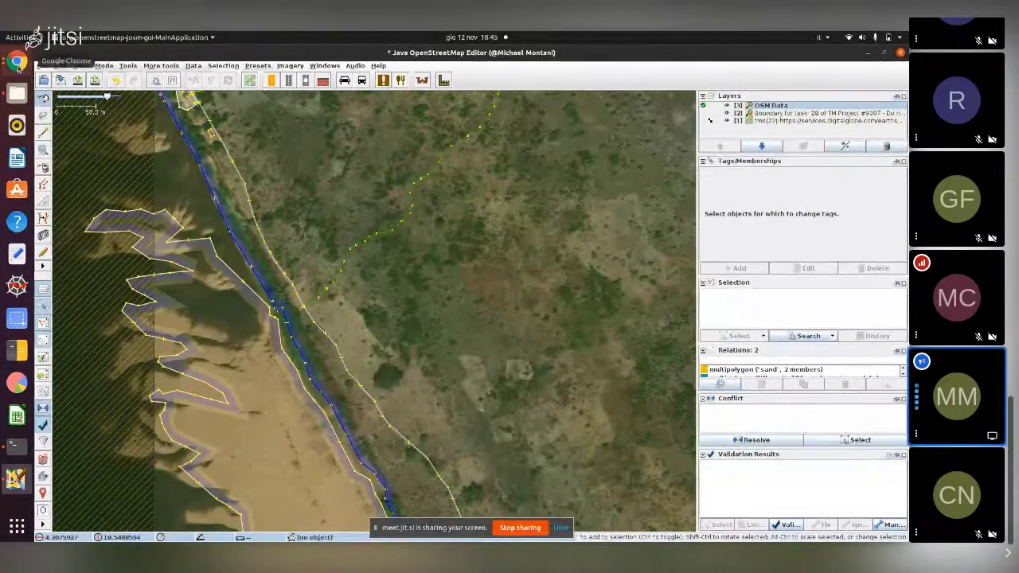
Step: Switch to the Tasking Manager in Chrome, answer whether task #28 is completely mapped, and submit the task
{"action": "left_click", "coordinate": [17, 62]}
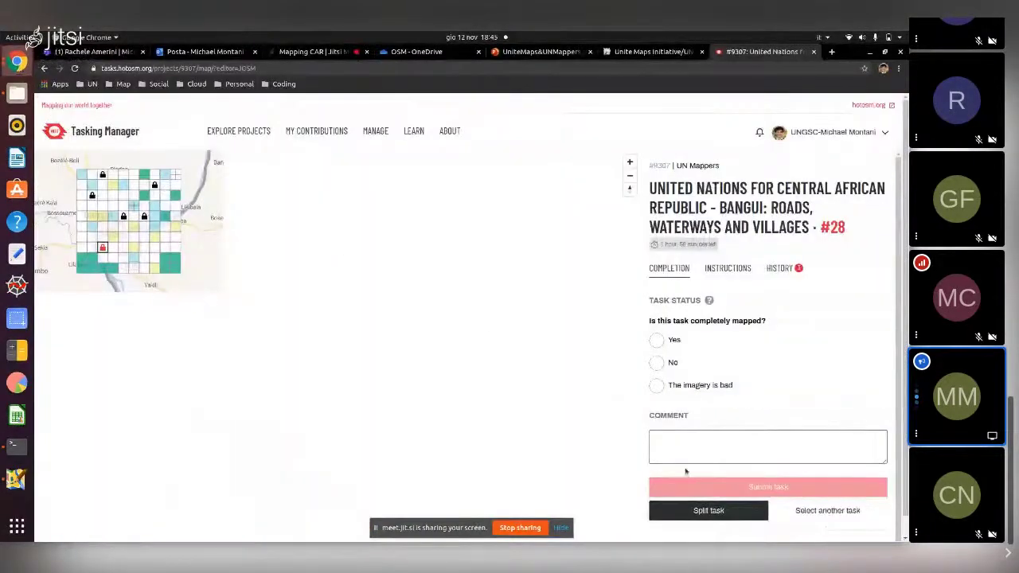
{"action": "left_click", "coordinate": [656, 341]}
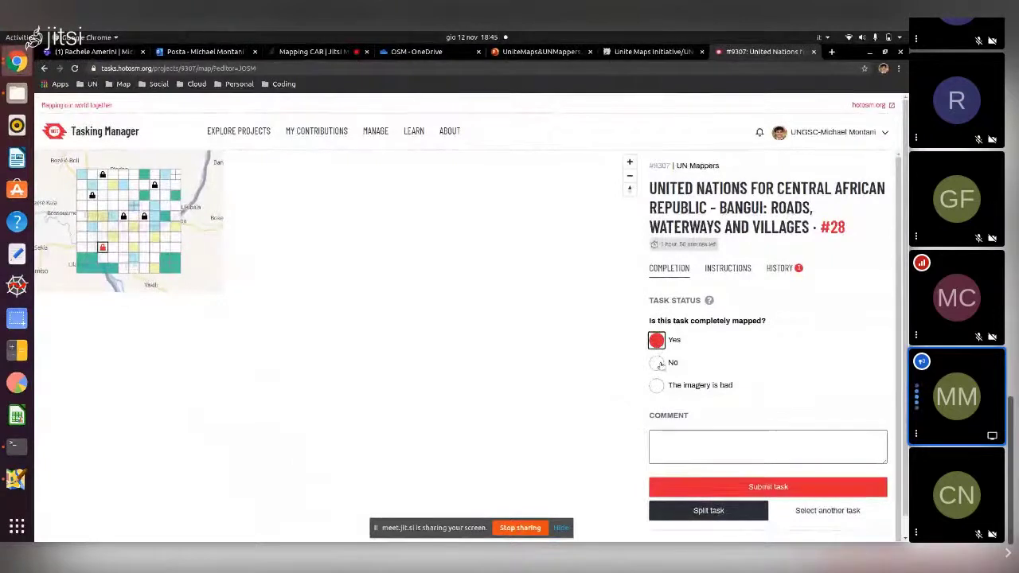
{"action": "left_click", "coordinate": [732, 488]}
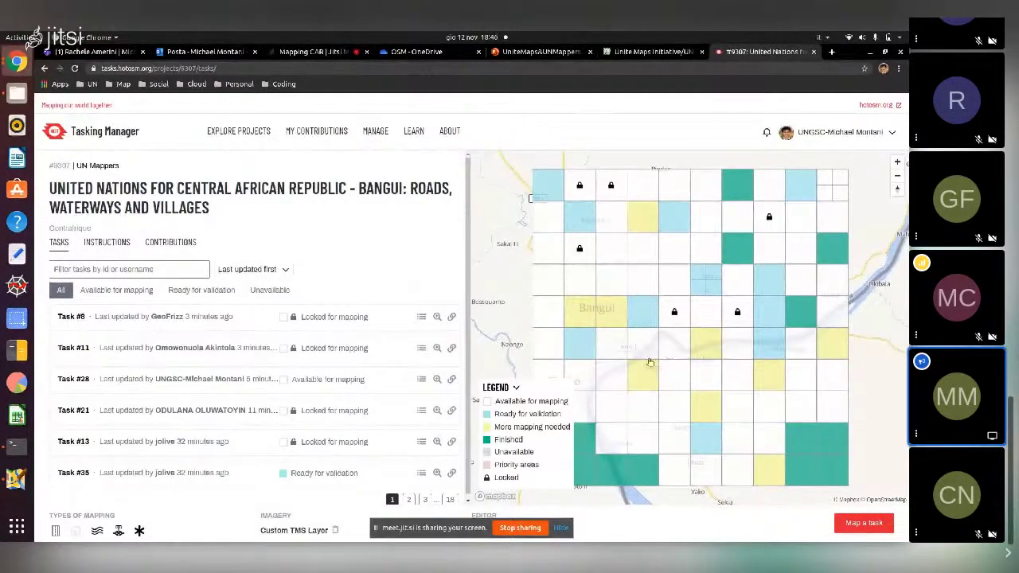
Step: Select the available task #47 on the Bangui project grid and start mapping it, loading its data into JOSM
{"action": "left_click", "coordinate": [675, 381]}
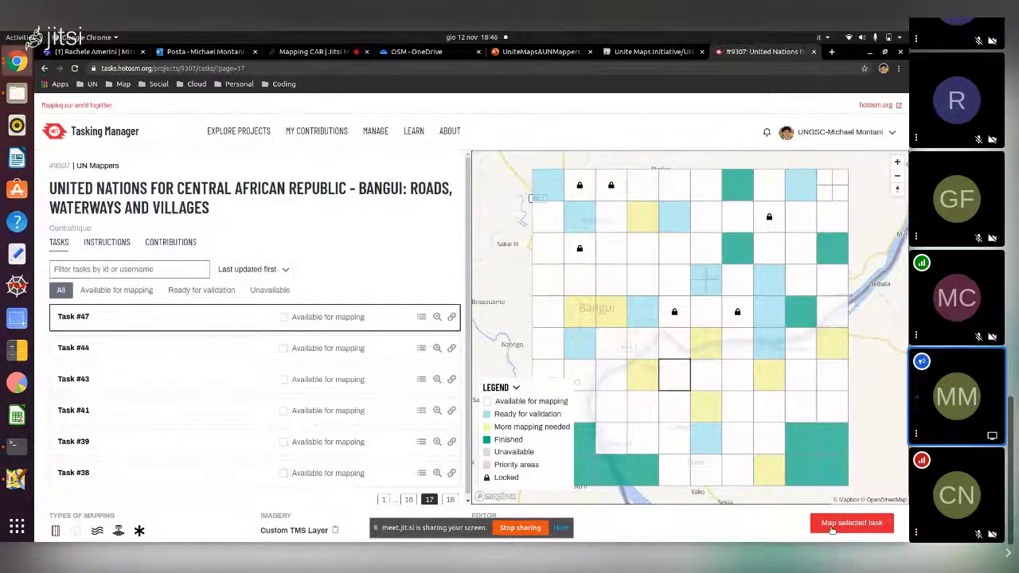
{"action": "left_click", "coordinate": [831, 527]}
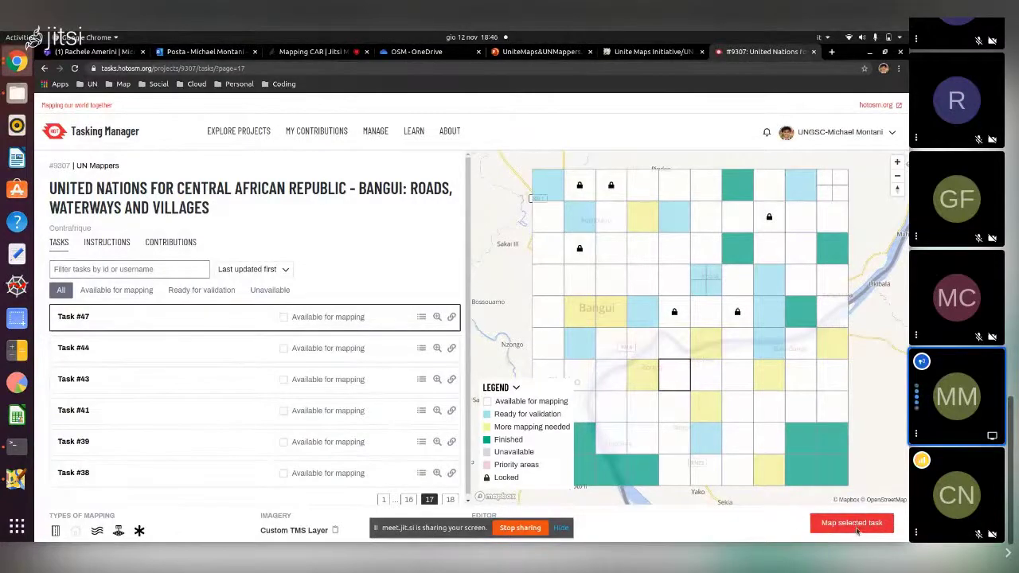
{"action": "left_click", "coordinate": [857, 523]}
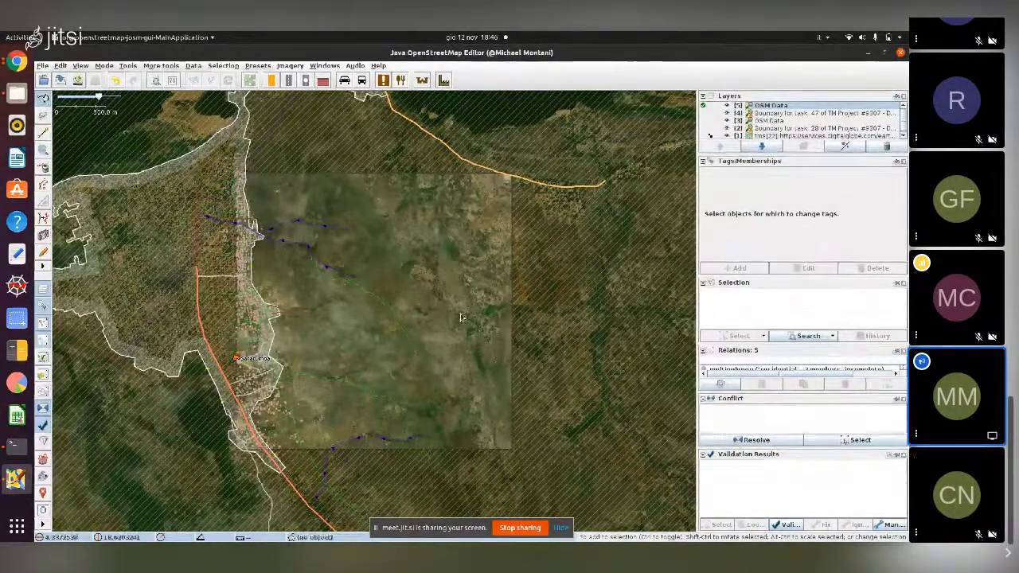
Step: Make the OSM Data layer of task 28 the active layer instead of the one for task 47
{"action": "scroll", "coordinate": [393, 268], "scroll_direction": "down", "scroll_amount": 2}
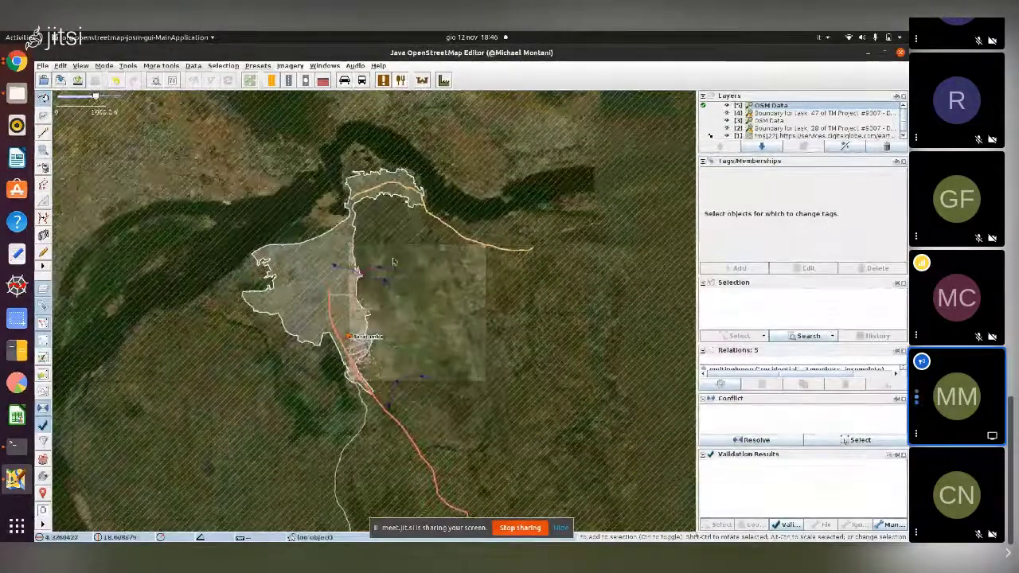
{"action": "scroll", "coordinate": [393, 261], "scroll_direction": "down", "scroll_amount": 2}
{"action": "scroll", "coordinate": [393, 261], "scroll_direction": "down", "scroll_amount": 2}
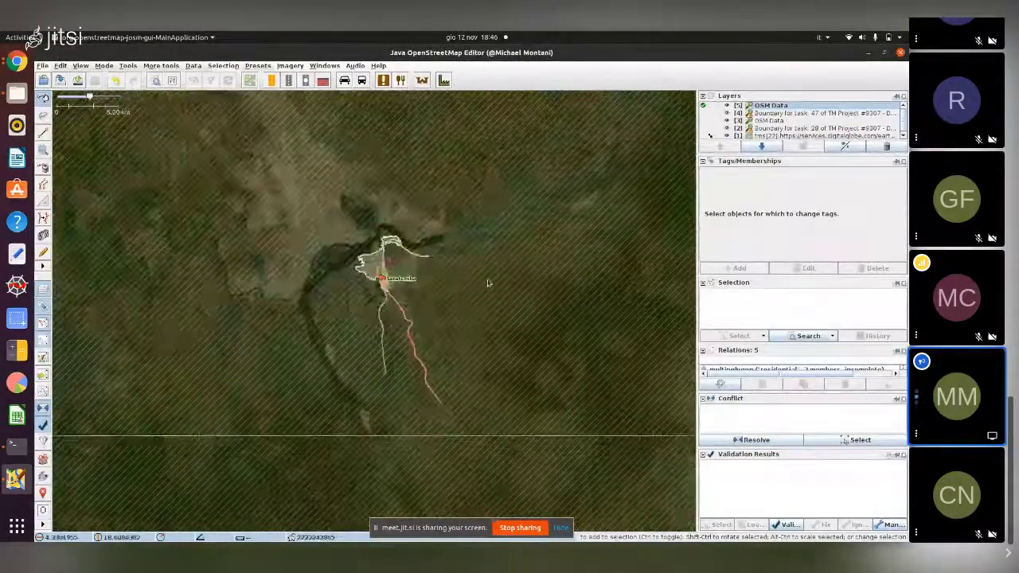
{"action": "left_click", "coordinate": [702, 121]}
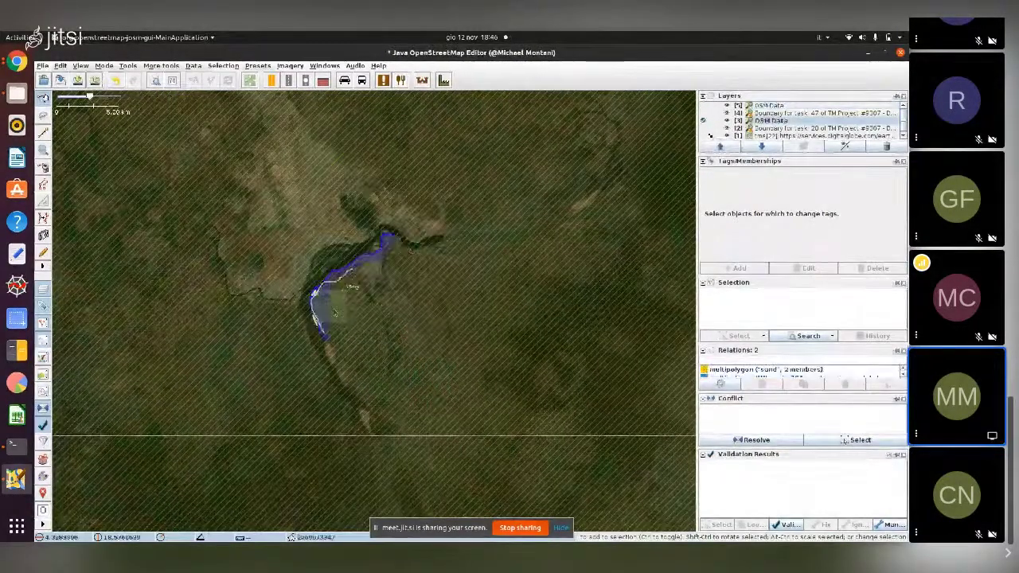
Step: Examine the riverside road, its branching paths and the isolated building in the southern part of task 28
{"action": "scroll", "coordinate": [335, 313], "scroll_direction": "up", "scroll_amount": 8}
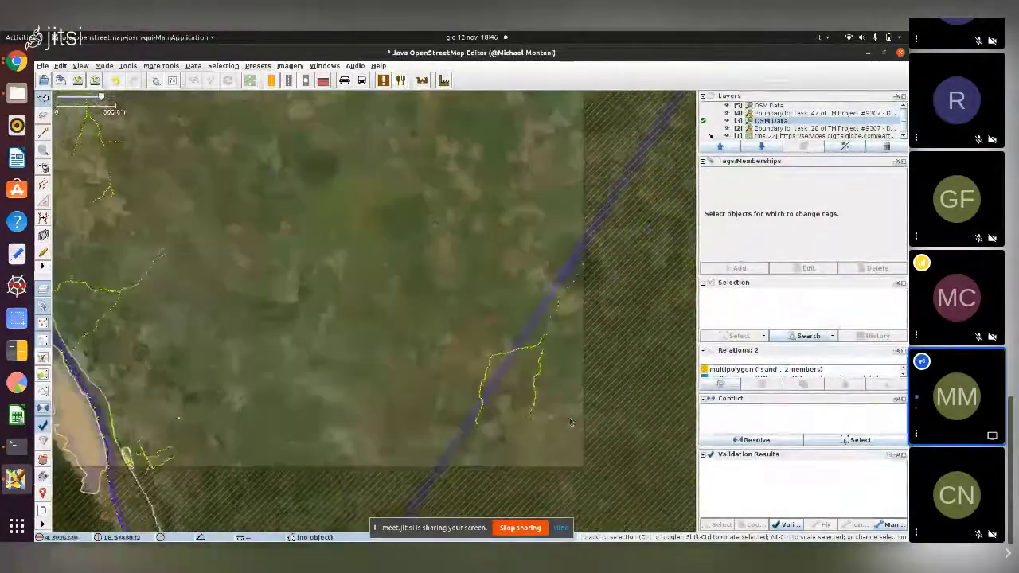
{"action": "scroll", "coordinate": [570, 422], "scroll_direction": "down", "scroll_amount": 3}
{"action": "scroll", "coordinate": [340, 381], "scroll_direction": "up", "scroll_amount": 3}
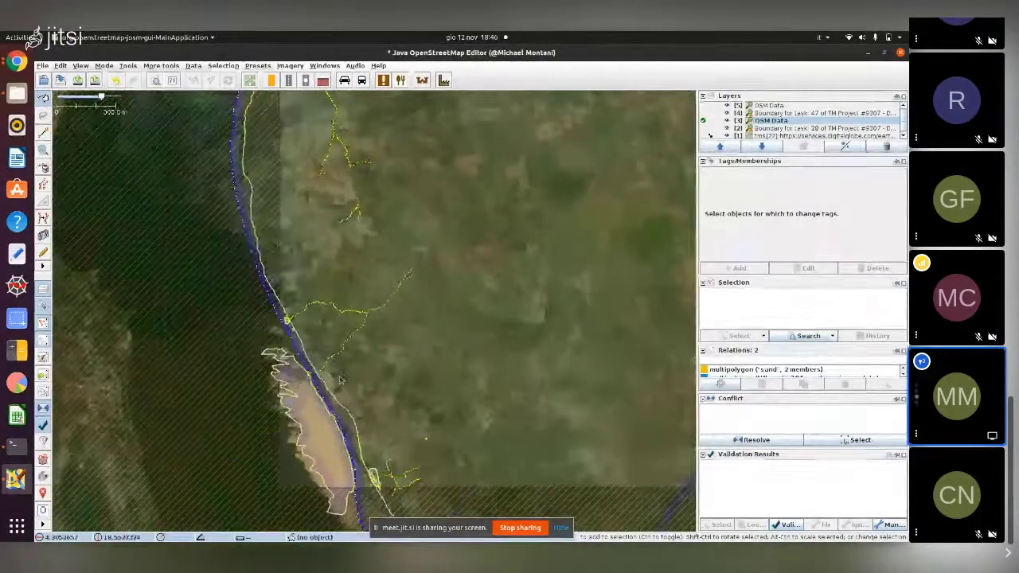
{"action": "scroll", "coordinate": [340, 381], "scroll_direction": "up", "scroll_amount": 3}
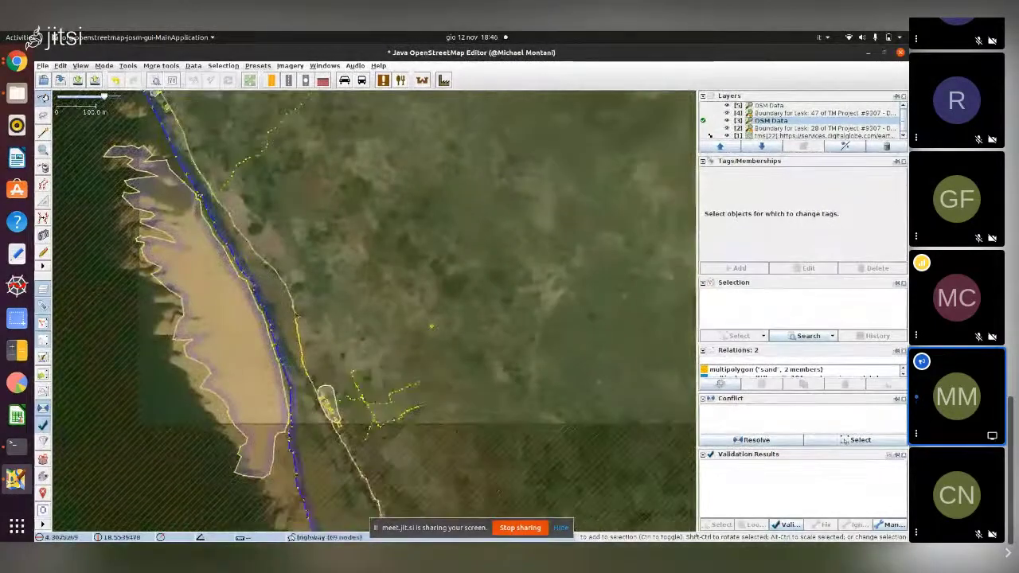
{"action": "scroll", "coordinate": [301, 310], "scroll_direction": "up", "scroll_amount": 2}
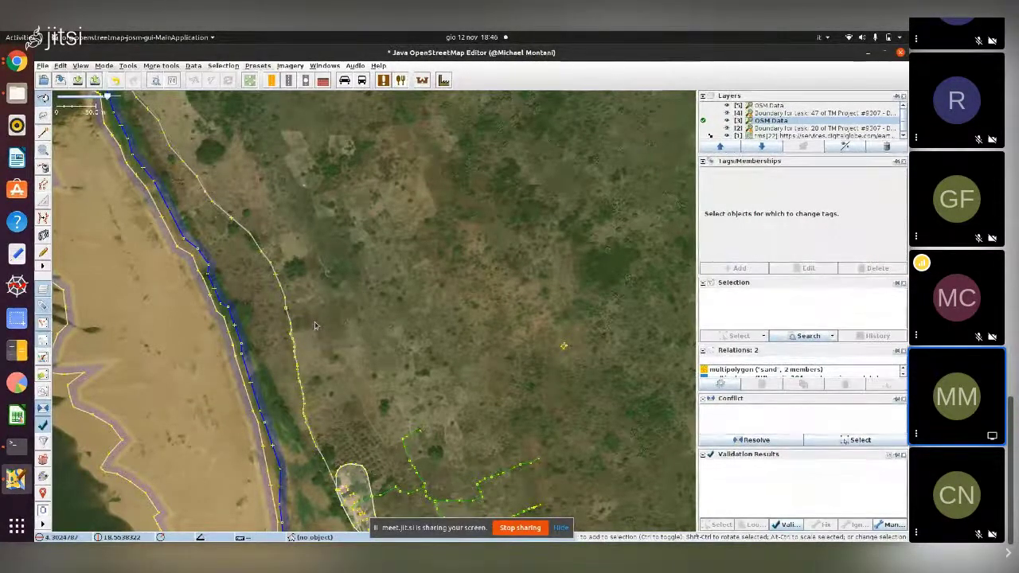
{"action": "scroll", "coordinate": [324, 334], "scroll_direction": "down", "scroll_amount": 1}
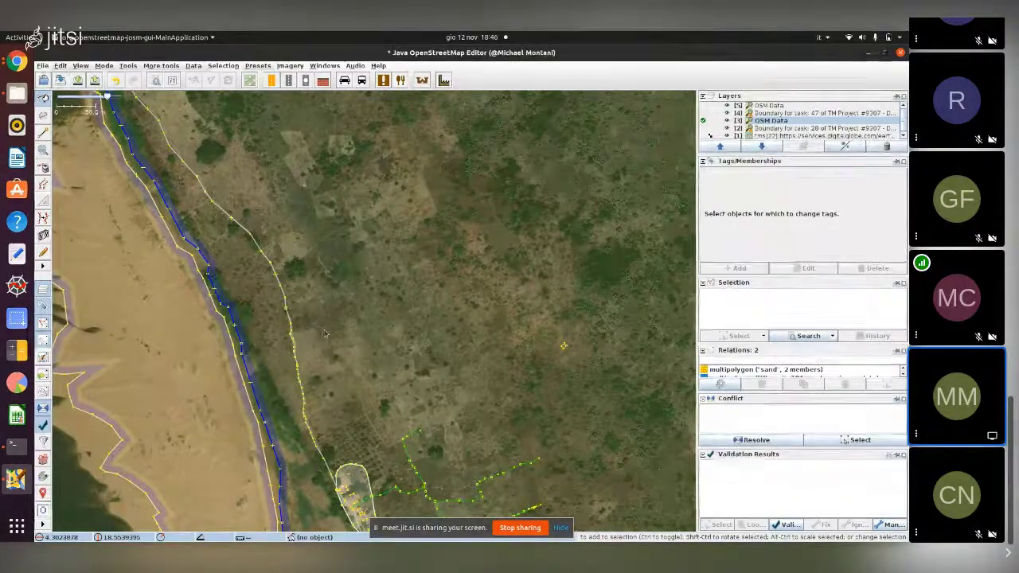
{"action": "scroll", "coordinate": [324, 336], "scroll_direction": "down", "scroll_amount": 1}
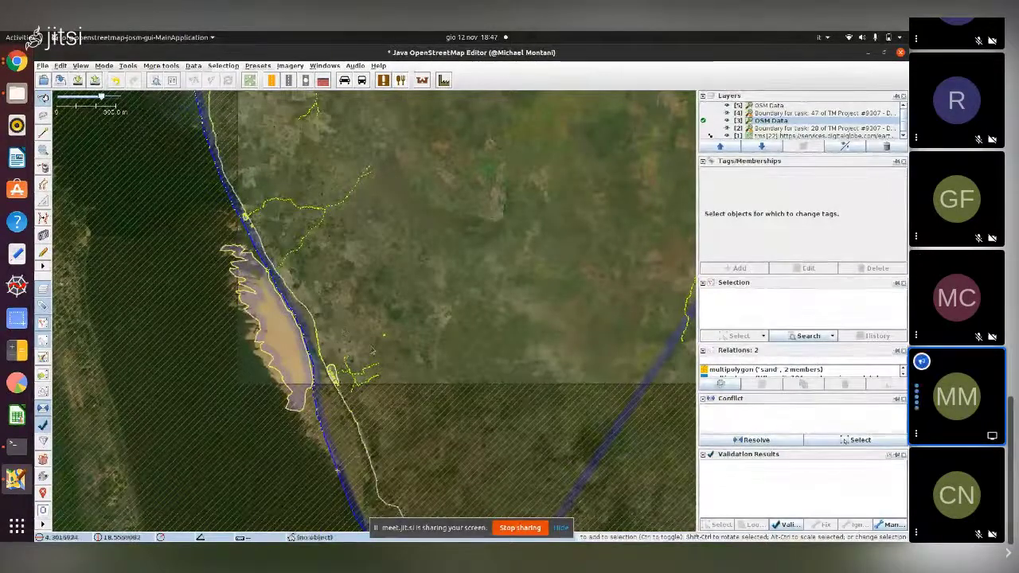
Step: Stretch the small isolated building east of the riverside road into a larger irregular quadrilateral by moving three of its nodes outward
{"action": "scroll", "coordinate": [371, 351], "scroll_direction": "up", "scroll_amount": 7}
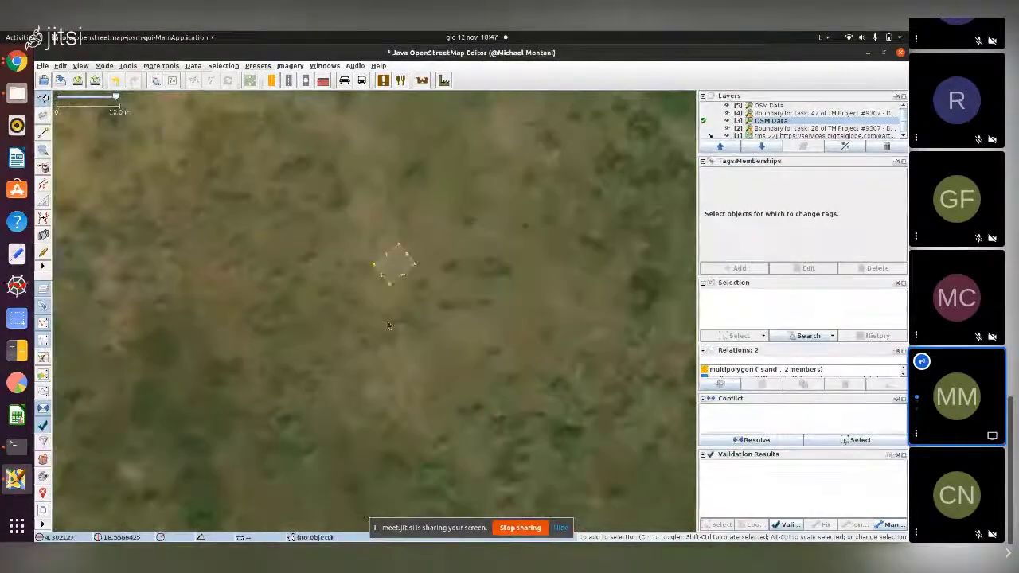
{"action": "left_click_drag", "start_coordinate": [398, 285], "coordinate": [613, 343]}
{"action": "left_click", "coordinate": [396, 298]}
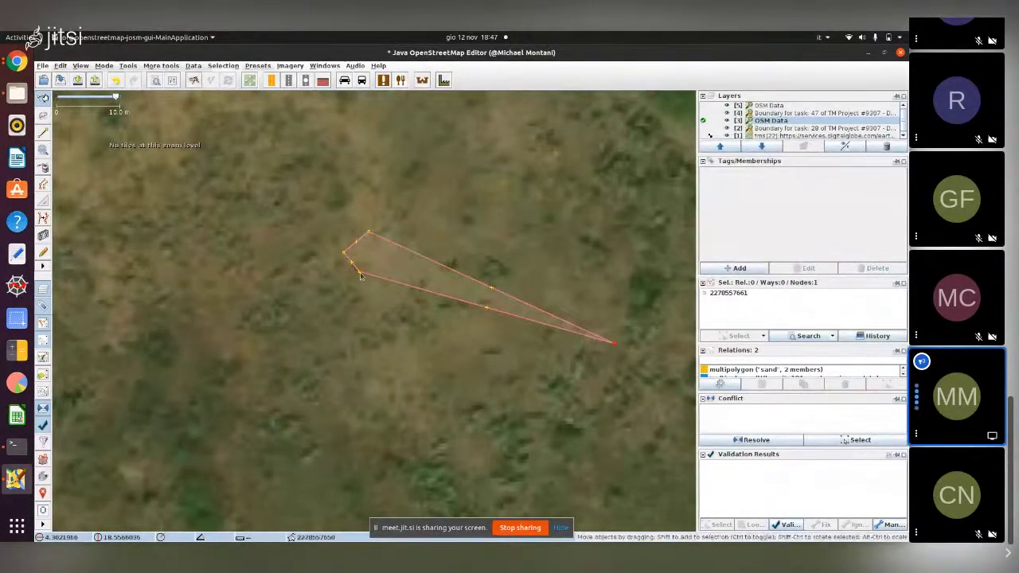
{"action": "left_click_drag", "start_coordinate": [360, 276], "coordinate": [383, 396]}
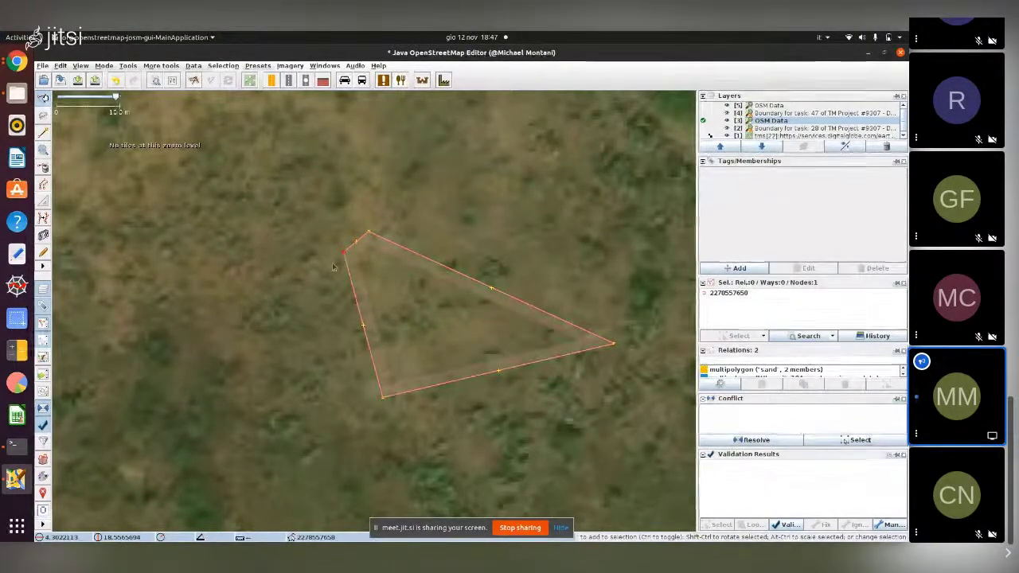
{"action": "left_click_drag", "start_coordinate": [345, 258], "coordinate": [325, 274]}
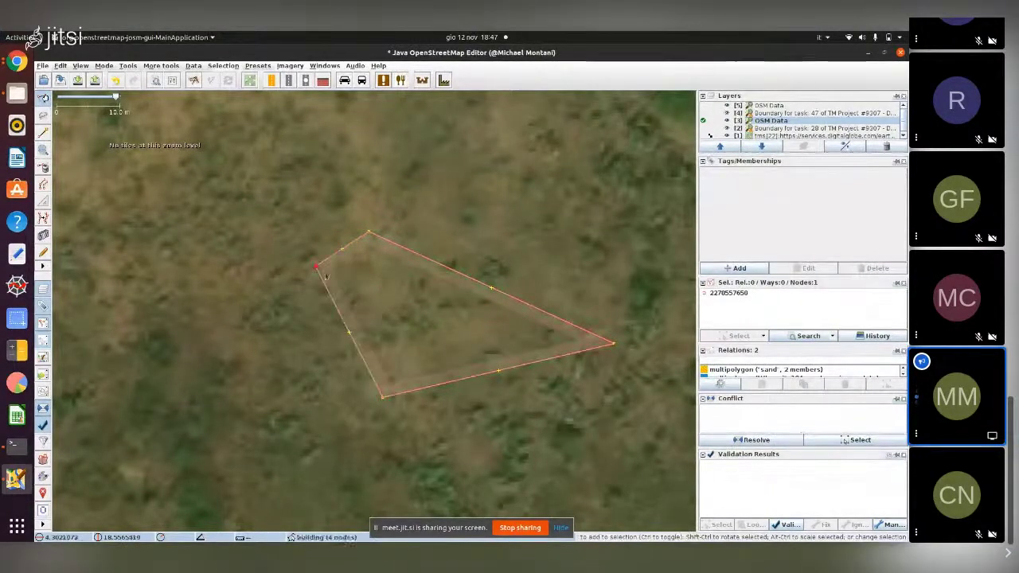
Step: Align all nodes of the enlarged building in a straight line
{"action": "left_click", "coordinate": [417, 280]}
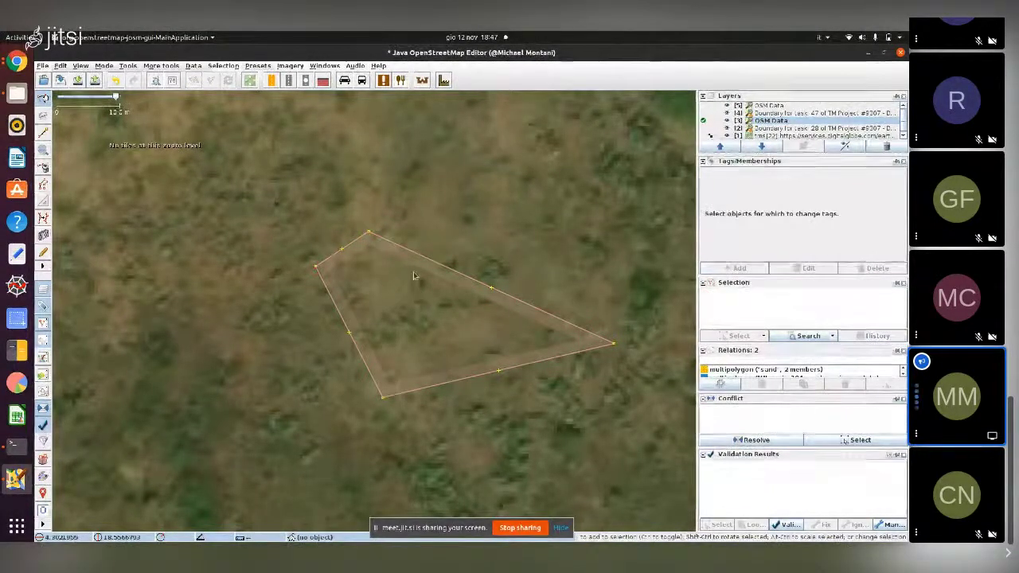
{"action": "left_click", "coordinate": [330, 298]}
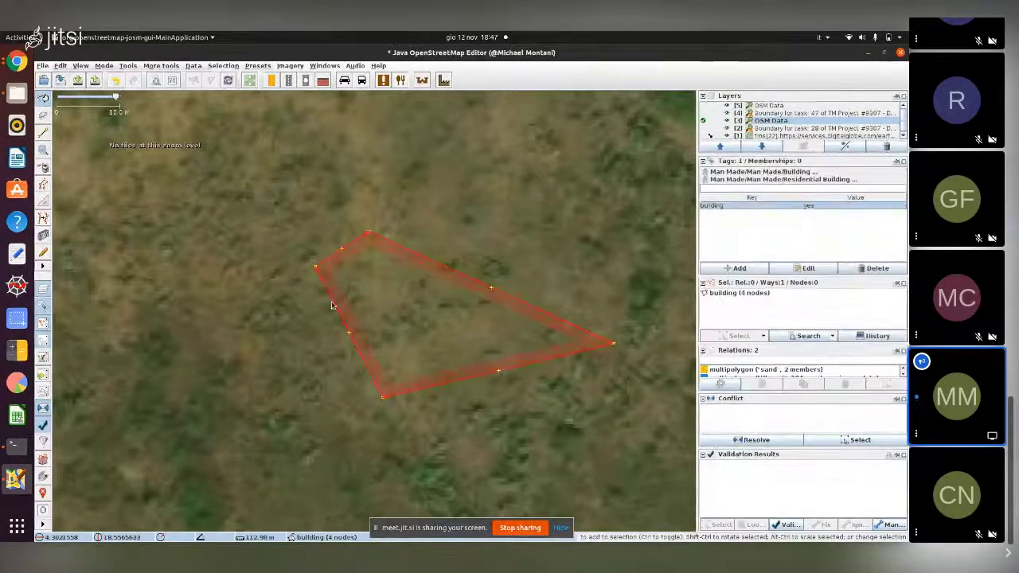
{"action": "key", "text": "l"}
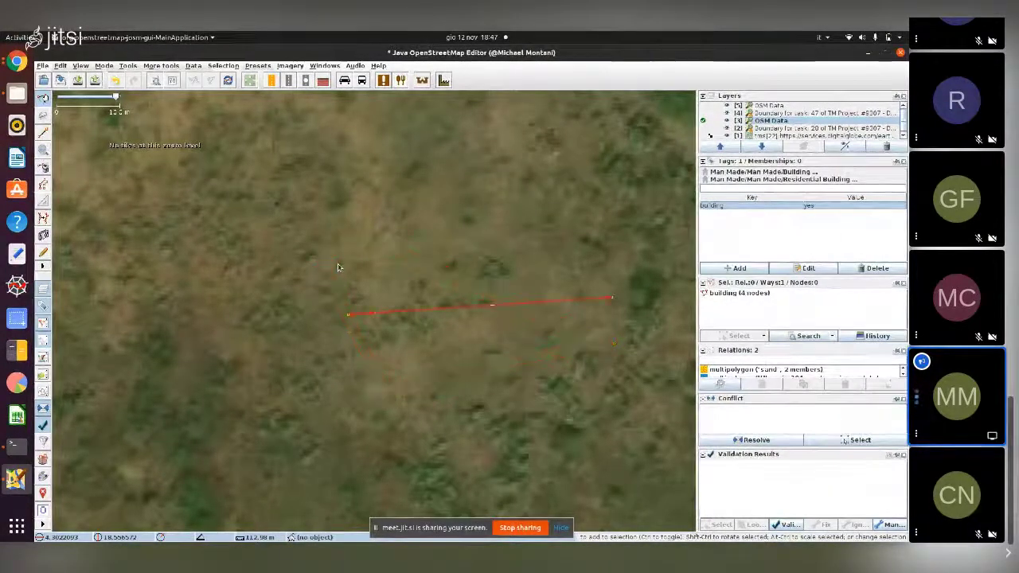
Step: Open the straightened building back into an irregular quadrilateral, adding a southern corner node and moving the westernmost node onto its neighbour
{"action": "left_click_drag", "start_coordinate": [477, 307], "coordinate": [373, 173]}
{"action": "left_click", "coordinate": [499, 314]}
{"action": "left_click_drag", "start_coordinate": [496, 315], "coordinate": [521, 419]}
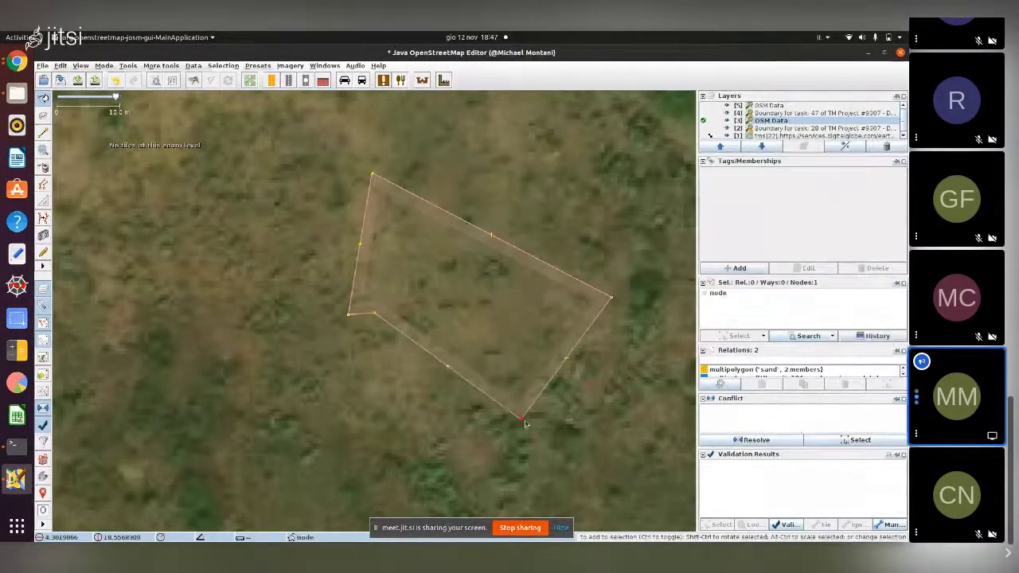
{"action": "left_click_drag", "start_coordinate": [348, 315], "coordinate": [374, 313]}
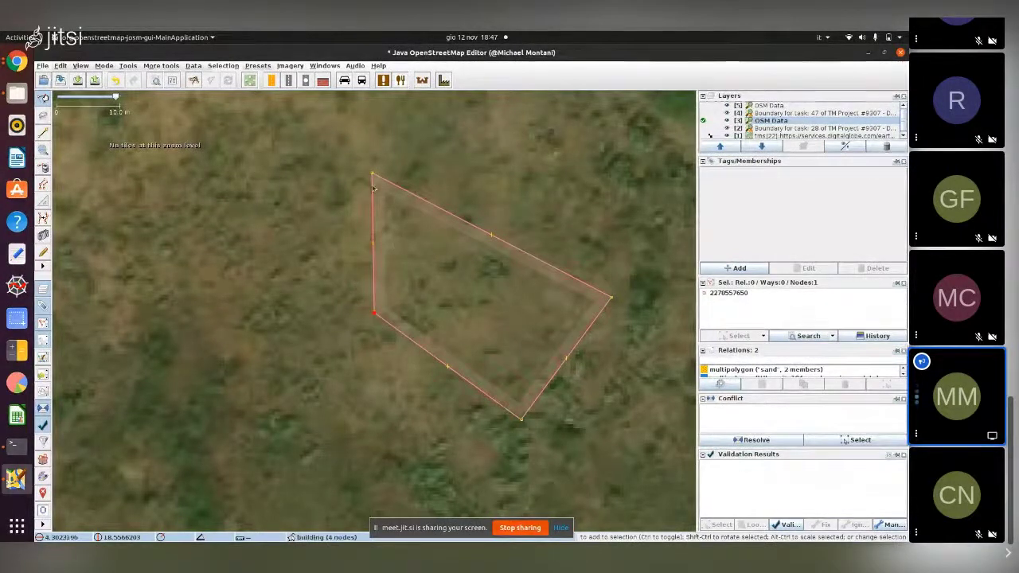
Step: Move the building's northern corner node southeastward and orthogonalize the building's shape into a rectangle
{"action": "left_click_drag", "start_coordinate": [372, 173], "coordinate": [422, 198]}
{"action": "left_click", "coordinate": [414, 225]}
{"action": "key", "text": "q"}
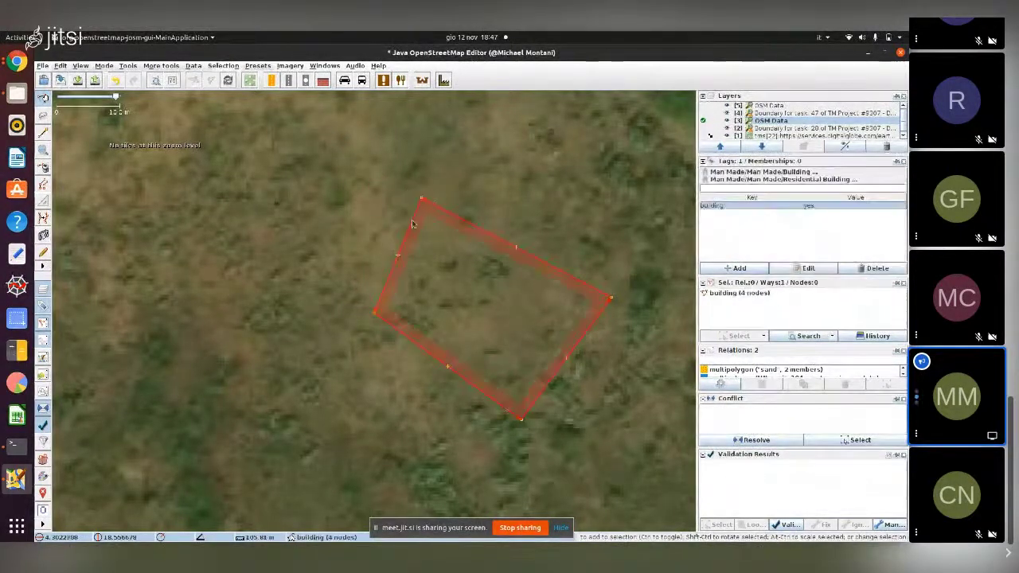
{"action": "left_click", "coordinate": [476, 402]}
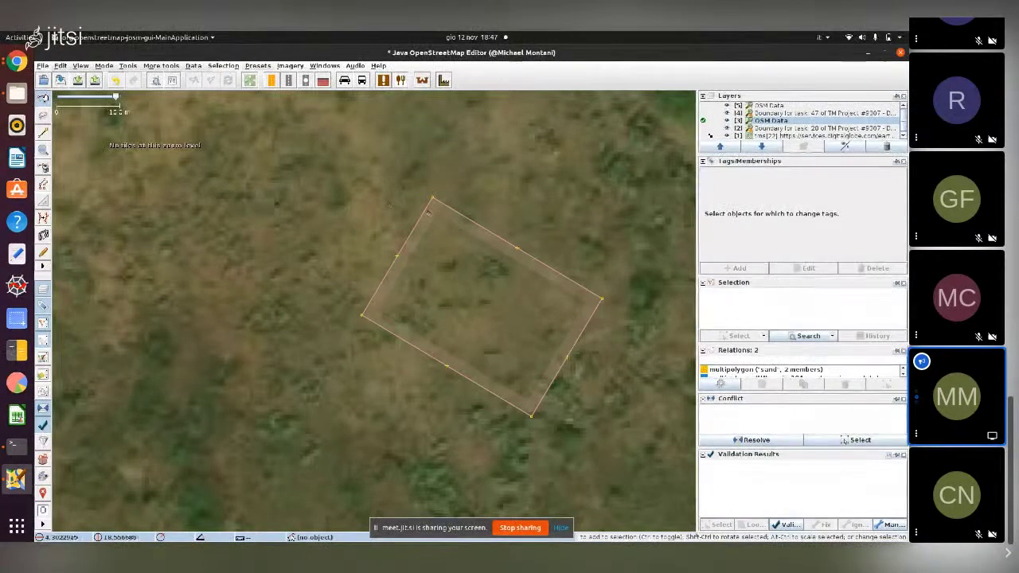
Step: Move the whole rectangular building westward and nudge it slightly south
{"action": "left_click_drag", "start_coordinate": [471, 220], "coordinate": [306, 197]}
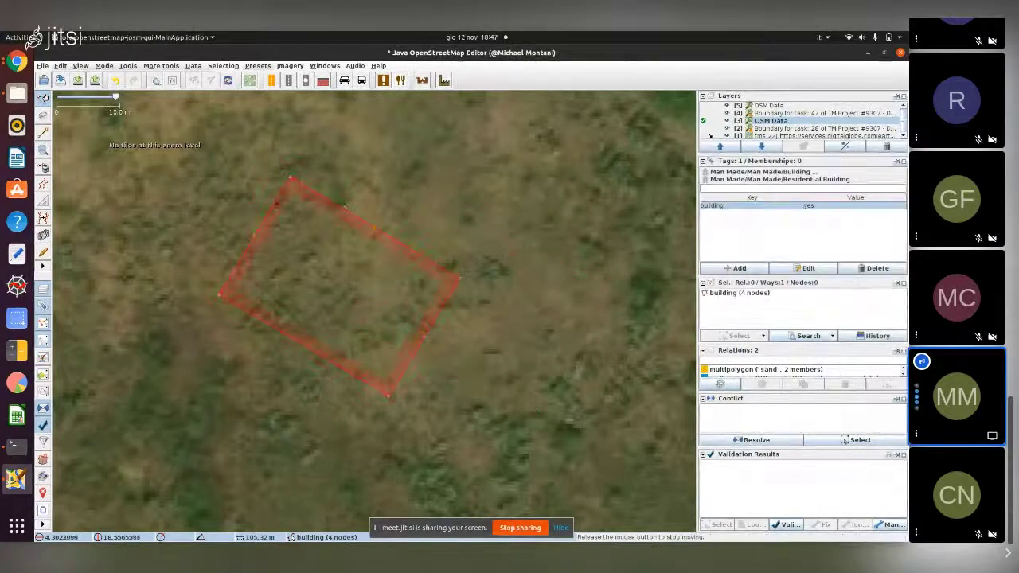
{"action": "left_click", "coordinate": [229, 234]}
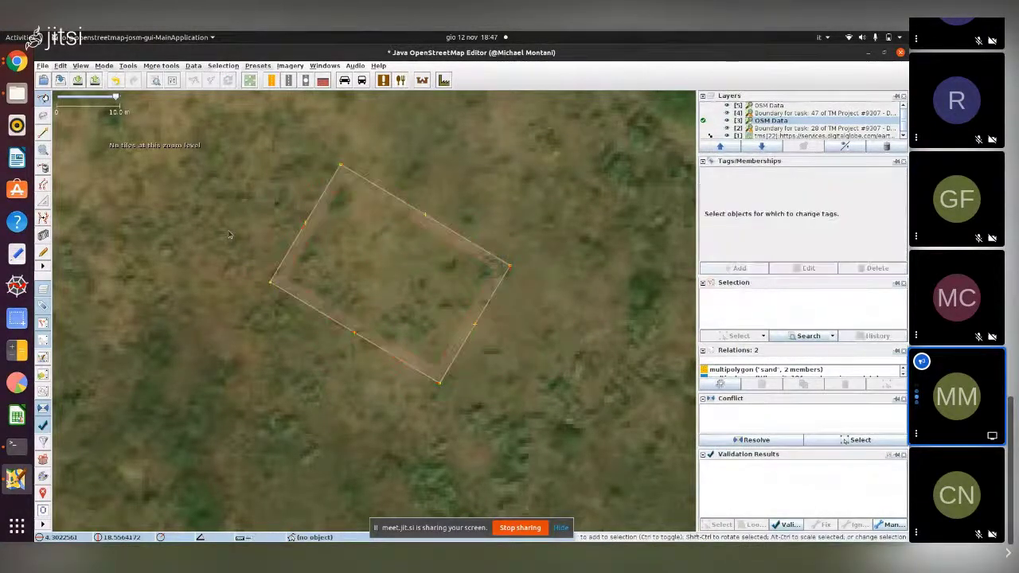
{"action": "left_click", "coordinate": [263, 284]}
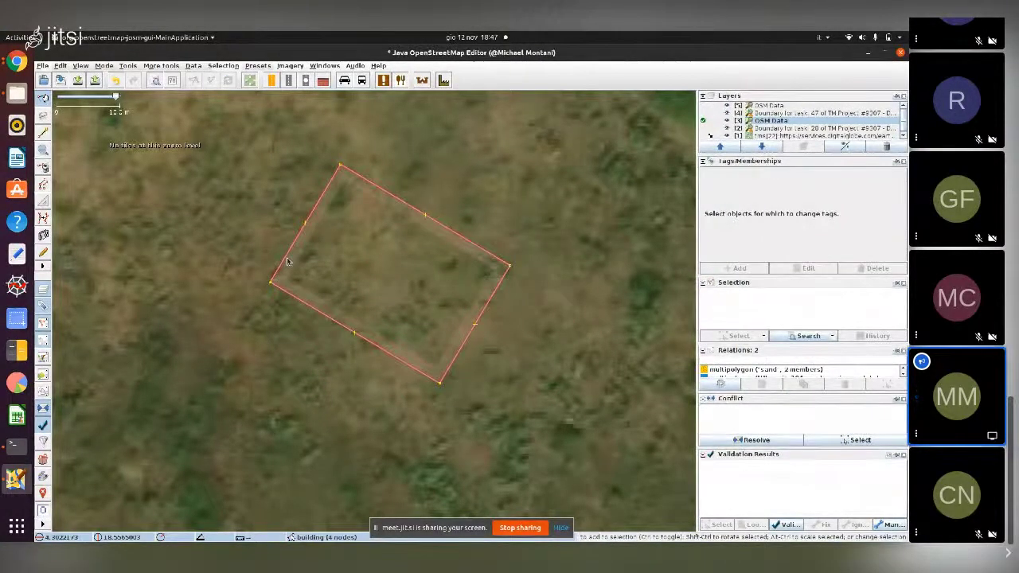
{"action": "left_click_drag", "start_coordinate": [291, 262], "coordinate": [288, 270]}
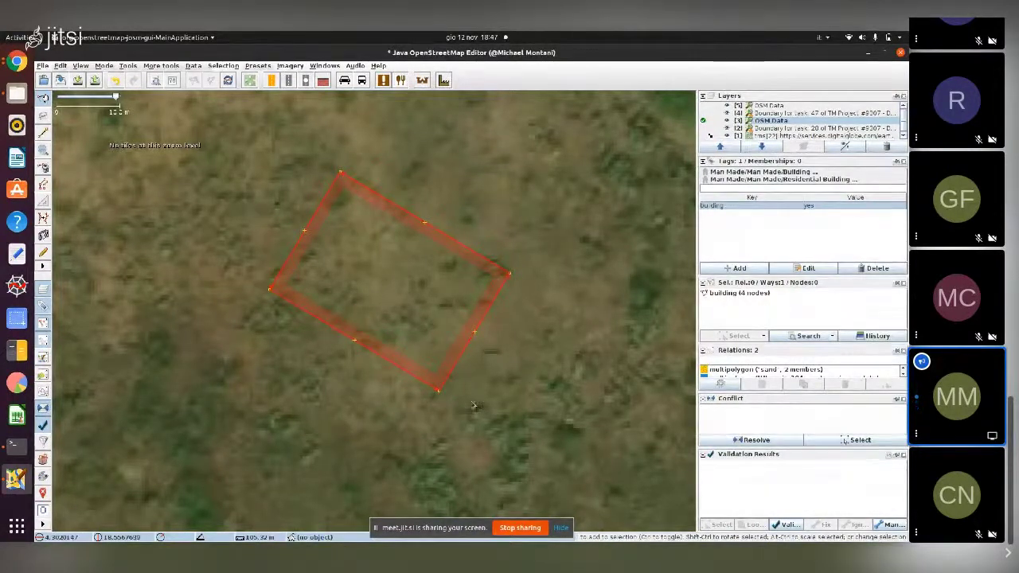
Step: Pull the building's western and northern corner nodes inward and orthogonalize the distorted outline
{"action": "left_click_drag", "start_coordinate": [279, 278], "coordinate": [315, 295]}
{"action": "left_click", "coordinate": [272, 309]}
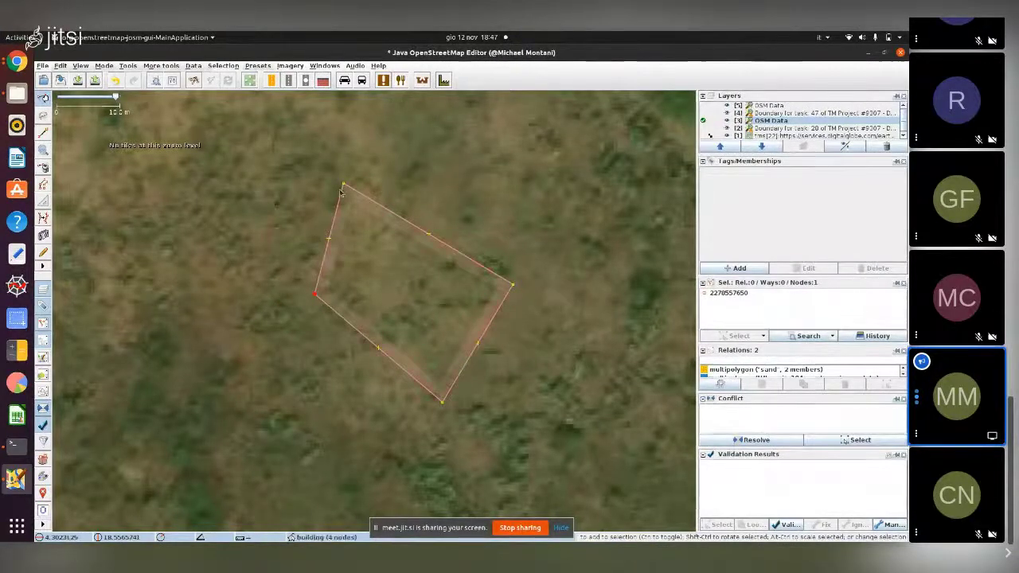
{"action": "mouse_move", "coordinate": [343, 185]}
{"action": "left_mouse_down"}
{"action": "mouse_move", "coordinate": [363, 205]}
{"action": "mouse_move", "coordinate": [350, 199]}
{"action": "left_mouse_up"}
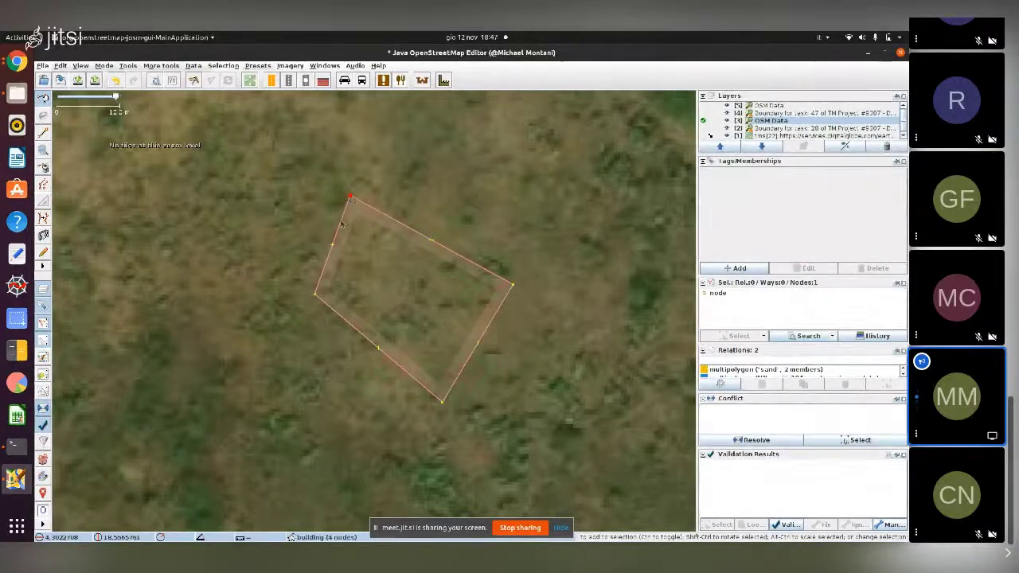
{"action": "key", "text": "q"}
{"action": "left_click", "coordinate": [342, 229]}
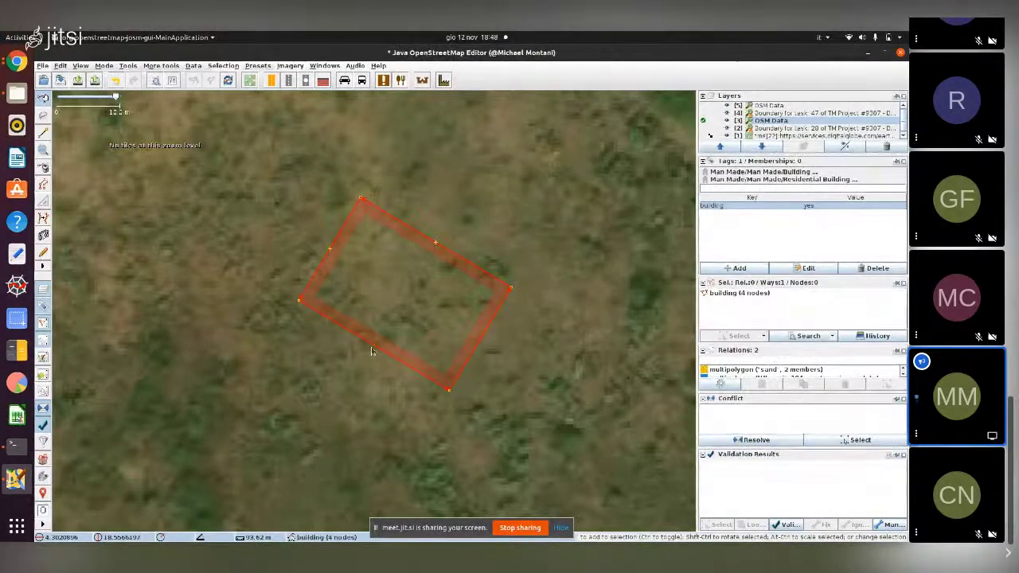
Step: Cut a notch into the building's southwestern side by adding and moving nodes, and orthogonalize the U-shaped outline
{"action": "left_click_drag", "start_coordinate": [374, 345], "coordinate": [365, 265]}
{"action": "left_click_drag", "start_coordinate": [407, 327], "coordinate": [411, 285]}
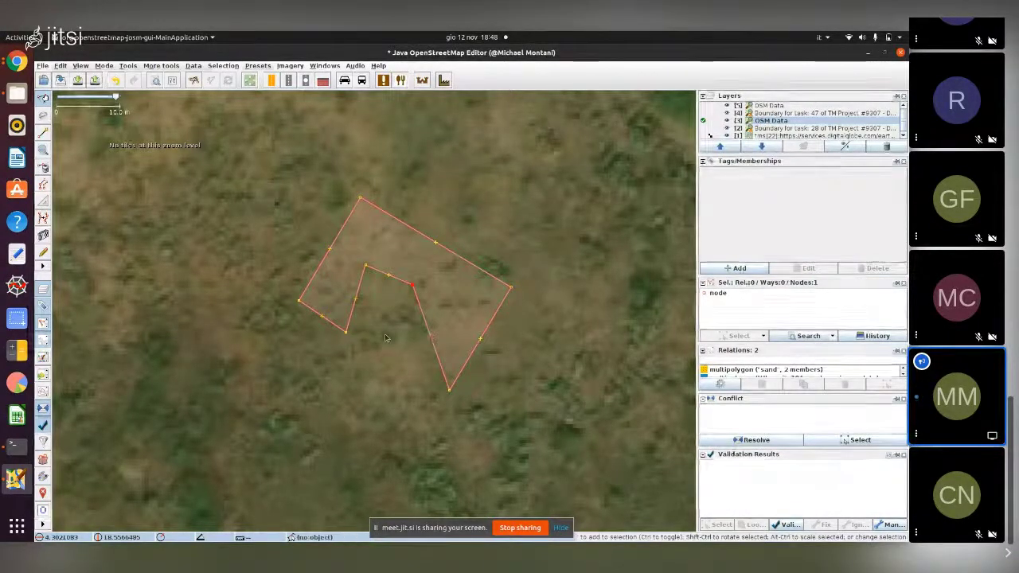
{"action": "left_click_drag", "start_coordinate": [429, 336], "coordinate": [370, 340]}
{"action": "left_click", "coordinate": [357, 298]}
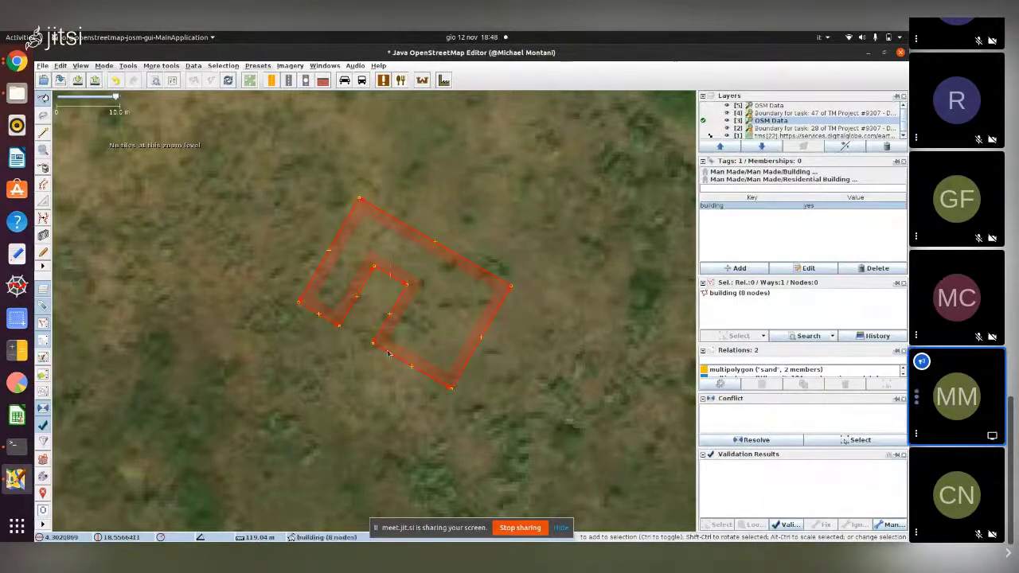
{"action": "left_click", "coordinate": [430, 288]}
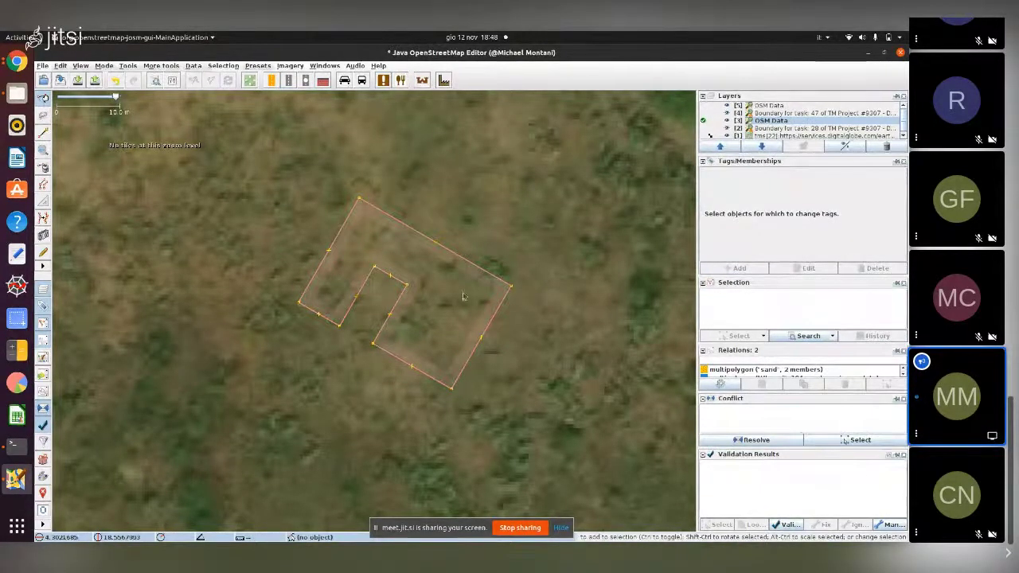
Step: Delete the notched building east of the riverside road
{"action": "left_click", "coordinate": [475, 269]}
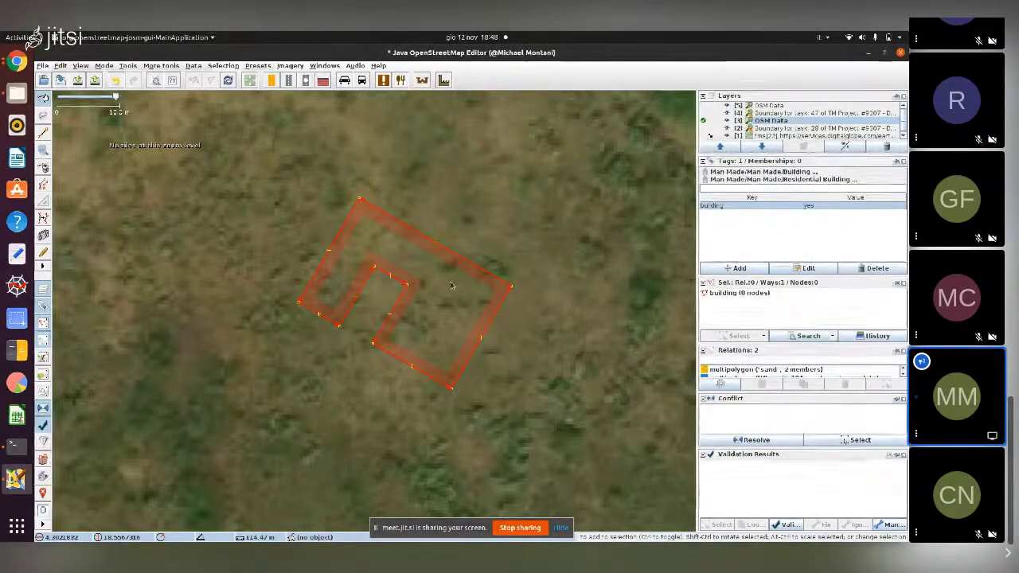
{"action": "key", "text": "Delete"}
{"action": "scroll", "coordinate": [457, 255], "scroll_direction": "down", "scroll_amount": 3}
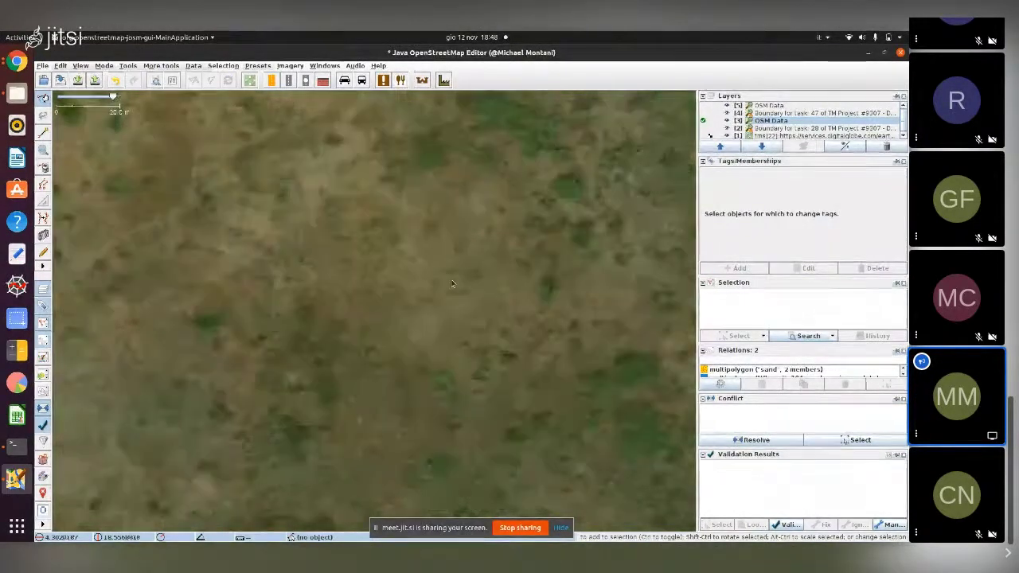
Step: Examine the riverside road, its side paths and the surrounding land across task 28
{"action": "scroll", "coordinate": [467, 221], "scroll_direction": "down", "scroll_amount": 2}
{"action": "scroll", "coordinate": [365, 266], "scroll_direction": "up", "scroll_amount": 2}
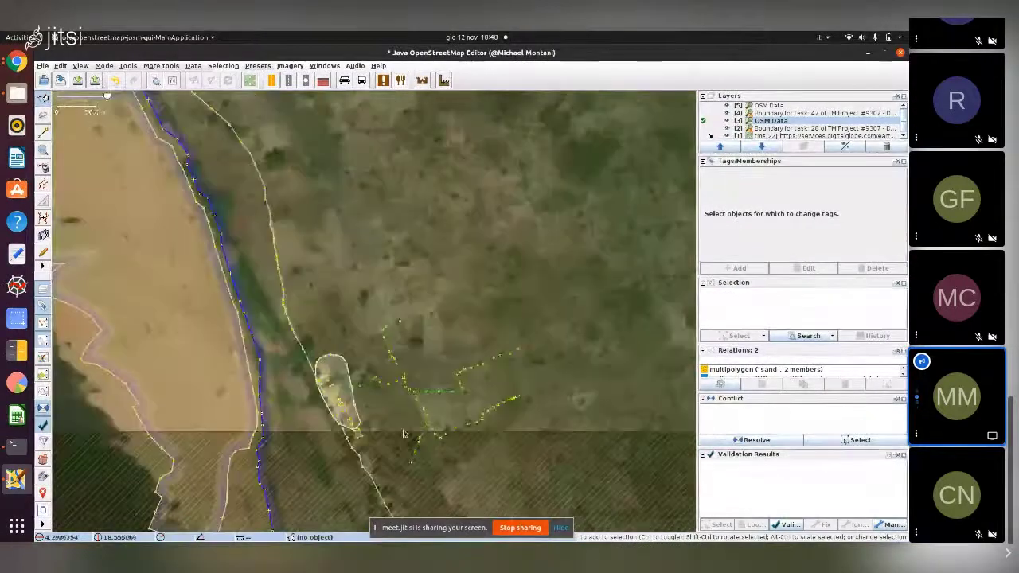
{"action": "scroll", "coordinate": [402, 428], "scroll_direction": "down", "scroll_amount": 2}
{"action": "scroll", "coordinate": [424, 339], "scroll_direction": "up", "scroll_amount": 2}
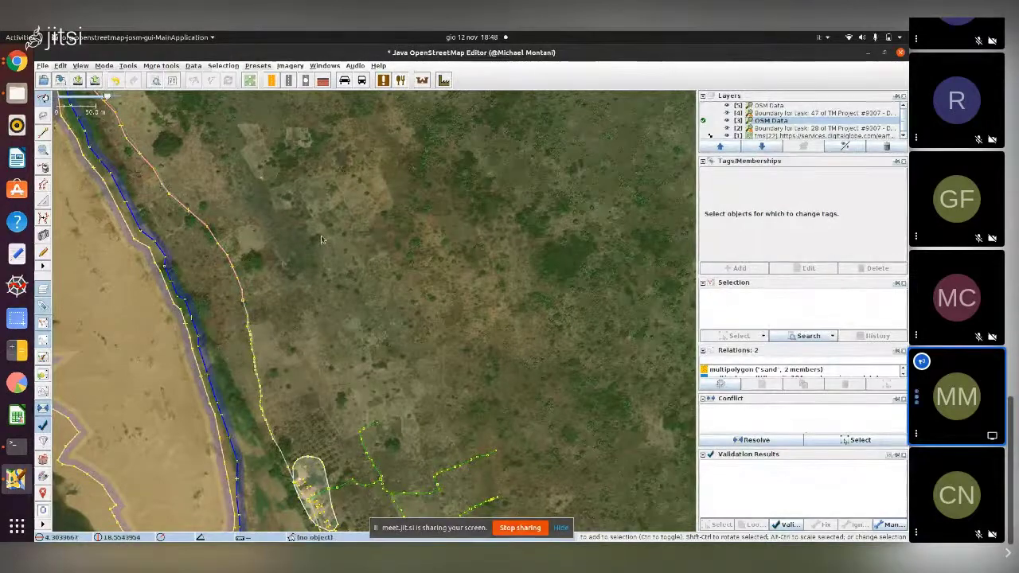
{"action": "left_click_drag", "start_coordinate": [370, 226], "coordinate": [531, 454]}
{"action": "scroll", "coordinate": [309, 384], "scroll_direction": "up", "scroll_amount": 2}
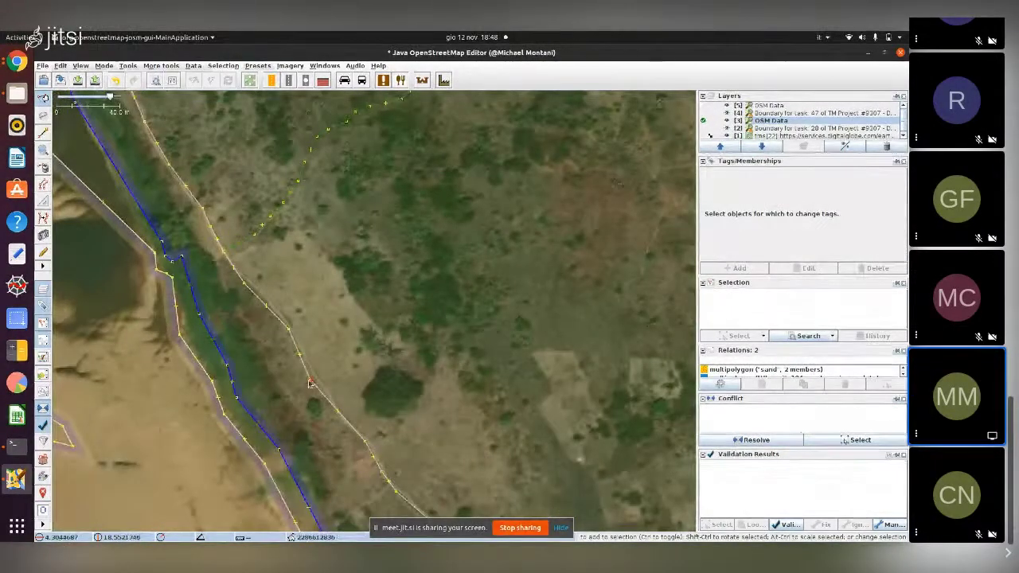
{"action": "scroll", "coordinate": [446, 318], "scroll_direction": "down", "scroll_amount": 2}
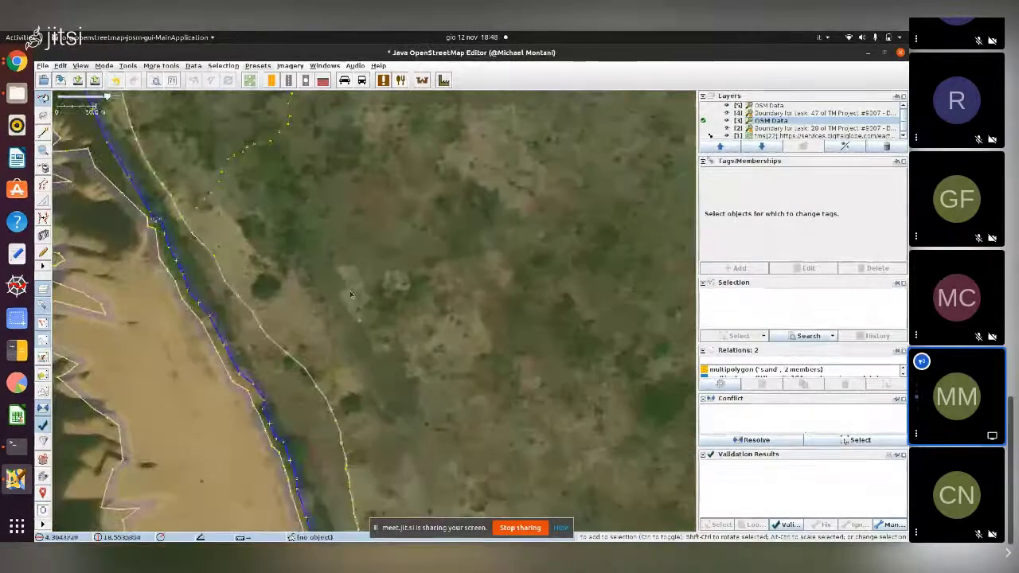
{"action": "scroll", "coordinate": [446, 318], "scroll_direction": "down", "scroll_amount": 3}
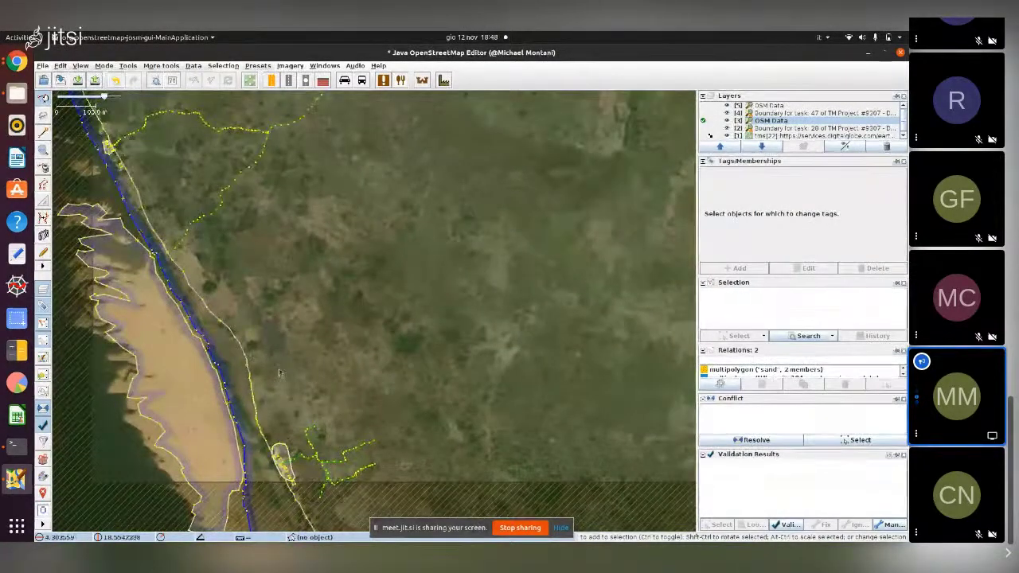
{"action": "left_click", "coordinate": [215, 318]}
{"action": "scroll", "coordinate": [257, 370], "scroll_direction": "up", "scroll_amount": 2}
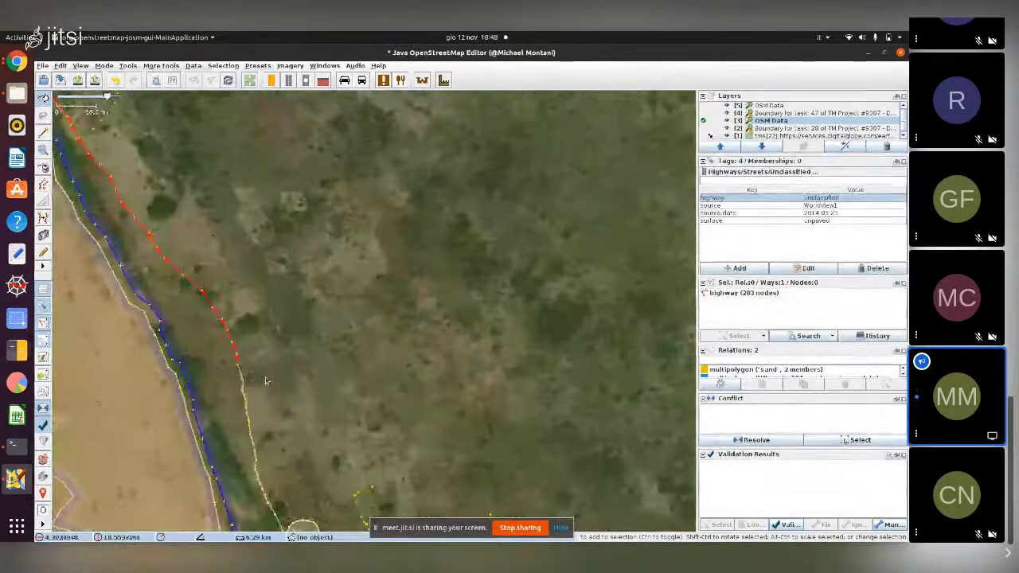
{"action": "scroll", "coordinate": [257, 370], "scroll_direction": "down", "scroll_amount": 2}
{"action": "key", "text": "Escape"}
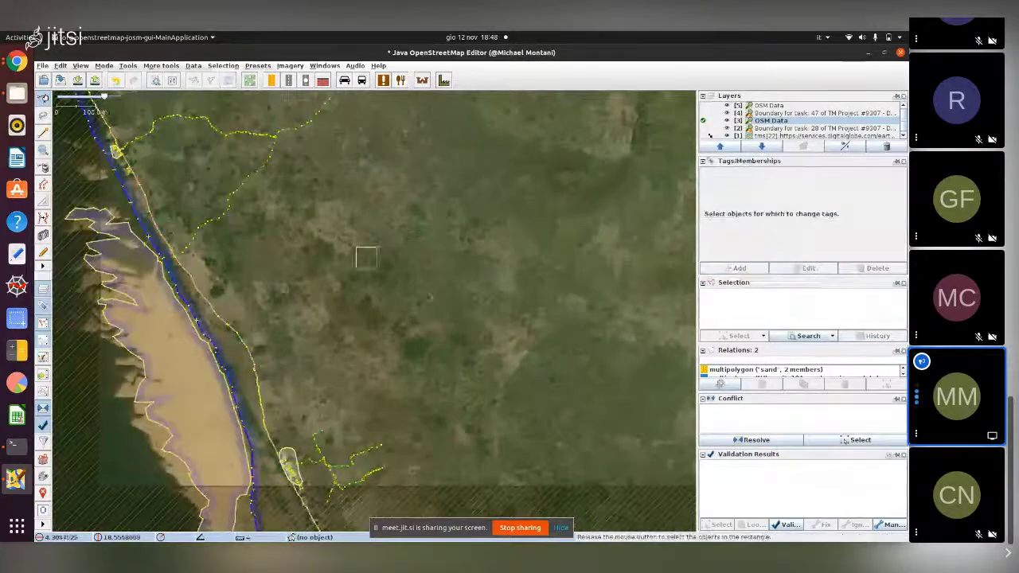
{"action": "scroll", "coordinate": [490, 326], "scroll_direction": "up", "scroll_amount": 3}
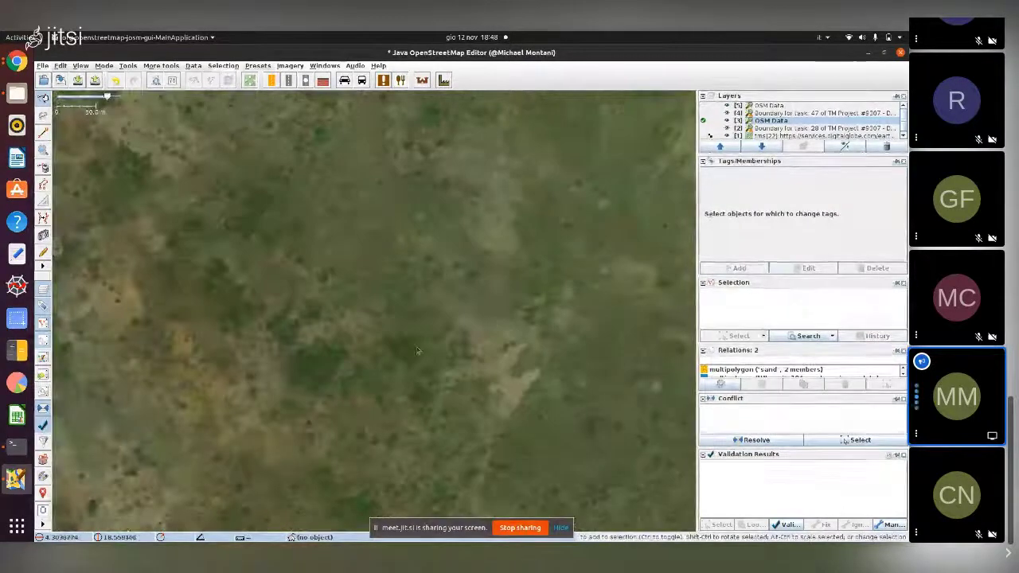
{"action": "scroll", "coordinate": [264, 339], "scroll_direction": "down", "scroll_amount": 2}
{"action": "scroll", "coordinate": [115, 211], "scroll_direction": "up", "scroll_amount": 2}
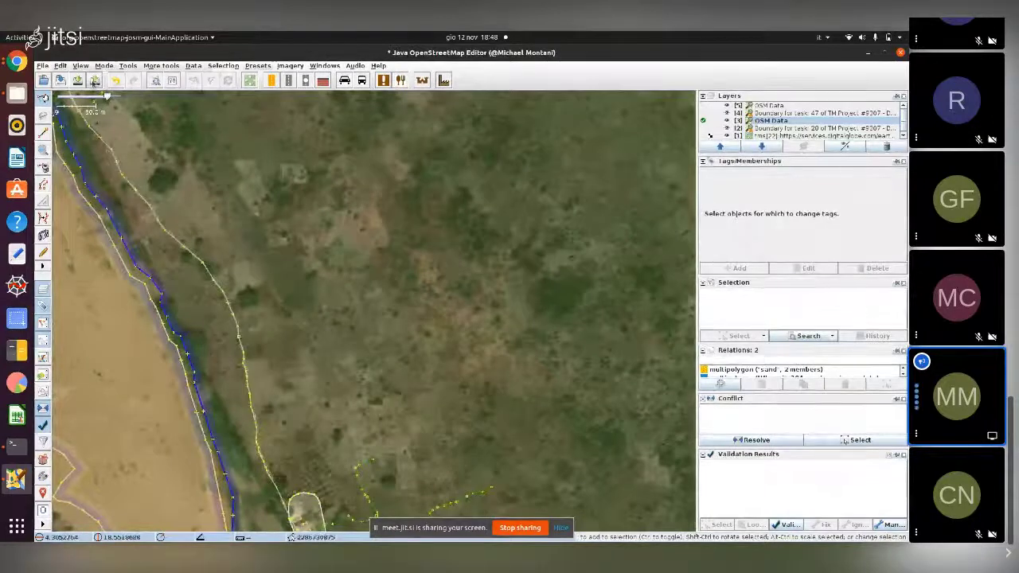
Step: Start uploading the active data layer and review the lists of objects to modify and delete
{"action": "left_click", "coordinate": [95, 81]}
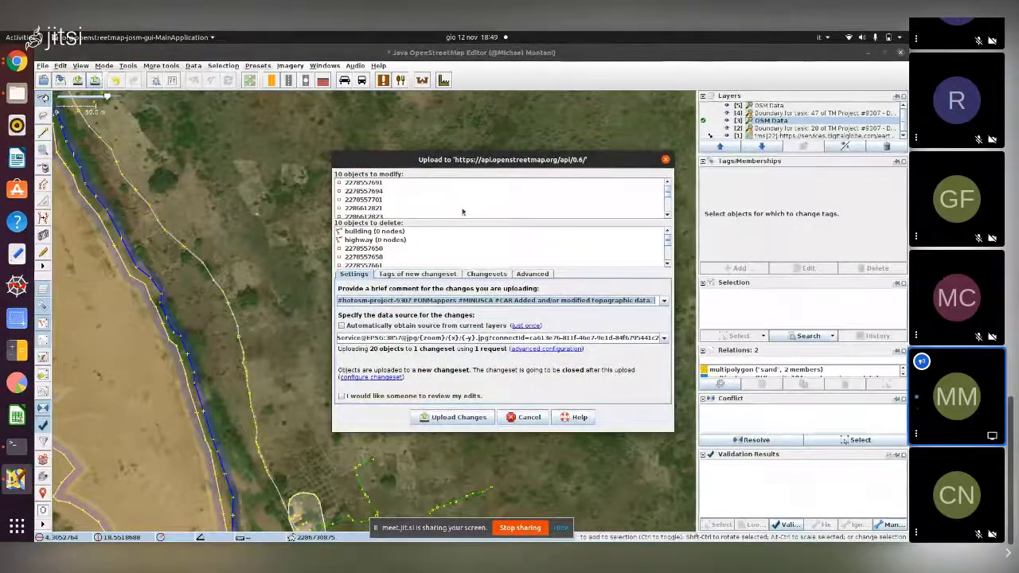
{"action": "scroll", "coordinate": [362, 211], "scroll_direction": "down", "scroll_amount": 2}
{"action": "scroll", "coordinate": [364, 214], "scroll_direction": "up", "scroll_amount": 2}
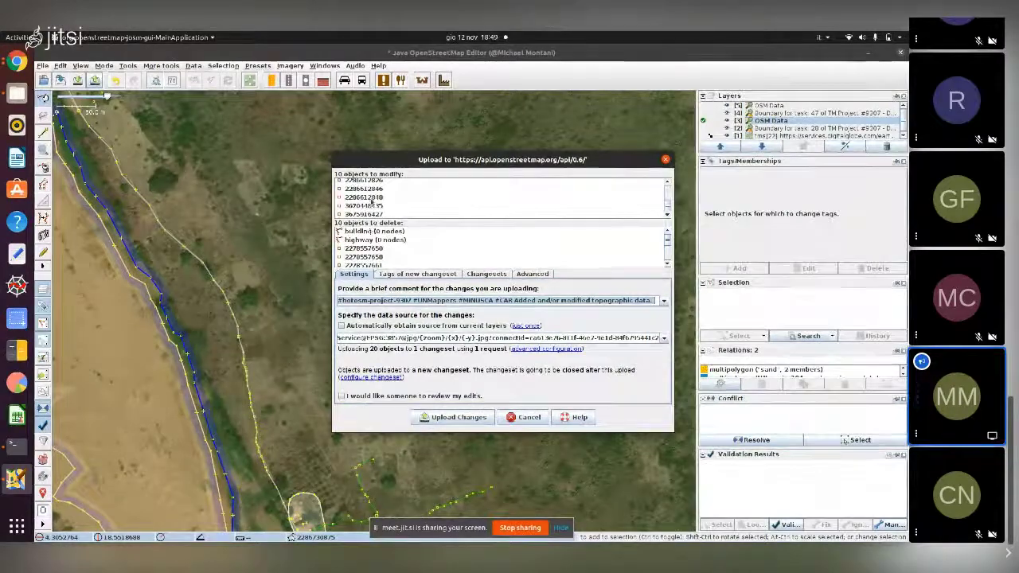
{"action": "scroll", "coordinate": [374, 248], "scroll_direction": "down", "scroll_amount": 2}
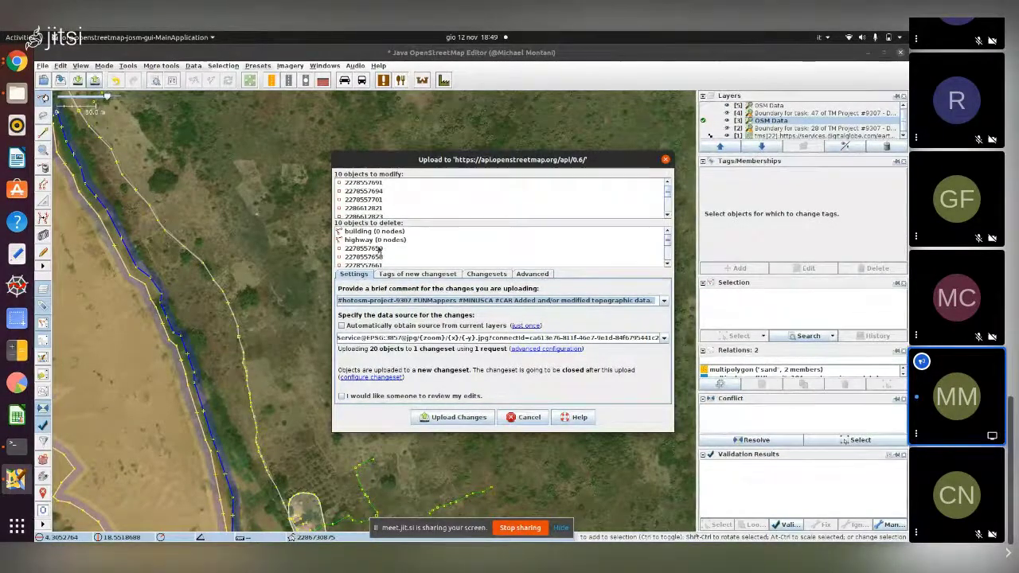
{"action": "left_click", "coordinate": [397, 328]}
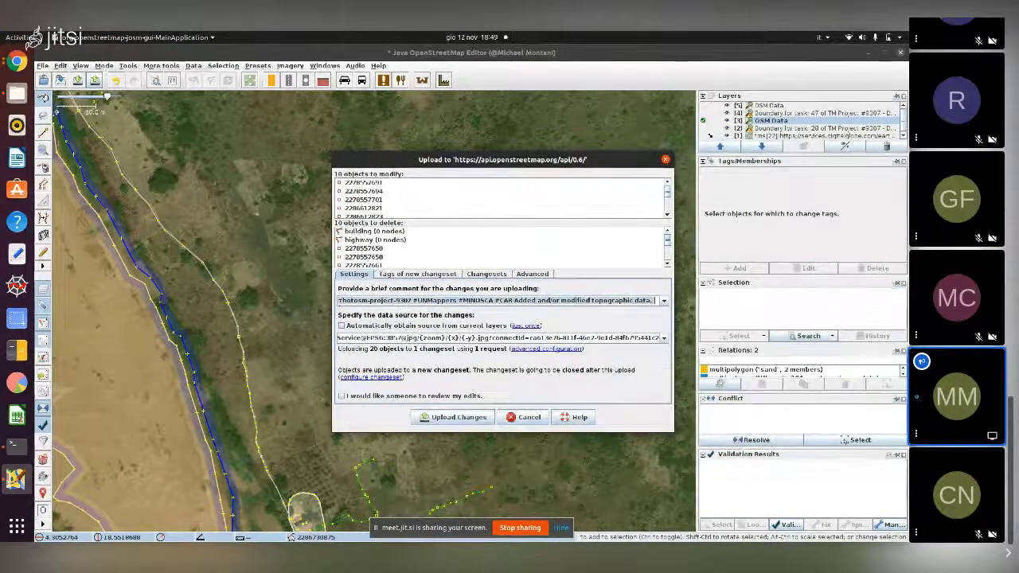
Step: Examine the project hashtags and the description text in the changeset comment
{"action": "left_click_drag", "start_coordinate": [338, 301], "coordinate": [651, 302]}
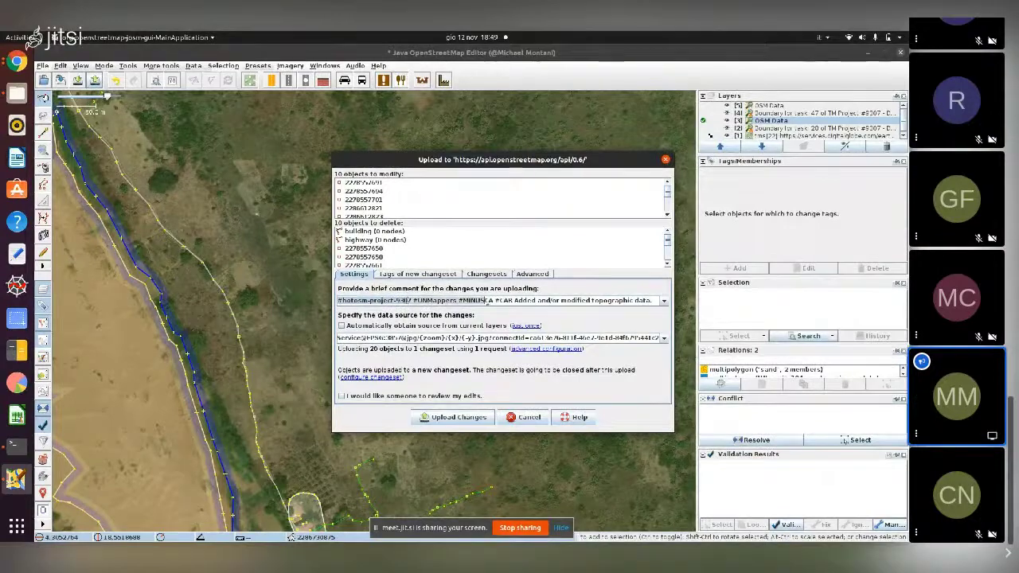
{"action": "left_click", "coordinate": [627, 300]}
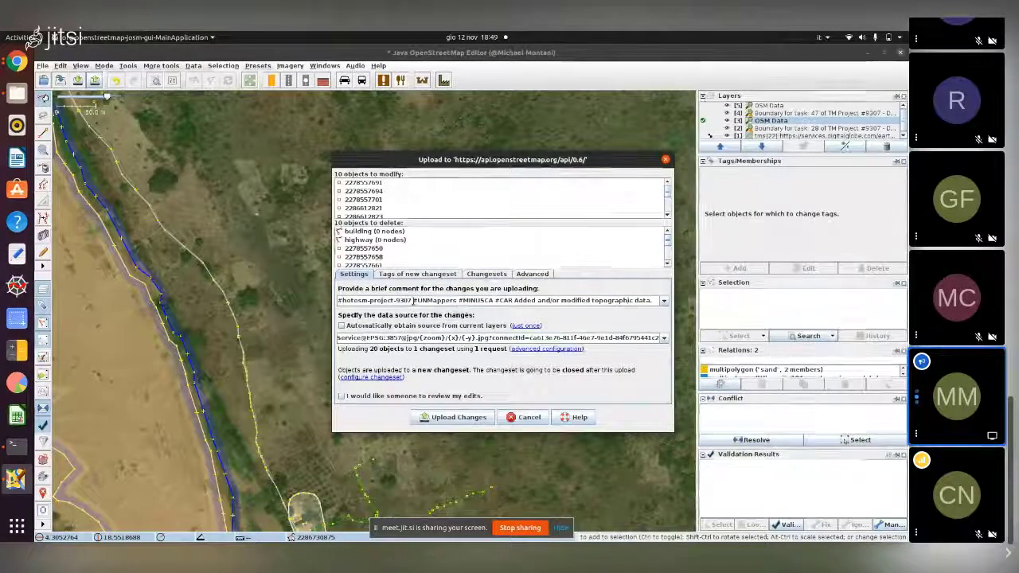
{"action": "left_click_drag", "start_coordinate": [654, 300], "coordinate": [413, 300]}
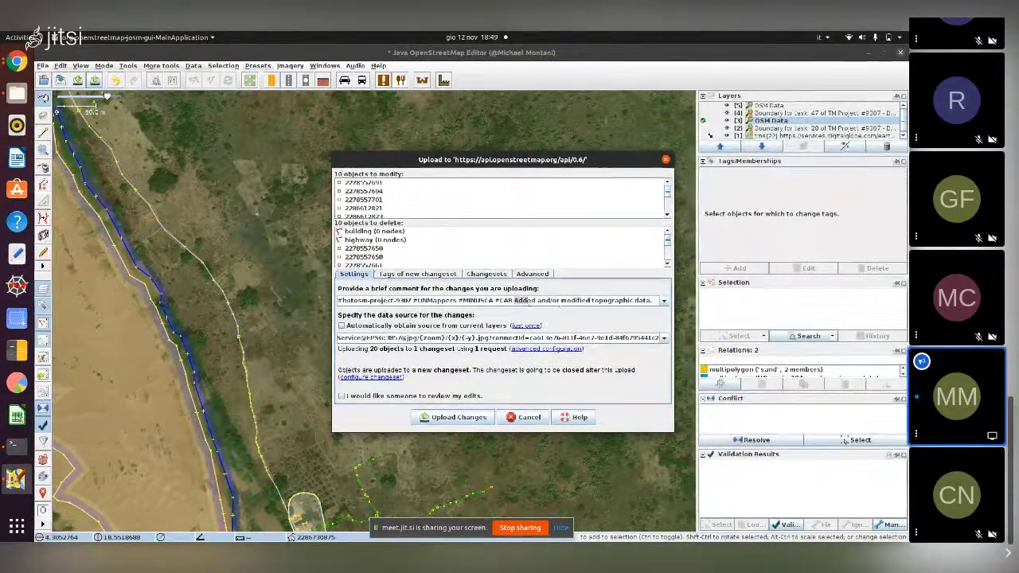
{"action": "left_click_drag", "start_coordinate": [529, 301], "coordinate": [654, 302]}
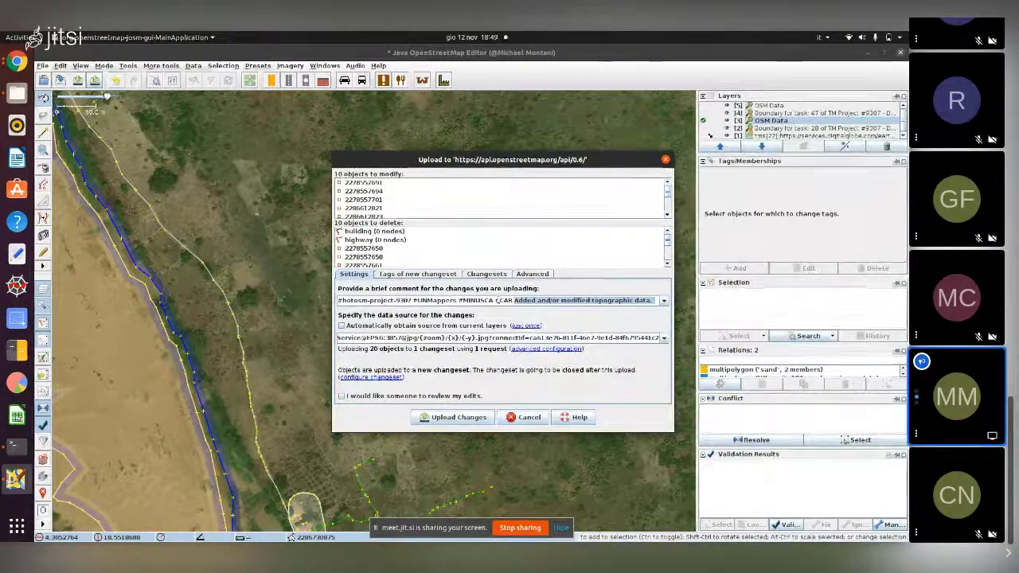
Step: Append "Deleted a building and modified the geometry of a road." to the changeset comment
{"action": "left_click", "coordinate": [513, 300]}
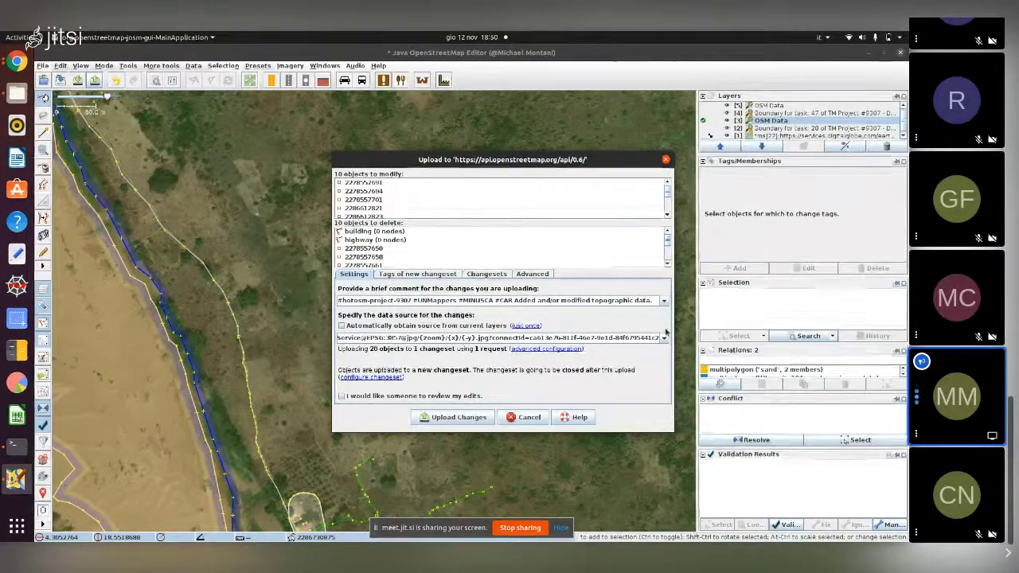
{"action": "type", "text": "D"}
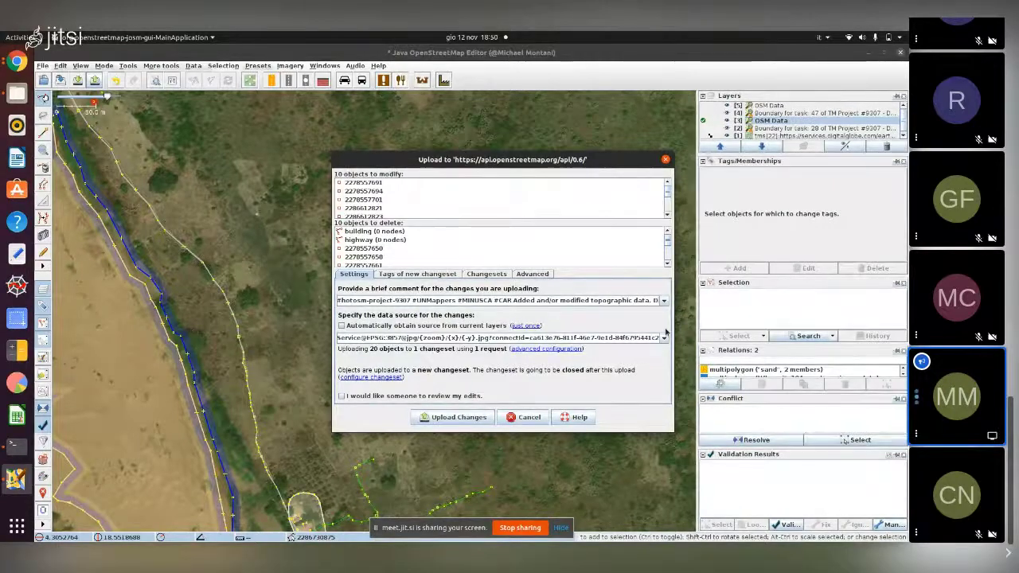
{"action": "type", "text": "eleted a"}
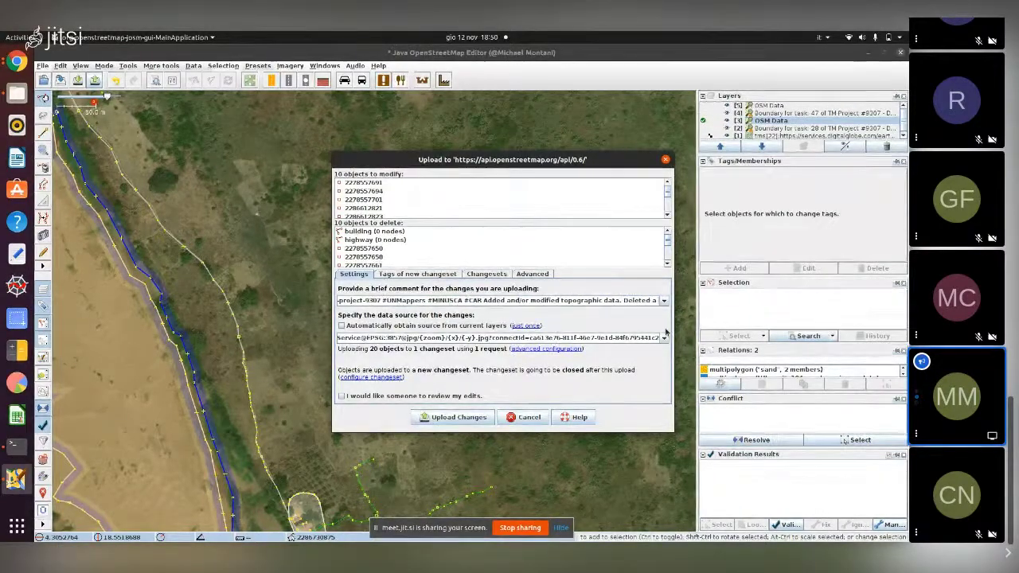
{"action": "type", "text": " building and m"}
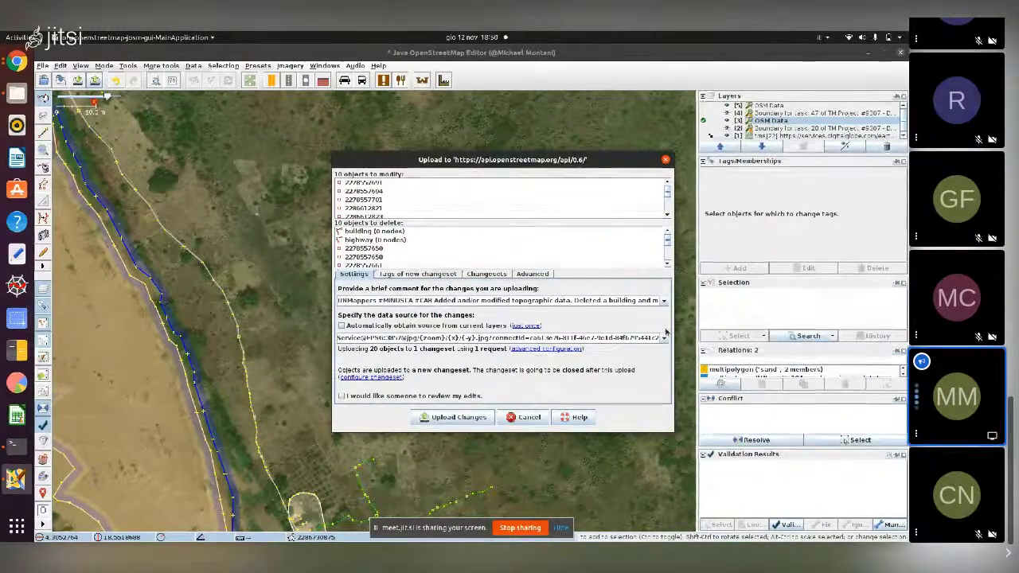
{"action": "type", "text": "odified the de"}
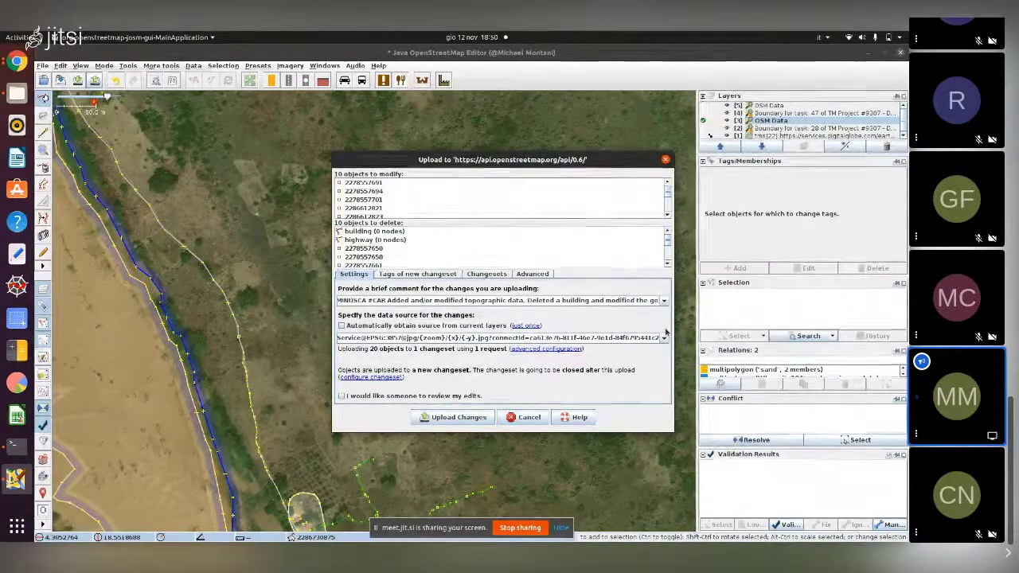
{"action": "type", "text": "ometry of a road."}
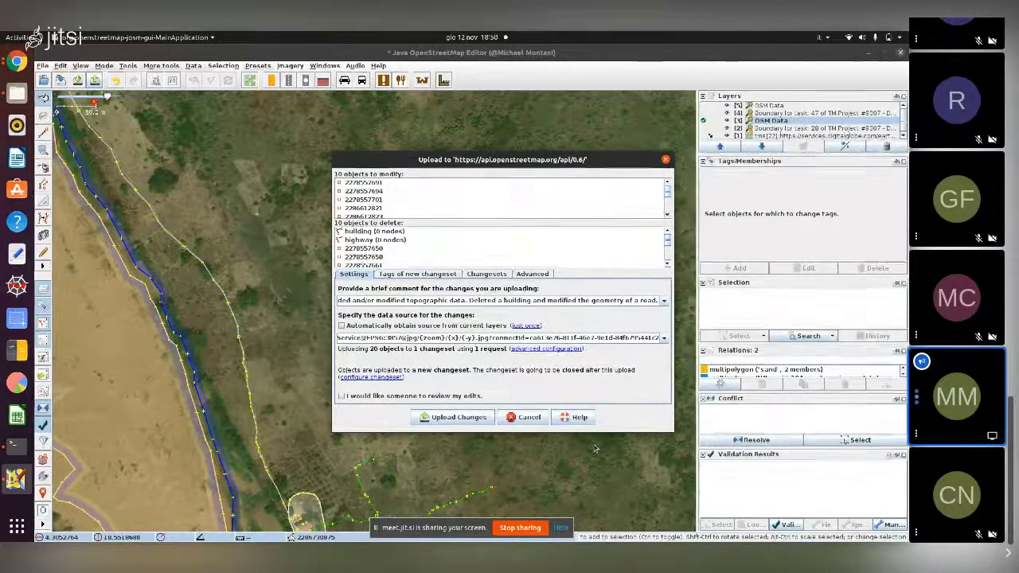
Step: Review the added description and the hashtags in the changeset comment, and upload the changes to OpenStreetMap
{"action": "left_click_drag", "start_coordinate": [470, 300], "coordinate": [695, 308]}
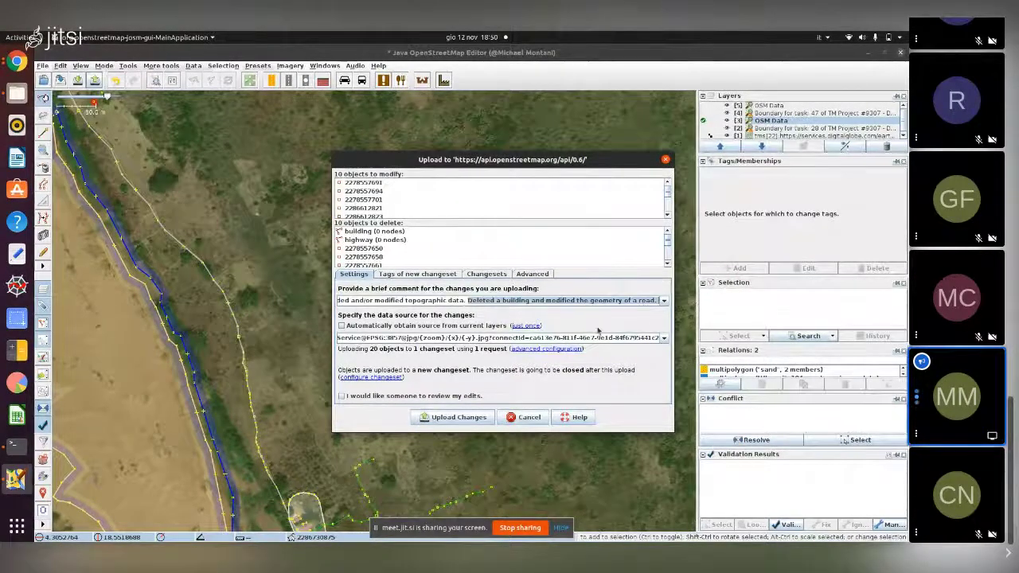
{"action": "left_click", "coordinate": [594, 302]}
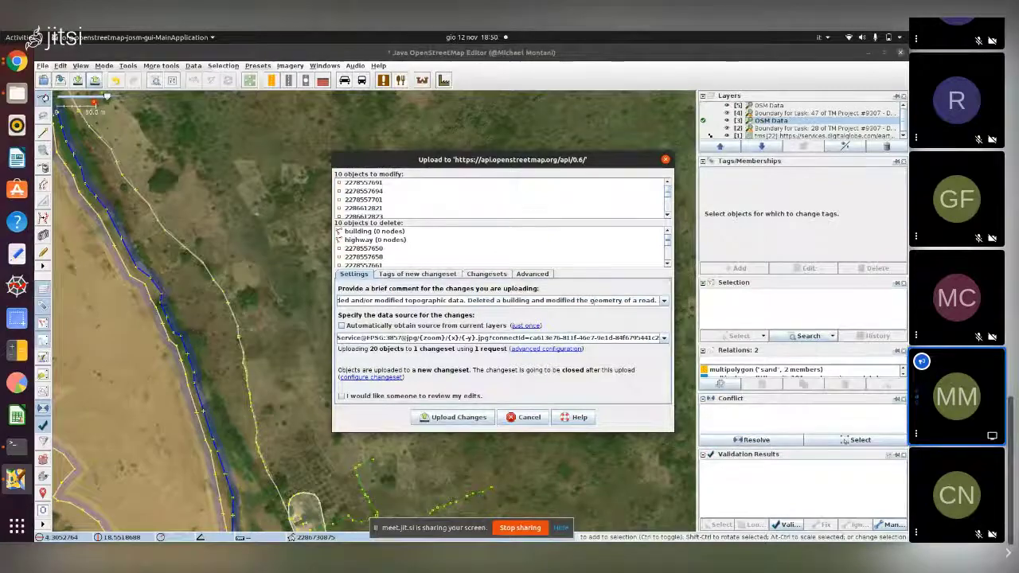
{"action": "left_click_drag", "start_coordinate": [467, 300], "coordinate": [332, 302]}
{"action": "left_click", "coordinate": [407, 301]}
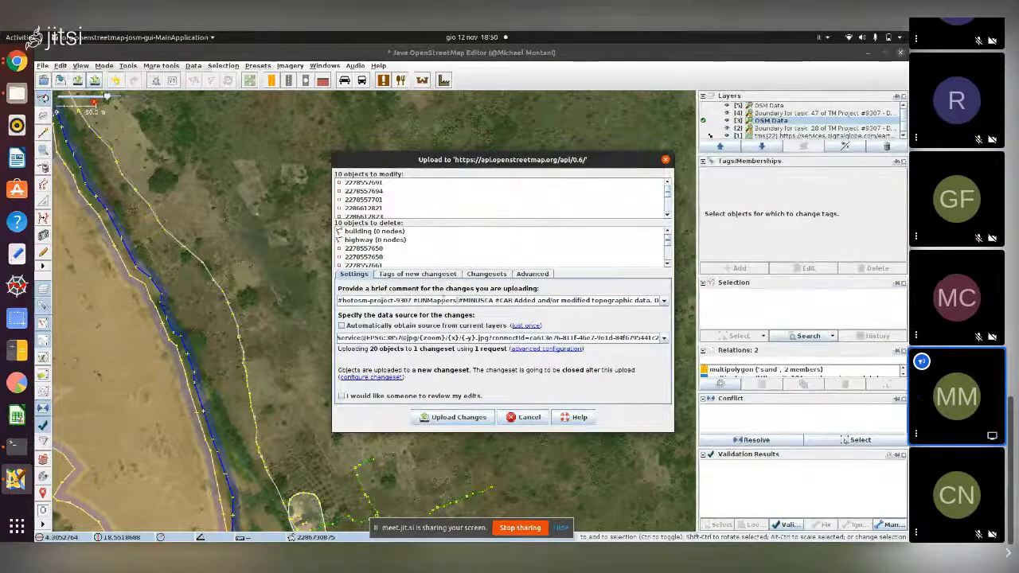
{"action": "left_click", "coordinate": [439, 420]}
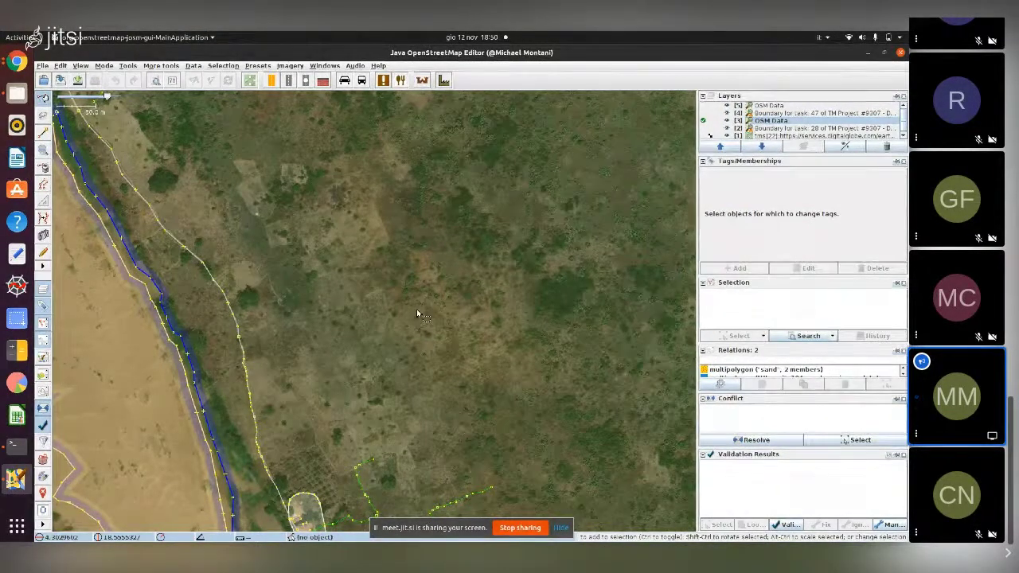
Step: Examine the corrected riverside road and the land east of it for unmapped features
{"action": "scroll", "coordinate": [457, 296], "scroll_direction": "down", "scroll_amount": 2}
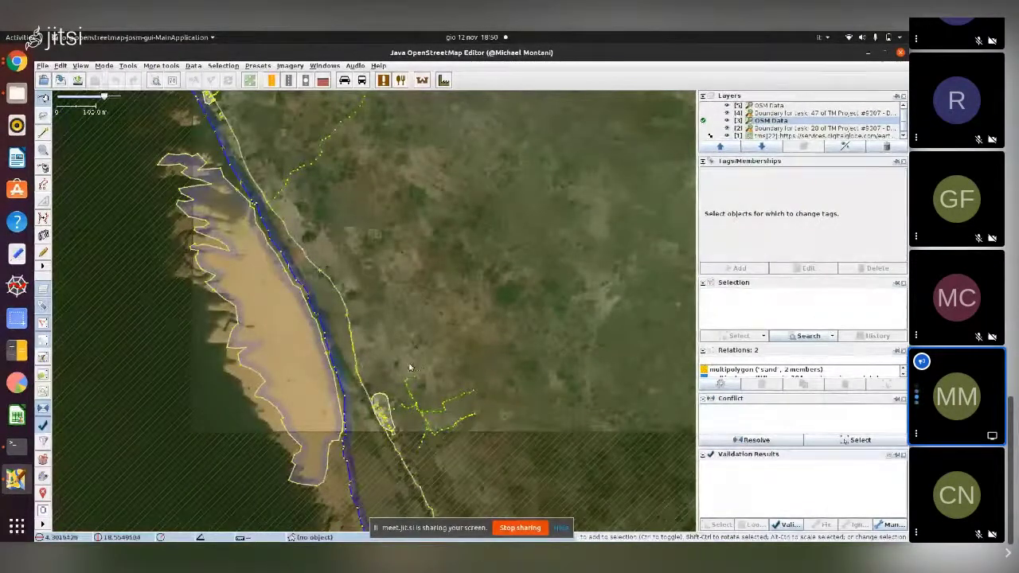
{"action": "scroll", "coordinate": [408, 370], "scroll_direction": "up", "scroll_amount": 2}
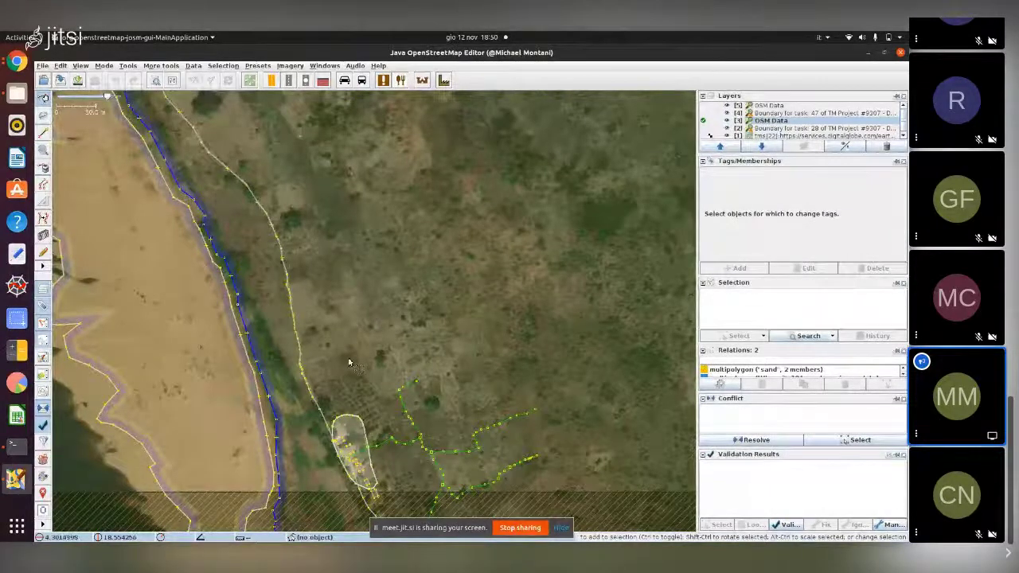
{"action": "scroll", "coordinate": [349, 376], "scroll_direction": "up", "scroll_amount": 1}
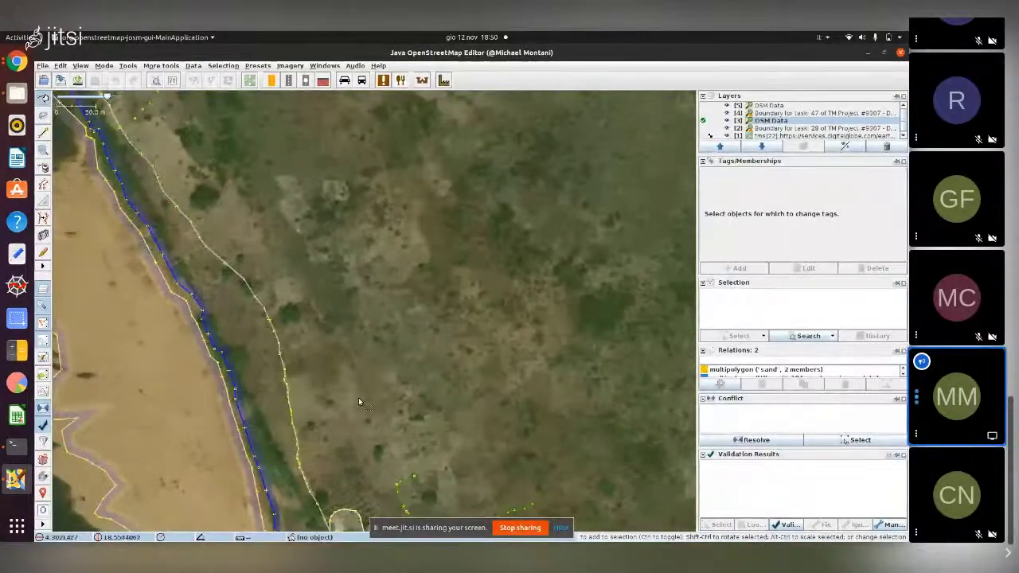
{"action": "scroll", "coordinate": [288, 350], "scroll_direction": "up", "scroll_amount": 1}
{"action": "left_click_drag", "start_coordinate": [288, 351], "coordinate": [279, 458]}
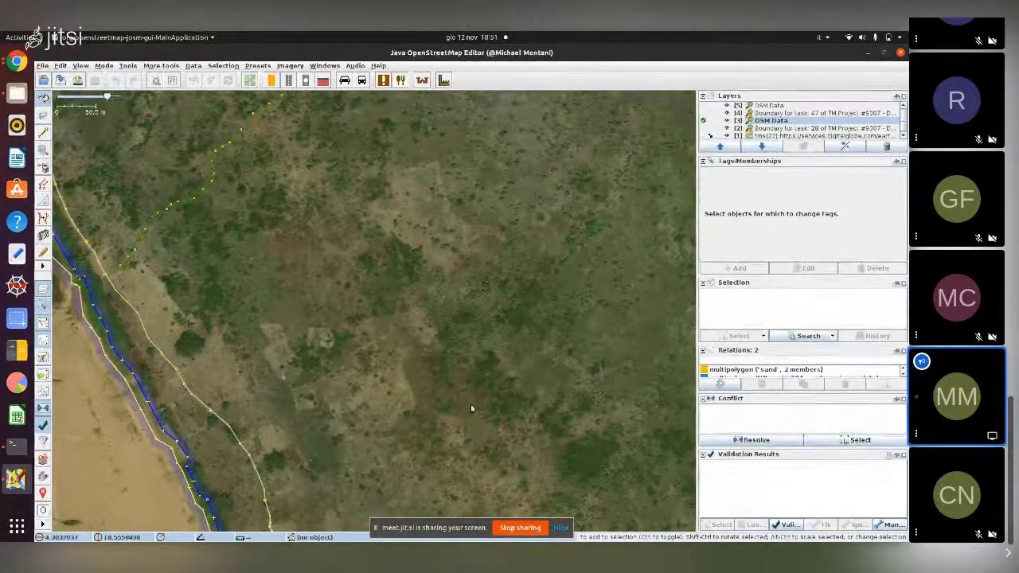
{"action": "left_click_drag", "start_coordinate": [469, 402], "coordinate": [466, 346]}
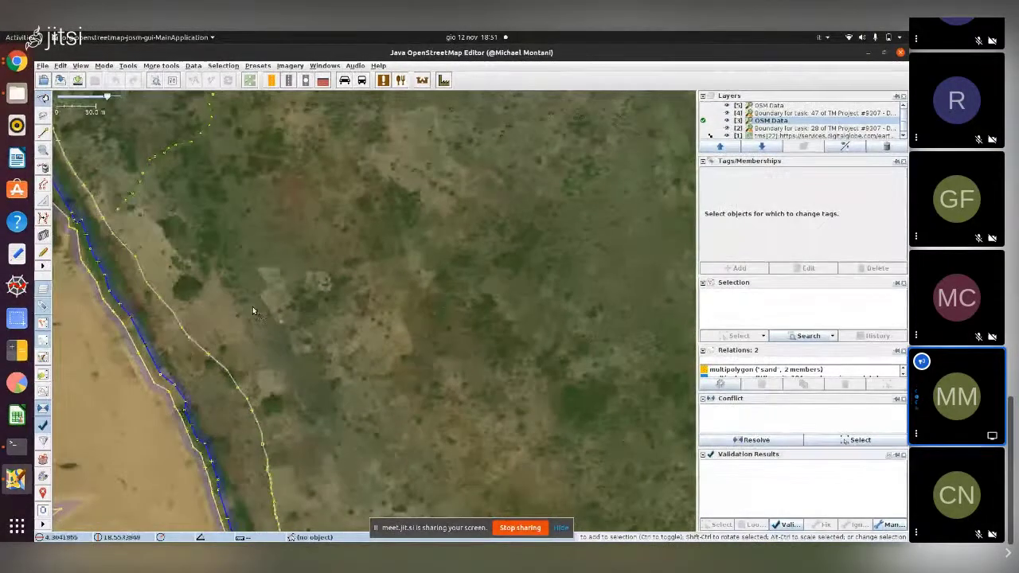
{"action": "scroll", "coordinate": [253, 307], "scroll_direction": "down", "scroll_amount": 2}
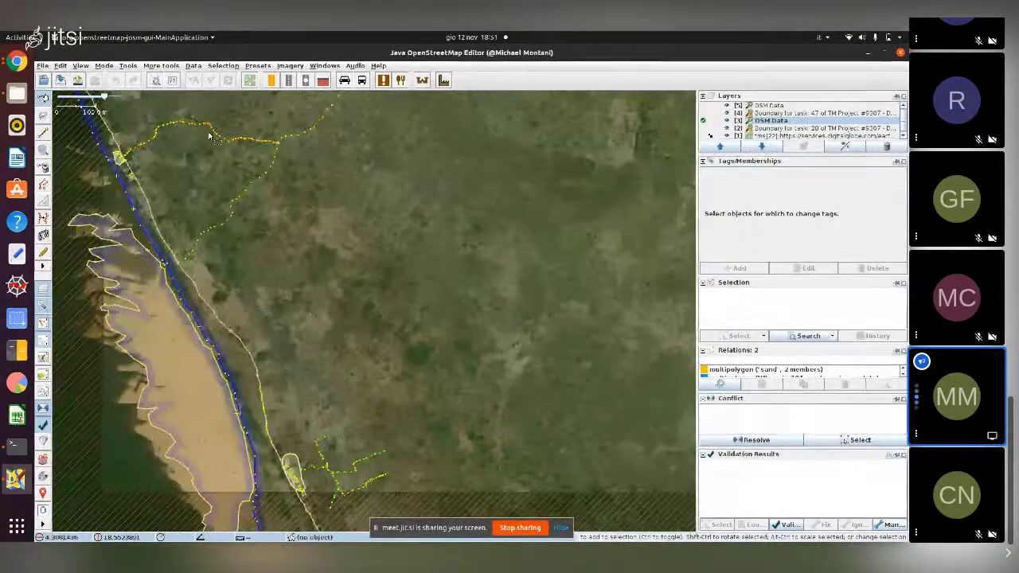
{"action": "scroll", "coordinate": [212, 134], "scroll_direction": "up", "scroll_amount": 2}
{"action": "left_click_drag", "start_coordinate": [433, 348], "coordinate": [380, 245]}
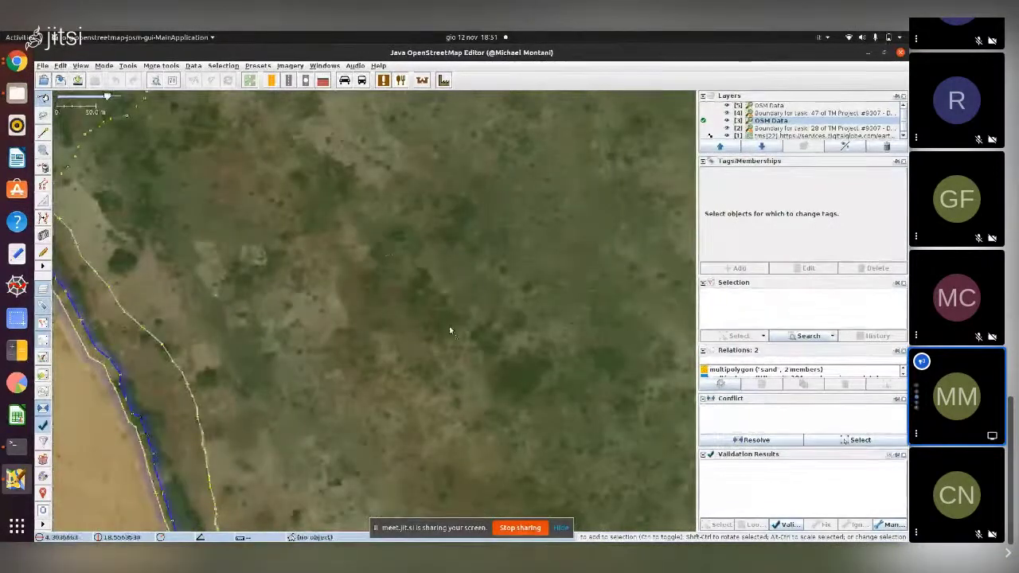
{"action": "scroll", "coordinate": [438, 335], "scroll_direction": "down", "scroll_amount": 2}
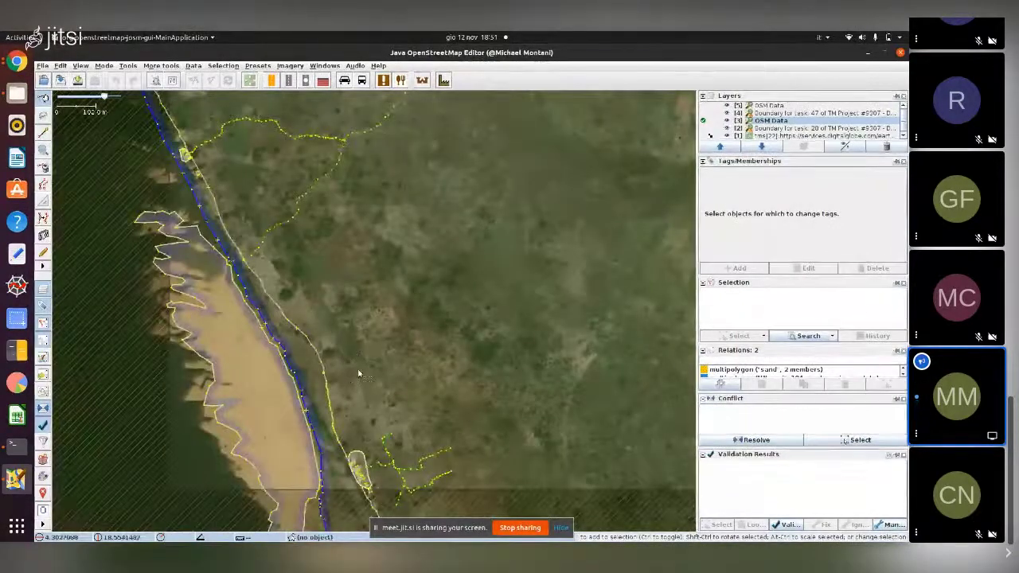
{"action": "left_click_drag", "start_coordinate": [414, 334], "coordinate": [329, 421]}
Step: Examine the disconnected side paths and the settlement further north along the river in the task area
{"action": "scroll", "coordinate": [342, 307], "scroll_direction": "down", "scroll_amount": 4}
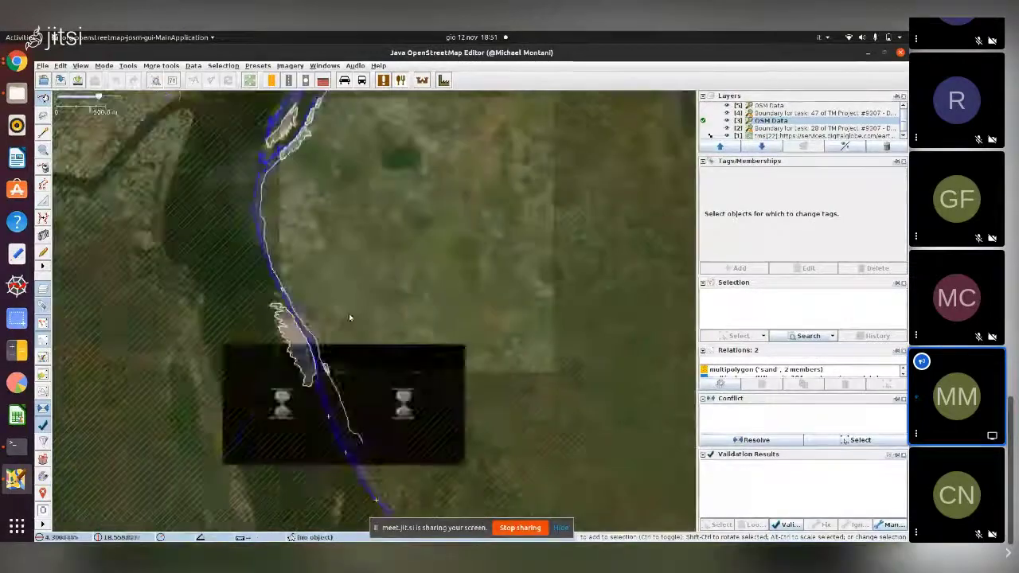
{"action": "scroll", "coordinate": [325, 275], "scroll_direction": "up", "scroll_amount": 2}
{"action": "scroll", "coordinate": [325, 275], "scroll_direction": "up", "scroll_amount": 2}
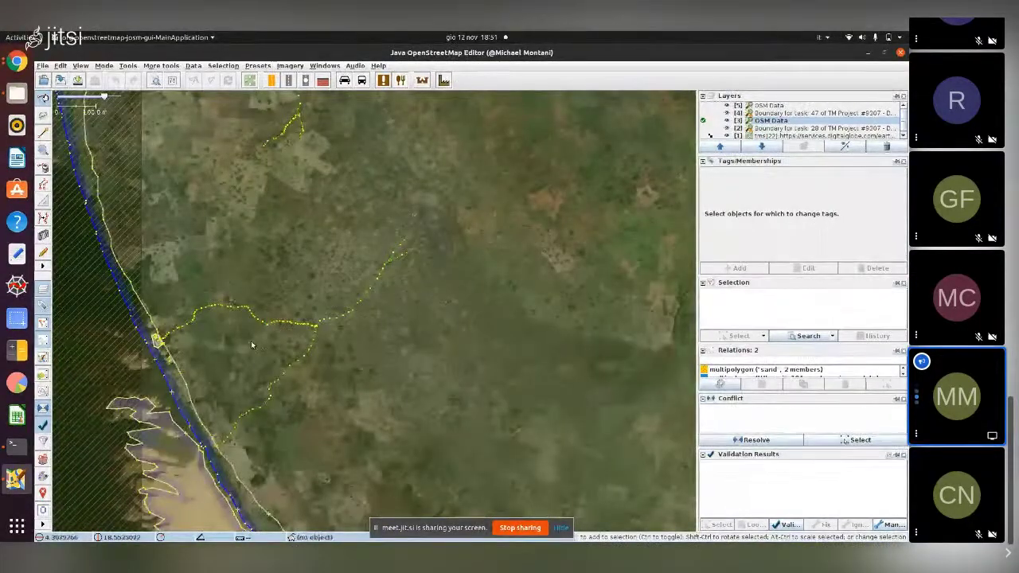
{"action": "scroll", "coordinate": [386, 359], "scroll_direction": "down", "scroll_amount": 2}
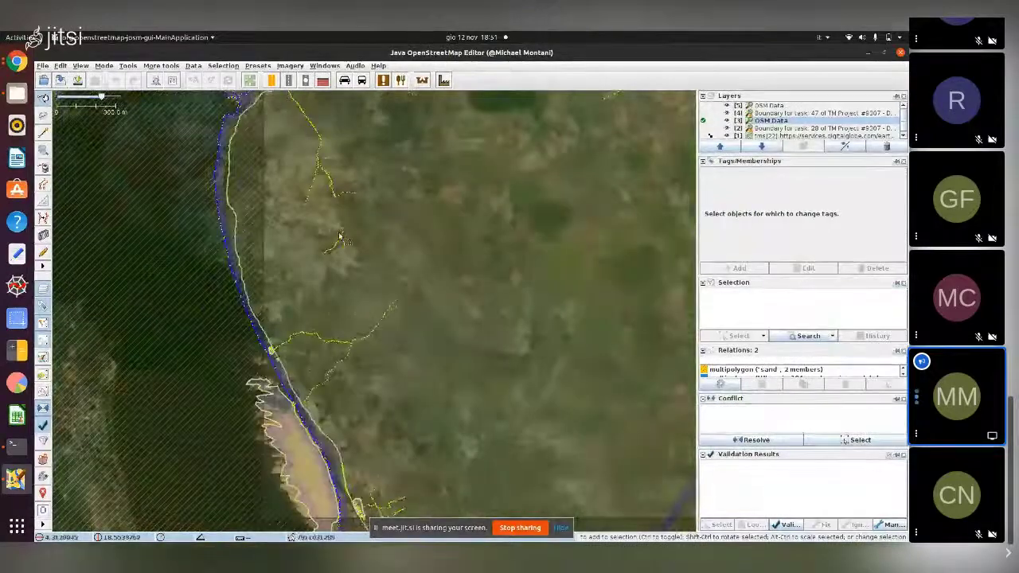
{"action": "scroll", "coordinate": [346, 227], "scroll_direction": "up", "scroll_amount": 2}
{"action": "scroll", "coordinate": [386, 393], "scroll_direction": "up", "scroll_amount": 1}
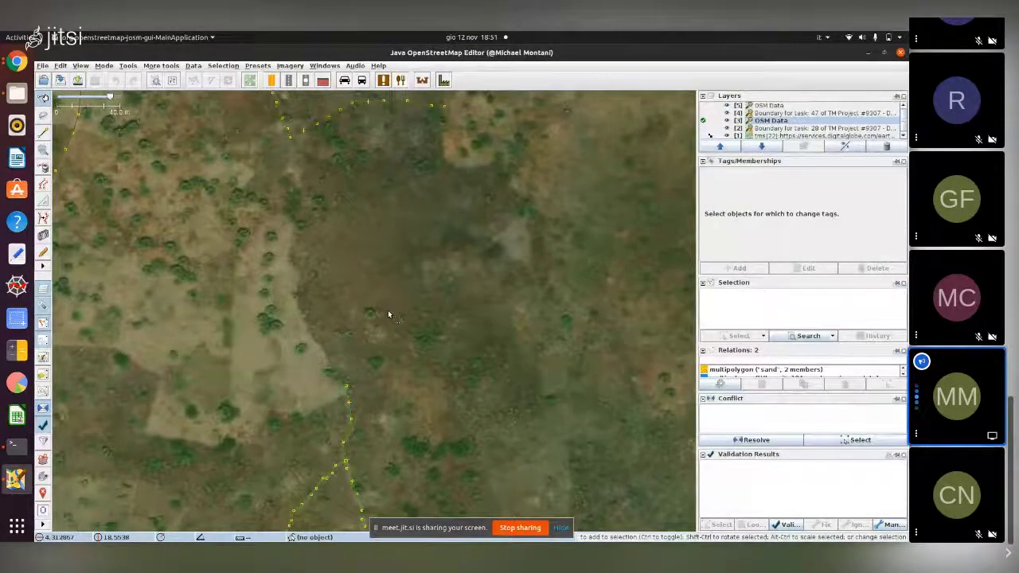
{"action": "scroll", "coordinate": [388, 310], "scroll_direction": "down", "scroll_amount": 1}
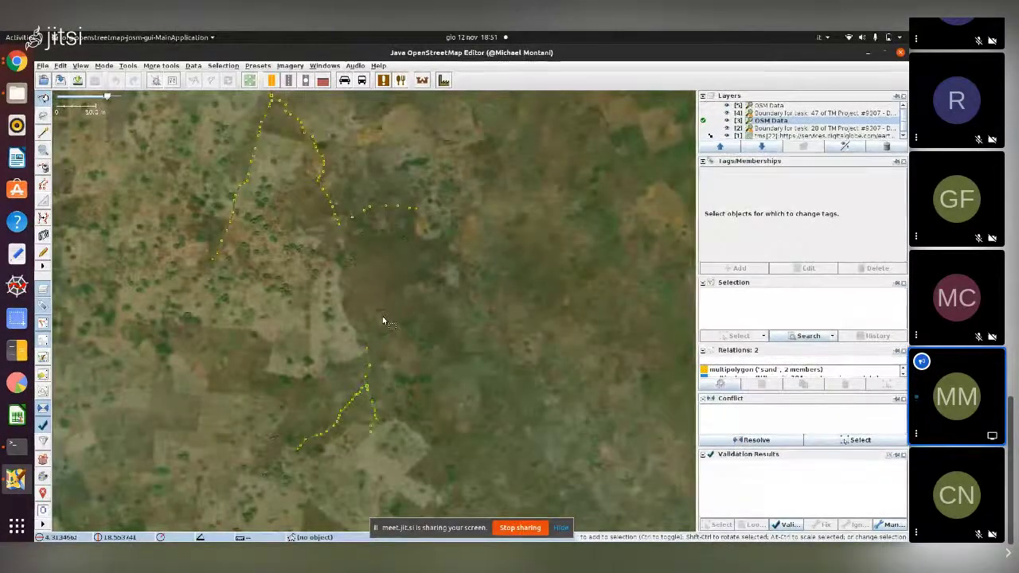
{"action": "scroll", "coordinate": [398, 367], "scroll_direction": "down", "scroll_amount": 2}
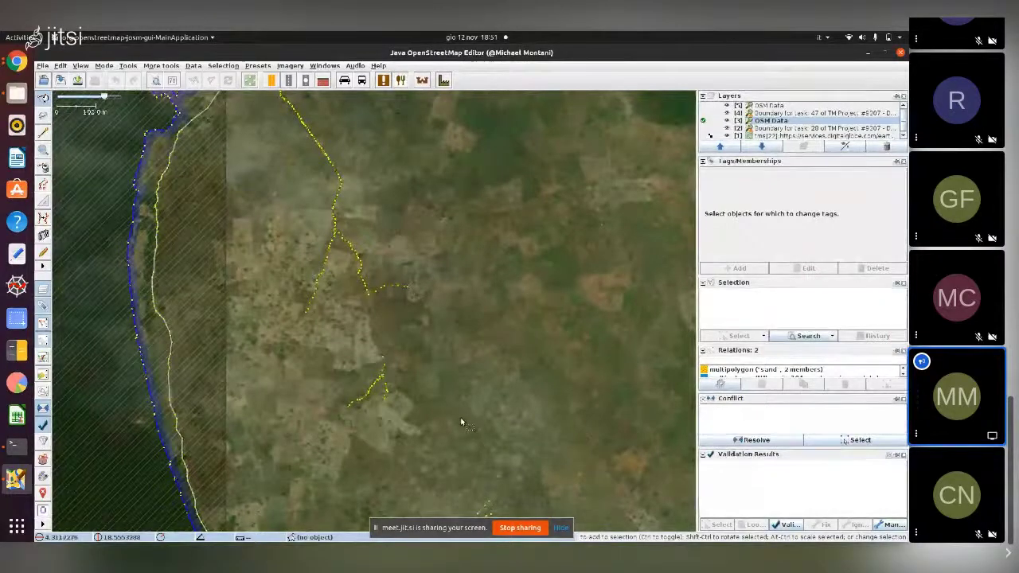
{"action": "left_click_drag", "start_coordinate": [459, 420], "coordinate": [373, 198]}
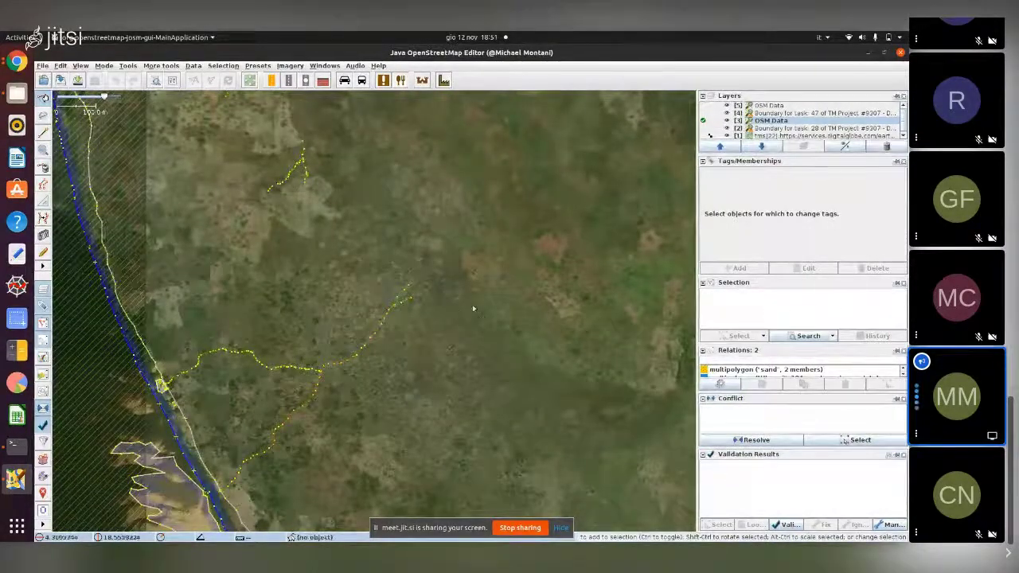
{"action": "scroll", "coordinate": [416, 317], "scroll_direction": "down", "scroll_amount": 3}
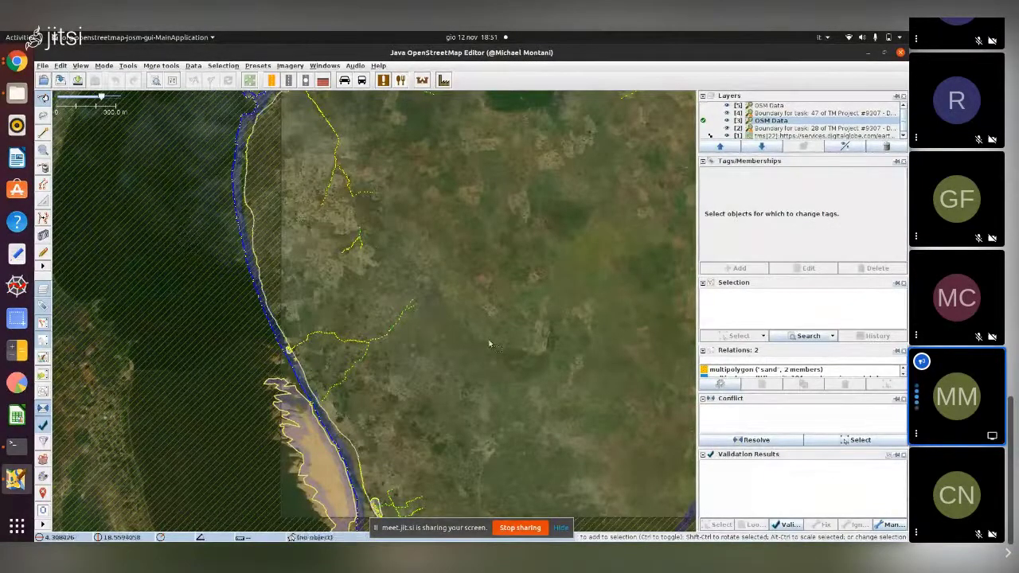
{"action": "left_click_drag", "start_coordinate": [494, 257], "coordinate": [462, 437]}
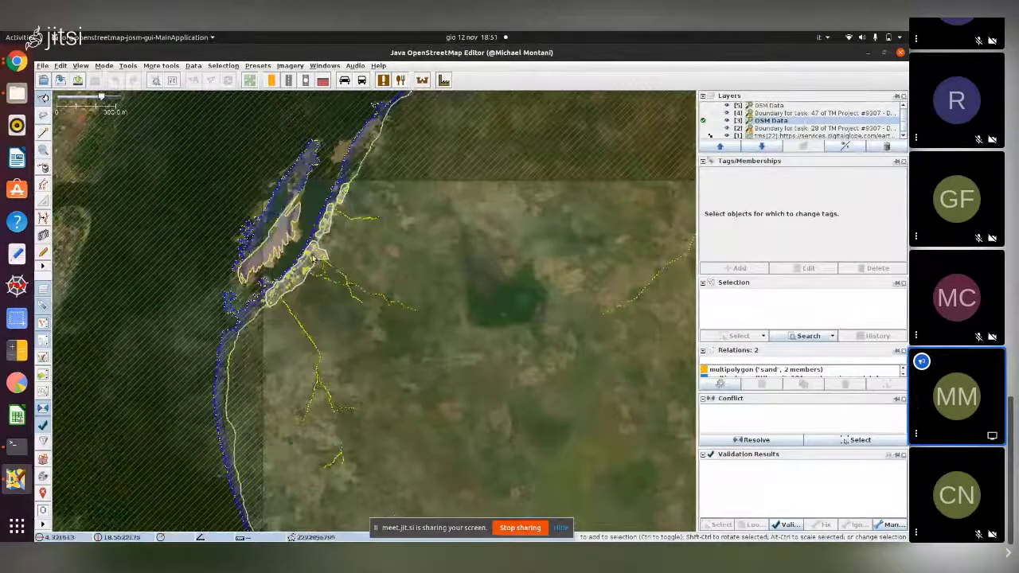
Step: Reshape the path through the northern riverside settlement to follow the visible dirt track, and merge its west end with the adjoining way's node
{"action": "scroll", "coordinate": [316, 260], "scroll_direction": "up", "scroll_amount": 4}
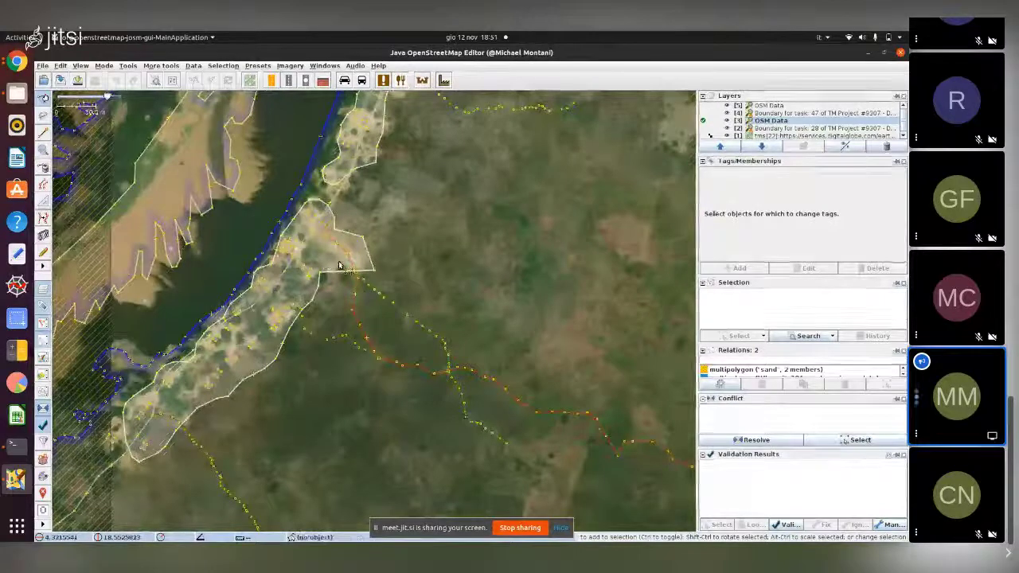
{"action": "scroll", "coordinate": [338, 265], "scroll_direction": "up", "scroll_amount": 2}
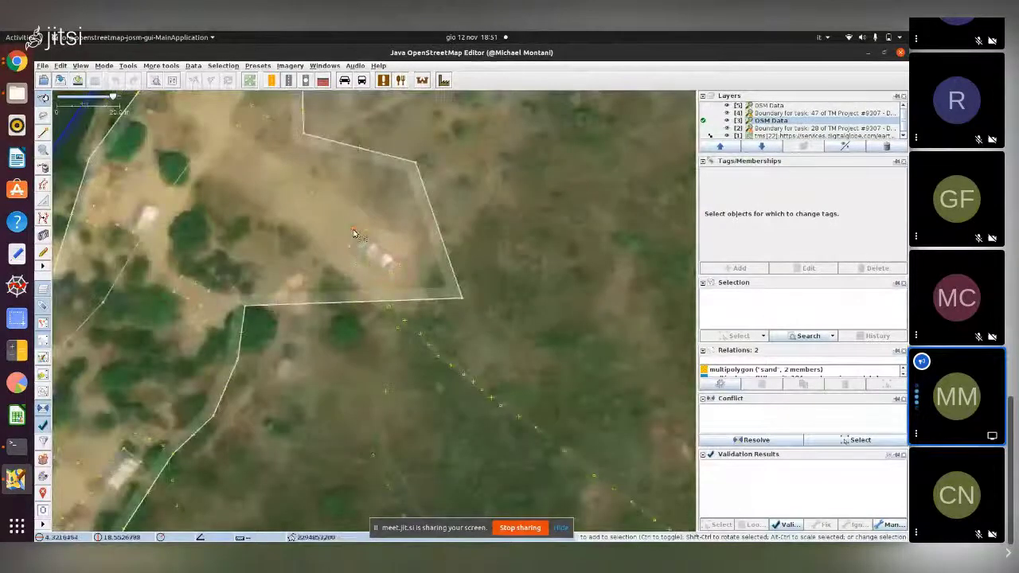
{"action": "left_click_drag", "start_coordinate": [354, 233], "coordinate": [324, 239]}
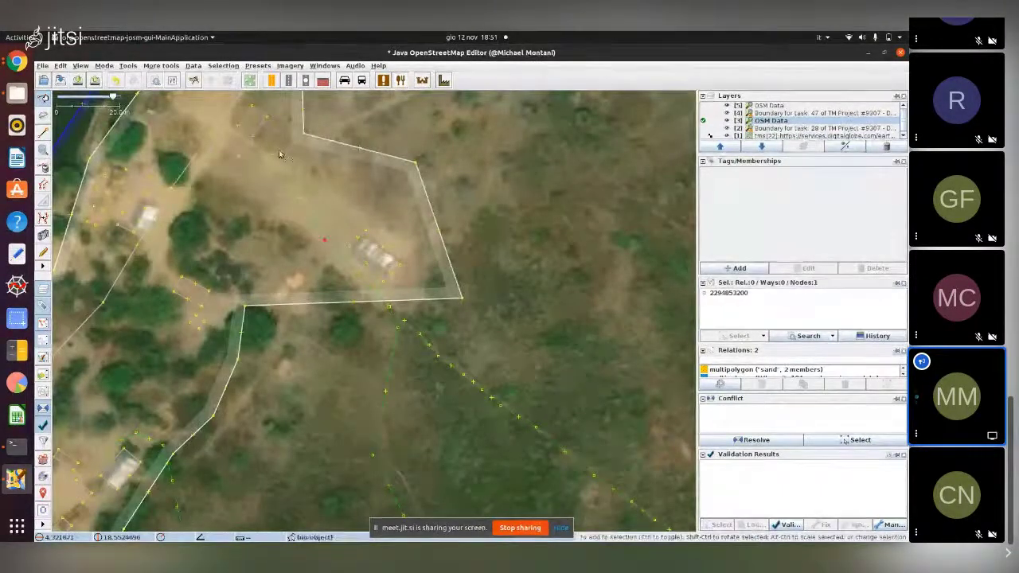
{"action": "left_click_drag", "start_coordinate": [266, 175], "coordinate": [185, 192]}
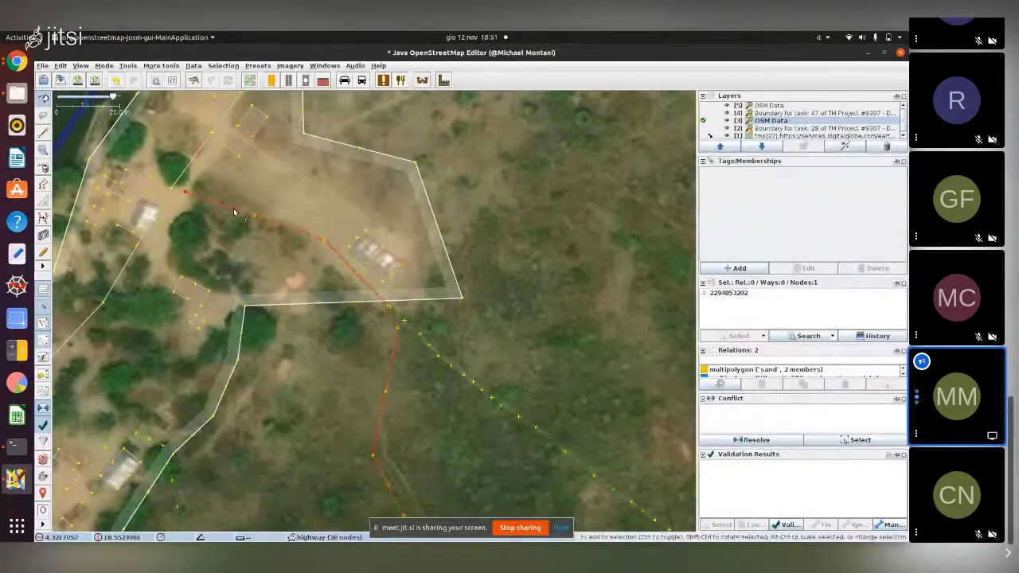
{"action": "left_click_drag", "start_coordinate": [254, 217], "coordinate": [248, 179]}
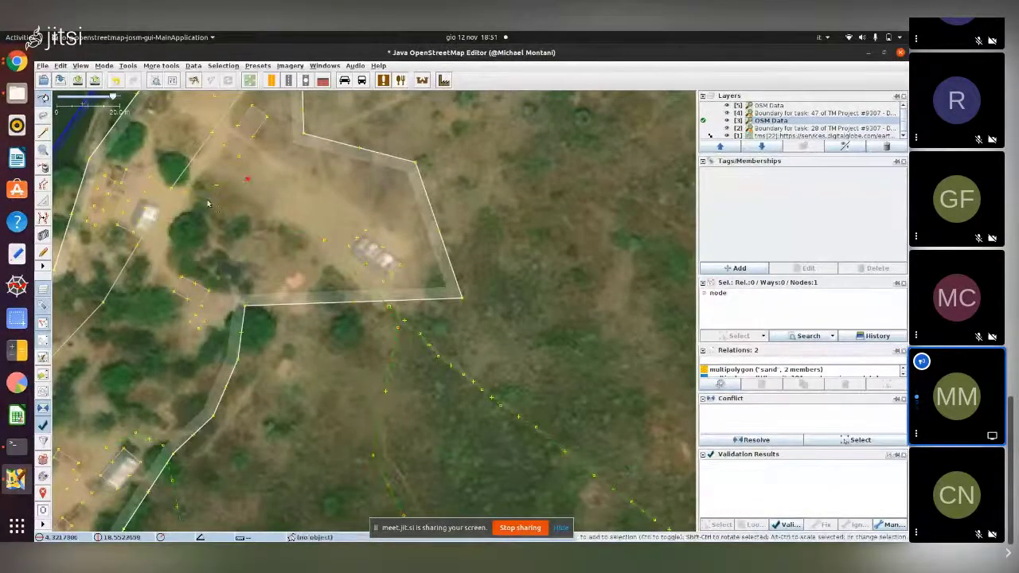
{"action": "left_click", "coordinate": [184, 192]}
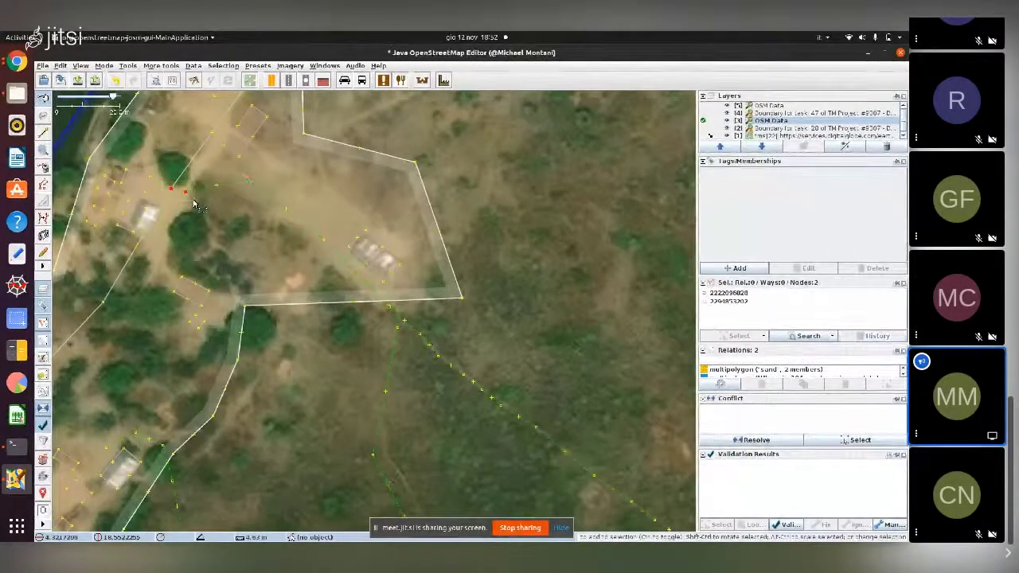
{"action": "left_click_drag", "start_coordinate": [186, 192], "coordinate": [179, 194]}
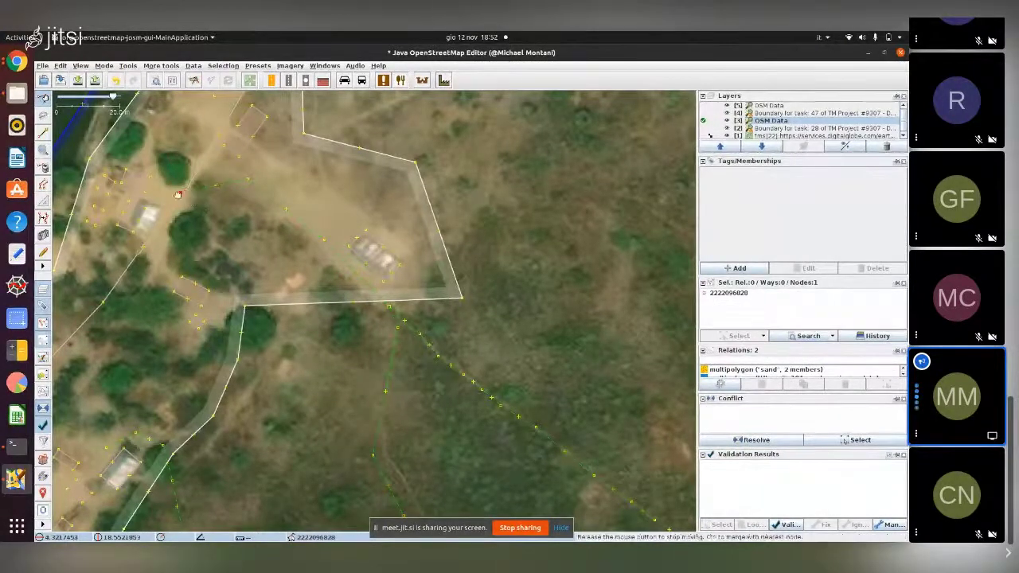
{"action": "left_click", "coordinate": [148, 219]}
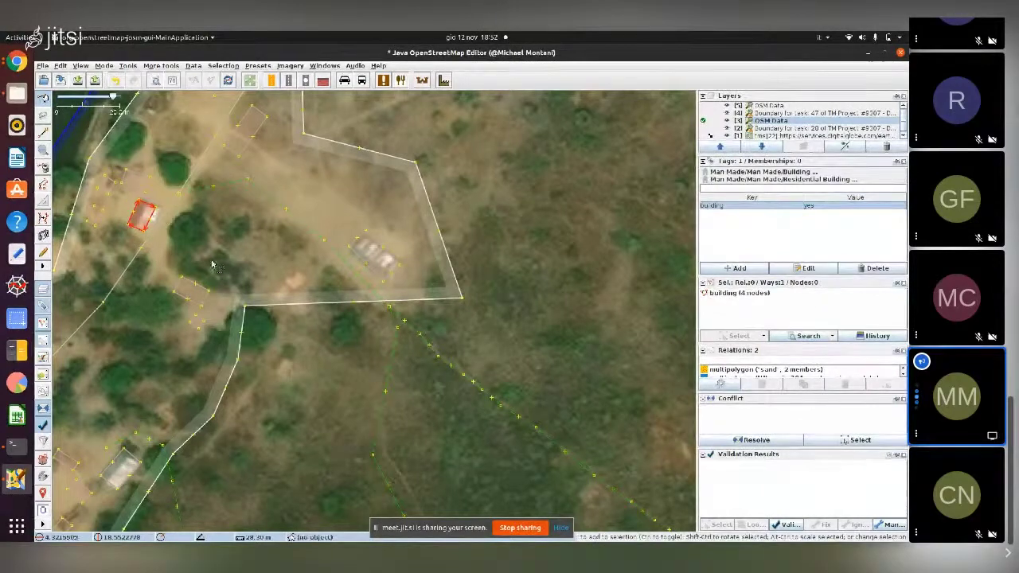
{"action": "left_click", "coordinate": [266, 257]}
{"action": "scroll", "coordinate": [274, 250], "scroll_direction": "down", "scroll_amount": 3}
{"action": "left_click", "coordinate": [263, 227]}
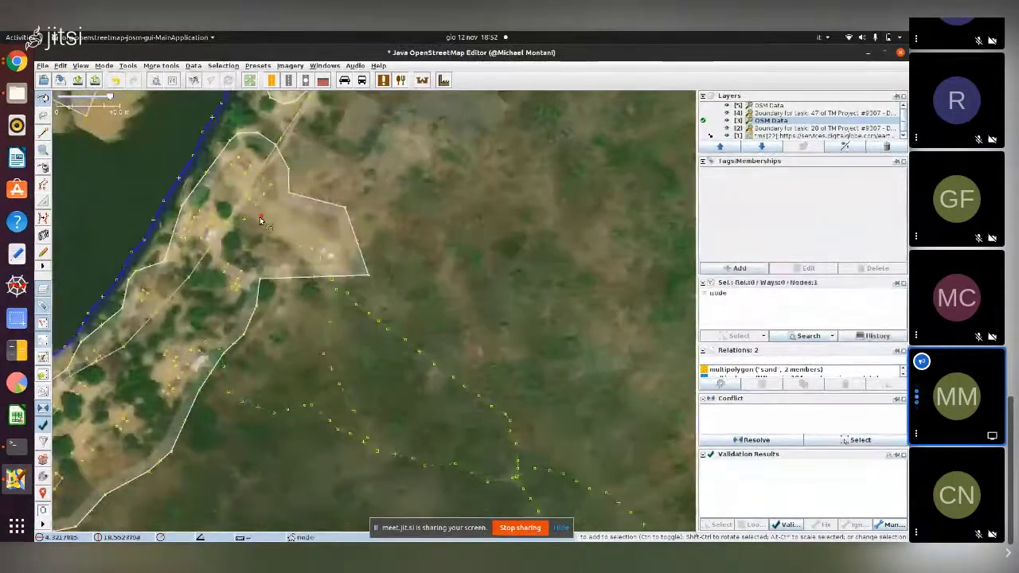
{"action": "left_click", "coordinate": [470, 296]}
{"action": "scroll", "coordinate": [470, 296], "scroll_direction": "down", "scroll_amount": 2}
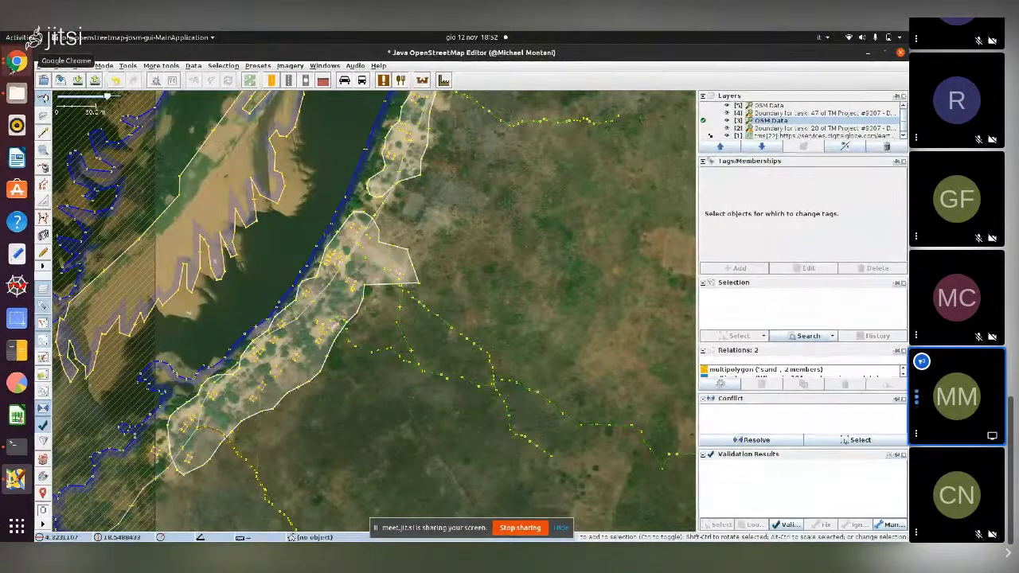
Step: Switch to the HOT Tasking Manager in Chrome and mark task #47 as not completely mapped
{"action": "left_click", "coordinate": [17, 62]}
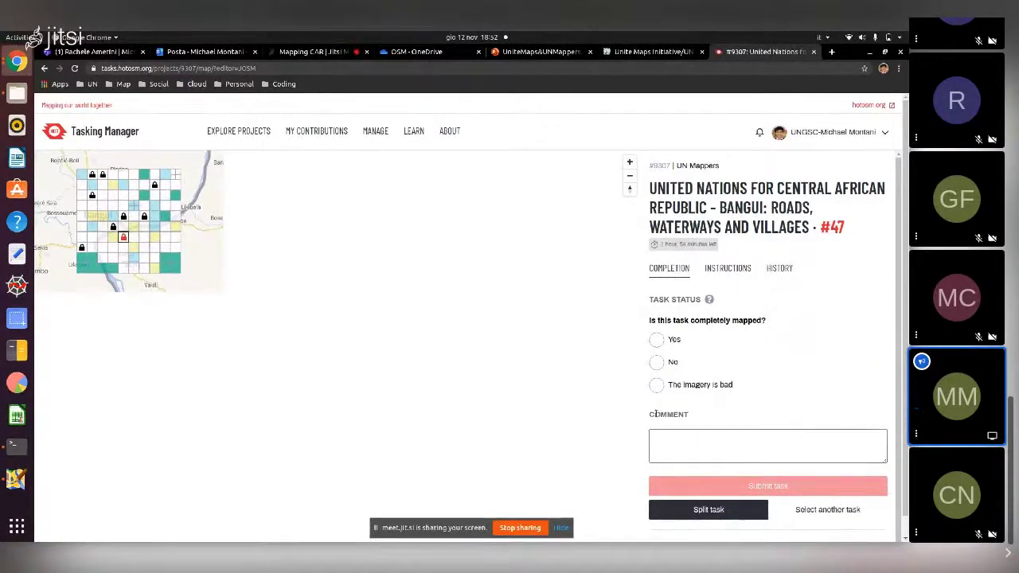
{"action": "left_click", "coordinate": [656, 362]}
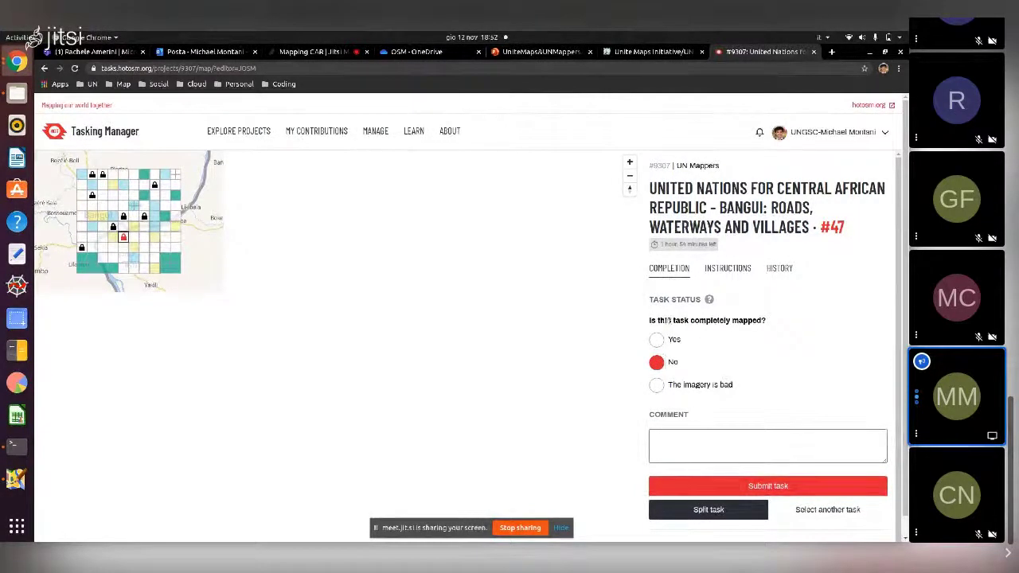
{"action": "left_click_drag", "start_coordinate": [667, 320], "coordinate": [744, 322]}
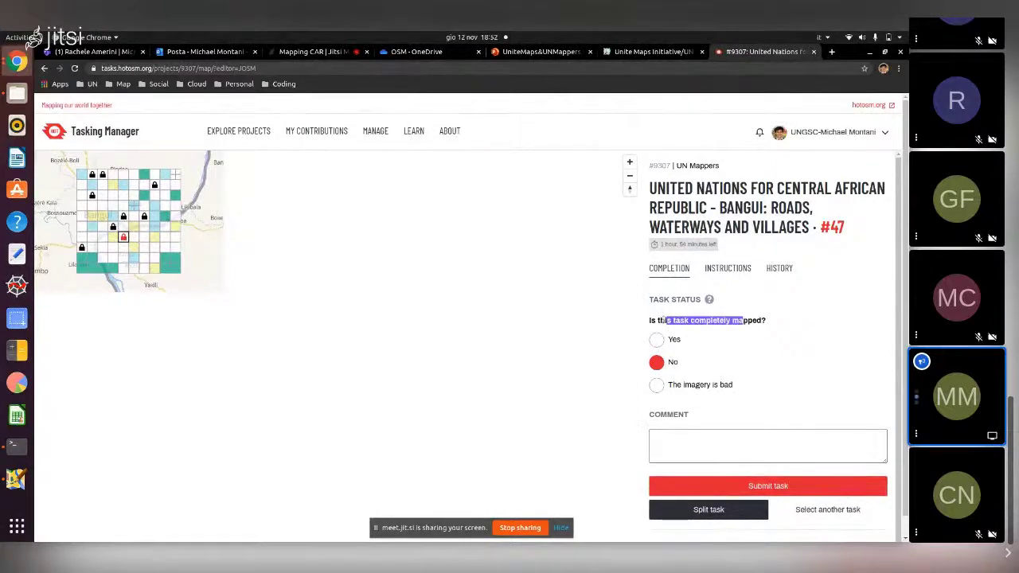
{"action": "left_click", "coordinate": [715, 328]}
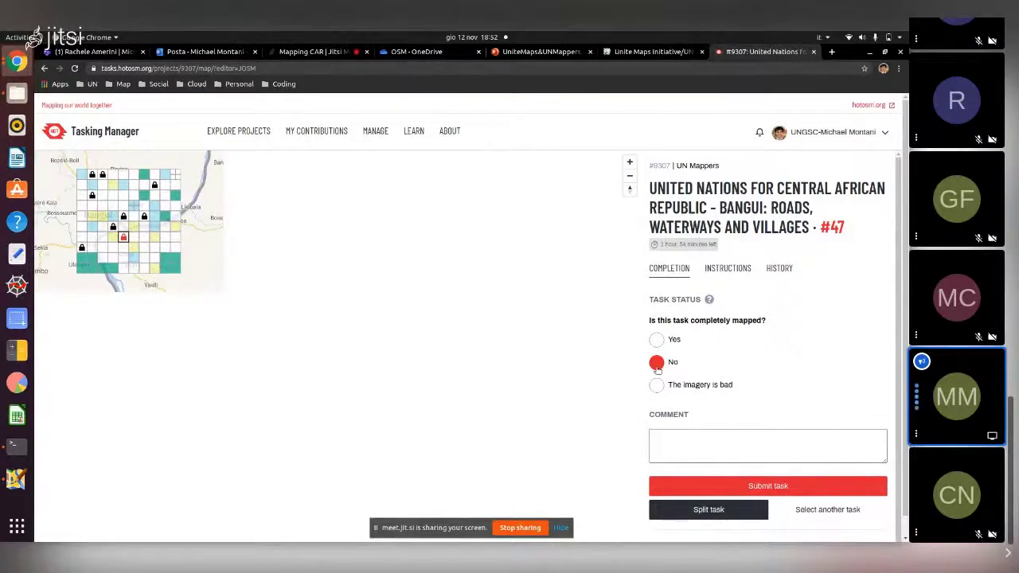
Step: Add the comment "I removed a building and modified the geometry of a road" to task #47 and submit the task
{"action": "left_click", "coordinate": [687, 444]}
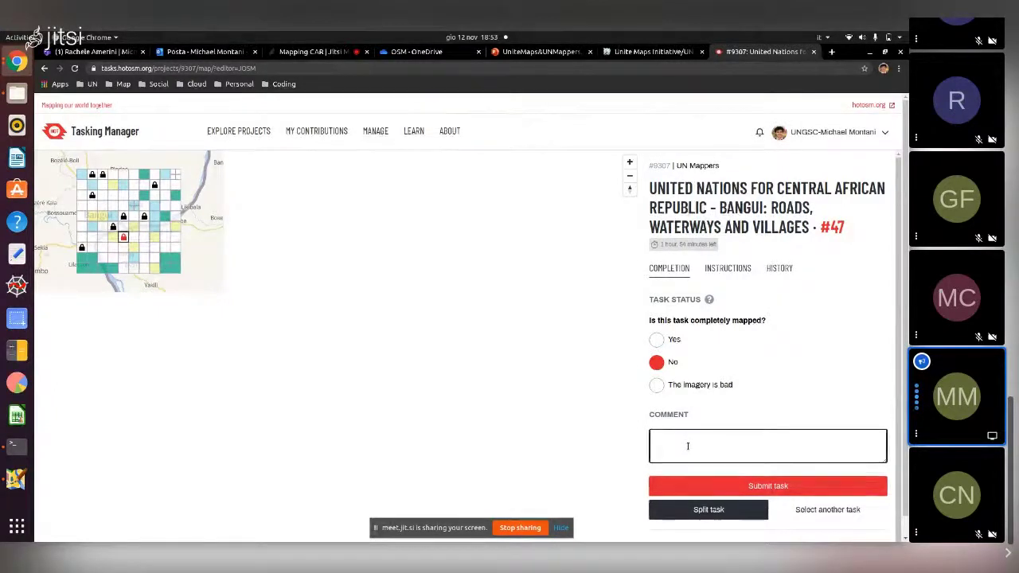
{"action": "type", "text": "I"}
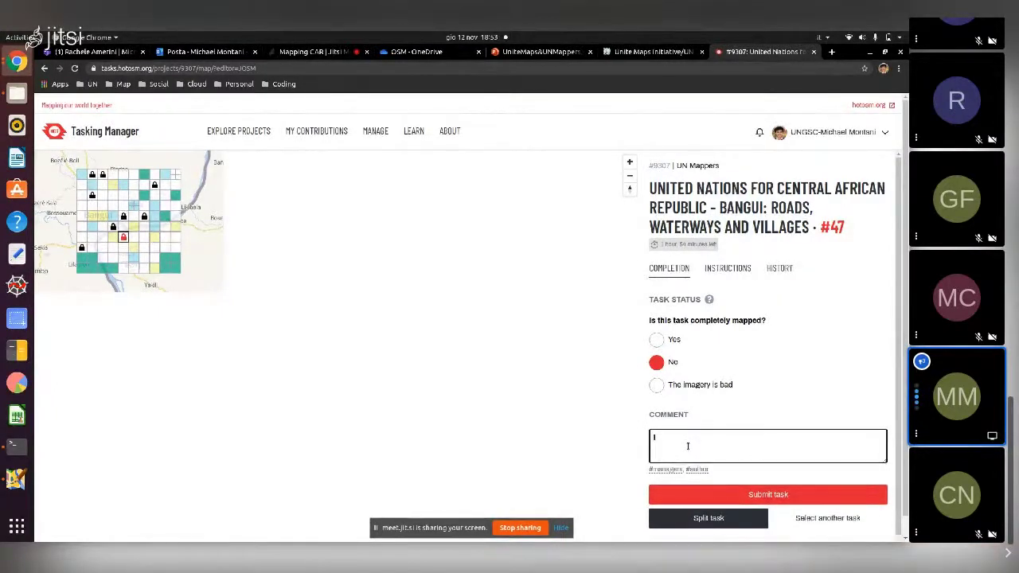
{"action": "type", "text": " removed a building and"}
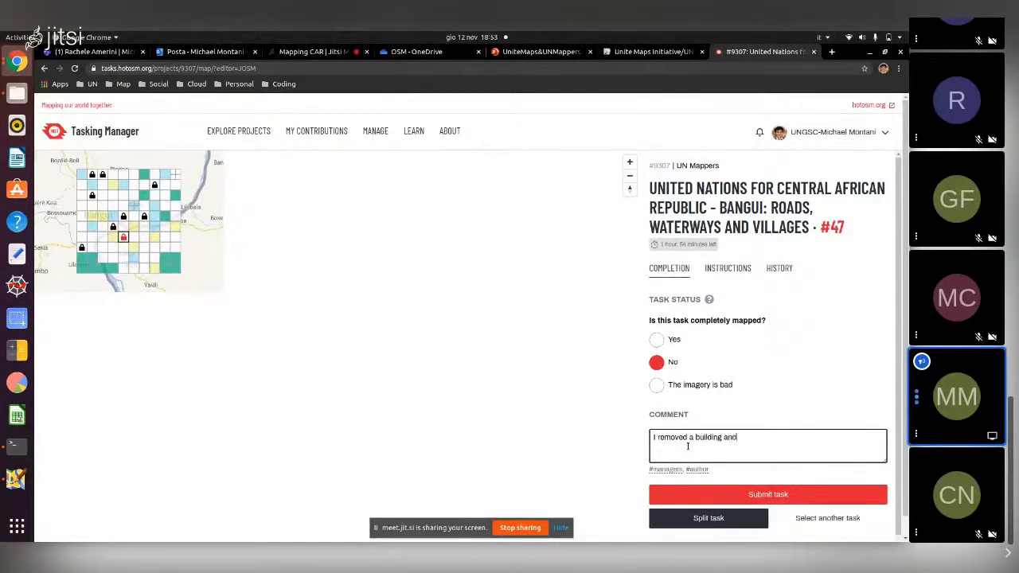
{"action": "type", "text": " modified the geomet"}
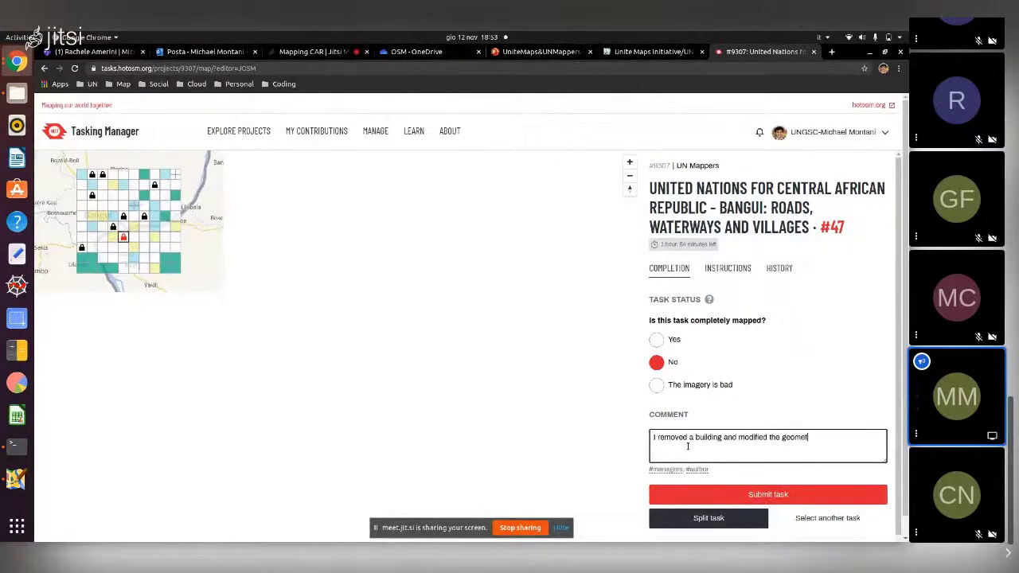
{"action": "type", "text": "ry of a road"}
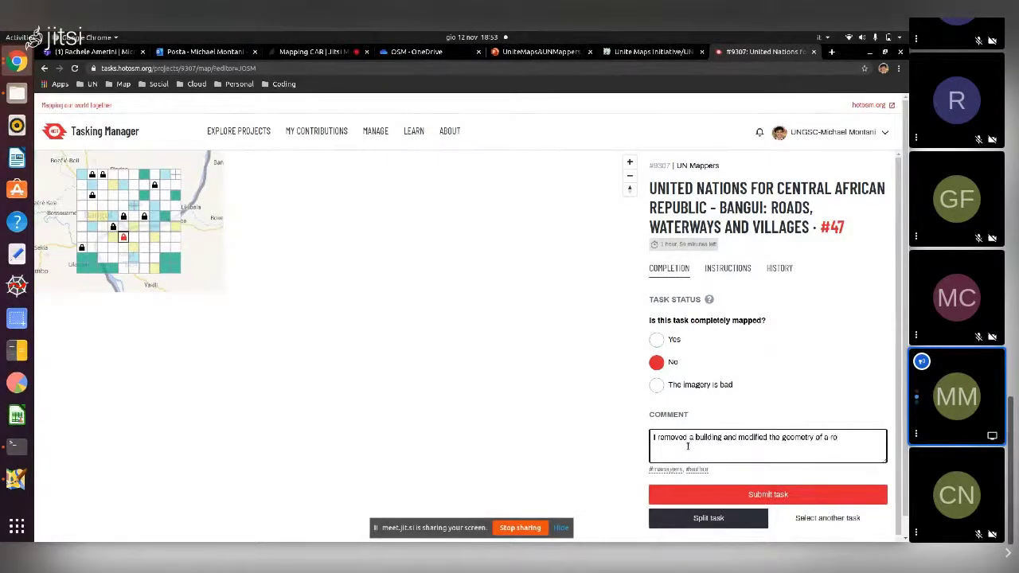
{"action": "left_click", "coordinate": [704, 495]}
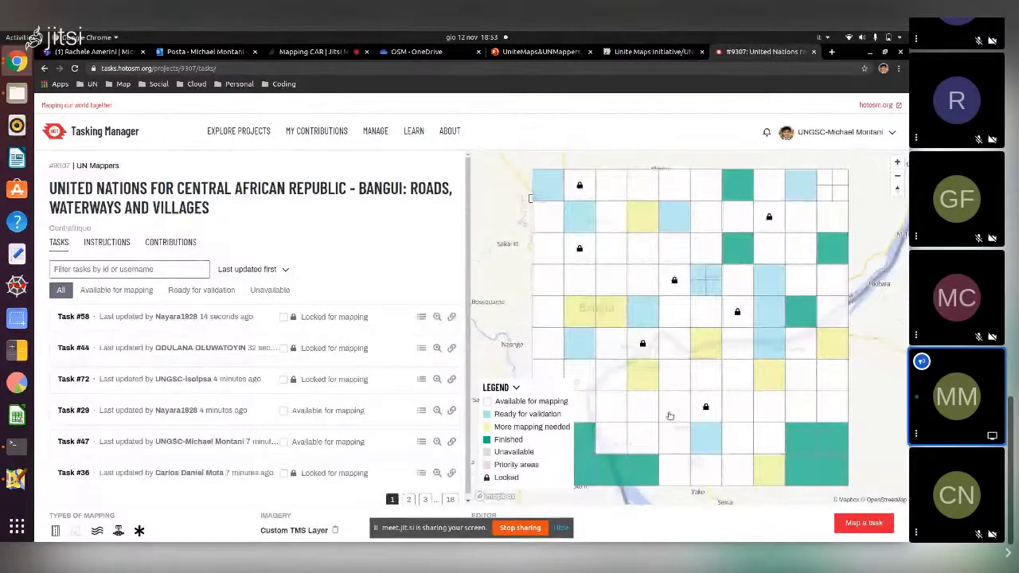
Step: Inspect task #47 and several locked tasks in the Bangui project grid
{"action": "left_click", "coordinate": [671, 382]}
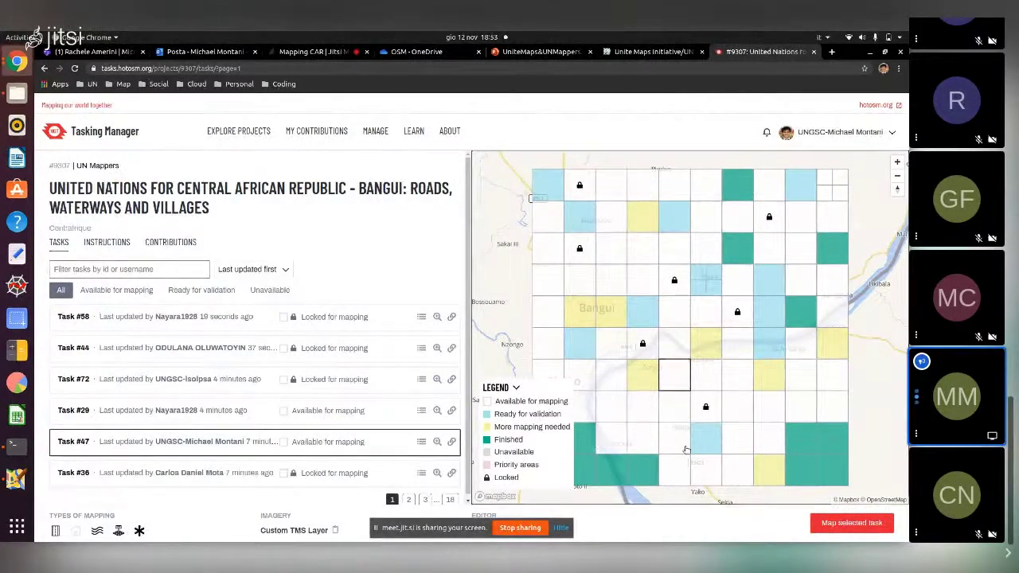
{"action": "left_click", "coordinate": [642, 350]}
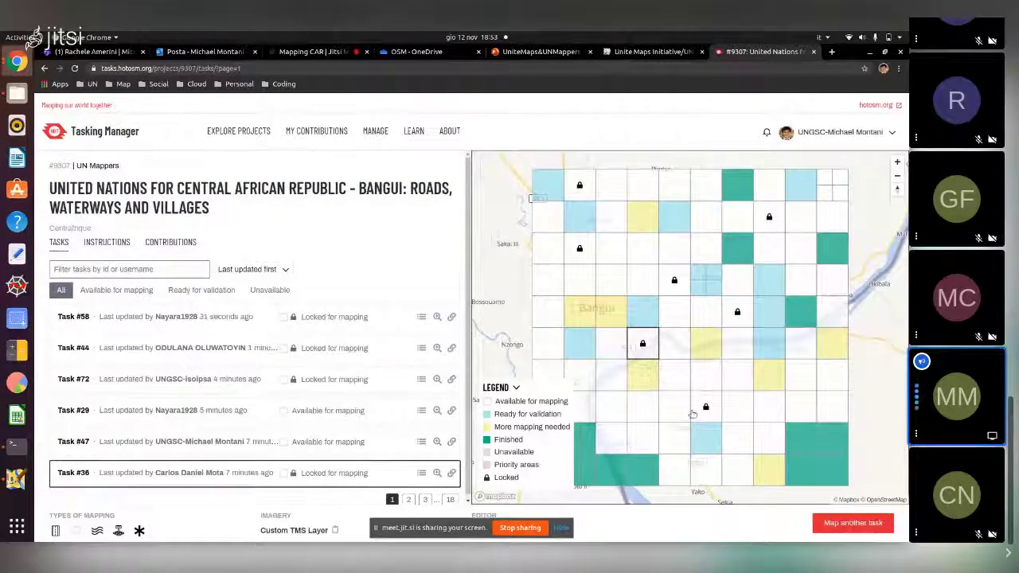
{"action": "left_click", "coordinate": [700, 408]}
{"action": "left_click", "coordinate": [737, 315]}
{"action": "left_click", "coordinate": [676, 284]}
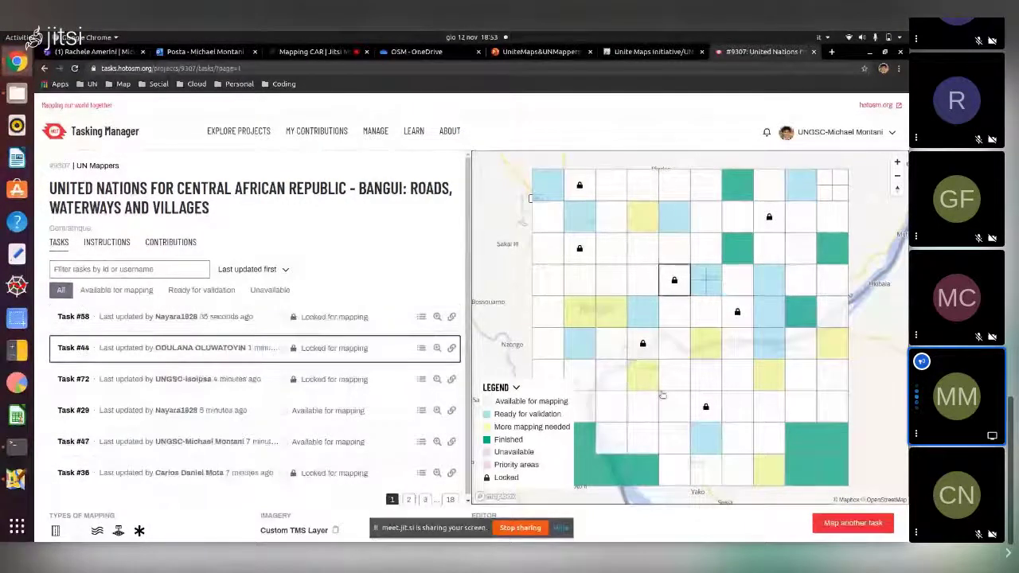
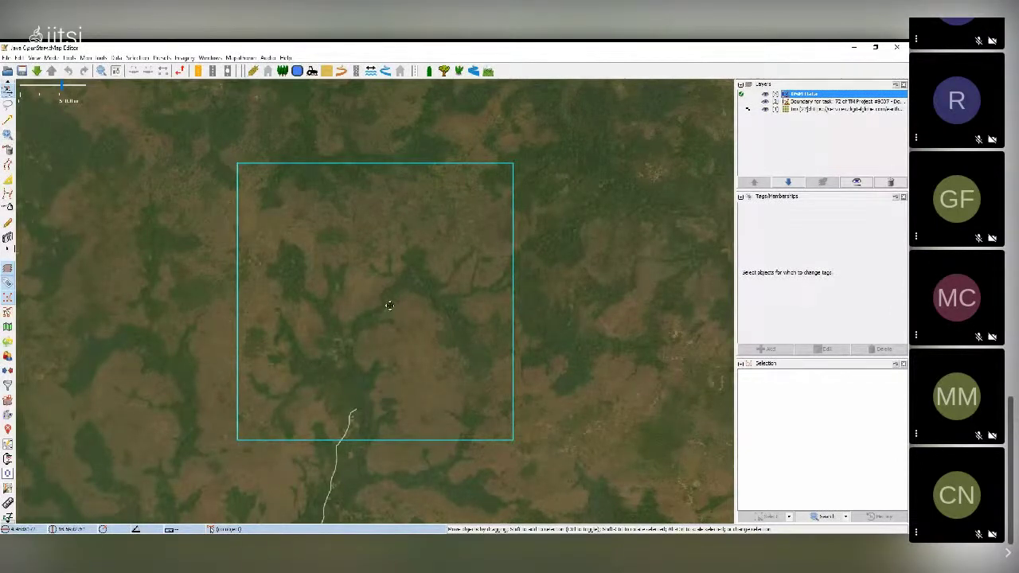
Step: Examine the task 72 square over the satellite imagery in JOSM and toggle the visibility of its boundary layer
{"action": "left_click_drag", "start_coordinate": [390, 311], "coordinate": [413, 327]}
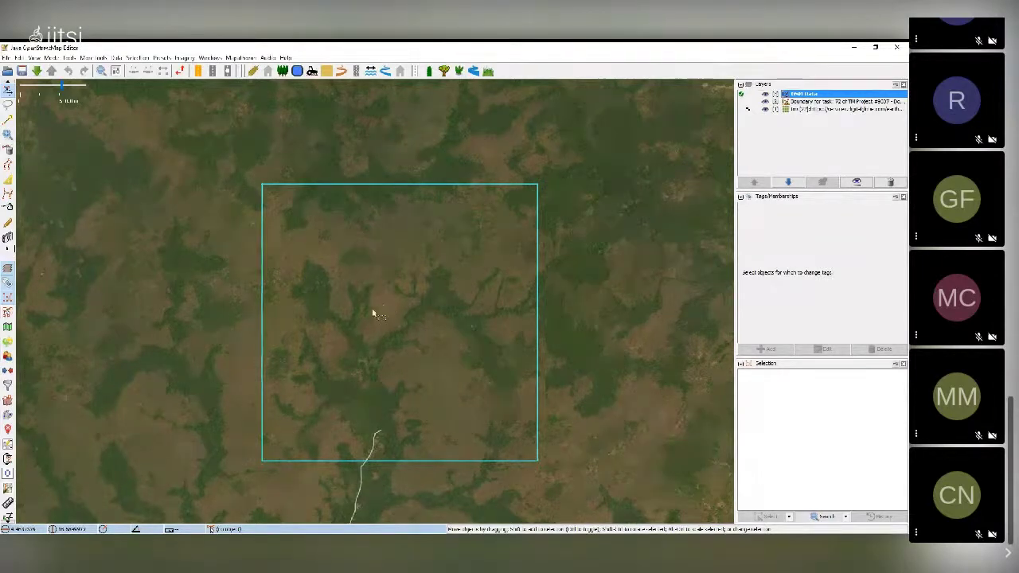
{"action": "scroll", "coordinate": [372, 289], "scroll_direction": "up", "scroll_amount": 2}
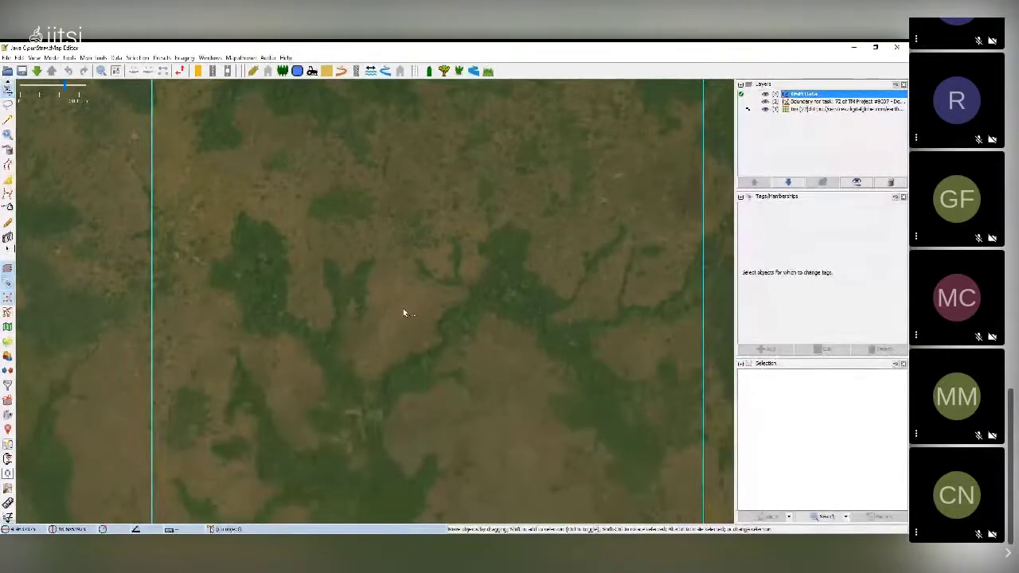
{"action": "scroll", "coordinate": [403, 313], "scroll_direction": "down", "scroll_amount": 2}
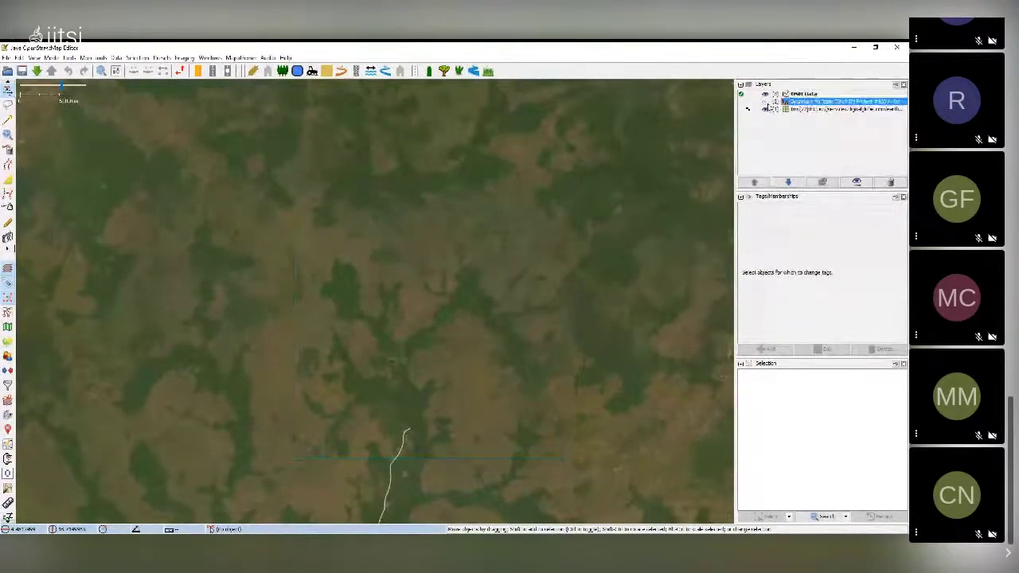
{"action": "left_click", "coordinate": [767, 103]}
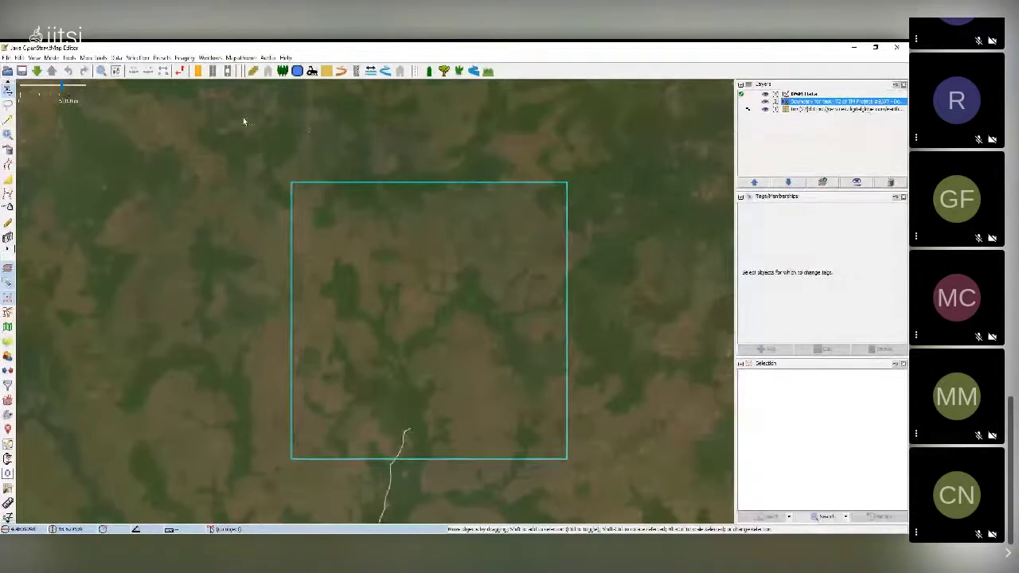
Step: Add the Maxar Premium Imagery (Beta) layer and inspect the north end of the existing path against it
{"action": "left_click", "coordinate": [184, 58]}
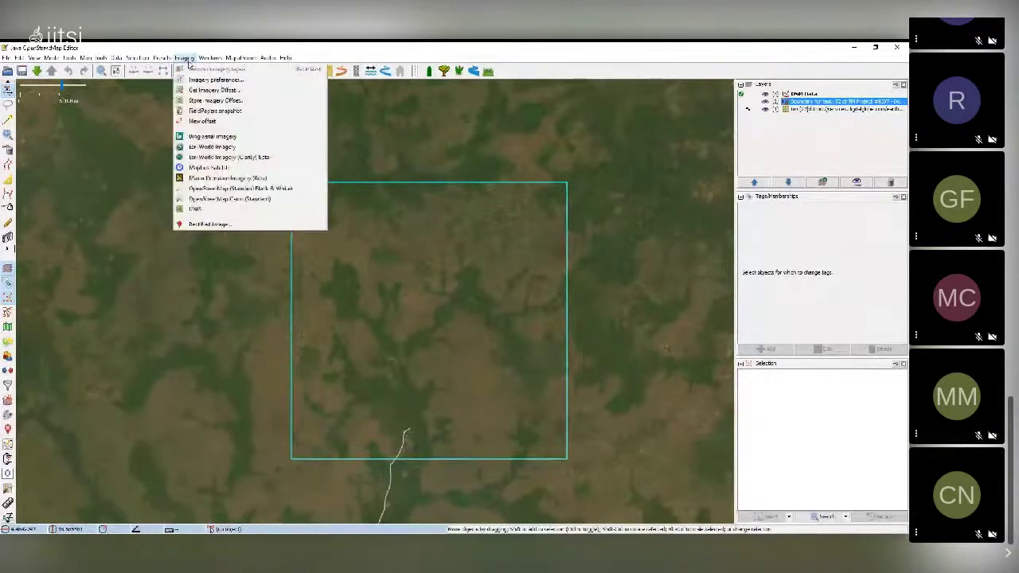
{"action": "left_click", "coordinate": [206, 180]}
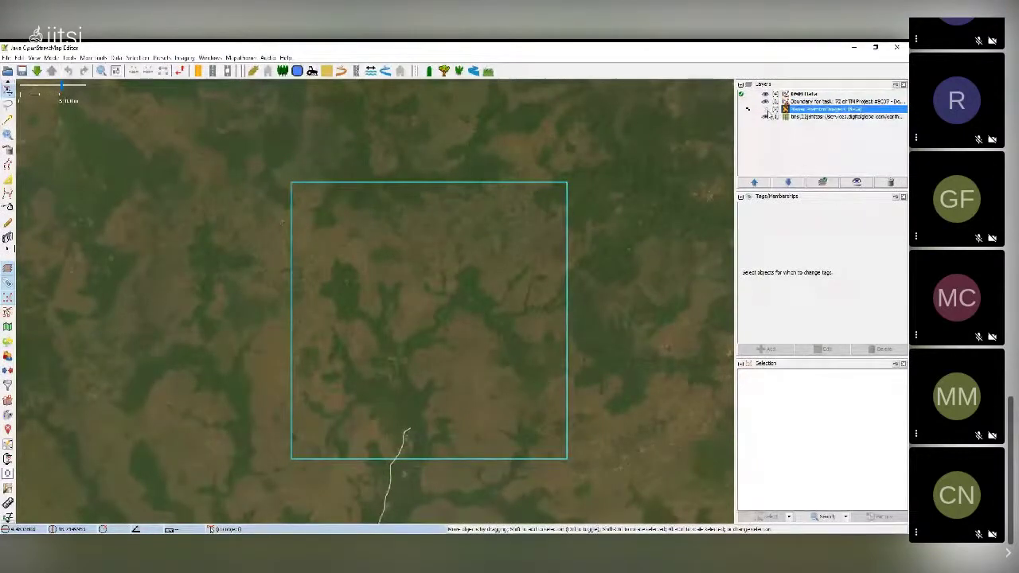
{"action": "scroll", "coordinate": [468, 380], "scroll_direction": "up", "scroll_amount": 3}
{"action": "scroll", "coordinate": [447, 353], "scroll_direction": "down", "scroll_amount": 3}
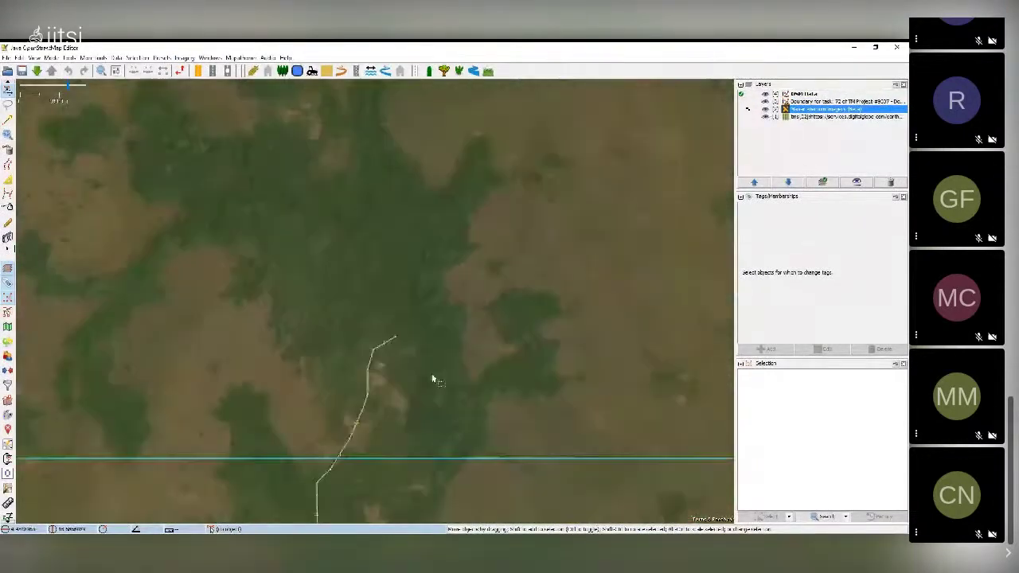
{"action": "left_click_drag", "start_coordinate": [432, 377], "coordinate": [441, 316]}
{"action": "scroll", "coordinate": [428, 311], "scroll_direction": "up", "scroll_amount": 3}
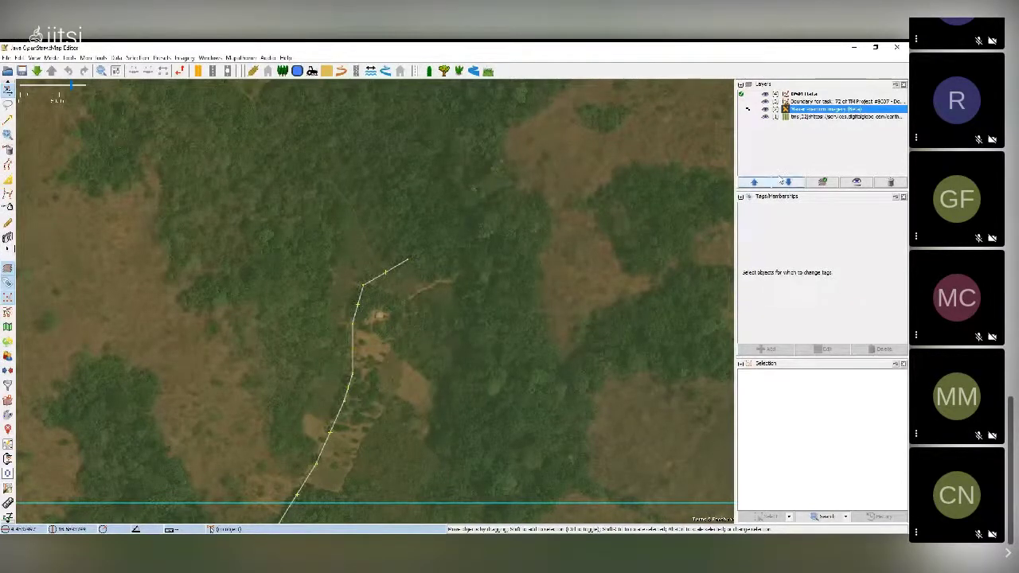
Step: Try a new offset on the Maxar imagery layer by shifting it east of the existing path, and cancel the adjustment
{"action": "right_click", "coordinate": [811, 116]}
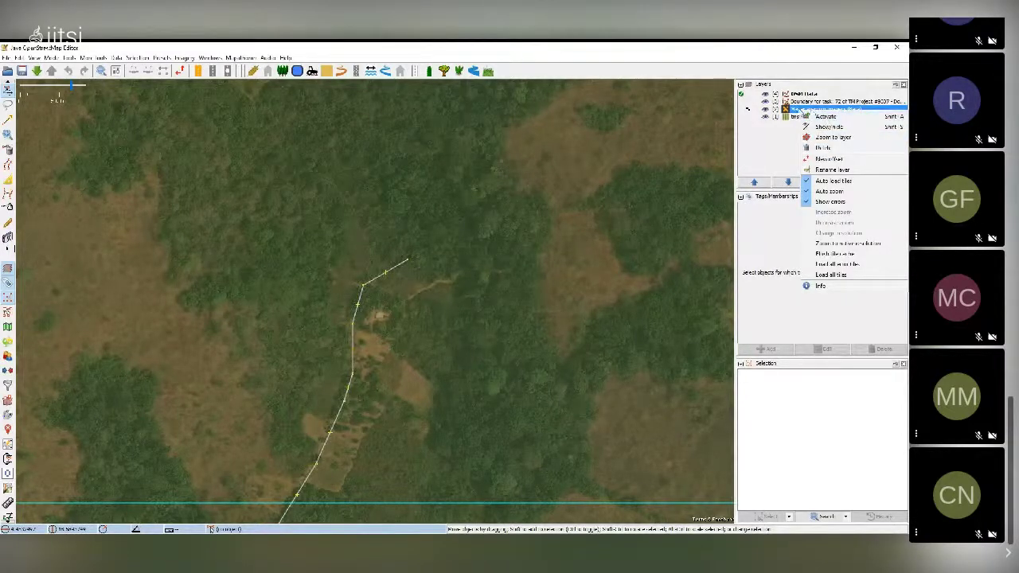
{"action": "left_click", "coordinate": [796, 110]}
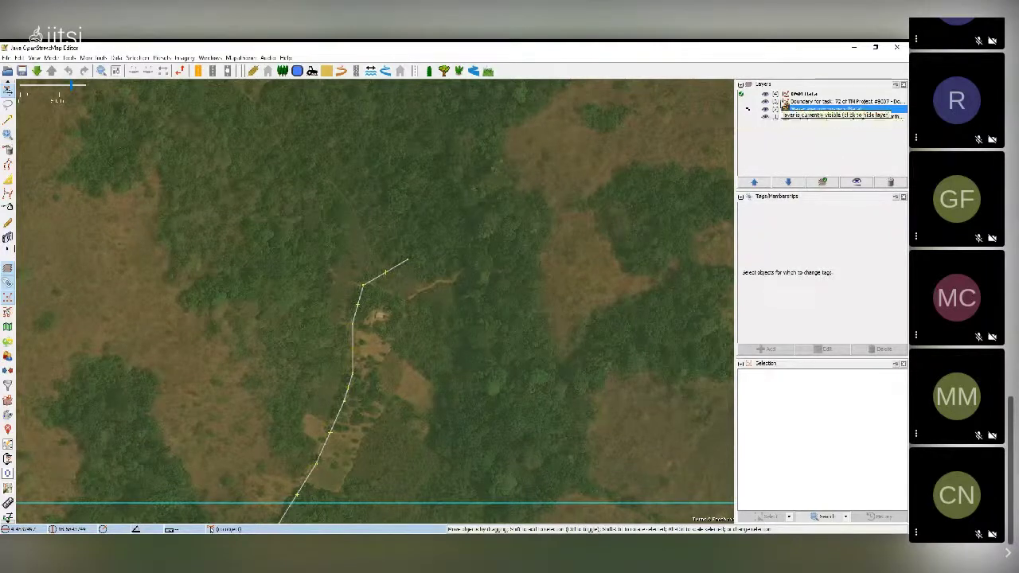
{"action": "right_click", "coordinate": [803, 111]}
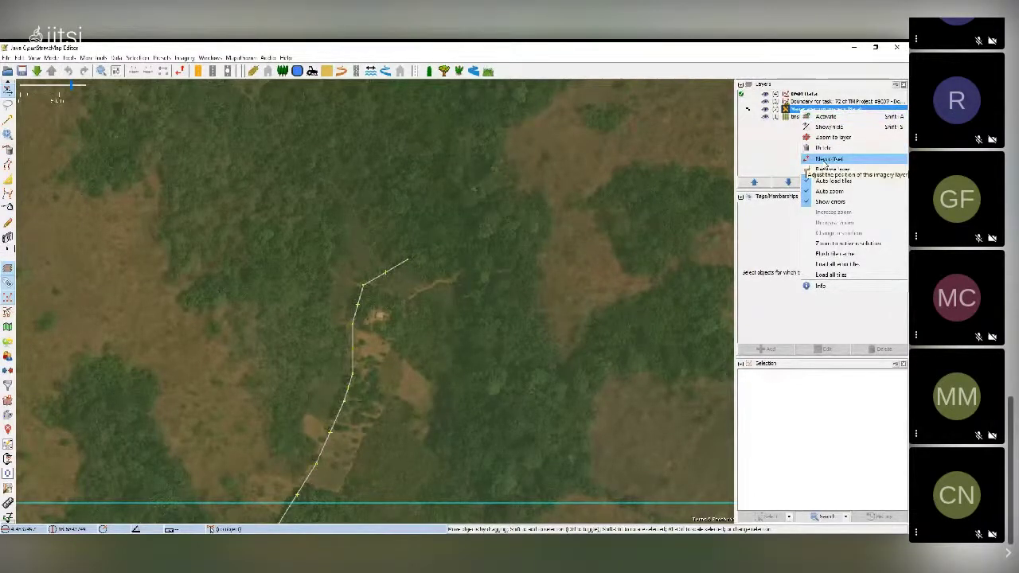
{"action": "left_click", "coordinate": [828, 160]}
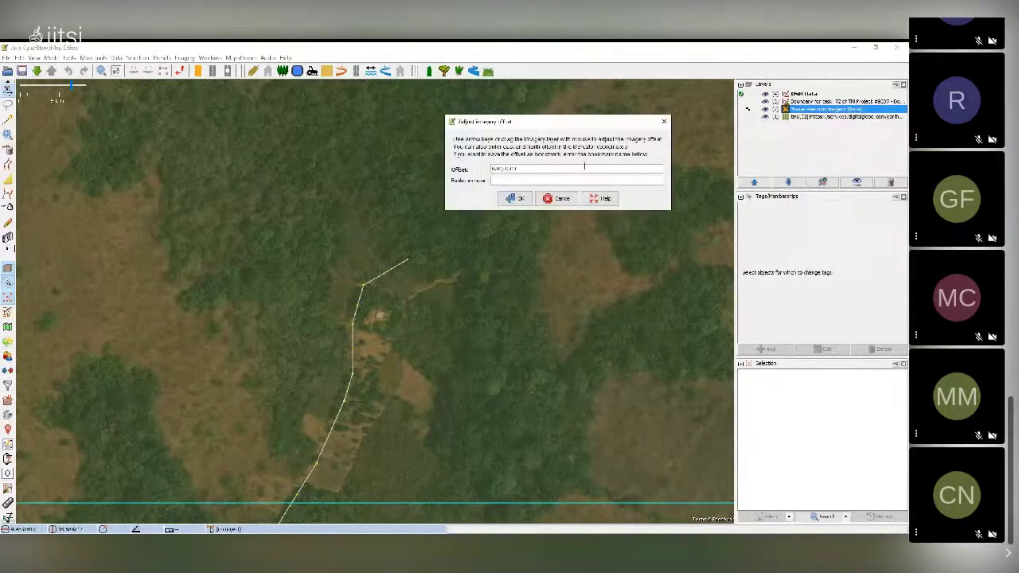
{"action": "left_click_drag", "start_coordinate": [582, 127], "coordinate": [601, 127]}
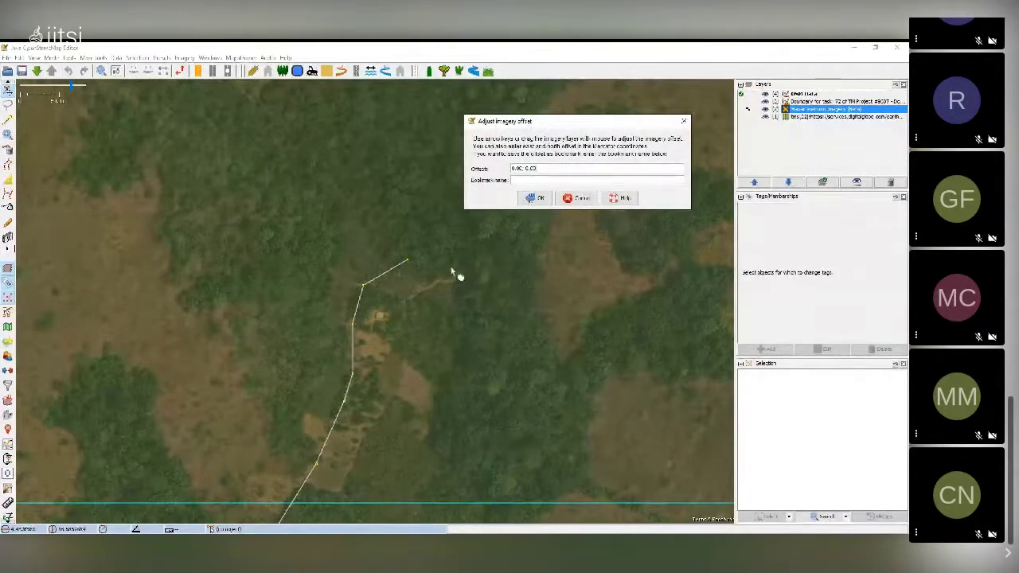
{"action": "left_click_drag", "start_coordinate": [452, 273], "coordinate": [509, 270]}
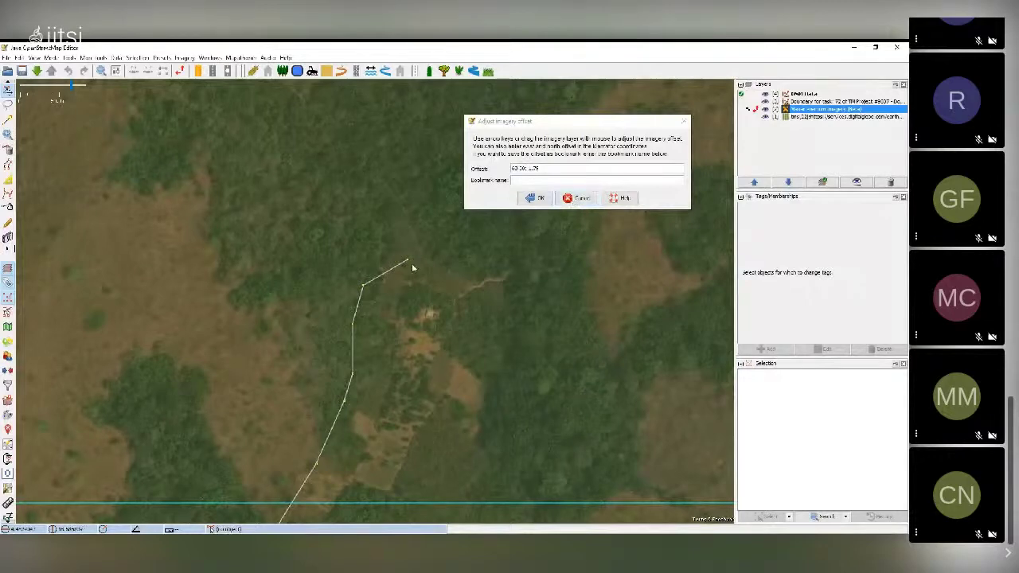
{"action": "left_click", "coordinate": [579, 198]}
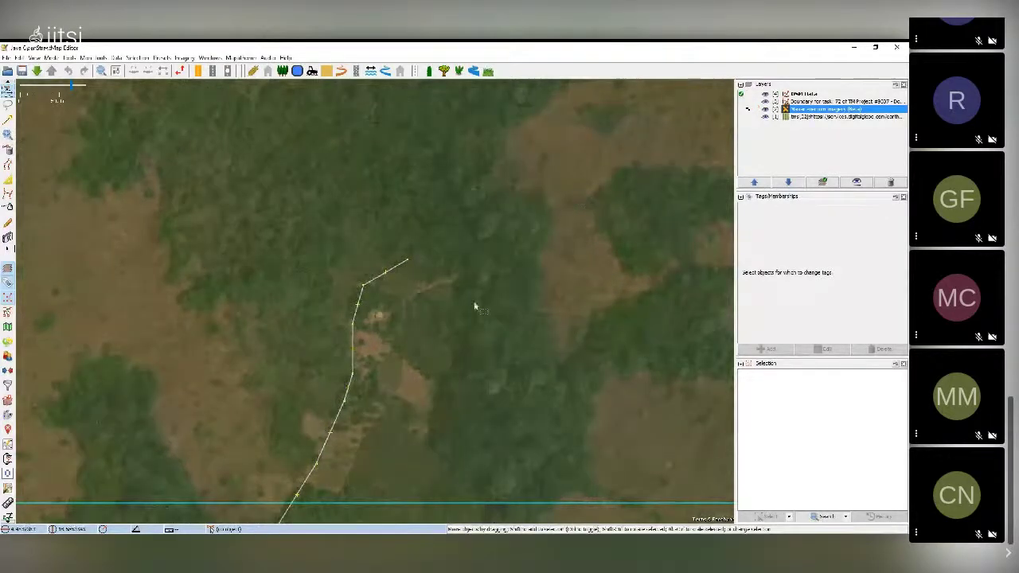
{"action": "scroll", "coordinate": [465, 312], "scroll_direction": "down", "scroll_amount": 2}
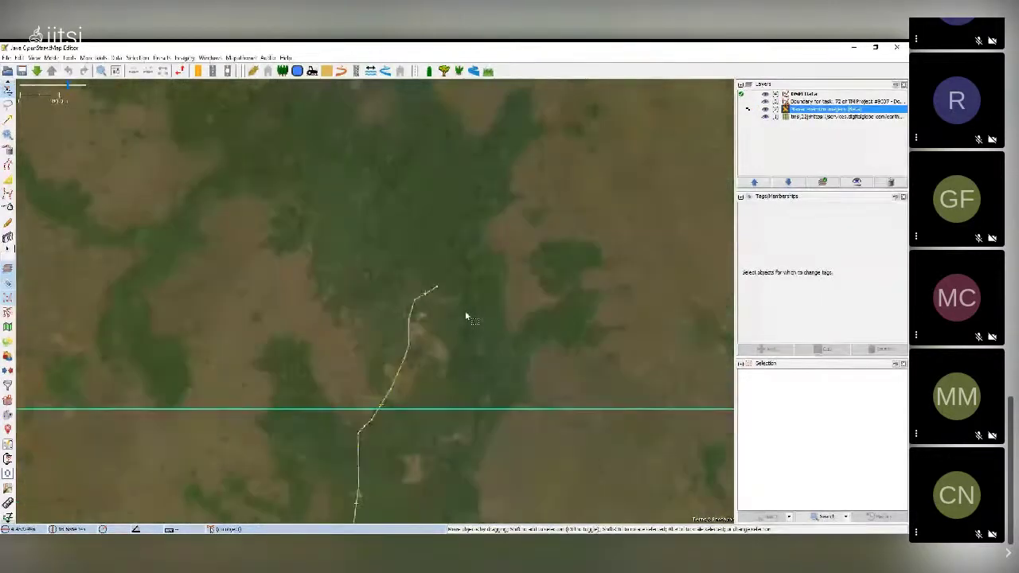
{"action": "scroll", "coordinate": [441, 233], "scroll_direction": "down", "scroll_amount": 2}
{"action": "scroll", "coordinate": [451, 211], "scroll_direction": "down", "scroll_amount": 2}
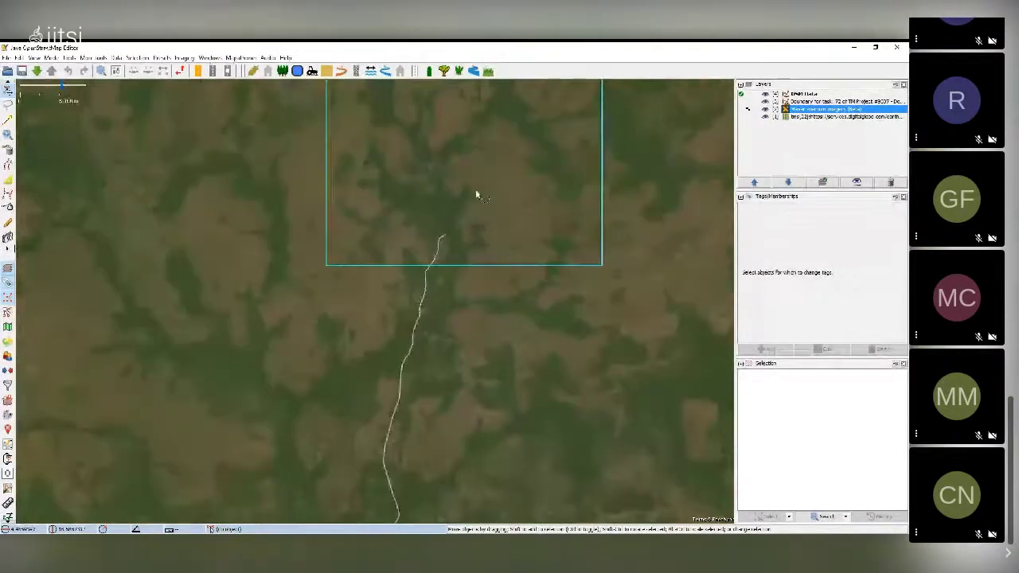
{"action": "left_click_drag", "start_coordinate": [480, 182], "coordinate": [472, 251]}
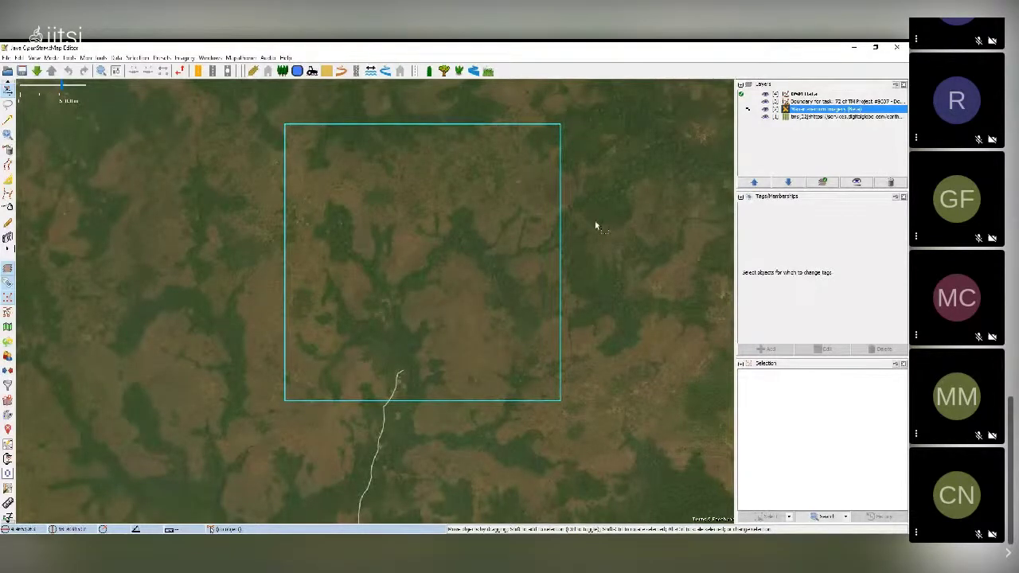
Step: Examine the Maxar imagery around the task 72 square and along the path running south toward the river
{"action": "scroll", "coordinate": [595, 227], "scroll_direction": "down", "scroll_amount": 2}
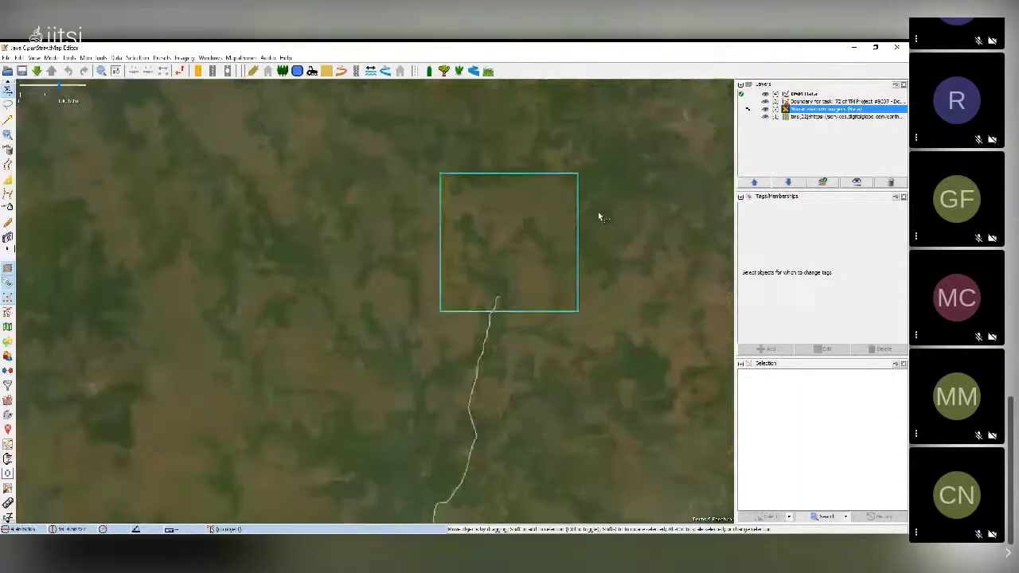
{"action": "left_click_drag", "start_coordinate": [597, 214], "coordinate": [566, 259]}
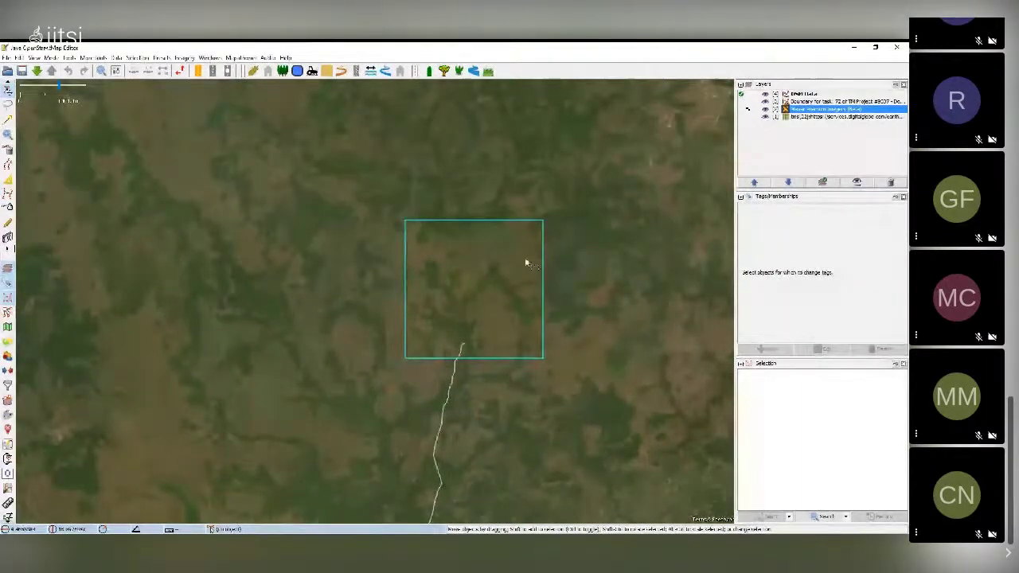
{"action": "left_click_drag", "start_coordinate": [573, 273], "coordinate": [491, 255]}
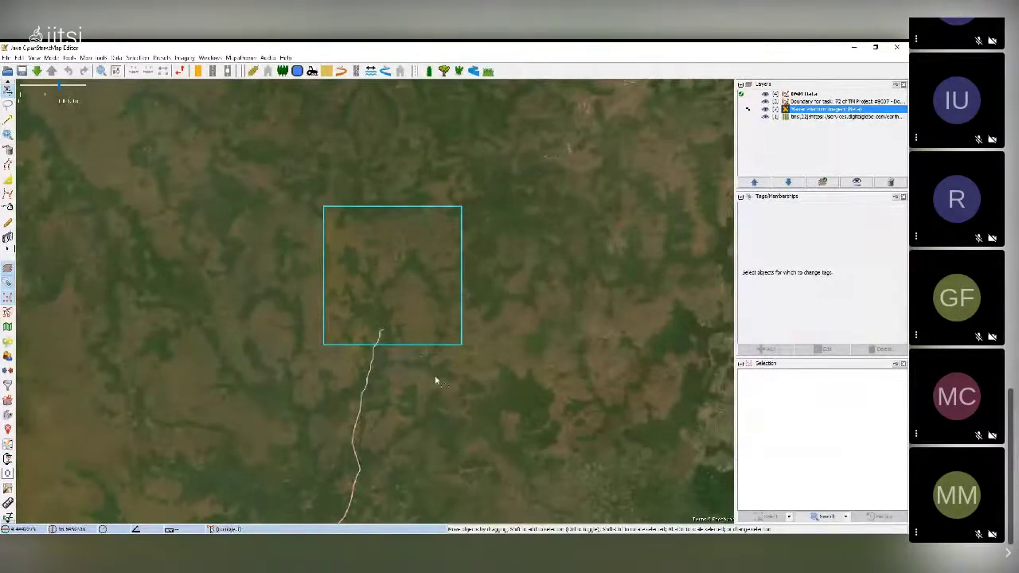
{"action": "left_click_drag", "start_coordinate": [435, 377], "coordinate": [415, 272]}
{"action": "scroll", "coordinate": [407, 296], "scroll_direction": "down", "scroll_amount": 1}
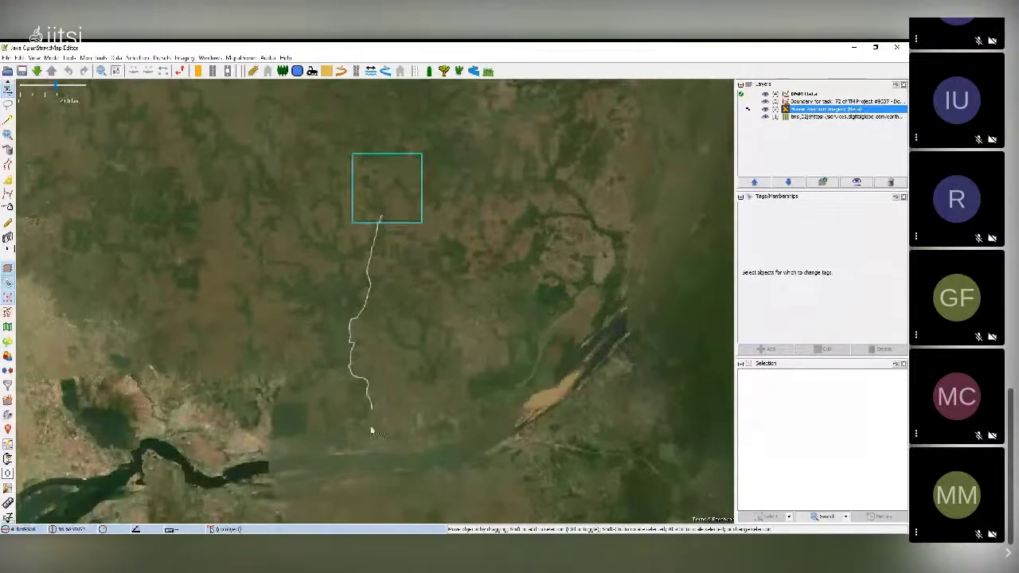
{"action": "left_click_drag", "start_coordinate": [430, 174], "coordinate": [435, 266]}
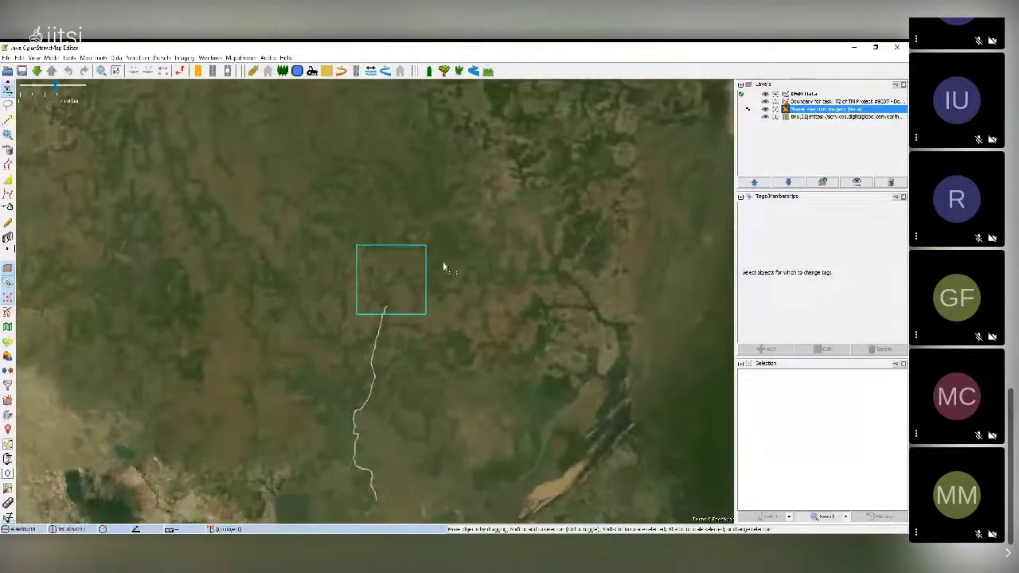
{"action": "scroll", "coordinate": [441, 267], "scroll_direction": "up", "scroll_amount": 2}
{"action": "left_click_drag", "start_coordinate": [443, 277], "coordinate": [484, 249]}
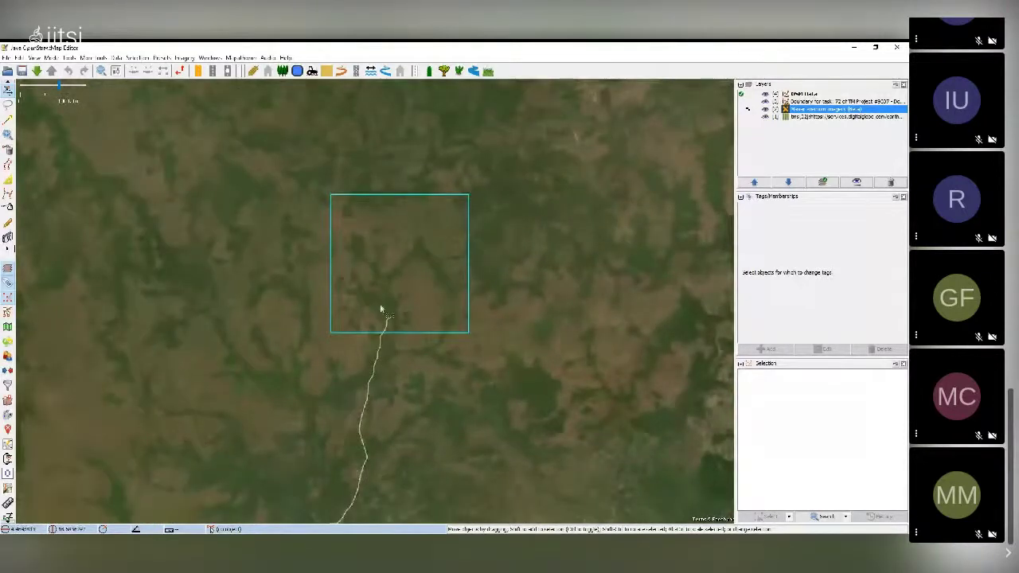
Step: Add the Bing aerial imagery layer and reorder it beneath the Maxar Premium and DigitalGlobe TMS imagery layers
{"action": "left_click", "coordinate": [191, 59]}
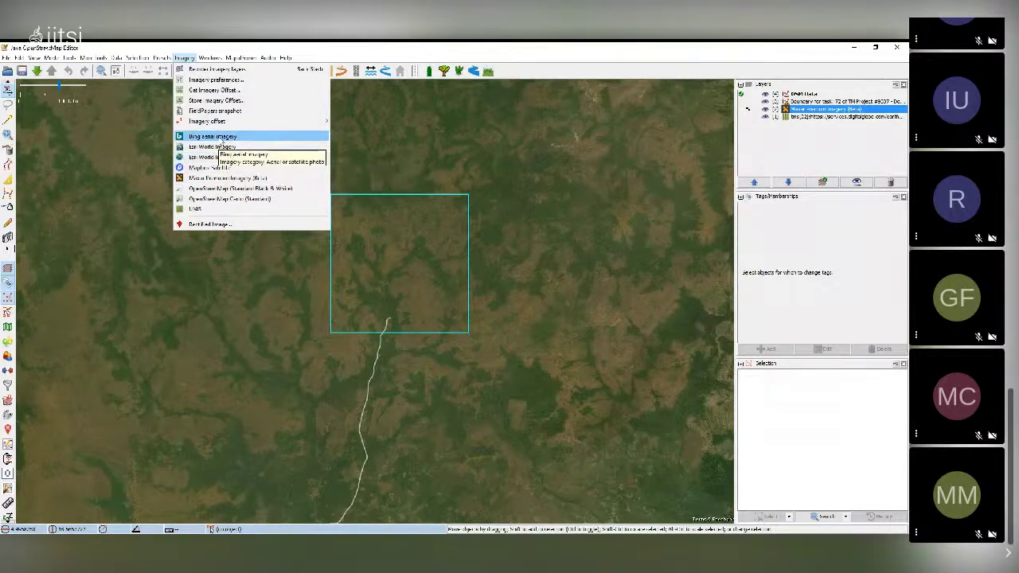
{"action": "left_click", "coordinate": [214, 137]}
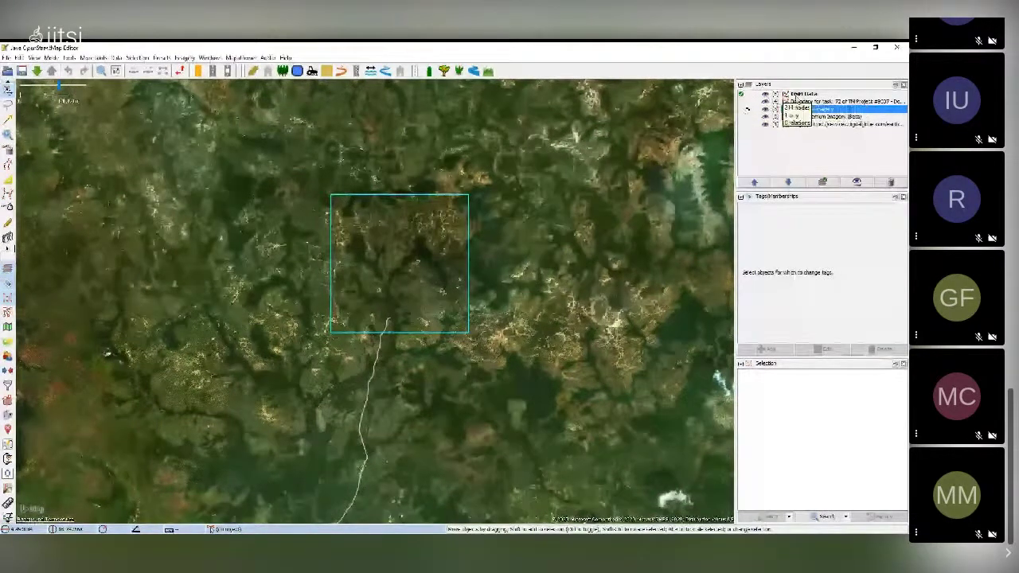
{"action": "left_click_drag", "start_coordinate": [797, 111], "coordinate": [800, 132]}
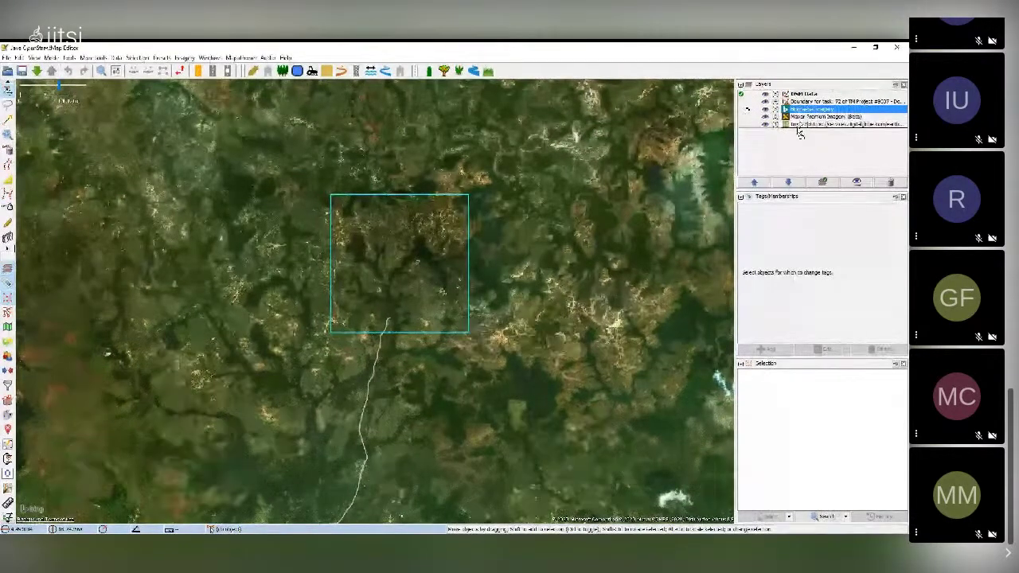
{"action": "left_click", "coordinate": [788, 117]}
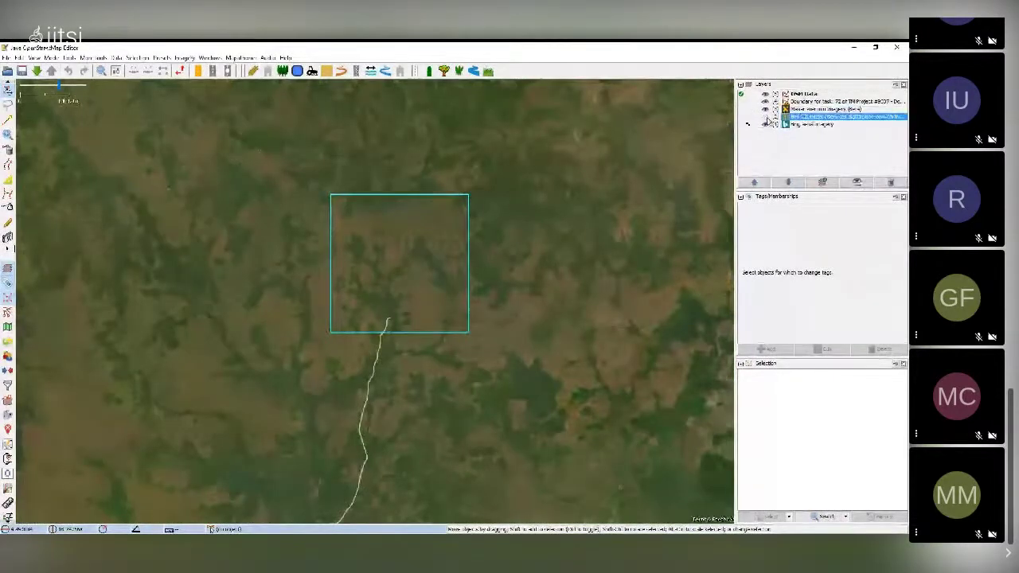
Step: Delete the hidden imagery layer listed between Maxar Premium Imagery and Bing aerial imagery, and hide the Maxar layer
{"action": "right_click", "coordinate": [792, 118]}
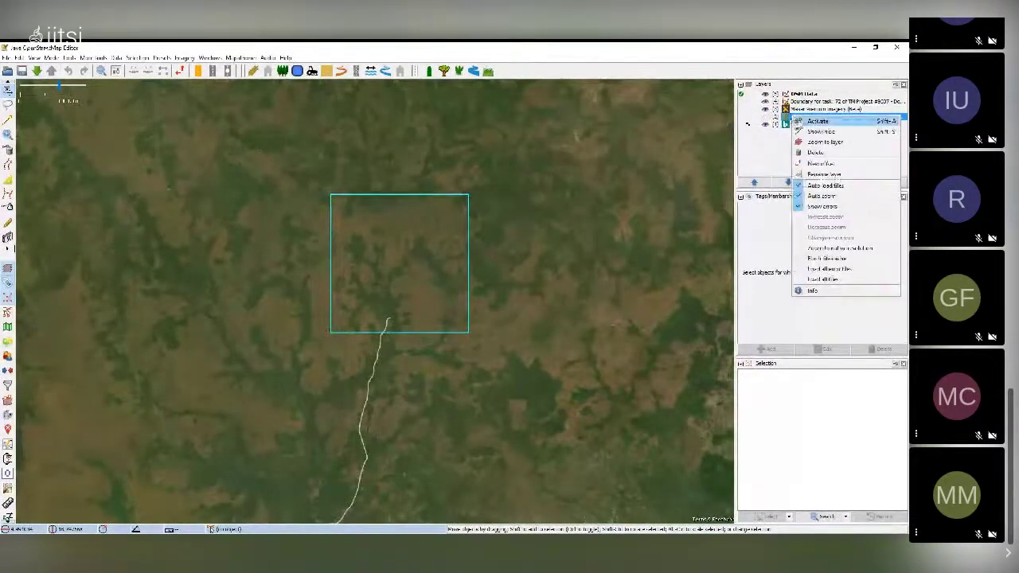
{"action": "left_click", "coordinate": [816, 130]}
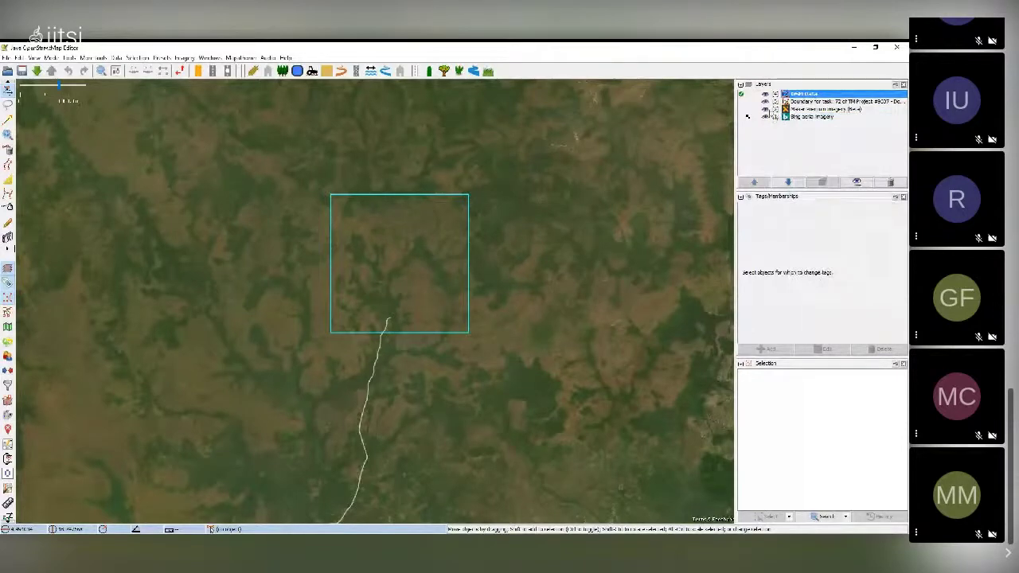
{"action": "left_click", "coordinate": [766, 108]}
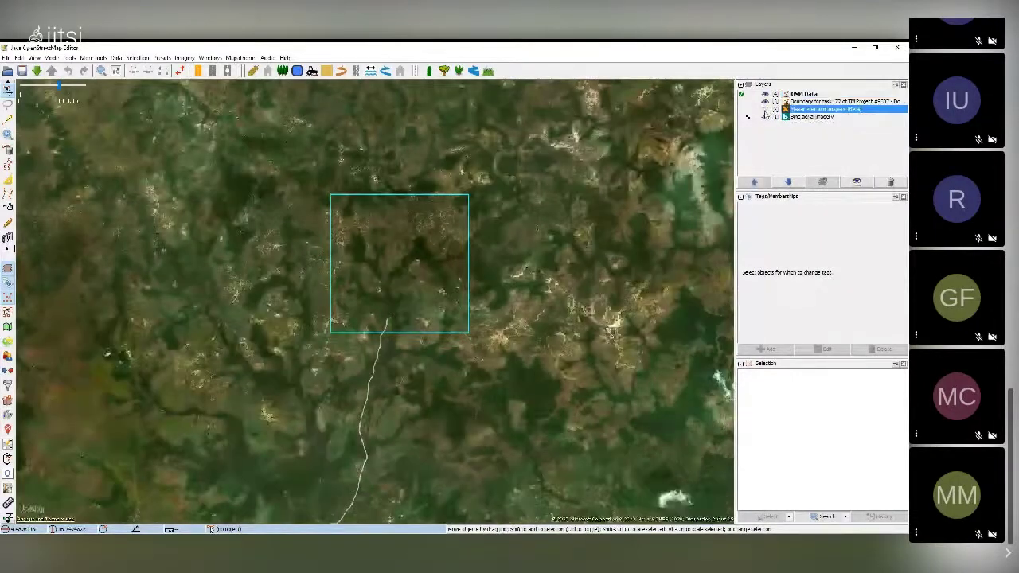
Step: Examine the Bing aerial imagery inside the task square and along the existing line running south from it
{"action": "scroll", "coordinate": [525, 222], "scroll_direction": "down", "scroll_amount": 2}
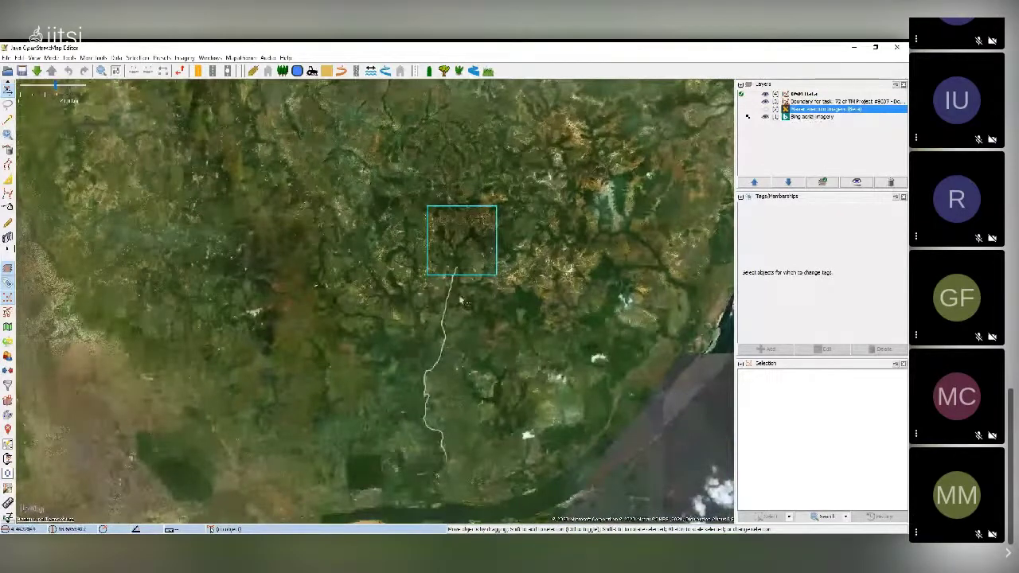
{"action": "scroll", "coordinate": [480, 261], "scroll_direction": "up", "scroll_amount": 2}
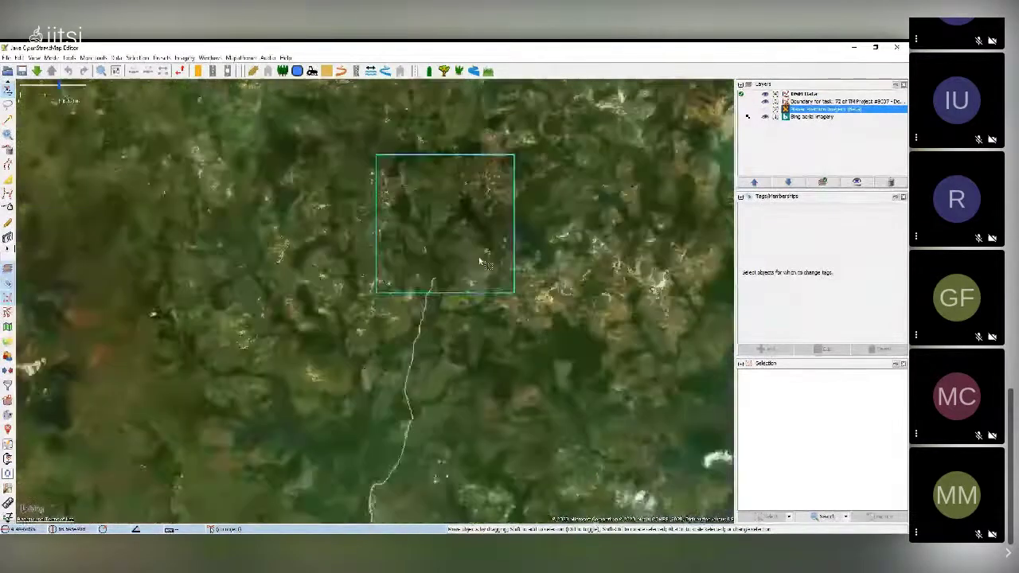
{"action": "left_click", "coordinate": [432, 284]}
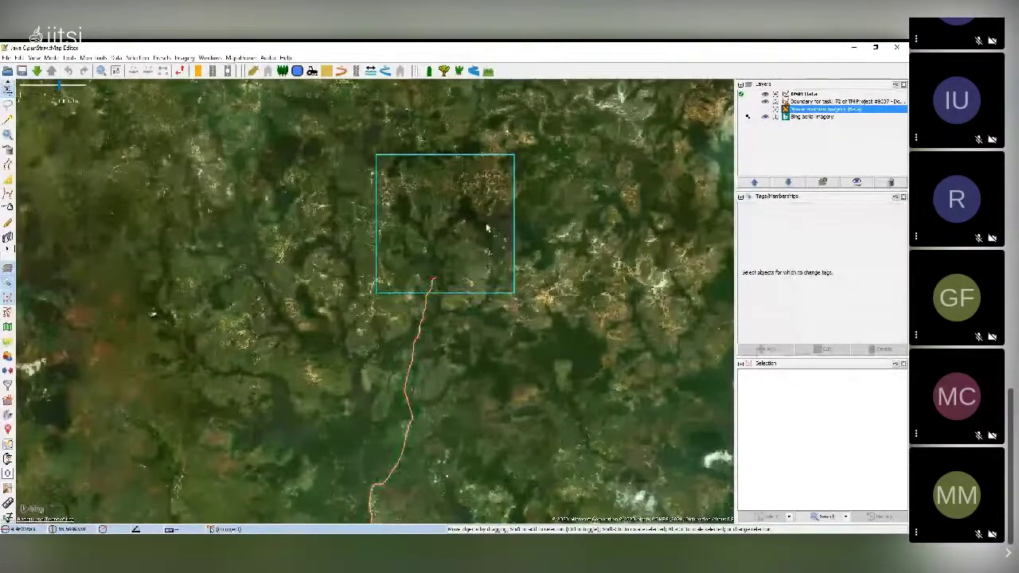
{"action": "left_click", "coordinate": [439, 297]}
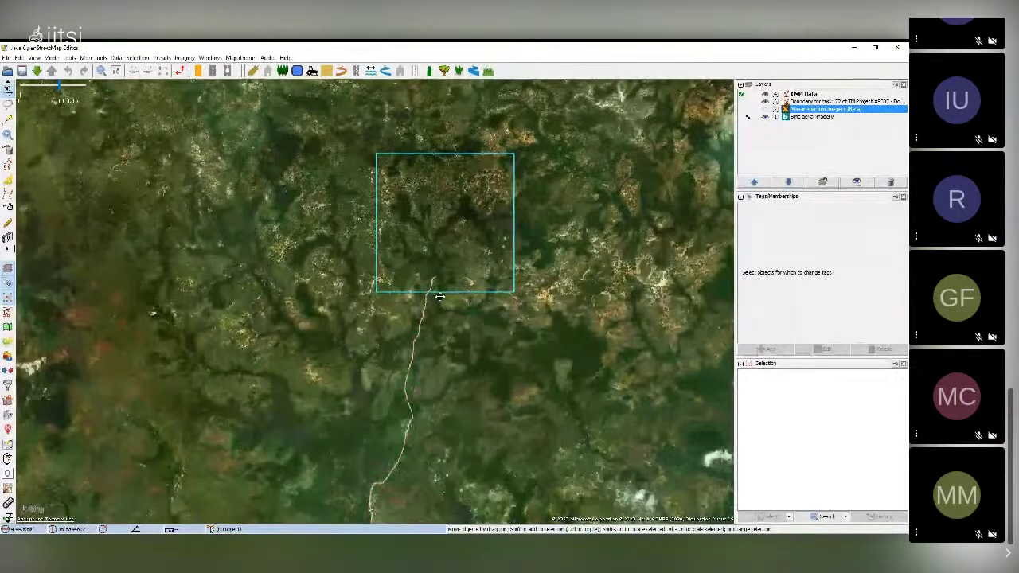
{"action": "left_click_drag", "start_coordinate": [440, 297], "coordinate": [470, 210]}
{"action": "left_click_drag", "start_coordinate": [390, 330], "coordinate": [395, 235]}
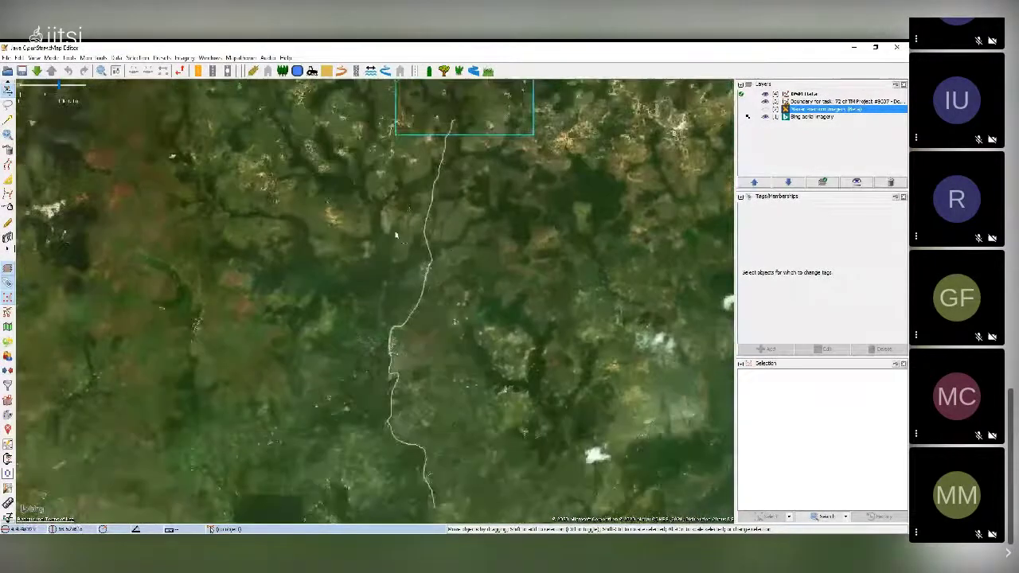
{"action": "left_click_drag", "start_coordinate": [444, 407], "coordinate": [447, 287]}
{"action": "left_click_drag", "start_coordinate": [411, 386], "coordinate": [411, 352]}
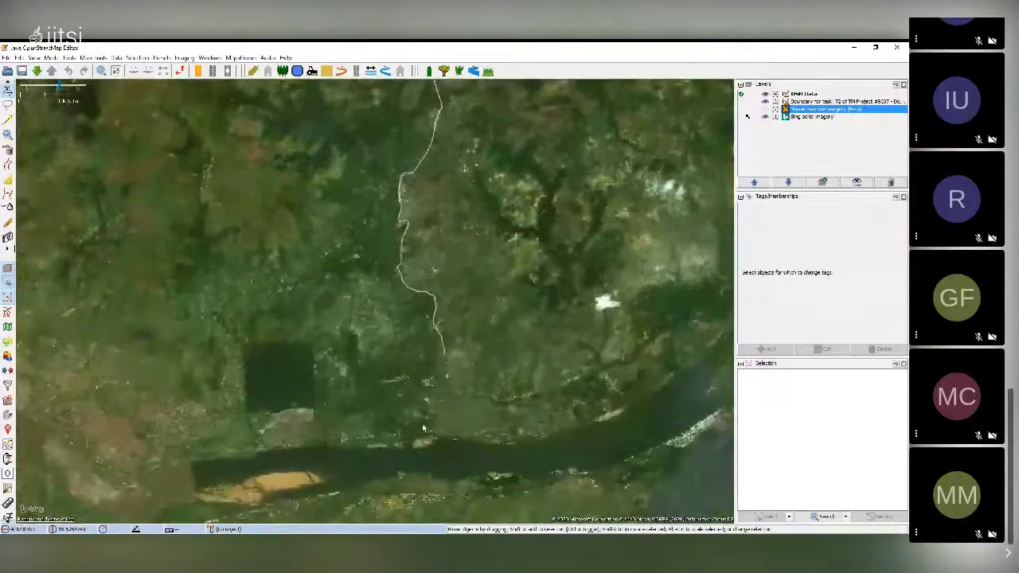
{"action": "left_click_drag", "start_coordinate": [477, 223], "coordinate": [478, 421]}
{"action": "left_click_drag", "start_coordinate": [485, 273], "coordinate": [482, 344]}
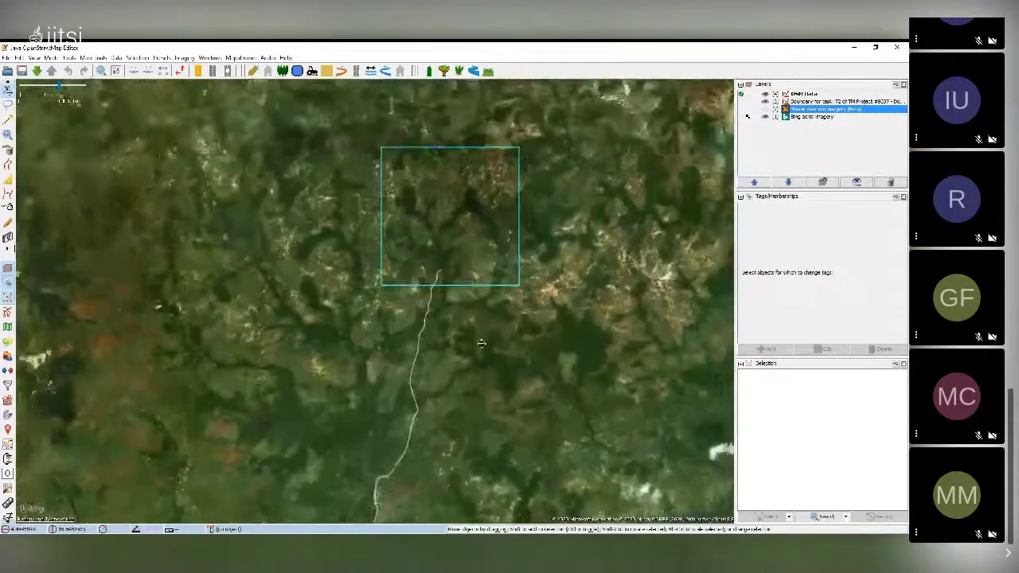
{"action": "left_click_drag", "start_coordinate": [466, 181], "coordinate": [466, 221]}
{"action": "scroll", "coordinate": [477, 239], "scroll_direction": "up", "scroll_amount": 3}
{"action": "left_click_drag", "start_coordinate": [482, 266], "coordinate": [482, 189]}
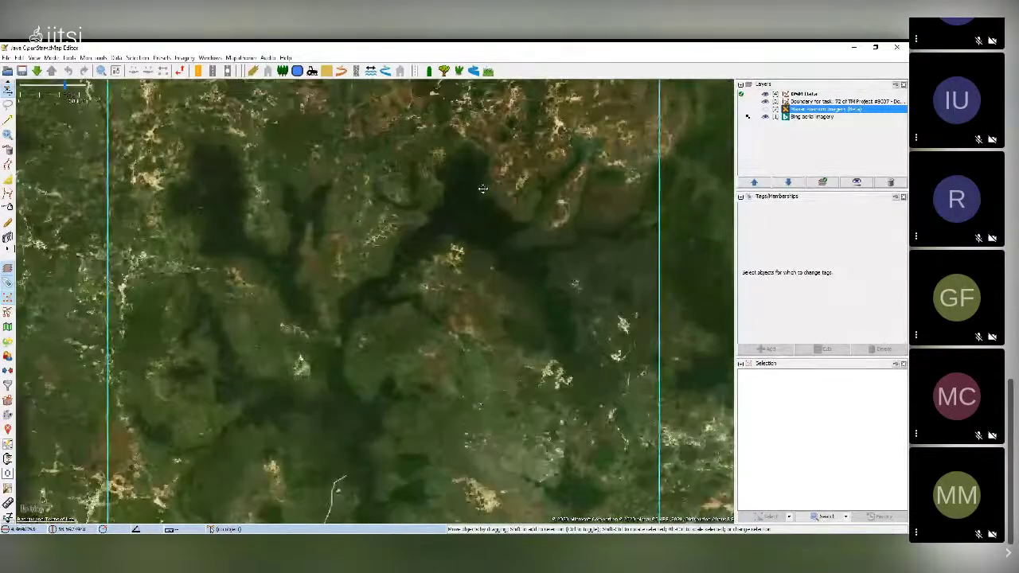
{"action": "left_click_drag", "start_coordinate": [539, 293], "coordinate": [519, 278]}
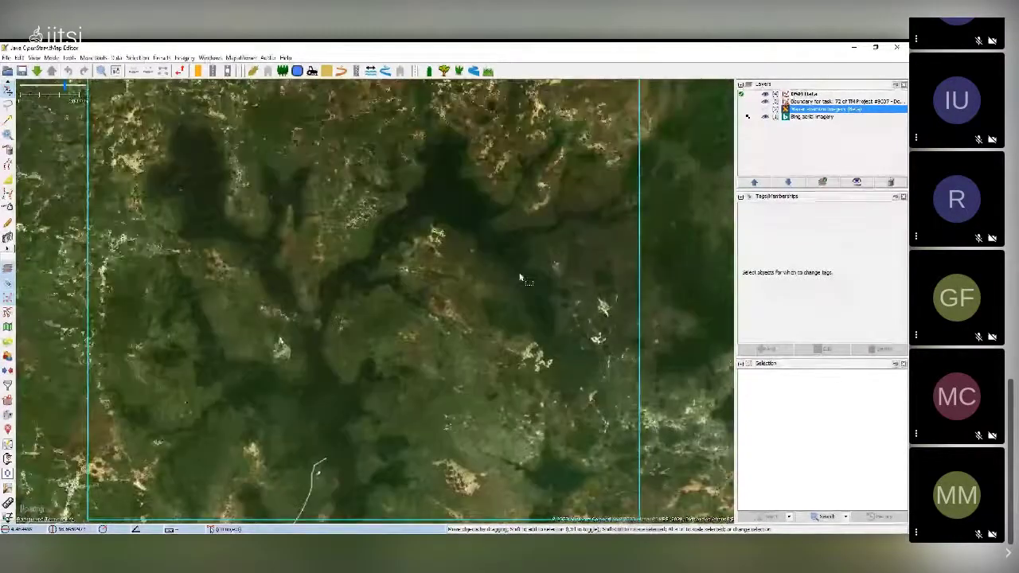
{"action": "left_click_drag", "start_coordinate": [477, 201], "coordinate": [455, 272]}
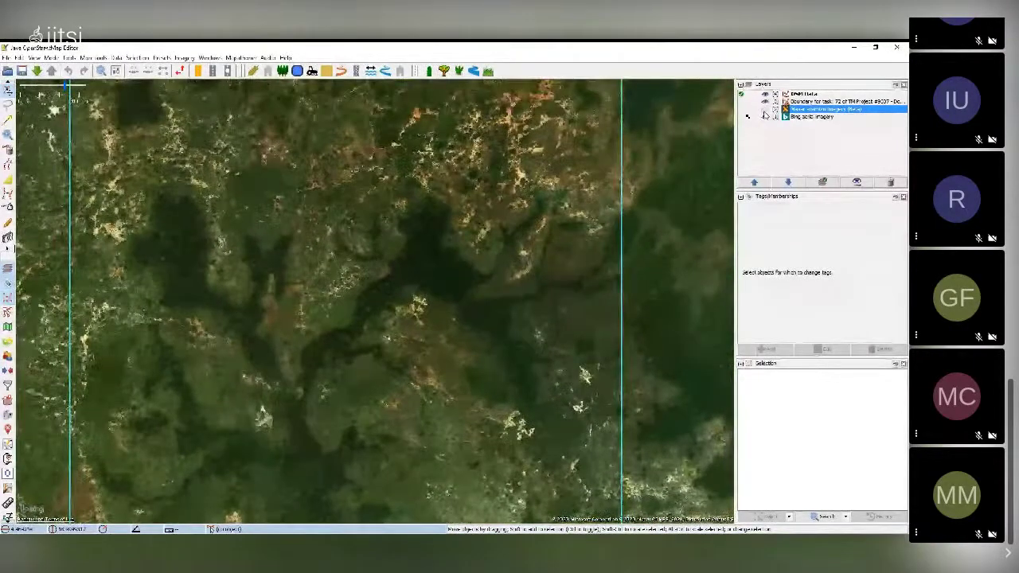
Step: Show Maxar Premium Imagery again and hide Bing aerial imagery, with the task square's eastern edge in view
{"action": "left_click", "coordinate": [764, 112]}
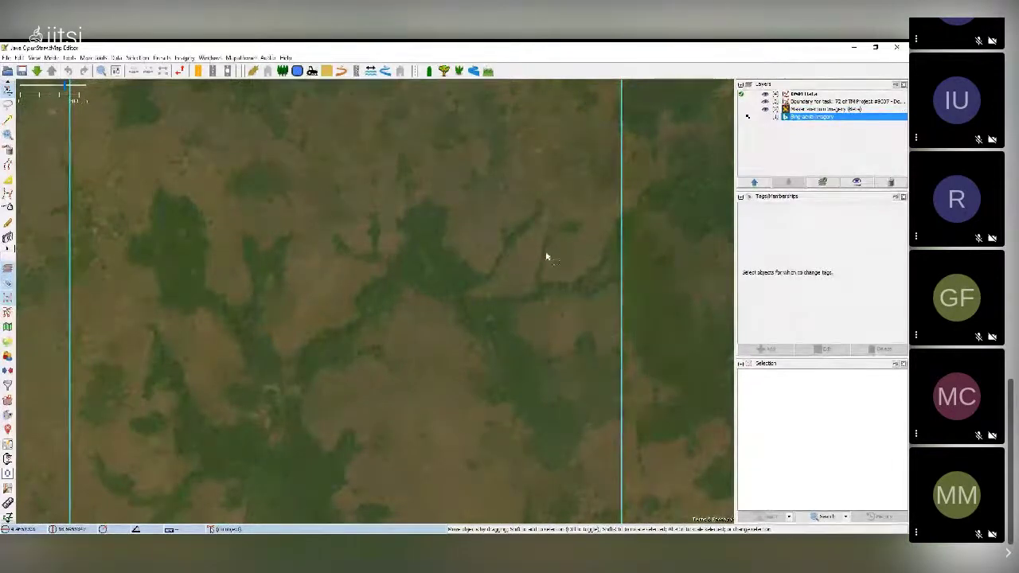
{"action": "left_click_drag", "start_coordinate": [546, 257], "coordinate": [498, 208]}
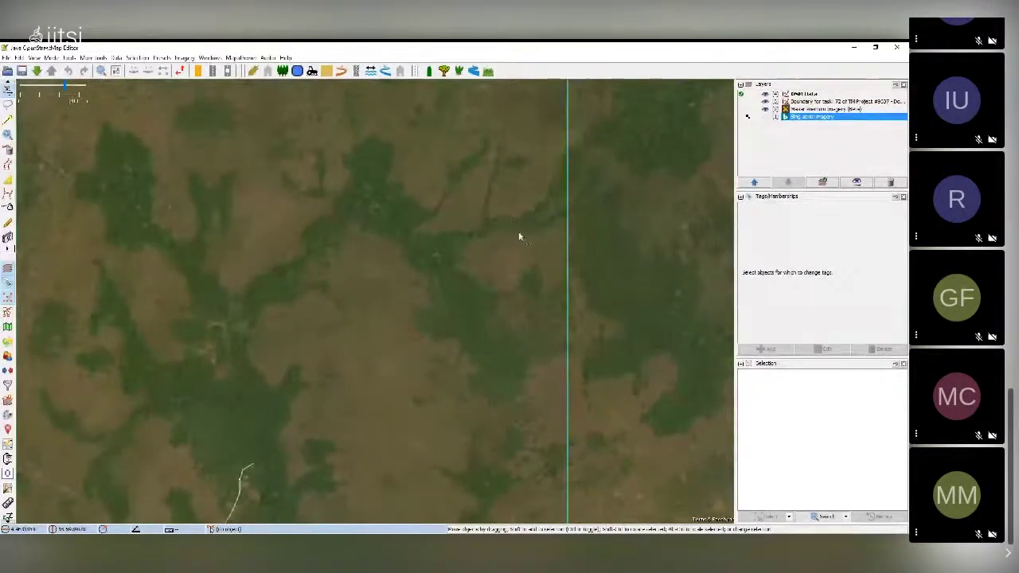
{"action": "mouse_move", "coordinate": [529, 240]}
{"action": "left_mouse_down"}
{"action": "mouse_move", "coordinate": [466, 255]}
{"action": "mouse_move", "coordinate": [483, 221]}
{"action": "mouse_move", "coordinate": [527, 221]}
{"action": "left_mouse_up"}
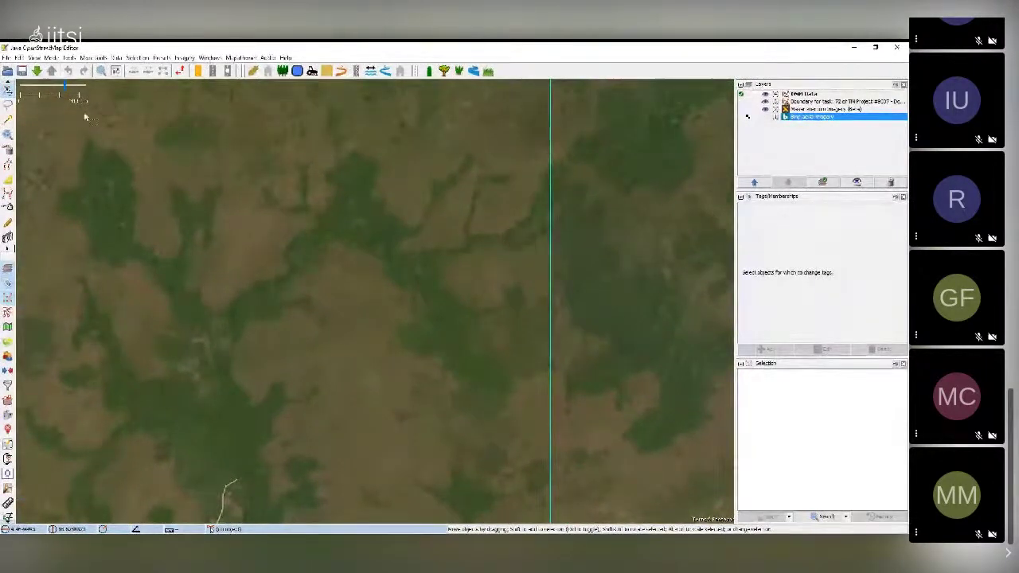
Step: Draw a way along the green watercourse from just outside the task square's eastern edge southwest to the dense vegetation, and finish it
{"action": "left_click", "coordinate": [7, 118]}
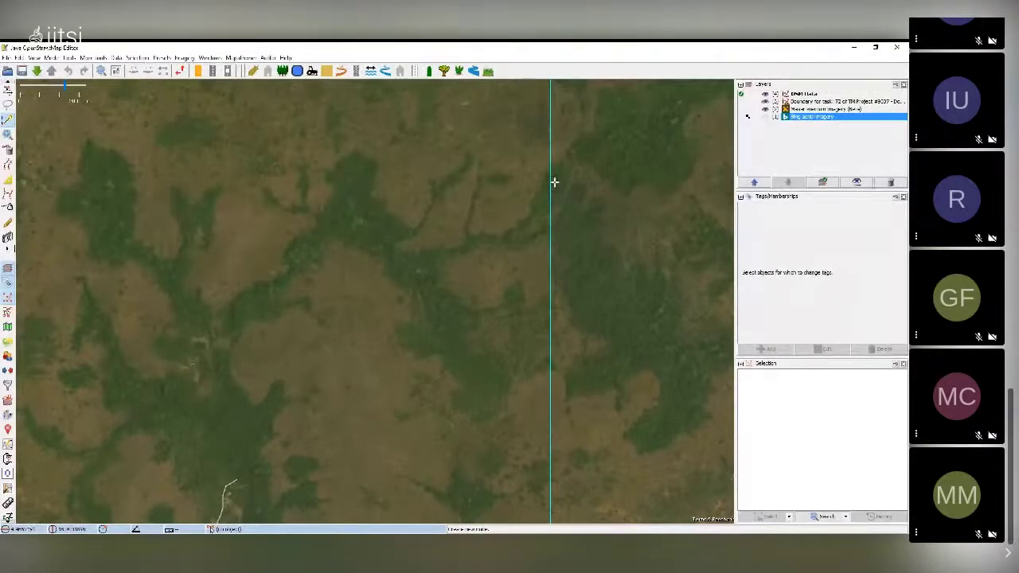
{"action": "left_click", "coordinate": [554, 183]}
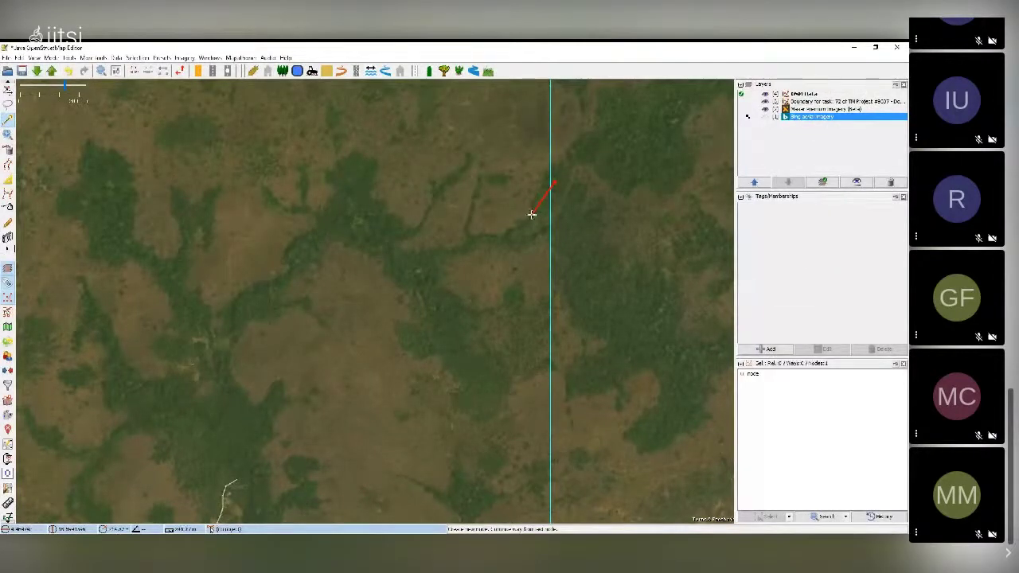
{"action": "scroll", "coordinate": [516, 219], "scroll_direction": "up", "scroll_amount": 2}
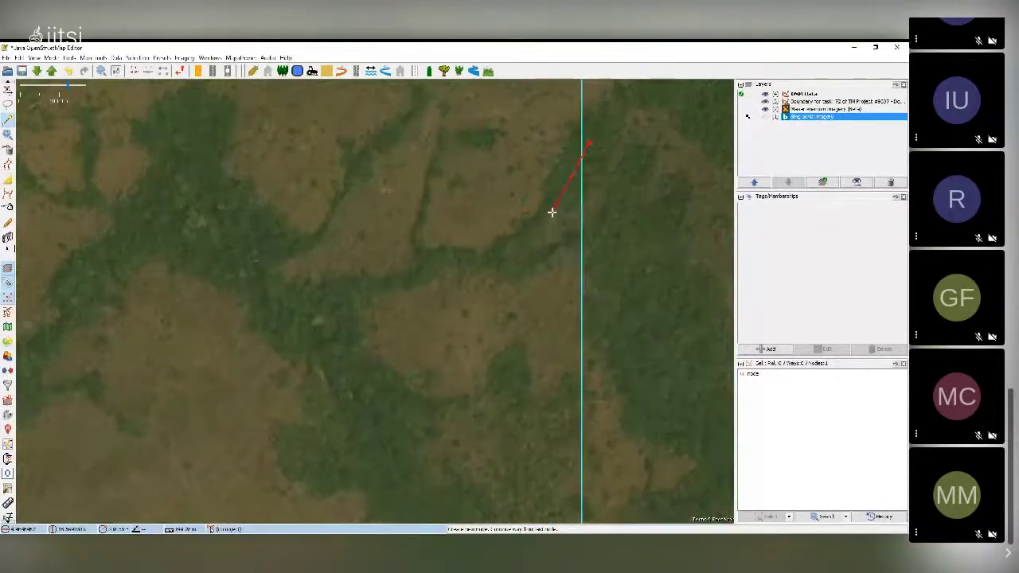
{"action": "scroll", "coordinate": [552, 211], "scroll_direction": "up", "scroll_amount": 2}
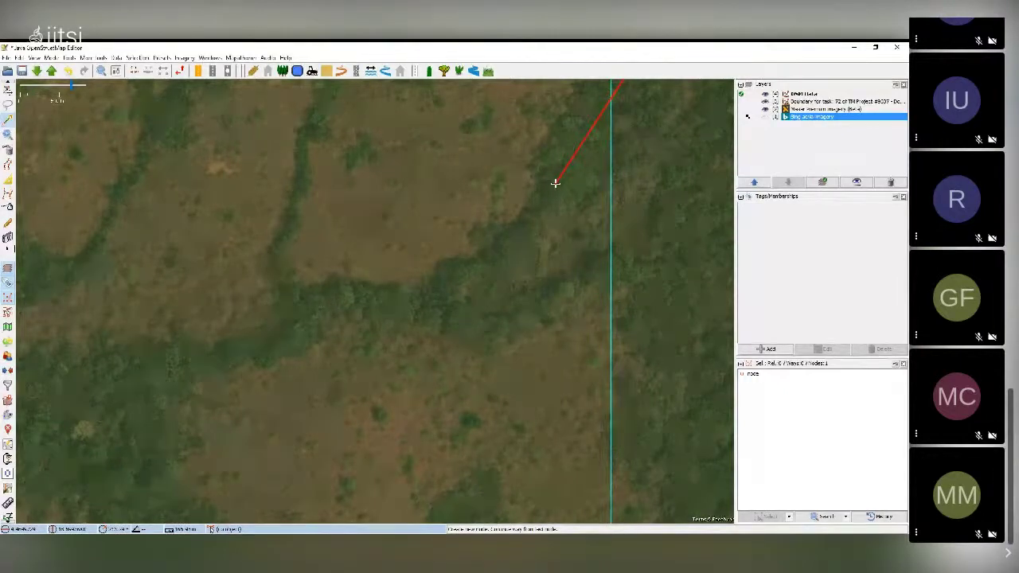
{"action": "left_click", "coordinate": [559, 181]}
{"action": "left_click", "coordinate": [511, 231]}
{"action": "left_click", "coordinate": [438, 295]}
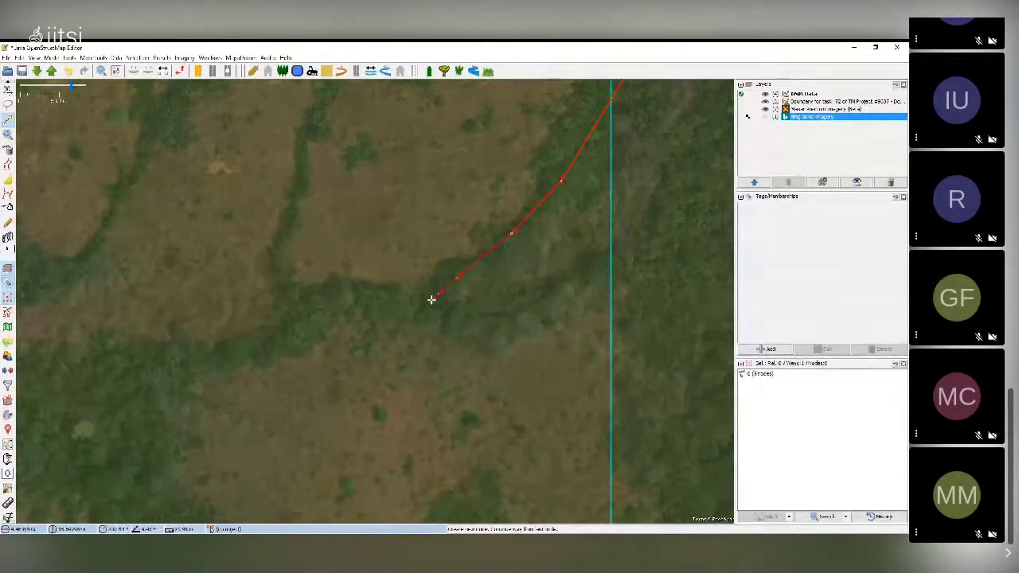
{"action": "left_click", "coordinate": [427, 301]}
{"action": "left_click", "coordinate": [382, 302]}
{"action": "left_click", "coordinate": [321, 302]}
{"action": "left_click", "coordinate": [290, 324]}
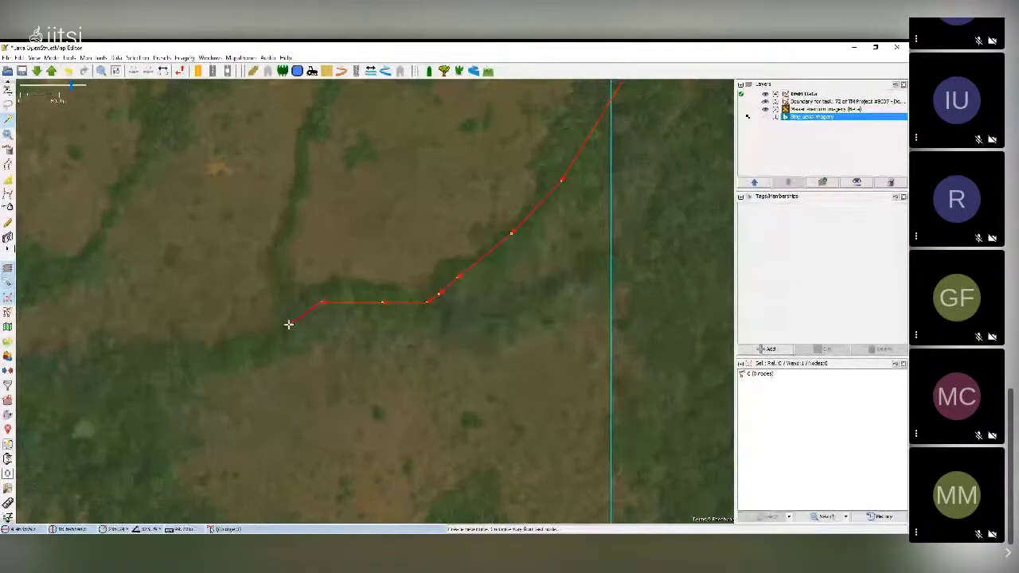
{"action": "left_click", "coordinate": [259, 343]}
{"action": "left_click", "coordinate": [225, 351]}
{"action": "left_click", "coordinate": [172, 363]}
{"action": "left_click_drag", "start_coordinate": [172, 363], "coordinate": [371, 275]}
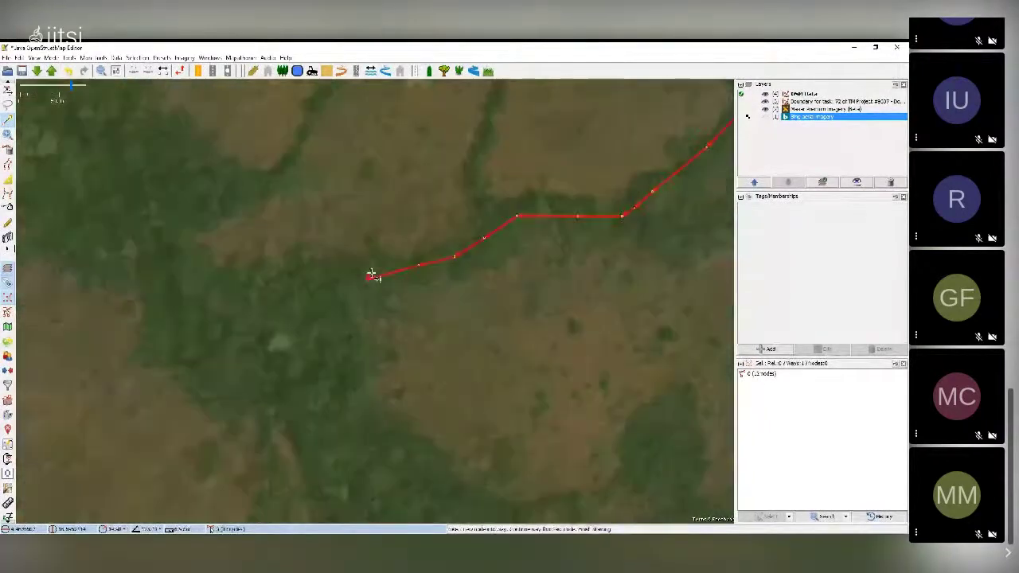
{"action": "scroll", "coordinate": [311, 297], "scroll_direction": "down", "scroll_amount": 2}
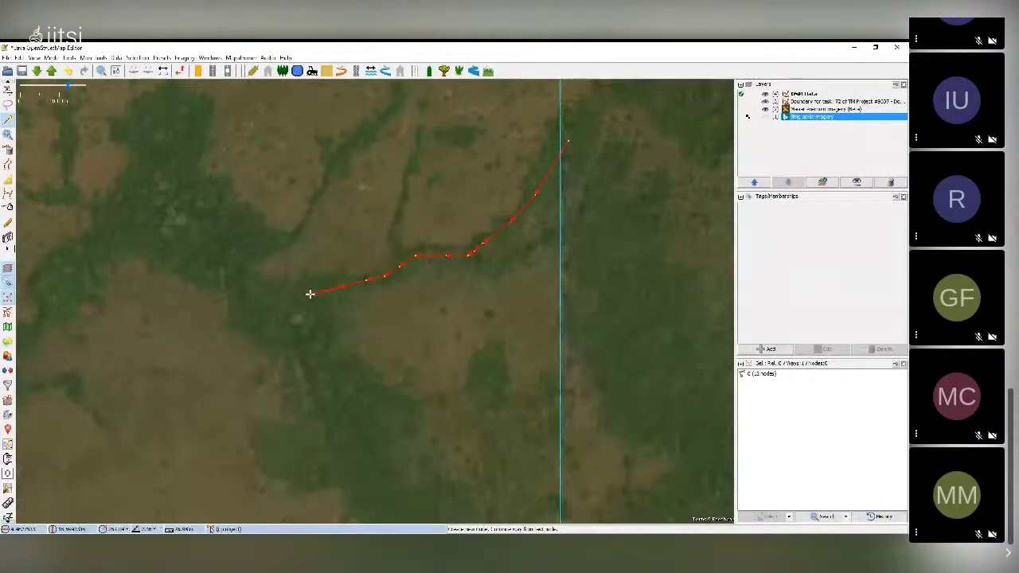
{"action": "left_click", "coordinate": [269, 303]}
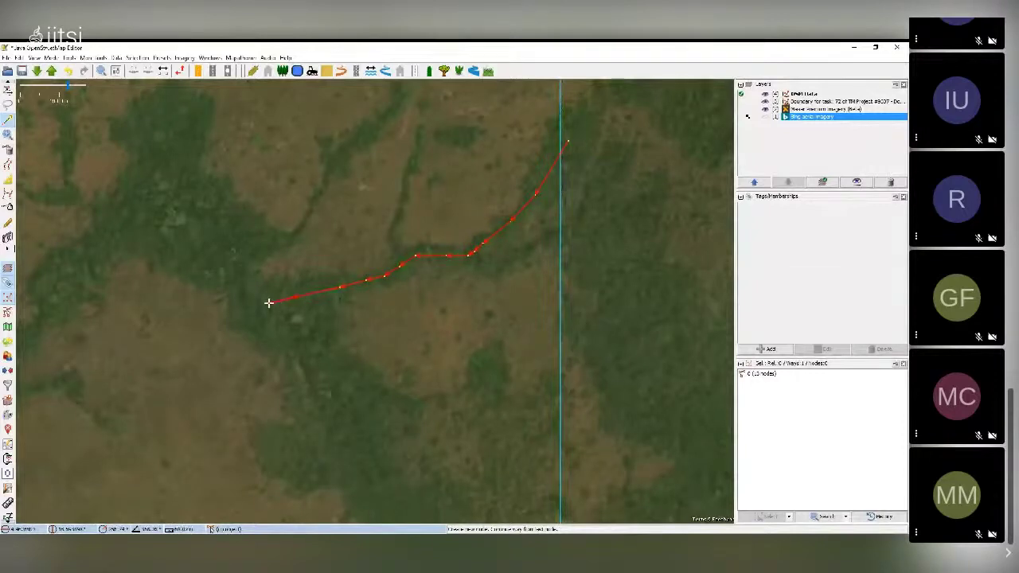
{"action": "left_click", "coordinate": [269, 303]}
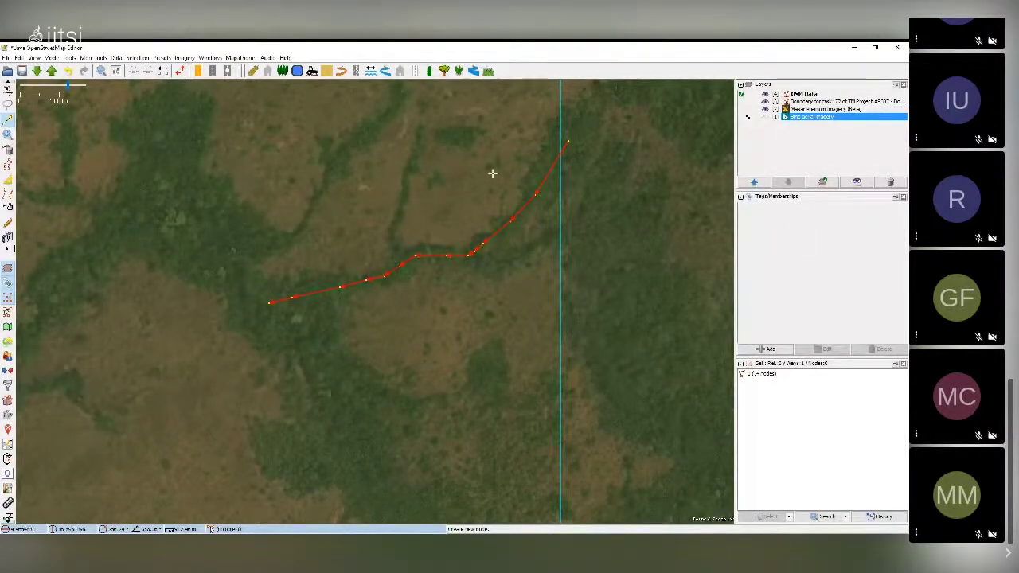
Step: Apply the Water/Water/Stream preset to the drawn way with the Intermittent attribute enabled
{"action": "left_click", "coordinate": [158, 60]}
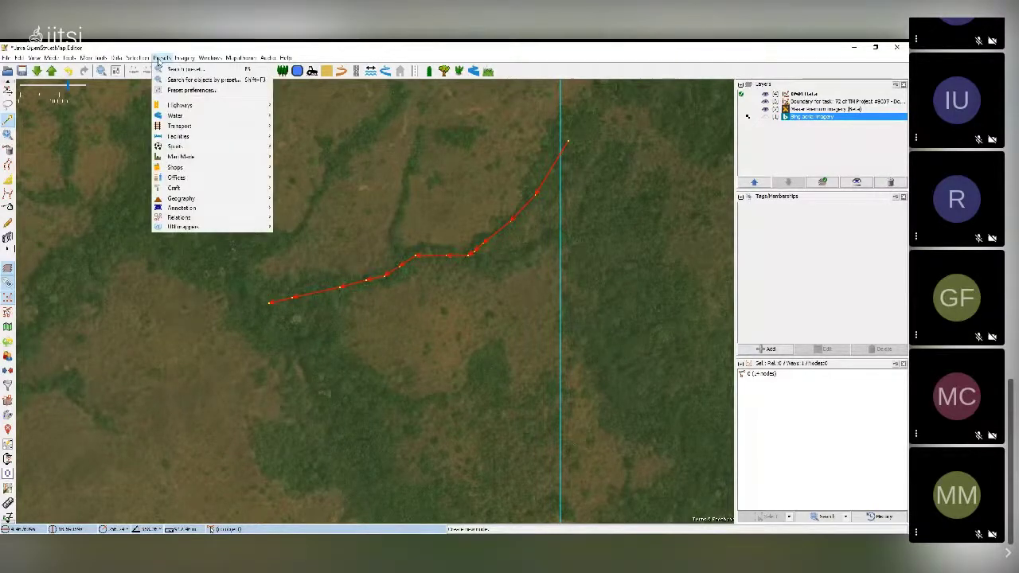
{"action": "mouse_move", "coordinate": [185, 109]}
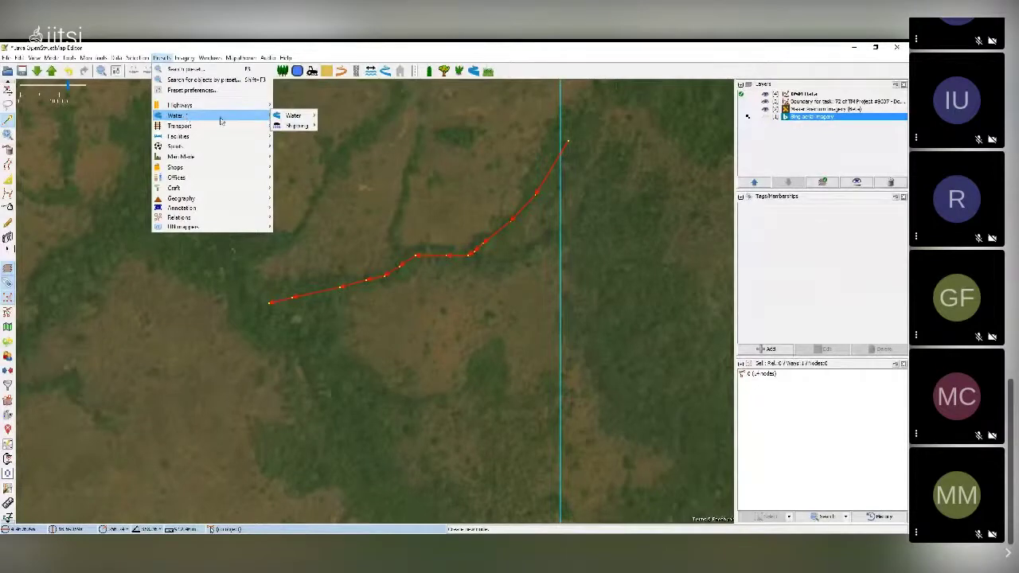
{"action": "mouse_move", "coordinate": [289, 121]}
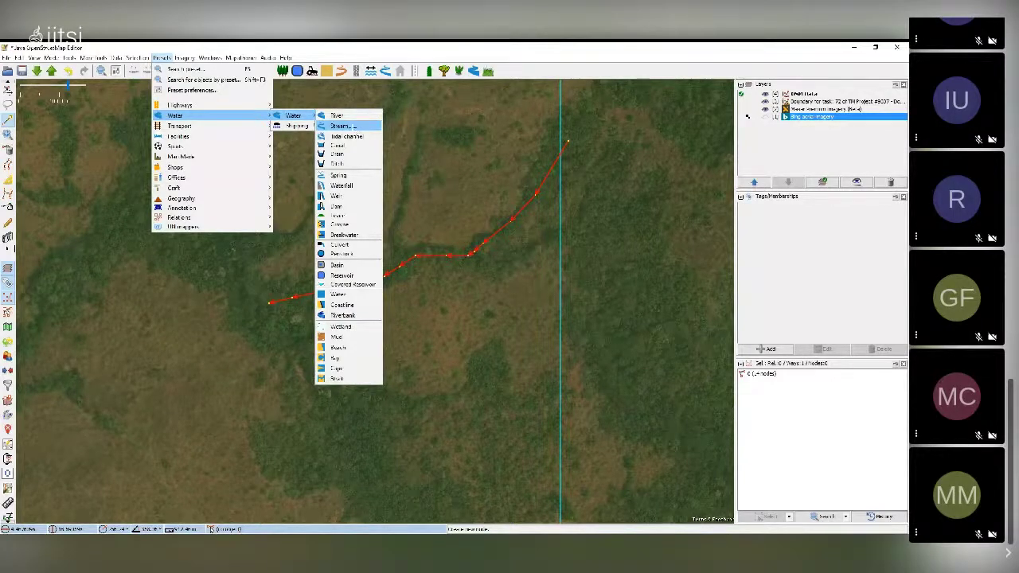
{"action": "left_click", "coordinate": [342, 126]}
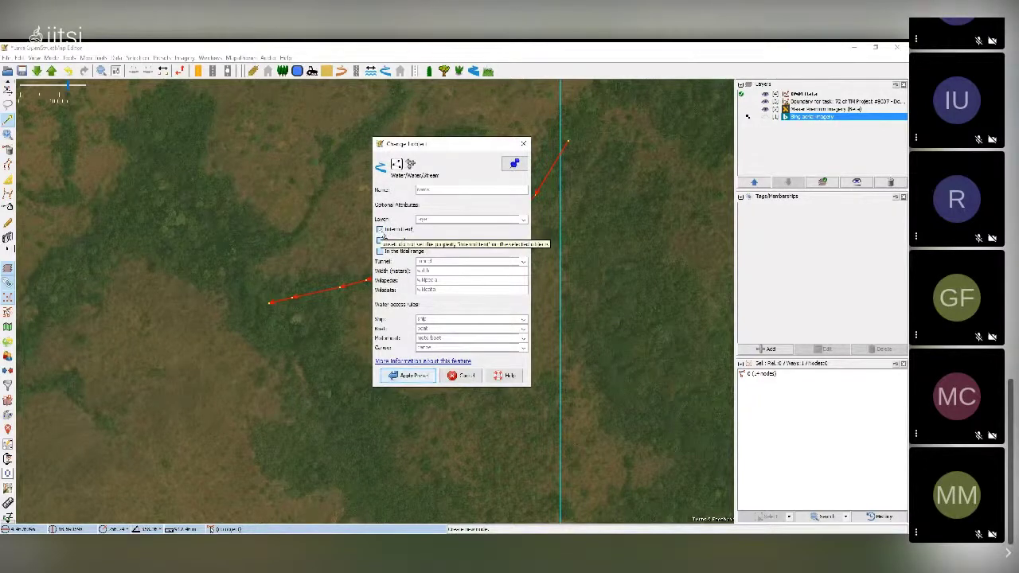
{"action": "left_click", "coordinate": [382, 232]}
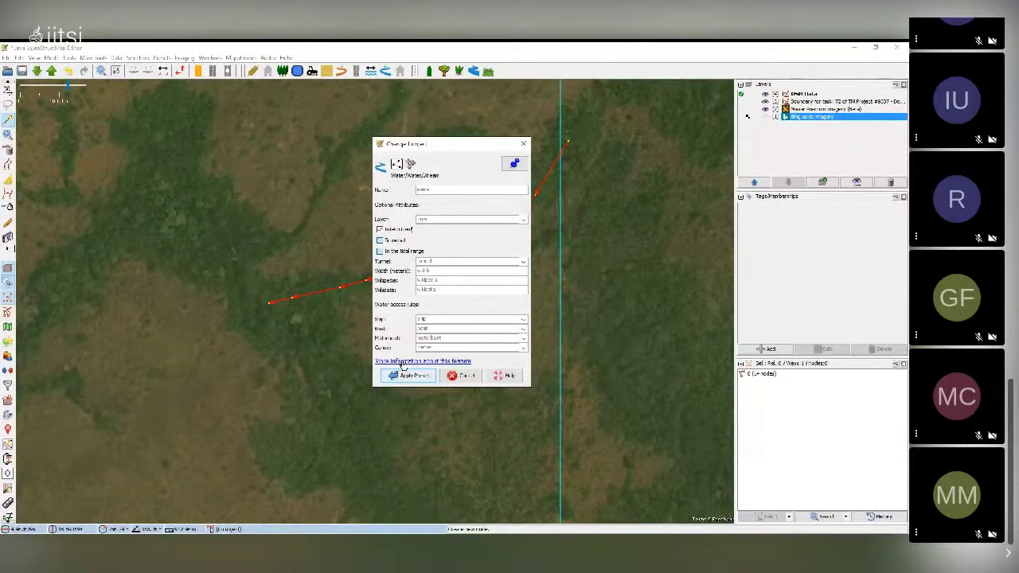
{"action": "left_click", "coordinate": [403, 362]}
{"action": "left_click", "coordinate": [414, 375]}
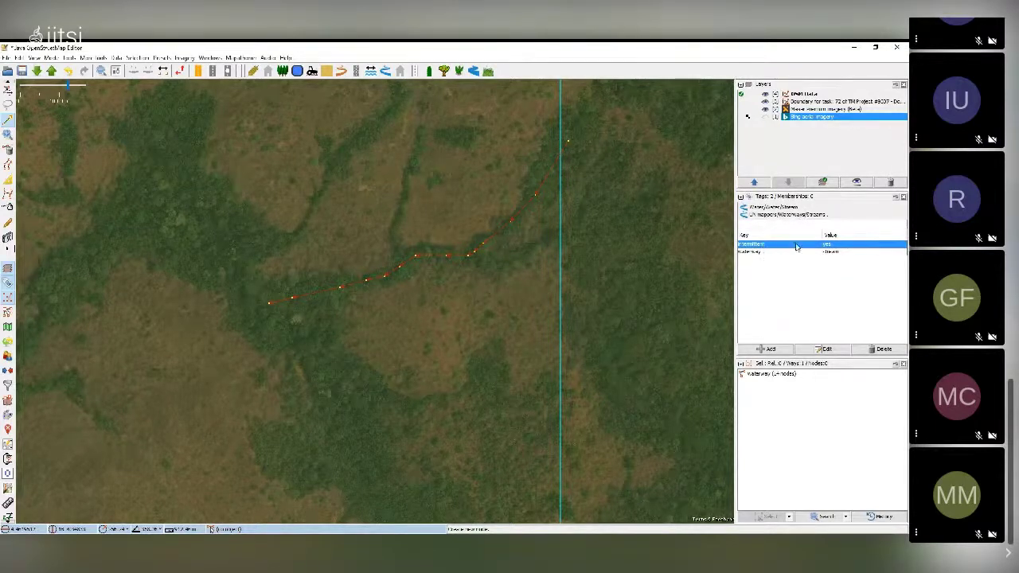
Step: Draw a way south along the narrow green watercourse north of the tagged stream, joining that stream near its middle, and finish it
{"action": "scroll", "coordinate": [440, 315], "scroll_direction": "down", "scroll_amount": 1}
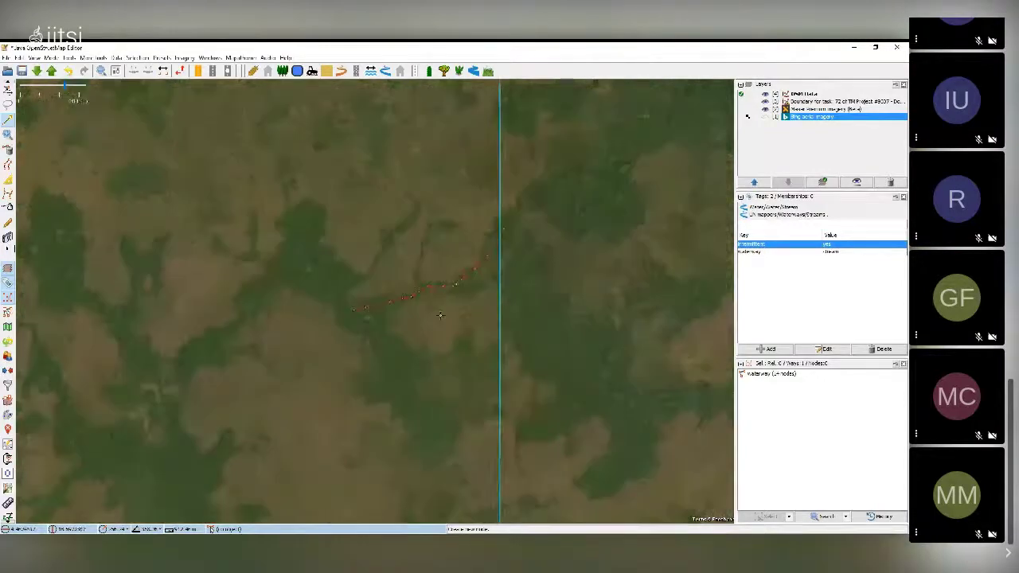
{"action": "scroll", "coordinate": [443, 310], "scroll_direction": "up", "scroll_amount": 1}
{"action": "left_click_drag", "start_coordinate": [430, 199], "coordinate": [423, 273]}
{"action": "scroll", "coordinate": [412, 265], "scroll_direction": "up", "scroll_amount": 2}
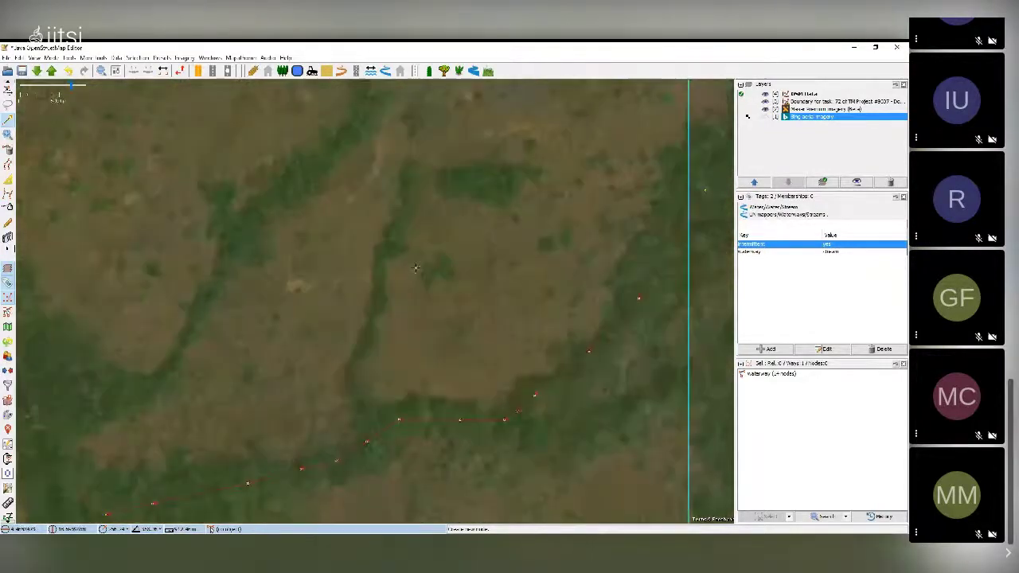
{"action": "left_click", "coordinate": [415, 121]}
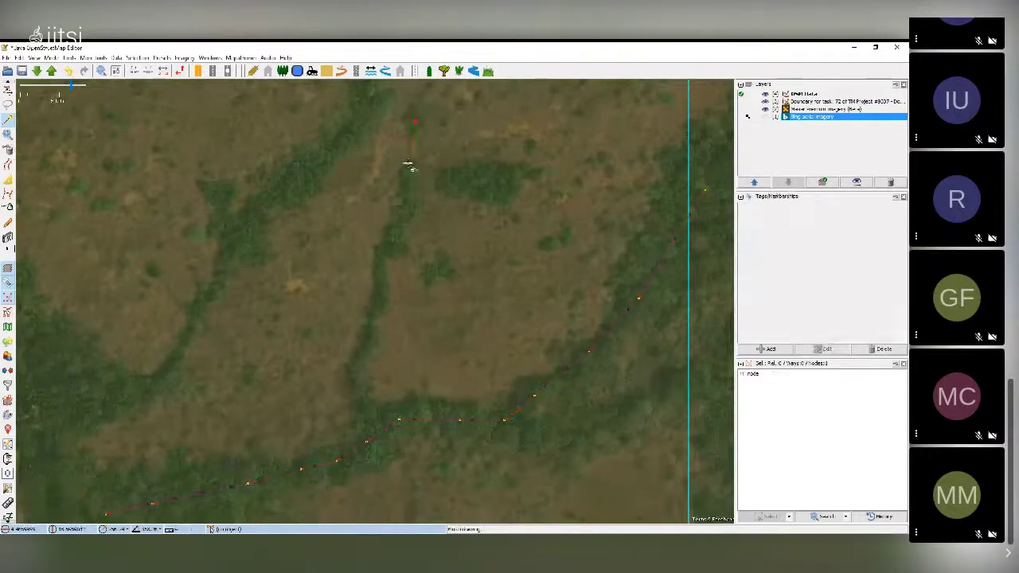
{"action": "left_click", "coordinate": [409, 191]}
{"action": "left_click", "coordinate": [388, 254]}
{"action": "left_click", "coordinate": [378, 279]}
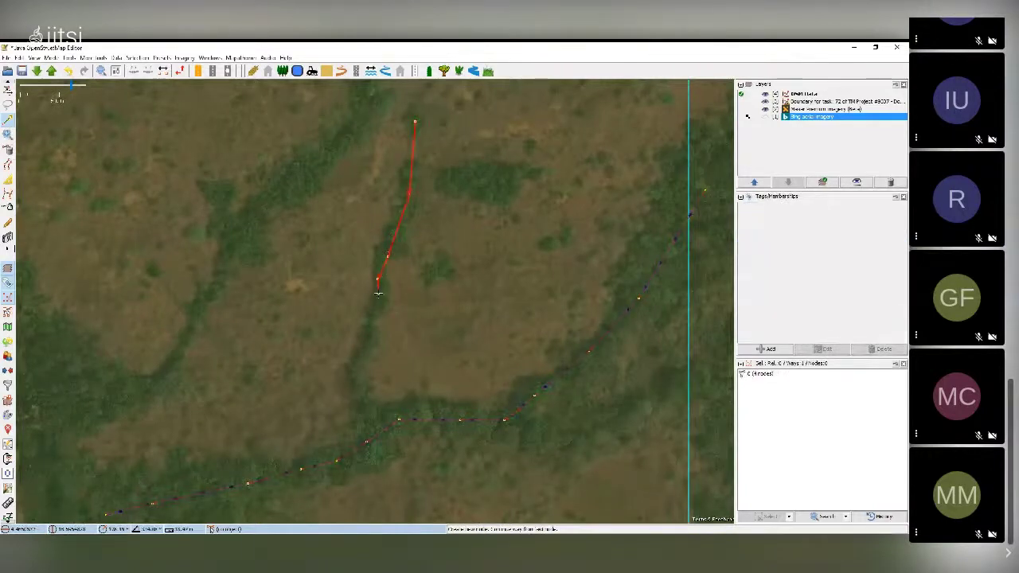
{"action": "left_click", "coordinate": [378, 298]}
{"action": "left_click", "coordinate": [375, 319]}
{"action": "left_click", "coordinate": [372, 335]}
{"action": "left_click", "coordinate": [363, 363]}
{"action": "left_click", "coordinate": [363, 403]}
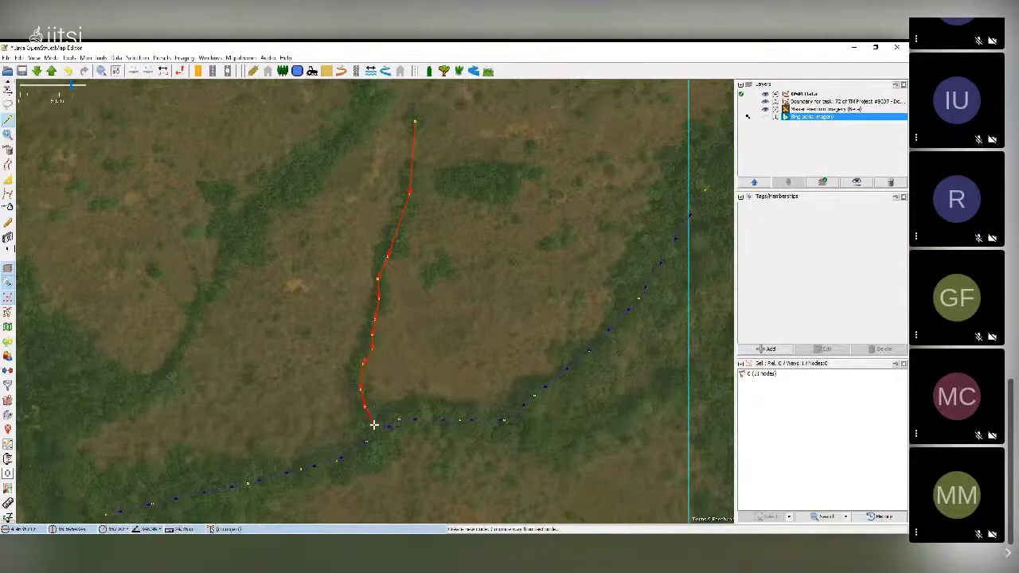
{"action": "left_click", "coordinate": [379, 434]}
{"action": "left_click", "coordinate": [380, 435]}
{"action": "scroll", "coordinate": [388, 412], "scroll_direction": "down", "scroll_amount": 2}
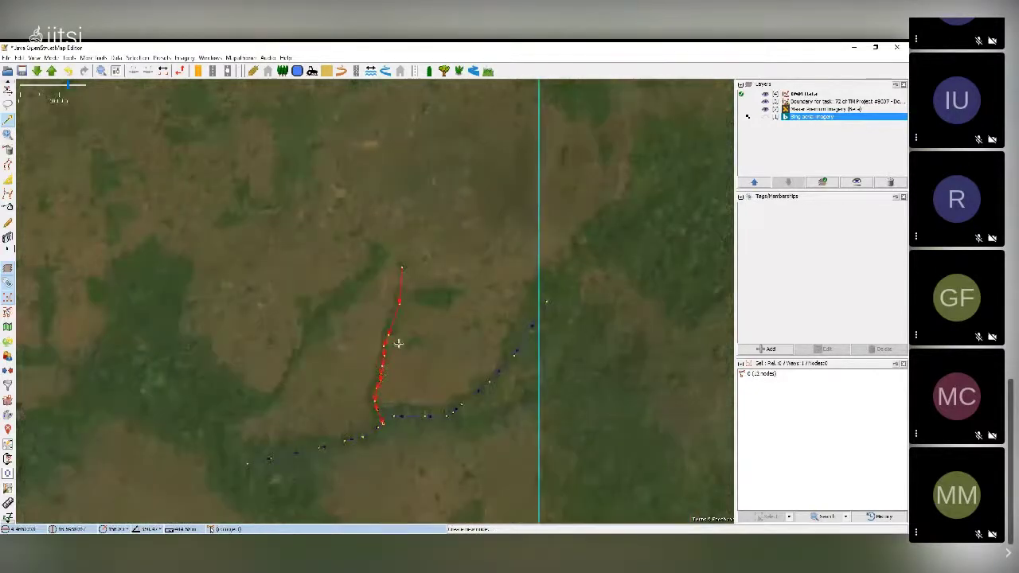
Step: Tag the new northern tributary with the Water/Water/Stream preset, keeping Intermittent enabled
{"action": "left_click", "coordinate": [162, 58]}
{"action": "mouse_move", "coordinate": [199, 118]}
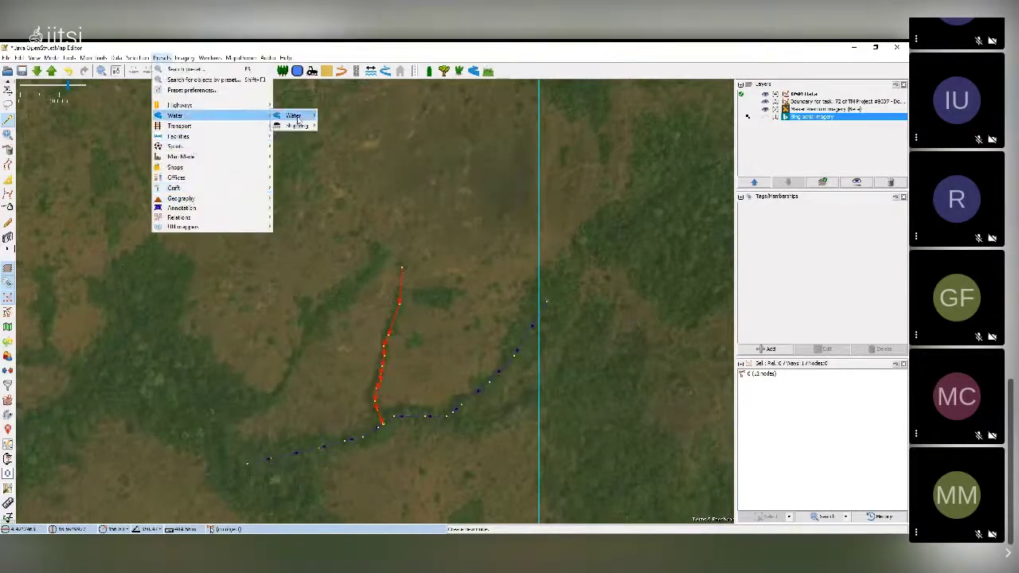
{"action": "mouse_move", "coordinate": [294, 116]}
{"action": "left_click", "coordinate": [339, 128]}
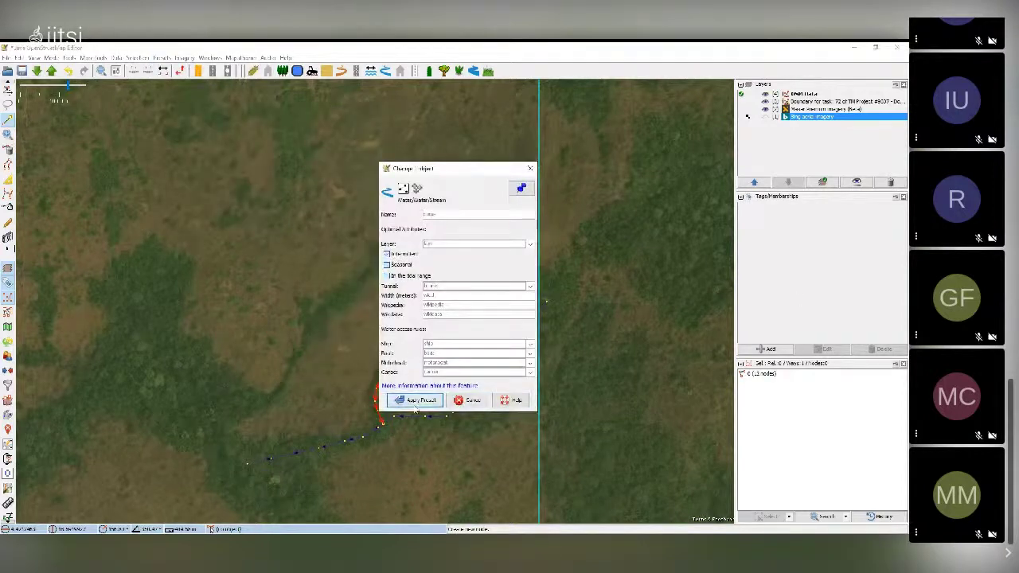
{"action": "left_click", "coordinate": [415, 400]}
Step: Draw a second tributary from just outside the task square's eastern edge west along the vegetation to the first stream, and finish it
{"action": "left_click_drag", "start_coordinate": [511, 447], "coordinate": [462, 309]}
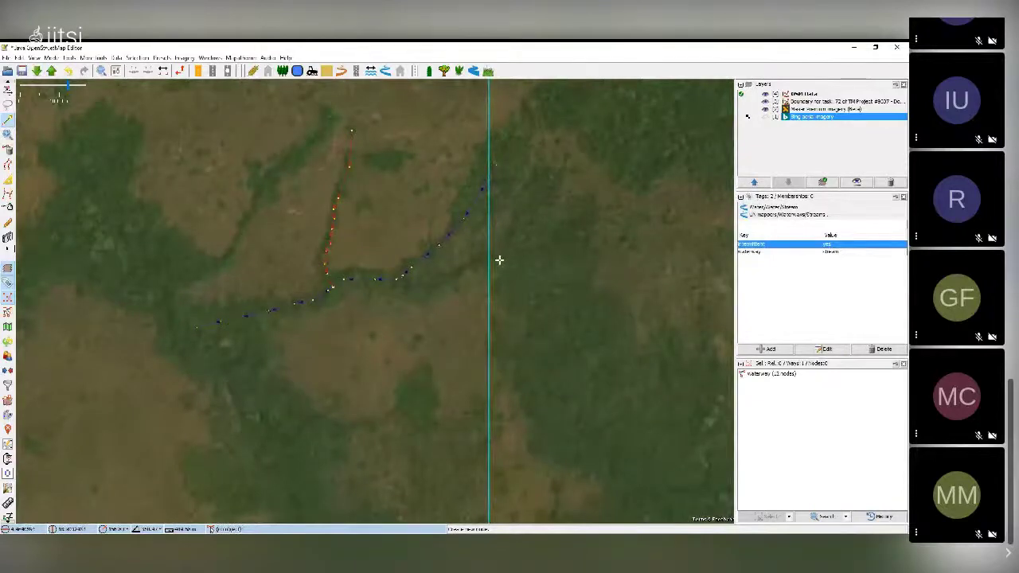
{"action": "left_click", "coordinate": [497, 263]}
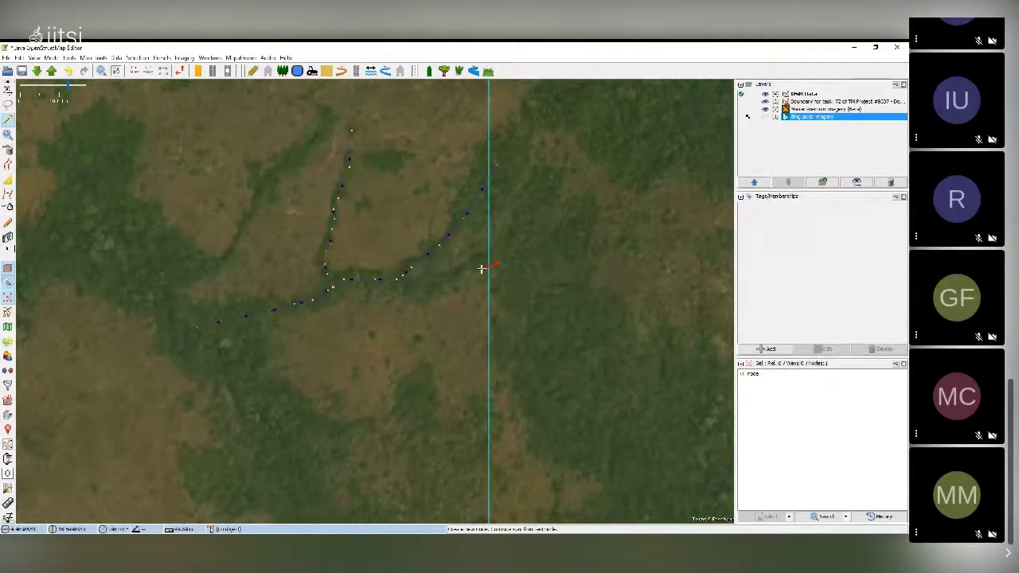
{"action": "left_click", "coordinate": [466, 275]}
{"action": "left_click", "coordinate": [448, 285]}
{"action": "left_click", "coordinate": [433, 291]}
{"action": "left_click", "coordinate": [414, 292]}
{"action": "double_click", "coordinate": [398, 280]}
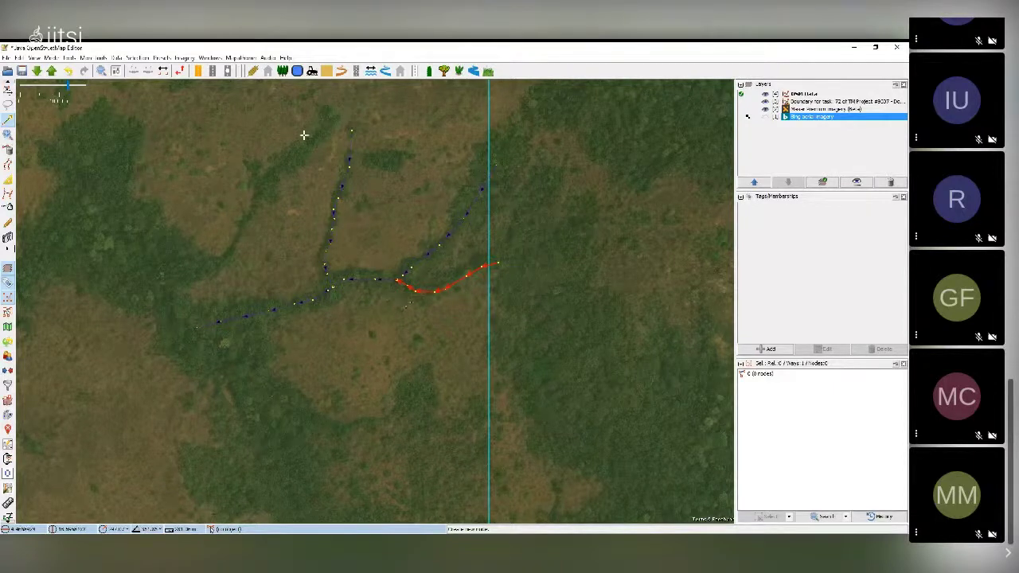
Step: Apply the Water/Water/Stream preset with Intermittent enabled to the tributary crossing the eastern edge
{"action": "left_click", "coordinate": [161, 58]}
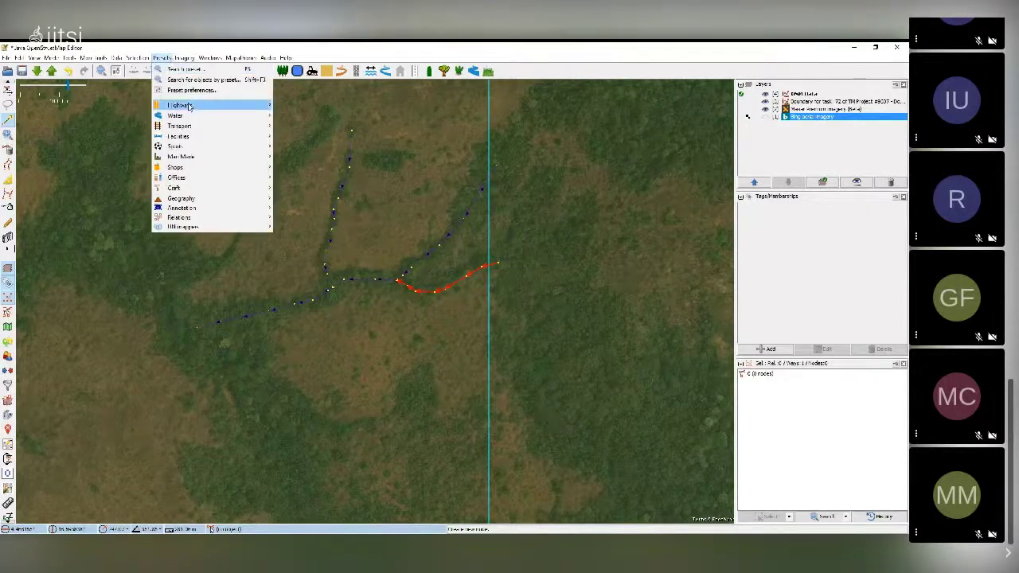
{"action": "mouse_move", "coordinate": [191, 117]}
{"action": "mouse_move", "coordinate": [299, 117]}
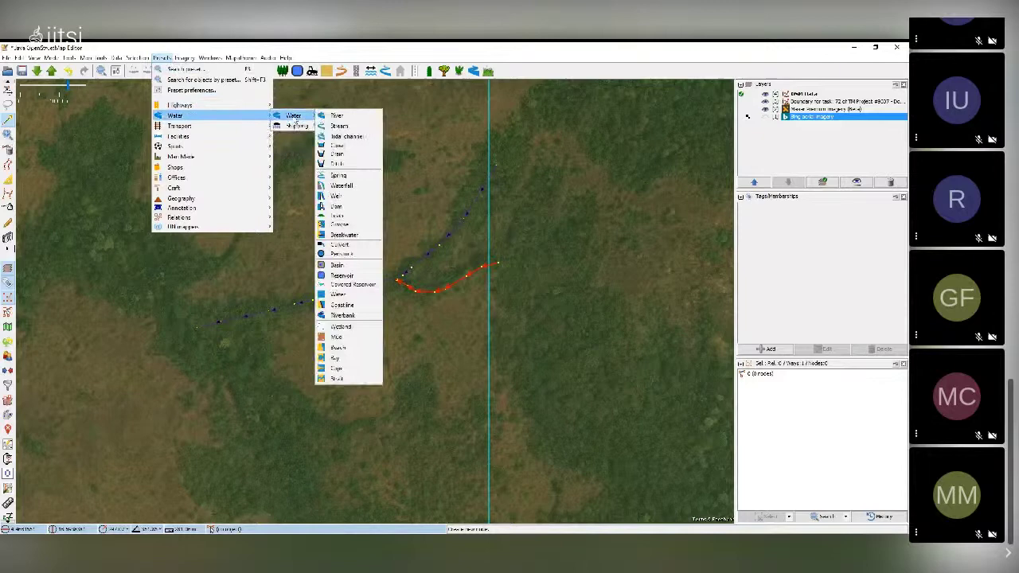
{"action": "left_click", "coordinate": [337, 125]}
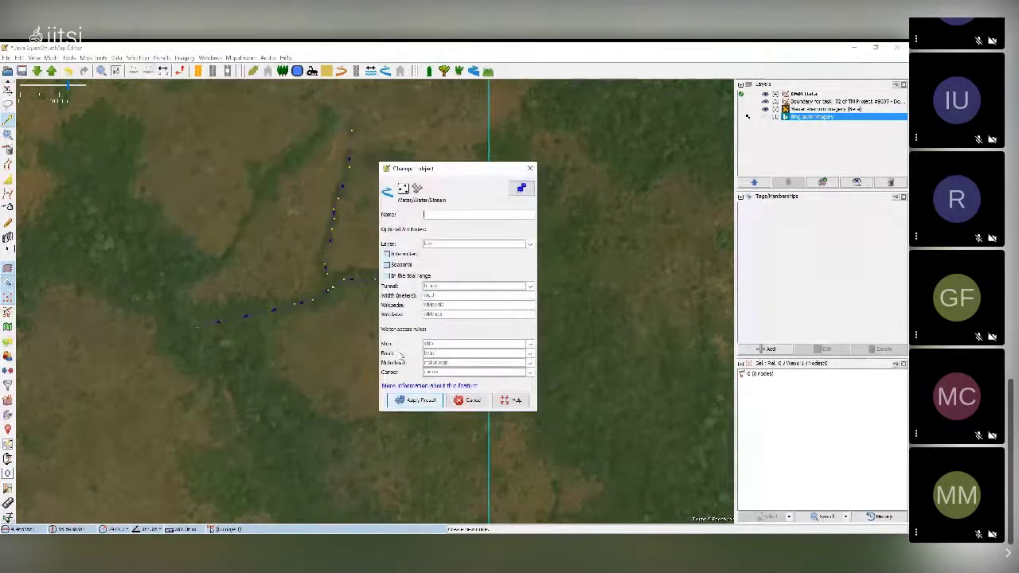
{"action": "left_click", "coordinate": [415, 400]}
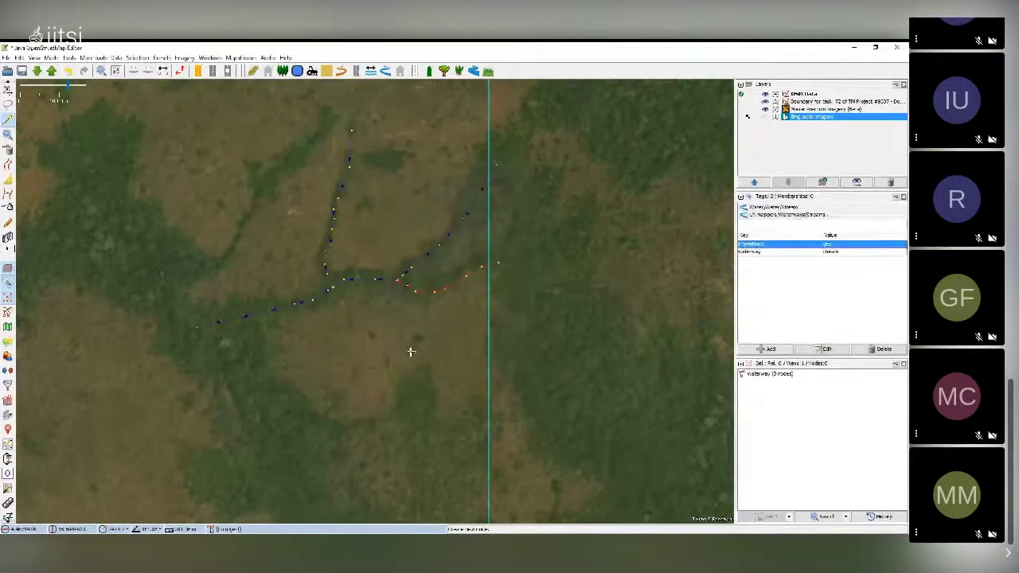
Step: Compare the Bing and Maxar imagery of the green corridors in the southeastern part of the task square
{"action": "scroll", "coordinate": [506, 248], "scroll_direction": "down", "scroll_amount": 2}
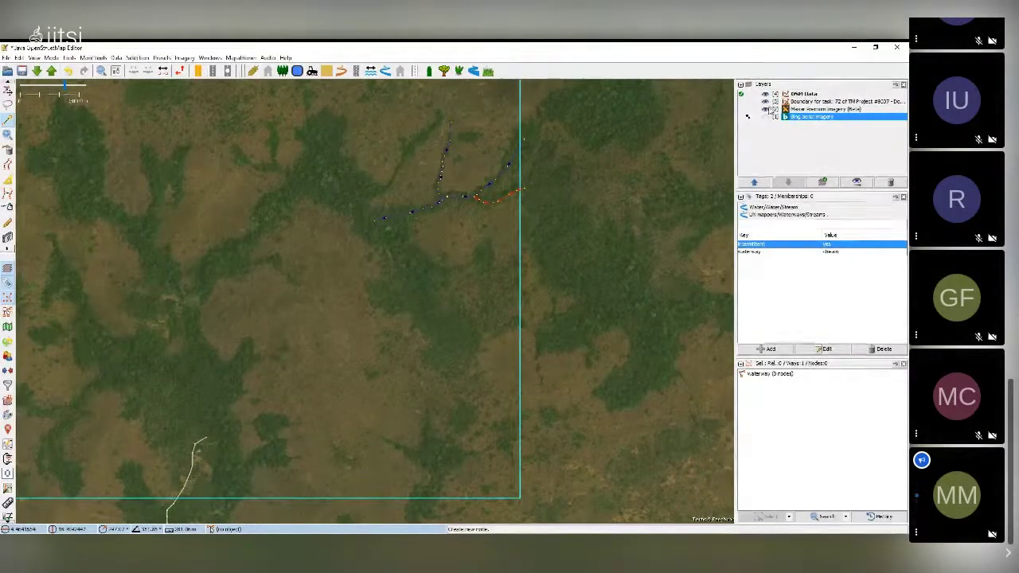
{"action": "left_click", "coordinate": [765, 117]}
{"action": "left_click", "coordinate": [765, 116]}
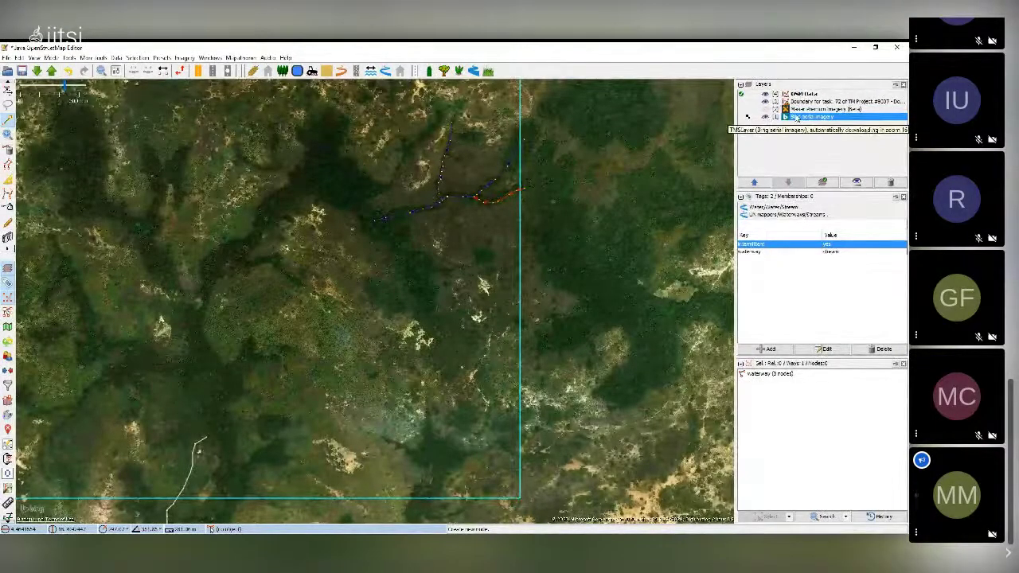
{"action": "left_click", "coordinate": [765, 109]}
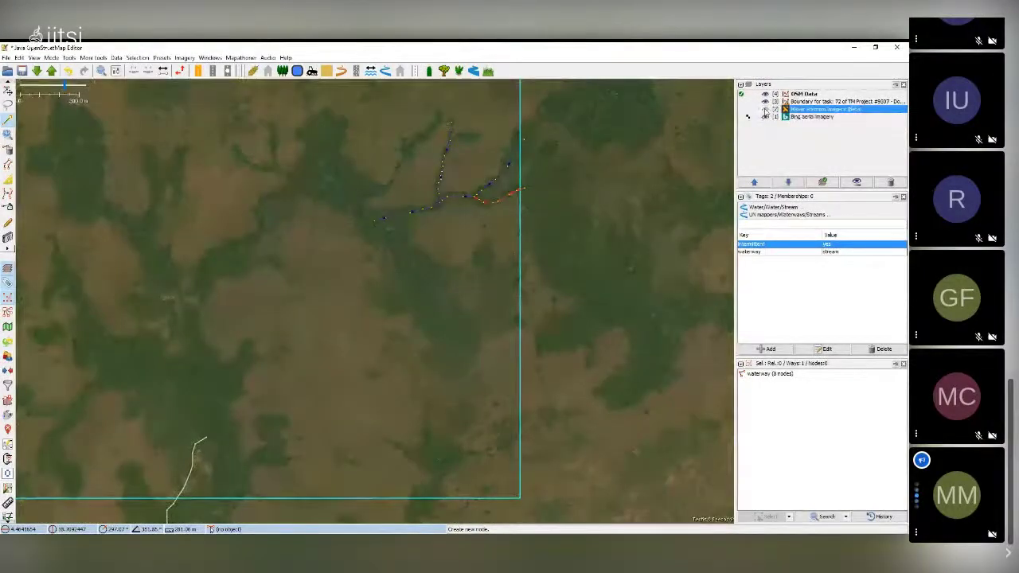
{"action": "left_click", "coordinate": [765, 109]}
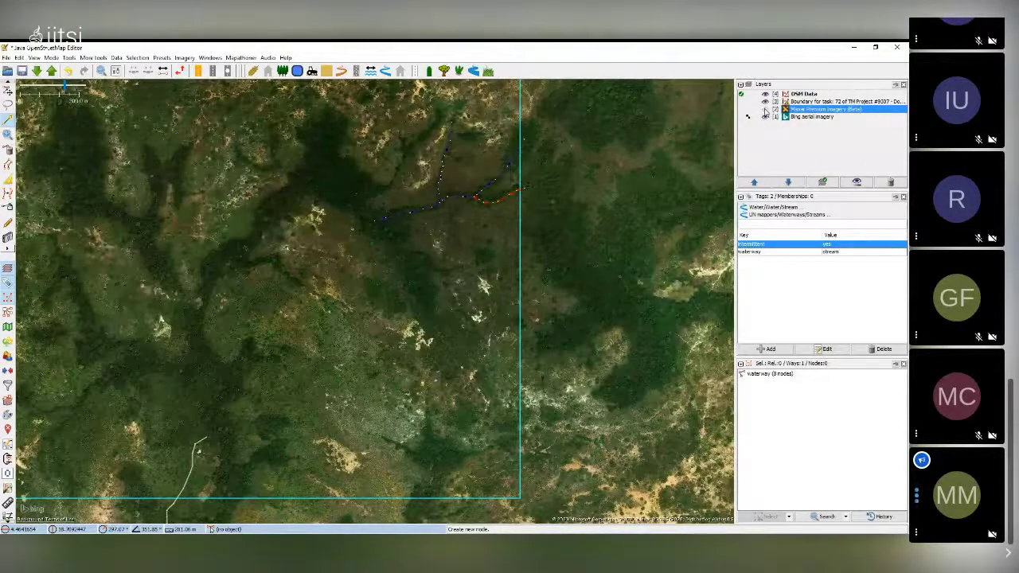
{"action": "left_click", "coordinate": [804, 116]}
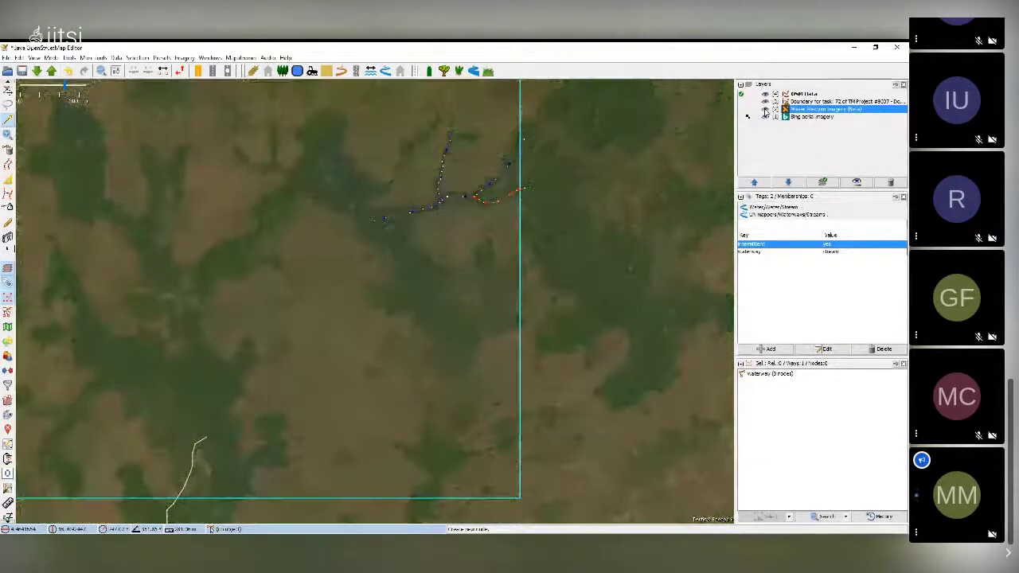
Step: Start a way in the dense vegetation south of the streams and trace it northwest past the first stream's western end
{"action": "left_click_drag", "start_coordinate": [423, 270], "coordinate": [463, 295]}
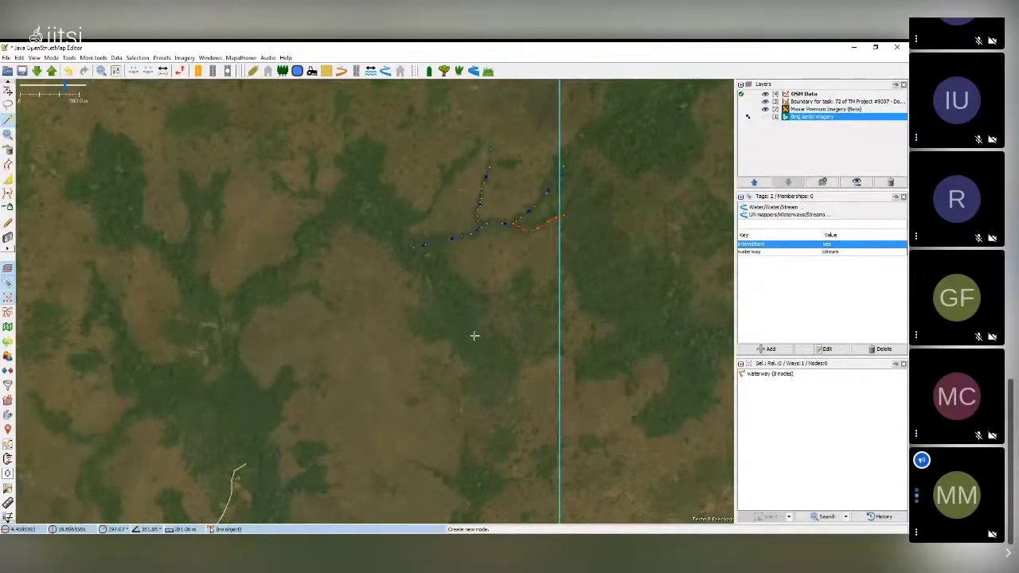
{"action": "scroll", "coordinate": [468, 328], "scroll_direction": "up", "scroll_amount": 2}
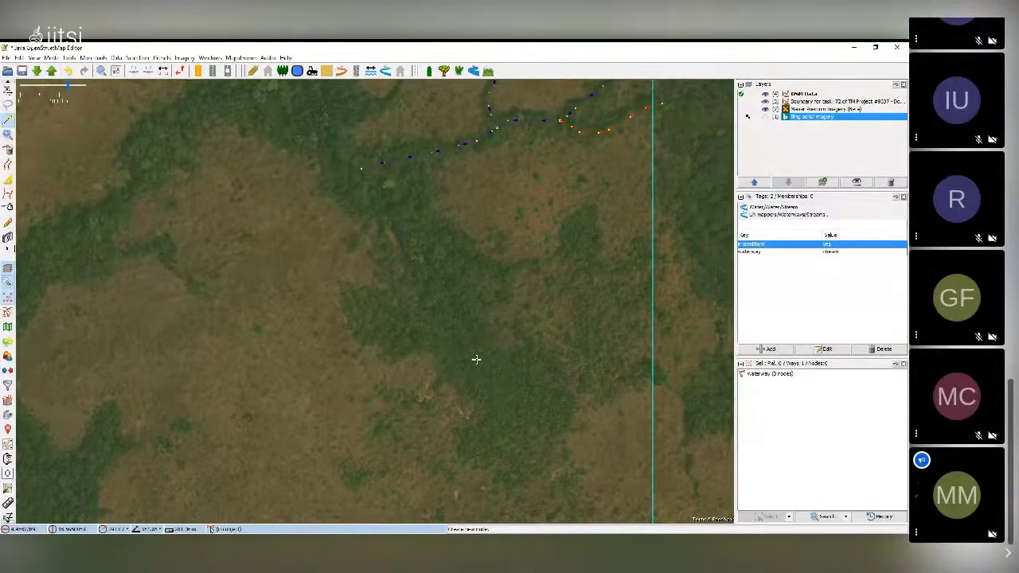
{"action": "left_click", "coordinate": [480, 354]}
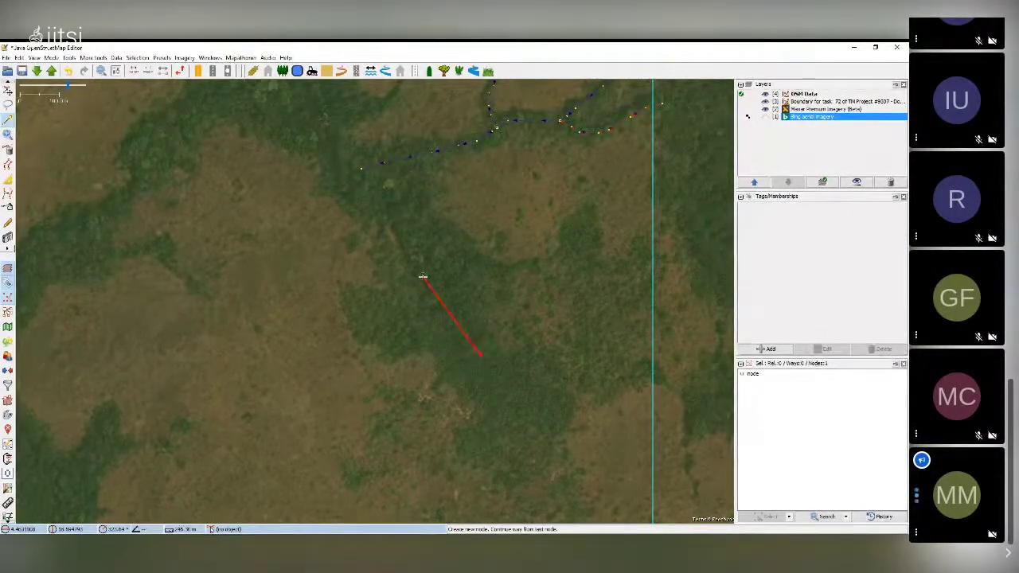
{"action": "left_click", "coordinate": [427, 275]}
{"action": "left_click", "coordinate": [397, 229]}
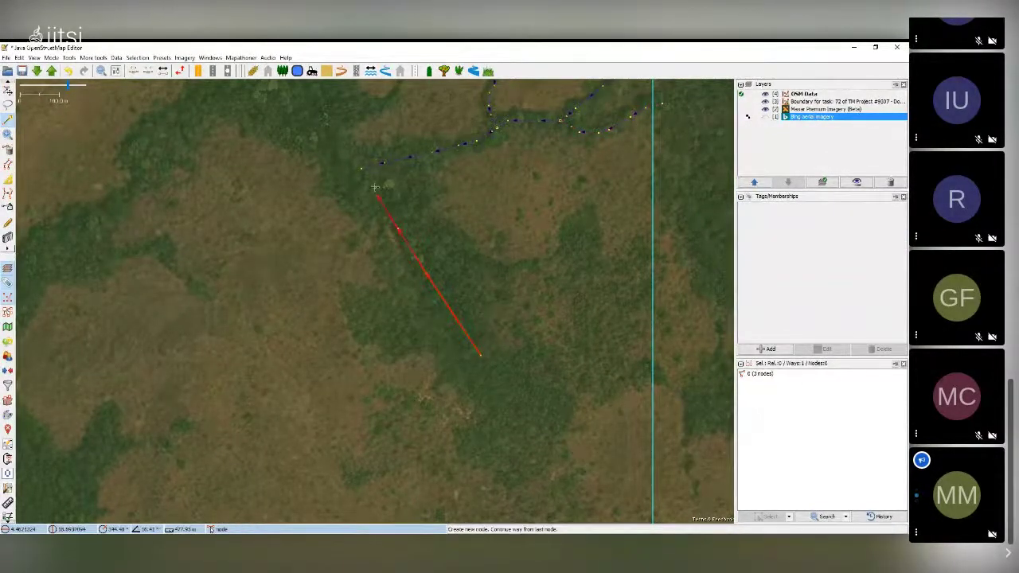
{"action": "left_click", "coordinate": [361, 171]}
{"action": "left_click", "coordinate": [331, 148]}
{"action": "left_click_drag", "start_coordinate": [331, 147], "coordinate": [416, 254]}
{"action": "left_click", "coordinate": [416, 242]}
{"action": "left_click", "coordinate": [403, 215]}
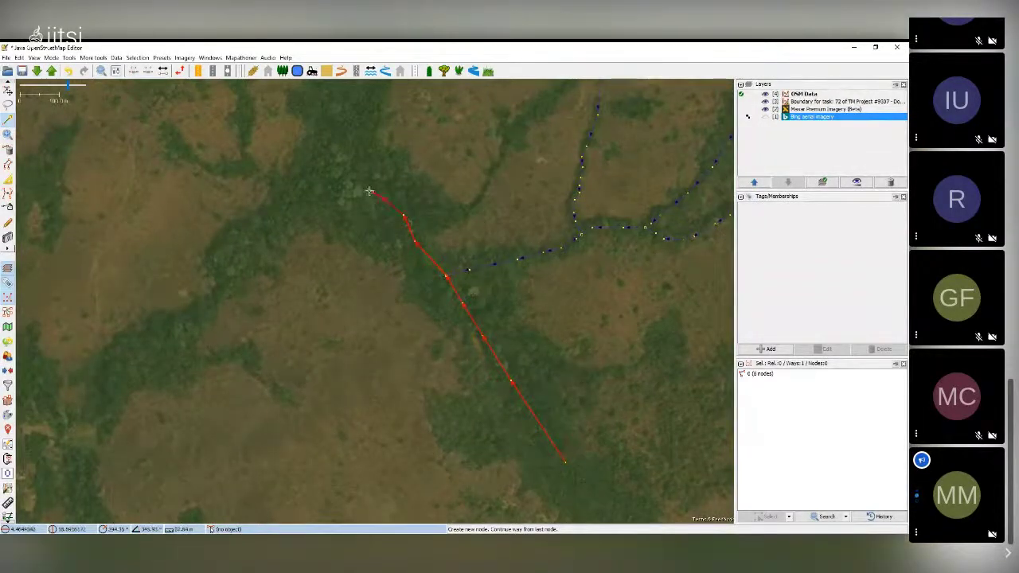
Step: Continue the way around the bend and southwest along the green corridor to the small bare clearing, and finish it there
{"action": "scroll", "coordinate": [369, 191], "scroll_direction": "down", "scroll_amount": 2}
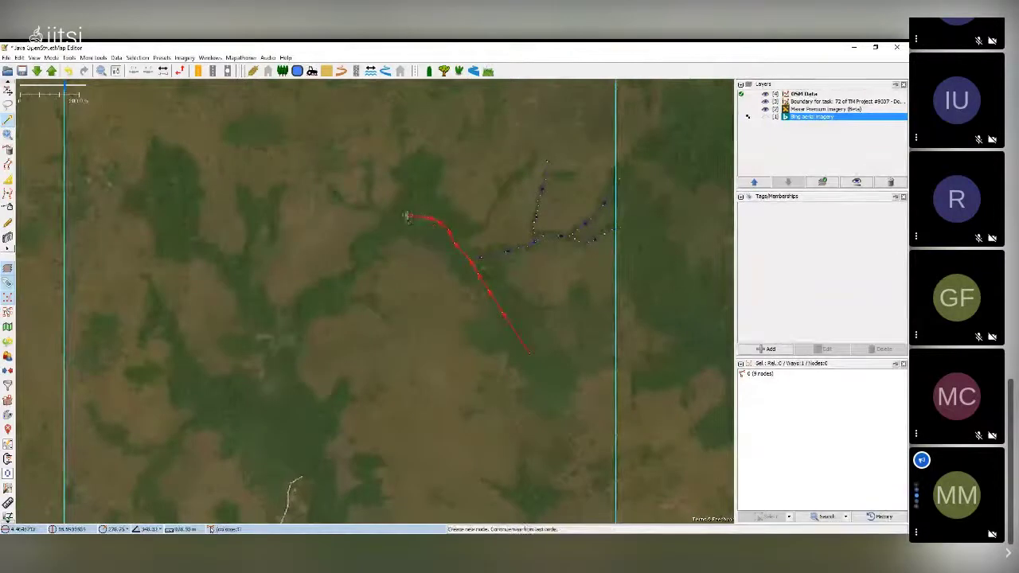
{"action": "left_click", "coordinate": [395, 219]}
{"action": "left_click", "coordinate": [383, 234]}
{"action": "left_click", "coordinate": [371, 247]}
{"action": "left_click", "coordinate": [362, 260]}
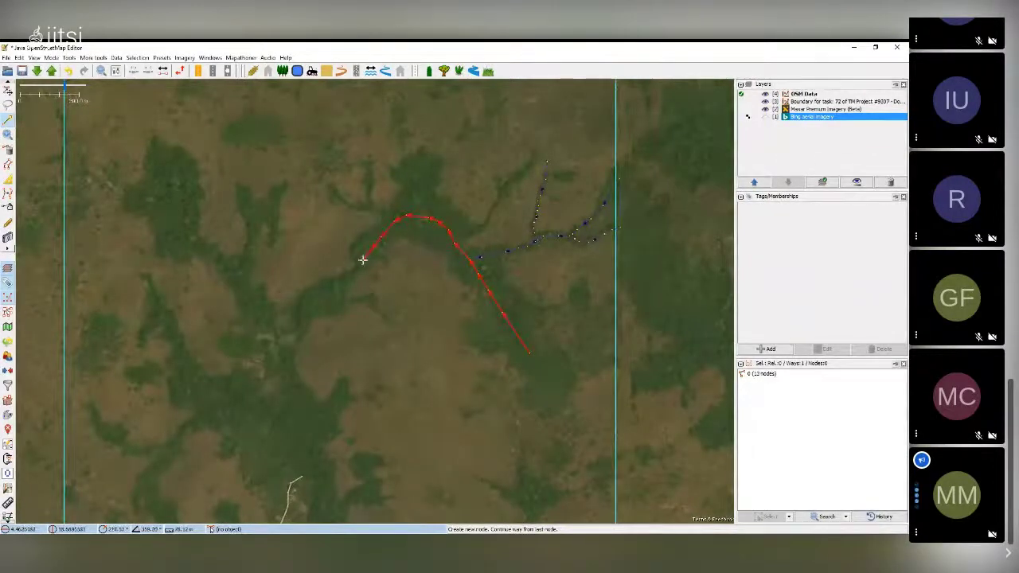
{"action": "left_click", "coordinate": [340, 285]}
{"action": "left_click", "coordinate": [319, 306]}
{"action": "scroll", "coordinate": [319, 305], "scroll_direction": "up", "scroll_amount": 2}
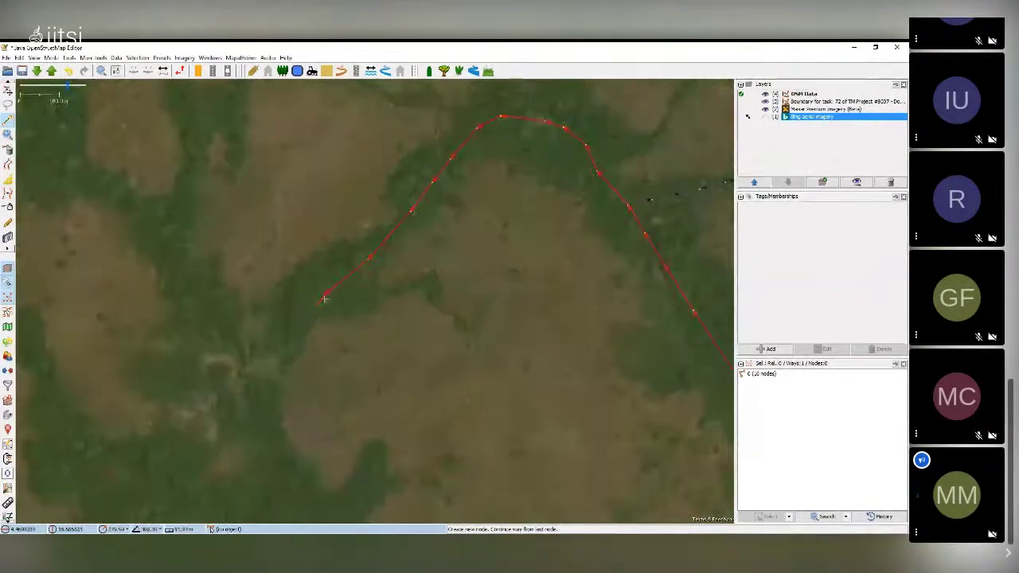
{"action": "left_click", "coordinate": [310, 308]}
{"action": "left_click", "coordinate": [301, 317]}
{"action": "left_click", "coordinate": [295, 328]}
{"action": "left_click", "coordinate": [274, 351]}
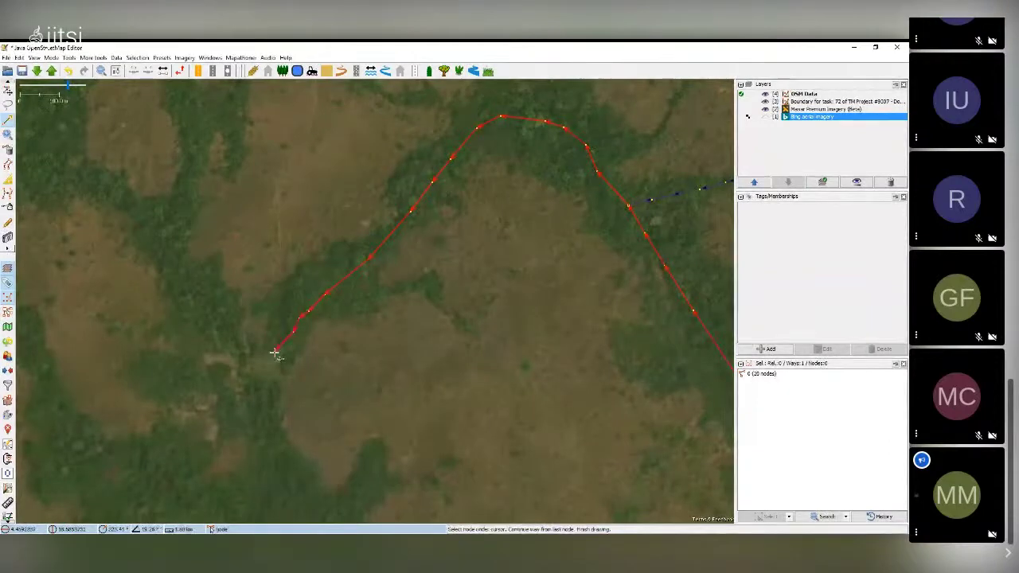
{"action": "left_click", "coordinate": [274, 352]}
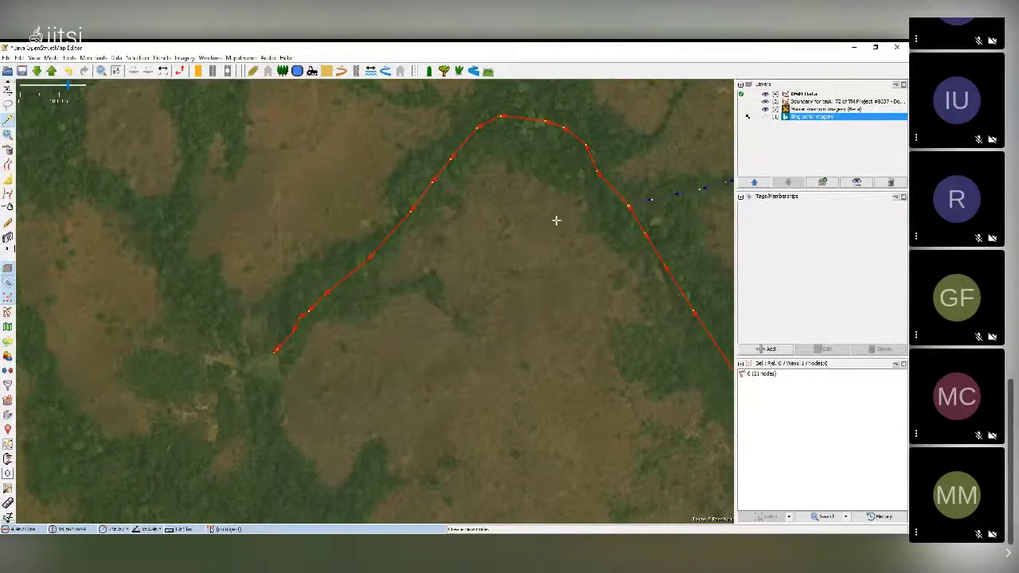
Step: Examine the finished way's course within the whole task square and the vegetation around its bend
{"action": "left_click_drag", "start_coordinate": [565, 209], "coordinate": [485, 267]}
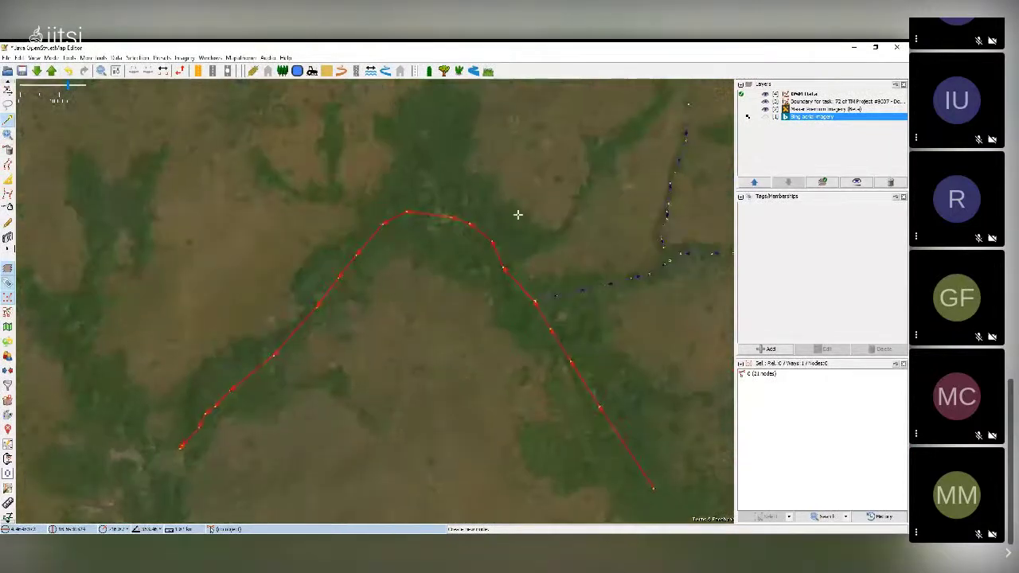
{"action": "scroll", "coordinate": [518, 214], "scroll_direction": "down", "scroll_amount": 4}
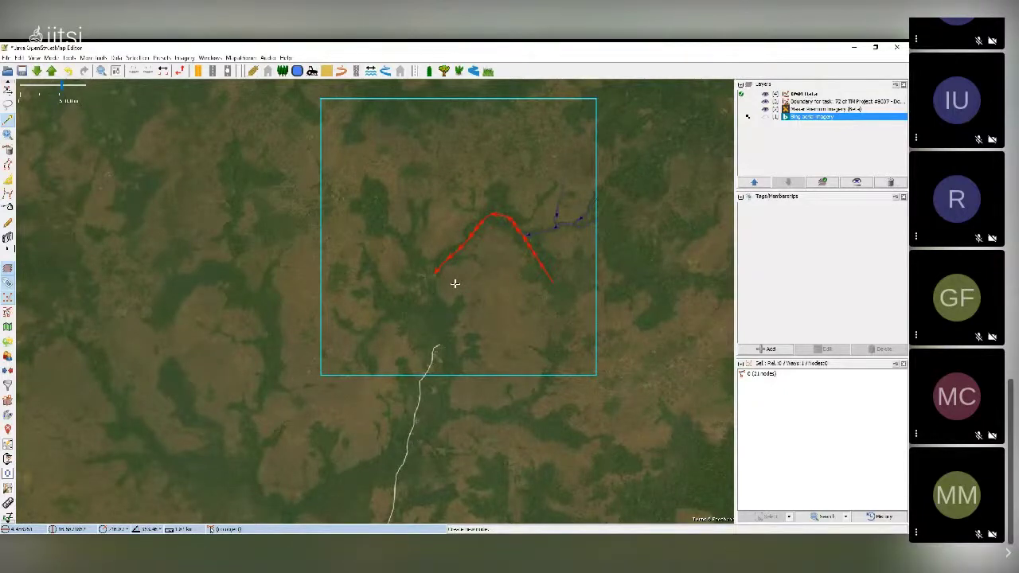
{"action": "scroll", "coordinate": [457, 282], "scroll_direction": "up", "scroll_amount": 2}
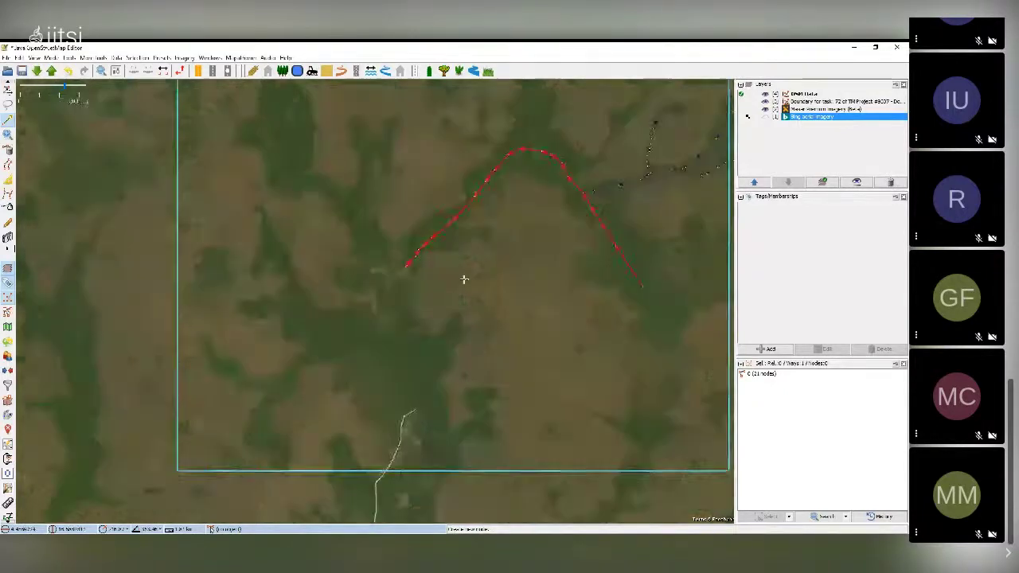
{"action": "scroll", "coordinate": [464, 279], "scroll_direction": "up", "scroll_amount": 2}
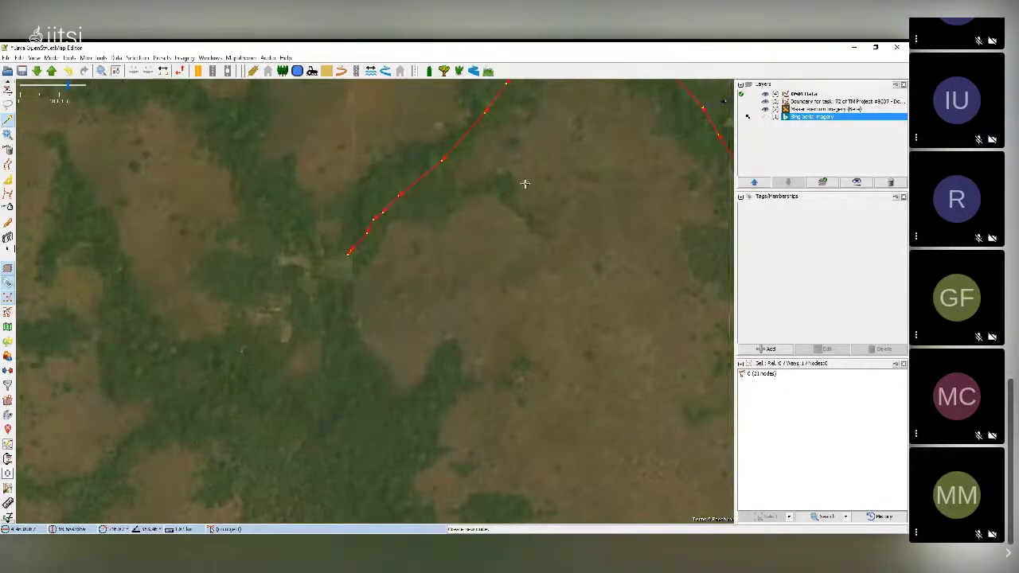
{"action": "left_click_drag", "start_coordinate": [523, 182], "coordinate": [433, 347]}
{"action": "left_click_drag", "start_coordinate": [485, 290], "coordinate": [426, 358]}
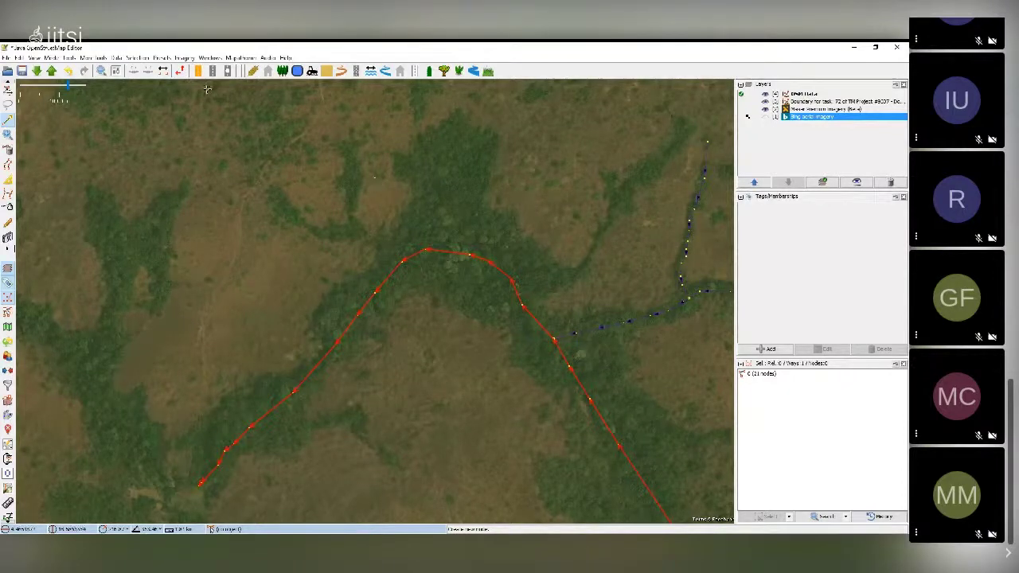
Step: Tag the finished way around the bend with the Stream preset and mark it as intermittent
{"action": "left_click", "coordinate": [169, 59]}
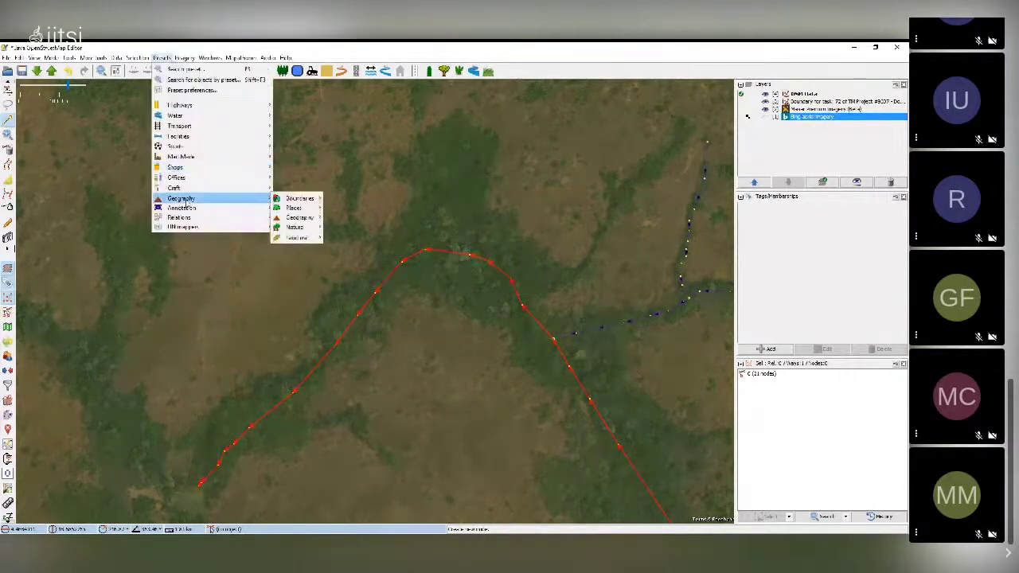
{"action": "mouse_move", "coordinate": [198, 129]}
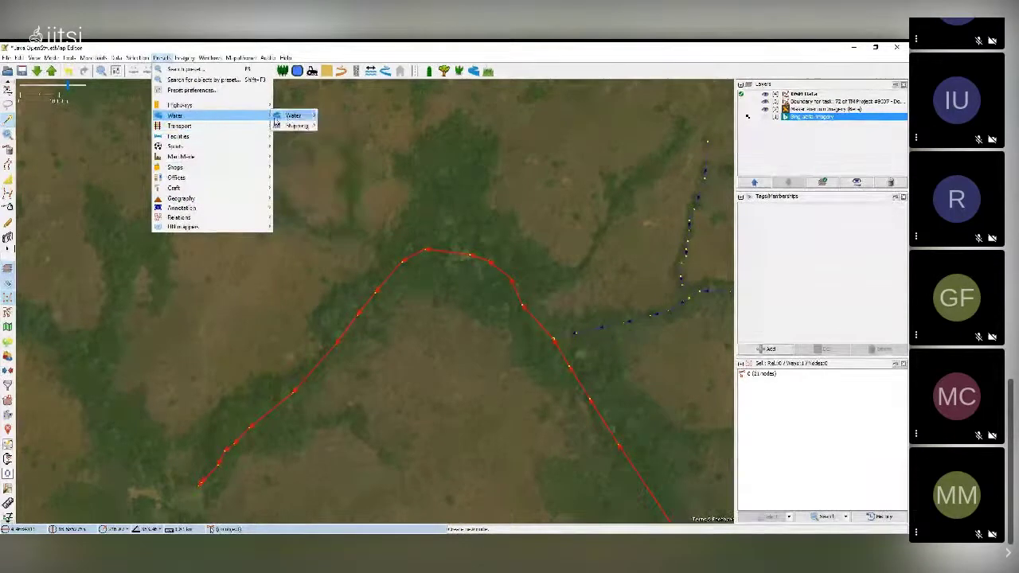
{"action": "mouse_move", "coordinate": [295, 114]}
{"action": "left_click", "coordinate": [333, 125]}
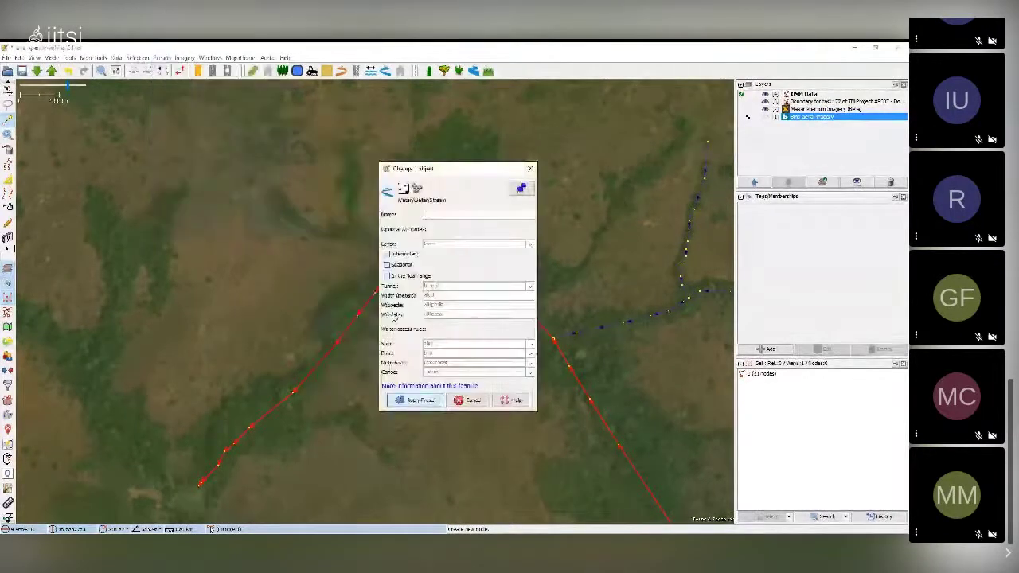
{"action": "left_click", "coordinate": [387, 255]}
{"action": "left_click", "coordinate": [416, 404]}
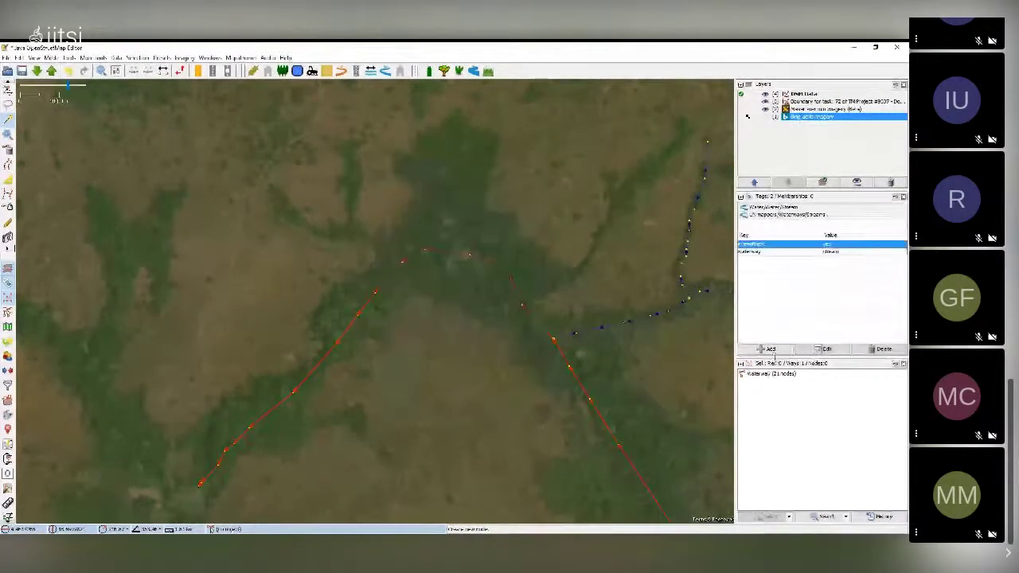
Step: Trace a tributary northeast of the bend, following the narrow green strip southwest and joining it to the main stream just east of the bend
{"action": "scroll", "coordinate": [609, 279], "scroll_direction": "down", "scroll_amount": 2}
{"action": "left_click_drag", "start_coordinate": [605, 272], "coordinate": [497, 276]}
{"action": "left_click", "coordinate": [537, 213]}
{"action": "left_click", "coordinate": [527, 227]}
{"action": "left_click", "coordinate": [510, 235]}
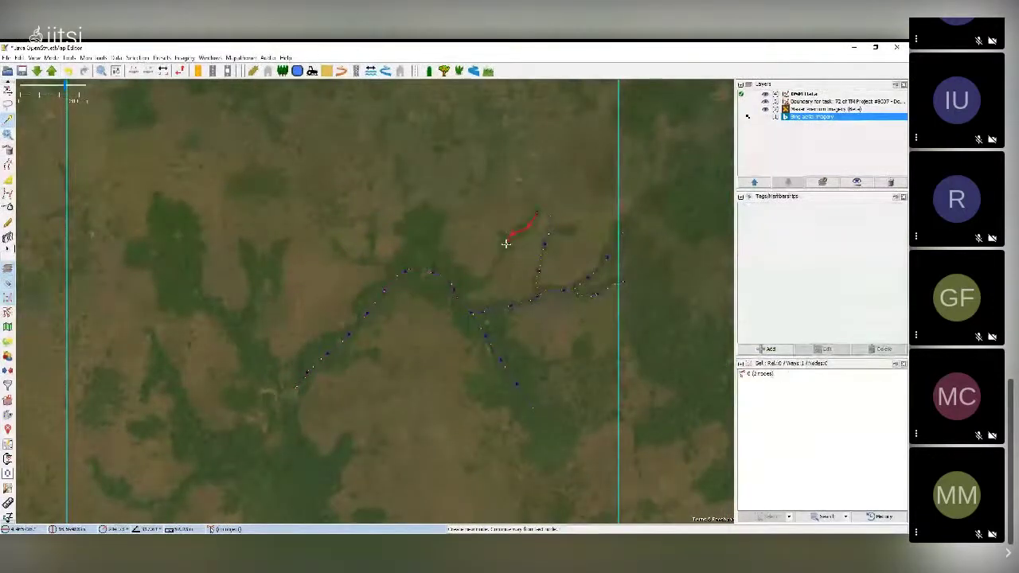
{"action": "scroll", "coordinate": [506, 244], "scroll_direction": "up", "scroll_amount": 2}
{"action": "left_click", "coordinate": [494, 269]}
{"action": "left_click", "coordinate": [481, 295]}
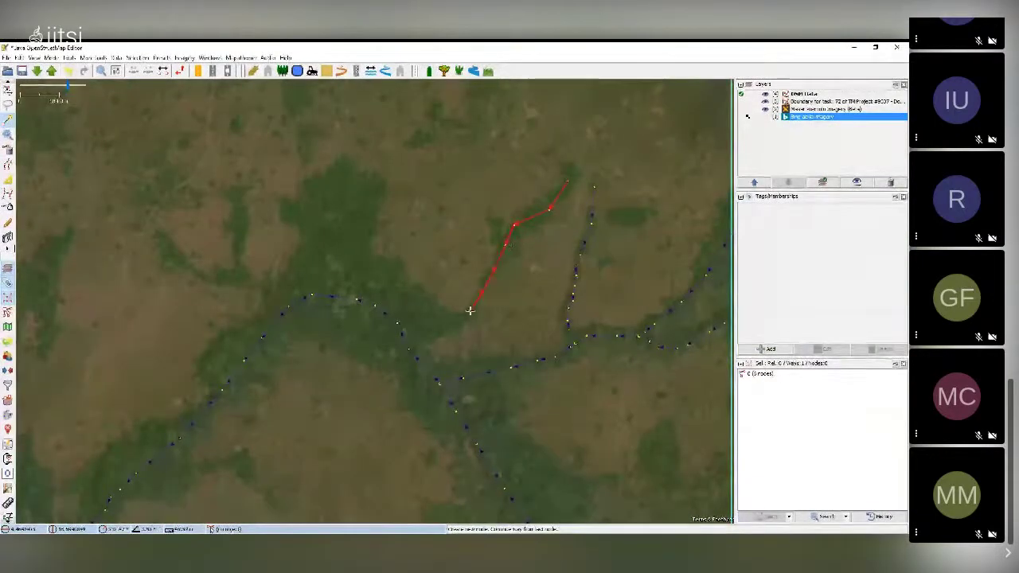
{"action": "left_click", "coordinate": [470, 311]}
{"action": "left_click", "coordinate": [457, 322]}
{"action": "left_click", "coordinate": [436, 328]}
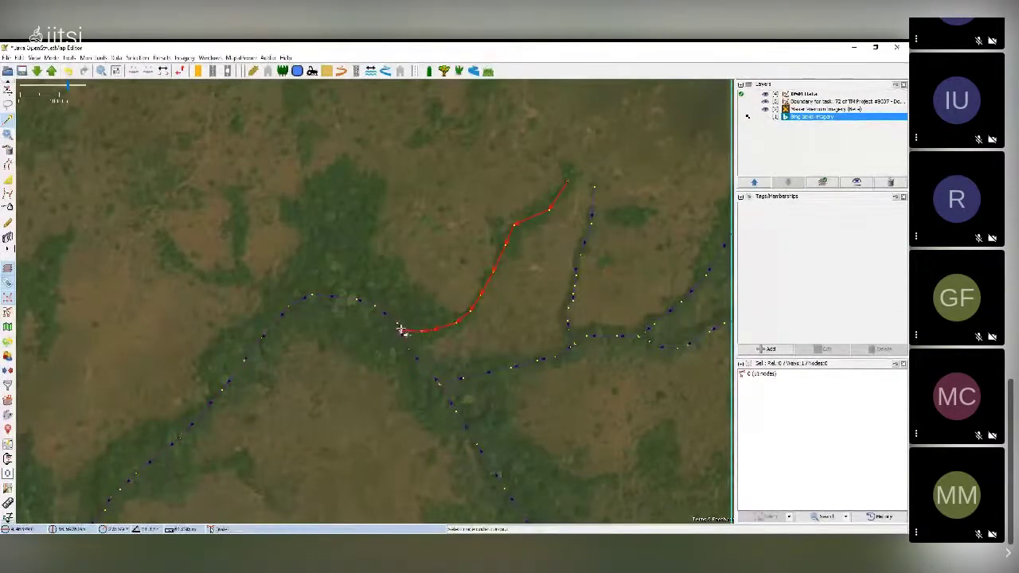
{"action": "left_click", "coordinate": [401, 329]}
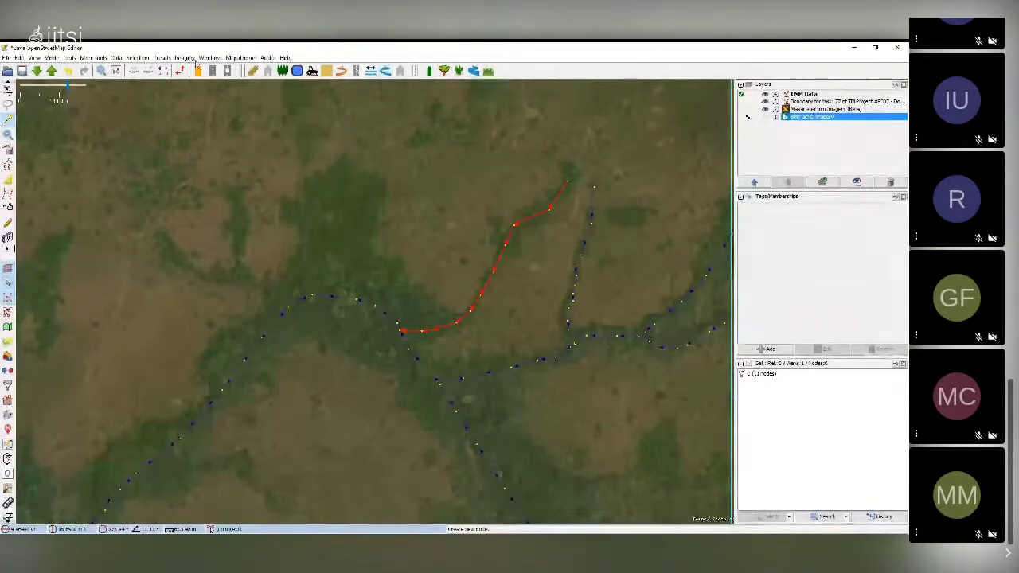
Step: Add the Stream preset to the toolbar and tag the new tributary as an intermittent stream
{"action": "left_click", "coordinate": [162, 57]}
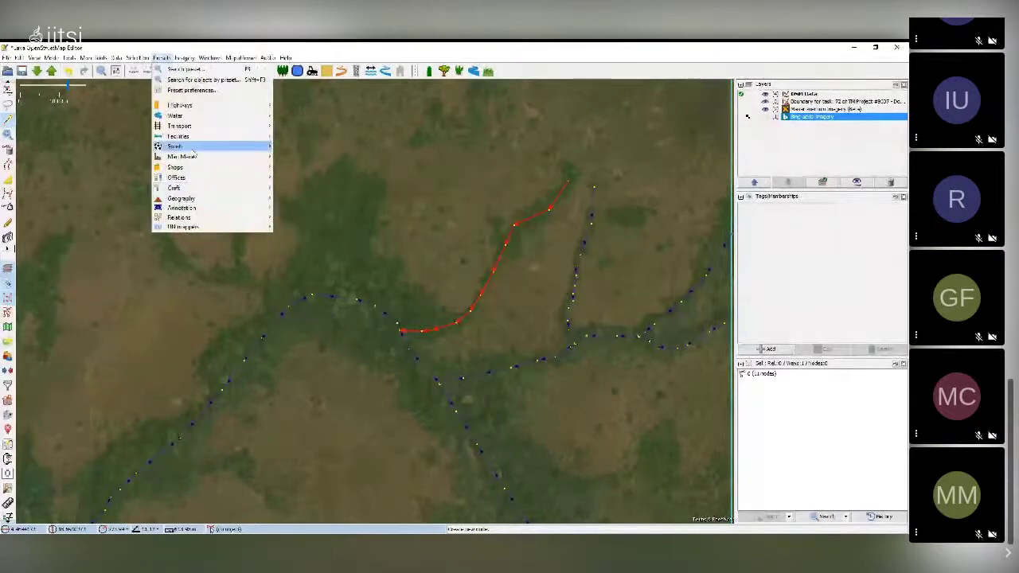
{"action": "mouse_move", "coordinate": [177, 116]}
{"action": "mouse_move", "coordinate": [301, 119]}
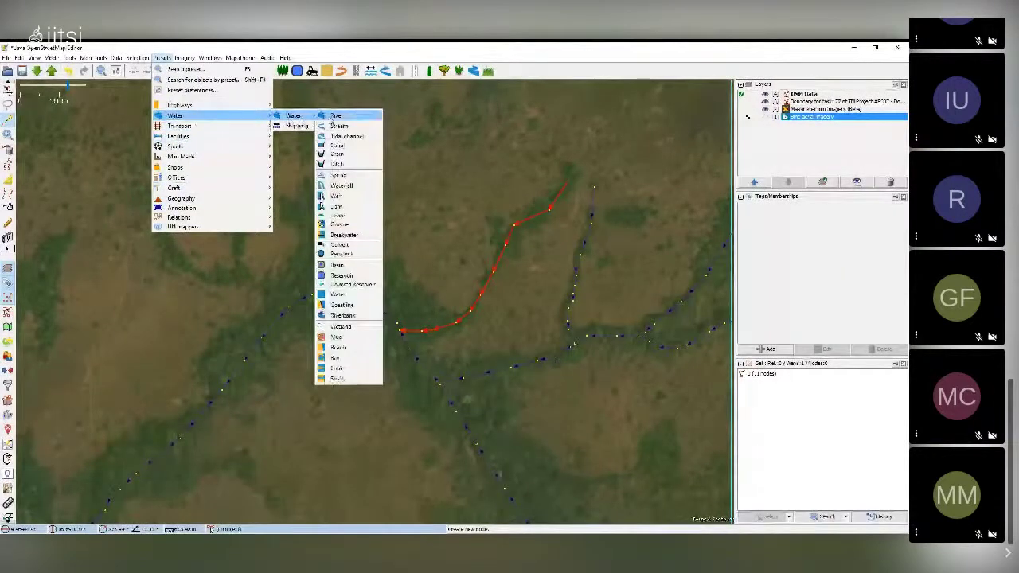
{"action": "left_click", "coordinate": [339, 126]}
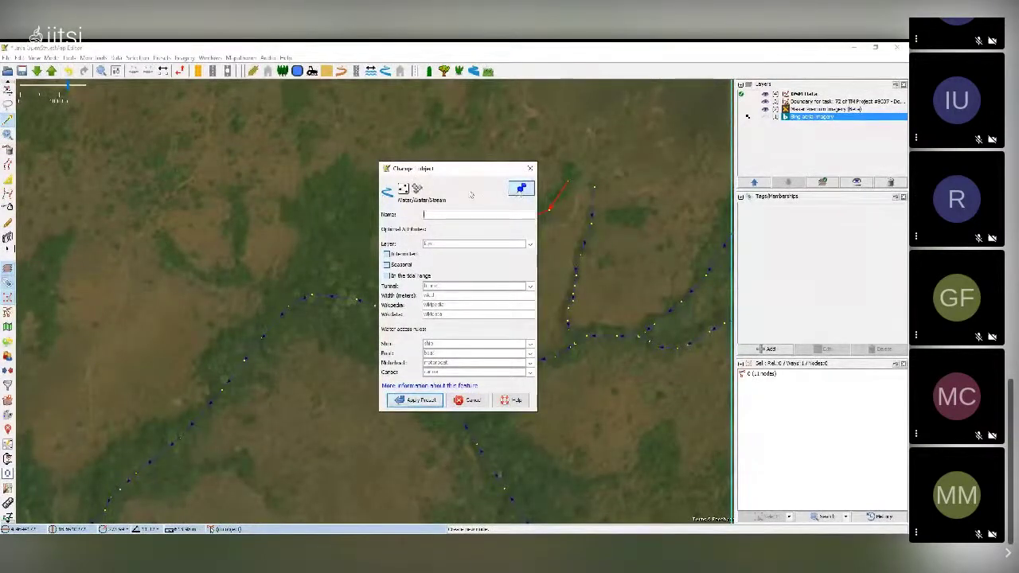
{"action": "left_click", "coordinate": [522, 189]}
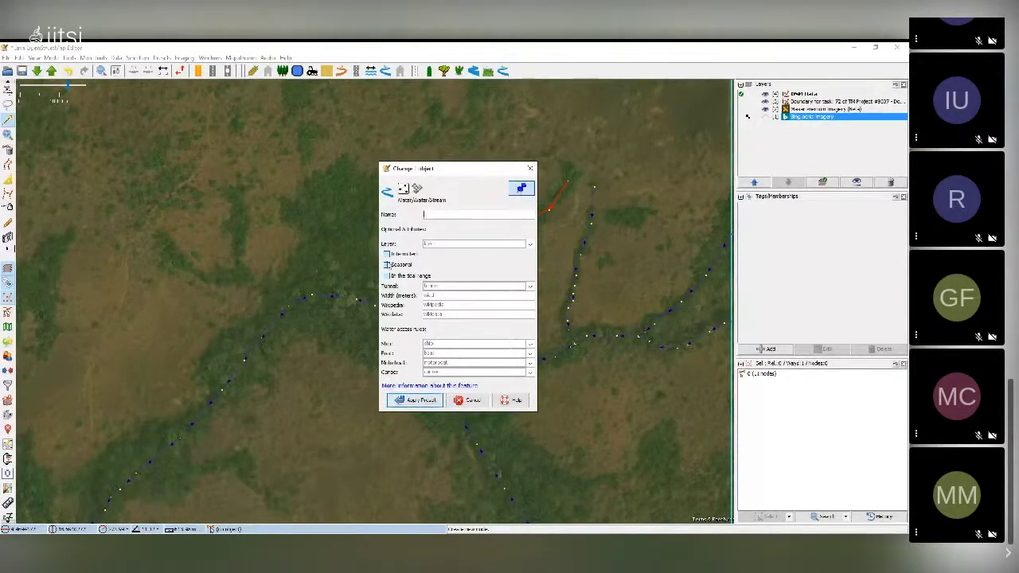
{"action": "left_click", "coordinate": [386, 254]}
{"action": "left_click", "coordinate": [411, 400]}
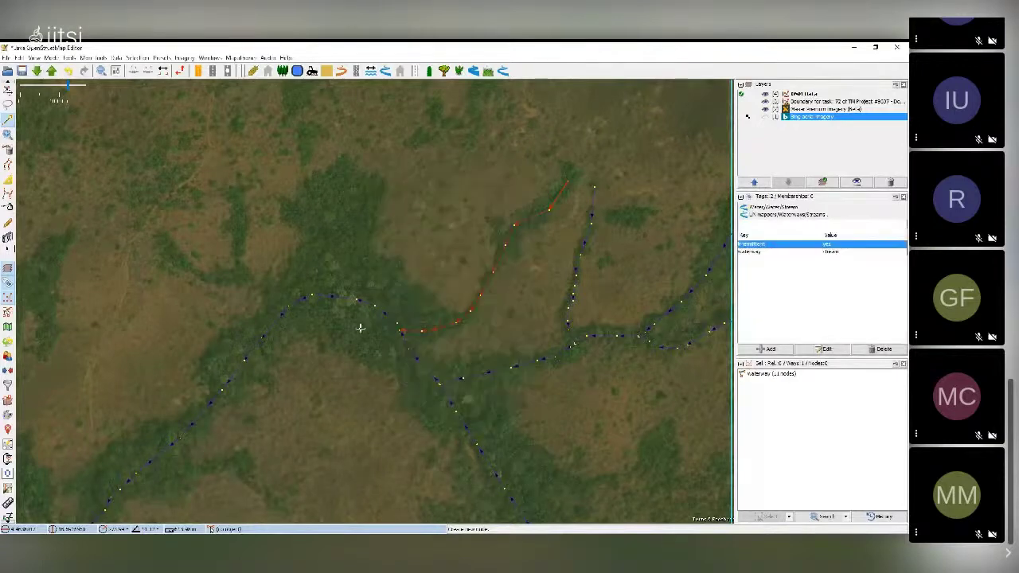
Step: Examine the green corridor between the main stream's southwestern end and the southern edge of the task square
{"action": "scroll", "coordinate": [359, 325], "scroll_direction": "down", "scroll_amount": 2}
{"action": "left_click_drag", "start_coordinate": [343, 367], "coordinate": [427, 243]}
{"action": "left_click_drag", "start_coordinate": [409, 284], "coordinate": [455, 279]}
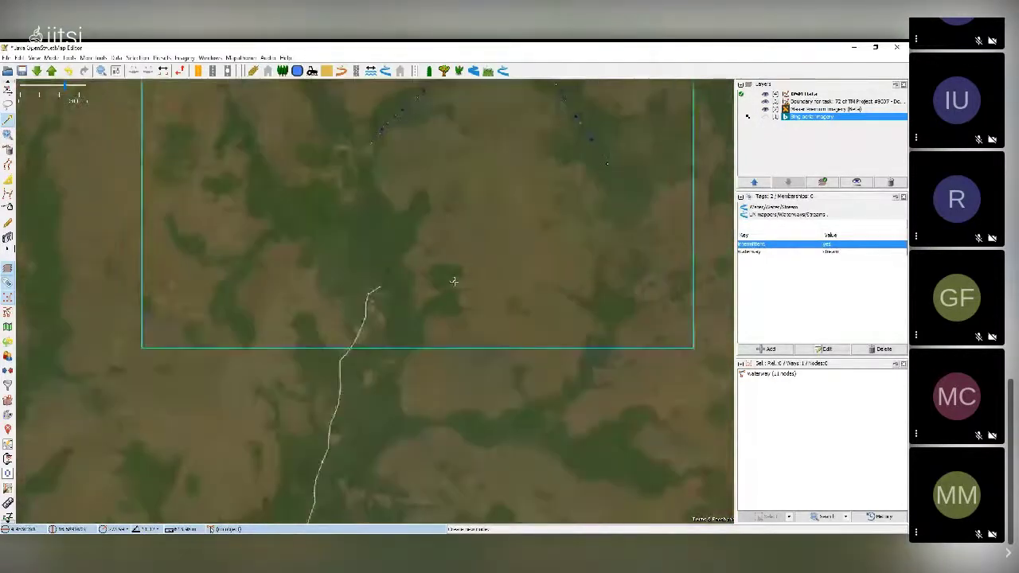
{"action": "scroll", "coordinate": [454, 280], "scroll_direction": "down", "scroll_amount": 2}
{"action": "scroll", "coordinate": [449, 275], "scroll_direction": "down", "scroll_amount": 2}
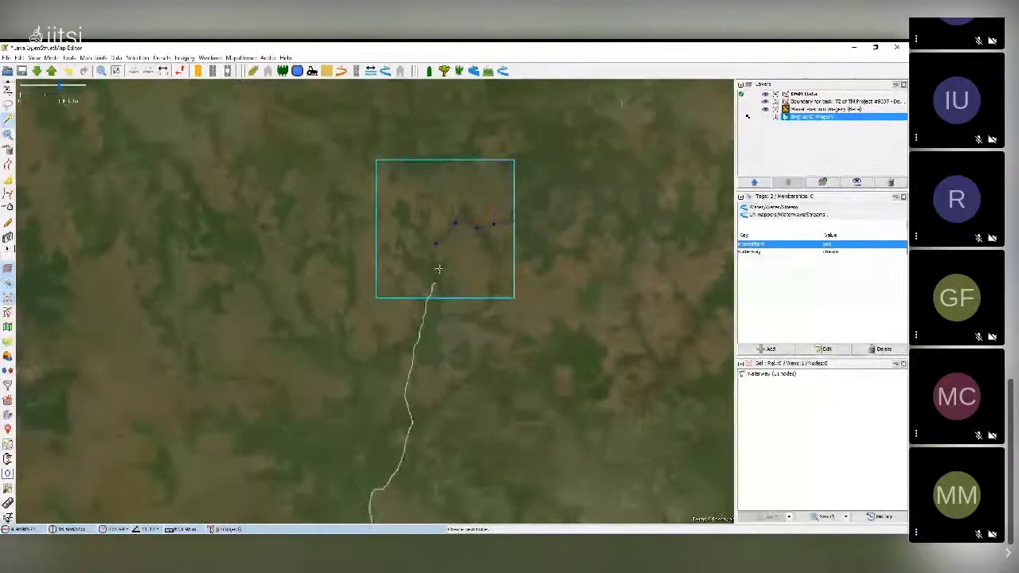
{"action": "scroll", "coordinate": [448, 267], "scroll_direction": "up", "scroll_amount": 4}
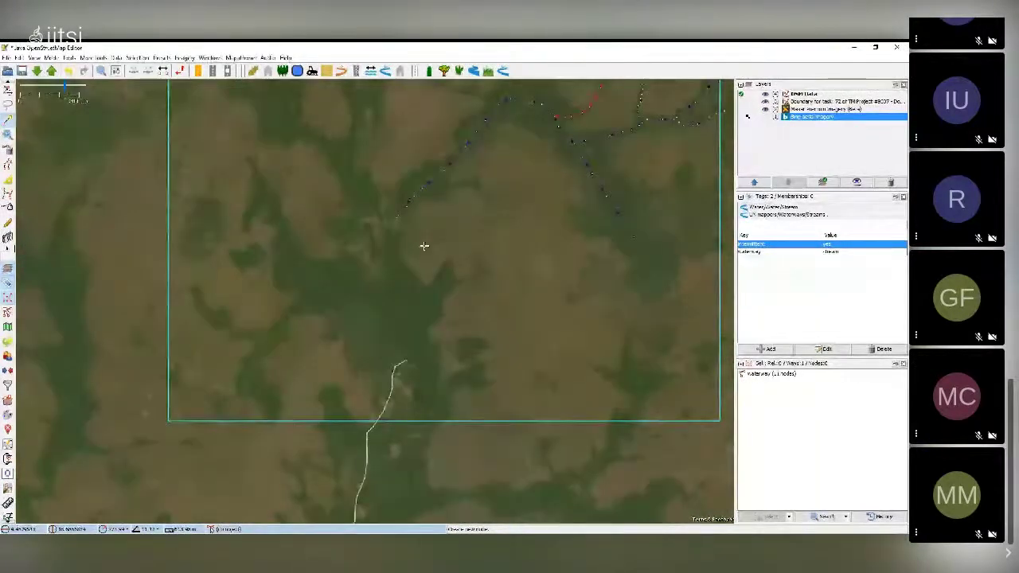
{"action": "scroll", "coordinate": [423, 246], "scroll_direction": "up", "scroll_amount": 2}
{"action": "scroll", "coordinate": [413, 251], "scroll_direction": "up", "scroll_amount": 2}
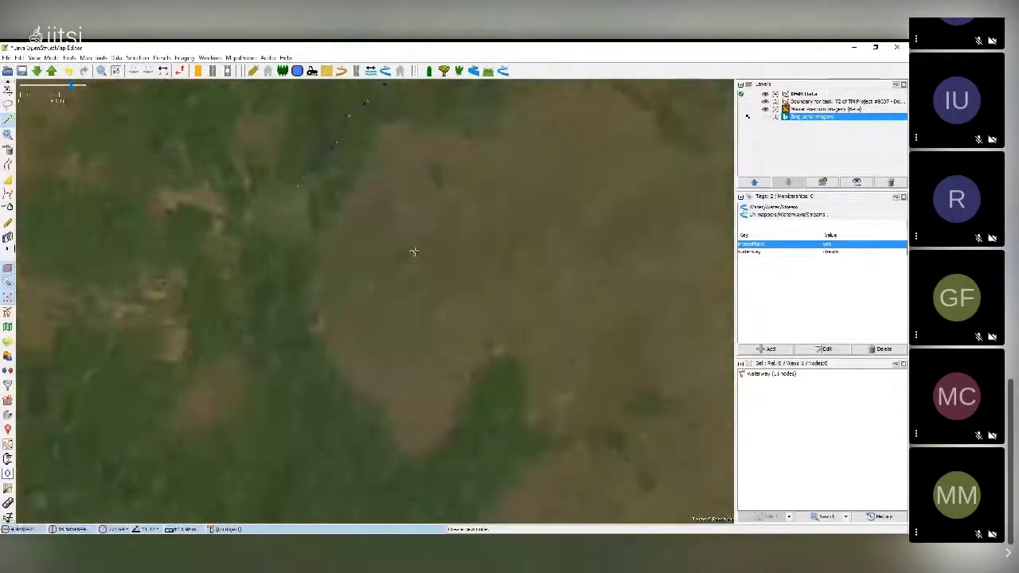
Step: Move the last nodes at the main stream's southwestern end southeast into the green corridor beside the clearing
{"action": "left_click_drag", "start_coordinate": [358, 203], "coordinate": [426, 273]}
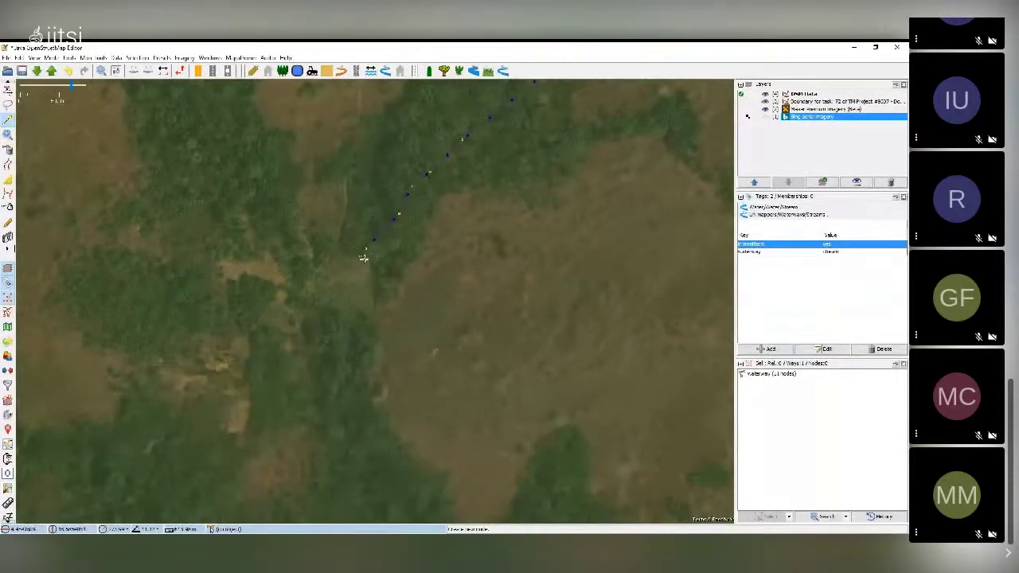
{"action": "key", "text": "Escape"}
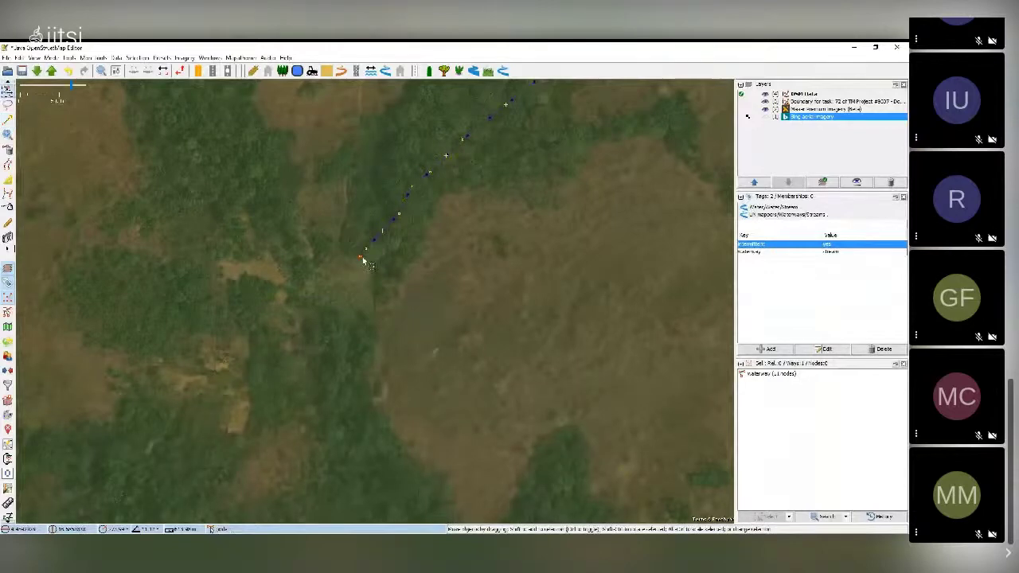
{"action": "left_click", "coordinate": [362, 259]}
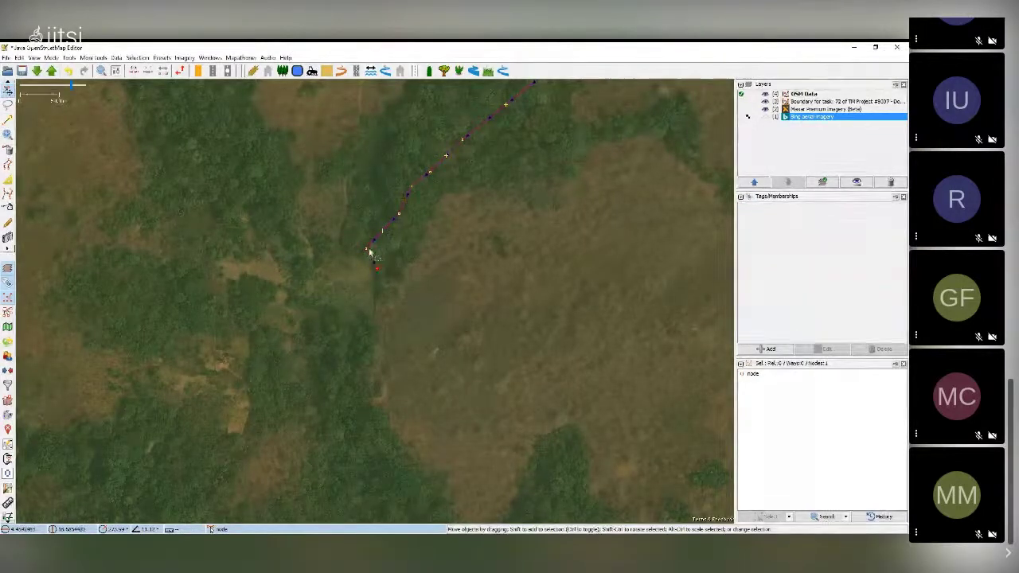
{"action": "left_click_drag", "start_coordinate": [366, 252], "coordinate": [378, 246]}
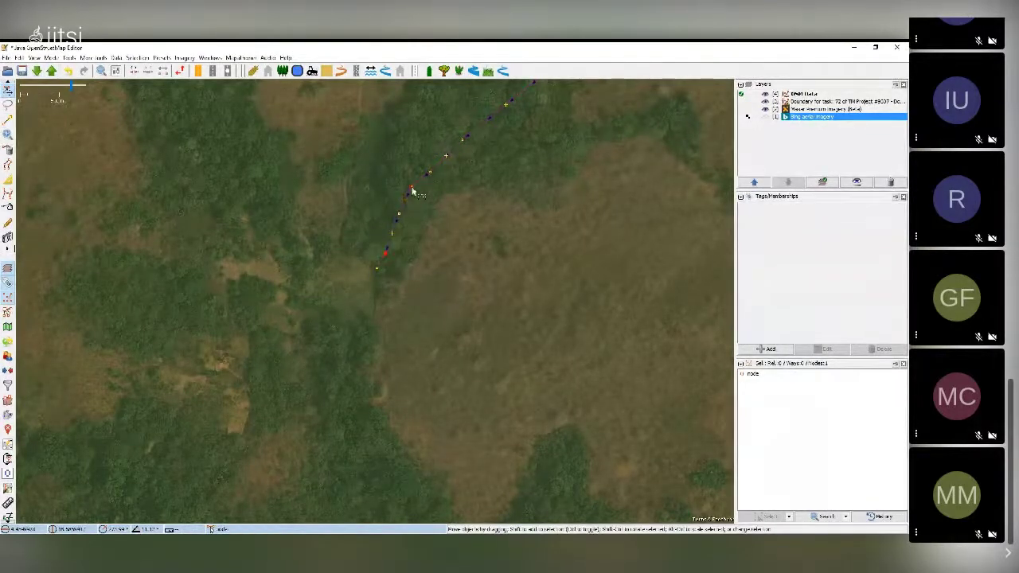
{"action": "left_click_drag", "start_coordinate": [411, 189], "coordinate": [406, 218]}
{"action": "left_click_drag", "start_coordinate": [386, 254], "coordinate": [388, 277]}
Step: Extend the main stream from its southwestern end south along the green corridor and around the edge of the large bare area
{"action": "key", "text": "a"}
{"action": "left_click", "coordinate": [386, 276]}
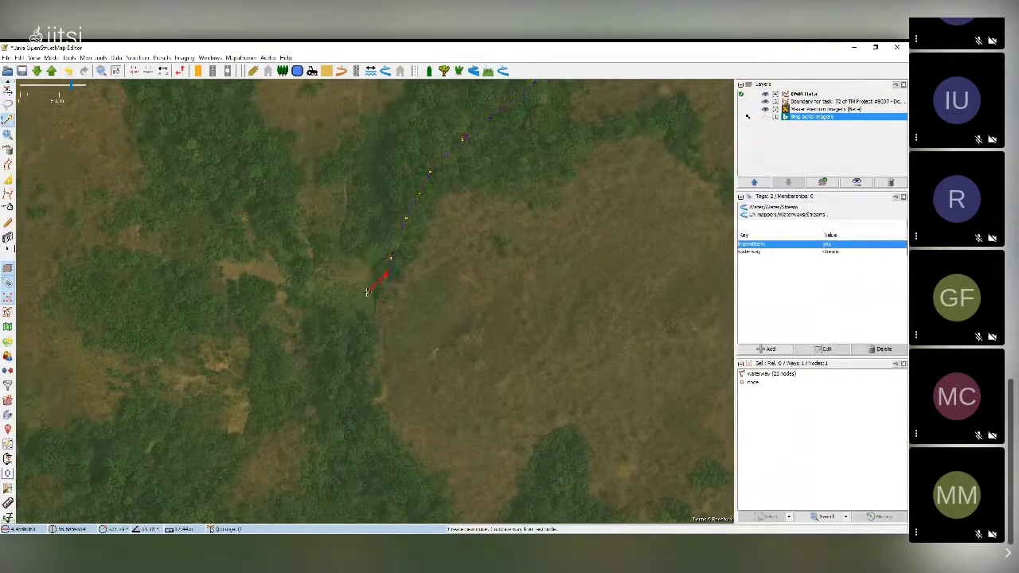
{"action": "left_click", "coordinate": [369, 342]}
{"action": "scroll", "coordinate": [363, 361], "scroll_direction": "down", "scroll_amount": 1}
{"action": "left_click_drag", "start_coordinate": [370, 363], "coordinate": [360, 278]}
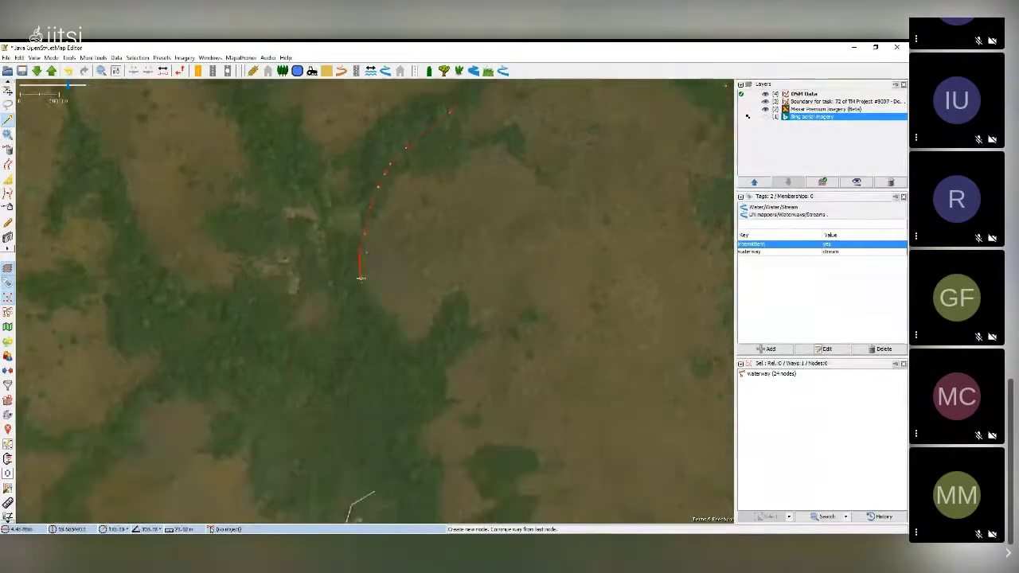
{"action": "left_click", "coordinate": [360, 279]}
{"action": "left_click", "coordinate": [359, 290]}
{"action": "left_click", "coordinate": [386, 342]}
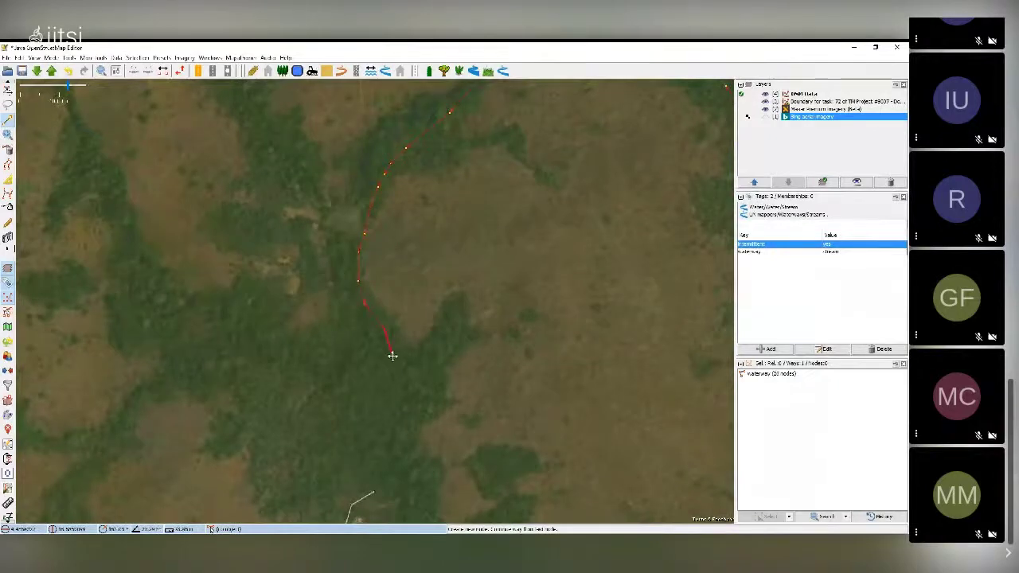
Step: Continue the main stream south through the dense vegetation, passing east of the northern end of the existing track
{"action": "left_click_drag", "start_coordinate": [391, 355], "coordinate": [382, 284]}
{"action": "left_click", "coordinate": [388, 298]}
{"action": "left_click", "coordinate": [391, 323]}
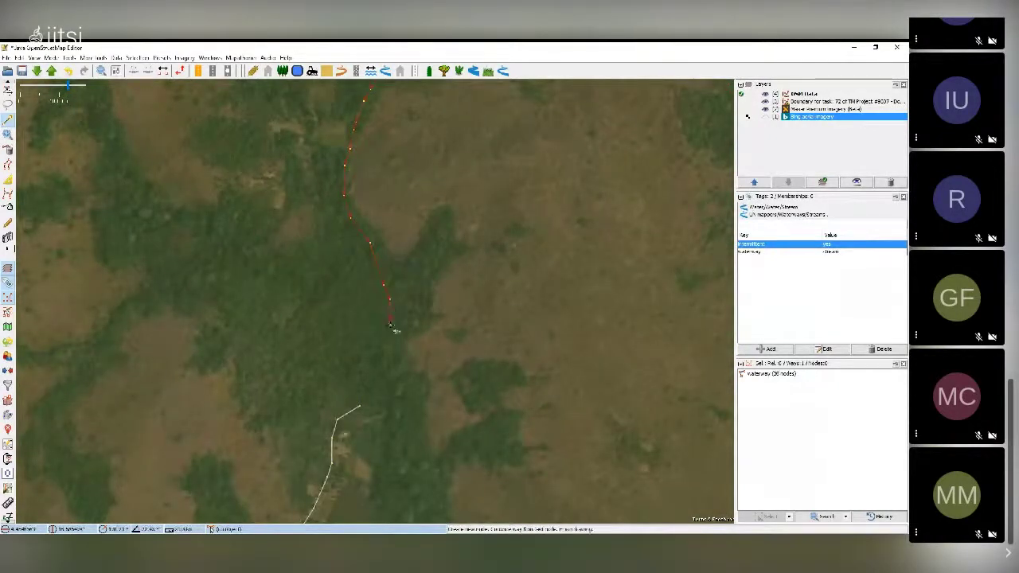
{"action": "scroll", "coordinate": [391, 330], "scroll_direction": "up", "scroll_amount": 3}
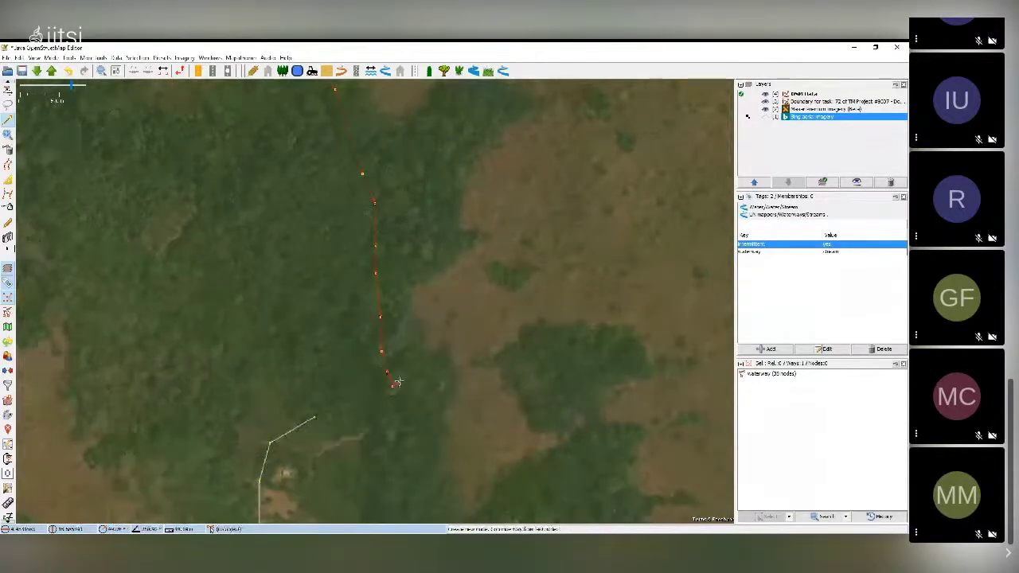
{"action": "scroll", "coordinate": [398, 381], "scroll_direction": "down", "scroll_amount": 3}
{"action": "left_click_drag", "start_coordinate": [397, 360], "coordinate": [370, 236]}
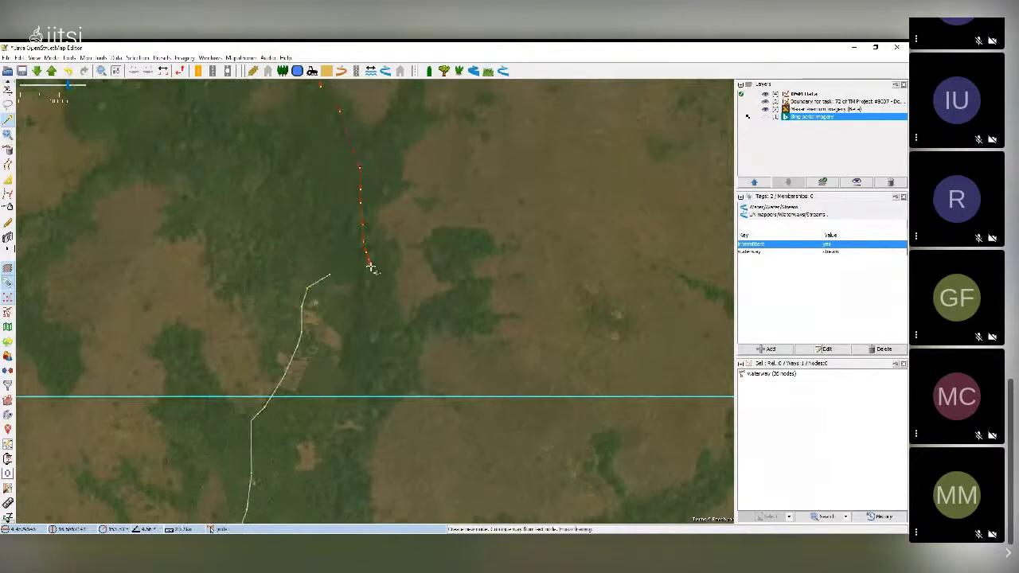
{"action": "left_click", "coordinate": [371, 280]}
{"action": "left_click", "coordinate": [373, 321]}
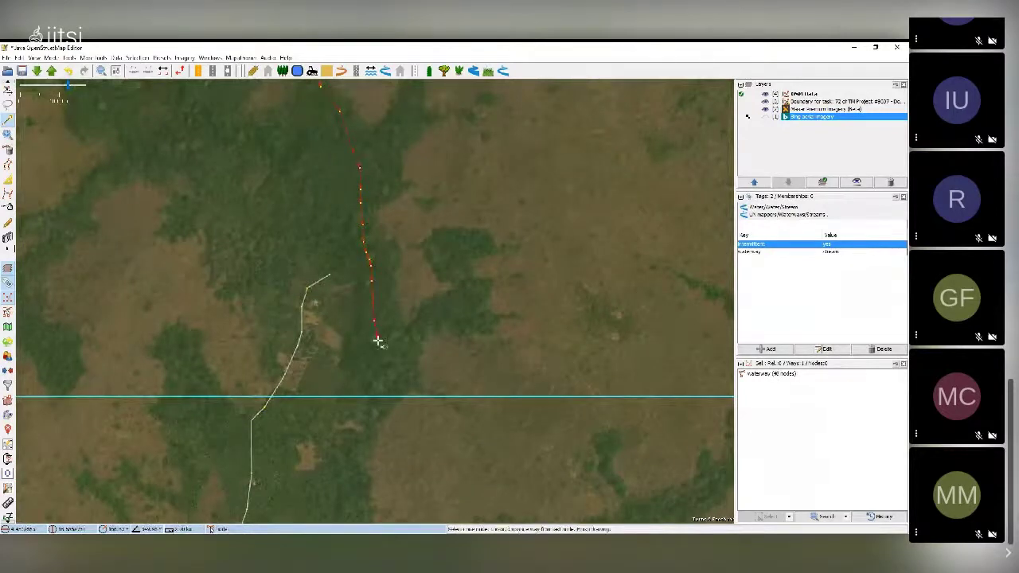
Step: Continue the main stream down to the task square's southern boundary and end it just beyond the line
{"action": "left_click", "coordinate": [377, 350]}
{"action": "scroll", "coordinate": [374, 366], "scroll_direction": "down", "scroll_amount": 2}
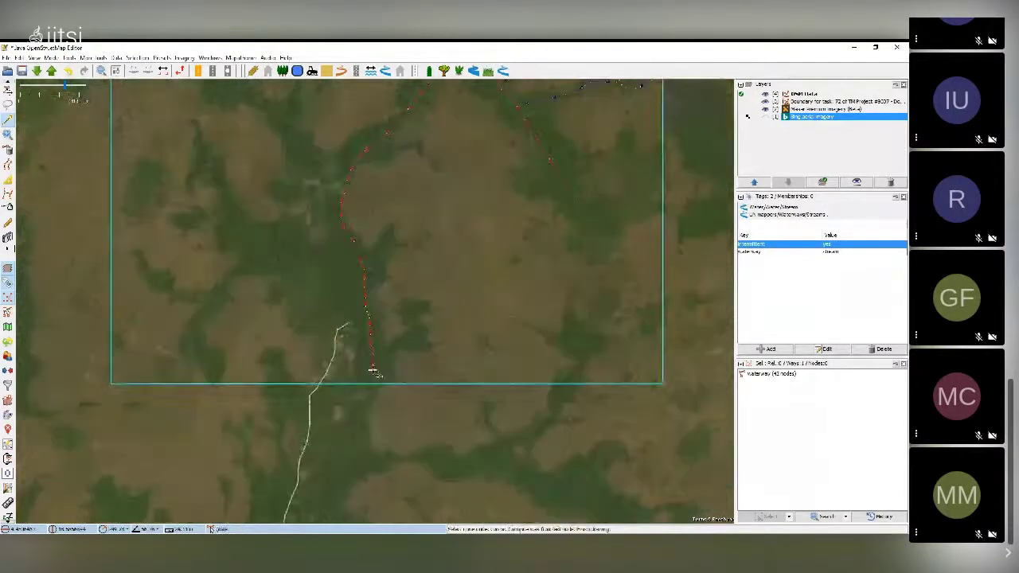
{"action": "left_click_drag", "start_coordinate": [376, 367], "coordinate": [379, 333]}
{"action": "scroll", "coordinate": [376, 340], "scroll_direction": "up", "scroll_amount": 2}
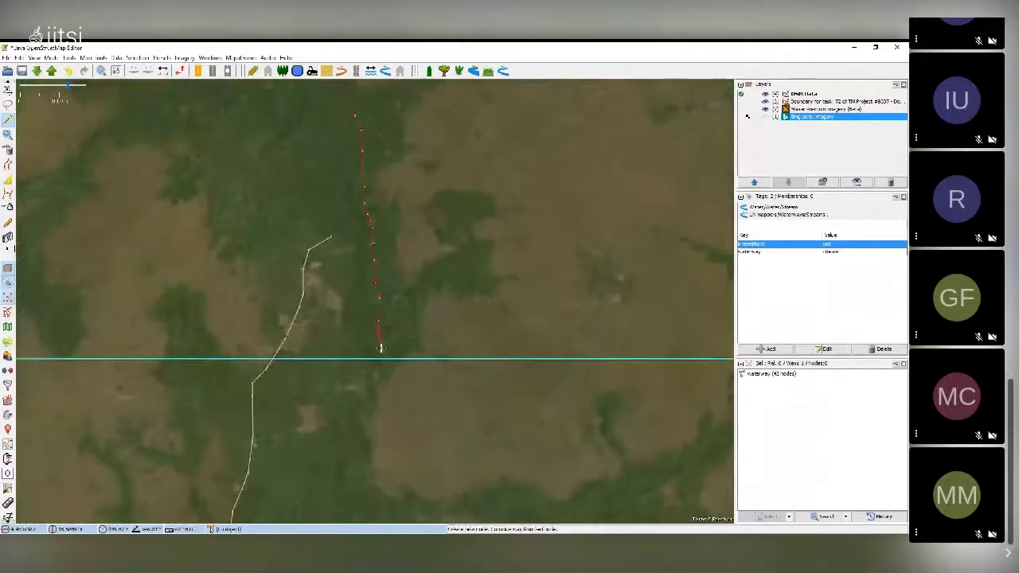
{"action": "left_click", "coordinate": [378, 351]}
{"action": "left_click", "coordinate": [373, 369]}
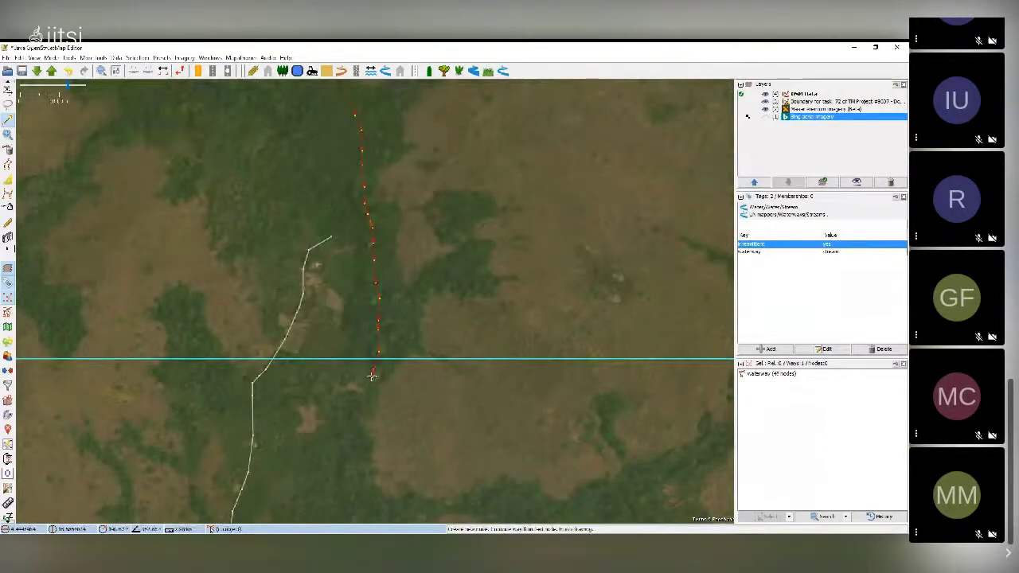
Step: Examine the extended stream's course and the vegetation around the task square's southern boundary
{"action": "scroll", "coordinate": [406, 303], "scroll_direction": "down", "scroll_amount": 2}
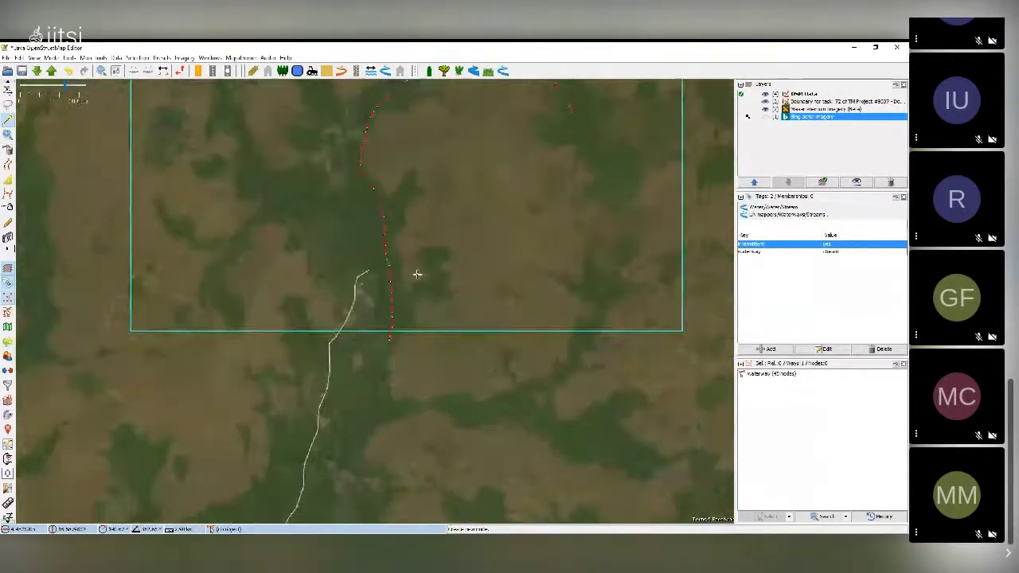
{"action": "left_click_drag", "start_coordinate": [459, 140], "coordinate": [414, 254]}
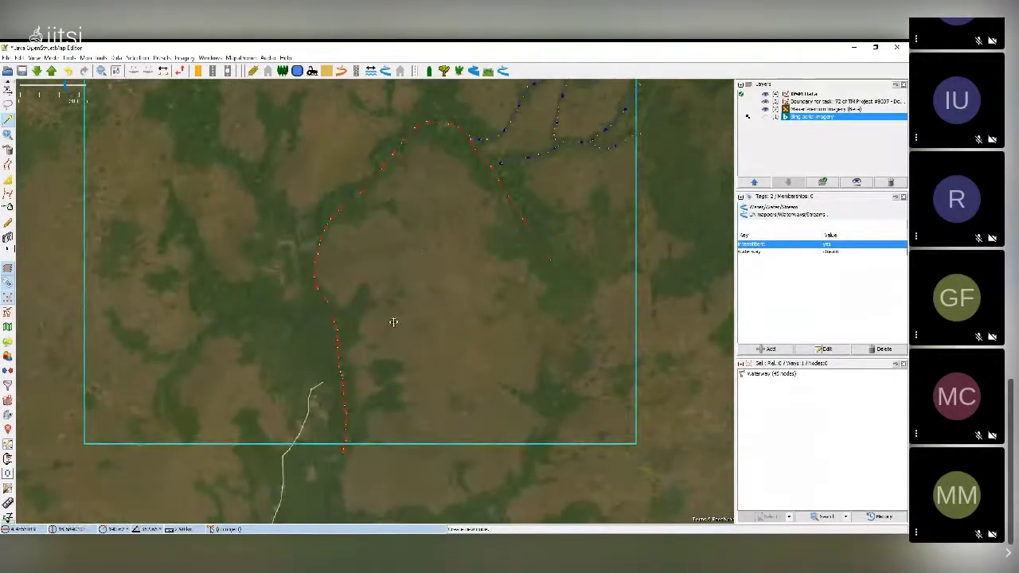
{"action": "left_click_drag", "start_coordinate": [391, 318], "coordinate": [416, 216]}
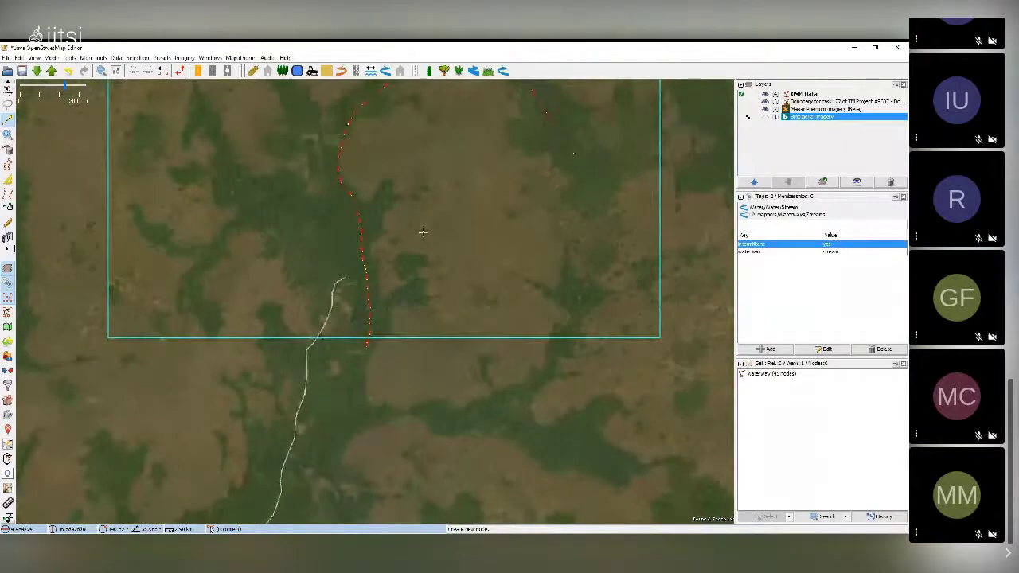
{"action": "scroll", "coordinate": [401, 321], "scroll_direction": "up", "scroll_amount": 2}
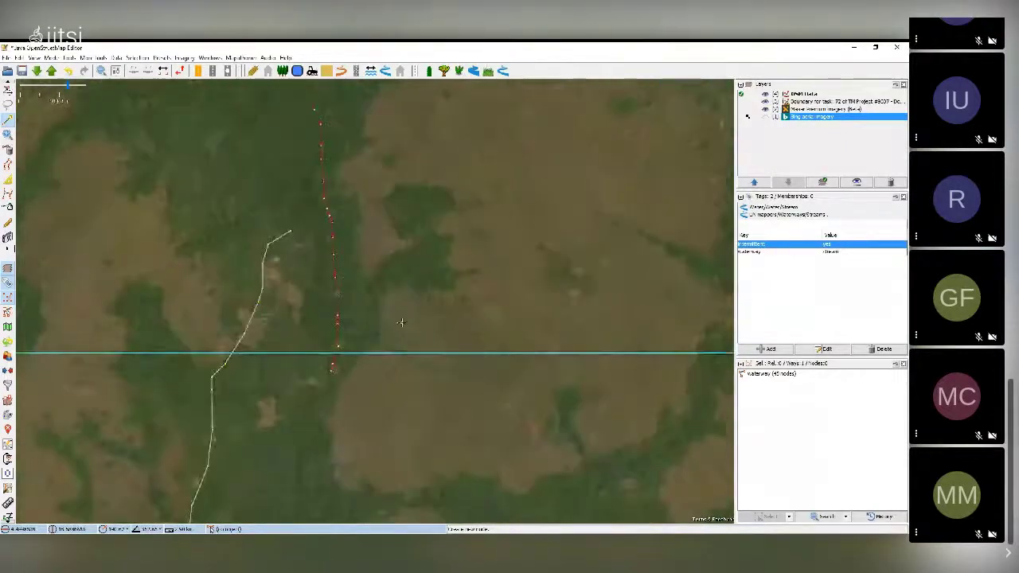
Step: Tag the main stream's southern end node, just beyond the task boundary, with an annotation to continue the waterway
{"action": "left_click_drag", "start_coordinate": [401, 321], "coordinate": [430, 264]}
{"action": "scroll", "coordinate": [405, 246], "scroll_direction": "down", "scroll_amount": 4}
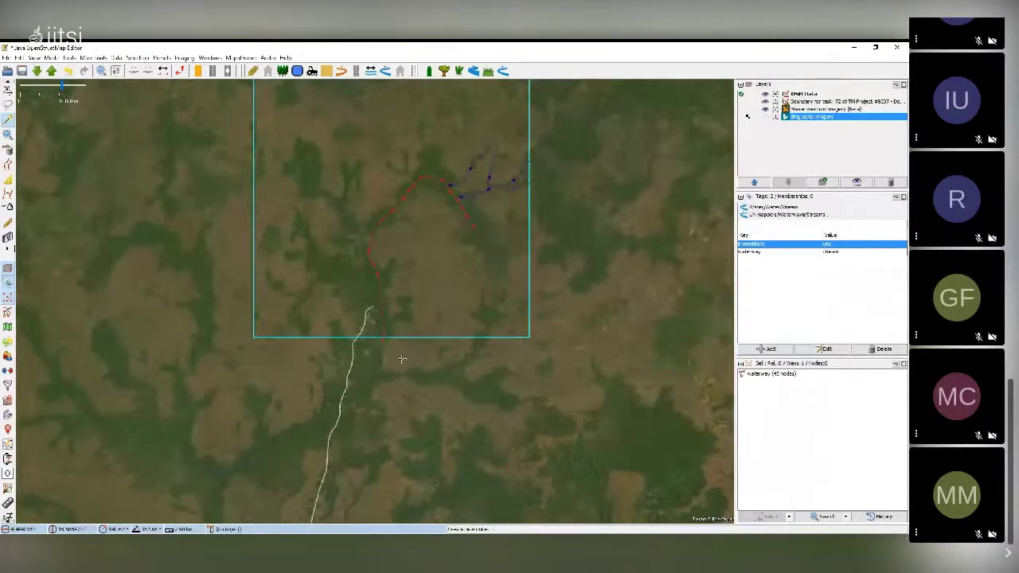
{"action": "left_click_drag", "start_coordinate": [404, 357], "coordinate": [406, 337]}
{"action": "scroll", "coordinate": [405, 302], "scroll_direction": "down", "scroll_amount": 2}
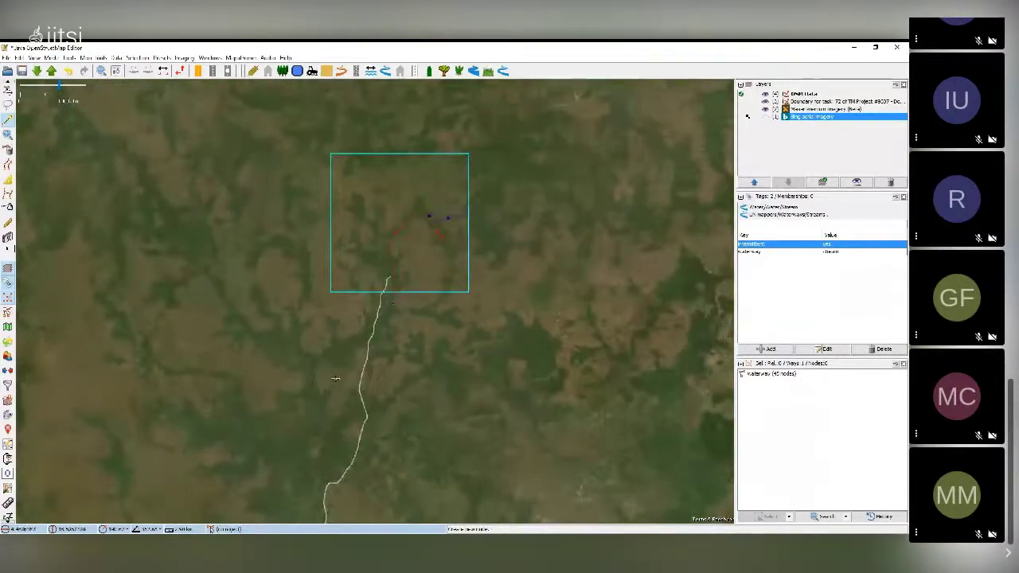
{"action": "scroll", "coordinate": [382, 328], "scroll_direction": "up", "scroll_amount": 5}
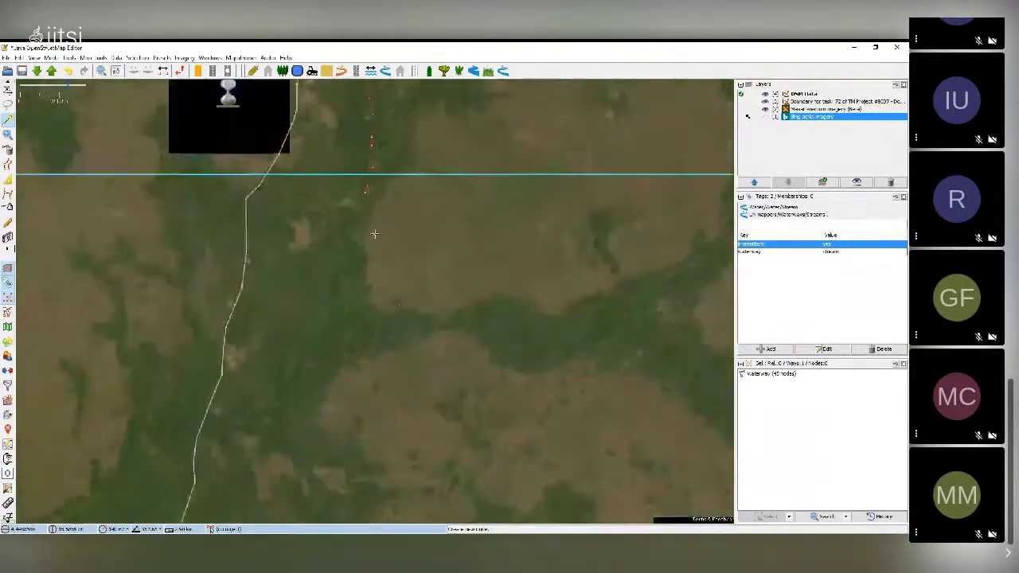
{"action": "left_click_drag", "start_coordinate": [383, 261], "coordinate": [399, 316]}
{"action": "key", "text": "s"}
{"action": "left_click", "coordinate": [379, 285]}
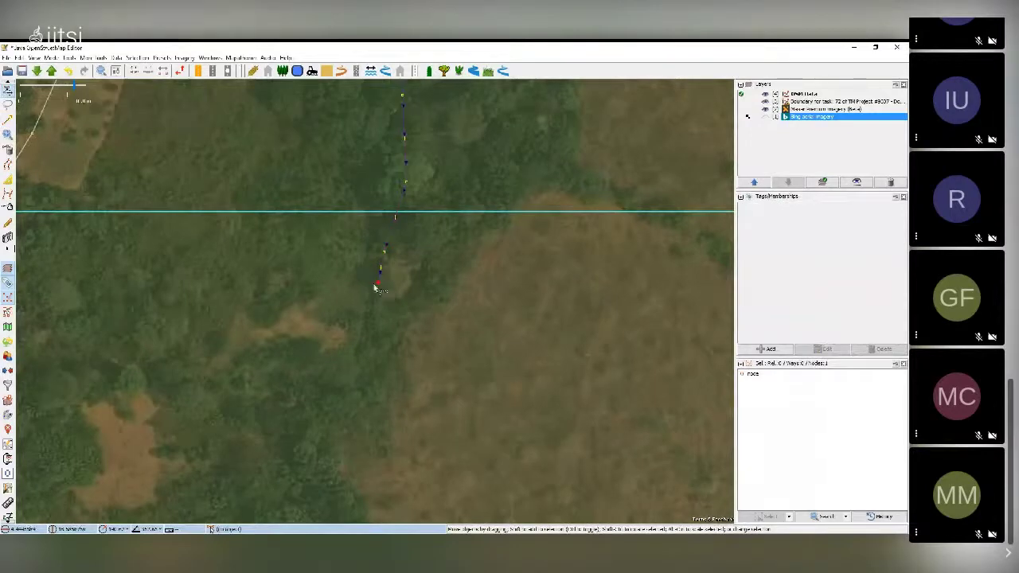
{"action": "left_click", "coordinate": [767, 350]}
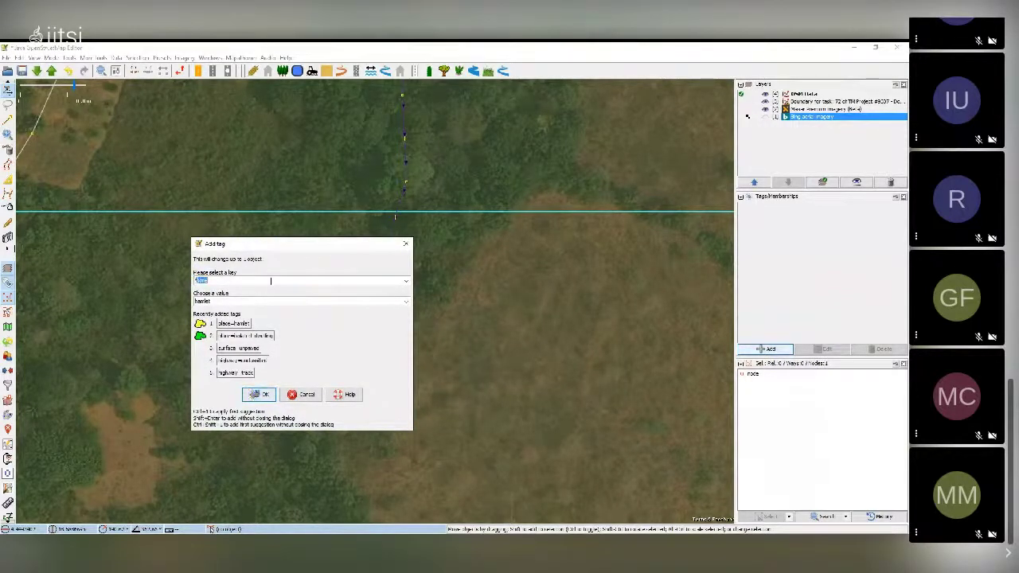
{"action": "key", "text": "Tab"}
{"action": "type", "text": "con"}
{"action": "left_click", "coordinate": [268, 400]}
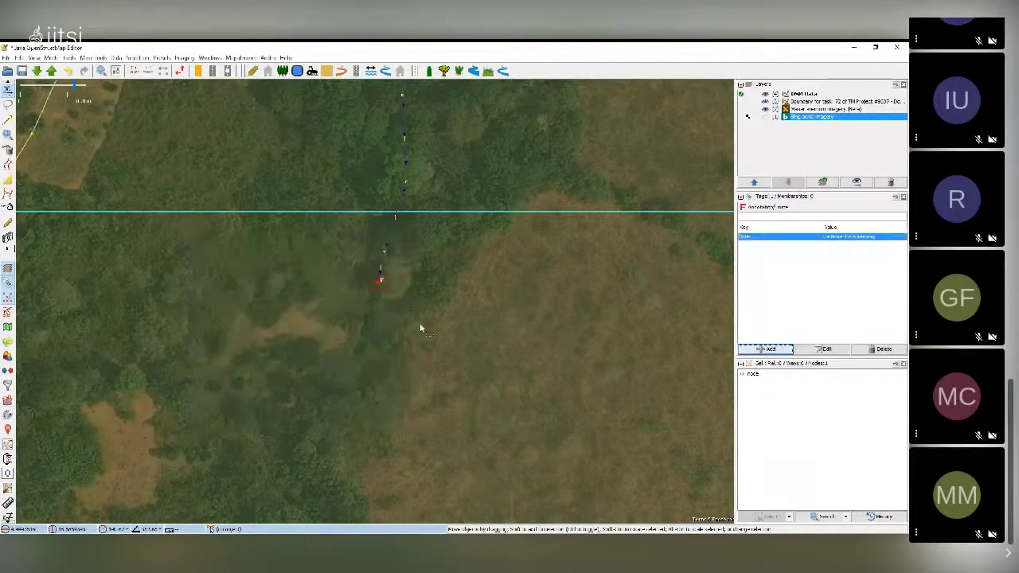
Step: Examine the mapped stream network and the surrounding vegetation from the task square's southern boundary up to its northern boundary
{"action": "scroll", "coordinate": [382, 285], "scroll_direction": "down", "scroll_amount": 2}
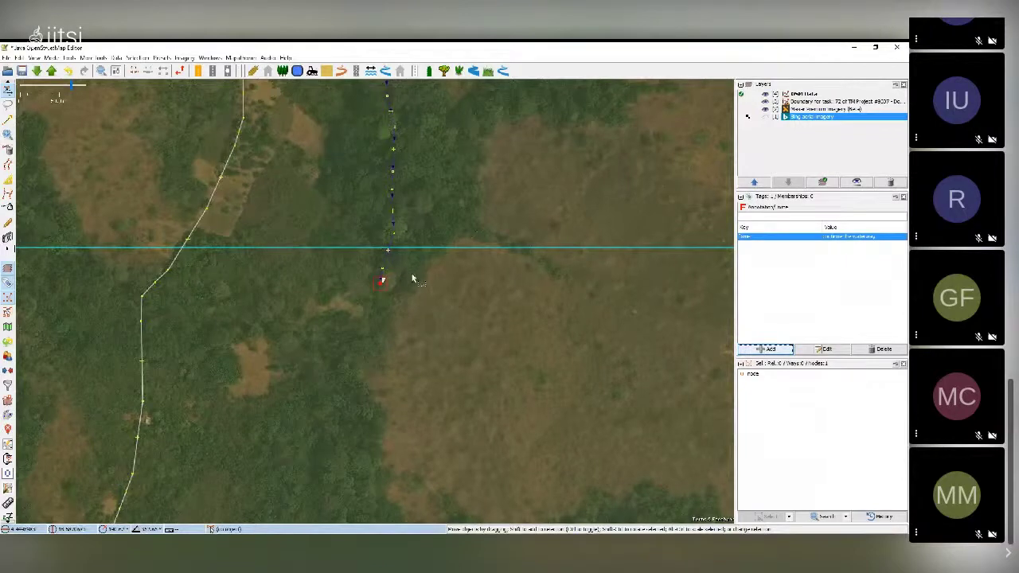
{"action": "scroll", "coordinate": [367, 332], "scroll_direction": "down", "scroll_amount": 1}
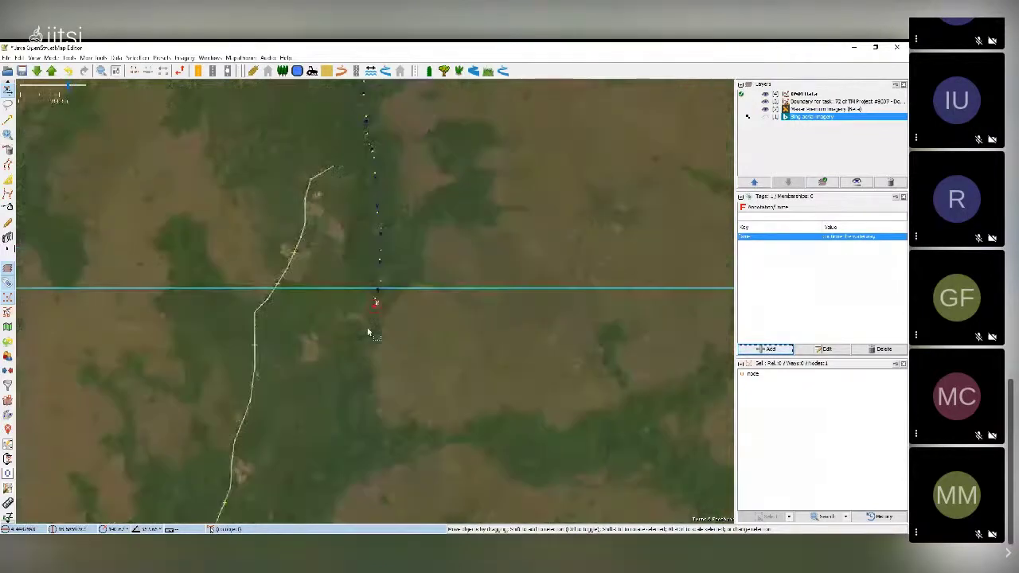
{"action": "scroll", "coordinate": [392, 325], "scroll_direction": "down", "scroll_amount": 1}
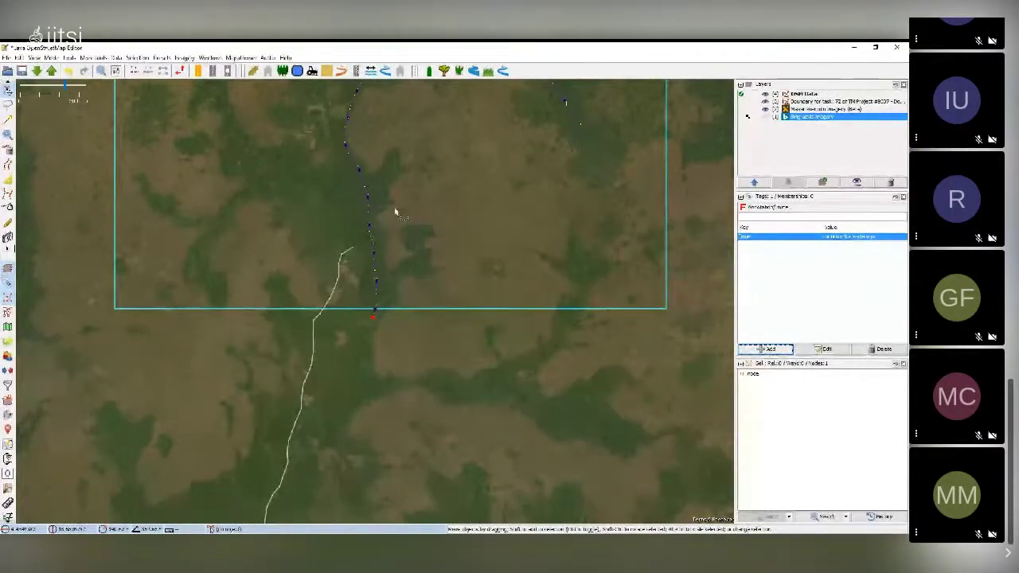
{"action": "left_click_drag", "start_coordinate": [396, 212], "coordinate": [405, 237]}
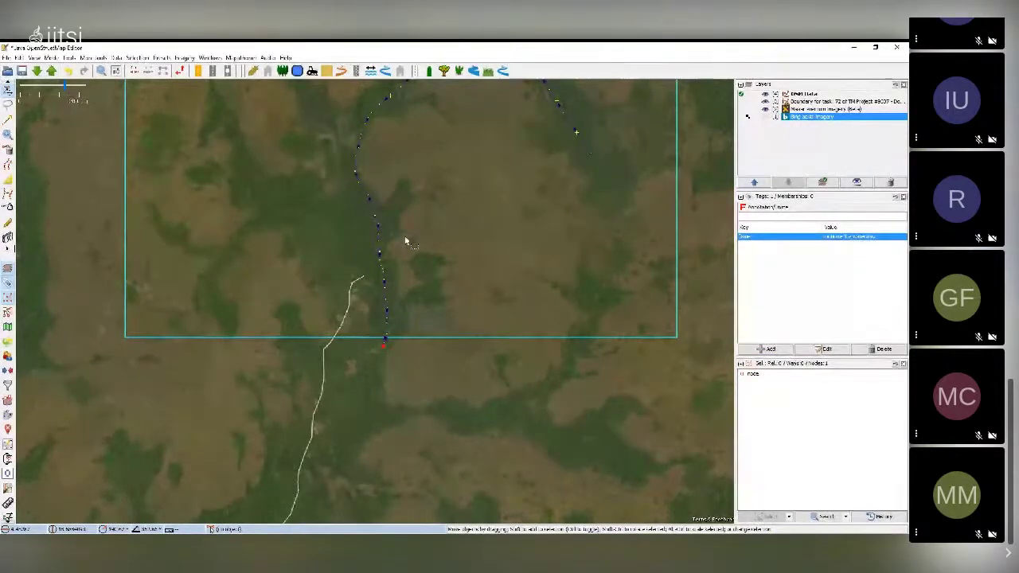
{"action": "left_click_drag", "start_coordinate": [406, 239], "coordinate": [445, 277]}
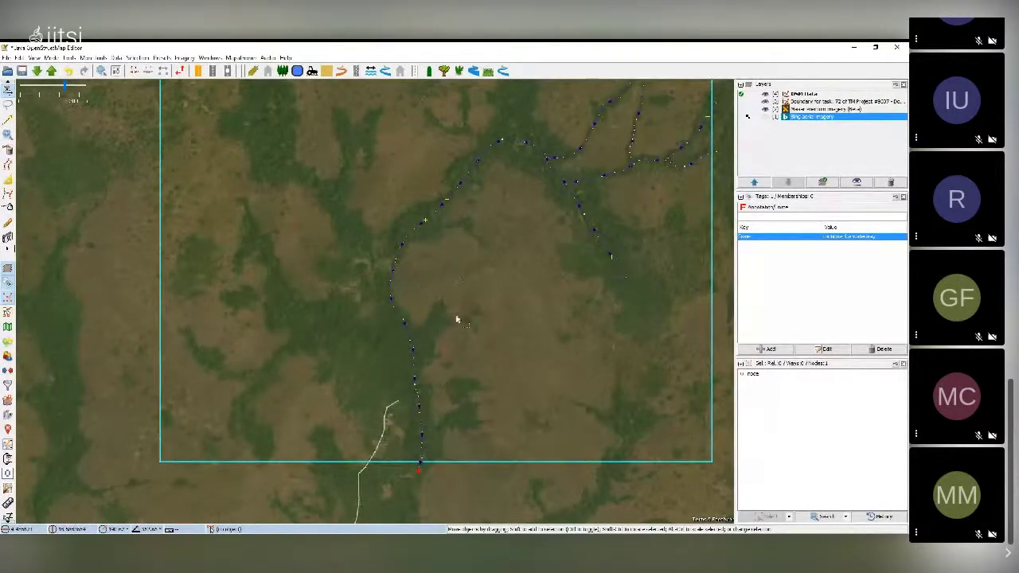
{"action": "left_click_drag", "start_coordinate": [456, 319], "coordinate": [438, 256]}
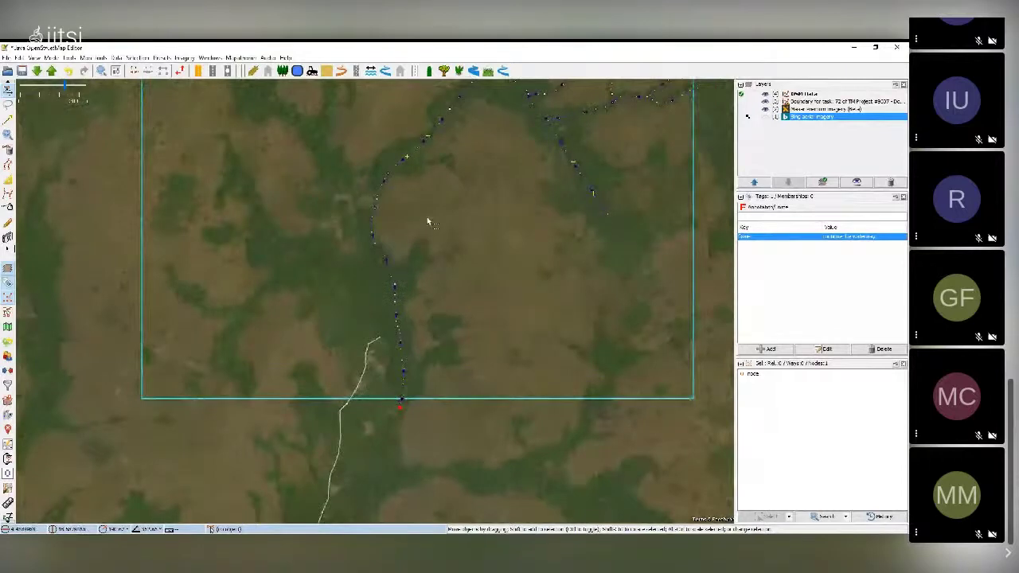
{"action": "left_click_drag", "start_coordinate": [427, 222], "coordinate": [480, 391]}
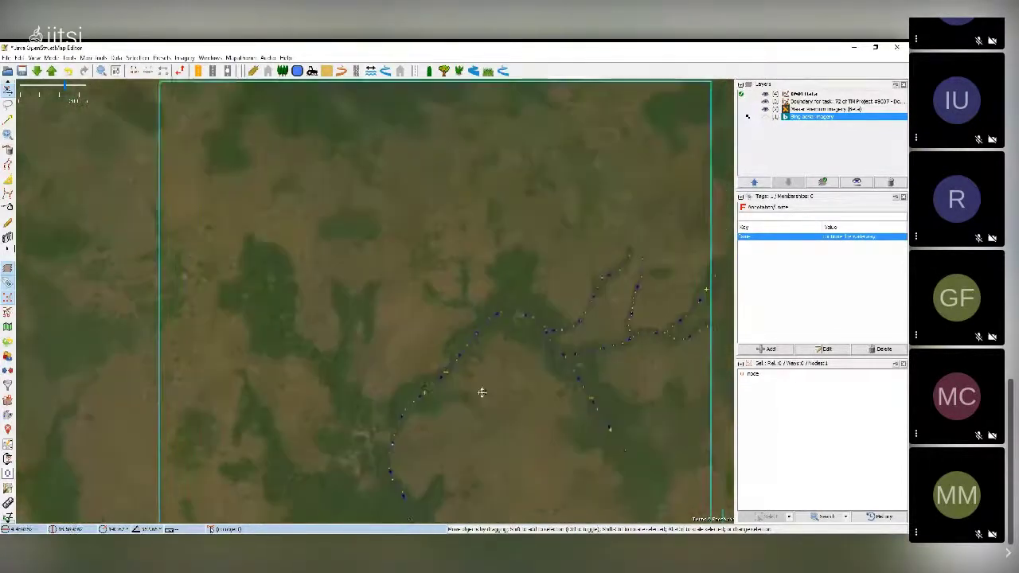
{"action": "left_click_drag", "start_coordinate": [496, 230], "coordinate": [473, 309]}
{"action": "left_click_drag", "start_coordinate": [480, 256], "coordinate": [479, 300]}
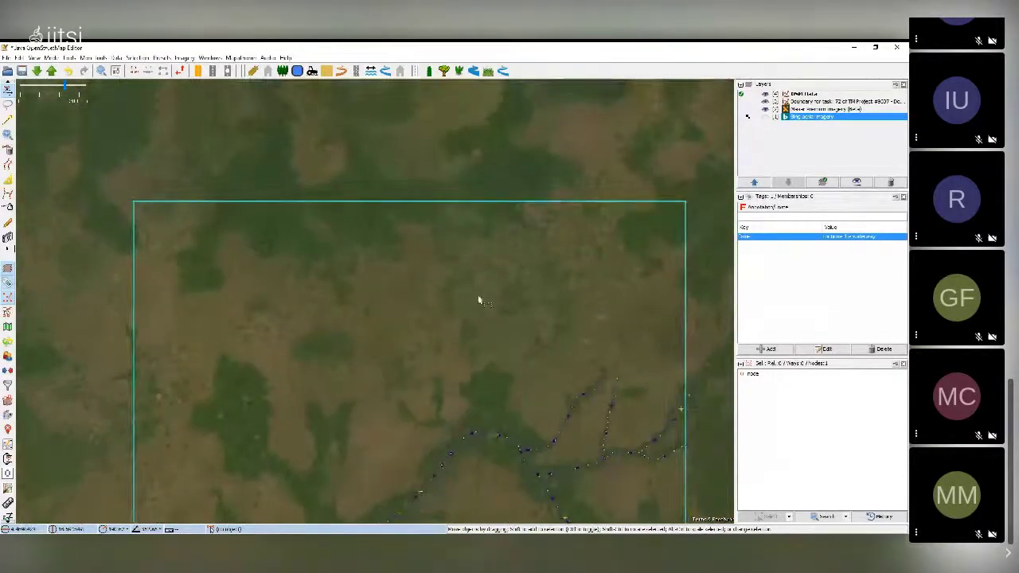
Step: Examine the vegetation along the task square's northern boundary and the green corridors west of the main stream for further watercourses
{"action": "scroll", "coordinate": [473, 231], "scroll_direction": "up", "scroll_amount": 2}
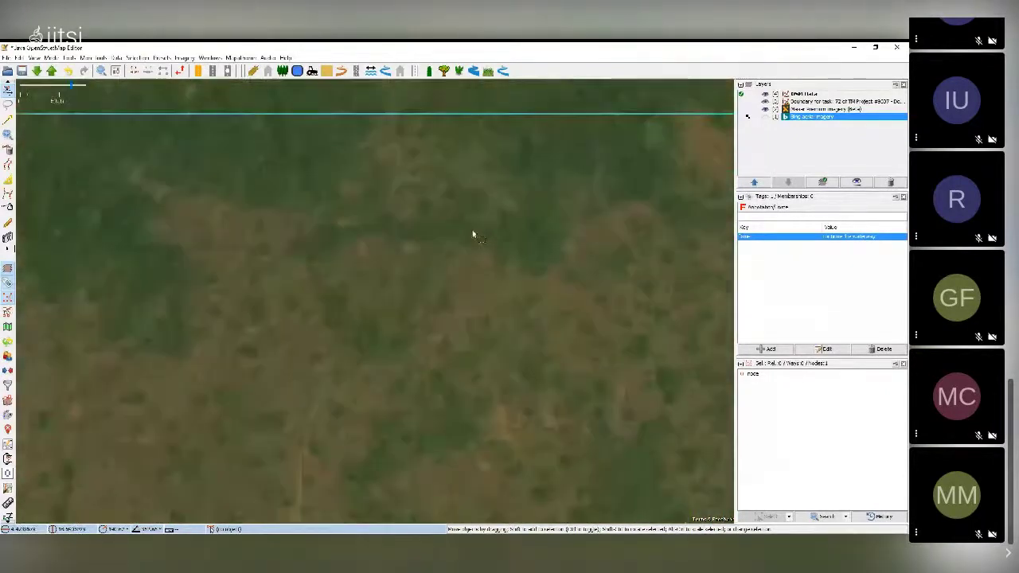
{"action": "left_click_drag", "start_coordinate": [465, 187], "coordinate": [461, 313]}
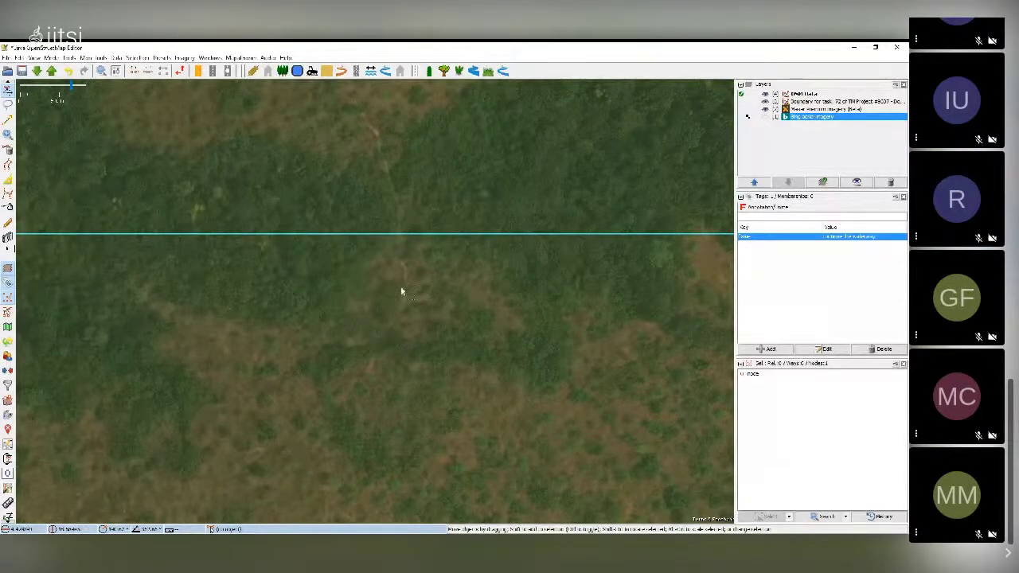
{"action": "scroll", "coordinate": [402, 293], "scroll_direction": "down", "scroll_amount": 1}
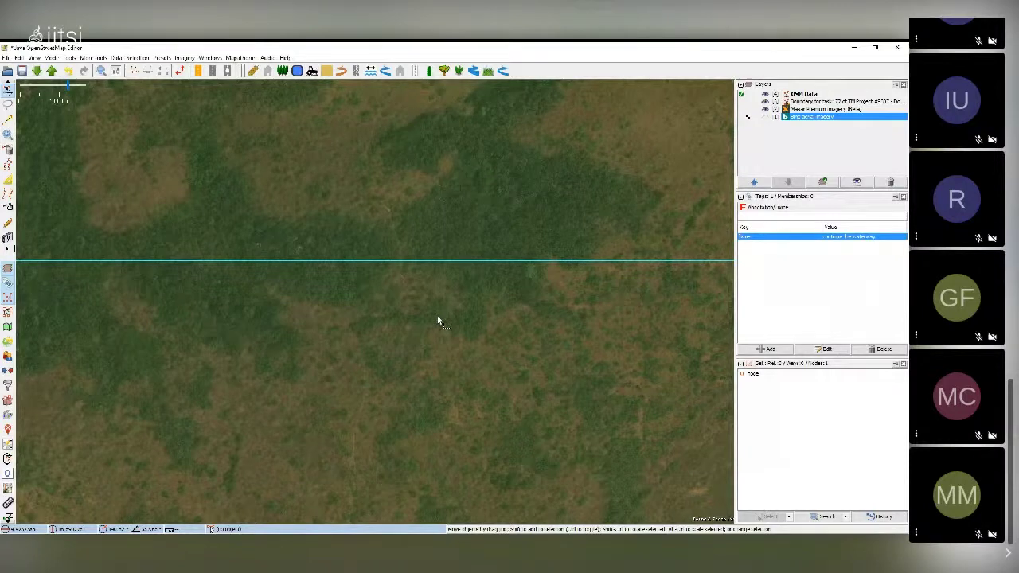
{"action": "scroll", "coordinate": [437, 320], "scroll_direction": "down", "scroll_amount": 2}
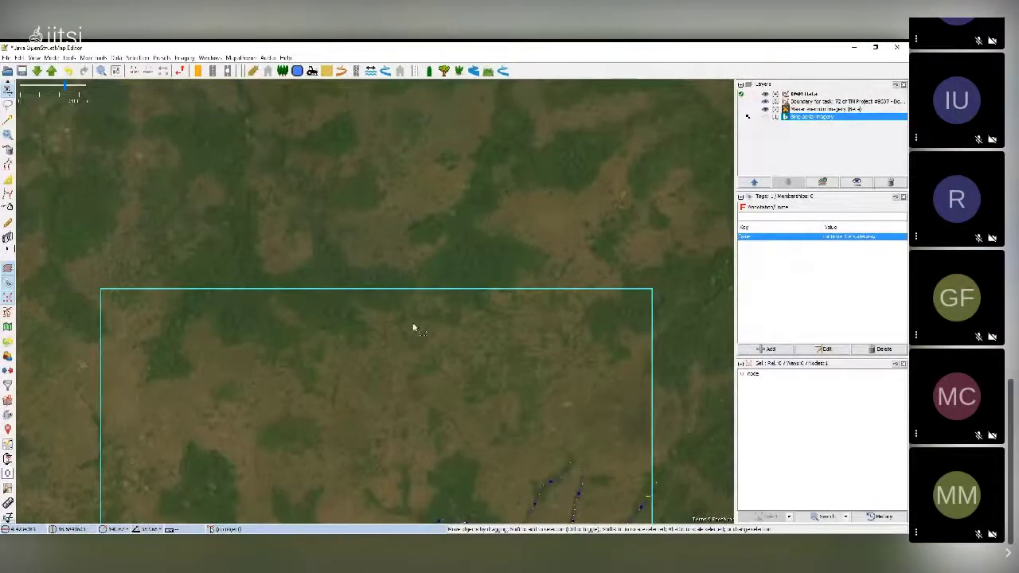
{"action": "key", "text": "ctrl+Down"}
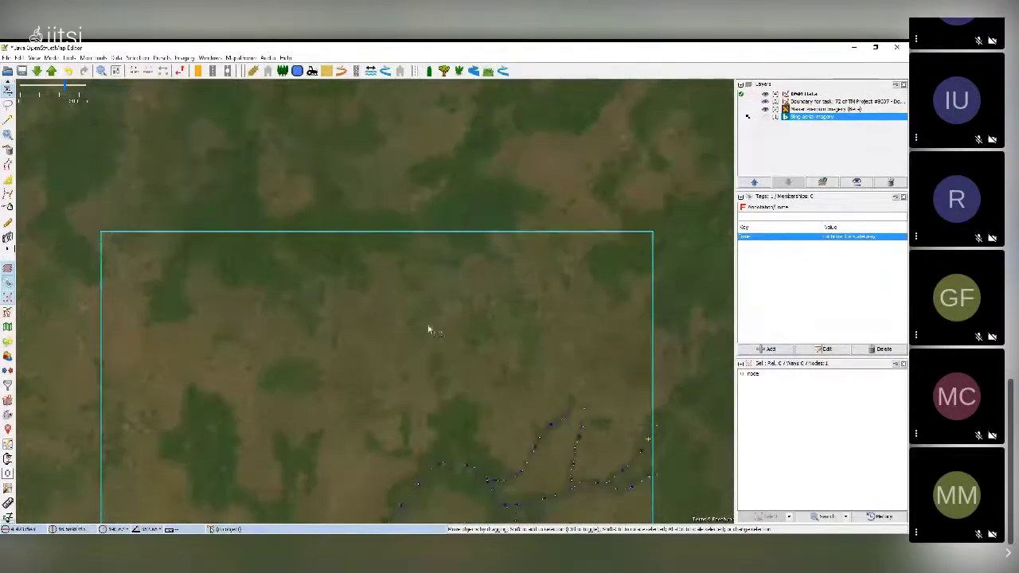
{"action": "key", "text": "ctrl+Down"}
{"action": "mouse_move", "coordinate": [422, 326]}
{"action": "left_mouse_down"}
{"action": "mouse_move", "coordinate": [424, 283]}
{"action": "mouse_move", "coordinate": [438, 261]}
{"action": "left_mouse_up"}
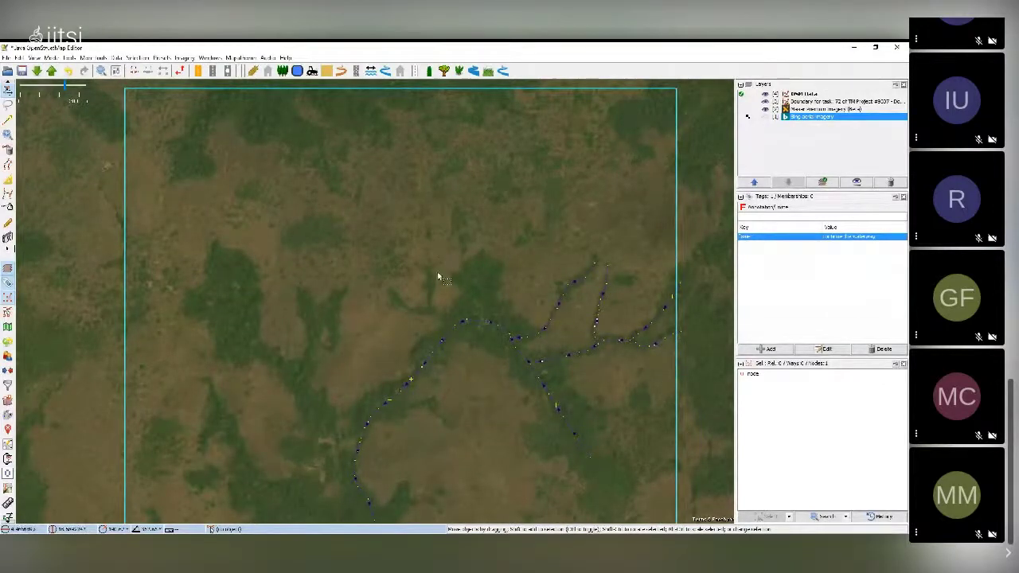
{"action": "left_click_drag", "start_coordinate": [391, 328], "coordinate": [414, 261]}
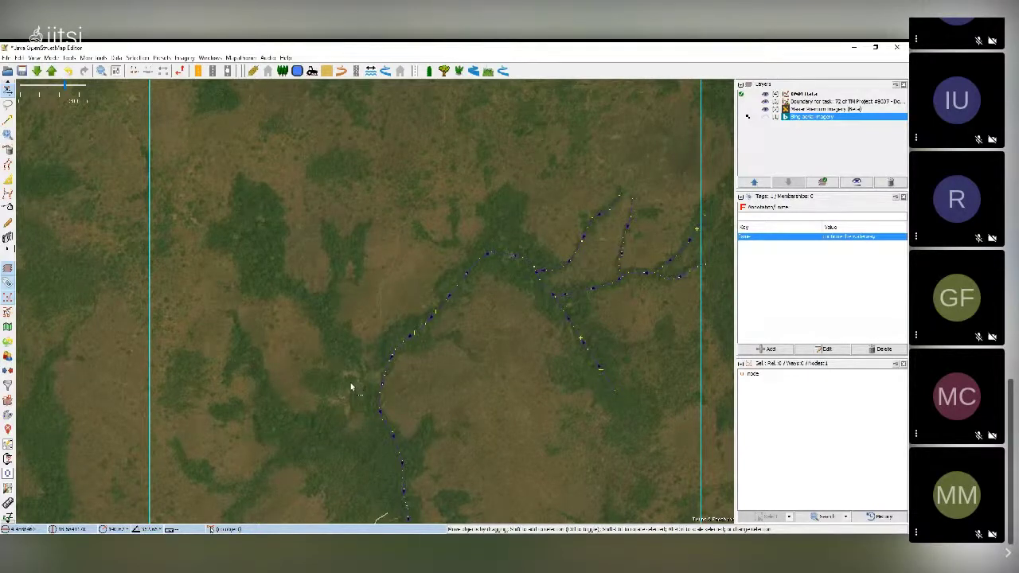
{"action": "left_click_drag", "start_coordinate": [348, 366], "coordinate": [340, 307]}
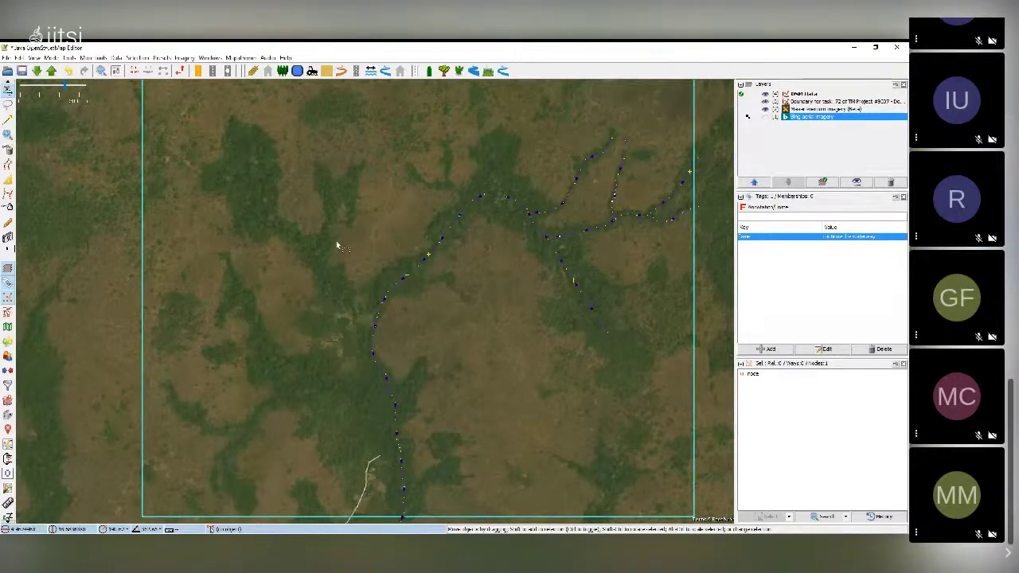
{"action": "left_click_drag", "start_coordinate": [353, 204], "coordinate": [315, 323]}
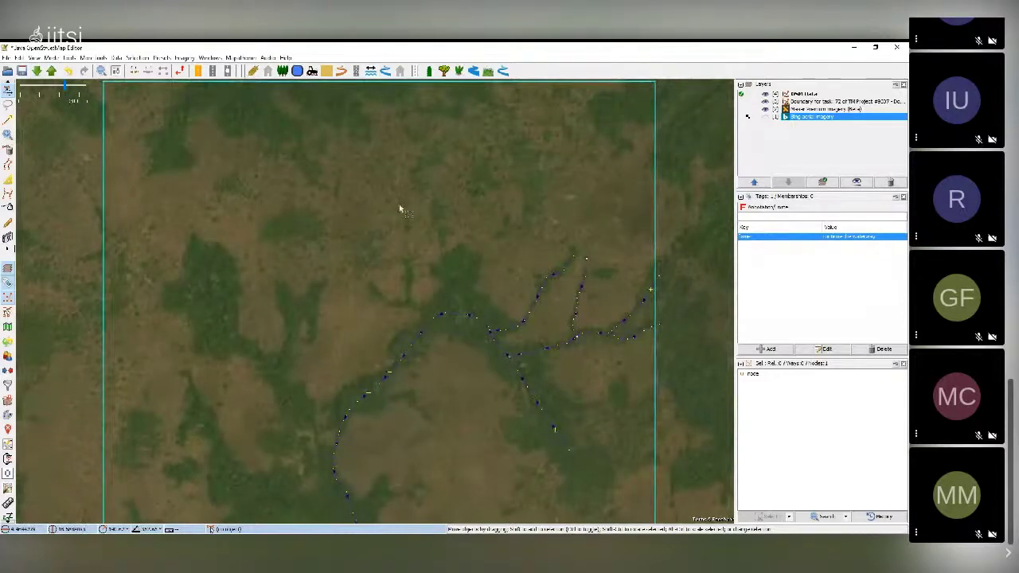
Step: Examine the vegetation corridors and bare ground north of the task square, up to the cleared area with sandy paths
{"action": "left_click_drag", "start_coordinate": [400, 210], "coordinate": [391, 310]}
{"action": "left_click_drag", "start_coordinate": [408, 237], "coordinate": [393, 305]}
{"action": "scroll", "coordinate": [387, 248], "scroll_direction": "up", "scroll_amount": 2}
{"action": "left_click_drag", "start_coordinate": [400, 208], "coordinate": [394, 350]}
{"action": "left_click_drag", "start_coordinate": [363, 172], "coordinate": [391, 280]}
{"action": "left_click_drag", "start_coordinate": [364, 226], "coordinate": [377, 314]}
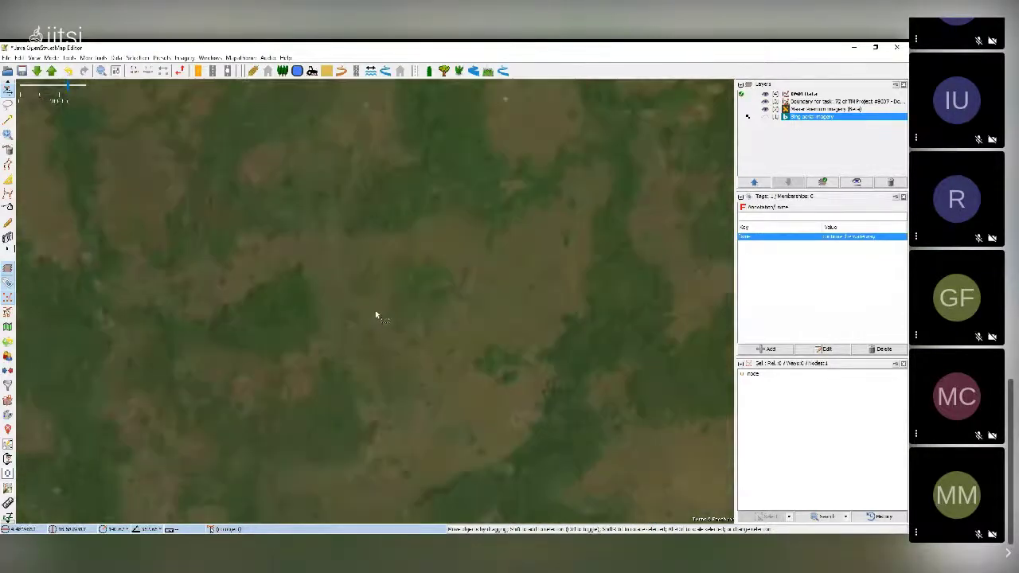
{"action": "left_click_drag", "start_coordinate": [398, 193], "coordinate": [401, 294]}
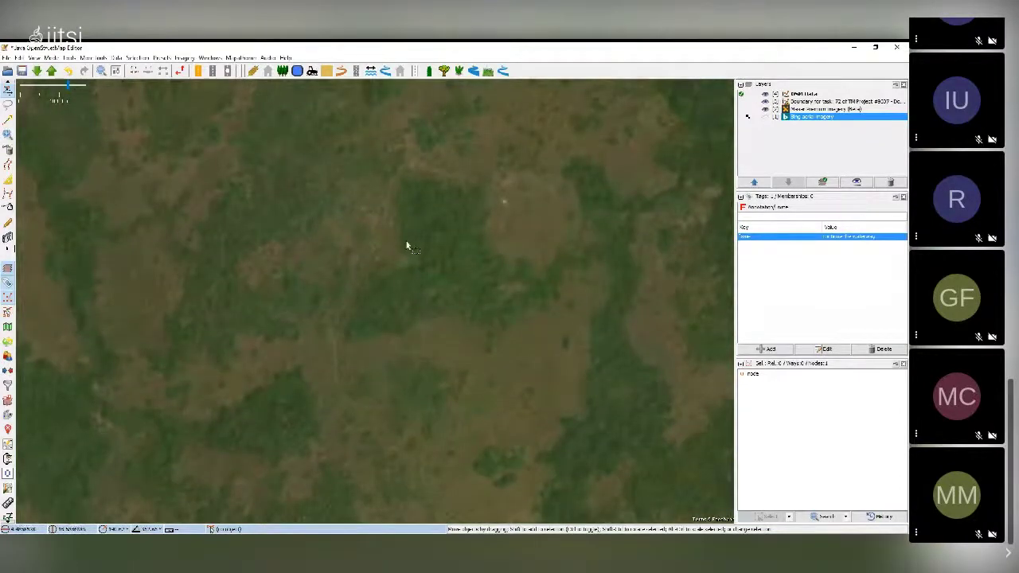
{"action": "left_click_drag", "start_coordinate": [425, 184], "coordinate": [411, 303]}
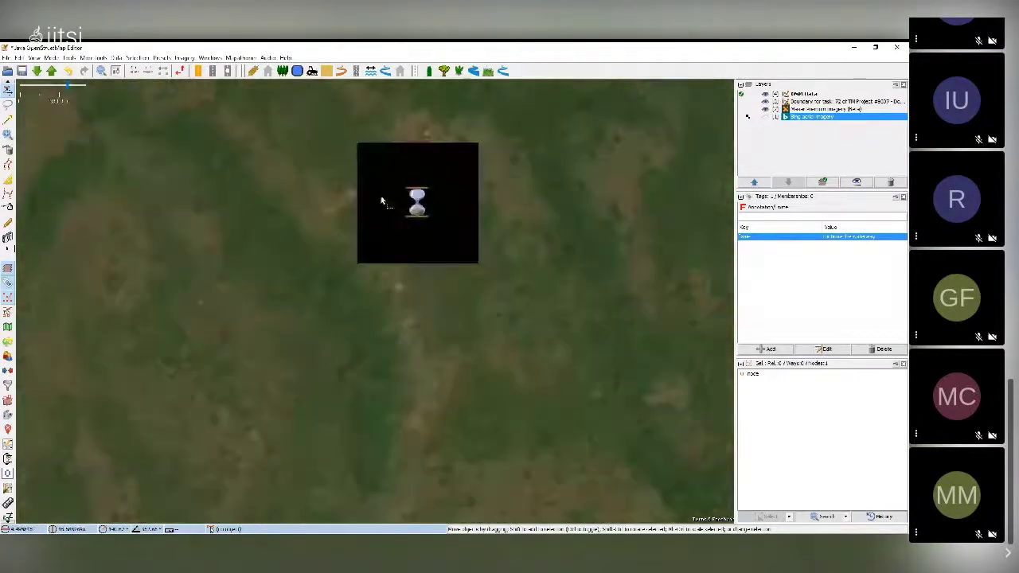
{"action": "scroll", "coordinate": [383, 197], "scroll_direction": "up", "scroll_amount": 3}
{"action": "scroll", "coordinate": [385, 197], "scroll_direction": "down", "scroll_amount": 2}
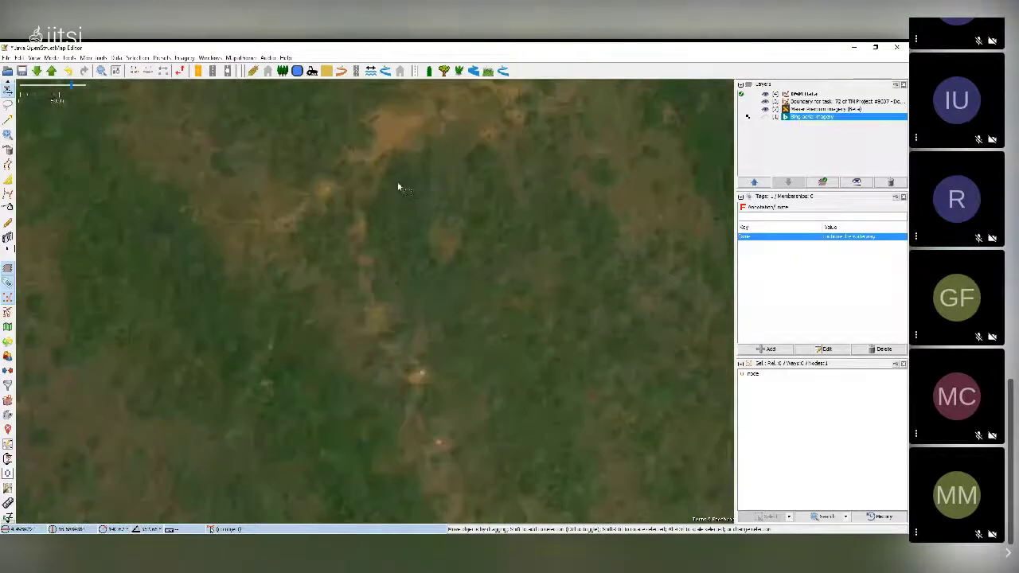
{"action": "left_click_drag", "start_coordinate": [399, 187], "coordinate": [358, 280]}
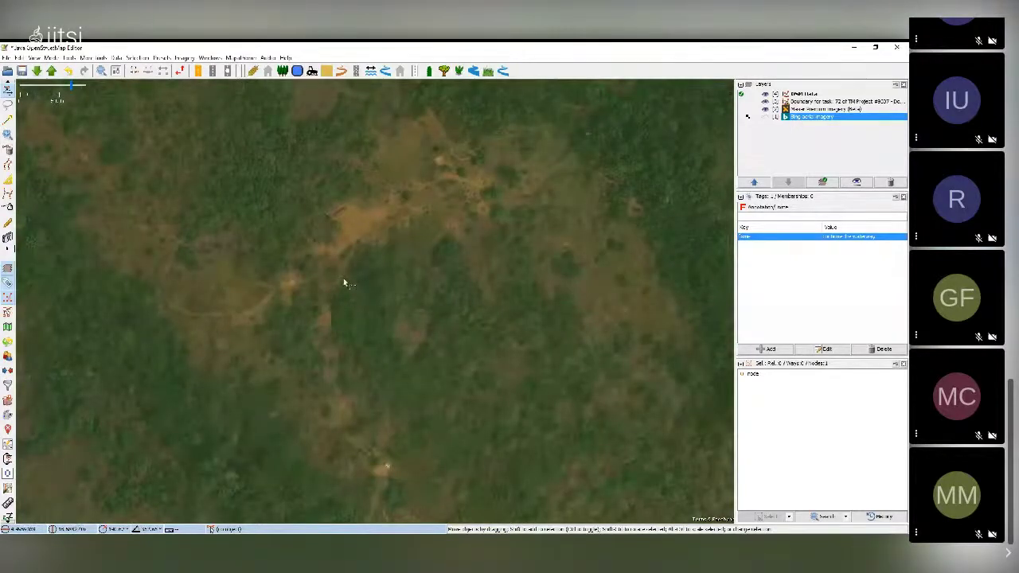
{"action": "scroll", "coordinate": [391, 307], "scroll_direction": "up", "scroll_amount": 3}
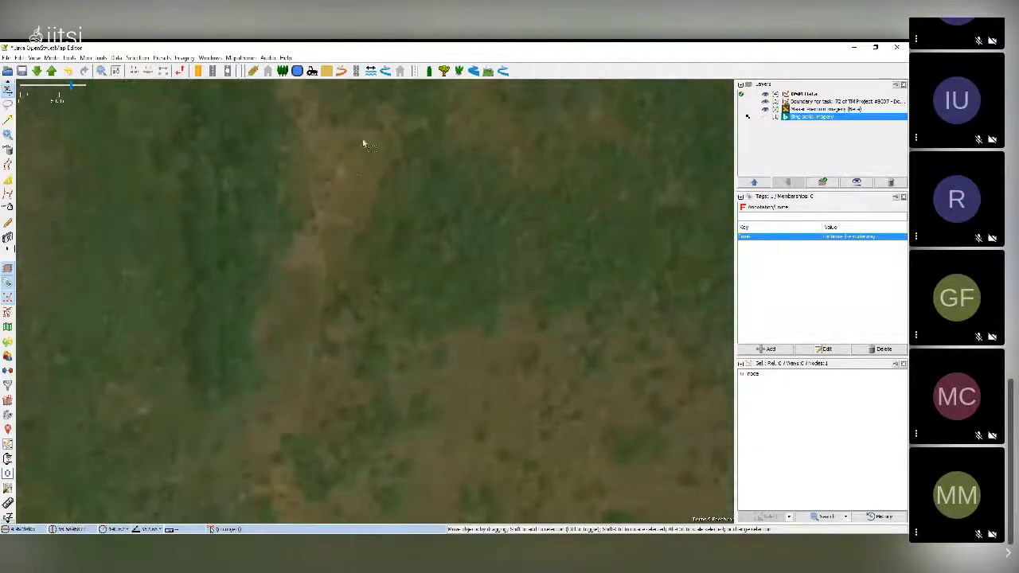
{"action": "scroll", "coordinate": [438, 314], "scroll_direction": "down", "scroll_amount": 2}
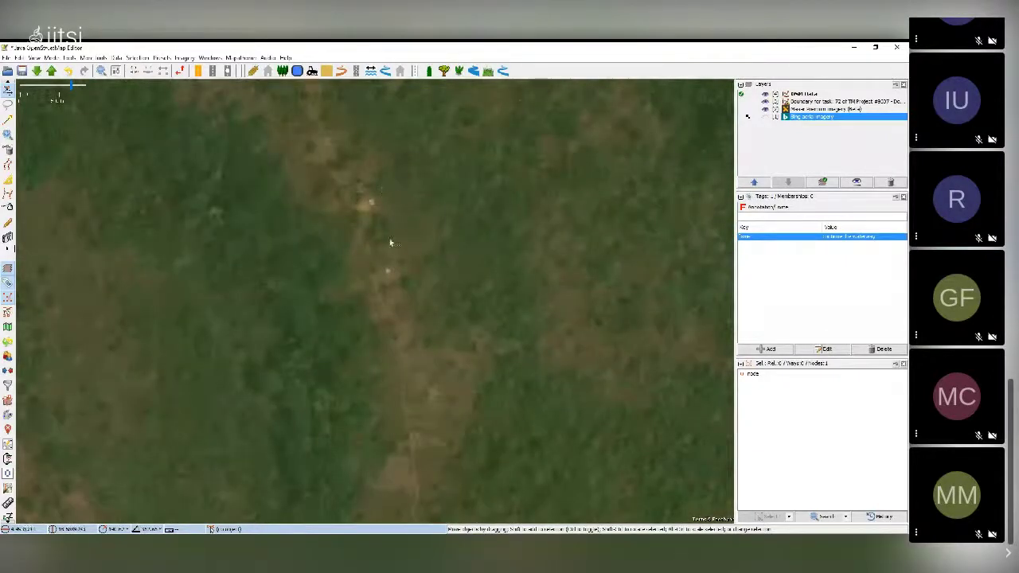
{"action": "scroll", "coordinate": [430, 382], "scroll_direction": "up", "scroll_amount": 2}
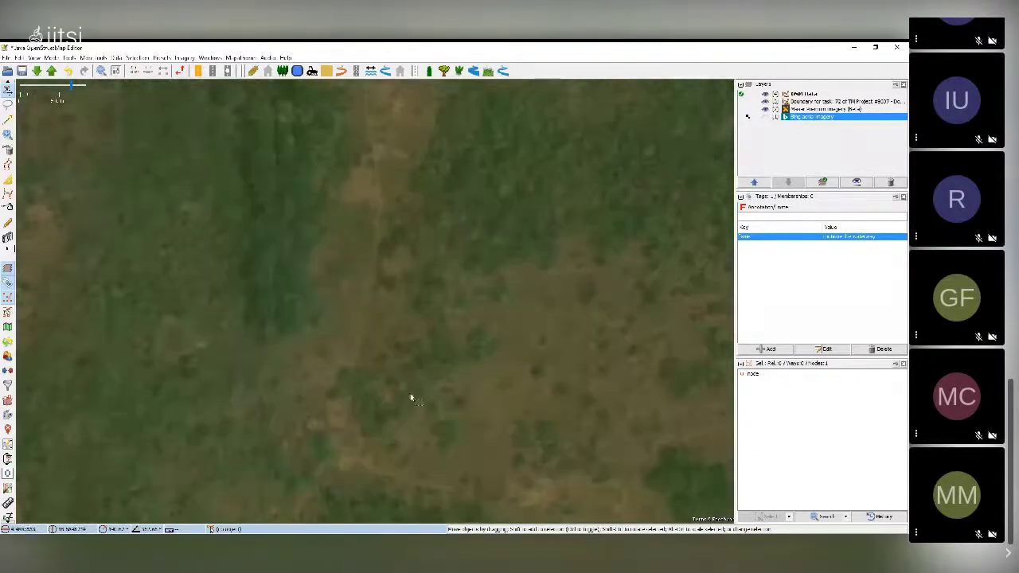
Step: Trace the green corridors back south across the task square's northern boundary to the main stream's western bend
{"action": "left_click_drag", "start_coordinate": [411, 398], "coordinate": [385, 266]}
{"action": "scroll", "coordinate": [364, 371], "scroll_direction": "down", "scroll_amount": 2}
{"action": "left_click_drag", "start_coordinate": [364, 371], "coordinate": [378, 254]}
{"action": "left_click_drag", "start_coordinate": [397, 407], "coordinate": [396, 294]}
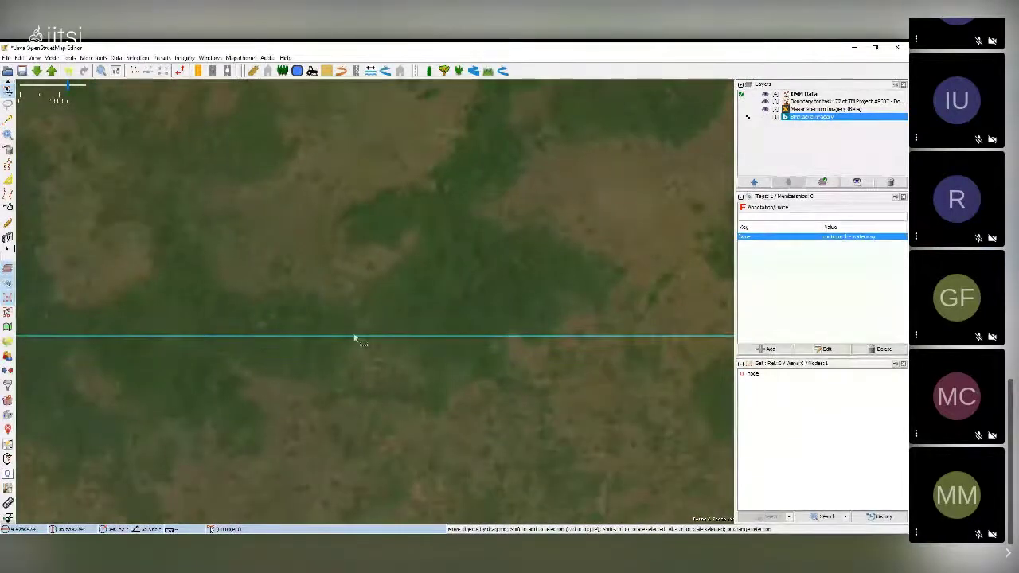
{"action": "left_click_drag", "start_coordinate": [389, 357], "coordinate": [371, 220]}
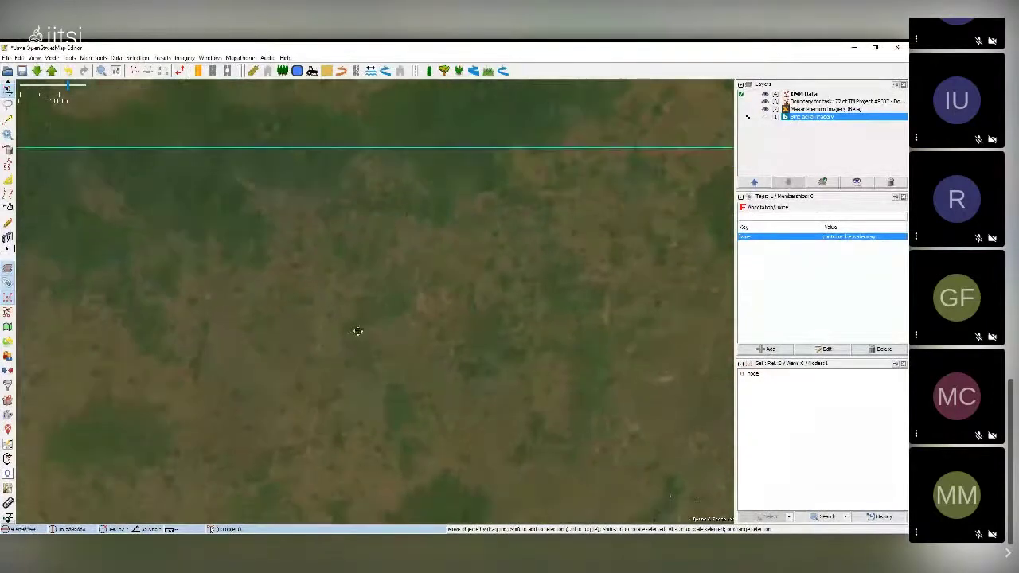
{"action": "left_click_drag", "start_coordinate": [358, 330], "coordinate": [348, 279]}
{"action": "left_click_drag", "start_coordinate": [313, 332], "coordinate": [348, 246]}
{"action": "left_click_drag", "start_coordinate": [343, 328], "coordinate": [398, 204]}
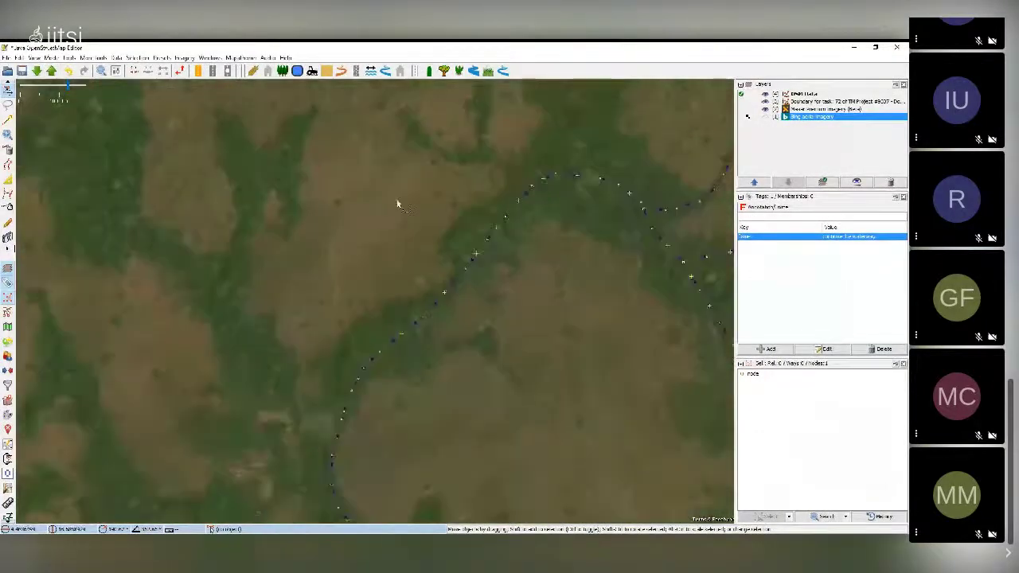
{"action": "left_click_drag", "start_coordinate": [349, 307], "coordinate": [358, 213]}
{"action": "left_click_drag", "start_coordinate": [306, 342], "coordinate": [314, 311]}
{"action": "scroll", "coordinate": [328, 285], "scroll_direction": "up", "scroll_amount": 1}
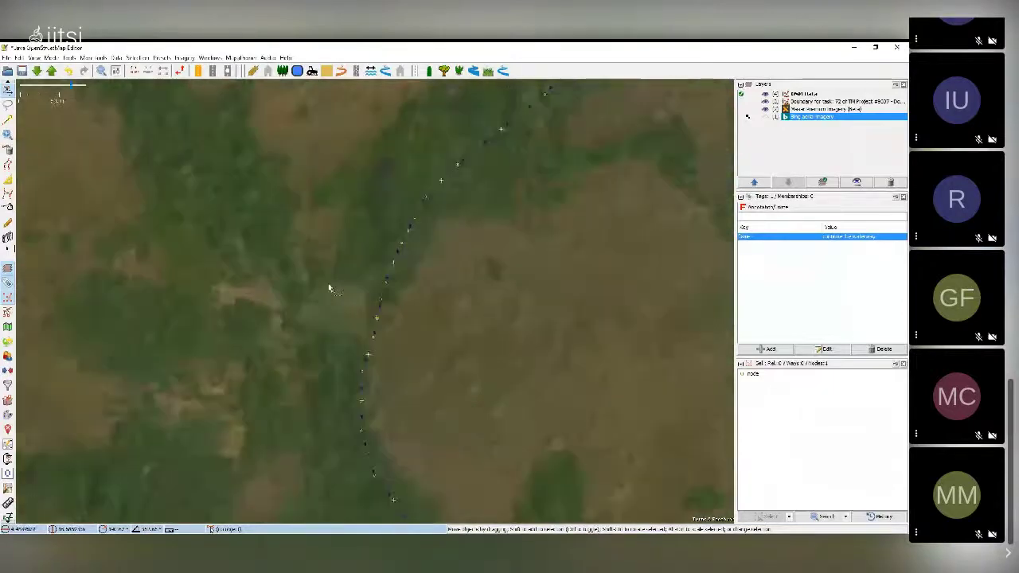
Step: Examine the clearings and dense vegetation west of the main stream, from its western bend south to the mapped road near the southern boundary
{"action": "left_click_drag", "start_coordinate": [232, 358], "coordinate": [263, 313]}
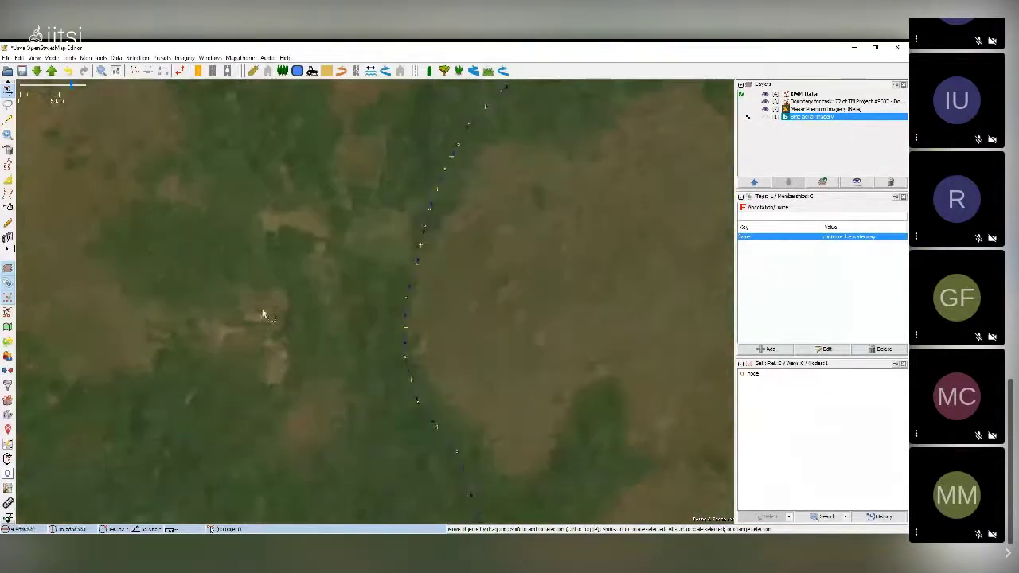
{"action": "scroll", "coordinate": [264, 317], "scroll_direction": "up", "scroll_amount": 1}
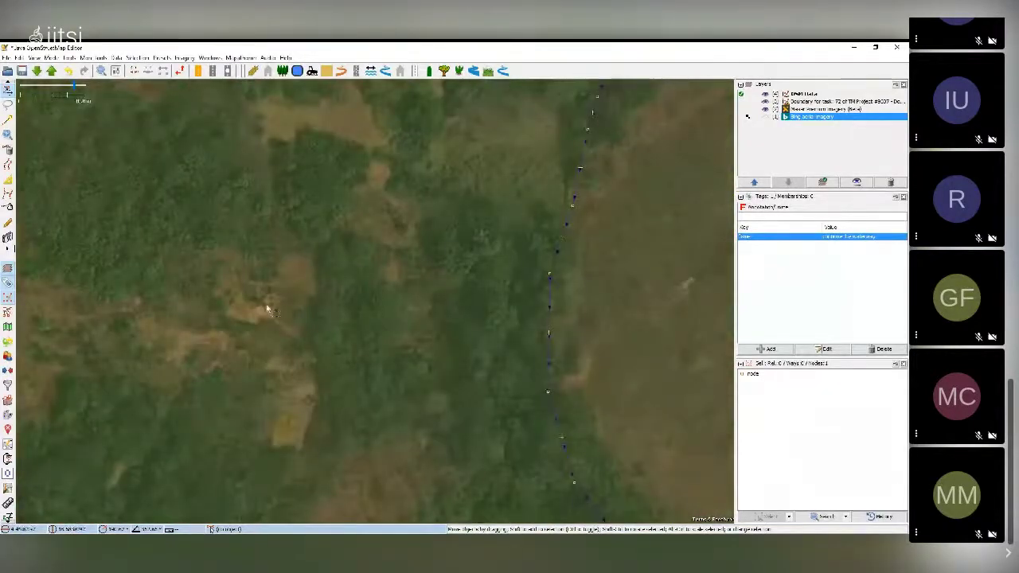
{"action": "scroll", "coordinate": [268, 309], "scroll_direction": "down", "scroll_amount": 1}
{"action": "scroll", "coordinate": [291, 342], "scroll_direction": "down", "scroll_amount": 1}
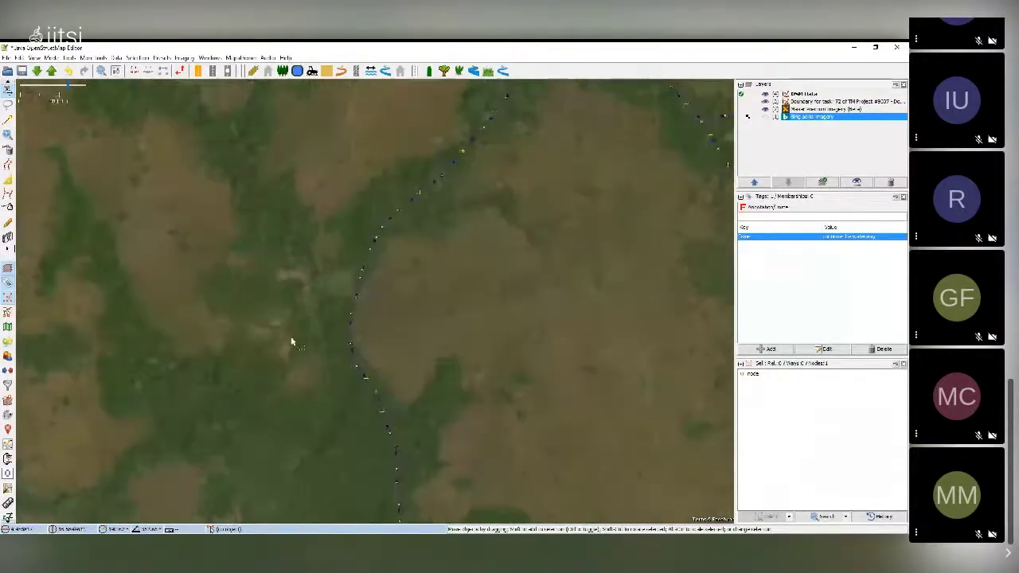
{"action": "left_click_drag", "start_coordinate": [306, 418], "coordinate": [307, 312]}
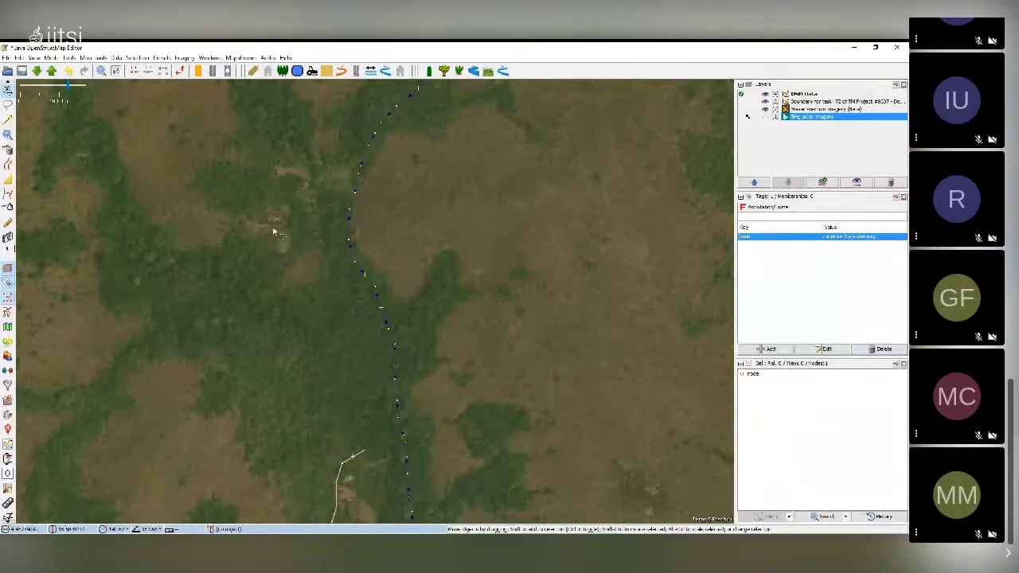
{"action": "scroll", "coordinate": [264, 324], "scroll_direction": "up", "scroll_amount": 2}
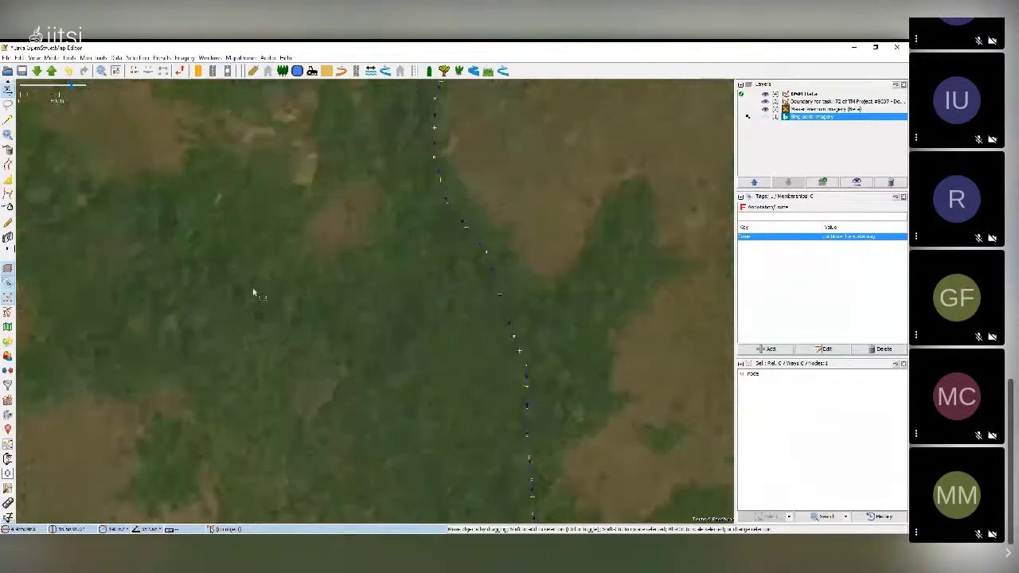
{"action": "scroll", "coordinate": [255, 316], "scroll_direction": "up", "scroll_amount": 1}
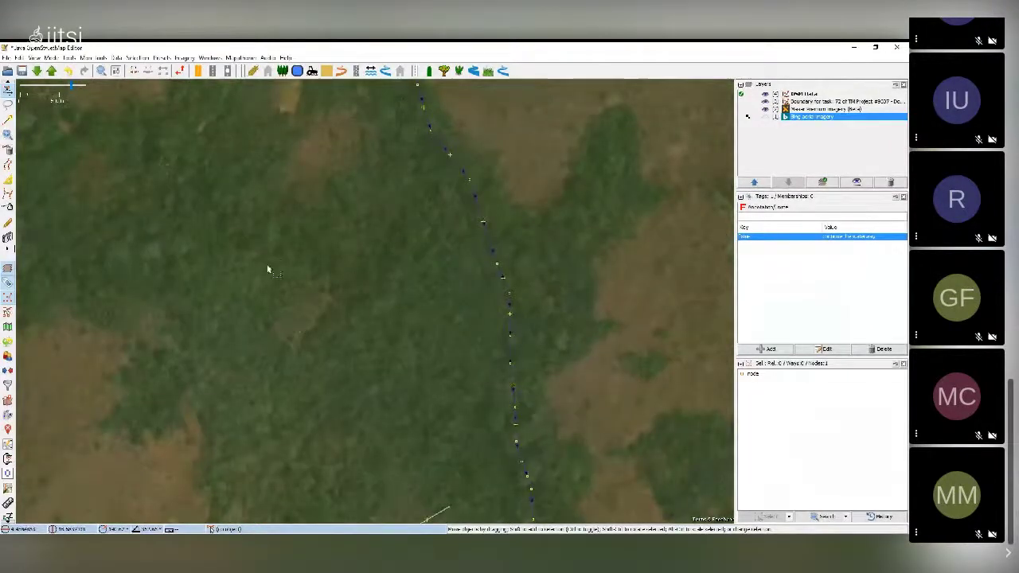
{"action": "left_click_drag", "start_coordinate": [261, 262], "coordinate": [243, 270]}
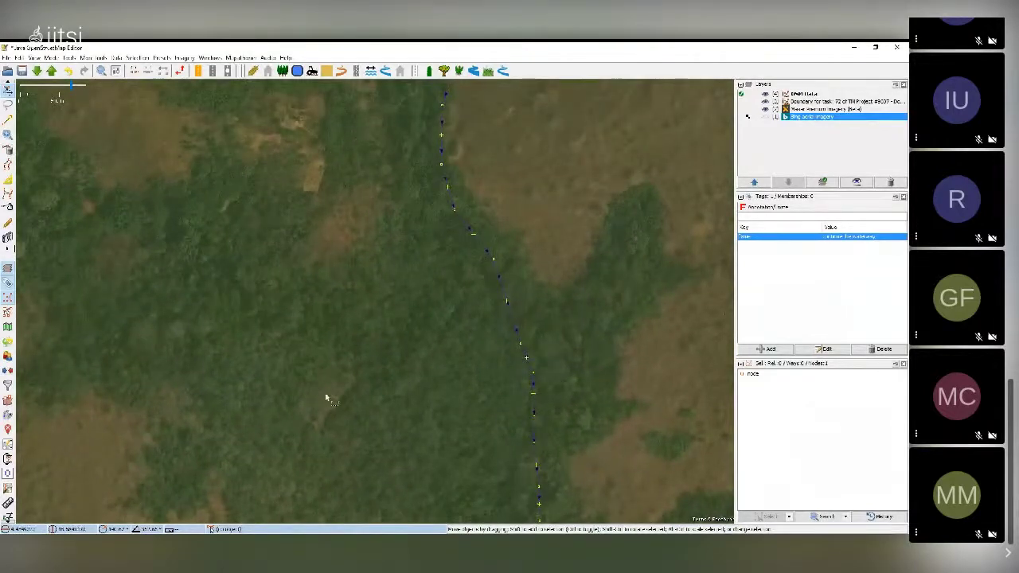
{"action": "left_click_drag", "start_coordinate": [342, 446], "coordinate": [322, 373]}
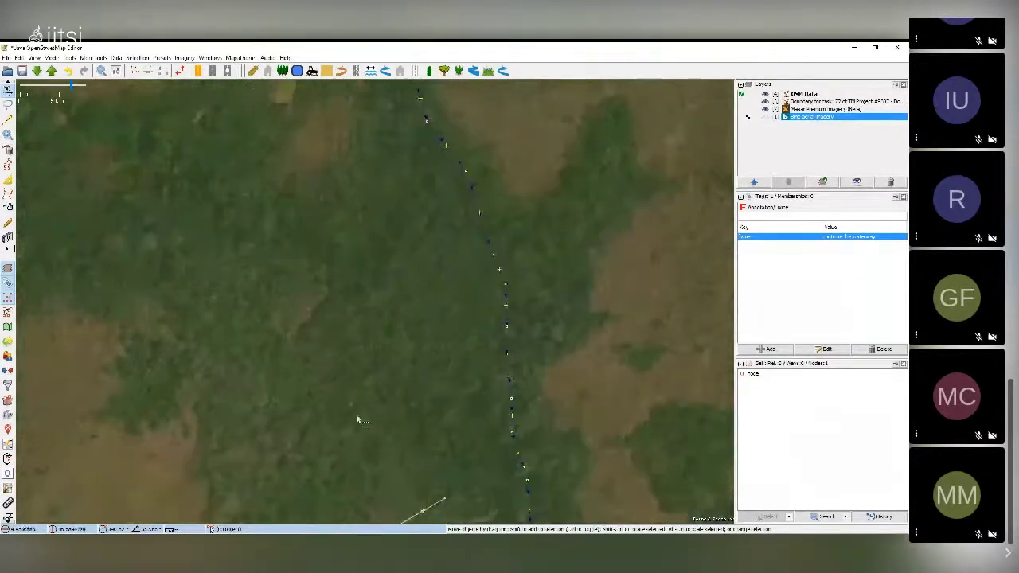
{"action": "left_click_drag", "start_coordinate": [389, 432], "coordinate": [339, 303]}
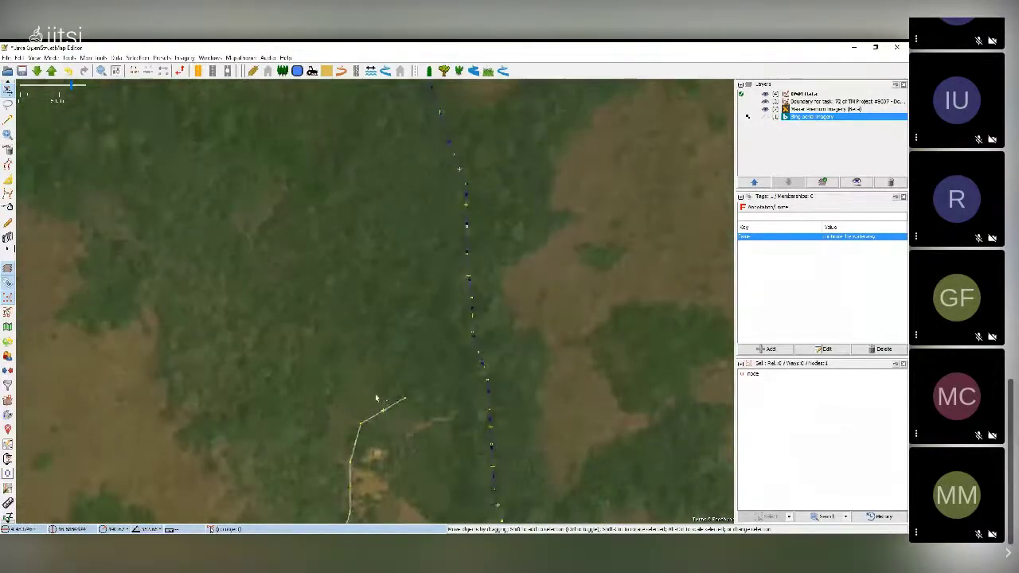
{"action": "left_click_drag", "start_coordinate": [376, 398], "coordinate": [333, 295]}
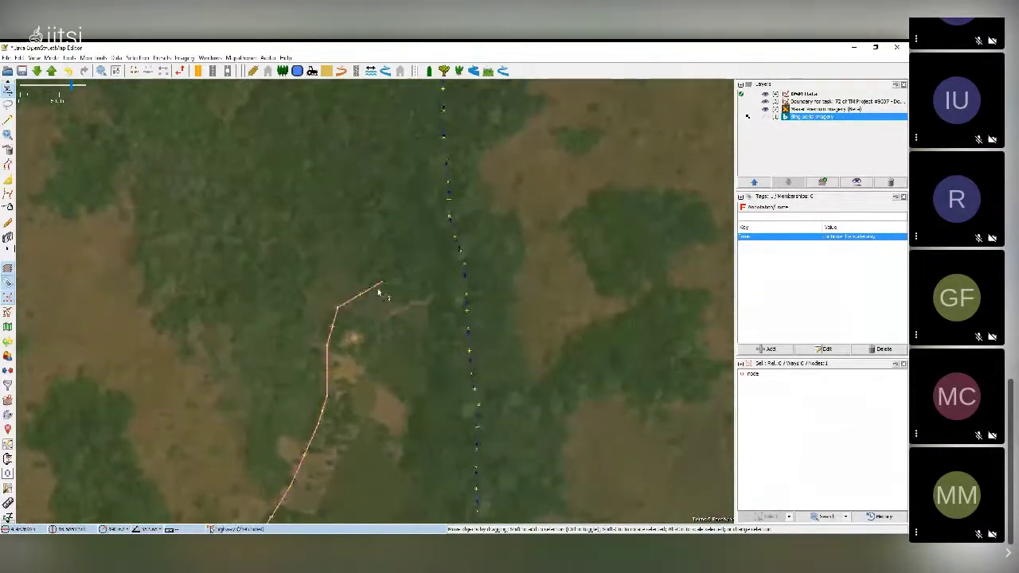
{"action": "left_click_drag", "start_coordinate": [375, 353], "coordinate": [405, 249]}
{"action": "left_click_drag", "start_coordinate": [322, 368], "coordinate": [356, 403]}
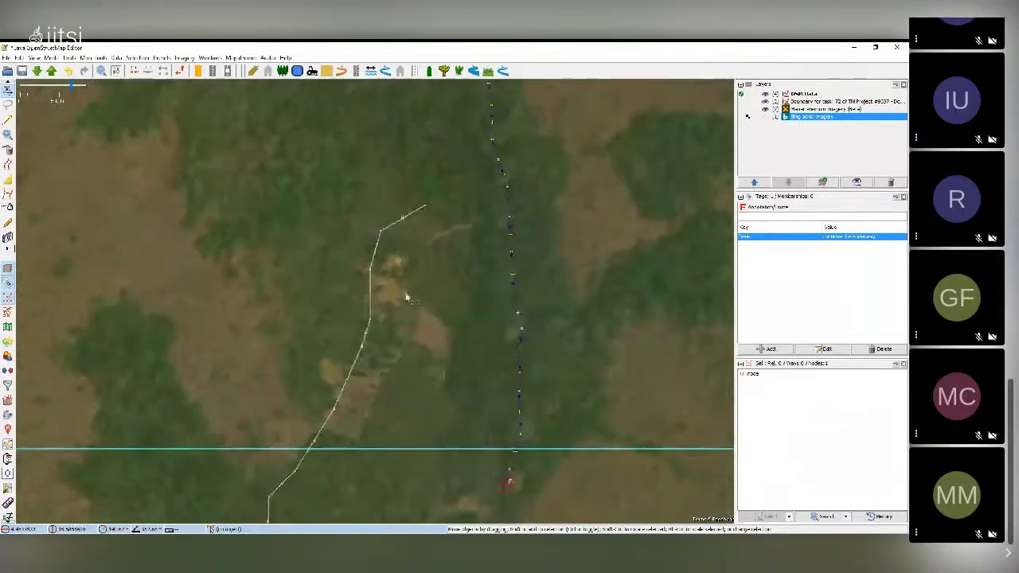
Step: Inspect the edit history of the unclassified highway that ends west of the main stream, and close the history
{"action": "left_click", "coordinate": [369, 299]}
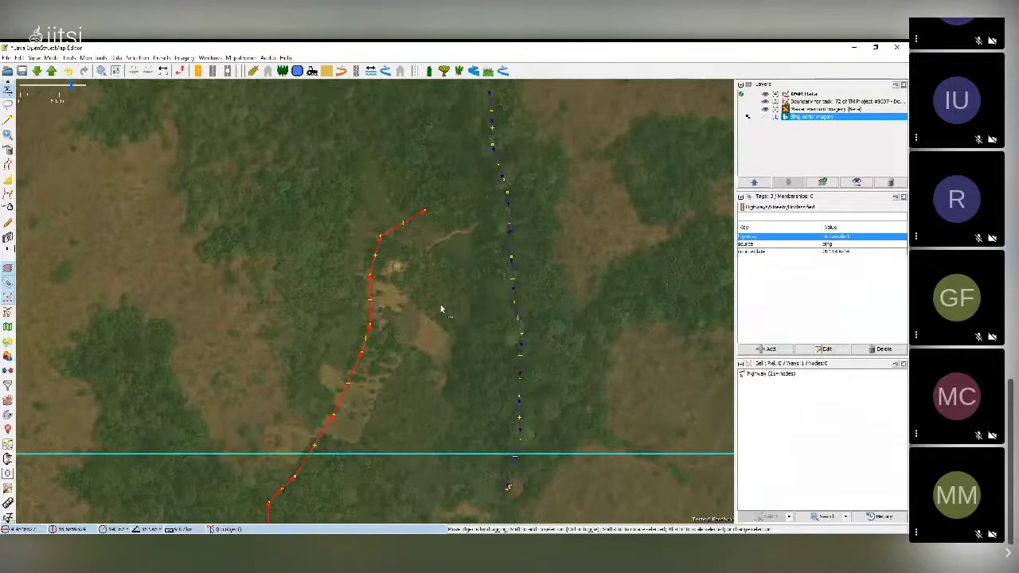
{"action": "key", "text": "ctrl+h"}
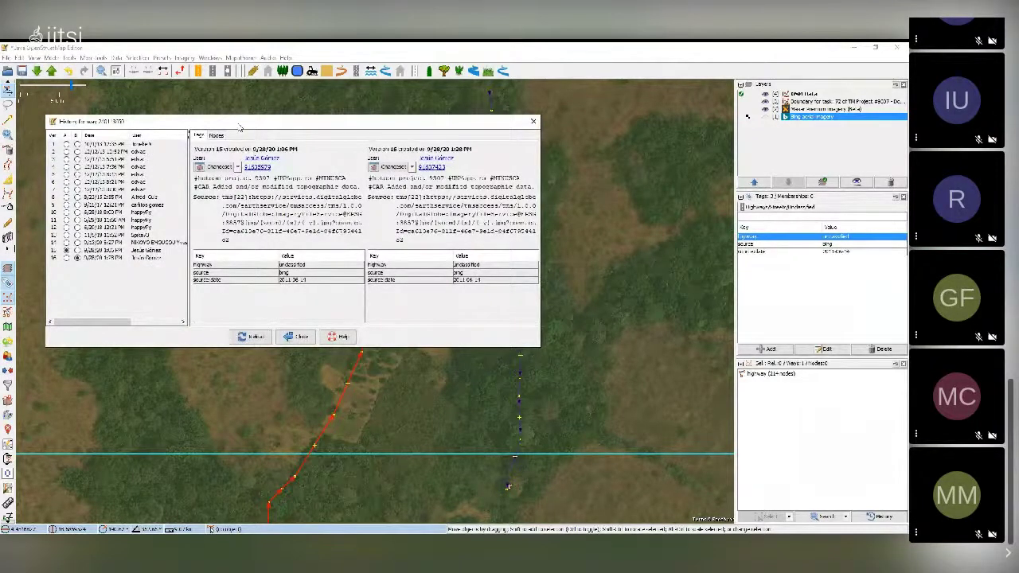
{"action": "left_click_drag", "start_coordinate": [240, 128], "coordinate": [265, 163]}
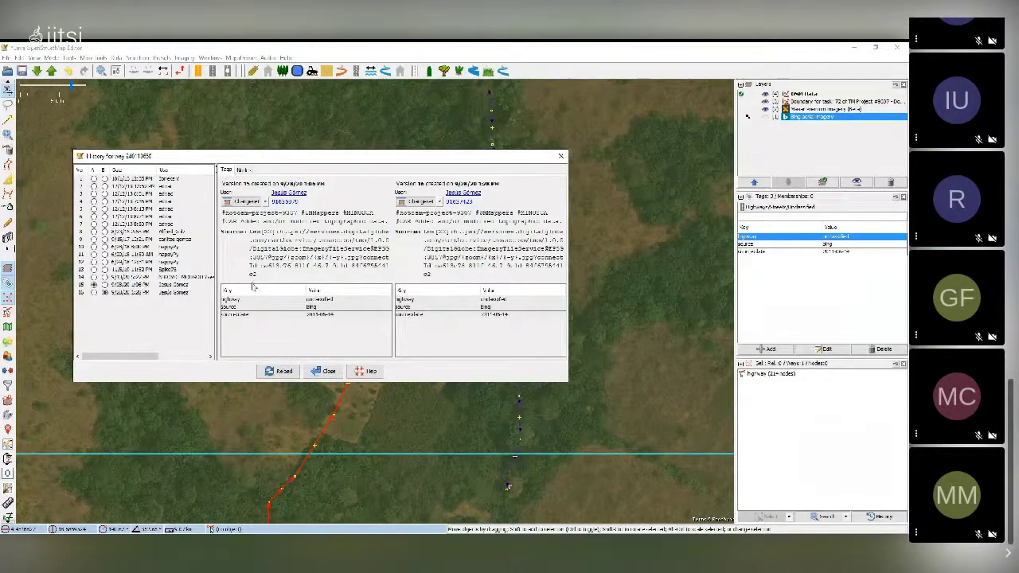
{"action": "left_click", "coordinate": [560, 155]}
Step: Follow the terrain from the unclassified road's end north to where a faint path crosses the task square's northern boundary
{"action": "left_click_drag", "start_coordinate": [400, 272], "coordinate": [390, 343]}
{"action": "left_click_drag", "start_coordinate": [409, 194], "coordinate": [383, 406]}
{"action": "left_click_drag", "start_coordinate": [382, 199], "coordinate": [371, 412]}
{"action": "scroll", "coordinate": [370, 410], "scroll_direction": "down", "scroll_amount": 1}
{"action": "left_click_drag", "start_coordinate": [331, 346], "coordinate": [337, 416]}
{"action": "scroll", "coordinate": [326, 308], "scroll_direction": "down", "scroll_amount": 1}
{"action": "left_click_drag", "start_coordinate": [343, 200], "coordinate": [343, 326]}
{"action": "left_click_drag", "start_coordinate": [374, 183], "coordinate": [355, 331]}
{"action": "left_click_drag", "start_coordinate": [425, 212], "coordinate": [370, 330]}
{"action": "left_click_drag", "start_coordinate": [453, 135], "coordinate": [430, 359]}
{"action": "left_click_drag", "start_coordinate": [434, 181], "coordinate": [426, 270]}
{"action": "left_click_drag", "start_coordinate": [422, 149], "coordinate": [423, 173]}
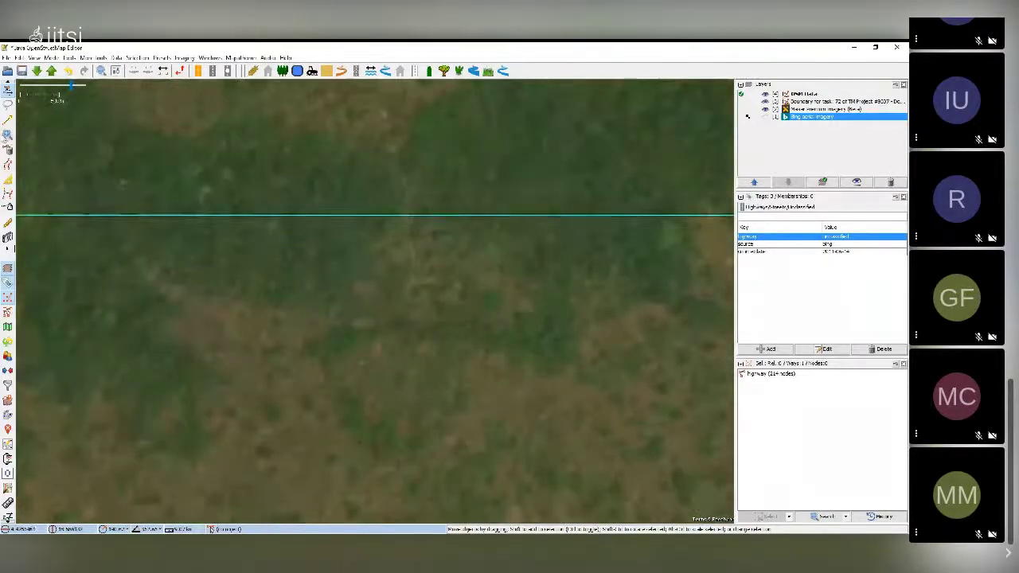
Step: Start a new way where the faint path crosses the task square's northern boundary and trace it south and southwest
{"action": "left_click", "coordinate": [8, 117]}
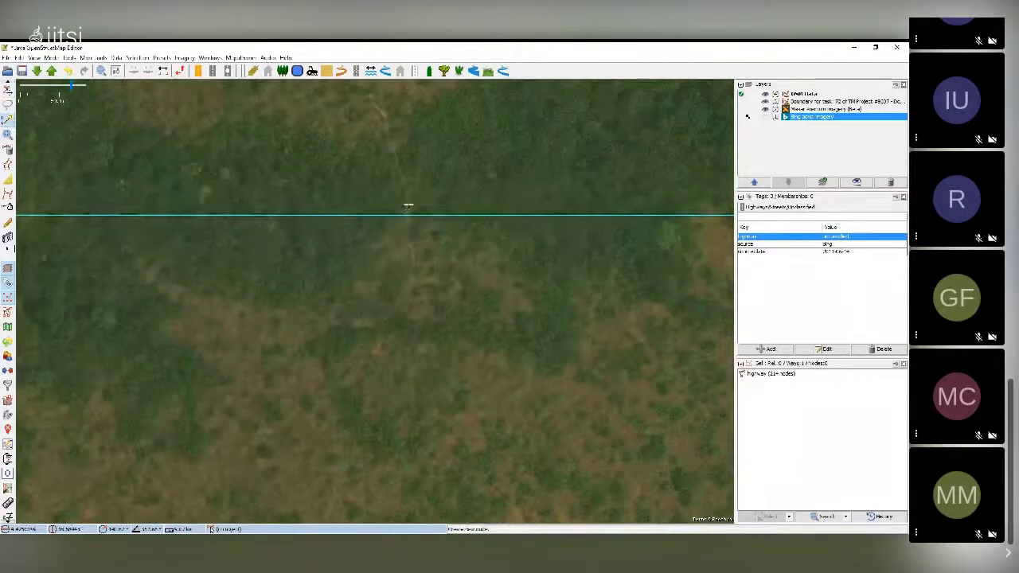
{"action": "left_click", "coordinate": [408, 205]}
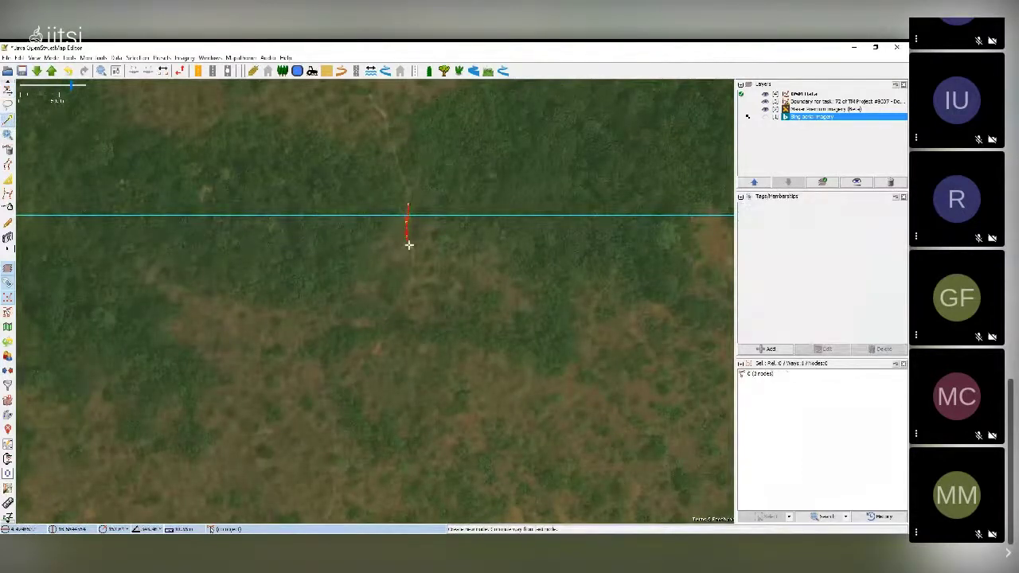
{"action": "left_click", "coordinate": [410, 255]}
{"action": "left_click", "coordinate": [406, 292]}
{"action": "left_click", "coordinate": [375, 348]}
{"action": "left_click", "coordinate": [347, 384]}
{"action": "left_click", "coordinate": [337, 404]}
Step: Continue the new way almost straight south along the path through the scattered scrubland
{"action": "left_click_drag", "start_coordinate": [336, 416], "coordinate": [360, 219]}
{"action": "left_click", "coordinate": [357, 288]}
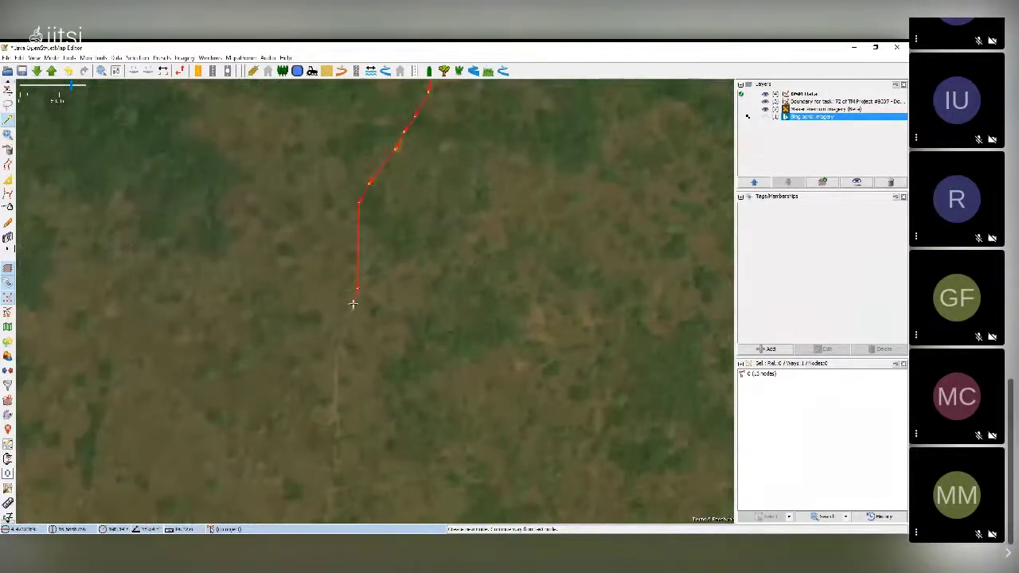
{"action": "left_click", "coordinate": [348, 317]}
{"action": "left_click", "coordinate": [335, 351]}
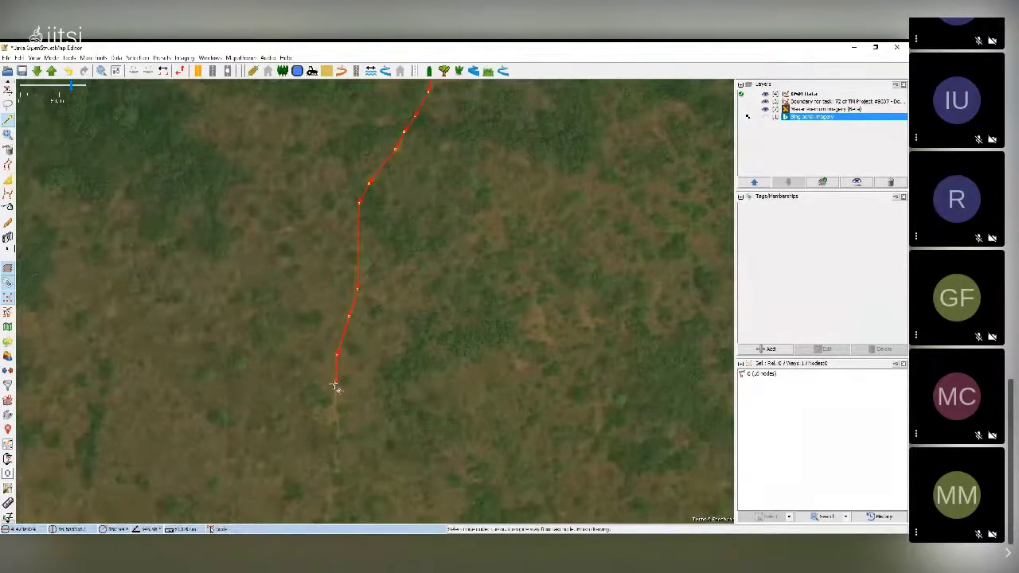
{"action": "left_click_drag", "start_coordinate": [336, 387], "coordinate": [359, 136]}
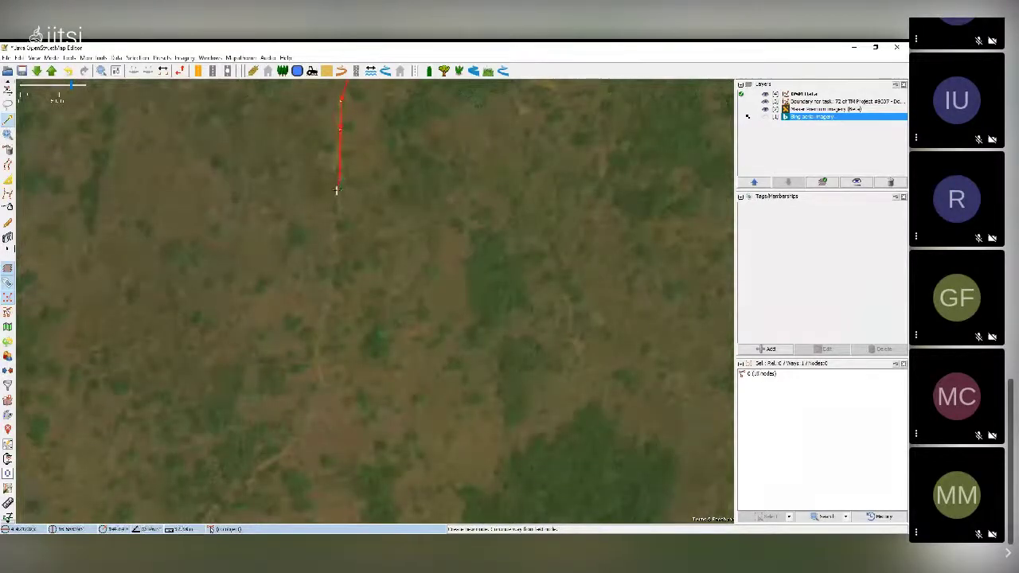
{"action": "left_click", "coordinate": [336, 242]}
{"action": "left_click", "coordinate": [330, 282]}
Step: Trace the path's slight eastward bend in the scrubland and its turn to the southwest
{"action": "left_click_drag", "start_coordinate": [329, 308], "coordinate": [343, 209]}
{"action": "left_click", "coordinate": [339, 209]}
{"action": "left_click", "coordinate": [328, 238]}
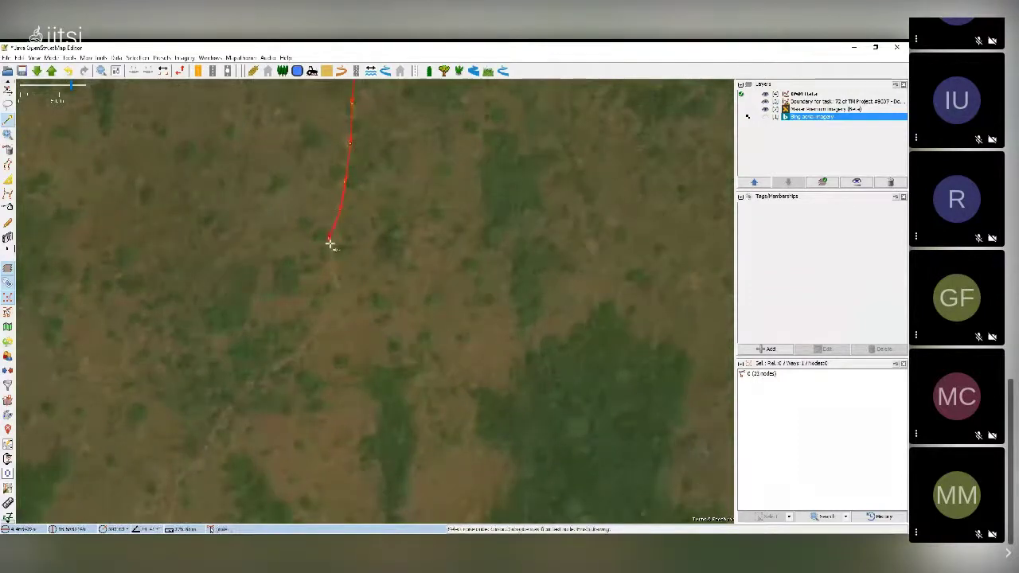
{"action": "left_click", "coordinate": [334, 271]}
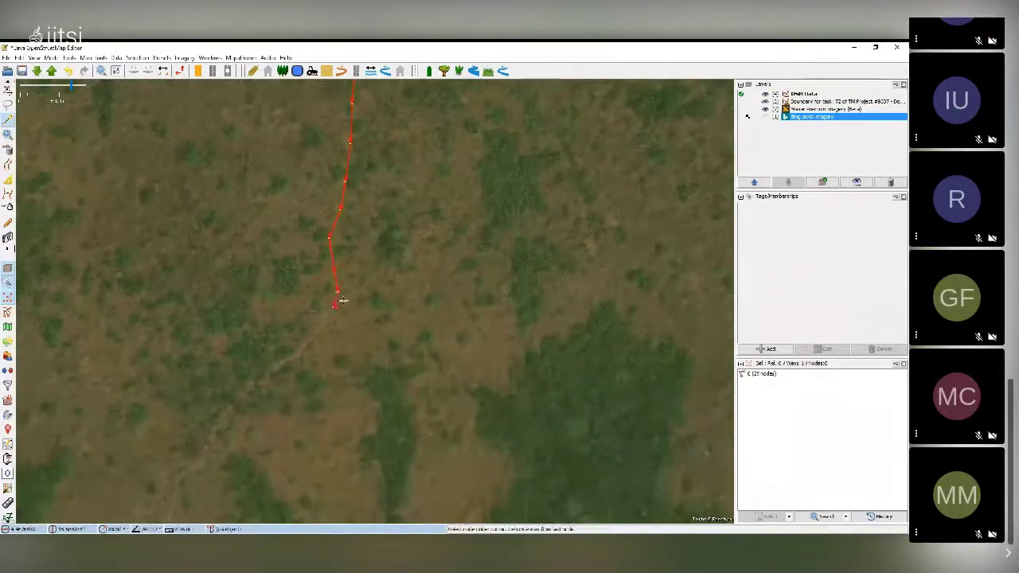
{"action": "left_click_drag", "start_coordinate": [341, 295], "coordinate": [404, 197]}
{"action": "left_click", "coordinate": [392, 202]}
{"action": "left_click", "coordinate": [366, 229]}
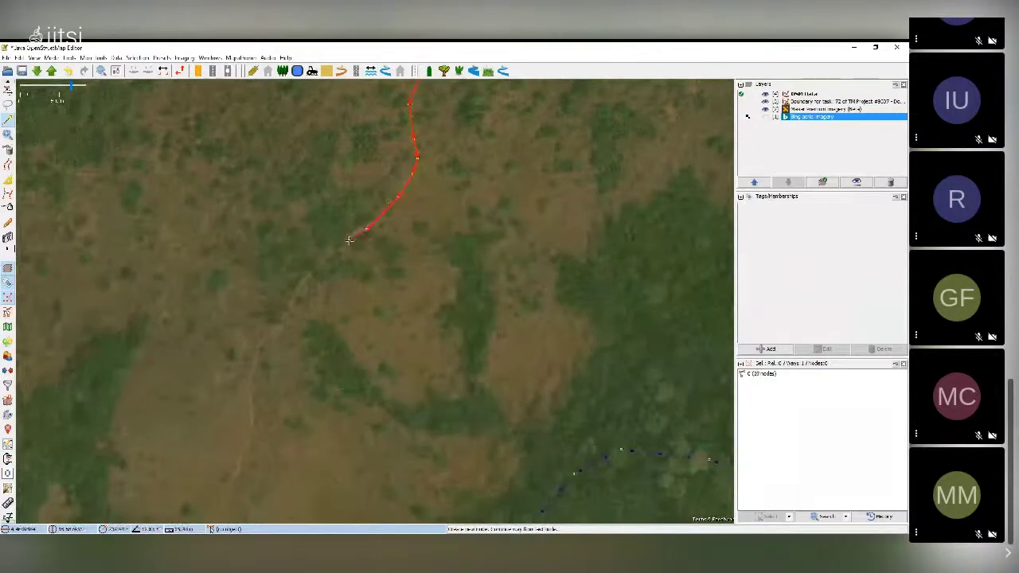
Step: Continue the way southwest past the scattered trees and curve it south onto the open brown ground
{"action": "left_click", "coordinate": [342, 246]}
{"action": "left_click", "coordinate": [311, 275]}
{"action": "left_click", "coordinate": [269, 337]}
{"action": "left_click", "coordinate": [255, 348]}
{"action": "left_click", "coordinate": [247, 384]}
{"action": "left_click", "coordinate": [249, 393]}
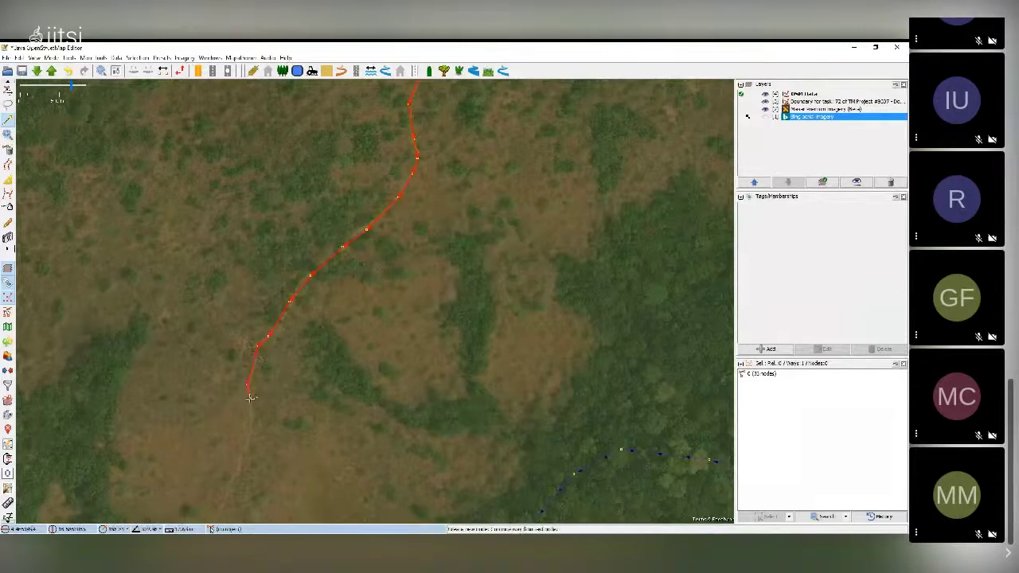
Step: Extend the way south across the open ground to the edge of the green corridor beside the main stream
{"action": "left_click_drag", "start_coordinate": [223, 463], "coordinate": [269, 263]}
{"action": "left_click", "coordinate": [297, 236]}
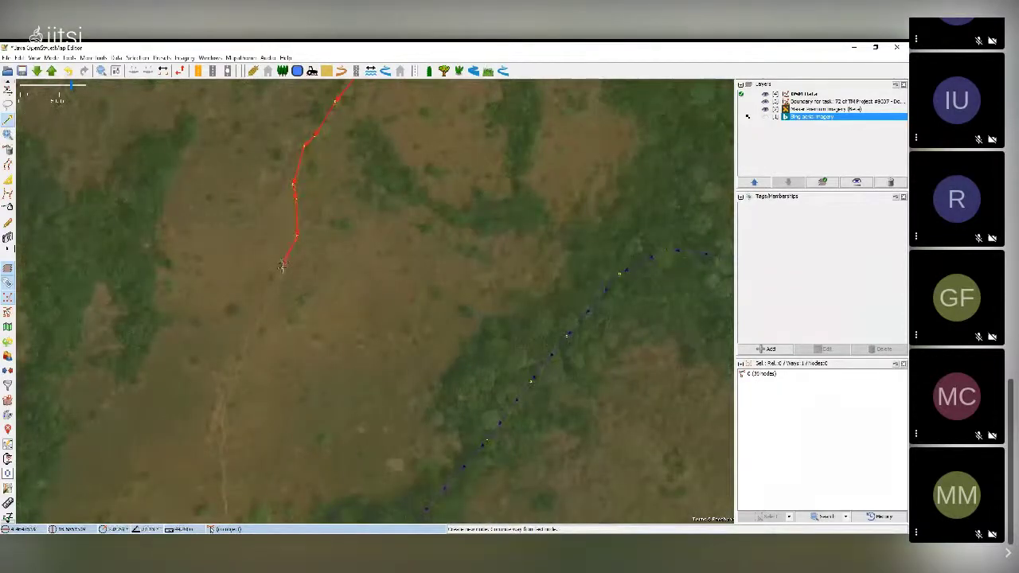
{"action": "left_click", "coordinate": [248, 343]}
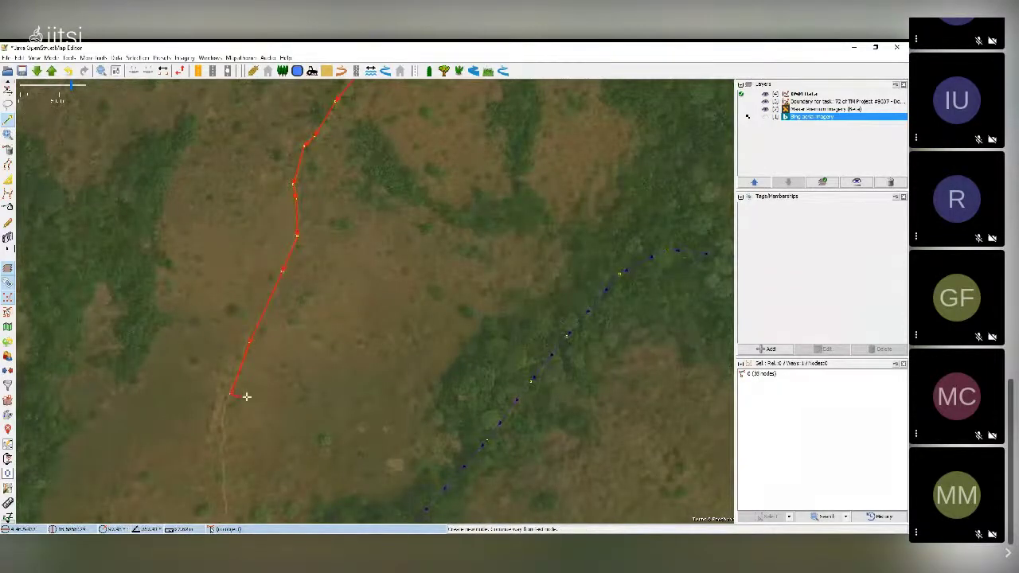
{"action": "left_click", "coordinate": [260, 230]}
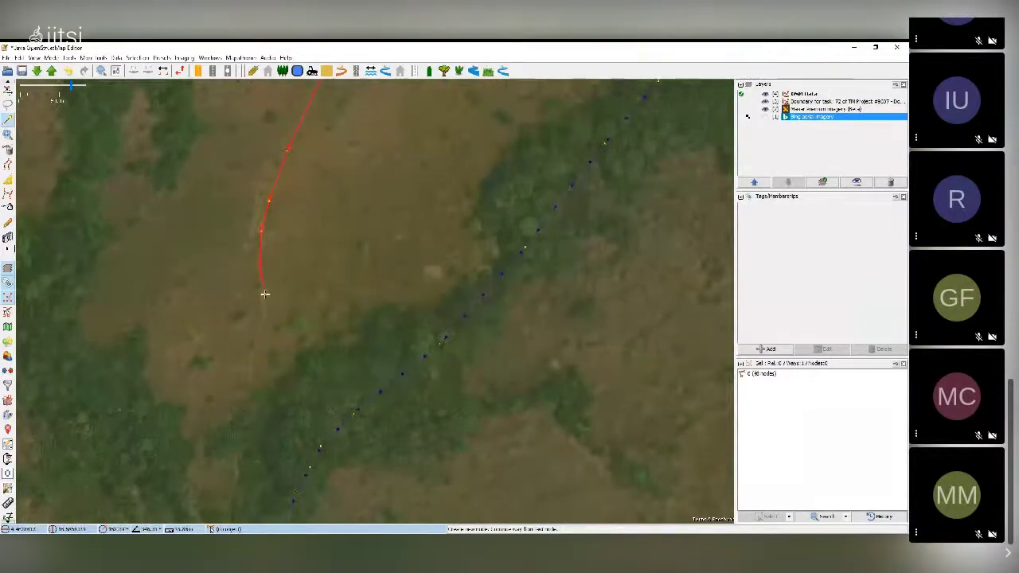
{"action": "left_click", "coordinate": [262, 305]}
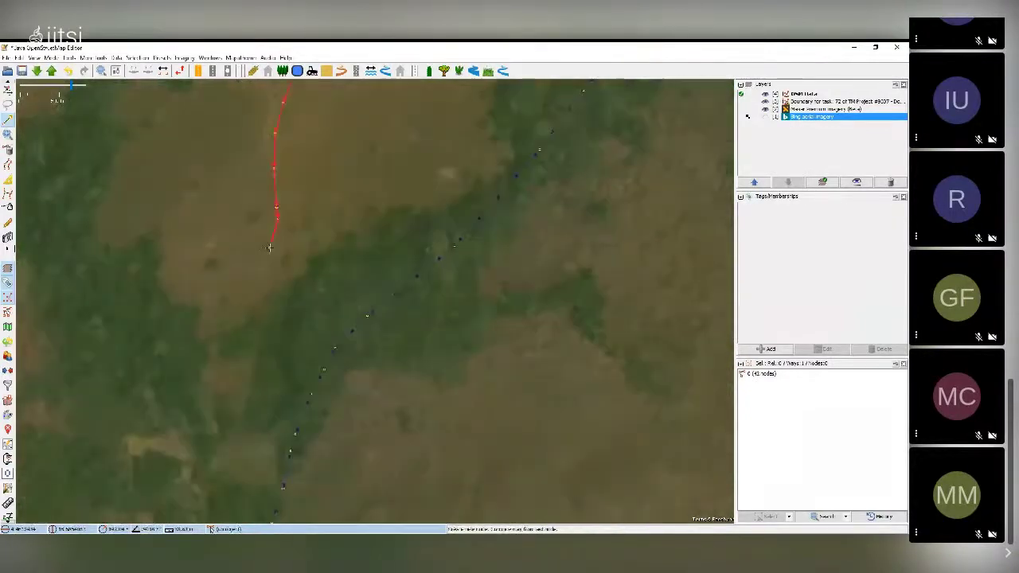
{"action": "left_click", "coordinate": [271, 241]}
{"action": "left_click", "coordinate": [265, 265]}
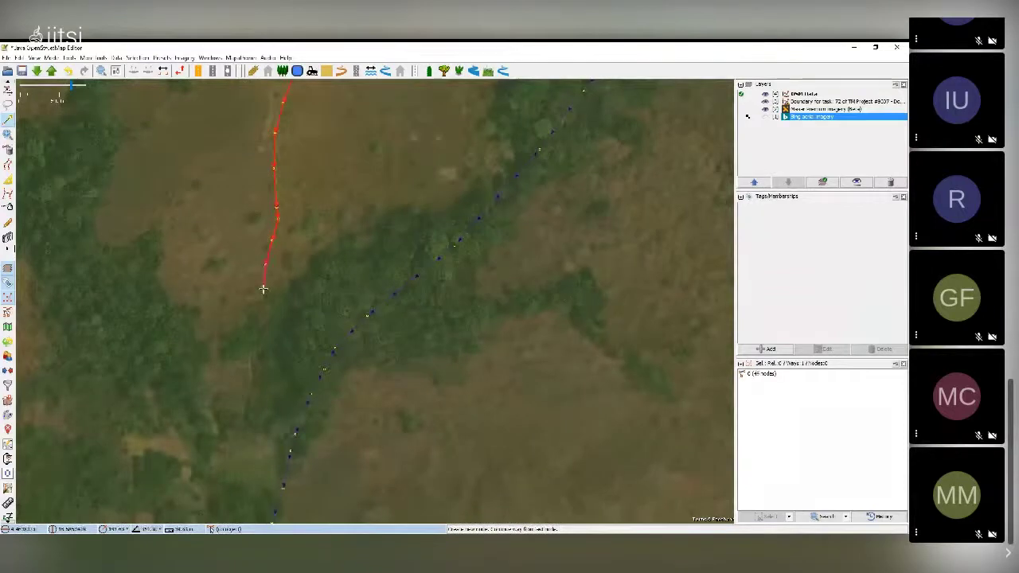
{"action": "left_click", "coordinate": [265, 289]}
Step: Trace the path south between the vegetation corridors to the small clearing west of the main stream
{"action": "left_click_drag", "start_coordinate": [270, 296], "coordinate": [301, 192]}
{"action": "left_click", "coordinate": [291, 211]}
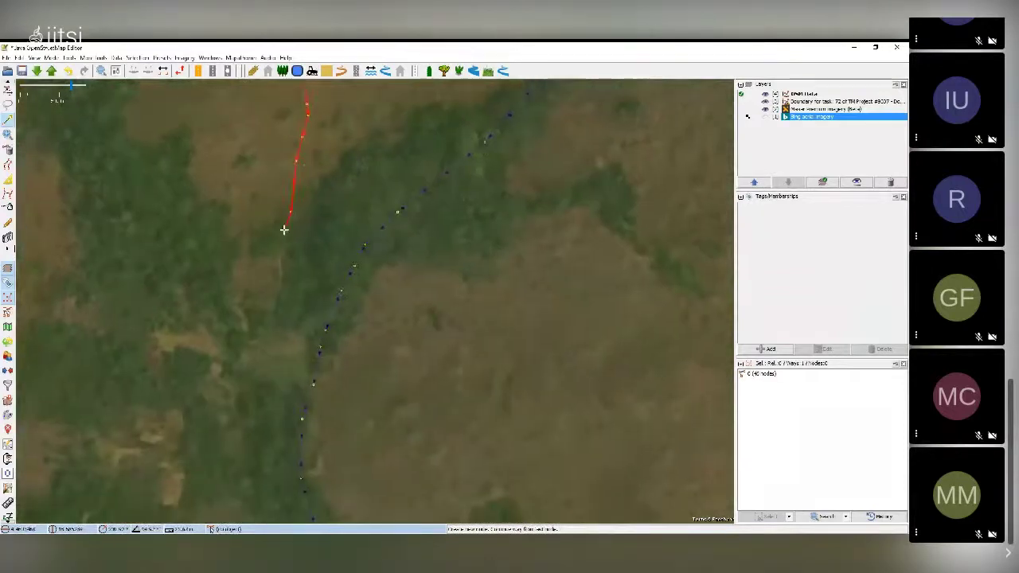
{"action": "left_click", "coordinate": [281, 246]}
{"action": "left_click", "coordinate": [277, 270]}
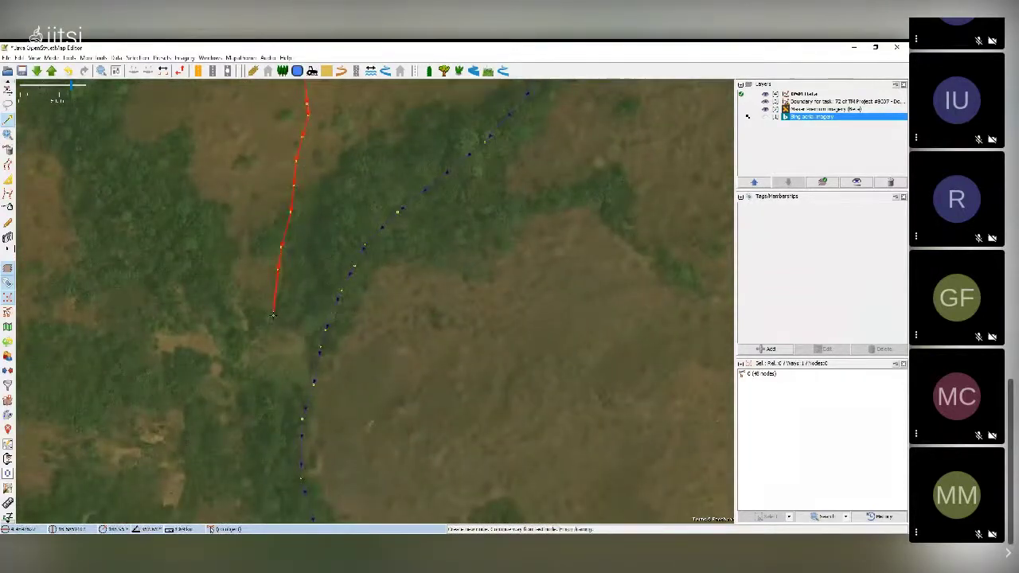
{"action": "left_click_drag", "start_coordinate": [270, 319], "coordinate": [358, 238]}
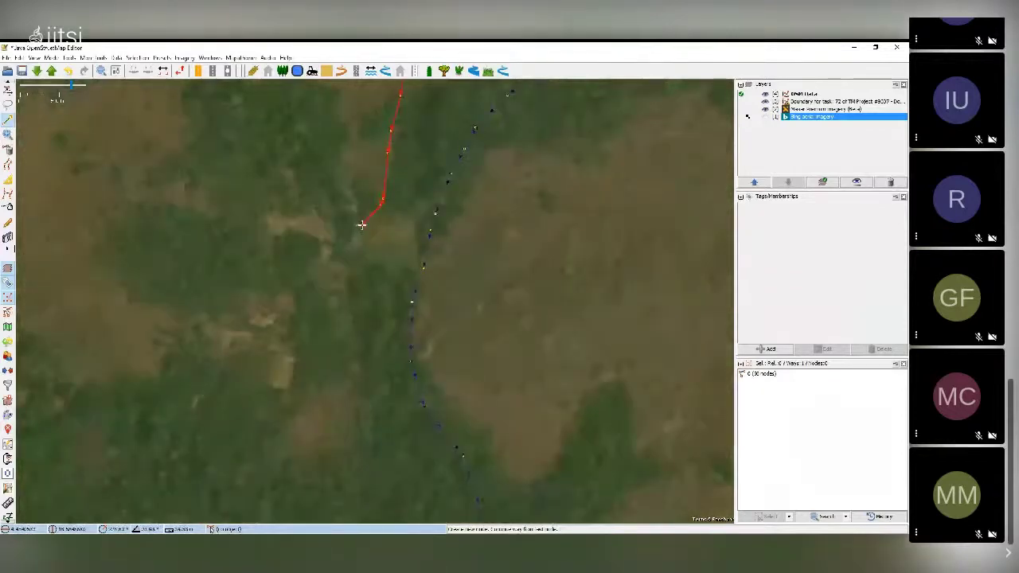
Step: Extend the way southwest across the small clearing to the bare strip of ground west of the stream
{"action": "left_click", "coordinate": [361, 224]}
{"action": "left_click", "coordinate": [325, 239]}
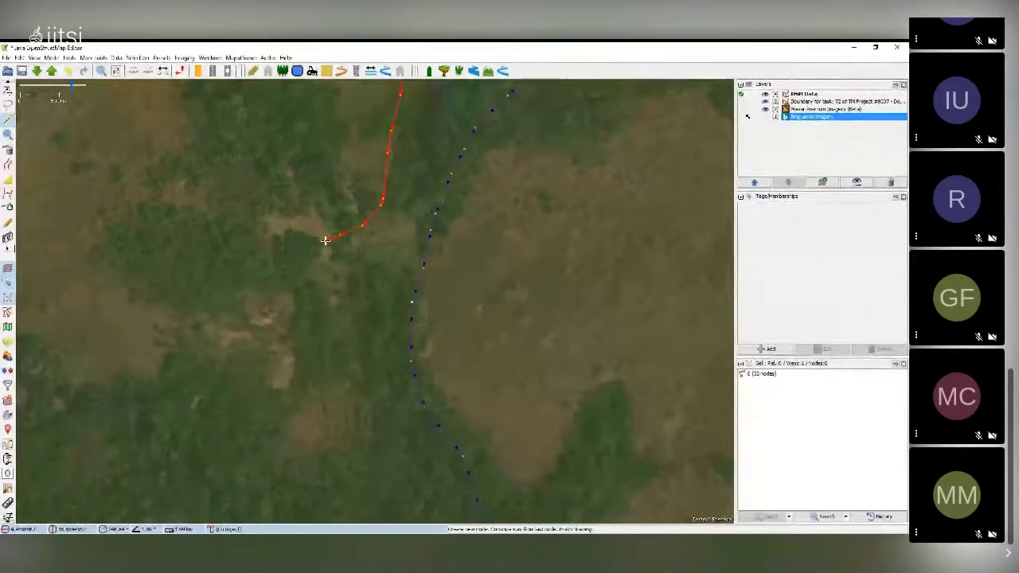
{"action": "scroll", "coordinate": [324, 239], "scroll_direction": "up", "scroll_amount": 2}
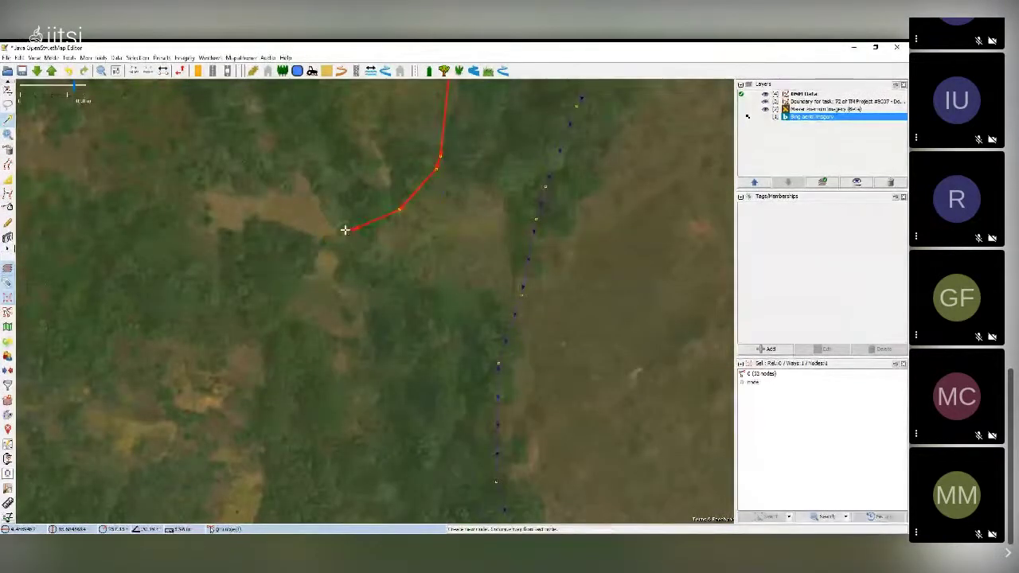
{"action": "left_click", "coordinate": [334, 231]}
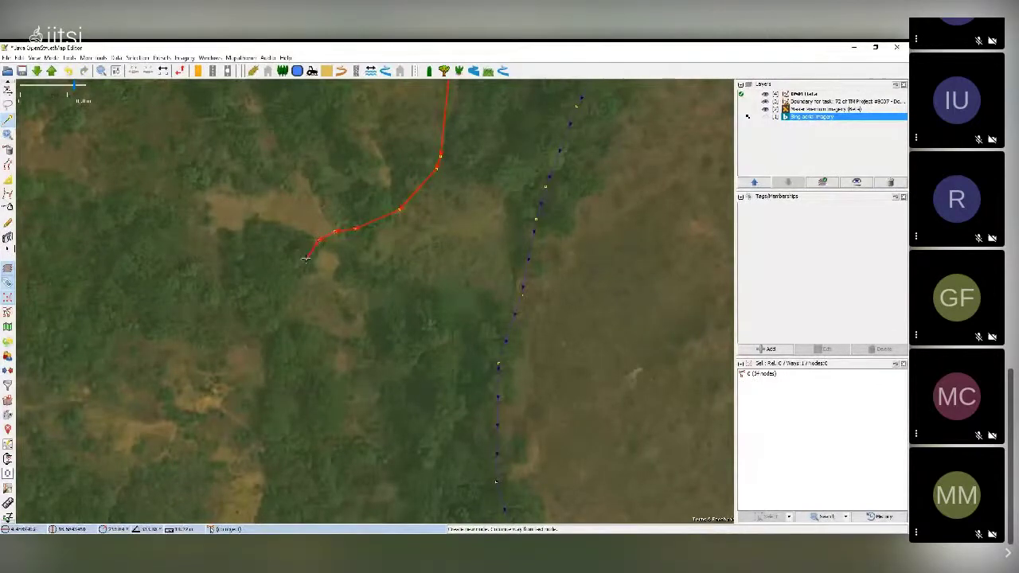
Step: Compare the Maxar and Bing imagery, and continue the way southwest through the vegetation to its end at the bare settlement clearing
{"action": "left_click_drag", "start_coordinate": [303, 240], "coordinate": [340, 191]}
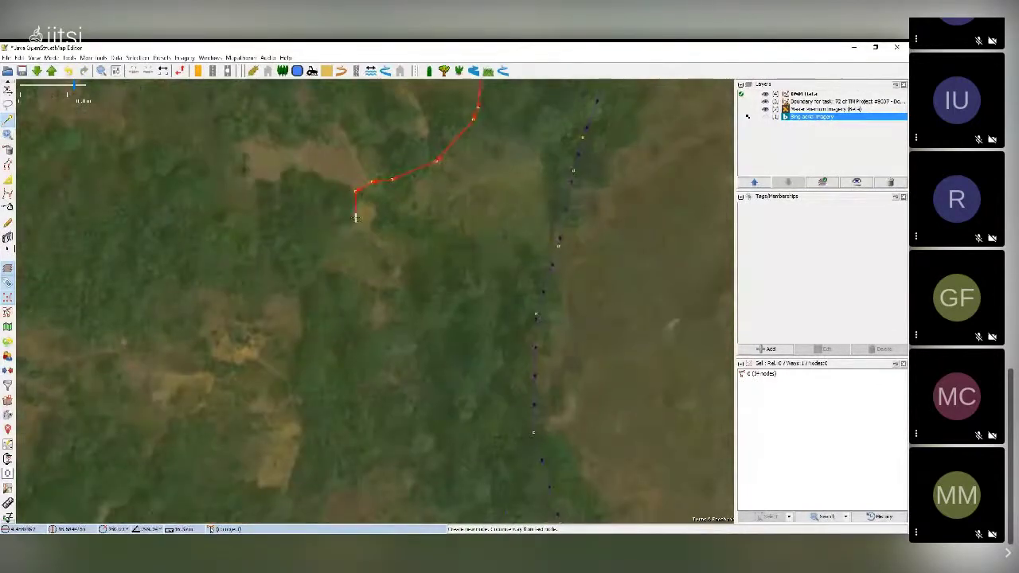
{"action": "left_click", "coordinate": [765, 110]}
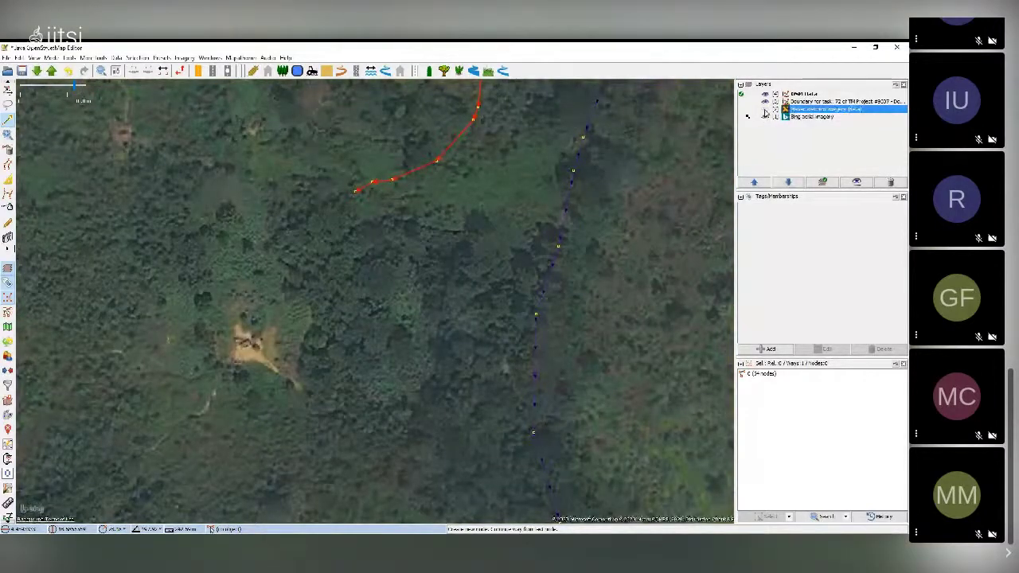
{"action": "left_click", "coordinate": [765, 117]}
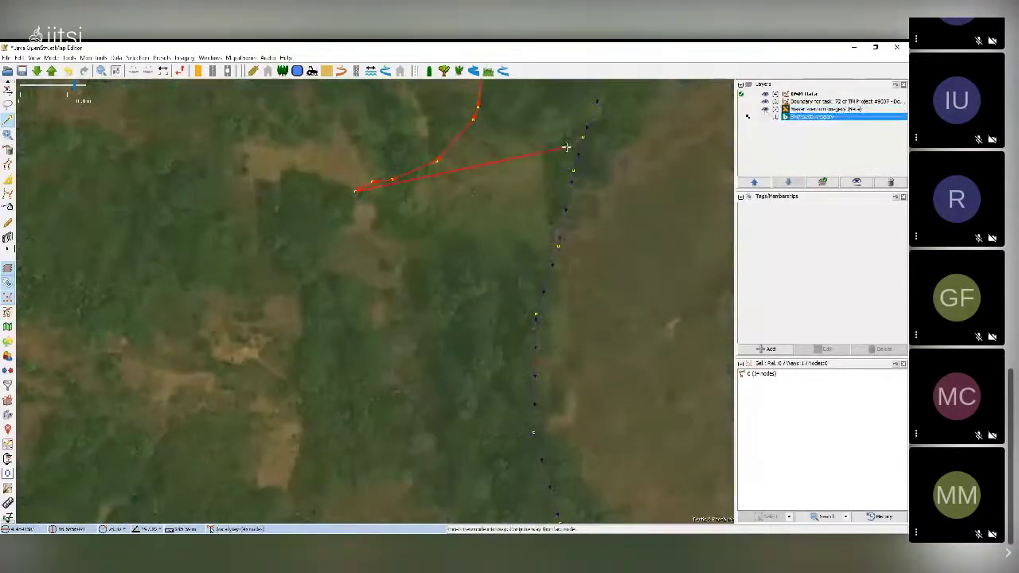
{"action": "left_click", "coordinate": [348, 223]}
{"action": "left_click", "coordinate": [335, 248]}
{"action": "left_click", "coordinate": [299, 287]}
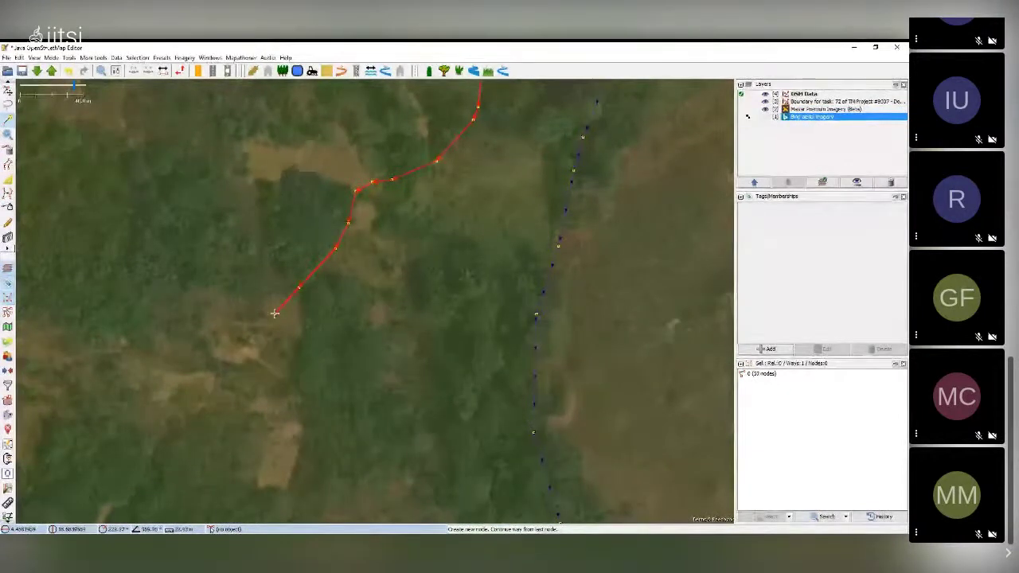
{"action": "left_click", "coordinate": [273, 316]}
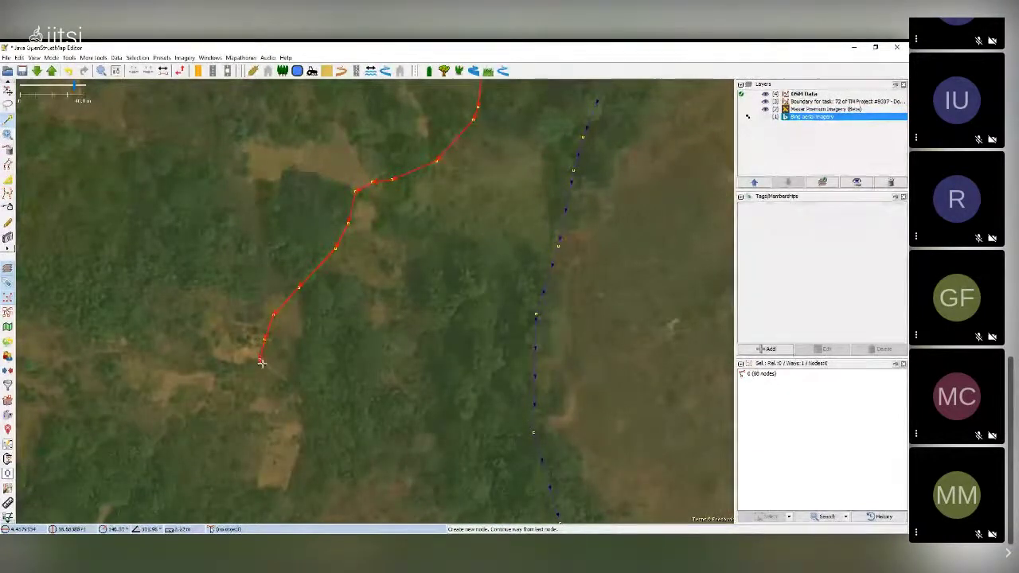
{"action": "left_click", "coordinate": [259, 357]}
Step: Review the full course of the traced way from the task square's northern boundary to the settlement clearing
{"action": "scroll", "coordinate": [273, 334], "scroll_direction": "down", "scroll_amount": 2}
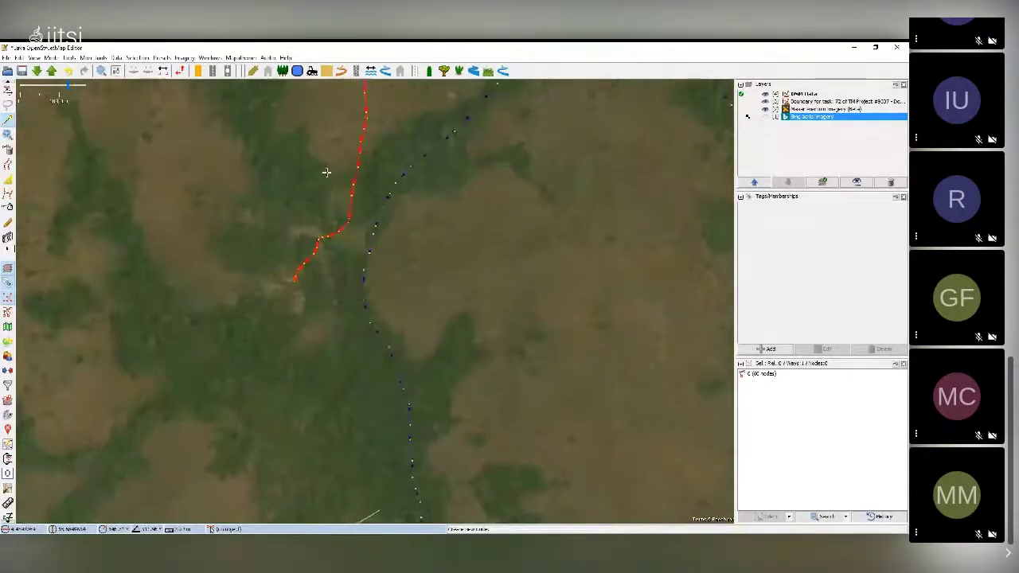
{"action": "left_click_drag", "start_coordinate": [325, 170], "coordinate": [319, 256]}
{"action": "left_click_drag", "start_coordinate": [330, 152], "coordinate": [318, 294]}
{"action": "scroll", "coordinate": [322, 277], "scroll_direction": "down", "scroll_amount": 2}
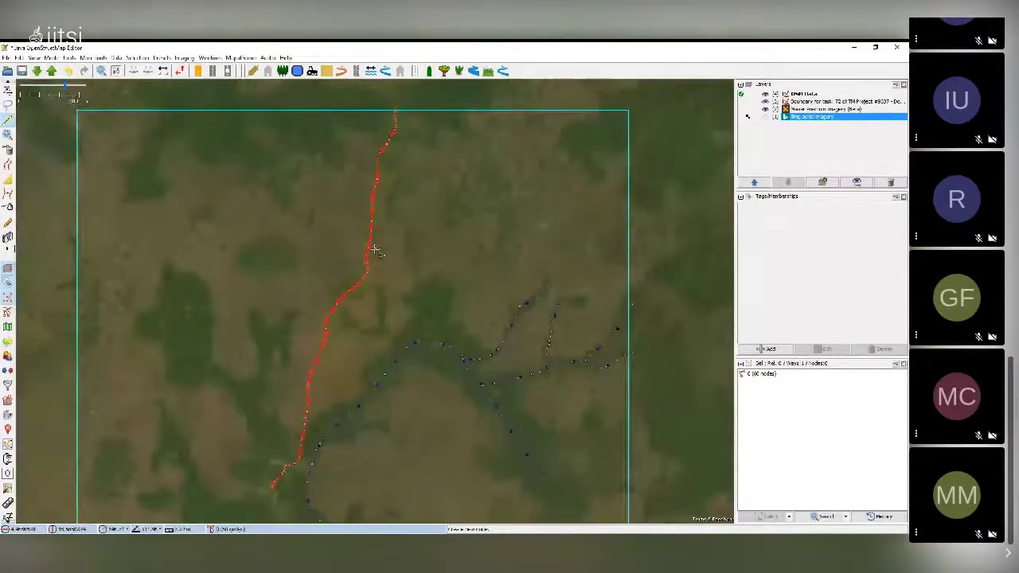
{"action": "left_click_drag", "start_coordinate": [402, 236], "coordinate": [443, 157]}
{"action": "left_click_drag", "start_coordinate": [429, 226], "coordinate": [448, 173]}
{"action": "left_click_drag", "start_coordinate": [375, 202], "coordinate": [337, 226]}
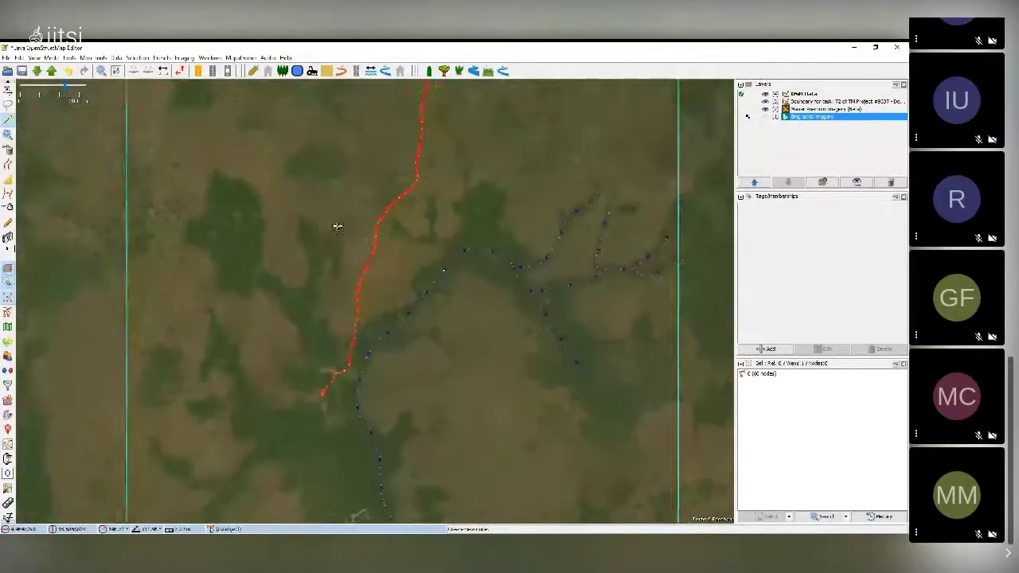
{"action": "left_click_drag", "start_coordinate": [352, 130], "coordinate": [343, 148]}
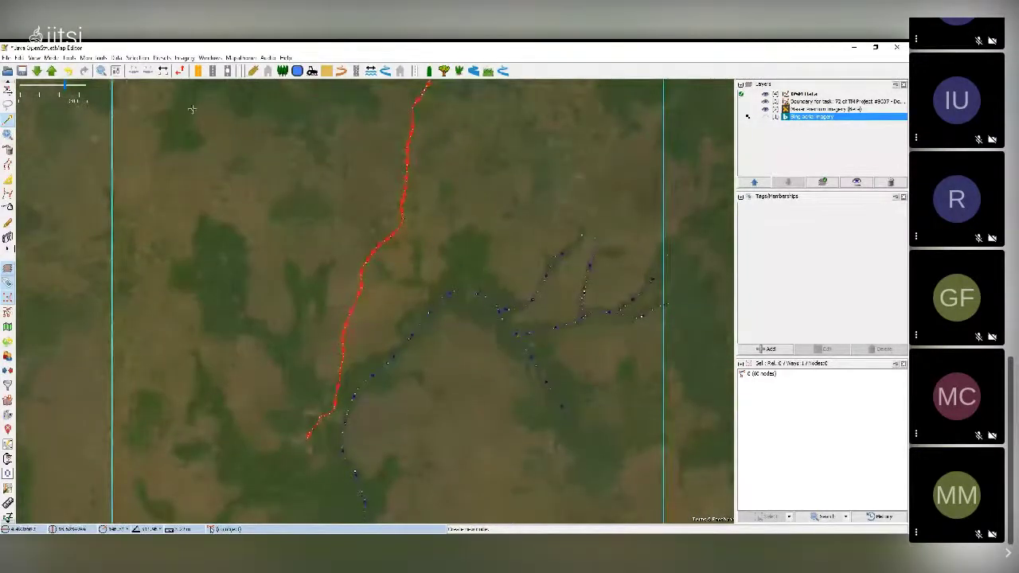
Step: Tag the traced way as an Unclassified street with its surface set to unpaved
{"action": "left_click", "coordinate": [163, 58]}
{"action": "mouse_move", "coordinate": [178, 104]}
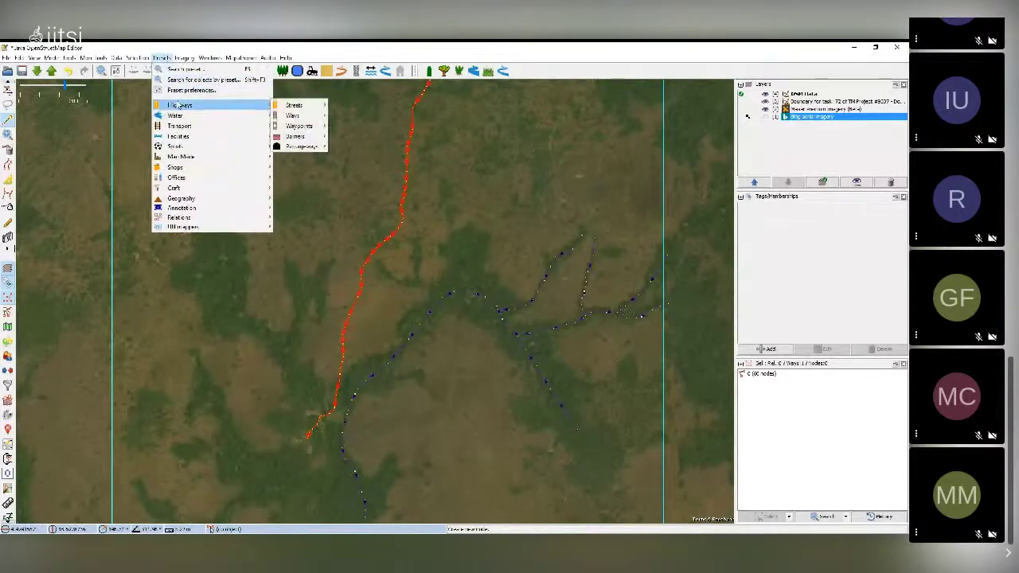
{"action": "mouse_move", "coordinate": [303, 106]}
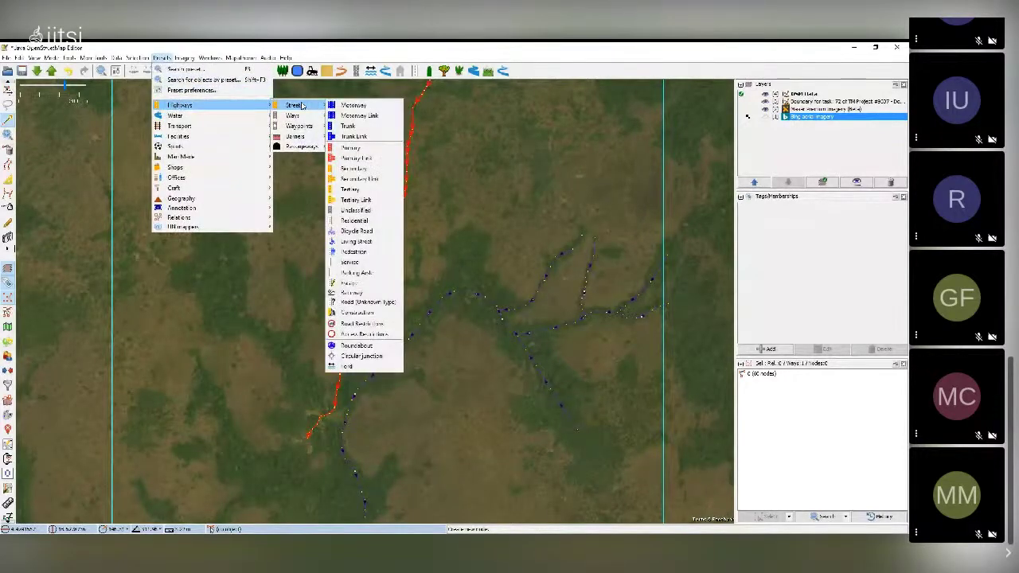
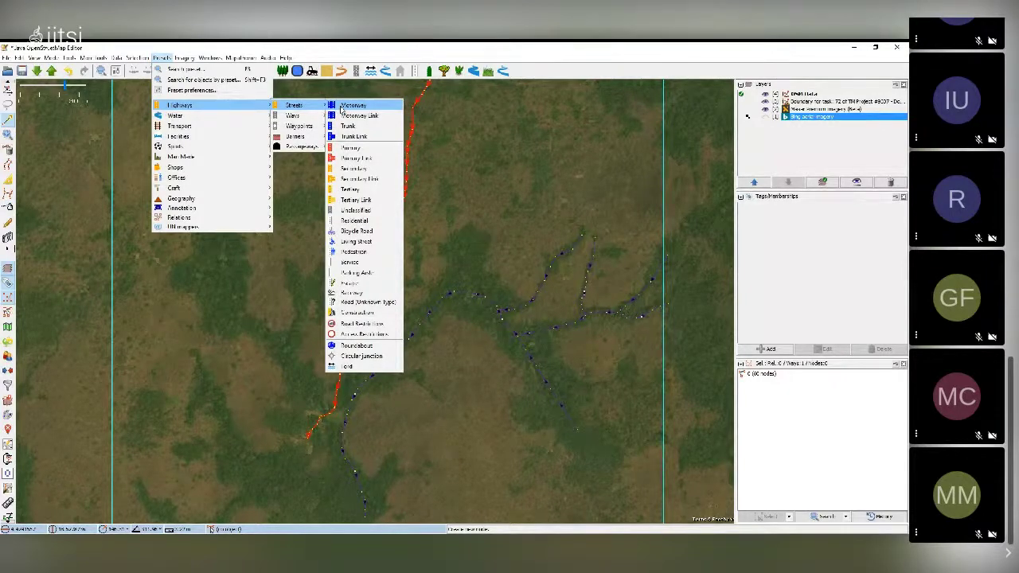
{"action": "left_click", "coordinate": [345, 211]}
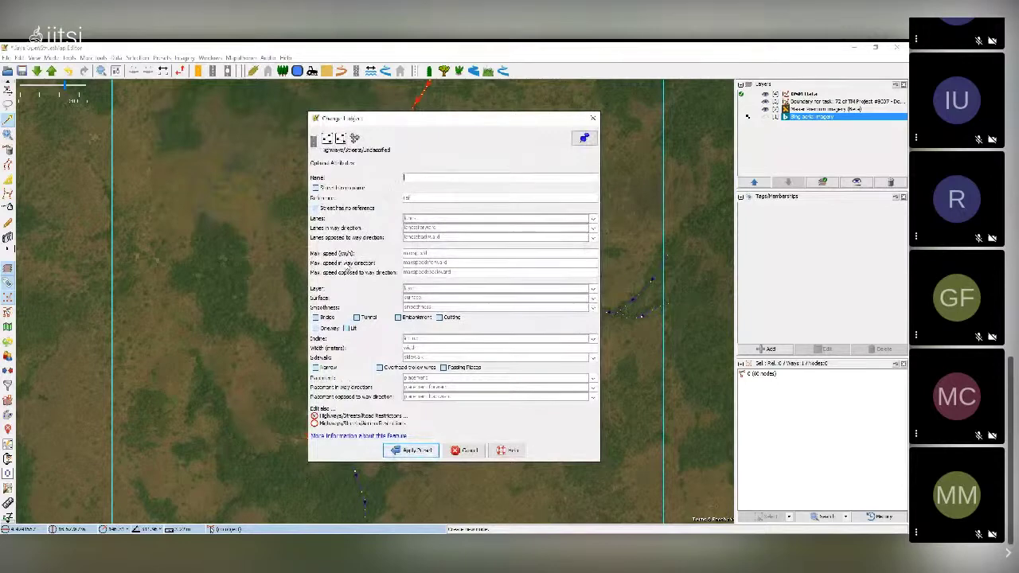
{"action": "left_click", "coordinate": [421, 297]}
{"action": "left_click", "coordinate": [592, 299]}
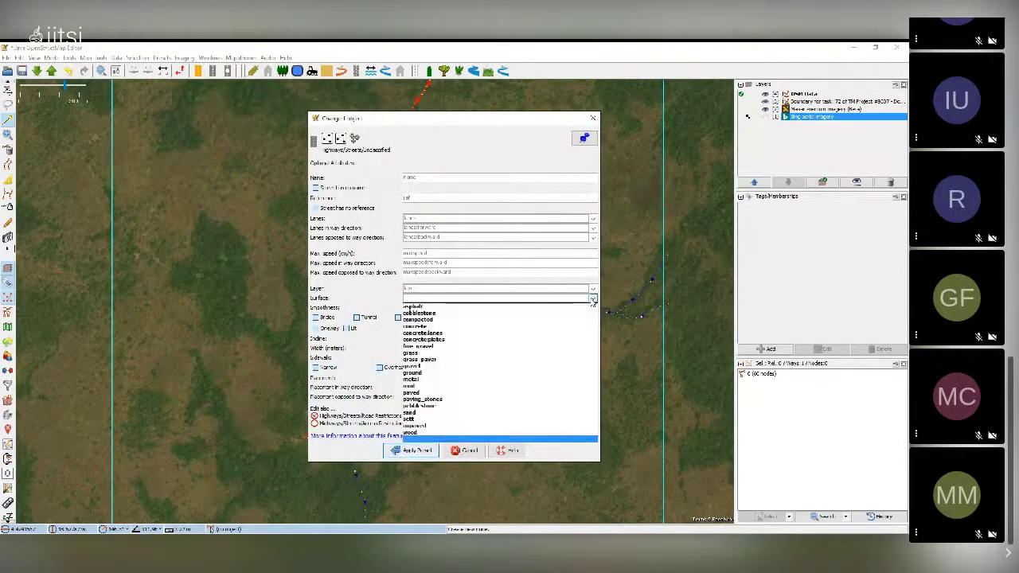
{"action": "left_click", "coordinate": [434, 425]}
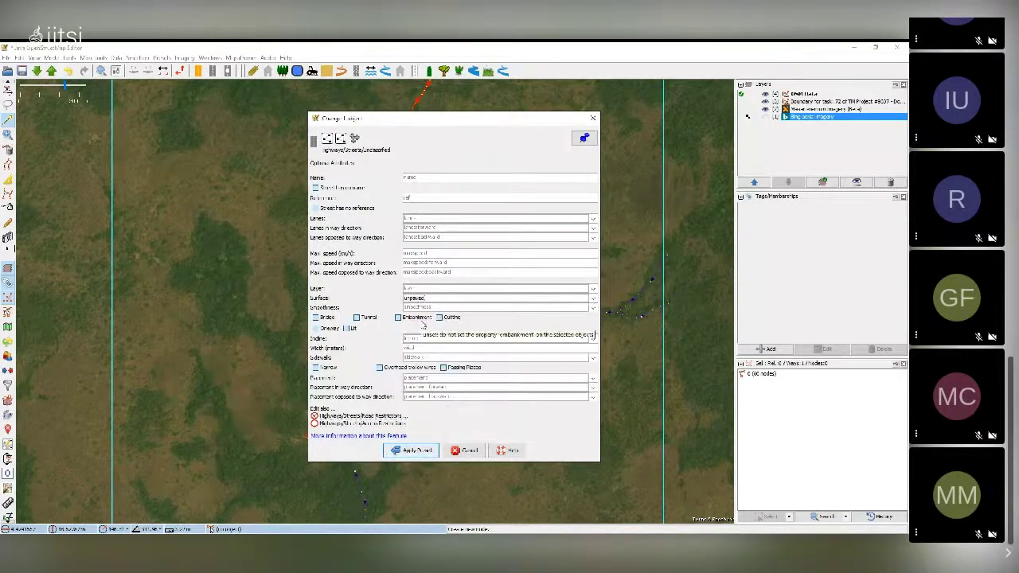
{"action": "left_click", "coordinate": [413, 451]}
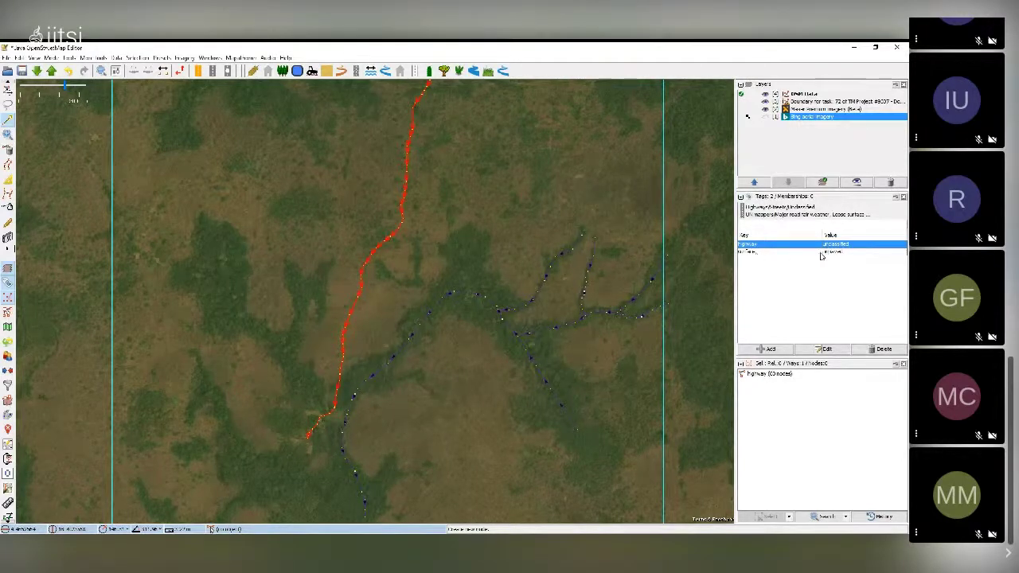
Step: Examine the wooded gap between the new road's southern end and the existing road near the task square's southern boundary
{"action": "left_click_drag", "start_coordinate": [391, 288], "coordinate": [463, 138]}
{"action": "left_click_drag", "start_coordinate": [435, 298], "coordinate": [445, 271]}
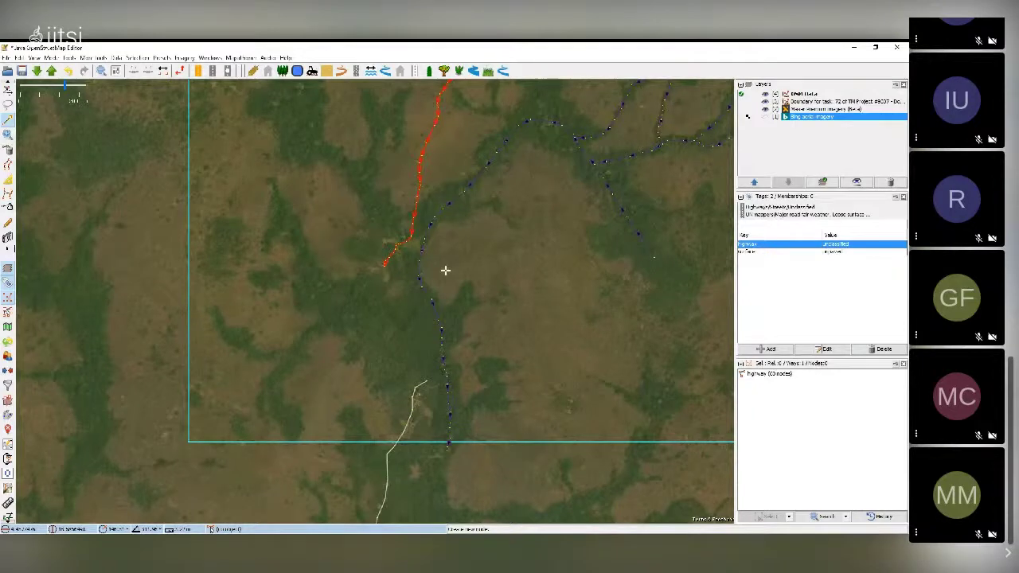
{"action": "scroll", "coordinate": [398, 276], "scroll_direction": "up", "scroll_amount": 1}
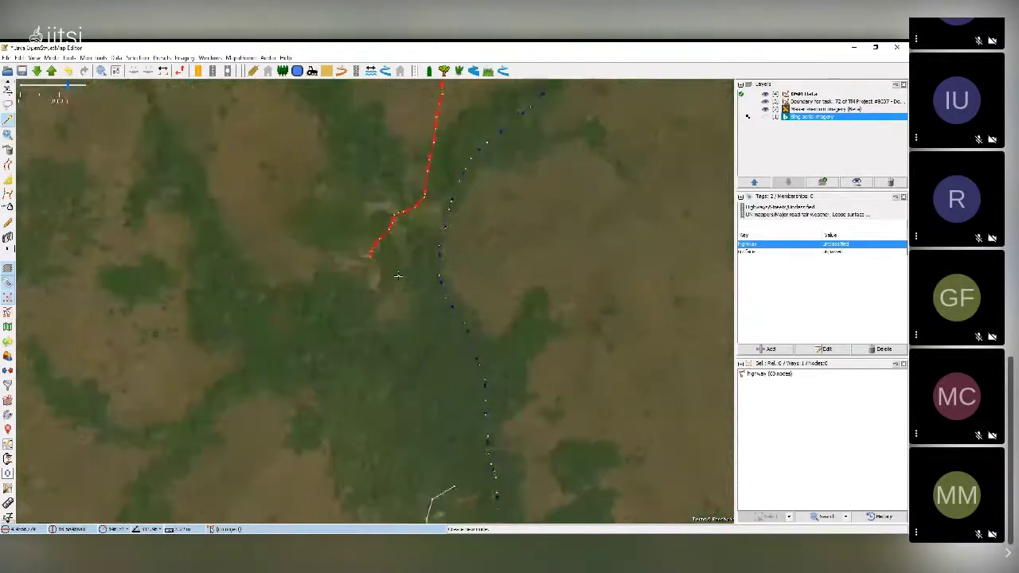
{"action": "left_click_drag", "start_coordinate": [386, 303], "coordinate": [392, 250]}
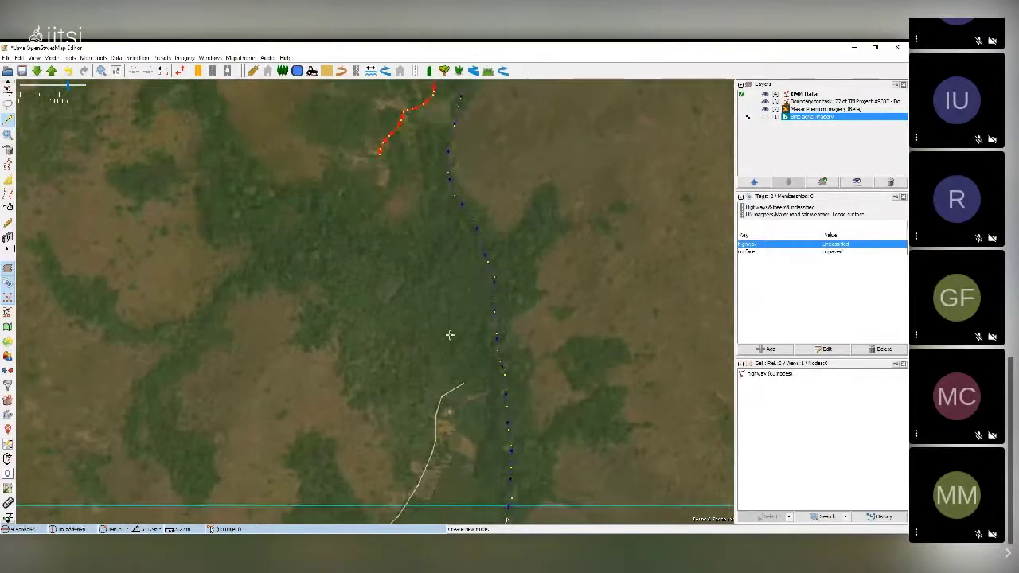
{"action": "key", "text": "s"}
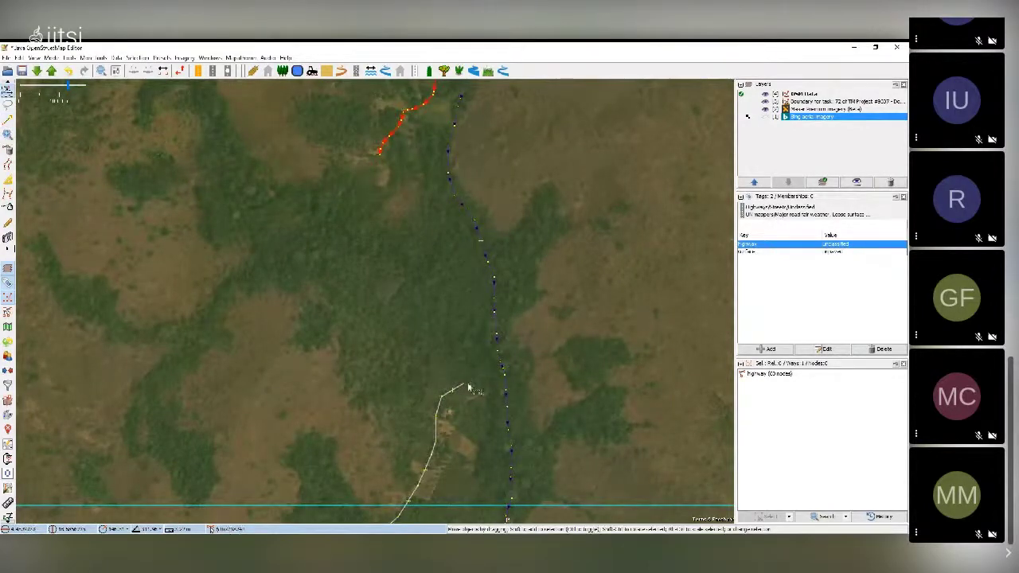
{"action": "left_click_drag", "start_coordinate": [468, 388], "coordinate": [516, 275]}
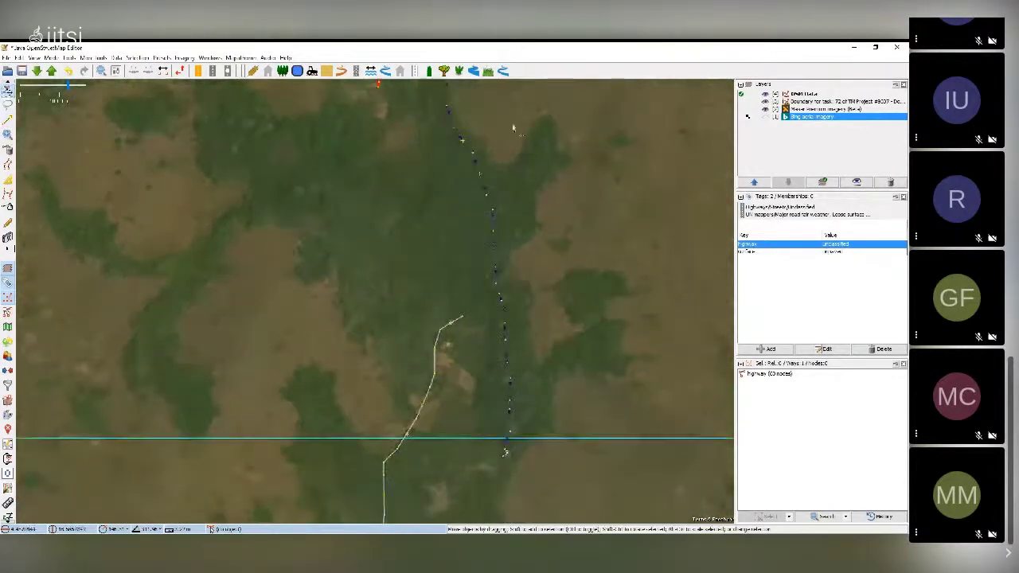
{"action": "left_click_drag", "start_coordinate": [422, 173], "coordinate": [450, 209]}
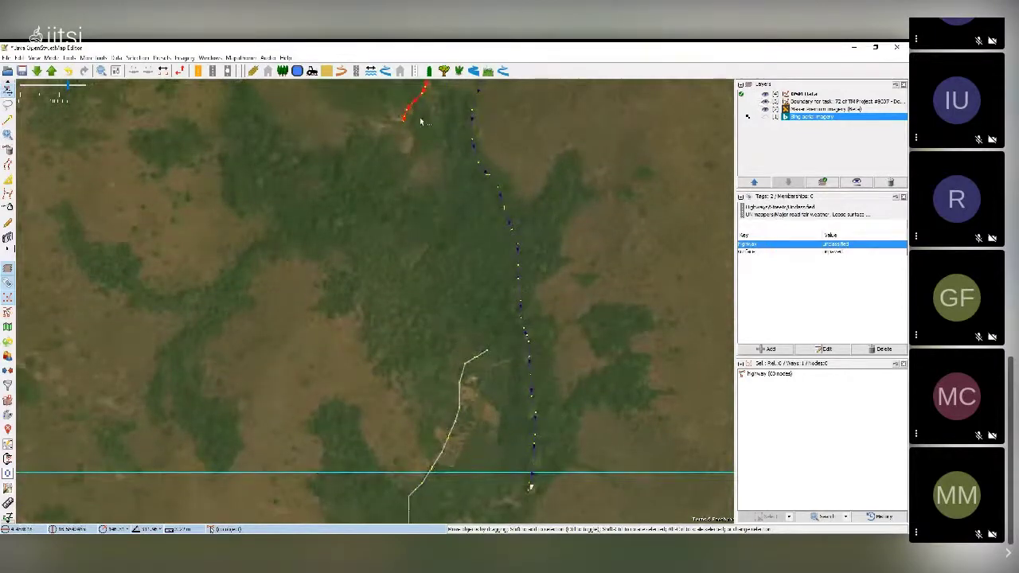
Step: Check the existing road's northern end against the imagery with the OSM data hidden, and delete its northeasternmost end node
{"action": "left_click", "coordinate": [765, 95]}
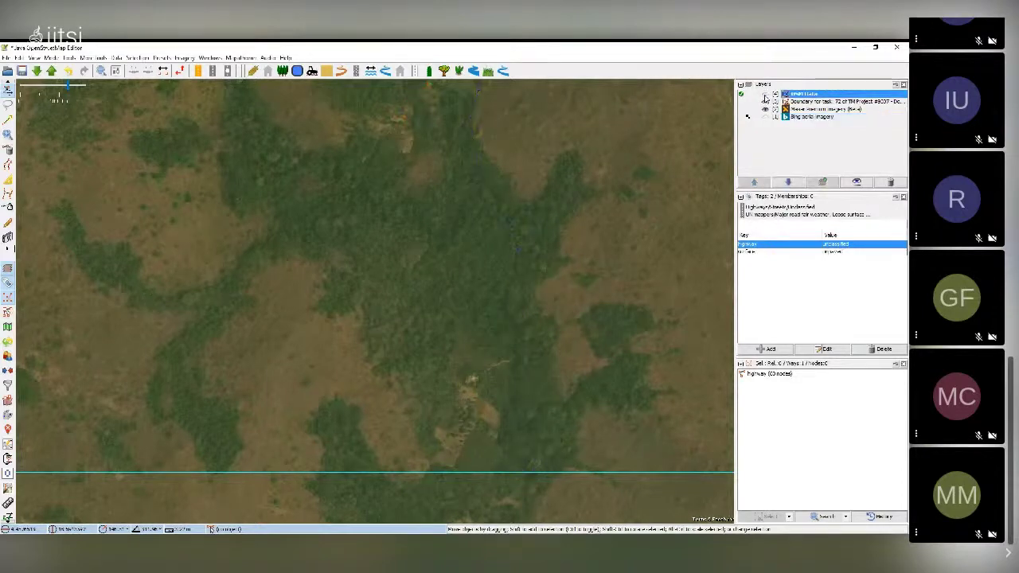
{"action": "left_click", "coordinate": [765, 95]}
{"action": "scroll", "coordinate": [436, 358], "scroll_direction": "up", "scroll_amount": 2}
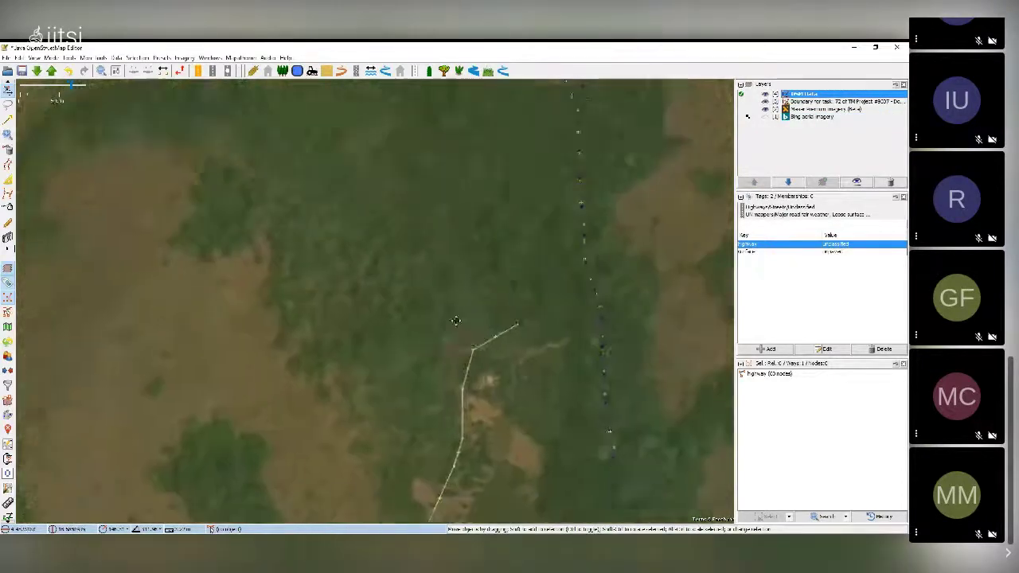
{"action": "left_click_drag", "start_coordinate": [456, 321], "coordinate": [418, 278]}
{"action": "left_click", "coordinate": [764, 95]}
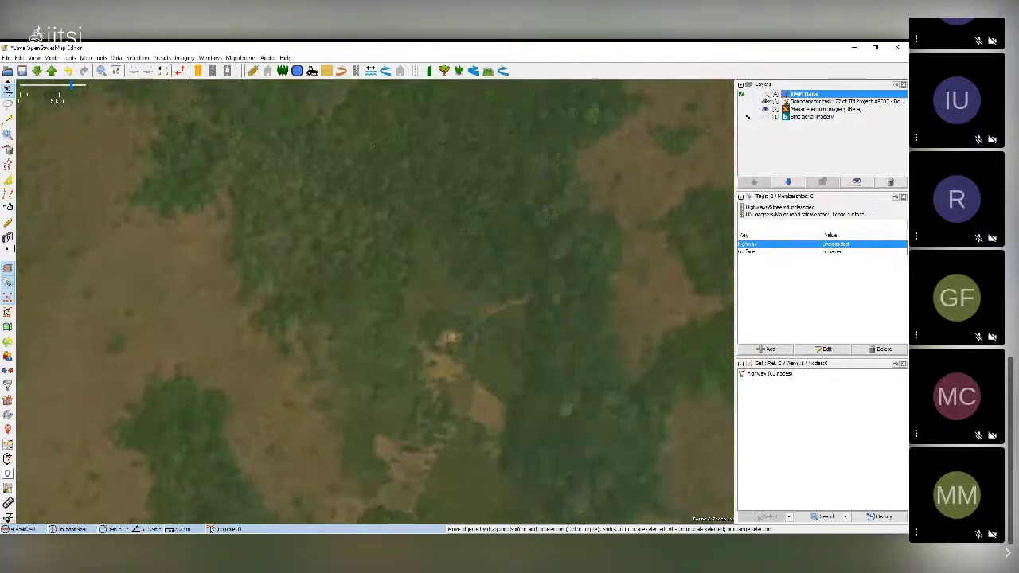
{"action": "left_click", "coordinate": [764, 95]}
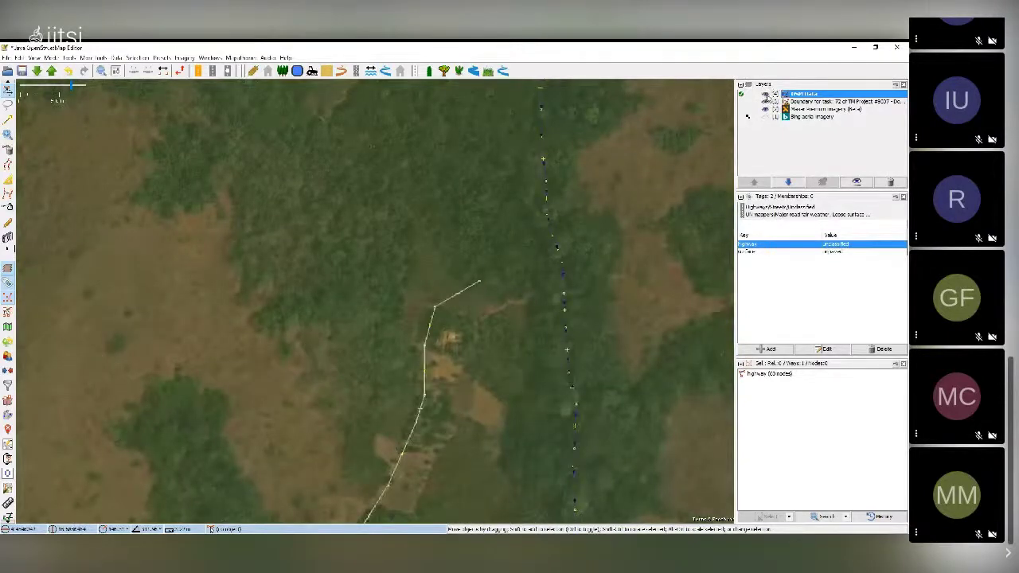
{"action": "left_click", "coordinate": [479, 282]}
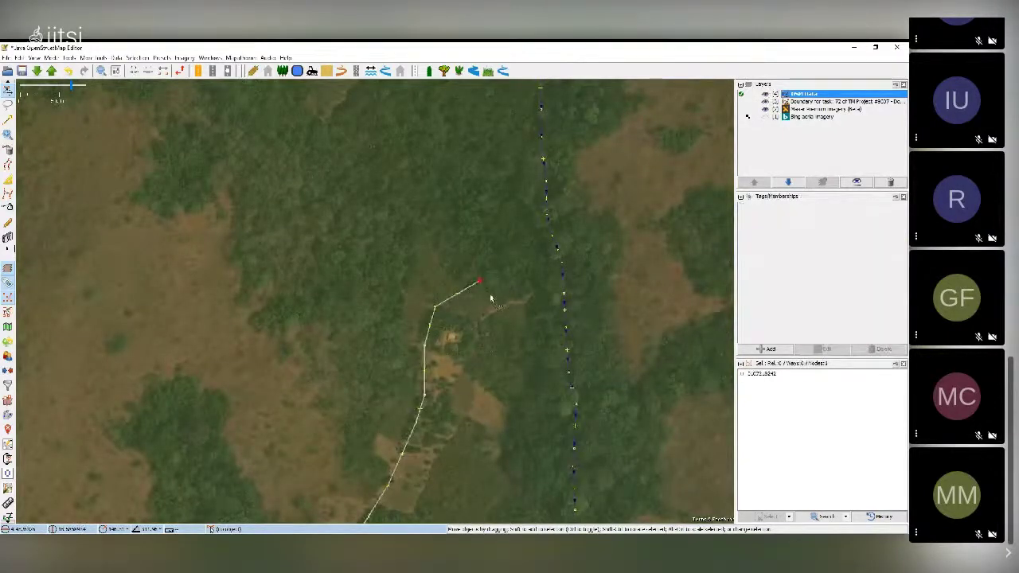
{"action": "key", "text": "Delete"}
Step: Search the vegetation between the two road ends for a connection, and select the existing southern road to inspect its tags
{"action": "left_click_drag", "start_coordinate": [453, 305], "coordinate": [466, 346]}
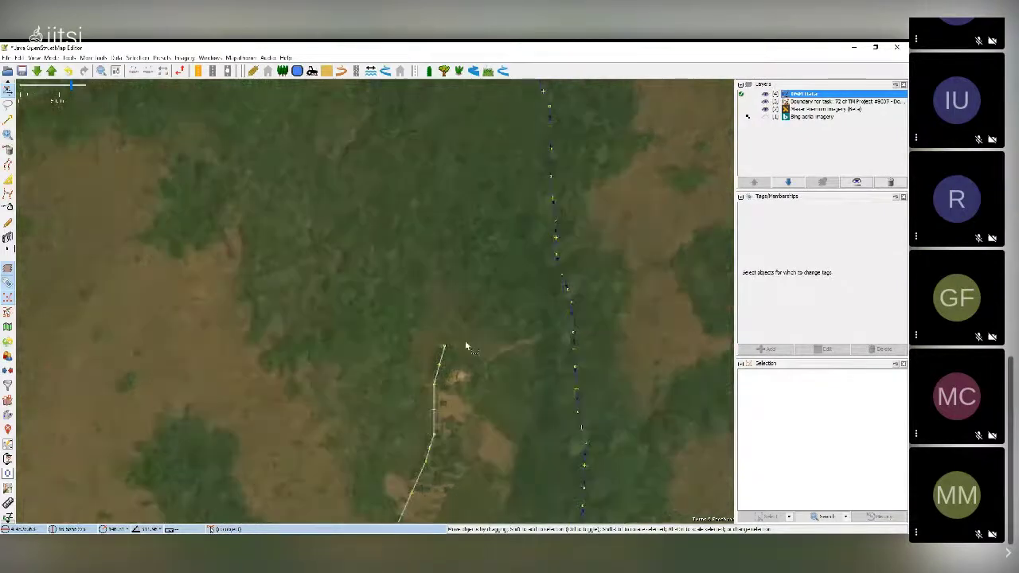
{"action": "left_click_drag", "start_coordinate": [449, 206], "coordinate": [434, 390]}
{"action": "left_click_drag", "start_coordinate": [418, 285], "coordinate": [446, 265]}
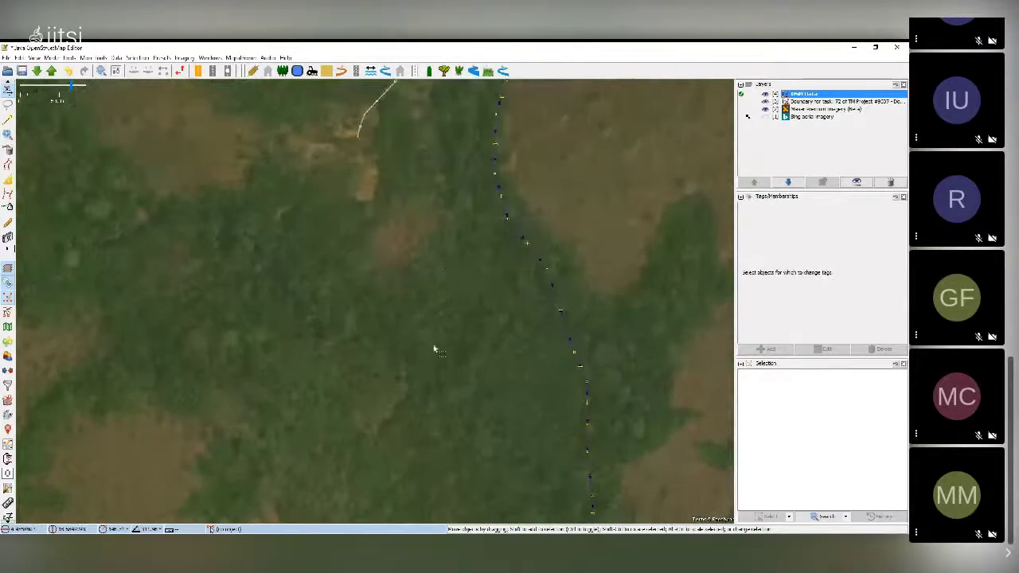
{"action": "left_click_drag", "start_coordinate": [437, 397], "coordinate": [428, 234]}
{"action": "left_click_drag", "start_coordinate": [492, 444], "coordinate": [477, 292]}
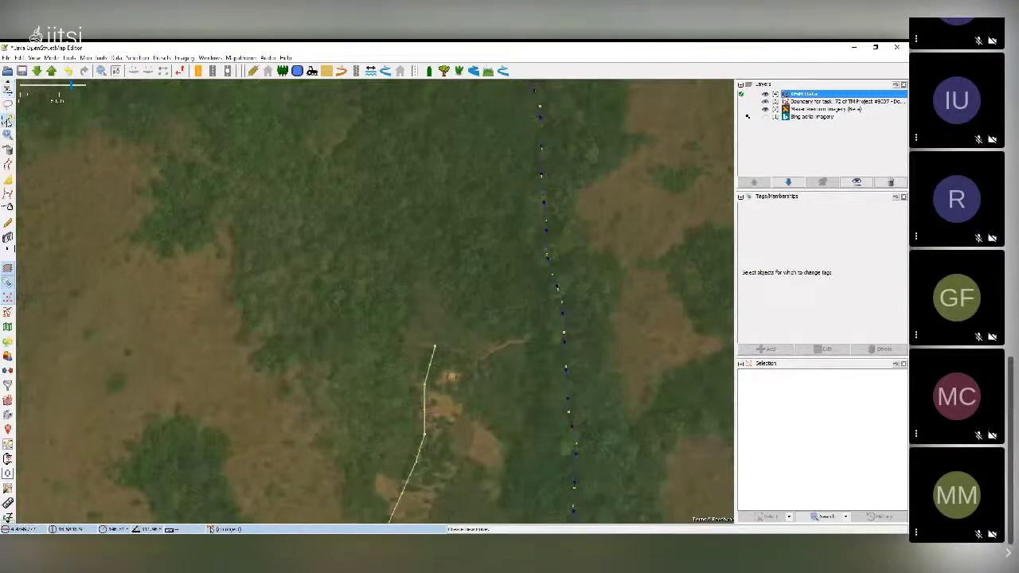
{"action": "left_click", "coordinate": [7, 121]}
{"action": "key", "text": "s"}
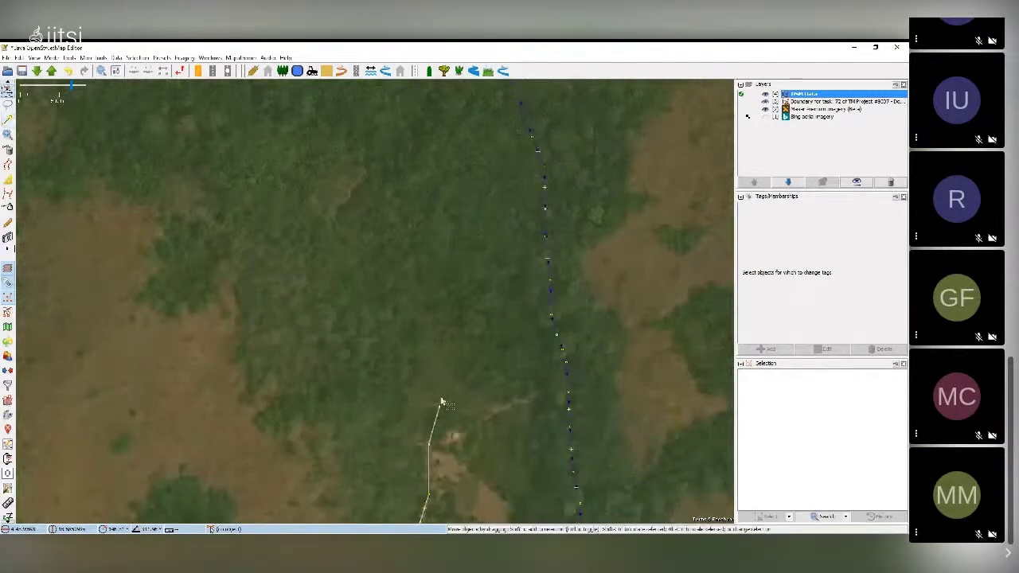
{"action": "left_click", "coordinate": [438, 407]}
{"action": "left_click", "coordinate": [435, 424]}
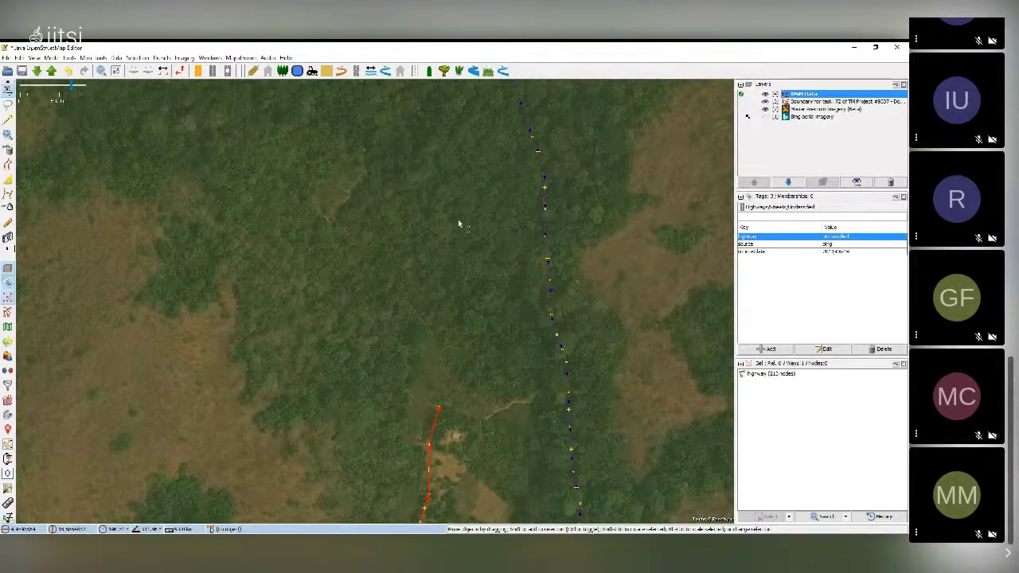
Step: Extend the existing southern unclassified road northward from its northern end, tracing the faint track through the woods past the small clearing
{"action": "left_click", "coordinate": [14, 120]}
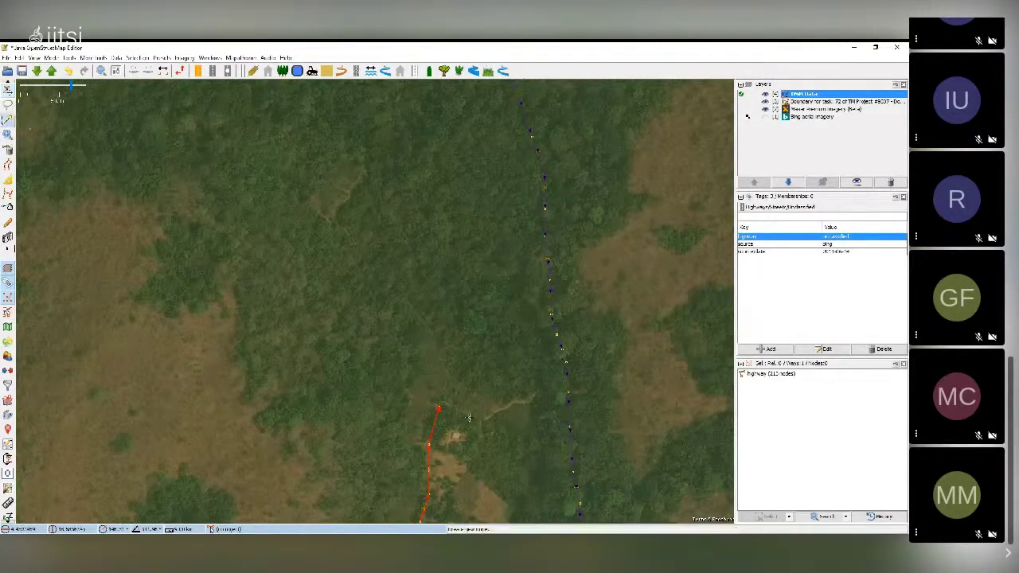
{"action": "left_click", "coordinate": [444, 387]}
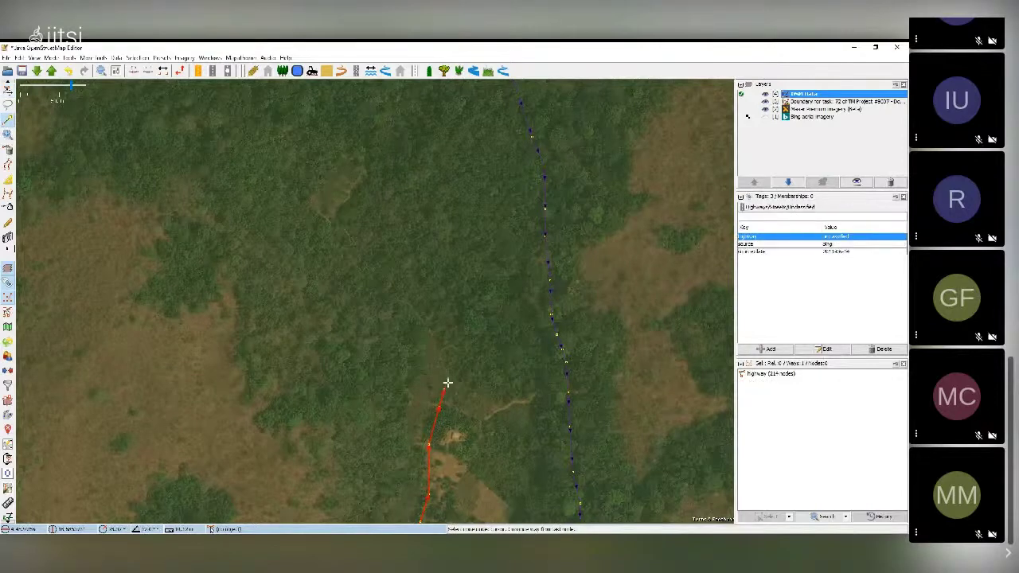
{"action": "left_click", "coordinate": [428, 328]}
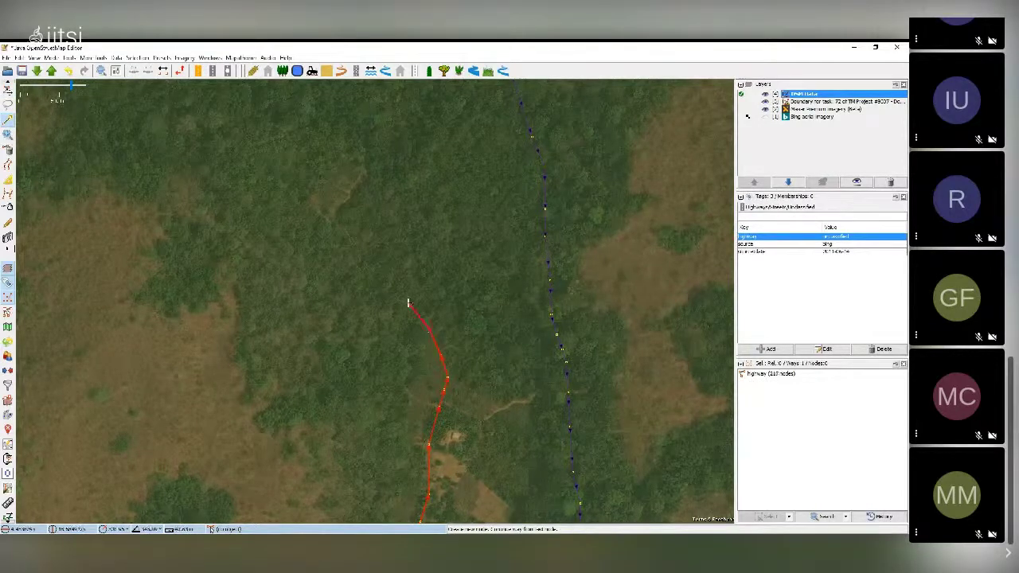
{"action": "left_click", "coordinate": [393, 296]}
{"action": "left_click", "coordinate": [368, 267]}
{"action": "left_click", "coordinate": [351, 240]}
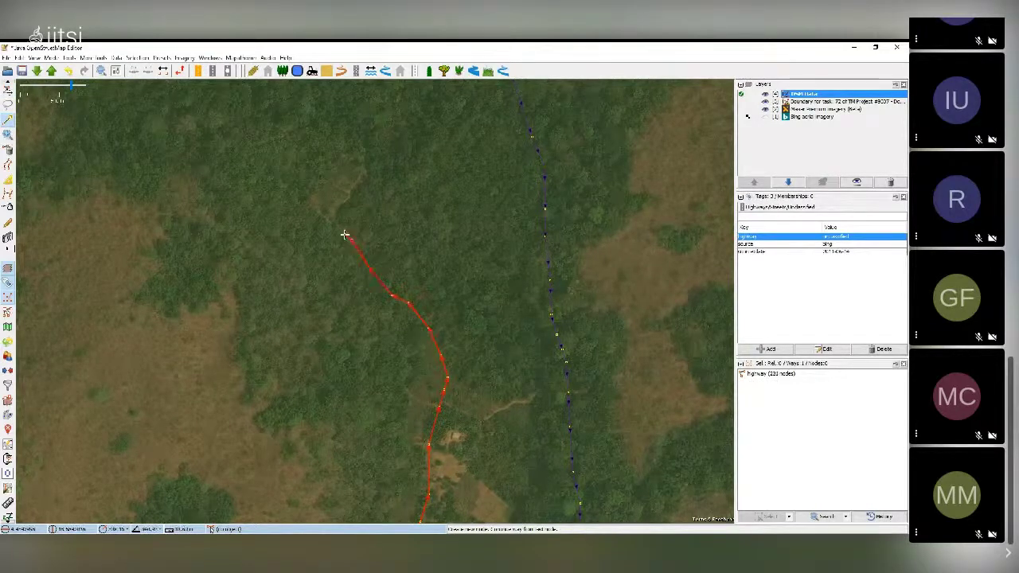
{"action": "left_click", "coordinate": [334, 214]}
{"action": "left_click", "coordinate": [345, 199]}
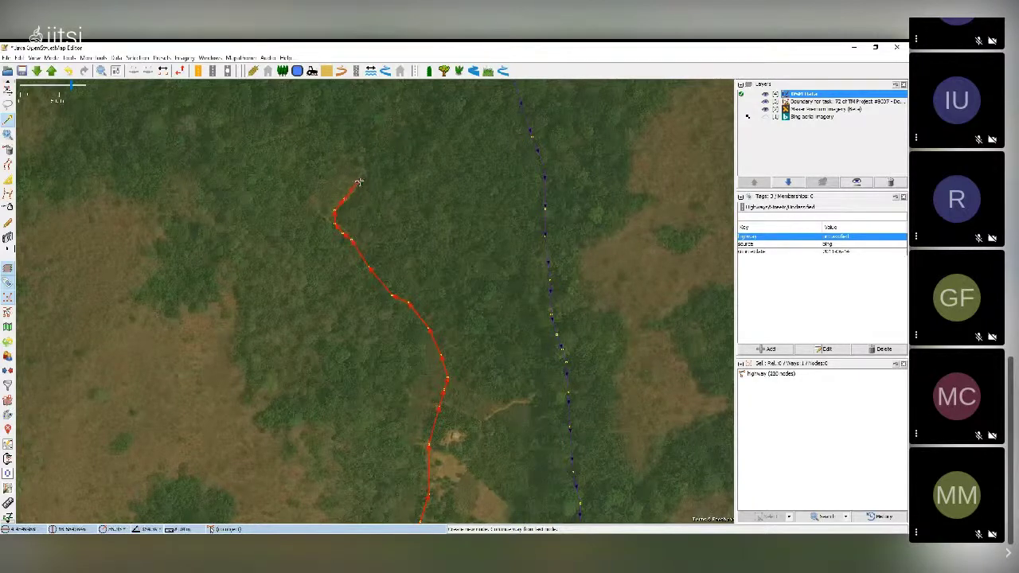
{"action": "left_click_drag", "start_coordinate": [362, 183], "coordinate": [394, 290]}
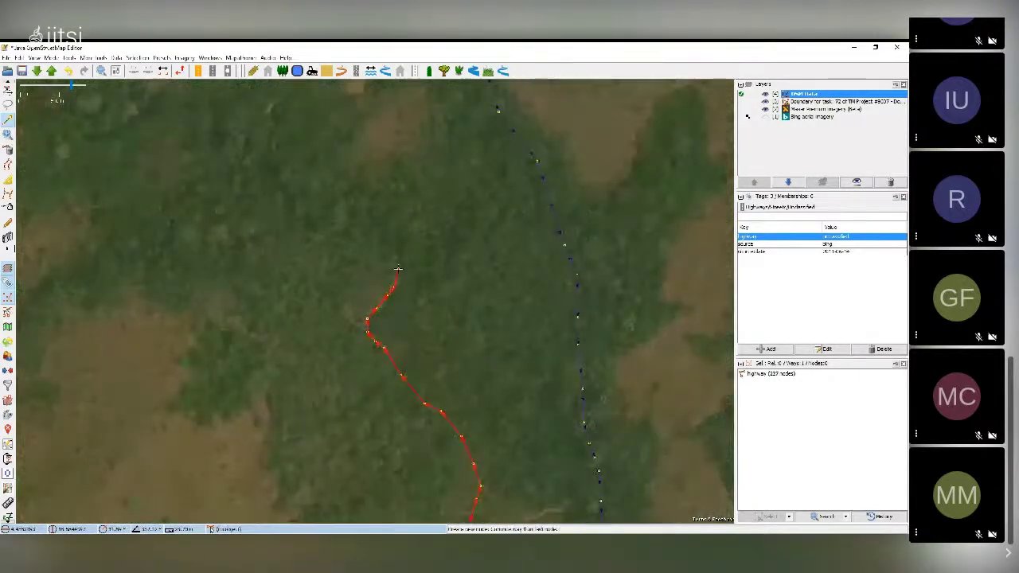
{"action": "left_click", "coordinate": [398, 269]}
Step: Examine the imagery between the extended road's new end and the northern road for a continuation of the track
{"action": "scroll", "coordinate": [398, 260], "scroll_direction": "down", "scroll_amount": 1}
{"action": "scroll", "coordinate": [398, 260], "scroll_direction": "up", "scroll_amount": 1}
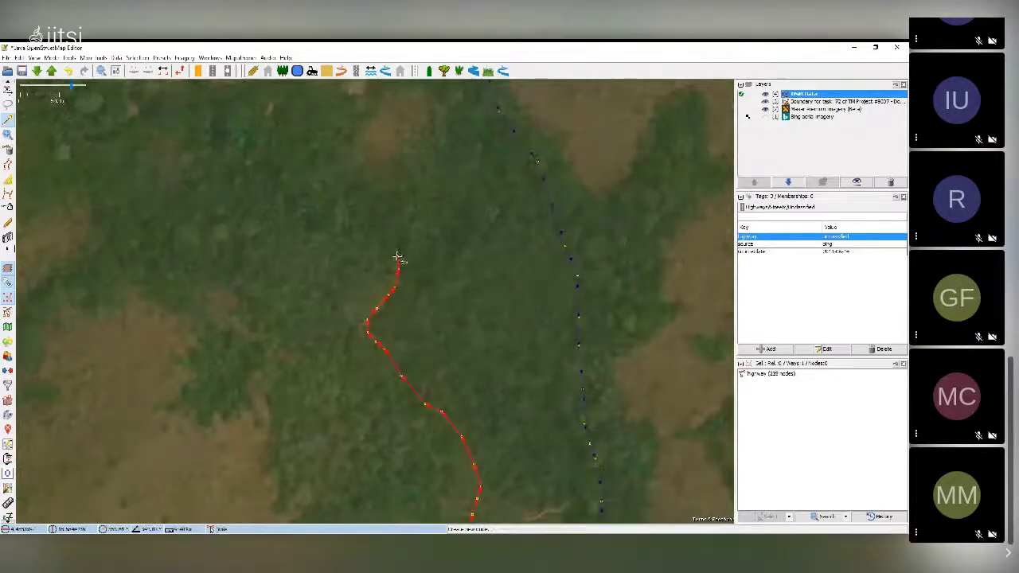
{"action": "scroll", "coordinate": [398, 258], "scroll_direction": "down", "scroll_amount": 1}
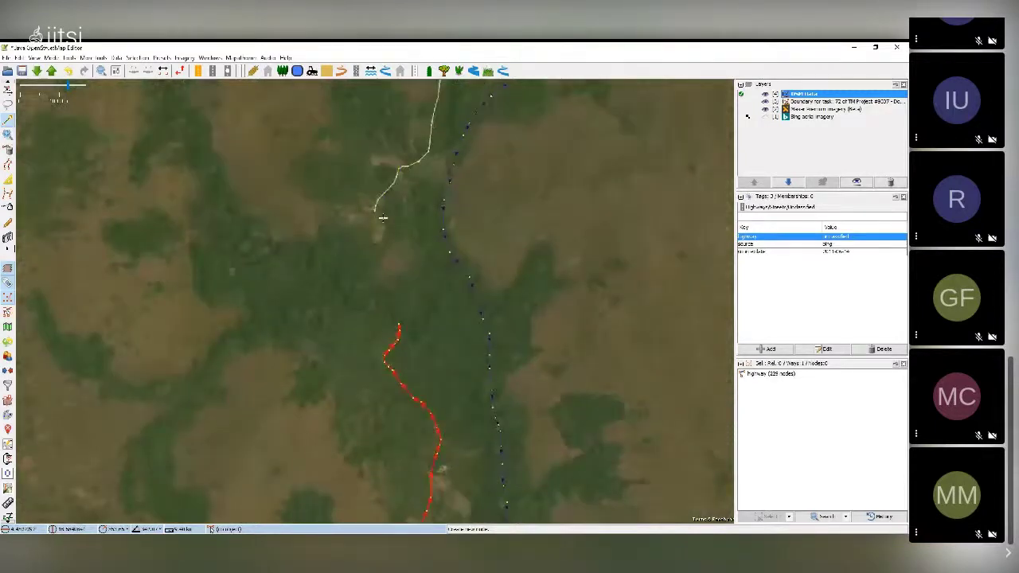
{"action": "scroll", "coordinate": [383, 218], "scroll_direction": "up", "scroll_amount": 1}
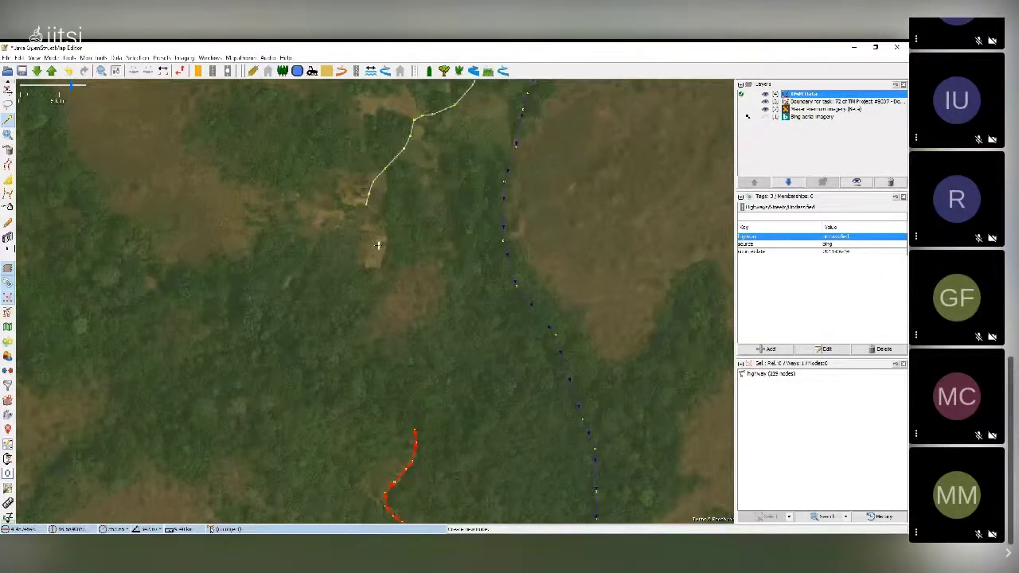
{"action": "scroll", "coordinate": [378, 245], "scroll_direction": "down", "scroll_amount": 1}
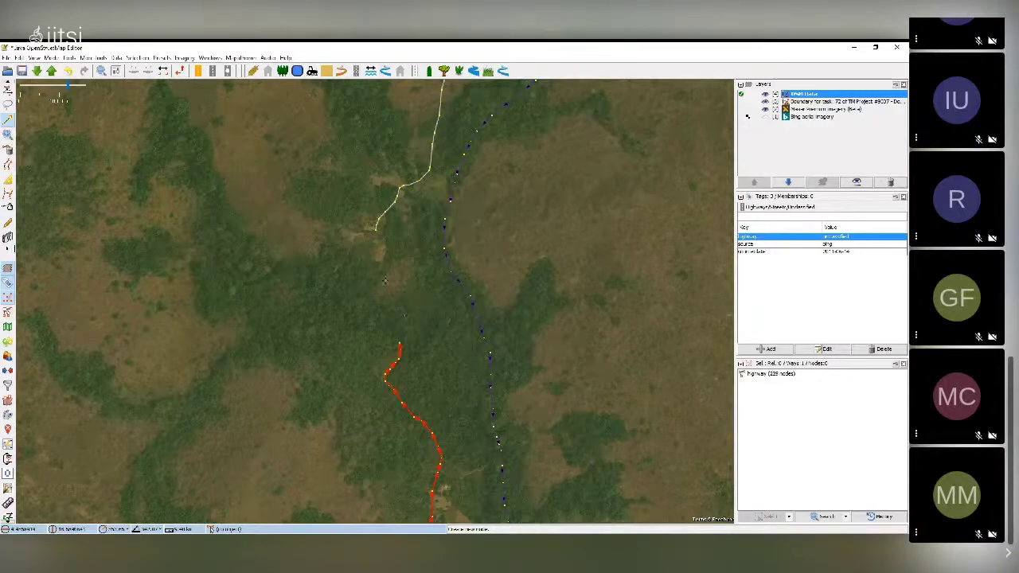
{"action": "scroll", "coordinate": [399, 331], "scroll_direction": "up", "scroll_amount": 2}
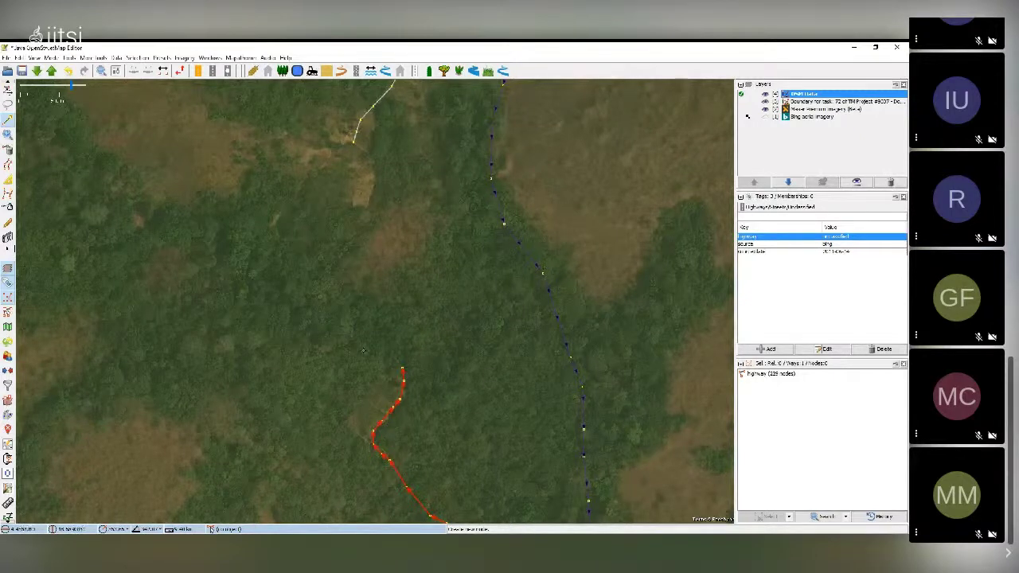
{"action": "scroll", "coordinate": [346, 366], "scroll_direction": "up", "scroll_amount": 2}
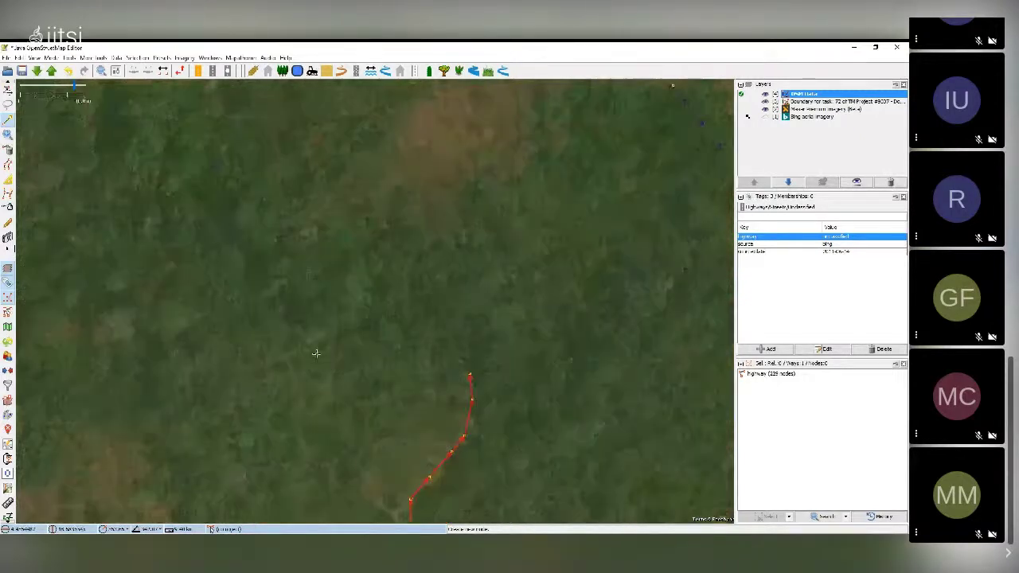
{"action": "scroll", "coordinate": [316, 353], "scroll_direction": "down", "scroll_amount": 3}
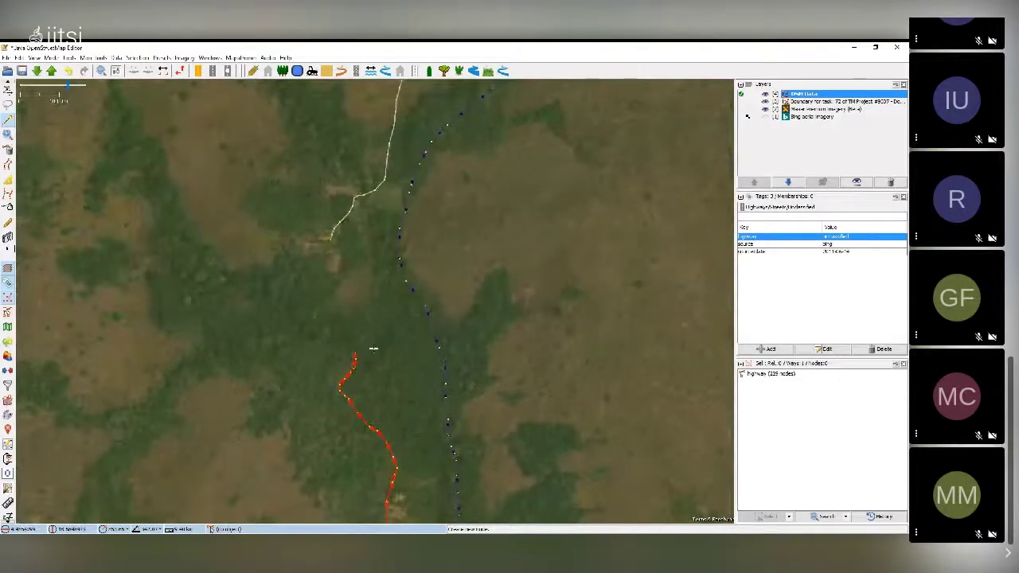
Step: Tag the extended road's northern end node with fixme="not sure about where is the highway from this point"
{"action": "left_click", "coordinate": [356, 358]}
{"action": "left_click_drag", "start_coordinate": [382, 357], "coordinate": [395, 298]}
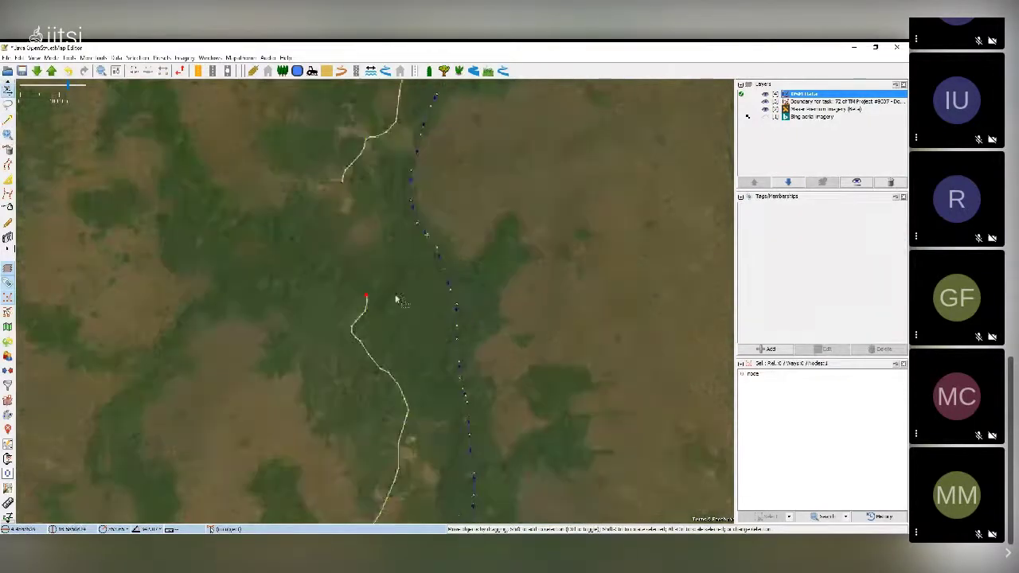
{"action": "left_click", "coordinate": [762, 348]}
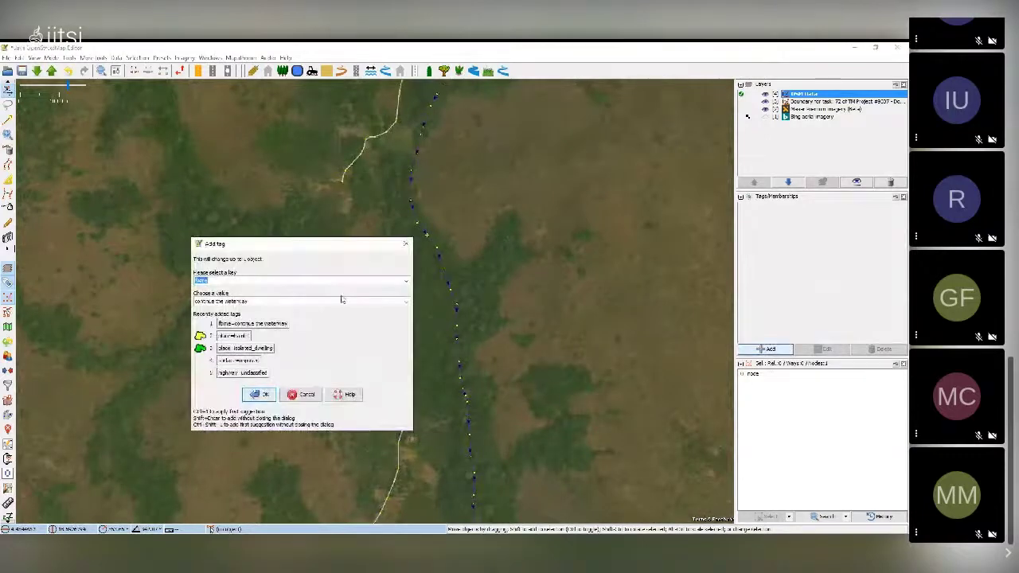
{"action": "left_click", "coordinate": [278, 301]}
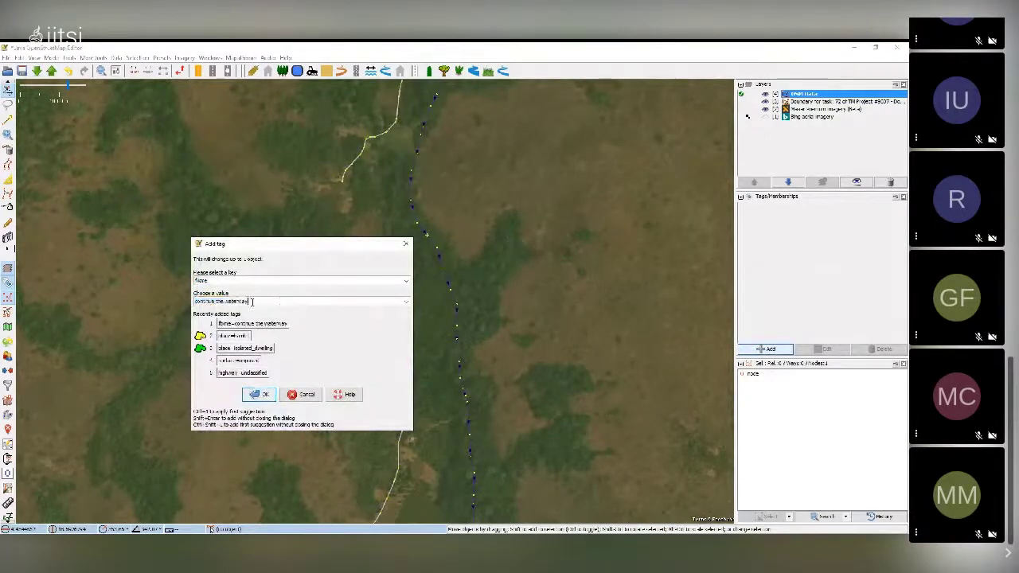
{"action": "left_click_drag", "start_coordinate": [277, 301], "coordinate": [189, 299]}
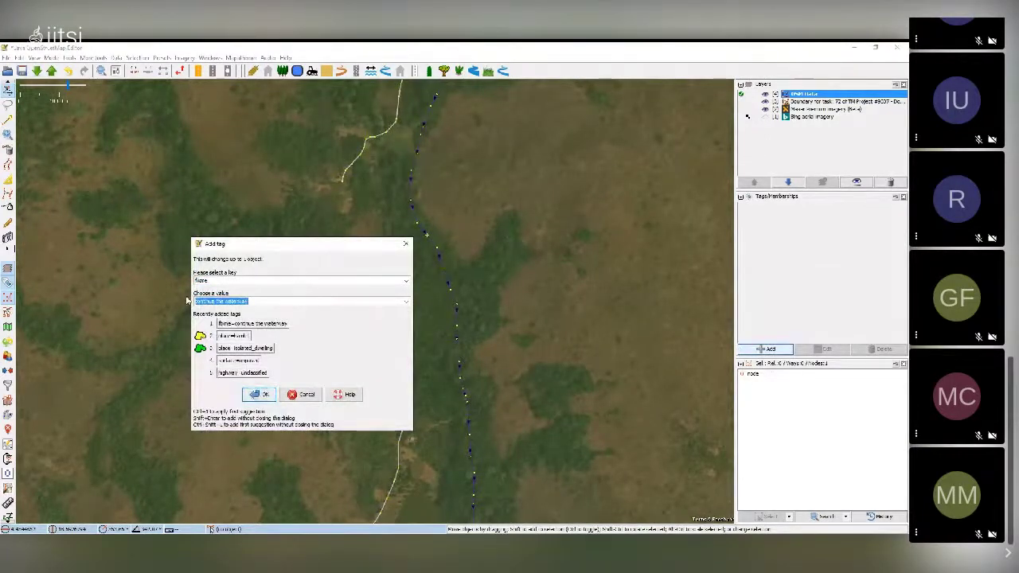
{"action": "type", "text": "not sure about where"}
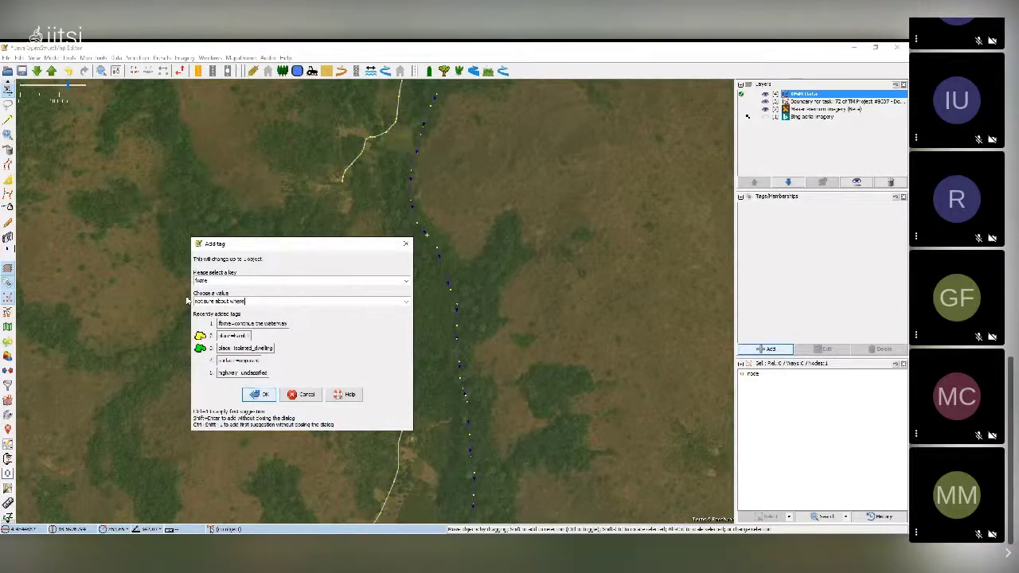
{"action": "type", "text": " is the highway from this point"}
{"action": "left_click", "coordinate": [258, 393]}
Step: Deselect the fixme node and review the gap between the two road ends and the southern road down to the task boundary
{"action": "left_click_drag", "start_coordinate": [377, 267], "coordinate": [377, 289]}
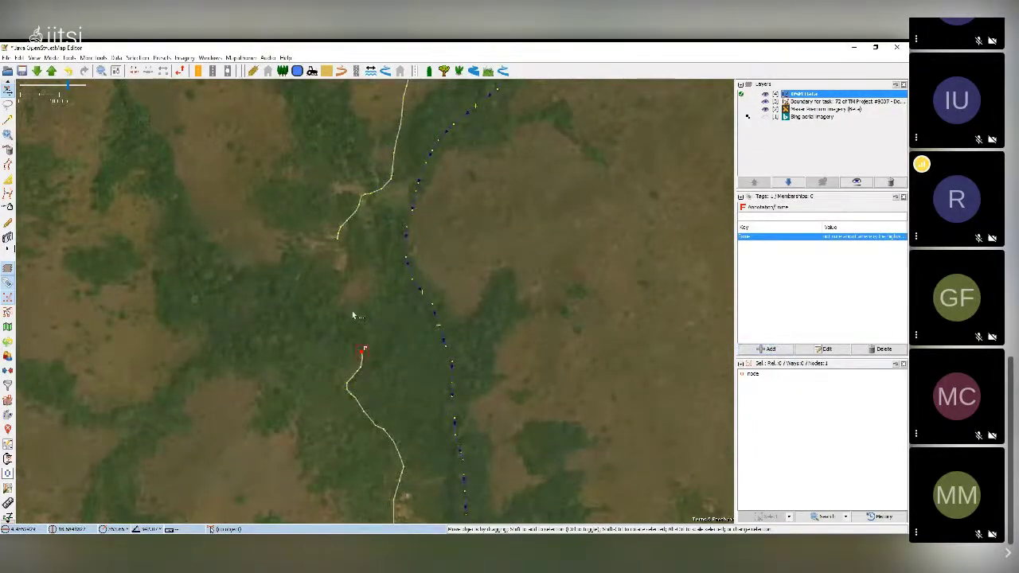
{"action": "scroll", "coordinate": [331, 312], "scroll_direction": "up", "scroll_amount": 3}
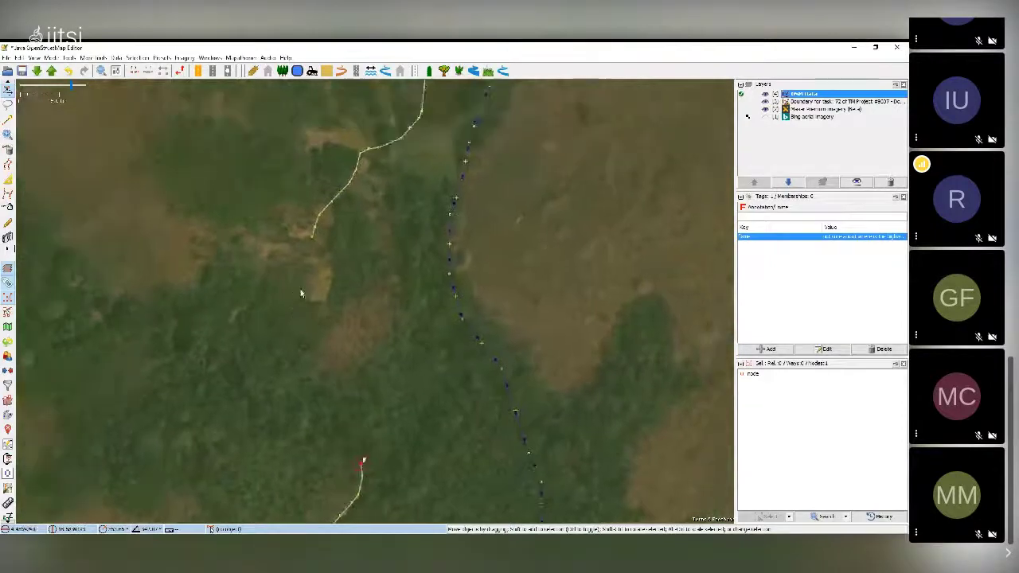
{"action": "left_click", "coordinate": [357, 346]}
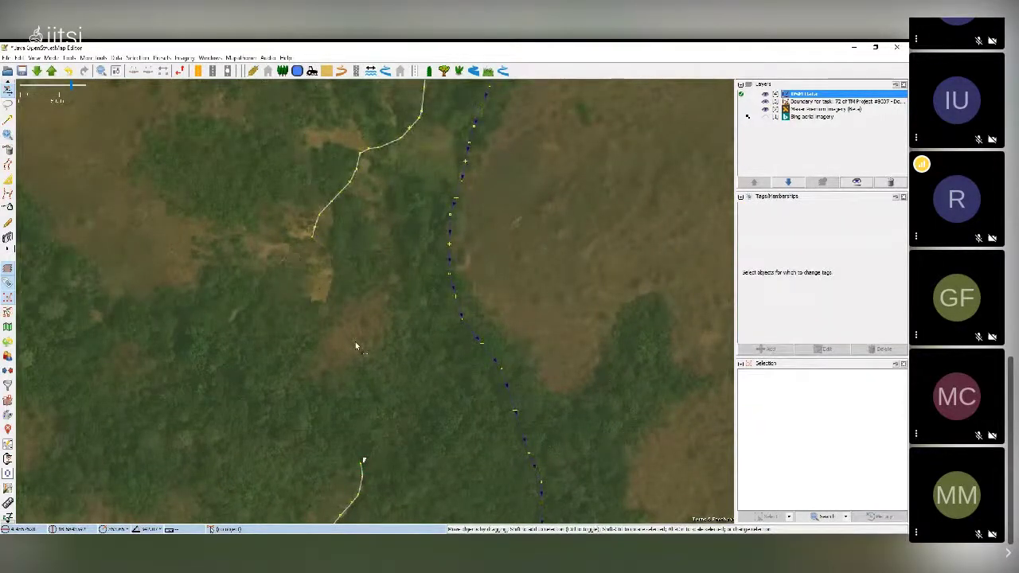
{"action": "scroll", "coordinate": [356, 347], "scroll_direction": "down", "scroll_amount": 2}
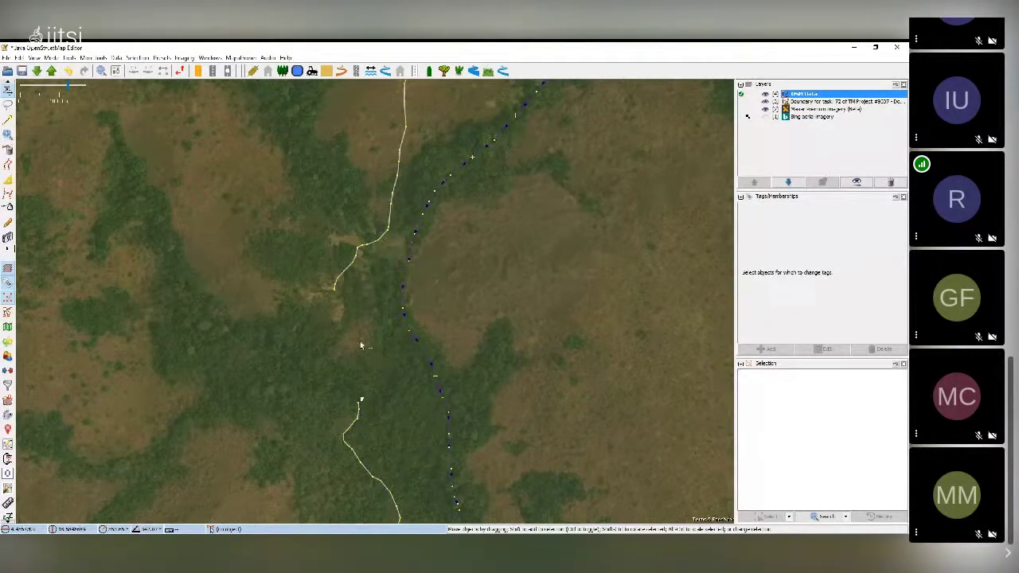
{"action": "left_click_drag", "start_coordinate": [353, 342], "coordinate": [363, 327]}
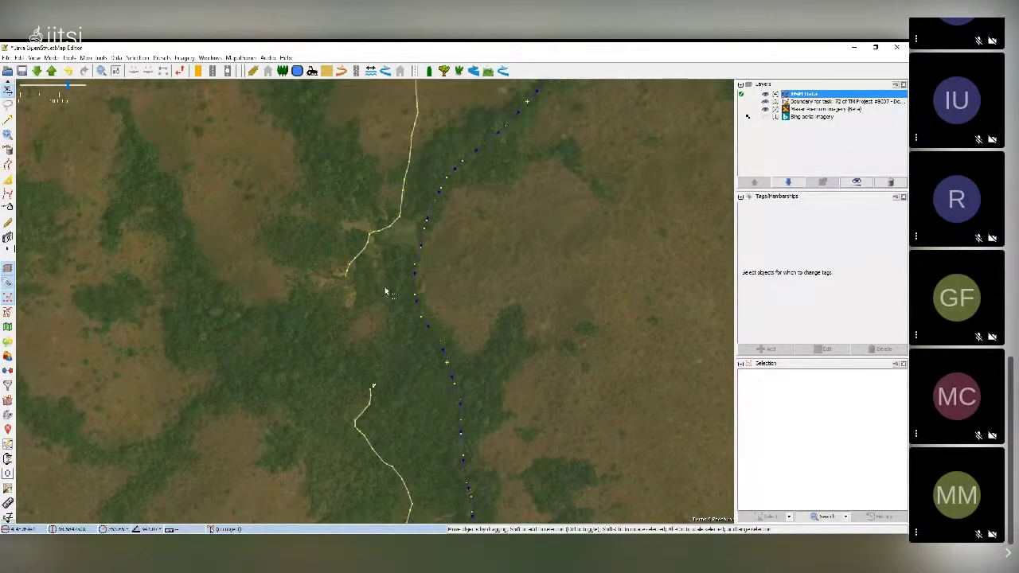
{"action": "left_click_drag", "start_coordinate": [384, 282], "coordinate": [366, 325]}
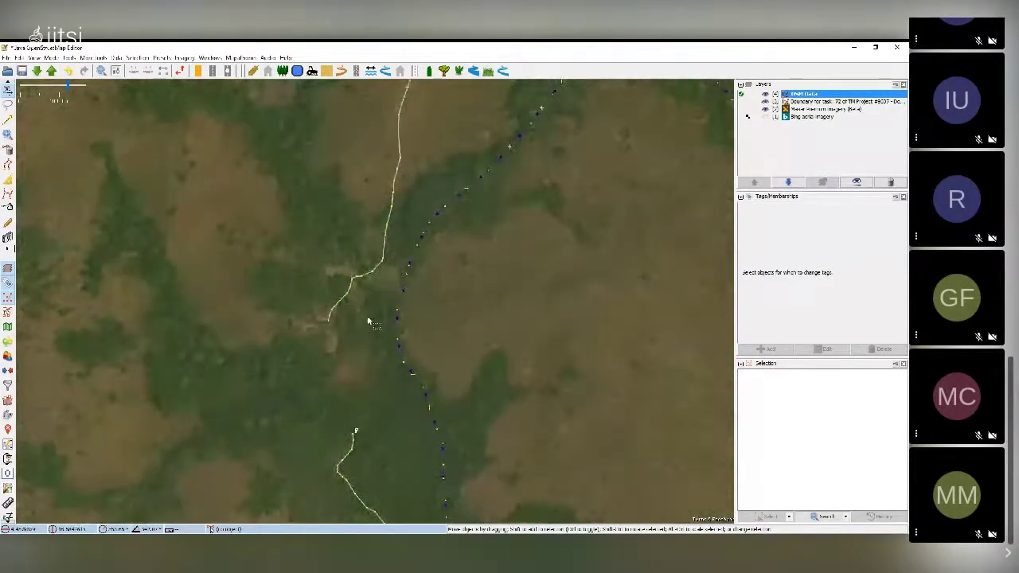
{"action": "left_click_drag", "start_coordinate": [416, 465], "coordinate": [373, 237]}
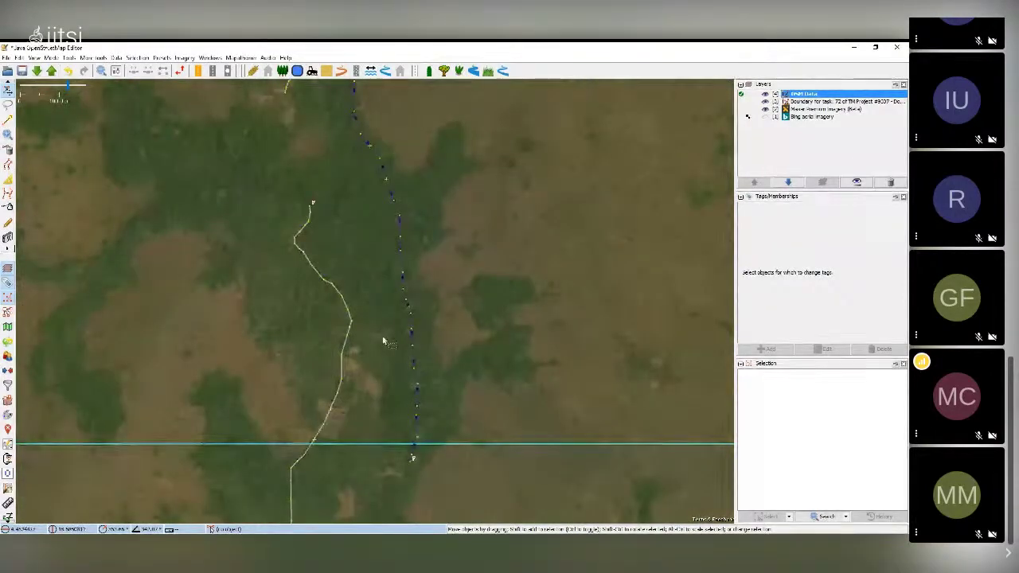
Step: Add the tag surface=unpaved to the extended southern unclassified road
{"action": "scroll", "coordinate": [383, 337], "scroll_direction": "up", "scroll_amount": 2}
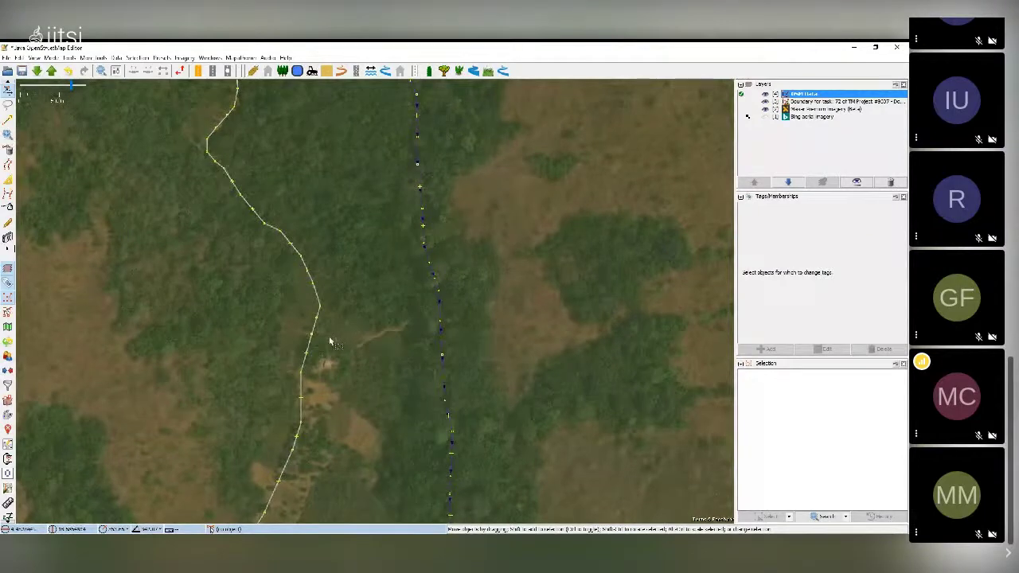
{"action": "left_click", "coordinate": [316, 278]}
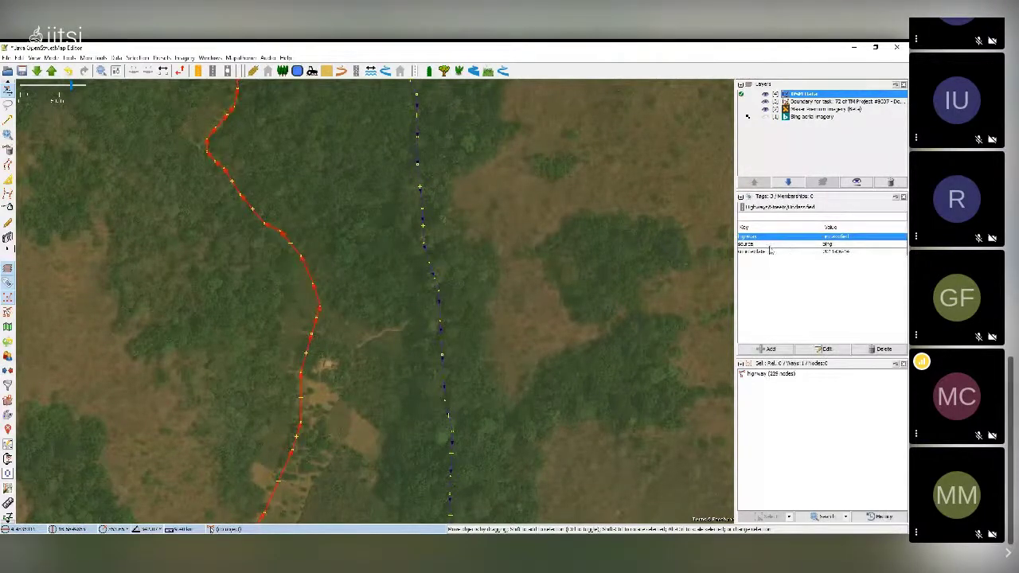
{"action": "left_click", "coordinate": [767, 349]}
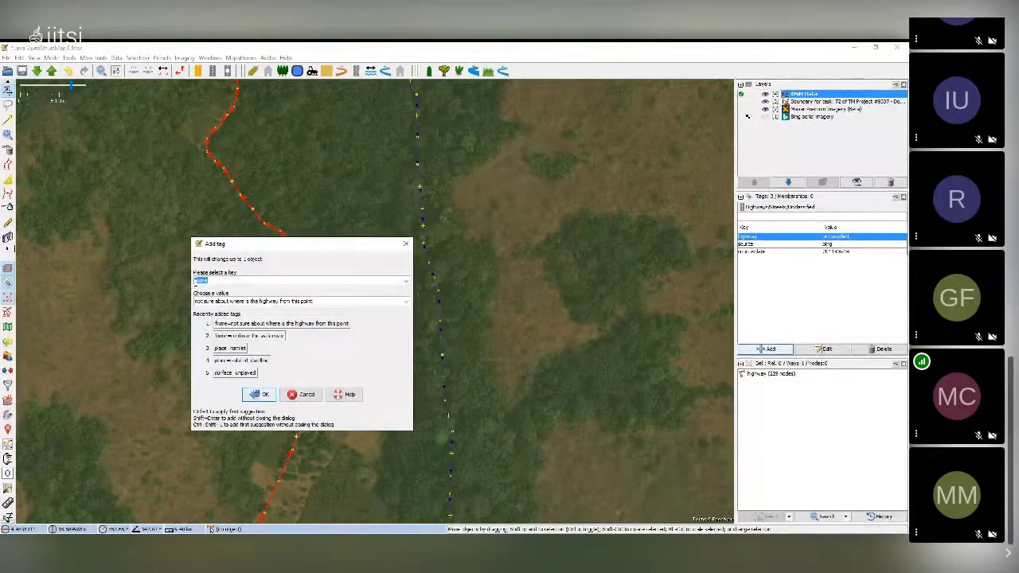
{"action": "type", "text": "surfac"}
{"action": "left_click", "coordinate": [322, 303]}
{"action": "type", "text": "unpaved"}
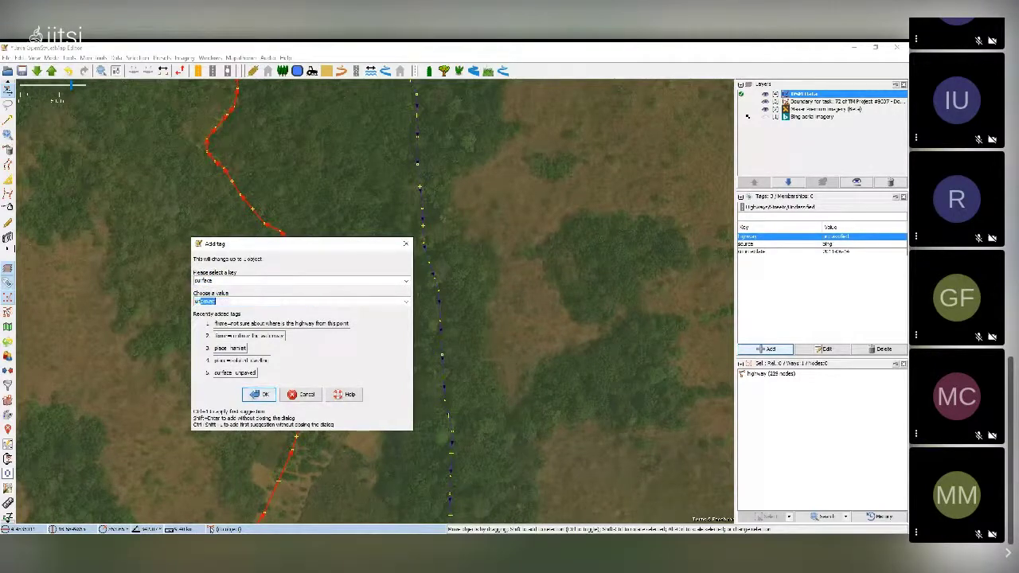
{"action": "left_click", "coordinate": [263, 395]}
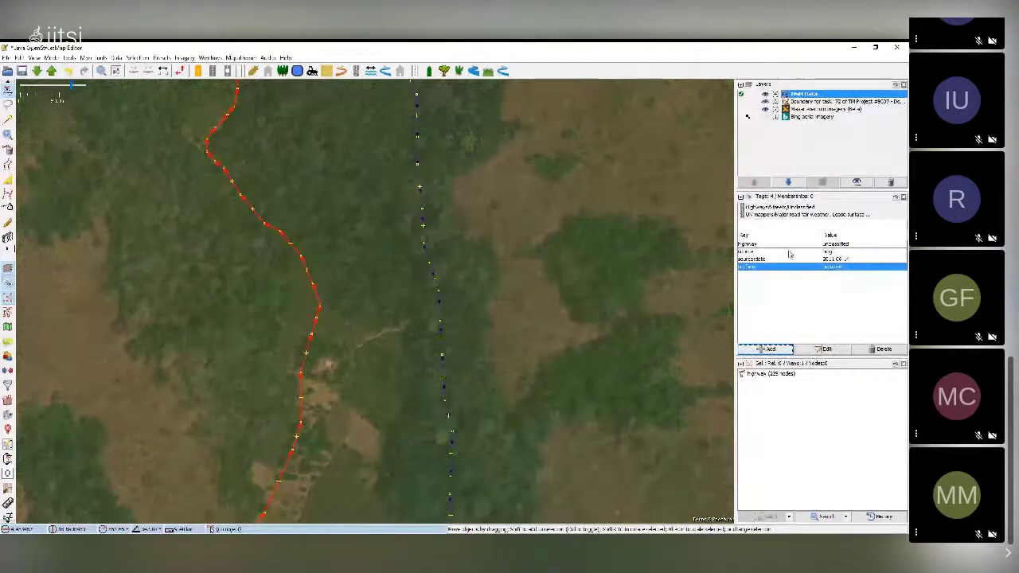
Step: Check the course of the selected road against the imagery south of the task square and back to its southern boundary
{"action": "scroll", "coordinate": [357, 257], "scroll_direction": "down", "scroll_amount": 2}
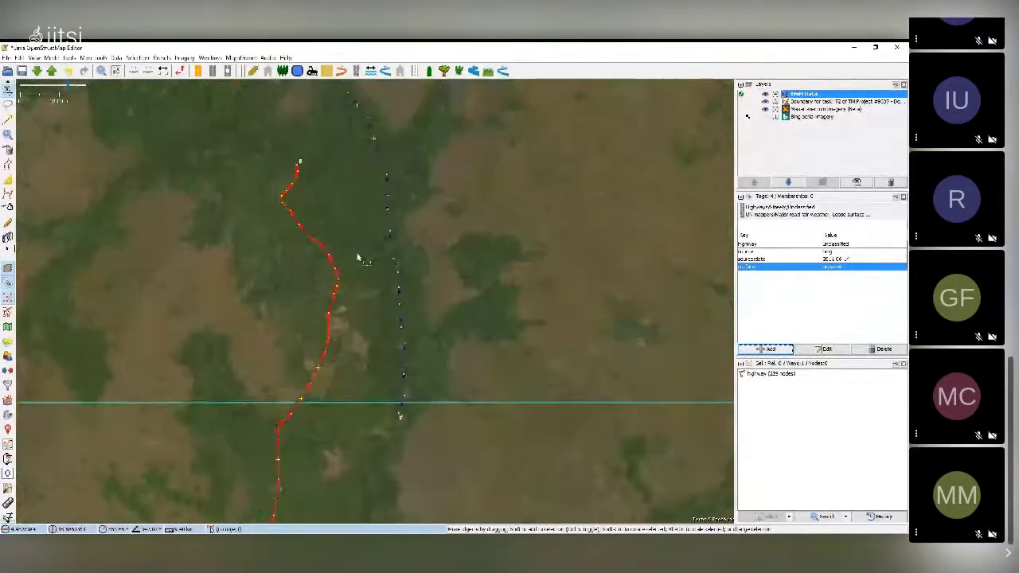
{"action": "left_click_drag", "start_coordinate": [348, 352], "coordinate": [390, 152]}
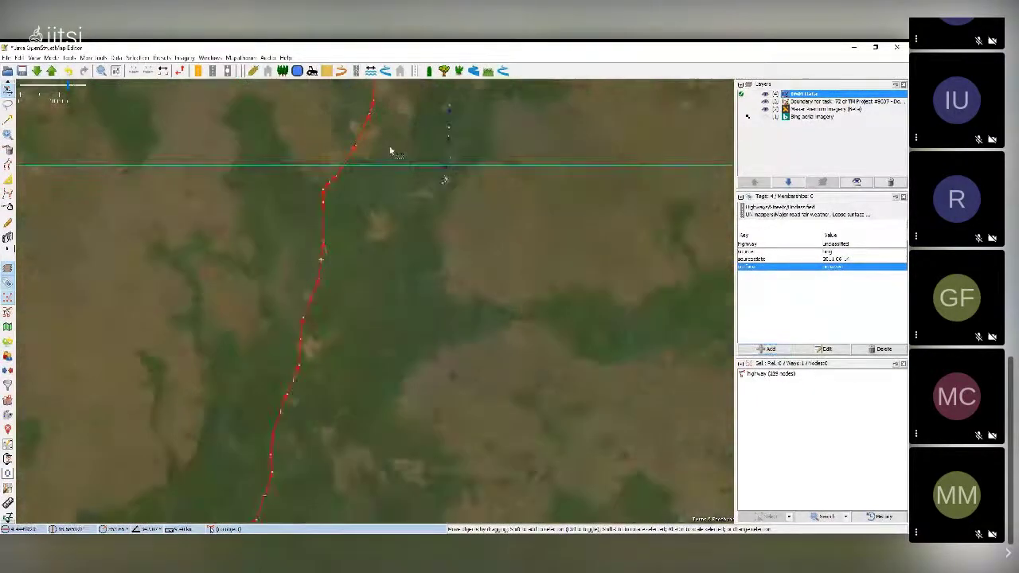
{"action": "left_click_drag", "start_coordinate": [374, 327], "coordinate": [390, 257]}
{"action": "left_click_drag", "start_coordinate": [386, 374], "coordinate": [407, 216]}
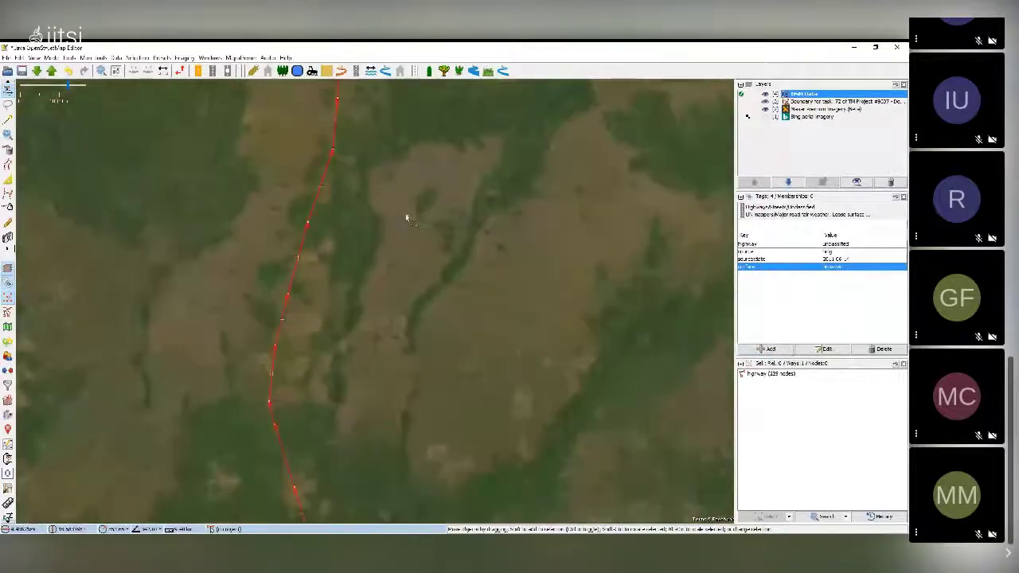
{"action": "left_click_drag", "start_coordinate": [402, 414], "coordinate": [411, 216]}
{"action": "left_click_drag", "start_coordinate": [413, 265], "coordinate": [406, 175]}
{"action": "scroll", "coordinate": [415, 206], "scroll_direction": "down", "scroll_amount": 2}
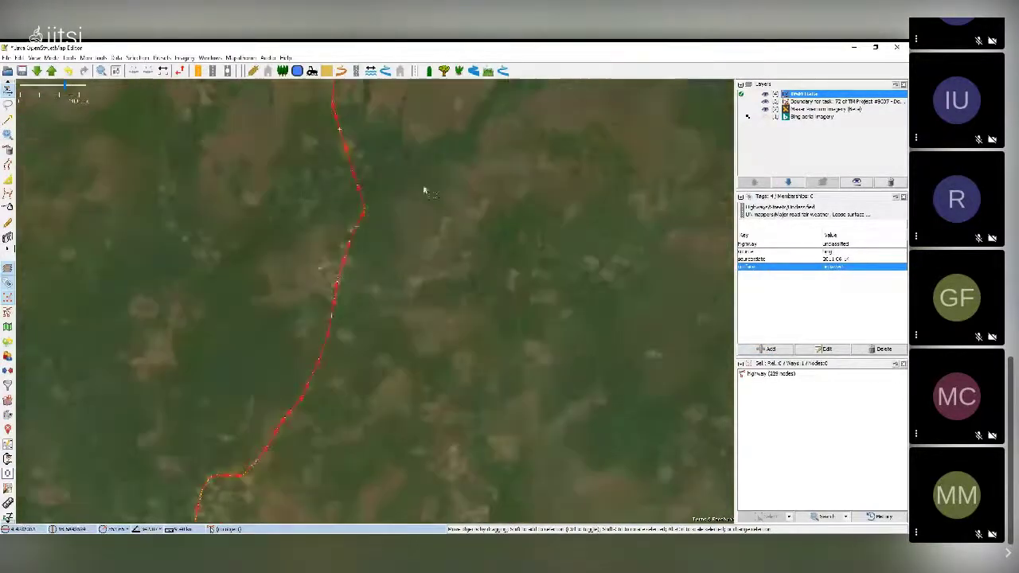
{"action": "mouse_move", "coordinate": [433, 183]}
{"action": "left_mouse_down"}
{"action": "mouse_move", "coordinate": [405, 392]}
{"action": "mouse_move", "coordinate": [387, 369]}
{"action": "mouse_move", "coordinate": [395, 320]}
{"action": "left_mouse_up"}
{"action": "left_click_drag", "start_coordinate": [407, 274], "coordinate": [396, 345]}
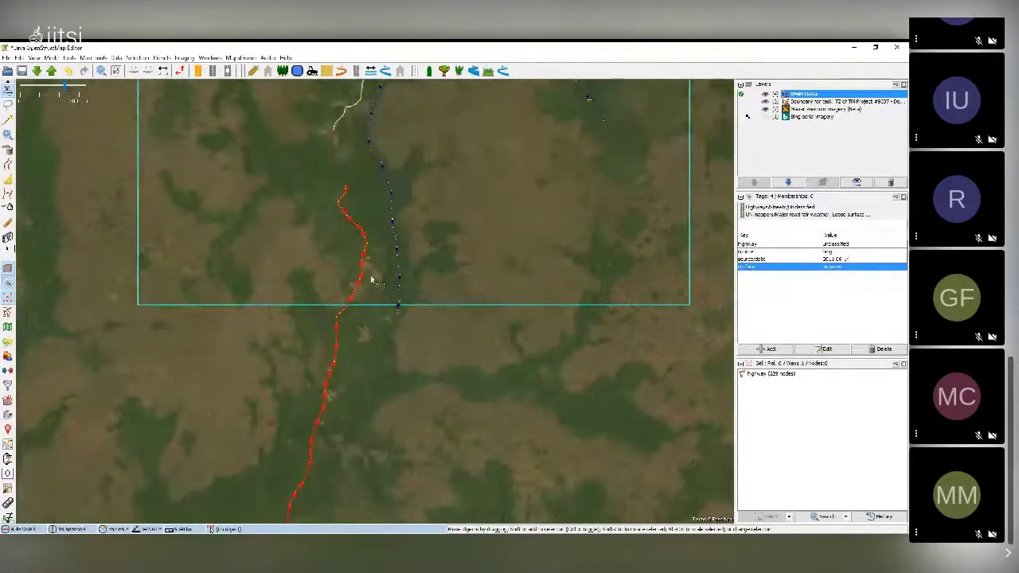
Step: Check the selected southern road against the imagery, following it south of the task boundary and back up to its northern end
{"action": "scroll", "coordinate": [371, 278], "scroll_direction": "up", "scroll_amount": 2}
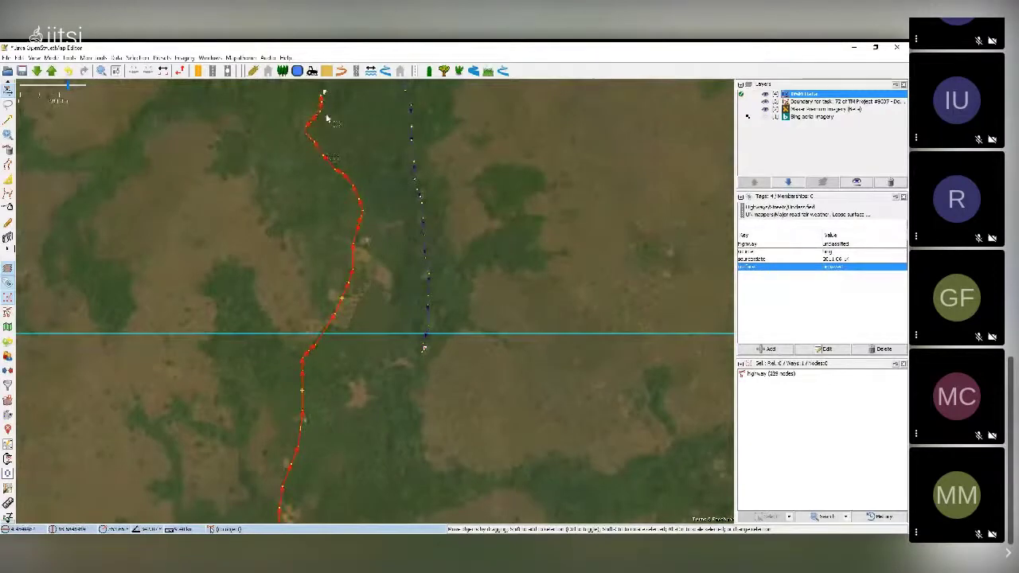
{"action": "left_click", "coordinate": [360, 148]}
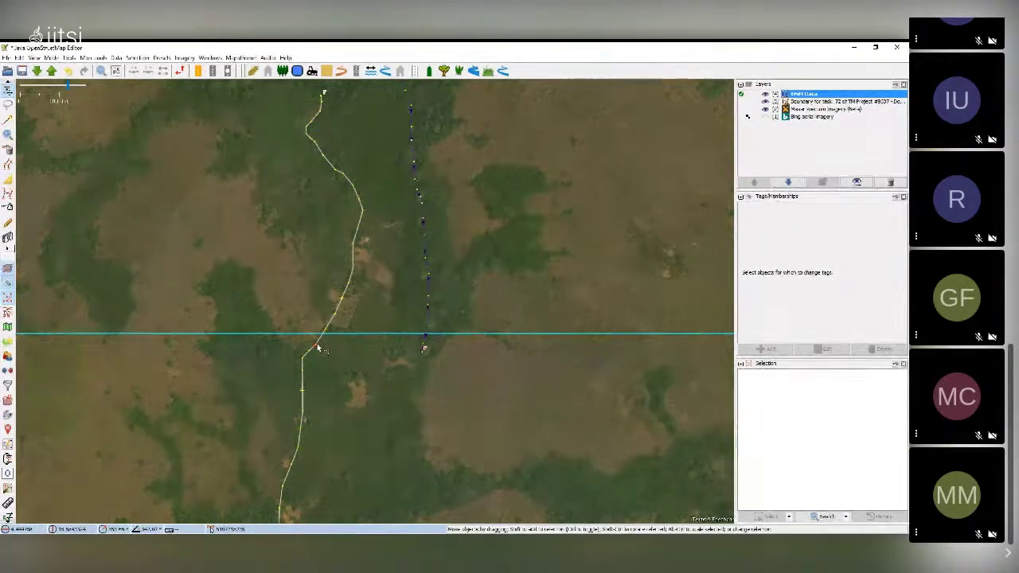
{"action": "scroll", "coordinate": [318, 344], "scroll_direction": "down", "scroll_amount": 2}
{"action": "left_click", "coordinate": [322, 342]}
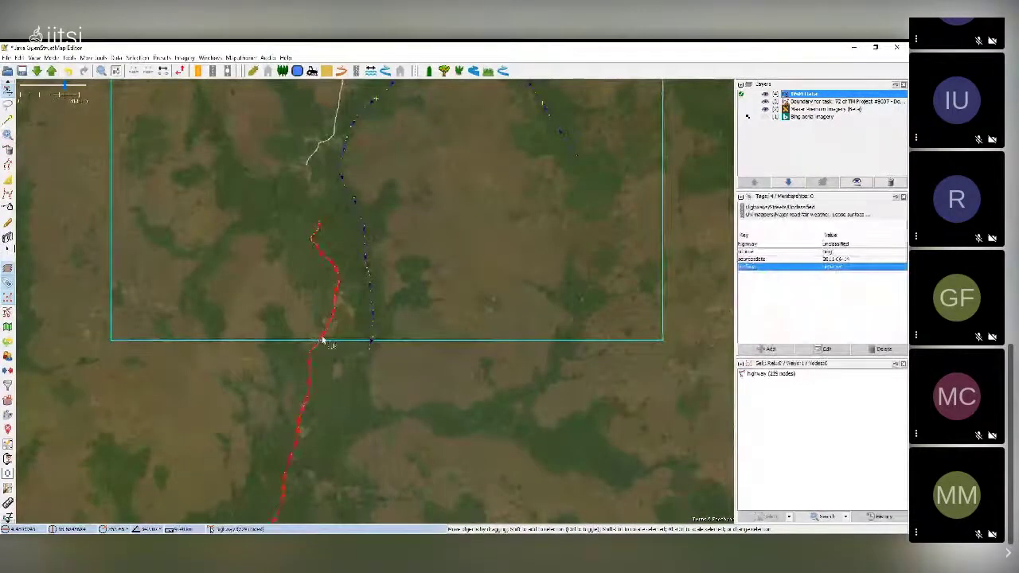
{"action": "scroll", "coordinate": [332, 340], "scroll_direction": "down", "scroll_amount": 2}
{"action": "left_click_drag", "start_coordinate": [345, 359], "coordinate": [342, 210]}
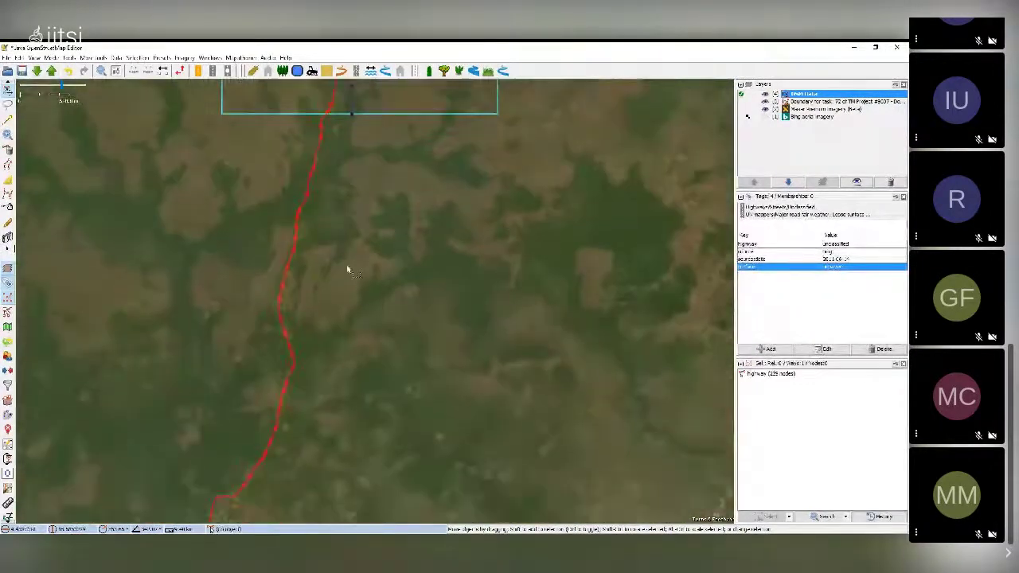
{"action": "mouse_move", "coordinate": [348, 315]}
{"action": "left_mouse_down"}
{"action": "mouse_move", "coordinate": [356, 177]}
{"action": "mouse_move", "coordinate": [366, 196]}
{"action": "mouse_move", "coordinate": [342, 275]}
{"action": "mouse_move", "coordinate": [345, 157]}
{"action": "mouse_move", "coordinate": [356, 299]}
{"action": "left_mouse_up"}
{"action": "left_click_drag", "start_coordinate": [362, 159], "coordinate": [368, 382]}
{"action": "left_click_drag", "start_coordinate": [384, 177], "coordinate": [378, 350]}
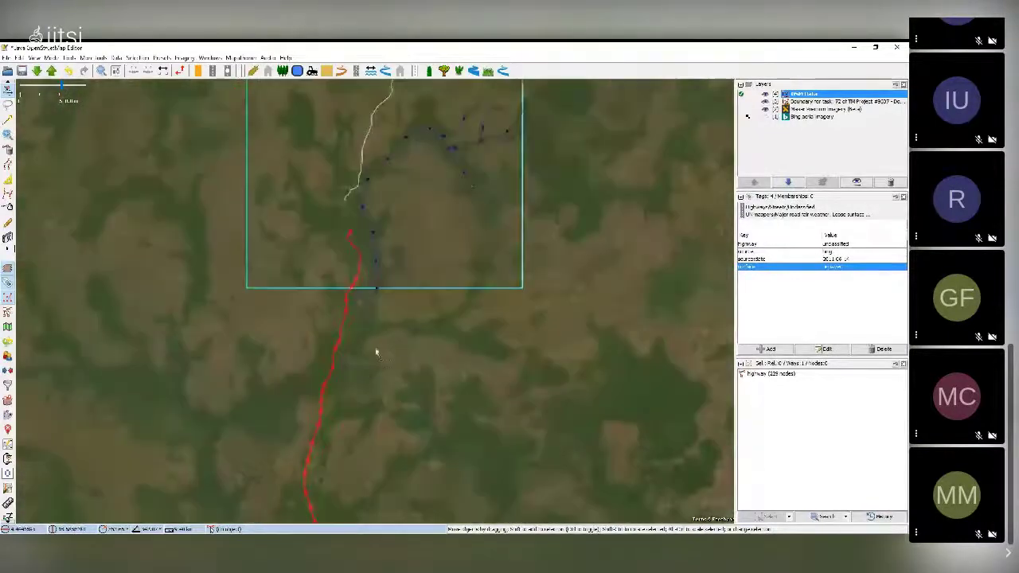
{"action": "left_click_drag", "start_coordinate": [380, 311], "coordinate": [363, 378]}
{"action": "scroll", "coordinate": [346, 343], "scroll_direction": "up", "scroll_amount": 3}
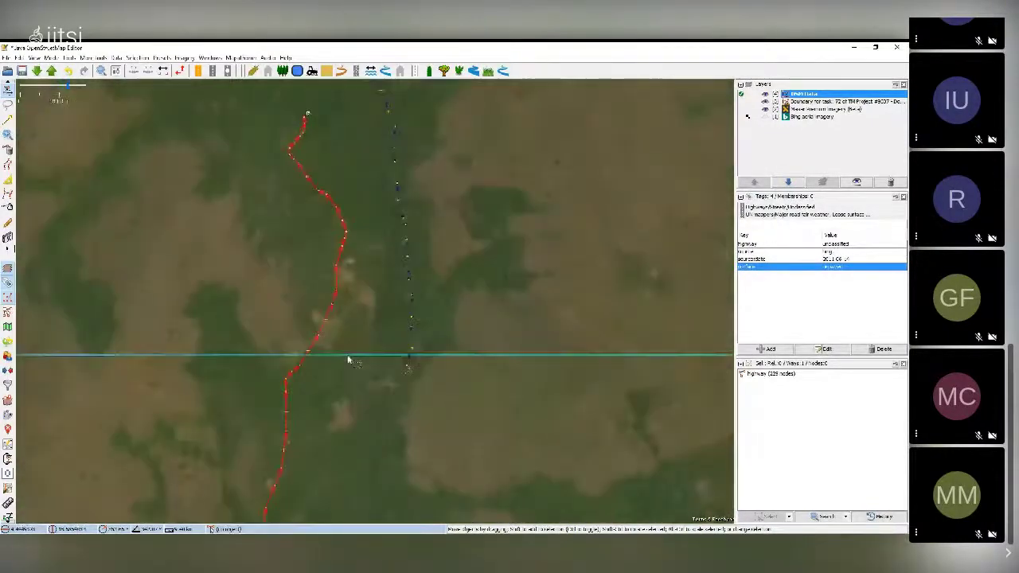
Step: Split the southern unclassified road at the node just south of the task boundary
{"action": "left_click", "coordinate": [307, 374]}
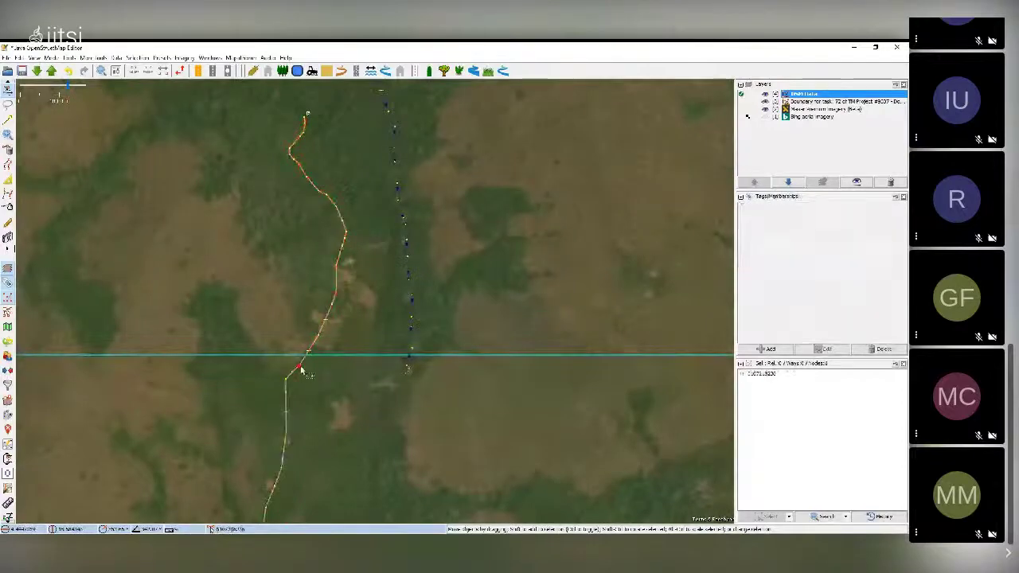
{"action": "scroll", "coordinate": [311, 368], "scroll_direction": "up", "scroll_amount": 2}
{"action": "key", "text": "p"}
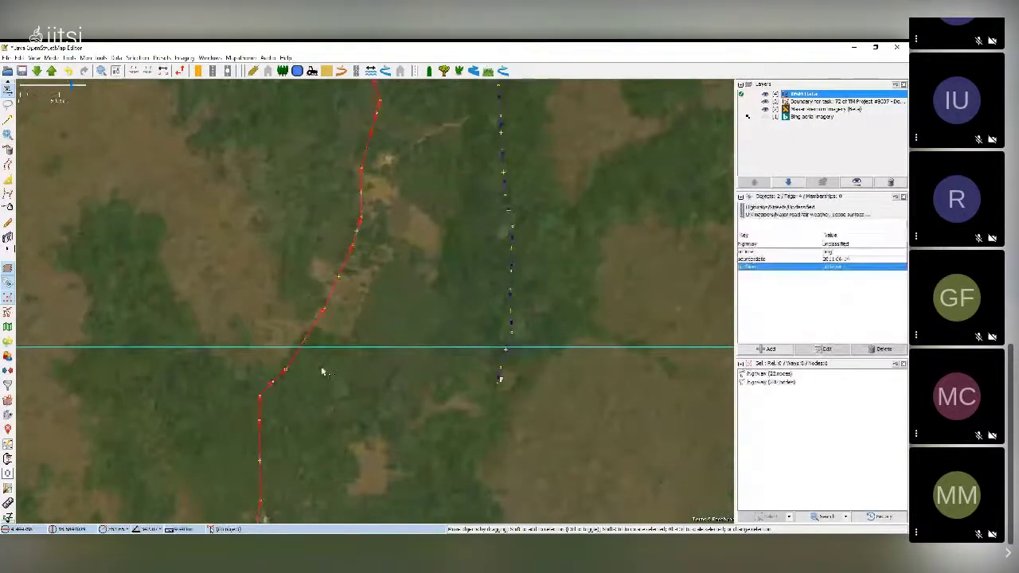
Step: Check the road split by trying to split at the same node again and selecting the segments on either side of it
{"action": "left_click", "coordinate": [318, 364]}
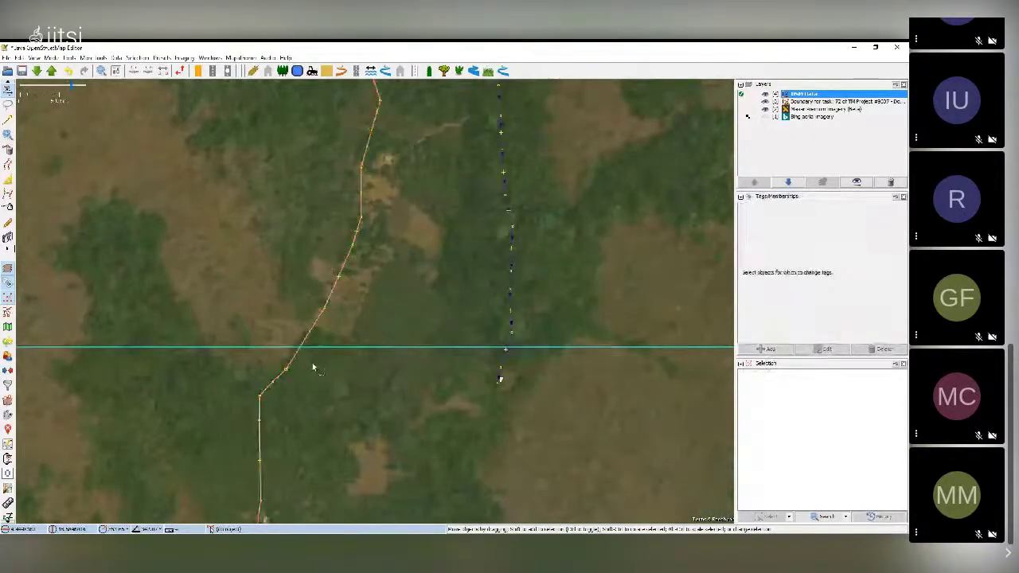
{"action": "left_click", "coordinate": [287, 370]}
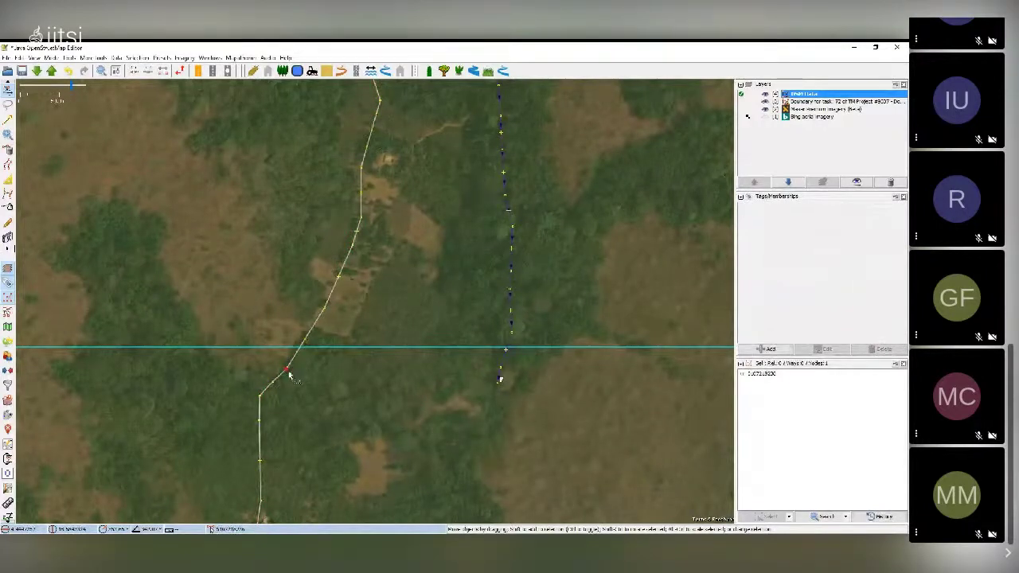
{"action": "key", "text": "p"}
{"action": "left_click", "coordinate": [292, 360]}
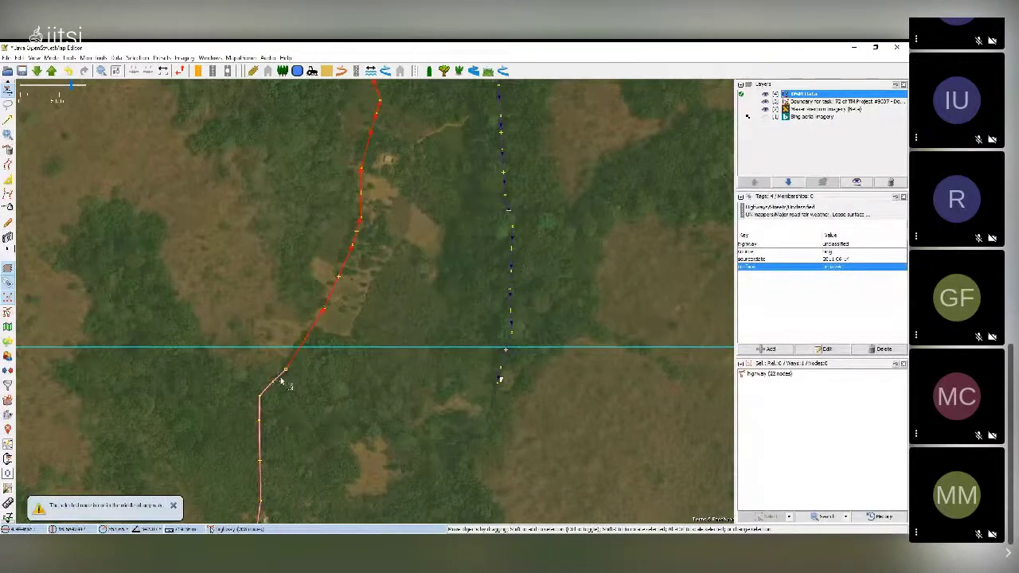
{"action": "left_click", "coordinate": [280, 381]}
{"action": "left_click", "coordinate": [296, 365]}
{"action": "left_click", "coordinate": [282, 379]}
{"action": "left_click", "coordinate": [300, 359]}
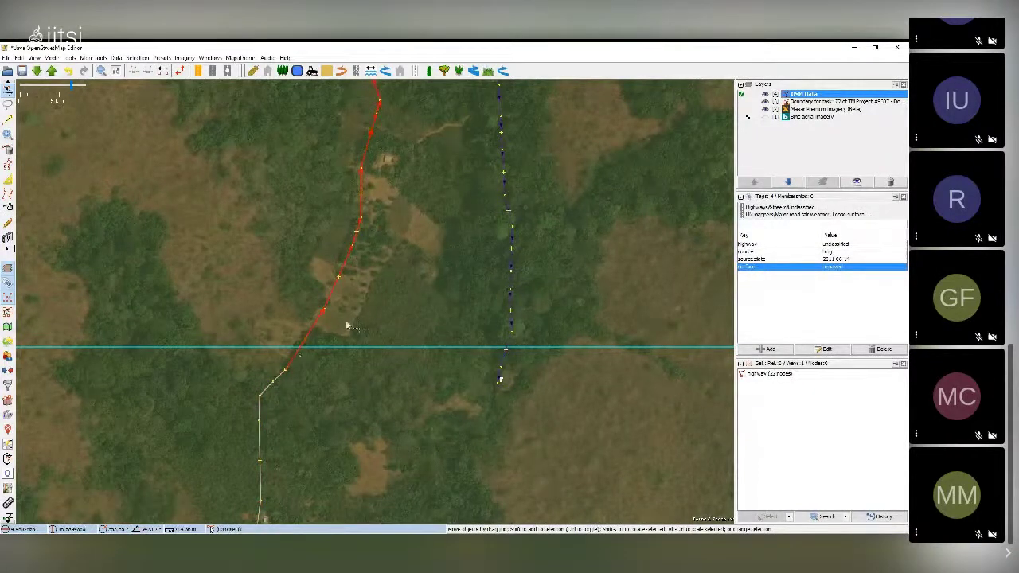
Step: Deselect the road segment and review the mapped roads and stream around the southern edge of the task square
{"action": "scroll", "coordinate": [350, 317], "scroll_direction": "down", "scroll_amount": 2}
{"action": "left_click", "coordinate": [385, 266]}
{"action": "left_click_drag", "start_coordinate": [384, 267], "coordinate": [353, 368]}
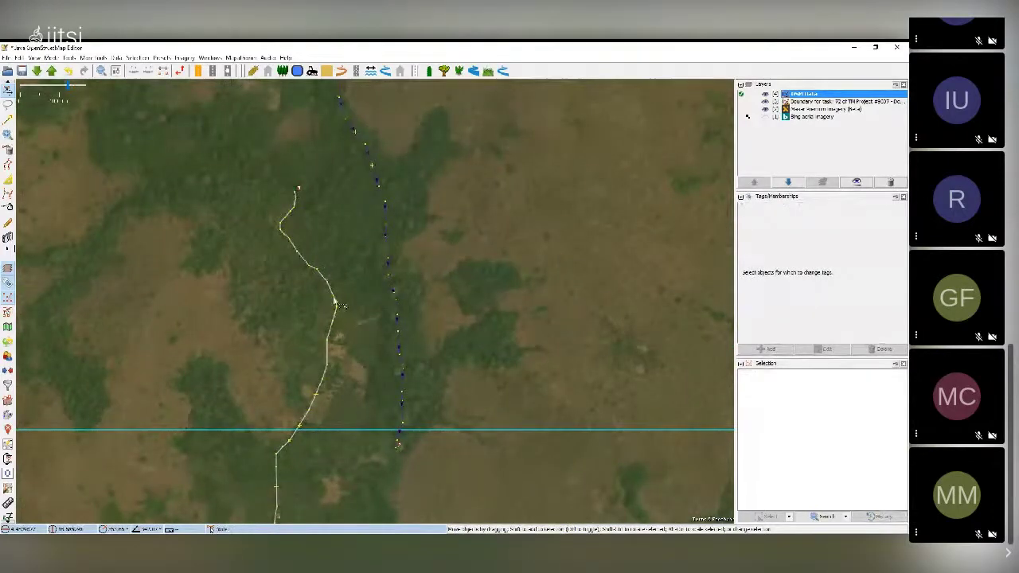
{"action": "scroll", "coordinate": [344, 318], "scroll_direction": "down", "scroll_amount": 2}
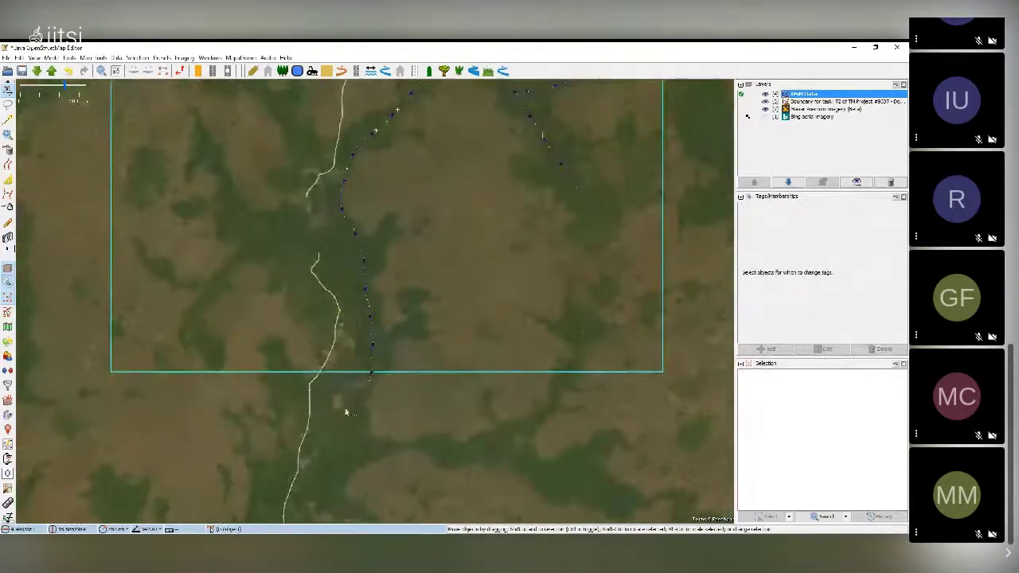
{"action": "left_click_drag", "start_coordinate": [344, 407], "coordinate": [345, 306]}
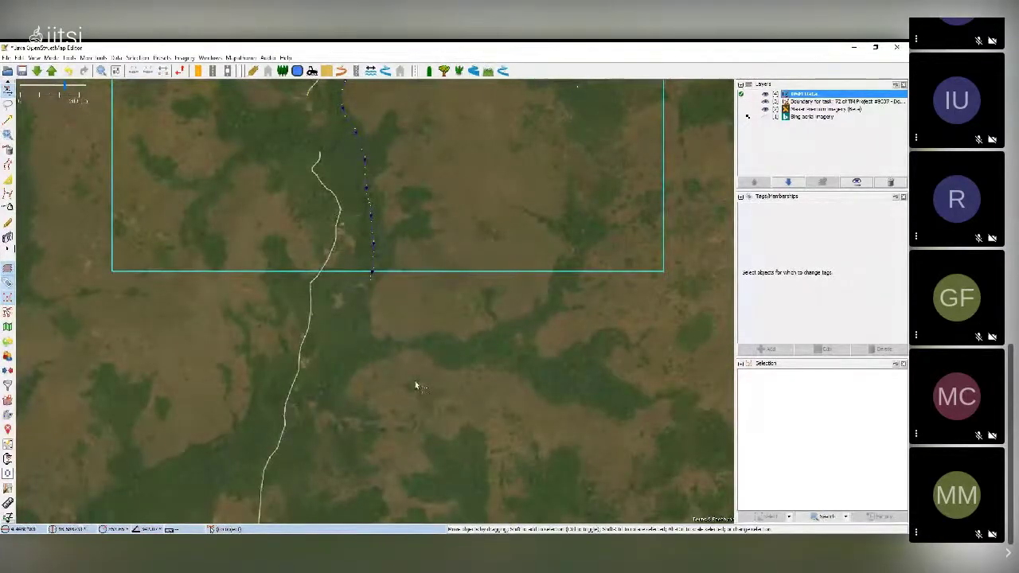
{"action": "left_click_drag", "start_coordinate": [365, 246], "coordinate": [364, 342]}
{"action": "scroll", "coordinate": [356, 334], "scroll_direction": "up", "scroll_amount": 2}
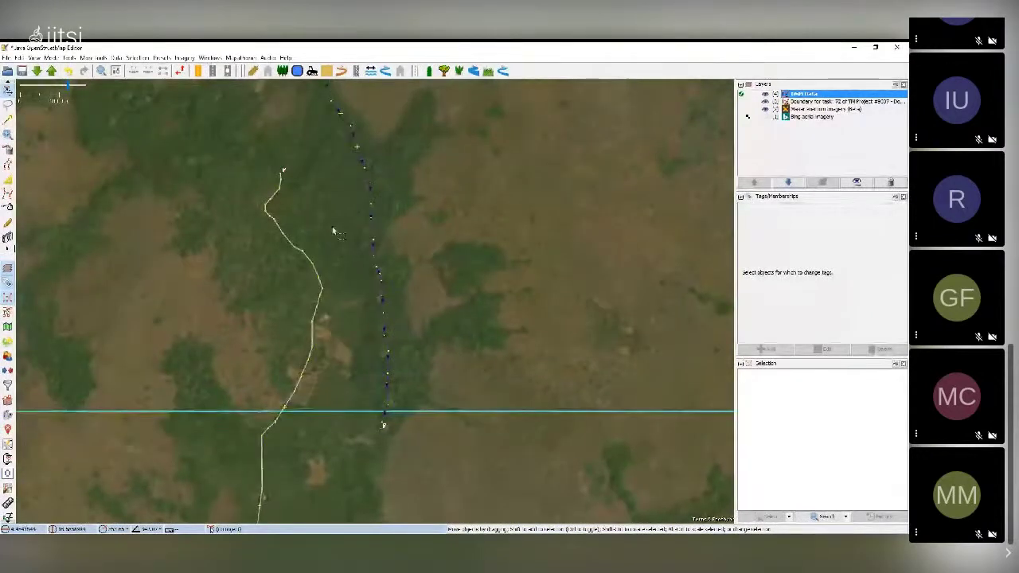
Step: Upload the edits to OpenStreetMap with "Added waterways and highways" appended to the changeset comment
{"action": "left_click", "coordinate": [51, 71]}
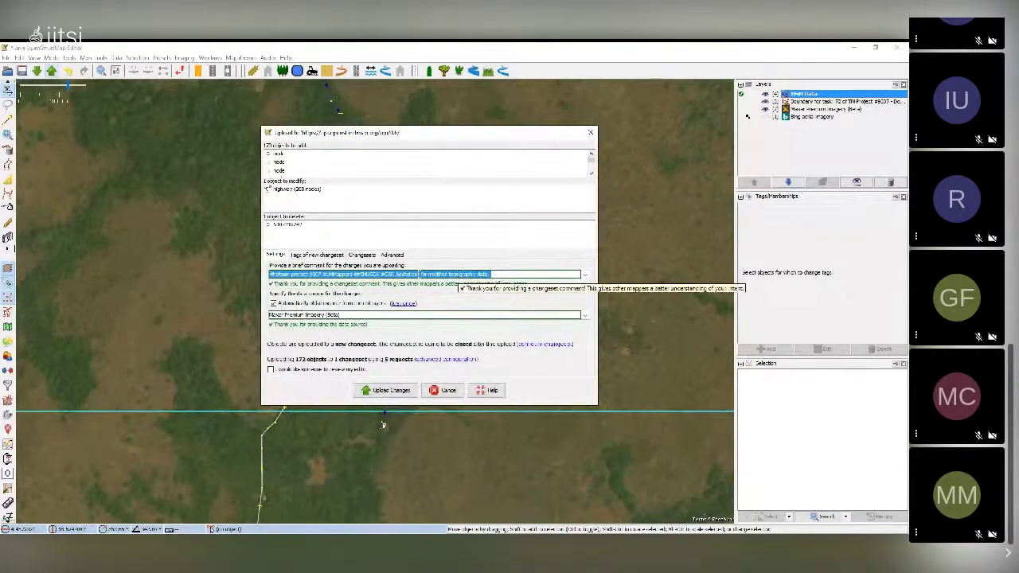
{"action": "left_click", "coordinate": [500, 274]}
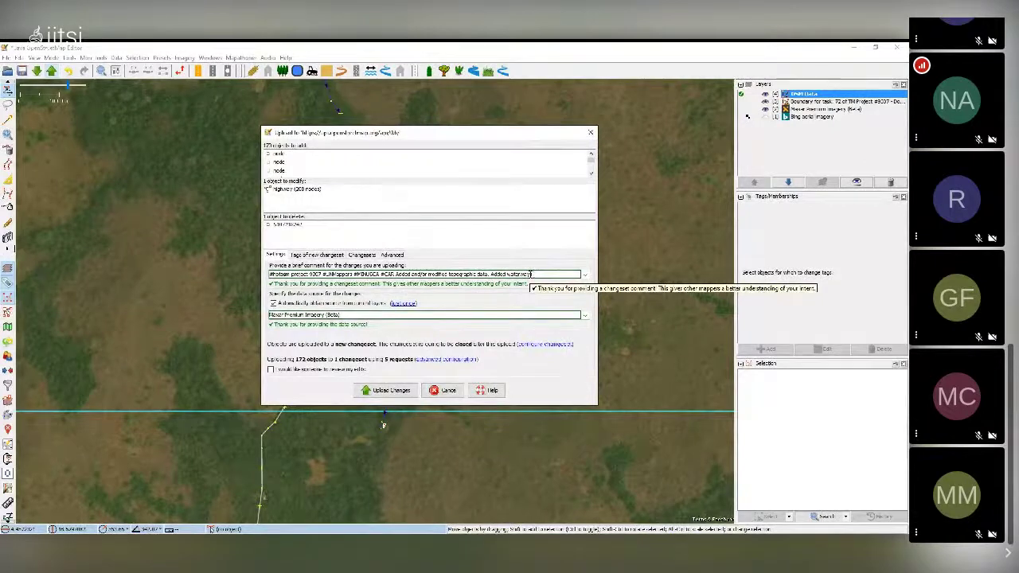
{"action": "type", "text": "and t"}
{"action": "type", "text": "ighways"}
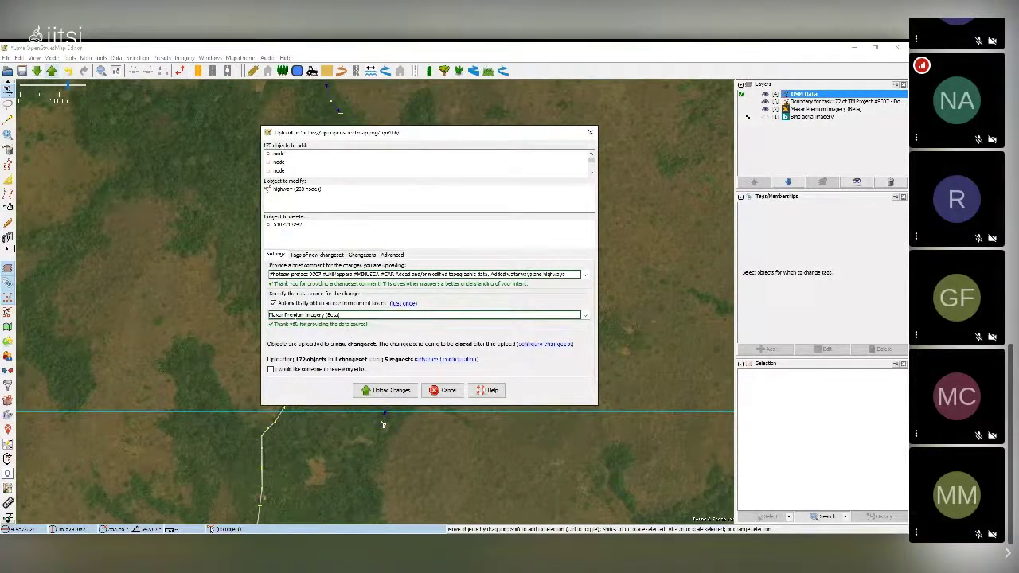
{"action": "left_click", "coordinate": [390, 390]}
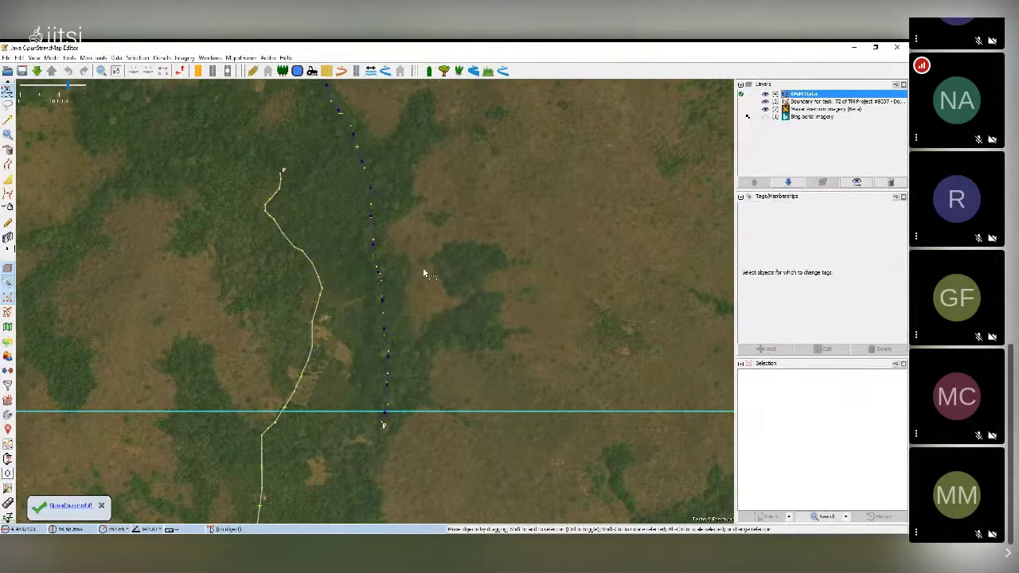
Step: Draw a way about 164 m long from the southern road eastward along the visible trail, ending just short of the stream
{"action": "left_click_drag", "start_coordinate": [341, 332], "coordinate": [386, 250]}
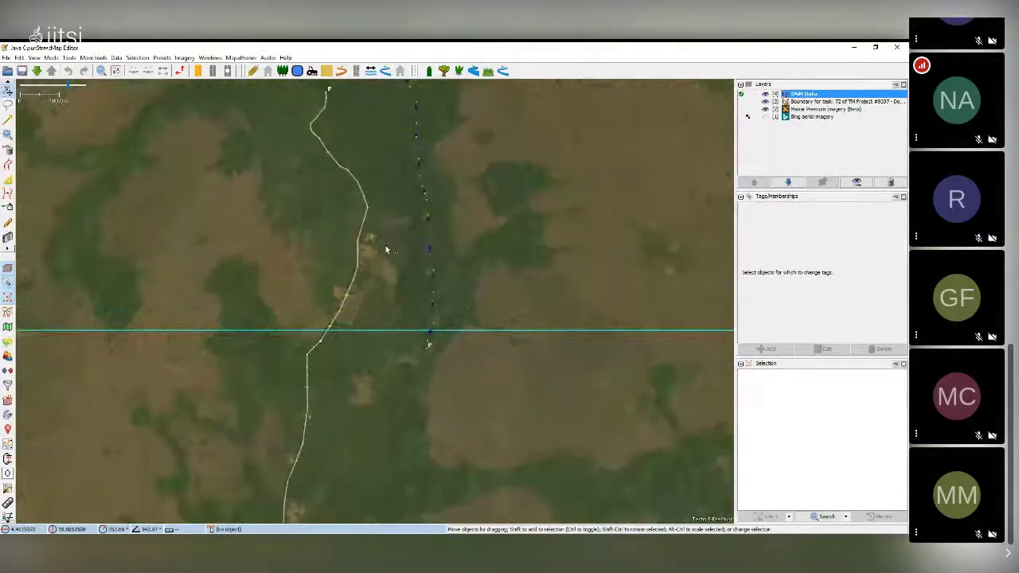
{"action": "scroll", "coordinate": [385, 247], "scroll_direction": "up", "scroll_amount": 2}
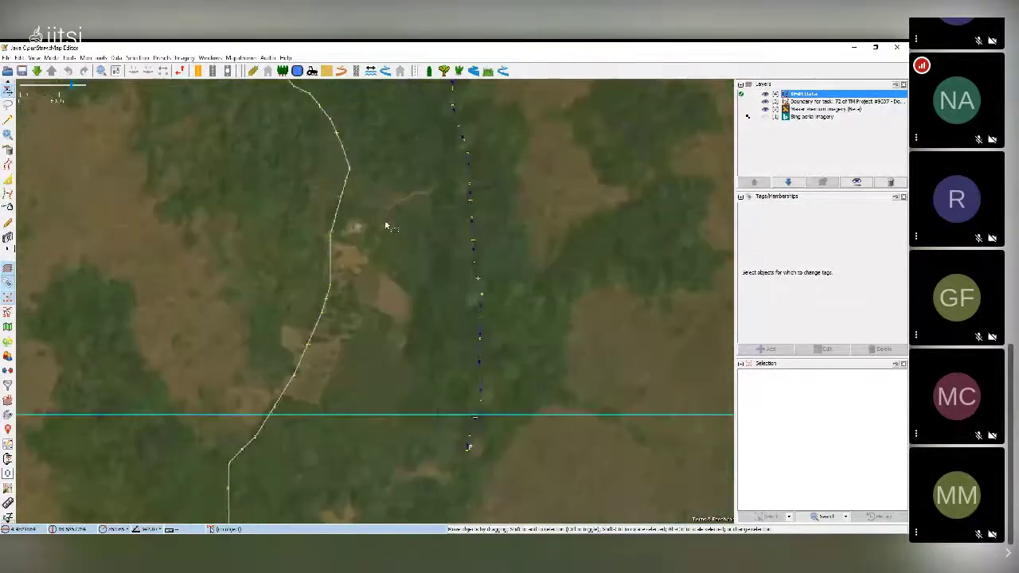
{"action": "left_click_drag", "start_coordinate": [402, 271], "coordinate": [374, 307]}
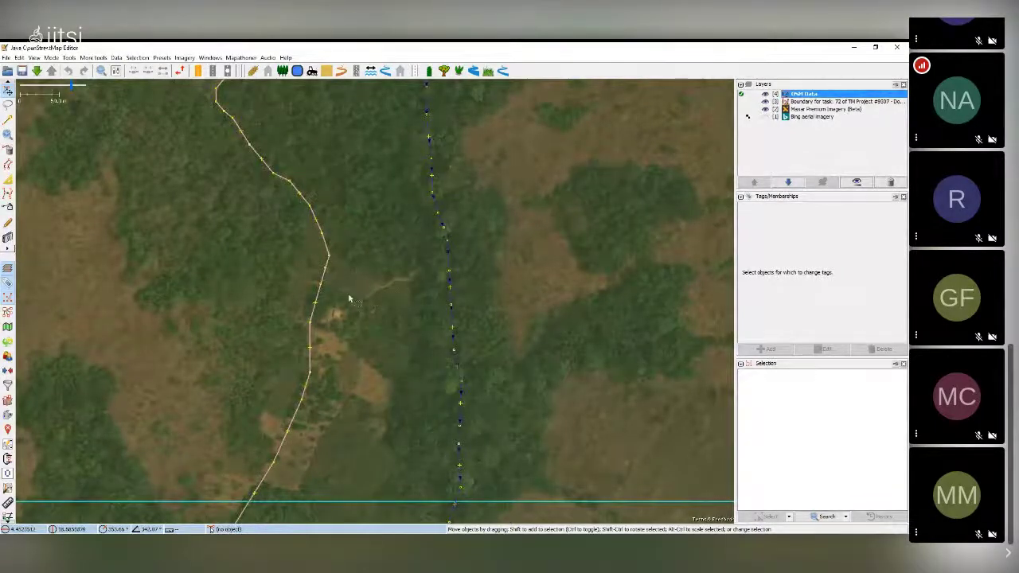
{"action": "left_click", "coordinate": [8, 119]}
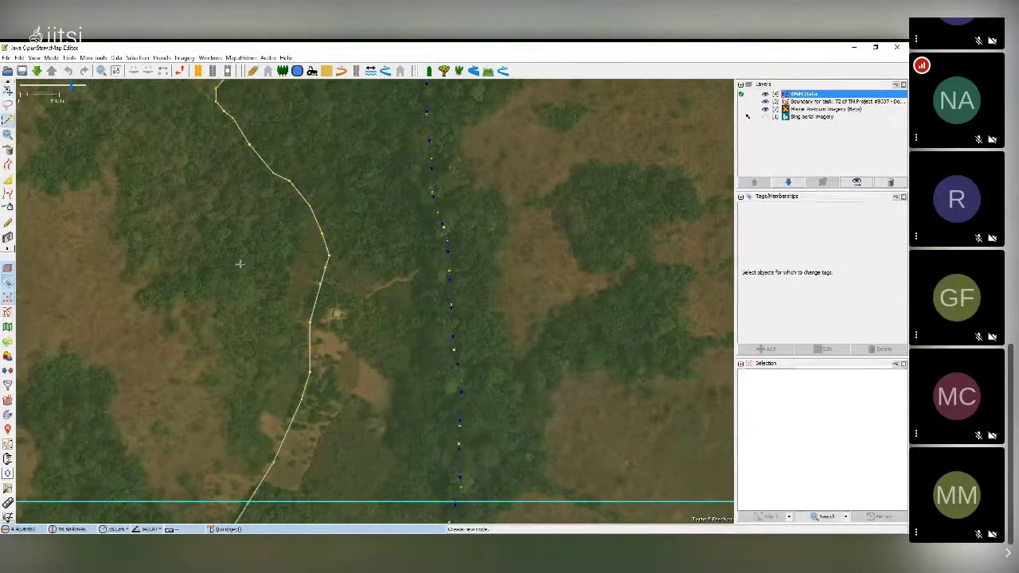
{"action": "left_click", "coordinate": [322, 285]}
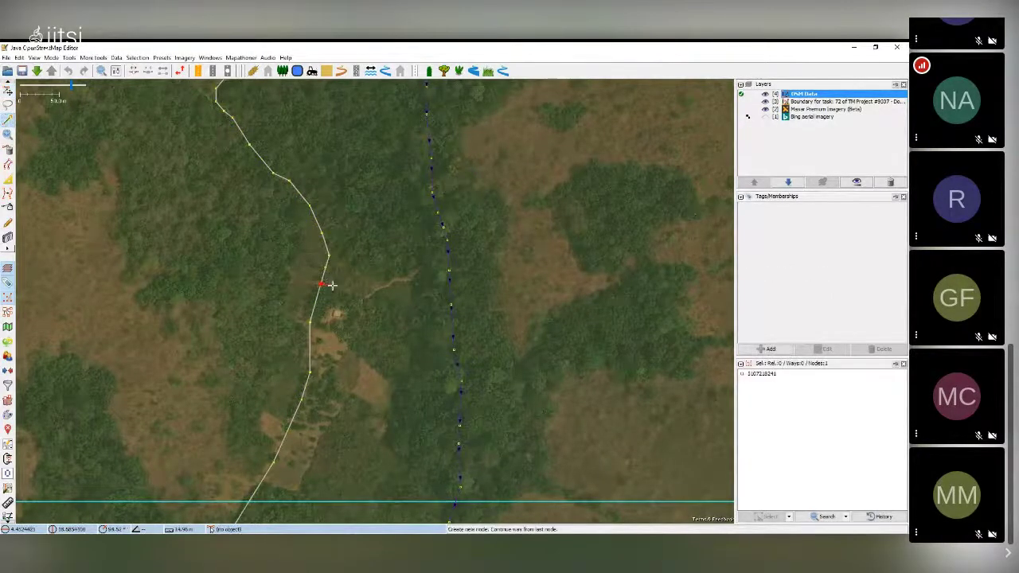
{"action": "left_click", "coordinate": [360, 296]}
{"action": "left_click", "coordinate": [374, 290]}
{"action": "left_click", "coordinate": [390, 285]}
{"action": "left_click", "coordinate": [398, 281]}
{"action": "left_click", "coordinate": [410, 279]}
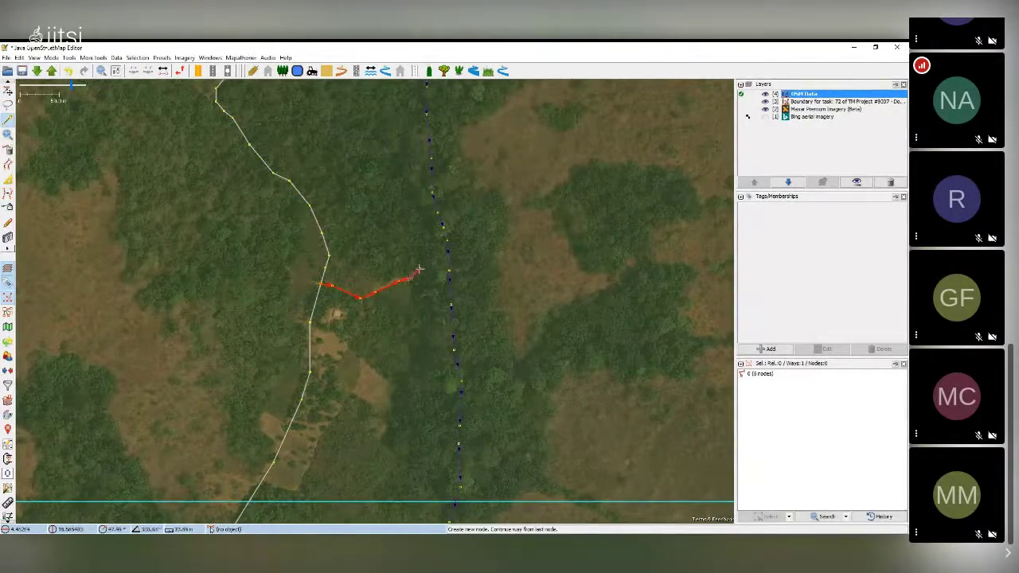
{"action": "left_click", "coordinate": [422, 265]}
{"action": "double_click", "coordinate": [437, 259]}
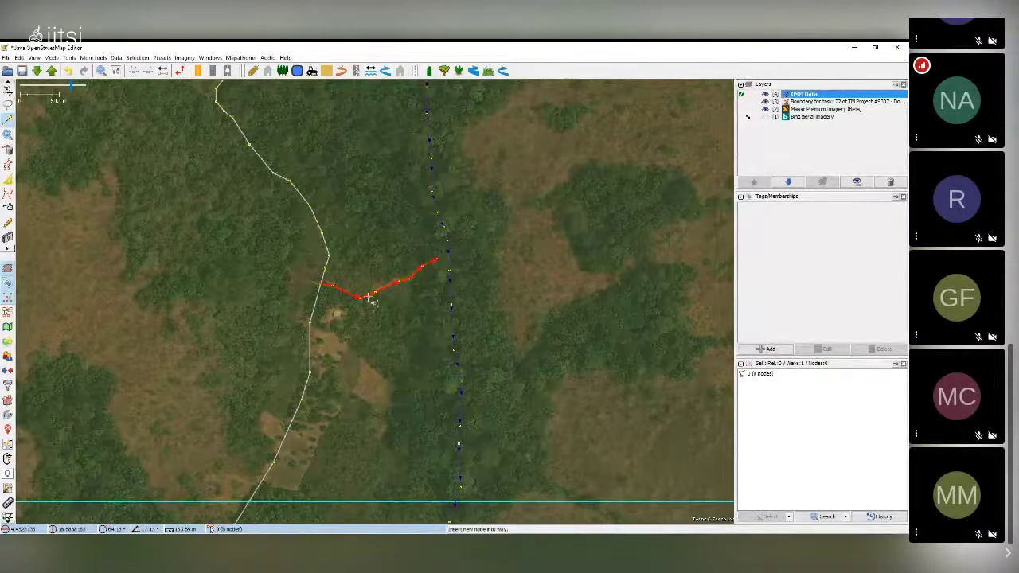
Step: Apply the Track preset to the new side way with surface unpaved, leaving the tracktype empty
{"action": "scroll", "coordinate": [370, 315], "scroll_direction": "down", "scroll_amount": 2}
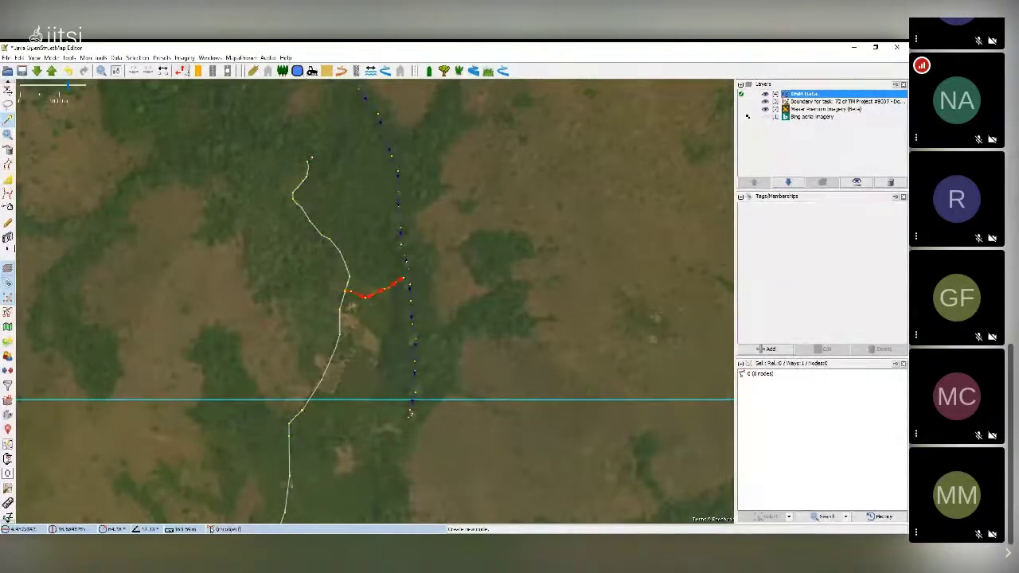
{"action": "left_click", "coordinate": [163, 57]}
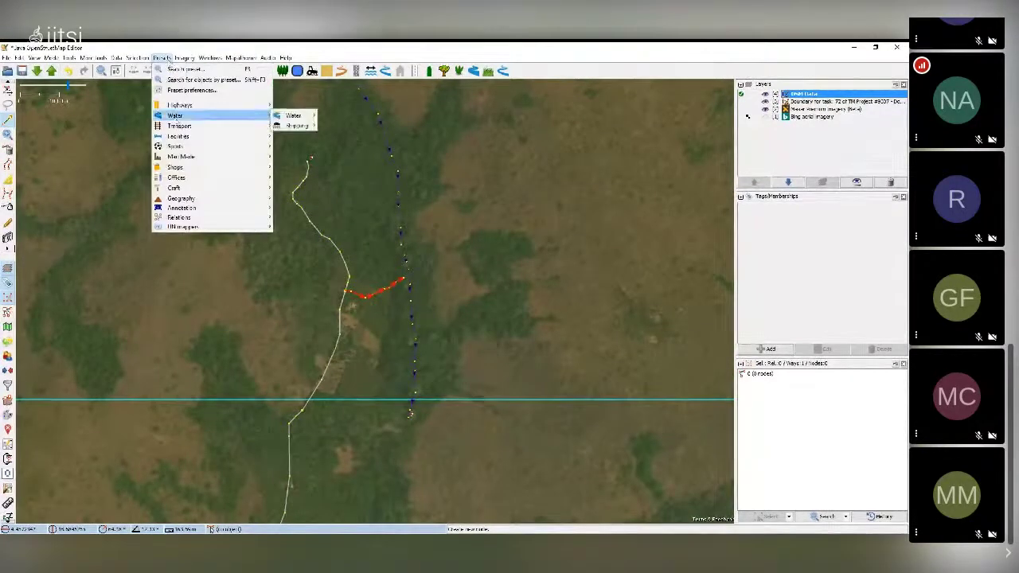
{"action": "mouse_move", "coordinate": [216, 105]}
{"action": "mouse_move", "coordinate": [294, 109]}
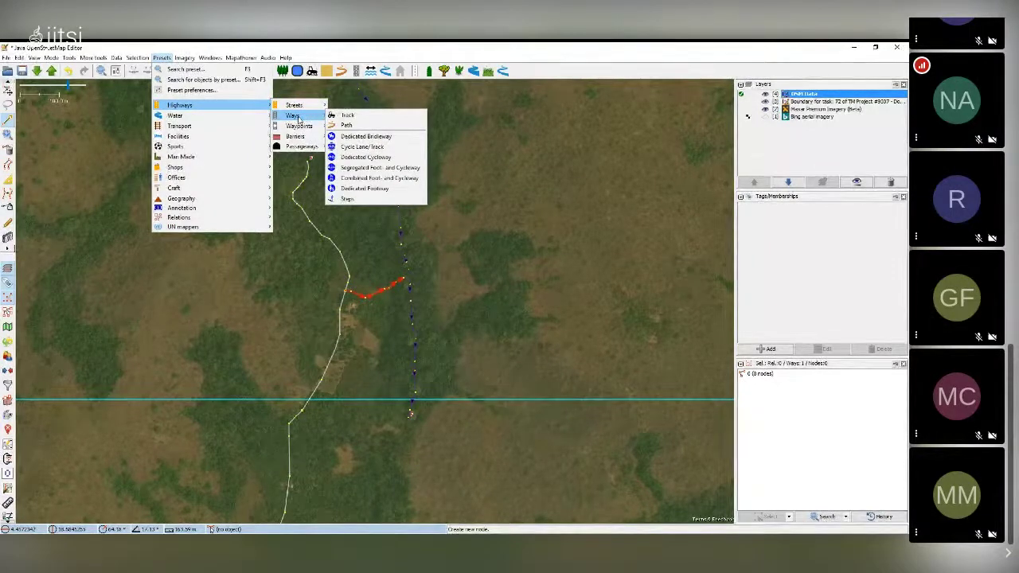
{"action": "left_click", "coordinate": [346, 116]}
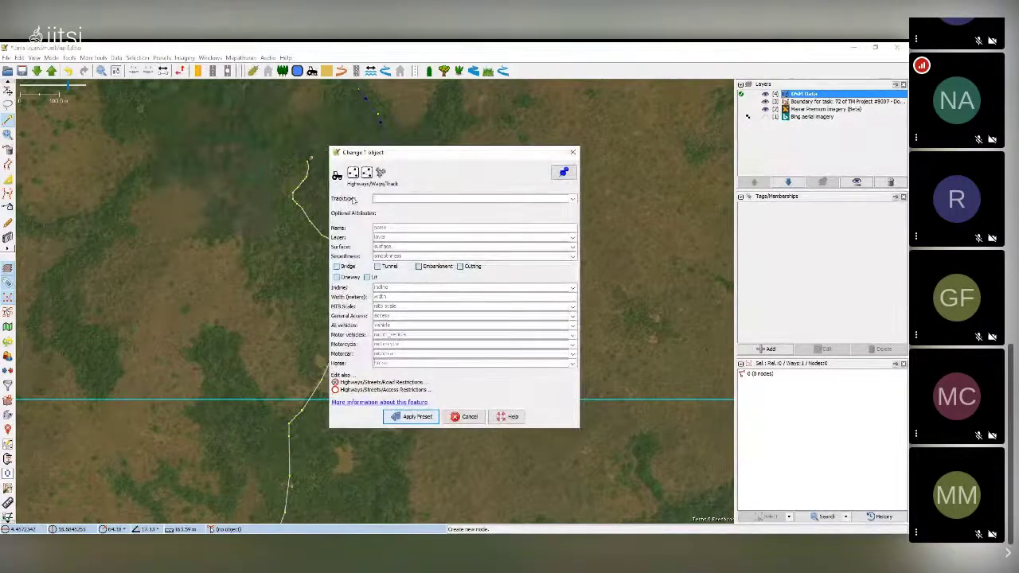
{"action": "left_click", "coordinate": [570, 199]}
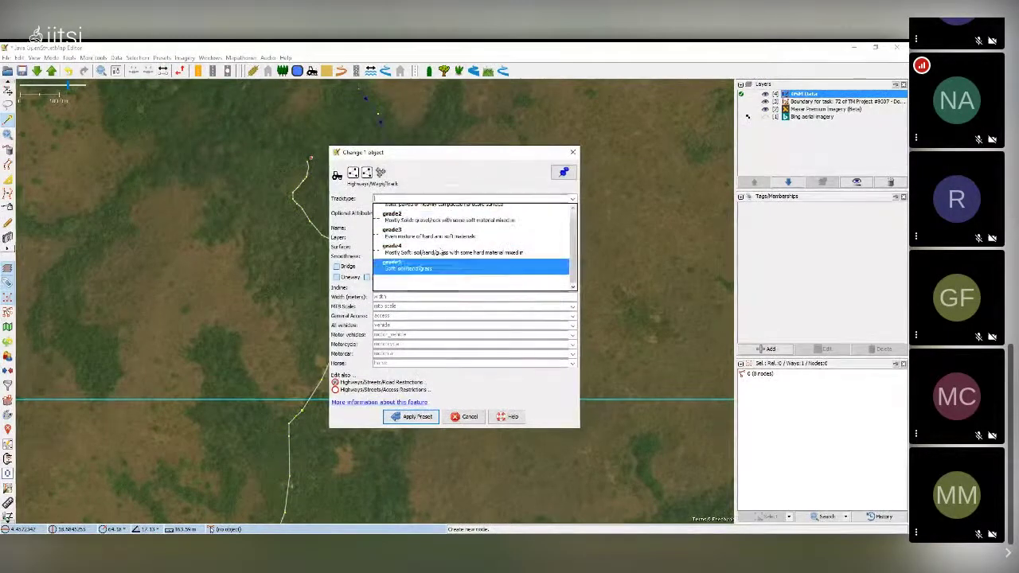
{"action": "left_click", "coordinate": [449, 191]}
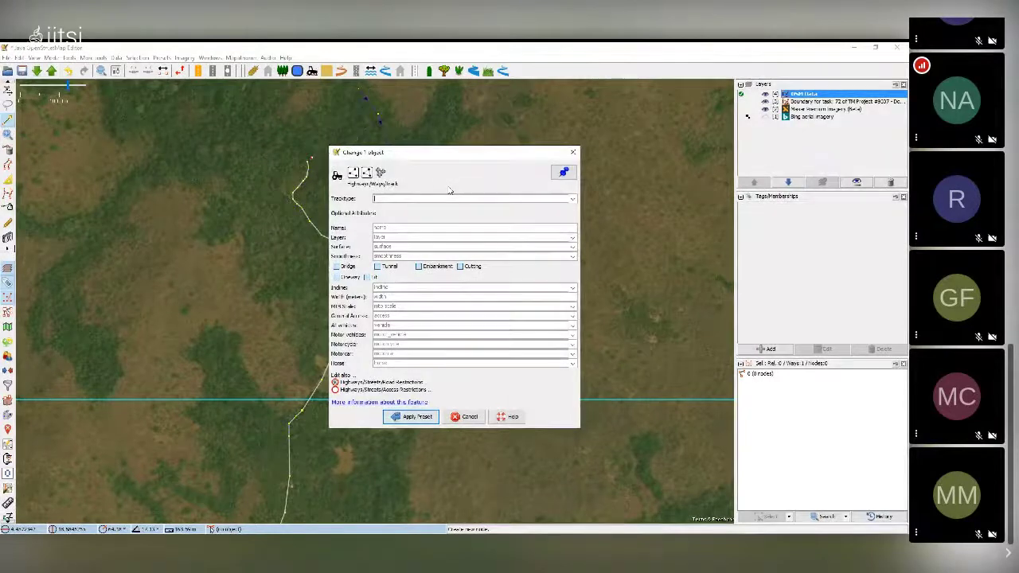
{"action": "left_click", "coordinate": [571, 246]}
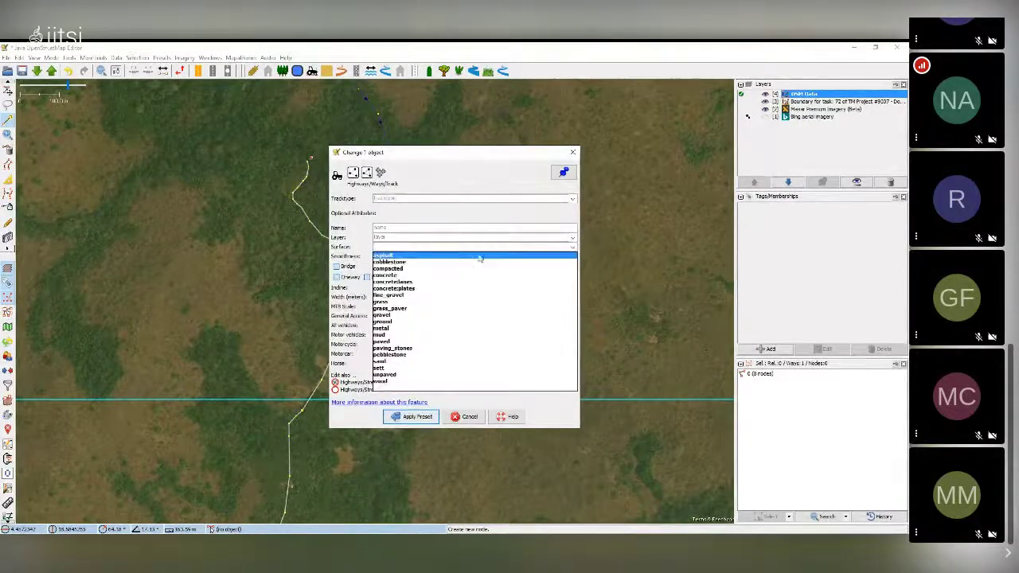
{"action": "left_click", "coordinate": [414, 375]}
{"action": "left_click", "coordinate": [413, 415]}
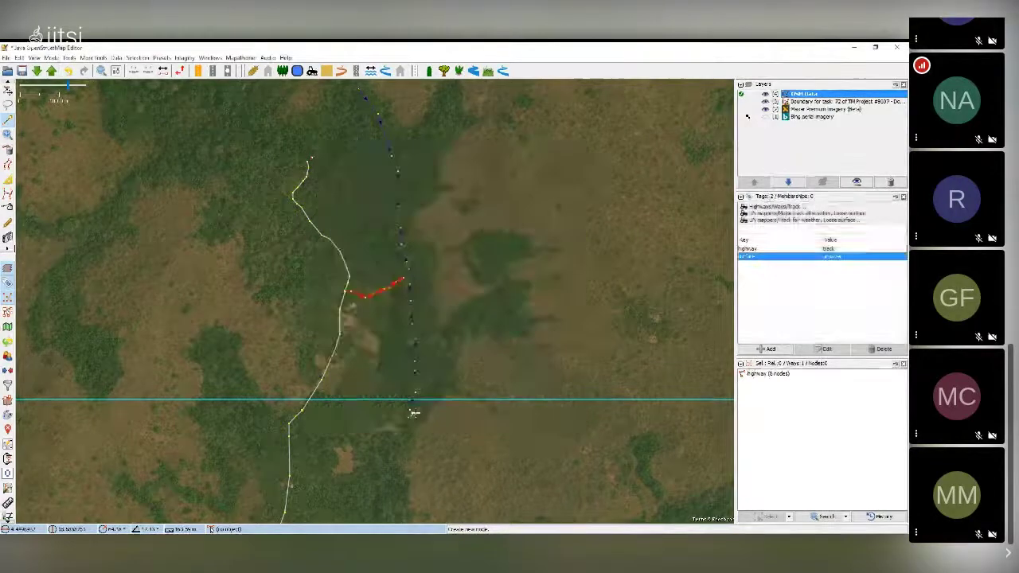
Step: Extend the side track eastward across the stream, sharing a node at the crossing, and around the wooded patch to about 530 m in total
{"action": "scroll", "coordinate": [399, 317], "scroll_direction": "up", "scroll_amount": 2}
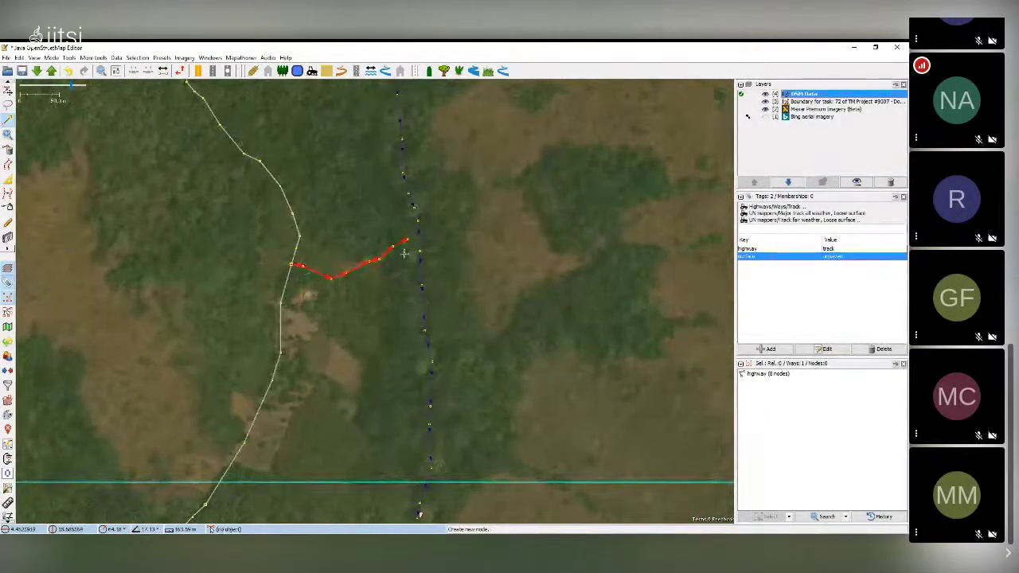
{"action": "scroll", "coordinate": [370, 275], "scroll_direction": "down", "scroll_amount": 2}
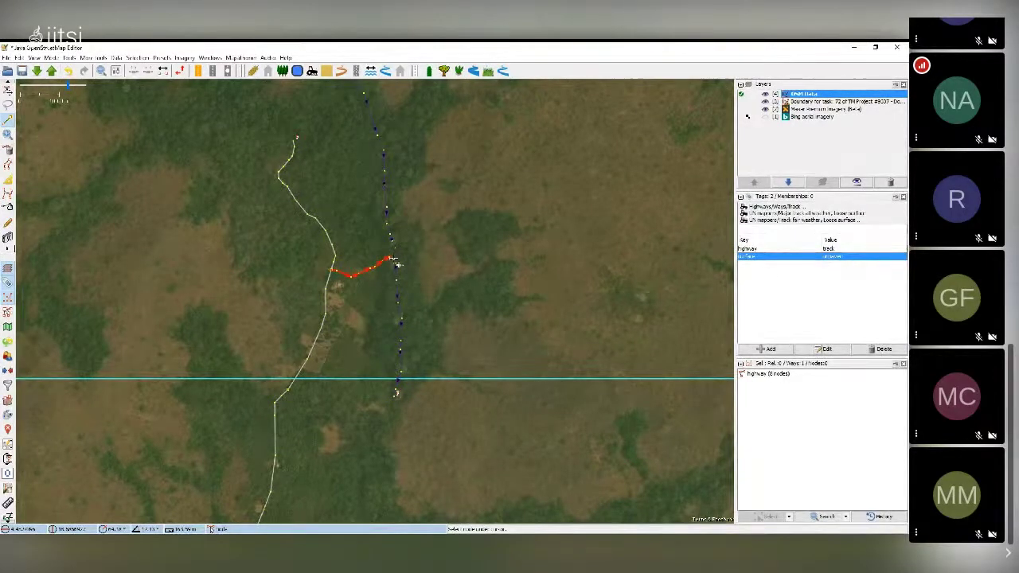
{"action": "scroll", "coordinate": [392, 261], "scroll_direction": "up", "scroll_amount": 2}
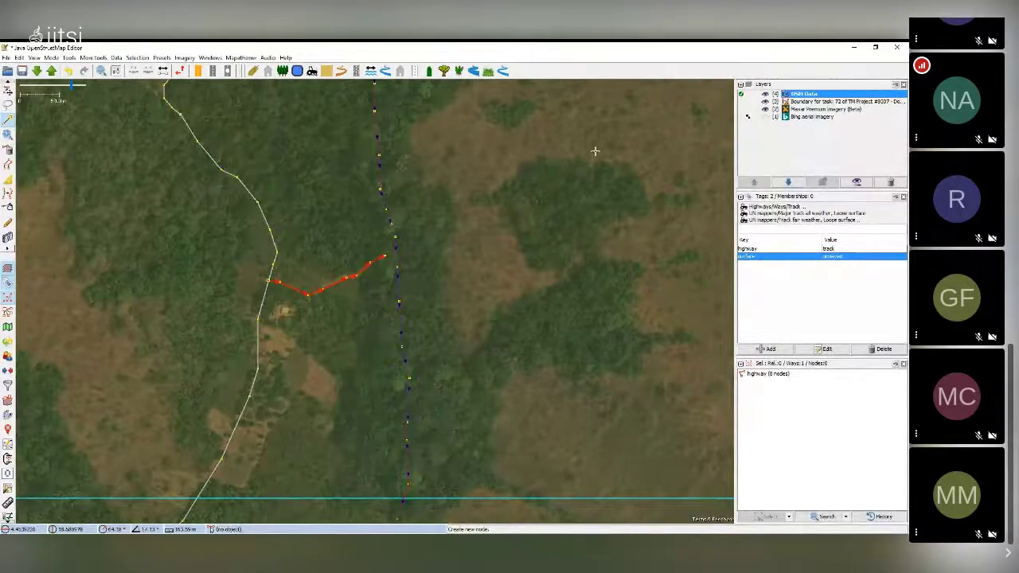
{"action": "left_click", "coordinate": [394, 255]}
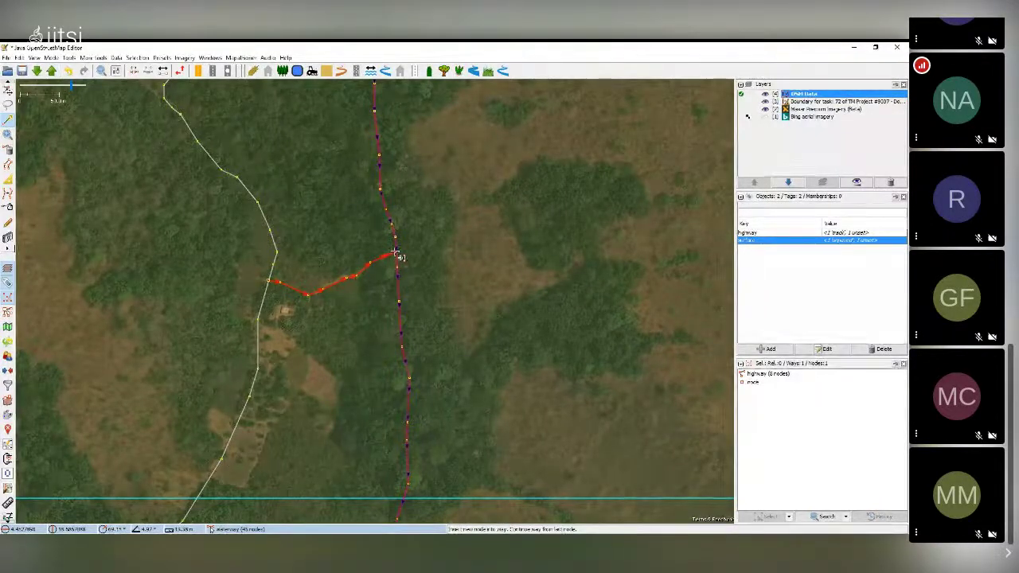
{"action": "left_click", "coordinate": [396, 253]}
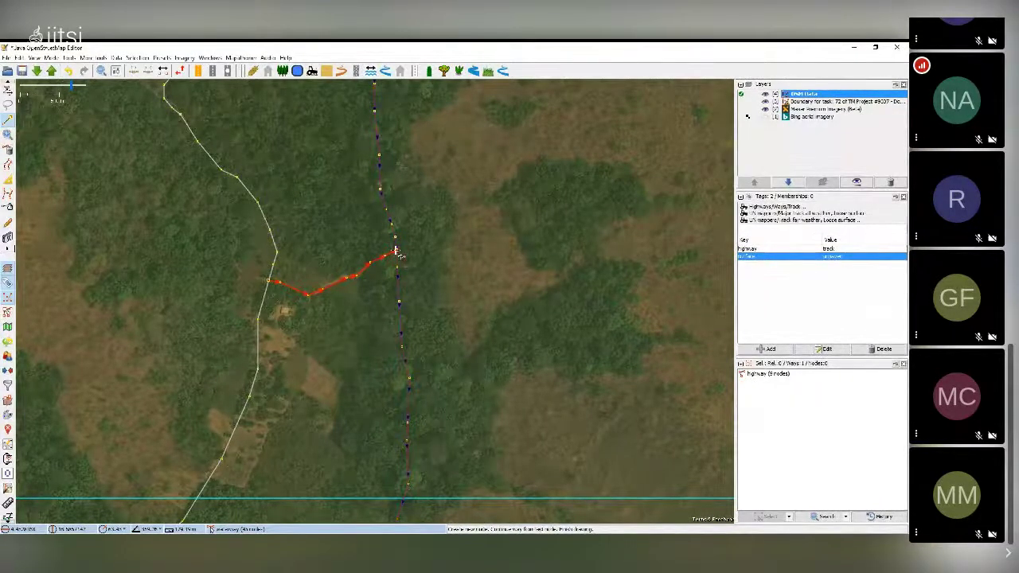
{"action": "left_click", "coordinate": [421, 238]}
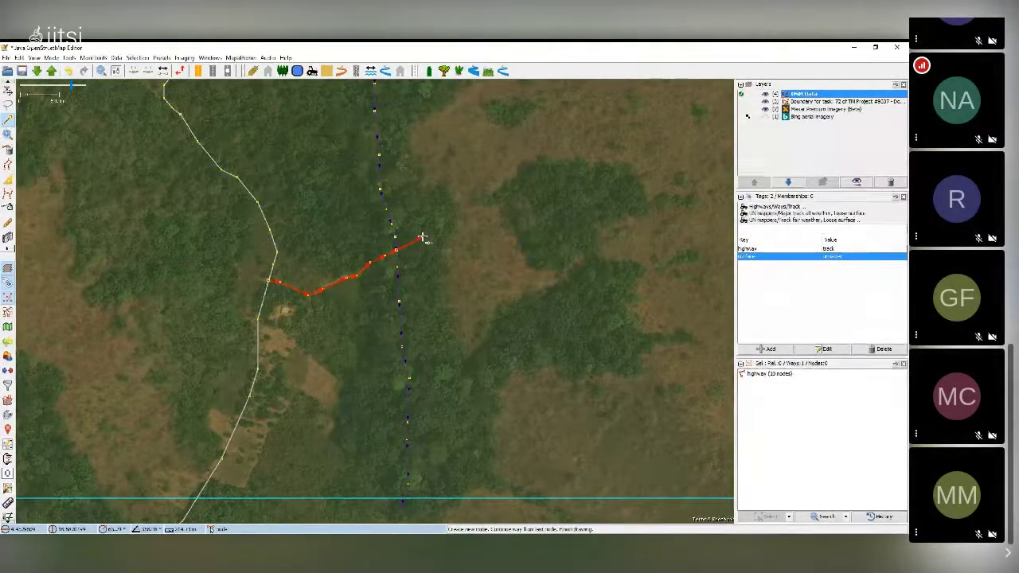
{"action": "left_click", "coordinate": [443, 223]}
{"action": "left_click", "coordinate": [464, 211]}
{"action": "left_click", "coordinate": [484, 201]}
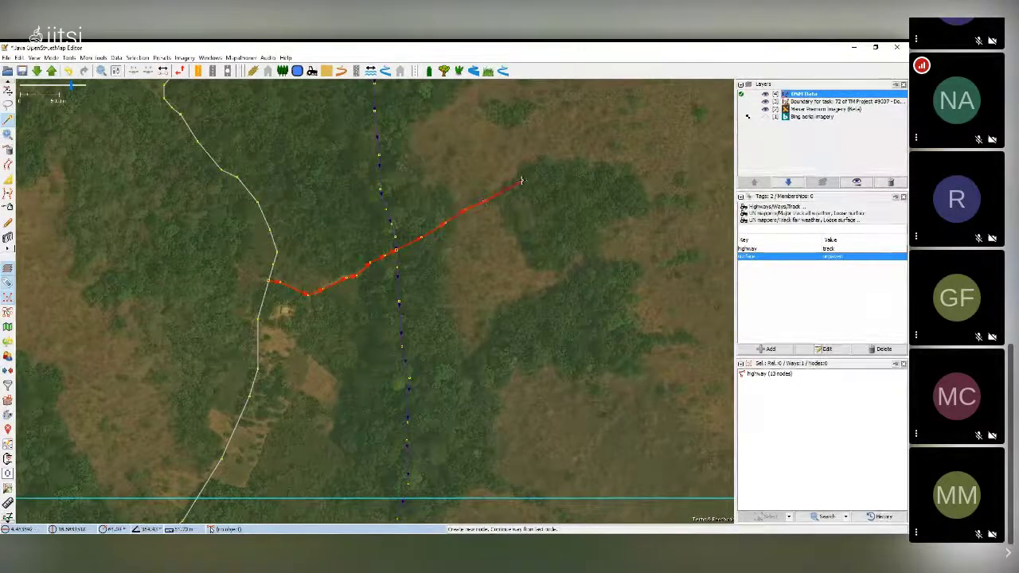
{"action": "left_click", "coordinate": [579, 164]}
{"action": "left_click", "coordinate": [606, 166]}
{"action": "left_click", "coordinate": [622, 164]}
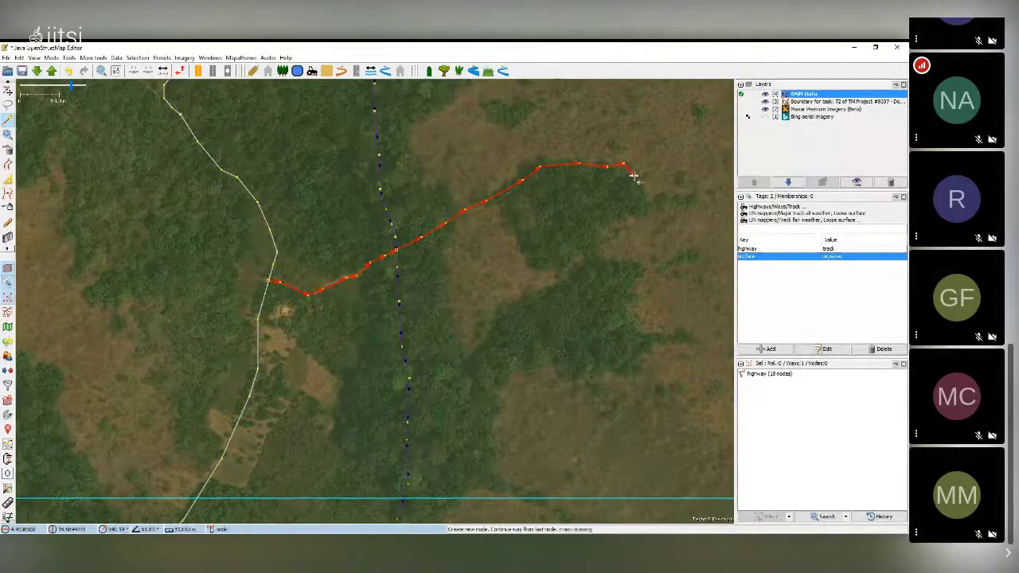
{"action": "double_click", "coordinate": [637, 183]}
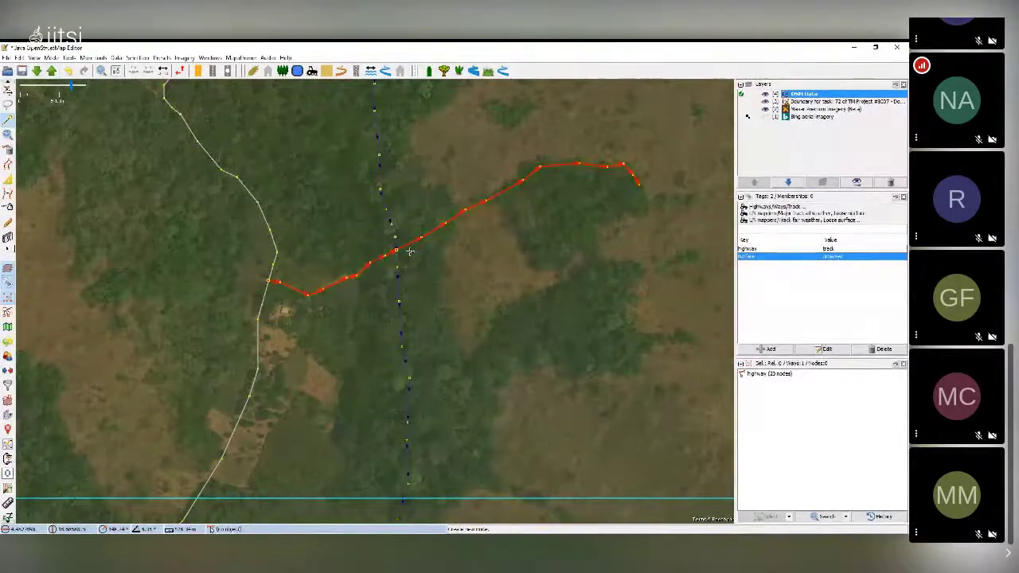
Step: Tag the shared node where the side track crosses the stream as ford=yes
{"action": "scroll", "coordinate": [409, 252], "scroll_direction": "up", "scroll_amount": 2}
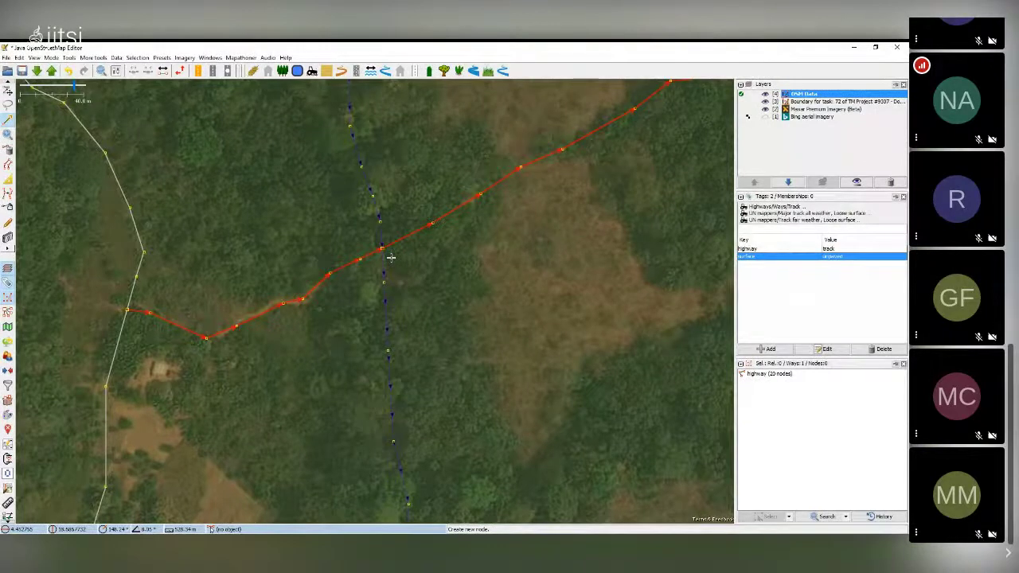
{"action": "key", "text": "s"}
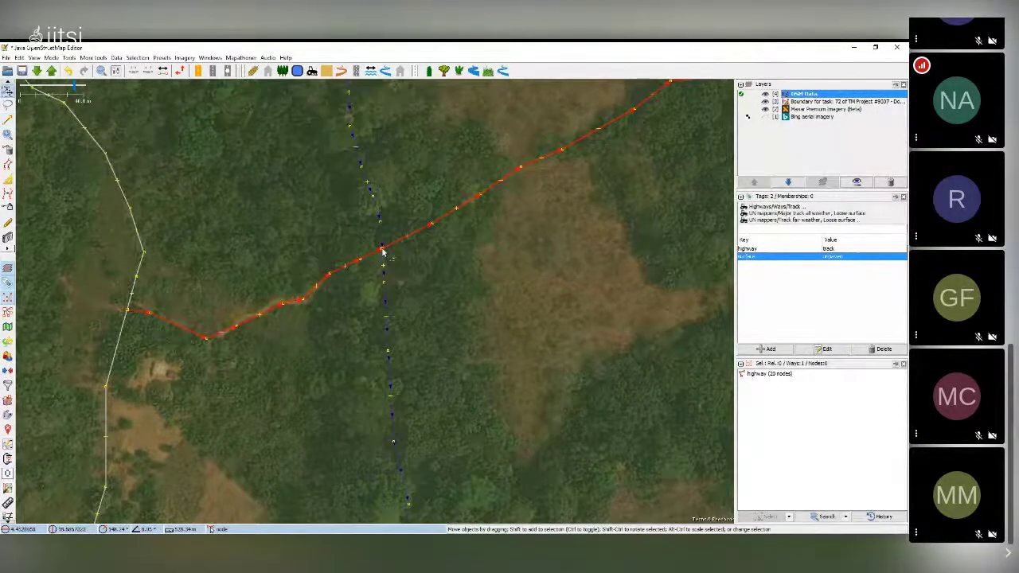
{"action": "left_click", "coordinate": [382, 251]}
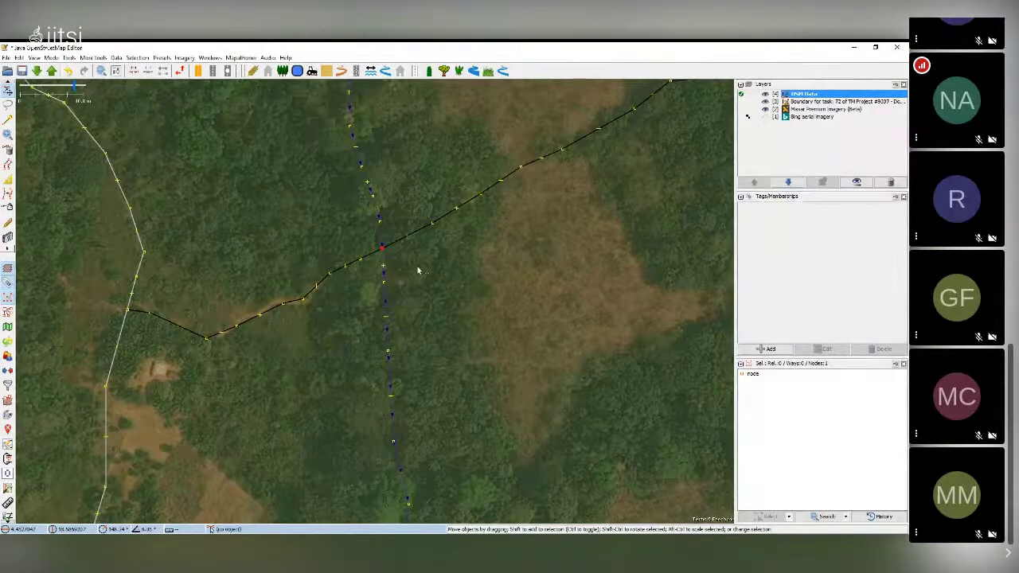
{"action": "left_click", "coordinate": [766, 348]}
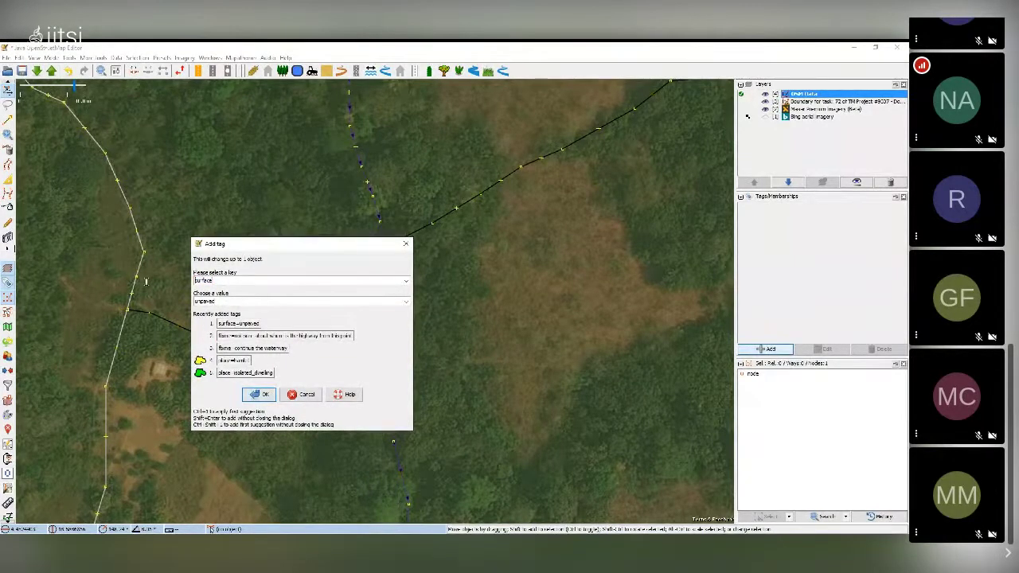
{"action": "key", "text": "Delete"}
{"action": "key", "text": "Delete"}
{"action": "key", "text": "Delete"}
{"action": "key", "text": "Delete"}
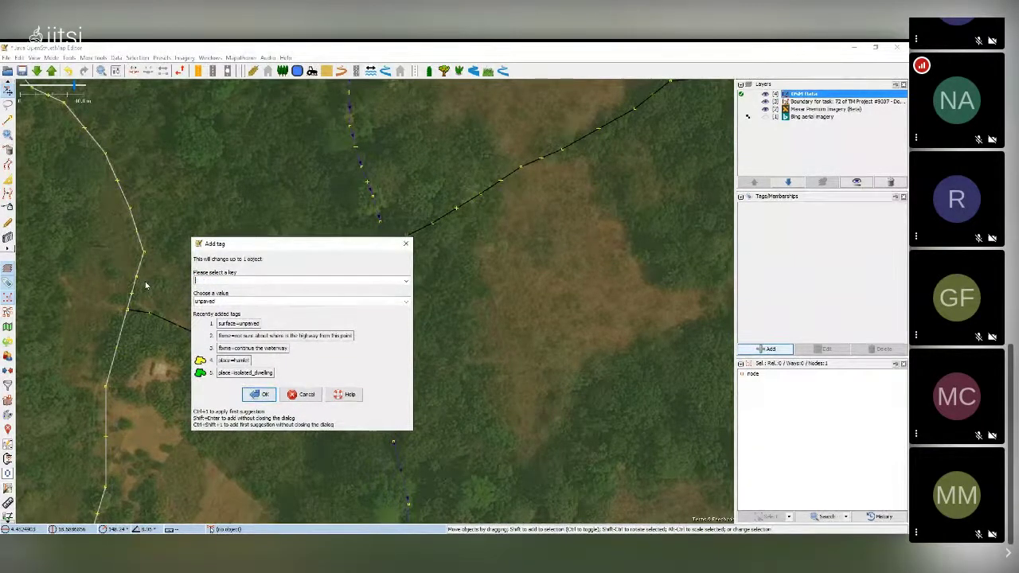
{"action": "type", "text": "ford"}
{"action": "left_click", "coordinate": [237, 304]}
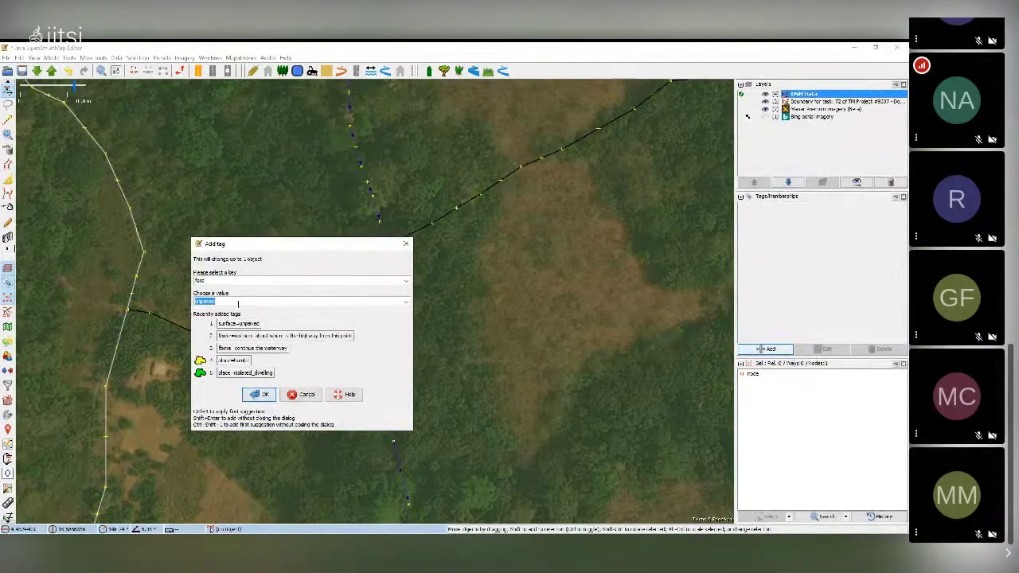
{"action": "type", "text": "yes"}
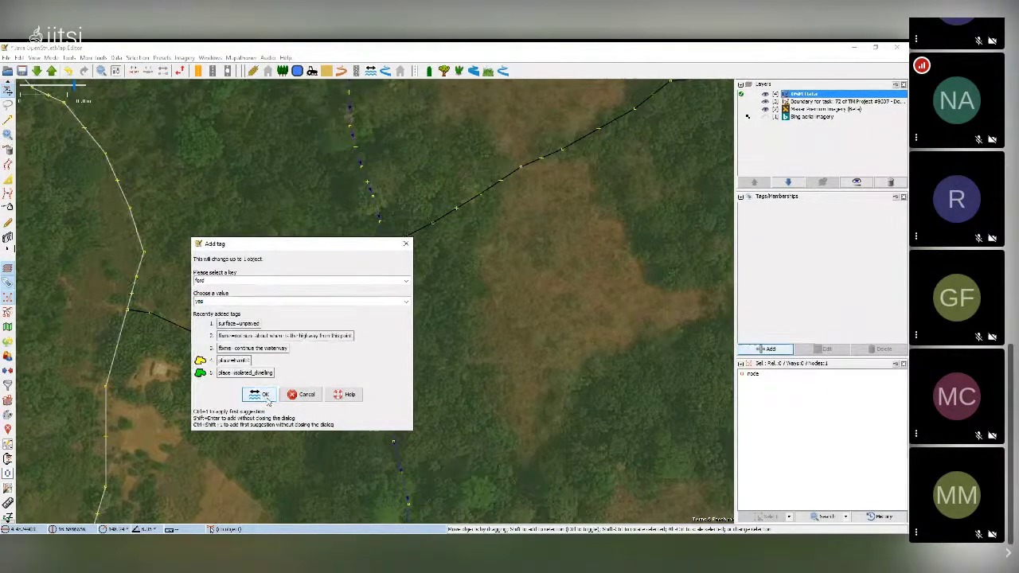
{"action": "left_click", "coordinate": [266, 394]}
{"action": "left_click", "coordinate": [418, 263]}
{"action": "scroll", "coordinate": [419, 268], "scroll_direction": "up", "scroll_amount": 2}
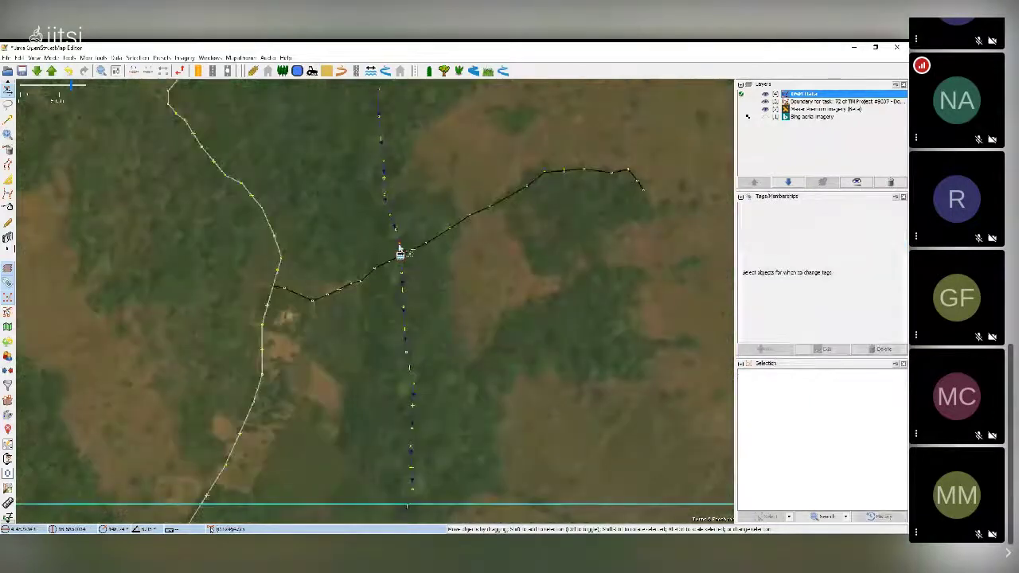
{"action": "left_click", "coordinate": [401, 263]}
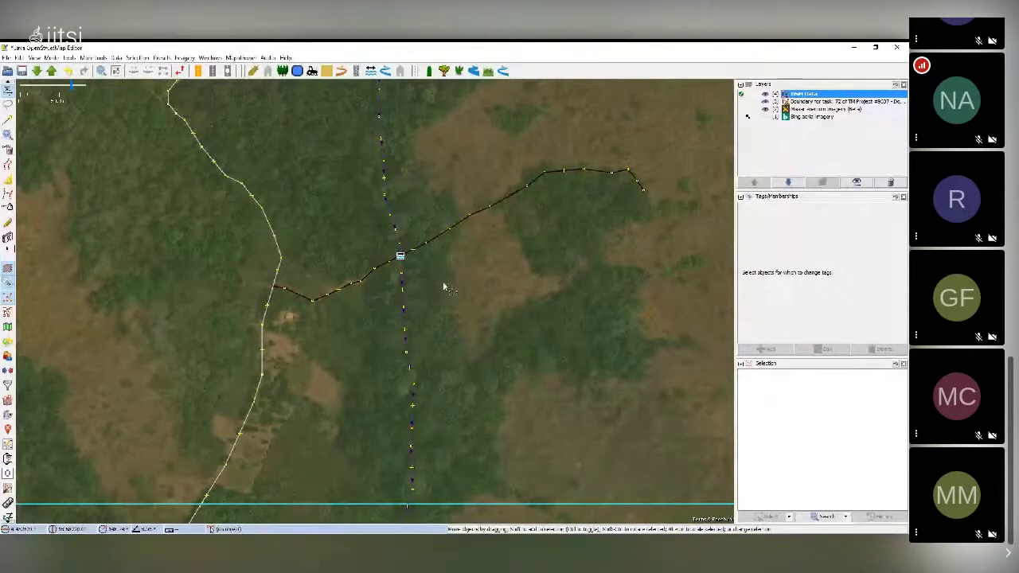
Step: Split the side track at the node just west of the stream crossing
{"action": "left_click_drag", "start_coordinate": [443, 281], "coordinate": [462, 235]}
{"action": "left_click_drag", "start_coordinate": [515, 207], "coordinate": [573, 294]}
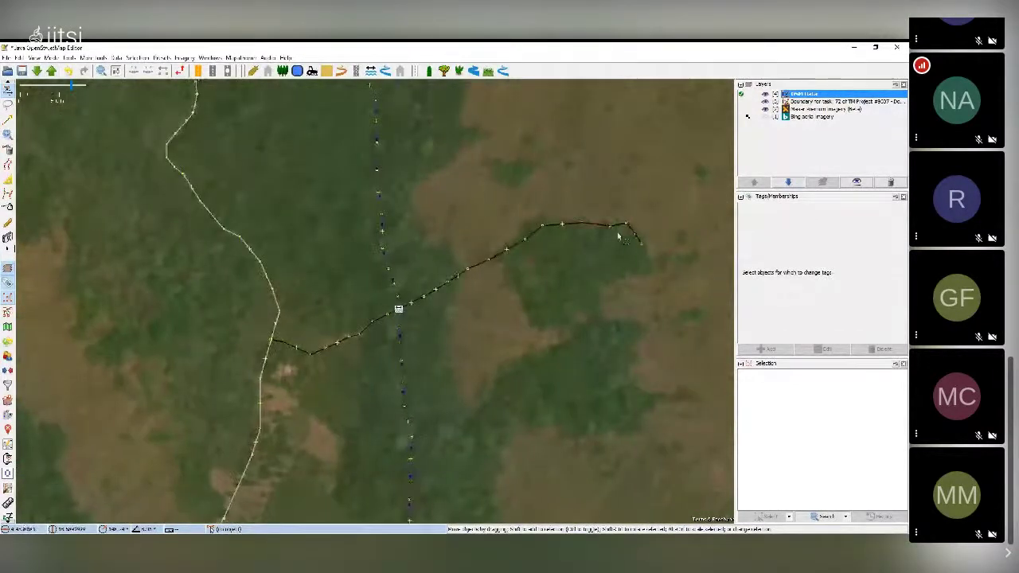
{"action": "left_click", "coordinate": [390, 317]}
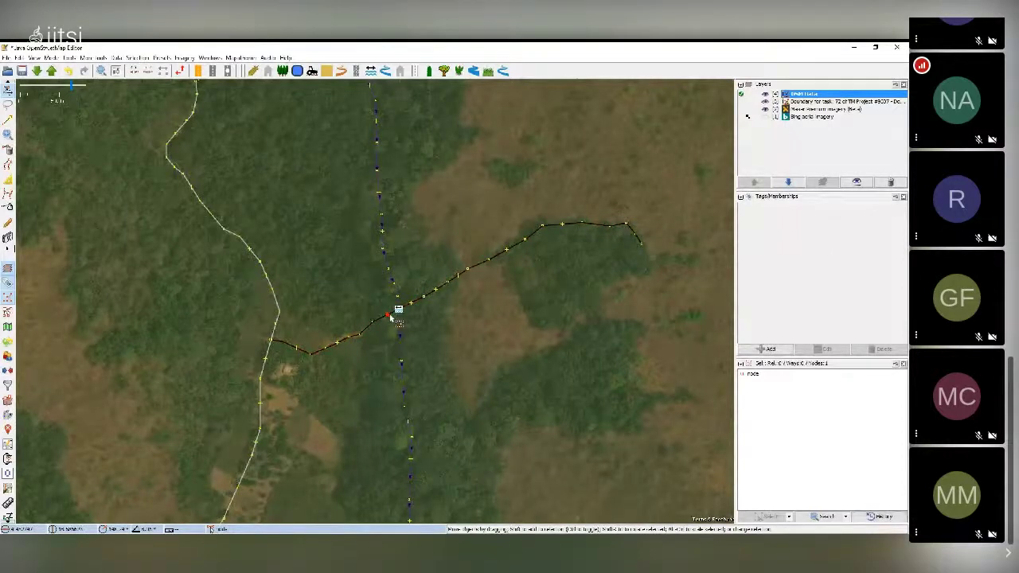
{"action": "key", "text": "p"}
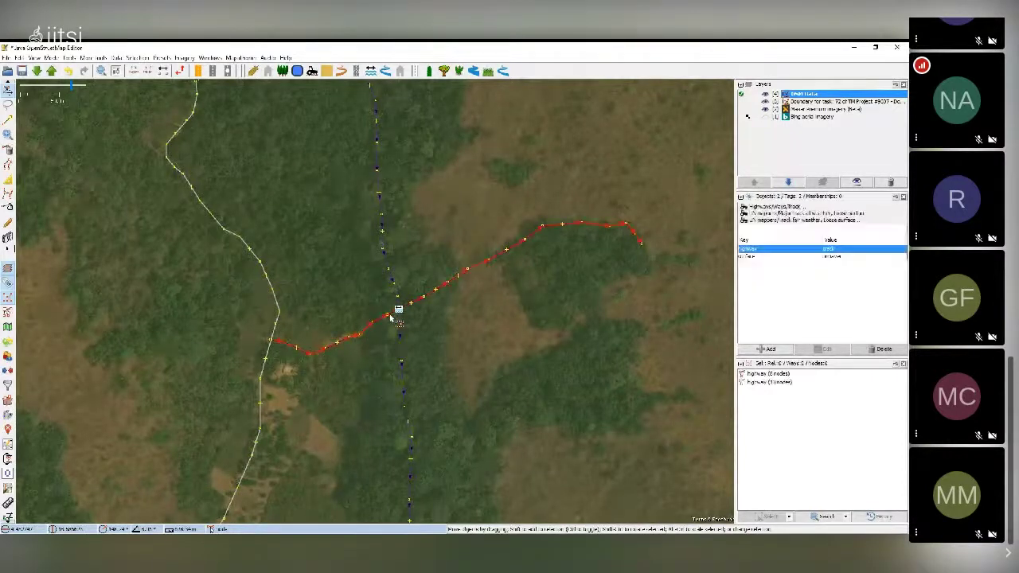
{"action": "key", "text": "Escape"}
Step: Delete the eastern part of the split track and remove the ford tag from the stream's crossing node
{"action": "left_click", "coordinate": [382, 323]}
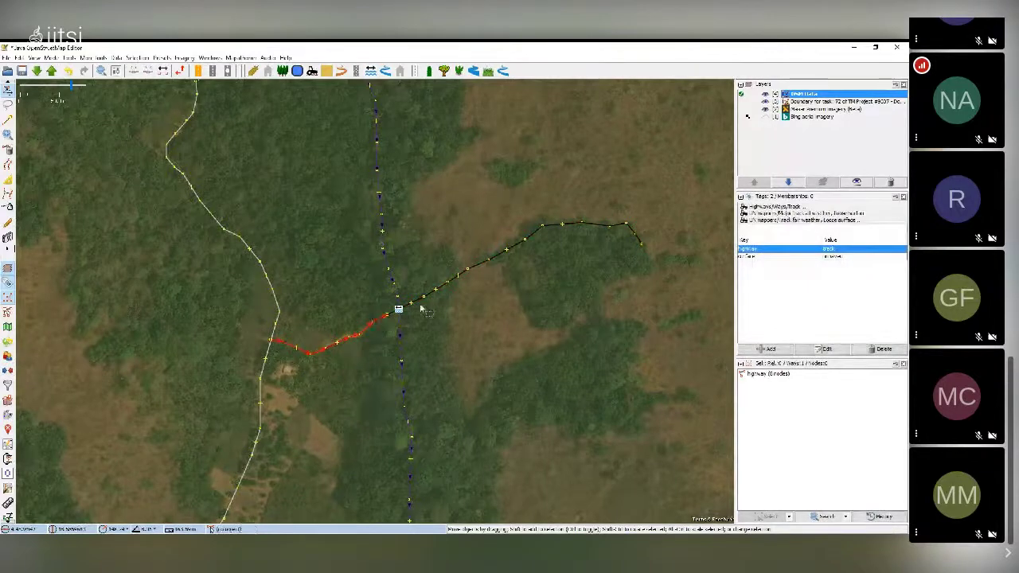
{"action": "left_click", "coordinate": [422, 306]}
{"action": "left_click", "coordinate": [378, 323]}
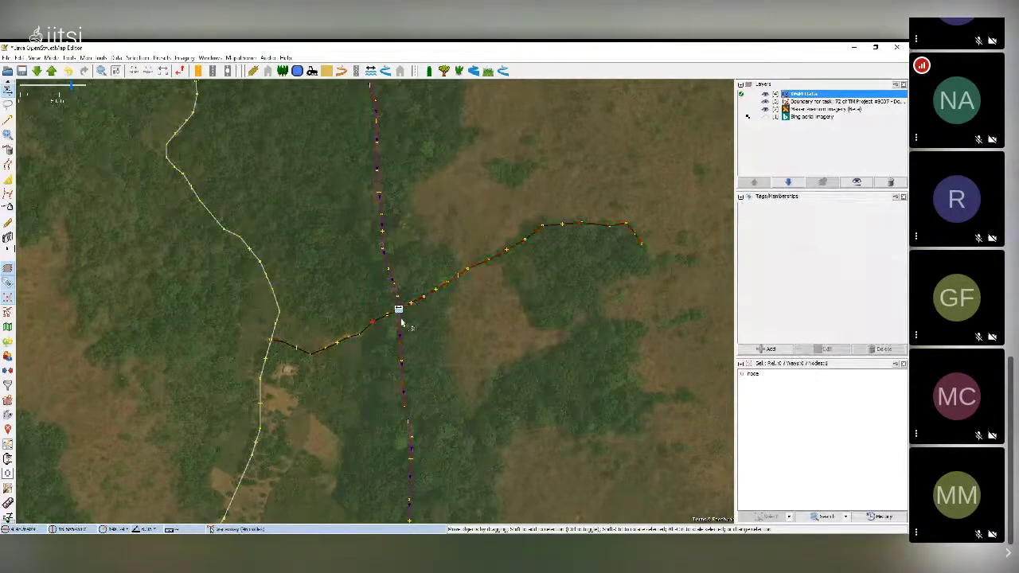
{"action": "left_click", "coordinate": [419, 303]}
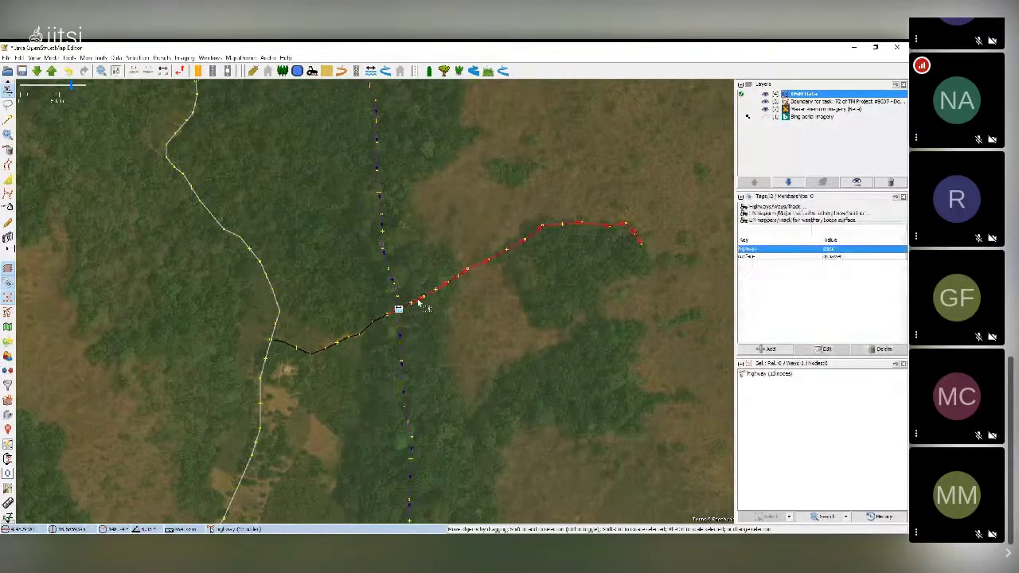
{"action": "left_click", "coordinate": [438, 313]}
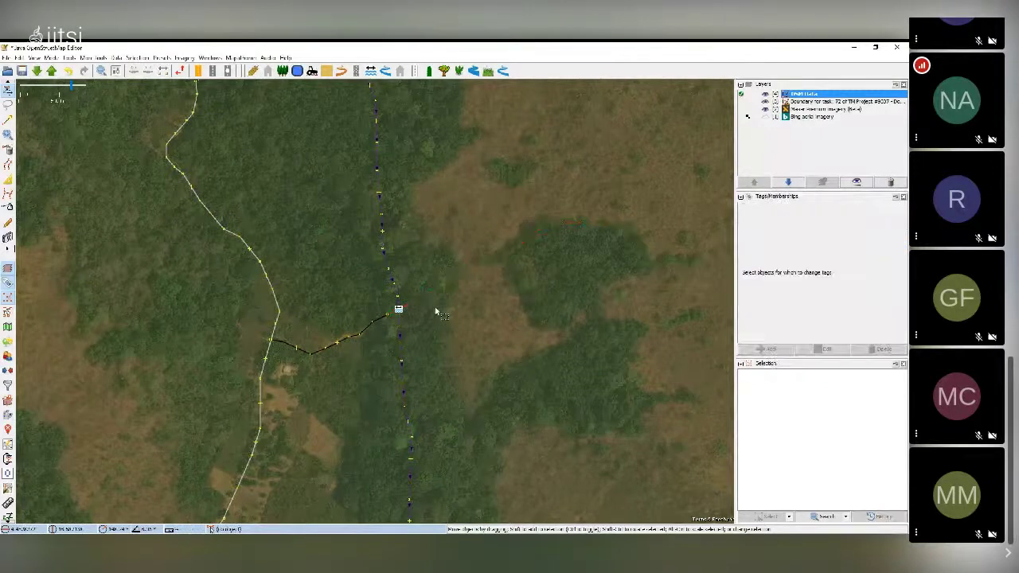
{"action": "left_click", "coordinate": [399, 310]}
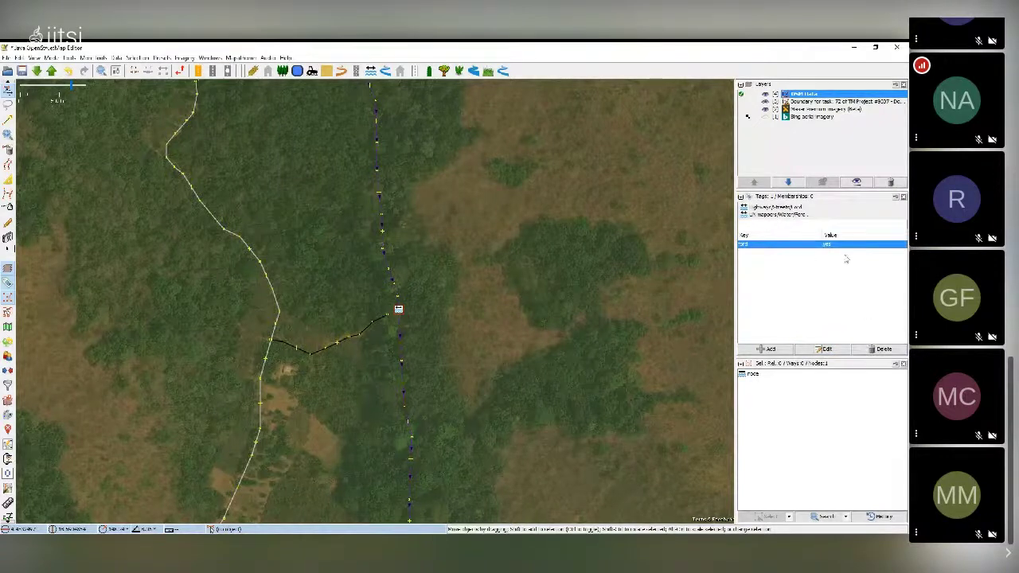
{"action": "left_click", "coordinate": [880, 351]}
Step: Review the mapped side track, roads and streams from the southern edge northward through the task square
{"action": "scroll", "coordinate": [429, 311], "scroll_direction": "up", "scroll_amount": 2}
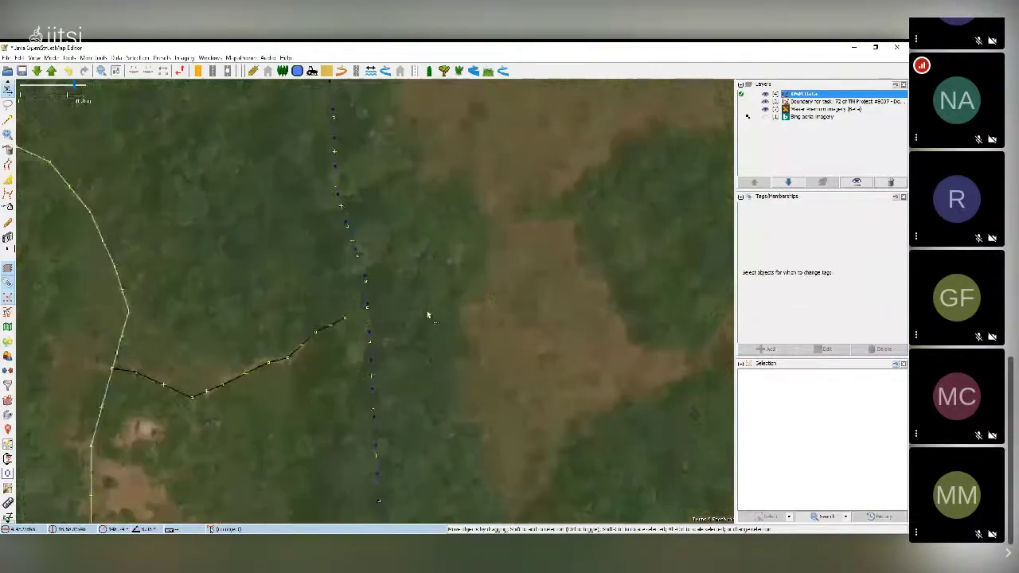
{"action": "scroll", "coordinate": [374, 308], "scroll_direction": "down", "scroll_amount": 4}
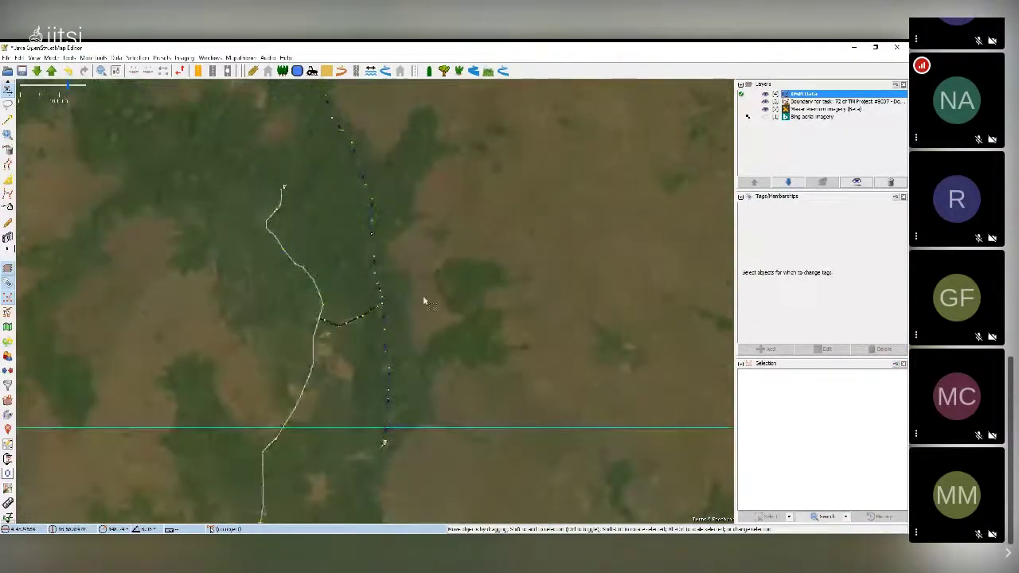
{"action": "scroll", "coordinate": [393, 273], "scroll_direction": "down", "scroll_amount": 2}
{"action": "left_click_drag", "start_coordinate": [320, 230], "coordinate": [286, 322]}
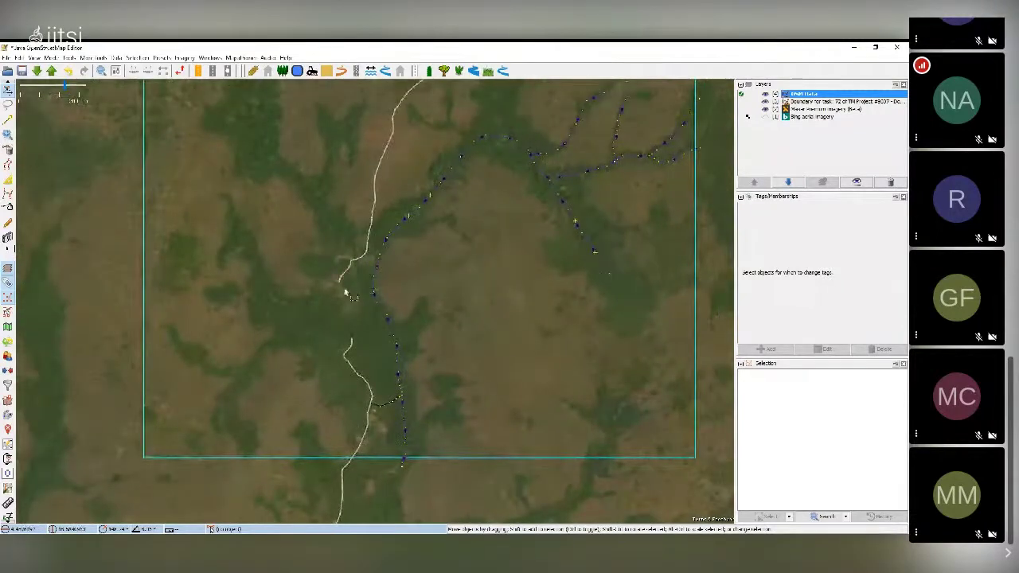
{"action": "left_click_drag", "start_coordinate": [461, 268], "coordinate": [472, 374]}
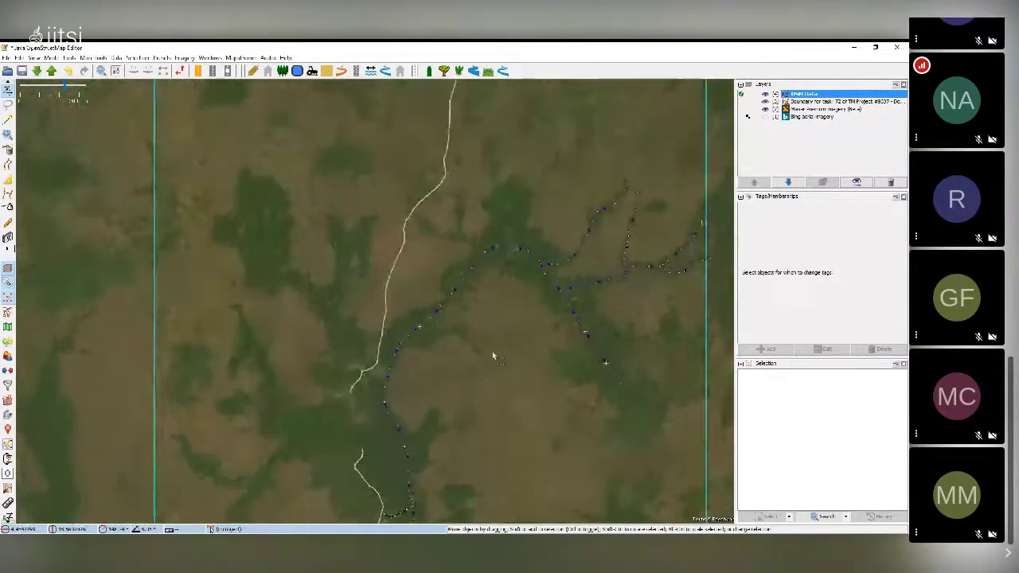
Step: Examine the satellite imagery inside the task boundary for signs of settlement, down to the clearing where the mapped highway ends
{"action": "left_click_drag", "start_coordinate": [522, 229], "coordinate": [484, 328]}
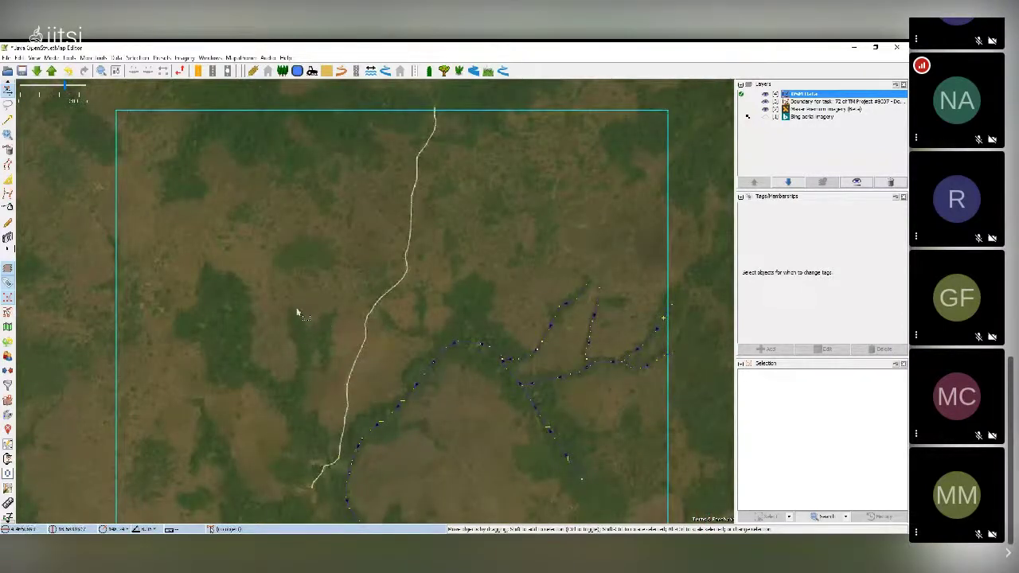
{"action": "left_click_drag", "start_coordinate": [259, 300], "coordinate": [268, 355]}
{"action": "scroll", "coordinate": [242, 347], "scroll_direction": "up", "scroll_amount": 5}
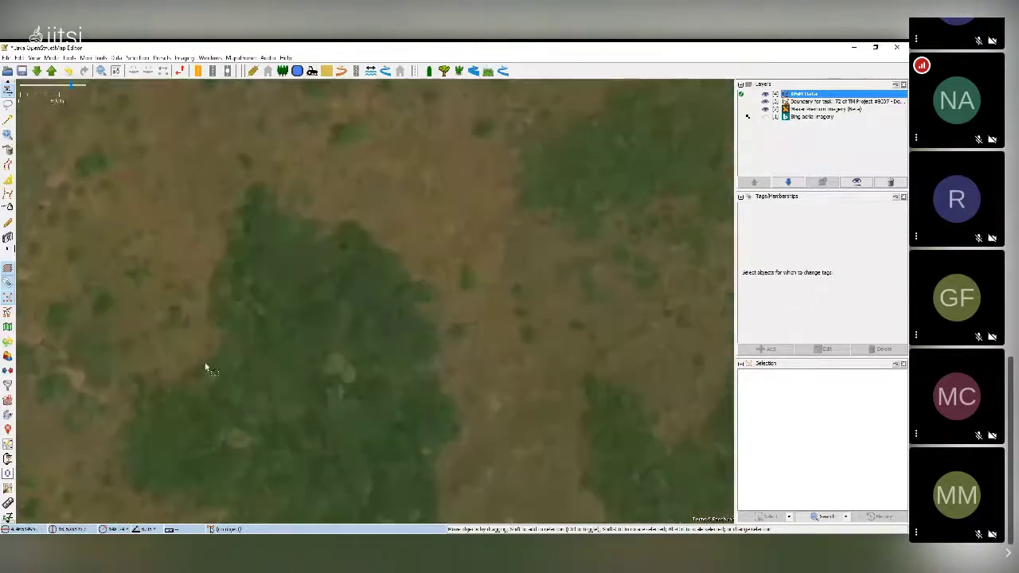
{"action": "left_click_drag", "start_coordinate": [207, 366], "coordinate": [343, 348]}
{"action": "left_click_drag", "start_coordinate": [363, 384], "coordinate": [272, 193]}
{"action": "left_click_drag", "start_coordinate": [447, 364], "coordinate": [264, 168]}
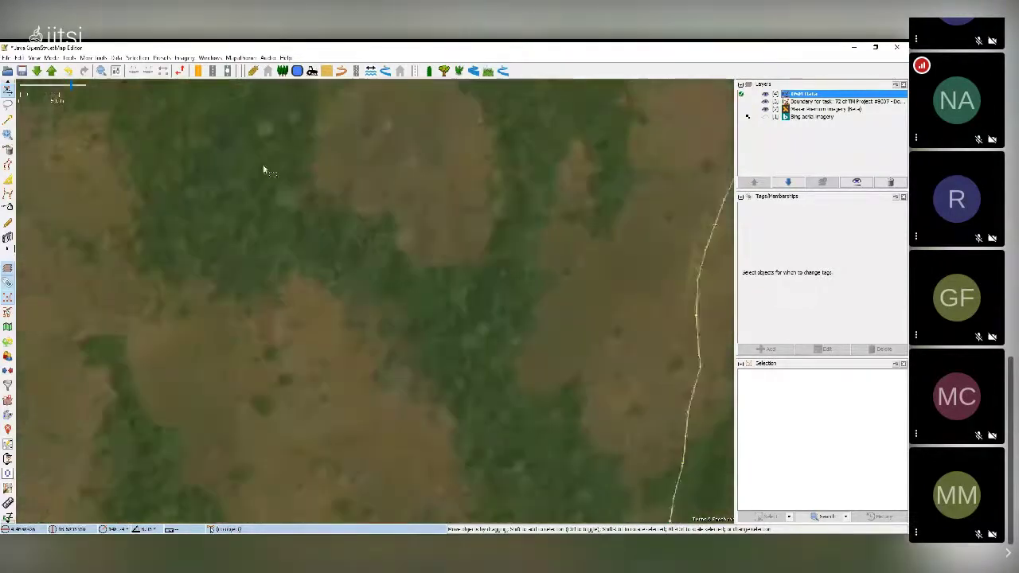
{"action": "left_click_drag", "start_coordinate": [517, 503], "coordinate": [468, 350]}
{"action": "left_click_drag", "start_coordinate": [491, 427], "coordinate": [363, 271]}
{"action": "left_click_drag", "start_coordinate": [371, 359], "coordinate": [295, 262]}
{"action": "scroll", "coordinate": [301, 265], "scroll_direction": "up", "scroll_amount": 2}
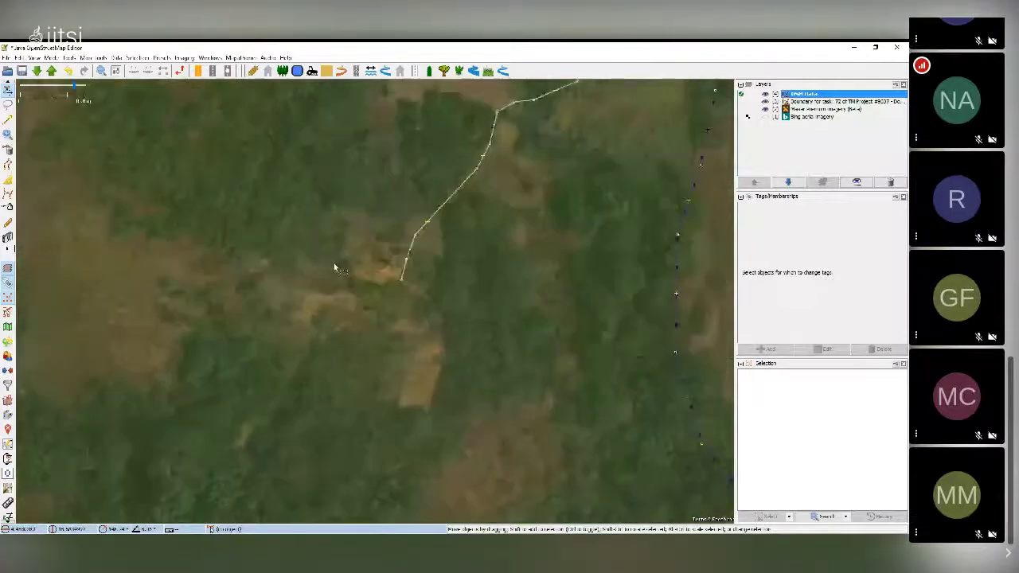
{"action": "left_click_drag", "start_coordinate": [451, 260], "coordinate": [446, 280]}
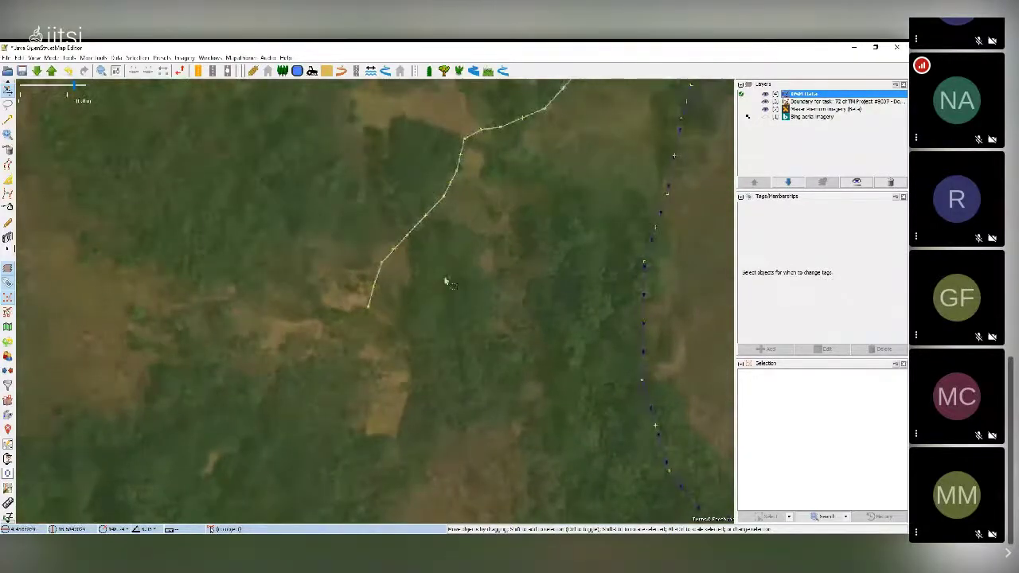
{"action": "scroll", "coordinate": [393, 307], "scroll_direction": "up", "scroll_amount": 2}
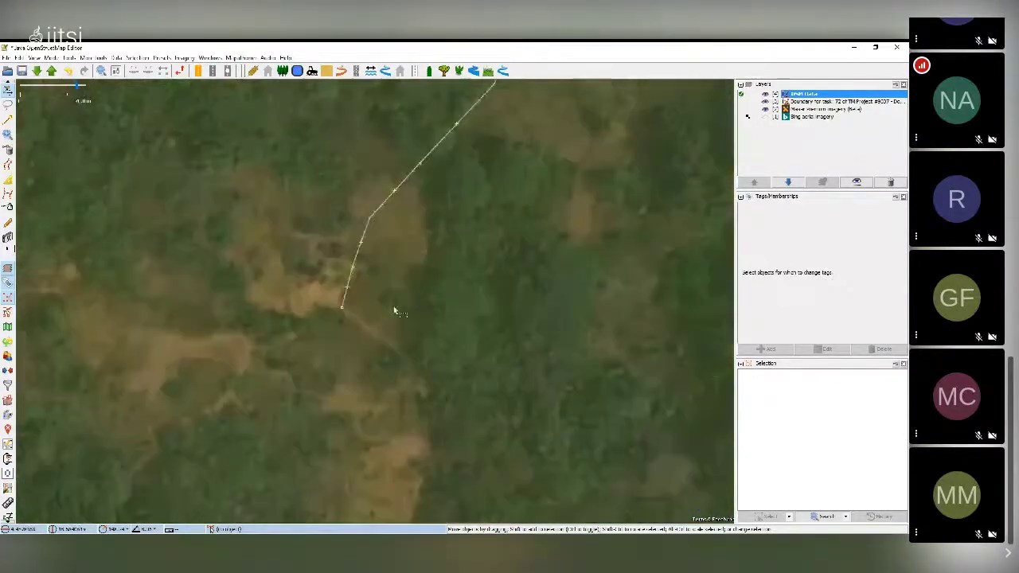
{"action": "scroll", "coordinate": [391, 308], "scroll_direction": "down", "scroll_amount": 2}
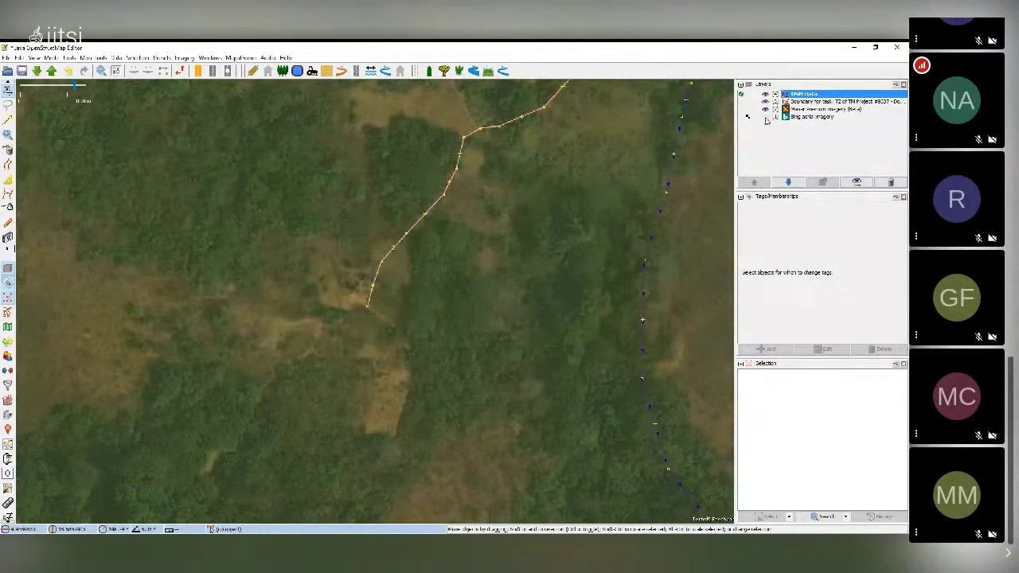
Step: Compare the clearing at the highway's end in the Bing aerial imagery with the Maxar Premium Imagery (Beta)
{"action": "left_click", "coordinate": [766, 118]}
{"action": "left_click", "coordinate": [766, 110]}
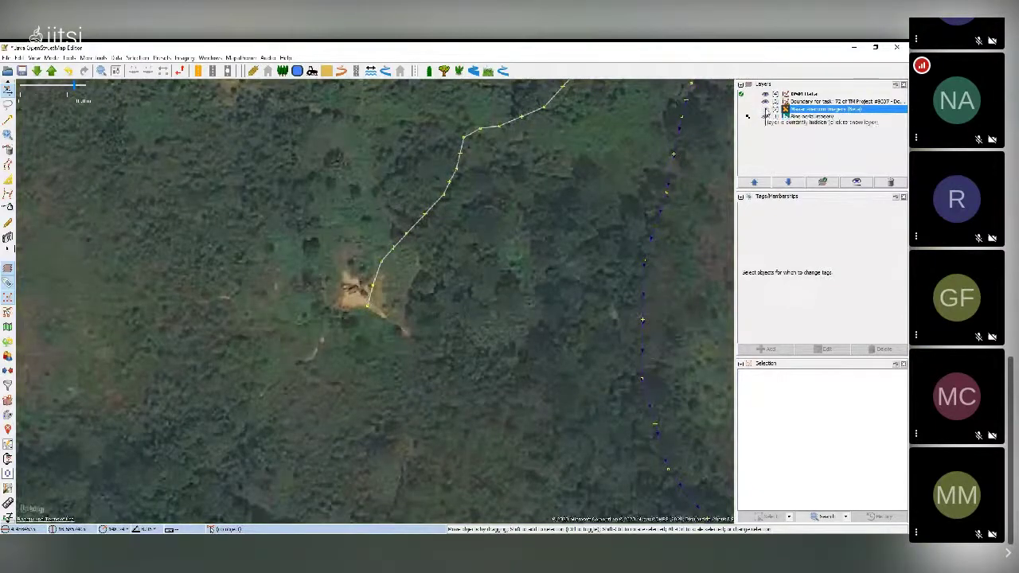
{"action": "left_click", "coordinate": [766, 109]}
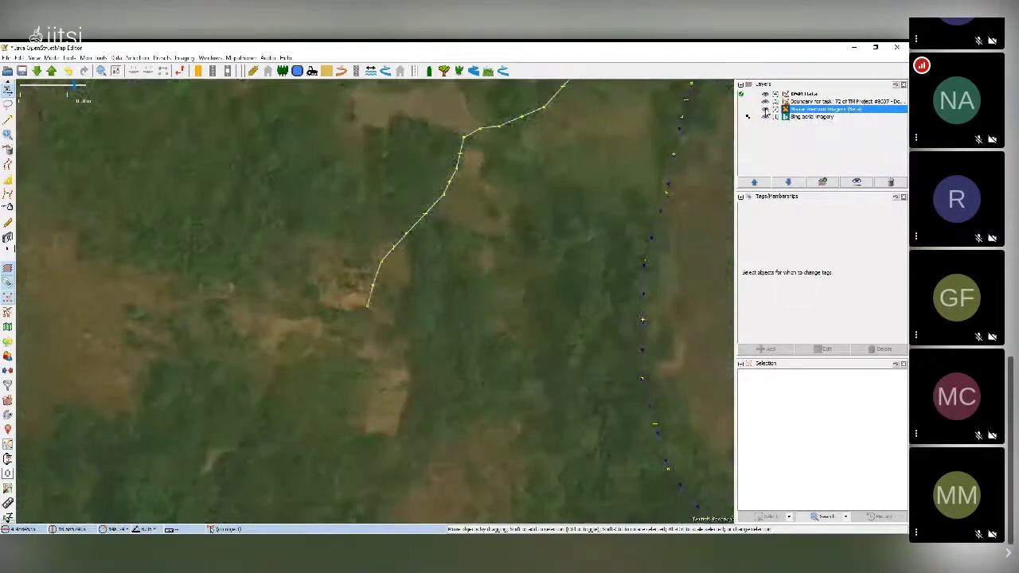
{"action": "scroll", "coordinate": [501, 248], "scroll_direction": "down", "scroll_amount": 2}
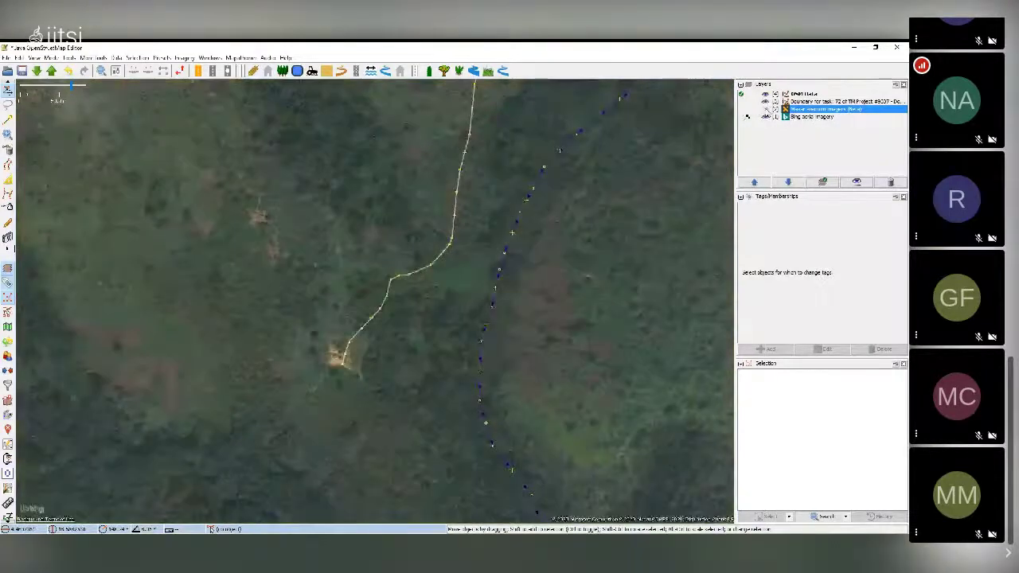
{"action": "left_click", "coordinate": [766, 110]}
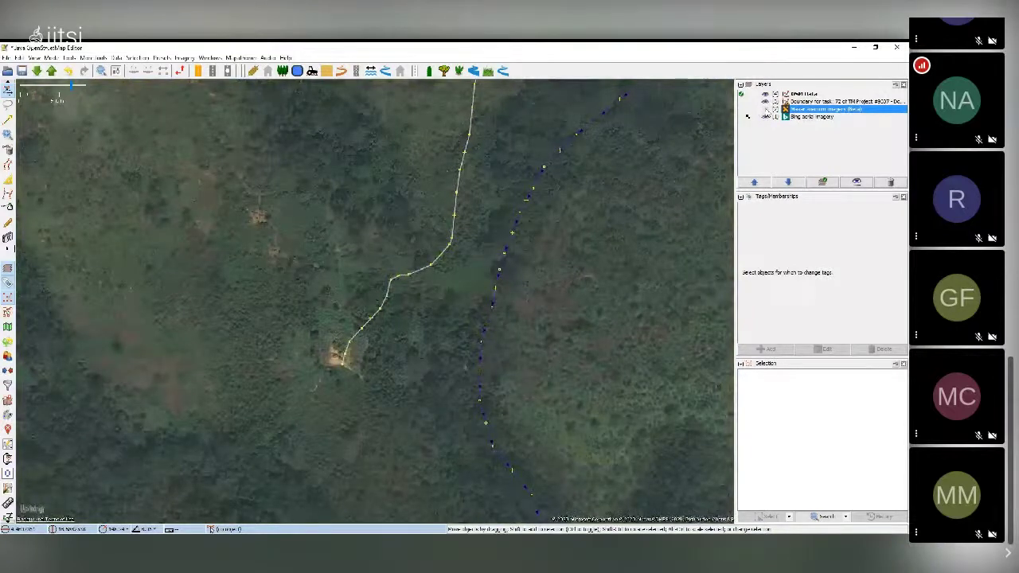
{"action": "scroll", "coordinate": [388, 330], "scroll_direction": "up", "scroll_amount": 2}
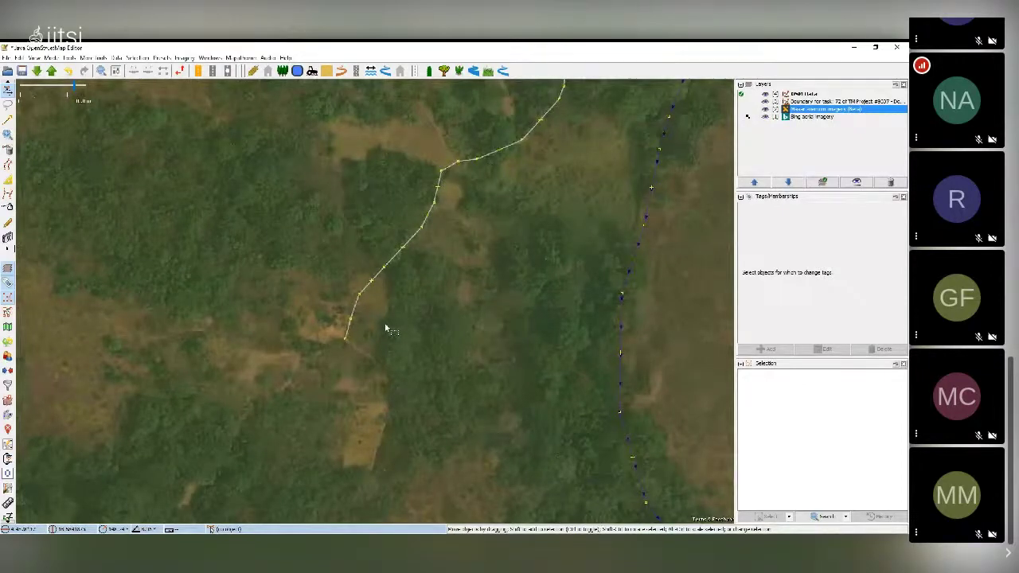
Step: Place a single standalone node in the clearing with huts beside the southern end of the highway
{"action": "scroll", "coordinate": [341, 331], "scroll_direction": "up", "scroll_amount": 2}
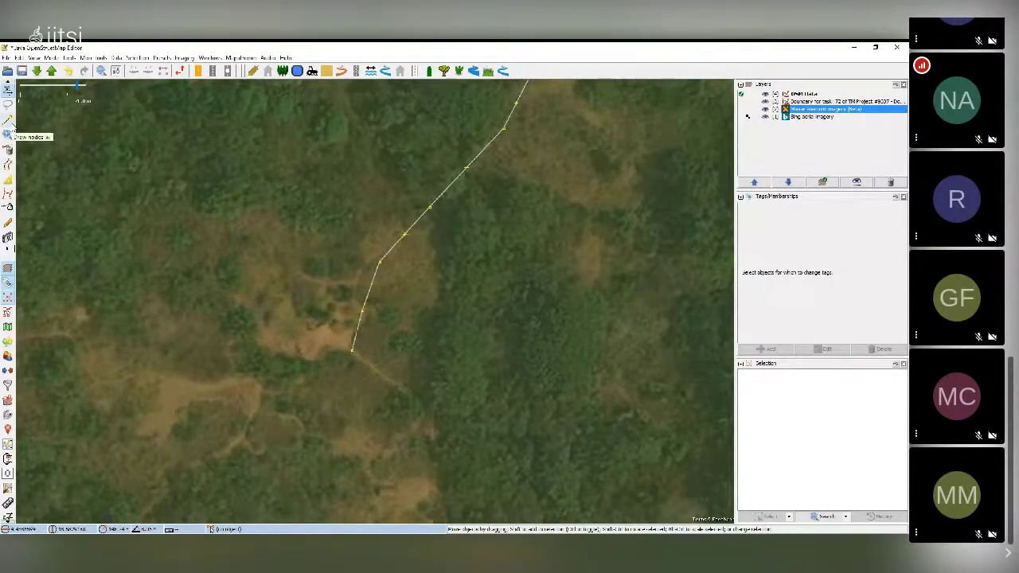
{"action": "left_click", "coordinate": [8, 121]}
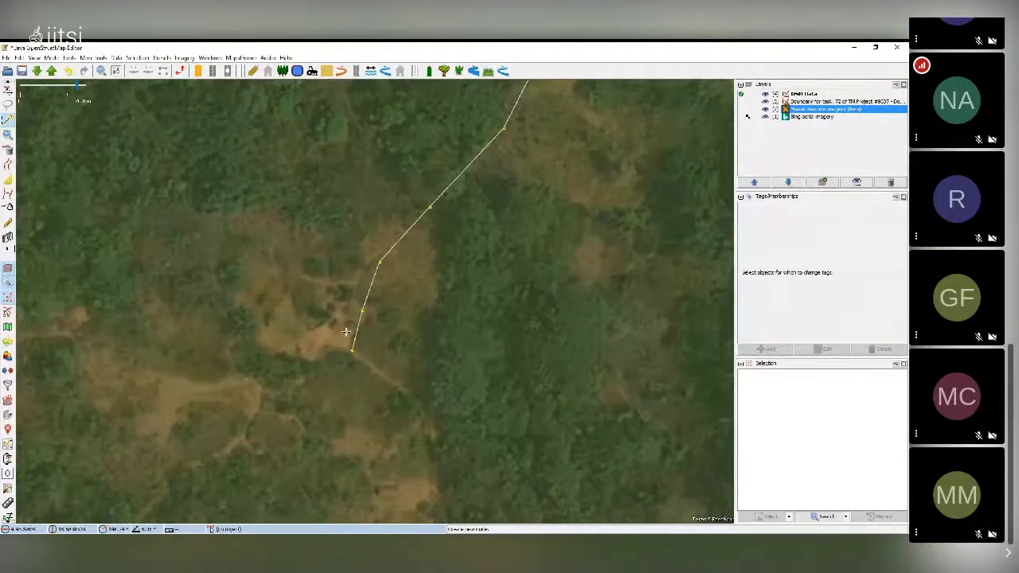
{"action": "left_click", "coordinate": [313, 302]}
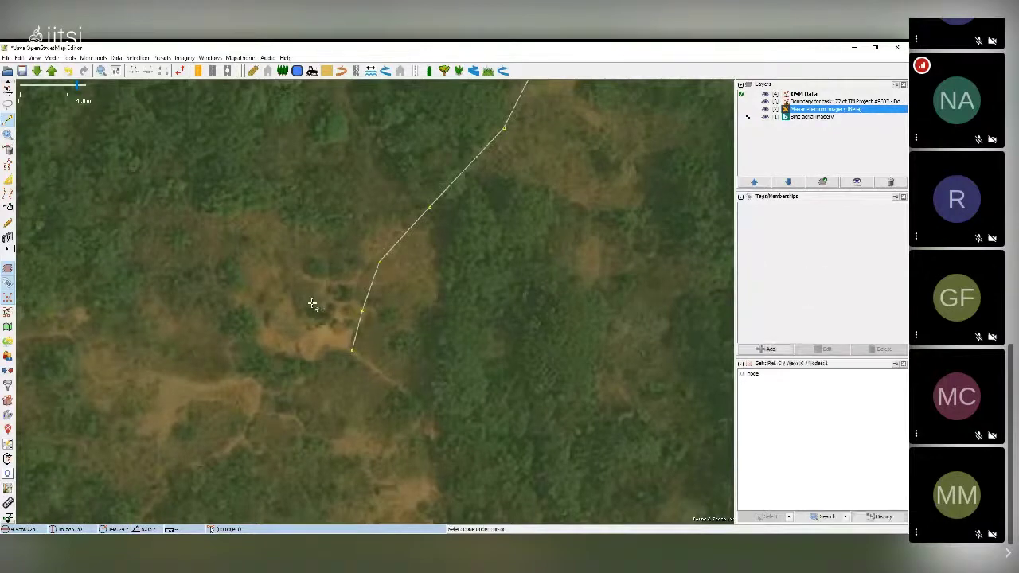
{"action": "scroll", "coordinate": [327, 309], "scroll_direction": "down", "scroll_amount": 1}
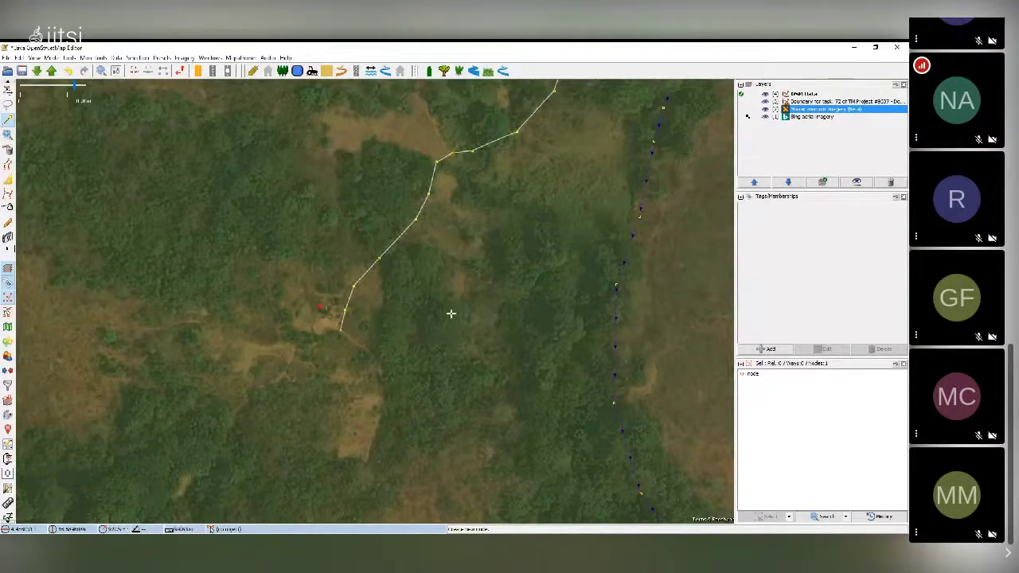
Step: Tag the new node with the key place and the value isolated_dwelling
{"action": "left_click", "coordinate": [766, 349]}
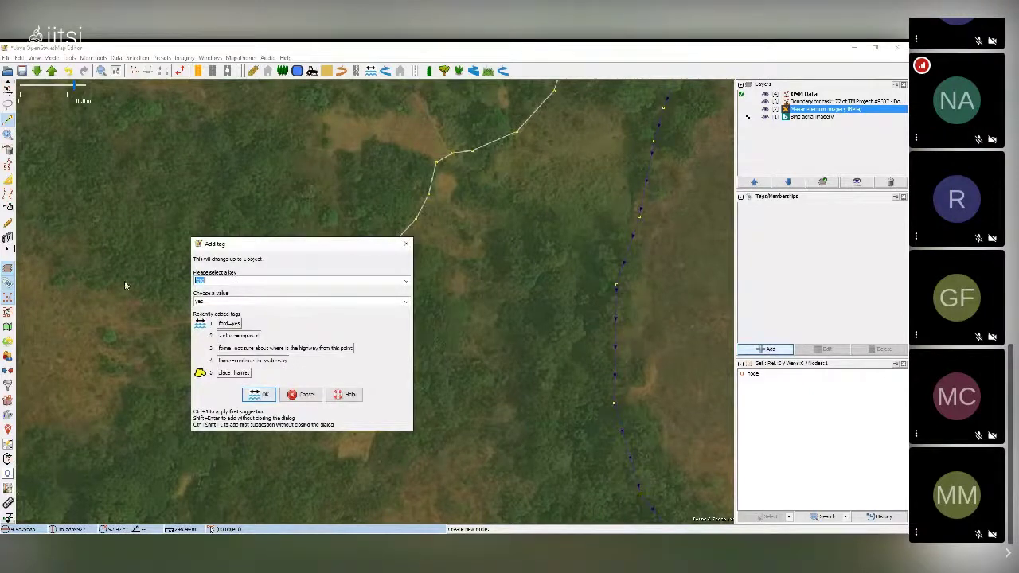
{"action": "type", "text": "place"}
{"action": "left_click", "coordinate": [221, 300]}
{"action": "left_click", "coordinate": [407, 302]}
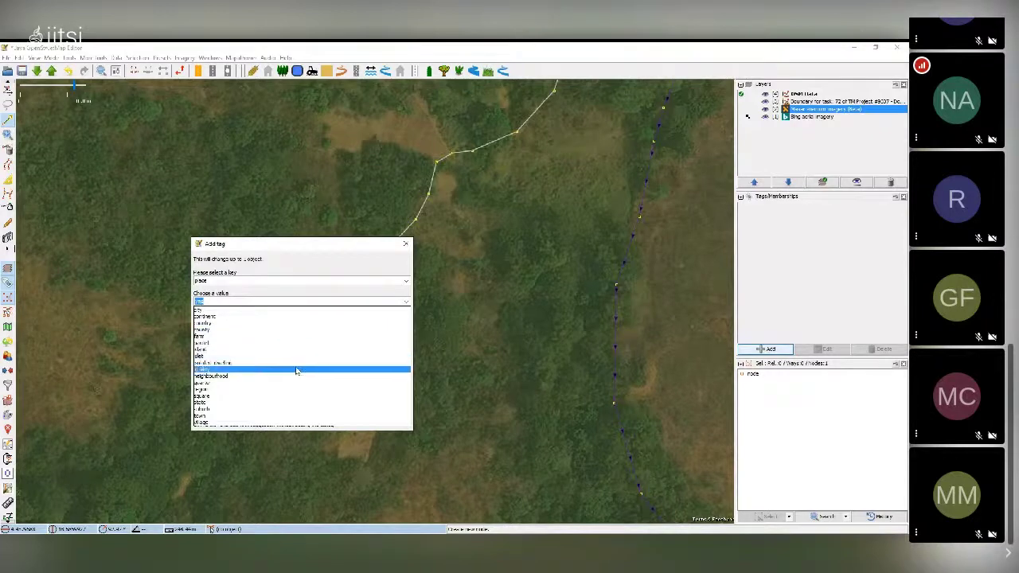
{"action": "left_click", "coordinate": [239, 366]}
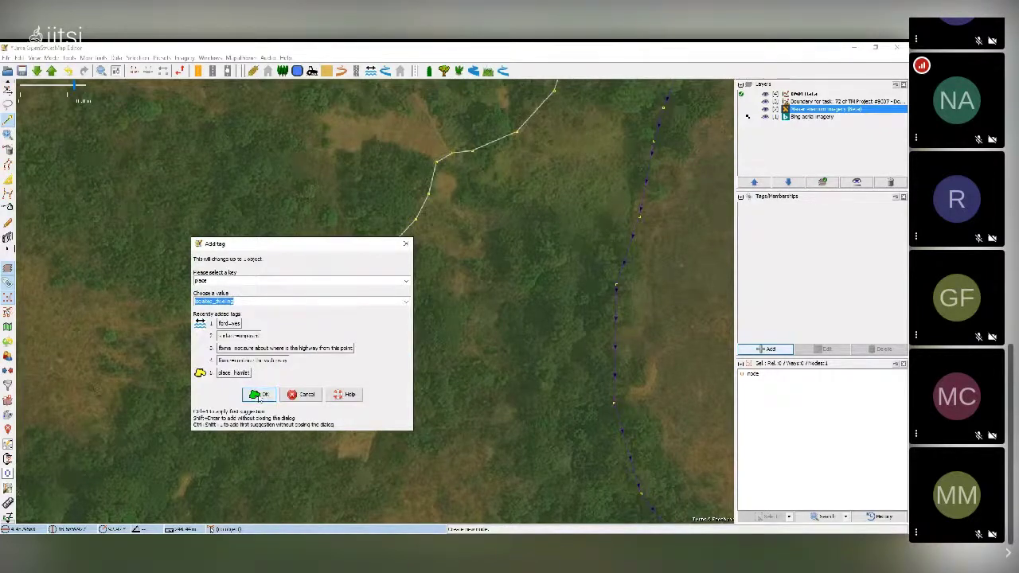
{"action": "left_click", "coordinate": [258, 396]}
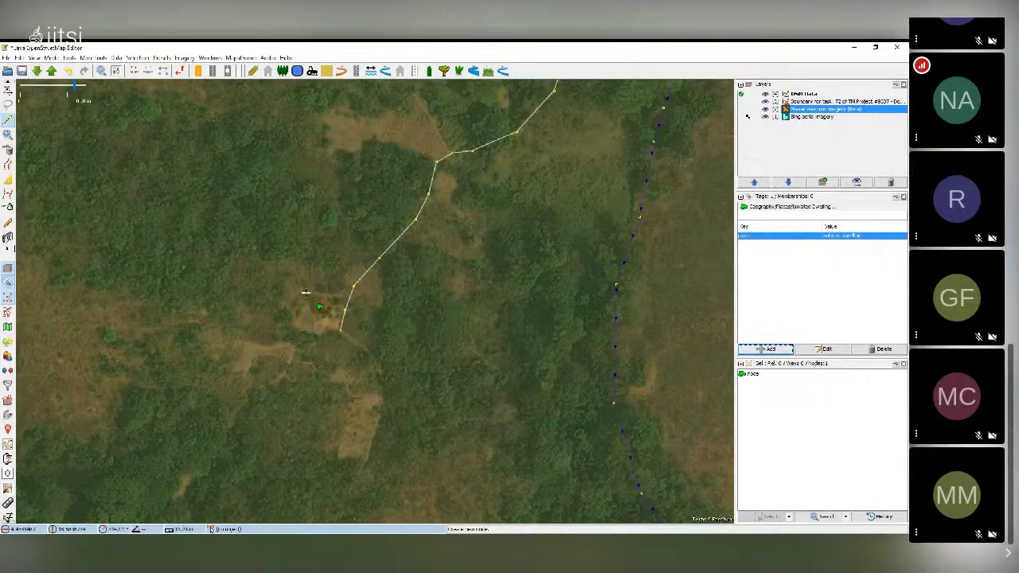
Step: Deselect the isolated dwelling node and examine the clearings and tracks around it, including the cleared patch to the south
{"action": "scroll", "coordinate": [306, 300], "scroll_direction": "up", "scroll_amount": 2}
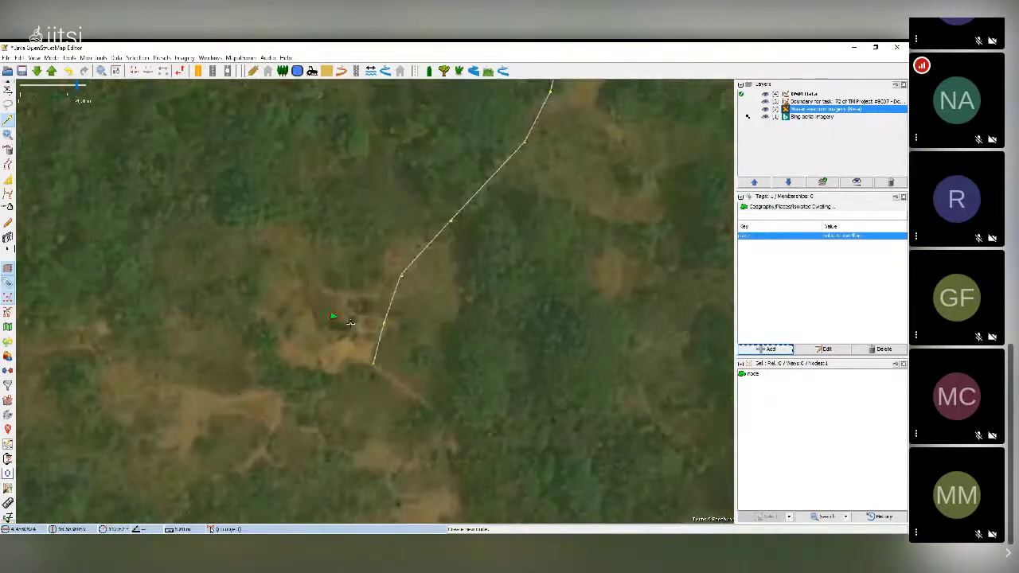
{"action": "scroll", "coordinate": [350, 323], "scroll_direction": "down", "scroll_amount": 2}
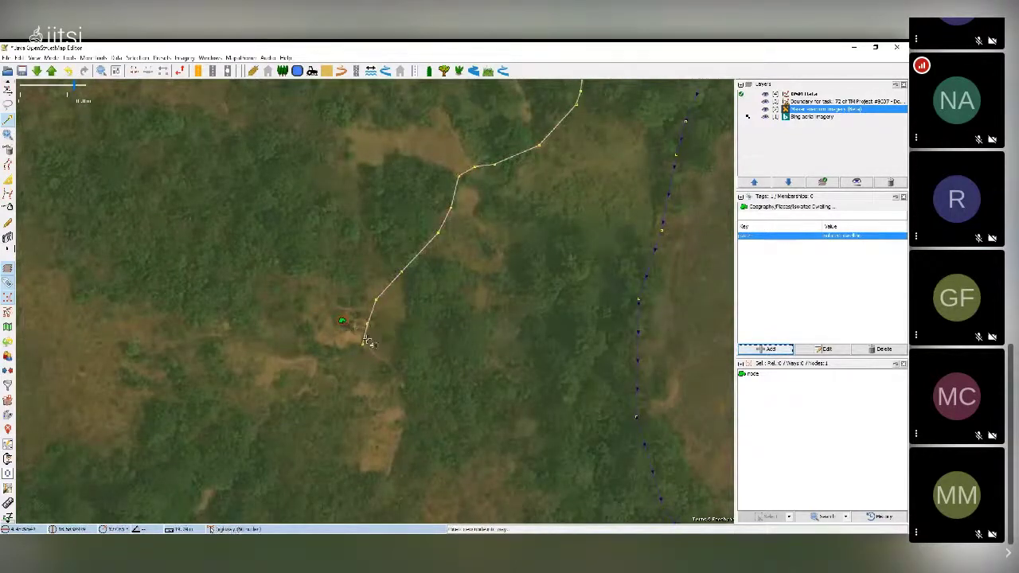
{"action": "left_click", "coordinate": [391, 341]}
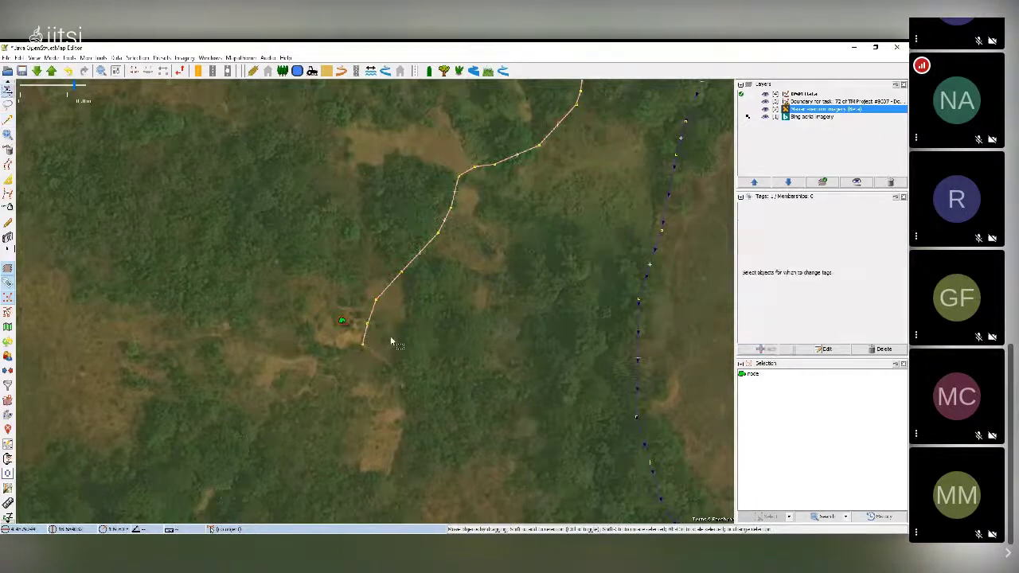
{"action": "scroll", "coordinate": [391, 342], "scroll_direction": "down", "scroll_amount": 2}
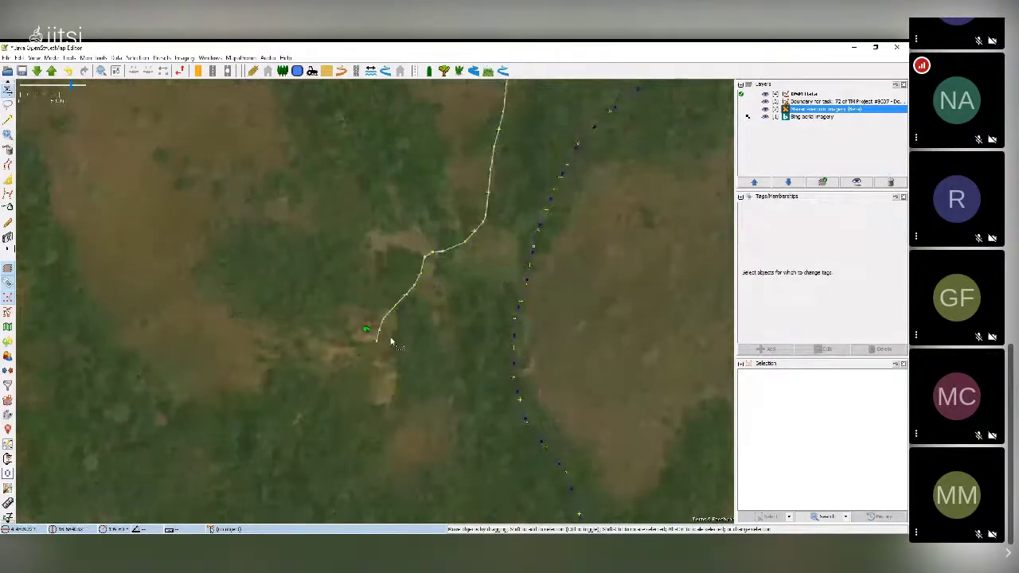
{"action": "scroll", "coordinate": [395, 343], "scroll_direction": "up", "scroll_amount": 2}
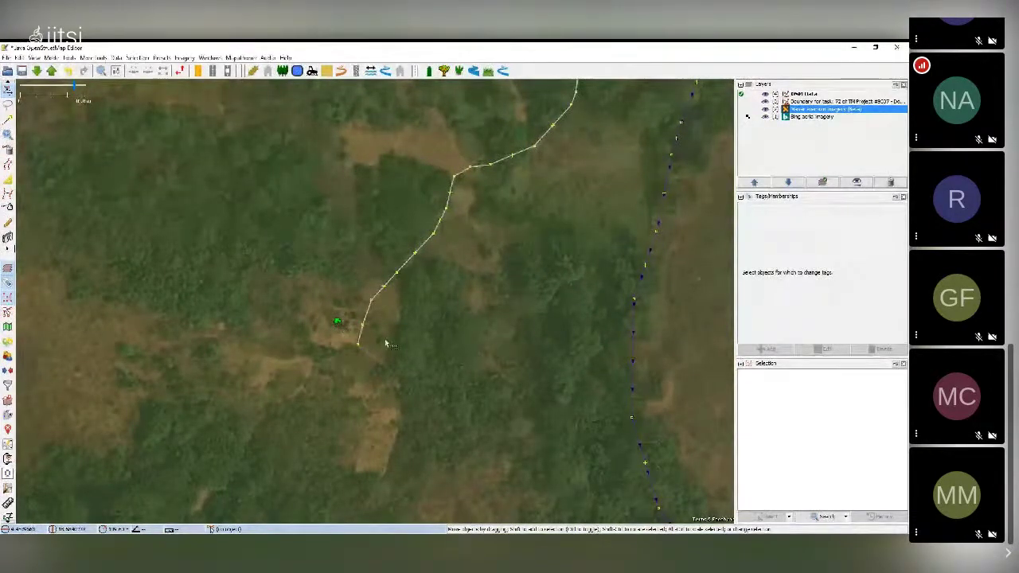
{"action": "scroll", "coordinate": [358, 323], "scroll_direction": "up", "scroll_amount": 3}
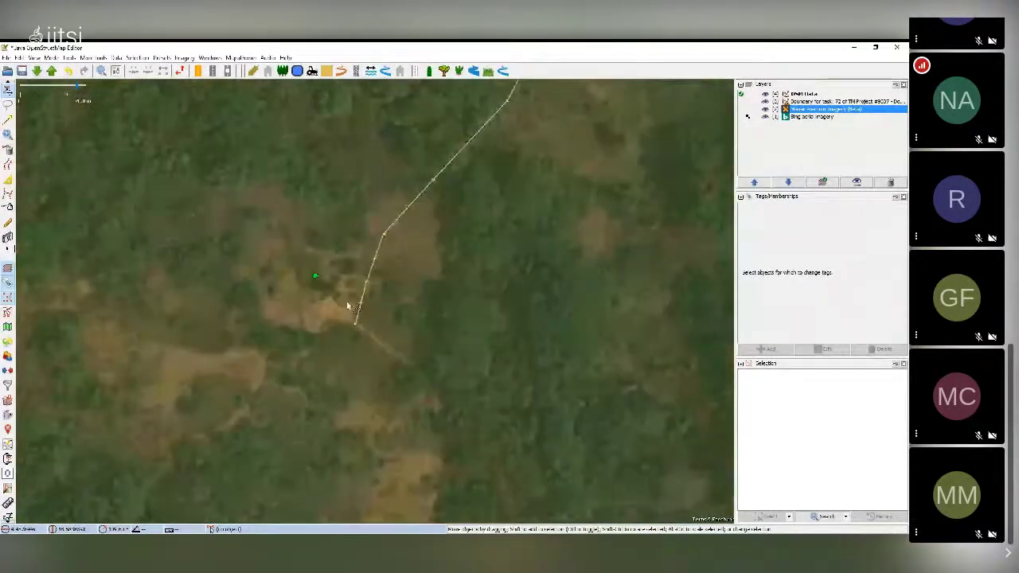
{"action": "left_click_drag", "start_coordinate": [394, 355], "coordinate": [345, 286]}
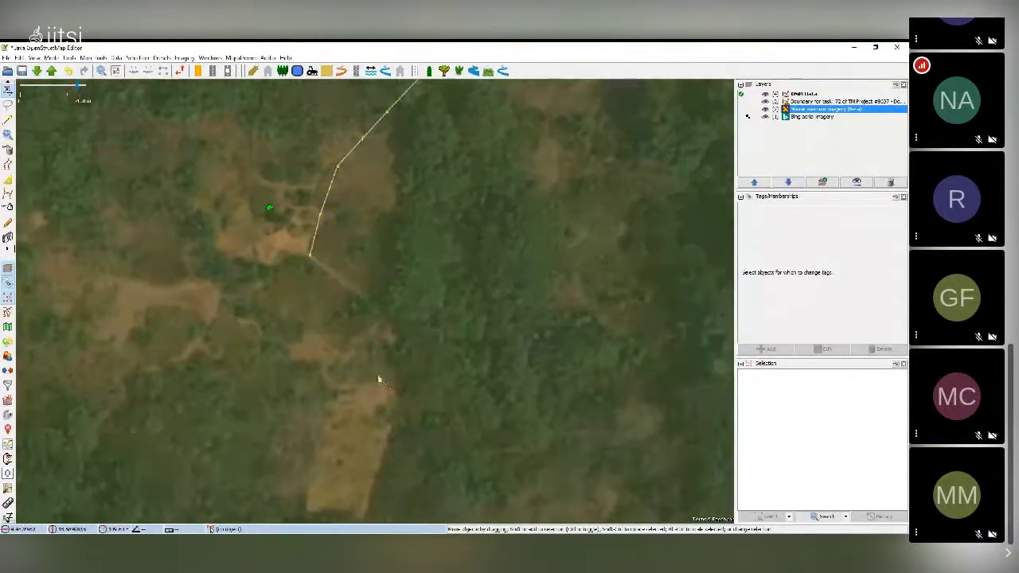
{"action": "scroll", "coordinate": [355, 386], "scroll_direction": "down", "scroll_amount": 3}
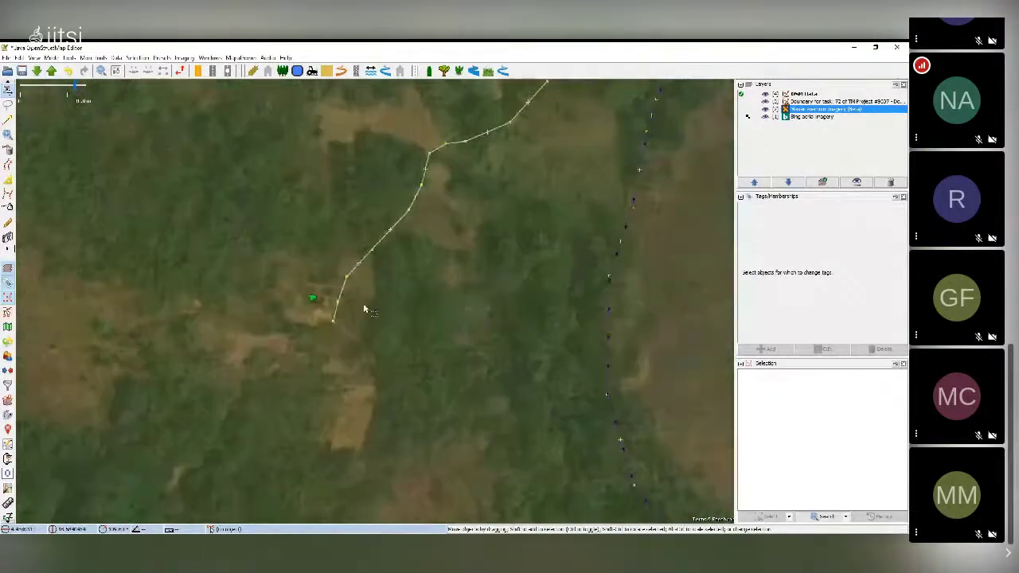
{"action": "left_click_drag", "start_coordinate": [364, 307], "coordinate": [367, 335]}
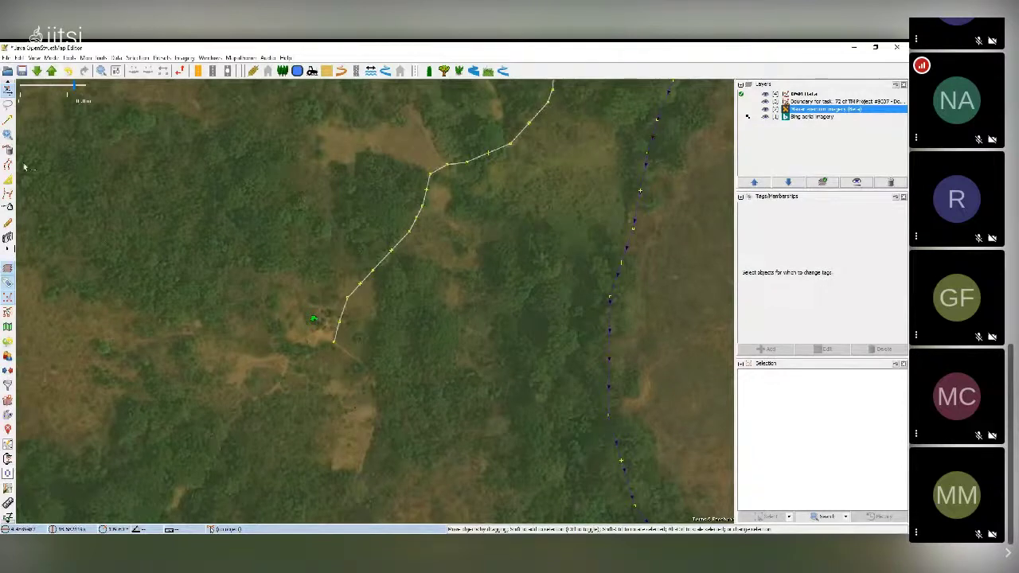
Step: Draw a closed ten-node outline around the isolated dwelling's clearing and the cleared patch south of it
{"action": "key", "text": "a"}
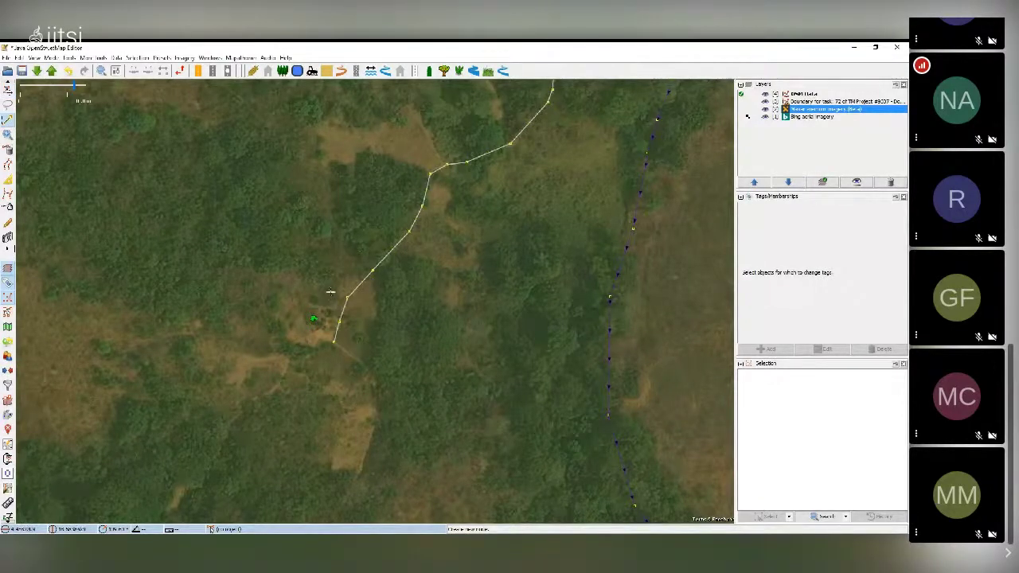
{"action": "left_click", "coordinate": [334, 301]}
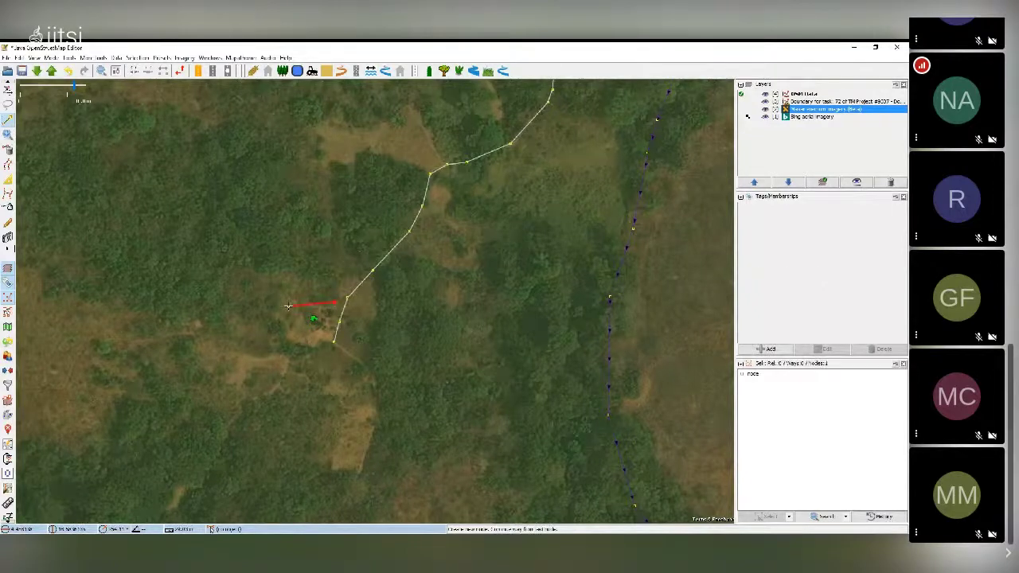
{"action": "left_click", "coordinate": [288, 306]}
{"action": "left_click", "coordinate": [288, 344]}
{"action": "left_click", "coordinate": [309, 360]}
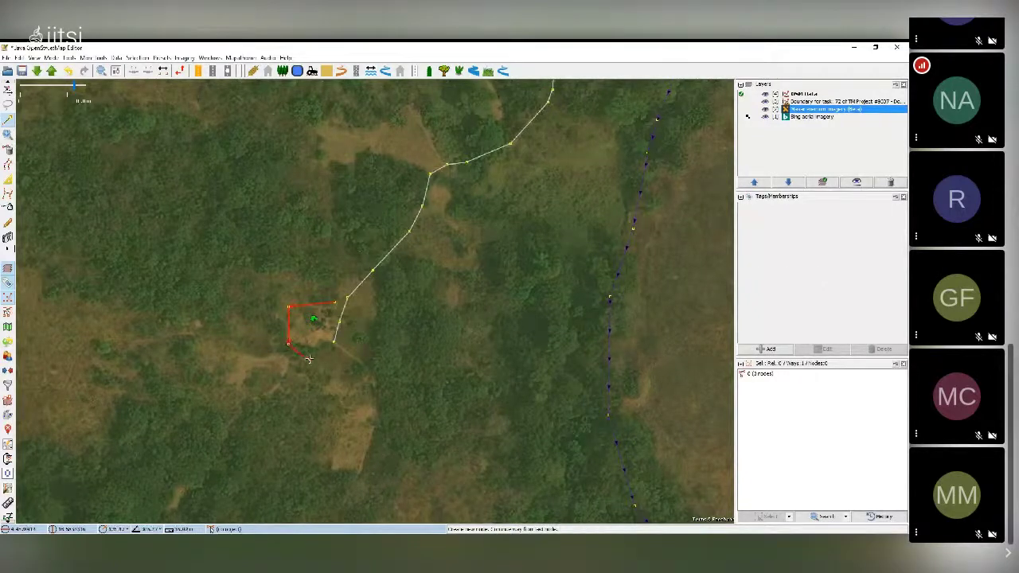
{"action": "left_click", "coordinate": [333, 403]}
{"action": "left_click", "coordinate": [329, 470]}
{"action": "left_click", "coordinate": [359, 473]}
{"action": "left_click", "coordinate": [378, 424]}
{"action": "left_click", "coordinate": [378, 379]}
{"action": "left_click", "coordinate": [348, 347]}
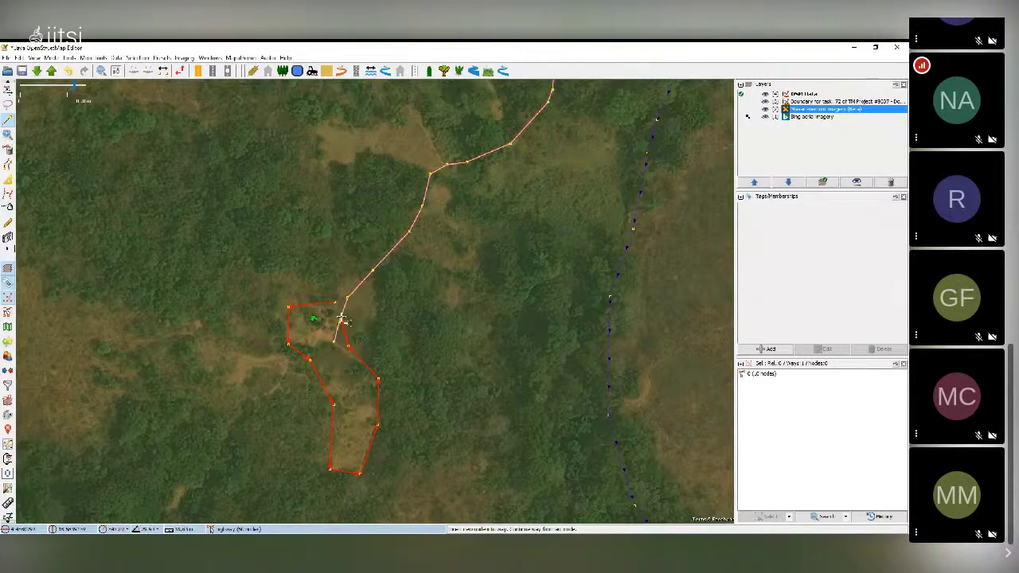
{"action": "scroll", "coordinate": [341, 319], "scroll_direction": "up", "scroll_amount": 2}
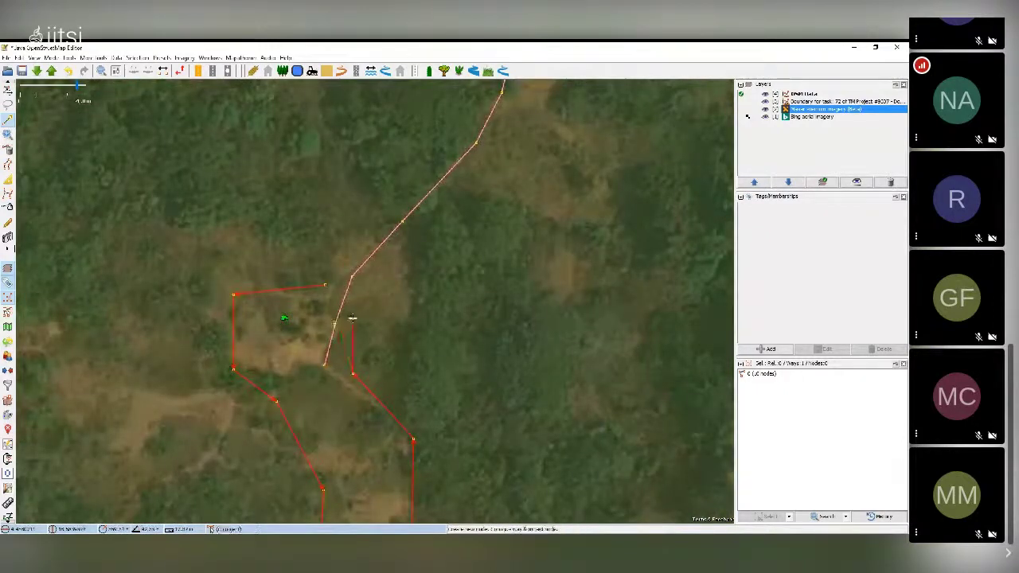
{"action": "left_click_drag", "start_coordinate": [340, 317], "coordinate": [327, 294]}
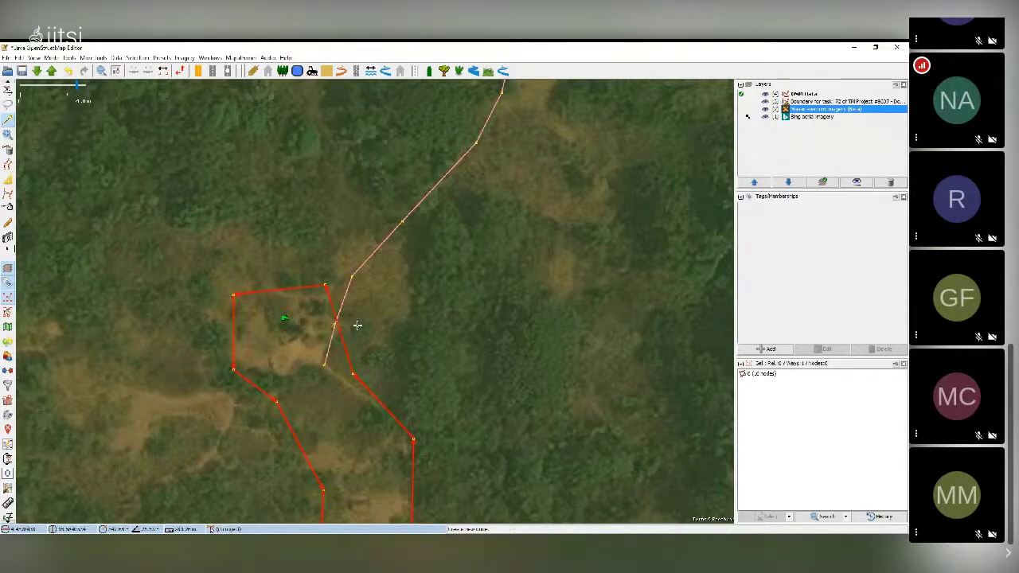
Step: Tag the closed outline around the dwelling's clearing with the key landuse and the value residential, and deselect it
{"action": "scroll", "coordinate": [350, 327], "scroll_direction": "down", "scroll_amount": 2}
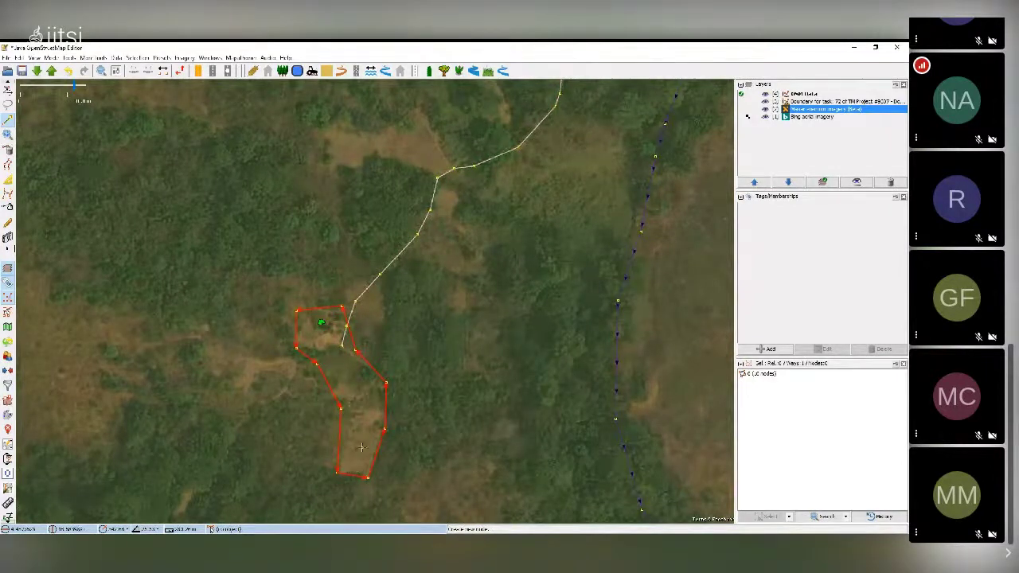
{"action": "key", "text": "s"}
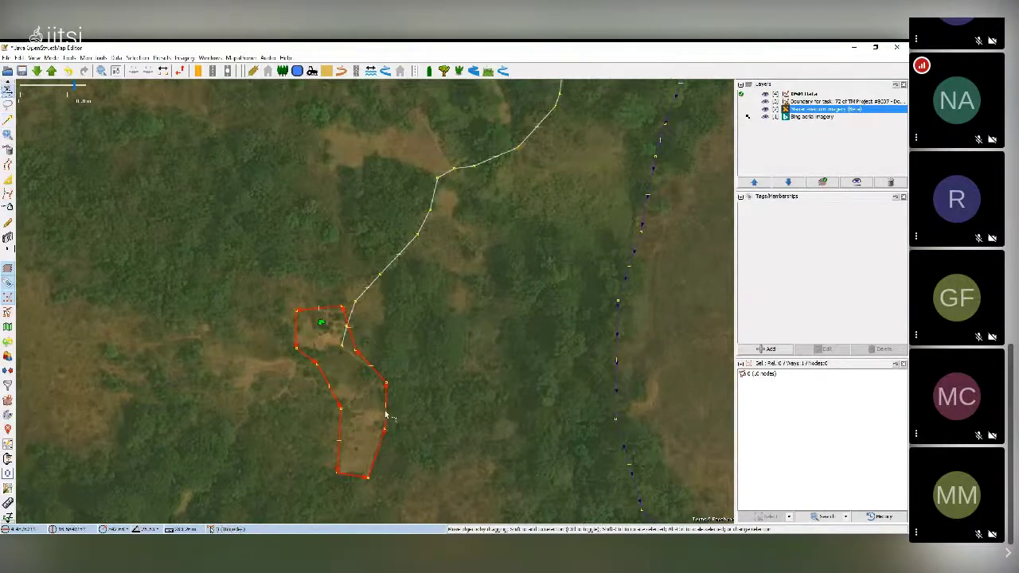
{"action": "left_click", "coordinate": [768, 349]}
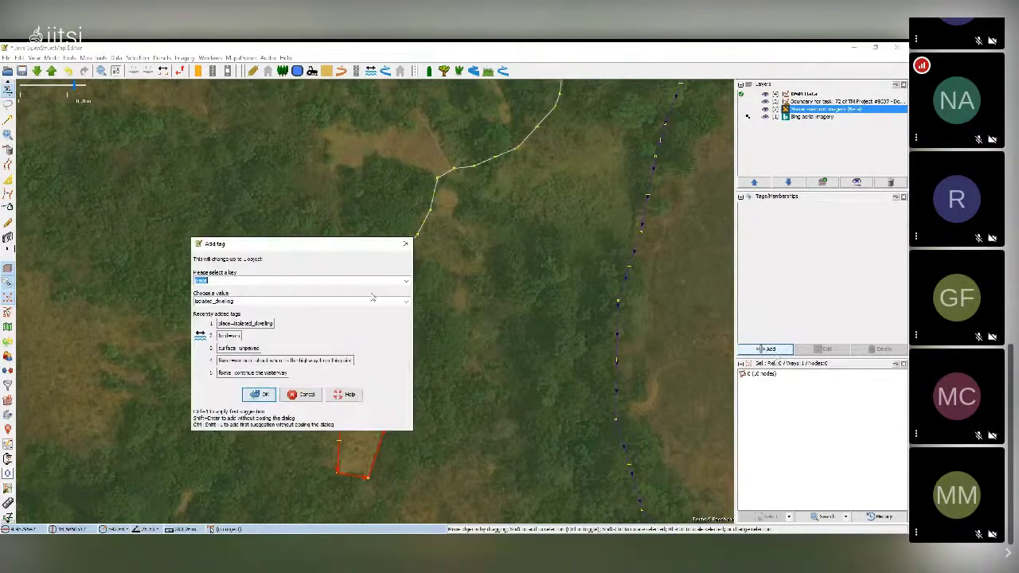
{"action": "left_click", "coordinate": [371, 283]}
{"action": "left_click_drag", "start_coordinate": [199, 281], "coordinate": [174, 284]}
{"action": "type", "text": "l"}
{"action": "key", "text": "Tab"}
{"action": "type", "text": "r"}
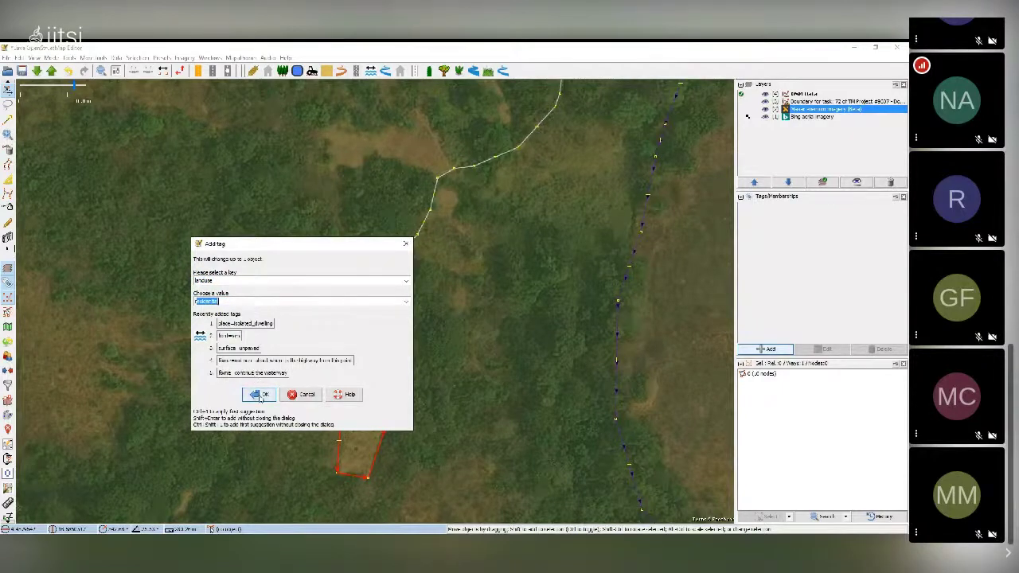
{"action": "left_click", "coordinate": [260, 394]}
{"action": "left_click", "coordinate": [414, 362]}
{"action": "scroll", "coordinate": [413, 362], "scroll_direction": "down", "scroll_amount": 2}
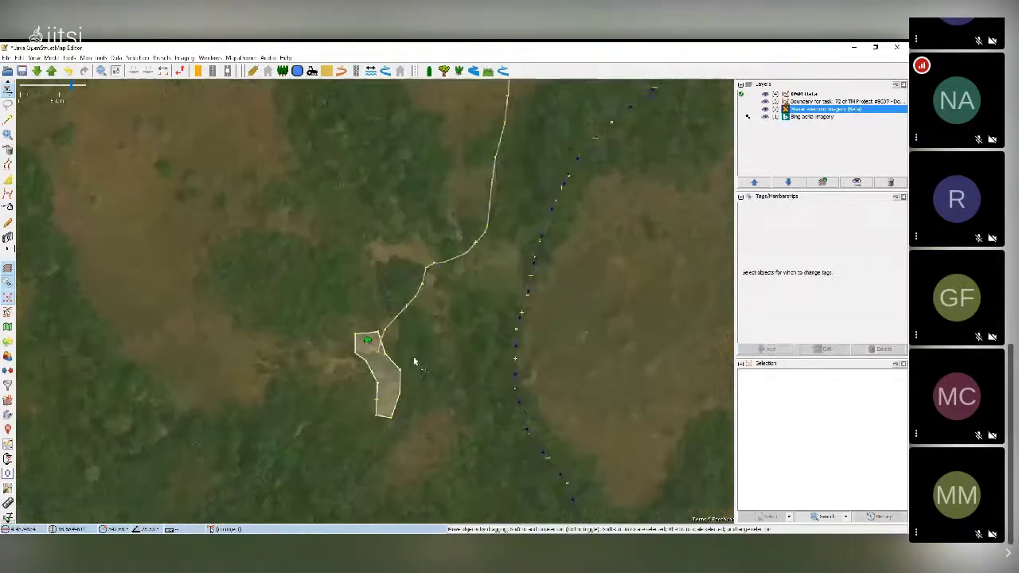
Step: Delete the residential outline around the dwelling and undo that deletion
{"action": "scroll", "coordinate": [401, 347], "scroll_direction": "up", "scroll_amount": 2}
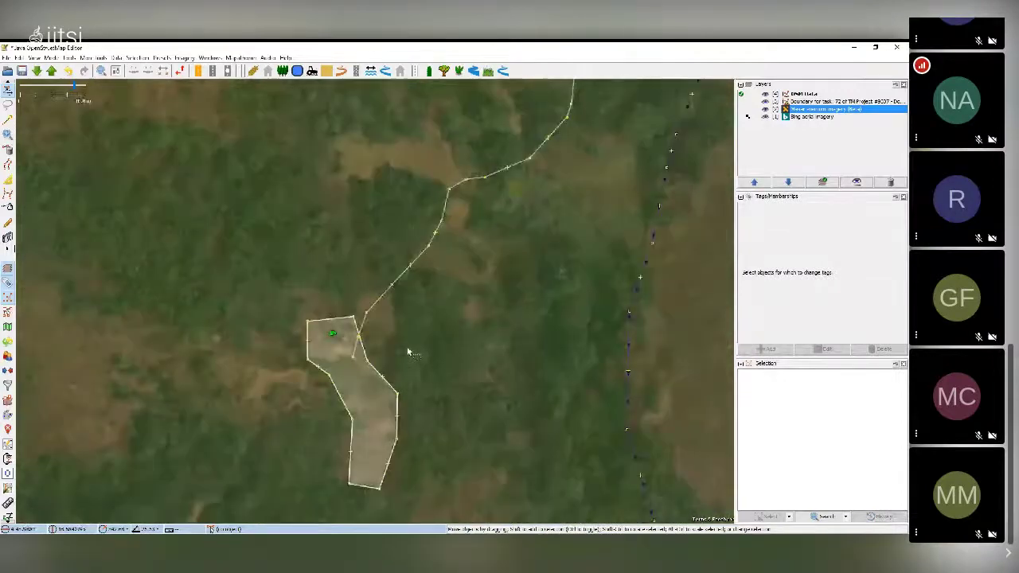
{"action": "left_click", "coordinate": [380, 386]}
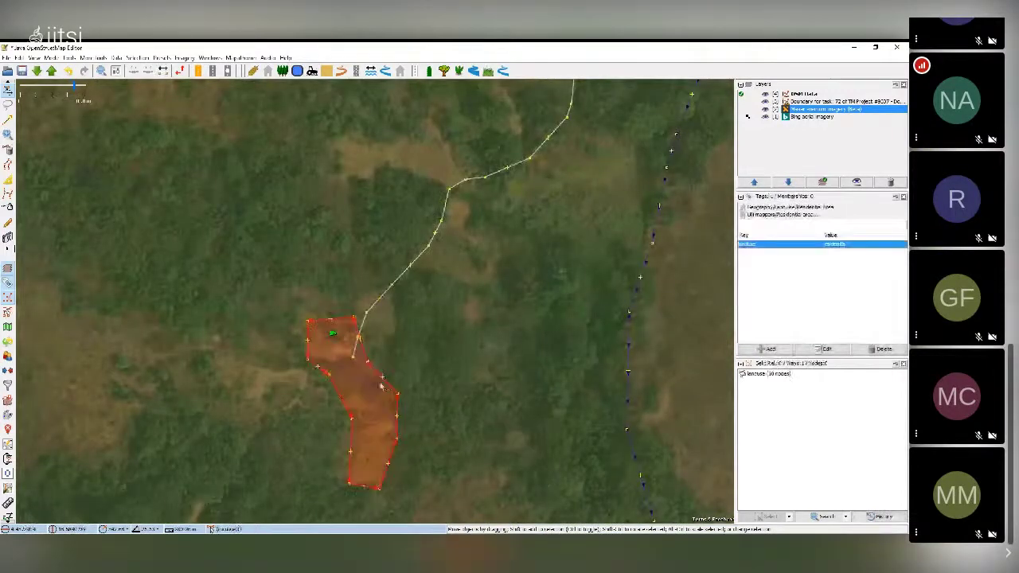
{"action": "key", "text": "Delete"}
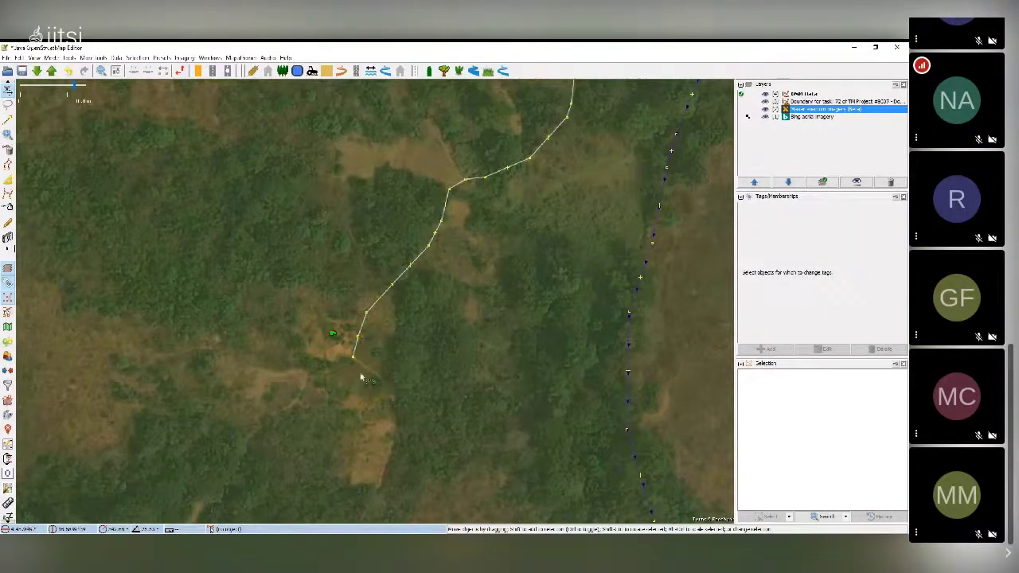
{"action": "key", "text": "ctrl+z"}
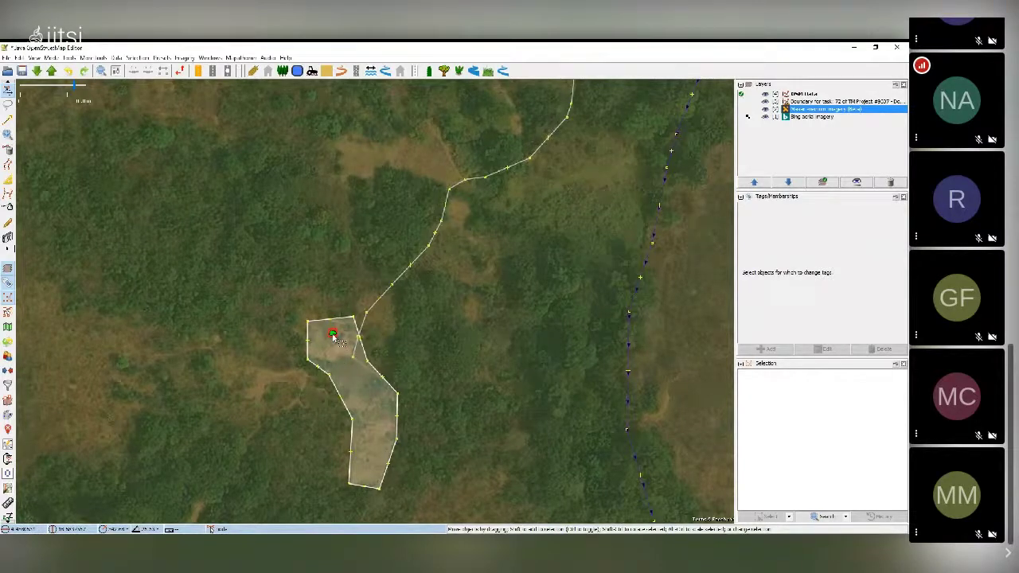
Step: Place a standalone node in the middle of the residential outline and tag it with the key place and the value hamlet
{"action": "left_click", "coordinate": [8, 119]}
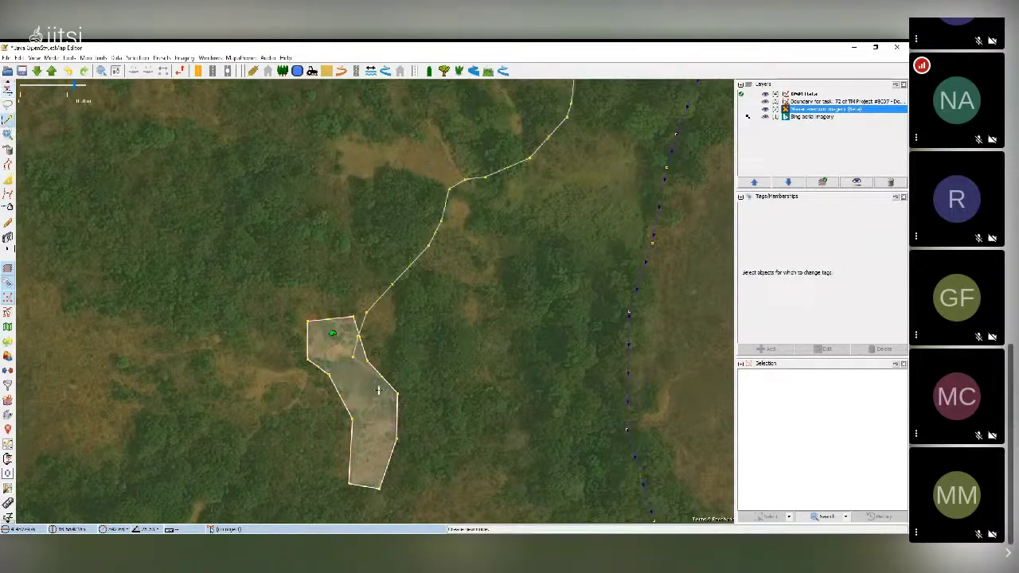
{"action": "left_click", "coordinate": [364, 396]}
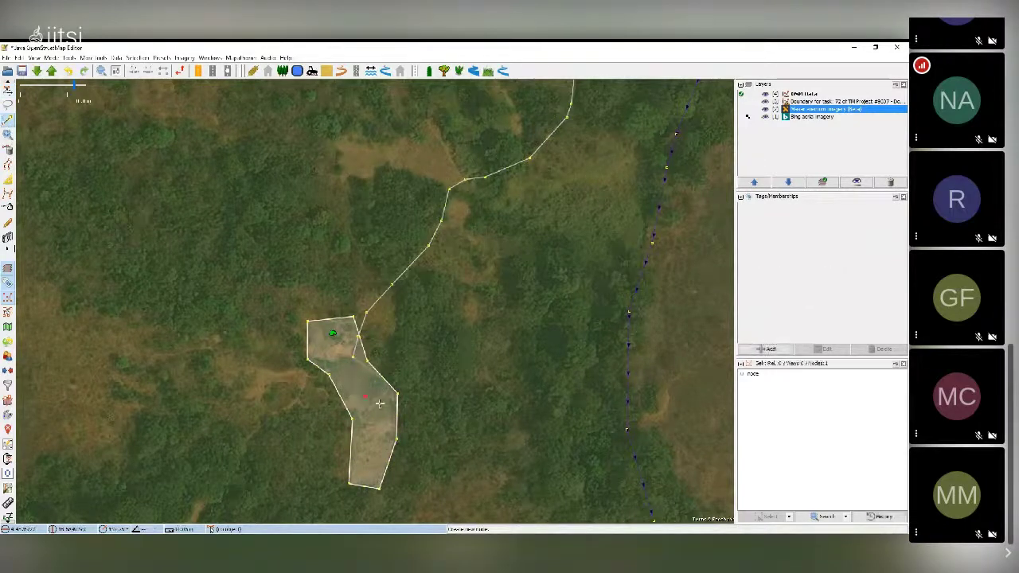
{"action": "left_click", "coordinate": [769, 350]}
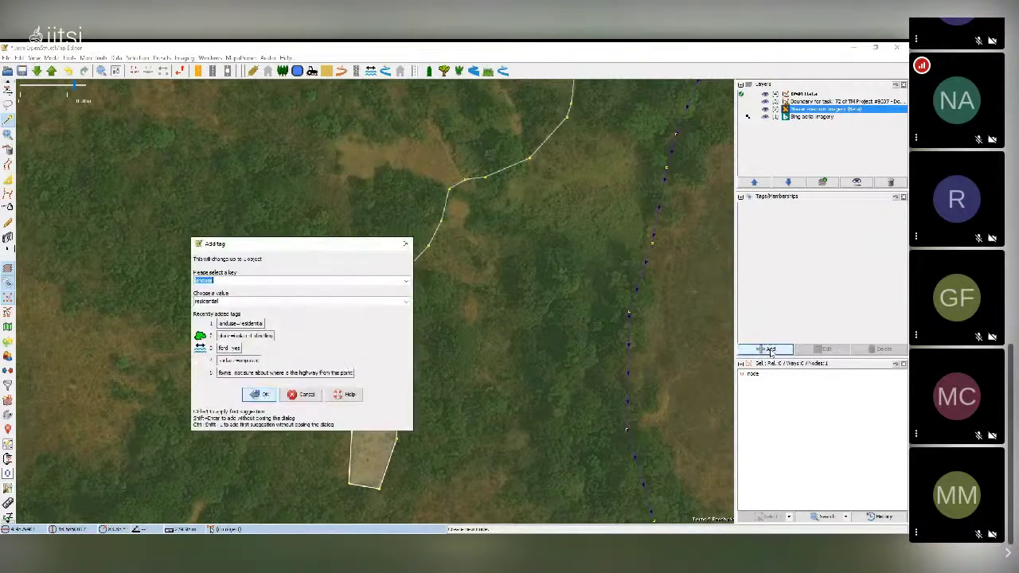
{"action": "type", "text": "landuse"}
{"action": "key", "text": "BackSpace"}
{"action": "key", "text": "BackSpace"}
{"action": "key", "text": "BackSpace"}
{"action": "key", "text": "BackSpace"}
{"action": "key", "text": "BackSpace"}
{"action": "type", "text": "pla"}
{"action": "key", "text": "Tab"}
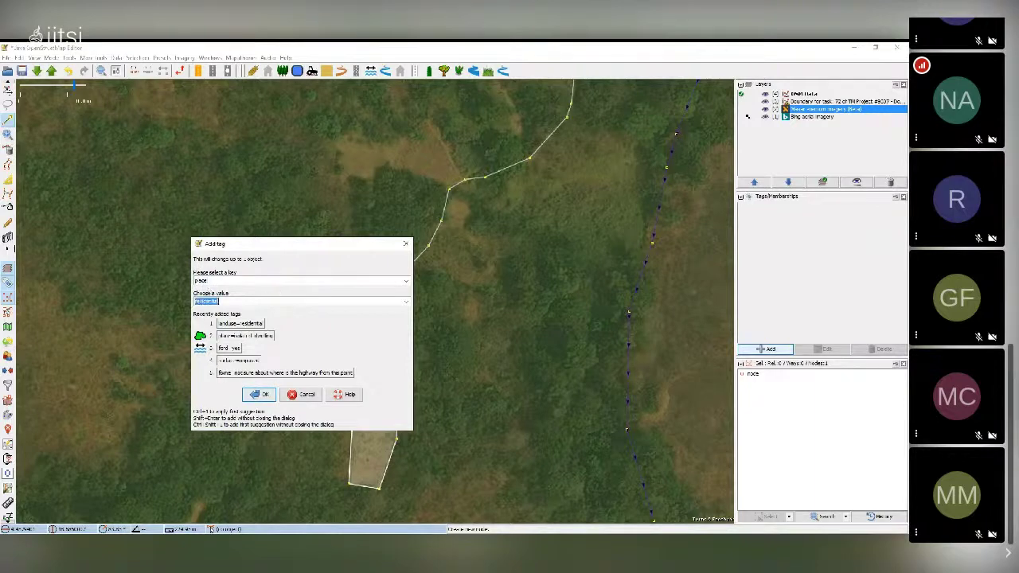
{"action": "type", "text": "hamlet"}
{"action": "left_click", "coordinate": [260, 394]}
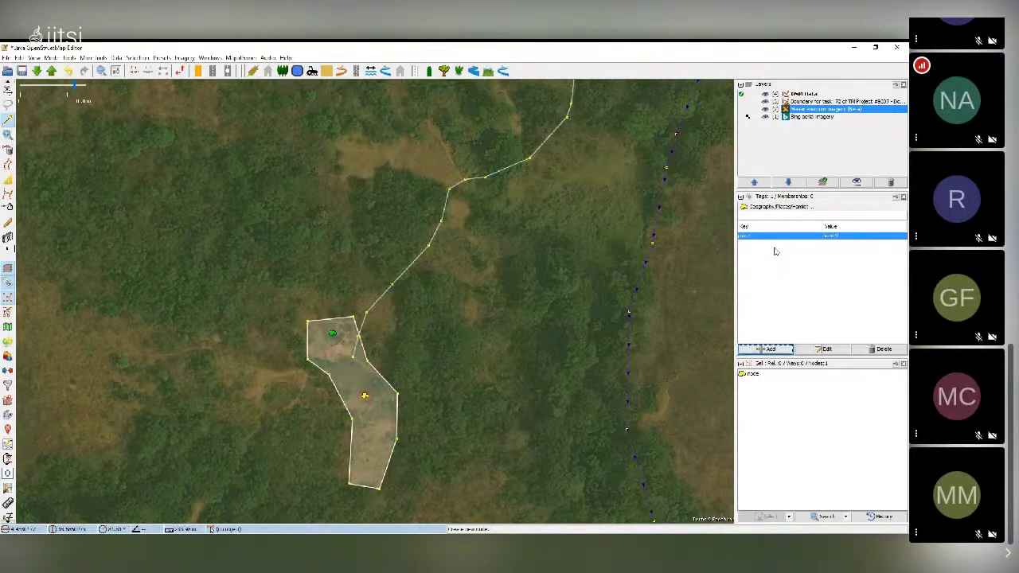
Step: Remove the hamlet node and the residential outline, keeping only the isolated dwelling node beside the highway's end
{"action": "key", "text": "Delete"}
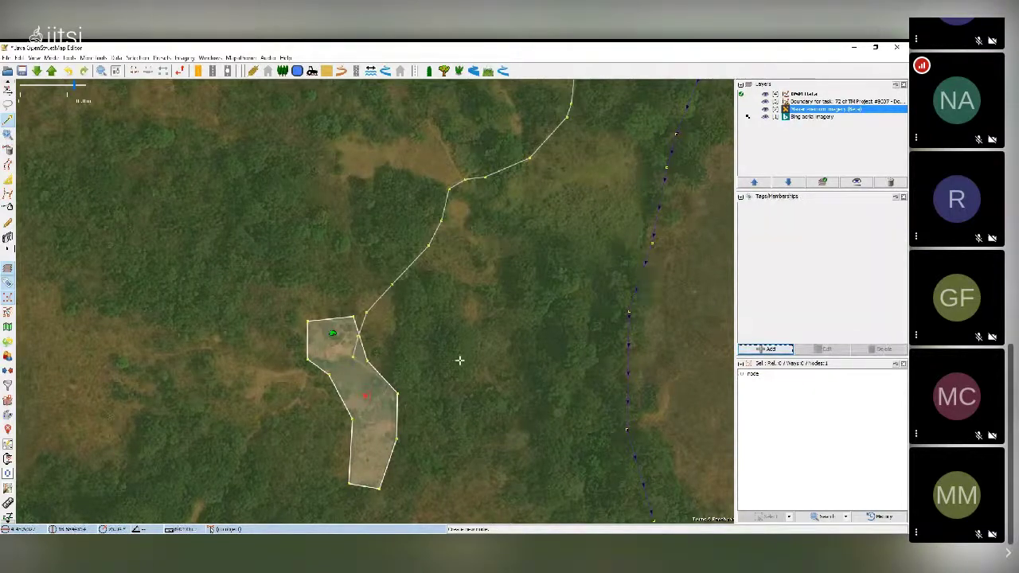
{"action": "left_click", "coordinate": [395, 394]}
{"action": "key", "text": "Delete"}
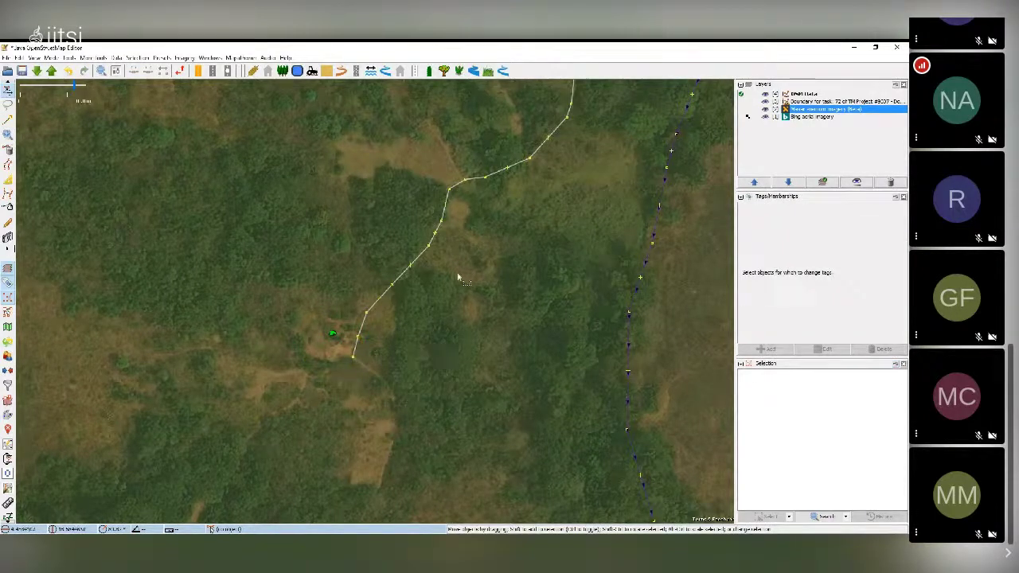
Step: Start uploading the edits and continue past the validation results, first moving the dialog clear of the isolated dwelling node
{"action": "left_click", "coordinate": [54, 76]}
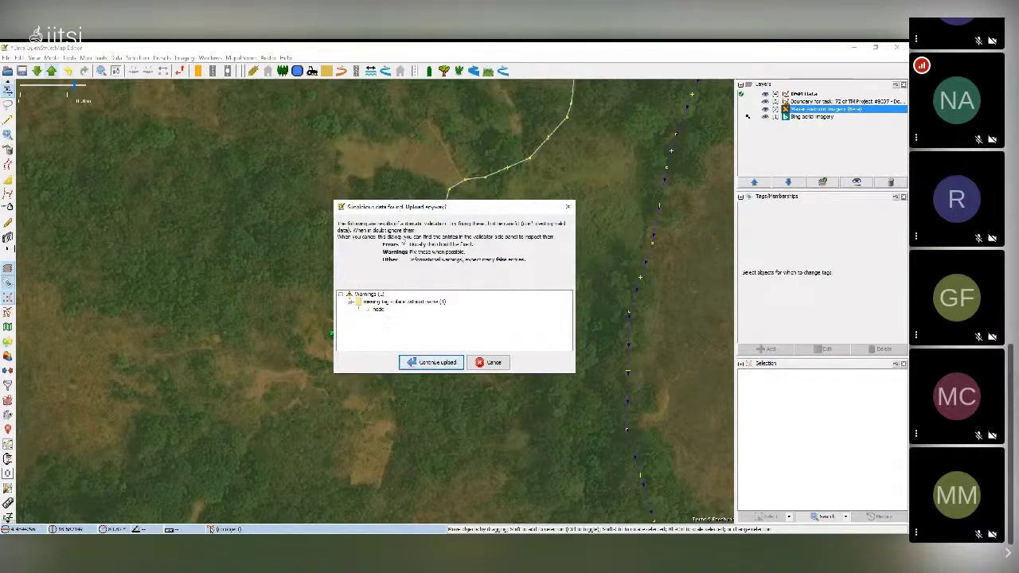
{"action": "left_click_drag", "start_coordinate": [414, 213], "coordinate": [408, 141]}
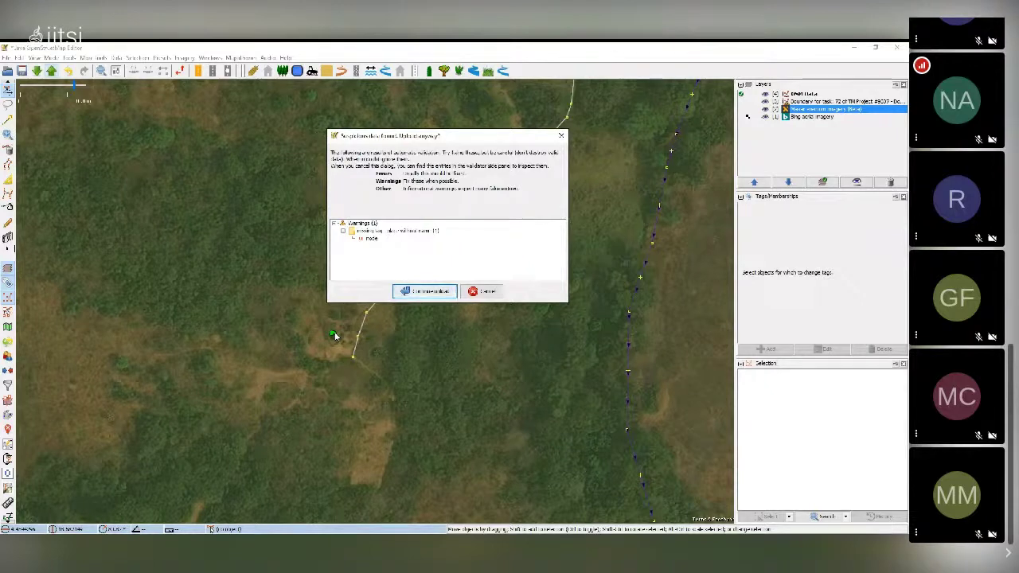
{"action": "left_click", "coordinate": [421, 293]}
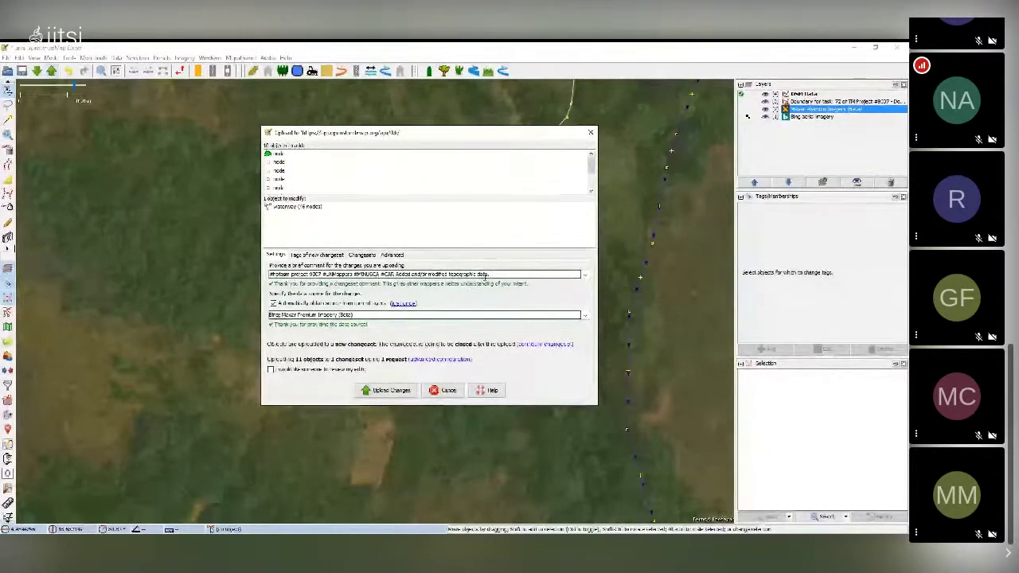
Step: Append "Added isolated dwelling" to the end of the changeset comment
{"action": "type", "text": "#"}
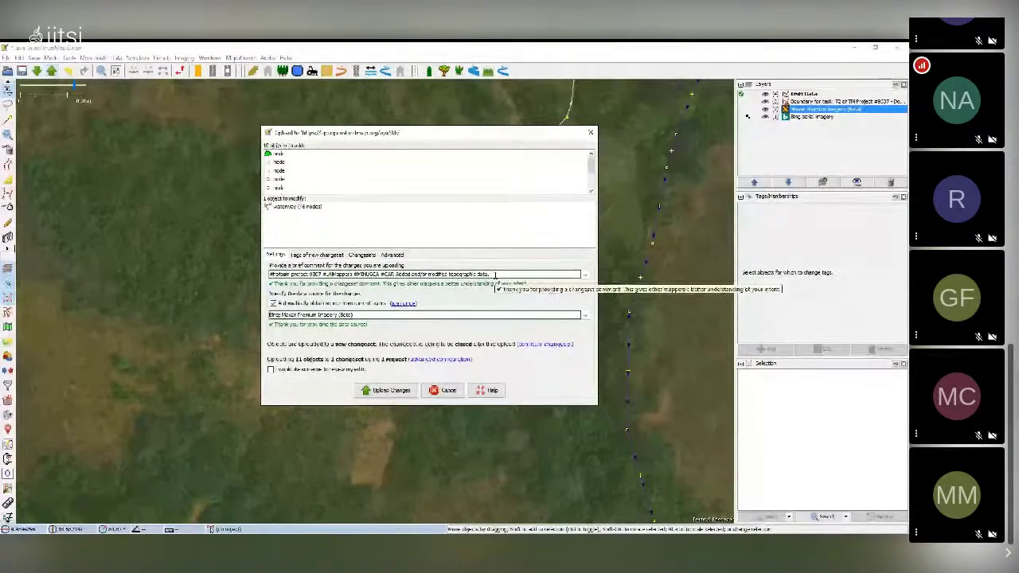
{"action": "type", "text": "dded isolate"}
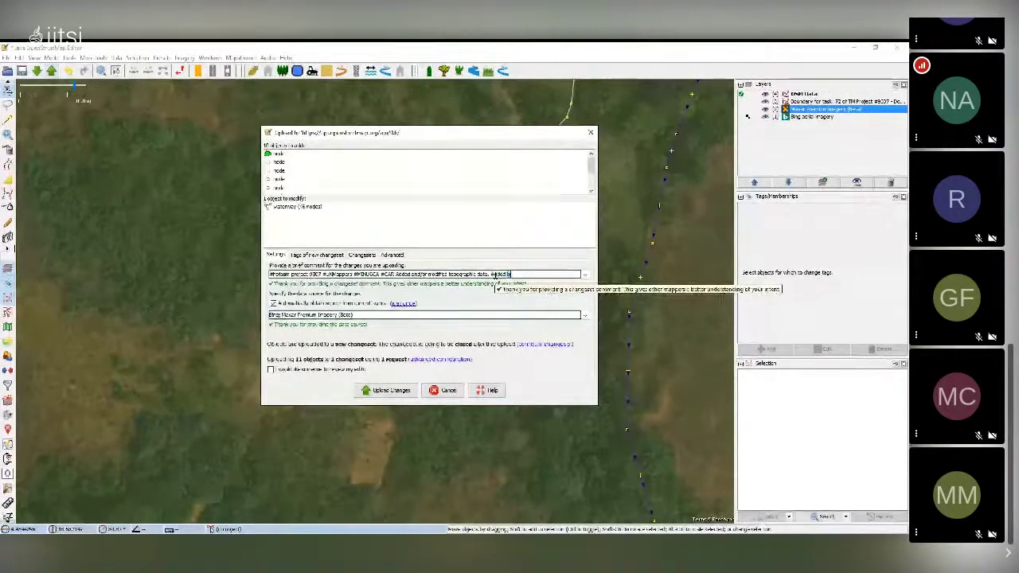
{"action": "type", "text": "d dw"}
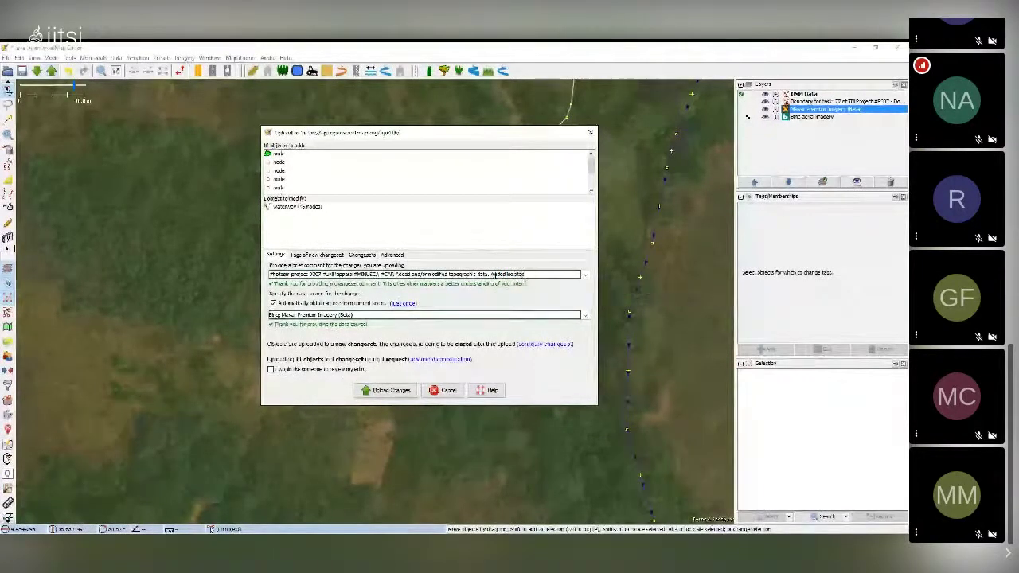
{"action": "type", "text": "ell"}
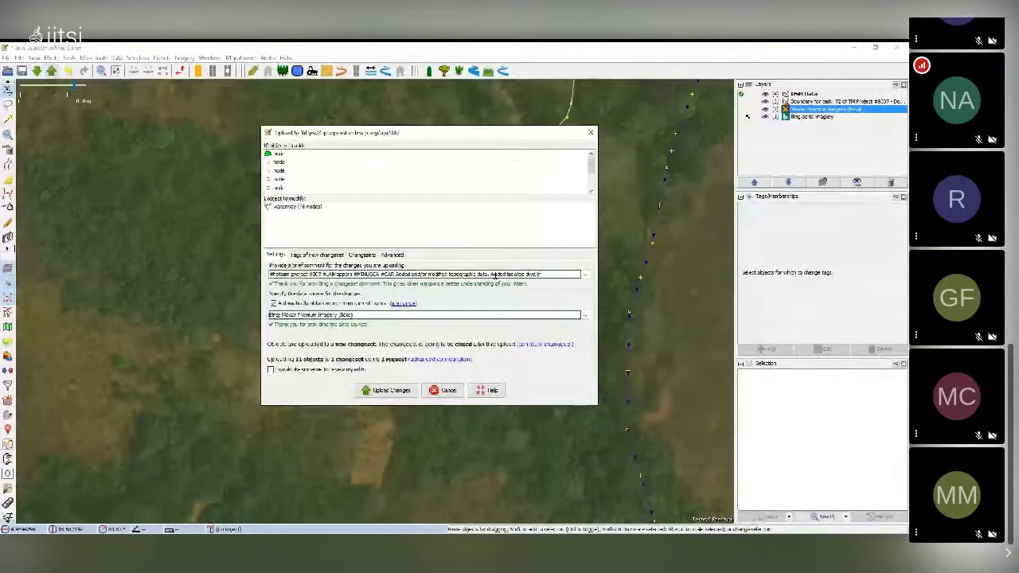
{"action": "type", "text": "ing"}
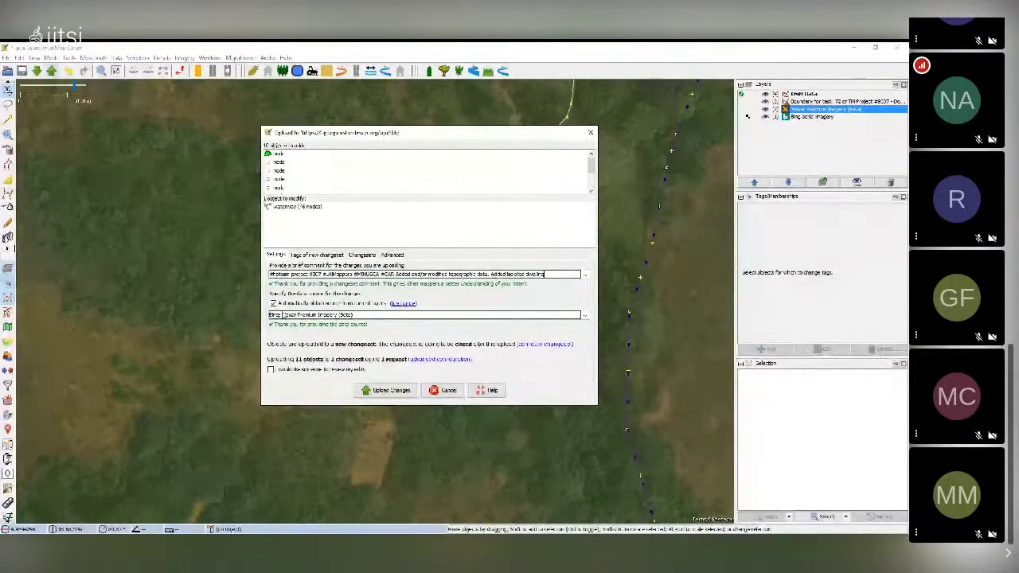
Step: Turn off the automatic source detection, remove Bing from the source so only Maxar Premium Imagery (Beta) remains, and upload the changes
{"action": "triple_click", "coordinate": [283, 315]}
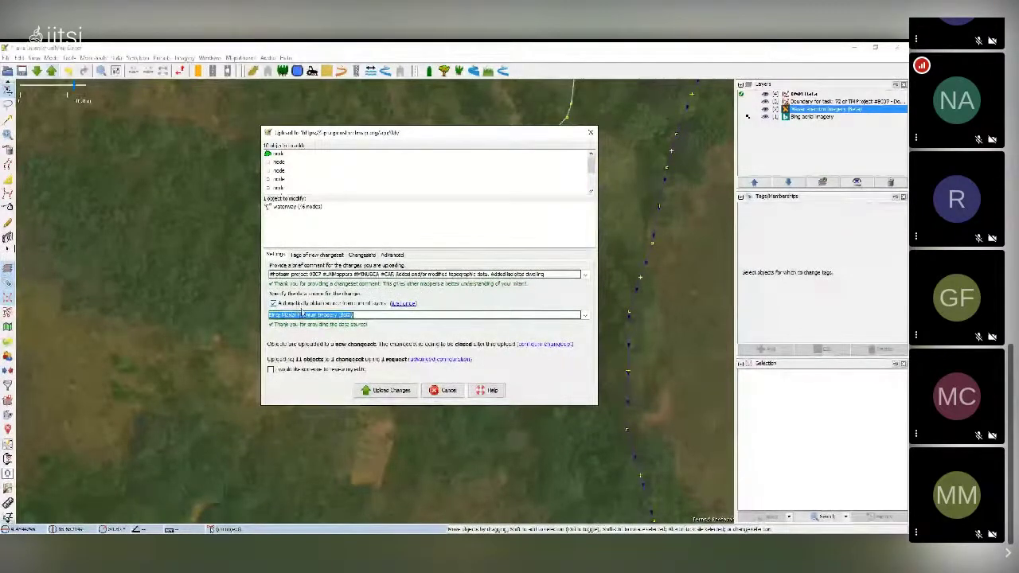
{"action": "left_click", "coordinate": [281, 316]}
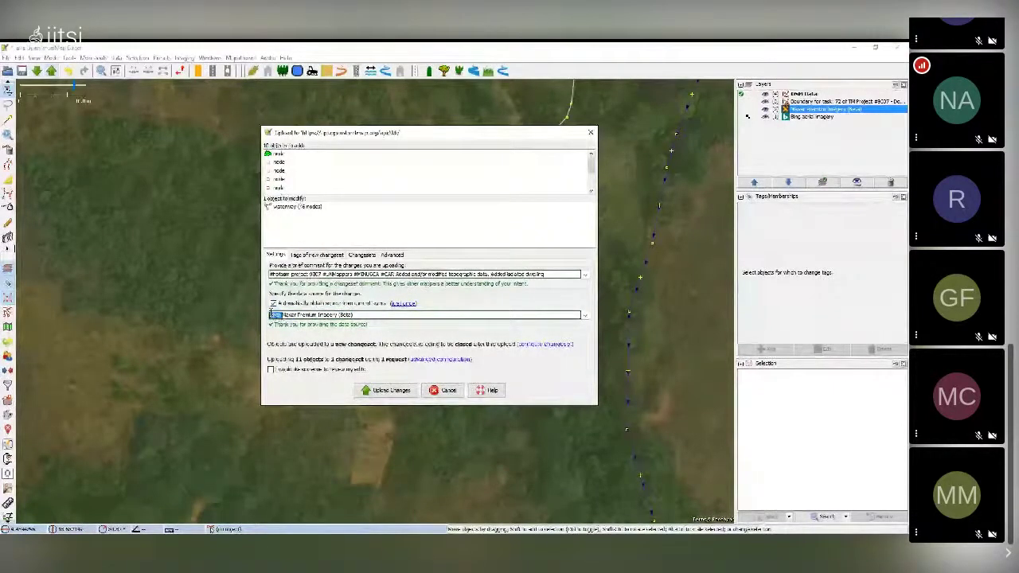
{"action": "left_click", "coordinate": [273, 303]}
{"action": "left_click", "coordinate": [281, 315]}
{"action": "left_click", "coordinate": [282, 316]}
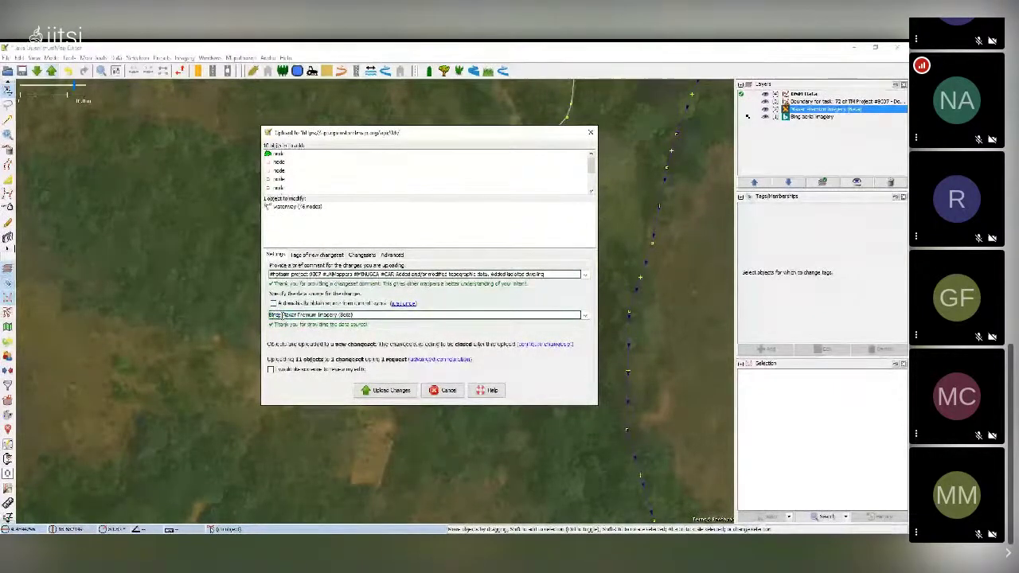
{"action": "left_click_drag", "start_coordinate": [282, 315], "coordinate": [252, 317]}
{"action": "key", "text": "BackSpace"}
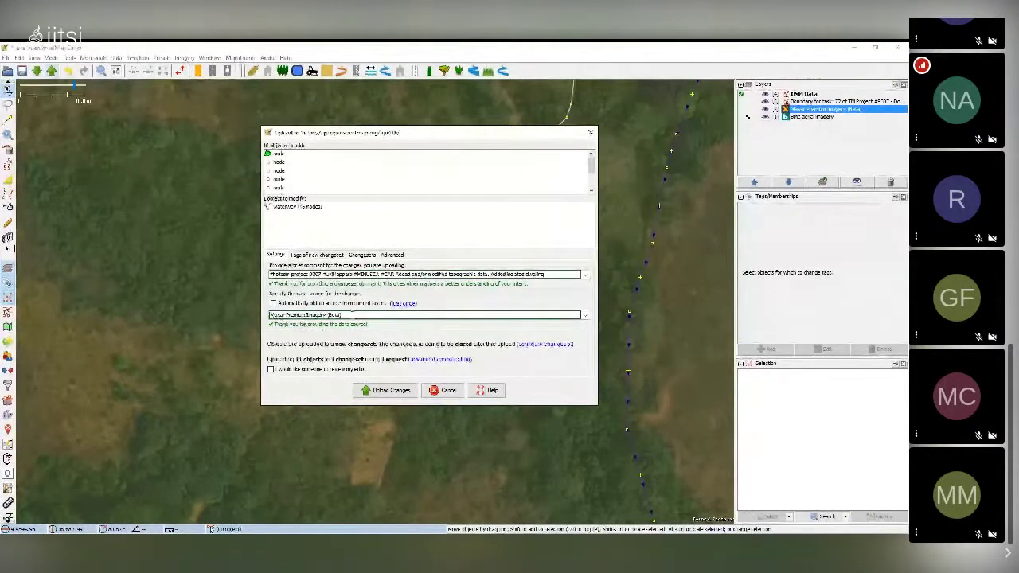
{"action": "left_click", "coordinate": [394, 390]}
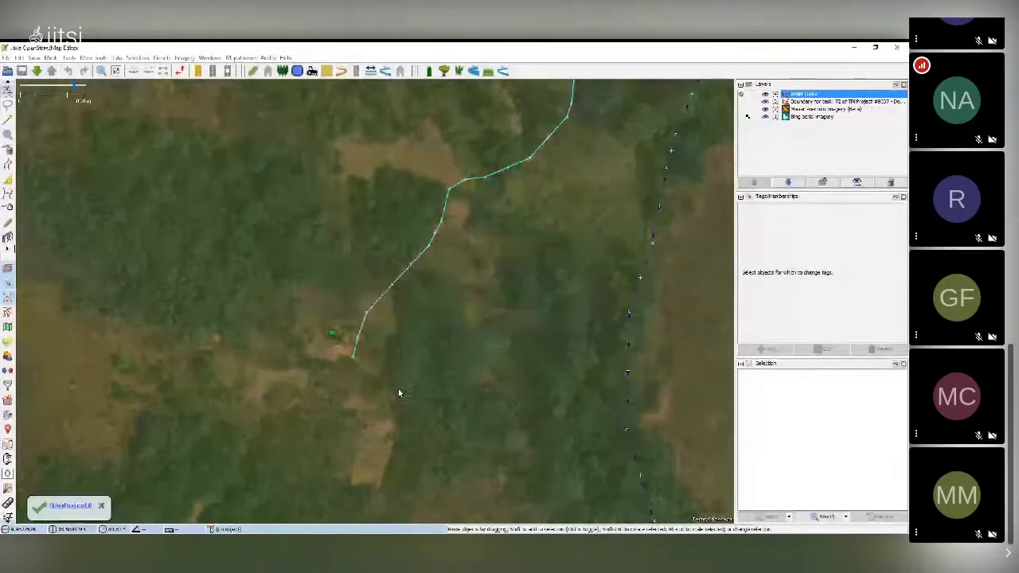
Step: Examine the area around the isolated dwelling, the highways and the waterways out to the task boundary
{"action": "scroll", "coordinate": [398, 390], "scroll_direction": "down", "scroll_amount": 3}
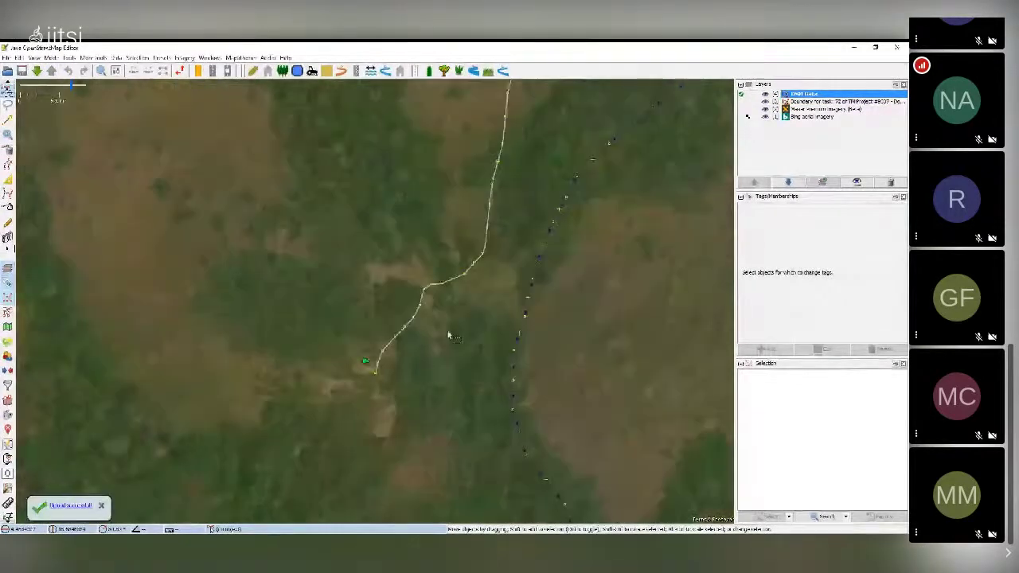
{"action": "scroll", "coordinate": [421, 325], "scroll_direction": "down", "scroll_amount": 1}
{"action": "scroll", "coordinate": [386, 270], "scroll_direction": "down", "scroll_amount": 1}
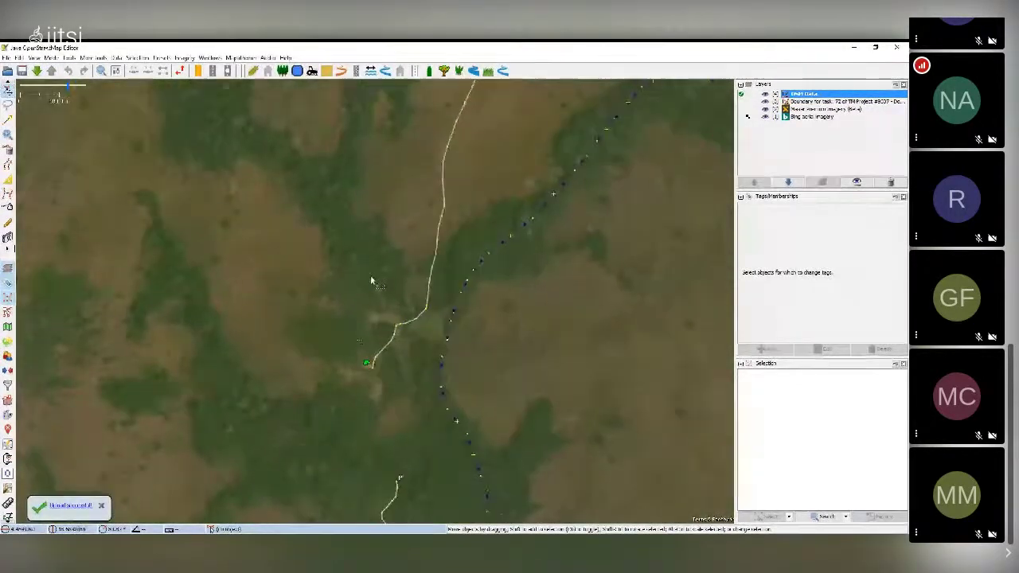
{"action": "scroll", "coordinate": [363, 254], "scroll_direction": "down", "scroll_amount": 1}
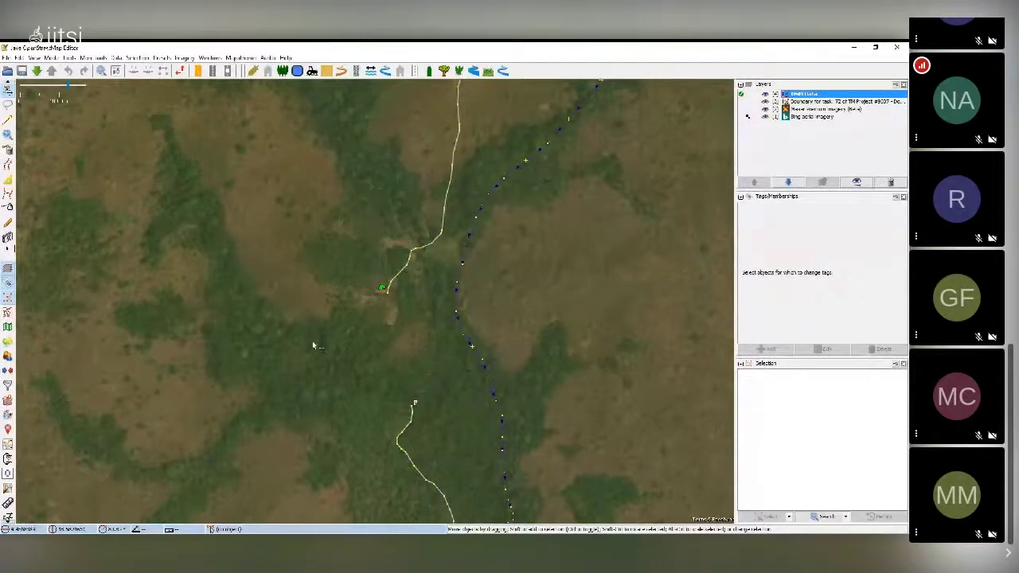
{"action": "mouse_move", "coordinate": [312, 340]}
{"action": "left_mouse_down"}
{"action": "mouse_move", "coordinate": [350, 203]}
{"action": "mouse_move", "coordinate": [363, 323]}
{"action": "left_mouse_up"}
{"action": "left_click_drag", "start_coordinate": [357, 232], "coordinate": [303, 301]}
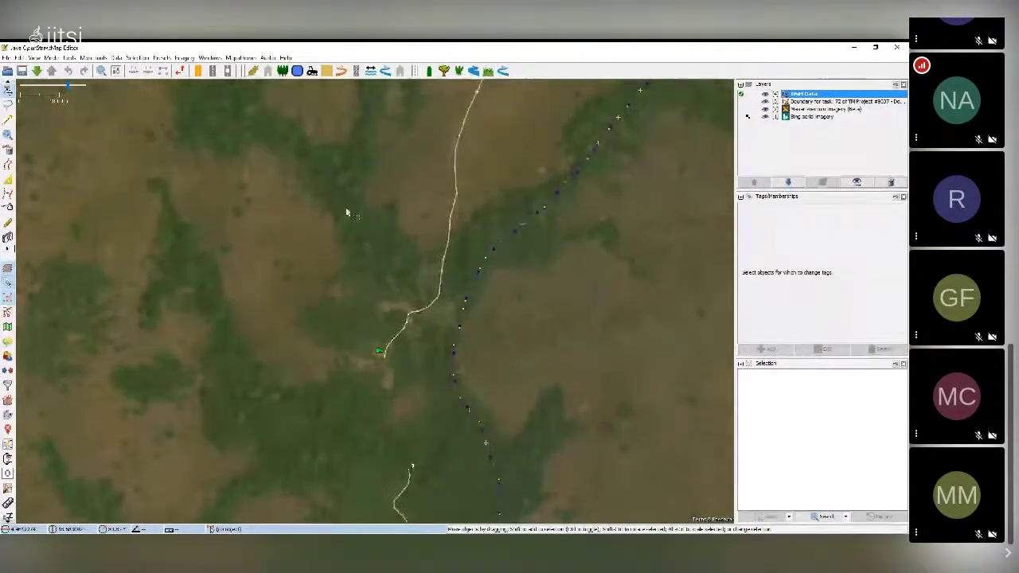
{"action": "left_click_drag", "start_coordinate": [352, 195], "coordinate": [313, 292]}
{"action": "scroll", "coordinate": [312, 293], "scroll_direction": "down", "scroll_amount": 2}
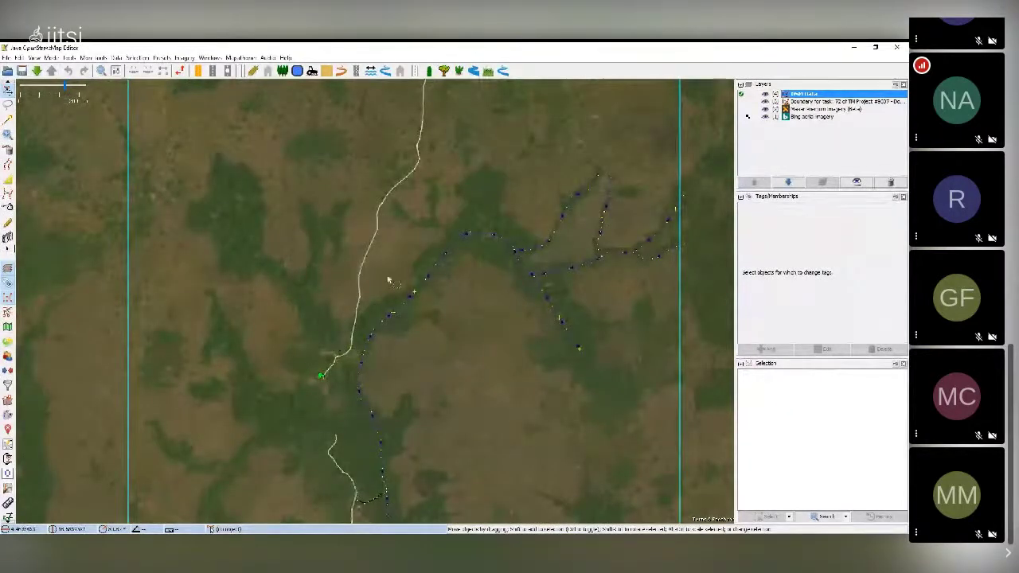
{"action": "left_click_drag", "start_coordinate": [443, 325], "coordinate": [440, 255]}
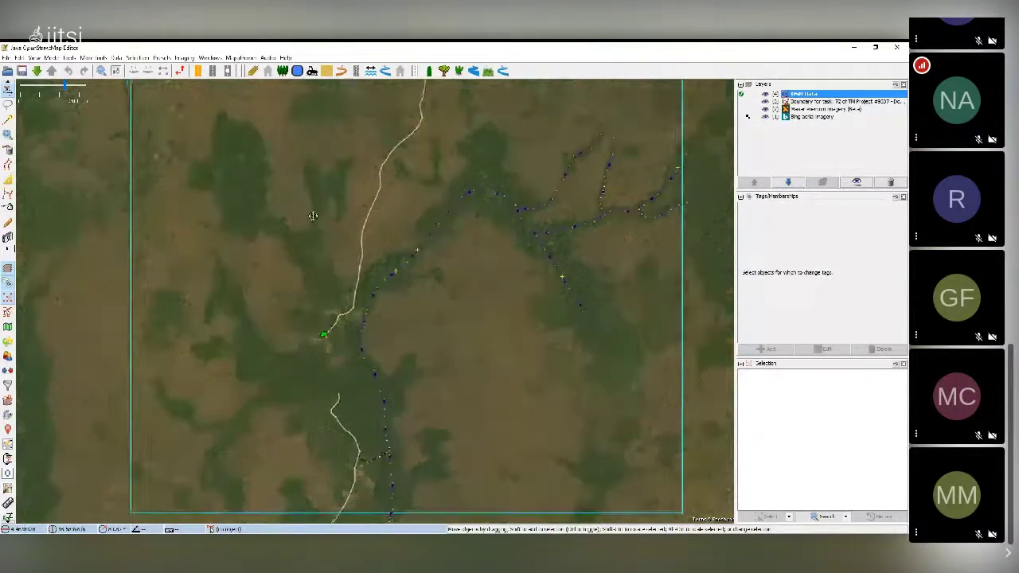
Step: Draw a way along the green valley west of the northern highway, crossing the highway near the isolated dwelling and ending on the existing stream
{"action": "mouse_move", "coordinate": [285, 168]}
{"action": "left_mouse_down"}
{"action": "mouse_move", "coordinate": [308, 204]}
{"action": "mouse_move", "coordinate": [280, 178]}
{"action": "left_mouse_up"}
{"action": "scroll", "coordinate": [299, 197], "scroll_direction": "up", "scroll_amount": 1}
{"action": "left_click", "coordinate": [8, 121]}
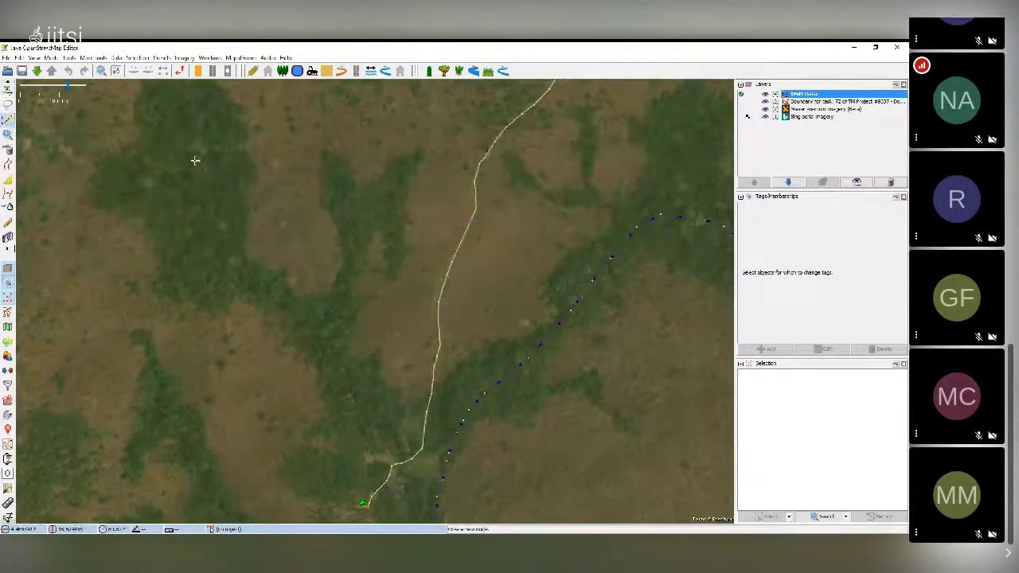
{"action": "scroll", "coordinate": [195, 160], "scroll_direction": "down", "scroll_amount": 1}
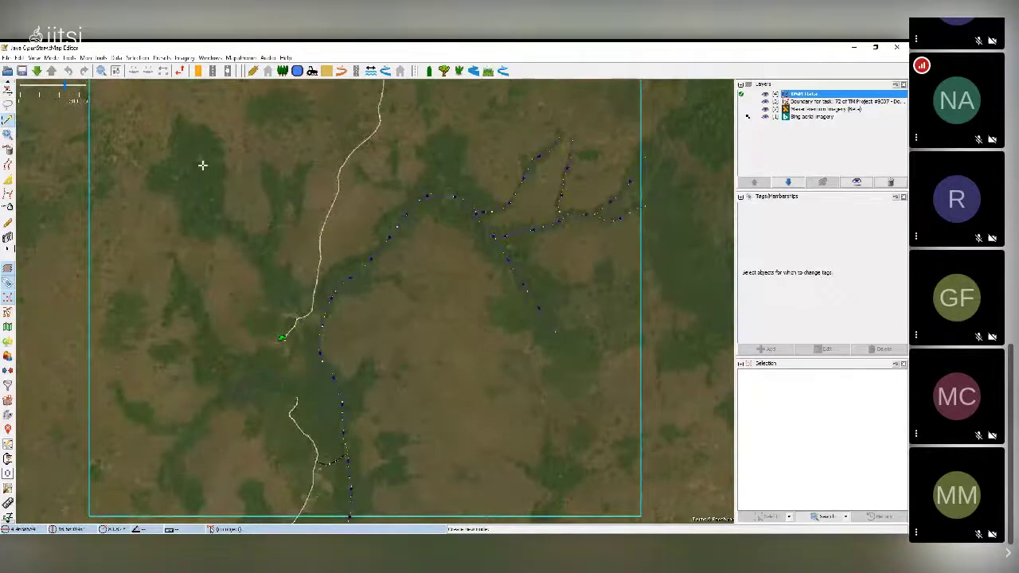
{"action": "left_click", "coordinate": [202, 163]}
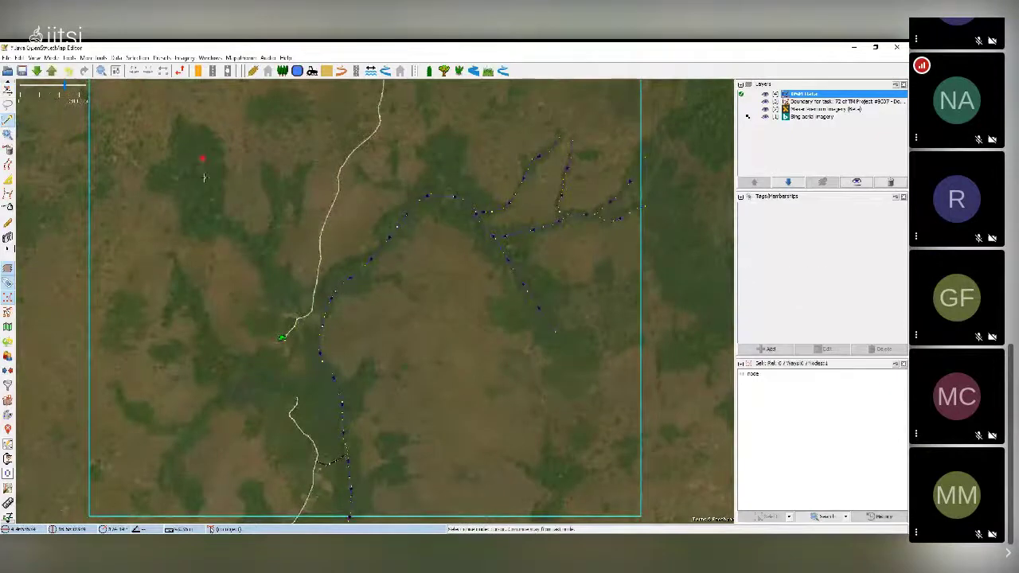
{"action": "left_click", "coordinate": [223, 222]}
{"action": "left_click", "coordinate": [258, 246]}
{"action": "left_click", "coordinate": [273, 274]}
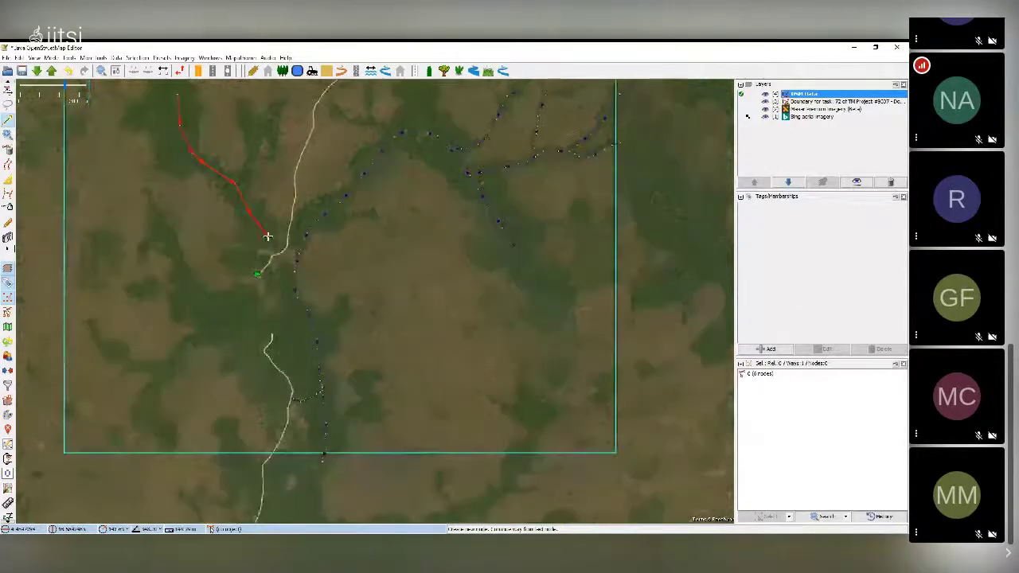
{"action": "scroll", "coordinate": [268, 237], "scroll_direction": "up", "scroll_amount": 1}
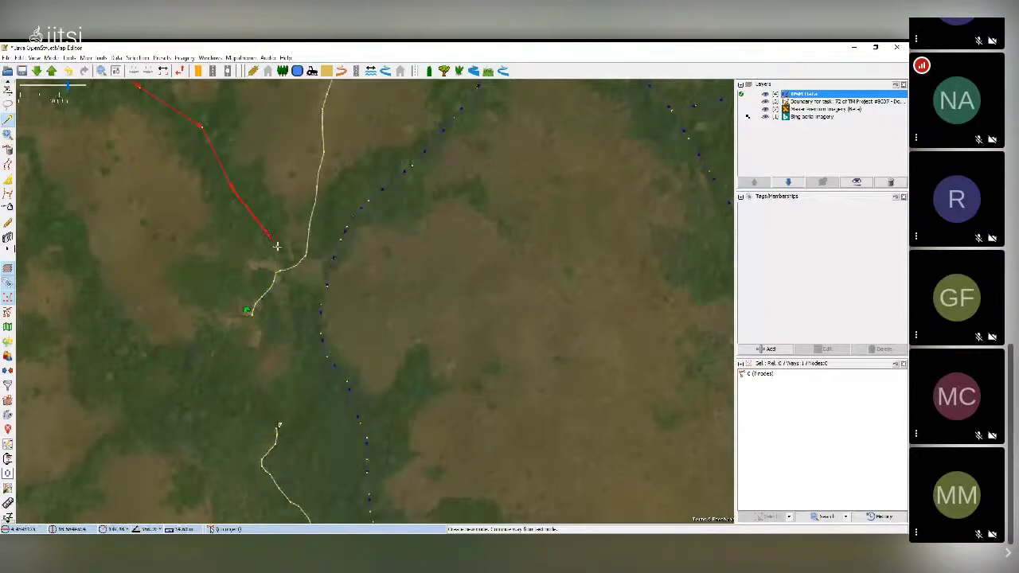
{"action": "left_click", "coordinate": [288, 266]}
{"action": "left_click", "coordinate": [298, 292]}
{"action": "left_click", "coordinate": [308, 317]}
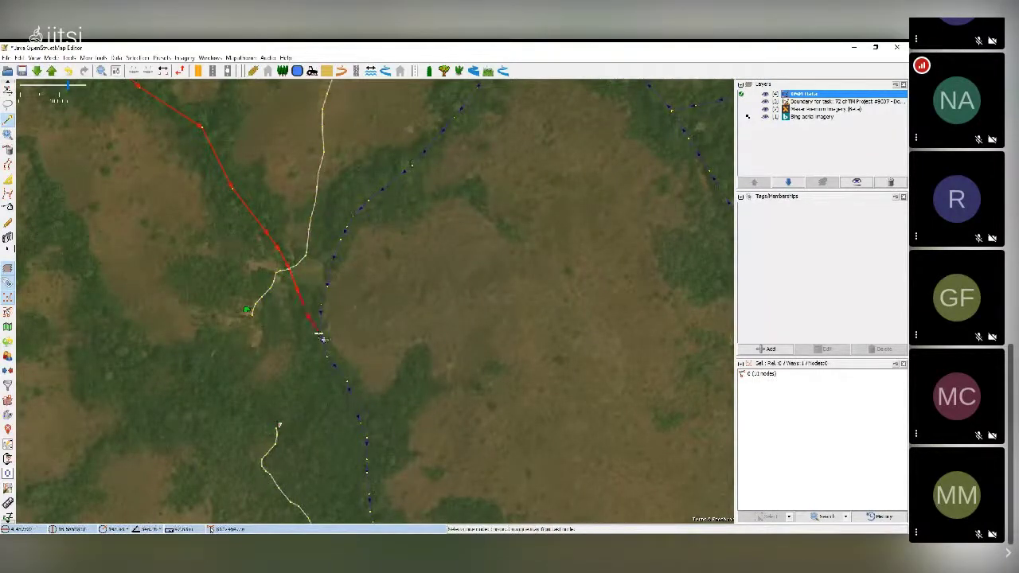
{"action": "double_click", "coordinate": [318, 331]}
Step: Select the whole new way crossing the highway and tag it as an intermittent stream
{"action": "scroll", "coordinate": [319, 210], "scroll_direction": "up", "scroll_amount": 2}
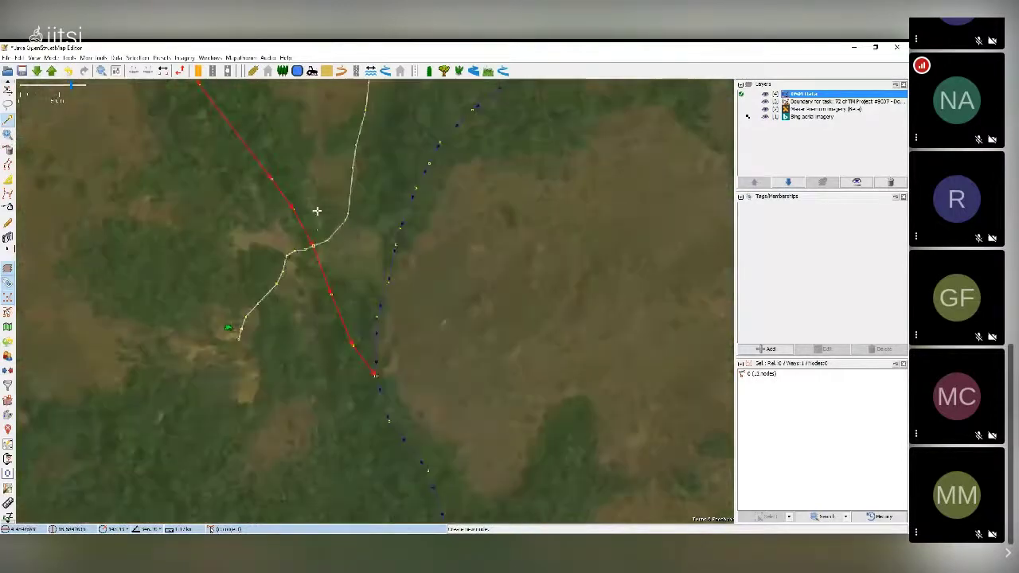
{"action": "key", "text": "s"}
{"action": "left_click", "coordinate": [314, 249]}
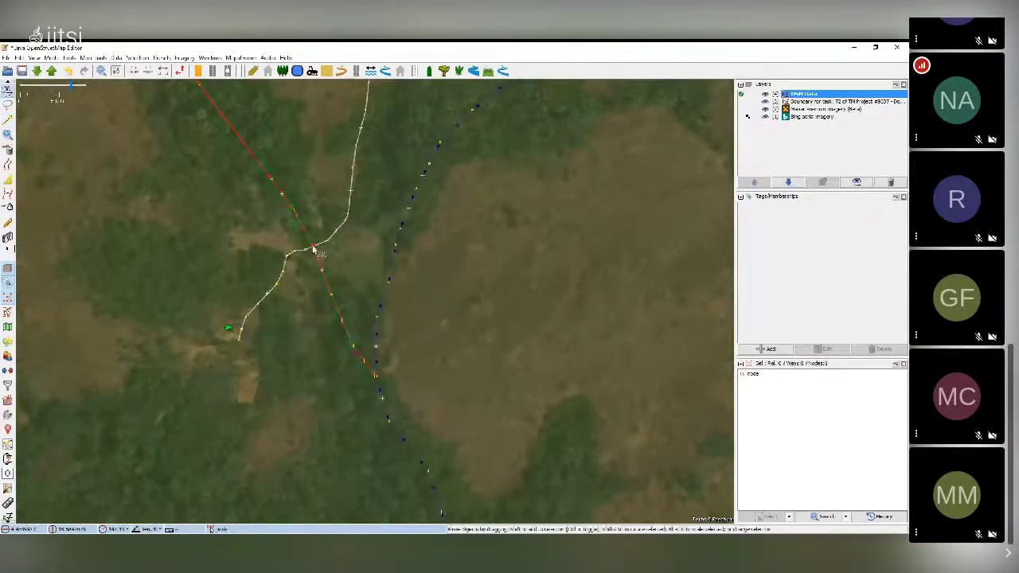
{"action": "left_click", "coordinate": [313, 246]}
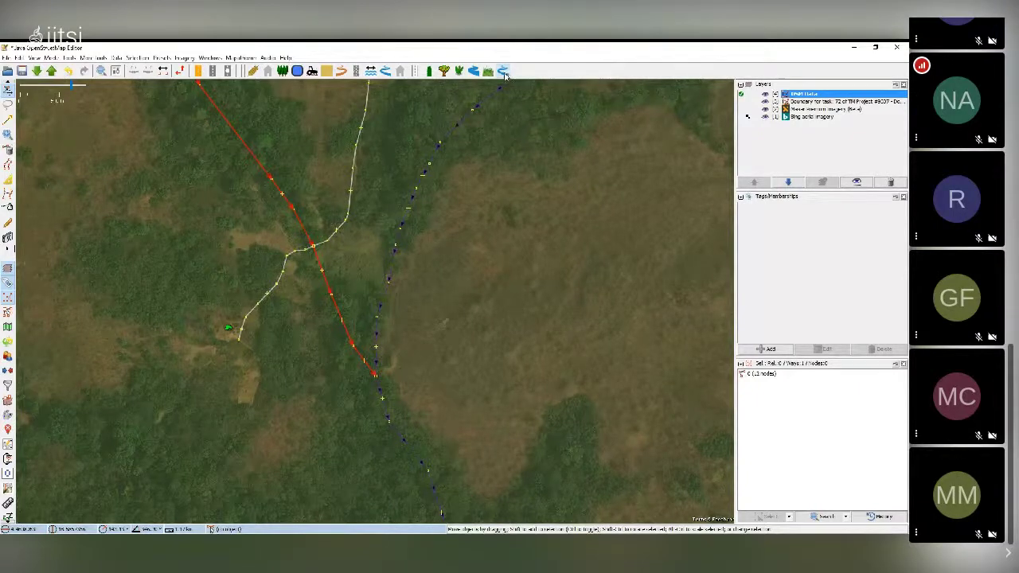
{"action": "left_click", "coordinate": [503, 72]}
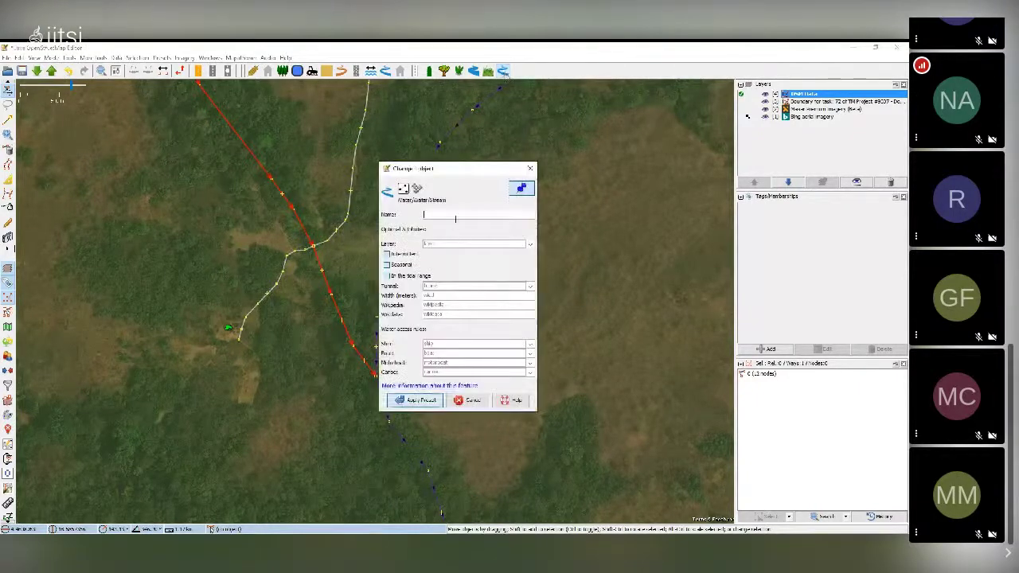
{"action": "left_click", "coordinate": [386, 254]}
{"action": "left_click", "coordinate": [420, 401]}
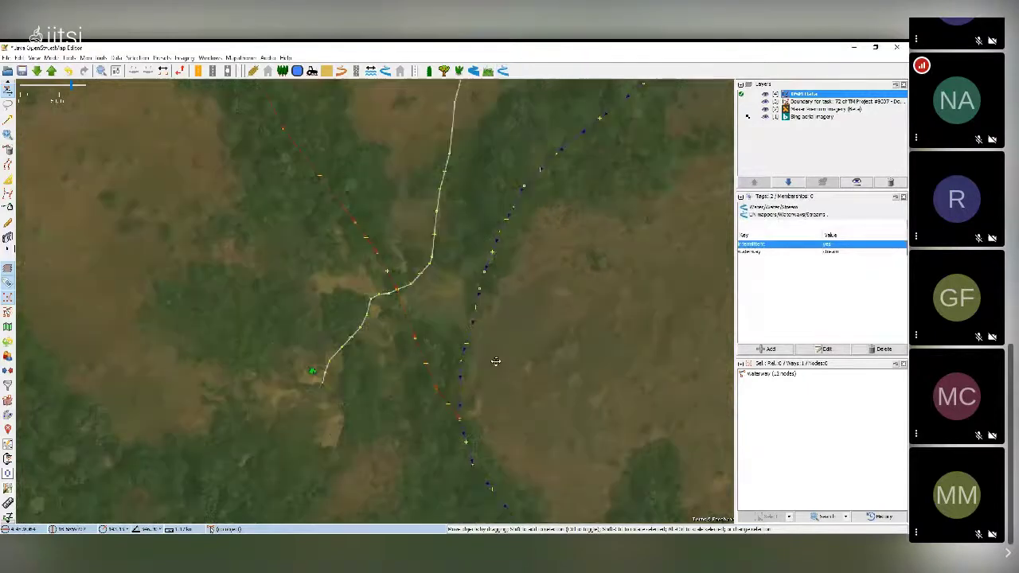
Step: Tag the node where the new stream crosses the highway as a ford
{"action": "left_click_drag", "start_coordinate": [404, 334], "coordinate": [527, 381]}
{"action": "scroll", "coordinate": [439, 312], "scroll_direction": "up", "scroll_amount": 2}
{"action": "left_click", "coordinate": [420, 302]}
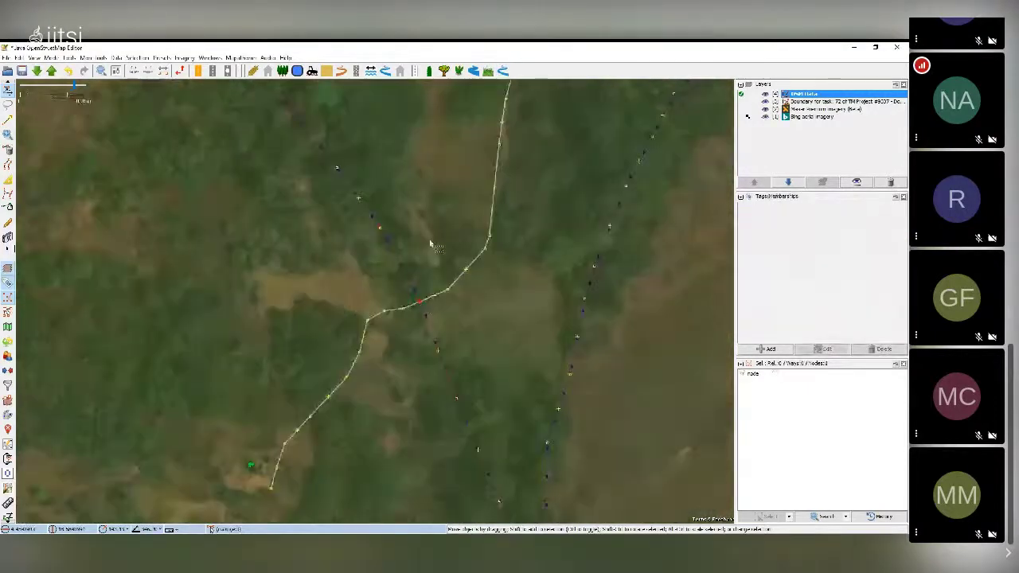
{"action": "left_click", "coordinate": [372, 76]}
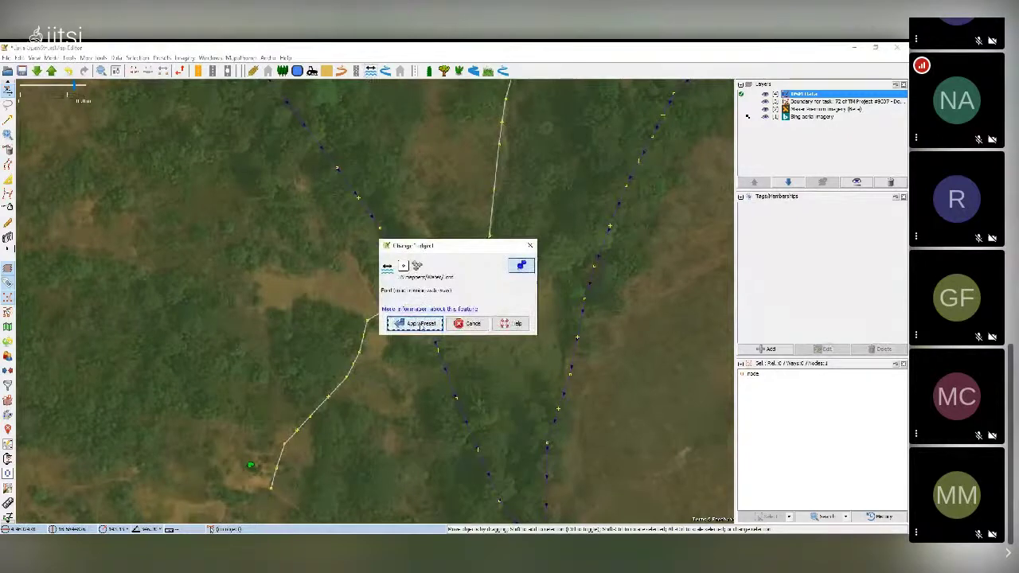
{"action": "left_click", "coordinate": [419, 324]}
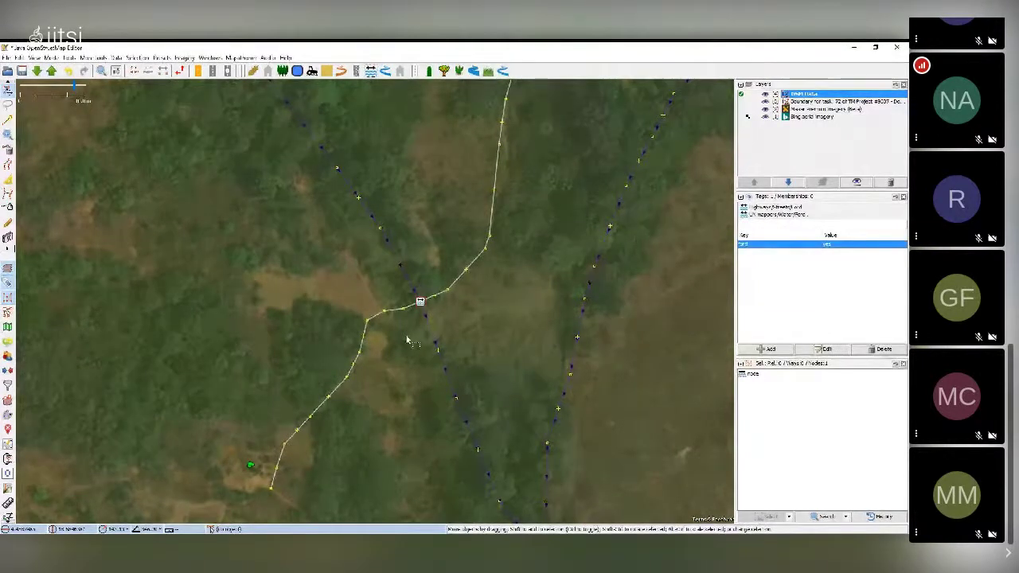
Step: Draw a short tributary down the green strip between the new stream and the highway, joining it to that stream, and check the junction
{"action": "scroll", "coordinate": [408, 337], "scroll_direction": "down", "scroll_amount": 2}
{"action": "left_click", "coordinate": [415, 275]}
{"action": "scroll", "coordinate": [415, 274], "scroll_direction": "down", "scroll_amount": 2}
{"action": "left_click_drag", "start_coordinate": [378, 111], "coordinate": [414, 300]}
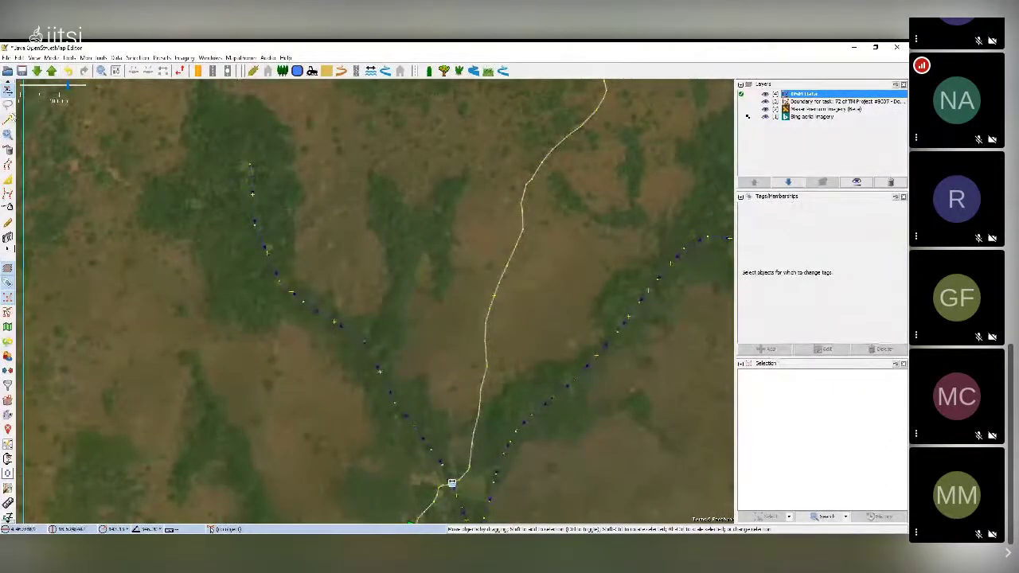
{"action": "key", "text": "a"}
{"action": "left_click", "coordinate": [389, 200]}
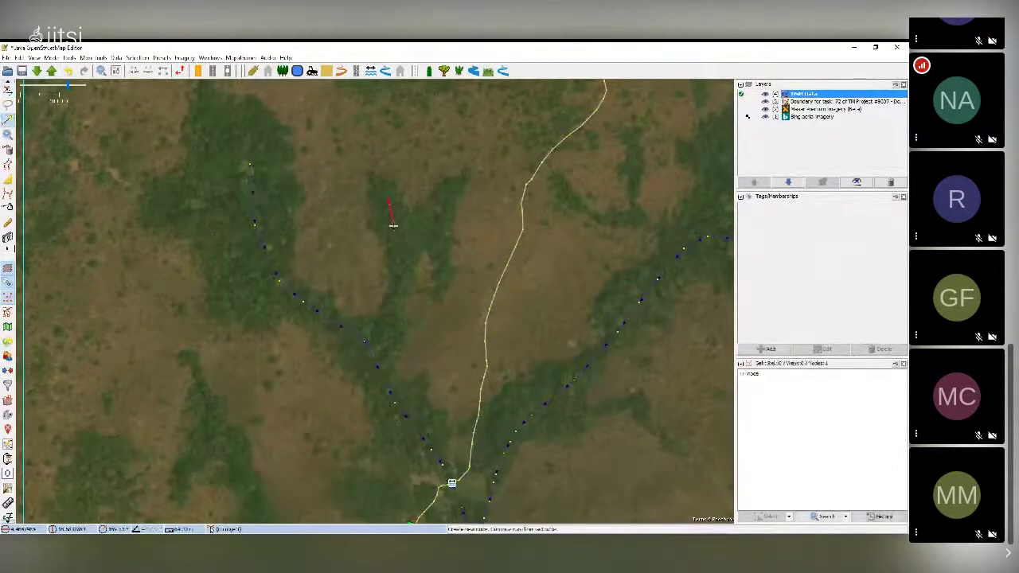
{"action": "left_click", "coordinate": [400, 259]}
{"action": "left_click", "coordinate": [397, 307]}
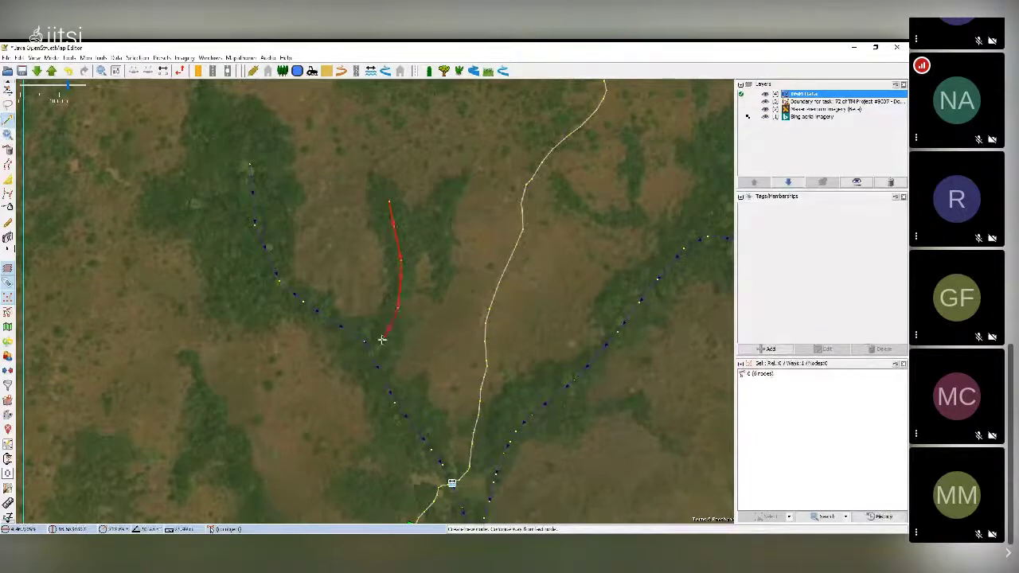
{"action": "double_click", "coordinate": [375, 355]}
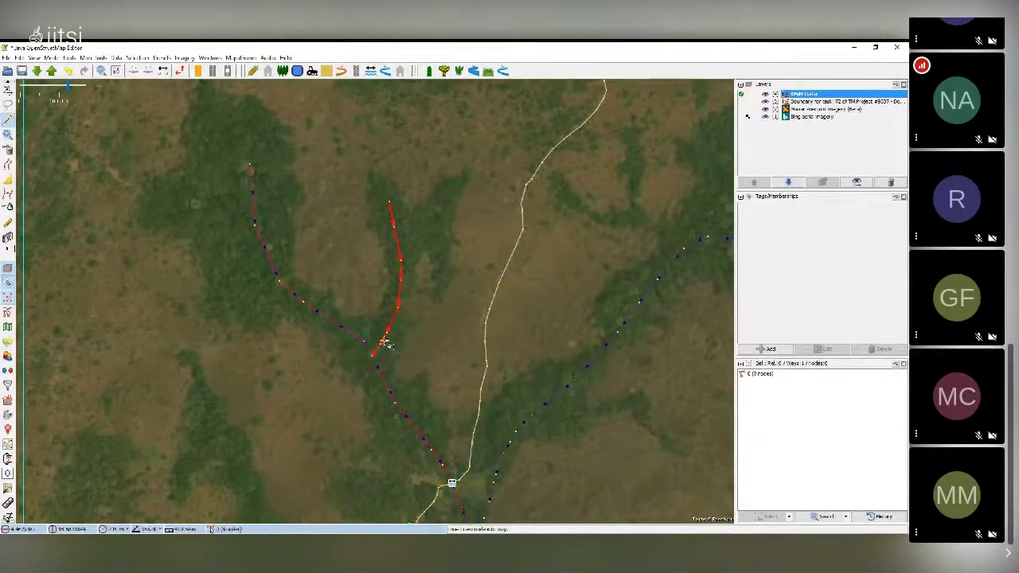
{"action": "scroll", "coordinate": [375, 357], "scroll_direction": "up", "scroll_amount": 4}
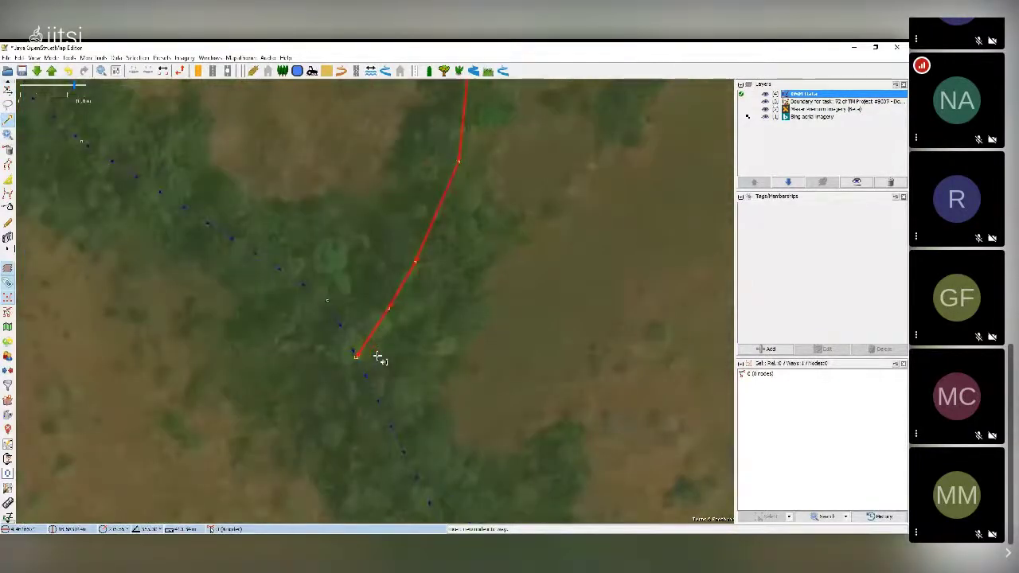
{"action": "scroll", "coordinate": [380, 350], "scroll_direction": "down", "scroll_amount": 4}
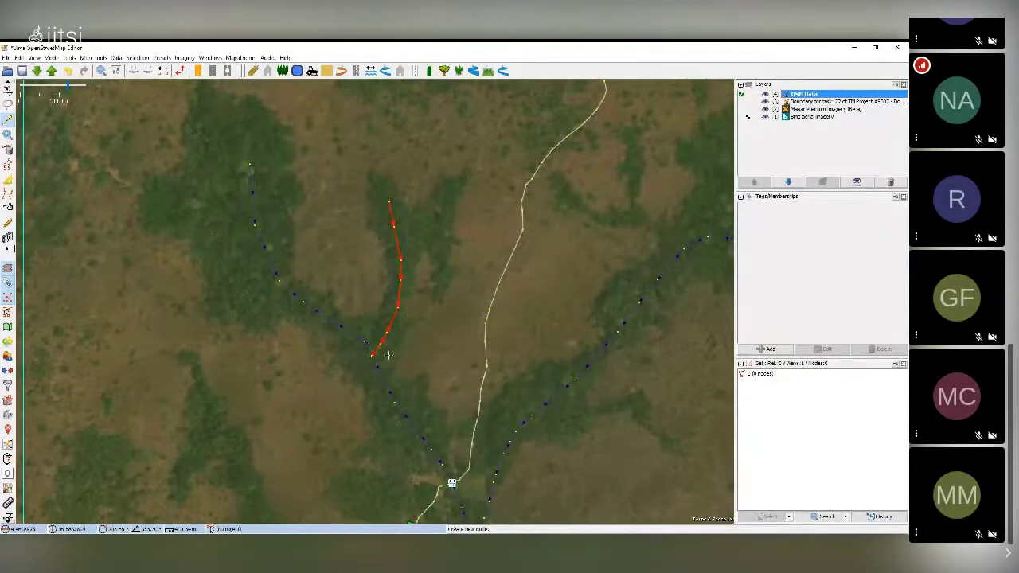
Step: Tag the short tributary as a stream with the intermittent attribute
{"action": "scroll", "coordinate": [388, 355], "scroll_direction": "up", "scroll_amount": 3}
{"action": "left_click", "coordinate": [502, 70]}
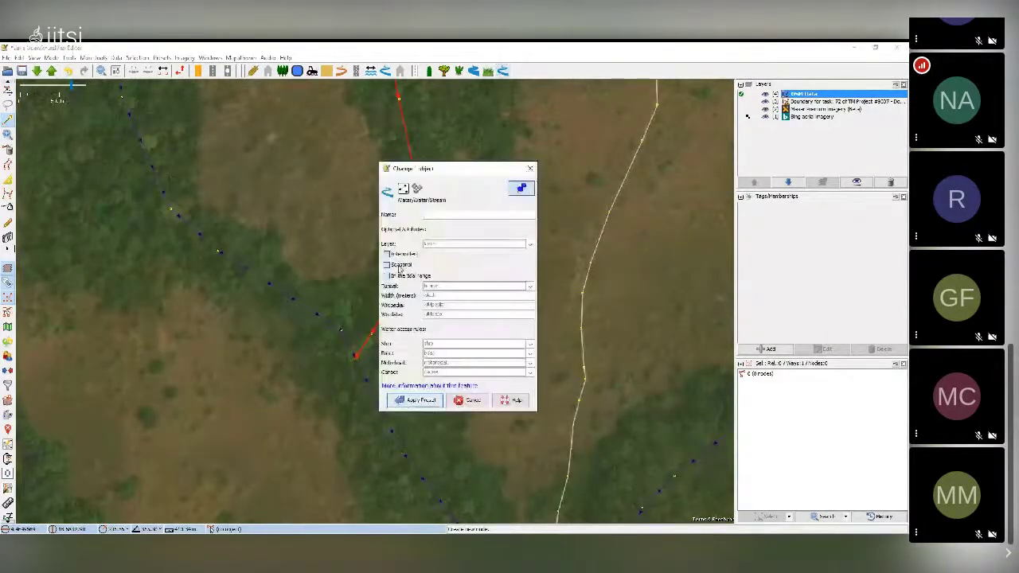
{"action": "left_click", "coordinate": [387, 253]}
{"action": "left_click", "coordinate": [416, 400]}
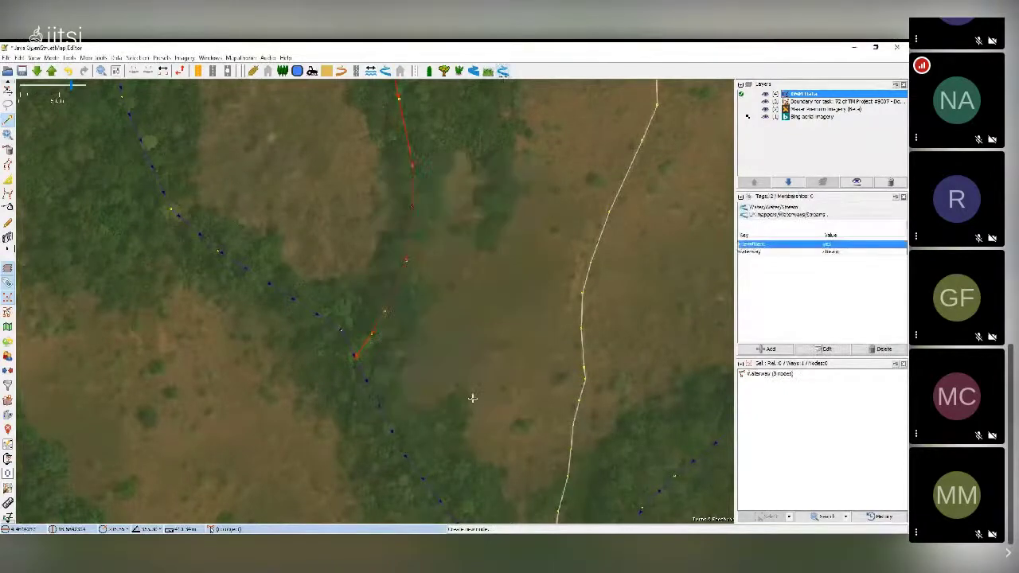
Step: Start a way near the southwest corner of the task boundary and trace it north and northeast along the green valley
{"action": "scroll", "coordinate": [555, 349], "scroll_direction": "down", "scroll_amount": 2}
{"action": "scroll", "coordinate": [540, 347], "scroll_direction": "down", "scroll_amount": 2}
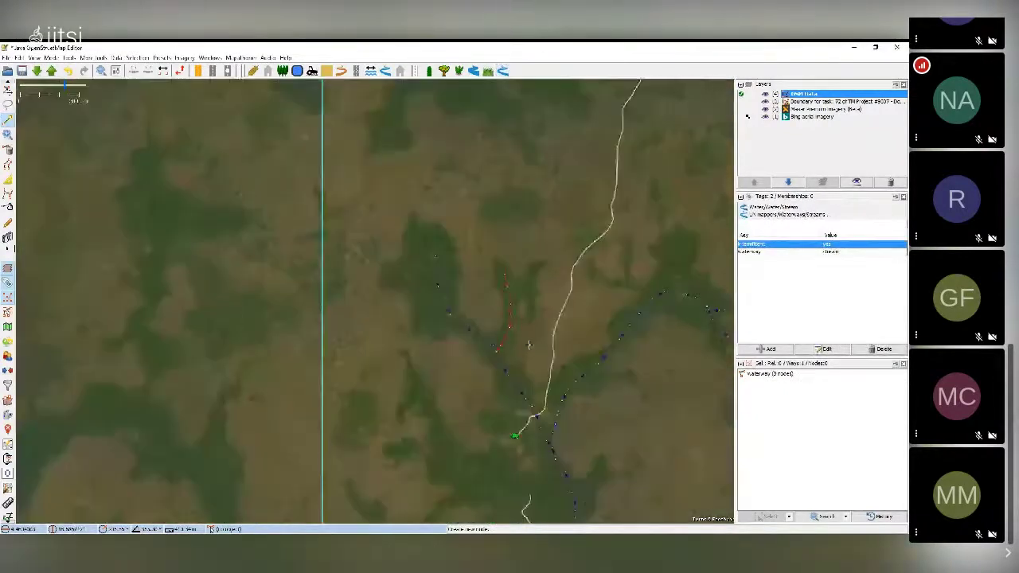
{"action": "left_click_drag", "start_coordinate": [556, 503], "coordinate": [456, 293]}
{"action": "left_click_drag", "start_coordinate": [335, 364], "coordinate": [375, 295]}
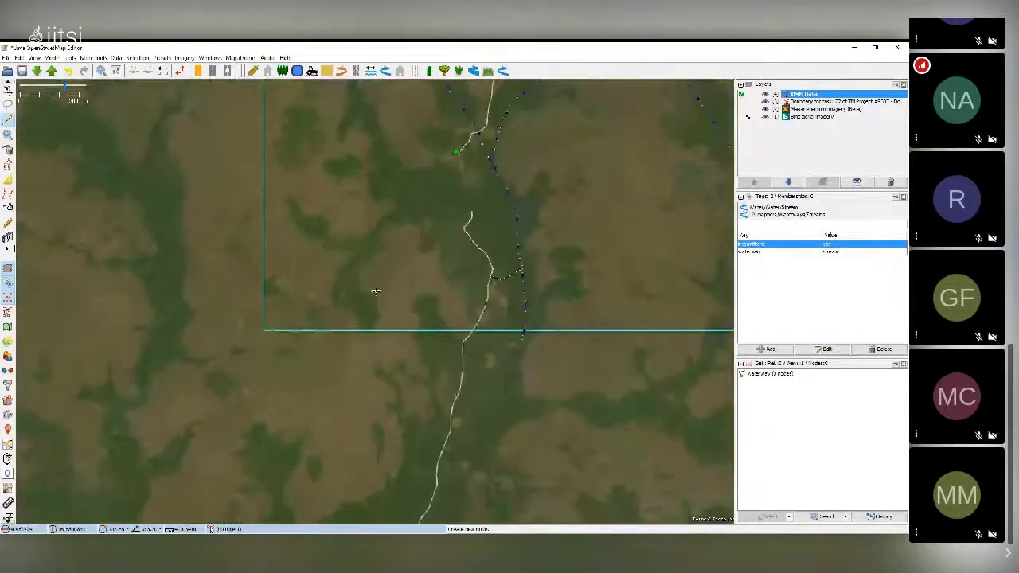
{"action": "scroll", "coordinate": [373, 296], "scroll_direction": "up", "scroll_amount": 2}
{"action": "left_click", "coordinate": [351, 338]}
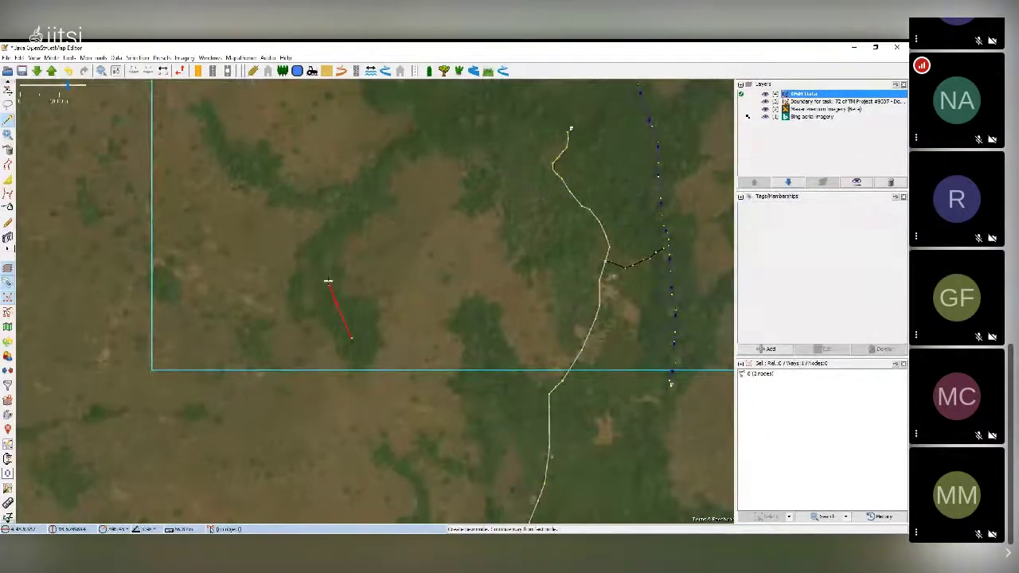
{"action": "left_click", "coordinate": [327, 248]}
{"action": "left_click", "coordinate": [370, 203]}
{"action": "left_click", "coordinate": [376, 185]}
{"action": "left_click", "coordinate": [381, 179]}
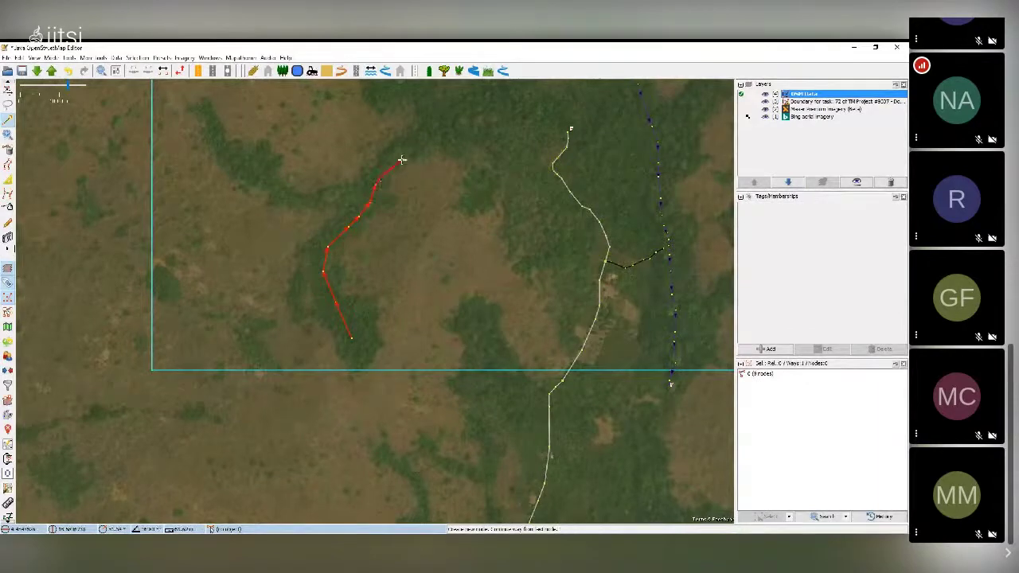
{"action": "left_click", "coordinate": [401, 156]}
{"action": "left_click", "coordinate": [430, 137]}
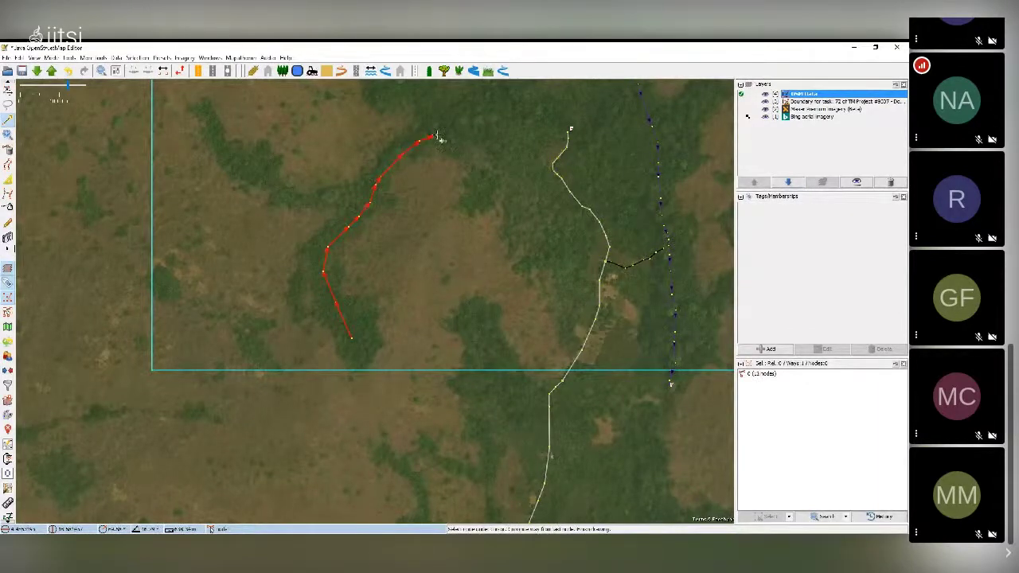
Step: Continue the southwestern way east past the northern end of the southern highway and finish it on the existing main stream
{"action": "scroll", "coordinate": [421, 194], "scroll_direction": "down", "scroll_amount": 2}
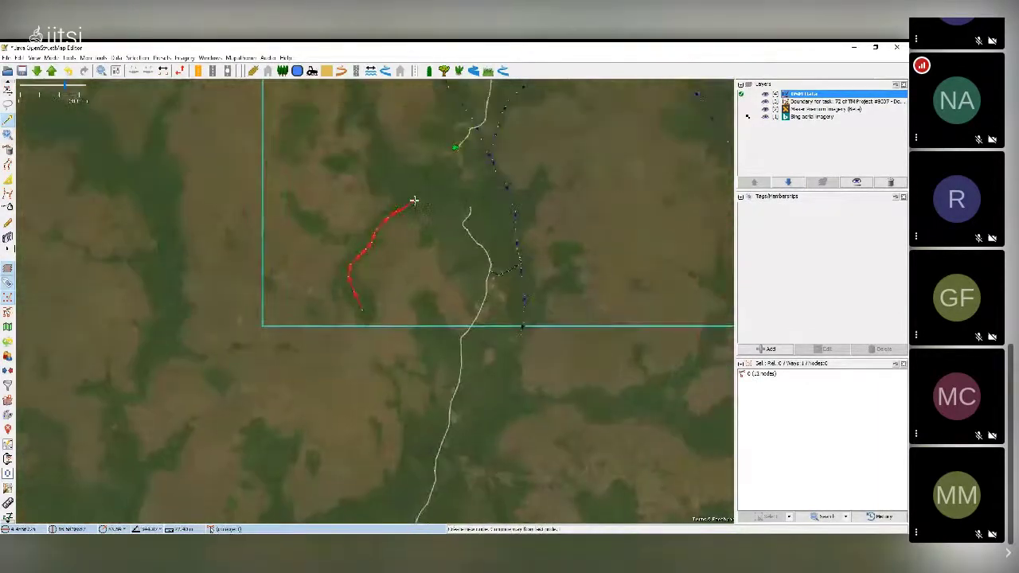
{"action": "scroll", "coordinate": [417, 195], "scroll_direction": "up", "scroll_amount": 2}
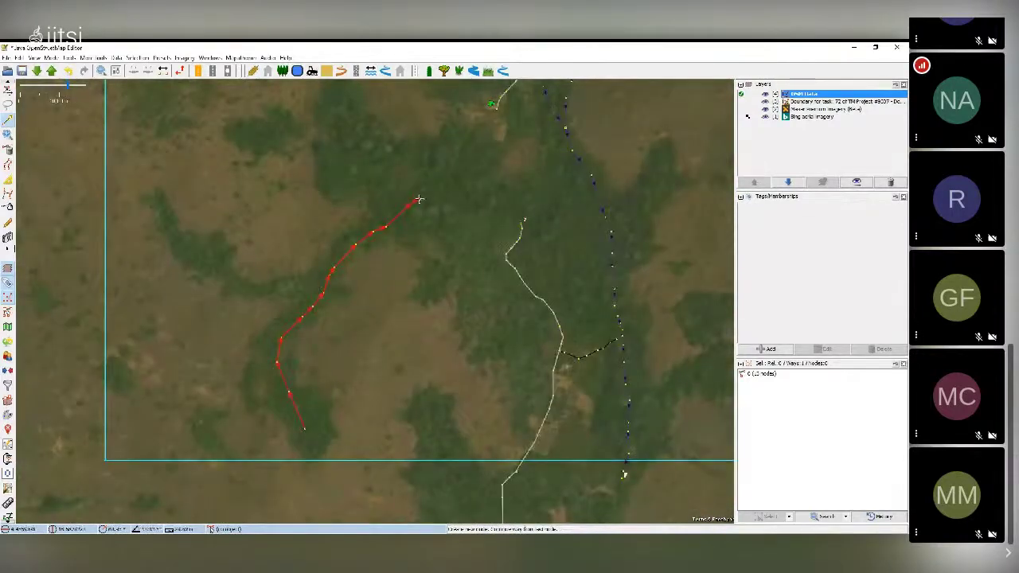
{"action": "left_click", "coordinate": [438, 185]}
{"action": "left_click", "coordinate": [463, 191]}
{"action": "left_click", "coordinate": [492, 201]}
{"action": "left_click", "coordinate": [510, 199]}
{"action": "left_click", "coordinate": [523, 207]}
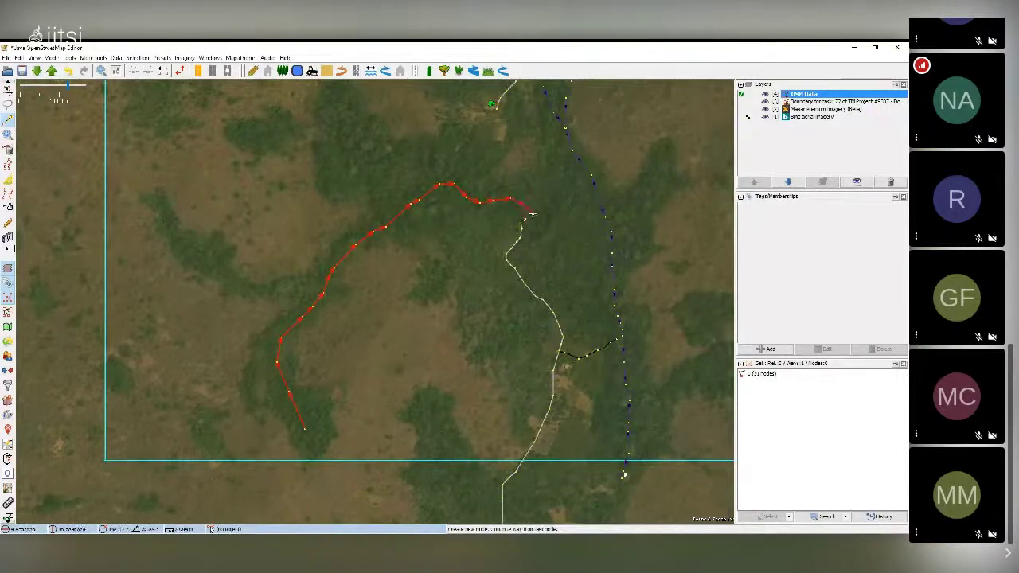
{"action": "left_click", "coordinate": [534, 214]}
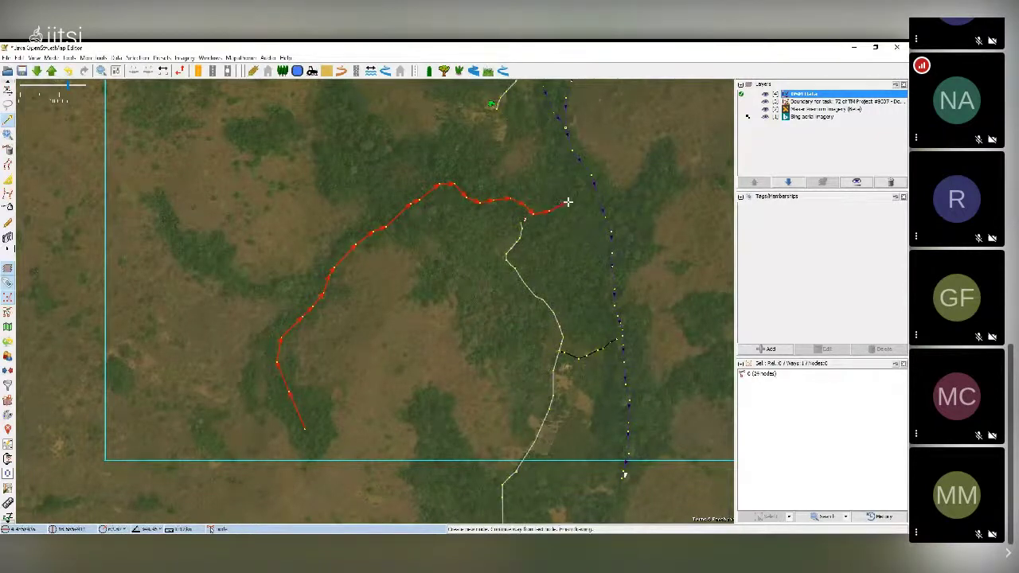
{"action": "left_click", "coordinate": [567, 203]}
{"action": "left_click", "coordinate": [582, 200]}
{"action": "double_click", "coordinate": [597, 196]}
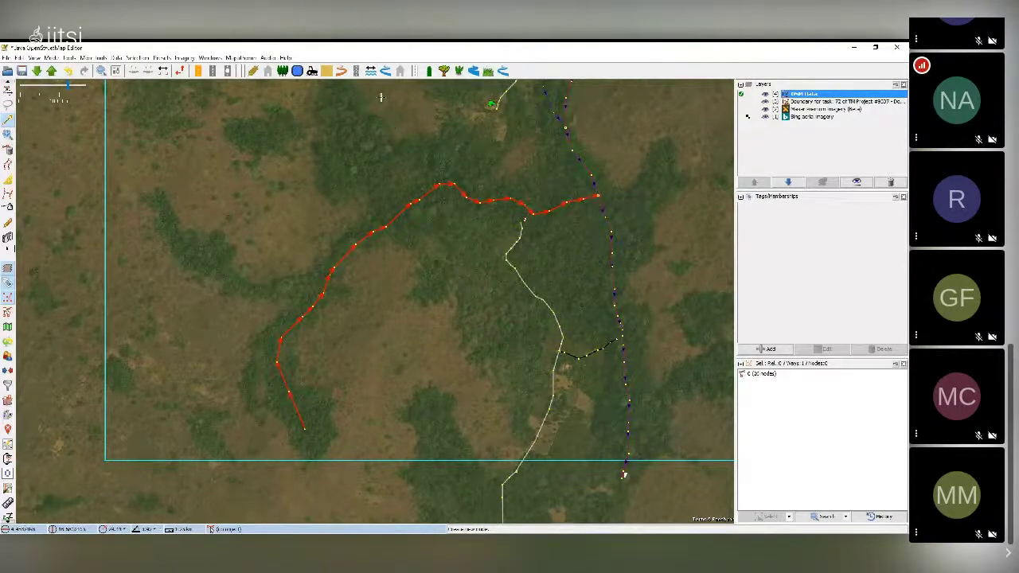
Step: Apply the stream preset to the long southwestern way and mark it as intermittent
{"action": "left_click", "coordinate": [385, 71]}
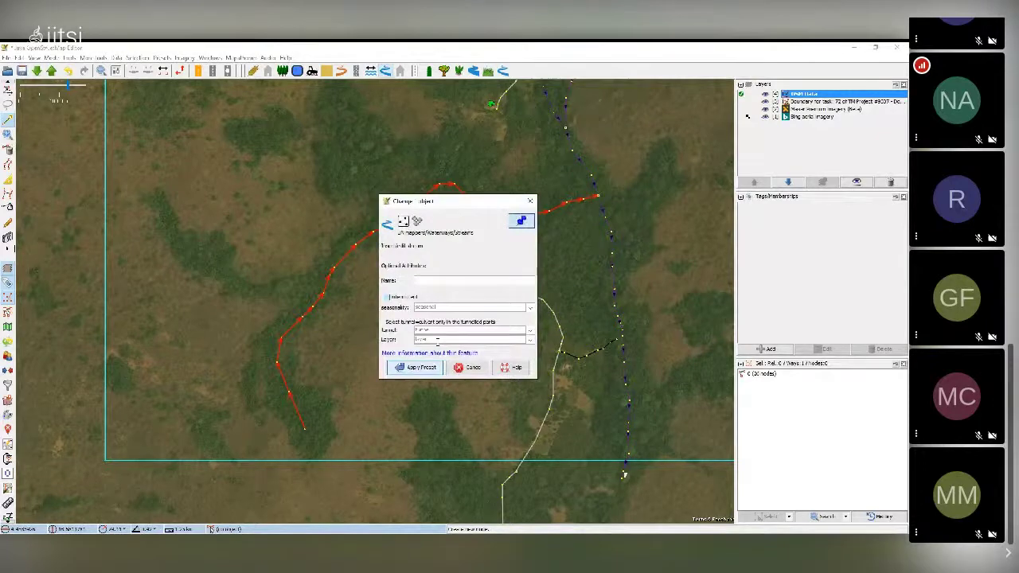
{"action": "left_click", "coordinate": [391, 298]}
{"action": "left_click", "coordinate": [415, 367]}
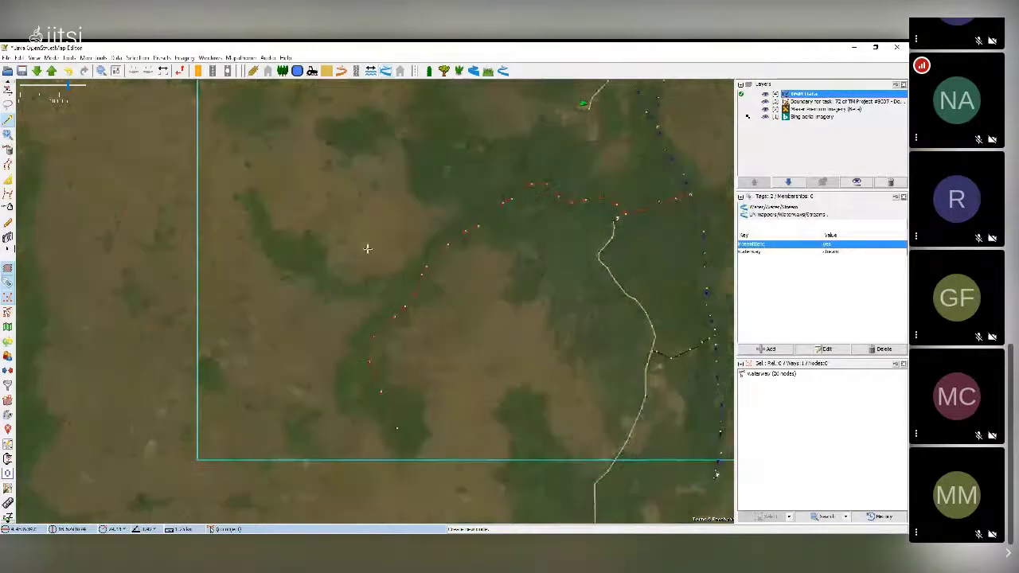
Step: Trace a way along the curved green valley near the western task boundary and finish it on the long southwestern stream
{"action": "left_click", "coordinate": [260, 207]}
{"action": "left_click", "coordinate": [275, 230]}
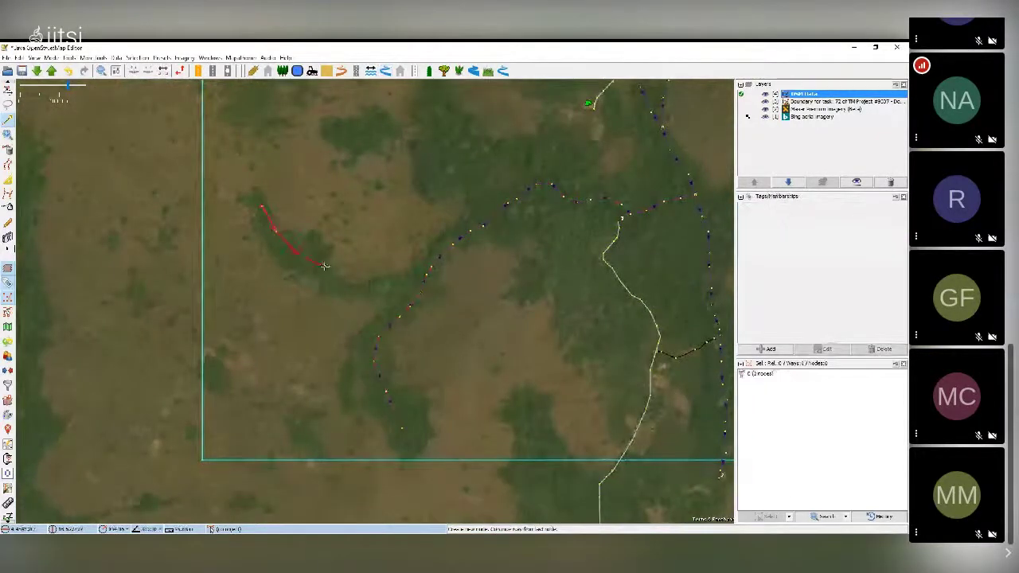
{"action": "left_click", "coordinate": [296, 253]}
{"action": "left_click", "coordinate": [329, 275]}
{"action": "left_click", "coordinate": [357, 286]}
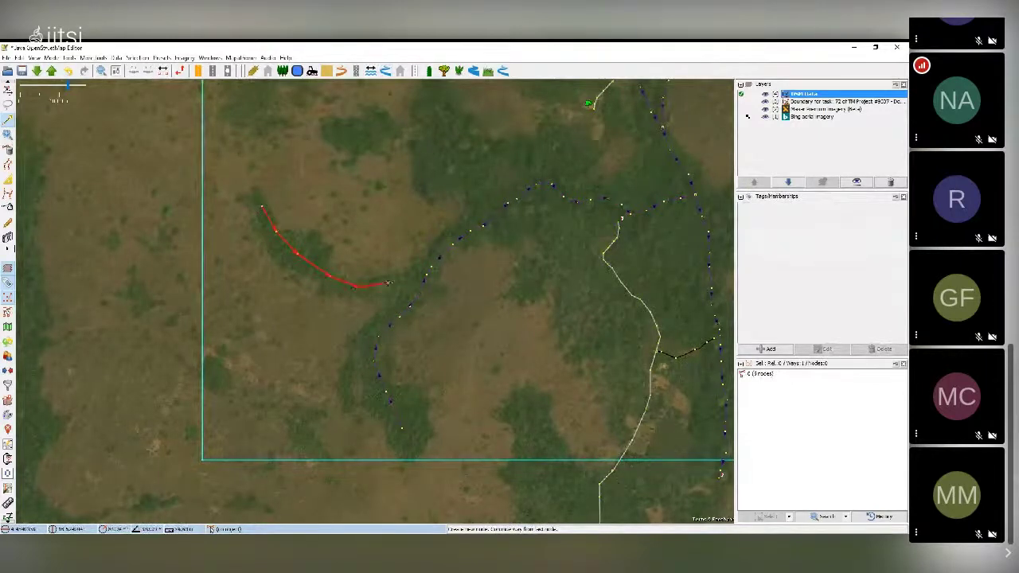
{"action": "left_click", "coordinate": [385, 282]}
{"action": "left_click", "coordinate": [422, 273]}
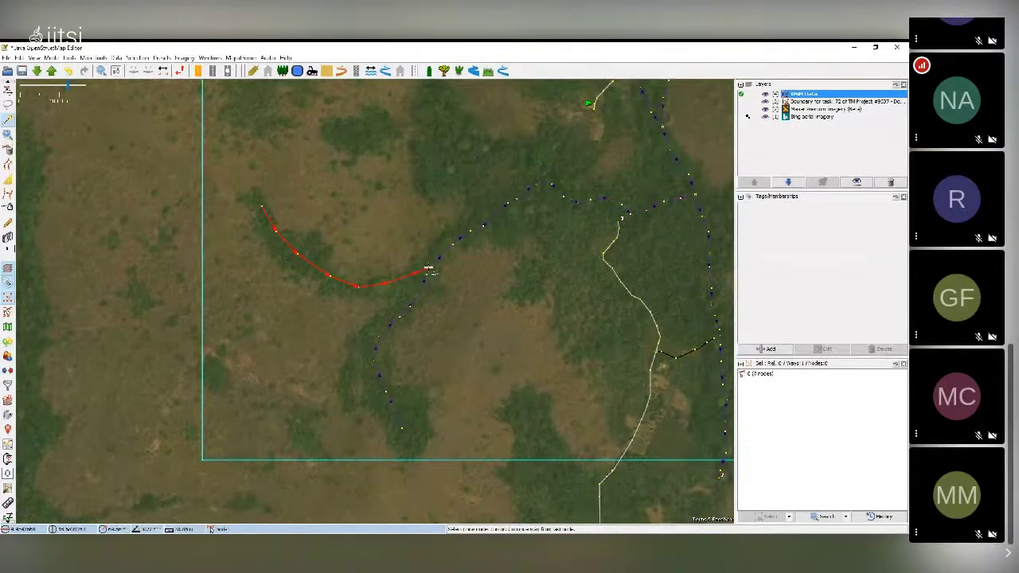
{"action": "double_click", "coordinate": [431, 268]}
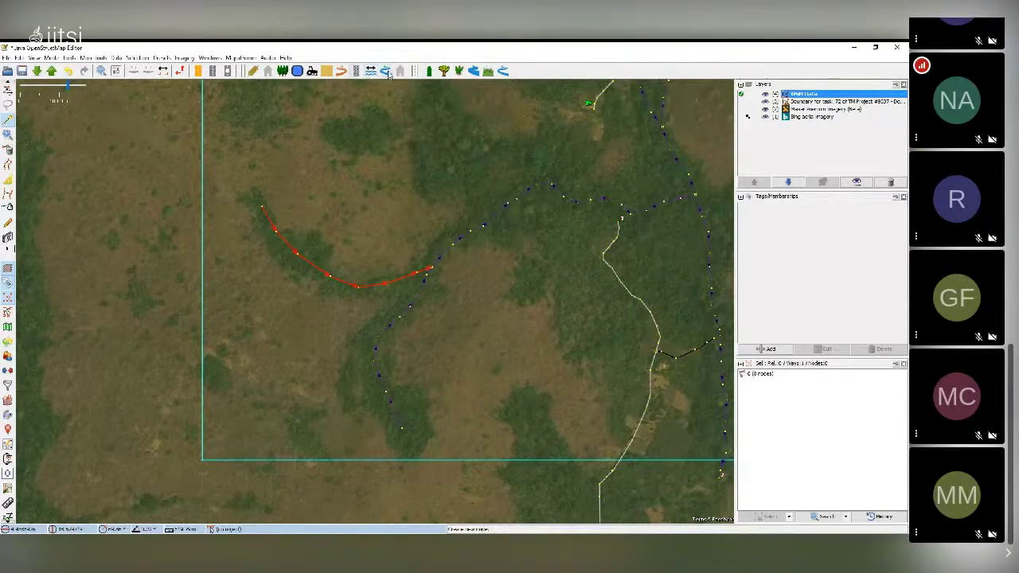
Step: Apply the stream preset to the curved western tributary and mark it as intermittent
{"action": "left_click", "coordinate": [503, 71]}
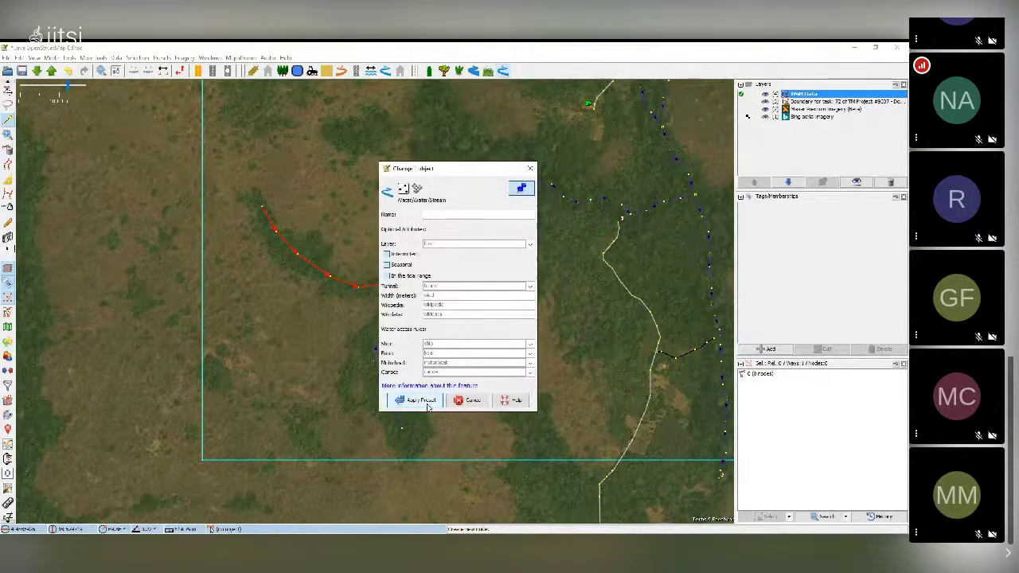
{"action": "left_click", "coordinate": [387, 254]}
{"action": "left_click", "coordinate": [418, 400]}
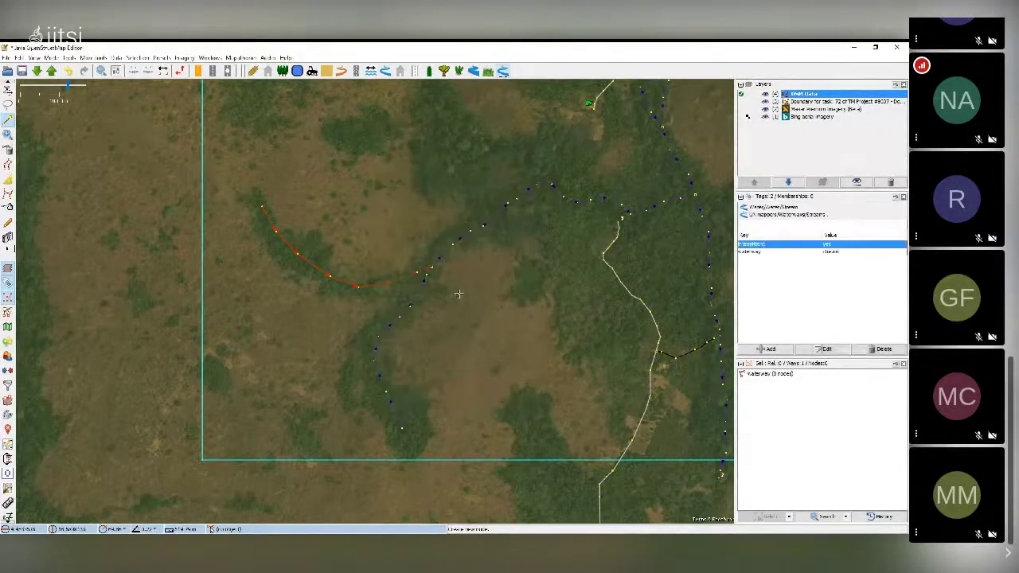
Step: Trace a way from the long southwestern stream north-northwest along the green valley west of the isolated dwelling
{"action": "scroll", "coordinate": [462, 284], "scroll_direction": "down", "scroll_amount": 2}
{"action": "left_click_drag", "start_coordinate": [471, 283], "coordinate": [420, 307]}
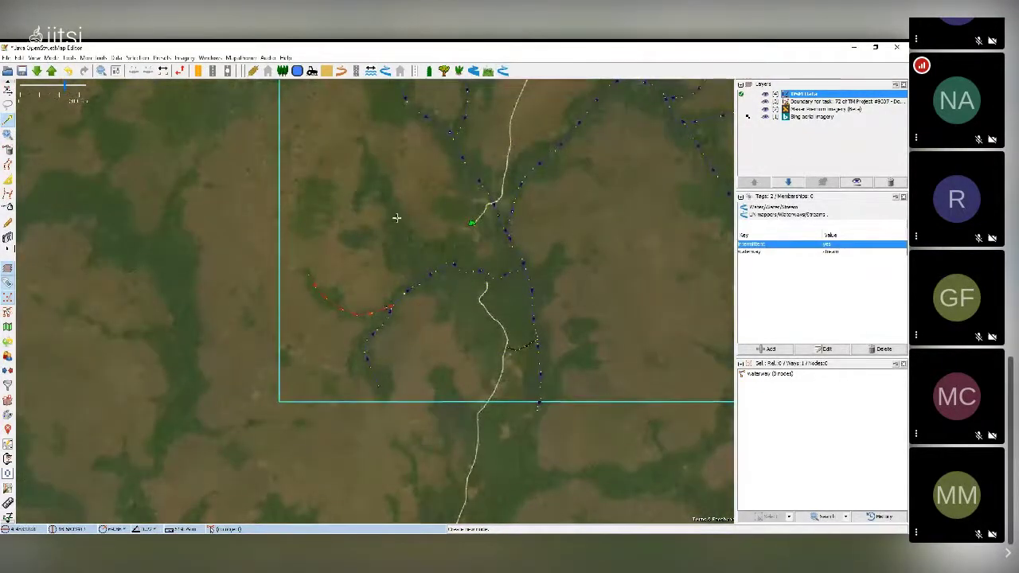
{"action": "scroll", "coordinate": [409, 246], "scroll_direction": "up", "scroll_amount": 2}
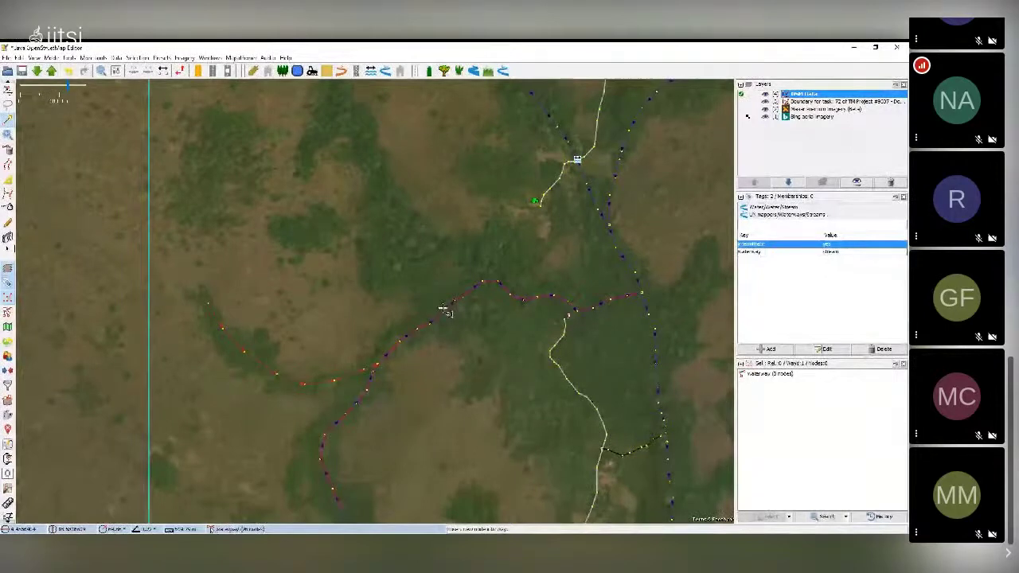
{"action": "left_click", "coordinate": [443, 309]}
{"action": "left_click", "coordinate": [396, 233]}
{"action": "left_click", "coordinate": [373, 149]}
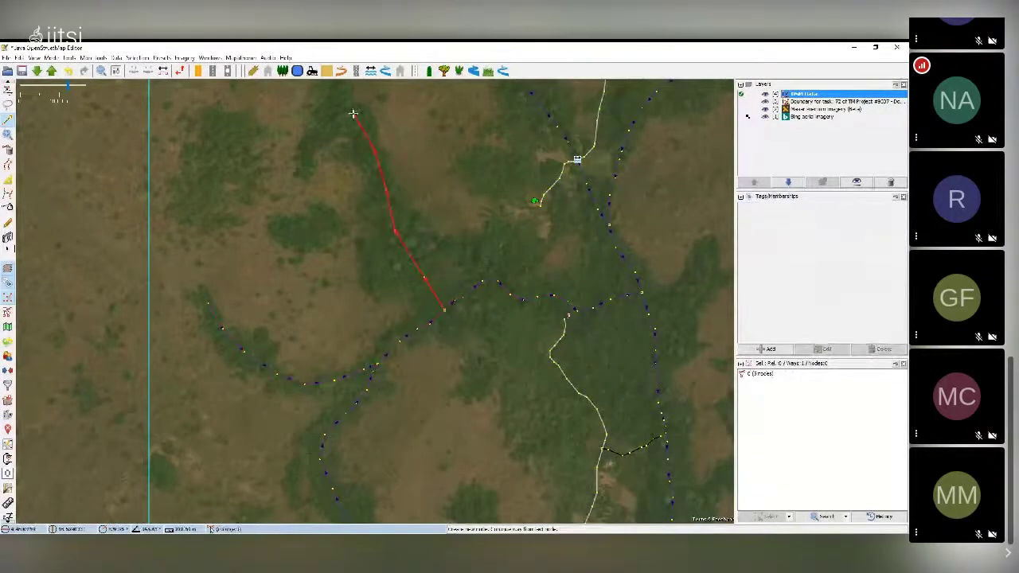
{"action": "left_click_drag", "start_coordinate": [353, 109], "coordinate": [405, 229]}
{"action": "double_click", "coordinate": [369, 162]}
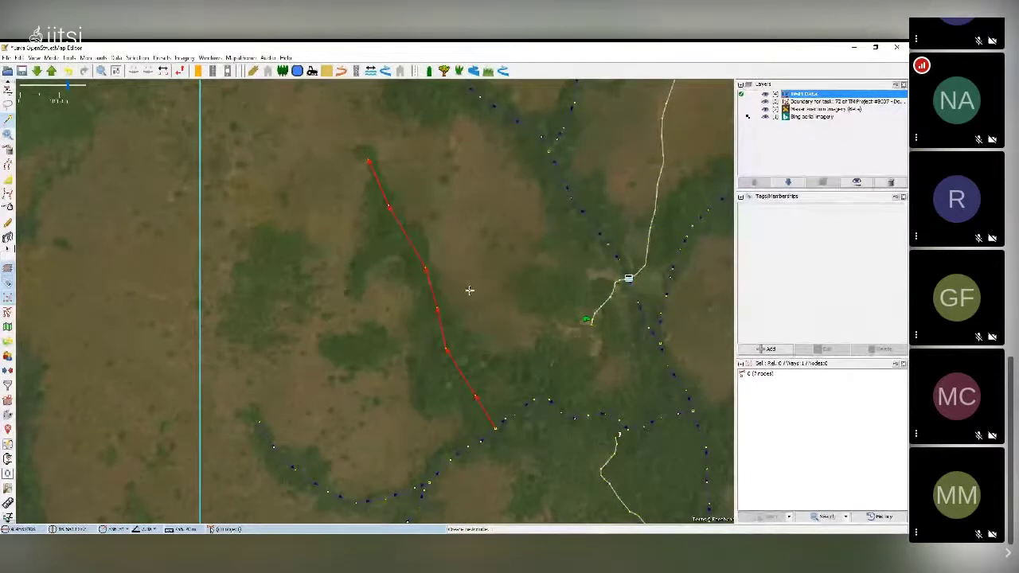
Step: Tag the north-northwest tributary as a stream with the intermittent attribute and deselect it
{"action": "key", "text": "s"}
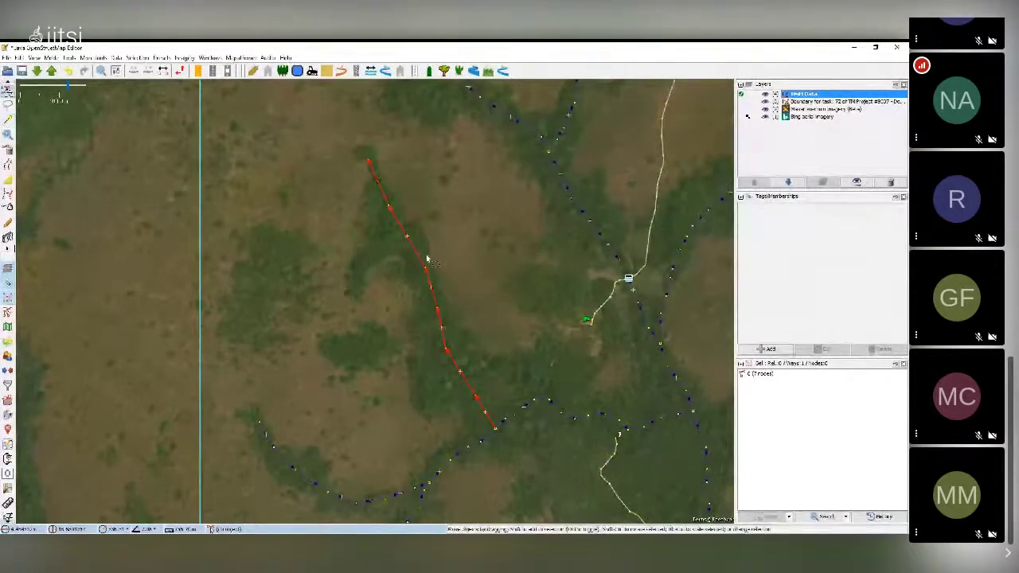
{"action": "left_click", "coordinate": [503, 71]}
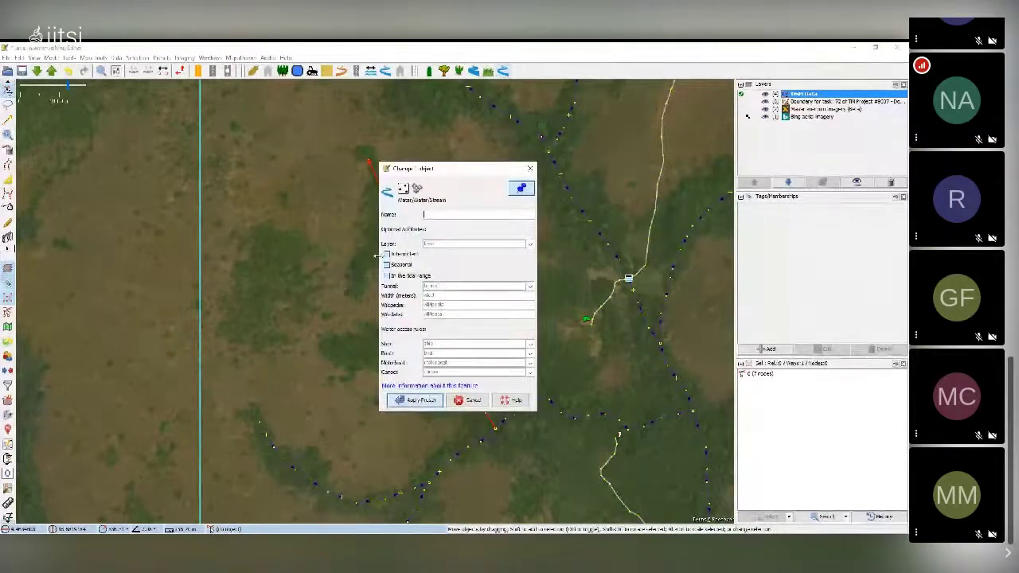
{"action": "key", "text": "Return"}
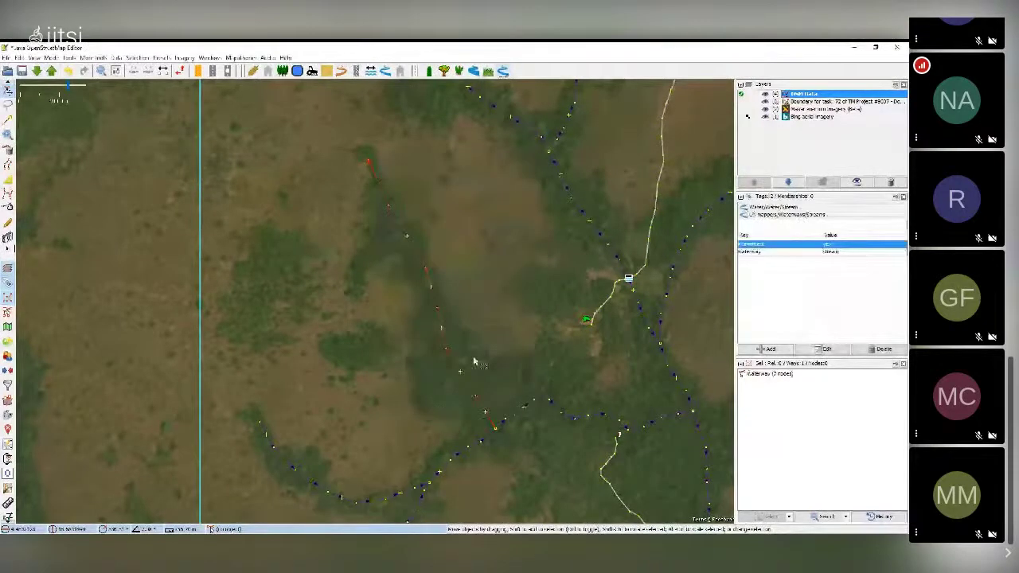
{"action": "left_click", "coordinate": [473, 350]}
Step: Examine the new north-northwest tributary and its tags against the imagery and the neighbouring streams
{"action": "scroll", "coordinate": [473, 355], "scroll_direction": "down", "scroll_amount": 2}
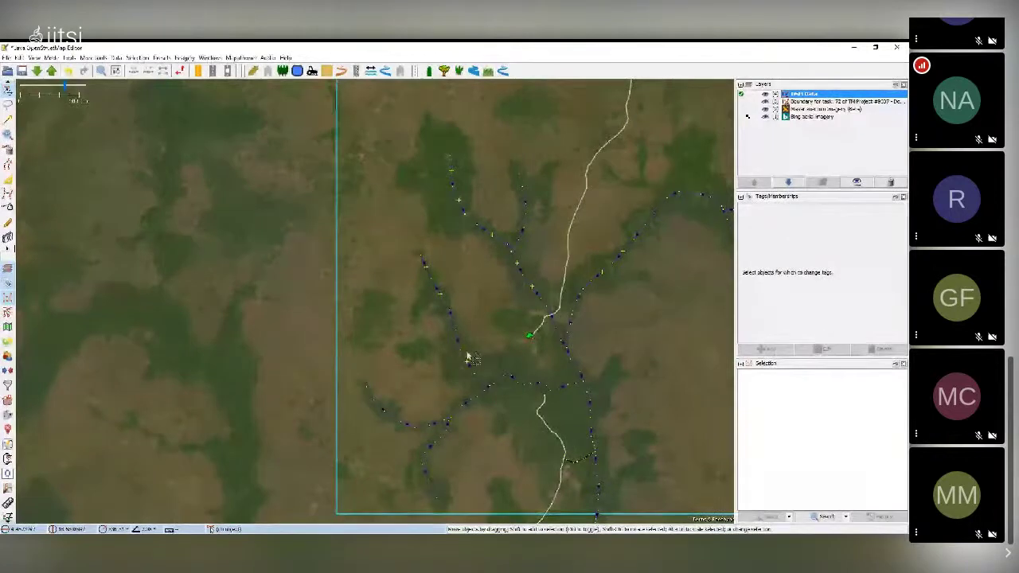
{"action": "scroll", "coordinate": [466, 333], "scroll_direction": "up", "scroll_amount": 2}
{"action": "scroll", "coordinate": [473, 337], "scroll_direction": "down", "scroll_amount": 2}
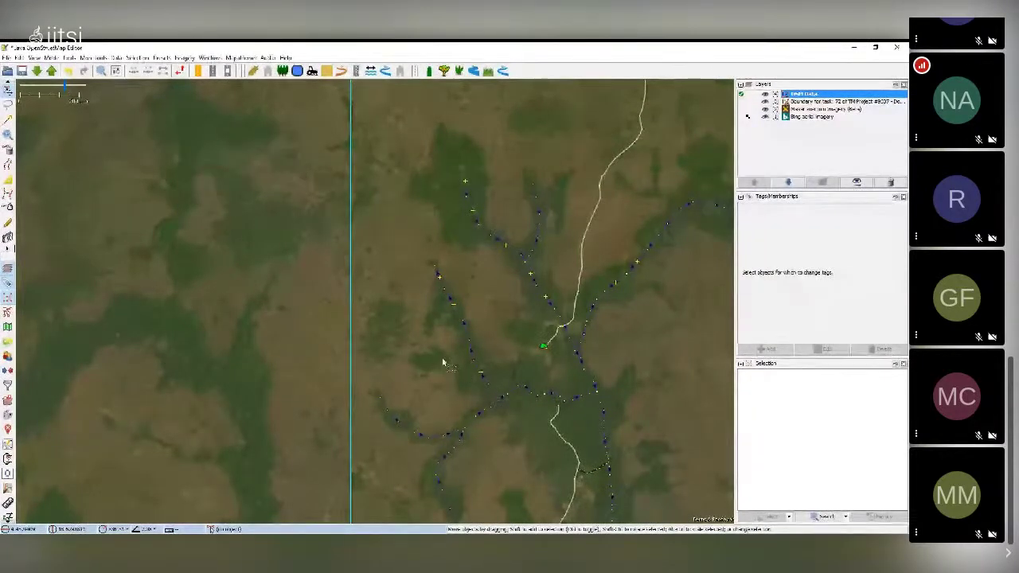
{"action": "left_click_drag", "start_coordinate": [440, 361], "coordinate": [425, 362]}
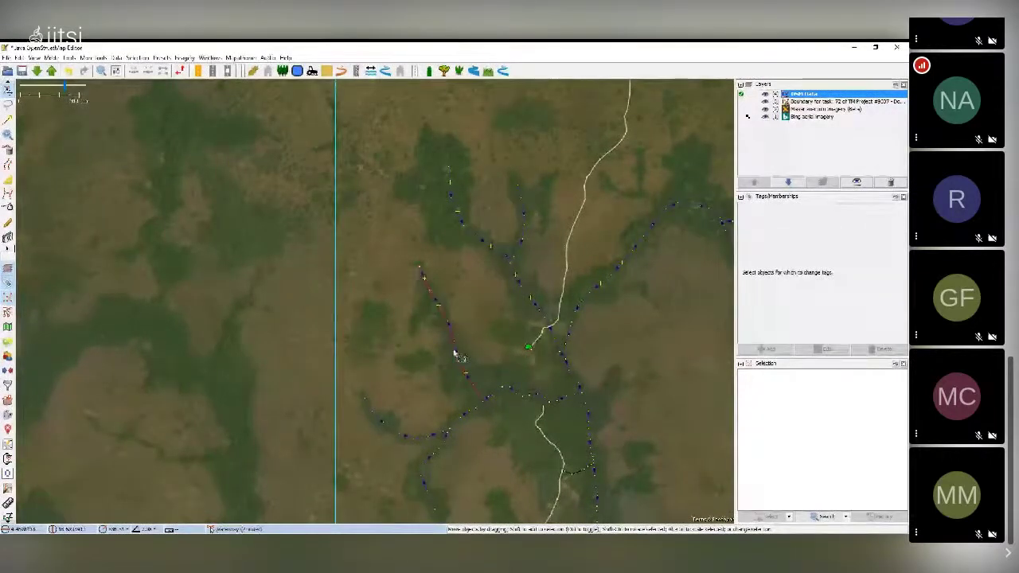
{"action": "scroll", "coordinate": [482, 380], "scroll_direction": "up", "scroll_amount": 2}
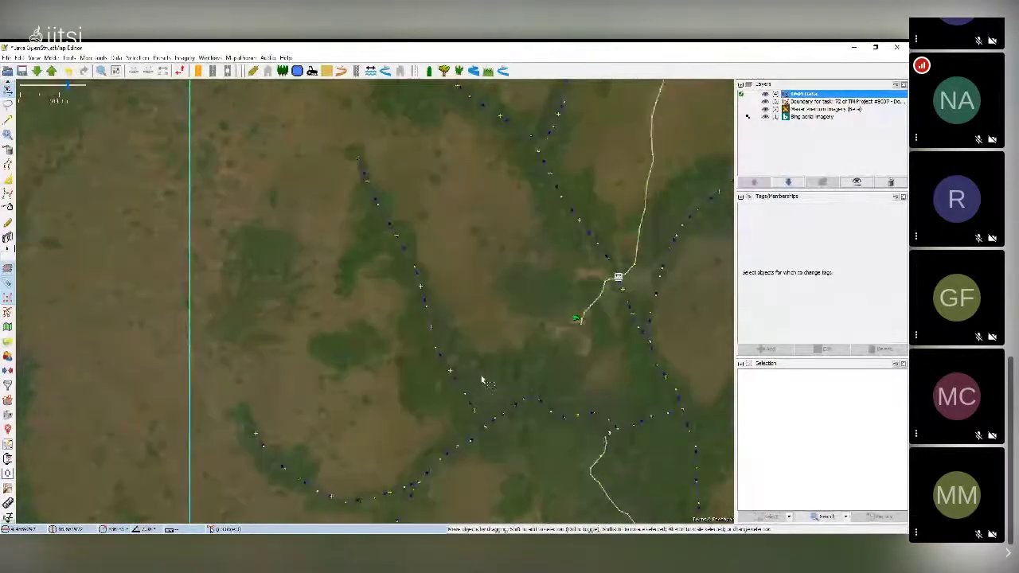
{"action": "scroll", "coordinate": [483, 382], "scroll_direction": "up", "scroll_amount": 2}
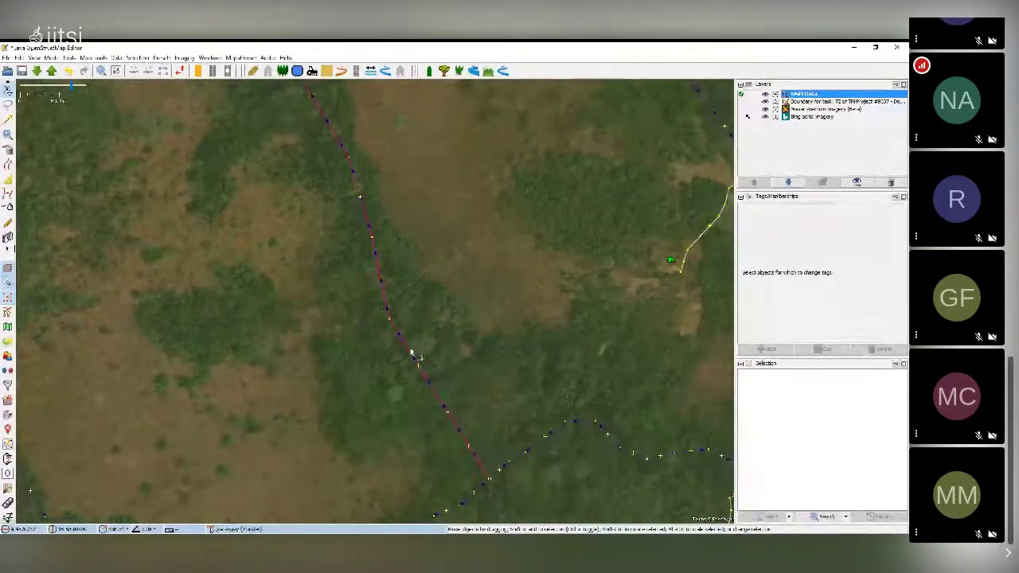
{"action": "left_click", "coordinate": [412, 356]}
{"action": "scroll", "coordinate": [417, 352], "scroll_direction": "down", "scroll_amount": 1}
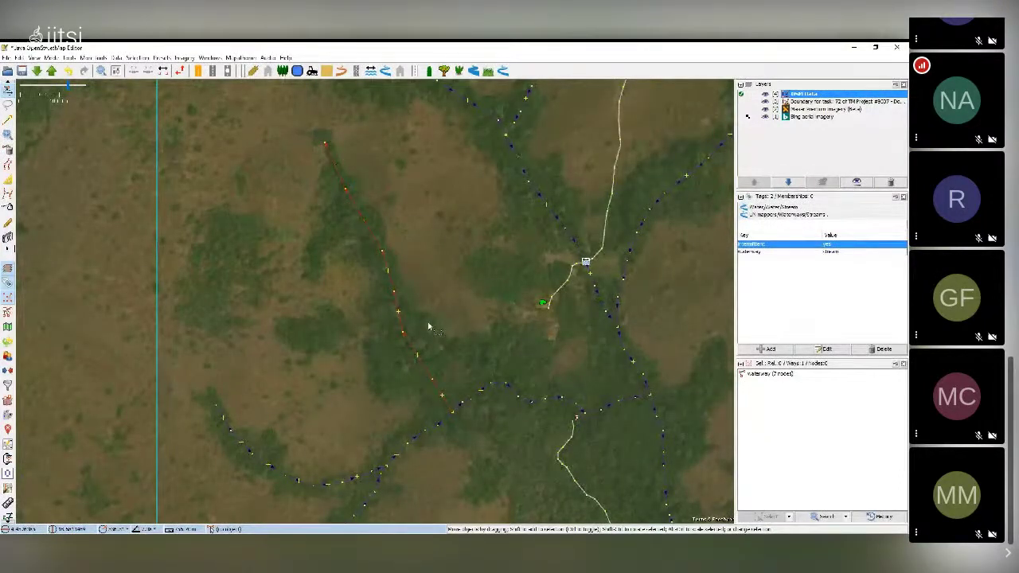
{"action": "left_click_drag", "start_coordinate": [430, 318], "coordinate": [426, 337]}
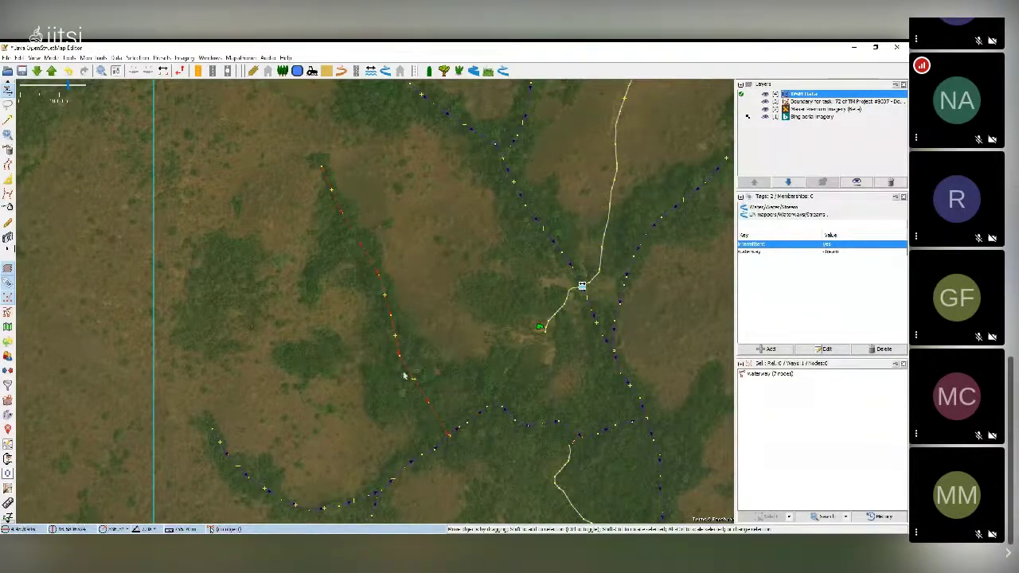
{"action": "left_click", "coordinate": [443, 361]}
Step: Look for untraced valleys across the task area and compare the northern part with the Maxar imagery hidden
{"action": "scroll", "coordinate": [442, 361], "scroll_direction": "down", "scroll_amount": 2}
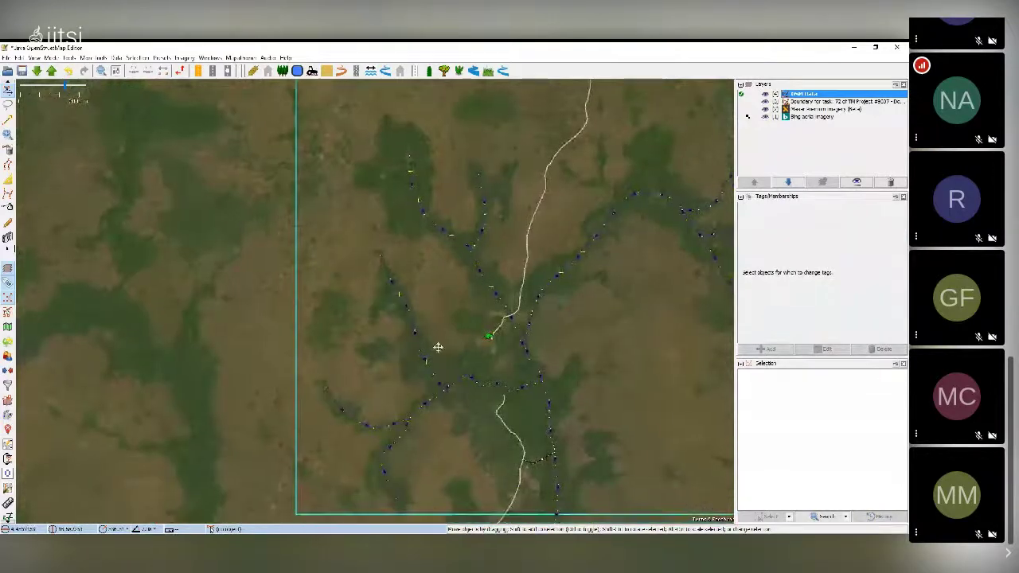
{"action": "left_click_drag", "start_coordinate": [437, 348], "coordinate": [296, 244]}
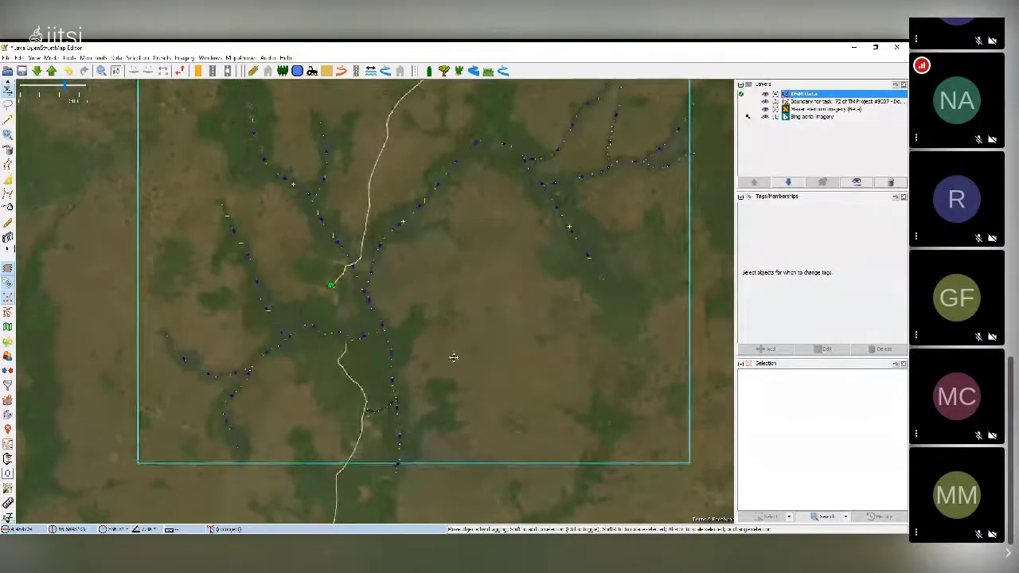
{"action": "left_click_drag", "start_coordinate": [453, 357], "coordinate": [380, 371]}
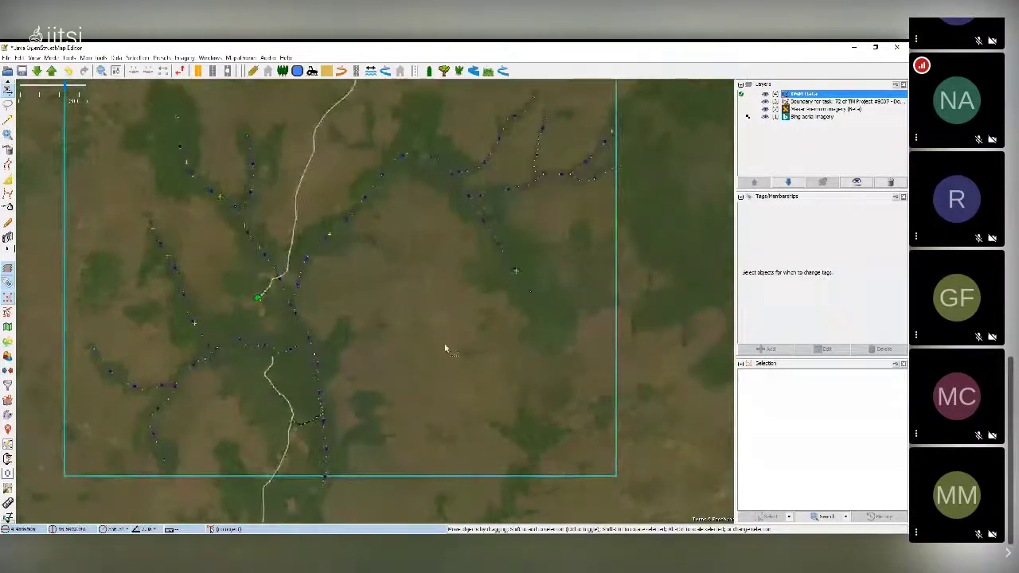
{"action": "left_click_drag", "start_coordinate": [474, 269], "coordinate": [402, 418]}
{"action": "scroll", "coordinate": [352, 275], "scroll_direction": "up", "scroll_amount": 3}
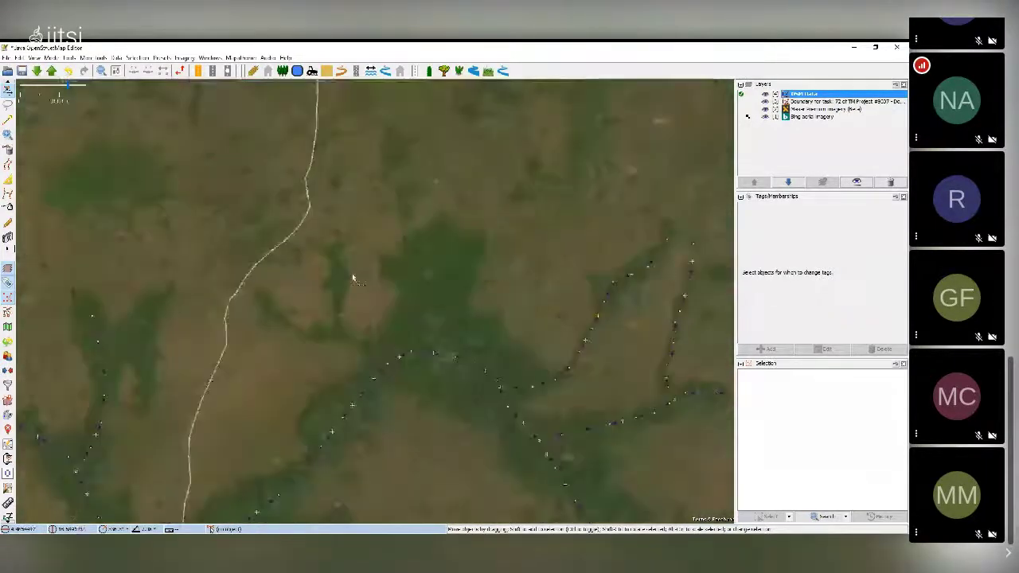
{"action": "left_click", "coordinate": [765, 109]}
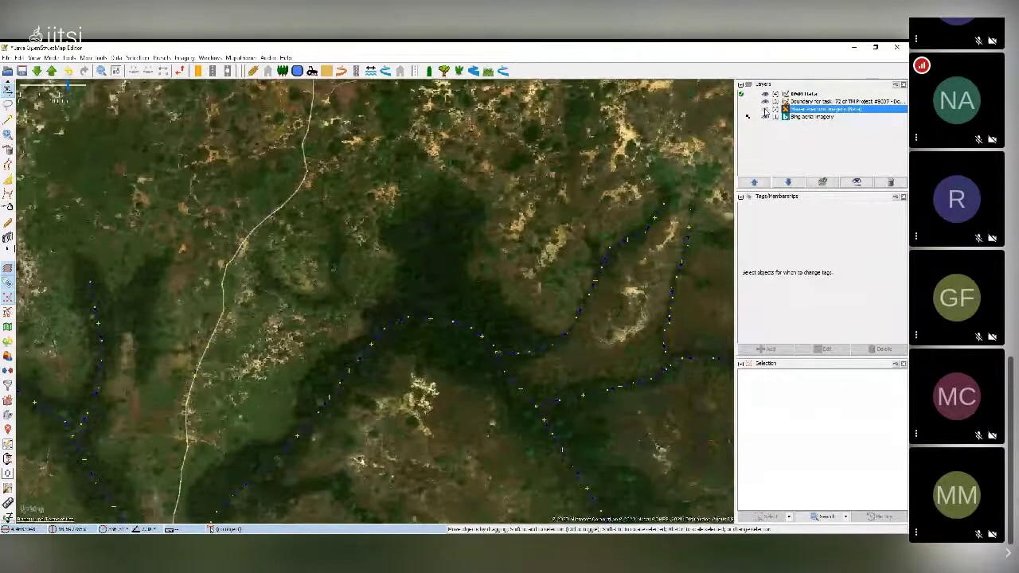
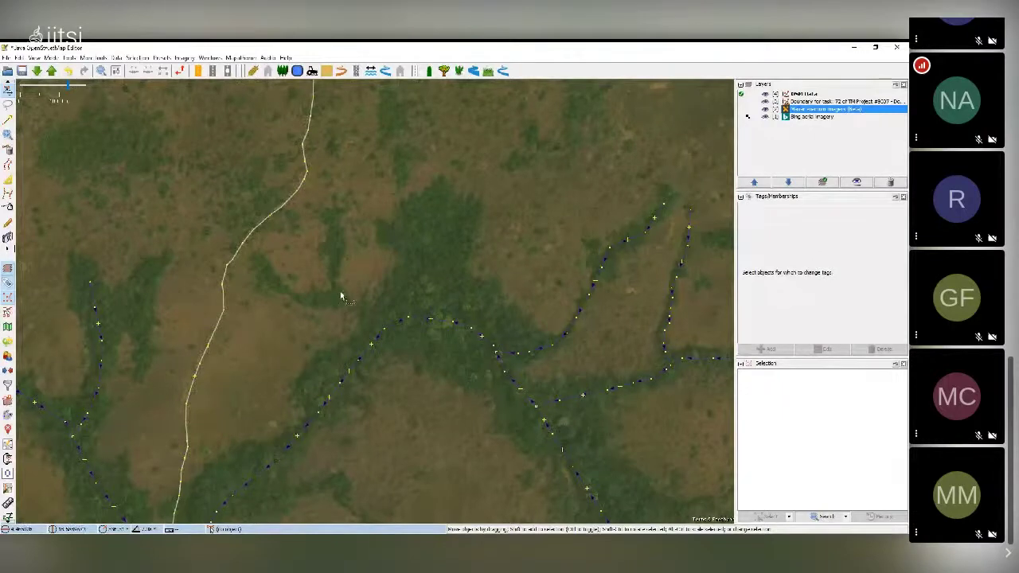
Step: Trace a short tributary east of the northern highway south to the main stream and tag it as an intermittent stream
{"action": "left_click_drag", "start_coordinate": [347, 256], "coordinate": [325, 313]}
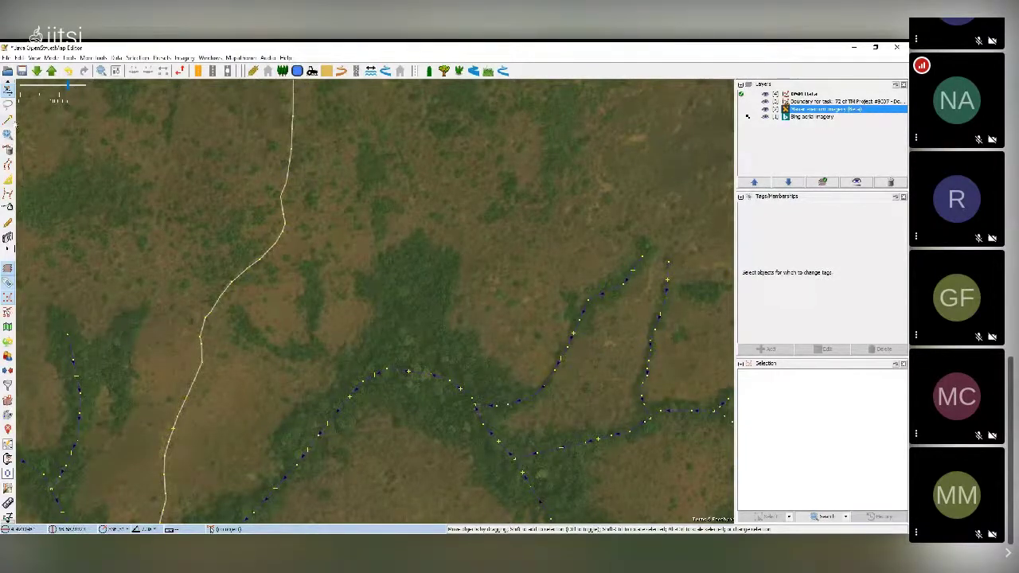
{"action": "left_click", "coordinate": [11, 120]}
{"action": "left_click", "coordinate": [310, 273]}
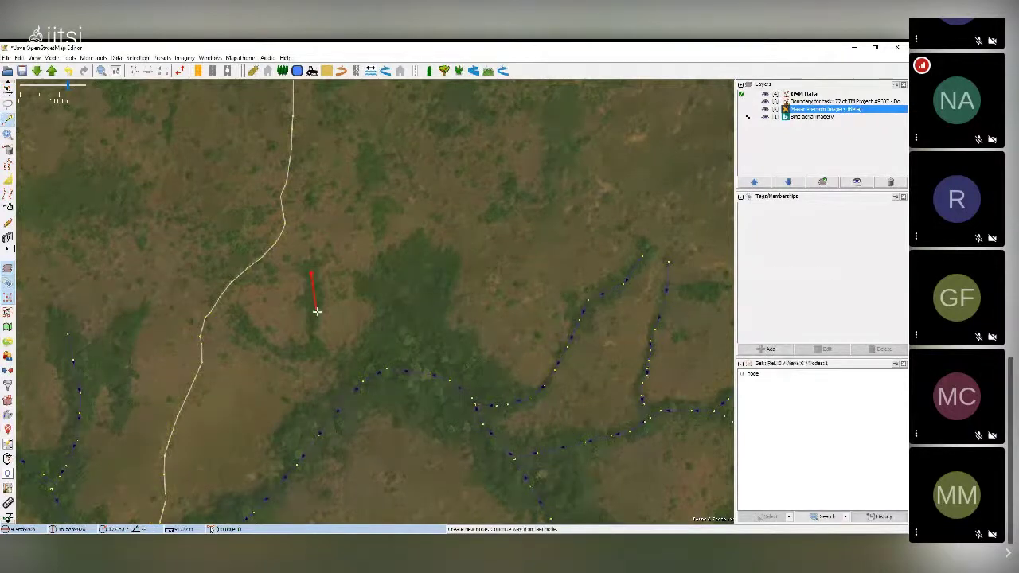
{"action": "left_click", "coordinate": [316, 309]}
{"action": "left_click", "coordinate": [314, 334]}
{"action": "left_click", "coordinate": [334, 366]}
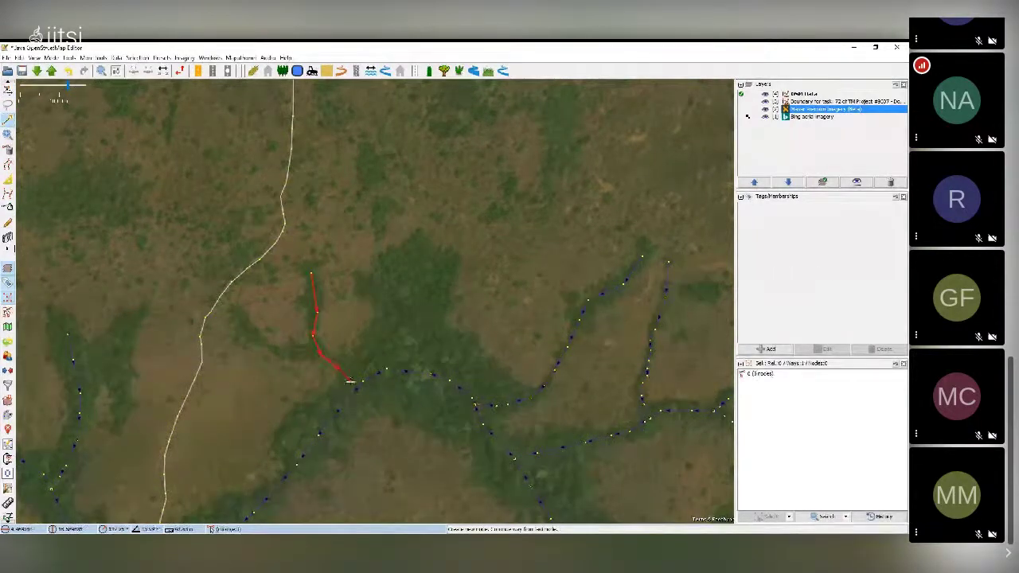
{"action": "double_click", "coordinate": [357, 388]}
{"action": "left_click", "coordinate": [502, 72]}
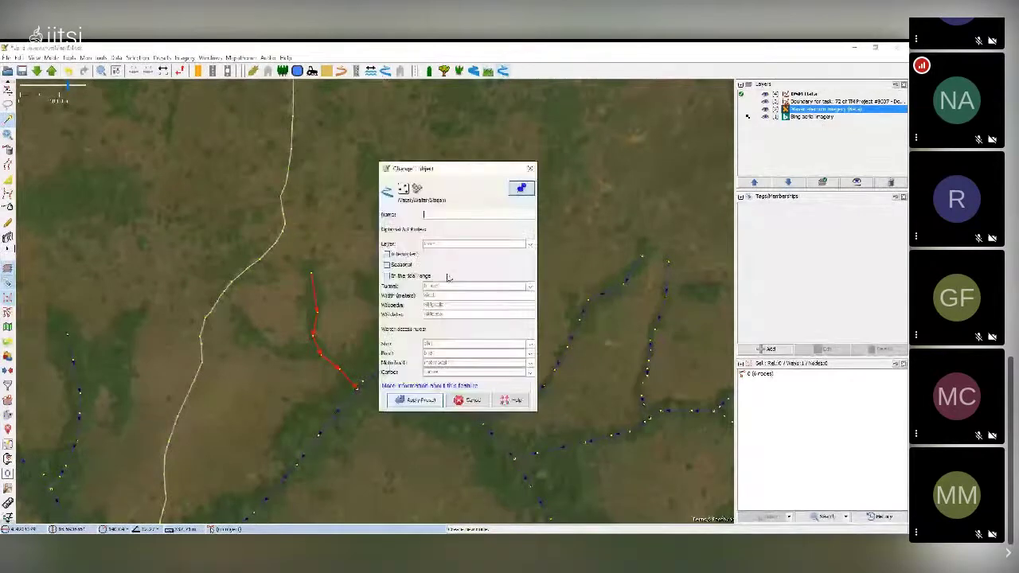
{"action": "left_click", "coordinate": [415, 400]}
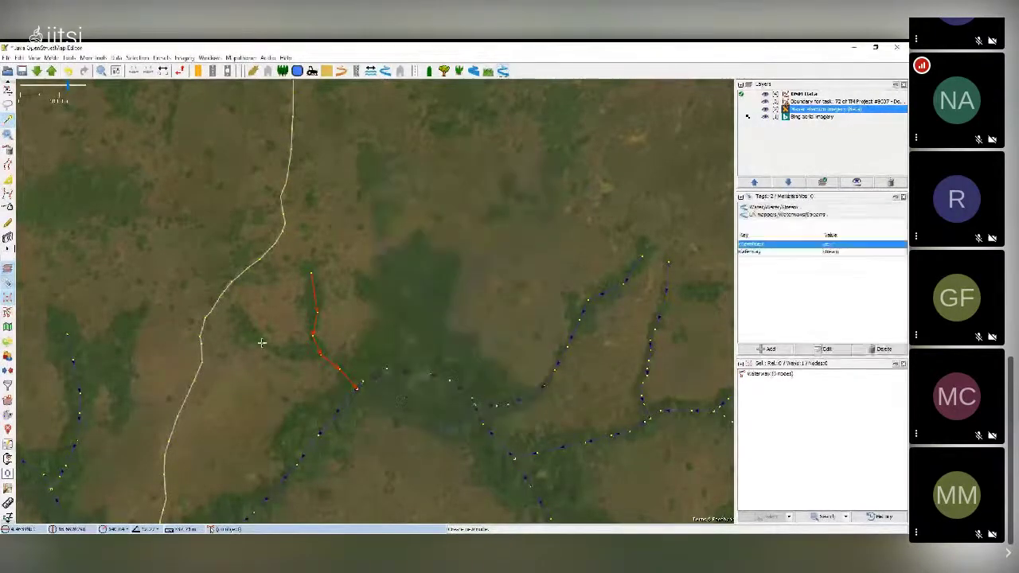
Step: Trace the side branch between the highway and the short tributary, connect it to that tributary, and tag it as an intermittent stream
{"action": "left_click", "coordinate": [240, 319]}
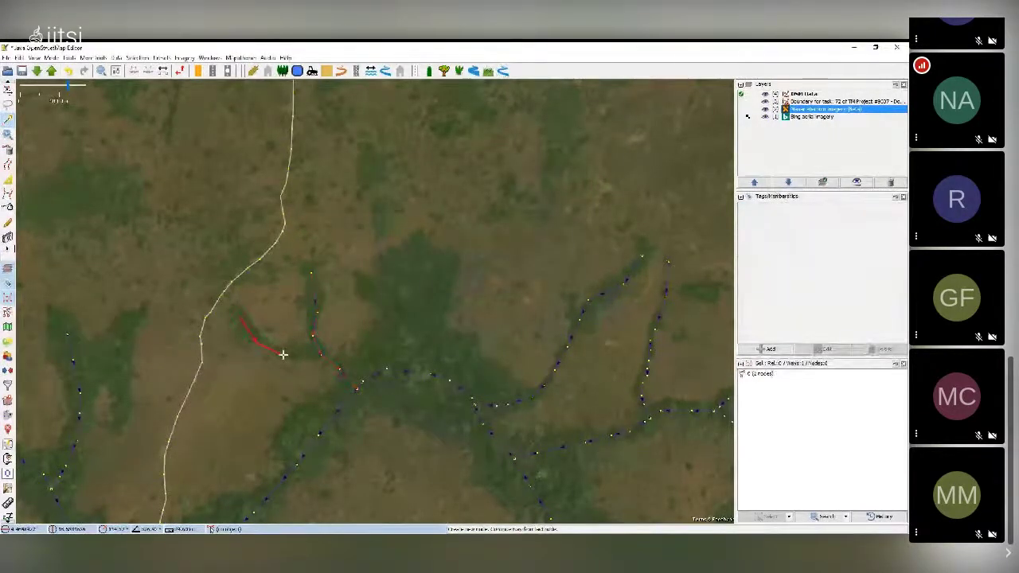
{"action": "left_click", "coordinate": [283, 354]}
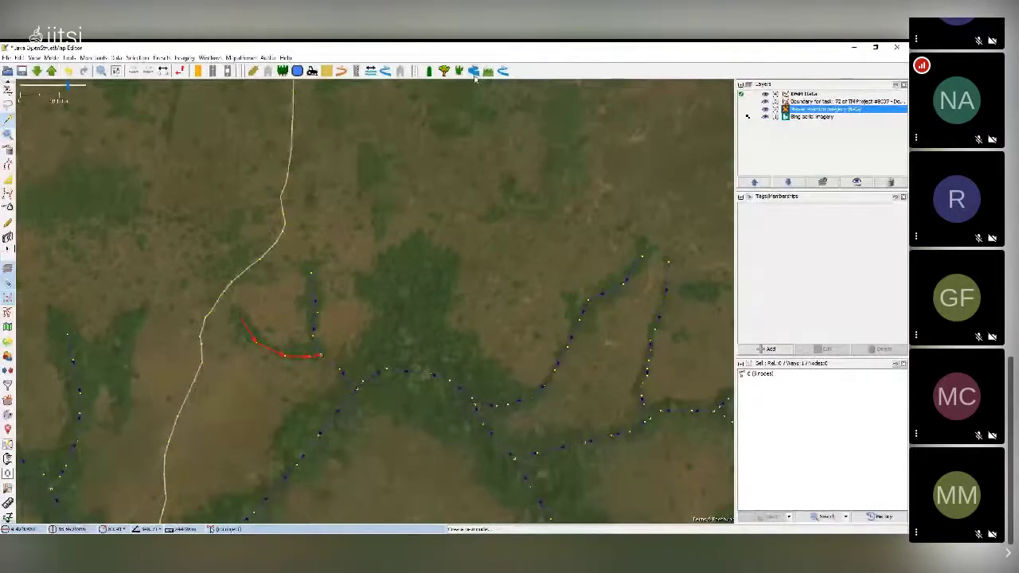
{"action": "left_click", "coordinate": [503, 71]}
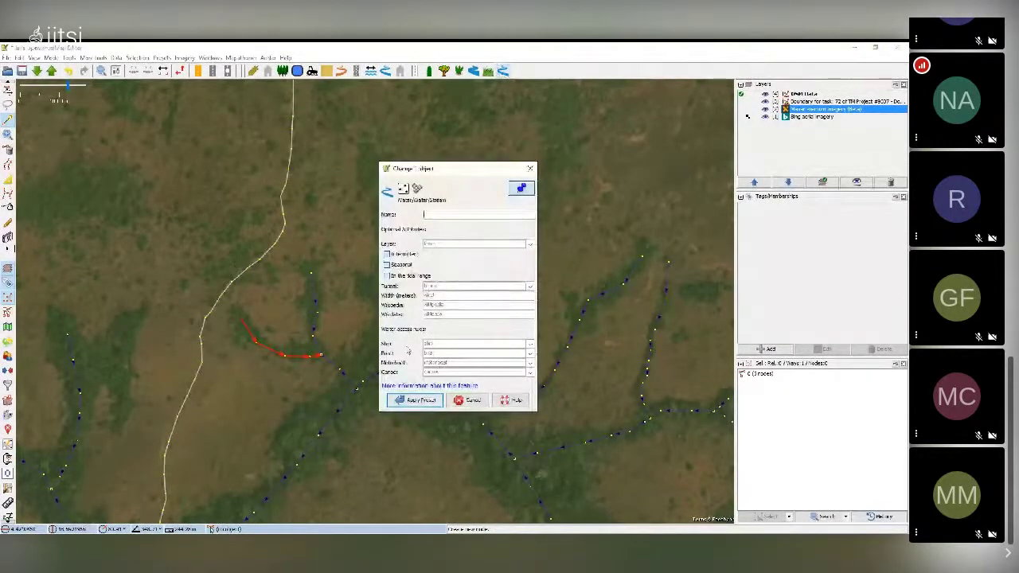
{"action": "left_click", "coordinate": [433, 402]}
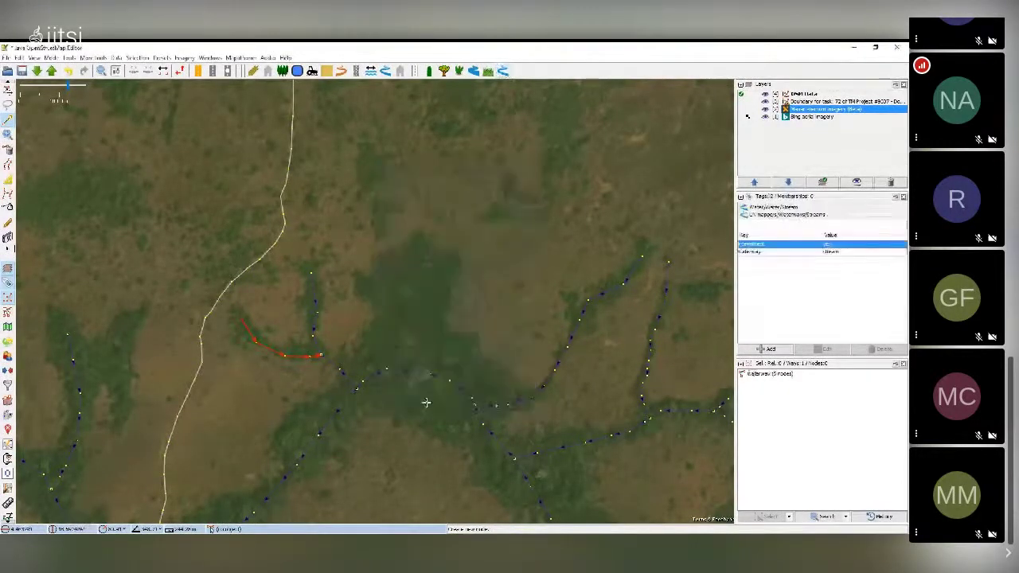
Step: Trace the untraced valley in the task area's southeast corner as a line running southwest past the southern boundary
{"action": "scroll", "coordinate": [387, 337], "scroll_direction": "down", "scroll_amount": 4}
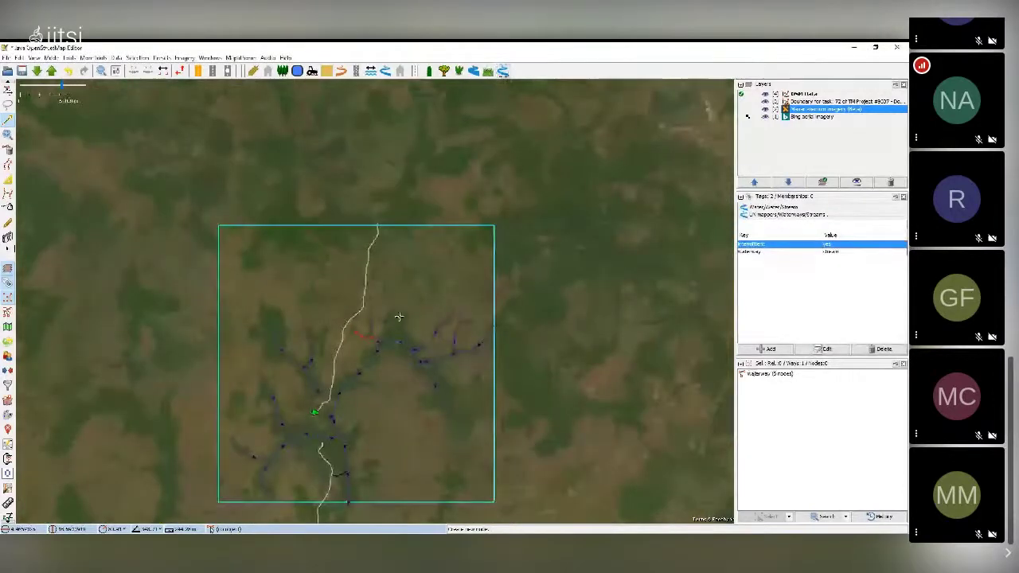
{"action": "key", "text": "Escape"}
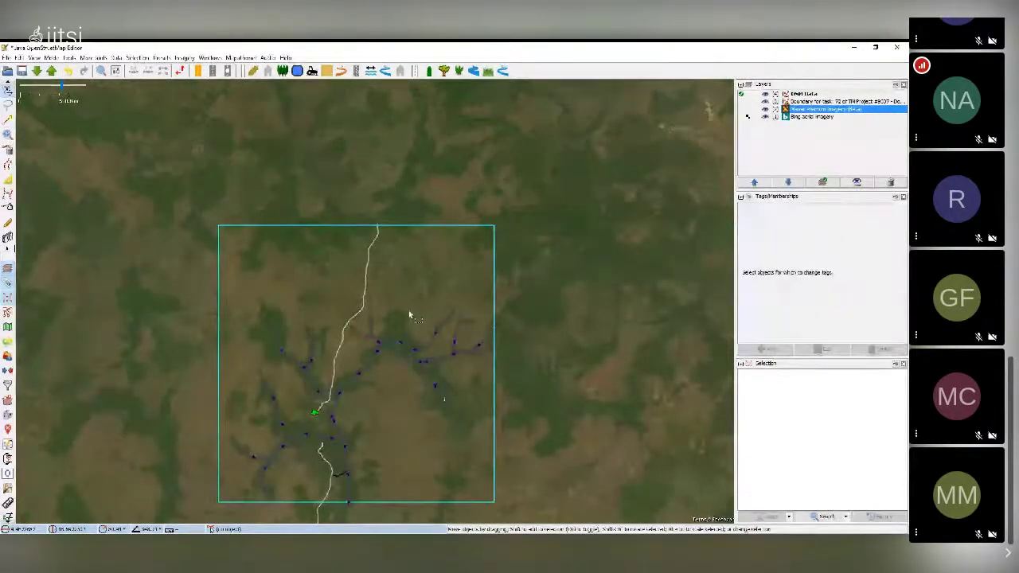
{"action": "left_click_drag", "start_coordinate": [407, 422], "coordinate": [398, 289]}
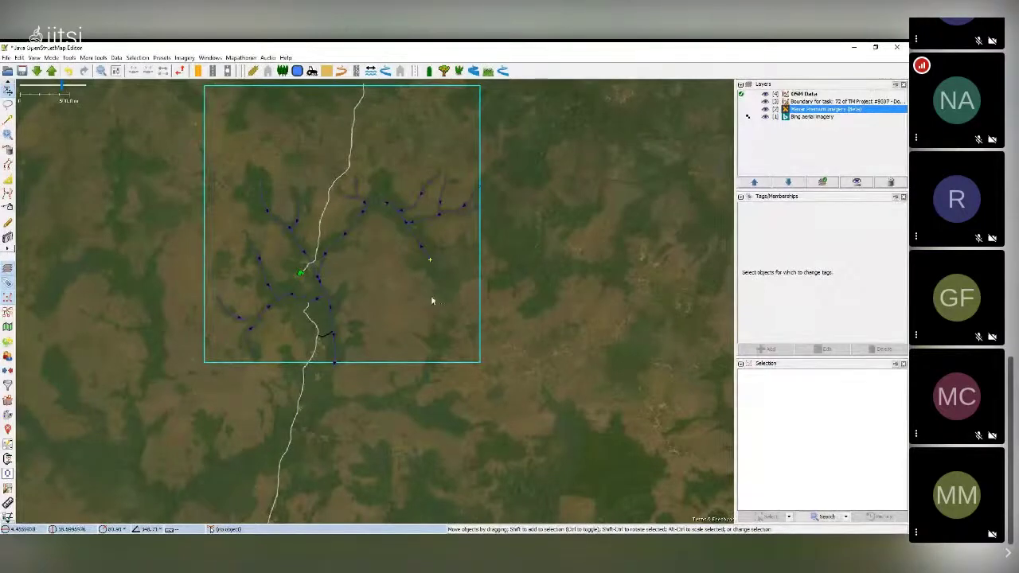
{"action": "scroll", "coordinate": [443, 337], "scroll_direction": "up", "scroll_amount": 3}
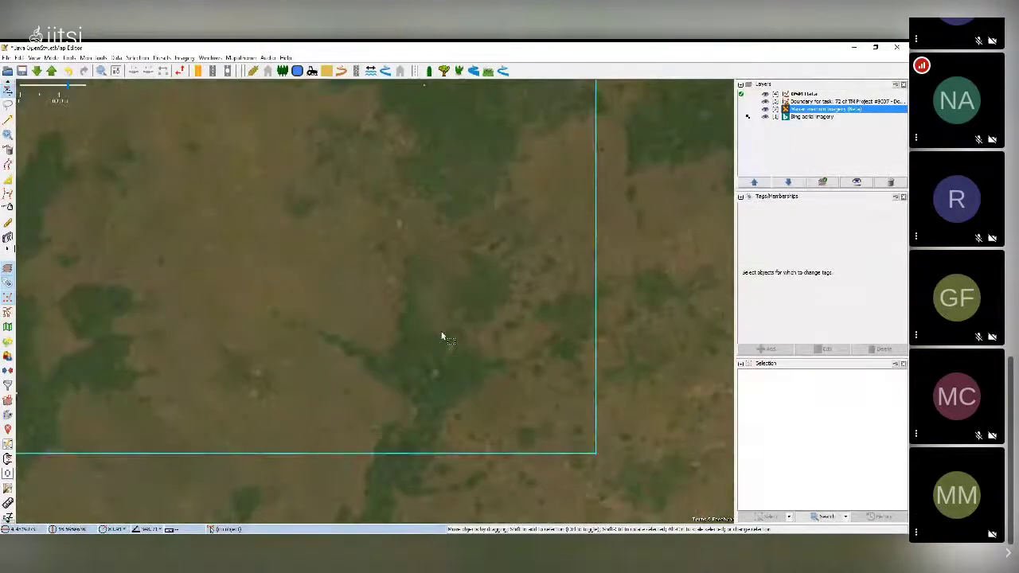
{"action": "scroll", "coordinate": [456, 340], "scroll_direction": "down", "scroll_amount": 2}
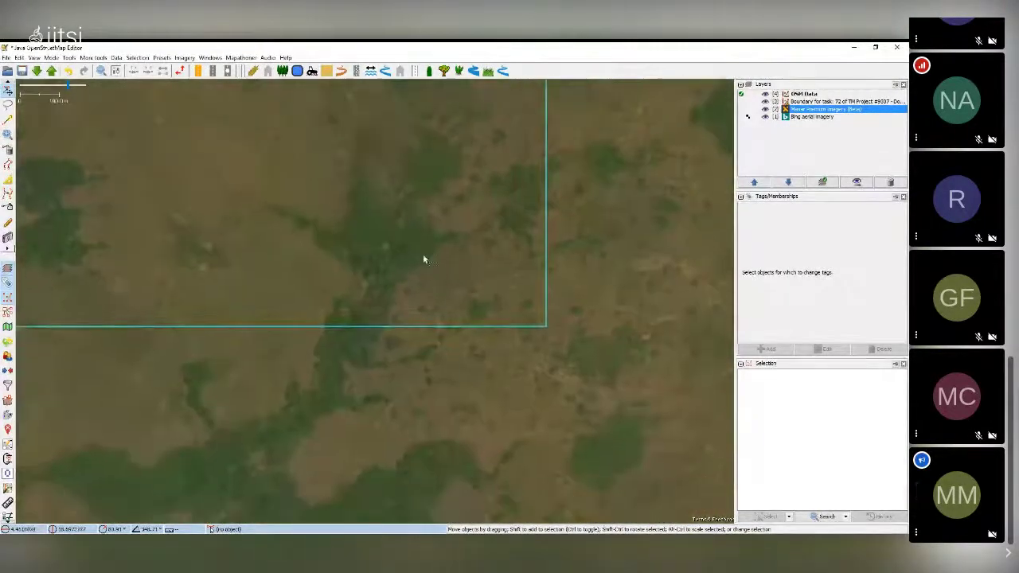
{"action": "left_click", "coordinate": [8, 119]}
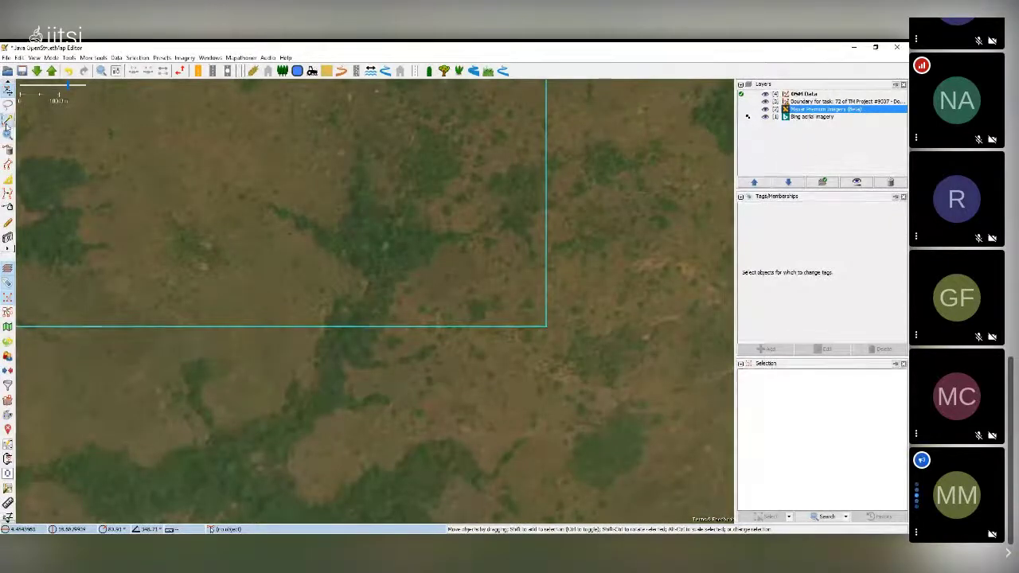
{"action": "left_click", "coordinate": [425, 168]}
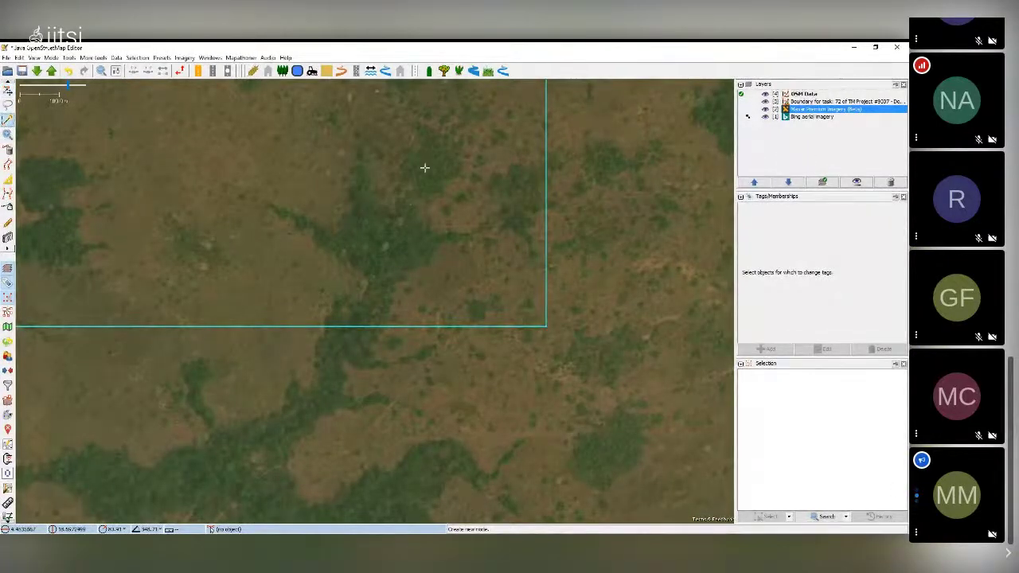
{"action": "left_click", "coordinate": [395, 234]}
{"action": "left_click", "coordinate": [393, 243]}
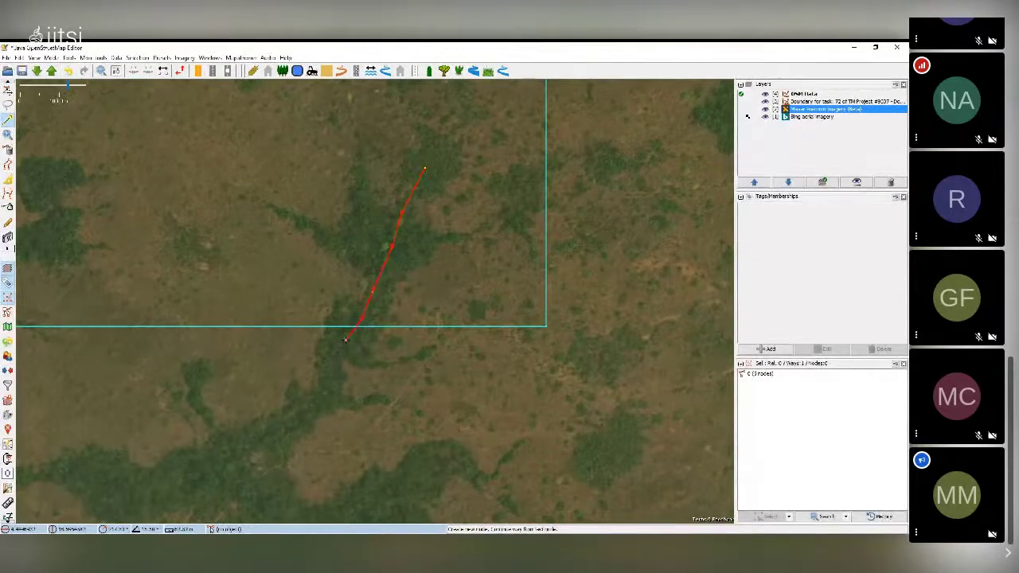
{"action": "double_click", "coordinate": [300, 406]}
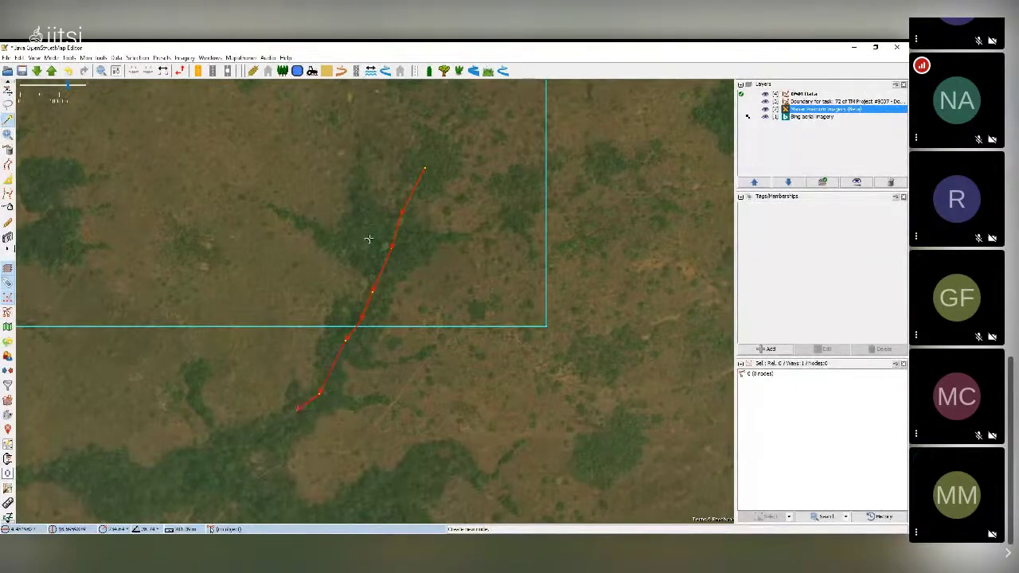
Step: Tag the new southeastern line as an intermittent stream
{"action": "scroll", "coordinate": [366, 241], "scroll_direction": "down", "scroll_amount": 2}
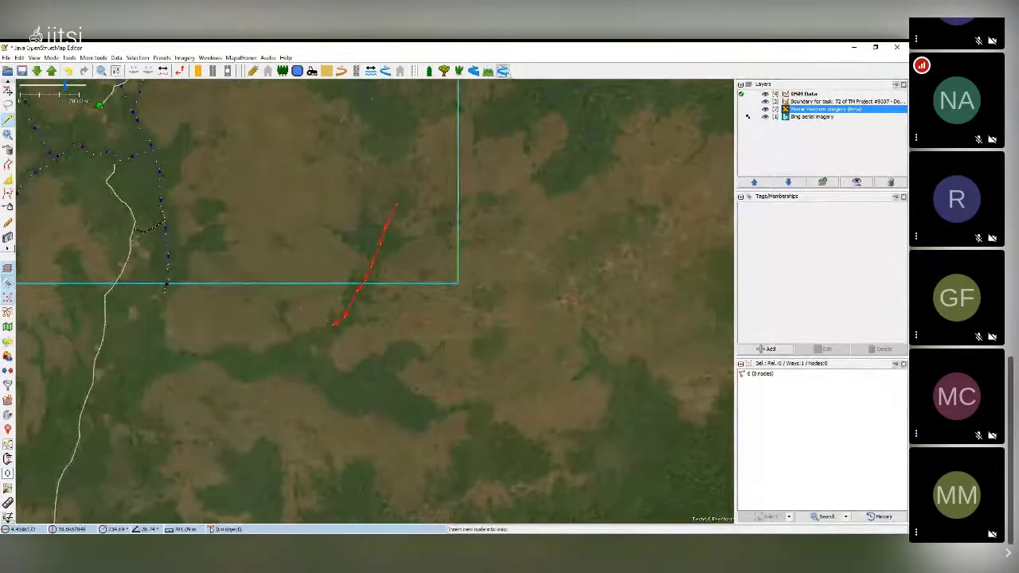
{"action": "left_click", "coordinate": [503, 71]}
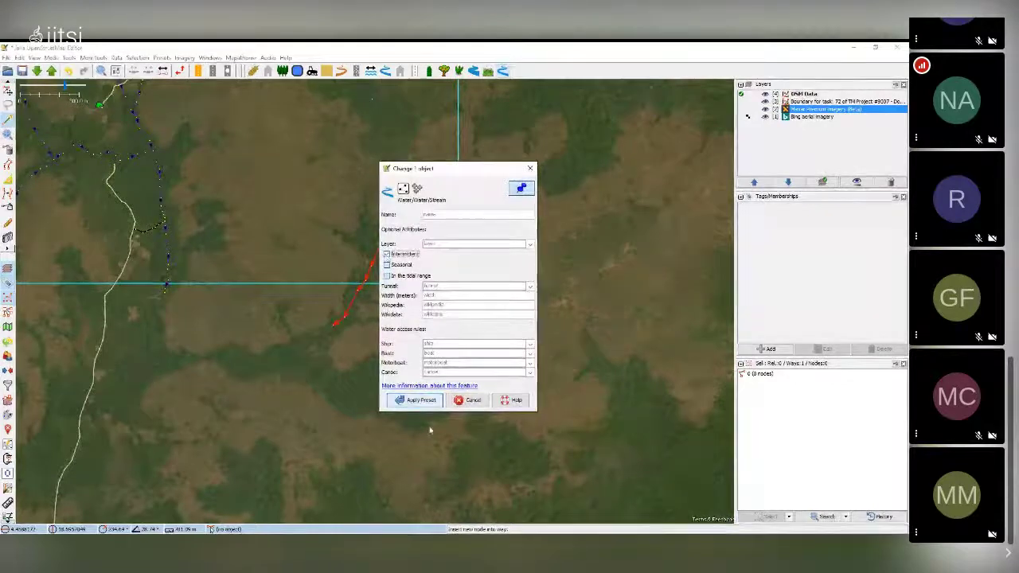
{"action": "left_click", "coordinate": [419, 399]}
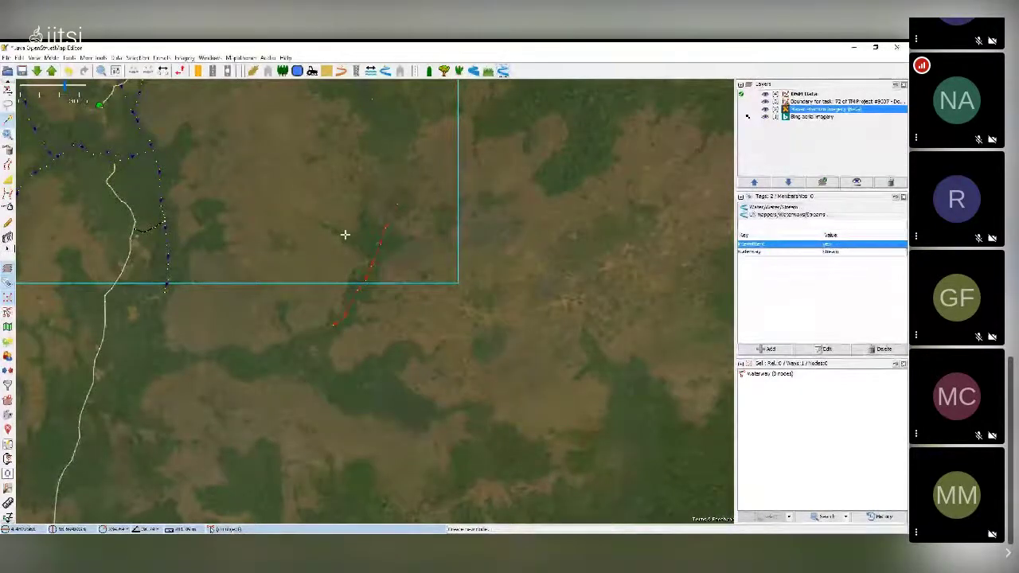
Step: Examine the ford where the highway crosses the stream near the green area, and the surrounding stream network across the task area
{"action": "left_click_drag", "start_coordinate": [291, 194], "coordinate": [451, 289]}
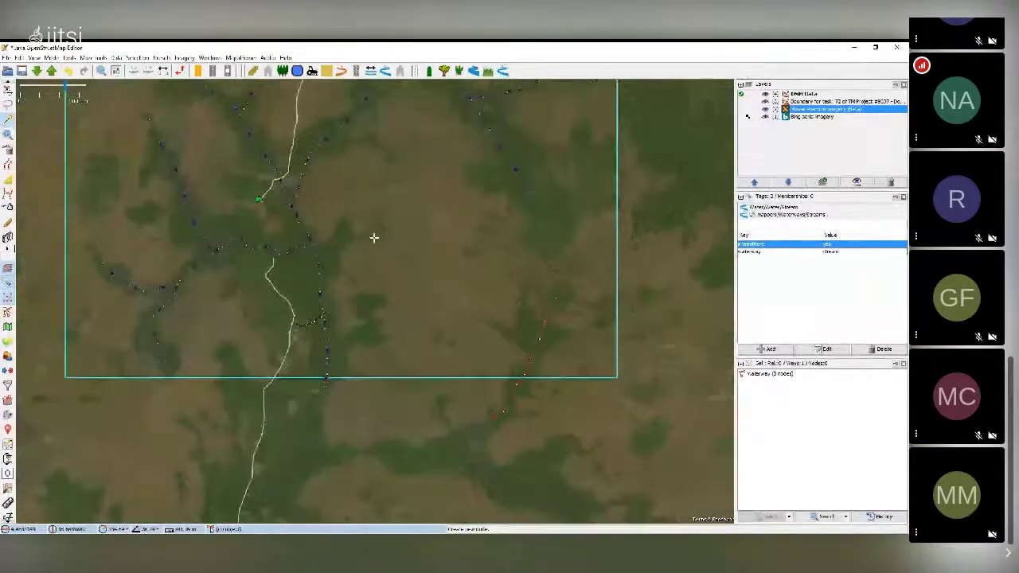
{"action": "scroll", "coordinate": [374, 237], "scroll_direction": "up", "scroll_amount": 3}
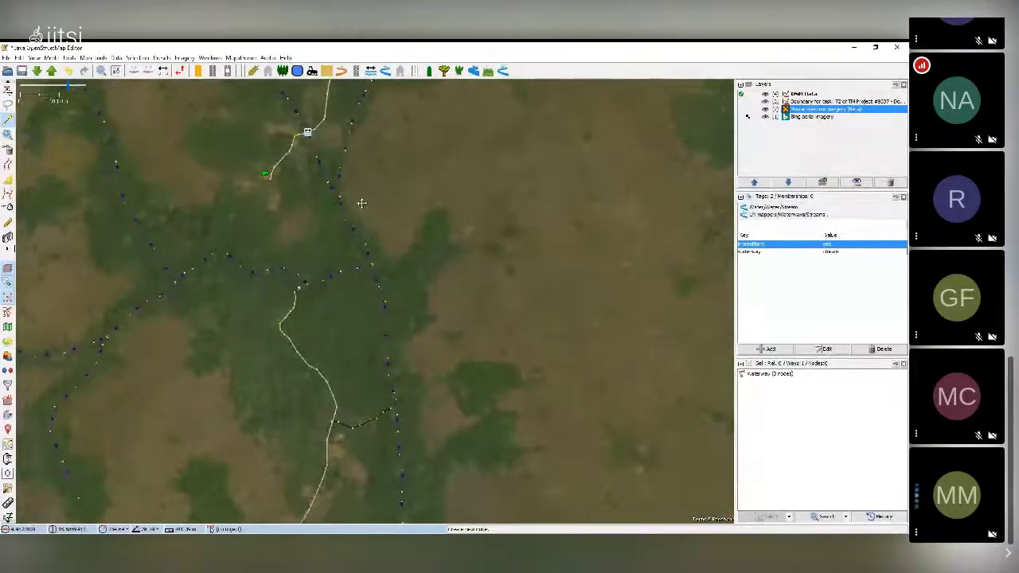
{"action": "left_click_drag", "start_coordinate": [361, 203], "coordinate": [377, 320]}
{"action": "scroll", "coordinate": [332, 316], "scroll_direction": "up", "scroll_amount": 4}
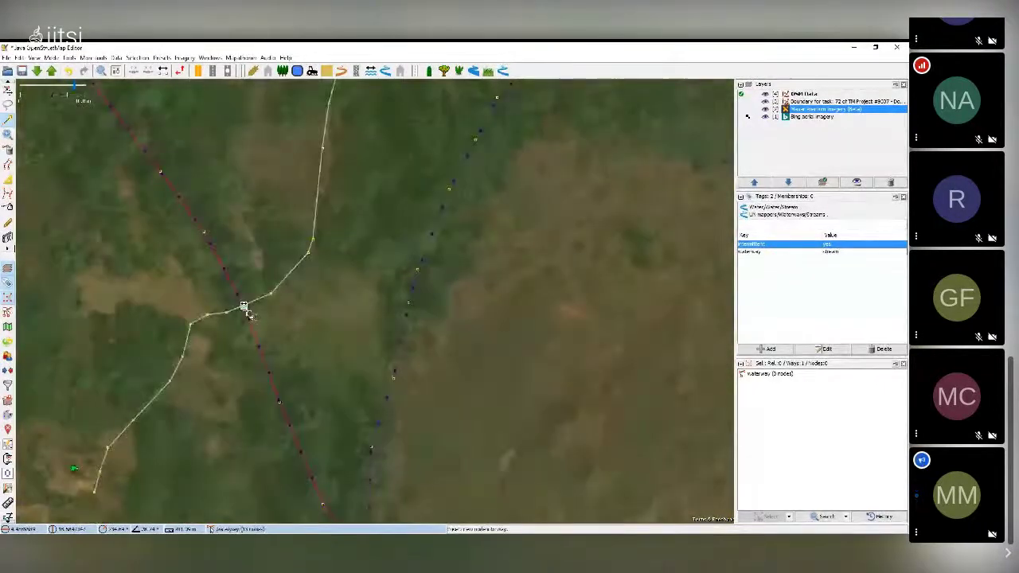
{"action": "scroll", "coordinate": [281, 319], "scroll_direction": "down", "scroll_amount": 2}
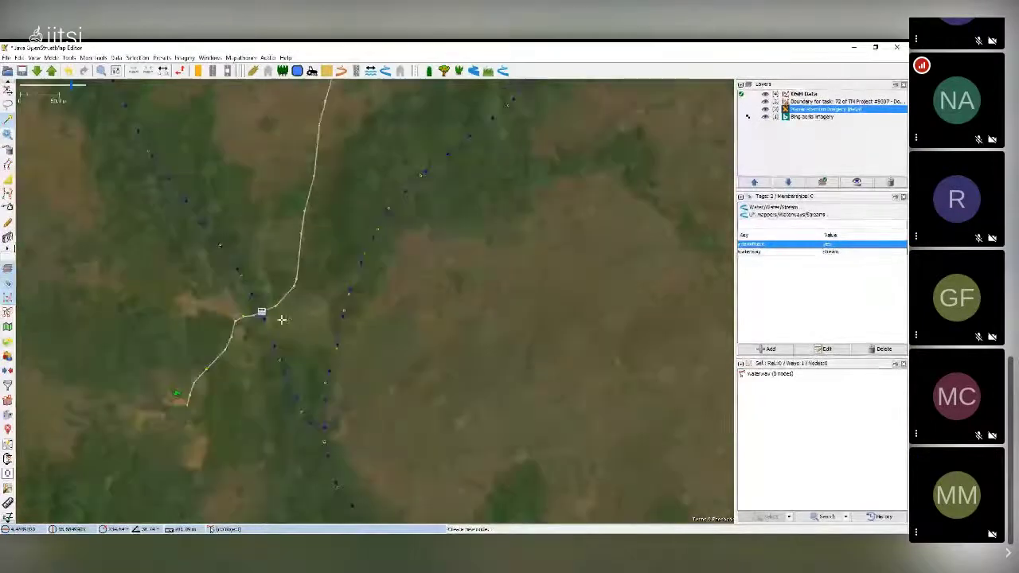
{"action": "scroll", "coordinate": [288, 319], "scroll_direction": "down", "scroll_amount": 2}
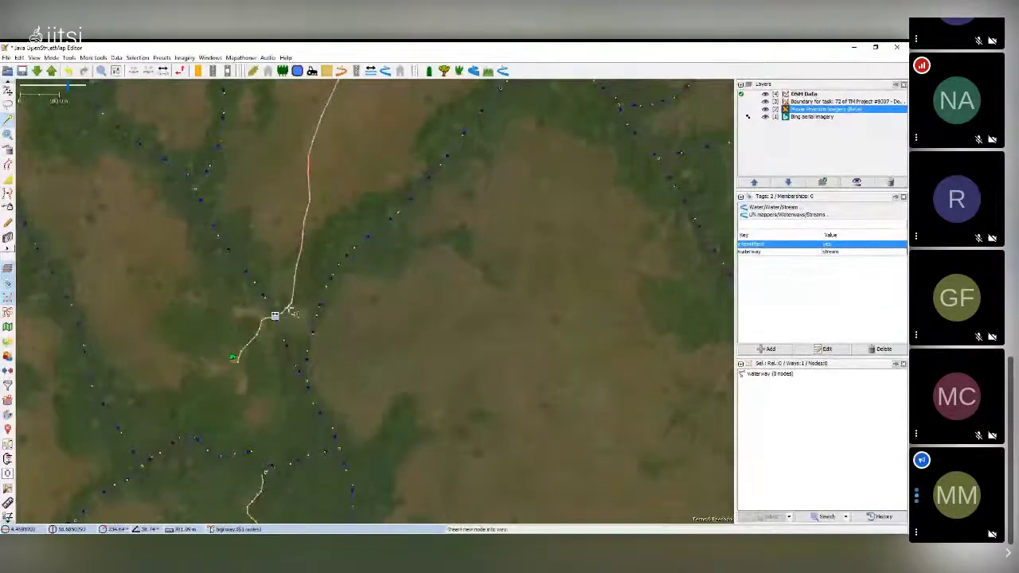
{"action": "scroll", "coordinate": [299, 314], "scroll_direction": "down", "scroll_amount": 4}
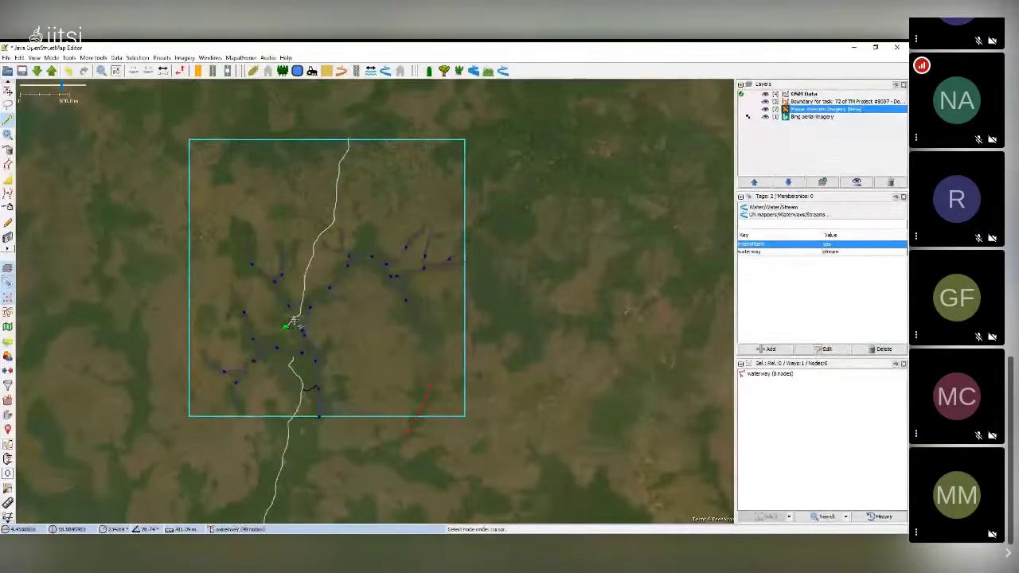
{"action": "scroll", "coordinate": [297, 322], "scroll_direction": "up", "scroll_amount": 2}
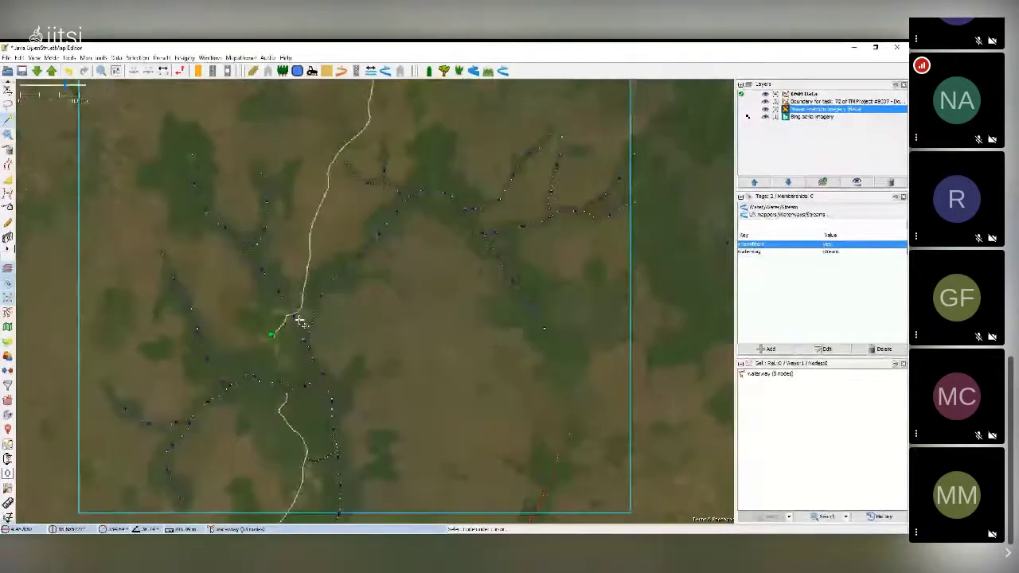
{"action": "scroll", "coordinate": [299, 315], "scroll_direction": "up", "scroll_amount": 4}
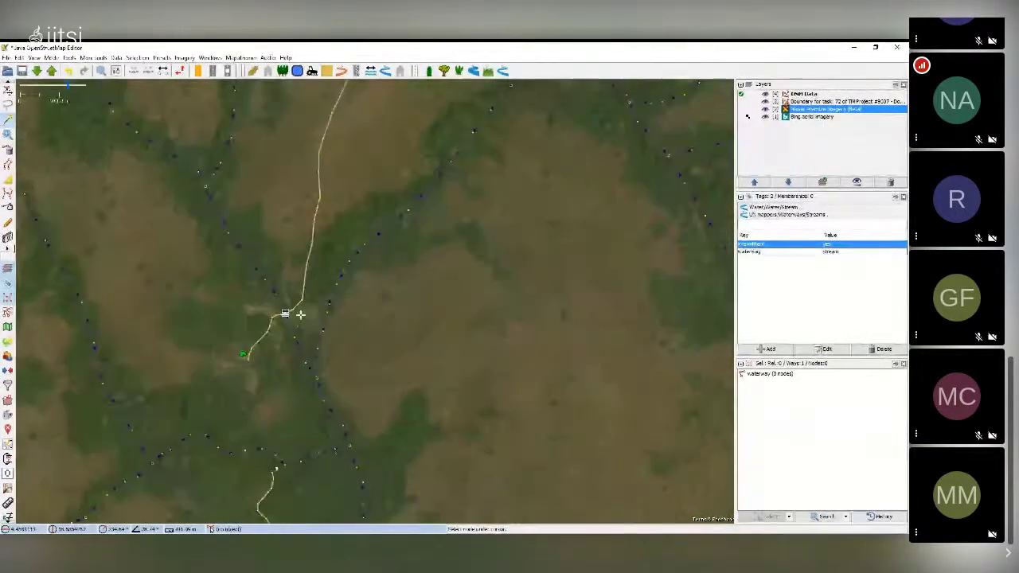
{"action": "scroll", "coordinate": [307, 317], "scroll_direction": "down", "scroll_amount": 2}
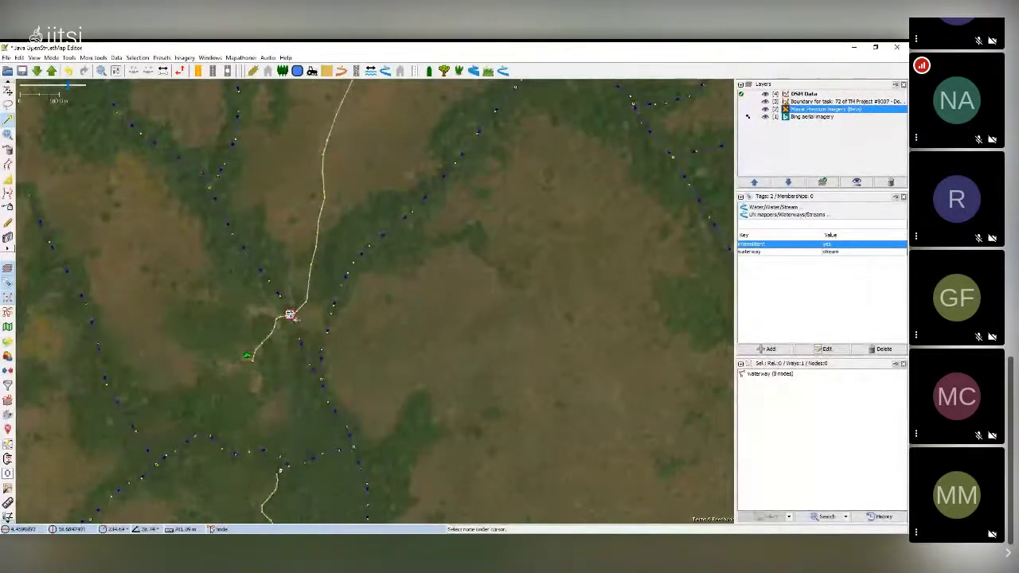
{"action": "scroll", "coordinate": [290, 314], "scroll_direction": "down", "scroll_amount": 2}
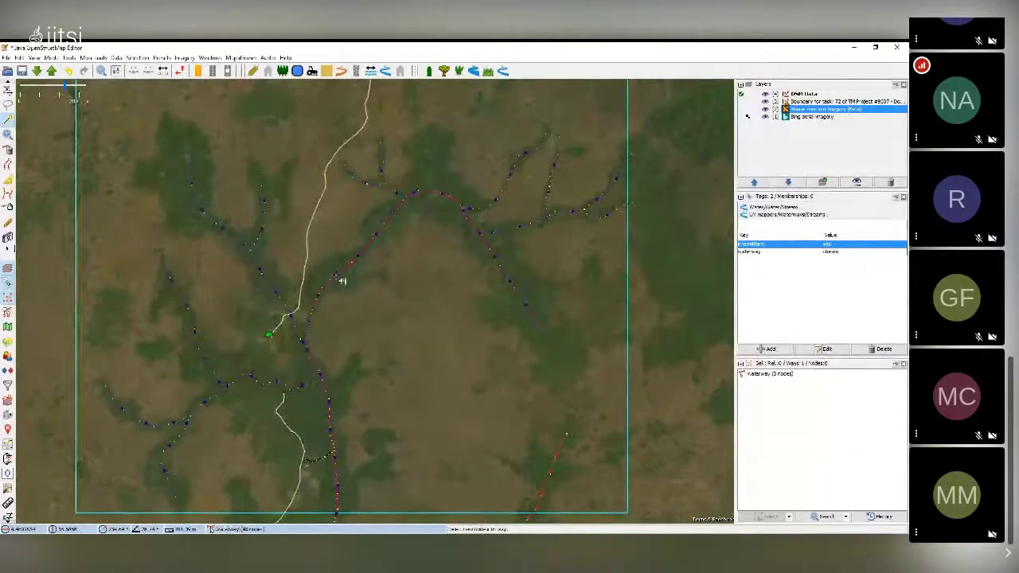
{"action": "left_click_drag", "start_coordinate": [402, 270], "coordinate": [339, 309]}
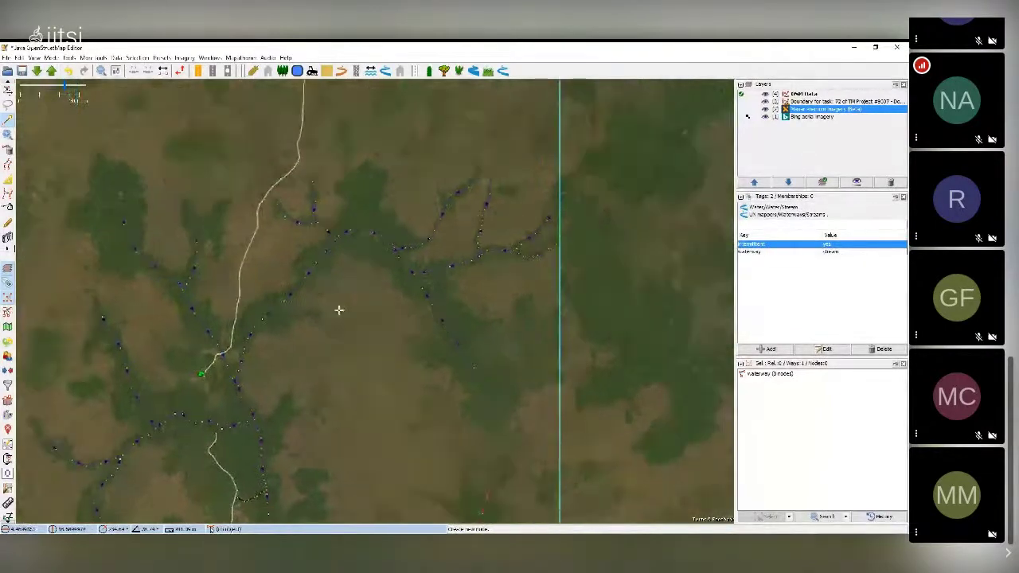
{"action": "scroll", "coordinate": [332, 266], "scroll_direction": "up", "scroll_amount": 3}
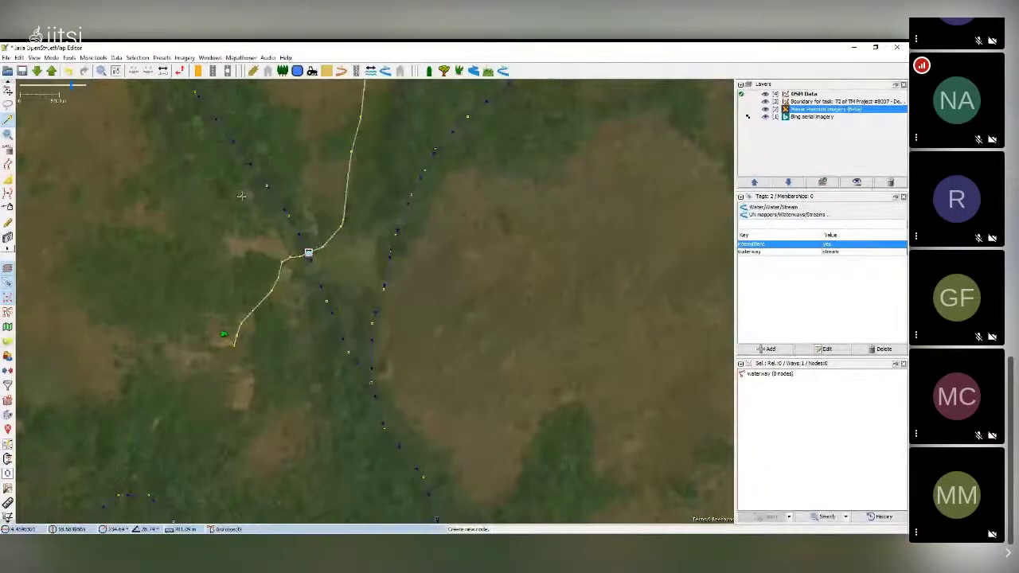
{"action": "scroll", "coordinate": [263, 239], "scroll_direction": "down", "scroll_amount": 3}
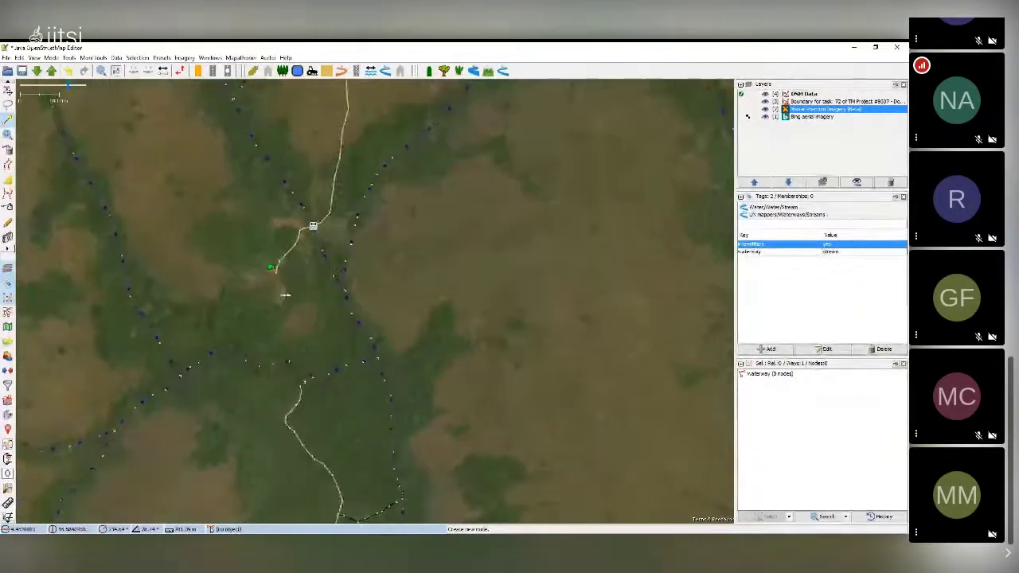
Step: Check the ground between the southern highway and the new southeastern stream for missing features, toggling the Maxar imagery for comparison
{"action": "scroll", "coordinate": [430, 299], "scroll_direction": "up", "scroll_amount": 4}
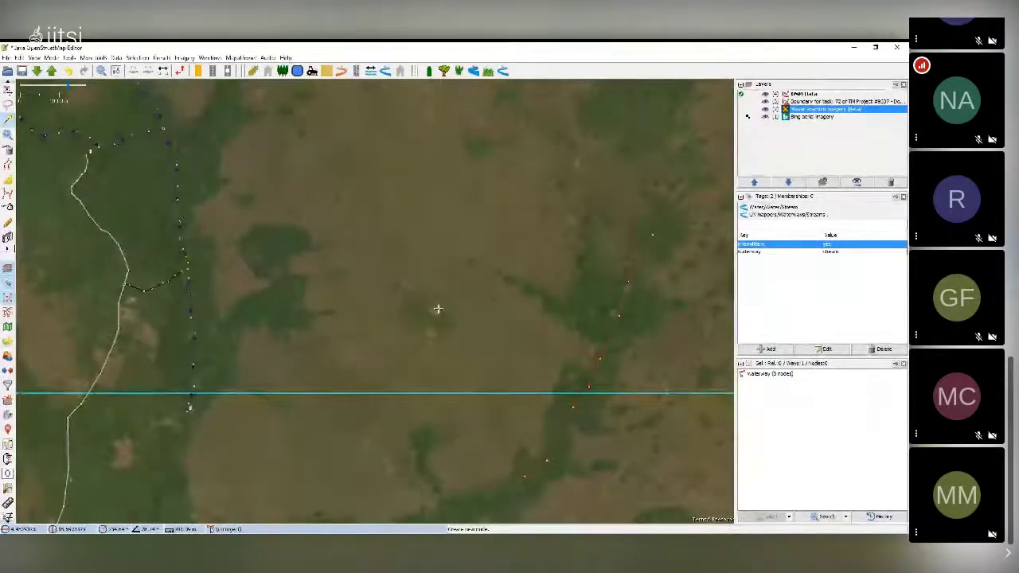
{"action": "scroll", "coordinate": [469, 314], "scroll_direction": "up", "scroll_amount": 2}
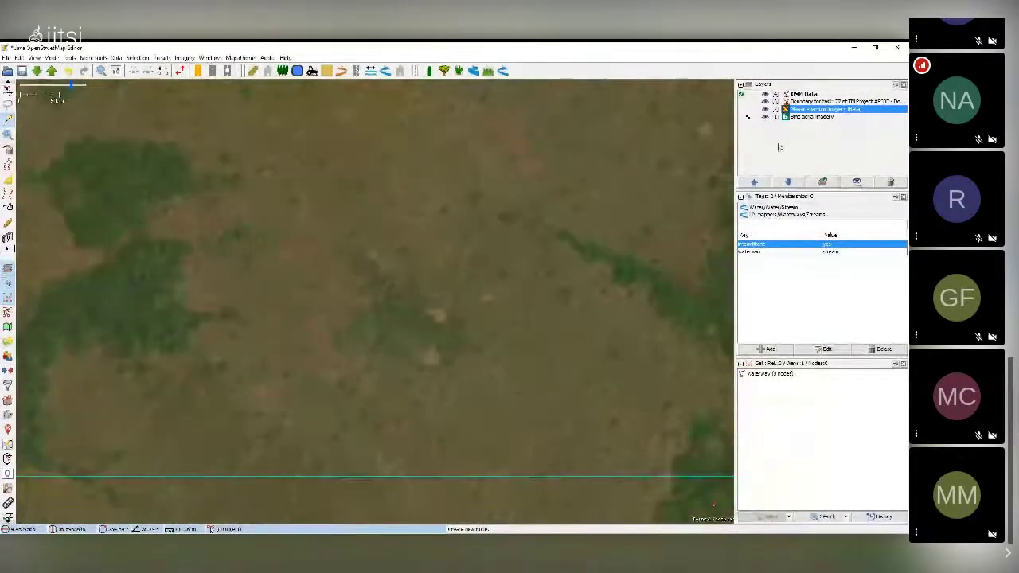
{"action": "left_click", "coordinate": [766, 111]}
{"action": "left_click", "coordinate": [766, 111]}
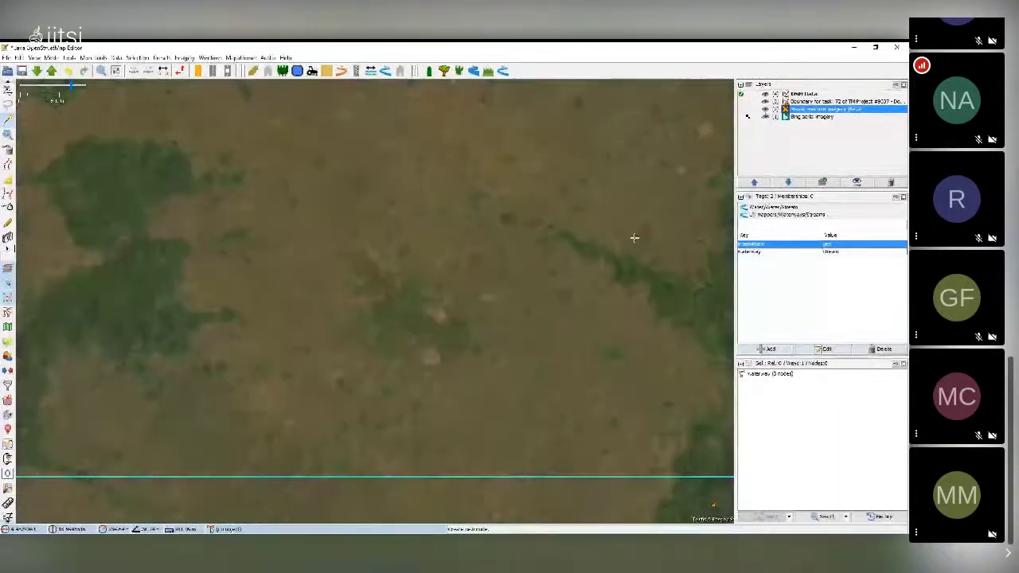
{"action": "left_click_drag", "start_coordinate": [573, 361], "coordinate": [295, 337]}
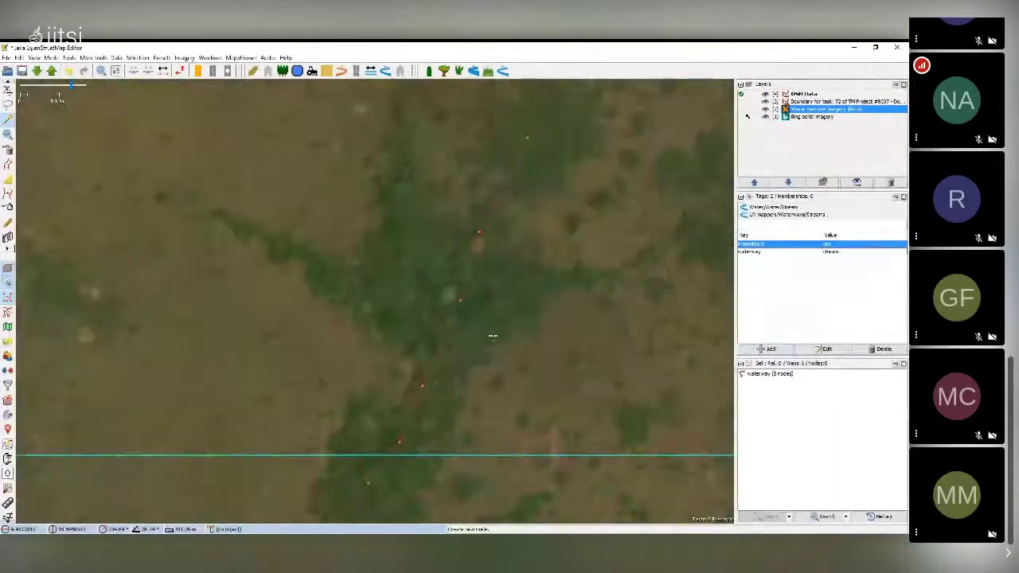
{"action": "left_click_drag", "start_coordinate": [539, 337], "coordinate": [423, 332]}
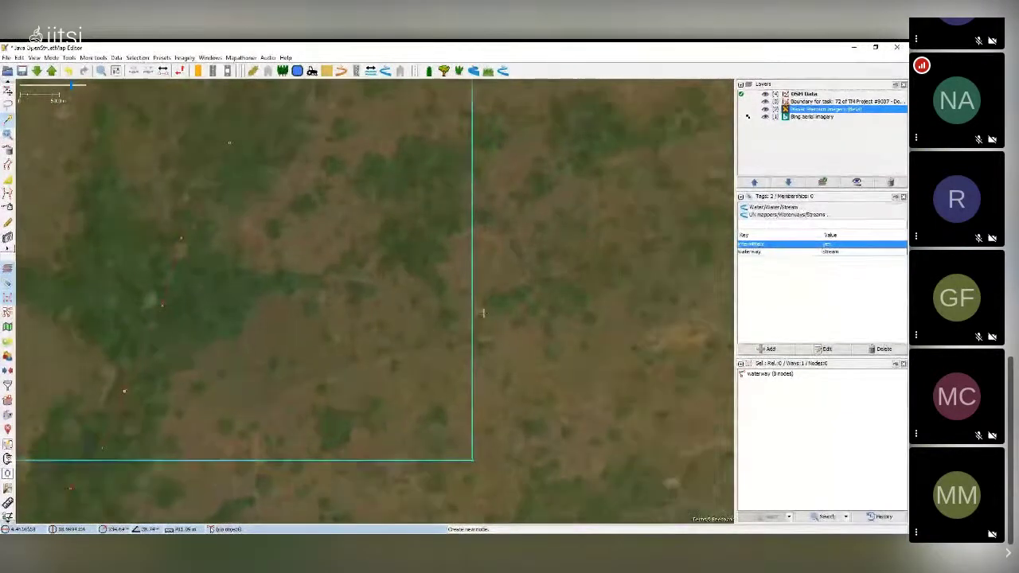
Step: Survey the valleys and cleared fields beyond the task area's eastern boundary on the imagery
{"action": "scroll", "coordinate": [482, 311], "scroll_direction": "down", "scroll_amount": 2}
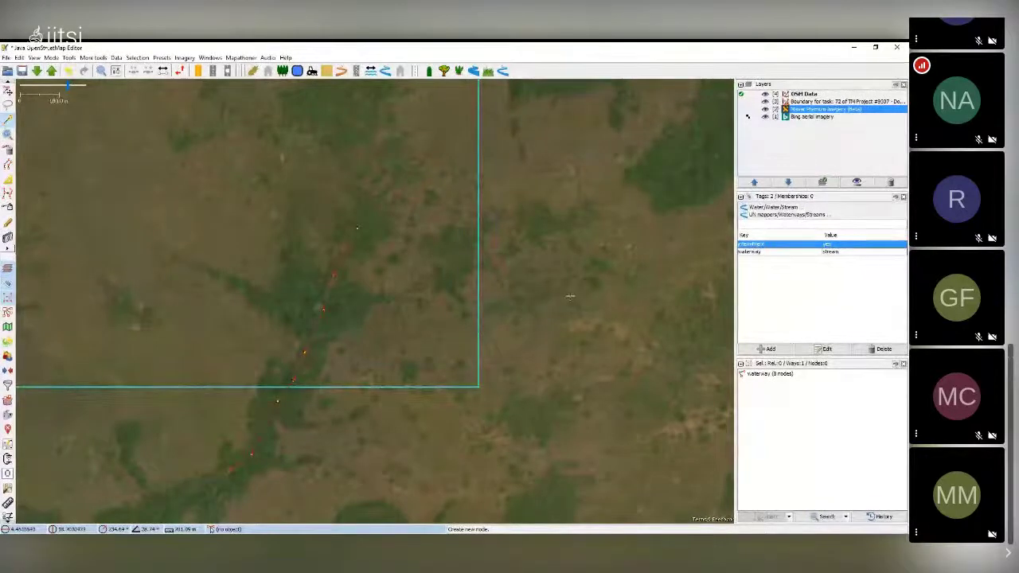
{"action": "left_click_drag", "start_coordinate": [570, 296], "coordinate": [494, 342]}
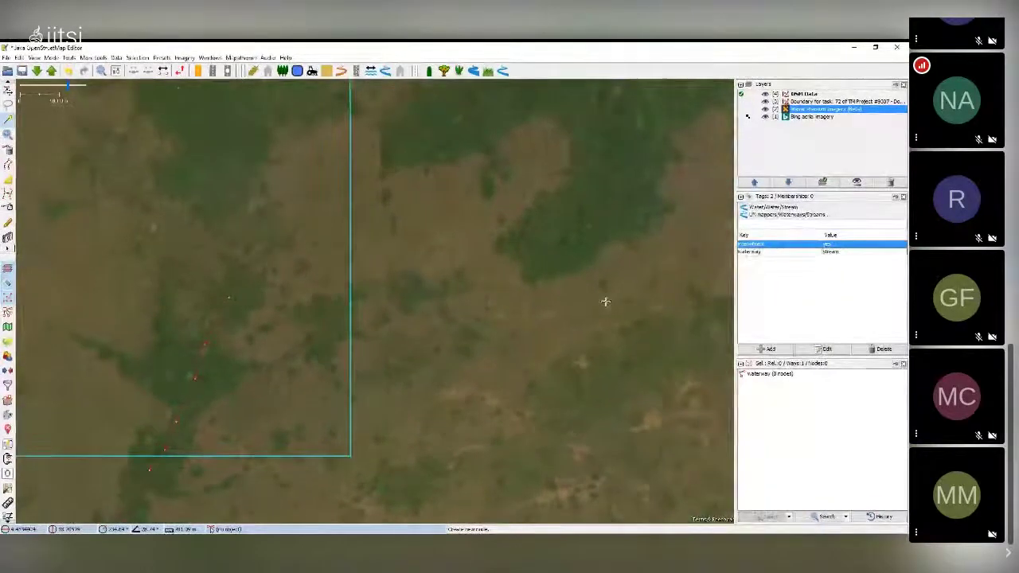
{"action": "left_click_drag", "start_coordinate": [605, 300], "coordinate": [501, 341]}
{"action": "left_click_drag", "start_coordinate": [571, 266], "coordinate": [504, 273]}
{"action": "left_click_drag", "start_coordinate": [560, 318], "coordinate": [520, 337]}
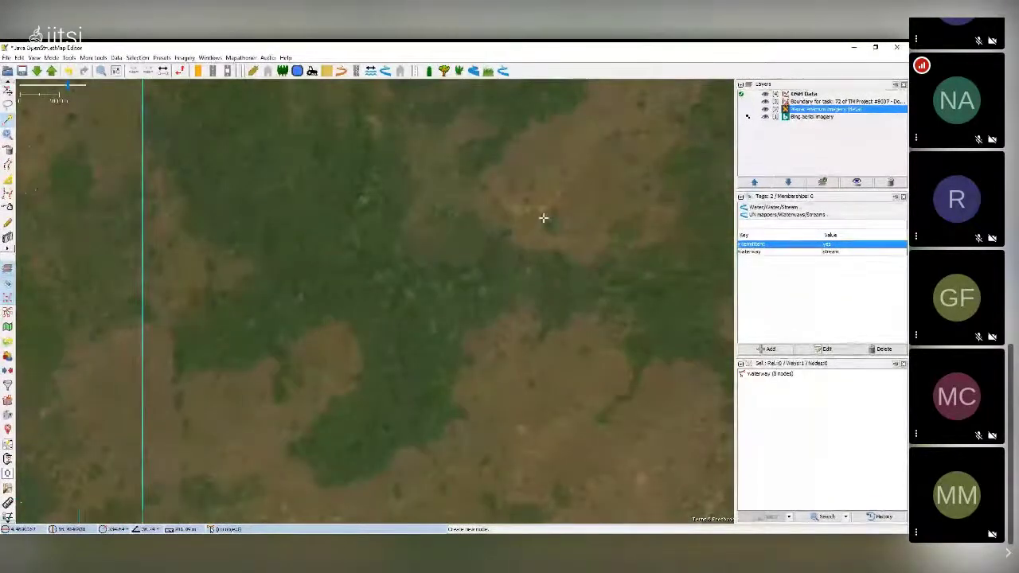
{"action": "left_click_drag", "start_coordinate": [542, 218], "coordinate": [441, 462]}
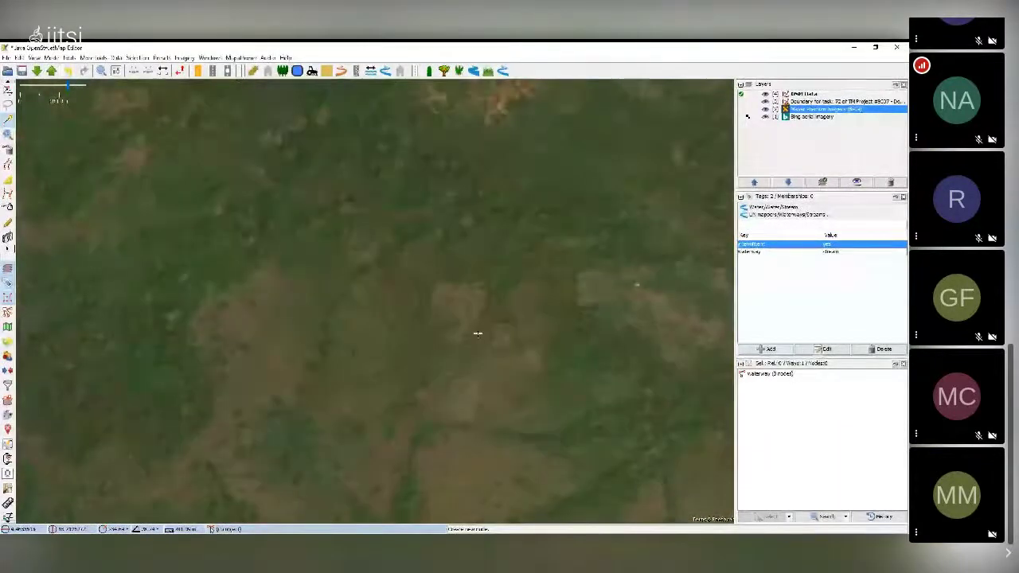
{"action": "scroll", "coordinate": [487, 374], "scroll_direction": "up", "scroll_amount": 2}
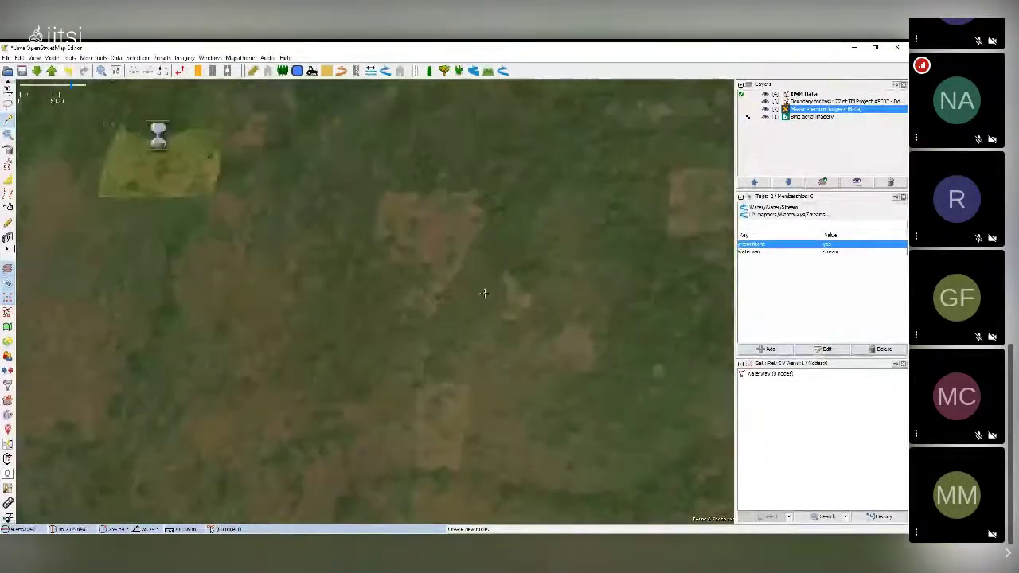
Step: Survey the settlement northeast of the task area and the ground around its southeastern corner for missing features
{"action": "left_click_drag", "start_coordinate": [487, 270], "coordinate": [451, 433]}
{"action": "left_click_drag", "start_coordinate": [491, 230], "coordinate": [476, 380]}
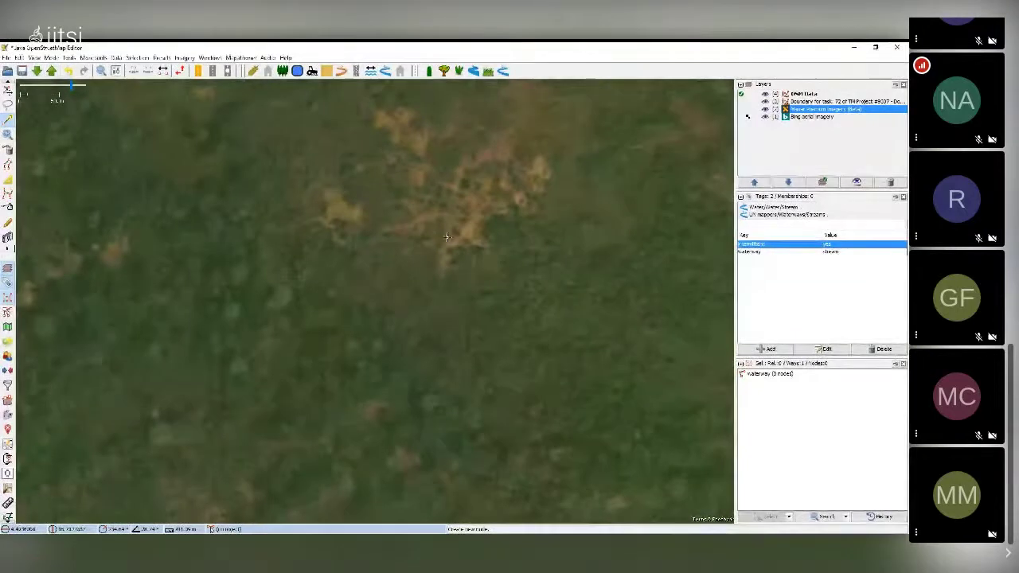
{"action": "scroll", "coordinate": [472, 168], "scroll_direction": "up", "scroll_amount": 1}
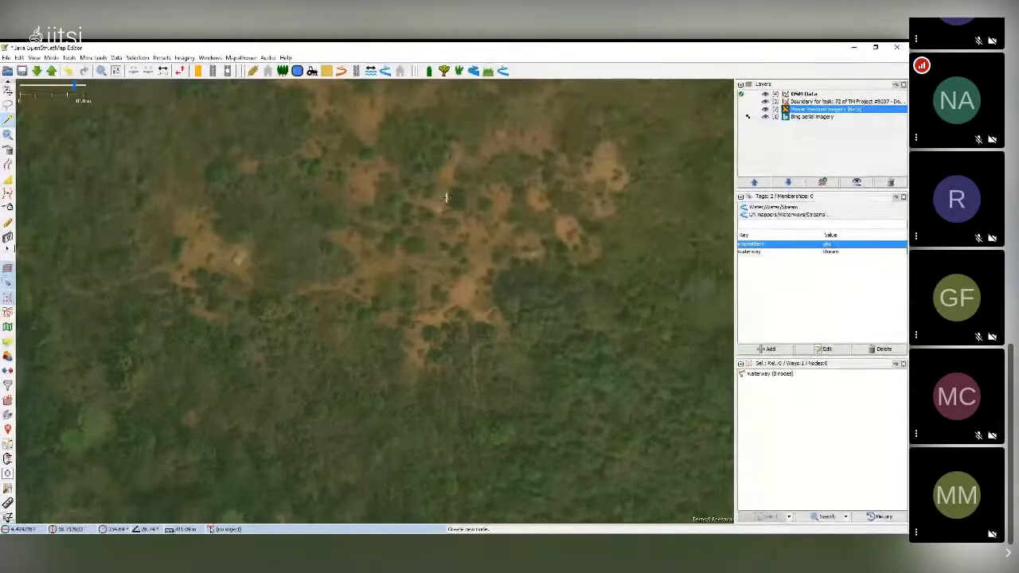
{"action": "scroll", "coordinate": [460, 246], "scroll_direction": "down", "scroll_amount": 2}
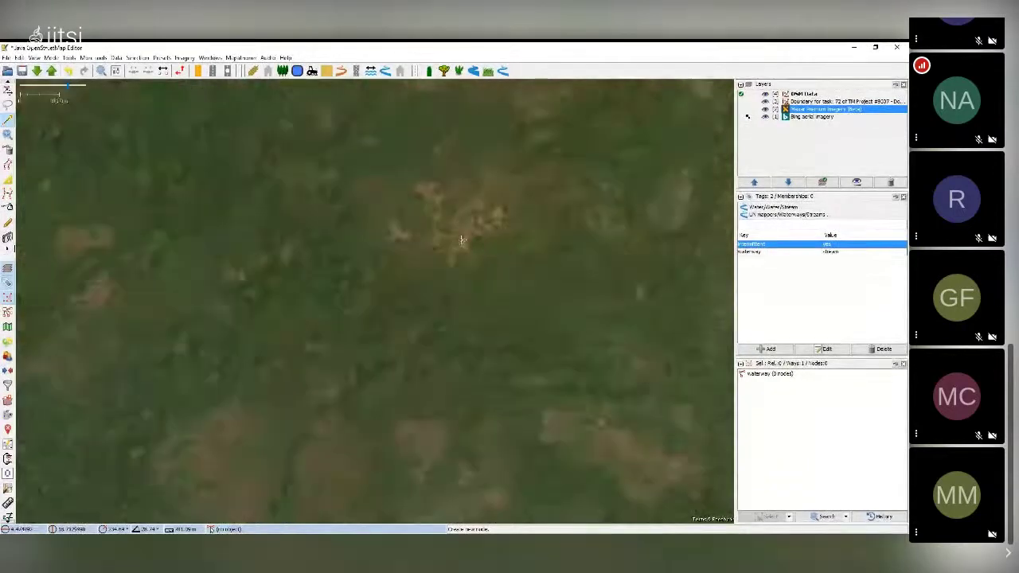
{"action": "scroll", "coordinate": [459, 242], "scroll_direction": "down", "scroll_amount": 1}
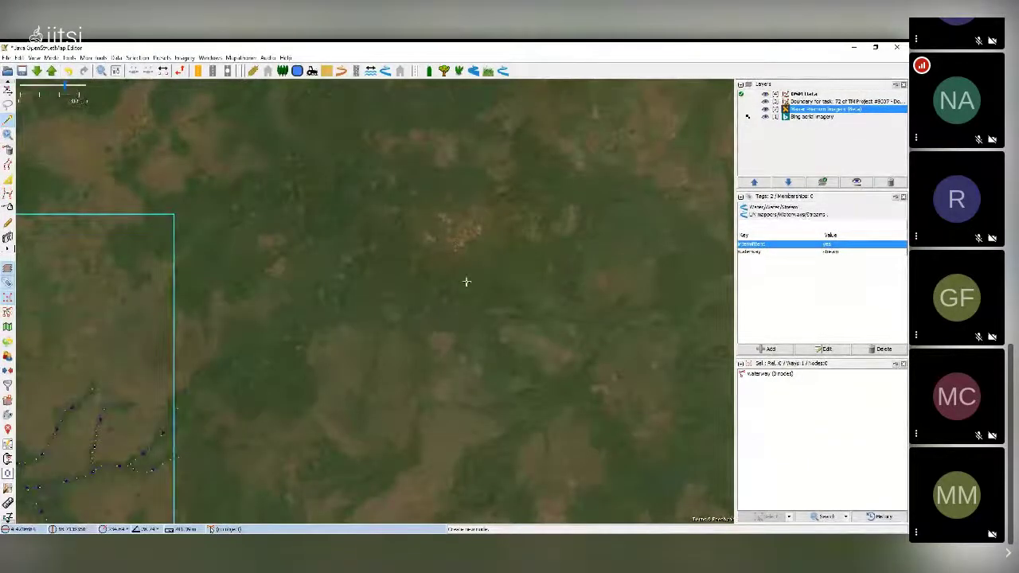
{"action": "left_click_drag", "start_coordinate": [454, 331], "coordinate": [479, 200]}
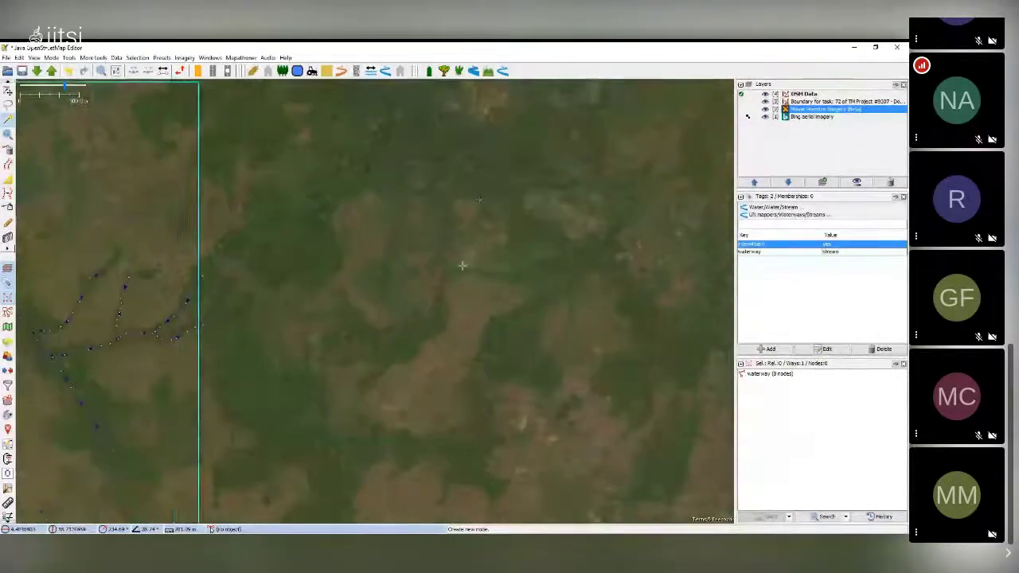
{"action": "left_click_drag", "start_coordinate": [394, 399], "coordinate": [466, 200]}
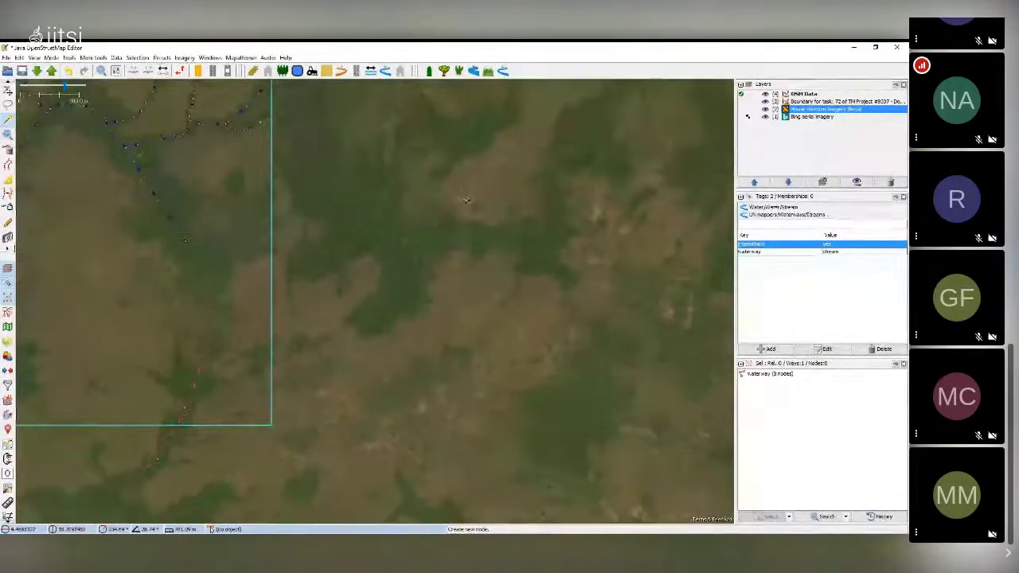
{"action": "left_click_drag", "start_coordinate": [314, 377], "coordinate": [399, 279]}
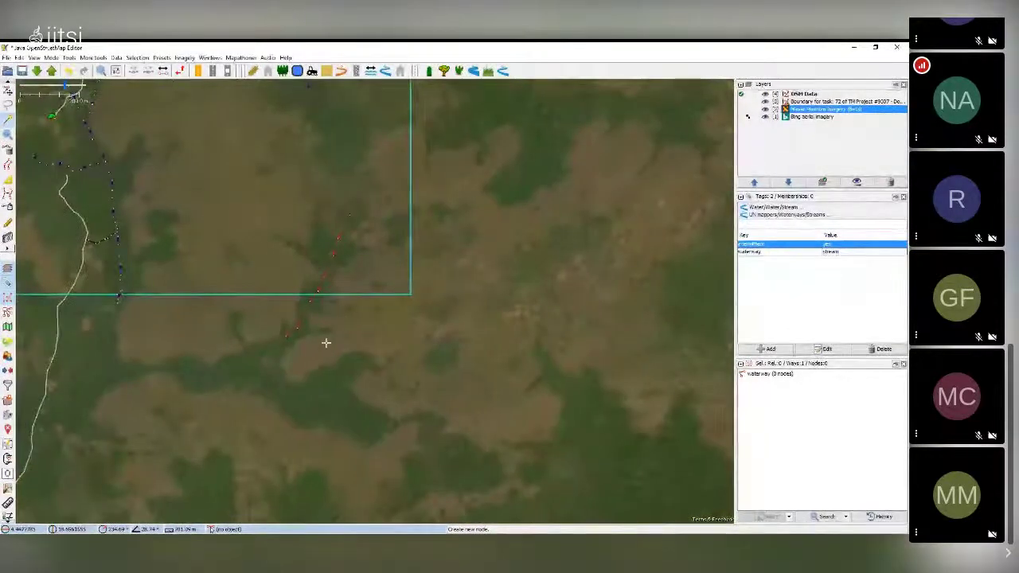
{"action": "left_click_drag", "start_coordinate": [326, 342], "coordinate": [438, 243]}
{"action": "left_click_drag", "start_coordinate": [357, 310], "coordinate": [461, 254]}
{"action": "scroll", "coordinate": [304, 316], "scroll_direction": "up", "scroll_amount": 2}
{"action": "scroll", "coordinate": [425, 282], "scroll_direction": "down", "scroll_amount": 3}
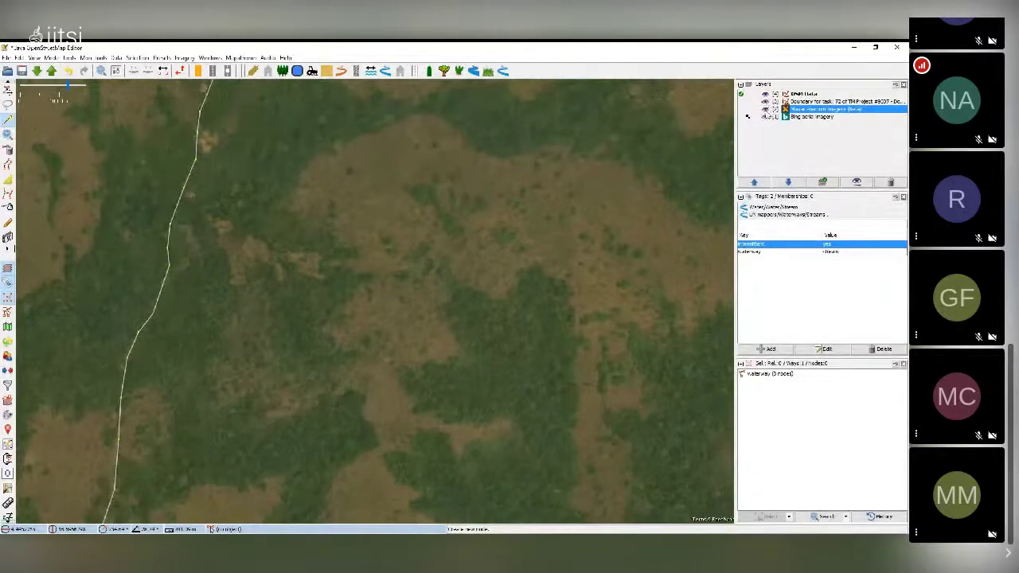
Step: Compare the ground east of the southern highway with the Maxar imagery off and on, and hide the Bing aerial imagery layer
{"action": "left_click", "coordinate": [766, 109]}
{"action": "left_click_drag", "start_coordinate": [452, 274], "coordinate": [432, 191]}
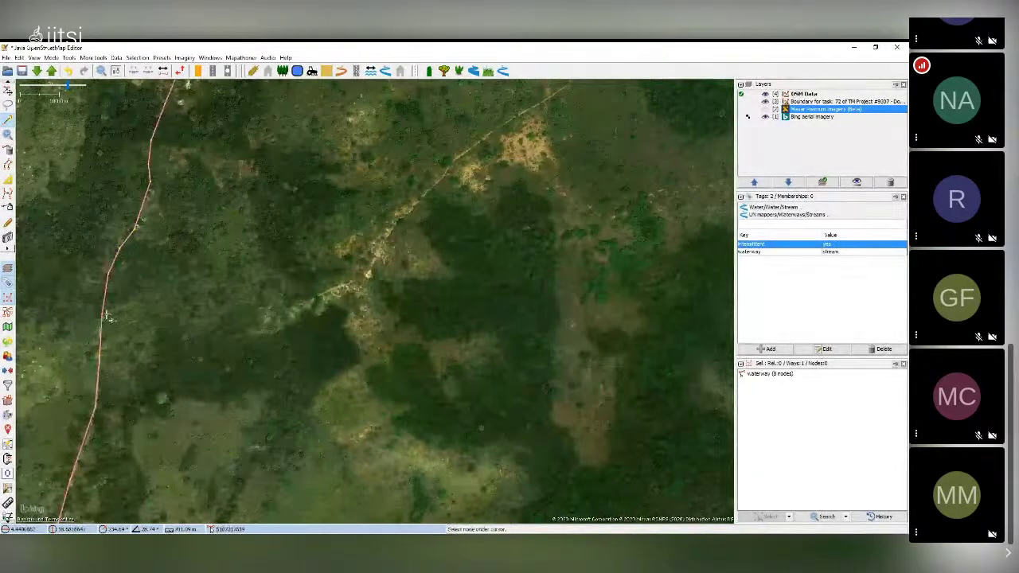
{"action": "left_click", "coordinate": [765, 109]}
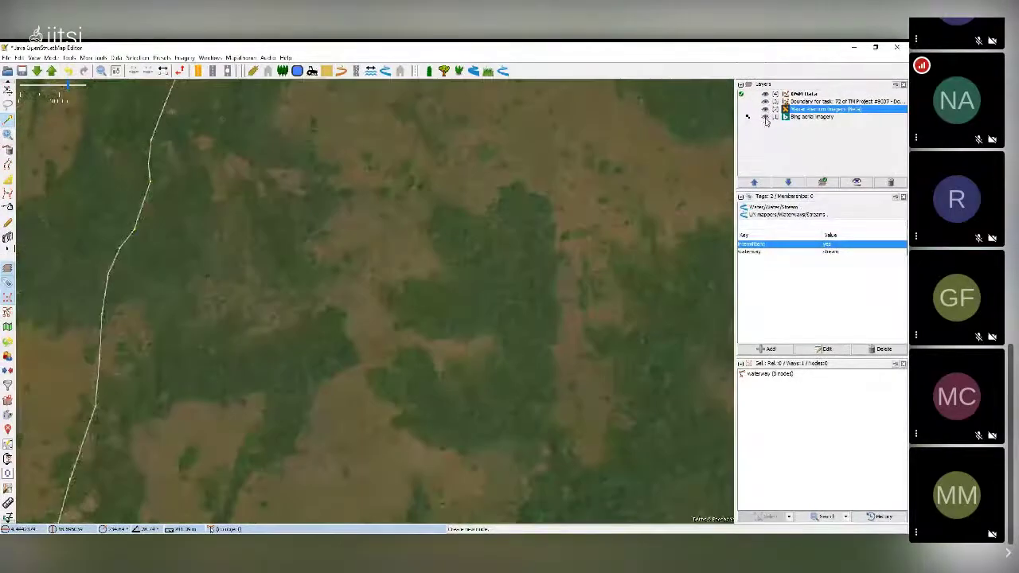
{"action": "left_click", "coordinate": [766, 117]}
{"action": "left_click_drag", "start_coordinate": [550, 178], "coordinate": [389, 350]}
{"action": "scroll", "coordinate": [460, 283], "scroll_direction": "down", "scroll_amount": 2}
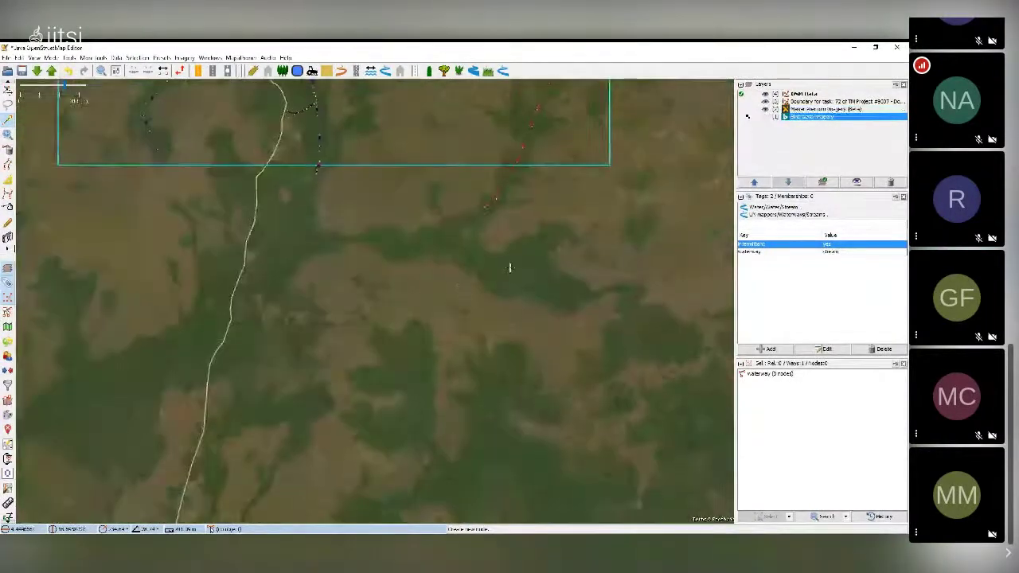
Step: Examine the Maxar imagery along and beyond the task area's eastern boundary, from the southeastern corner to the northeastern one and back
{"action": "left_click_drag", "start_coordinate": [558, 193], "coordinate": [495, 273]}
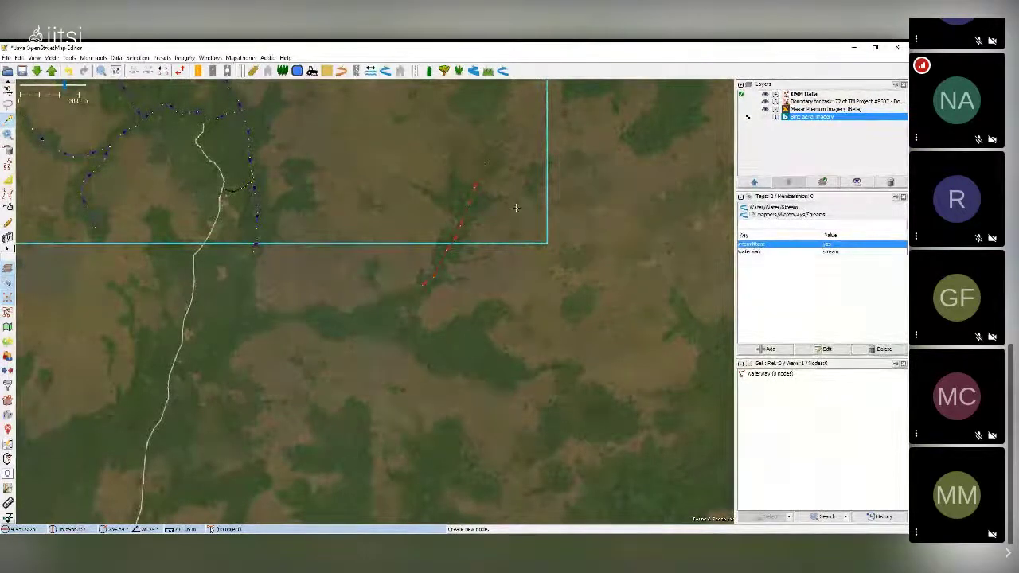
{"action": "left_click_drag", "start_coordinate": [611, 146], "coordinate": [501, 289]}
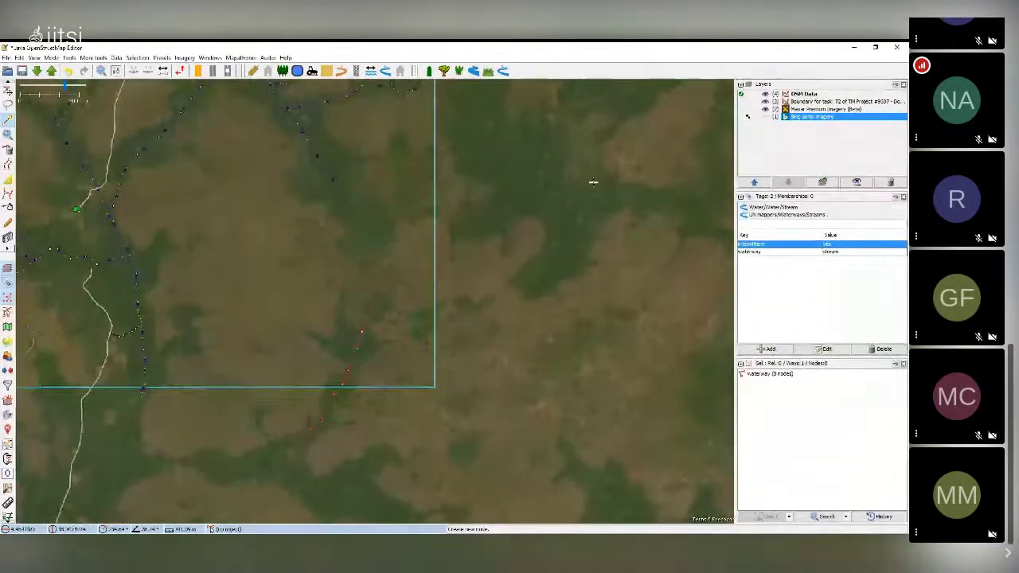
{"action": "left_click_drag", "start_coordinate": [648, 107], "coordinate": [555, 237]}
{"action": "left_click_drag", "start_coordinate": [583, 96], "coordinate": [546, 198]}
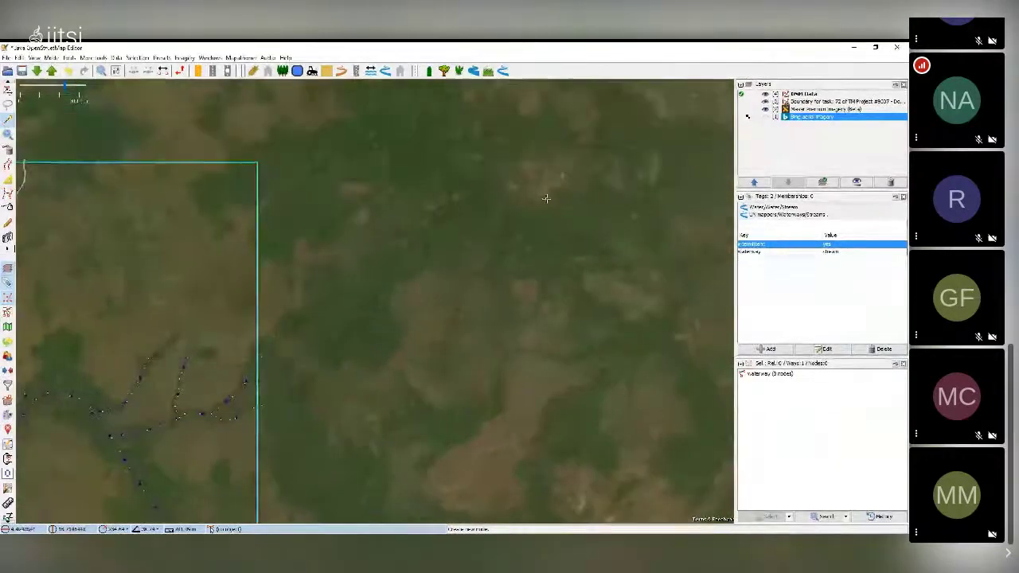
{"action": "scroll", "coordinate": [506, 281], "scroll_direction": "down", "scroll_amount": 1}
{"action": "left_click_drag", "start_coordinate": [505, 477], "coordinate": [564, 248]}
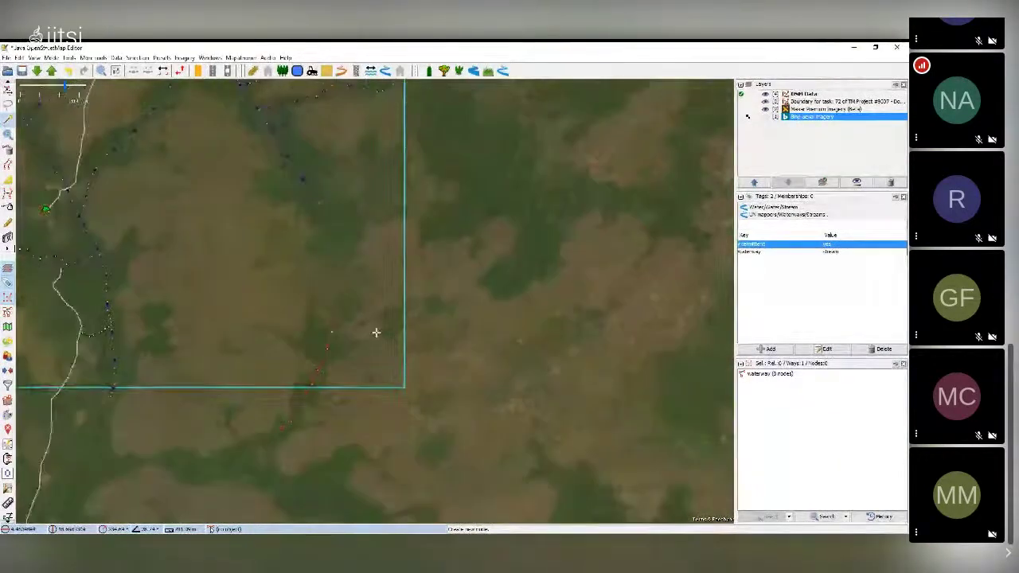
Step: Trace the track across the task area's southeastern corner, from just below the southern boundary to just past the eastern boundary
{"action": "scroll", "coordinate": [358, 377], "scroll_direction": "up", "scroll_amount": 2}
{"action": "left_click_drag", "start_coordinate": [368, 375], "coordinate": [391, 304]}
{"action": "scroll", "coordinate": [391, 304], "scroll_direction": "up", "scroll_amount": 2}
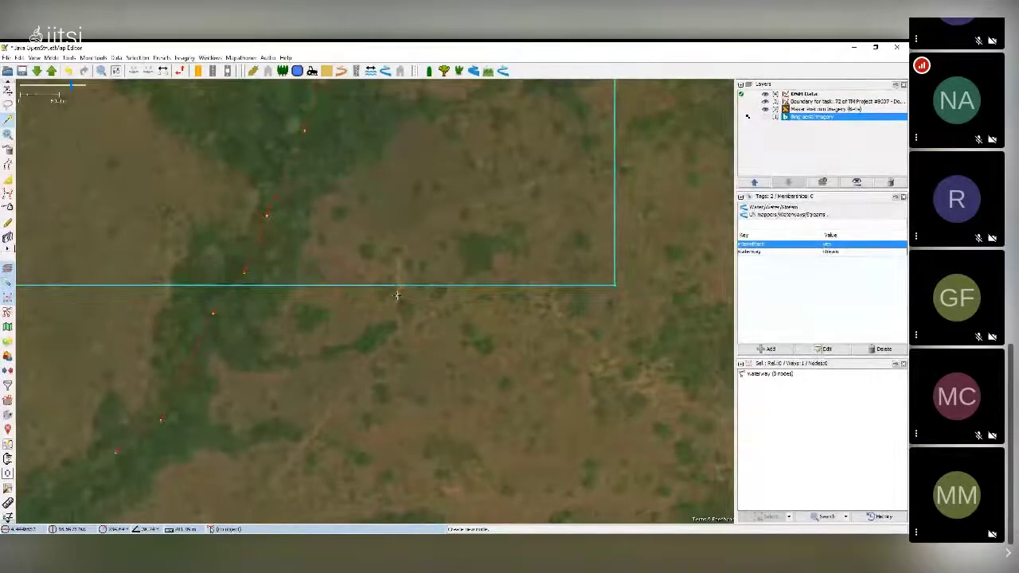
{"action": "left_click", "coordinate": [397, 295]}
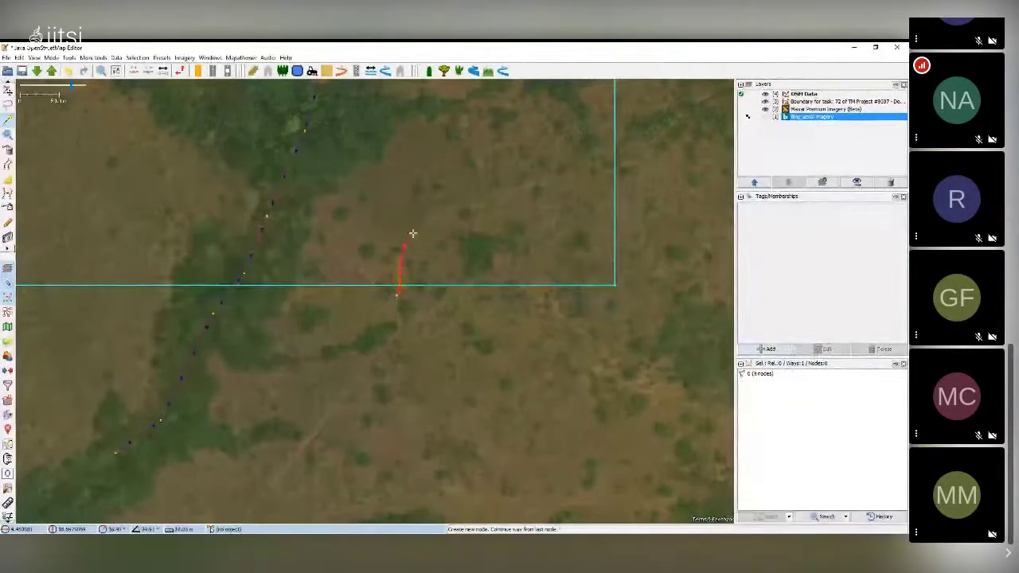
{"action": "left_click", "coordinate": [460, 205]}
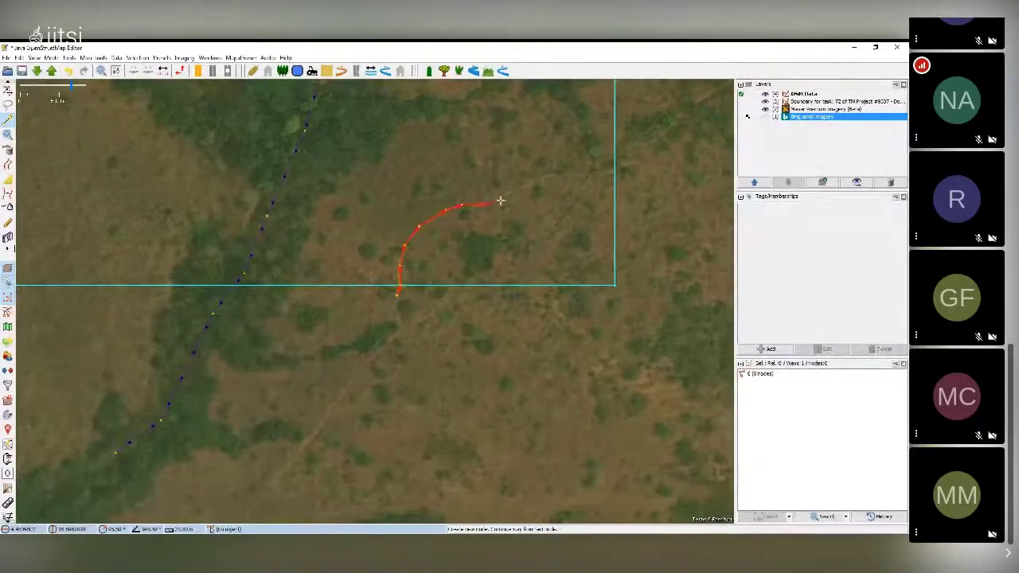
{"action": "left_click", "coordinate": [526, 185]}
{"action": "left_click", "coordinate": [532, 183]}
{"action": "left_click", "coordinate": [597, 174]}
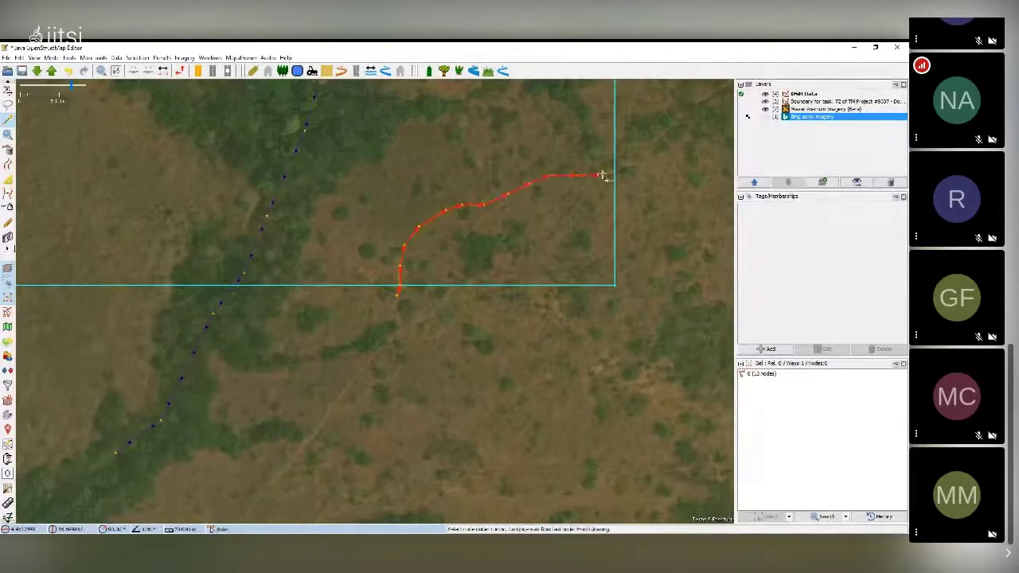
{"action": "left_click", "coordinate": [609, 173]}
{"action": "left_click", "coordinate": [624, 165]}
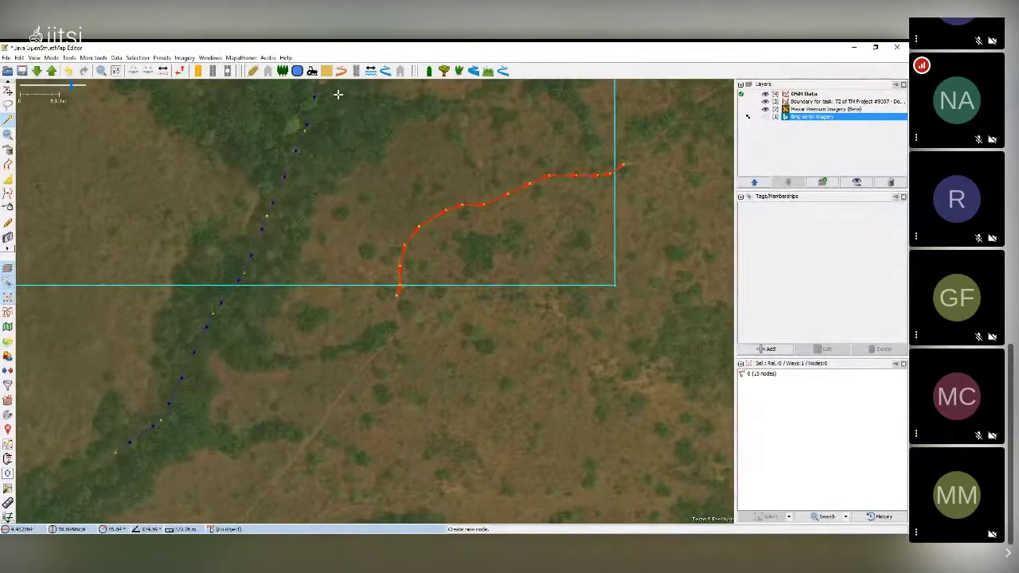
Step: Tag the new southeastern line as an unclassified highway with an unpaved surface
{"action": "left_click", "coordinate": [167, 59]}
{"action": "mouse_move", "coordinate": [182, 105]}
{"action": "mouse_move", "coordinate": [293, 108]}
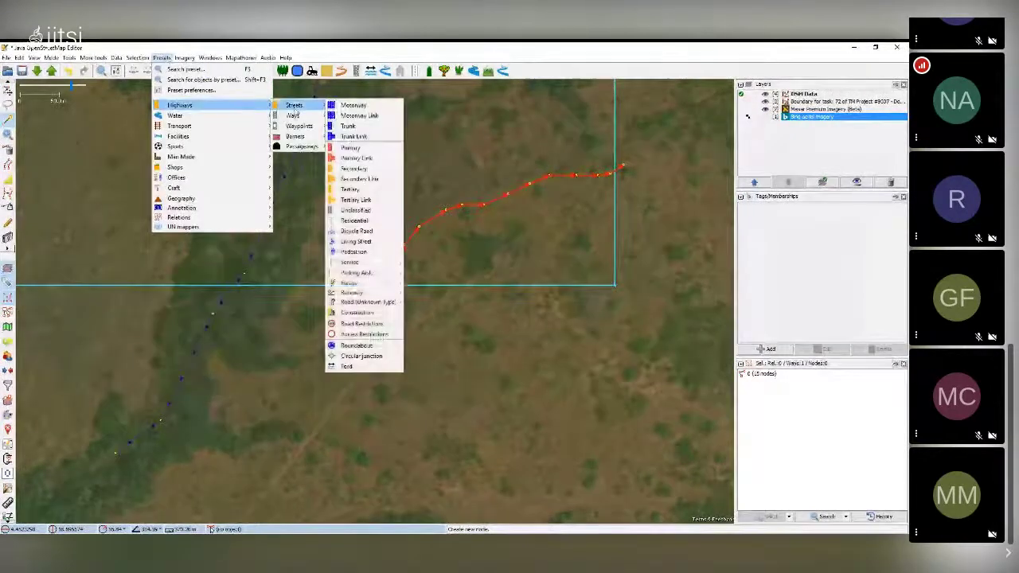
{"action": "left_click", "coordinate": [356, 211]}
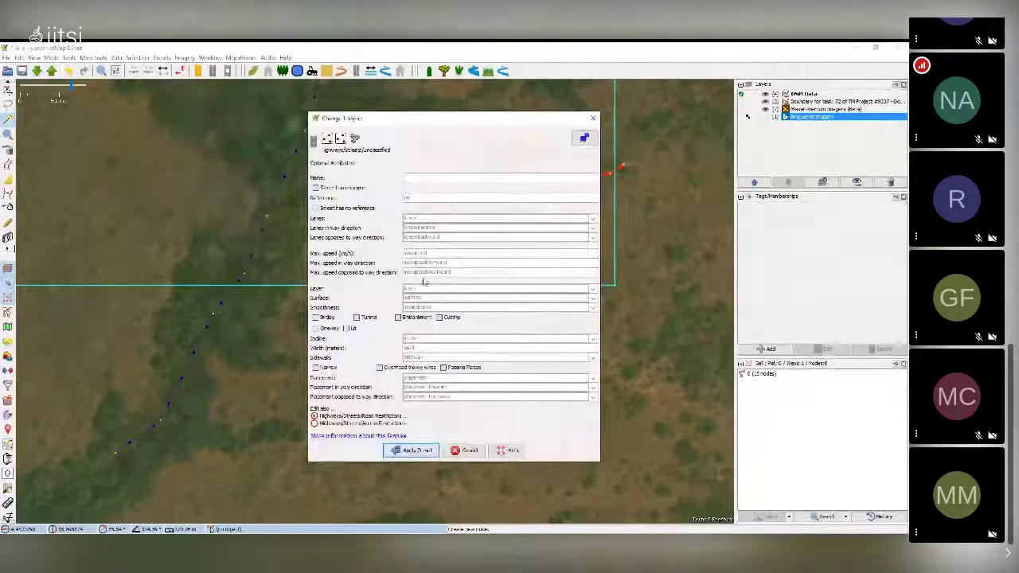
{"action": "left_click", "coordinate": [593, 300]}
{"action": "left_click", "coordinate": [420, 444]}
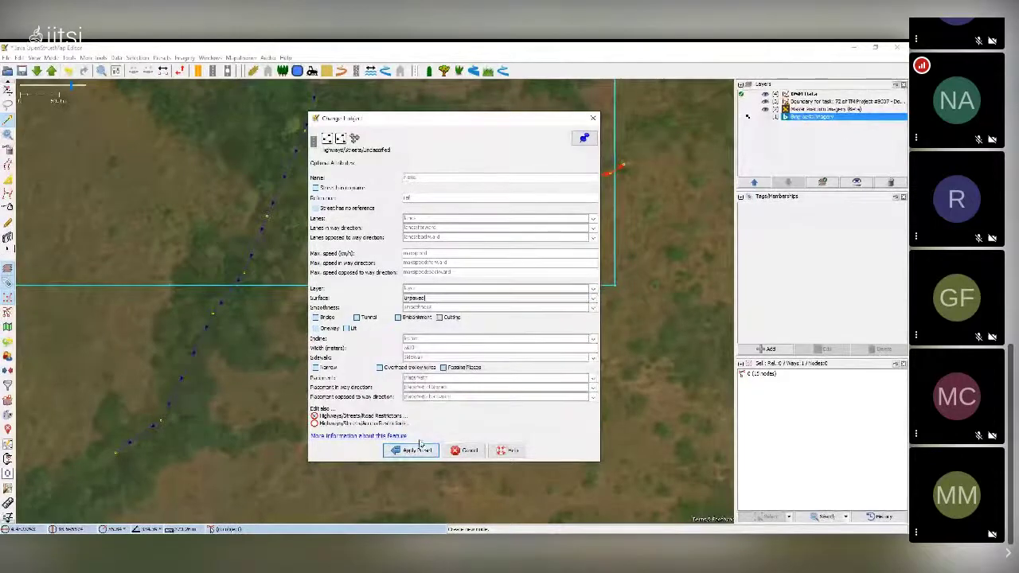
{"action": "left_click", "coordinate": [415, 450]}
Step: Add the tag fixme=continue the highway to the new highway's end node just beyond the eastern boundary
{"action": "scroll", "coordinate": [457, 233], "scroll_direction": "down", "scroll_amount": 2}
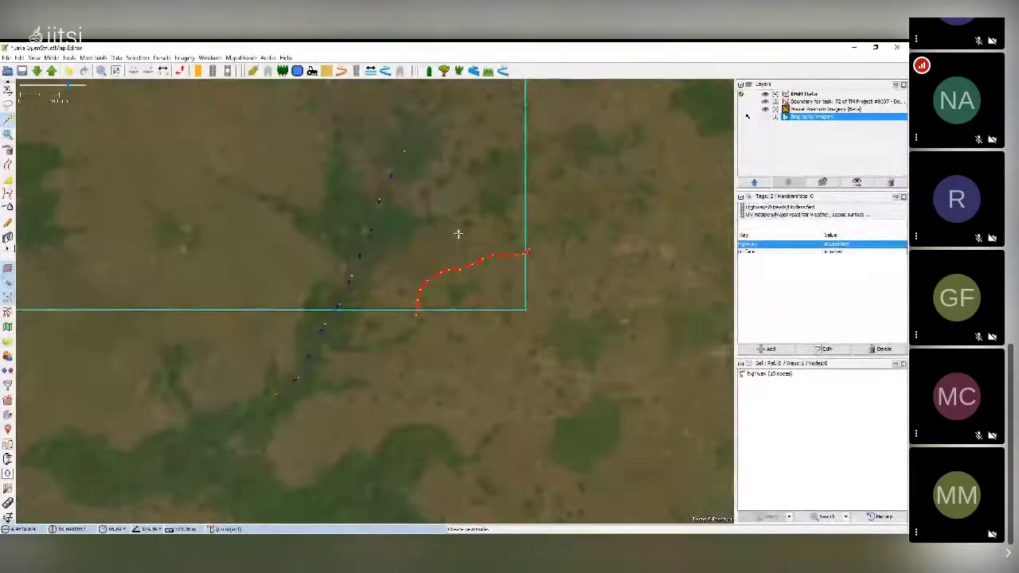
{"action": "left_click_drag", "start_coordinate": [458, 233], "coordinate": [423, 257]}
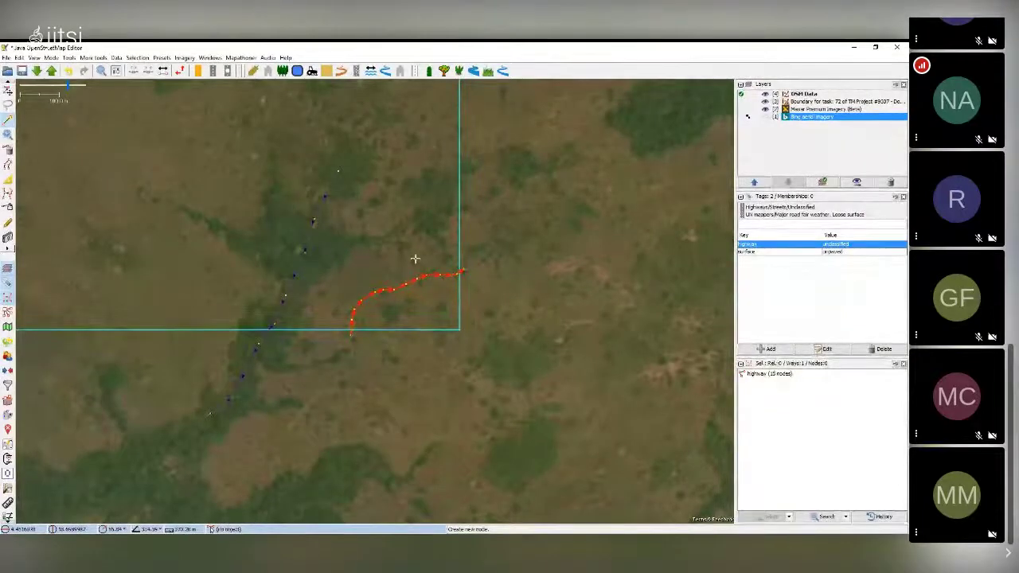
{"action": "scroll", "coordinate": [432, 263], "scroll_direction": "up", "scroll_amount": 3}
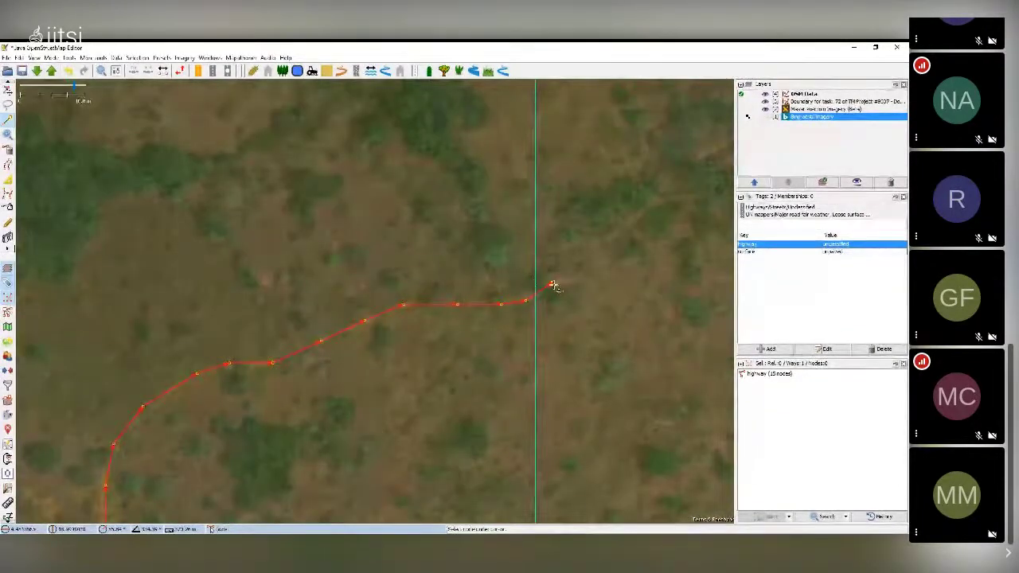
{"action": "key", "text": "s"}
{"action": "left_click", "coordinate": [551, 284]}
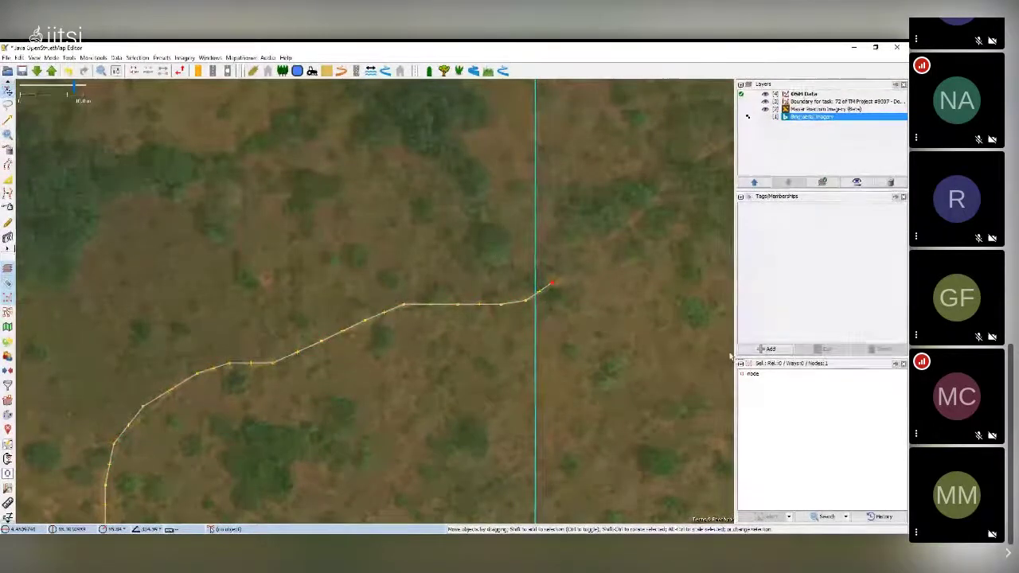
{"action": "left_click", "coordinate": [760, 350]}
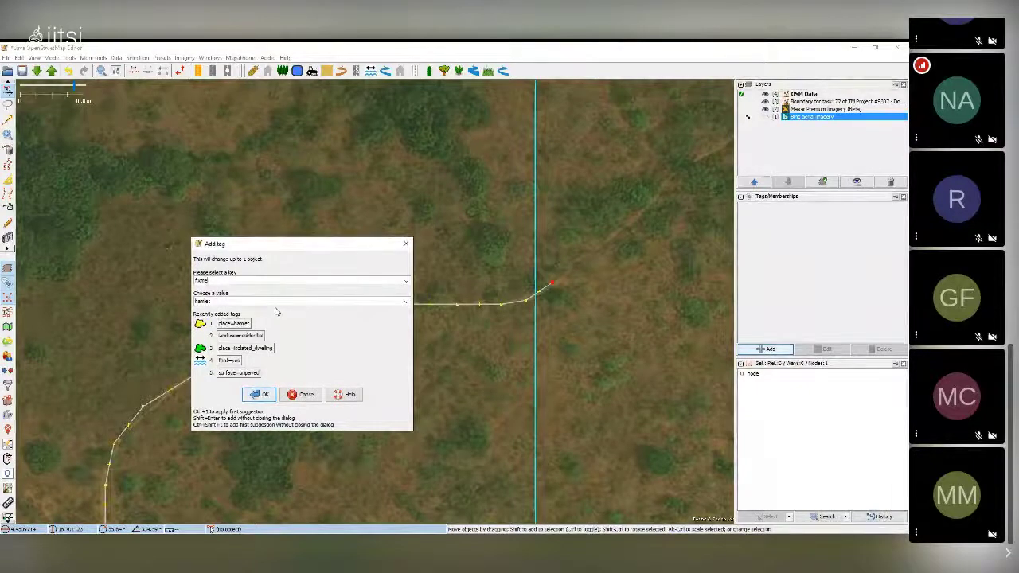
{"action": "double_click", "coordinate": [274, 304]}
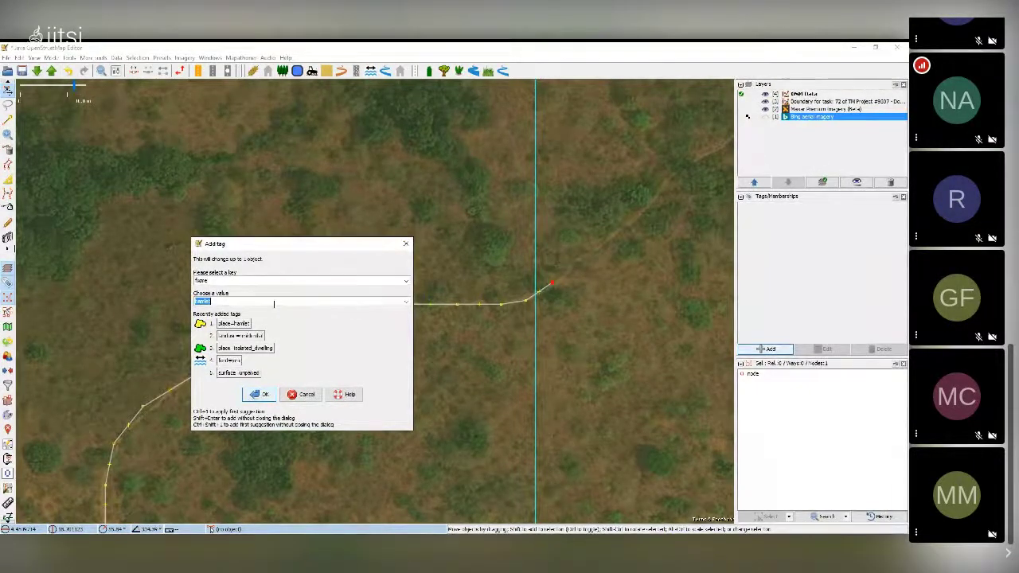
{"action": "key", "text": "BackSpace"}
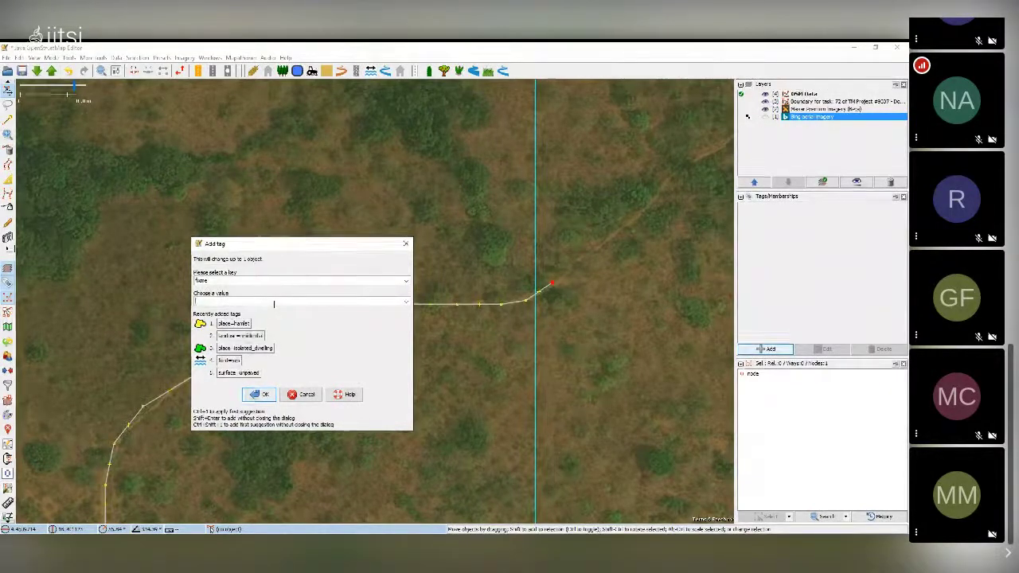
{"action": "type", "text": "continu"}
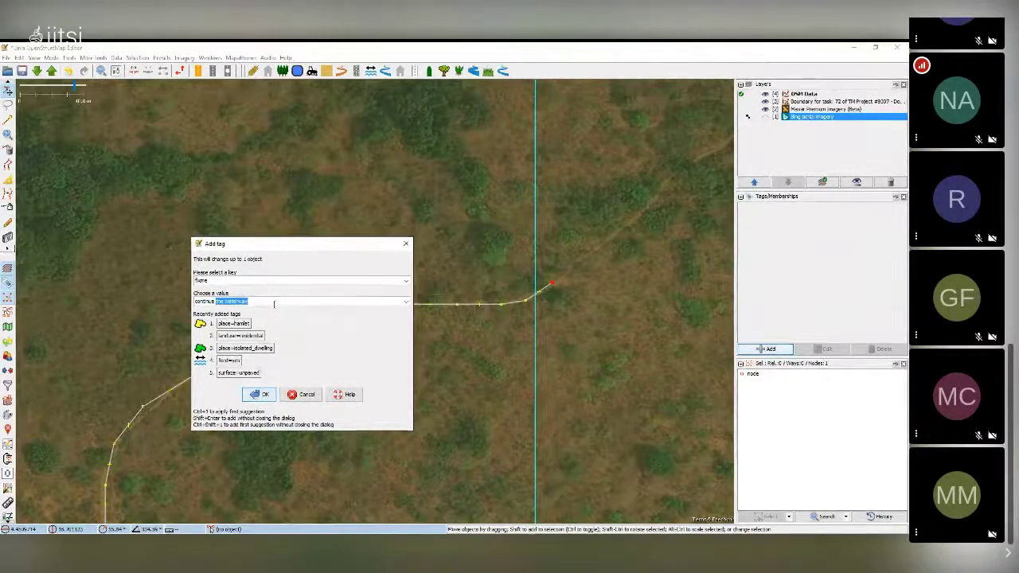
{"action": "type", "text": "e the high"}
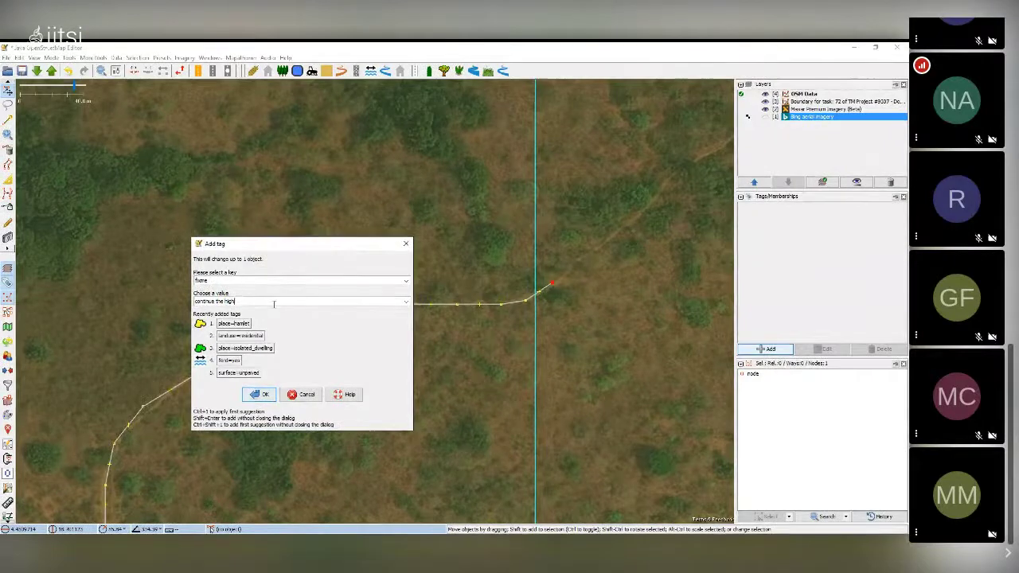
{"action": "type", "text": "way"}
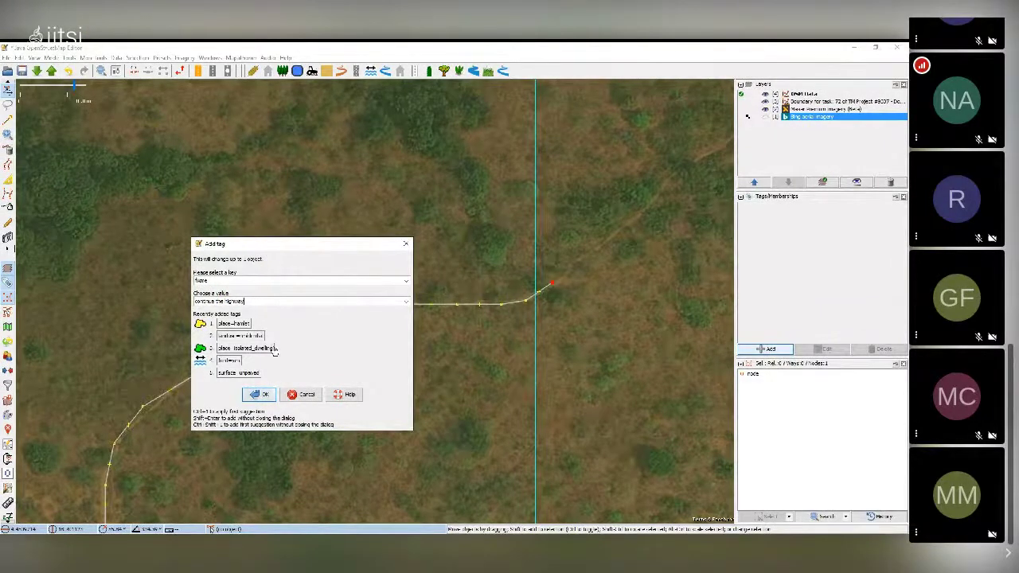
{"action": "left_click", "coordinate": [265, 400]}
Step: Reposition nodes along the bend of the new southeastern highway so its line follows the track on the imagery
{"action": "scroll", "coordinate": [368, 375], "scroll_direction": "down", "scroll_amount": 4}
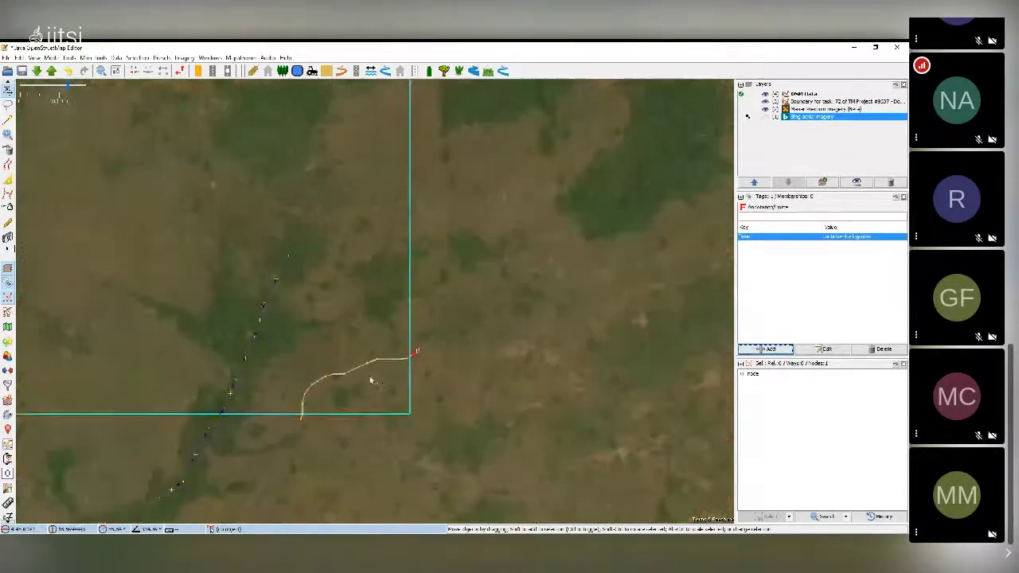
{"action": "left_click_drag", "start_coordinate": [352, 343], "coordinate": [416, 245]}
{"action": "scroll", "coordinate": [370, 286], "scroll_direction": "up", "scroll_amount": 4}
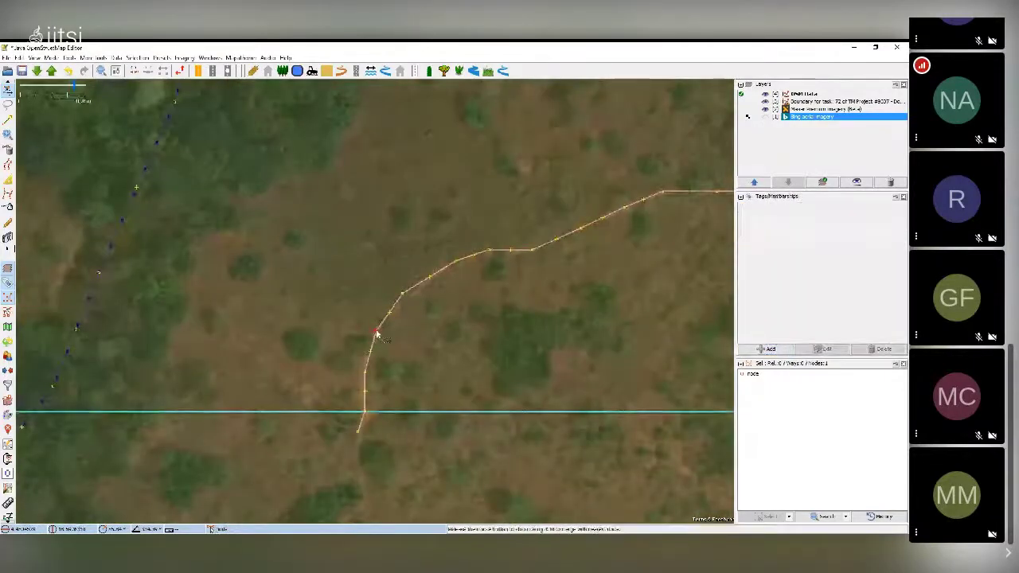
{"action": "left_click", "coordinate": [405, 295]}
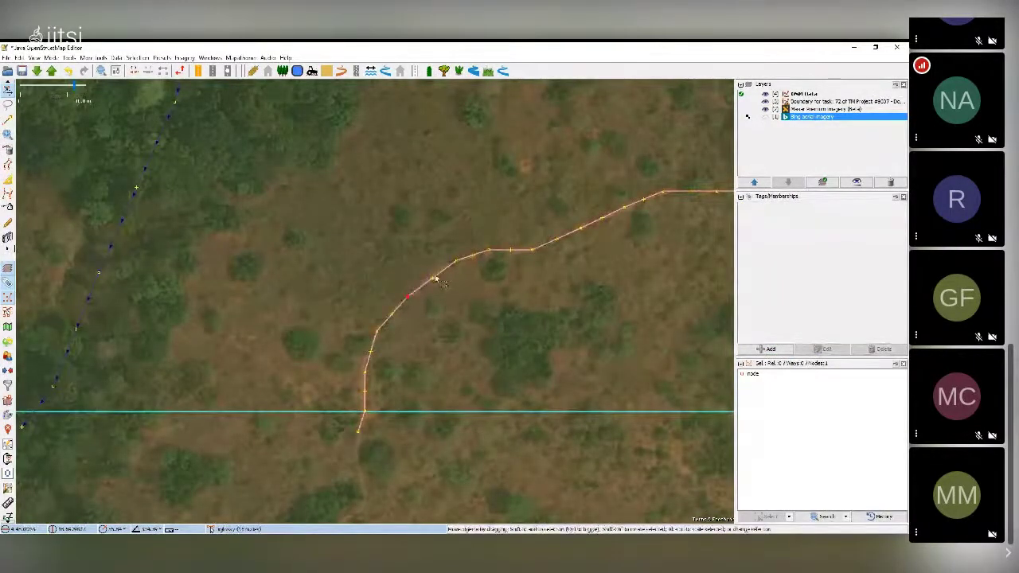
{"action": "left_click_drag", "start_coordinate": [431, 277], "coordinate": [434, 278]}
{"action": "left_click", "coordinate": [492, 293]}
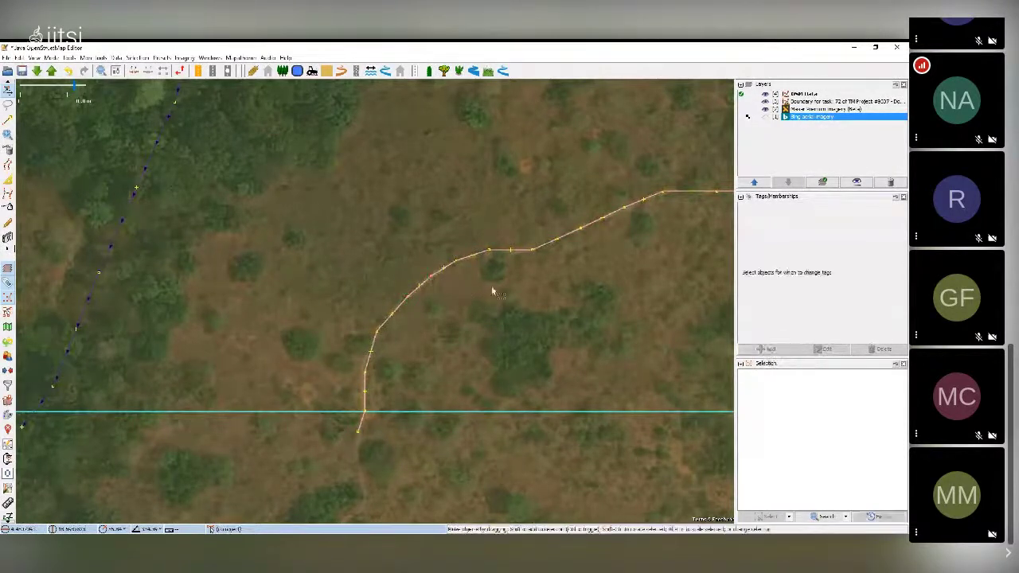
{"action": "left_click_drag", "start_coordinate": [512, 252], "coordinate": [512, 254]}
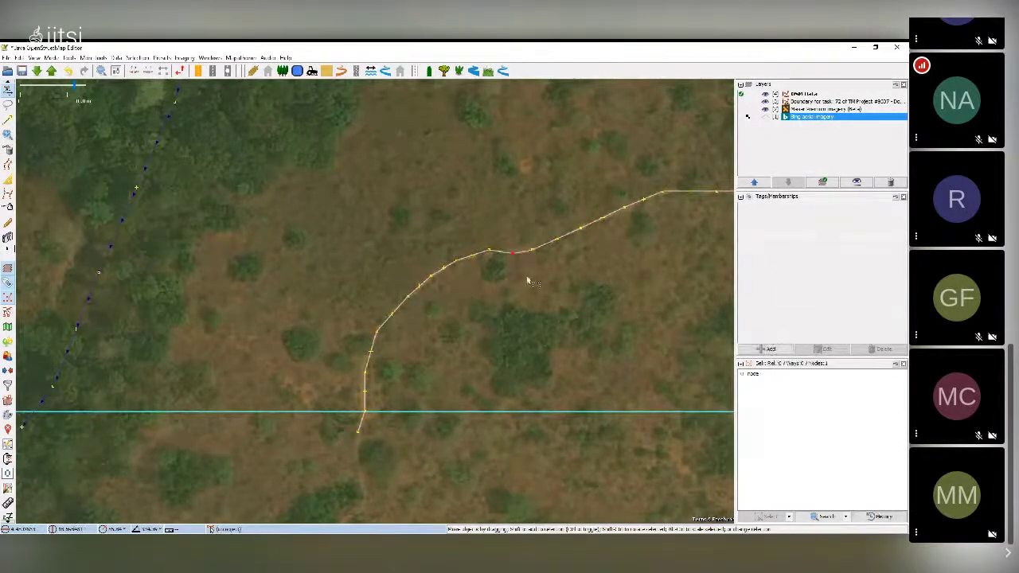
Step: Trace the northern tributary near the task area's southeastern corner down to its junction with the existing stream
{"action": "scroll", "coordinate": [514, 294], "scroll_direction": "down", "scroll_amount": 3}
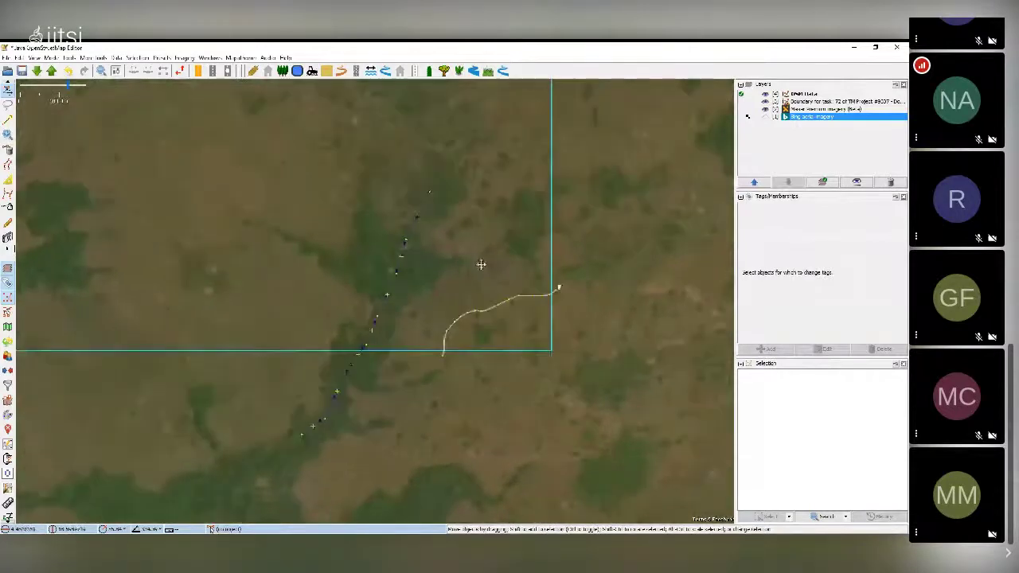
{"action": "left_click_drag", "start_coordinate": [388, 185], "coordinate": [376, 203]}
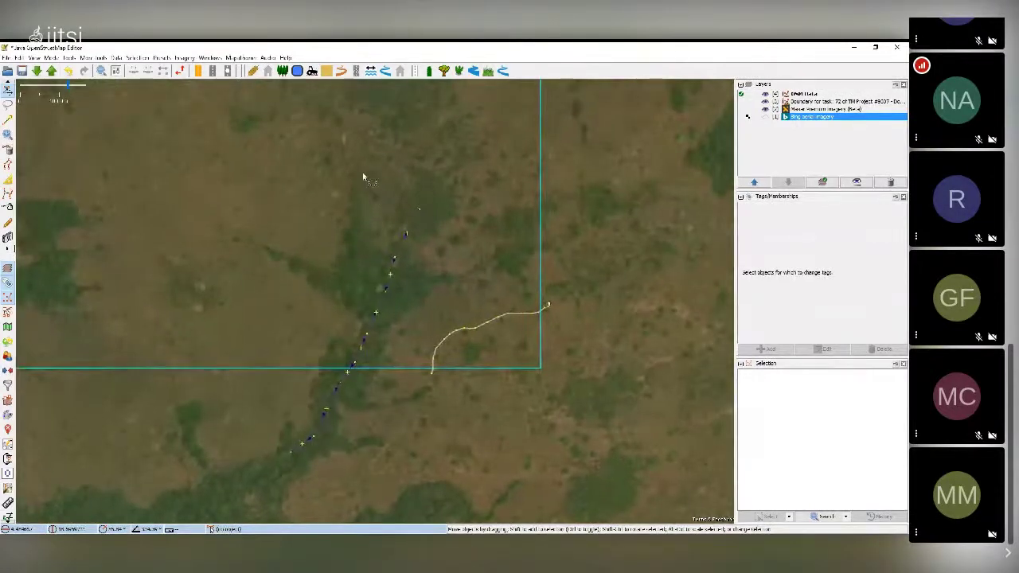
{"action": "key", "text": "a"}
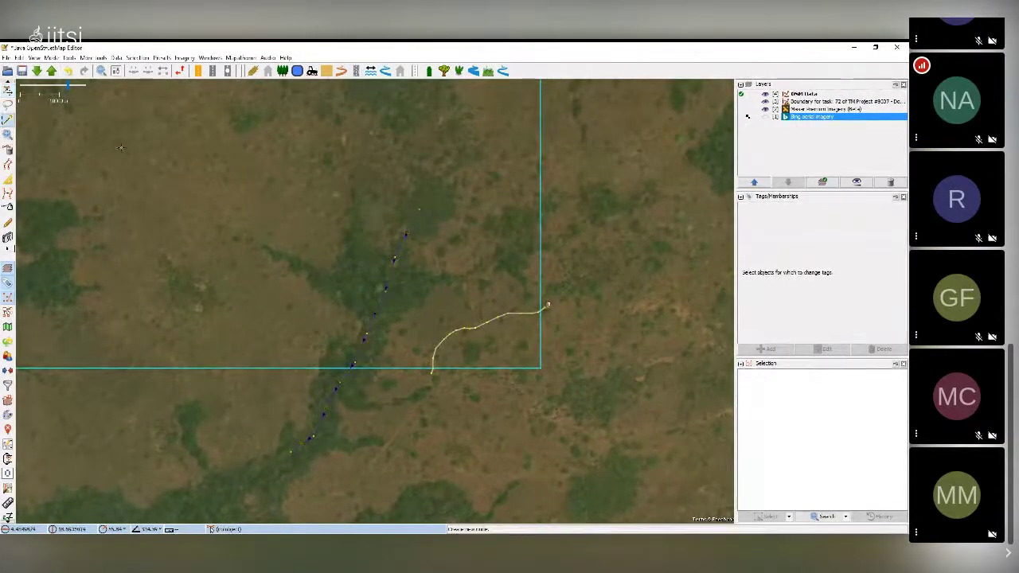
{"action": "left_click", "coordinate": [354, 193]}
{"action": "left_click", "coordinate": [357, 247]}
{"action": "left_click", "coordinate": [365, 290]}
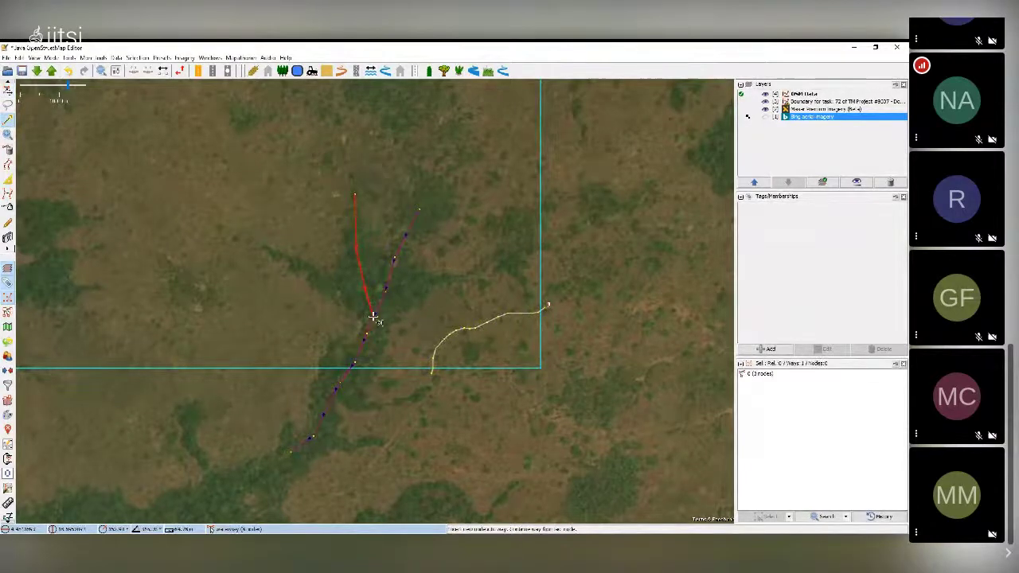
{"action": "double_click", "coordinate": [374, 316]}
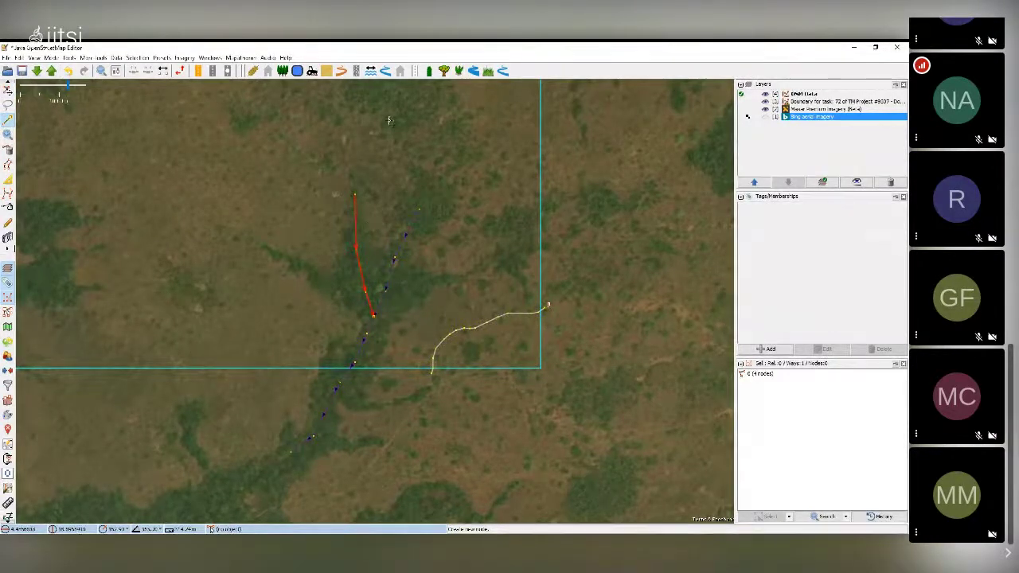
Step: Tag the new northern tributary as an intermittent stream
{"action": "left_click", "coordinate": [503, 71]}
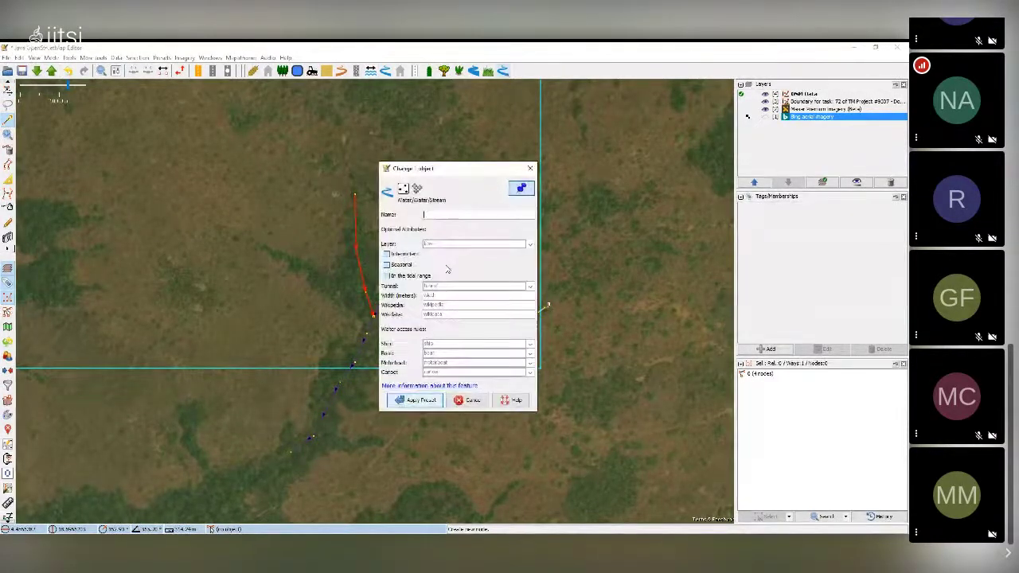
{"action": "left_click", "coordinate": [387, 253]}
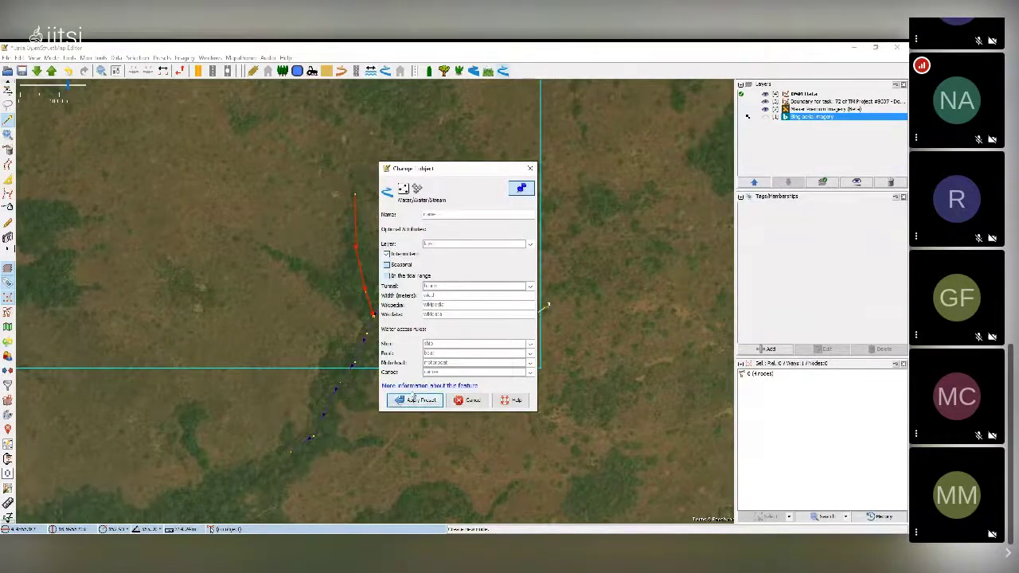
{"action": "left_click", "coordinate": [416, 400]}
Step: Trace the short northwestern tributary down to the same southeastern stream and tag it as an intermittent stream
{"action": "left_click", "coordinate": [277, 253]}
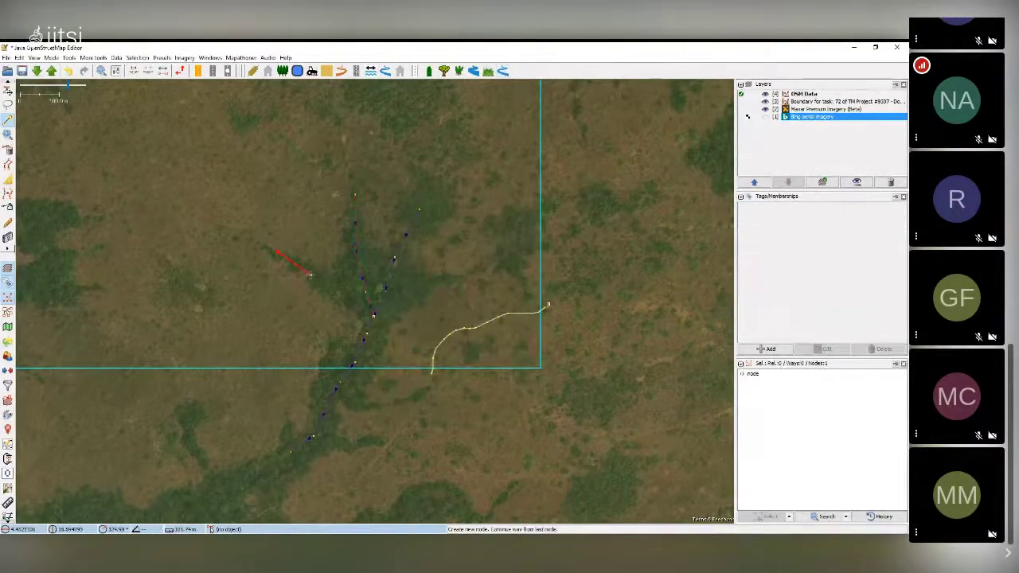
{"action": "double_click", "coordinate": [370, 323]}
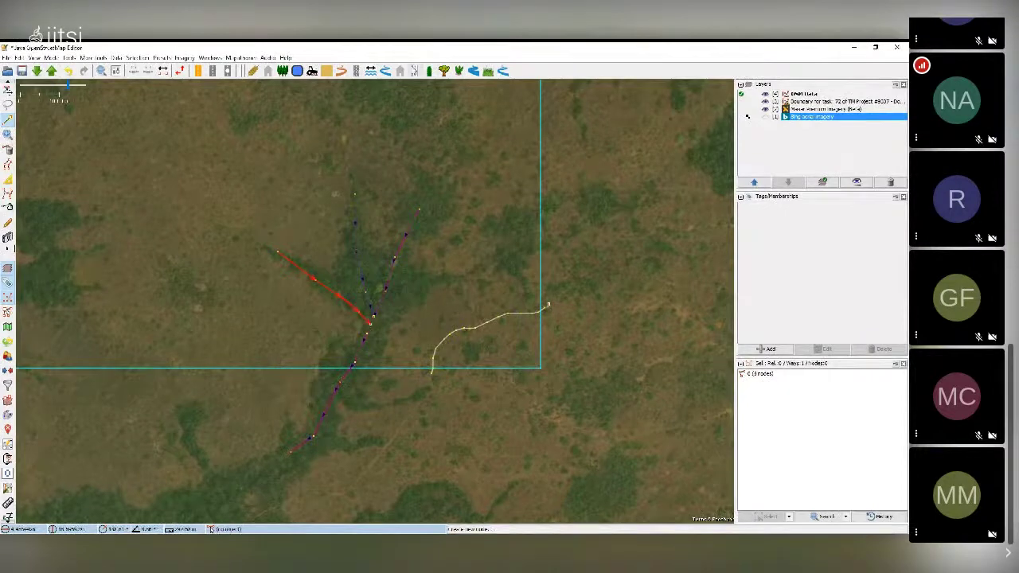
{"action": "left_click", "coordinate": [503, 71]}
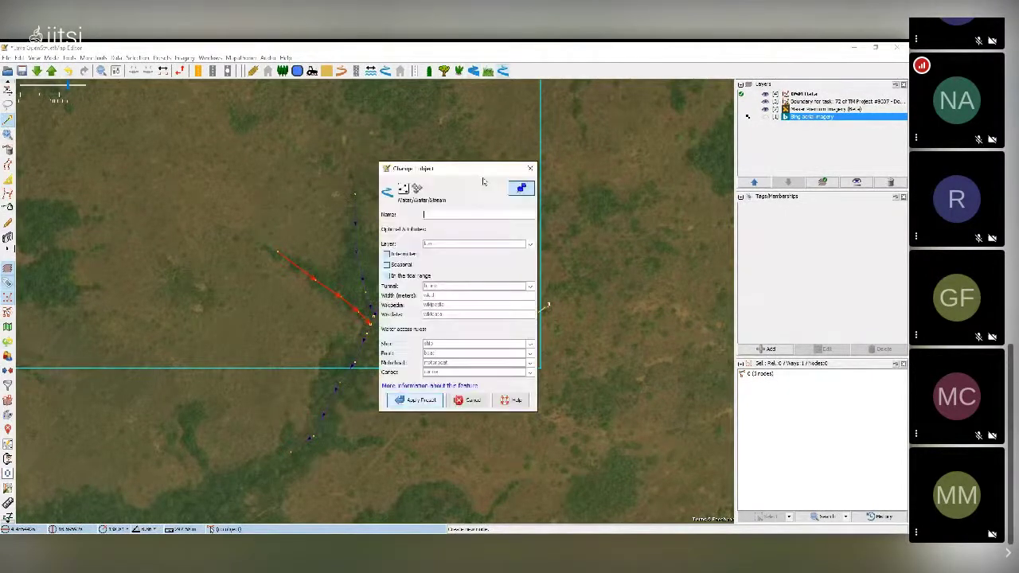
{"action": "left_click", "coordinate": [387, 253]}
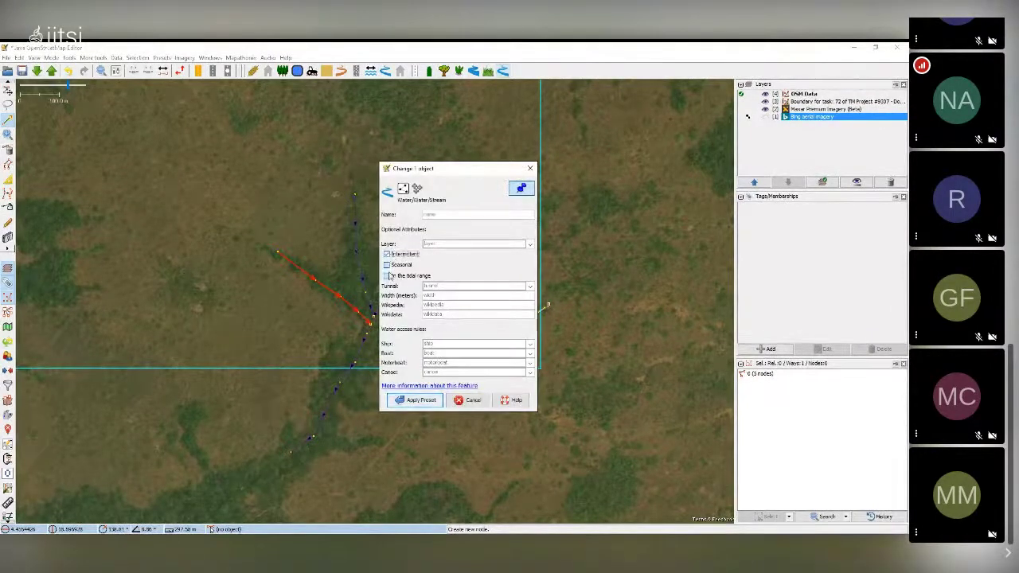
{"action": "left_click", "coordinate": [416, 400]}
Step: Examine the imagery from the southeastern corner northward across the middle of the task area for unmapped streams
{"action": "scroll", "coordinate": [380, 305], "scroll_direction": "down", "scroll_amount": 3}
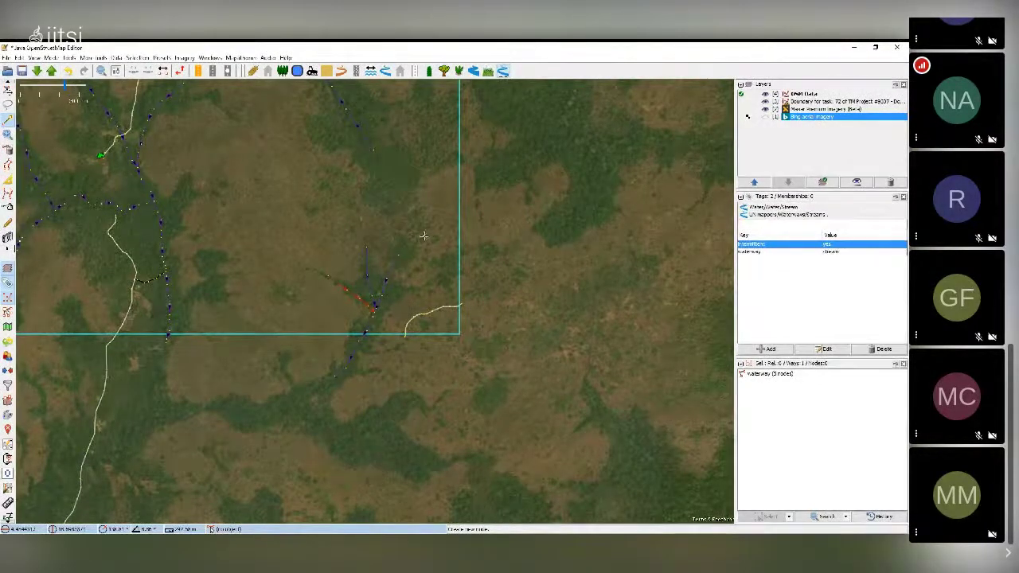
{"action": "scroll", "coordinate": [416, 247], "scroll_direction": "down", "scroll_amount": 2}
{"action": "scroll", "coordinate": [415, 248], "scroll_direction": "up", "scroll_amount": 2}
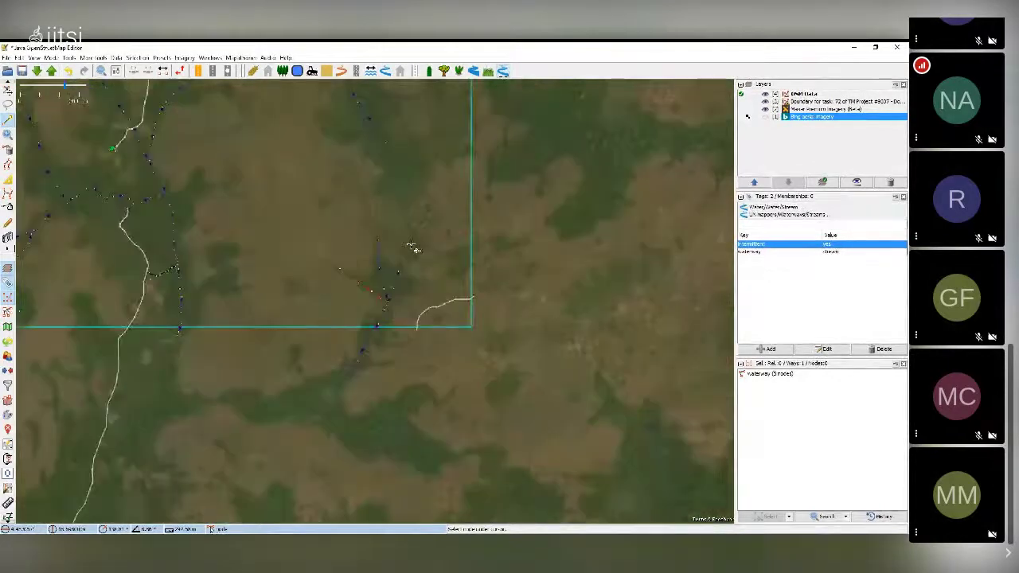
{"action": "scroll", "coordinate": [413, 248], "scroll_direction": "up", "scroll_amount": 2}
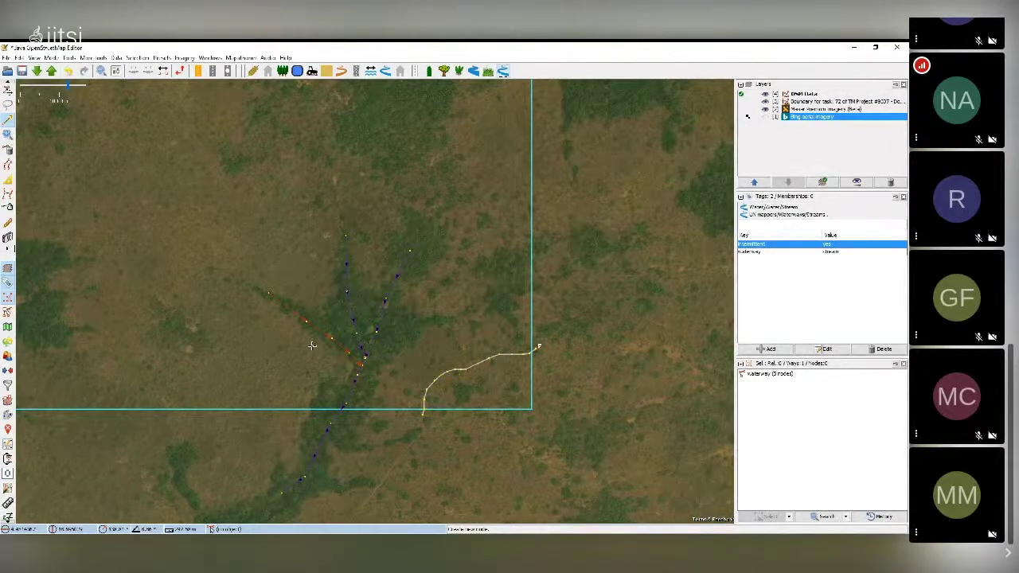
{"action": "scroll", "coordinate": [390, 330], "scroll_direction": "down", "scroll_amount": 2}
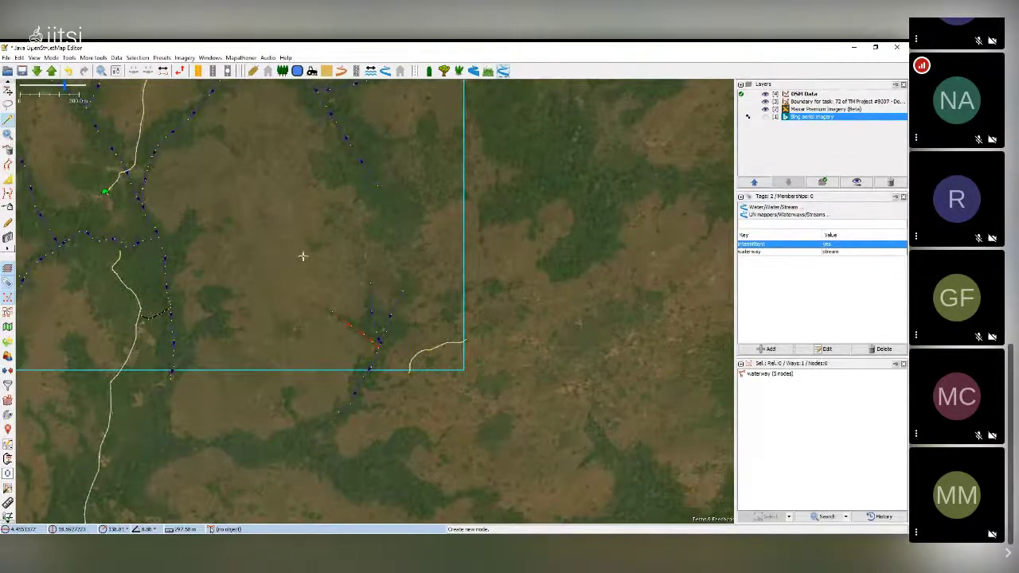
{"action": "key", "text": "Escape"}
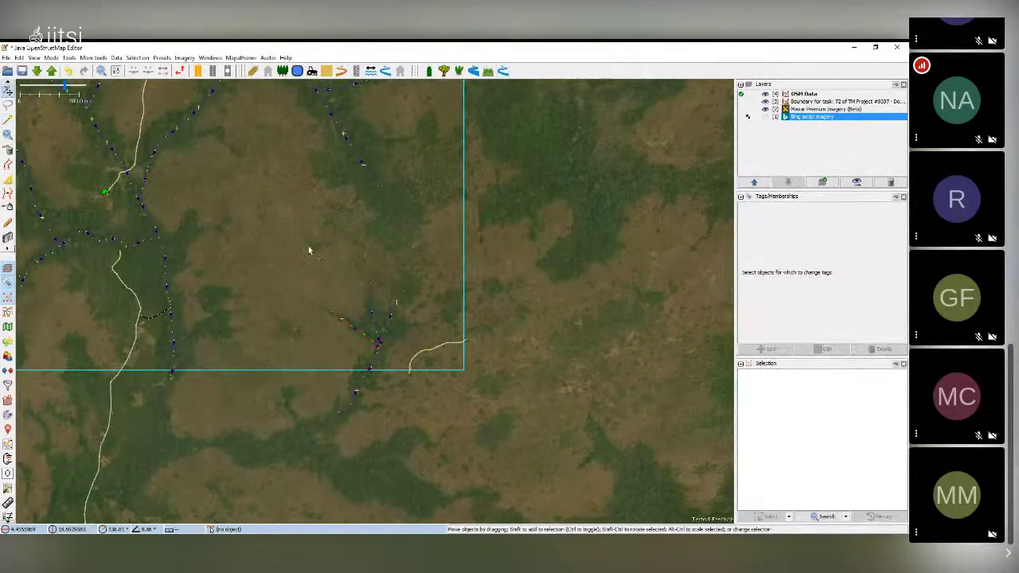
{"action": "scroll", "coordinate": [308, 253], "scroll_direction": "up", "scroll_amount": 1}
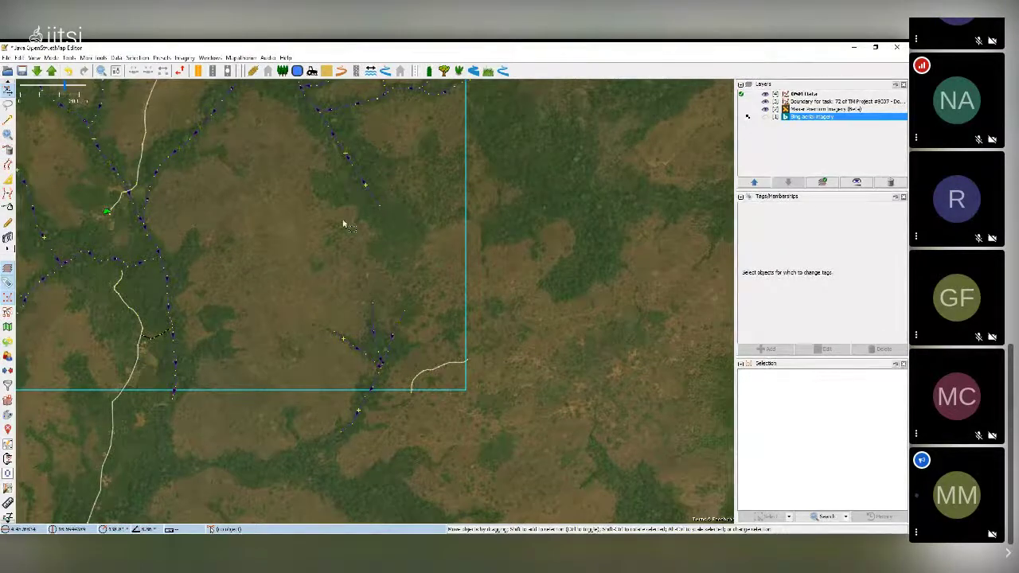
{"action": "left_click_drag", "start_coordinate": [292, 200], "coordinate": [316, 261]}
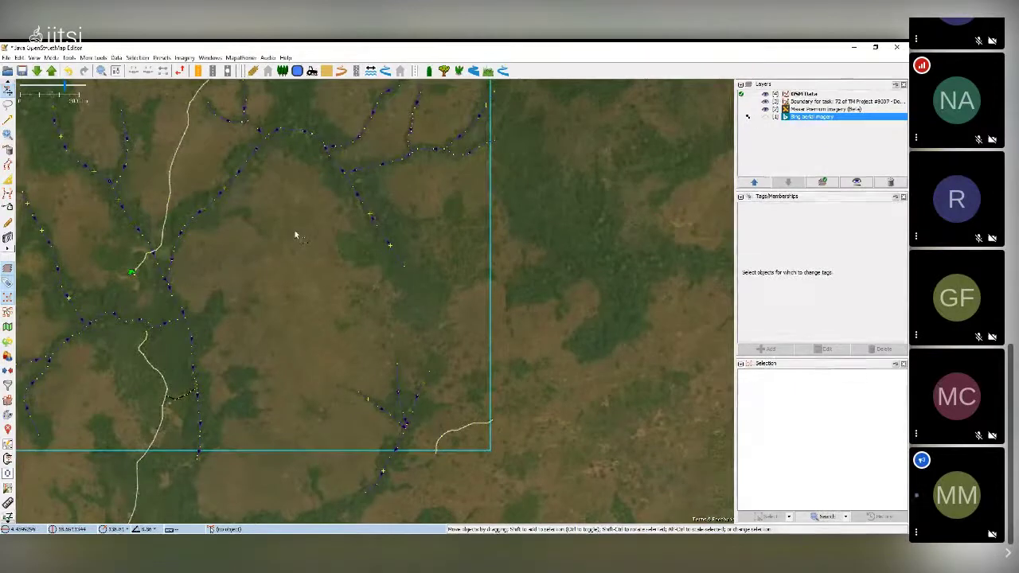
{"action": "left_click_drag", "start_coordinate": [295, 230], "coordinate": [368, 298]}
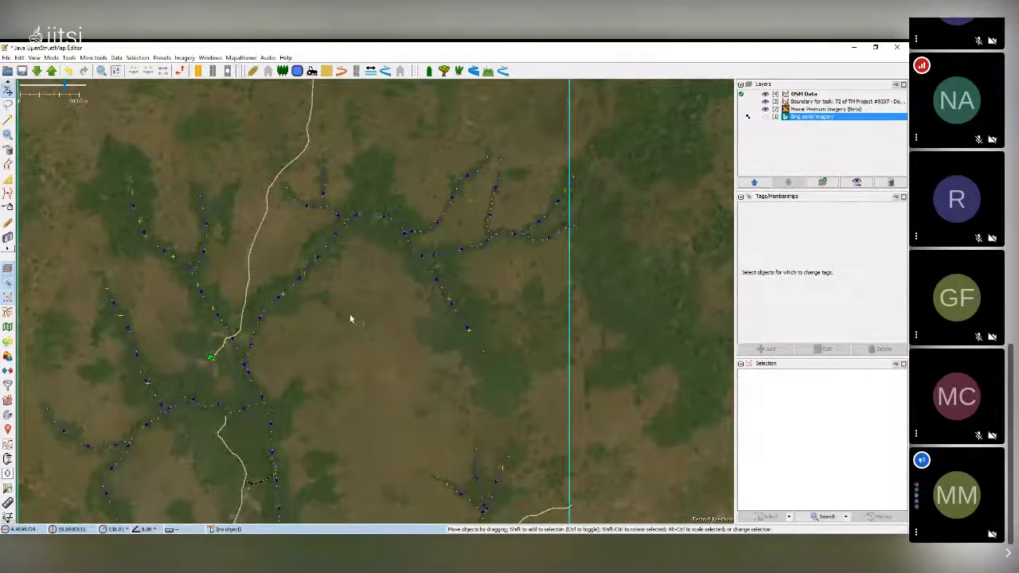
Step: Trace the side valley east of the north-south highway westward to its junction with the existing stream
{"action": "scroll", "coordinate": [352, 327], "scroll_direction": "up", "scroll_amount": 2}
{"action": "key", "text": "a"}
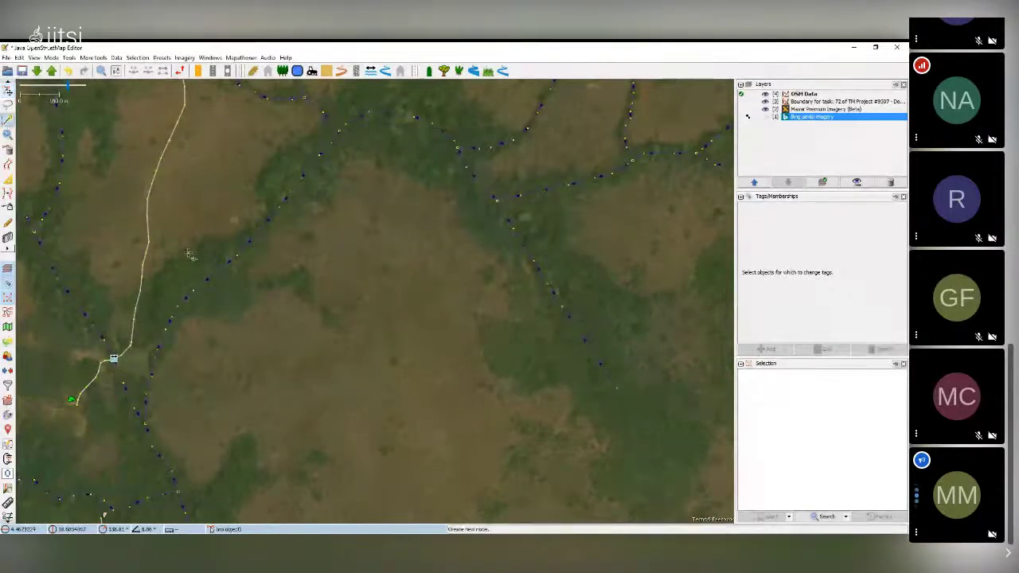
{"action": "left_click", "coordinate": [335, 322]}
{"action": "left_click", "coordinate": [305, 291]}
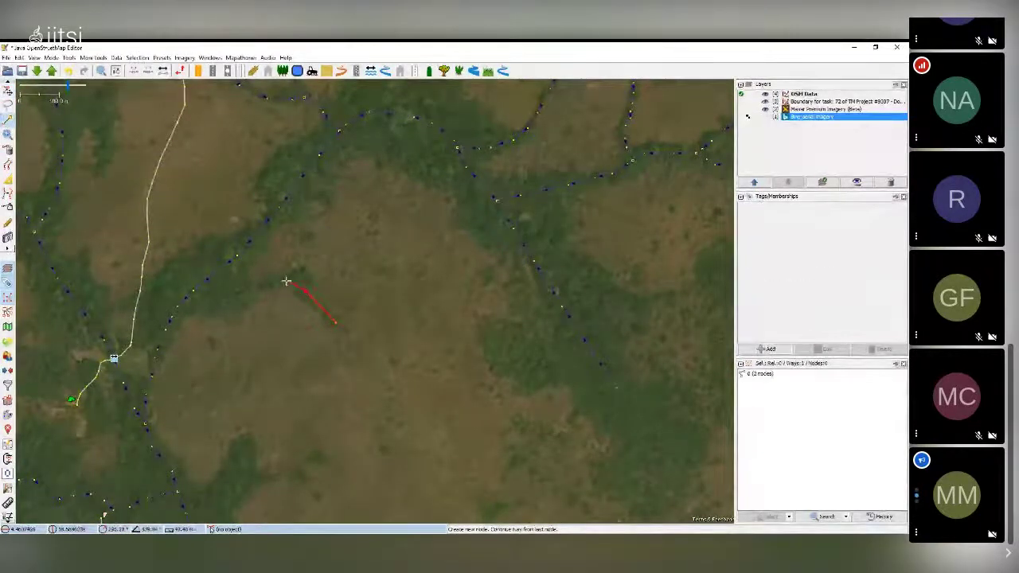
{"action": "left_click", "coordinate": [285, 282]}
{"action": "double_click", "coordinate": [185, 299]}
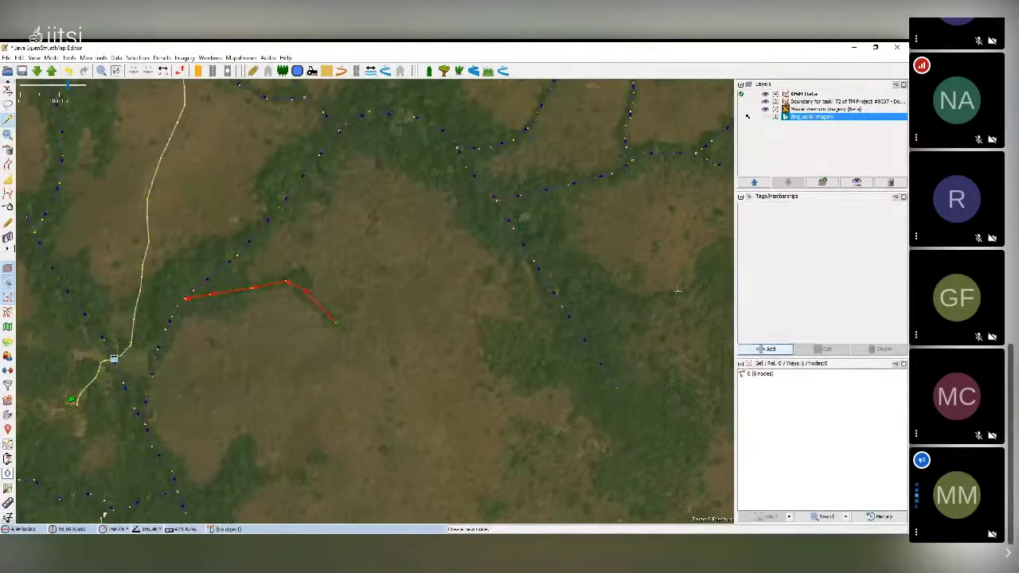
Step: Tag the new side-valley line east of the highway as an intermittent stream
{"action": "left_click", "coordinate": [503, 70]}
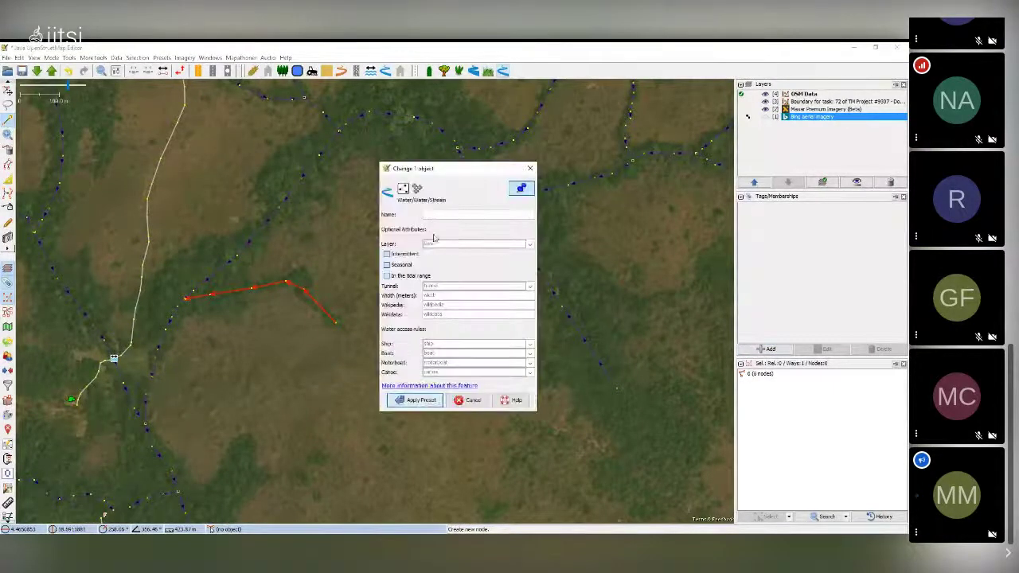
{"action": "left_click", "coordinate": [387, 254]}
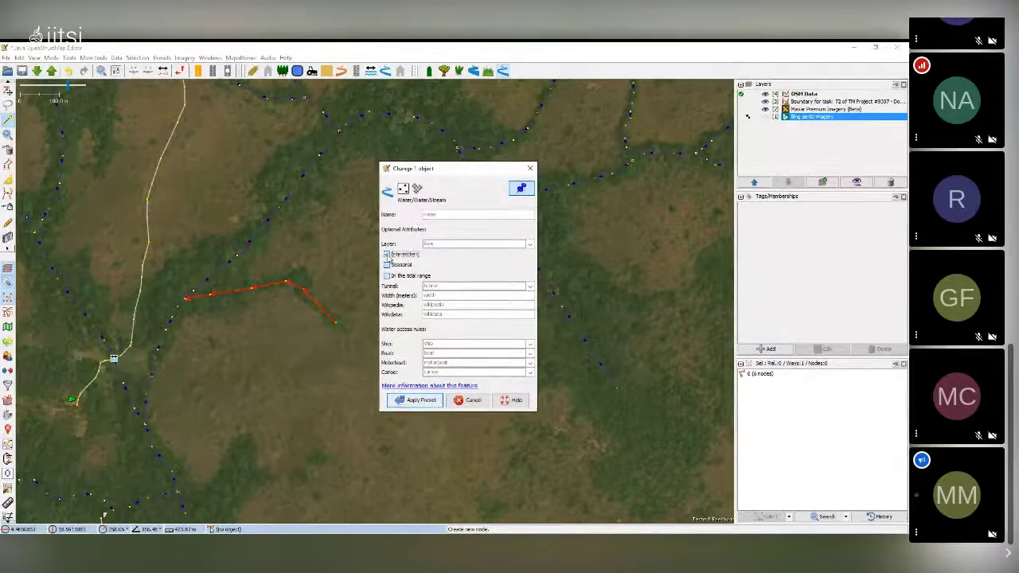
{"action": "left_click", "coordinate": [412, 399]}
Step: Trace the short branch west of the north-south highway southwestward to its junction with the existing stream
{"action": "scroll", "coordinate": [394, 344], "scroll_direction": "down", "scroll_amount": 2}
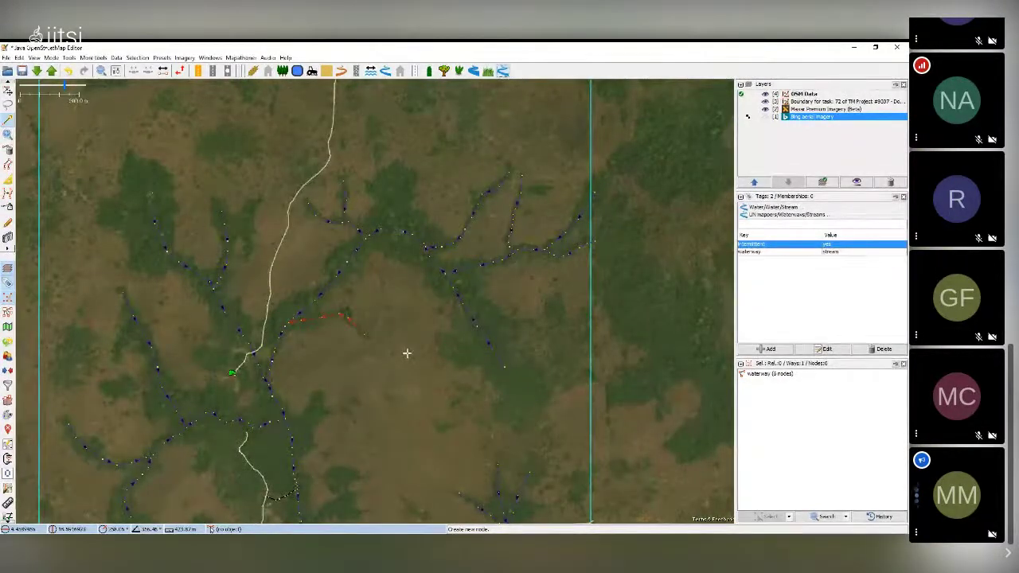
{"action": "scroll", "coordinate": [251, 213], "scroll_direction": "up", "scroll_amount": 2}
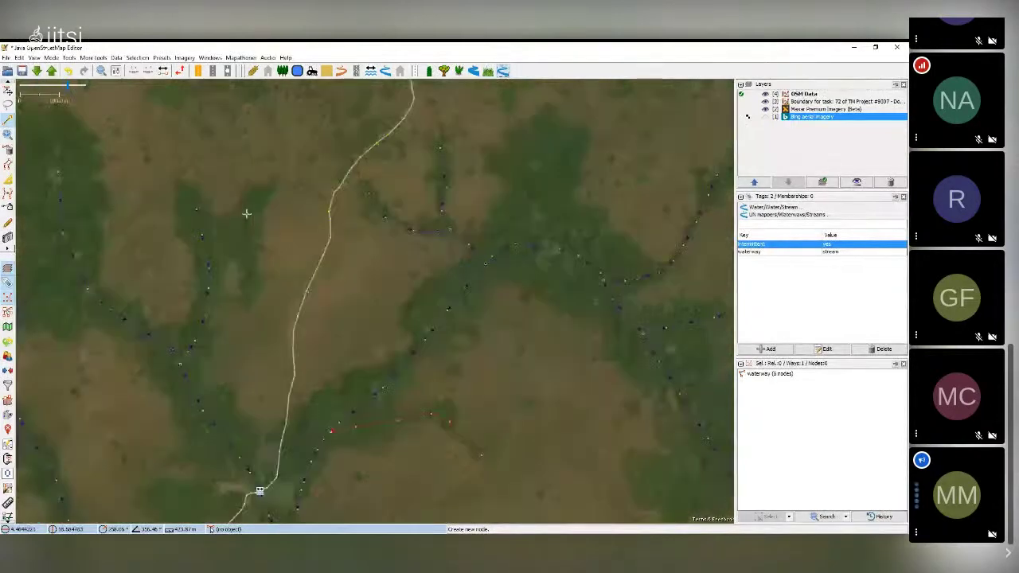
{"action": "left_click", "coordinate": [270, 195]}
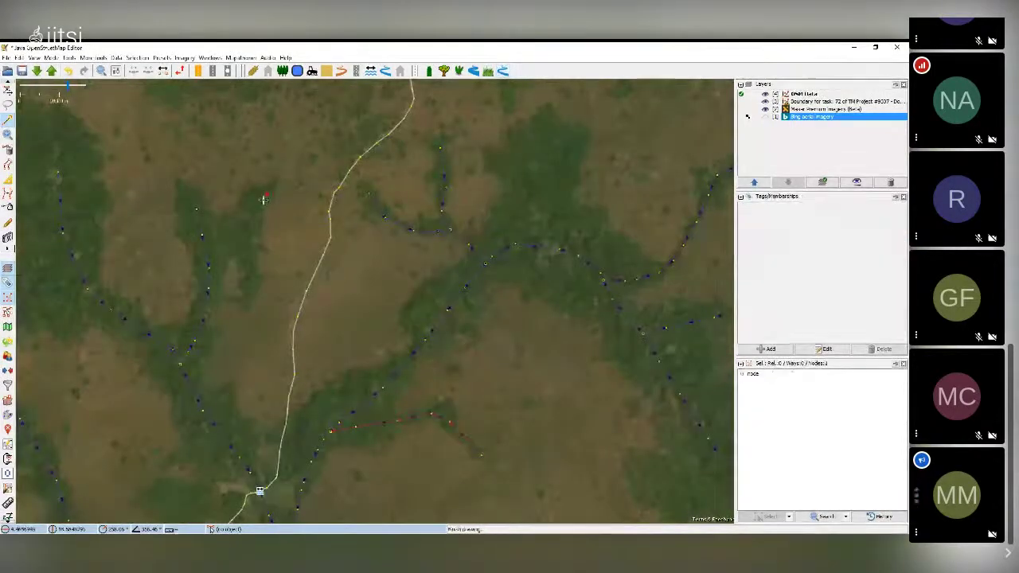
{"action": "left_click", "coordinate": [208, 266]}
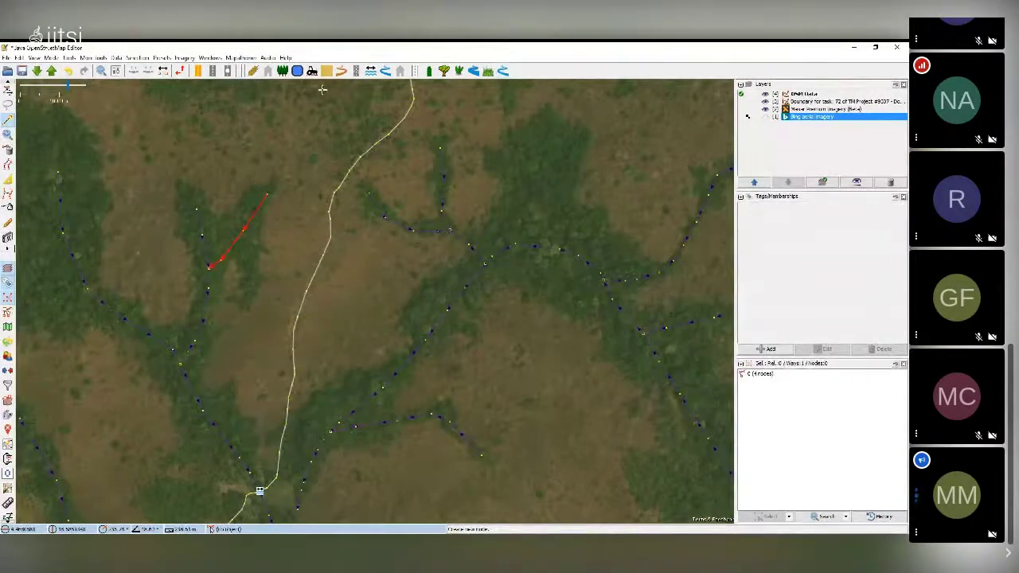
Step: Tag the new short branch west of the north-south highway as an intermittent stream
{"action": "left_click", "coordinate": [385, 71]}
{"action": "left_click", "coordinate": [531, 201]}
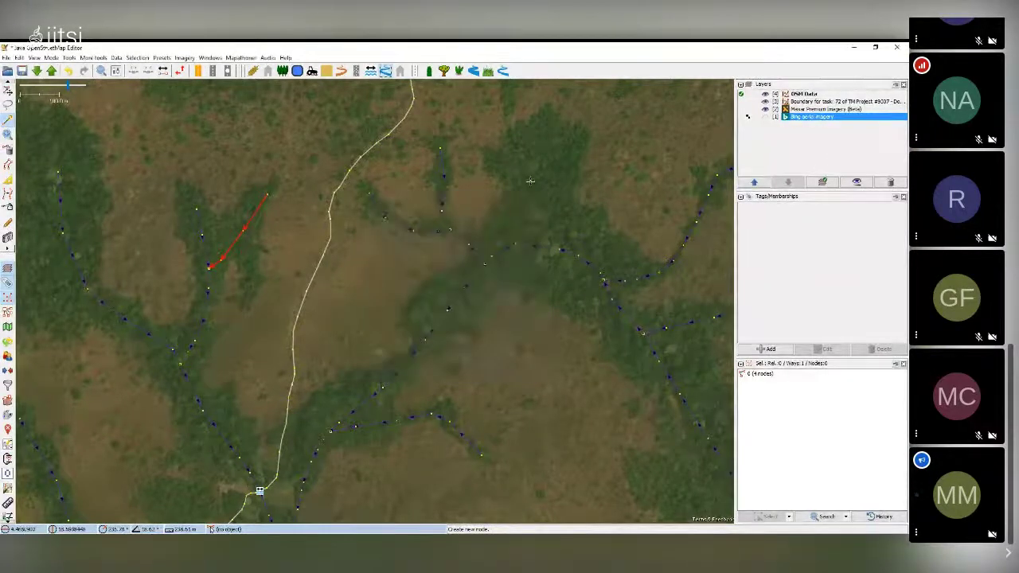
{"action": "left_click", "coordinate": [503, 71]}
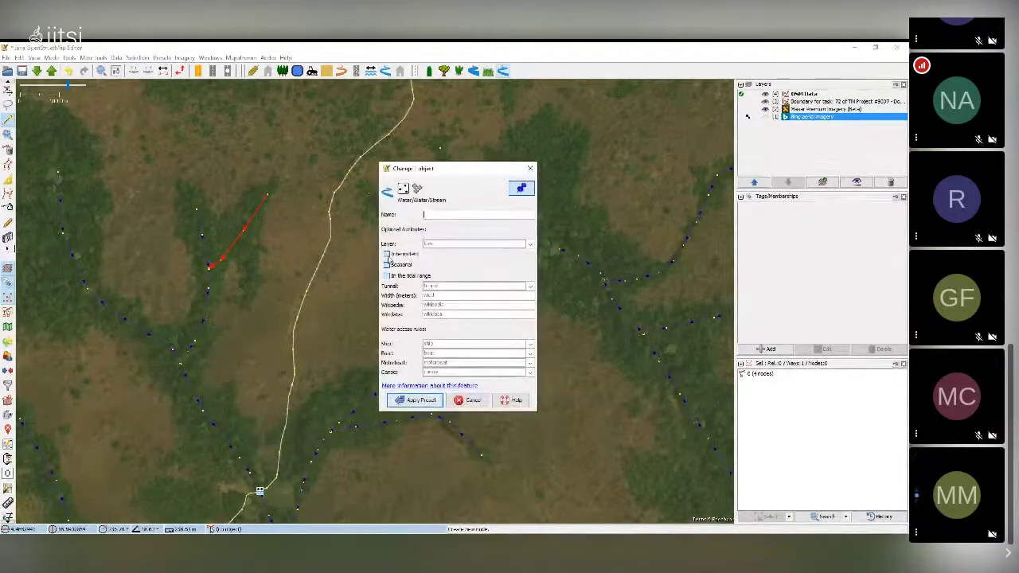
{"action": "left_click", "coordinate": [416, 399]}
Step: Examine the imagery across the whole task area, from the northern boundary to the southern edge, for remaining unmapped streams
{"action": "scroll", "coordinate": [452, 352], "scroll_direction": "down", "scroll_amount": 2}
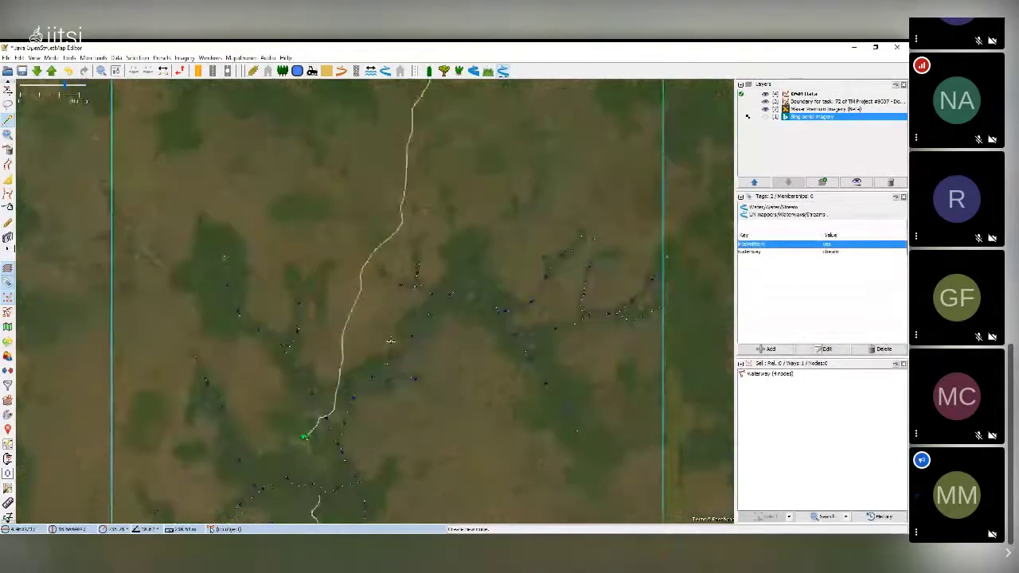
{"action": "left_click_drag", "start_coordinate": [452, 352], "coordinate": [380, 160]}
{"action": "left_click_drag", "start_coordinate": [337, 258], "coordinate": [342, 234]}
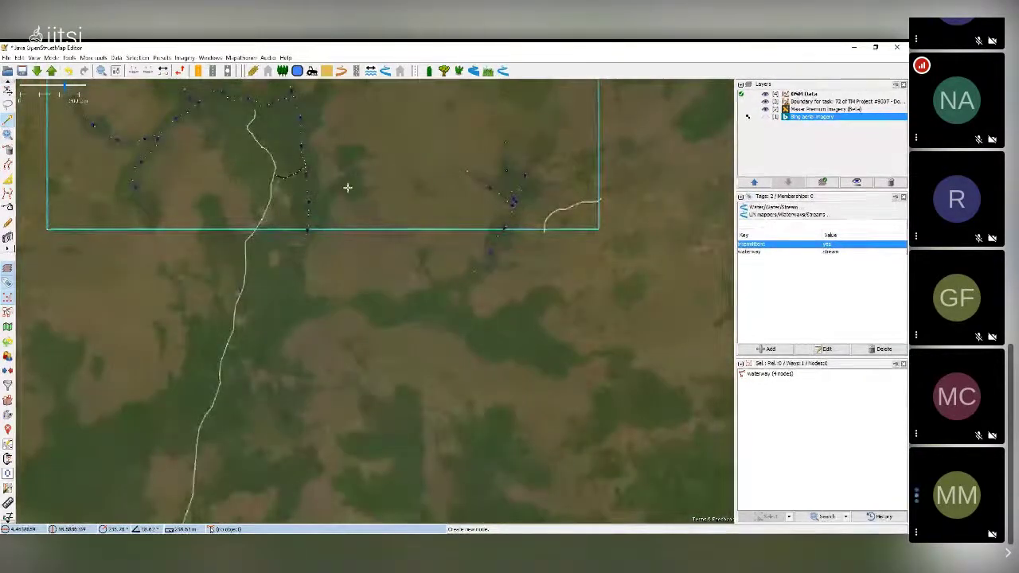
{"action": "left_click_drag", "start_coordinate": [348, 187], "coordinate": [400, 398]}
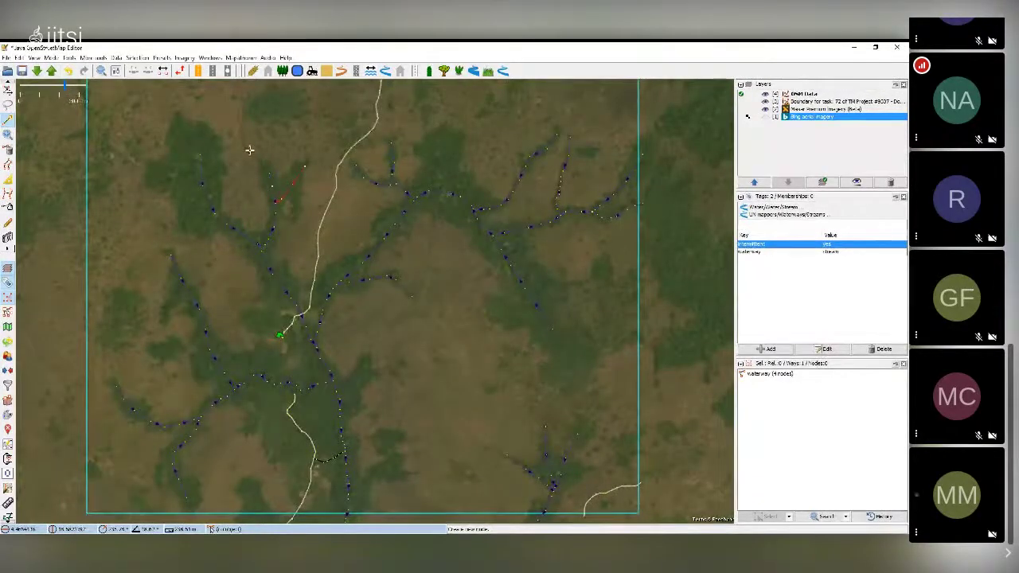
{"action": "key", "text": "Escape"}
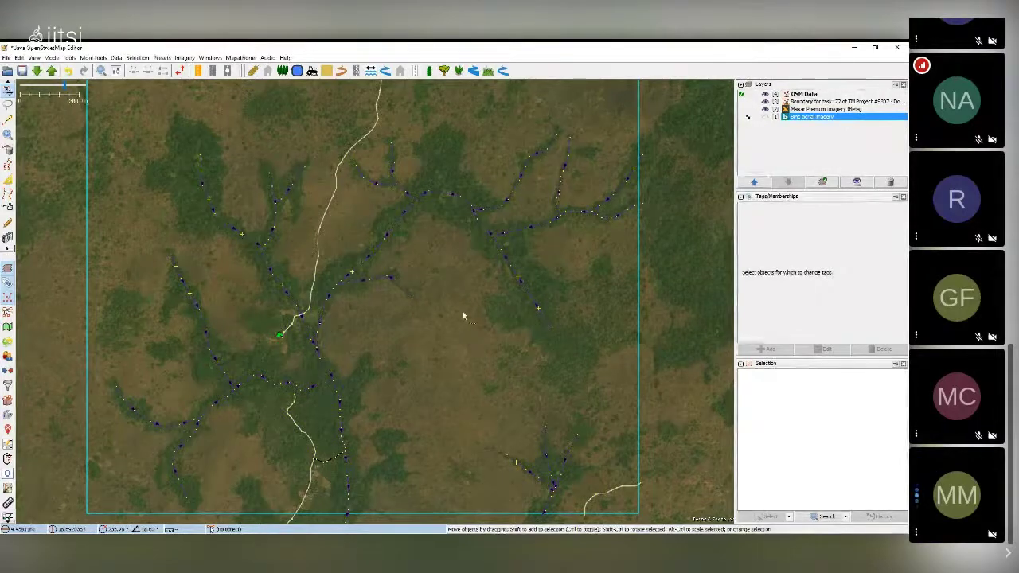
{"action": "left_click_drag", "start_coordinate": [462, 311], "coordinate": [421, 446]}
{"action": "left_click_drag", "start_coordinate": [451, 222], "coordinate": [443, 282]}
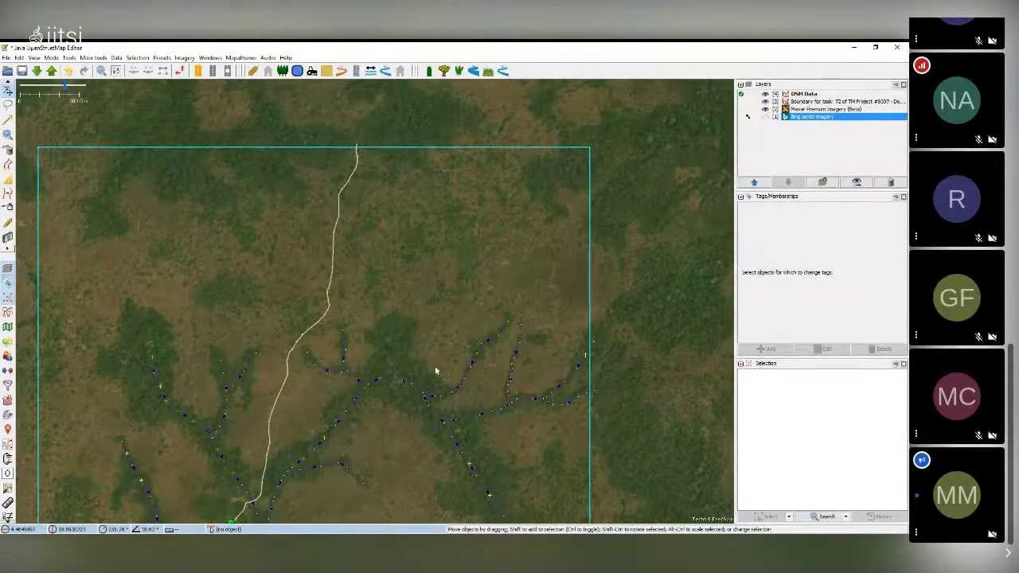
{"action": "left_click_drag", "start_coordinate": [418, 520], "coordinate": [396, 269]}
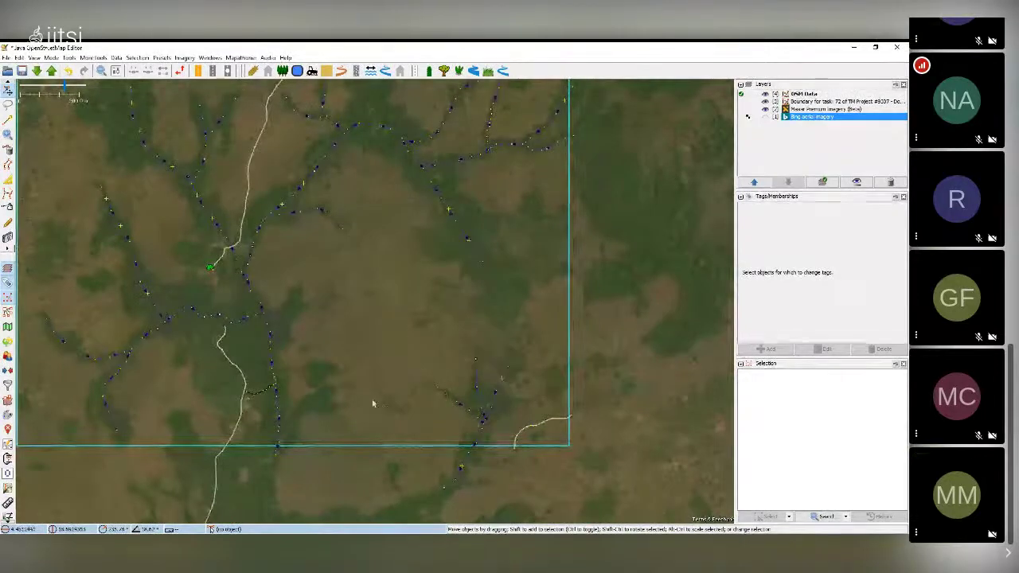
{"action": "scroll", "coordinate": [371, 398], "scroll_direction": "up", "scroll_amount": 2}
{"action": "scroll", "coordinate": [432, 323], "scroll_direction": "down", "scroll_amount": 1}
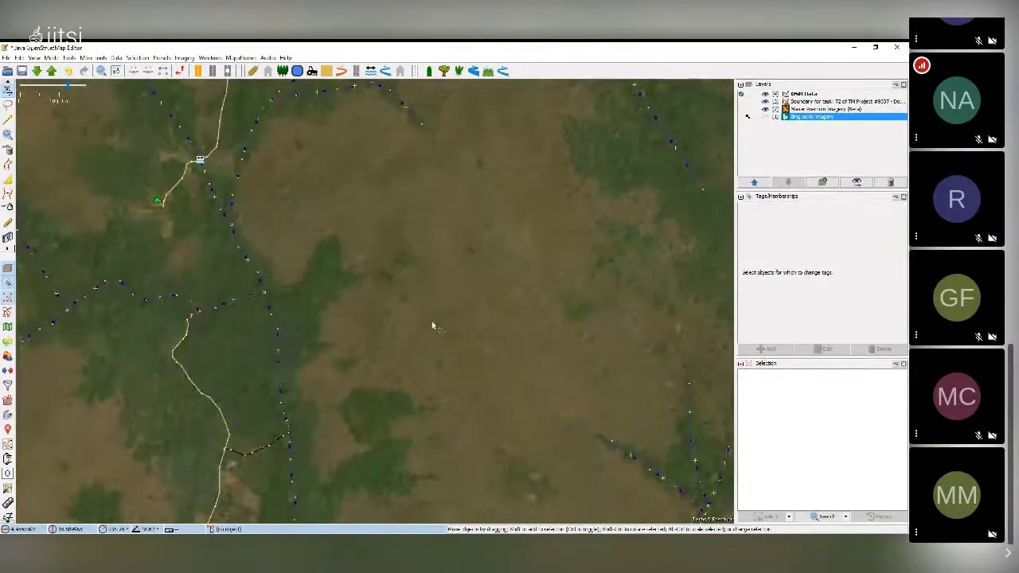
{"action": "scroll", "coordinate": [432, 323], "scroll_direction": "down", "scroll_amount": 1}
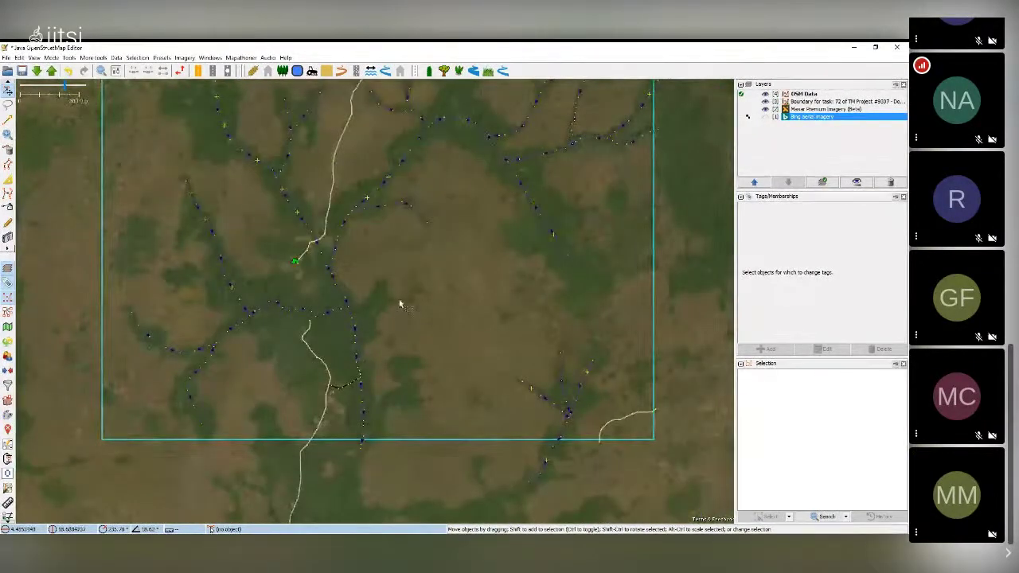
Step: Trace the short side valley east of the central north-south stream southwestward to its junction with that stream
{"action": "scroll", "coordinate": [405, 299], "scroll_direction": "up", "scroll_amount": 2}
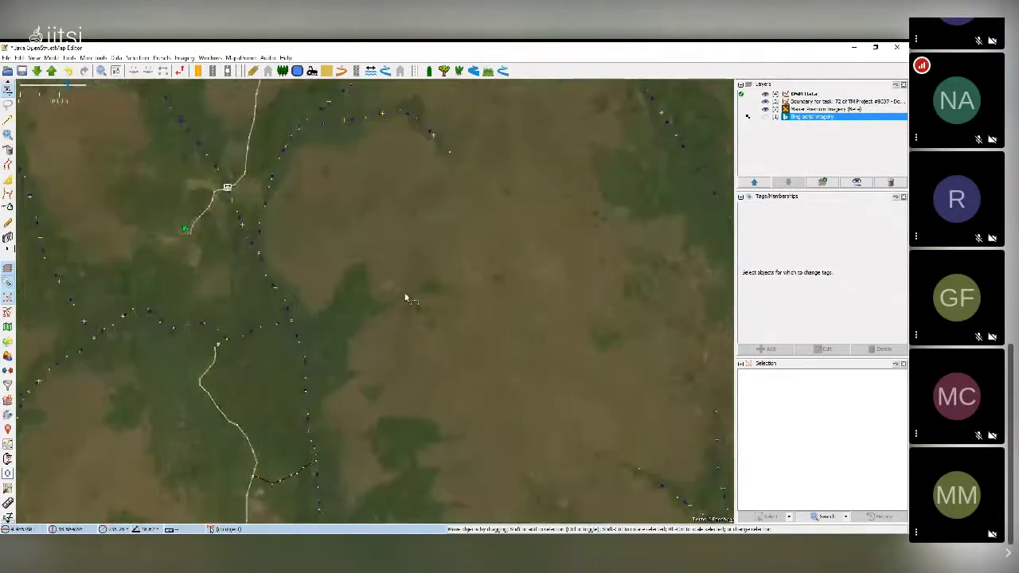
{"action": "key", "text": "a"}
{"action": "left_click", "coordinate": [358, 280]}
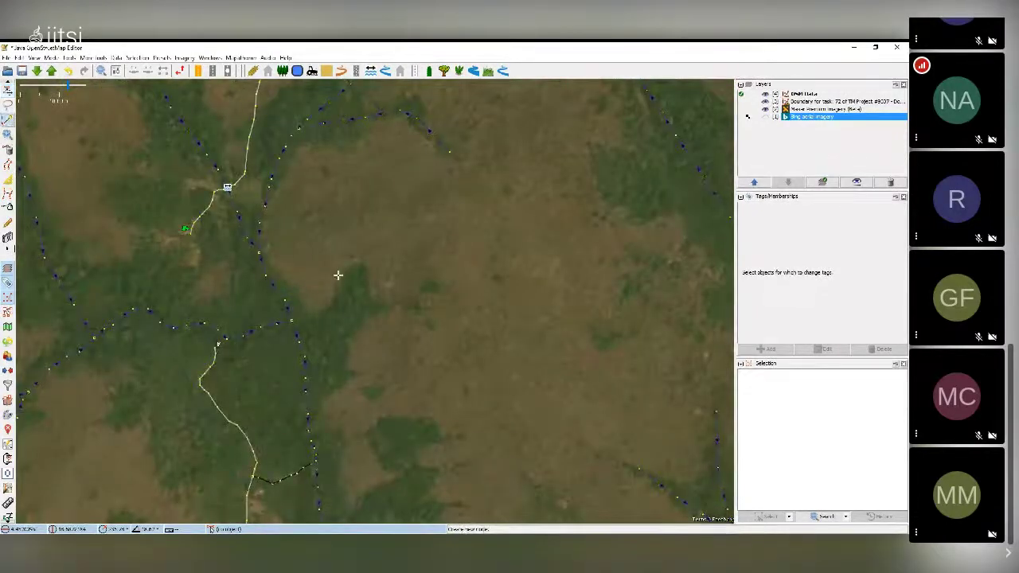
{"action": "left_click", "coordinate": [342, 319]}
{"action": "left_click", "coordinate": [308, 379]}
{"action": "left_click", "coordinate": [306, 378]}
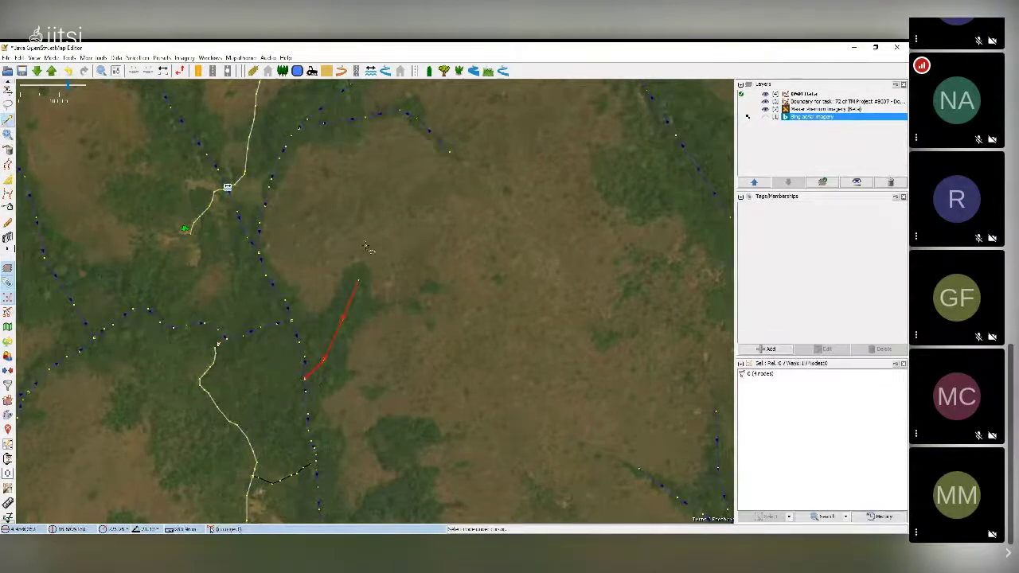
Step: Tag the new side-valley line east of the central stream as an intermittent stream and deselect it
{"action": "left_click", "coordinate": [504, 72]}
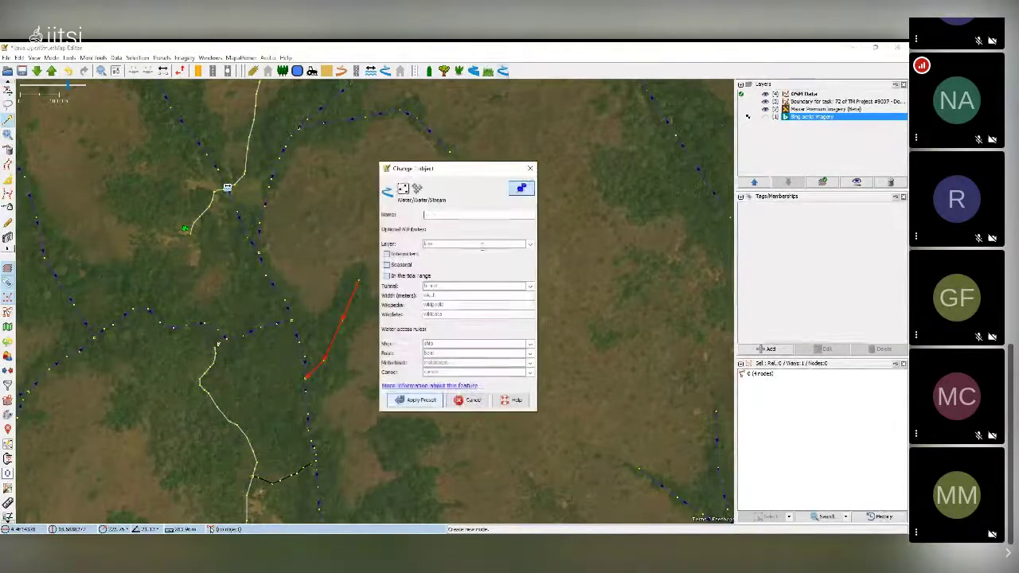
{"action": "left_click", "coordinate": [416, 399]}
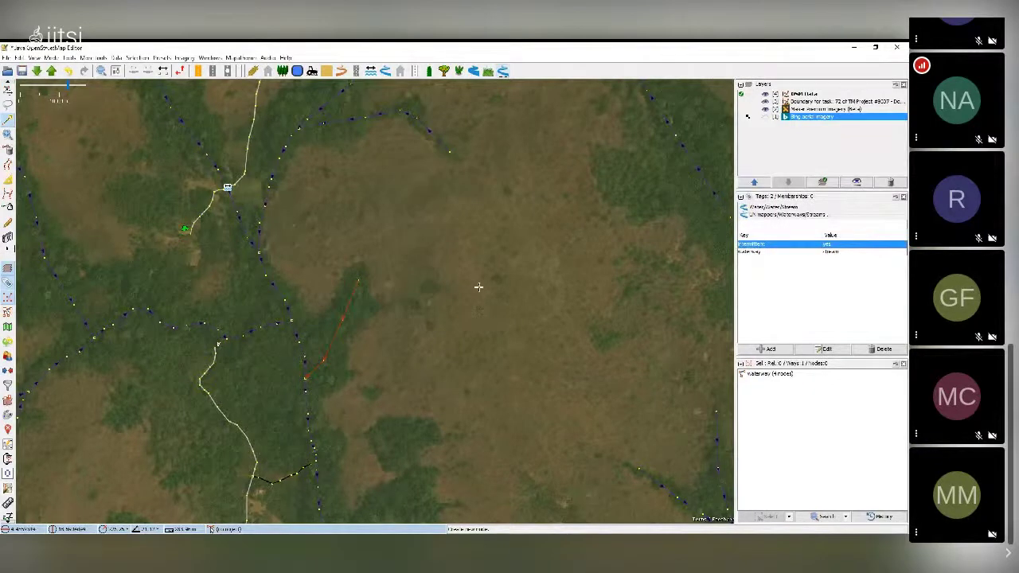
{"action": "key", "text": "s"}
{"action": "left_click", "coordinate": [453, 282]}
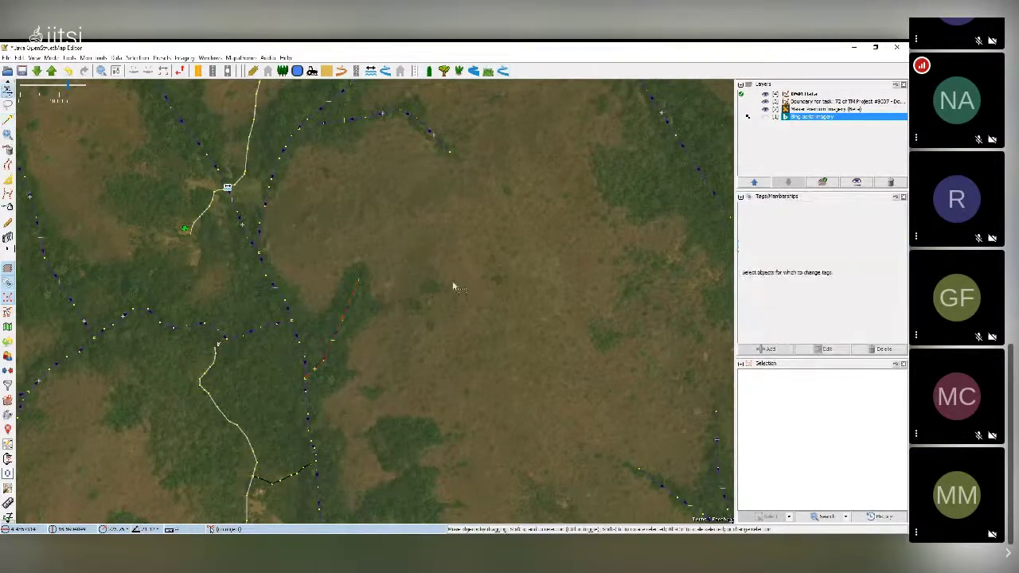
Step: Start uploading the edits and append "Added highways and streams" to the changeset comment
{"action": "left_click", "coordinate": [51, 71]}
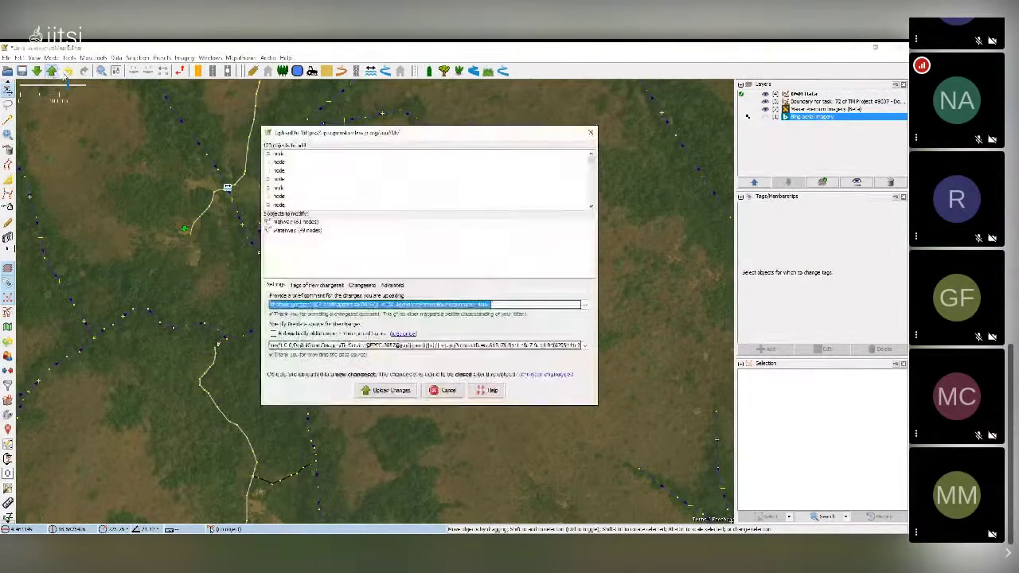
{"action": "left_click", "coordinate": [392, 307]}
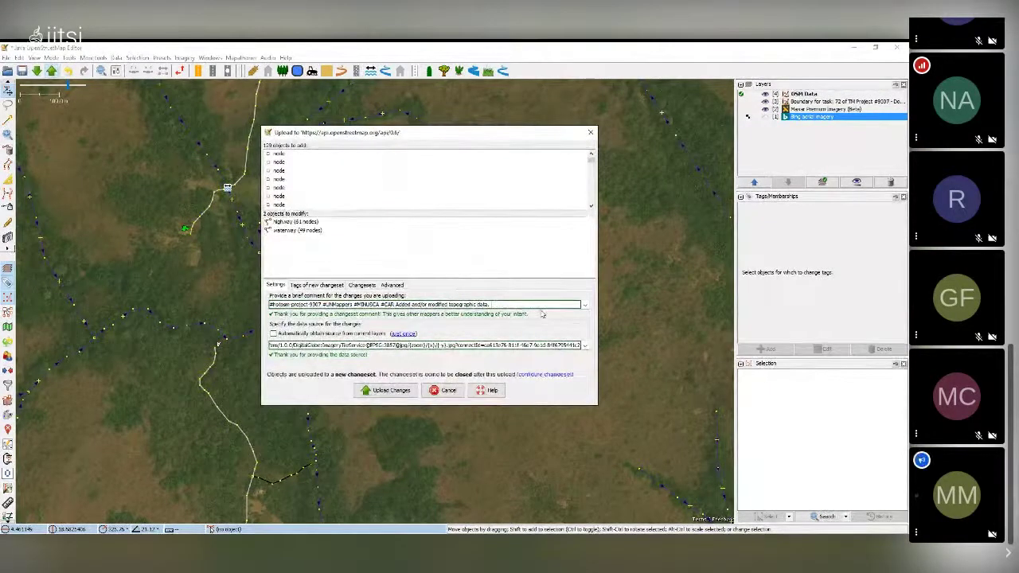
{"action": "type", "text": "Added "}
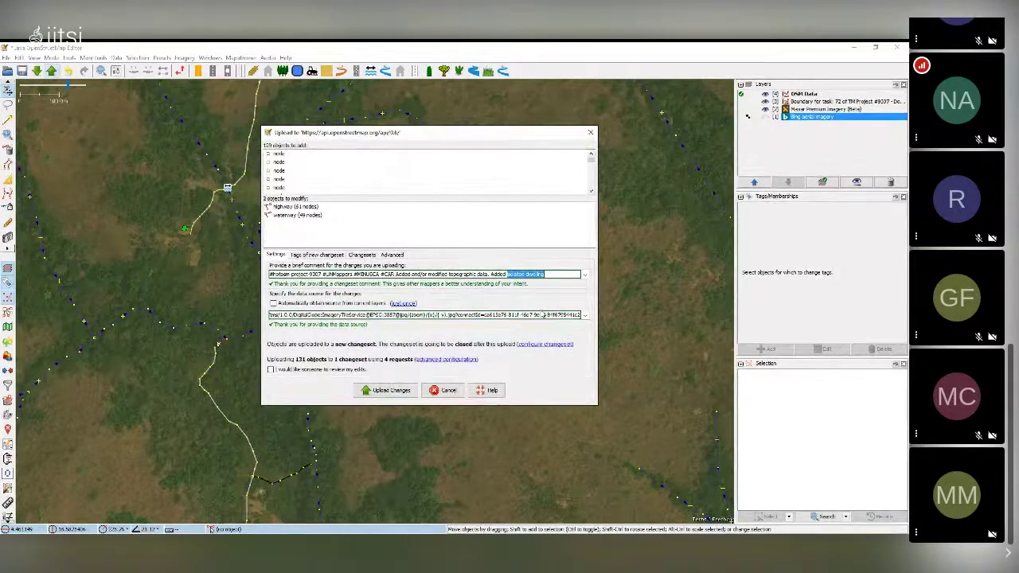
{"action": "type", "text": "highway"}
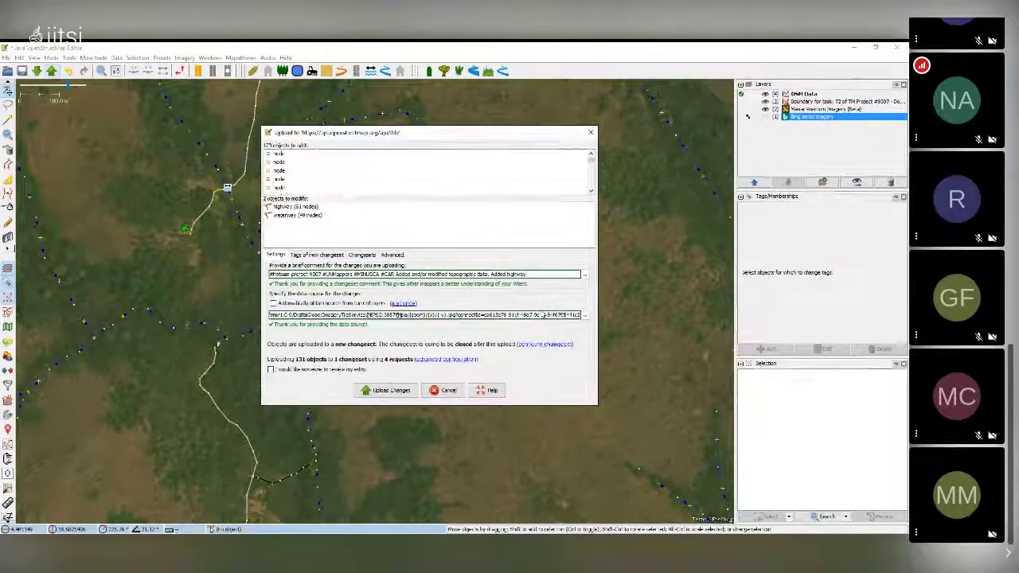
{"action": "type", "text": "s and sy"}
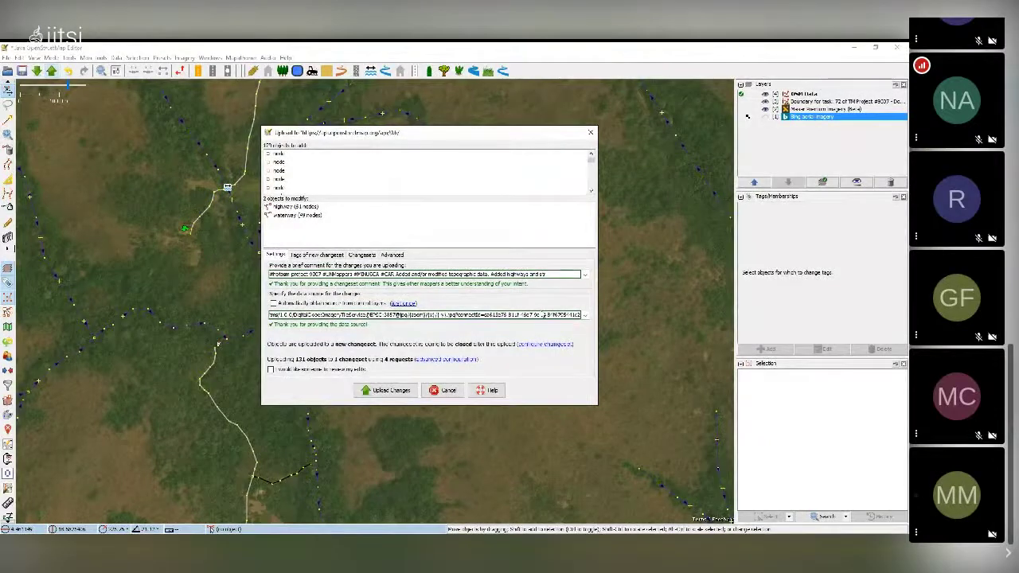
{"action": "key", "text": "BackSpace"}
{"action": "type", "text": "treams"}
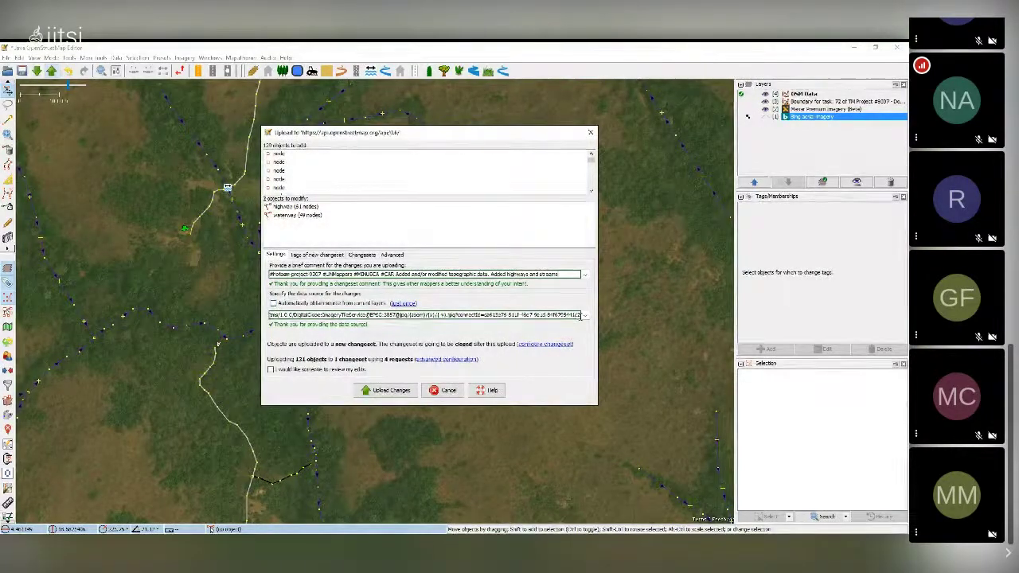
Step: Set the changeset's data source to "Maxar Premium Imagery (Beta)" and upload the changes
{"action": "left_click", "coordinate": [585, 316]}
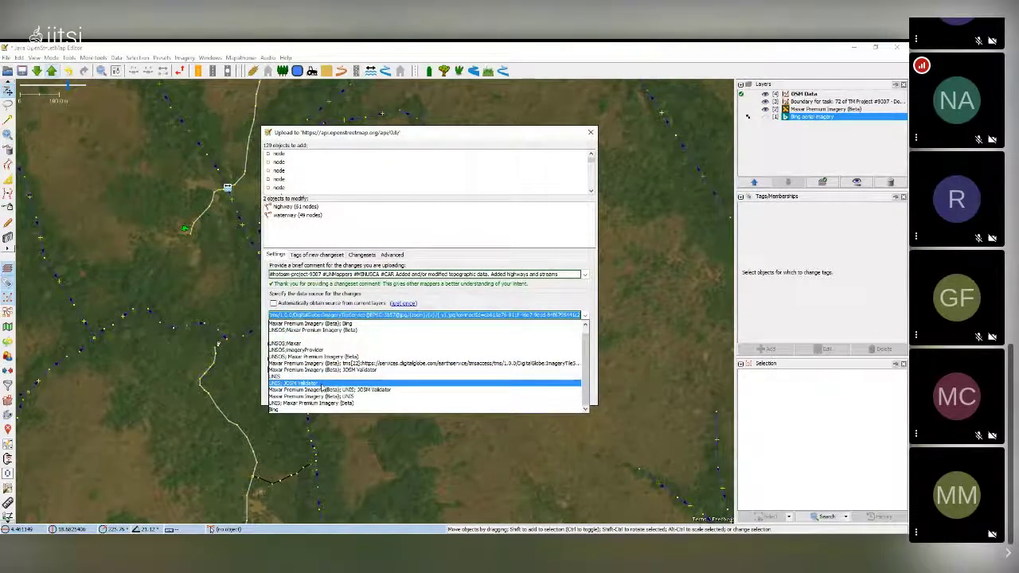
{"action": "left_click", "coordinate": [345, 323]}
{"action": "key", "text": "BackSpace"}
{"action": "key", "text": "BackSpace"}
{"action": "key", "text": "BackSpace"}
{"action": "key", "text": "BackSpace"}
{"action": "key", "text": "BackSpace"}
{"action": "key", "text": "BackSpace"}
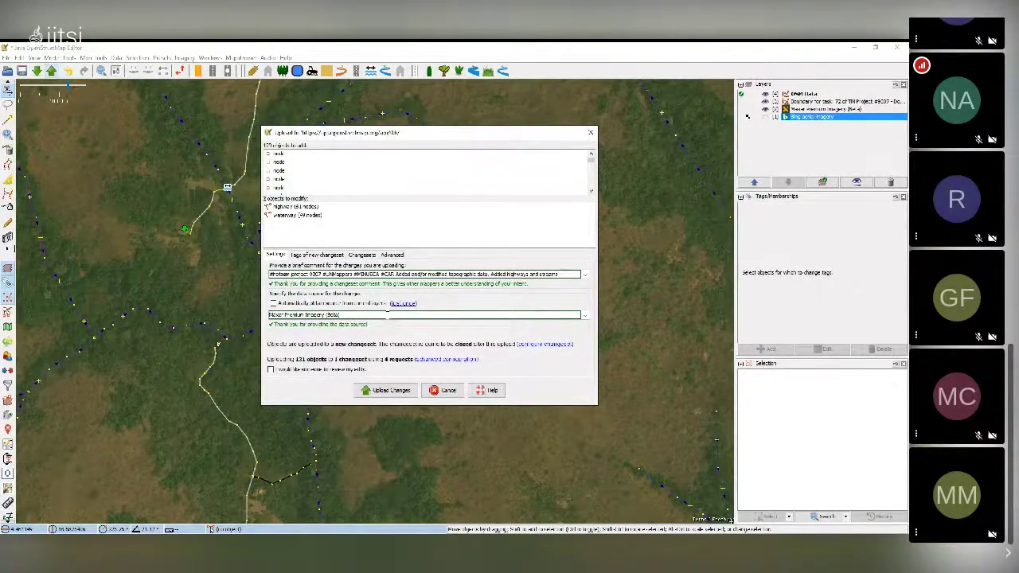
{"action": "left_click", "coordinate": [386, 391]}
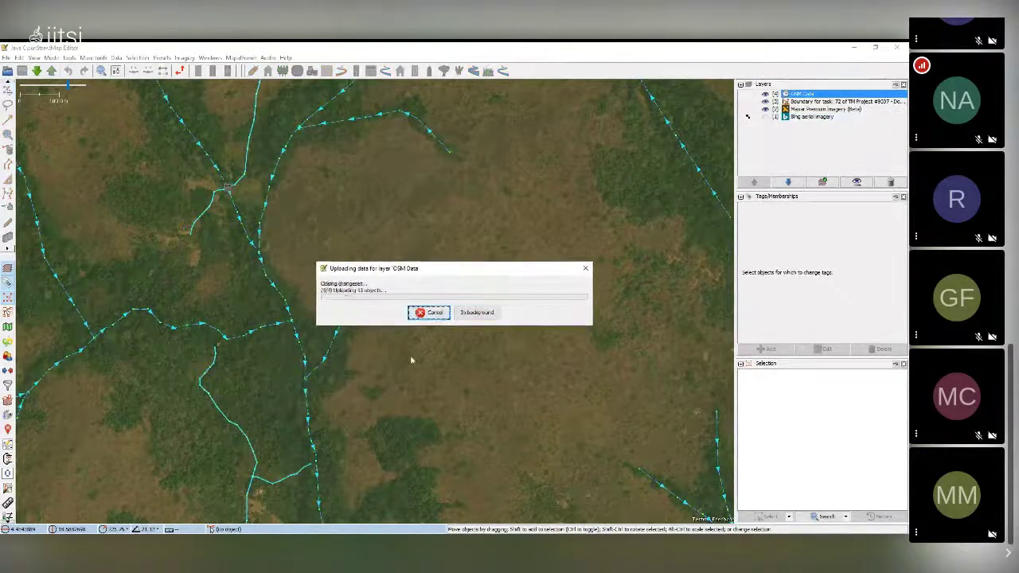
{"action": "scroll", "coordinate": [425, 362], "scroll_direction": "down", "scroll_amount": 2}
{"action": "scroll", "coordinate": [442, 347], "scroll_direction": "down", "scroll_amount": 2}
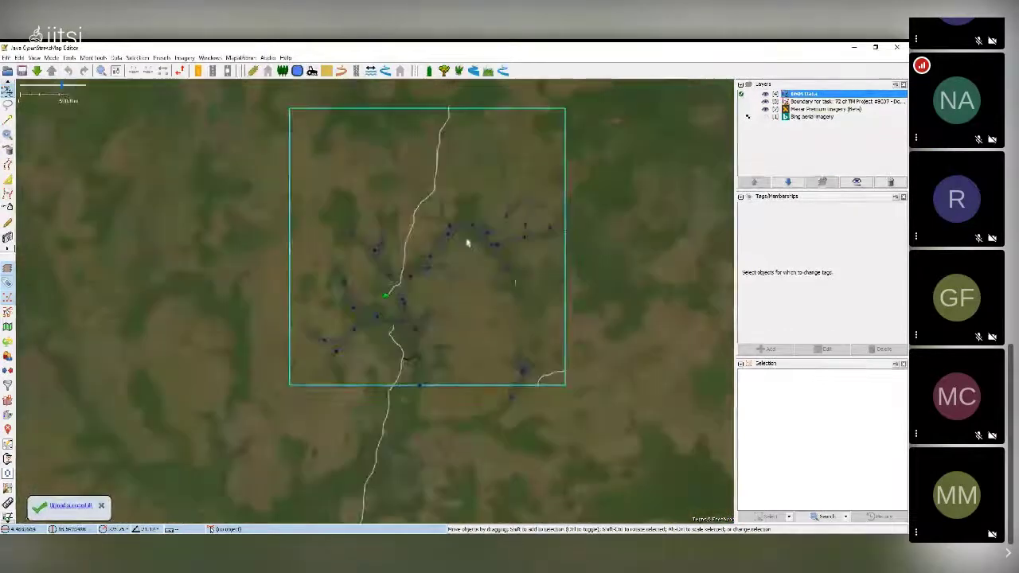
{"action": "left_click_drag", "start_coordinate": [457, 191], "coordinate": [438, 268]}
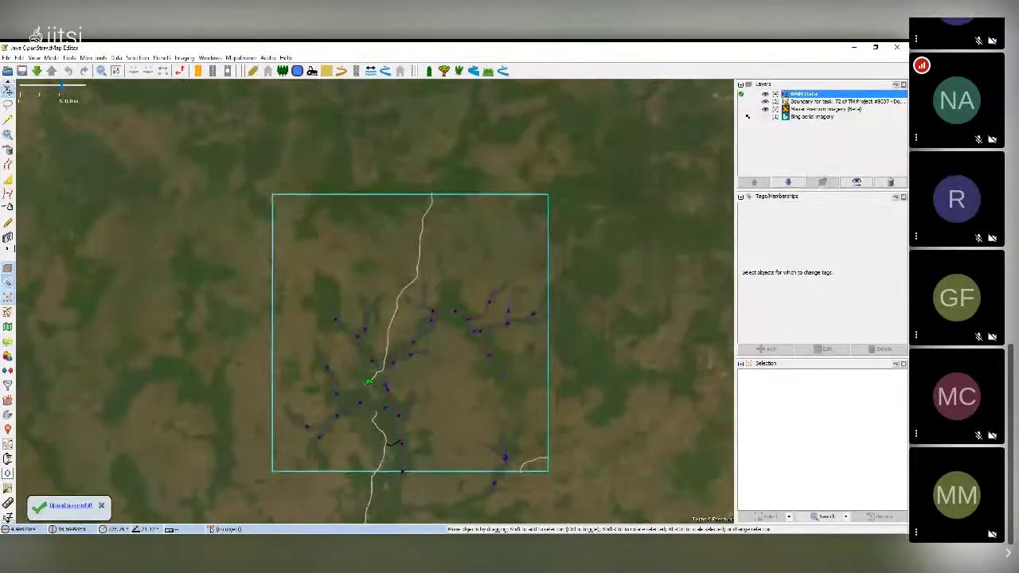
Step: Switch to the Tasking Manager and submit task #72 as completely mapped with the comment "Added highways, waterways and isolated dwelling."
{"action": "key", "text": "alt+Tab"}
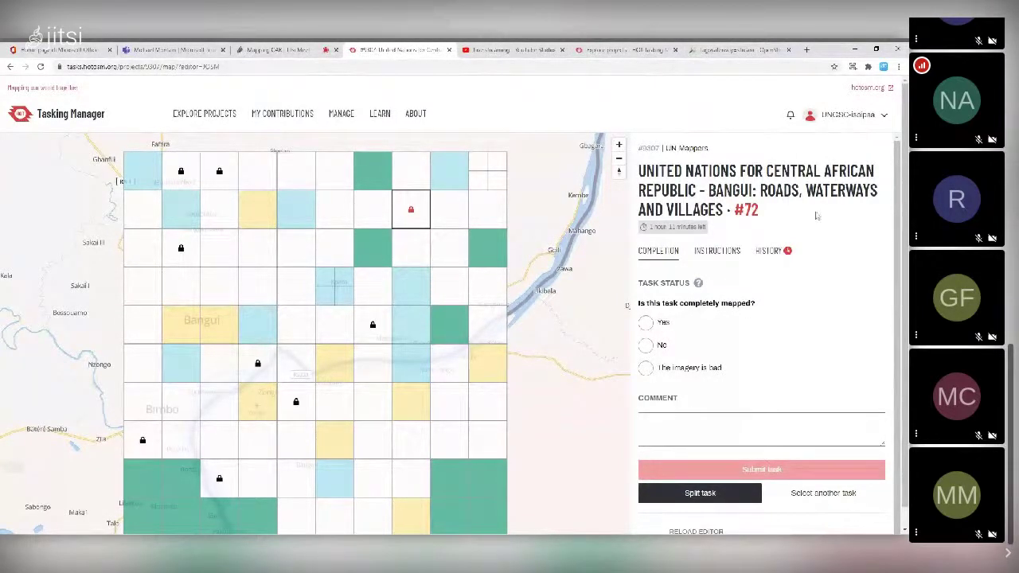
{"action": "left_click", "coordinate": [646, 323]}
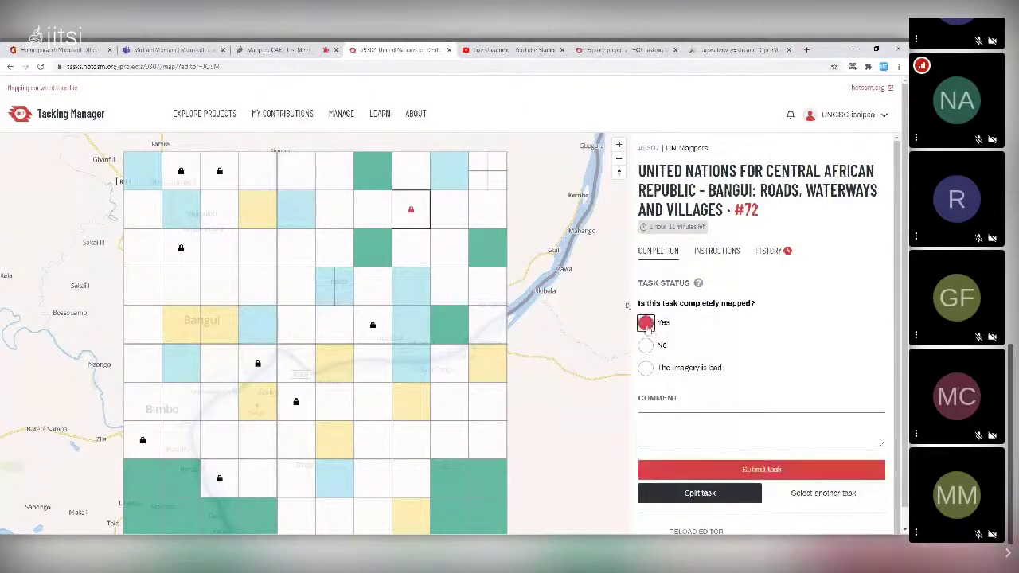
{"action": "left_click", "coordinate": [761, 430]}
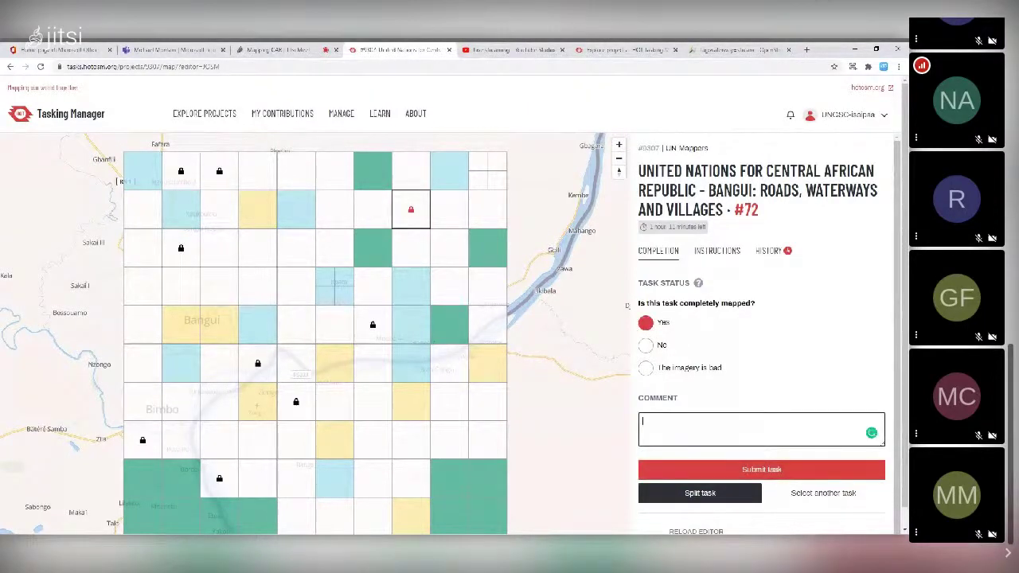
{"action": "type", "text": "Au"}
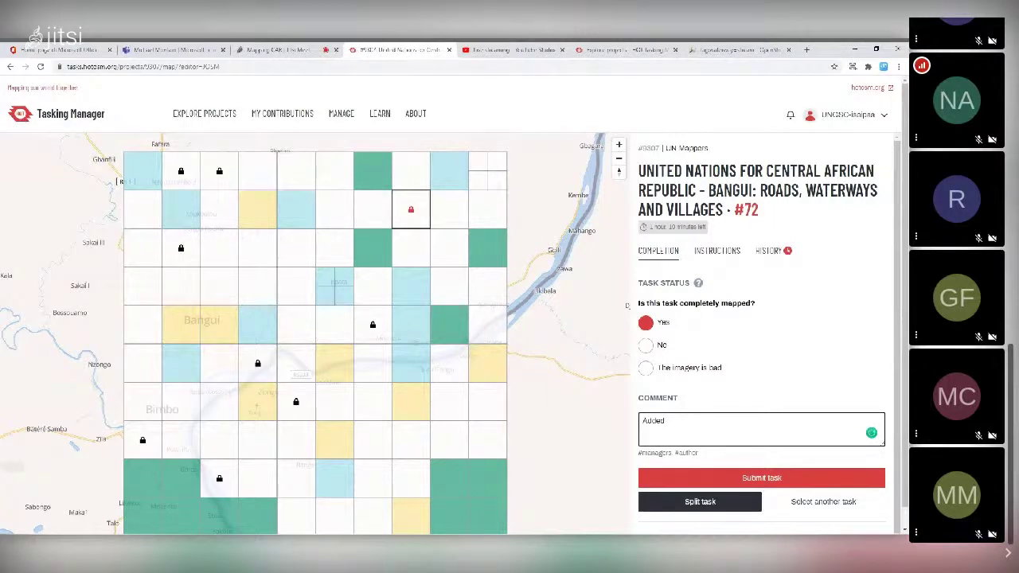
{"action": "type", "text": "highways, waterways and isol"}
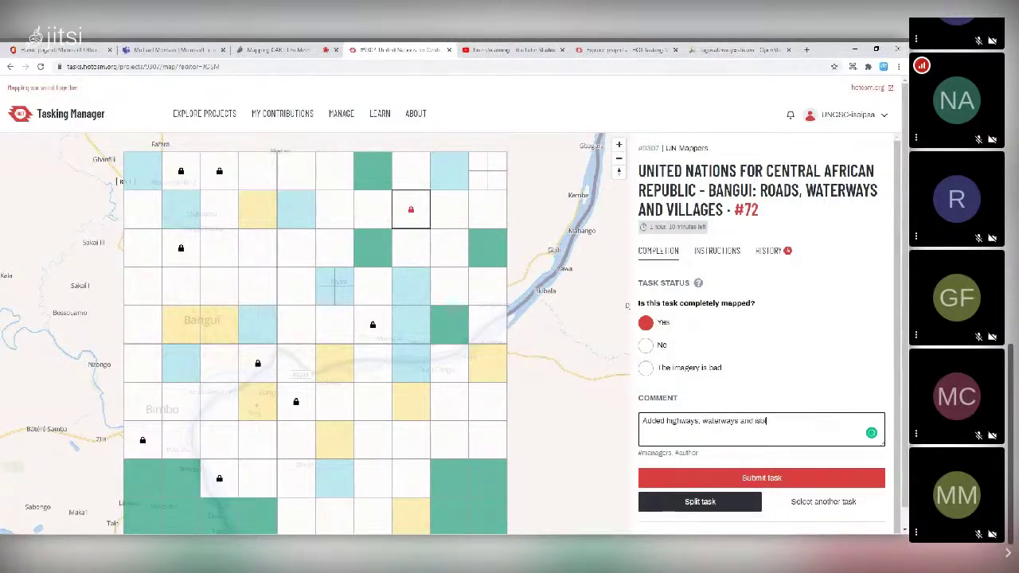
{"action": "type", "text": "ated dwelling."}
{"action": "left_click", "coordinate": [740, 479]}
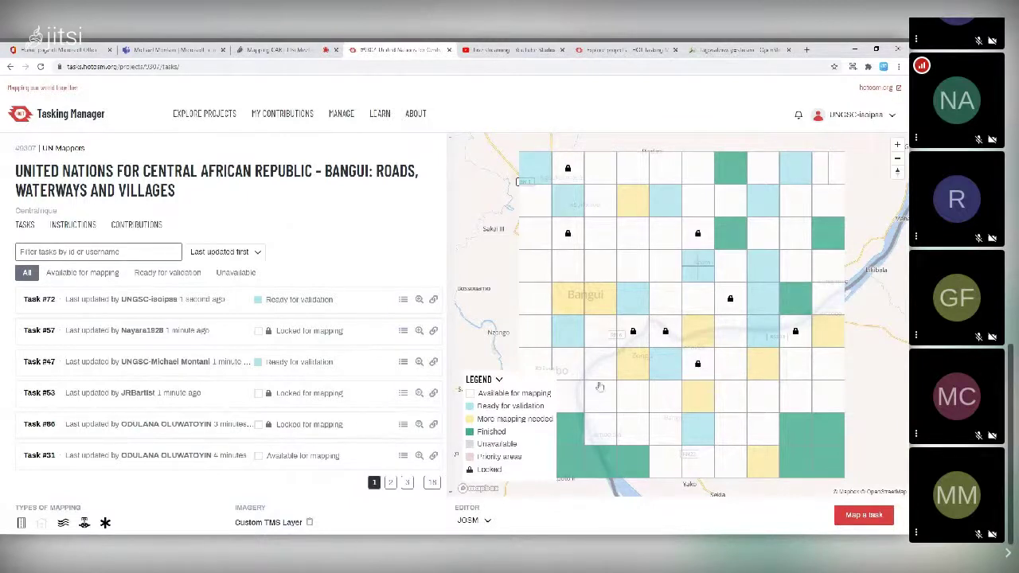
Step: Select task #28, available for mapping, in the southwestern part of the project grid
{"action": "left_click_drag", "start_coordinate": [599, 386], "coordinate": [603, 413]}
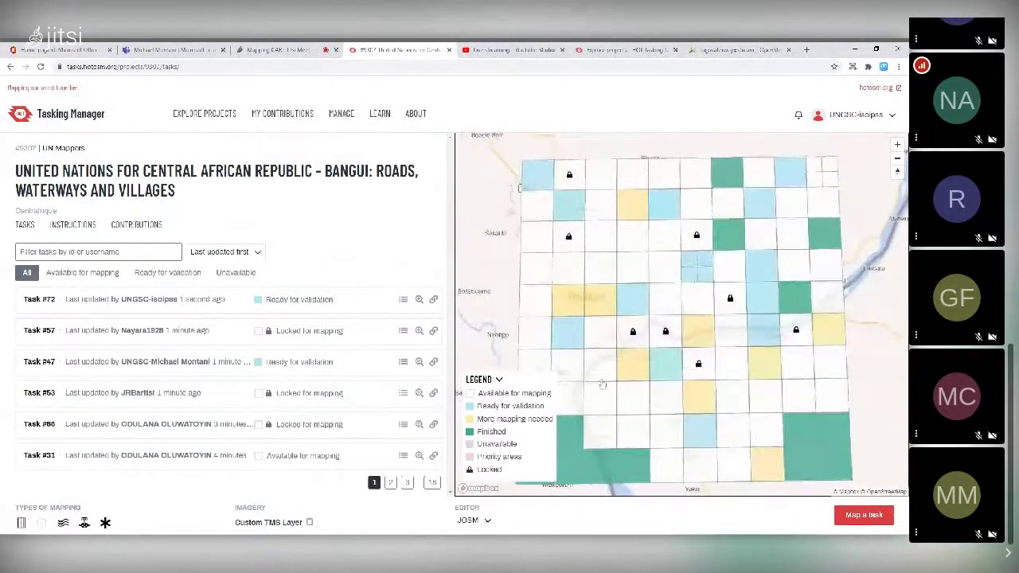
{"action": "left_click", "coordinate": [595, 404]}
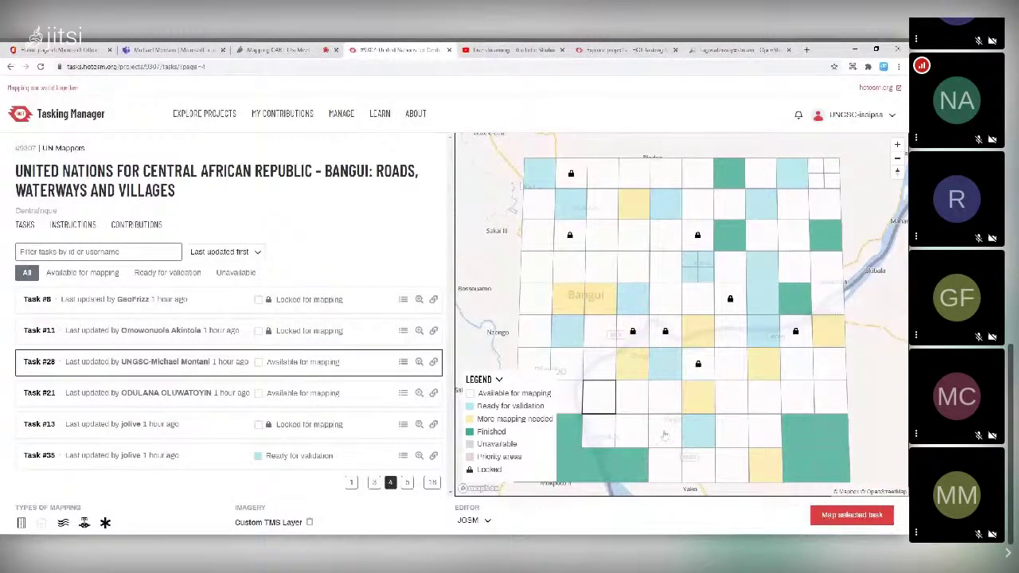
Step: Select task #49 in the project grid, start mapping it, and download its OpenStreetMap data as a new layer
{"action": "left_click", "coordinate": [661, 430]}
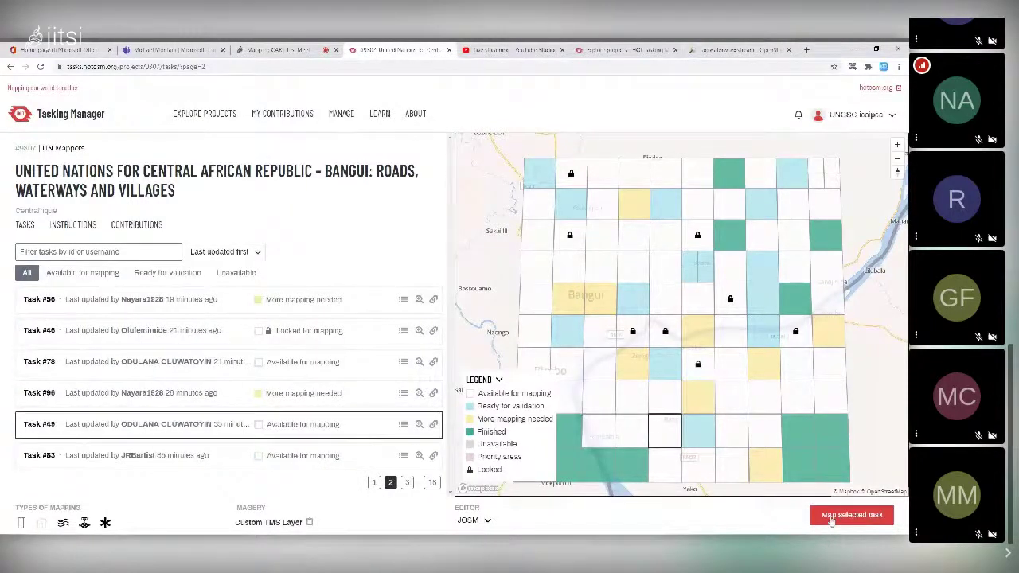
{"action": "left_click", "coordinate": [830, 517]}
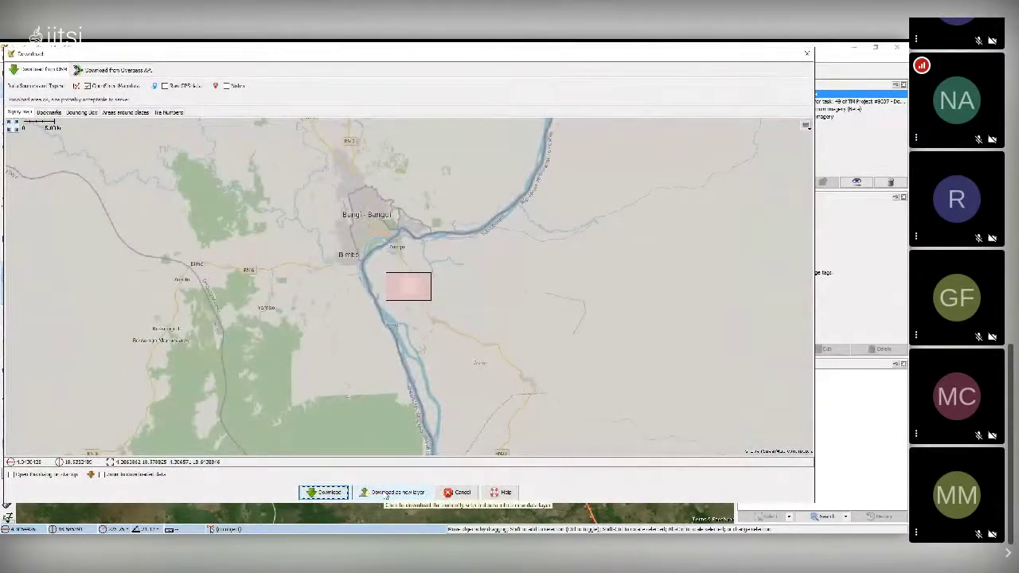
{"action": "left_click", "coordinate": [386, 493]}
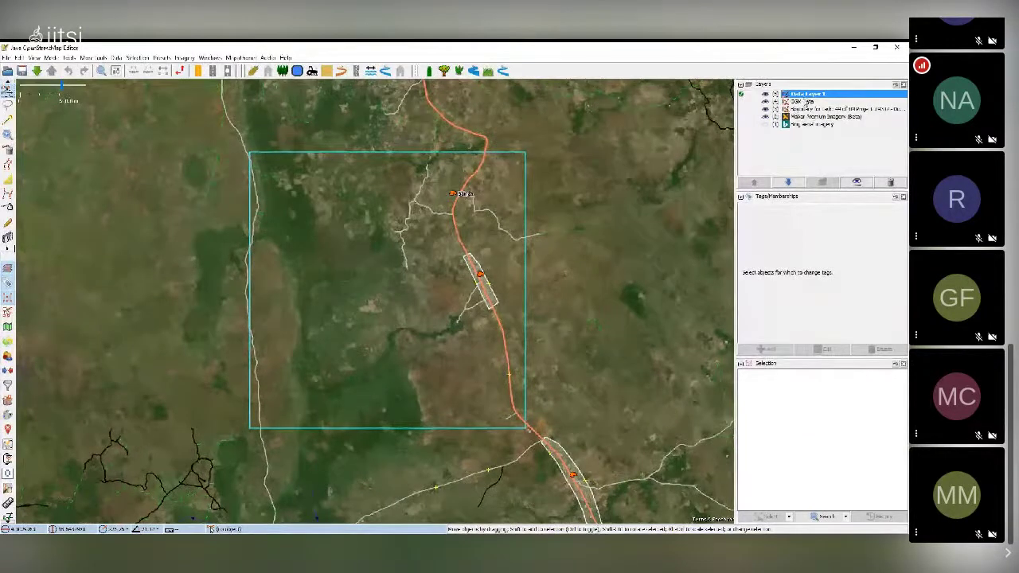
Step: Toggle the visibility of the OSM data layers to compare what each one contains around the task square
{"action": "left_click", "coordinate": [765, 102]}
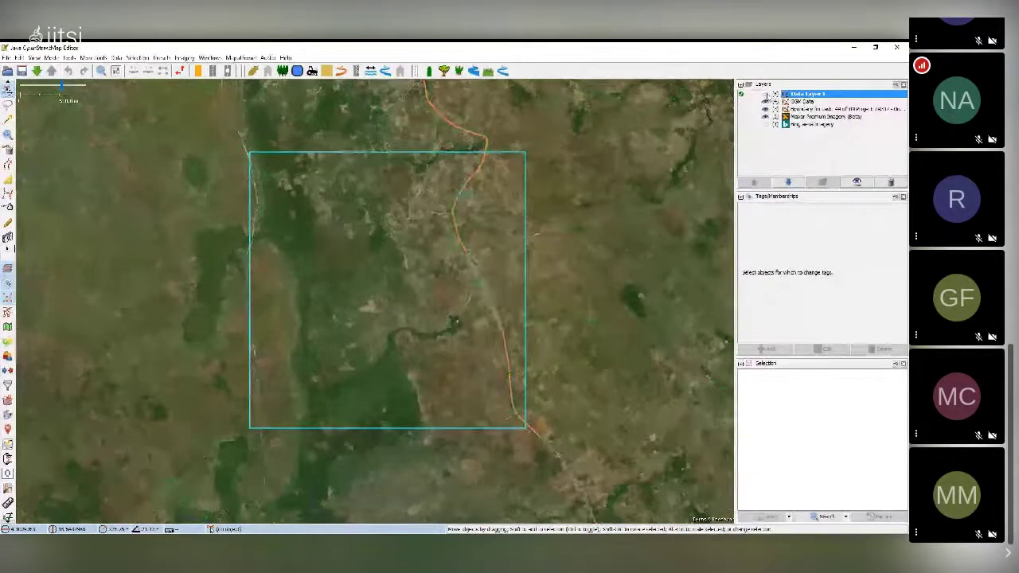
{"action": "left_click", "coordinate": [765, 101]}
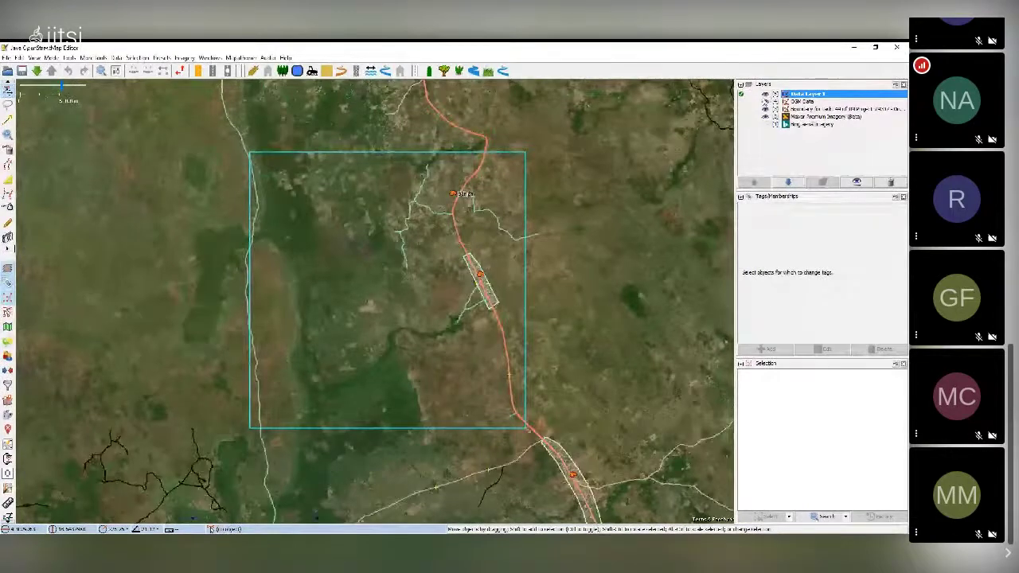
{"action": "scroll", "coordinate": [486, 311], "scroll_direction": "down", "scroll_amount": 2}
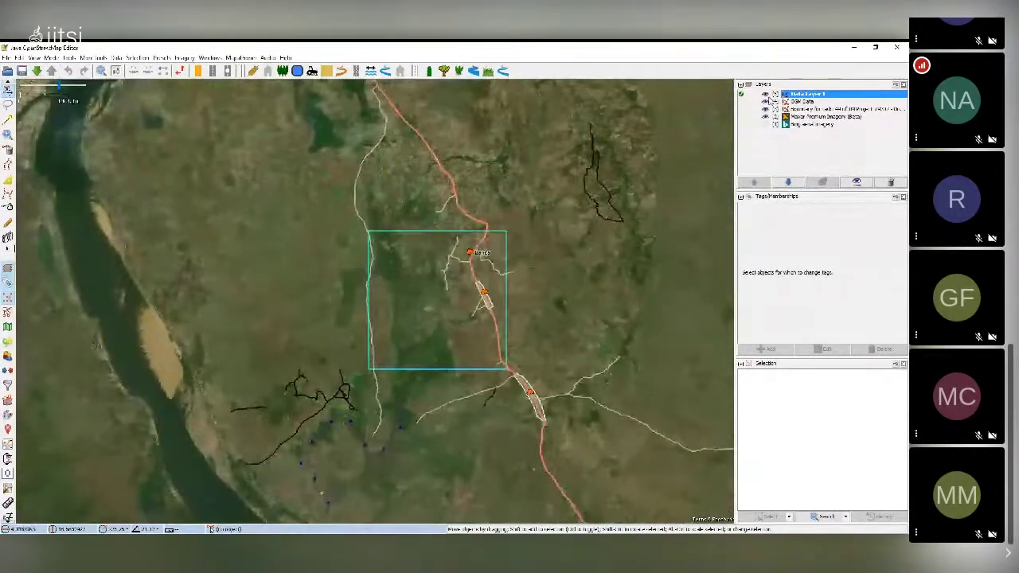
{"action": "left_click", "coordinate": [765, 101]}
{"action": "left_click", "coordinate": [764, 101]}
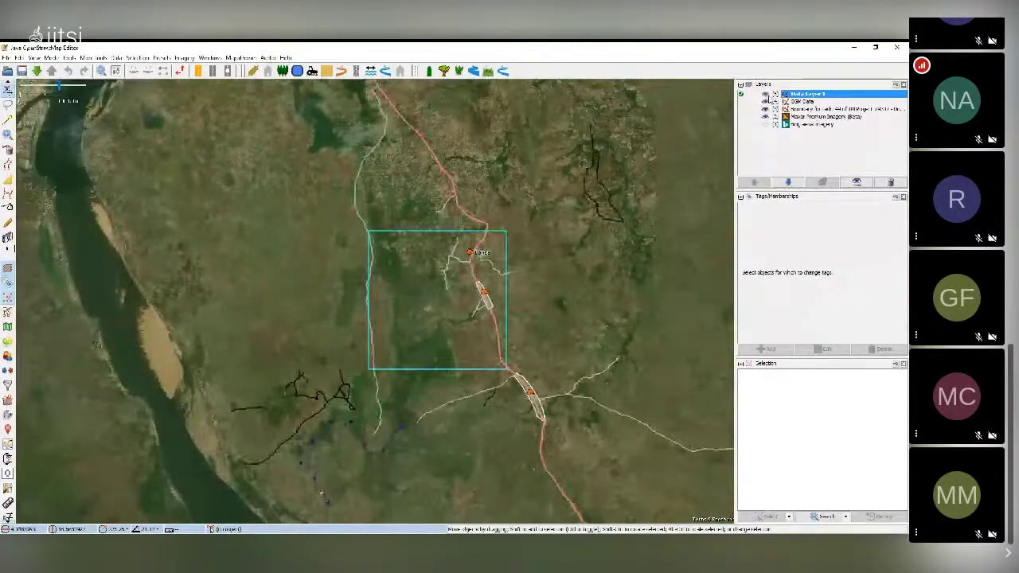
{"action": "left_click", "coordinate": [765, 101]}
{"action": "left_click", "coordinate": [765, 101]}
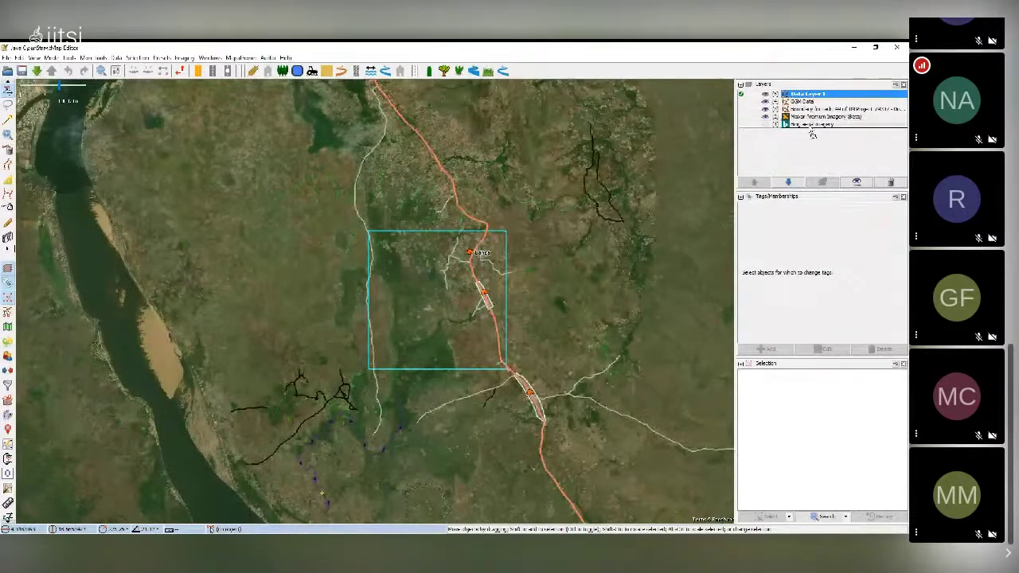
Step: Move Data Layer 1 below the imagery layers and activate the OSM Data layer for editing
{"action": "left_click_drag", "start_coordinate": [812, 134], "coordinate": [771, 134]}
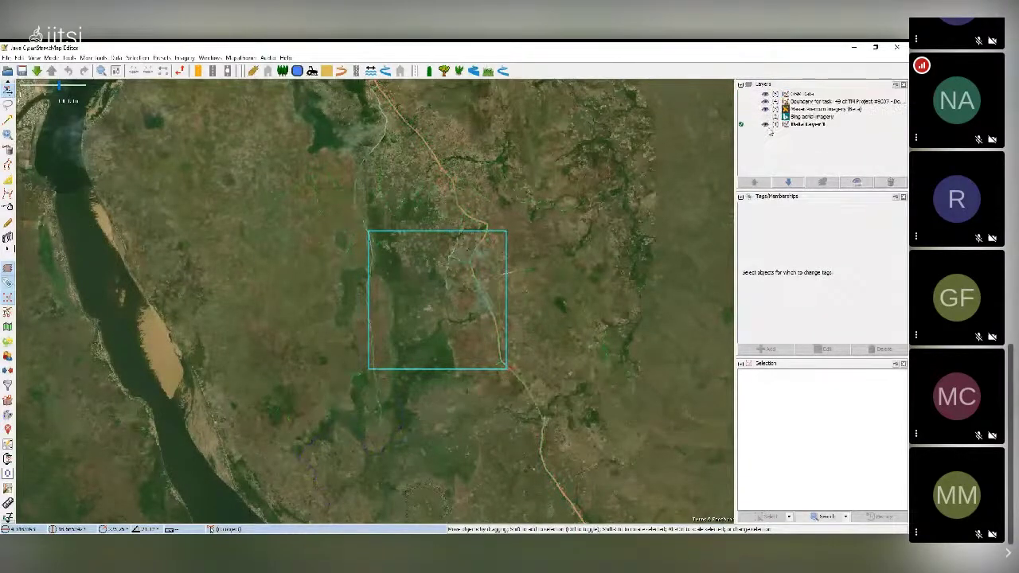
{"action": "left_click", "coordinate": [806, 94]}
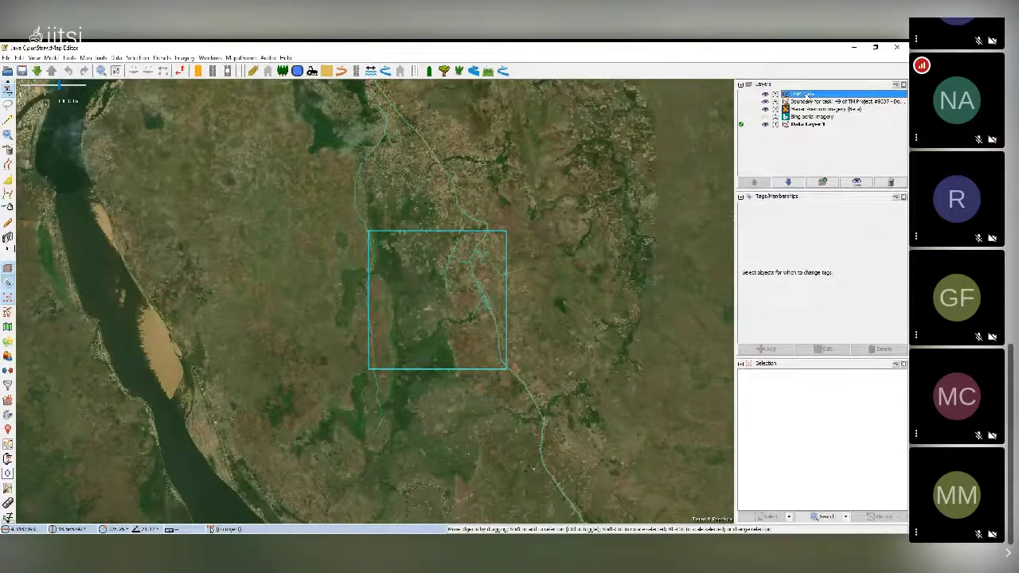
{"action": "right_click", "coordinate": [806, 95]}
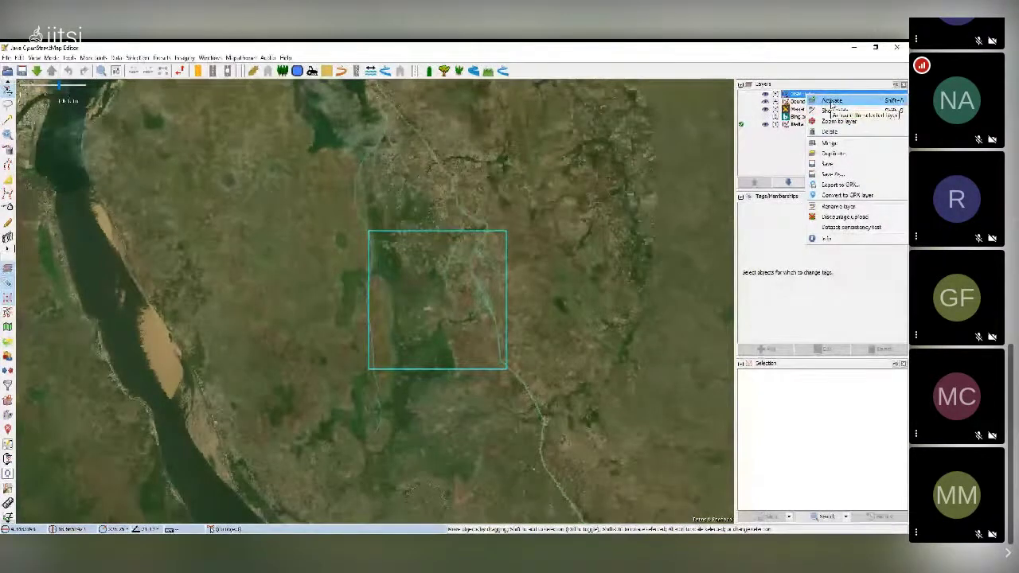
{"action": "left_click", "coordinate": [830, 101]}
Step: Examine the task square and its surroundings for existing roads, residential areas and unmapped features on the imagery
{"action": "scroll", "coordinate": [447, 253], "scroll_direction": "up", "scroll_amount": 2}
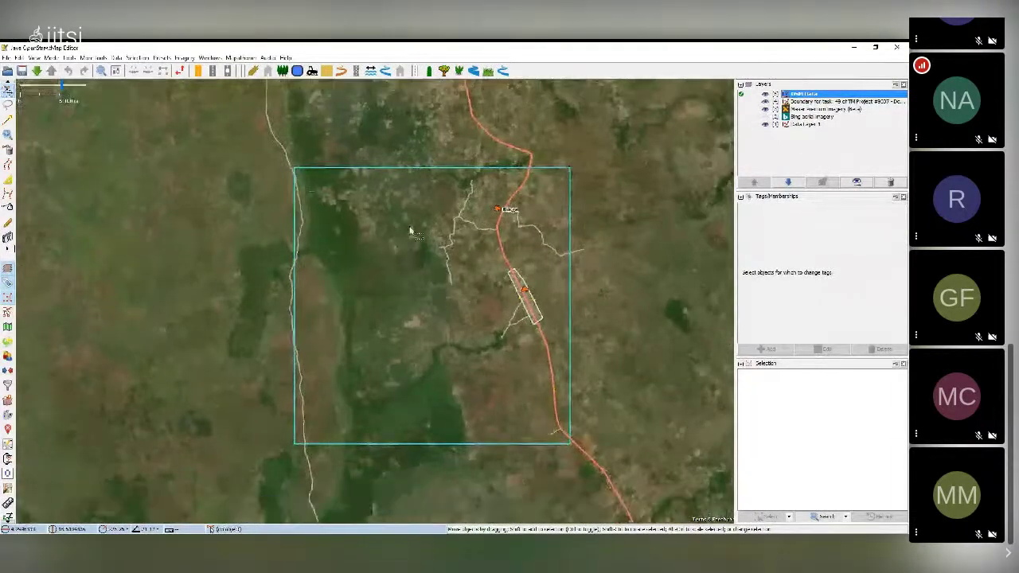
{"action": "left_click_drag", "start_coordinate": [418, 277], "coordinate": [391, 210]}
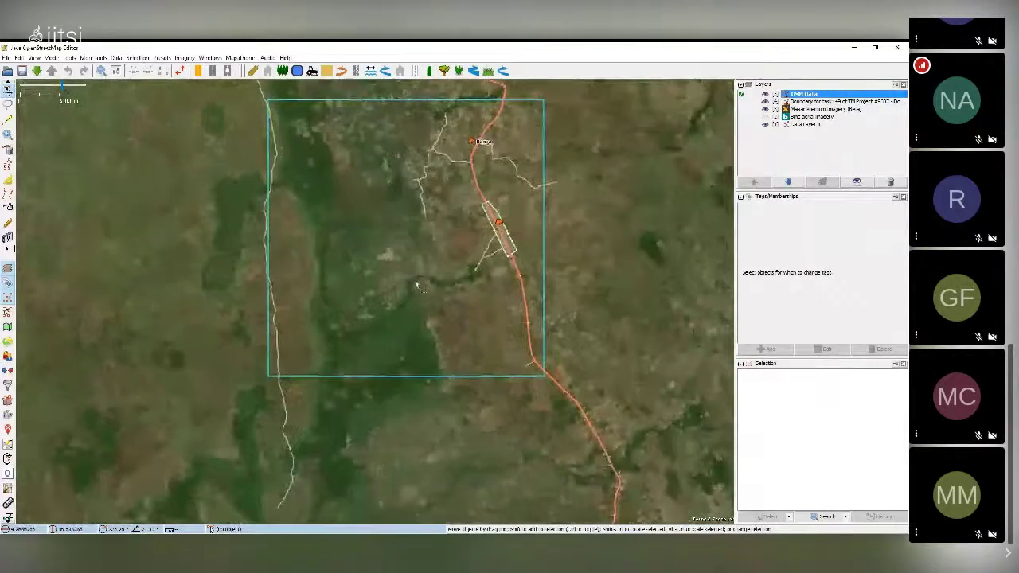
{"action": "scroll", "coordinate": [415, 284], "scroll_direction": "up", "scroll_amount": 2}
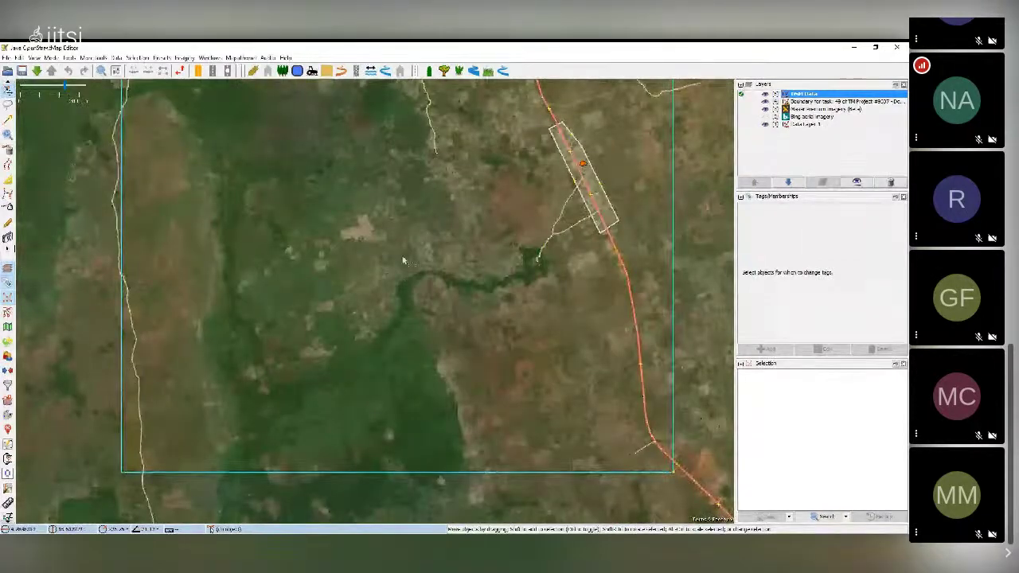
{"action": "scroll", "coordinate": [404, 249], "scroll_direction": "down", "scroll_amount": 2}
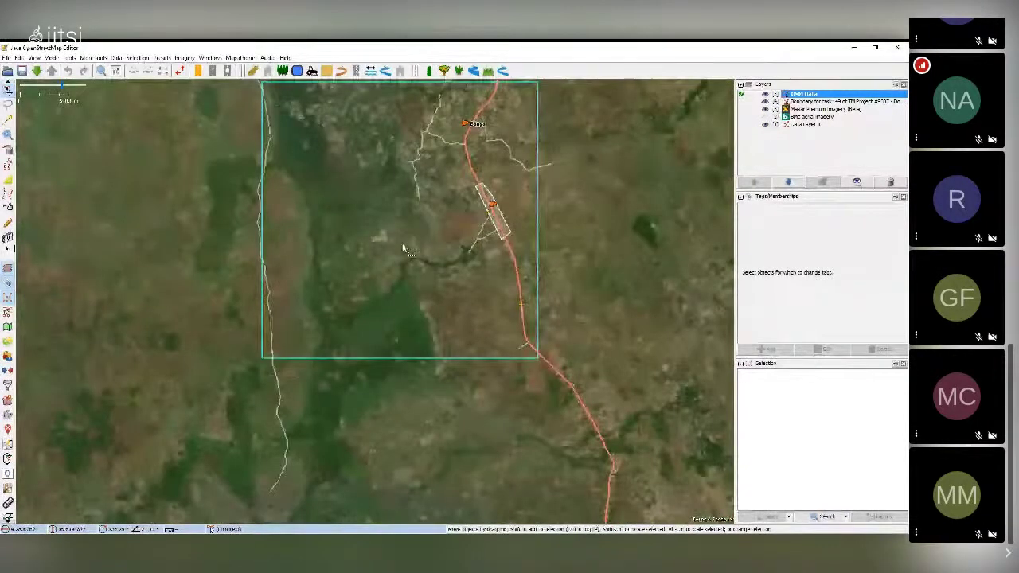
{"action": "scroll", "coordinate": [391, 257], "scroll_direction": "down", "scroll_amount": 2}
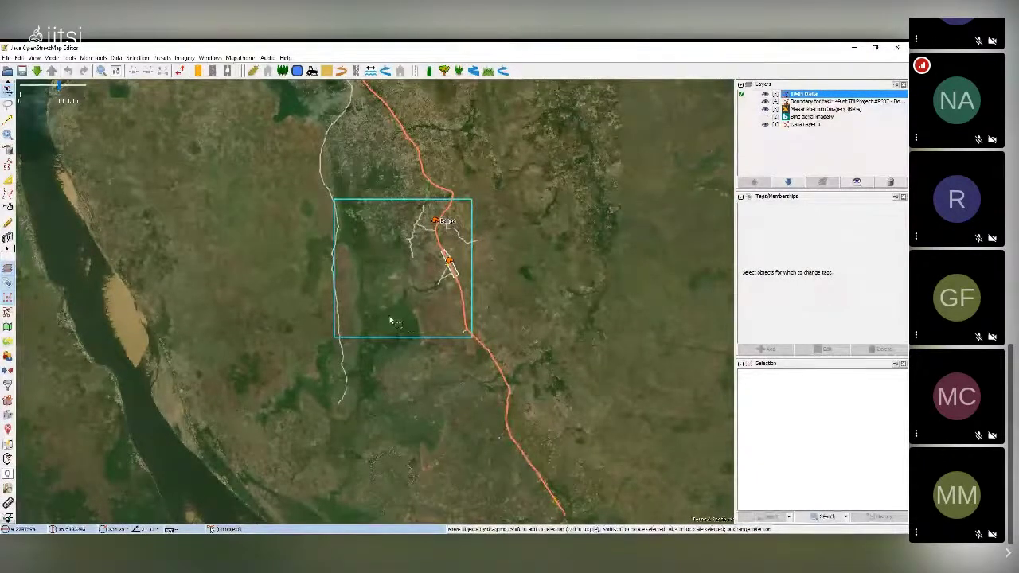
{"action": "scroll", "coordinate": [351, 246], "scroll_direction": "up", "scroll_amount": 2}
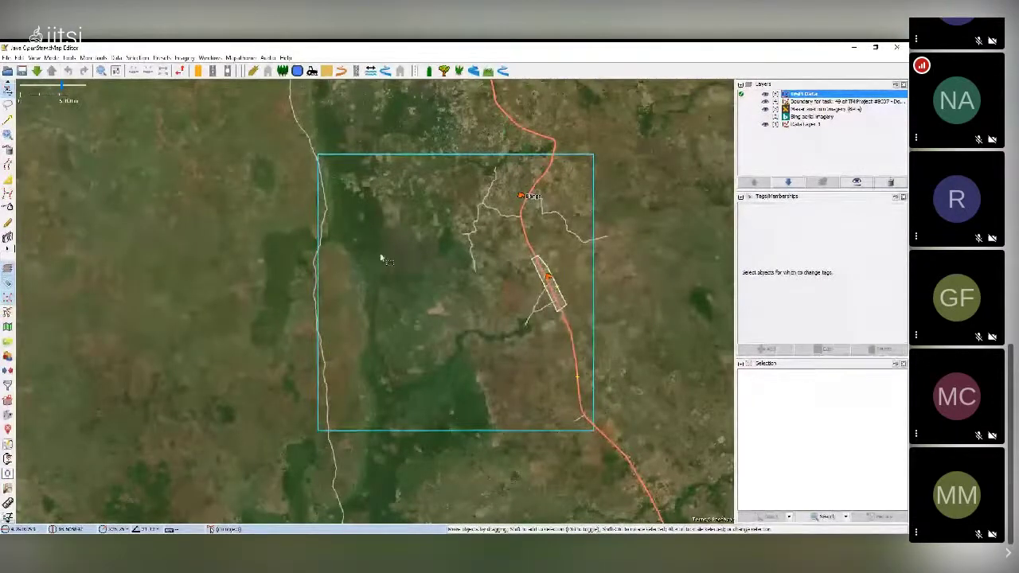
{"action": "left_click_drag", "start_coordinate": [358, 165], "coordinate": [369, 310]}
{"action": "left_click_drag", "start_coordinate": [353, 237], "coordinate": [316, 205]}
{"action": "left_click_drag", "start_coordinate": [392, 357], "coordinate": [326, 254]}
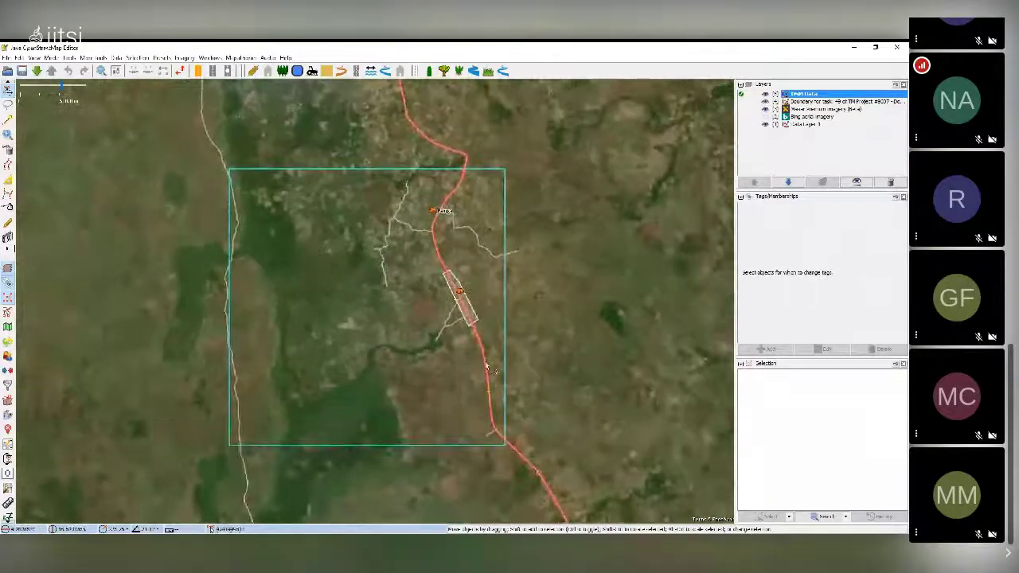
Step: Inspect the tags of the primary road crossing the task square and follow it south past the residential area
{"action": "left_click", "coordinate": [486, 366]}
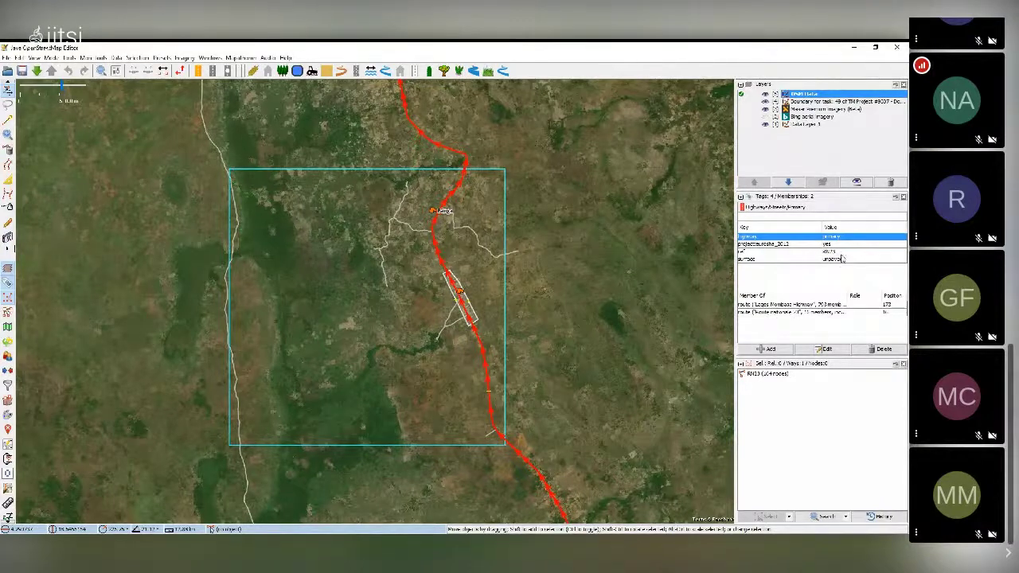
{"action": "left_click", "coordinate": [540, 318]}
{"action": "scroll", "coordinate": [473, 273], "scroll_direction": "up", "scroll_amount": 3}
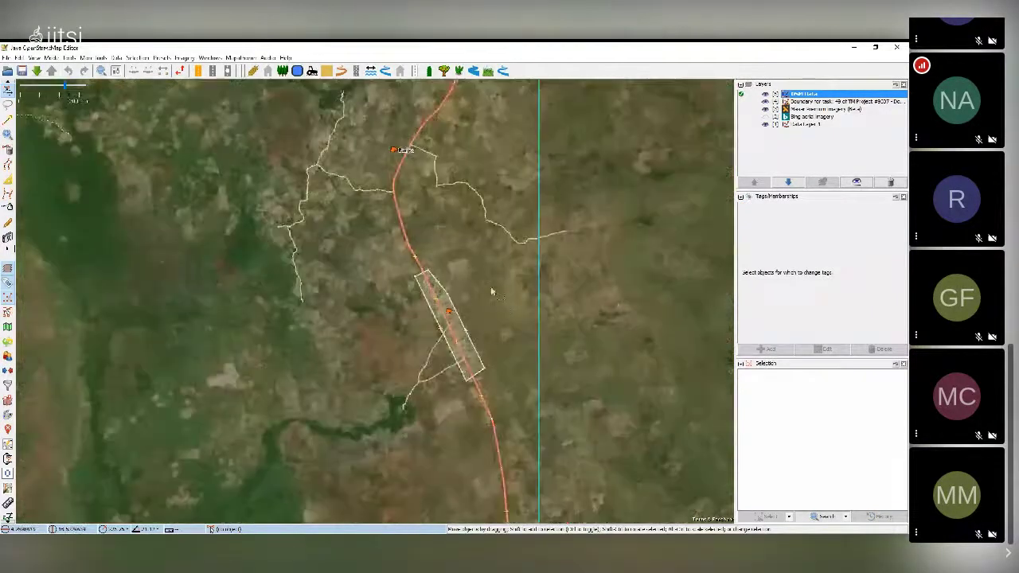
{"action": "left_click_drag", "start_coordinate": [500, 304], "coordinate": [492, 273]}
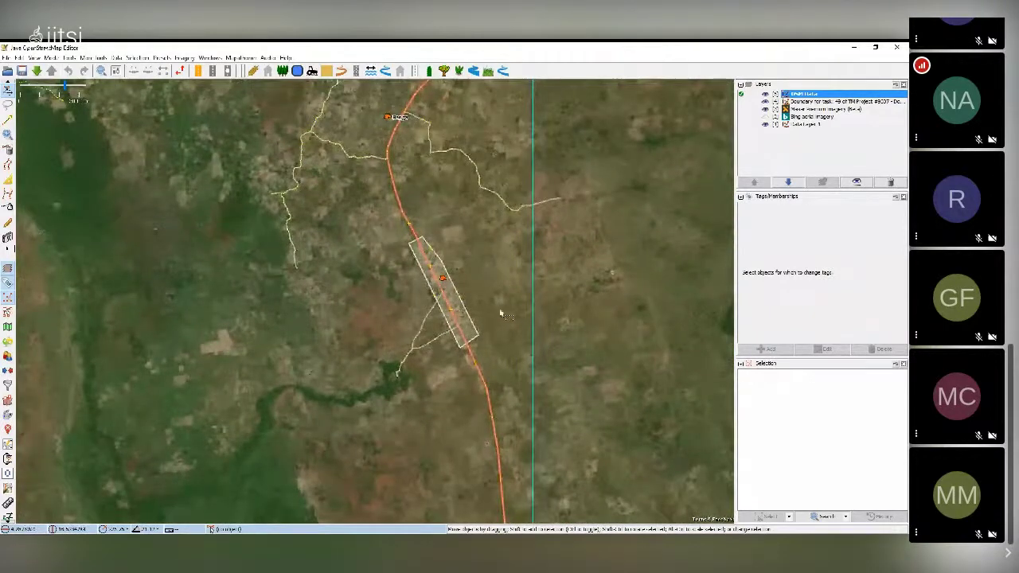
{"action": "left_click_drag", "start_coordinate": [506, 334], "coordinate": [479, 198]}
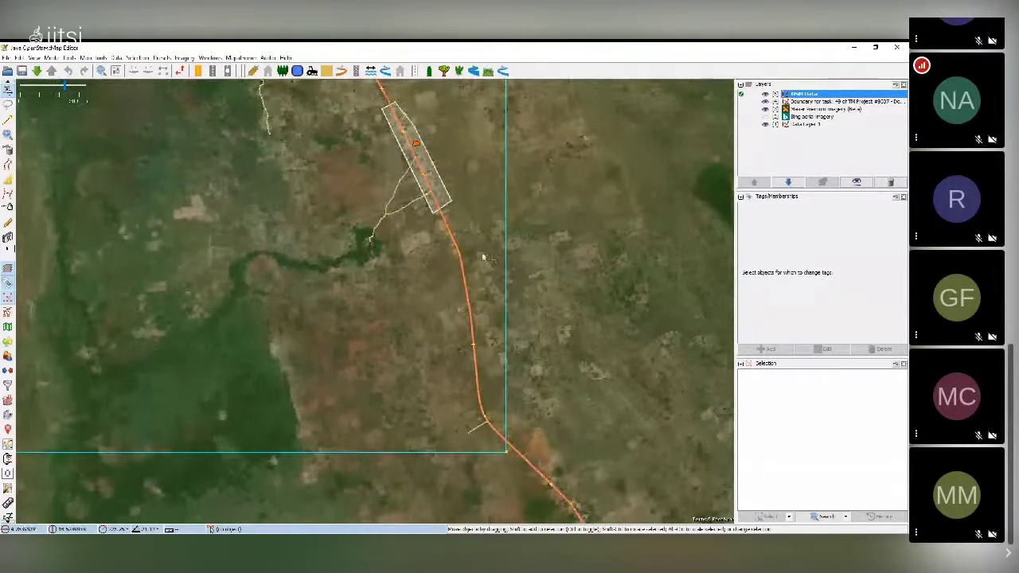
Step: Inspect the short unclassified side road near the task's southeast corner and check the imagery for its continuation
{"action": "left_click", "coordinate": [476, 427]}
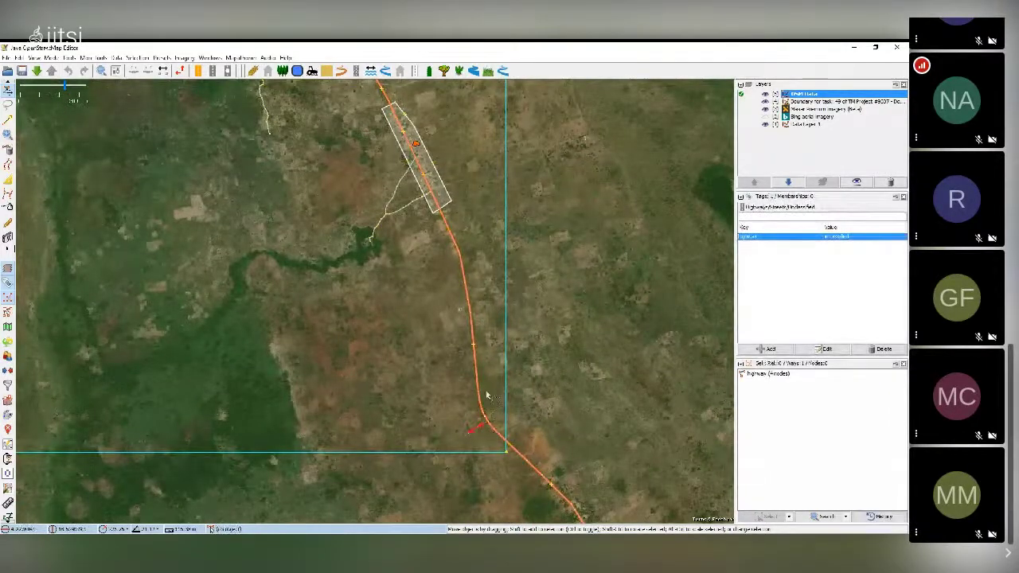
{"action": "scroll", "coordinate": [486, 385], "scroll_direction": "up", "scroll_amount": 5}
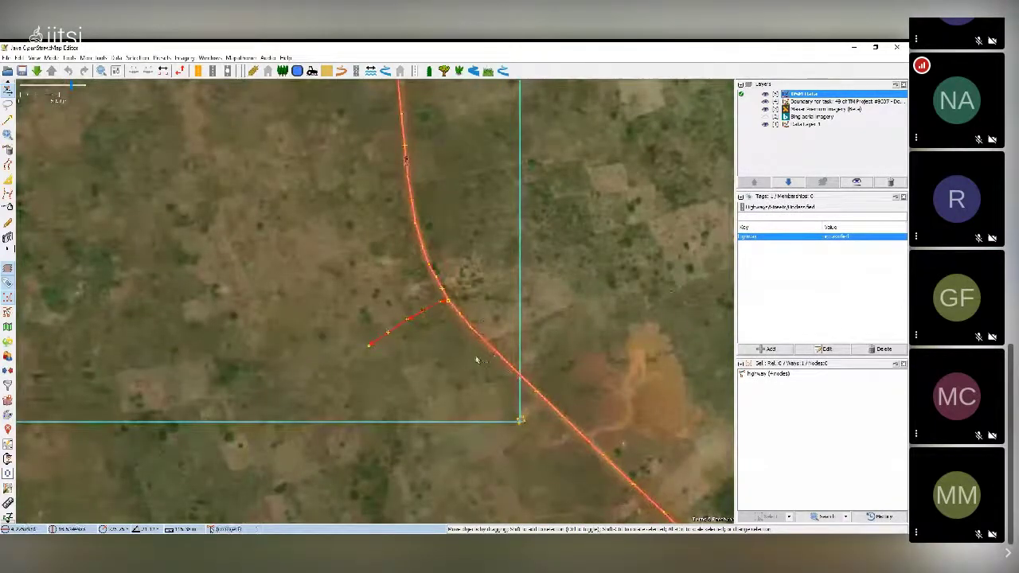
{"action": "left_click_drag", "start_coordinate": [443, 343], "coordinate": [513, 347]}
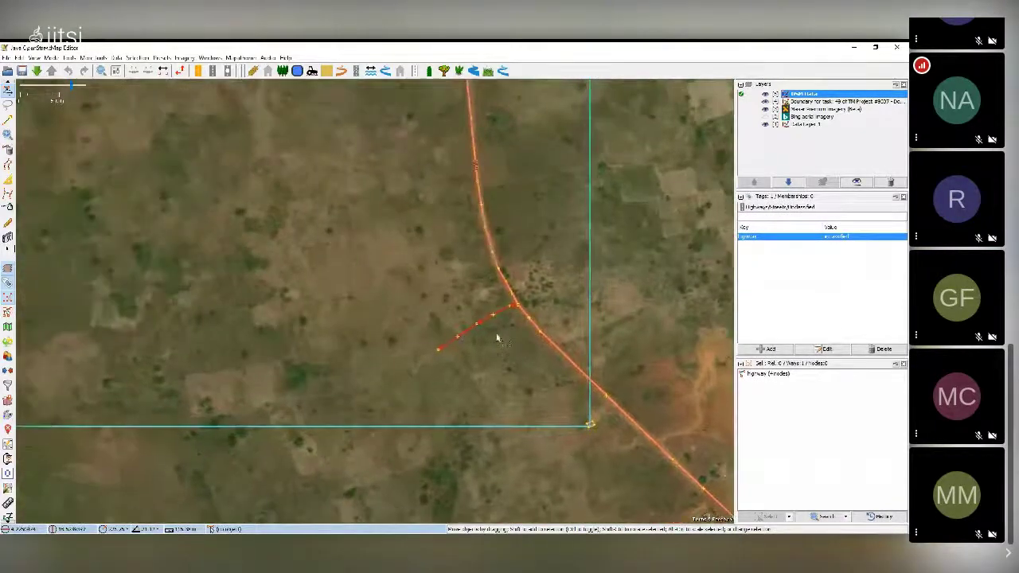
{"action": "left_click_drag", "start_coordinate": [280, 404], "coordinate": [403, 355]}
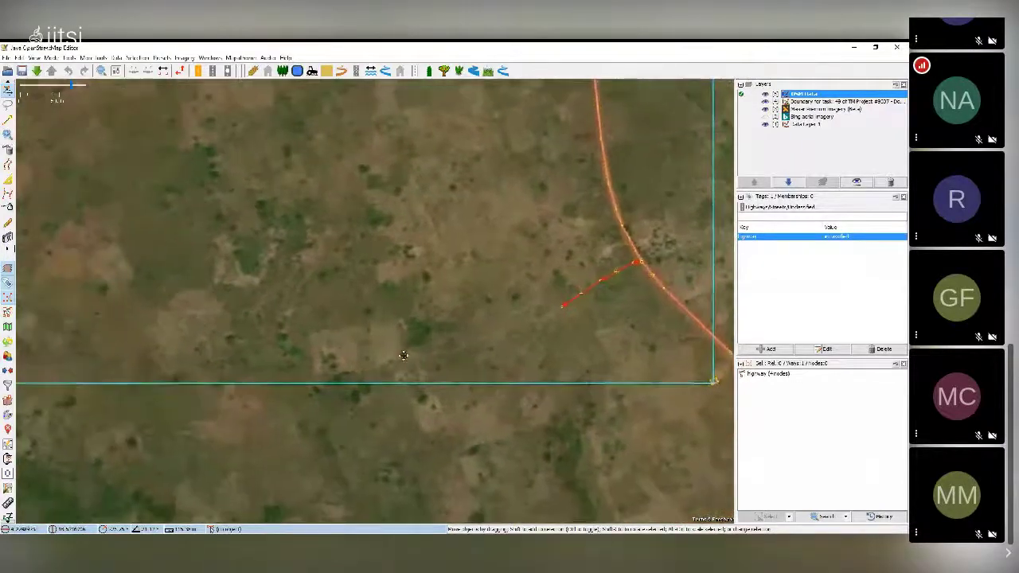
{"action": "left_click_drag", "start_coordinate": [390, 291], "coordinate": [450, 326]}
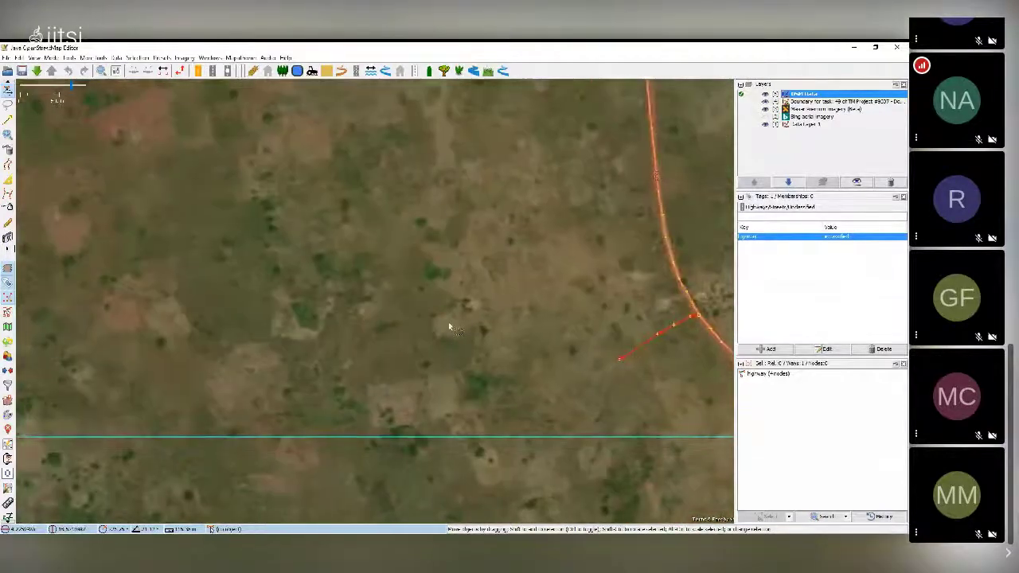
{"action": "scroll", "coordinate": [450, 326], "scroll_direction": "down", "scroll_amount": 1}
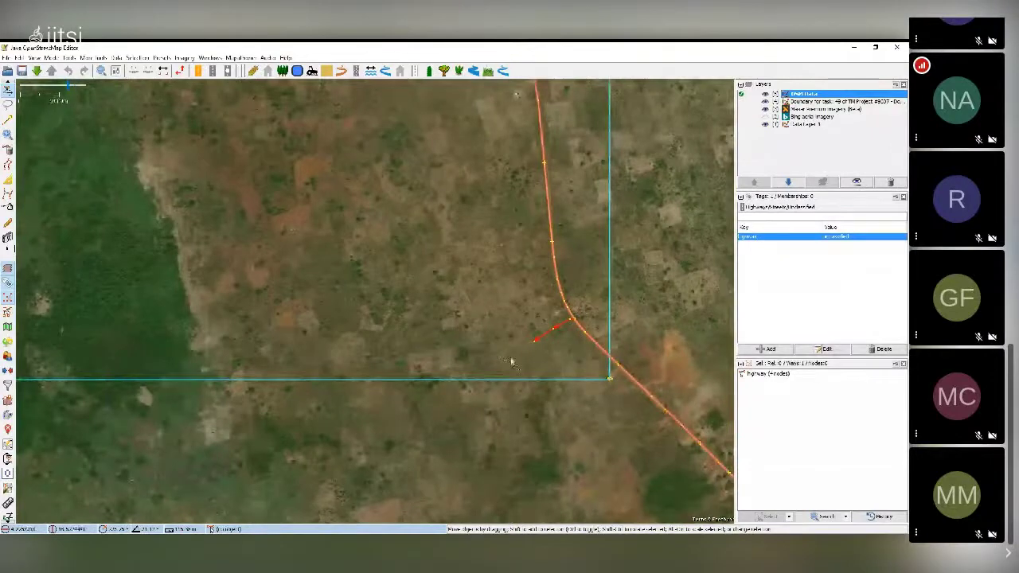
{"action": "scroll", "coordinate": [515, 362], "scroll_direction": "up", "scroll_amount": 1}
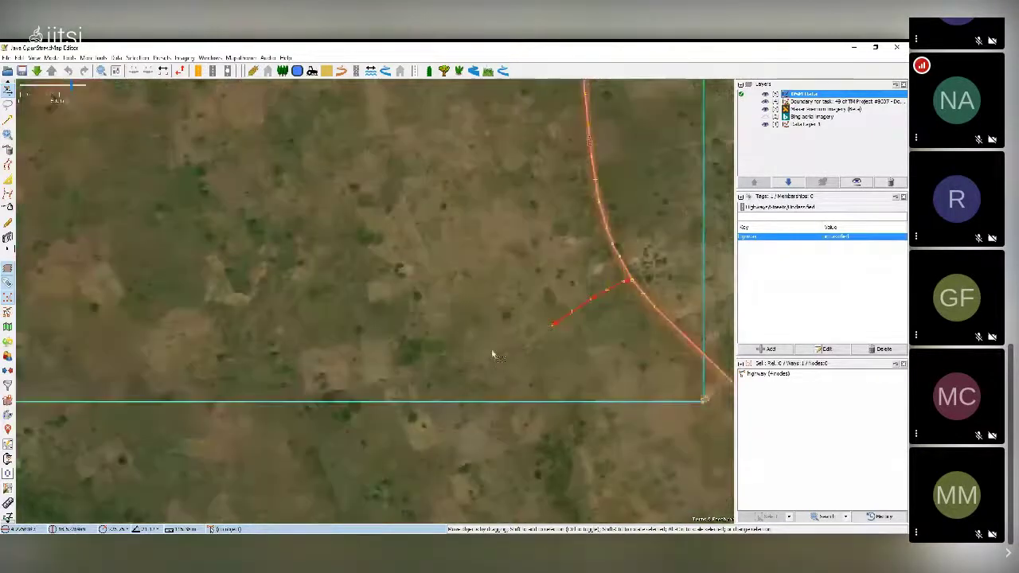
Step: Examine the imagery around the selected branch way and westward along the task's southern boundary to see where the route continues
{"action": "left_click_drag", "start_coordinate": [517, 353], "coordinate": [566, 315]}
{"action": "left_click_drag", "start_coordinate": [416, 339], "coordinate": [511, 305]}
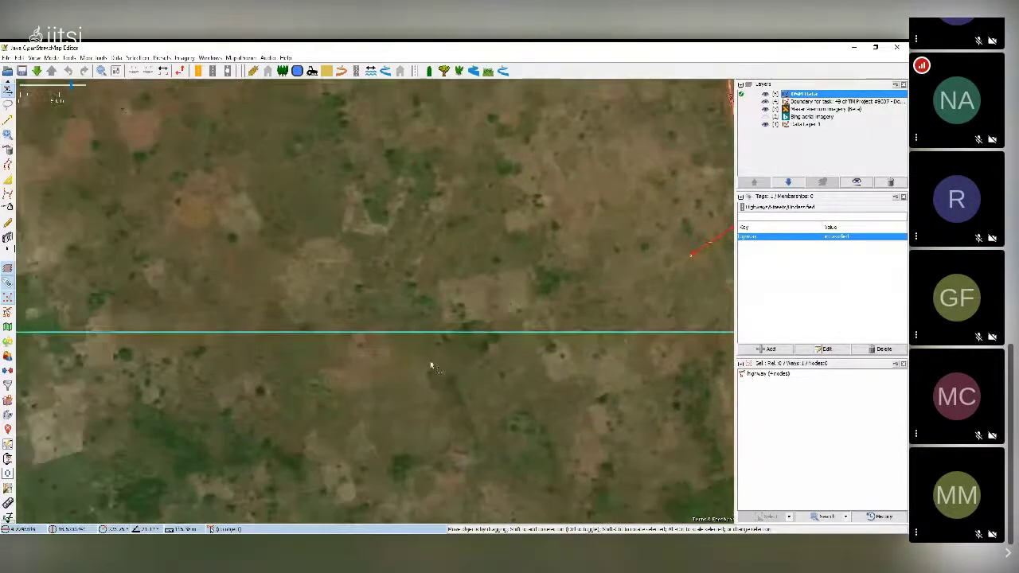
{"action": "left_click_drag", "start_coordinate": [433, 364], "coordinate": [434, 227]}
{"action": "left_click_drag", "start_coordinate": [316, 320], "coordinate": [323, 291]}
{"action": "left_click_drag", "start_coordinate": [355, 97], "coordinate": [350, 229]}
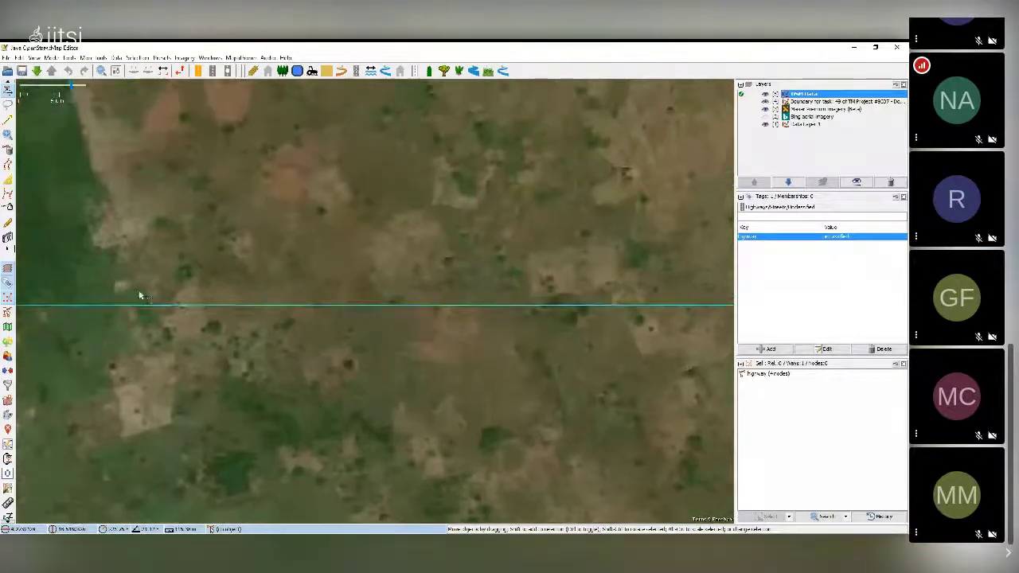
{"action": "left_click_drag", "start_coordinate": [401, 203], "coordinate": [330, 302]}
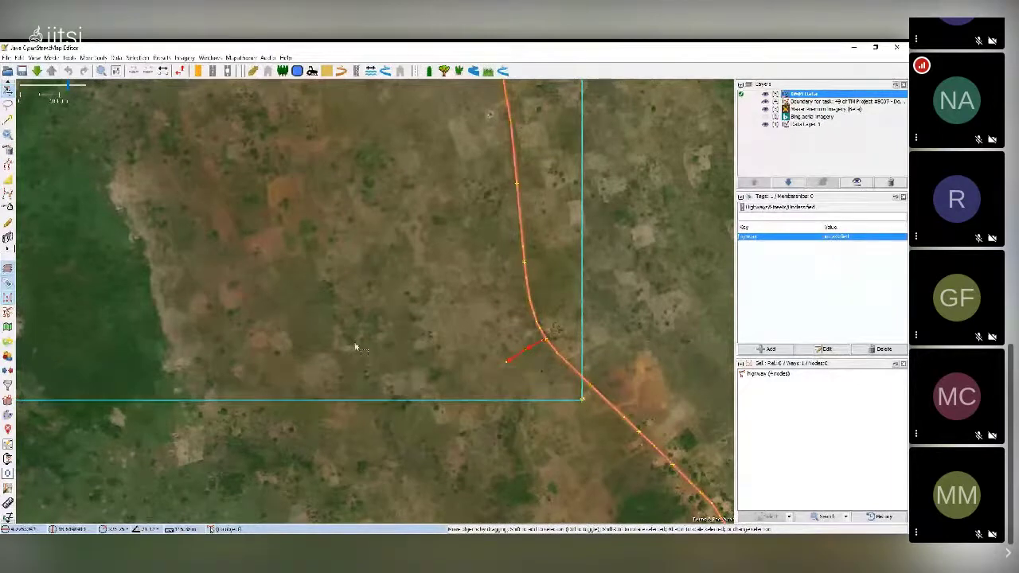
{"action": "scroll", "coordinate": [400, 347], "scroll_direction": "up", "scroll_amount": 2}
{"action": "left_click_drag", "start_coordinate": [451, 355], "coordinate": [418, 306]}
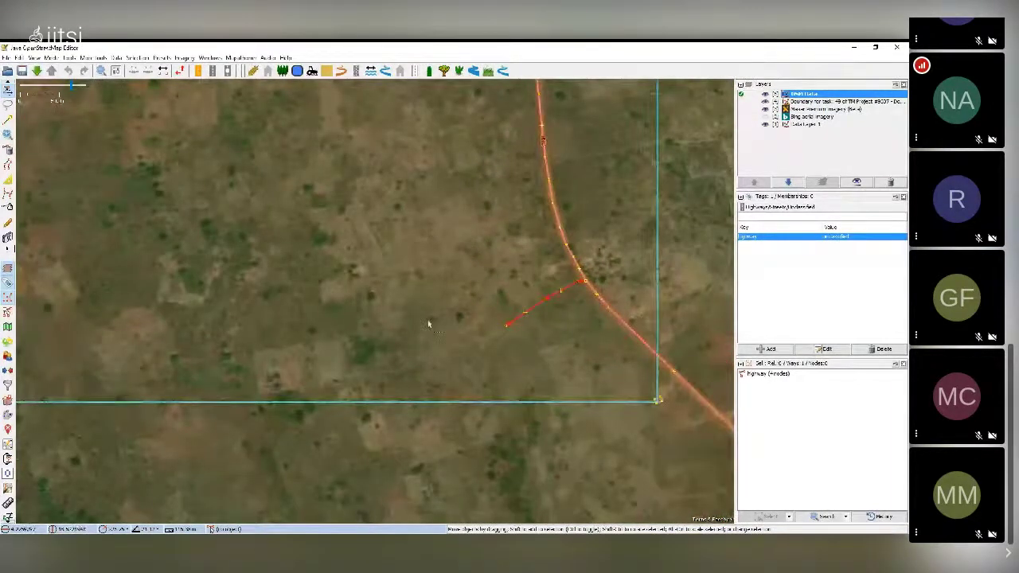
{"action": "left_click_drag", "start_coordinate": [398, 284], "coordinate": [381, 361]}
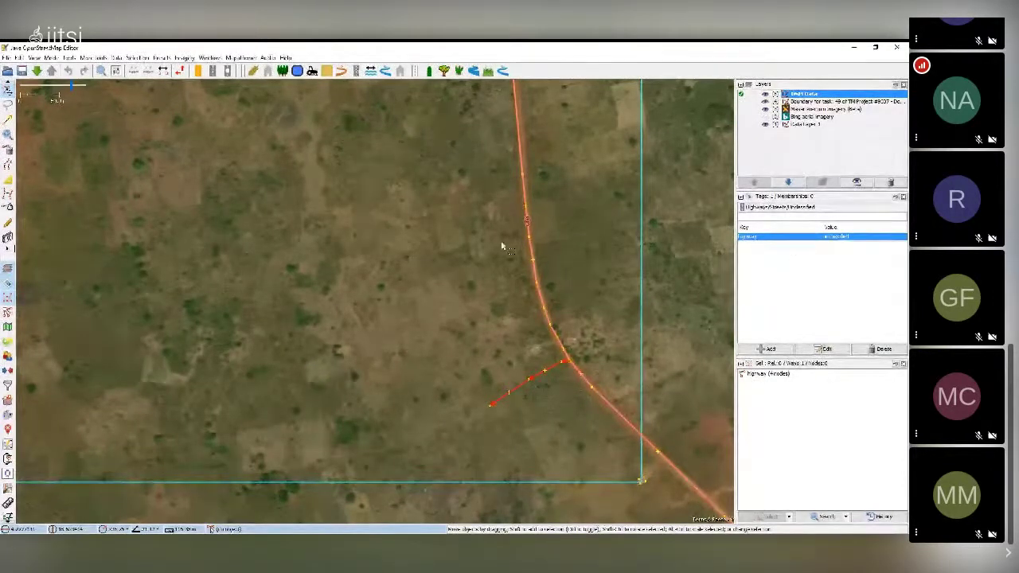
{"action": "left_click_drag", "start_coordinate": [482, 332], "coordinate": [471, 294]}
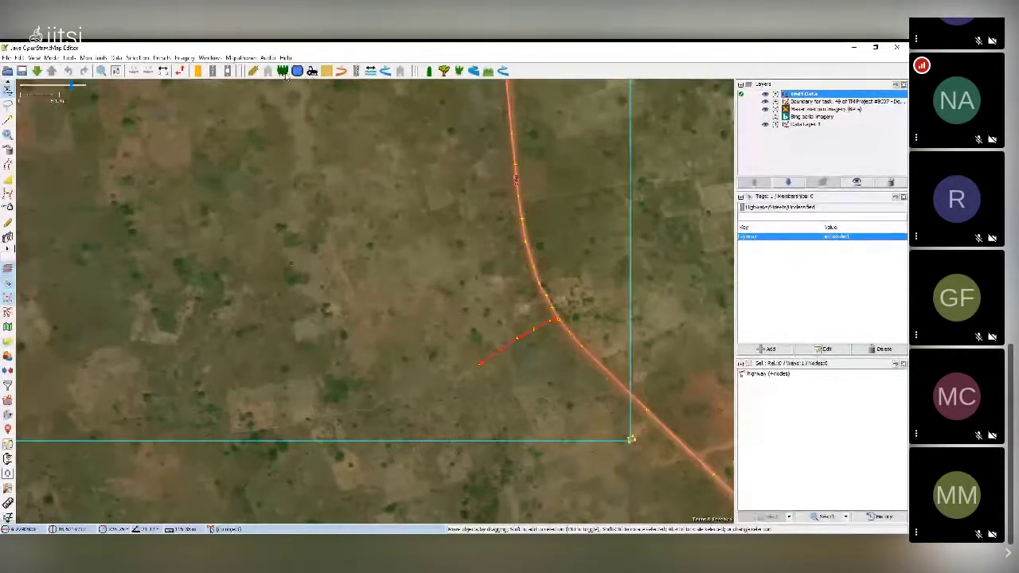
Step: Change the selected branch way to a track using the Highways/Ways/Track preset, with its surface set to unpaved
{"action": "left_click", "coordinate": [183, 57]}
{"action": "mouse_move", "coordinate": [161, 58]}
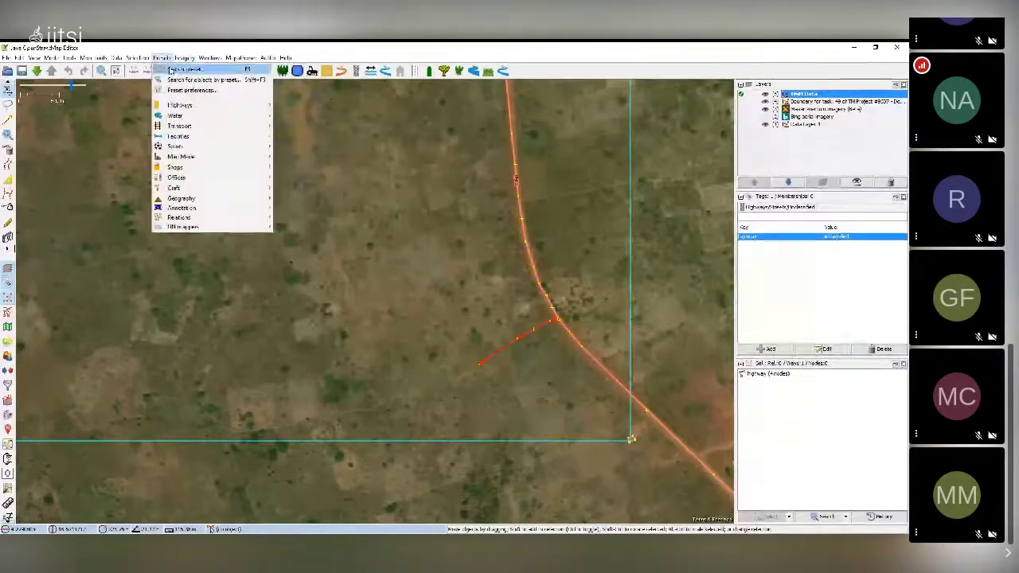
{"action": "mouse_move", "coordinate": [180, 105]}
{"action": "mouse_move", "coordinate": [302, 116]}
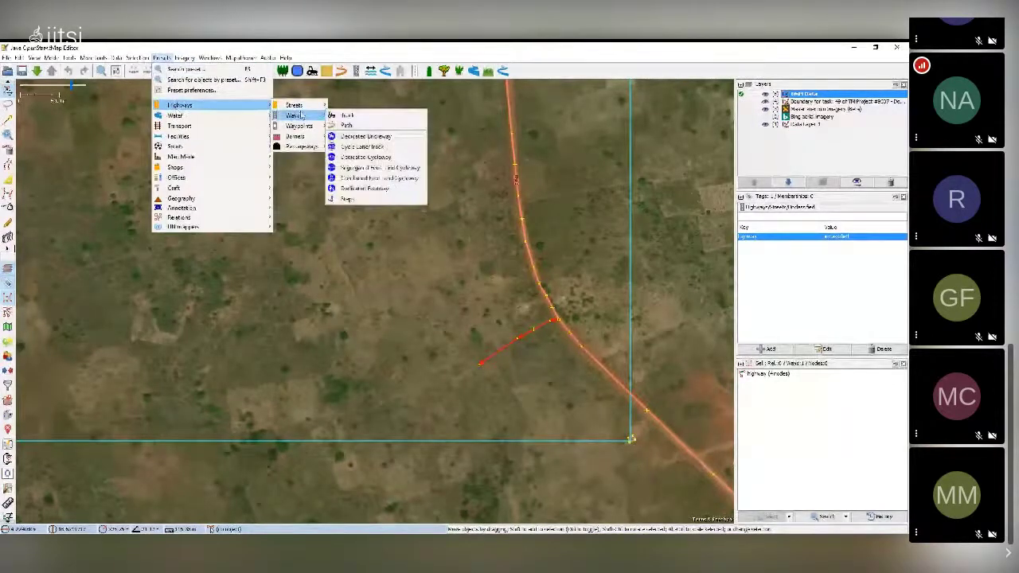
{"action": "left_click", "coordinate": [347, 115]}
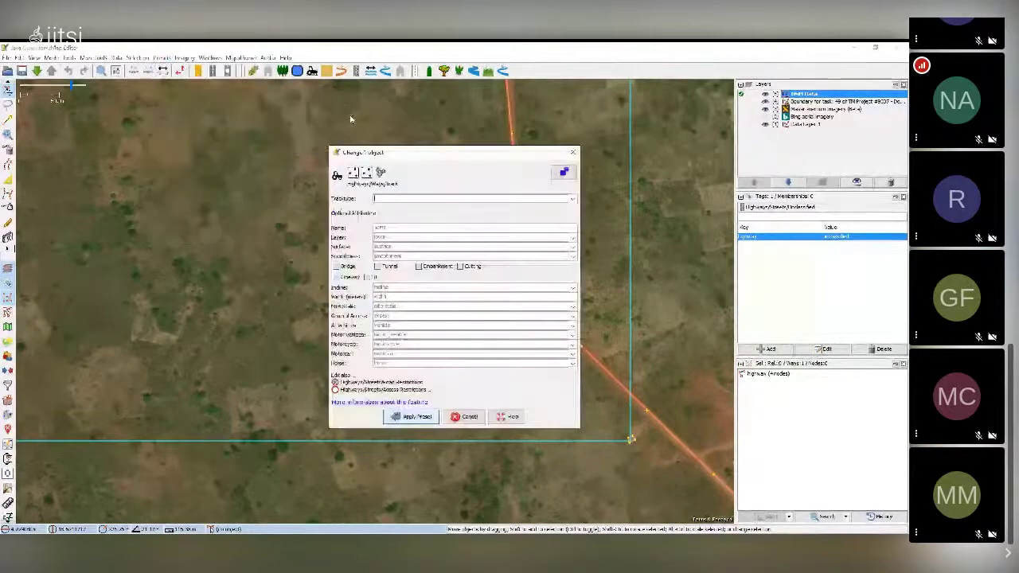
{"action": "left_click", "coordinate": [390, 248]}
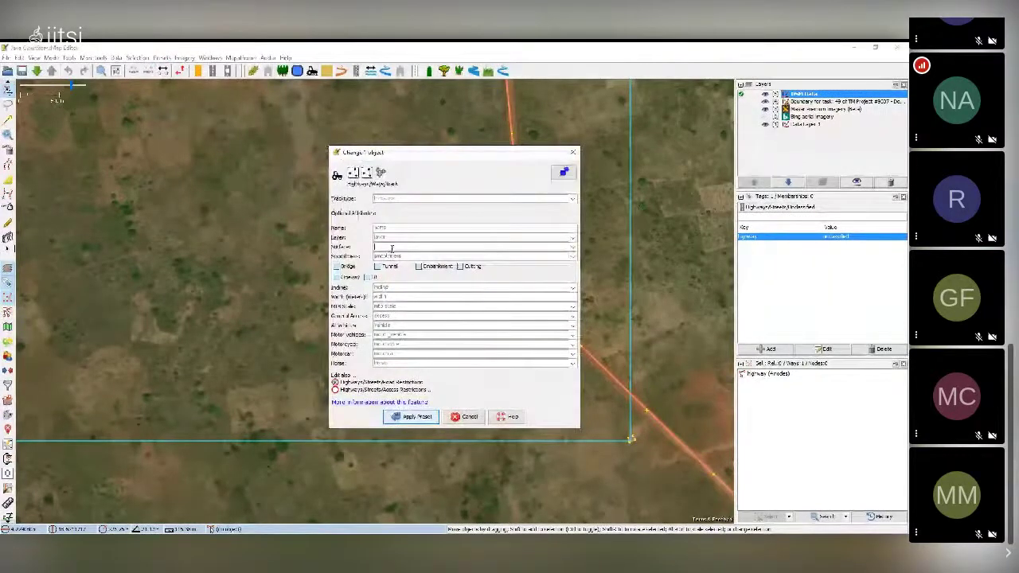
{"action": "type", "text": "unpaved"}
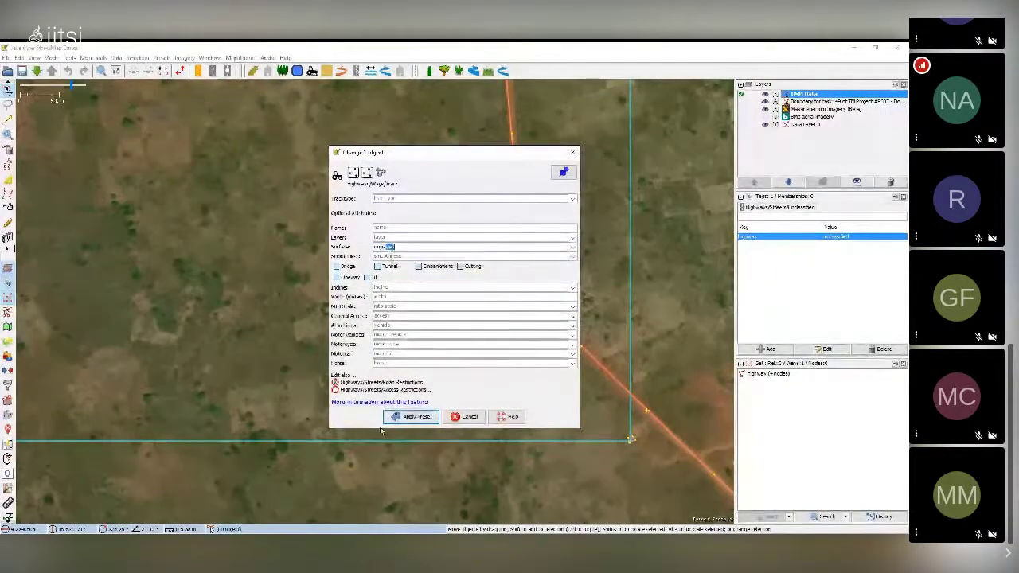
{"action": "left_click", "coordinate": [395, 419]}
Step: Extend the track from its free end west-southwest, tracing the visible route to just above the task's southern boundary
{"action": "left_click_drag", "start_coordinate": [404, 335], "coordinate": [441, 326]}
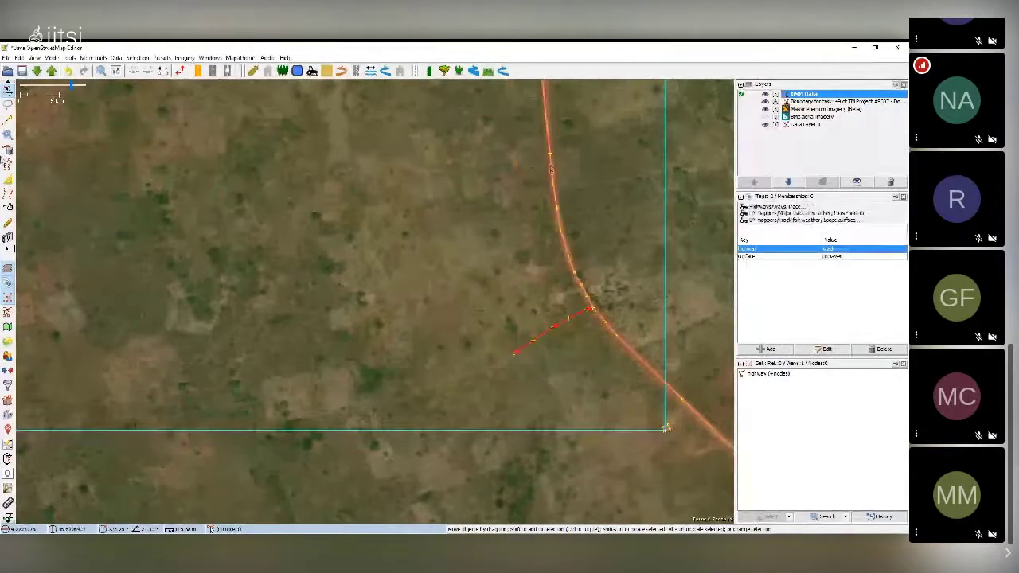
{"action": "key", "text": "a"}
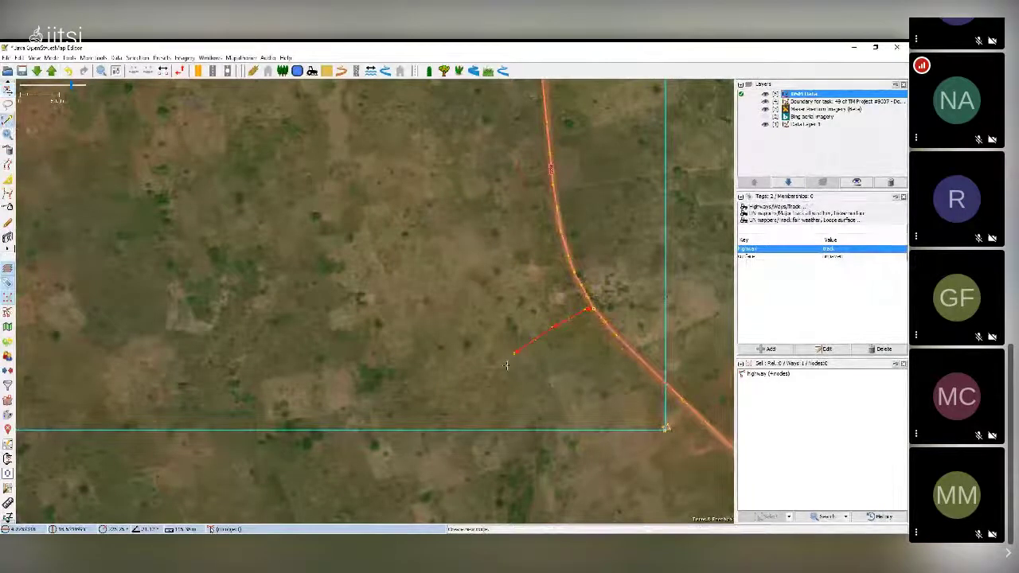
{"action": "left_click", "coordinate": [495, 364]}
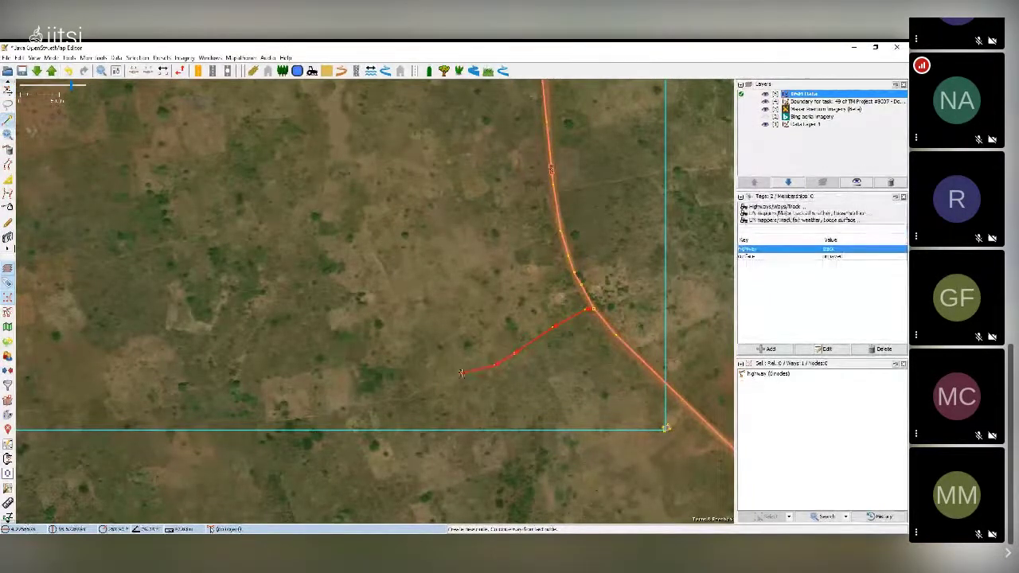
{"action": "left_click", "coordinate": [431, 386]}
{"action": "left_click", "coordinate": [411, 395]}
{"action": "left_click", "coordinate": [396, 400]}
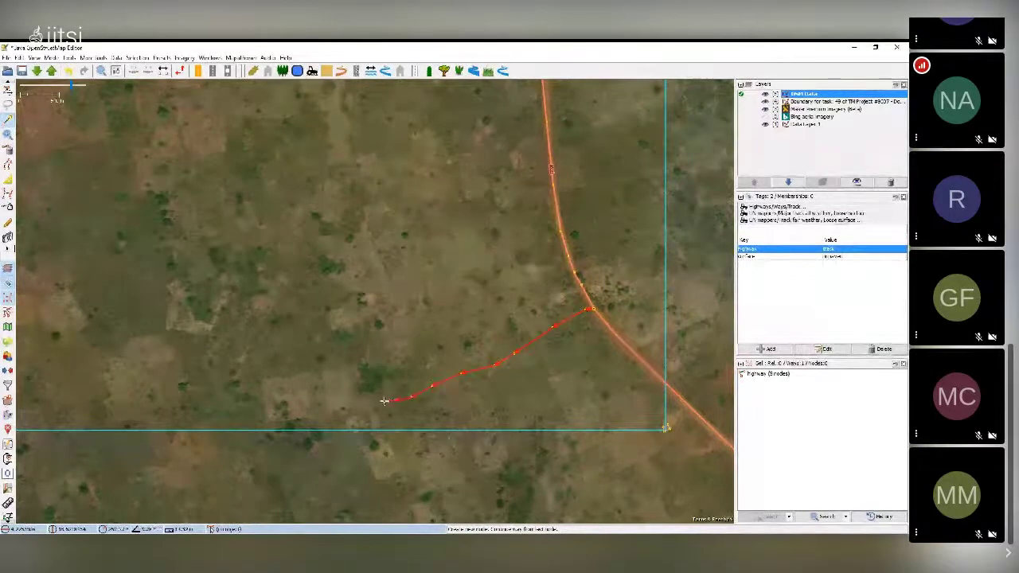
{"action": "left_click", "coordinate": [382, 403]}
{"action": "left_click", "coordinate": [328, 414]}
{"action": "left_click", "coordinate": [292, 420]}
{"action": "left_click", "coordinate": [267, 420]}
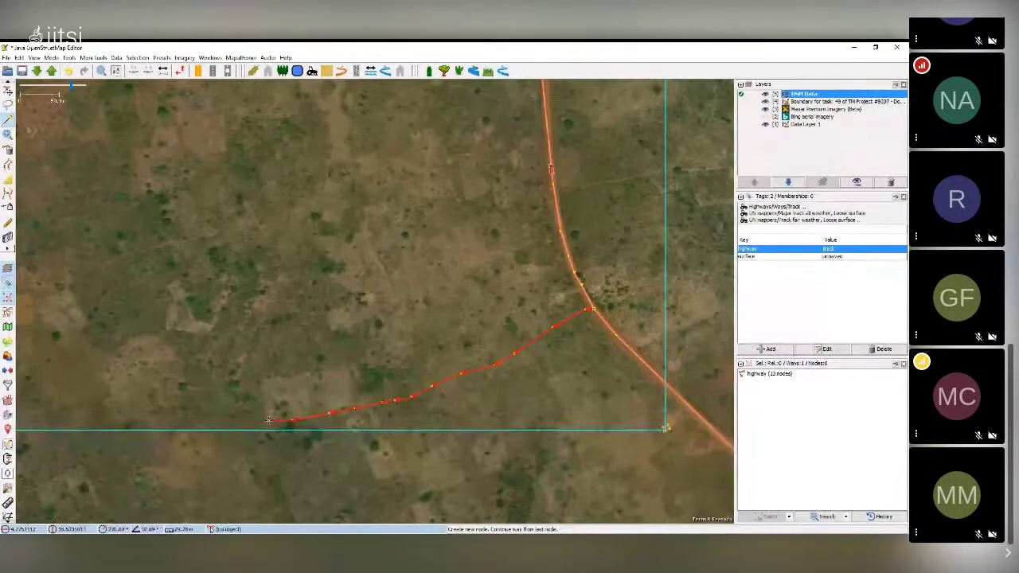
Step: Trace the track's bend northward away from the boundary and hook it back west, resuming the way from its last node
{"action": "left_click", "coordinate": [247, 409]}
{"action": "left_click", "coordinate": [238, 391]}
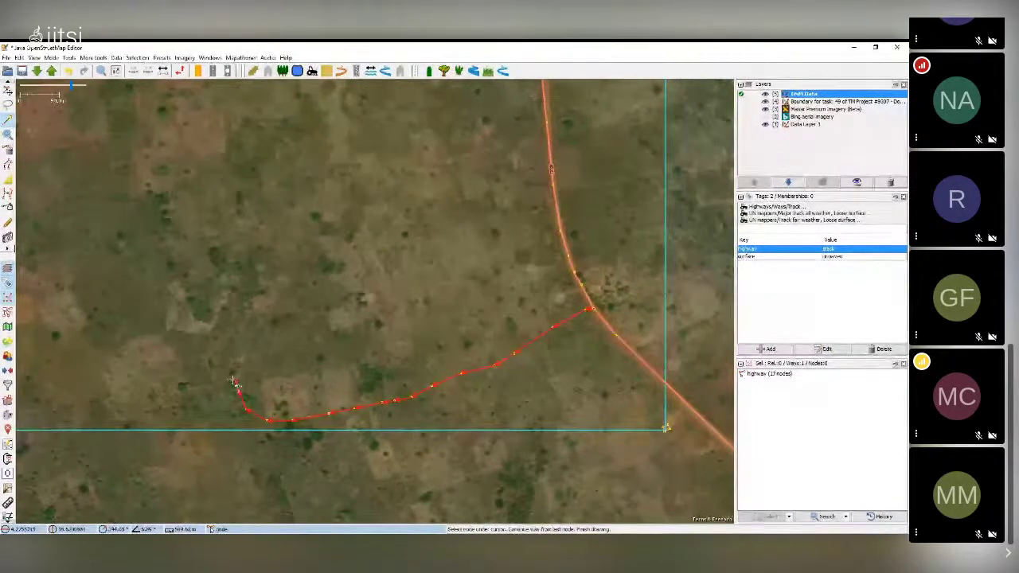
{"action": "left_click", "coordinate": [235, 374]}
{"action": "scroll", "coordinate": [233, 349], "scroll_direction": "up", "scroll_amount": 2}
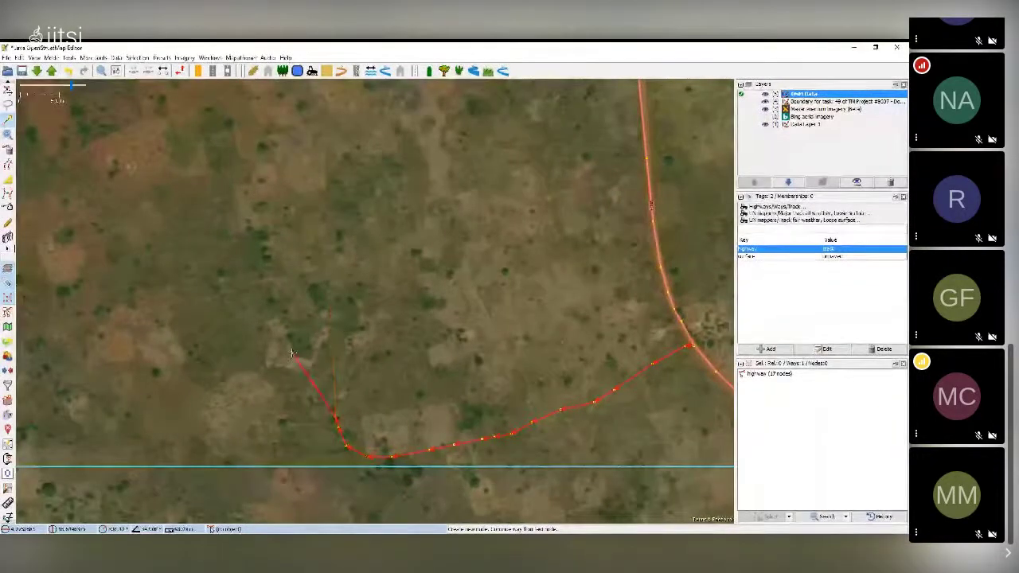
{"action": "left_click", "coordinate": [334, 417]}
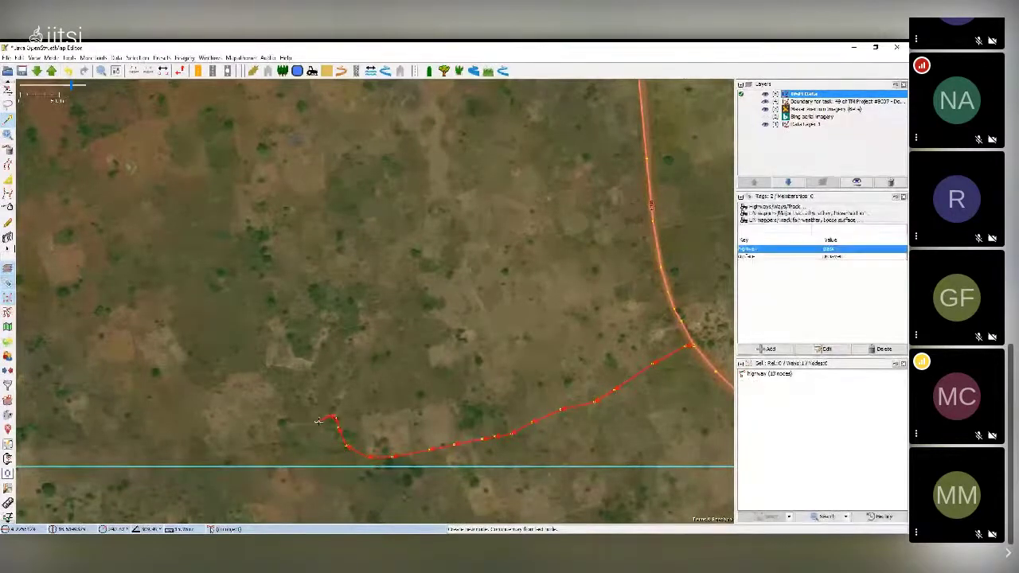
{"action": "double_click", "coordinate": [319, 424]}
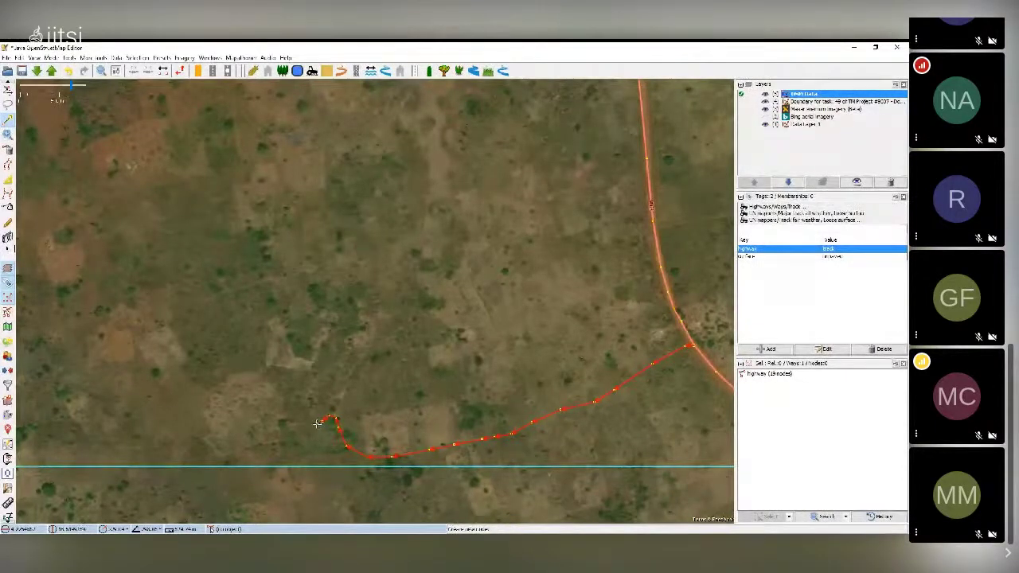
{"action": "left_click", "coordinate": [317, 424], "text": "shift"}
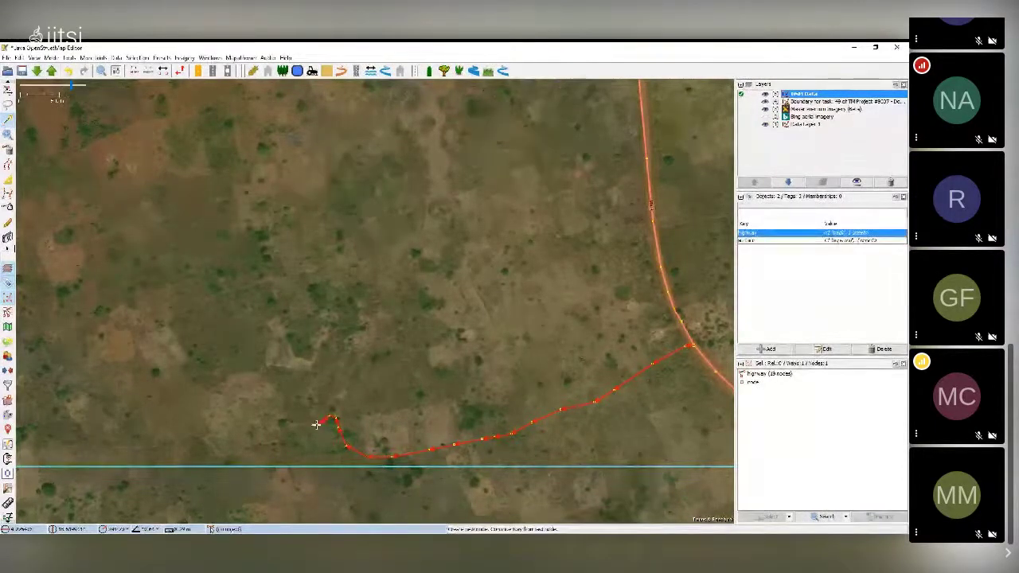
{"action": "left_click", "coordinate": [318, 425]}
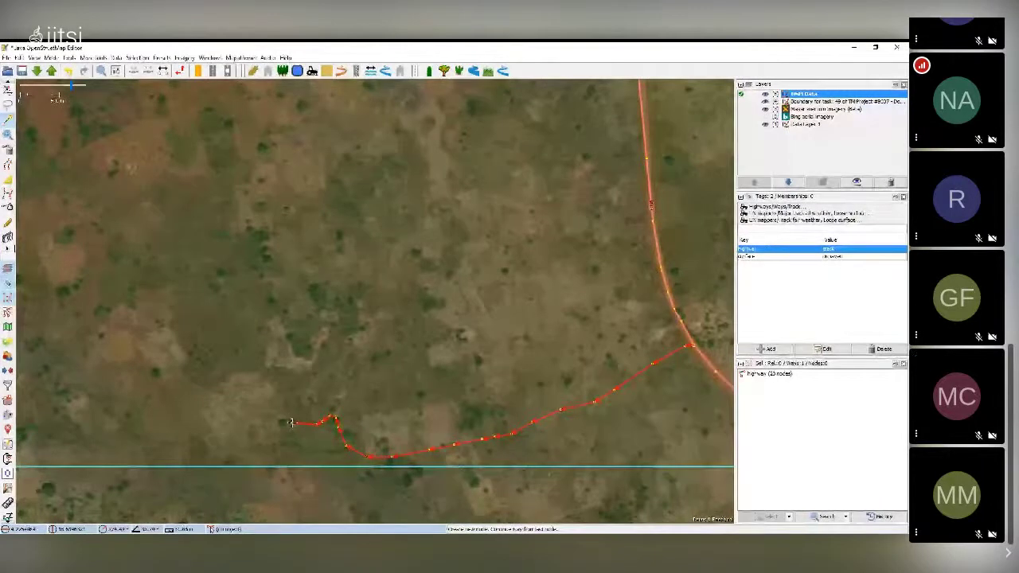
Step: Continue the track westward with closely spaced nodes, following its winding course parallel to the task's southern boundary
{"action": "left_click", "coordinate": [282, 422]}
{"action": "left_click", "coordinate": [274, 439]}
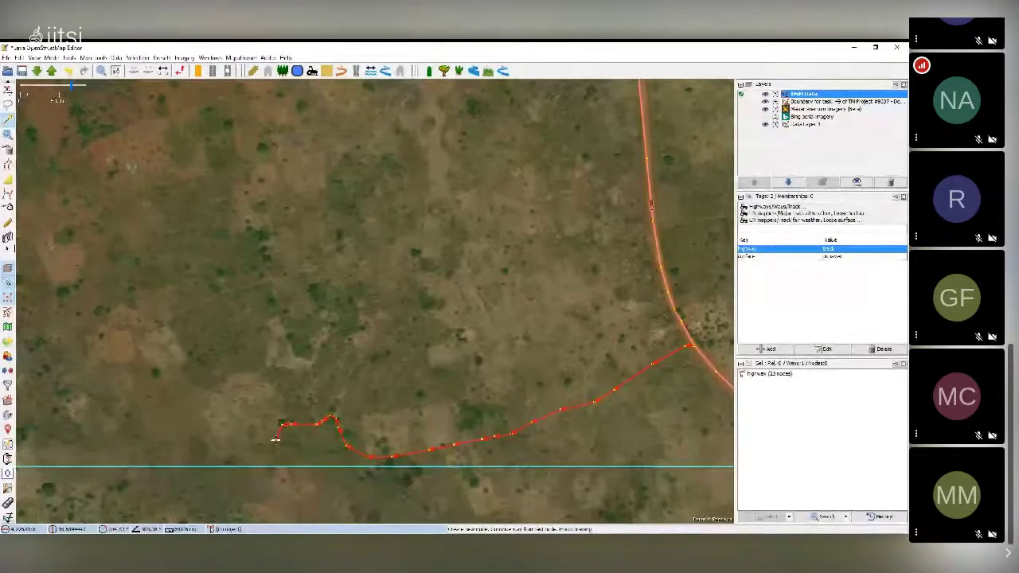
{"action": "left_click", "coordinate": [251, 444]}
{"action": "left_click", "coordinate": [228, 453]}
{"action": "left_click", "coordinate": [213, 454]}
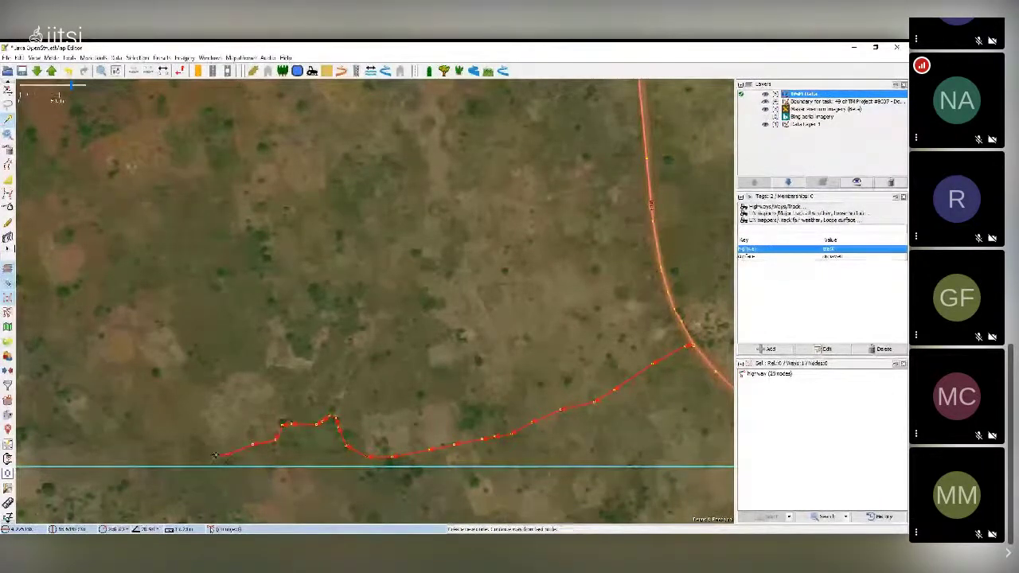
{"action": "left_click", "coordinate": [203, 439]}
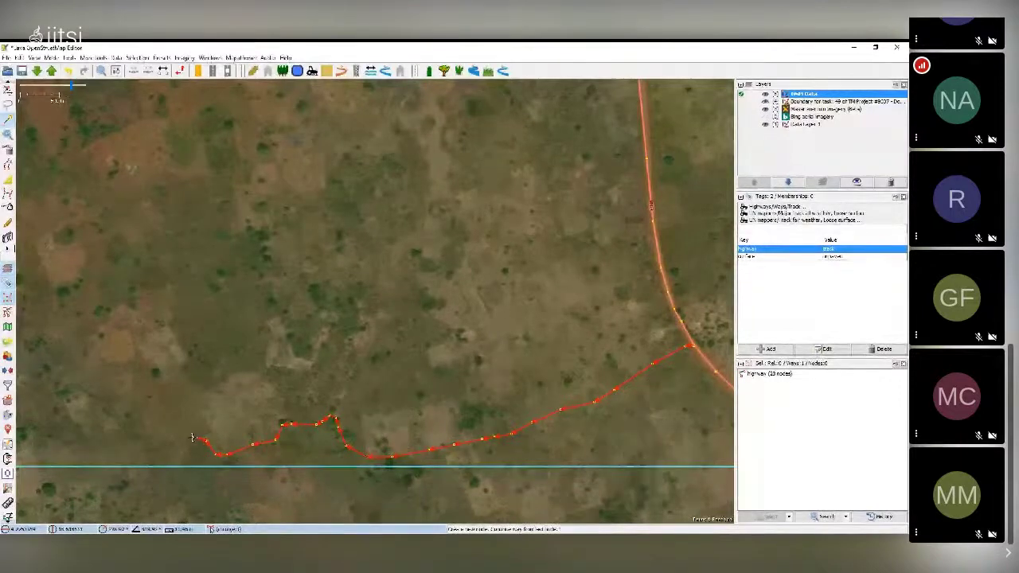
{"action": "left_click", "coordinate": [174, 443]}
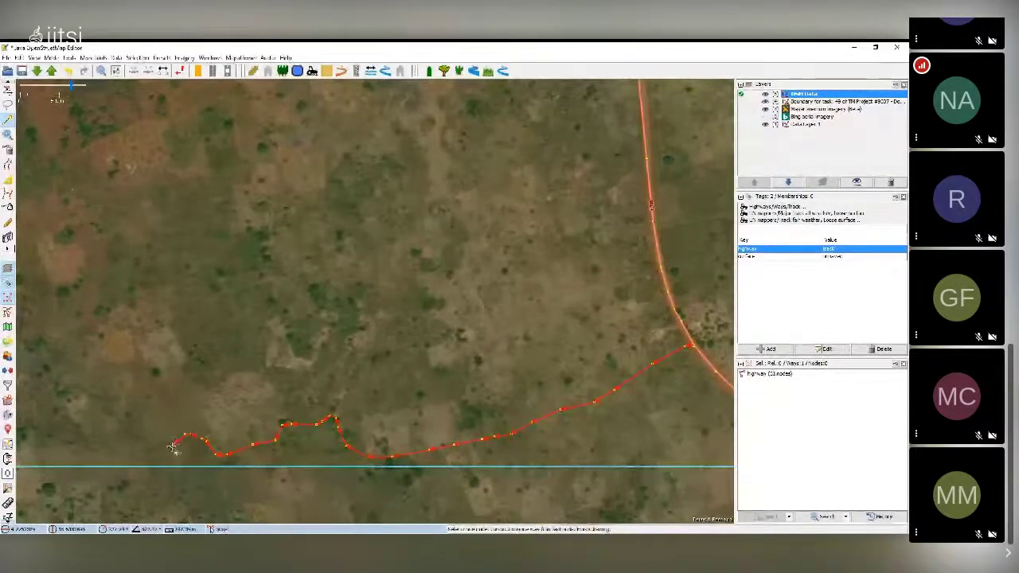
{"action": "left_click", "coordinate": [118, 448]}
Step: Extend the track further west, curve it north near the forest edge, and end it at the bare patch
{"action": "left_click_drag", "start_coordinate": [103, 415], "coordinate": [324, 360]}
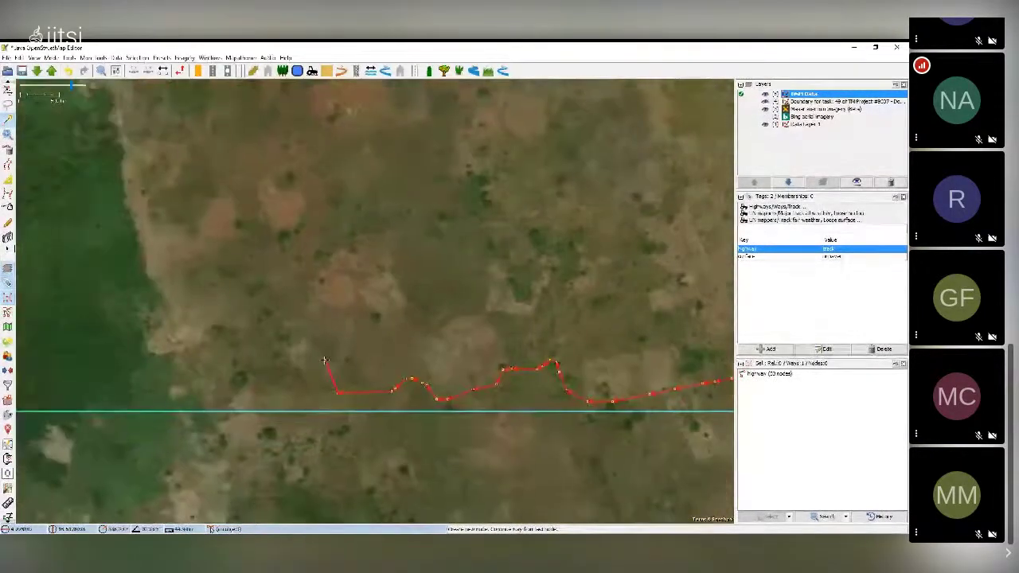
{"action": "scroll", "coordinate": [303, 259], "scroll_direction": "down", "scroll_amount": 2}
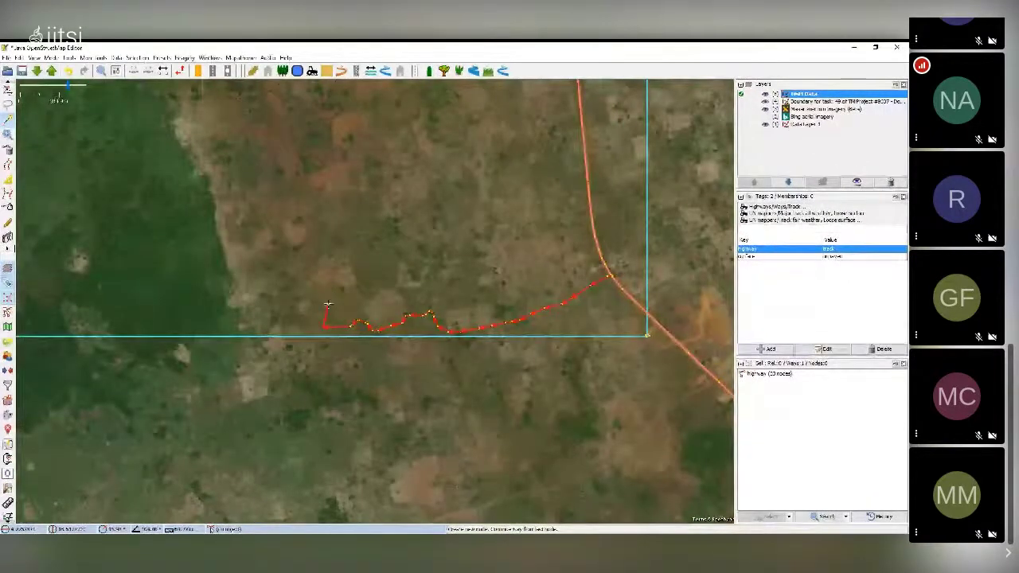
{"action": "scroll", "coordinate": [327, 304], "scroll_direction": "up", "scroll_amount": 2}
{"action": "left_click", "coordinate": [308, 353]}
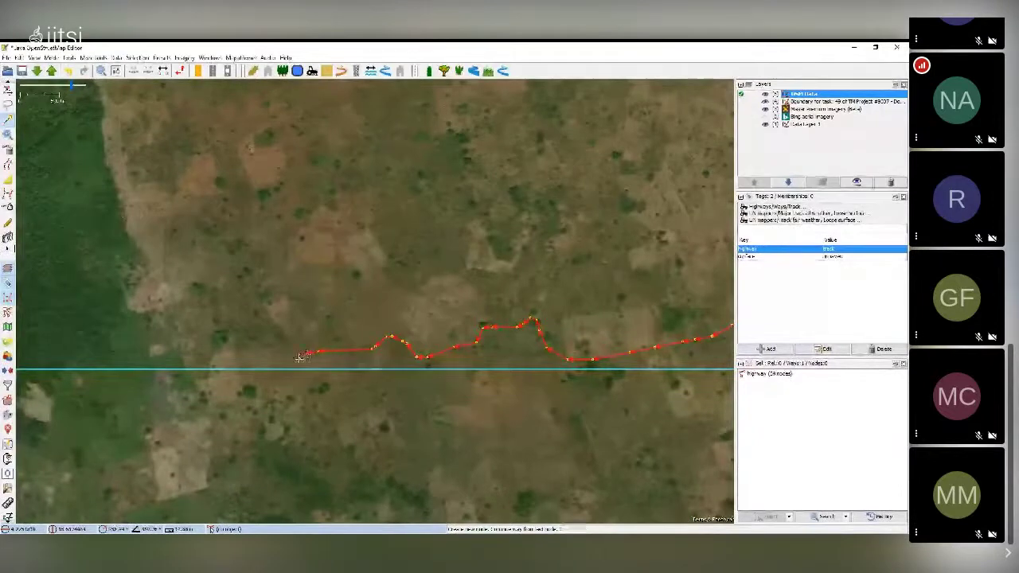
{"action": "left_click", "coordinate": [299, 358]}
{"action": "left_click", "coordinate": [237, 361]}
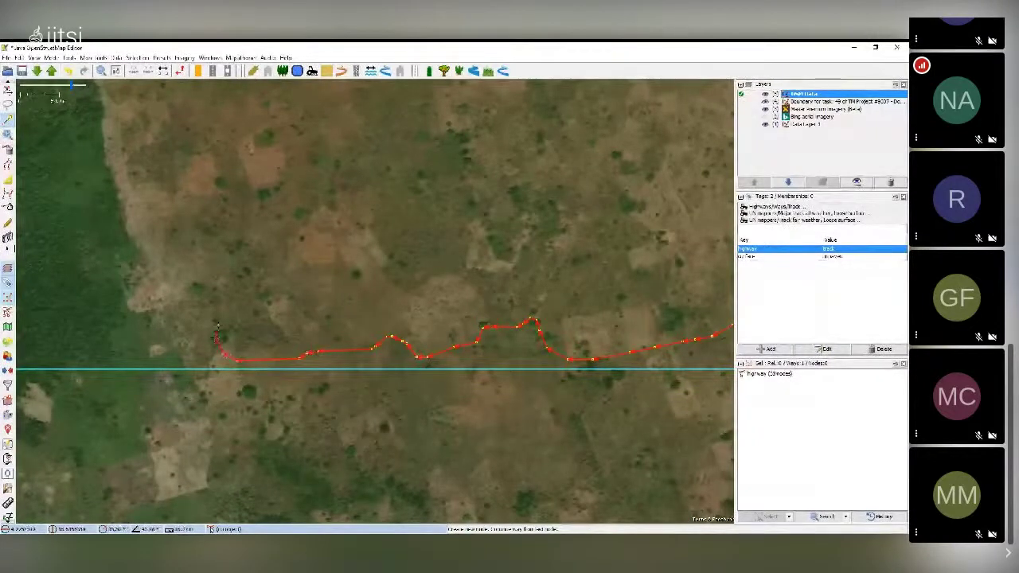
{"action": "left_click", "coordinate": [226, 310]}
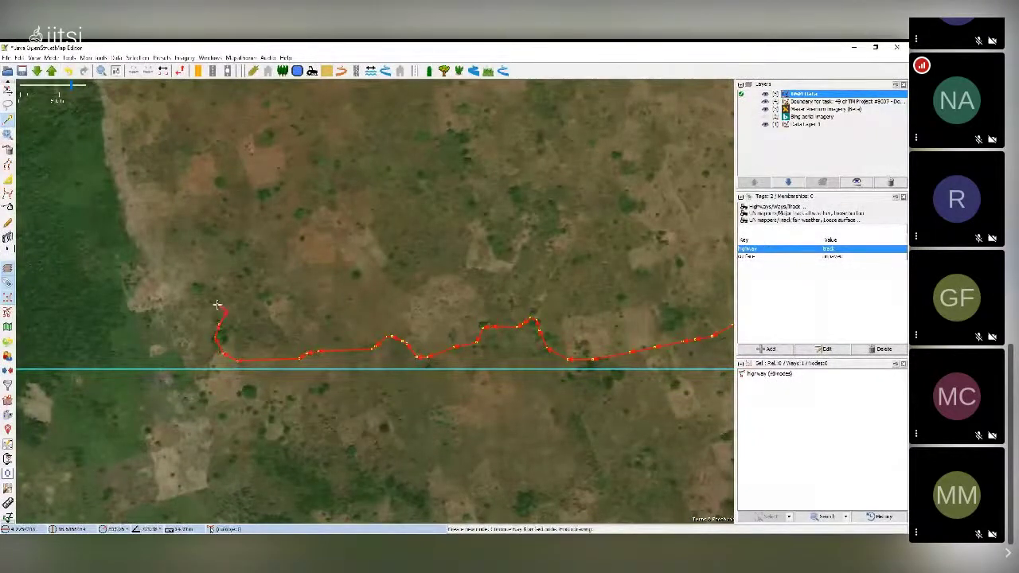
{"action": "left_click", "coordinate": [176, 295]}
Step: Examine the imagery along the forest edge north of the track's west end for a continuation of the route
{"action": "left_click_drag", "start_coordinate": [186, 247], "coordinate": [285, 333]}
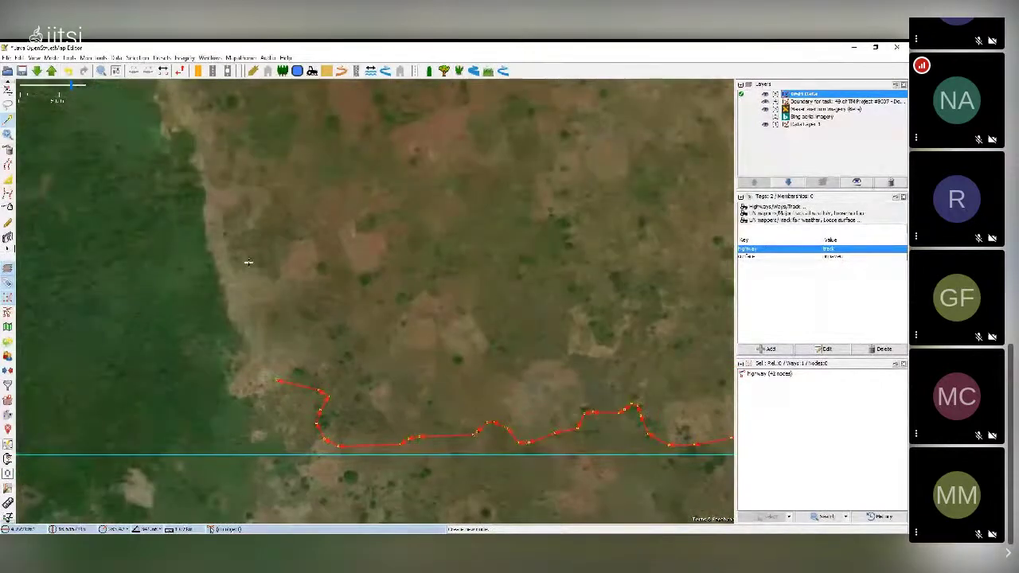
{"action": "left_click_drag", "start_coordinate": [248, 261], "coordinate": [320, 354]}
{"action": "left_click_drag", "start_coordinate": [332, 407], "coordinate": [307, 298]}
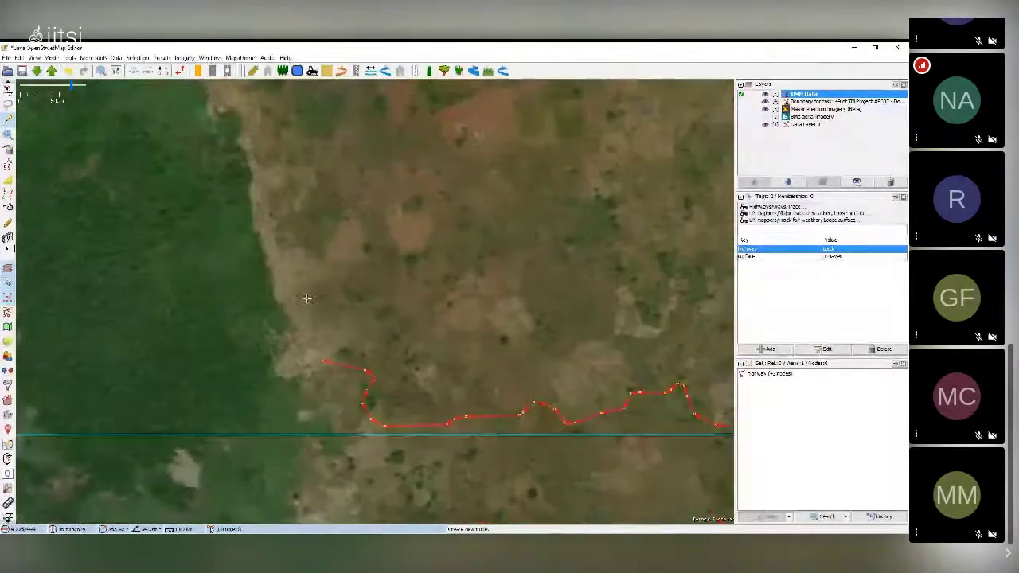
{"action": "scroll", "coordinate": [332, 342], "scroll_direction": "up", "scroll_amount": 3}
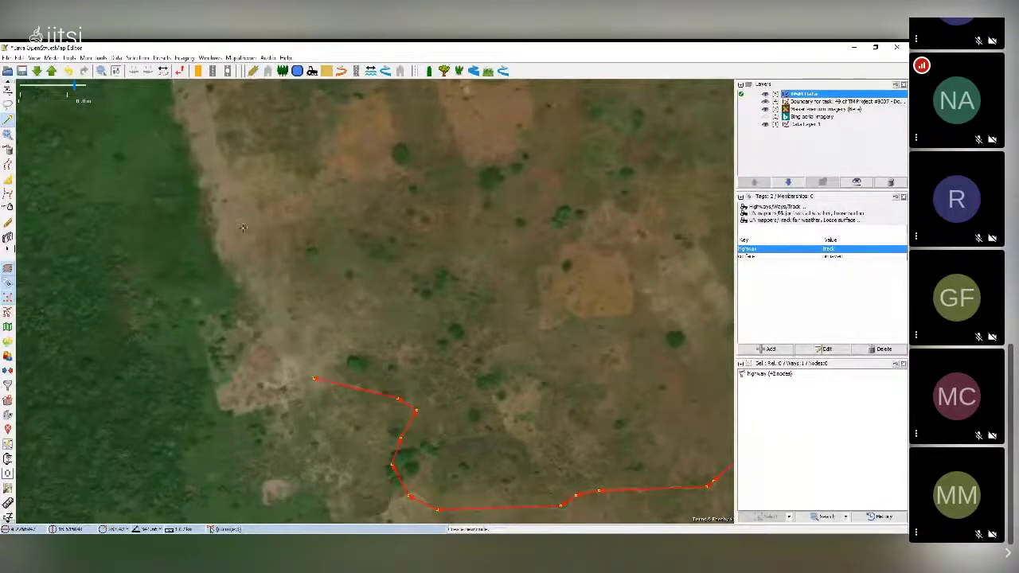
{"action": "left_click_drag", "start_coordinate": [243, 228], "coordinate": [282, 328]}
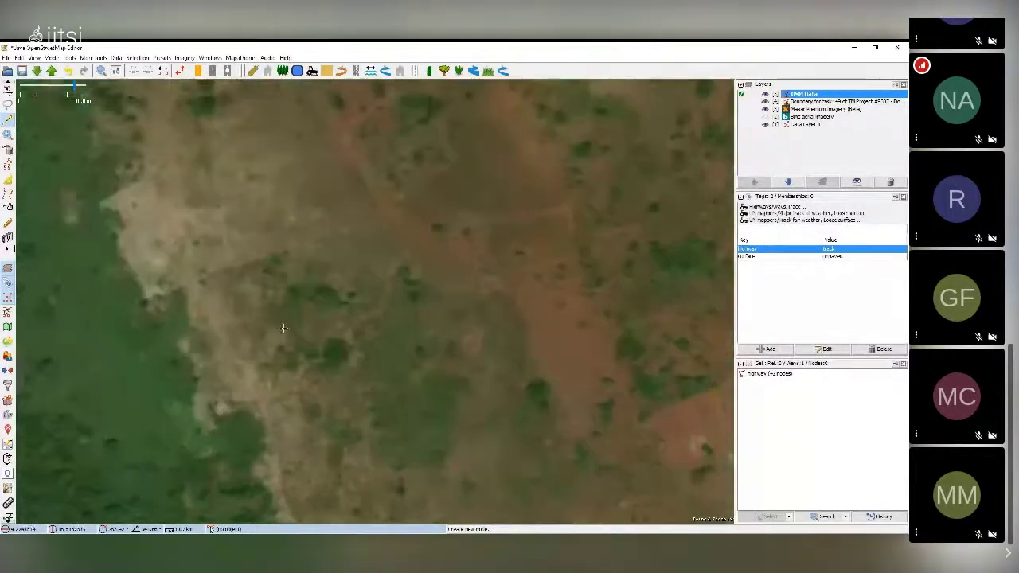
{"action": "left_click_drag", "start_coordinate": [259, 182], "coordinate": [199, 100]}
{"action": "left_click_drag", "start_coordinate": [374, 351], "coordinate": [311, 128]}
{"action": "left_click_drag", "start_coordinate": [456, 372], "coordinate": [337, 161]}
{"action": "left_click_drag", "start_coordinate": [386, 355], "coordinate": [400, 227]}
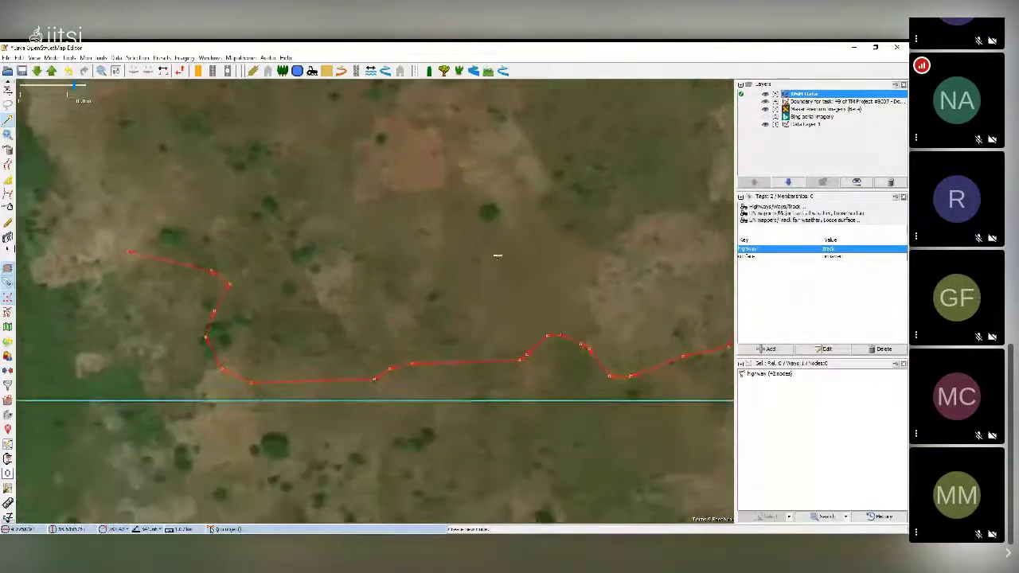
Step: Review the traced track eastward to its junction with the main road, and finish drawing with nothing selected
{"action": "left_click_drag", "start_coordinate": [498, 256], "coordinate": [484, 255]}
{"action": "left_click_drag", "start_coordinate": [643, 262], "coordinate": [446, 244]}
{"action": "left_click_drag", "start_coordinate": [705, 227], "coordinate": [432, 227]}
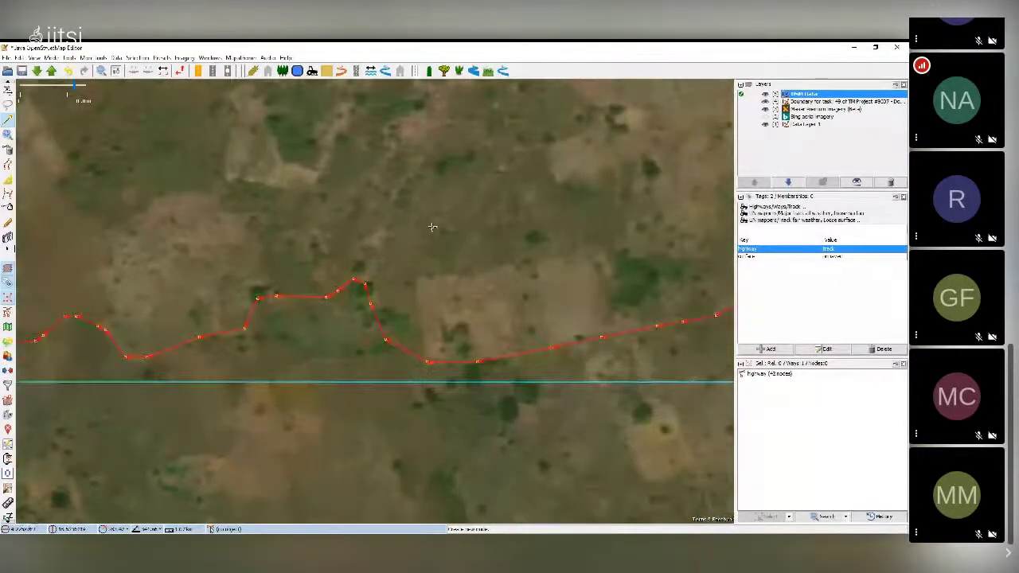
{"action": "left_click_drag", "start_coordinate": [505, 210], "coordinate": [358, 272]}
{"action": "left_click_drag", "start_coordinate": [503, 227], "coordinate": [458, 241]}
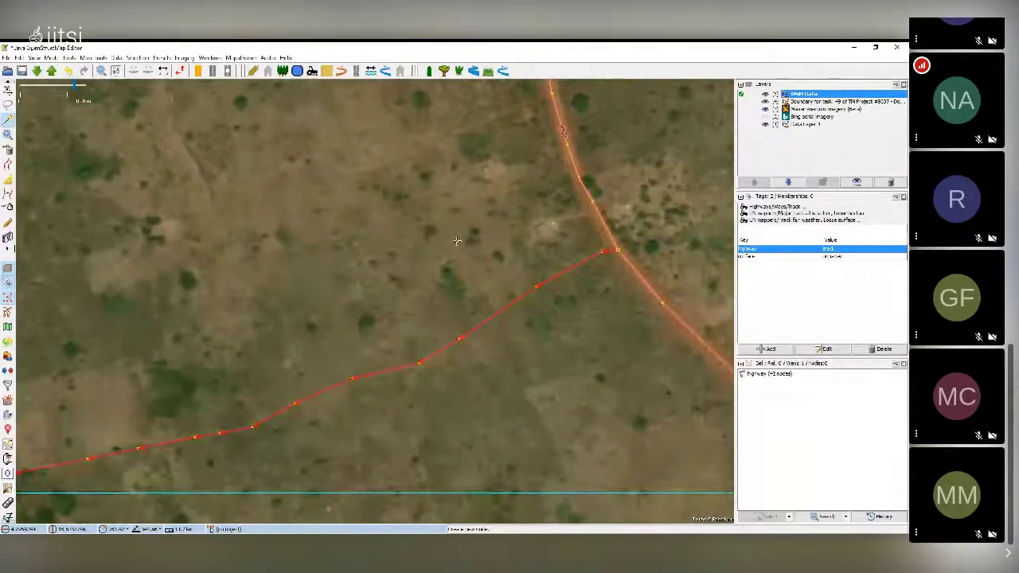
{"action": "left_click", "coordinate": [358, 223]}
{"action": "scroll", "coordinate": [345, 222], "scroll_direction": "down", "scroll_amount": 3}
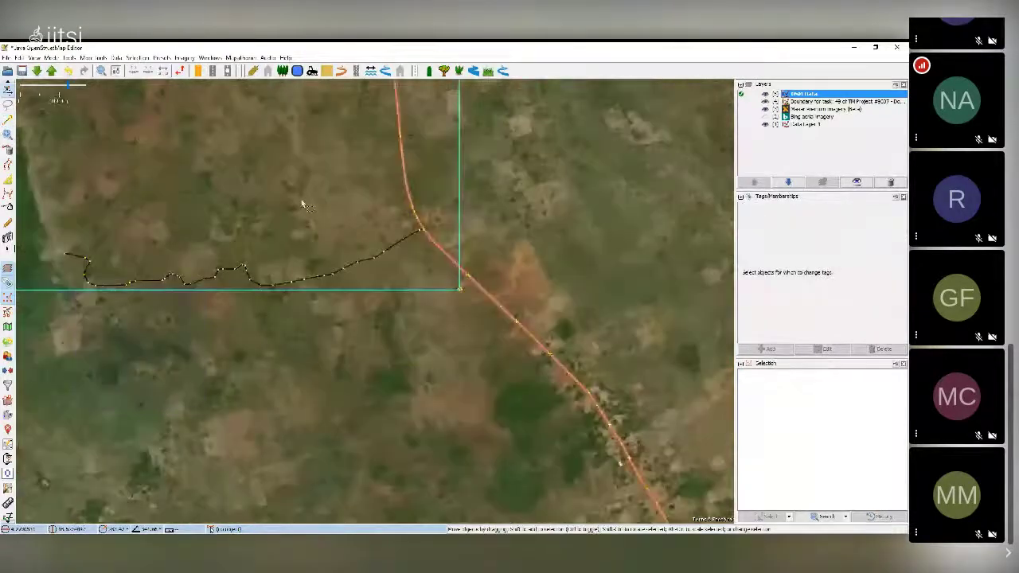
Step: Inspect the mapped settlement along the main road to the north, including its place node and the paths branching southwest
{"action": "left_click_drag", "start_coordinate": [301, 201], "coordinate": [432, 236]}
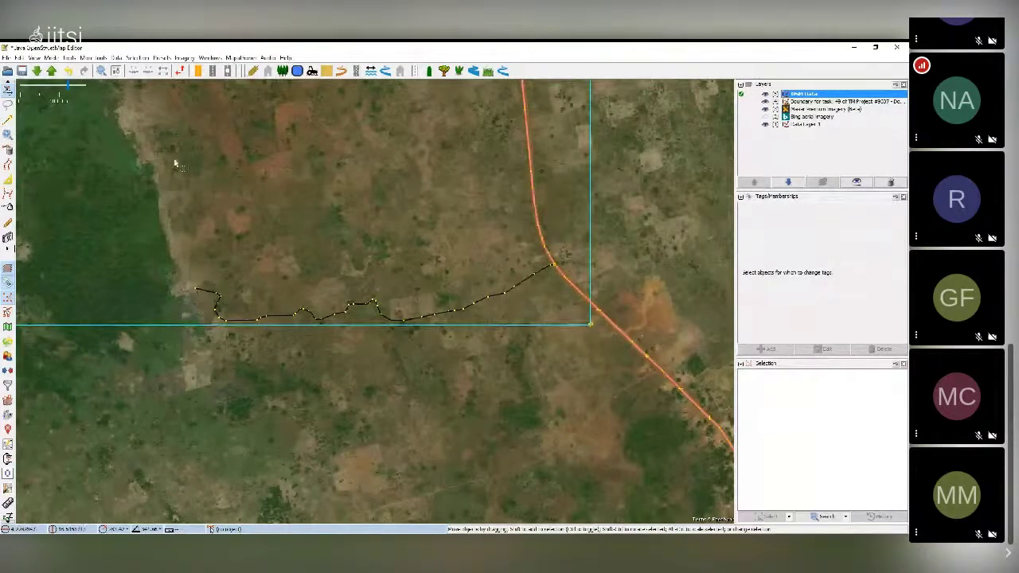
{"action": "left_click_drag", "start_coordinate": [338, 162], "coordinate": [288, 254]}
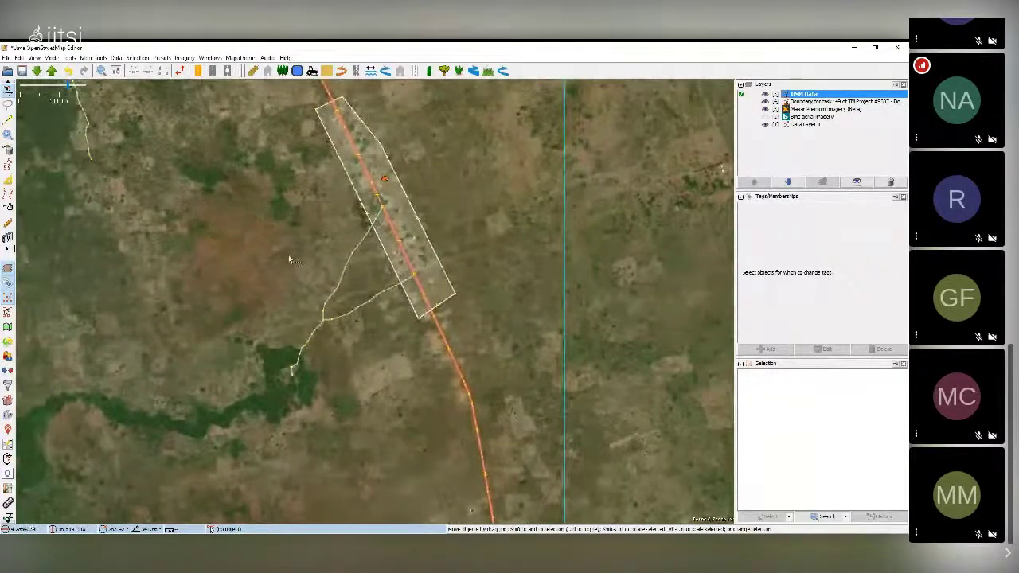
{"action": "scroll", "coordinate": [303, 270], "scroll_direction": "up", "scroll_amount": 2}
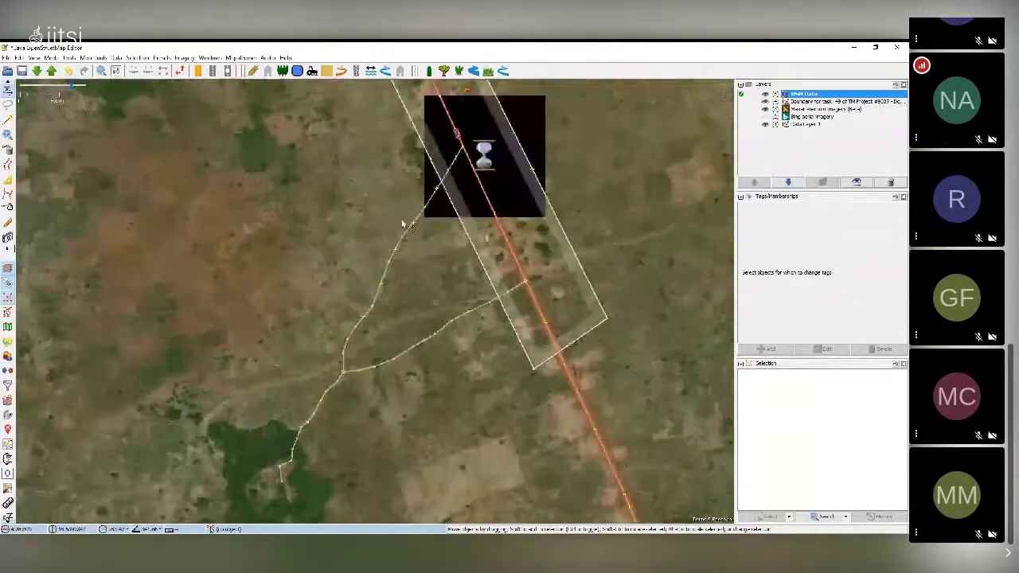
{"action": "left_click_drag", "start_coordinate": [334, 99], "coordinate": [327, 224]}
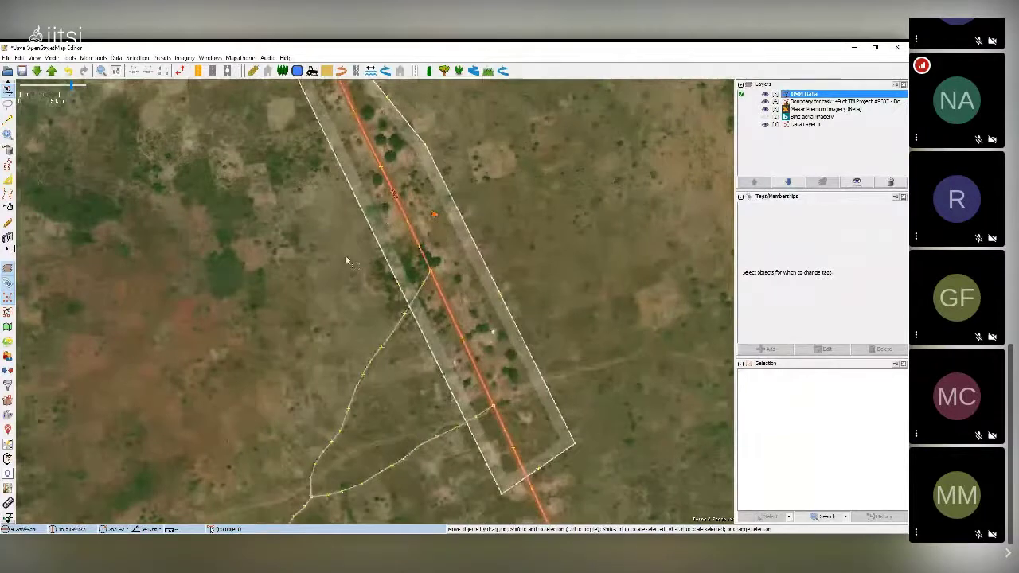
{"action": "left_click", "coordinate": [435, 216]}
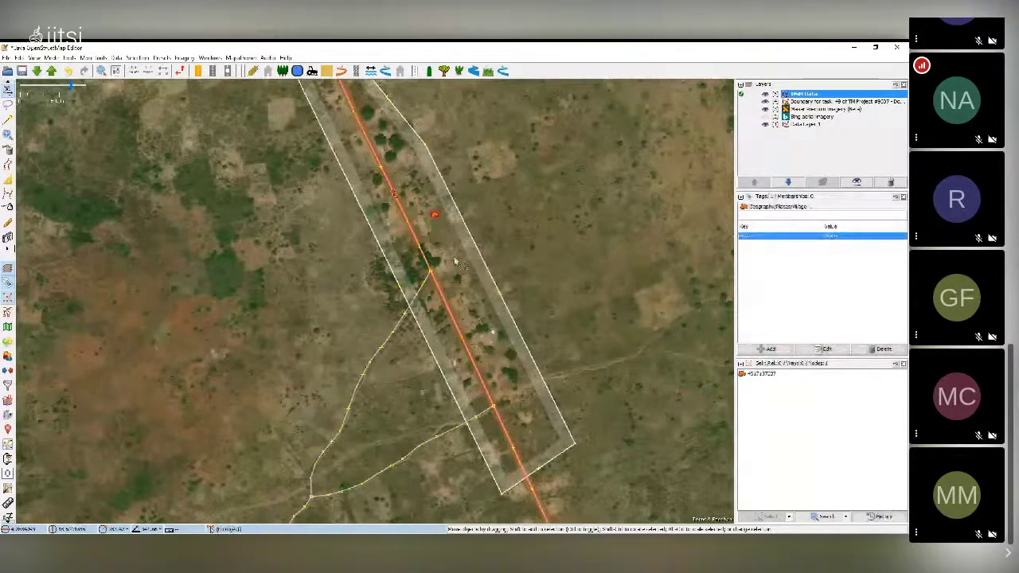
{"action": "left_click", "coordinate": [522, 280]}
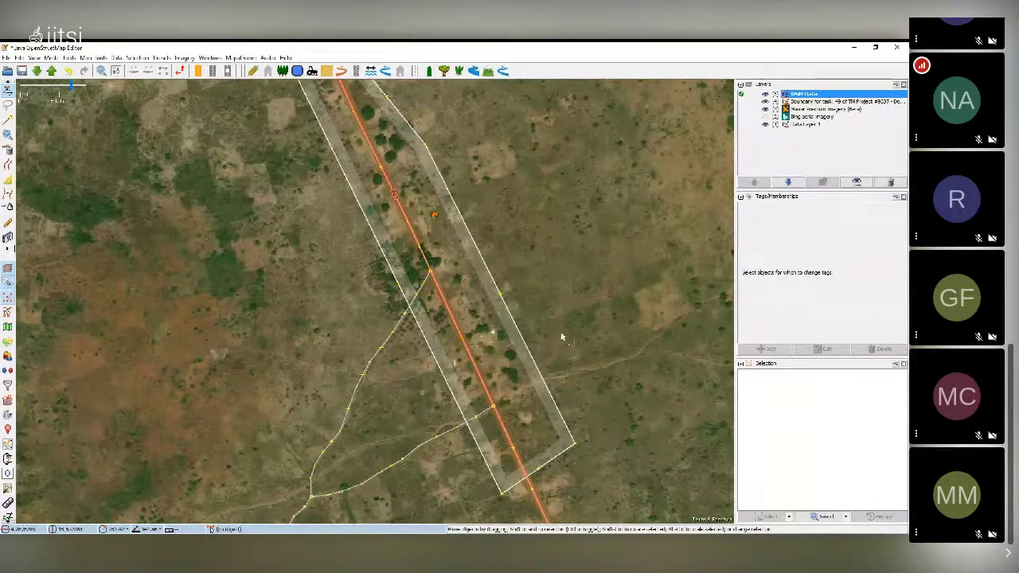
{"action": "left_click_drag", "start_coordinate": [380, 421], "coordinate": [432, 320]}
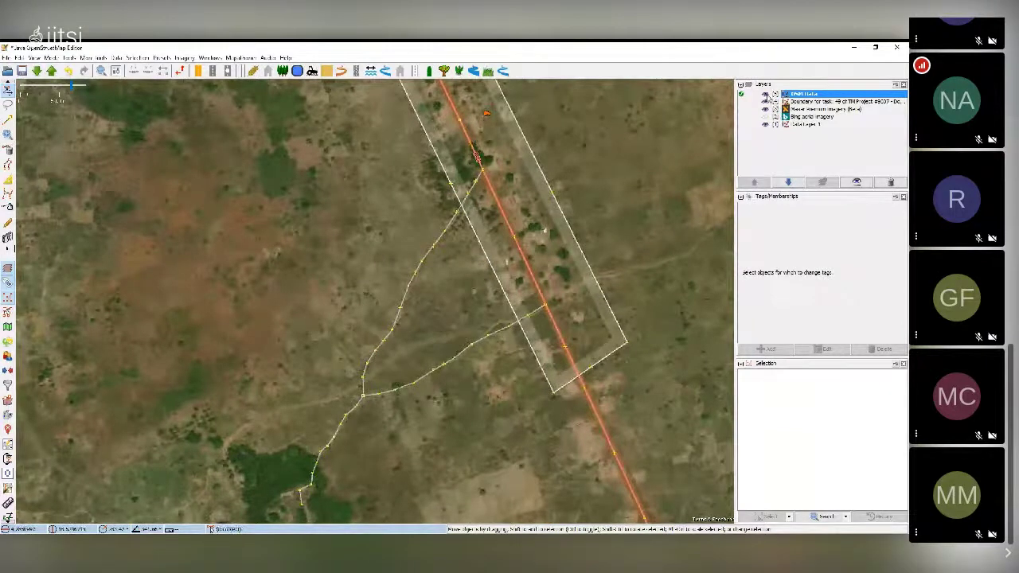
Step: Toggle the OSM data layer's visibility repeatedly to compare the two mapped branch paths with the imagery, leaving the layer shown
{"action": "left_click", "coordinate": [768, 97]}
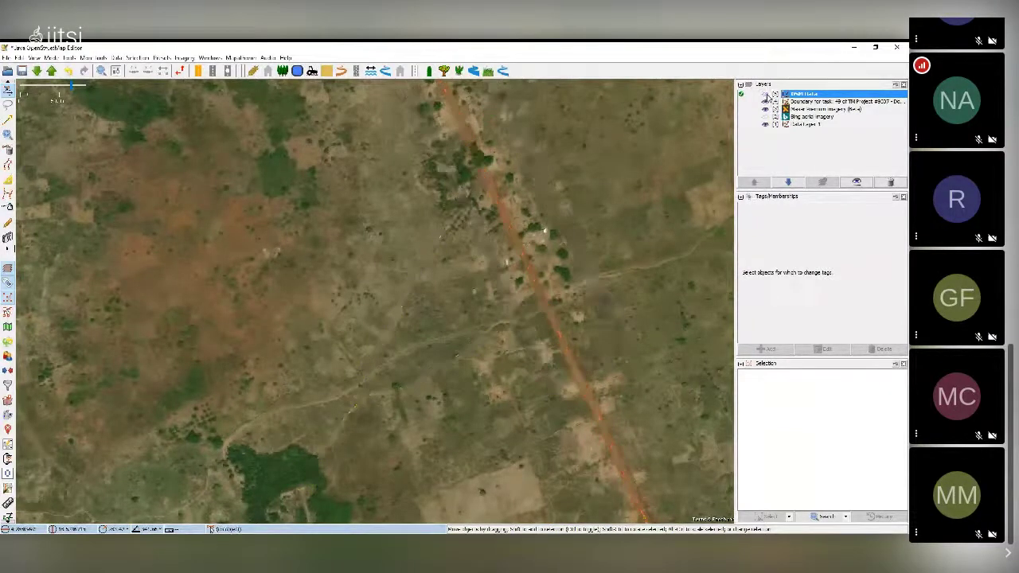
{"action": "left_click", "coordinate": [768, 97]}
{"action": "left_click", "coordinate": [768, 97]}
{"action": "left_click", "coordinate": [768, 97]}
{"action": "left_click", "coordinate": [768, 97]}
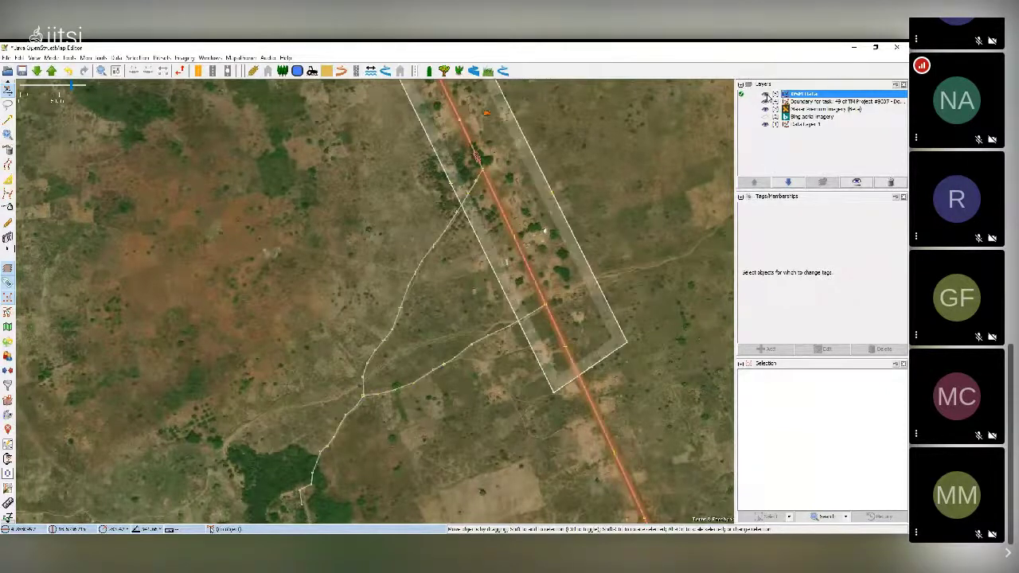
{"action": "left_click", "coordinate": [768, 97]}
{"action": "left_click", "coordinate": [768, 97]}
Step: Realign the branch path's southern end by shifting its bend node east and moving its end node further south through the woodland
{"action": "left_click_drag", "start_coordinate": [477, 436], "coordinate": [452, 307]}
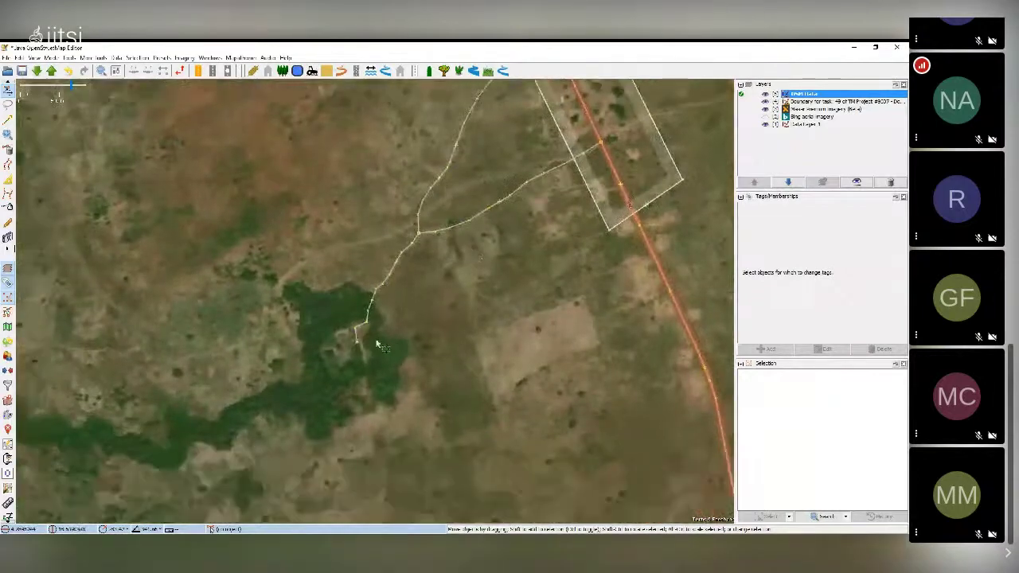
{"action": "scroll", "coordinate": [380, 337], "scroll_direction": "down", "scroll_amount": 1}
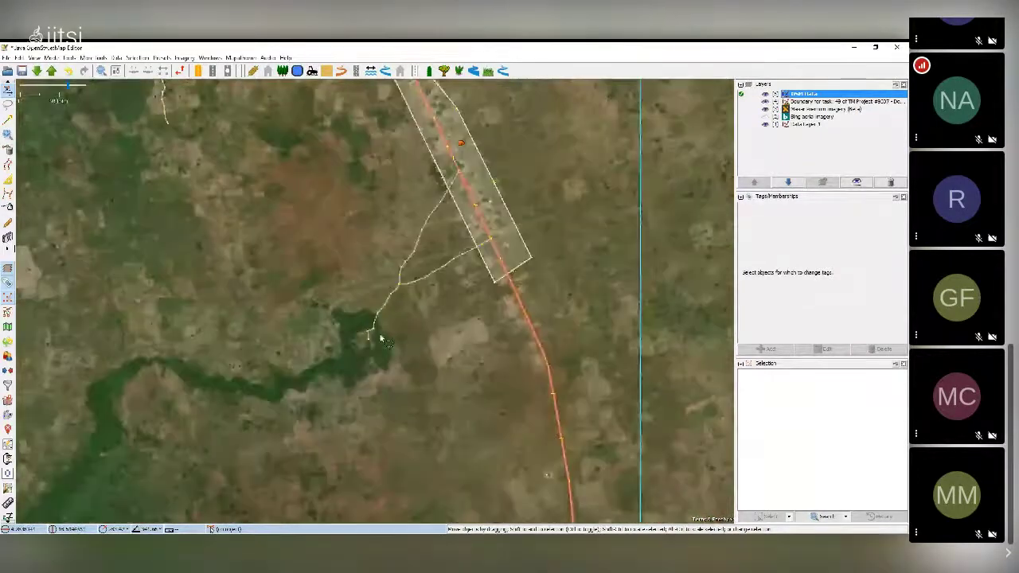
{"action": "scroll", "coordinate": [380, 336], "scroll_direction": "up", "scroll_amount": 3}
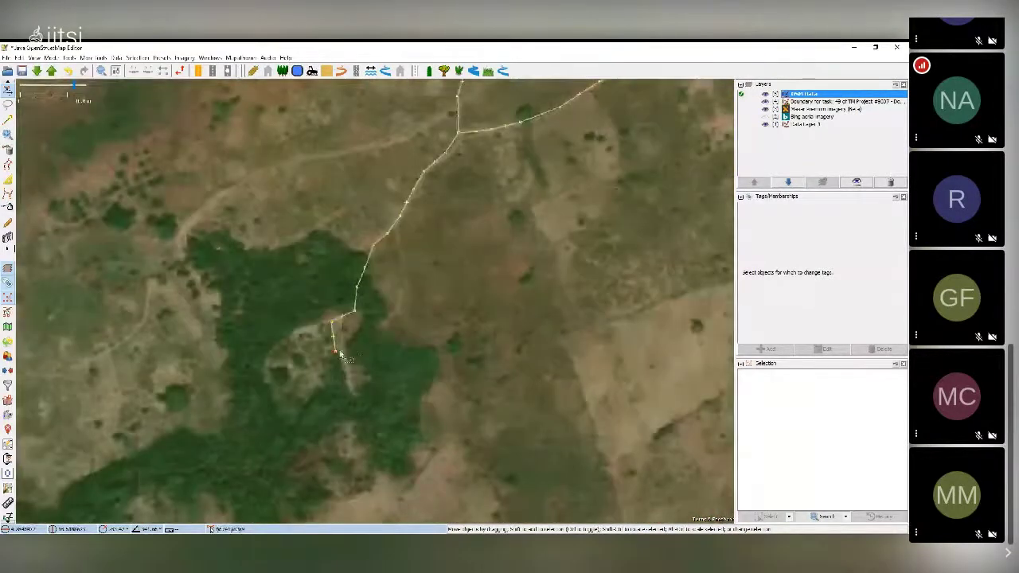
{"action": "left_click", "coordinate": [331, 321]}
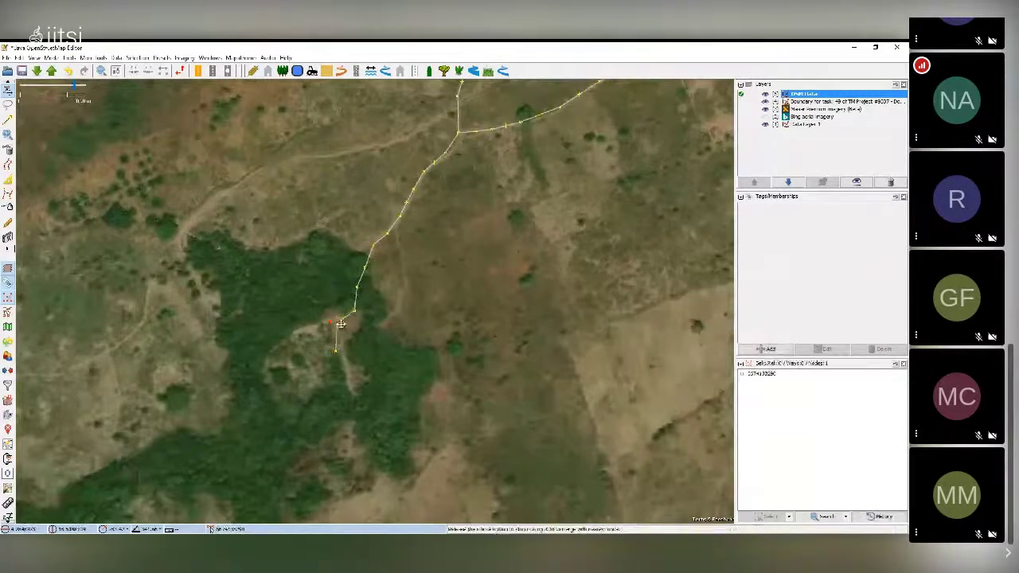
{"action": "left_click_drag", "start_coordinate": [331, 320], "coordinate": [348, 387]}
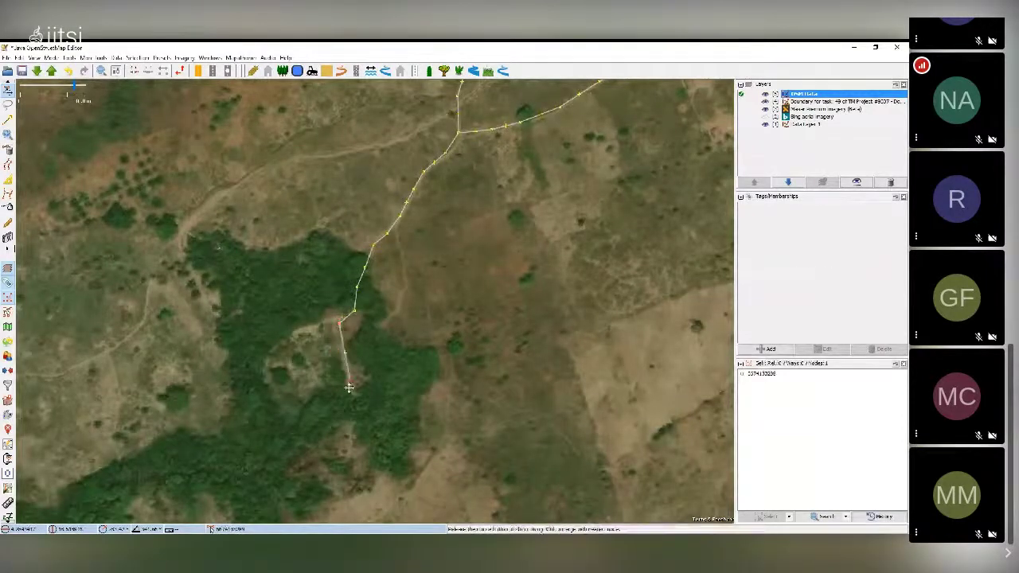
{"action": "scroll", "coordinate": [374, 390], "scroll_direction": "down", "scroll_amount": 2}
{"action": "scroll", "coordinate": [375, 388], "scroll_direction": "down", "scroll_amount": 2}
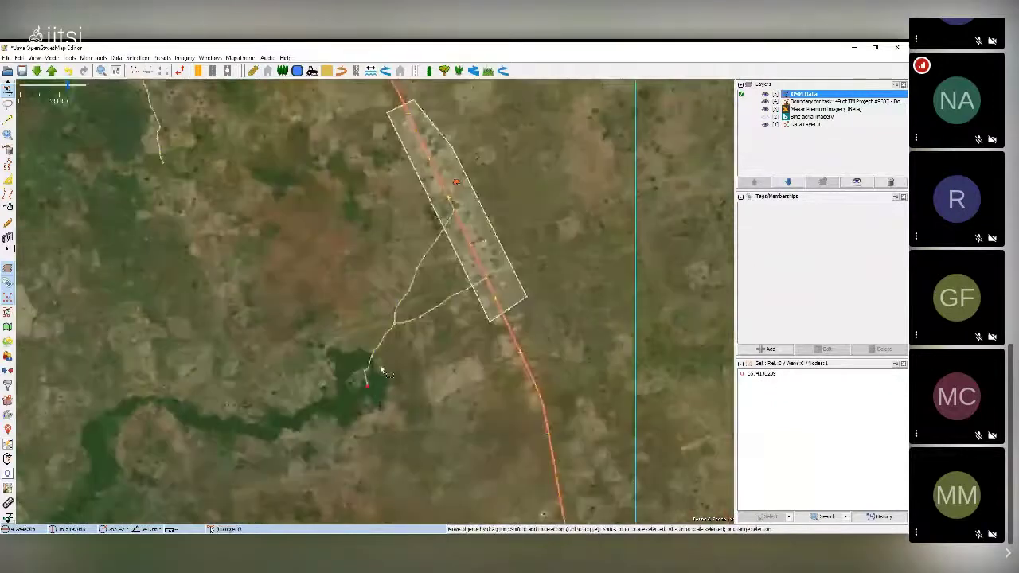
Step: Change the highway value of both branch paths southwest of the settlement to track
{"action": "left_click_drag", "start_coordinate": [403, 360], "coordinate": [380, 394]}
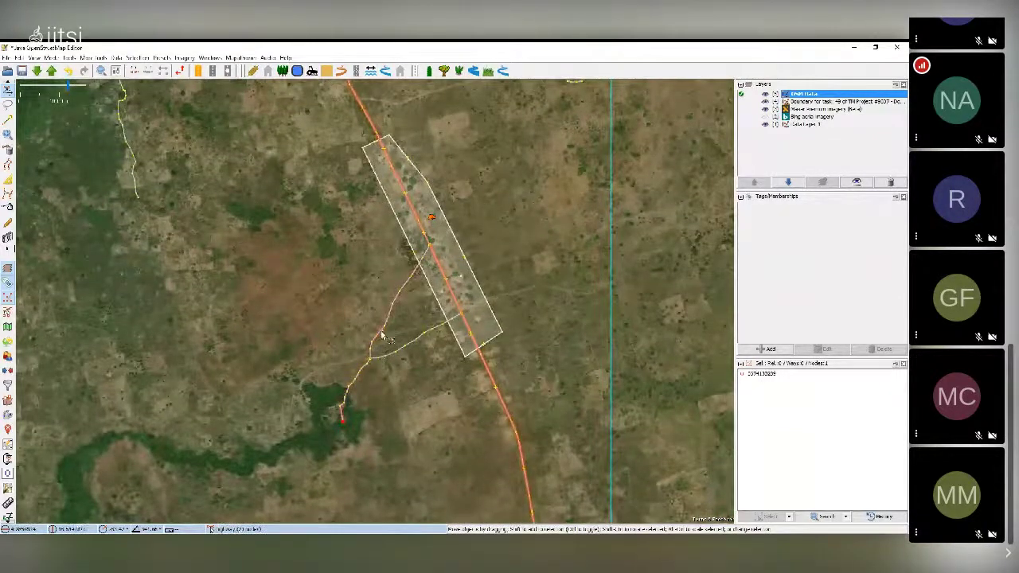
{"action": "scroll", "coordinate": [383, 340], "scroll_direction": "down", "scroll_amount": 2}
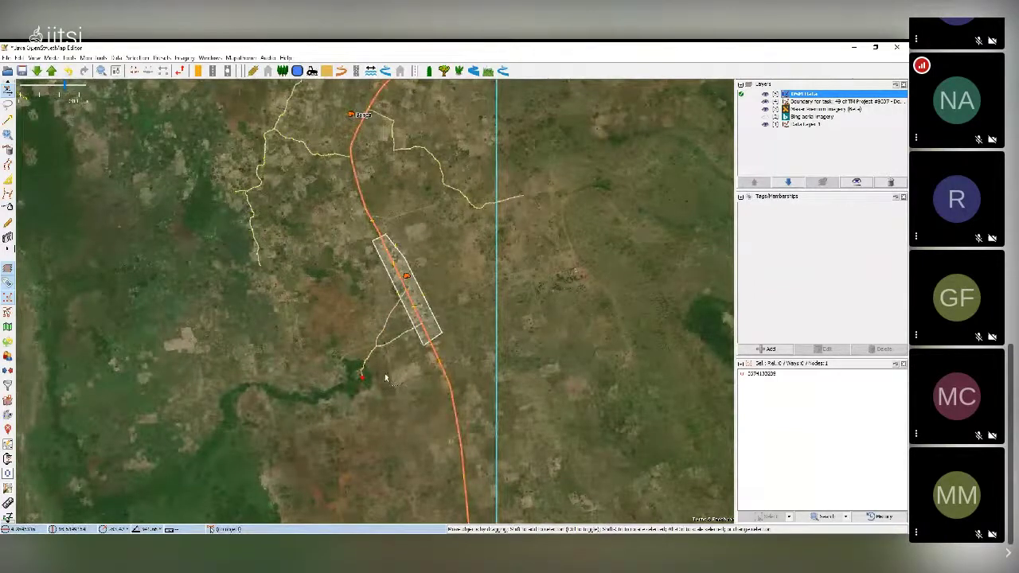
{"action": "scroll", "coordinate": [386, 375], "scroll_direction": "up", "scroll_amount": 3}
{"action": "left_click", "coordinate": [394, 259]}
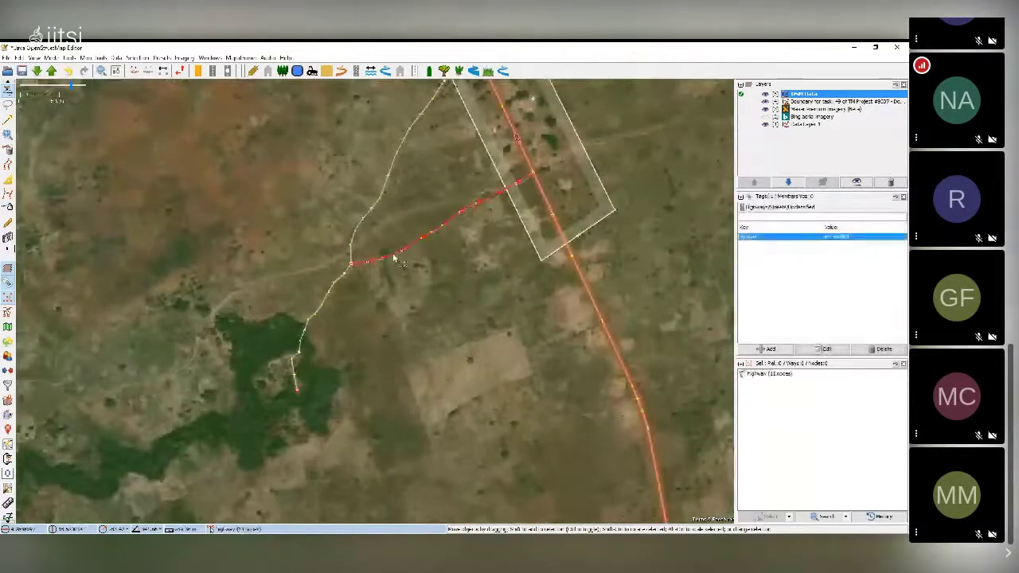
{"action": "left_click", "coordinate": [358, 229], "text": "shift"}
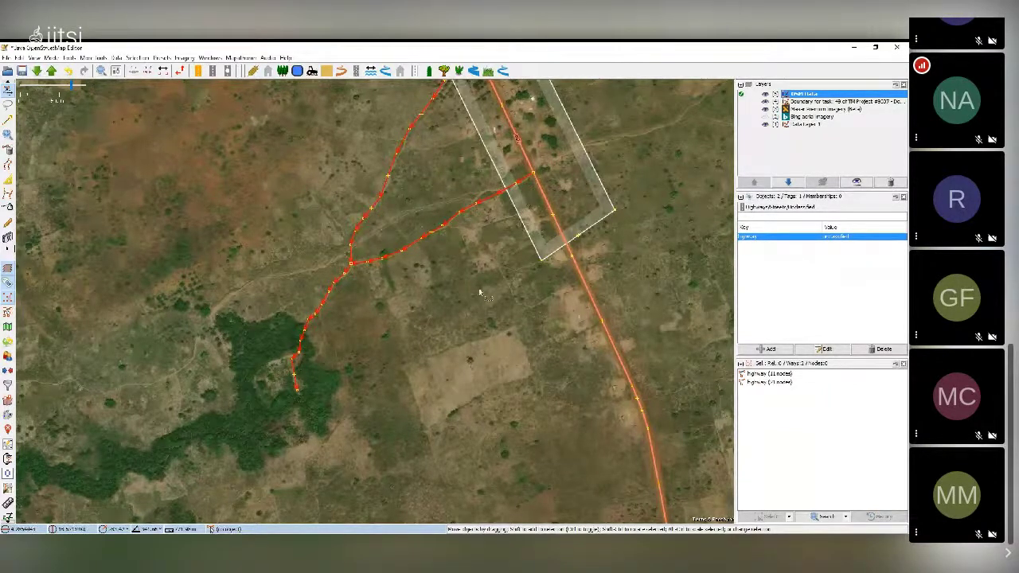
{"action": "double_click", "coordinate": [854, 242]}
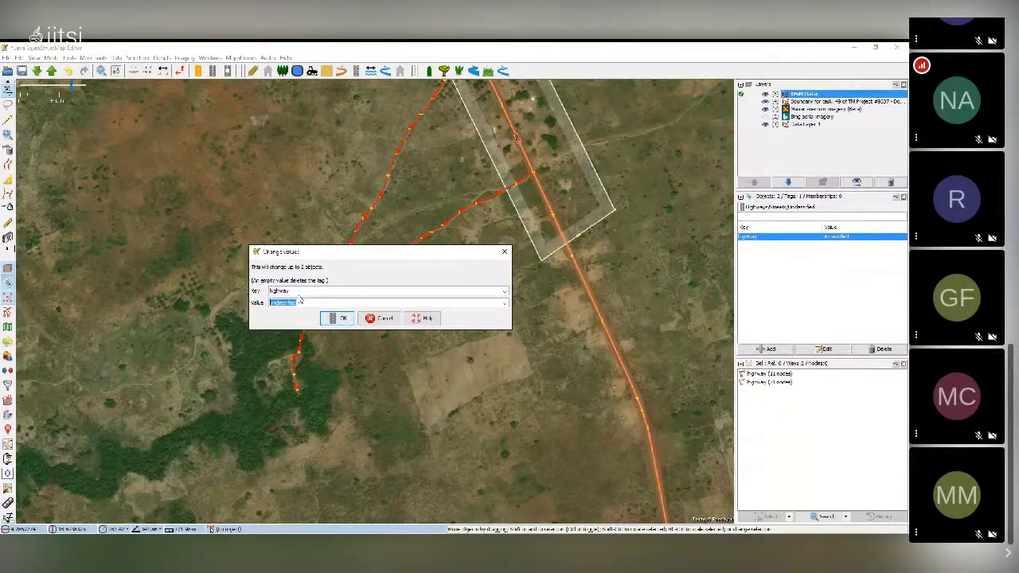
{"action": "type", "text": "track"}
{"action": "left_click", "coordinate": [338, 318]}
{"action": "left_click", "coordinate": [350, 321]}
{"action": "scroll", "coordinate": [378, 314], "scroll_direction": "down", "scroll_amount": 1}
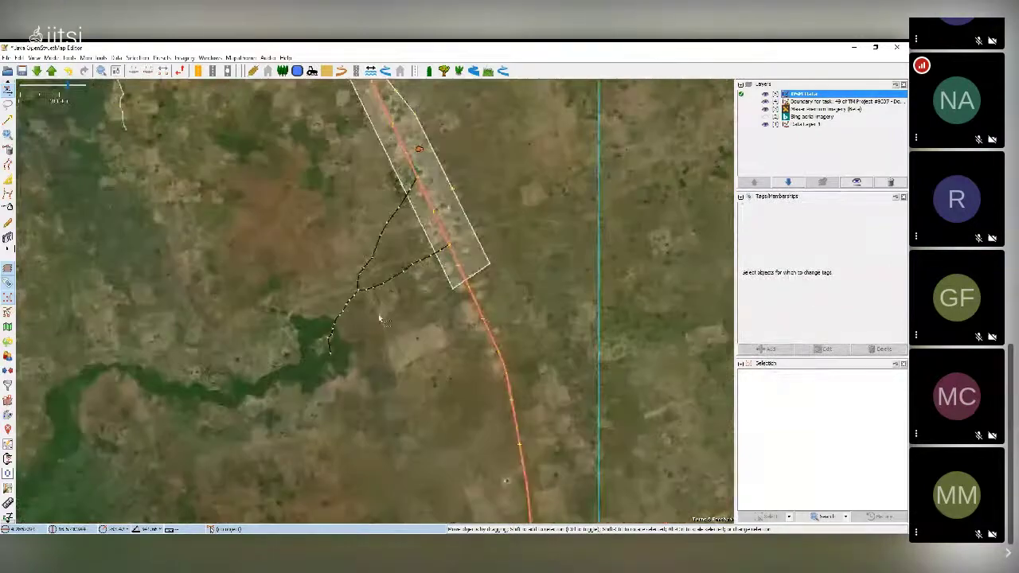
Step: Add the tag surface=unpaved to both branch tracks southwest of the settlement
{"action": "left_click", "coordinate": [407, 271]}
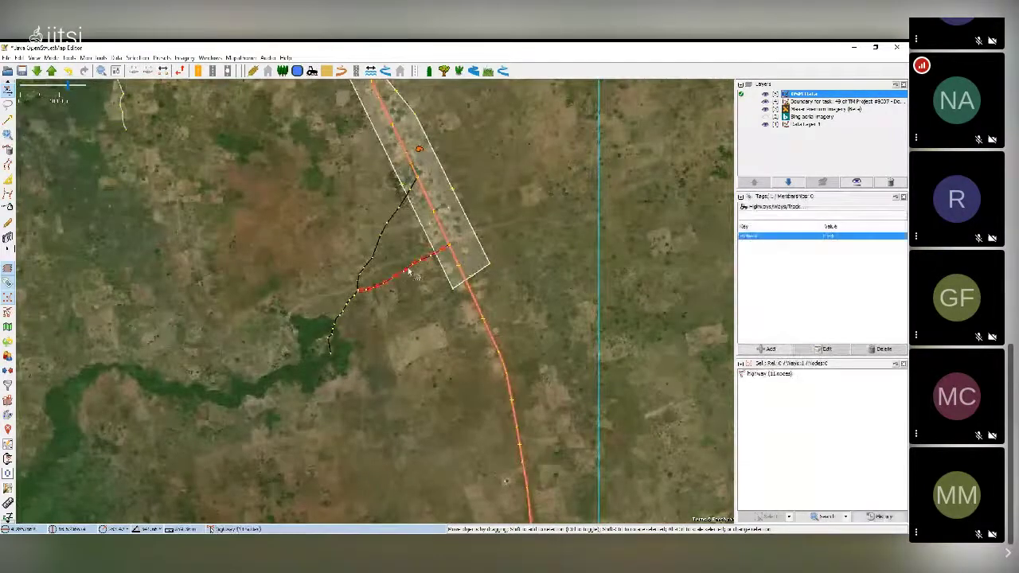
{"action": "left_click", "coordinate": [377, 252], "text": "shift"}
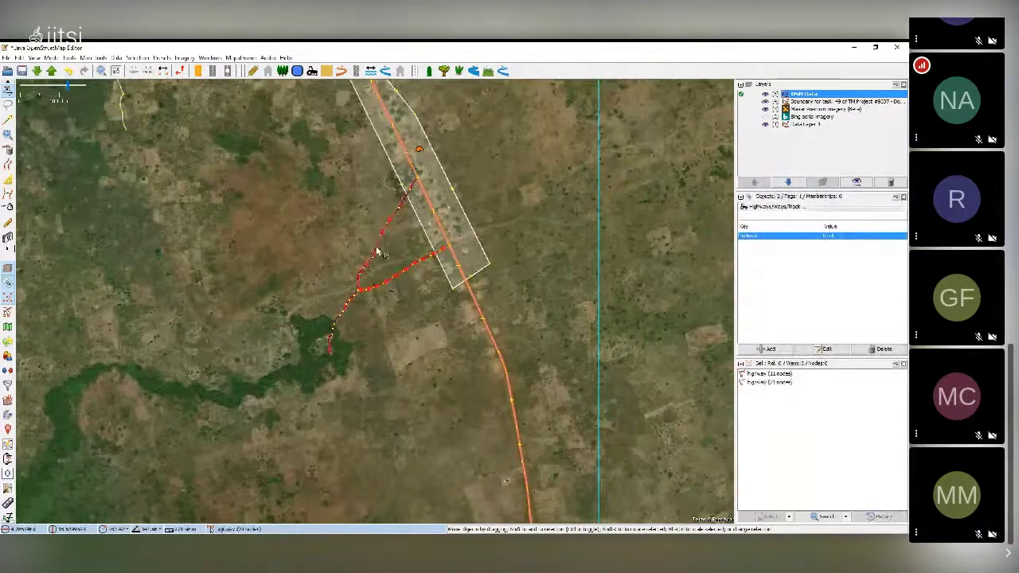
{"action": "left_click", "coordinate": [769, 349]}
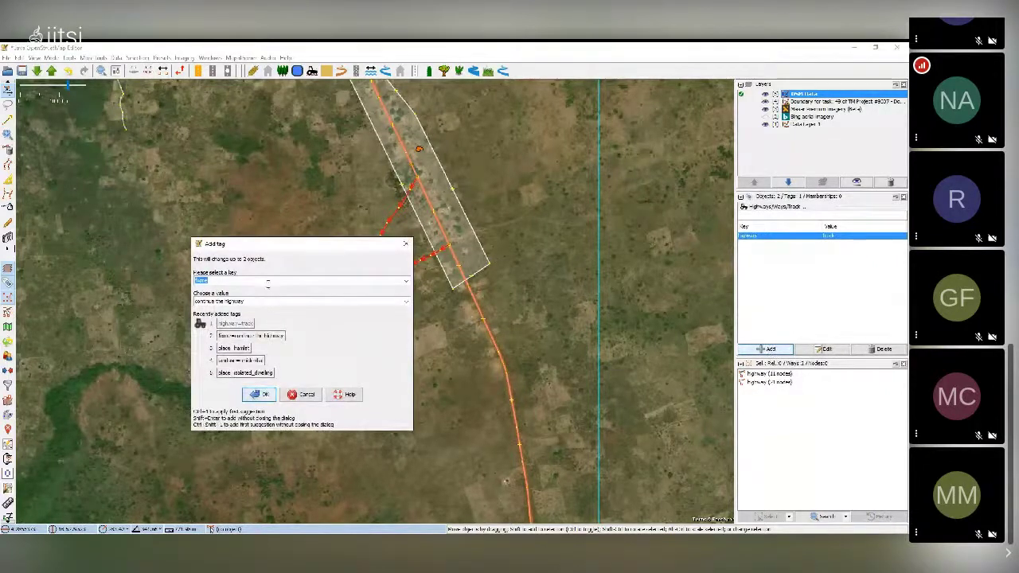
{"action": "key", "text": "Tab"}
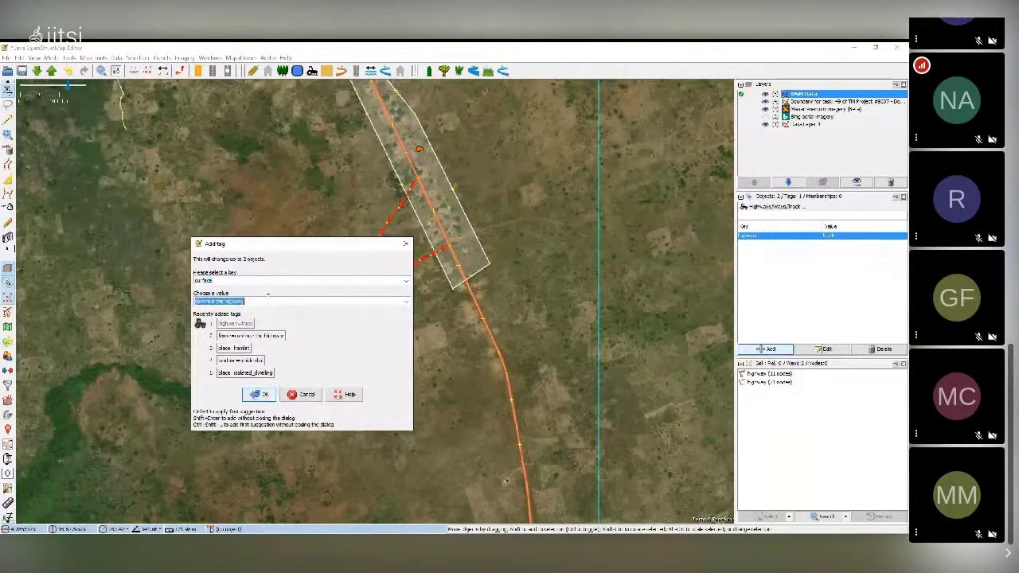
{"action": "type", "text": "unap"}
{"action": "key", "text": "BackSpace"}
{"action": "key", "text": "BackSpace"}
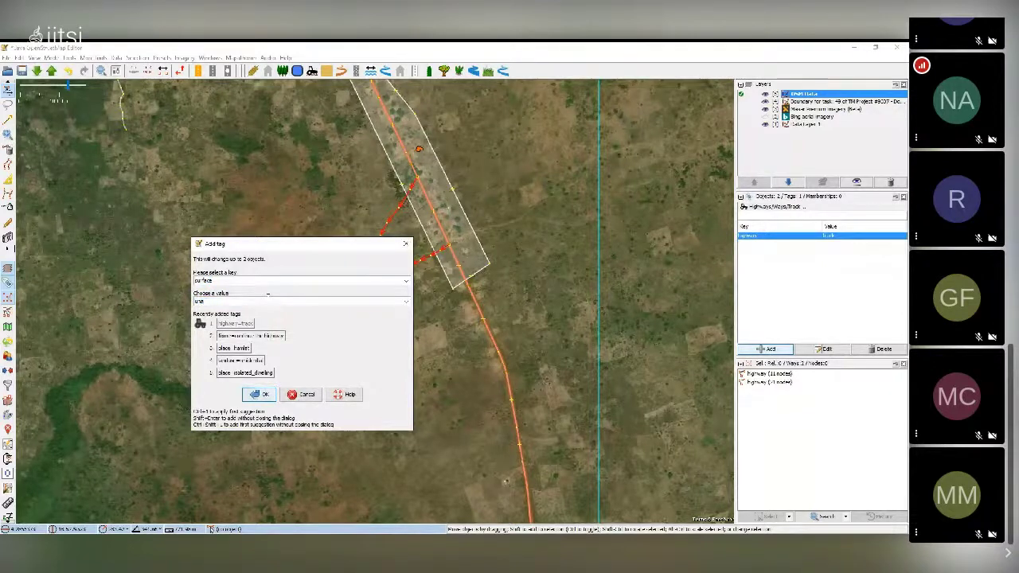
{"action": "type", "text": "paved"}
{"action": "left_click", "coordinate": [265, 394]}
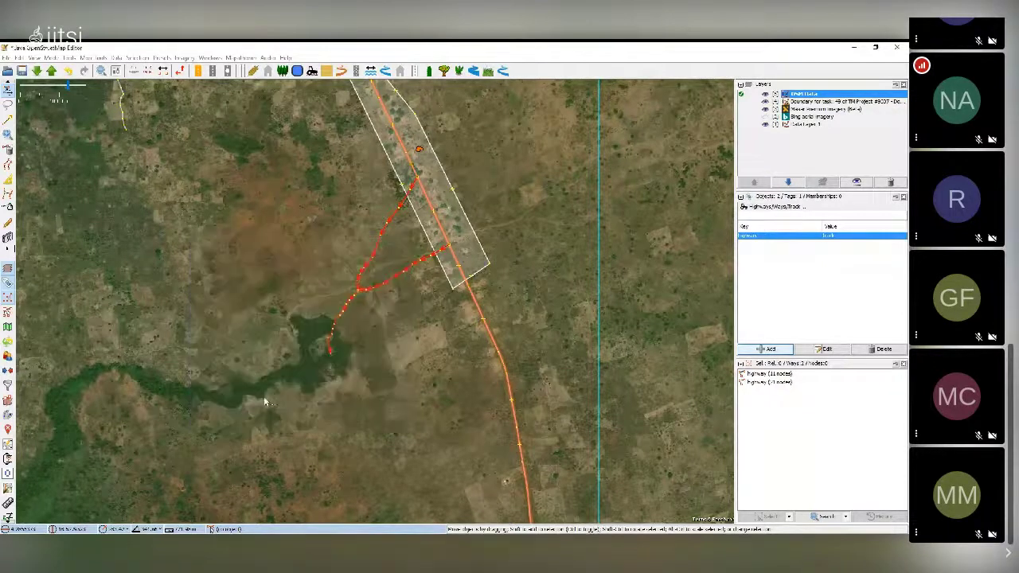
Step: Examine the residential area's outline along the main road against the houses and clearings in the imagery
{"action": "left_click", "coordinate": [455, 315]}
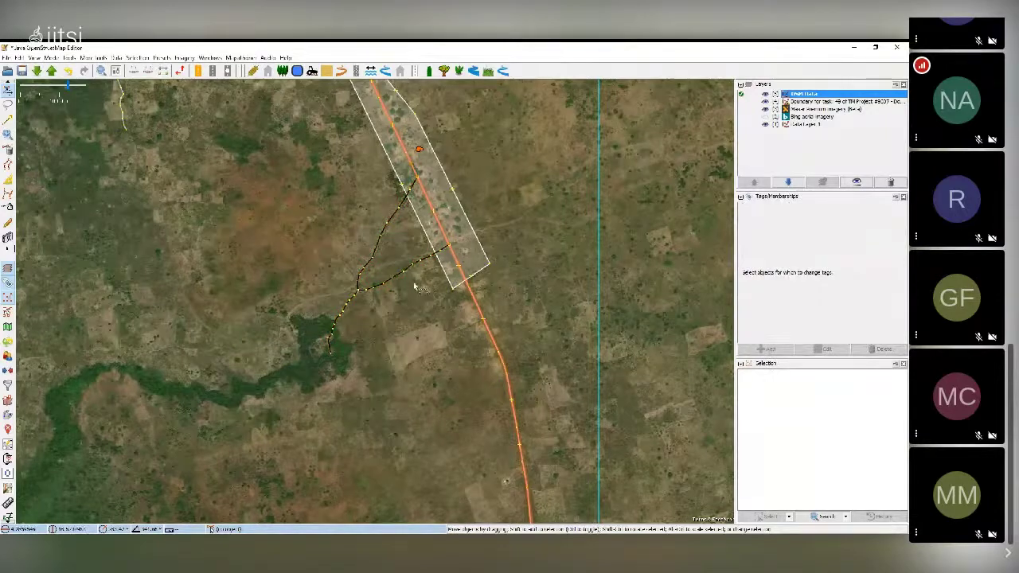
{"action": "scroll", "coordinate": [439, 291], "scroll_direction": "up", "scroll_amount": 2}
{"action": "scroll", "coordinate": [438, 290], "scroll_direction": "up", "scroll_amount": 1}
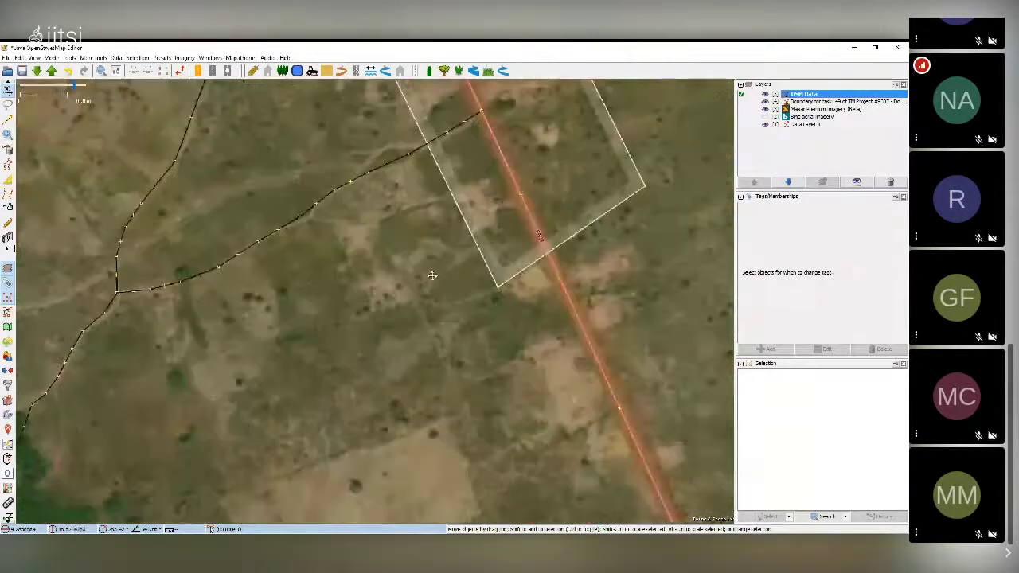
{"action": "left_click_drag", "start_coordinate": [432, 277], "coordinate": [391, 295]}
{"action": "scroll", "coordinate": [396, 271], "scroll_direction": "down", "scroll_amount": 1}
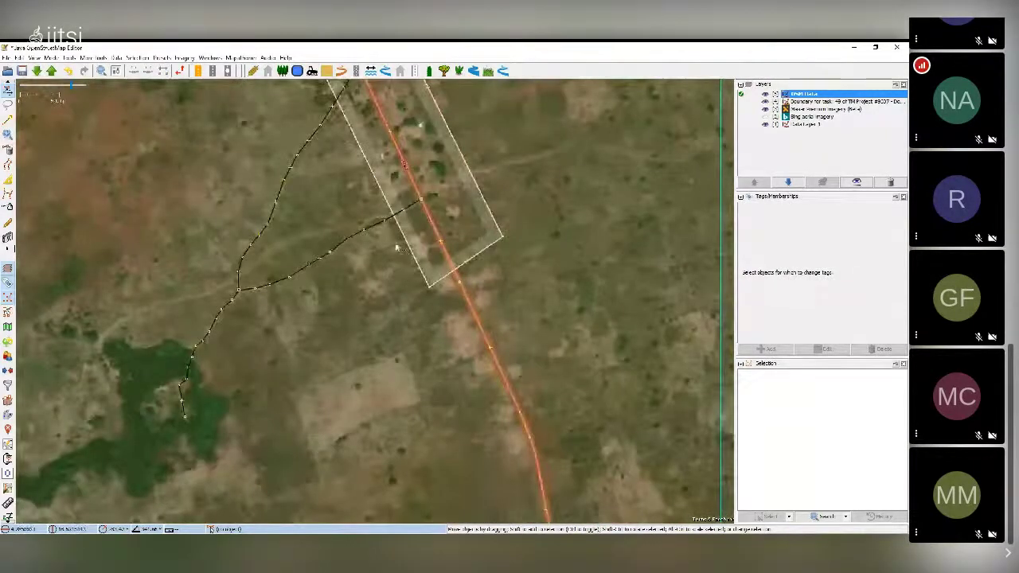
{"action": "left_click_drag", "start_coordinate": [347, 190], "coordinate": [391, 337]}
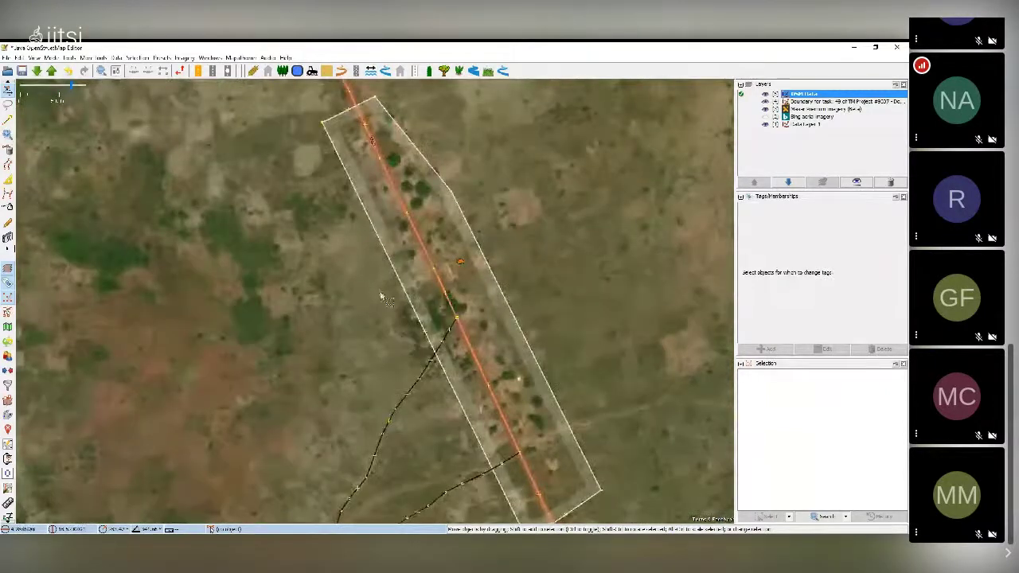
{"action": "left_click_drag", "start_coordinate": [437, 441], "coordinate": [383, 273]}
{"action": "scroll", "coordinate": [396, 268], "scroll_direction": "up", "scroll_amount": 1}
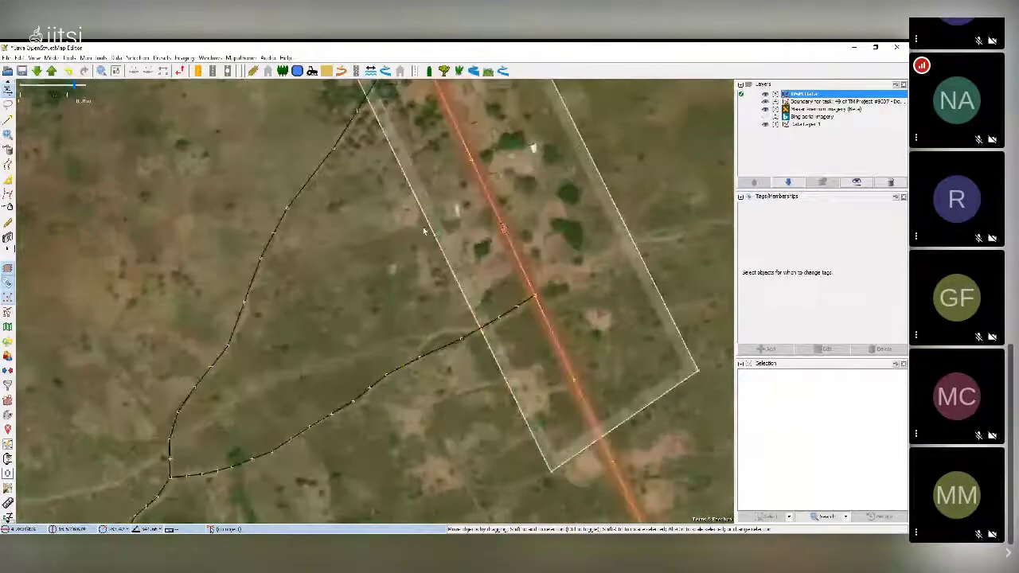
Step: Add nodes to the western edge of the residential area and pull them outward around the adjoining clearings
{"action": "left_click", "coordinate": [423, 214]}
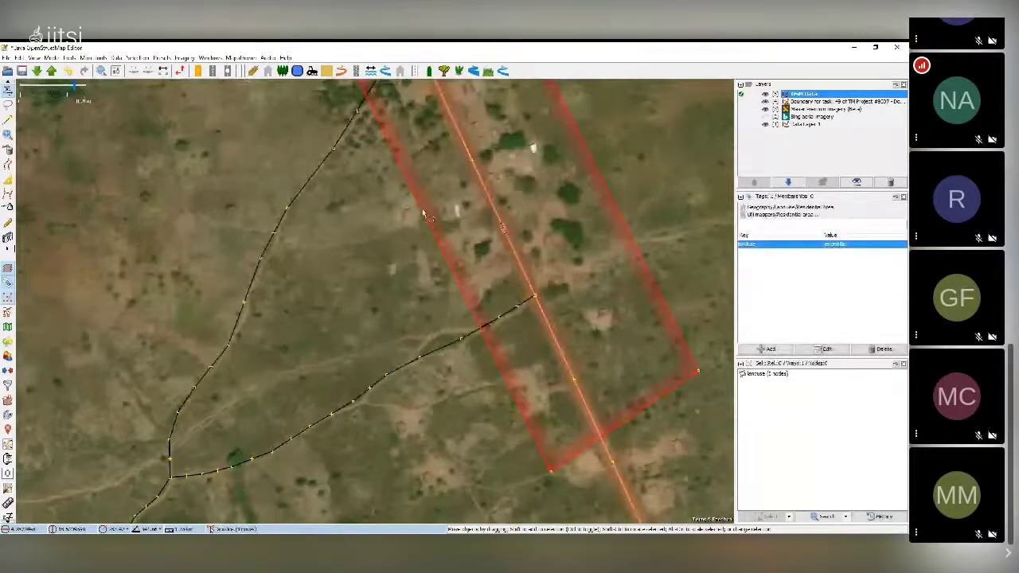
{"action": "key", "text": "s"}
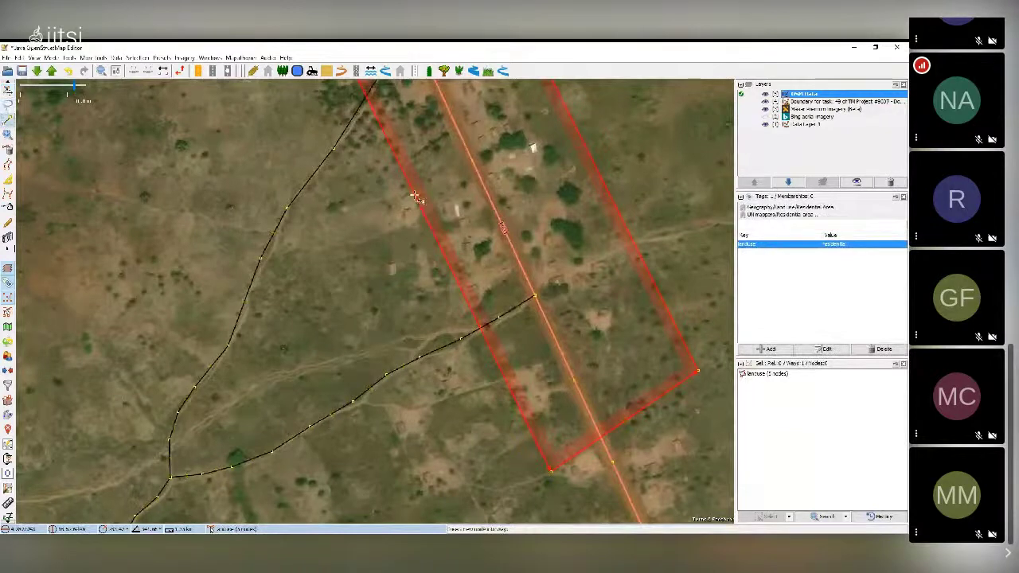
{"action": "left_click", "coordinate": [414, 196]}
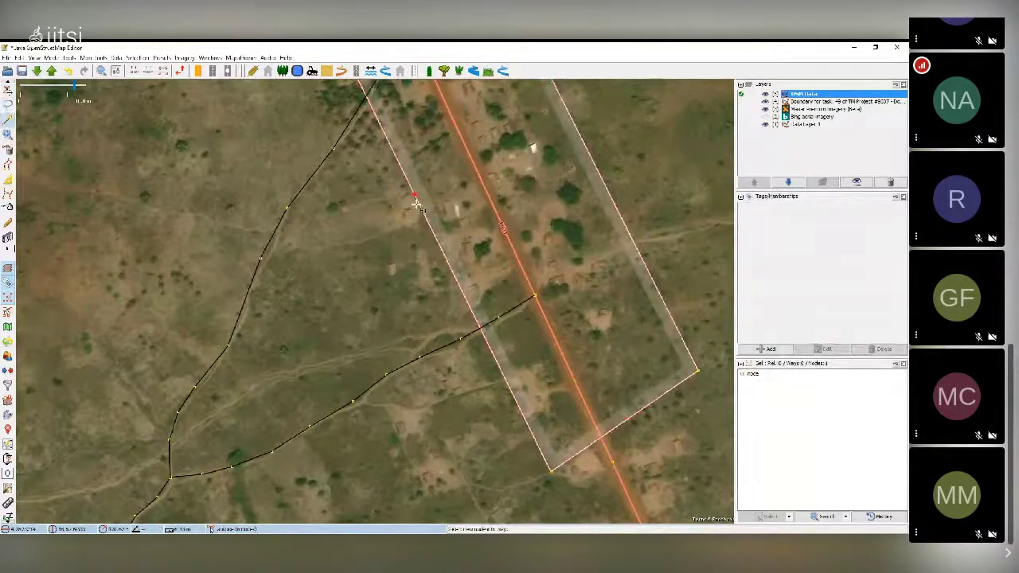
{"action": "key", "text": "s"}
{"action": "mouse_move", "coordinate": [415, 197]}
{"action": "left_mouse_down"}
{"action": "mouse_move", "coordinate": [398, 200]}
{"action": "mouse_move", "coordinate": [407, 197]}
{"action": "mouse_move", "coordinate": [425, 227]}
{"action": "mouse_move", "coordinate": [392, 215]}
{"action": "mouse_move", "coordinate": [425, 237]}
{"action": "left_mouse_up"}
{"action": "key", "text": "s"}
{"action": "key", "text": "ctrl+z"}
{"action": "key", "text": "ctrl+z"}
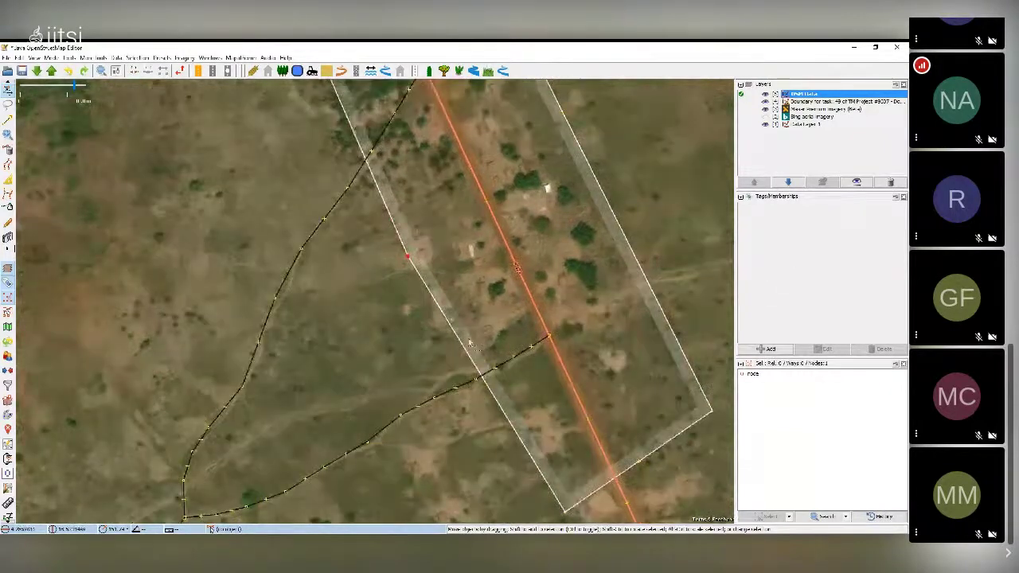
{"action": "left_click_drag", "start_coordinate": [484, 383], "coordinate": [387, 291]}
{"action": "left_click_drag", "start_coordinate": [390, 334], "coordinate": [378, 246]}
Step: Pull the residential area's southeastern corners closer to the road and add a node to indent its eastern edge
{"action": "left_click_drag", "start_coordinate": [536, 457], "coordinate": [653, 301]}
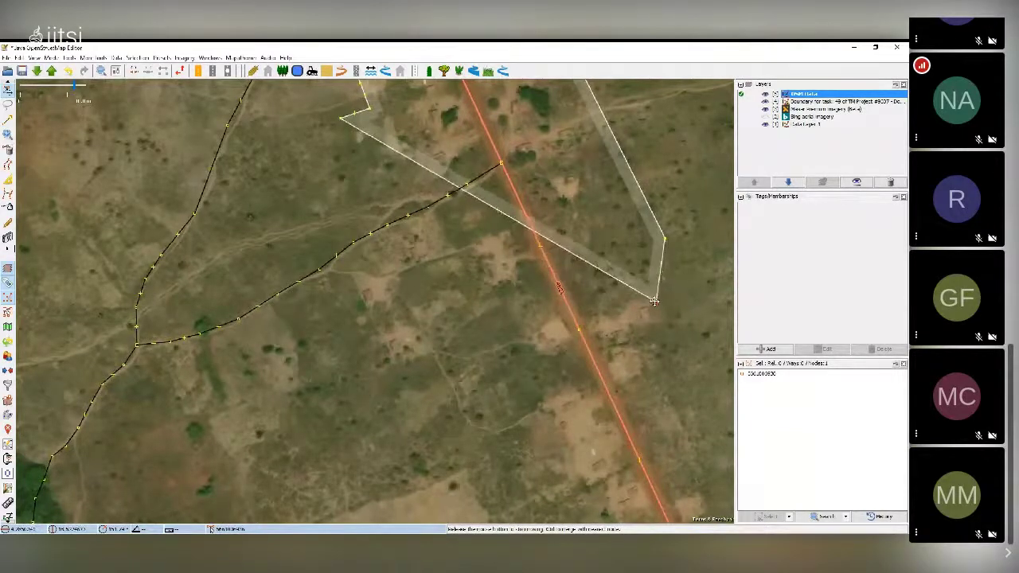
{"action": "left_click_drag", "start_coordinate": [654, 301], "coordinate": [626, 302]}
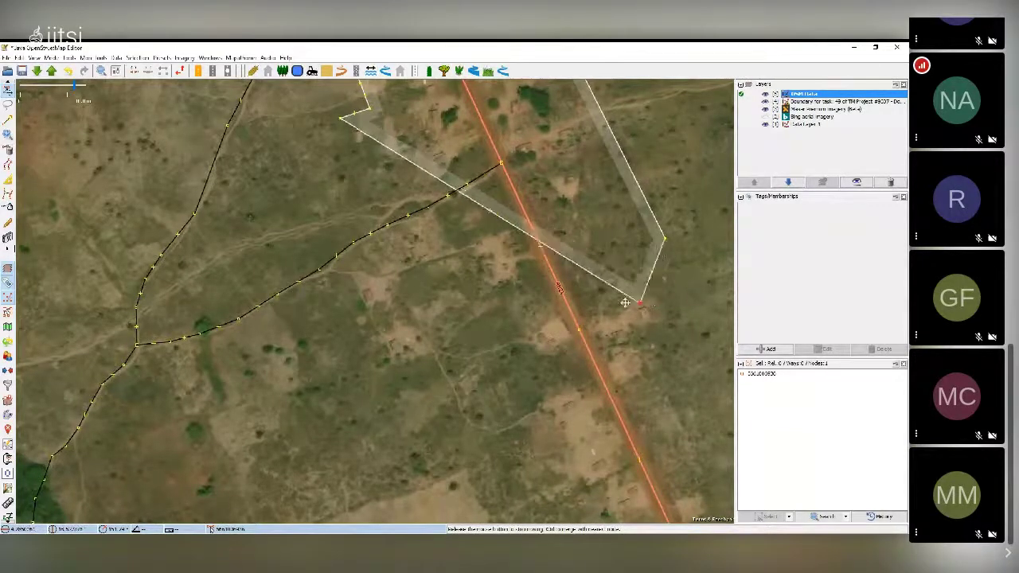
{"action": "left_click_drag", "start_coordinate": [663, 235], "coordinate": [611, 183]}
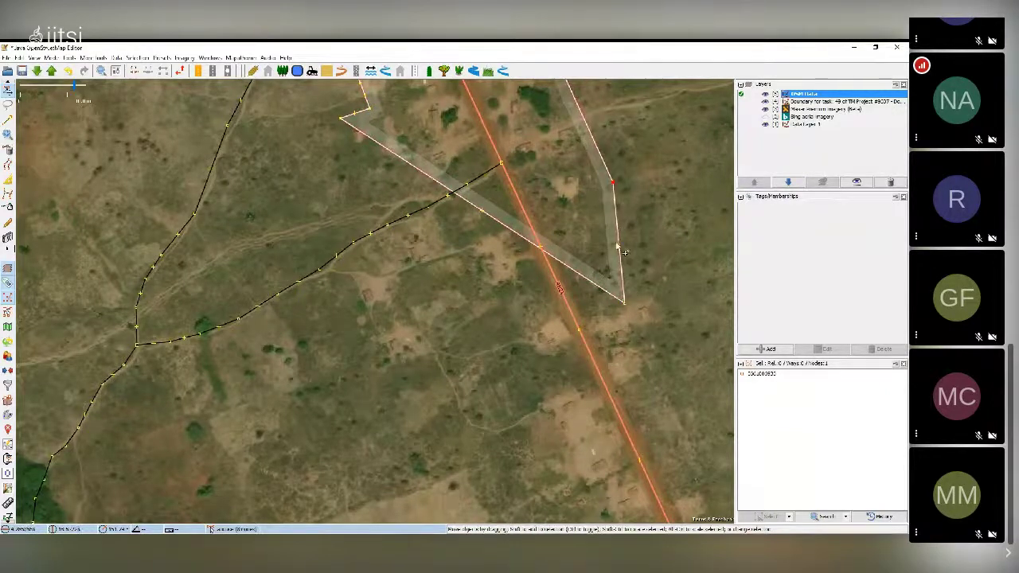
{"action": "left_click_drag", "start_coordinate": [619, 242], "coordinate": [555, 210]}
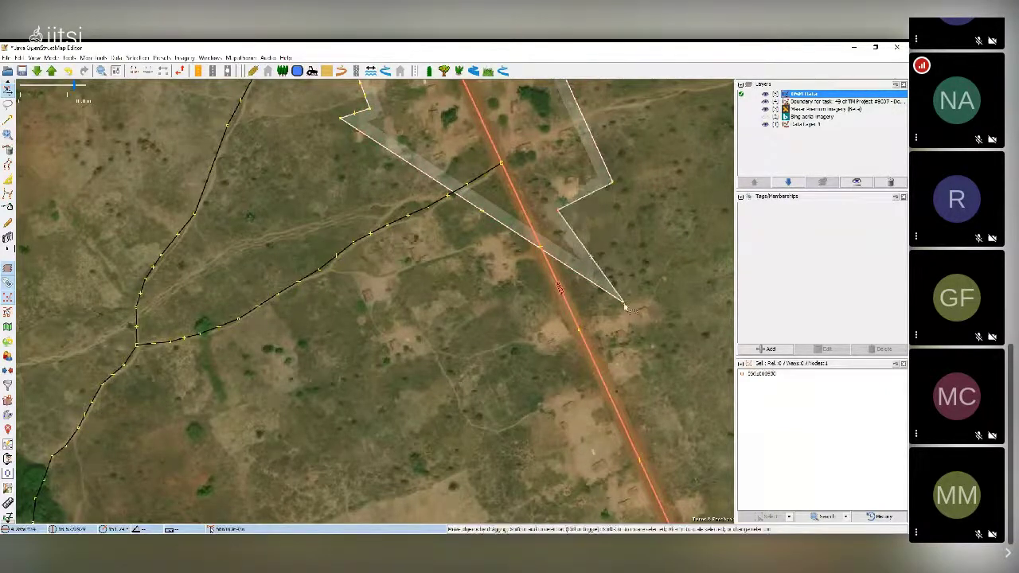
{"action": "left_click_drag", "start_coordinate": [624, 303], "coordinate": [605, 323]}
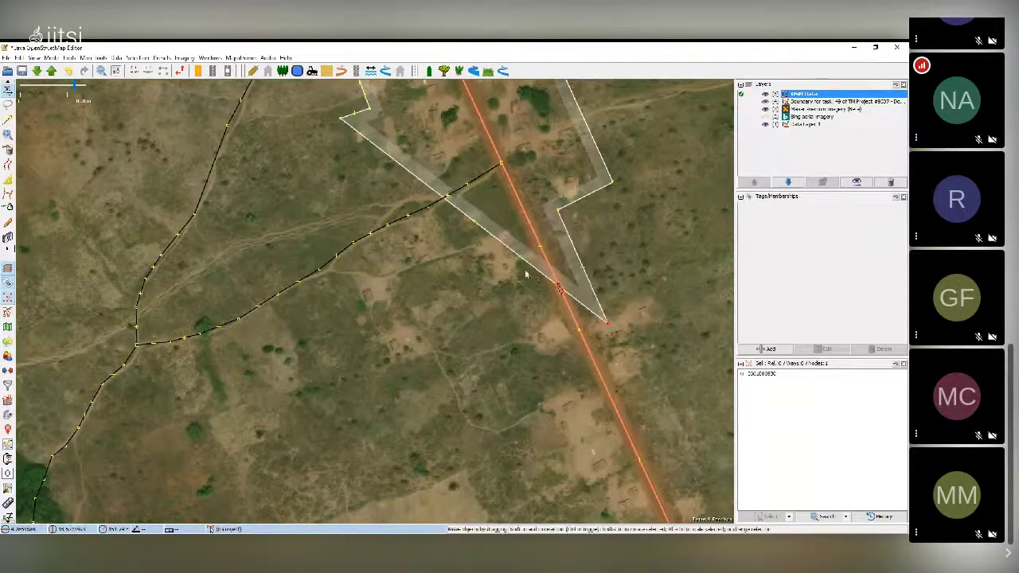
Step: Extend the residential area's southern end with added nodes, enclosing the clearings on both sides of the road
{"action": "left_click_drag", "start_coordinate": [475, 227], "coordinate": [651, 301]}
{"action": "left_click_drag", "start_coordinate": [496, 211], "coordinate": [492, 428]}
{"action": "left_click_drag", "start_coordinate": [572, 365], "coordinate": [670, 326]}
{"action": "left_click_drag", "start_coordinate": [580, 377], "coordinate": [646, 369]}
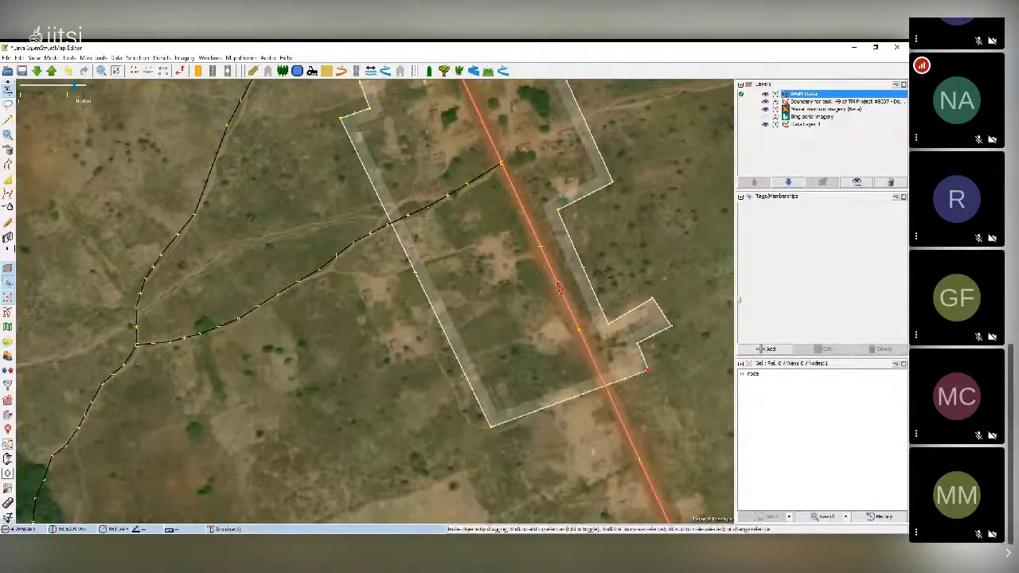
{"action": "left_click", "coordinate": [678, 320]}
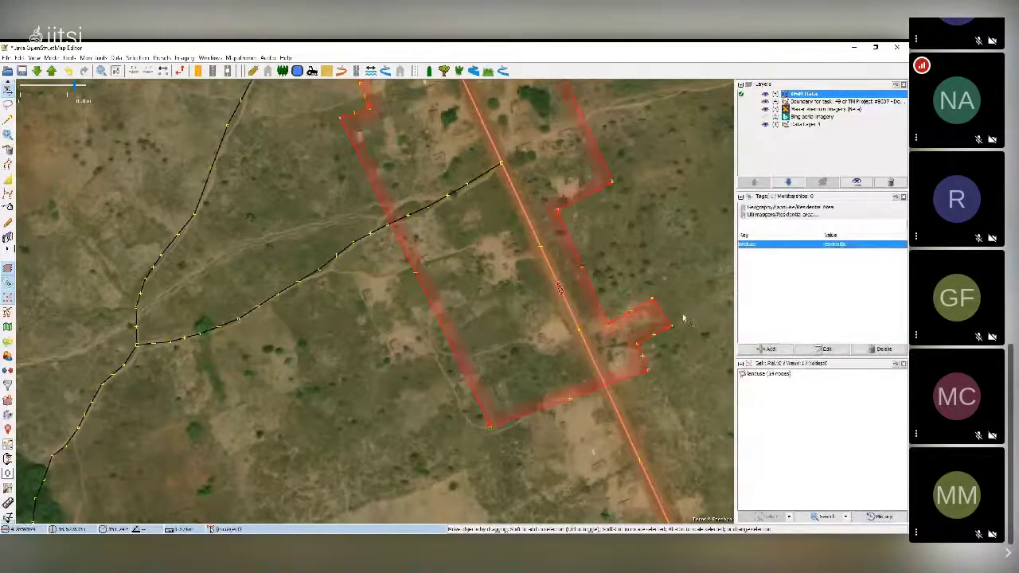
{"action": "left_click", "coordinate": [682, 319]}
Step: Trace the western and southern edges of a new area around the clearings west of the road, starting inside the residential area
{"action": "scroll", "coordinate": [573, 304], "scroll_direction": "down", "scroll_amount": 3}
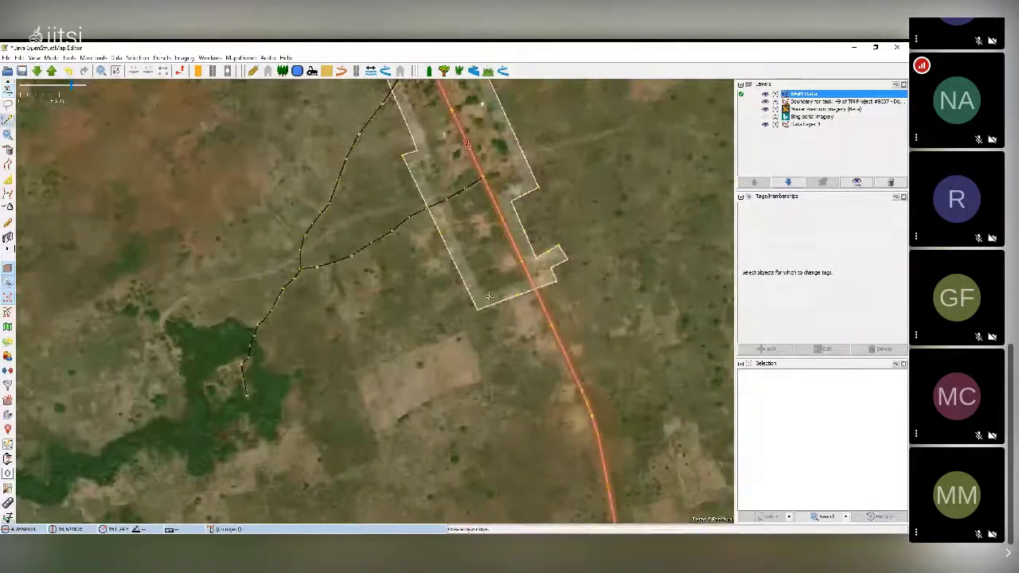
{"action": "scroll", "coordinate": [559, 306], "scroll_direction": "up", "scroll_amount": 2}
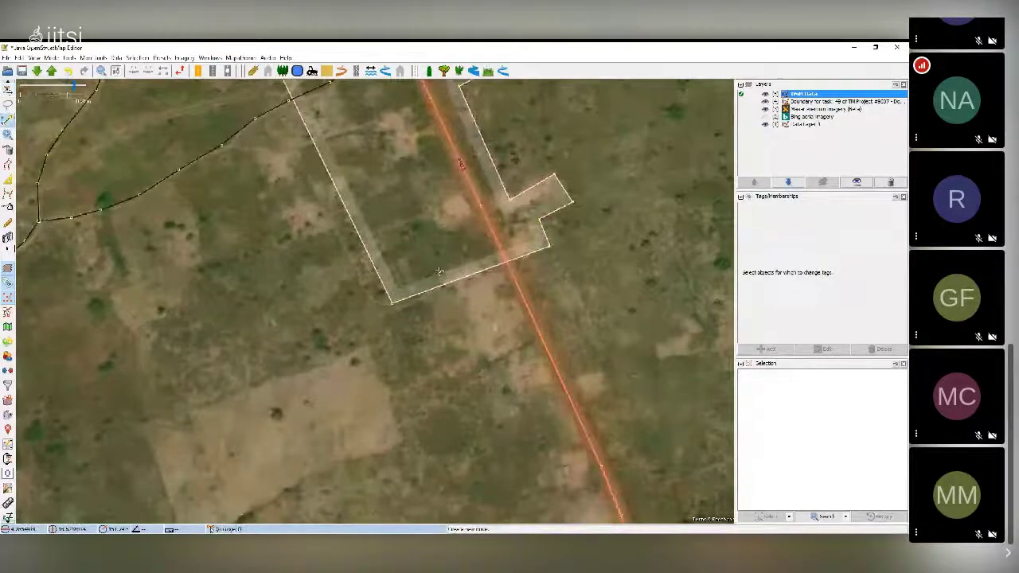
{"action": "left_click", "coordinate": [440, 275]}
{"action": "left_click", "coordinate": [478, 360]}
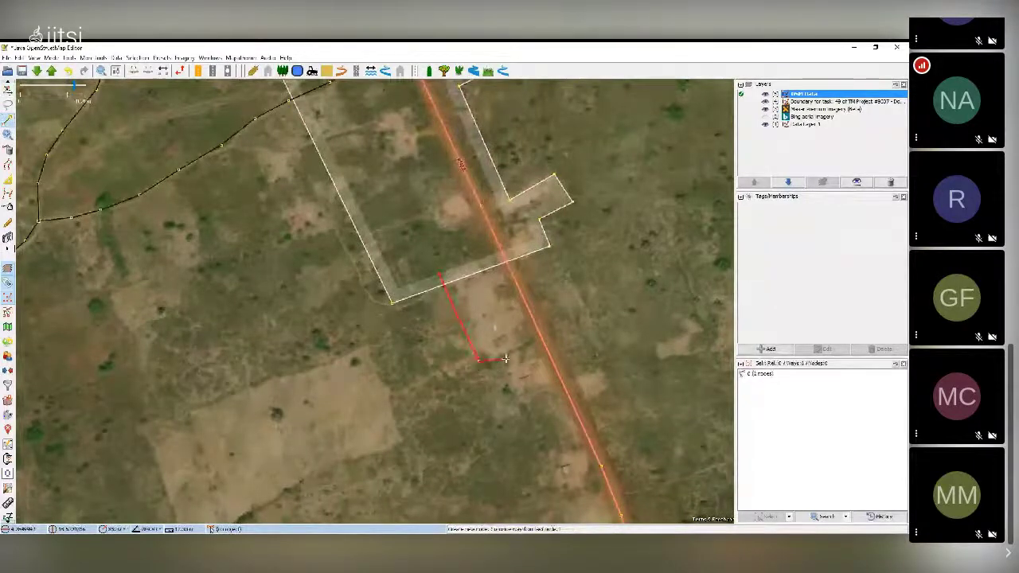
{"action": "left_click", "coordinate": [506, 358]}
{"action": "left_click", "coordinate": [515, 395]}
{"action": "left_click_drag", "start_coordinate": [531, 399], "coordinate": [501, 286]}
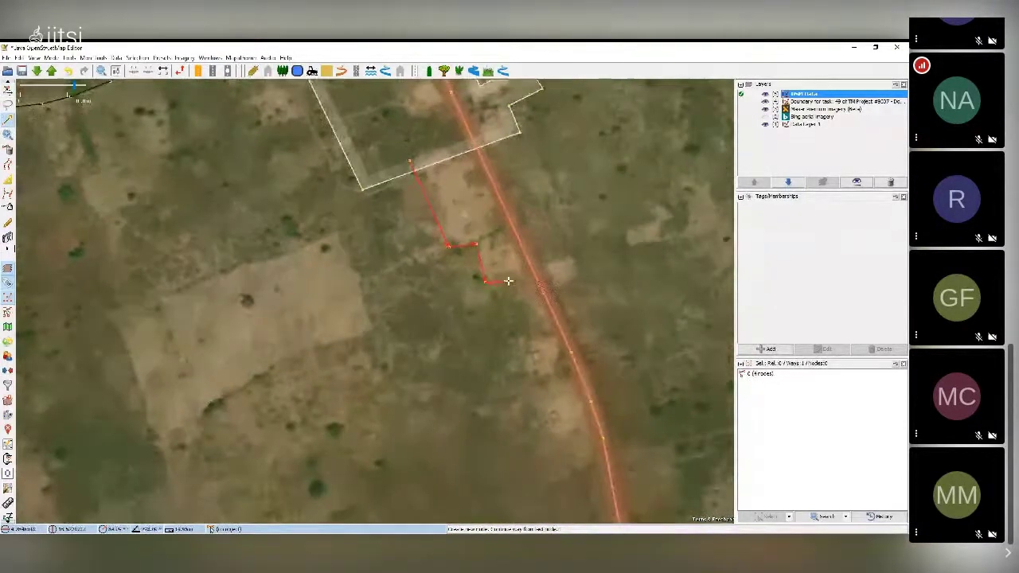
{"action": "left_click", "coordinate": [513, 278]}
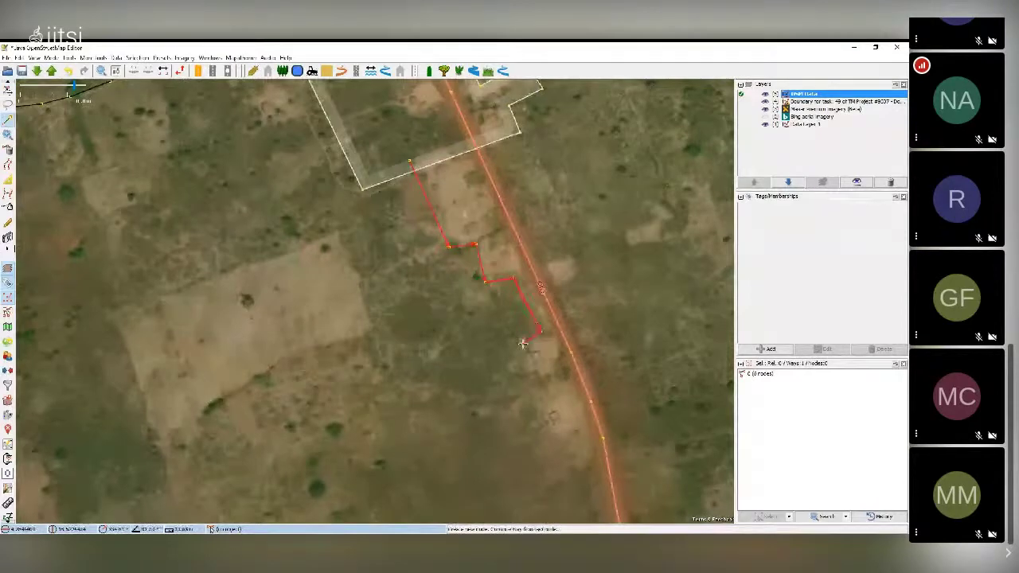
{"action": "left_click", "coordinate": [522, 344]}
{"action": "left_click", "coordinate": [549, 432]}
{"action": "left_click", "coordinate": [587, 426]}
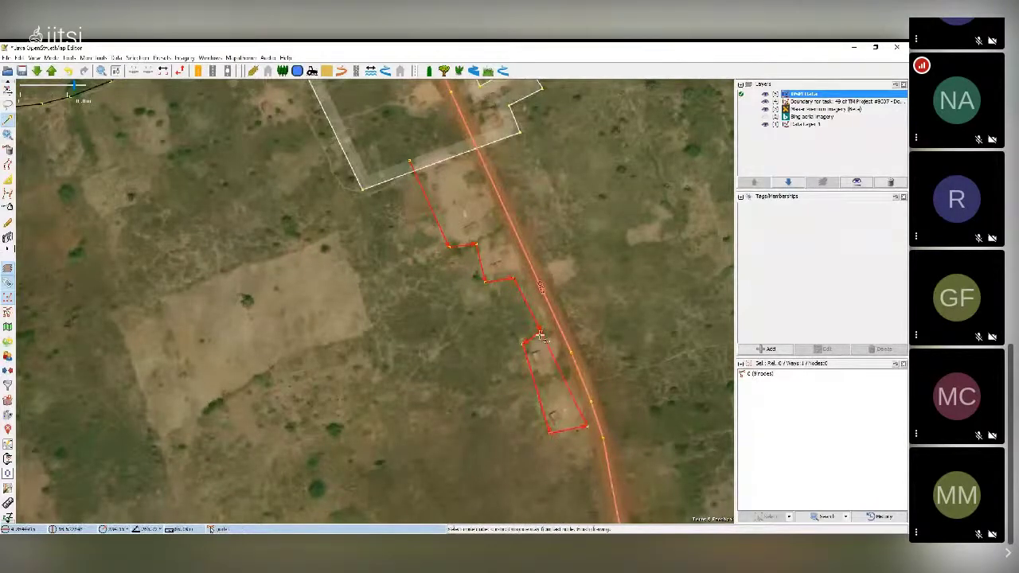
Step: Continue the new area's outline north beside the road and close it inside the residential area's southern edge
{"action": "scroll", "coordinate": [539, 336], "scroll_direction": "down", "scroll_amount": 3}
{"action": "scroll", "coordinate": [542, 334], "scroll_direction": "up", "scroll_amount": 3}
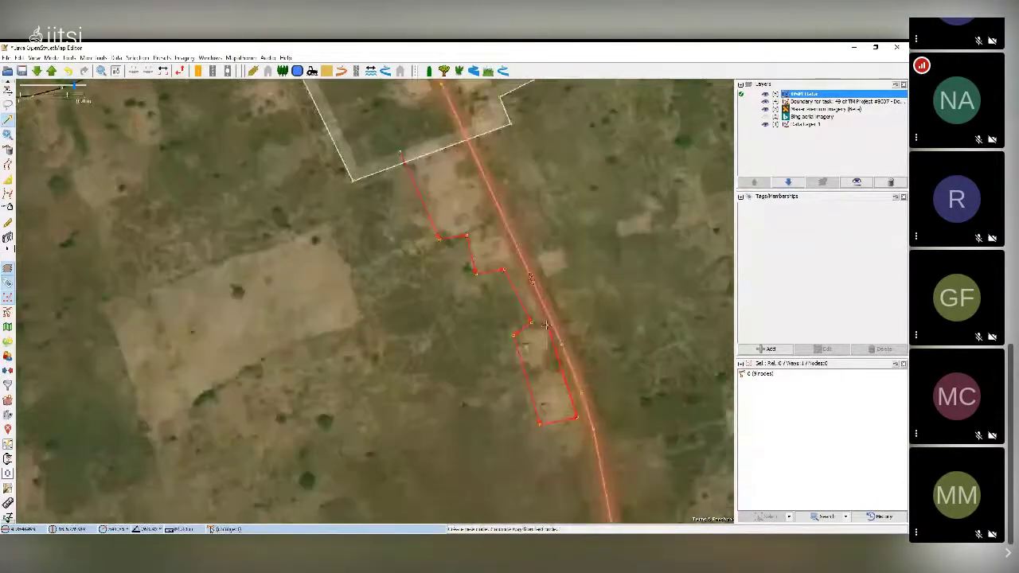
{"action": "left_click", "coordinate": [544, 323]}
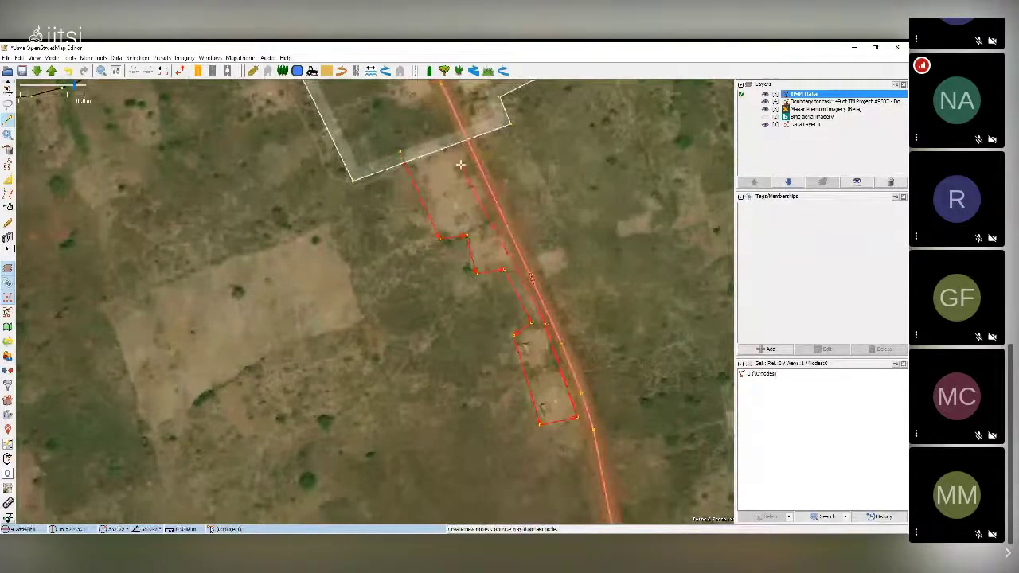
{"action": "left_click", "coordinate": [460, 129]}
{"action": "left_click", "coordinate": [400, 147]}
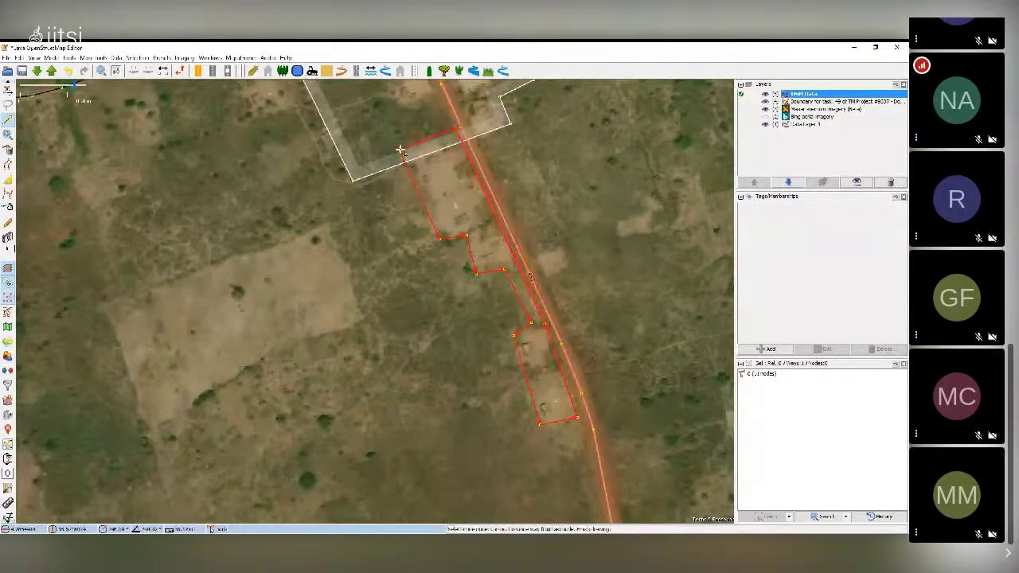
Step: Merge the newly drawn area with the residential area using Join overlapping Areas
{"action": "left_click_drag", "start_coordinate": [401, 147], "coordinate": [472, 244]}
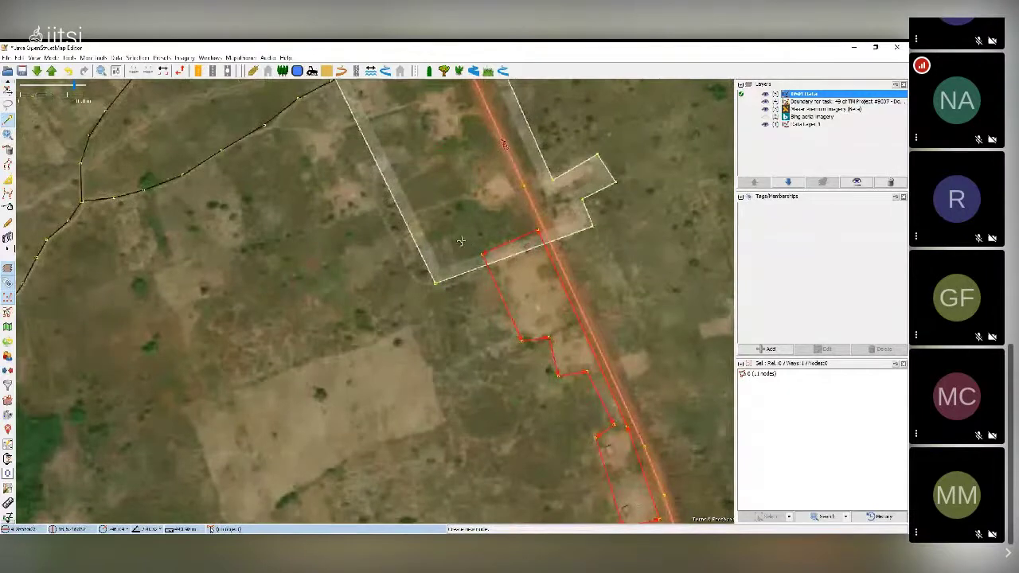
{"action": "key", "text": "s"}
{"action": "left_click", "coordinate": [420, 249]}
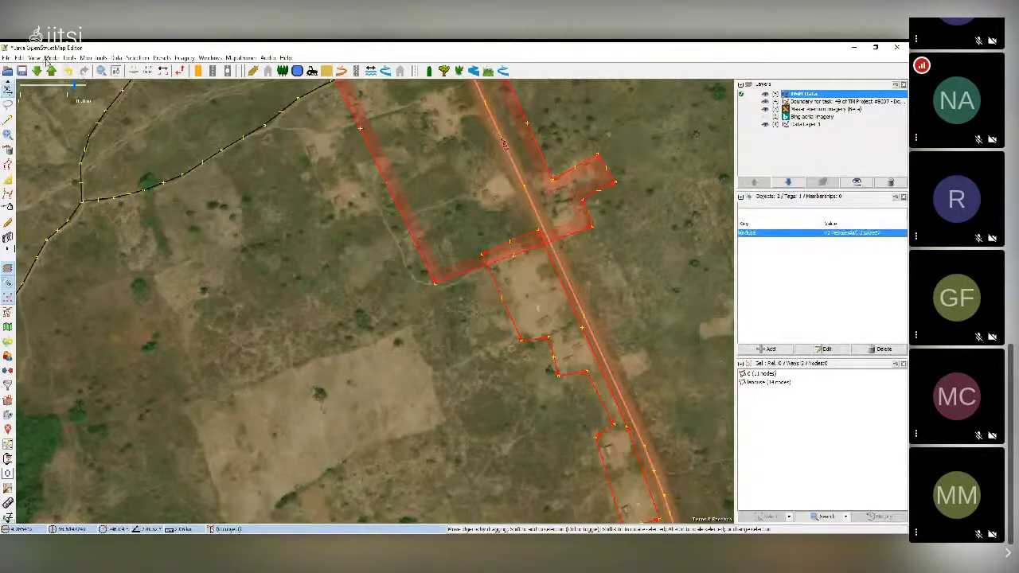
{"action": "left_click", "coordinate": [48, 58]}
{"action": "mouse_move", "coordinate": [63, 59]}
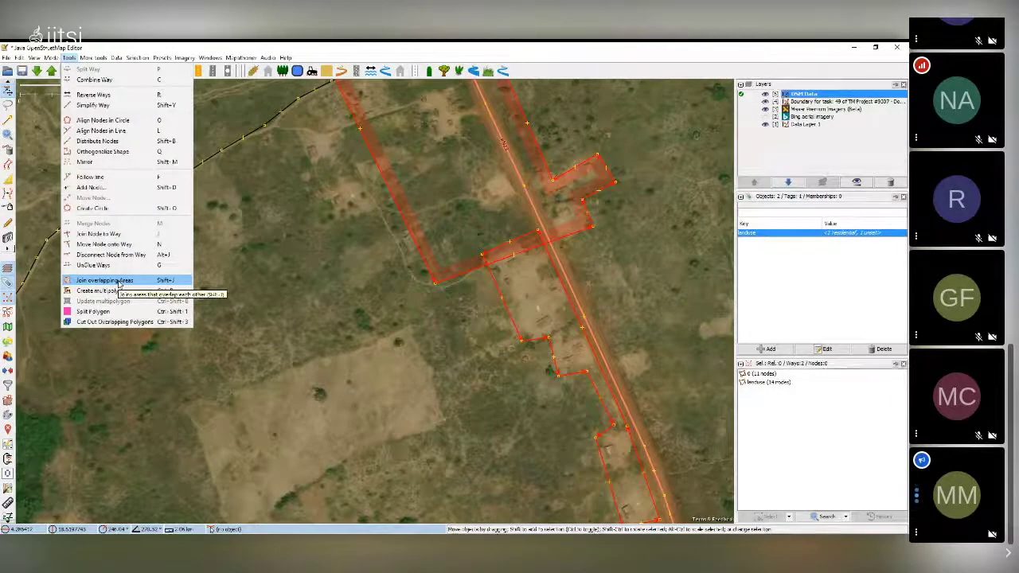
{"action": "left_click", "coordinate": [104, 280]}
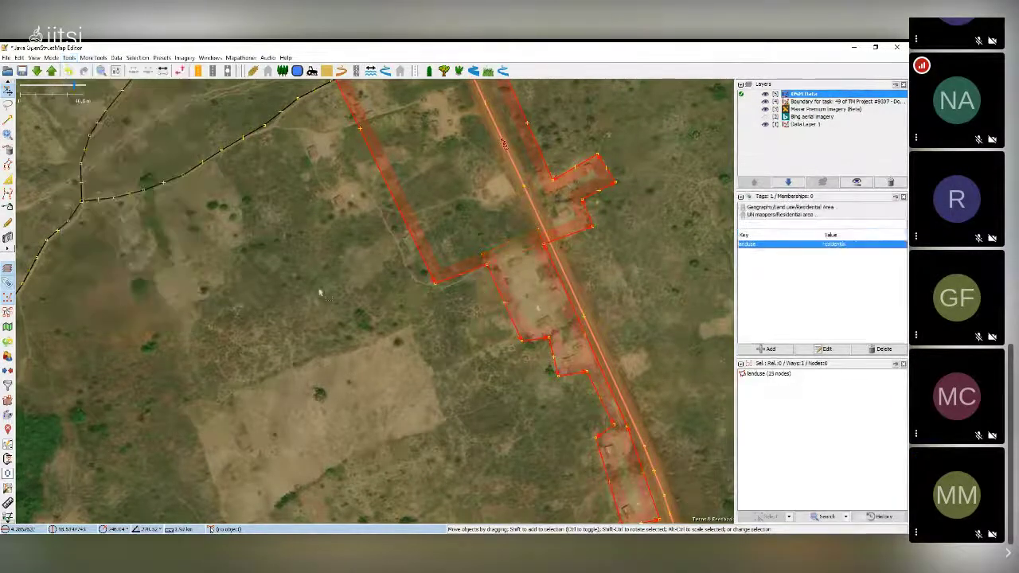
{"action": "left_click", "coordinate": [319, 293]}
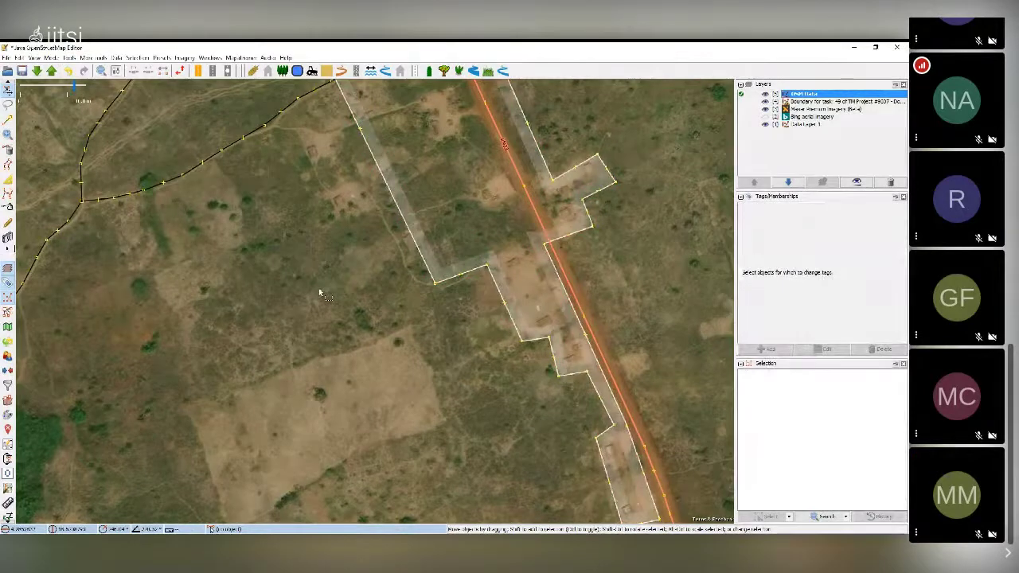
{"action": "left_click", "coordinate": [460, 274]}
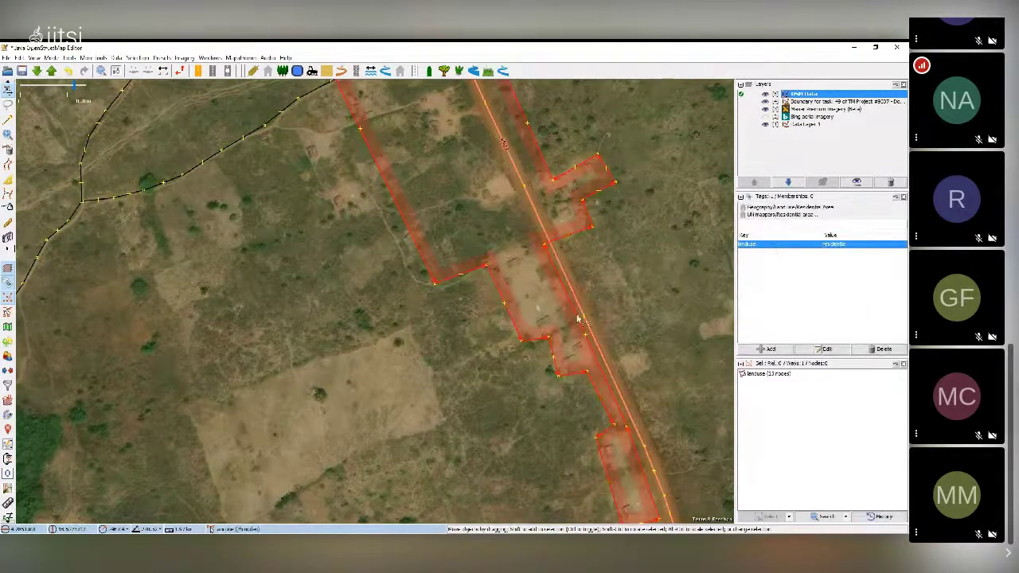
{"action": "left_click_drag", "start_coordinate": [638, 331], "coordinate": [591, 255]}
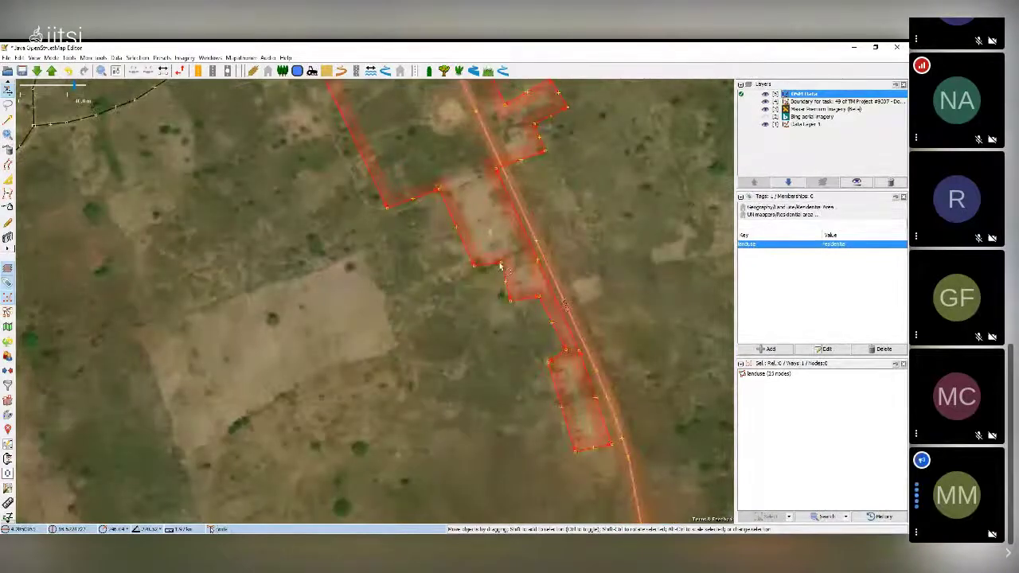
{"action": "left_click_drag", "start_coordinate": [495, 271], "coordinate": [497, 270]}
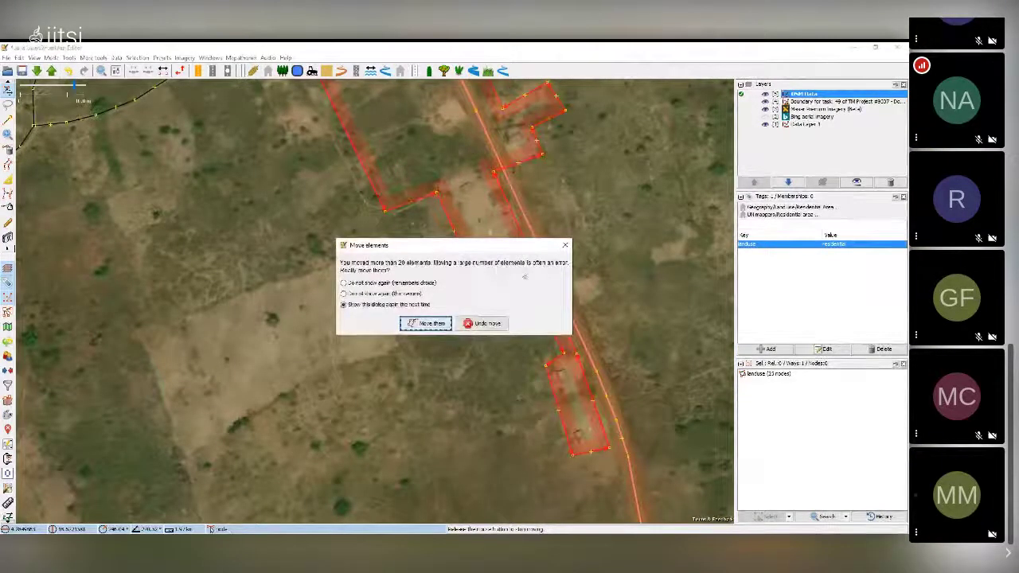
{"action": "left_click", "coordinate": [483, 322]}
Step: Shift the joined residential area's corner node southwest of the first clearing slightly outward
{"action": "left_click", "coordinate": [500, 263]}
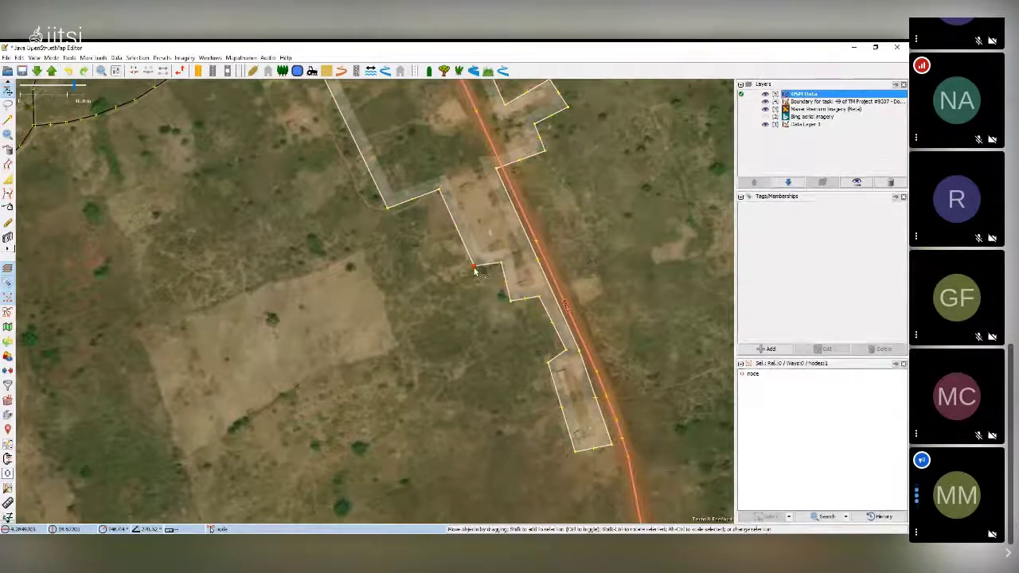
{"action": "left_click", "coordinate": [477, 271]}
{"action": "left_click", "coordinate": [440, 299]}
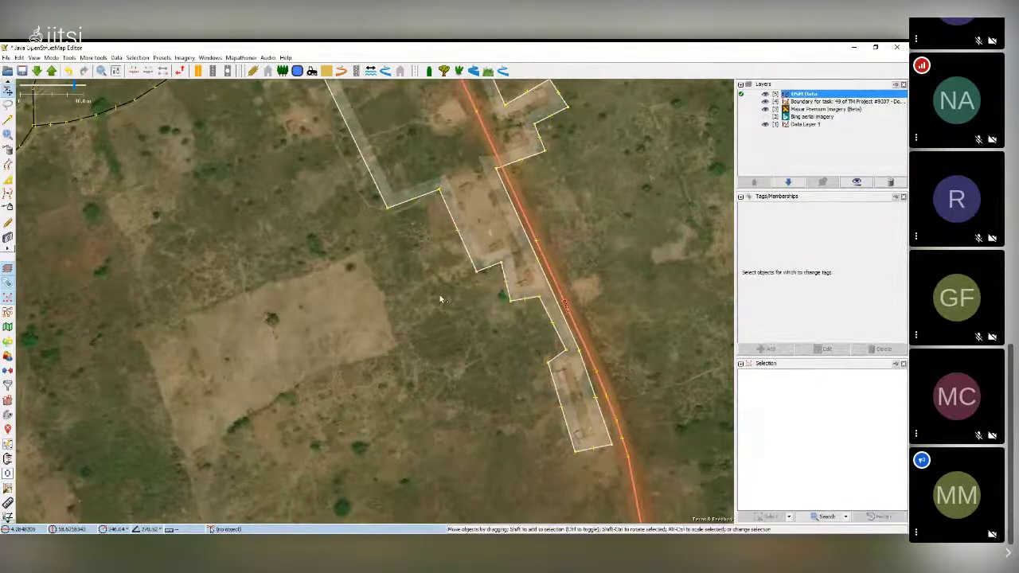
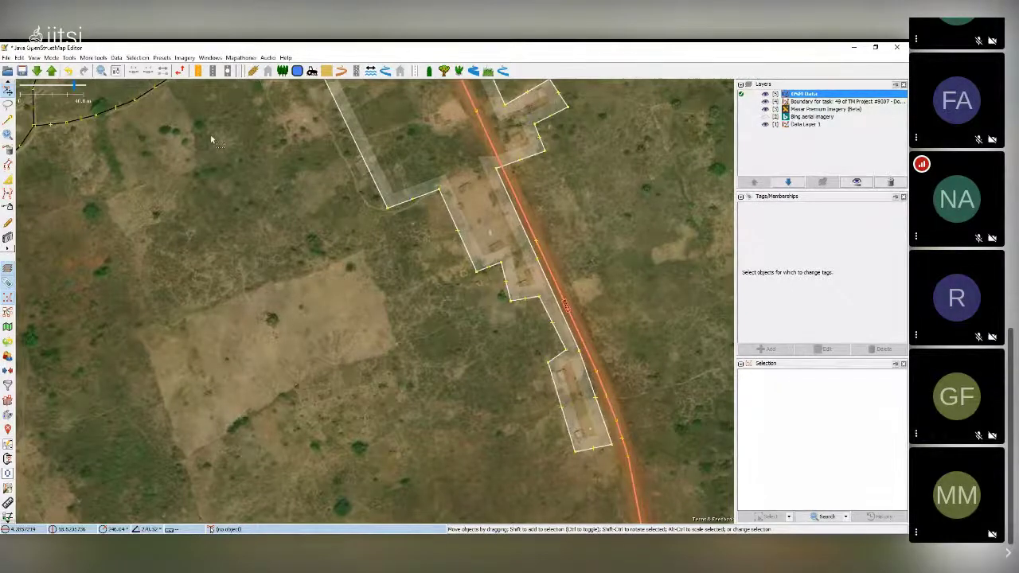
Step: Display the validation results and nudge the residential area's notch corner near the small tree west of the road slightly inward
{"action": "left_click", "coordinate": [210, 58]}
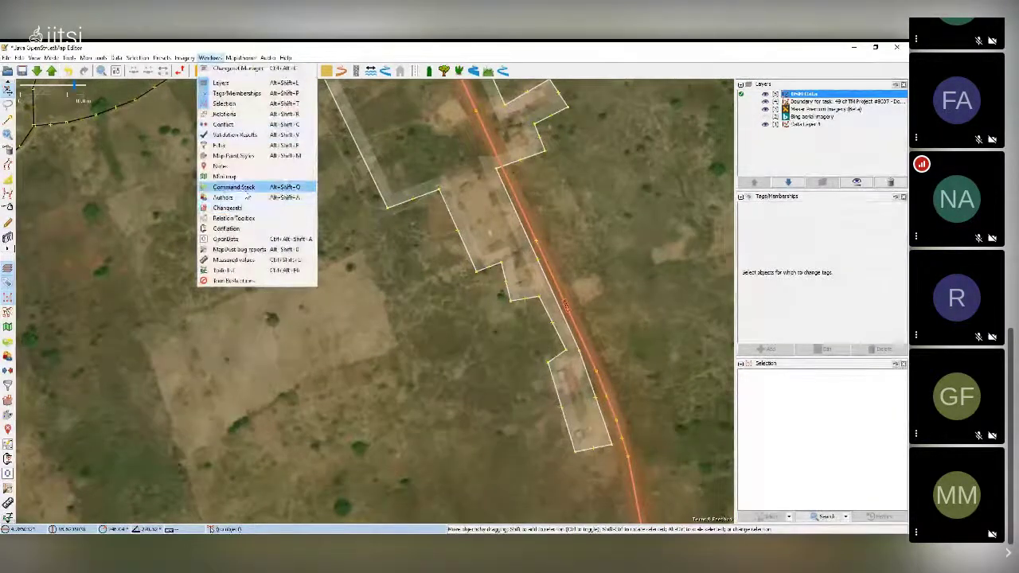
{"action": "left_click", "coordinate": [238, 134]}
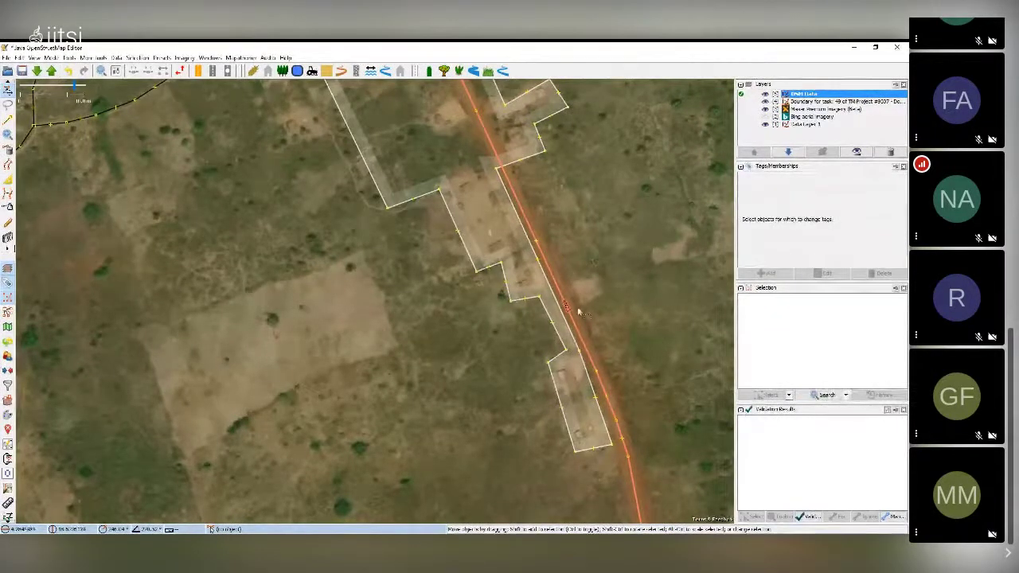
{"action": "left_click_drag", "start_coordinate": [514, 308], "coordinate": [519, 304]}
{"action": "left_click", "coordinate": [232, 248]}
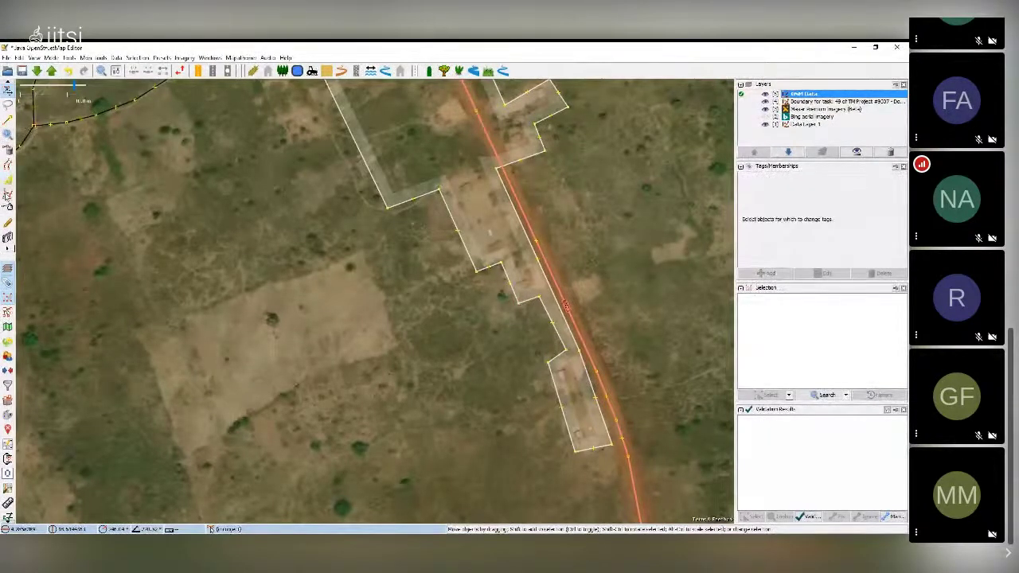
Step: Draw a closed four-node building outline across the residential area's boundary at the notch just west of the road
{"action": "left_click", "coordinate": [7, 121]}
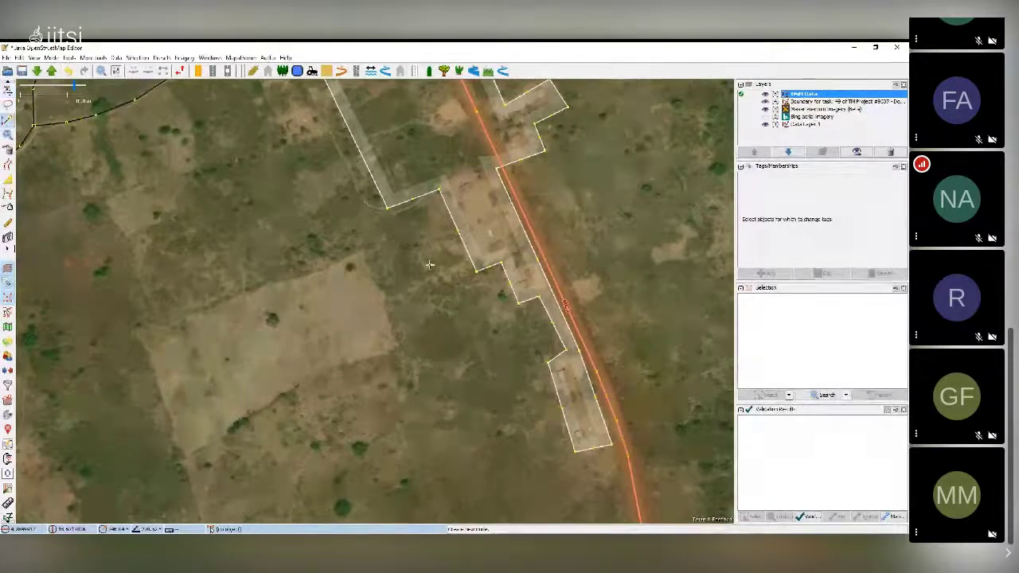
{"action": "scroll", "coordinate": [424, 257], "scroll_direction": "up", "scroll_amount": 3}
{"action": "left_click", "coordinate": [425, 259]}
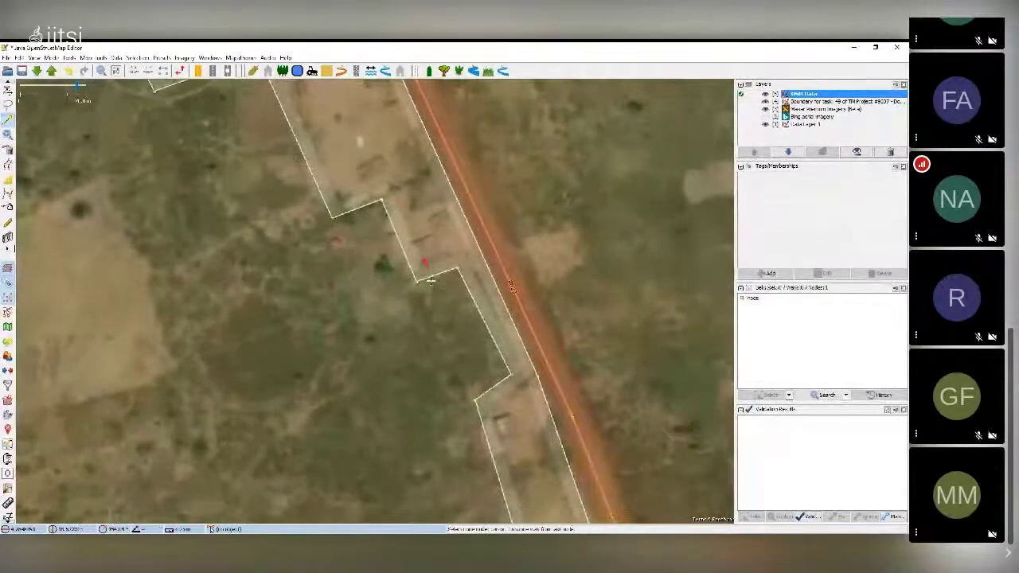
{"action": "left_click", "coordinate": [435, 290]}
{"action": "left_click", "coordinate": [451, 285]}
{"action": "left_click", "coordinate": [439, 252]}
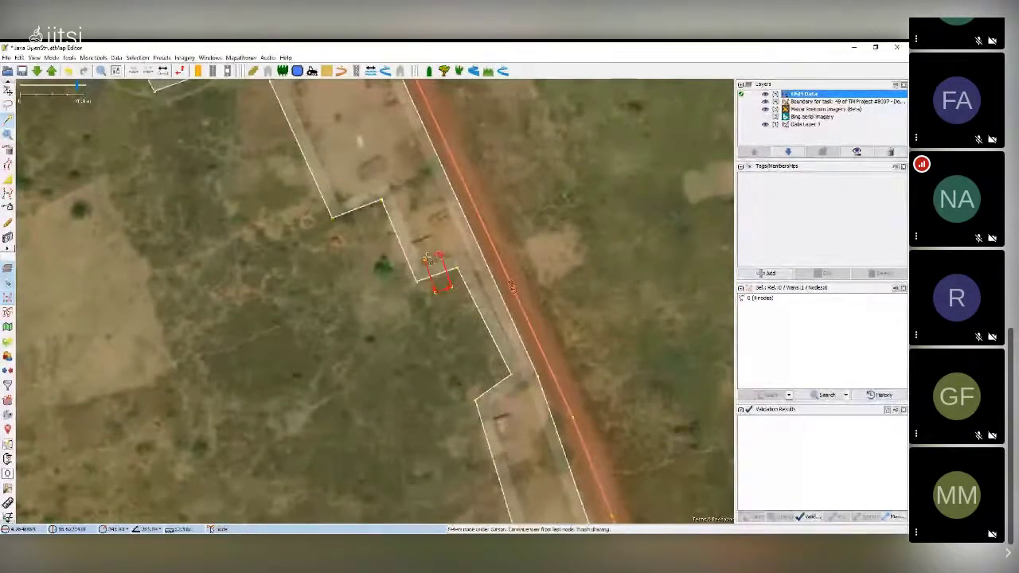
{"action": "left_click", "coordinate": [425, 260]}
Step: Tag the new four-node outline with building=yes and deselect it
{"action": "left_click", "coordinate": [766, 273]}
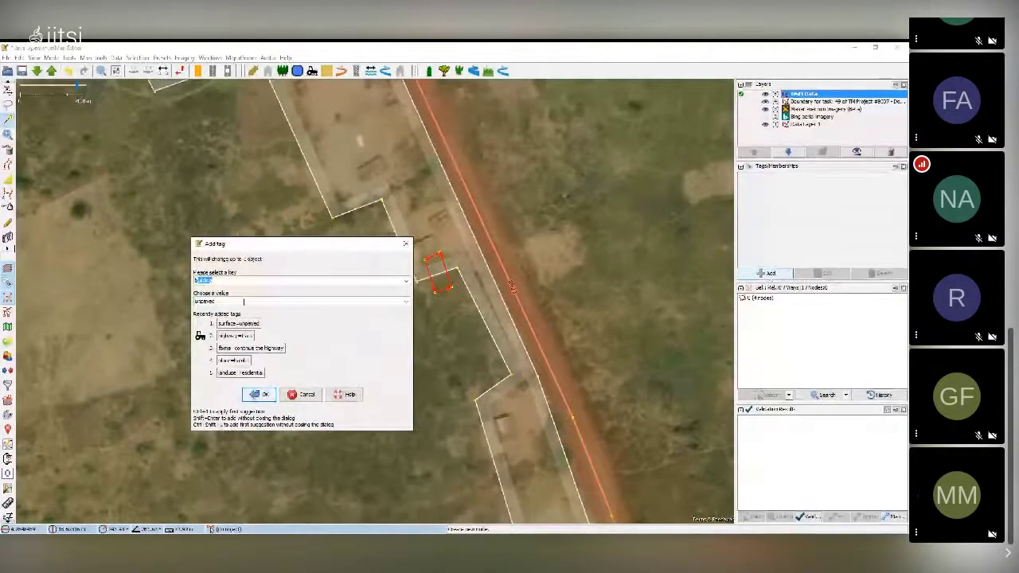
{"action": "key", "text": "Tab"}
{"action": "left_click", "coordinate": [261, 396]}
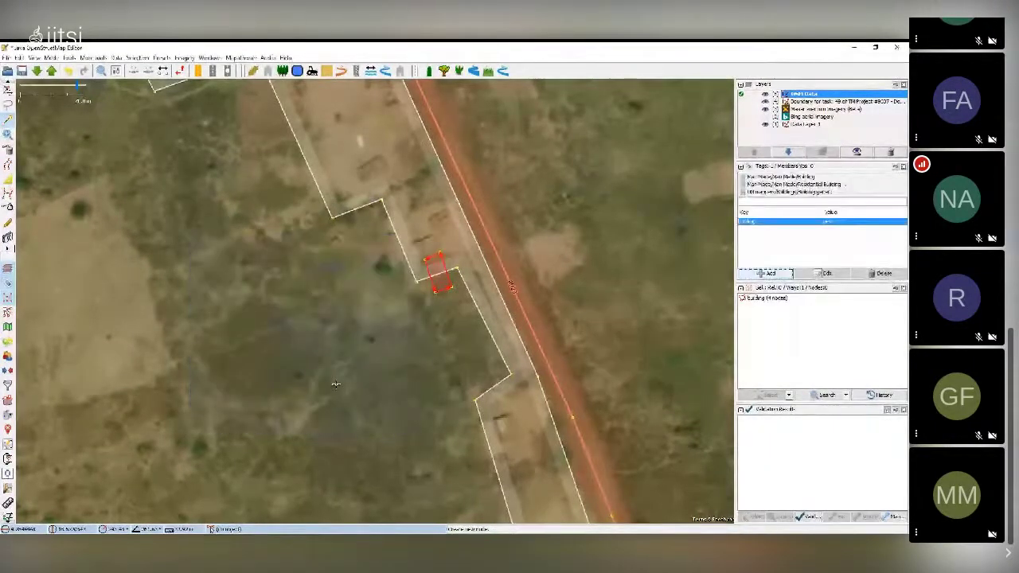
{"action": "left_click", "coordinate": [398, 350]}
Step: Run the pre-upload validation, cancel the upload and zoom to the Crossing building/residential area warning
{"action": "scroll", "coordinate": [394, 334], "scroll_direction": "down", "scroll_amount": 4}
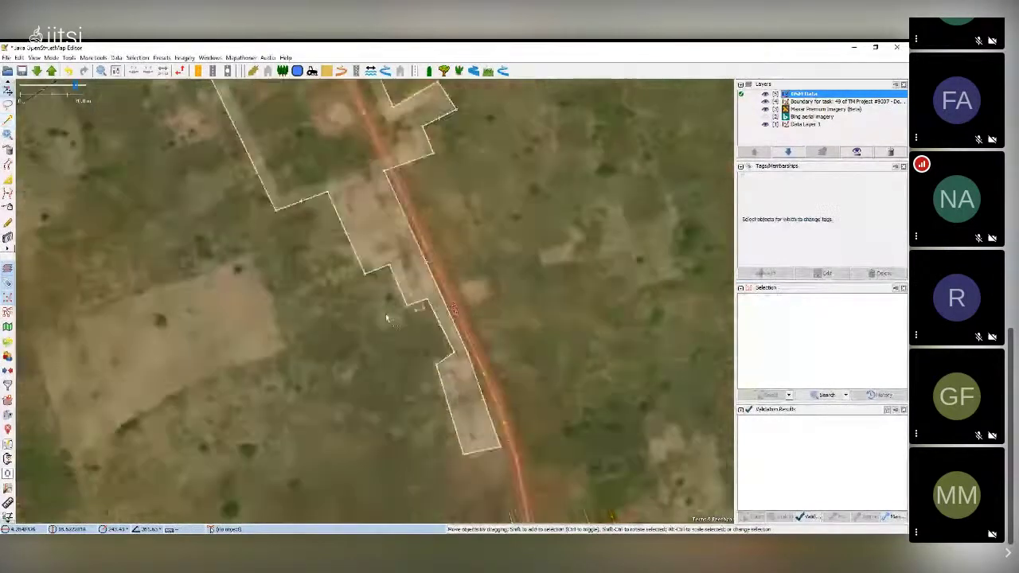
{"action": "left_click", "coordinate": [51, 71]}
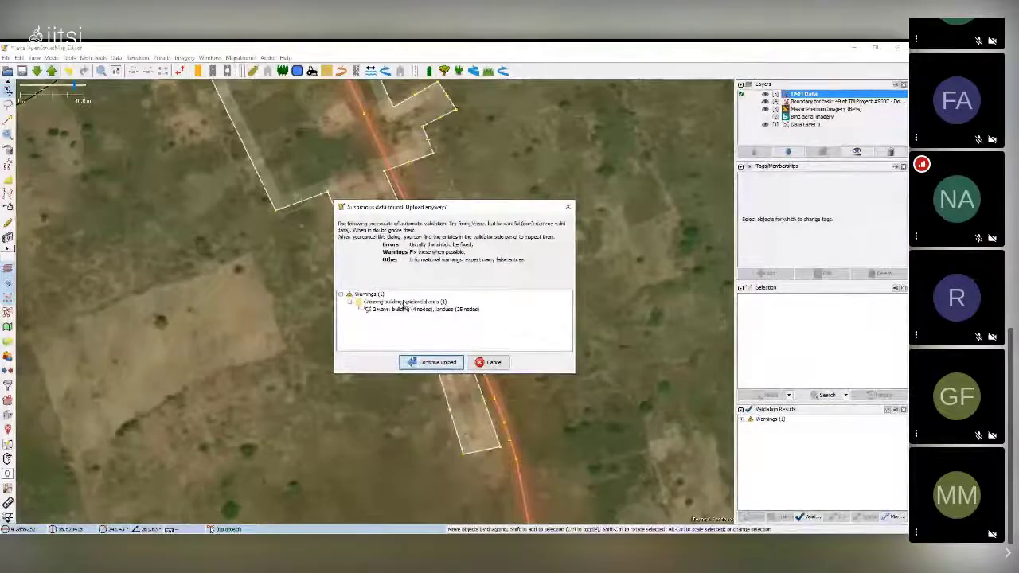
{"action": "left_click", "coordinate": [568, 207]}
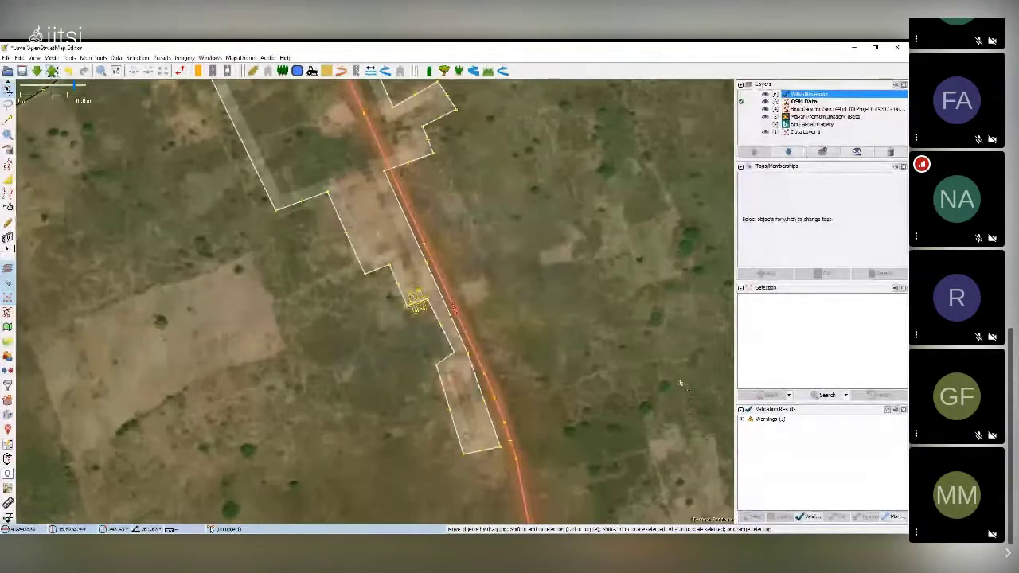
{"action": "left_click", "coordinate": [765, 422]}
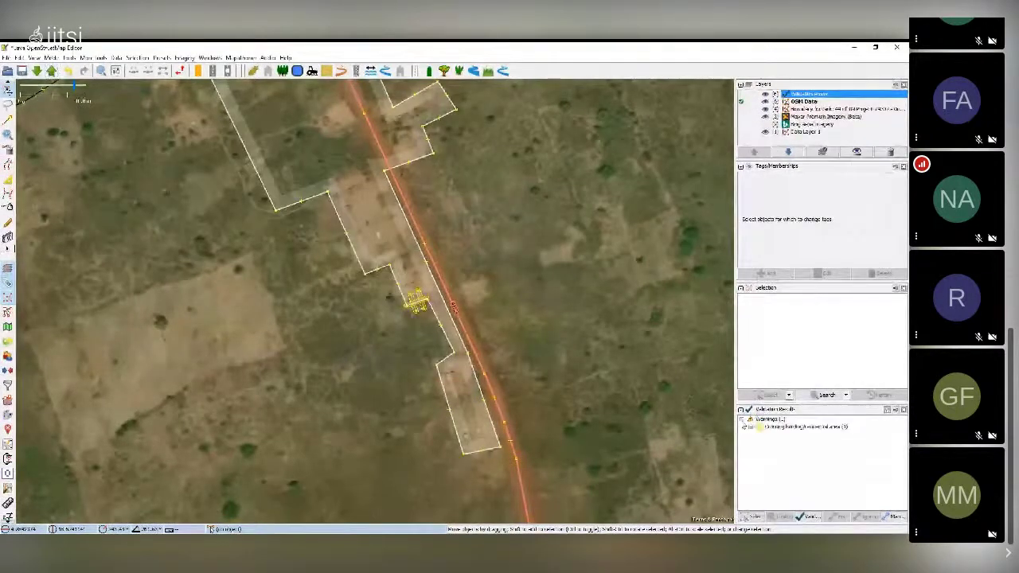
{"action": "left_click", "coordinate": [761, 427]}
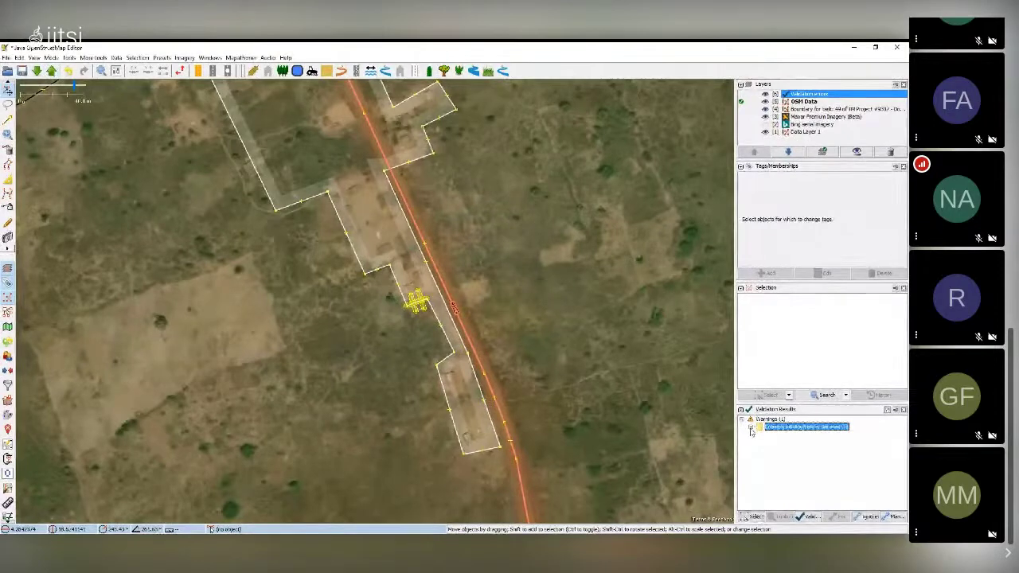
{"action": "left_click", "coordinate": [750, 428]}
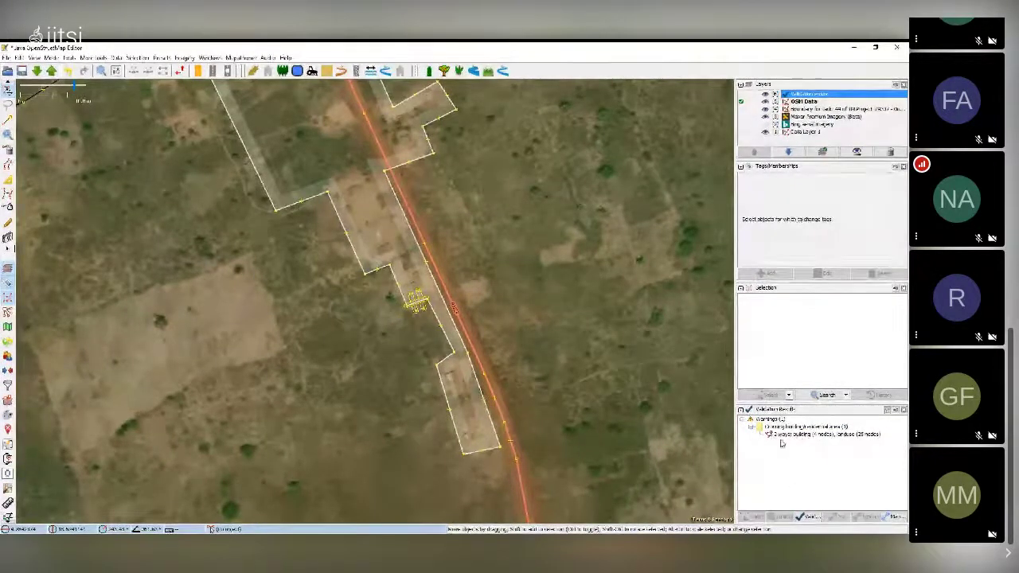
{"action": "right_click", "coordinate": [788, 437]}
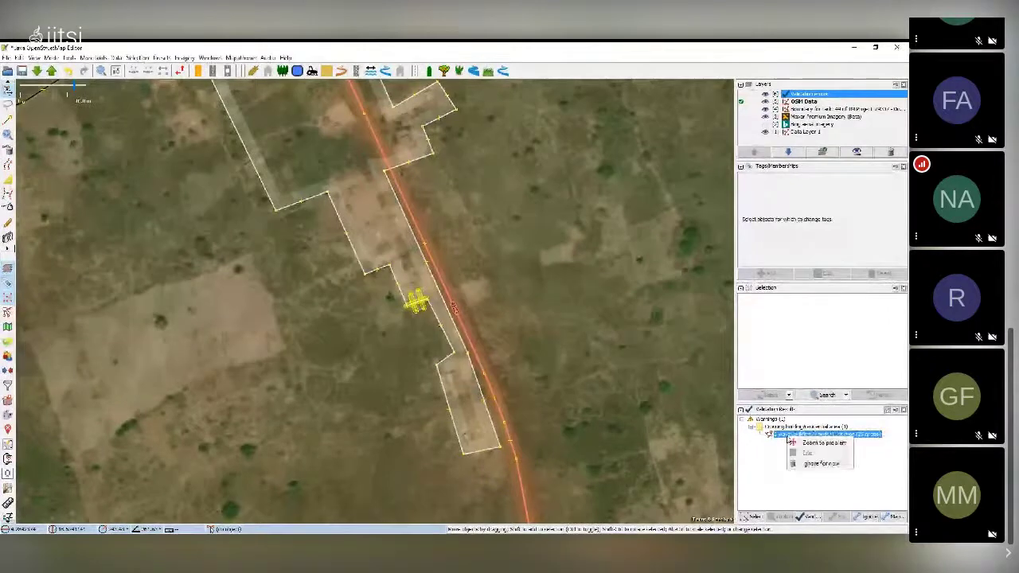
{"action": "left_click", "coordinate": [824, 443]}
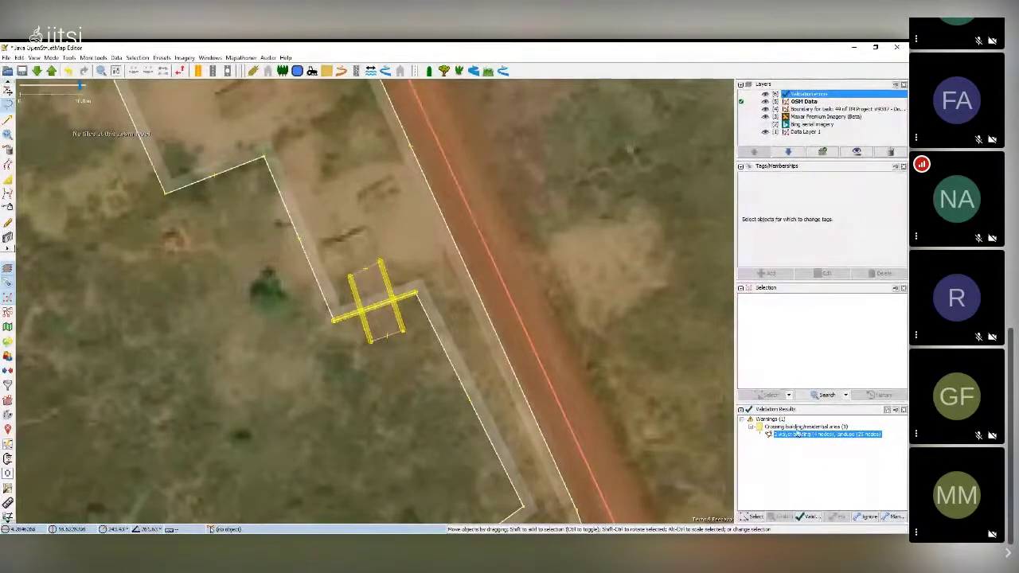
Step: Move the building north so that it lies fully inside the residential area, clear of its boundary
{"action": "left_click", "coordinate": [387, 283]}
{"action": "left_click_drag", "start_coordinate": [387, 282], "coordinate": [372, 221]}
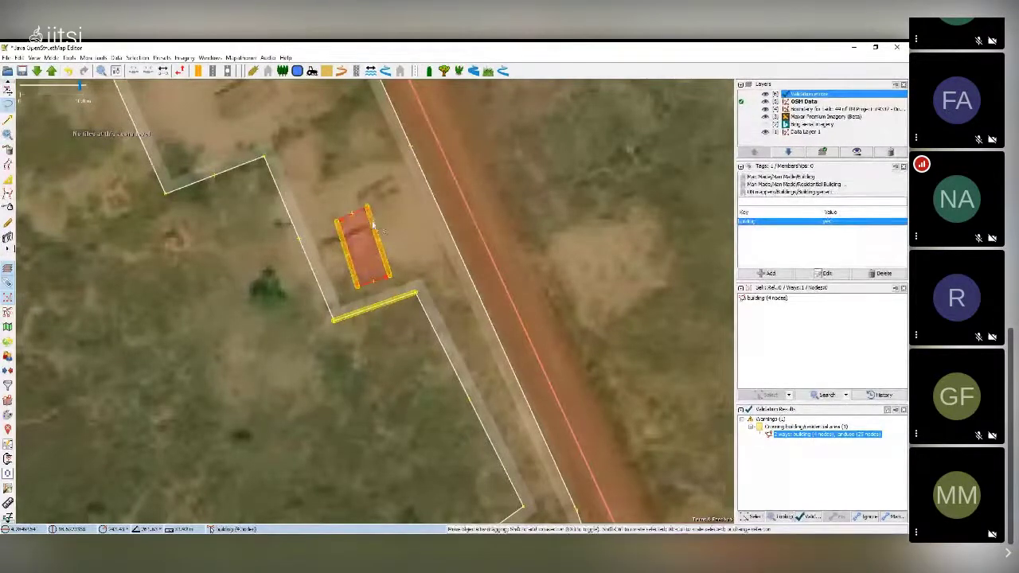
{"action": "left_click", "coordinate": [396, 312]}
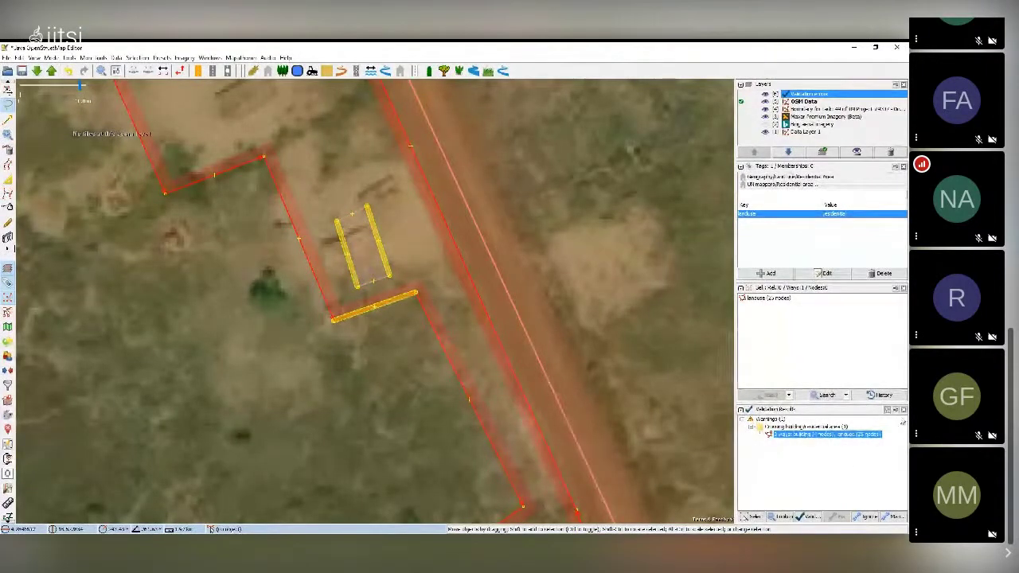
{"action": "left_click", "coordinate": [579, 374]}
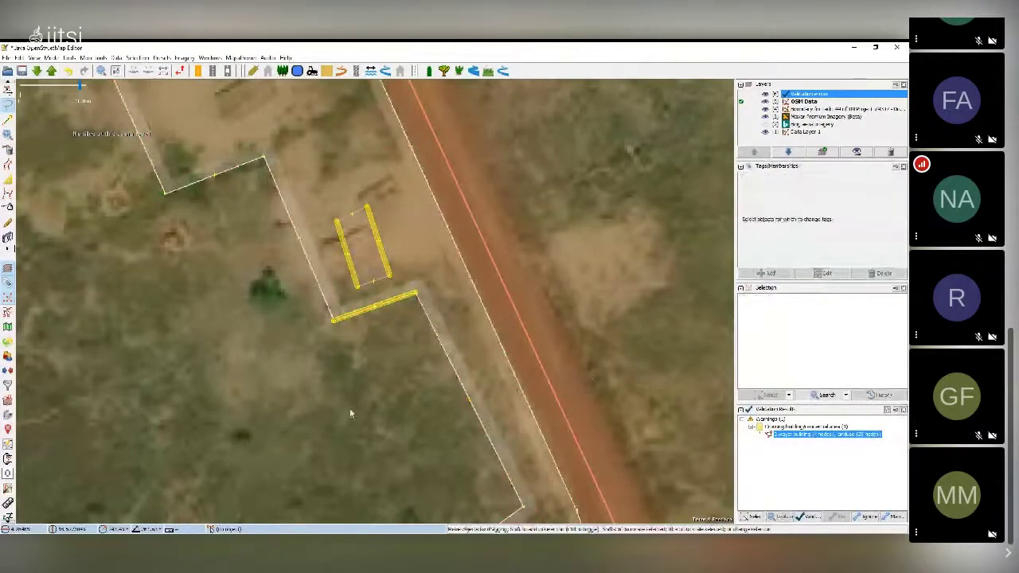
Step: Pull the residential area's northeastern edge outward to take in the small site east of the road near the area's northern end
{"action": "scroll", "coordinate": [349, 408], "scroll_direction": "down", "scroll_amount": 2}
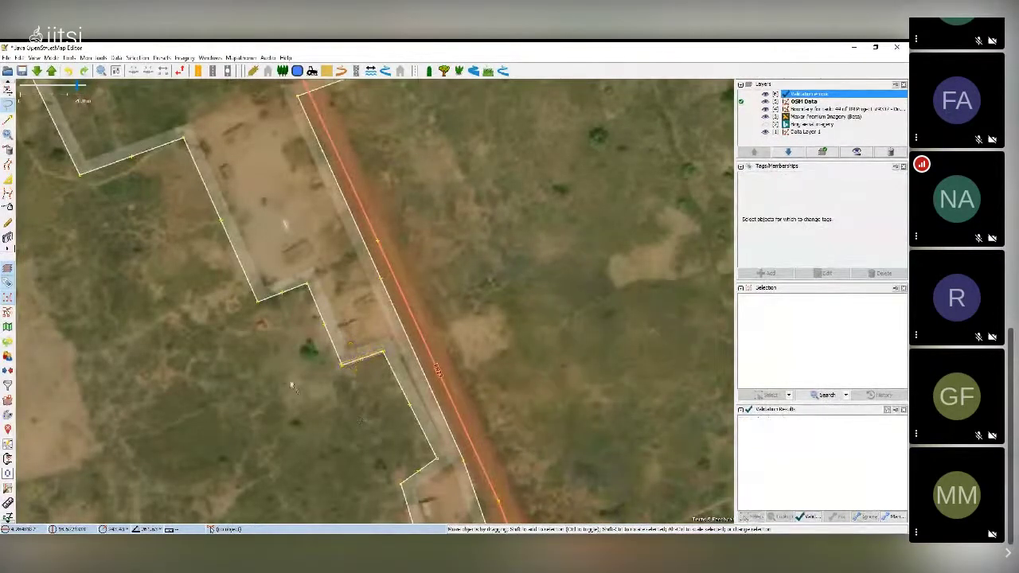
{"action": "left_click_drag", "start_coordinate": [269, 361], "coordinate": [334, 405]}
{"action": "scroll", "coordinate": [316, 373], "scroll_direction": "down", "scroll_amount": 4}
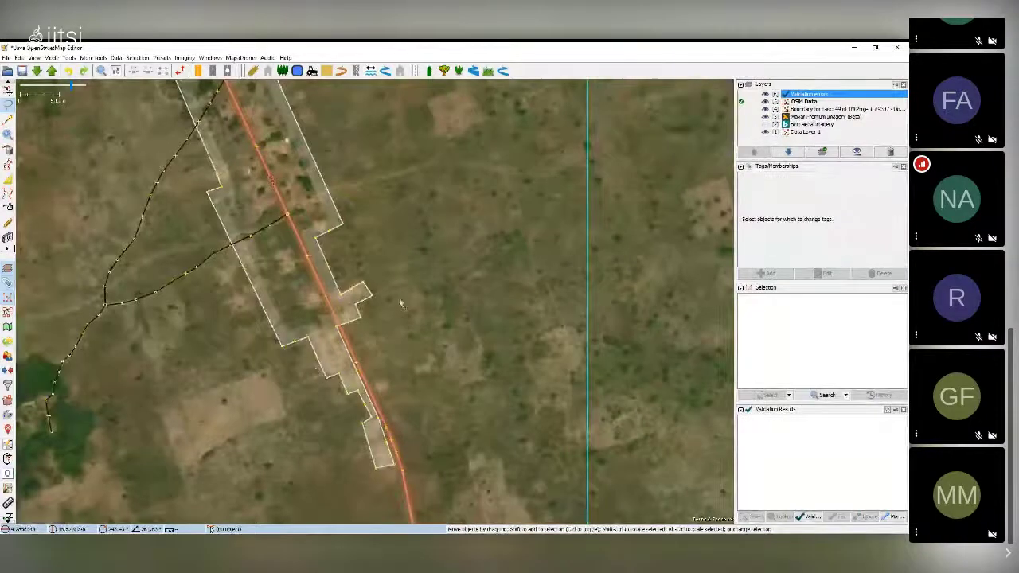
{"action": "left_click_drag", "start_coordinate": [396, 219], "coordinate": [457, 311]}
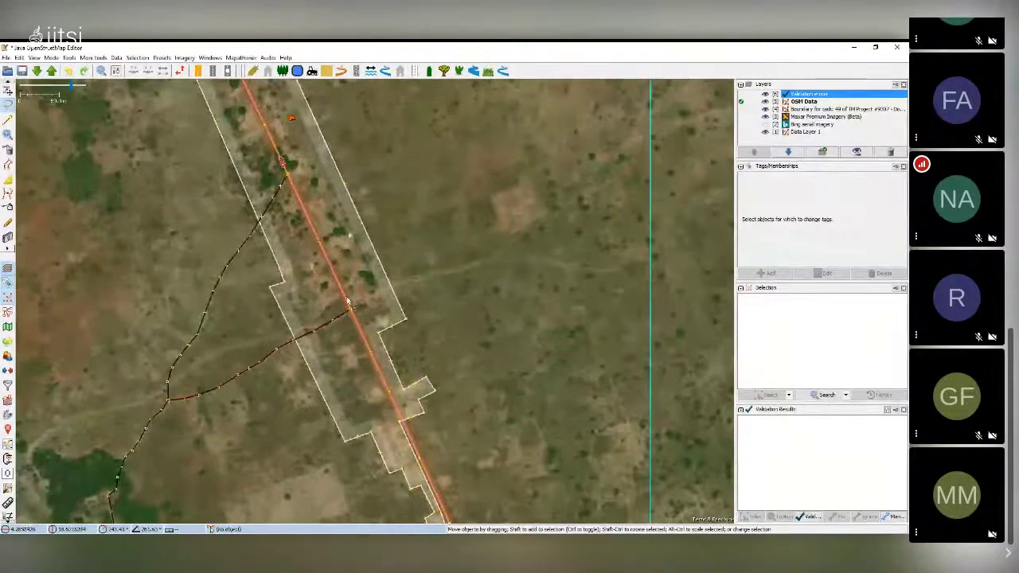
{"action": "left_click_drag", "start_coordinate": [347, 299], "coordinate": [406, 407]}
{"action": "left_click_drag", "start_coordinate": [400, 191], "coordinate": [446, 321]}
{"action": "left_click", "coordinate": [387, 289]}
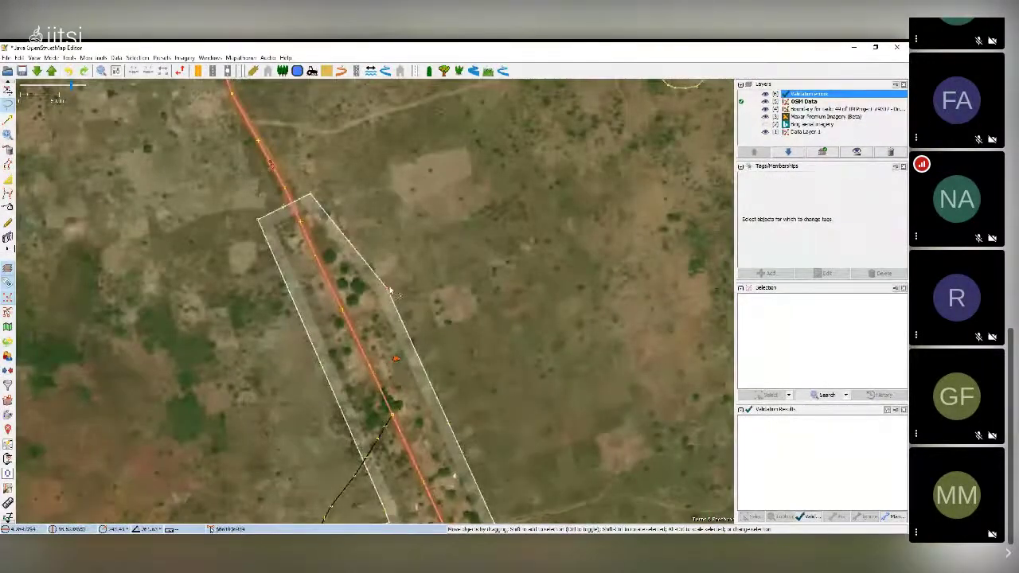
{"action": "left_click_drag", "start_coordinate": [354, 248], "coordinate": [399, 271]}
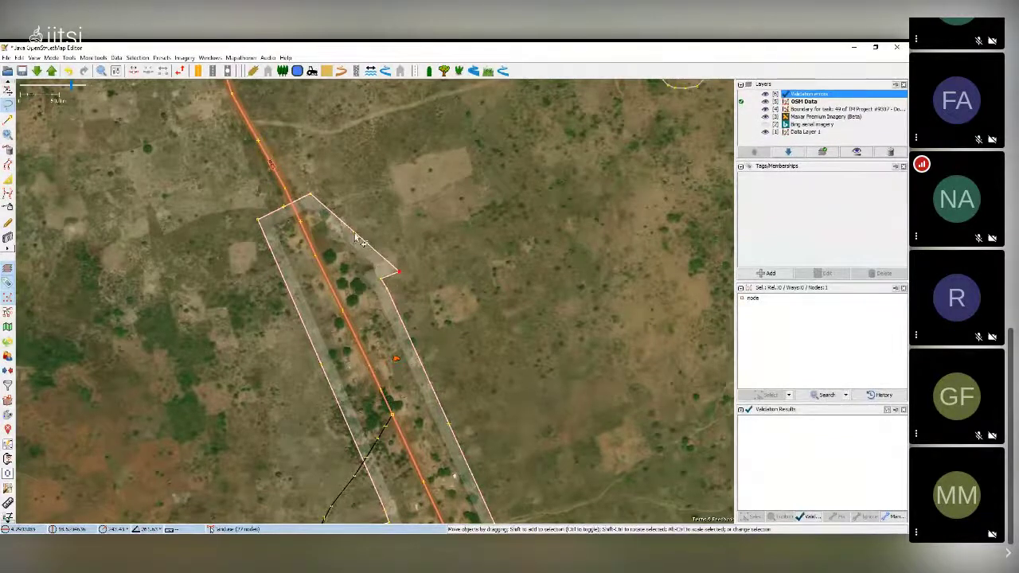
Step: Shape the northeastern edge with an extra northern corner and a small rectangular bump around the site east of the road
{"action": "left_click_drag", "start_coordinate": [355, 233], "coordinate": [339, 205]}
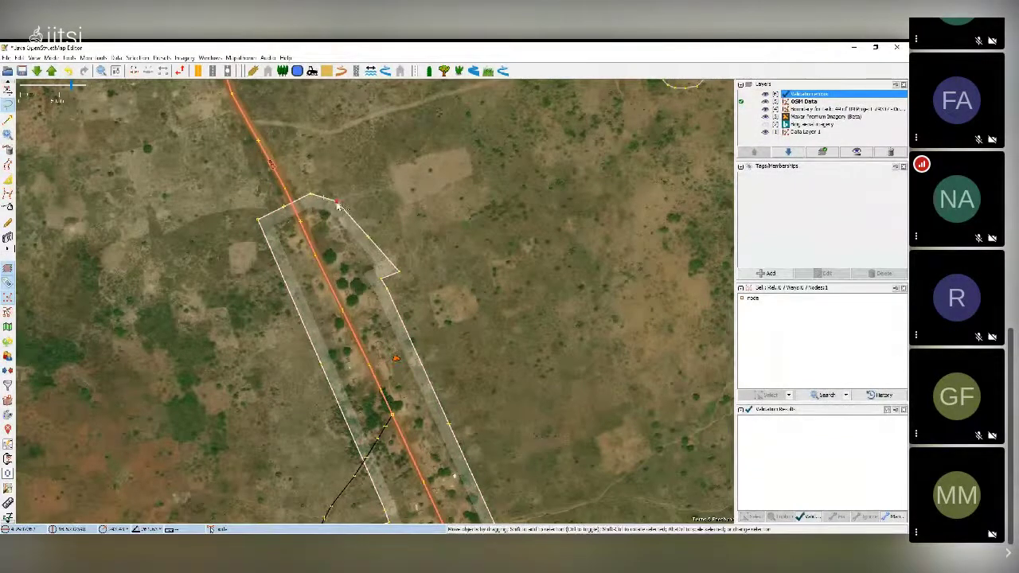
{"action": "mouse_move", "coordinate": [374, 245]}
{"action": "left_mouse_down"}
{"action": "mouse_move", "coordinate": [363, 261]}
{"action": "mouse_move", "coordinate": [390, 255]}
{"action": "left_mouse_up"}
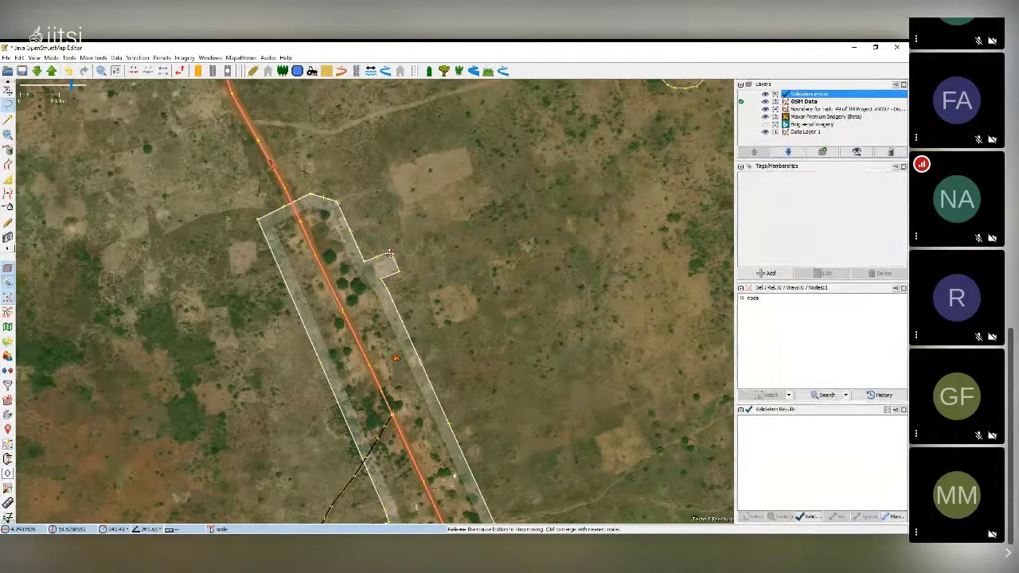
{"action": "left_click", "coordinate": [426, 280]}
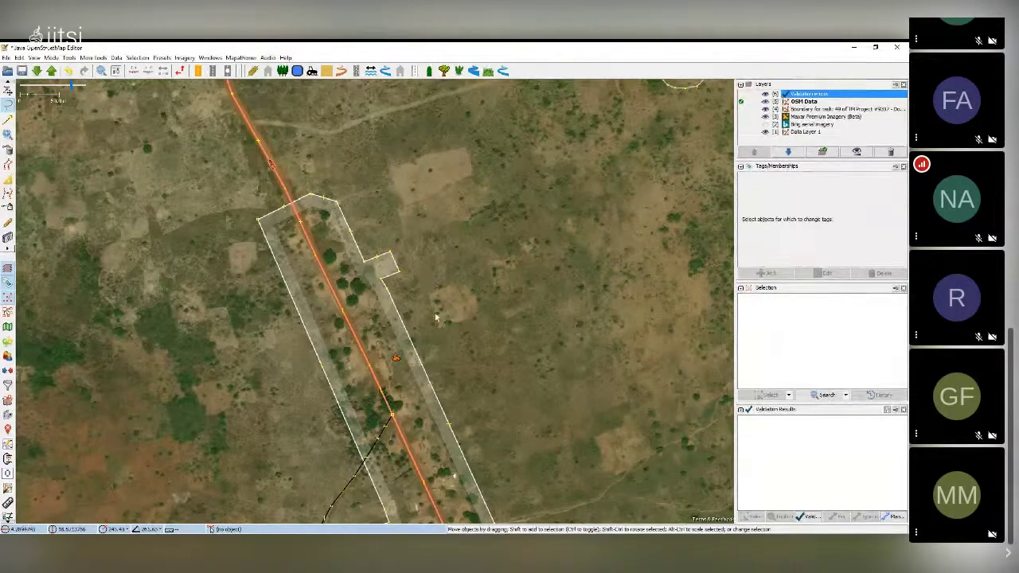
Step: Examine the imagery around the residential area and along the main road to its north for features still unmapped
{"action": "scroll", "coordinate": [436, 319], "scroll_direction": "down", "scroll_amount": 2}
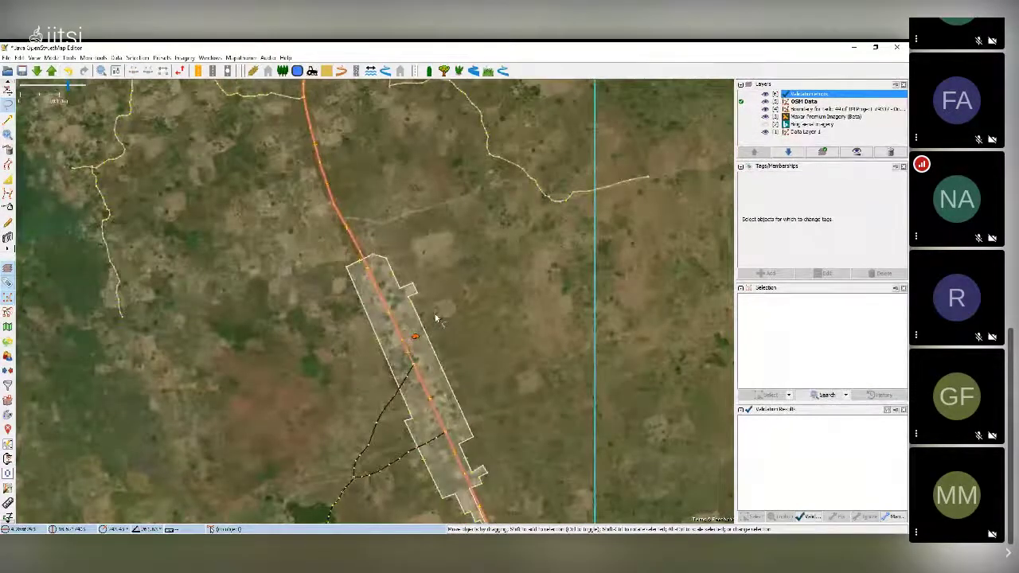
{"action": "left_click_drag", "start_coordinate": [475, 369], "coordinate": [461, 286]}
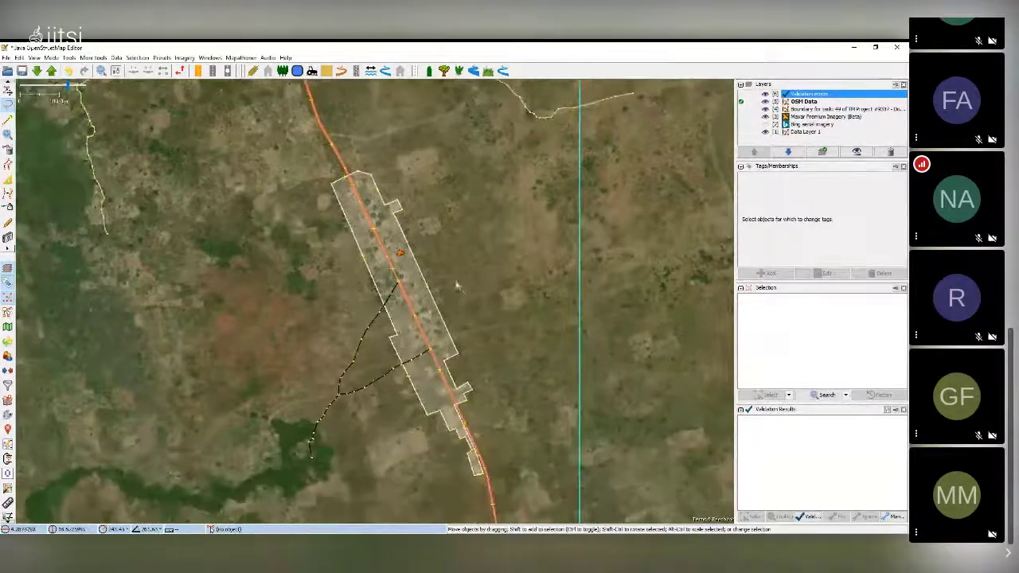
{"action": "scroll", "coordinate": [446, 272], "scroll_direction": "up", "scroll_amount": 2}
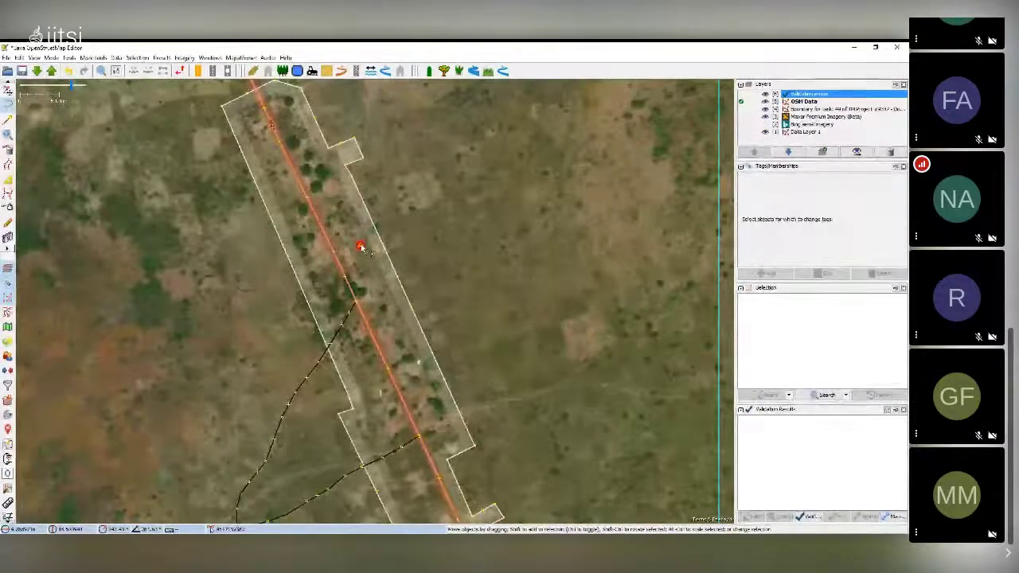
{"action": "left_click_drag", "start_coordinate": [428, 234], "coordinate": [547, 487]}
{"action": "left_click_drag", "start_coordinate": [529, 285], "coordinate": [436, 329]}
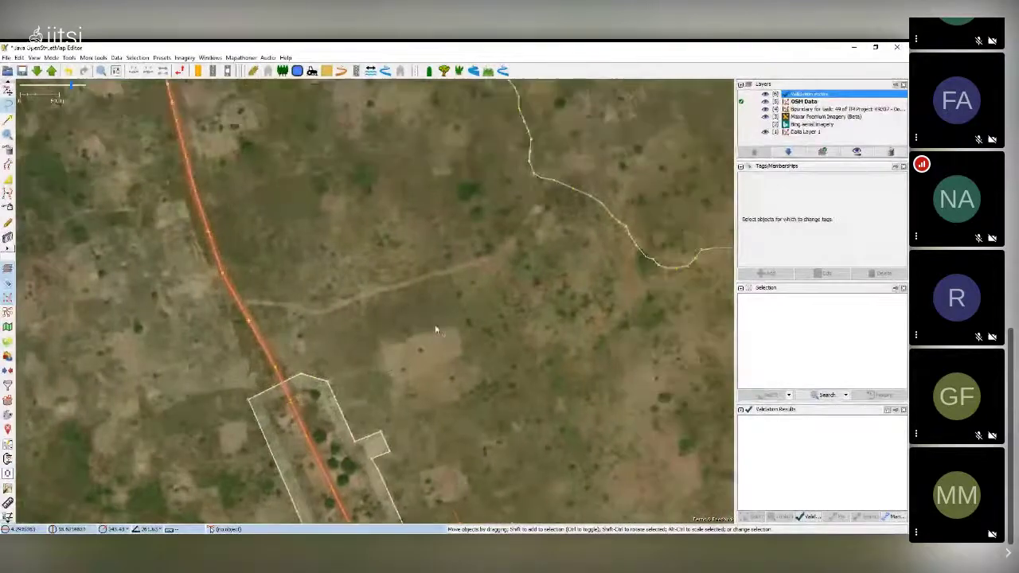
{"action": "scroll", "coordinate": [436, 329], "scroll_direction": "down", "scroll_amount": 2}
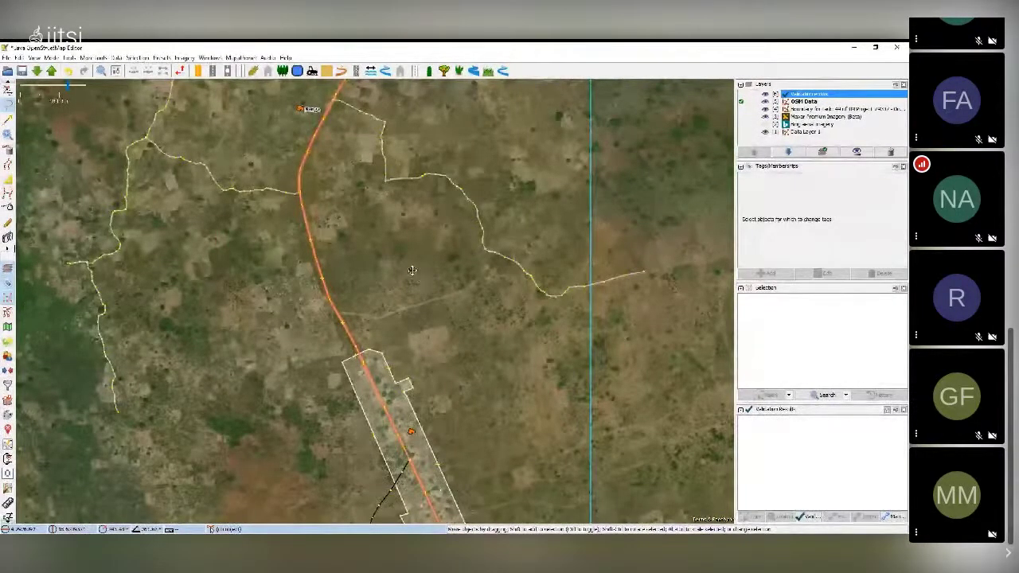
{"action": "left_click_drag", "start_coordinate": [412, 276], "coordinate": [458, 329]}
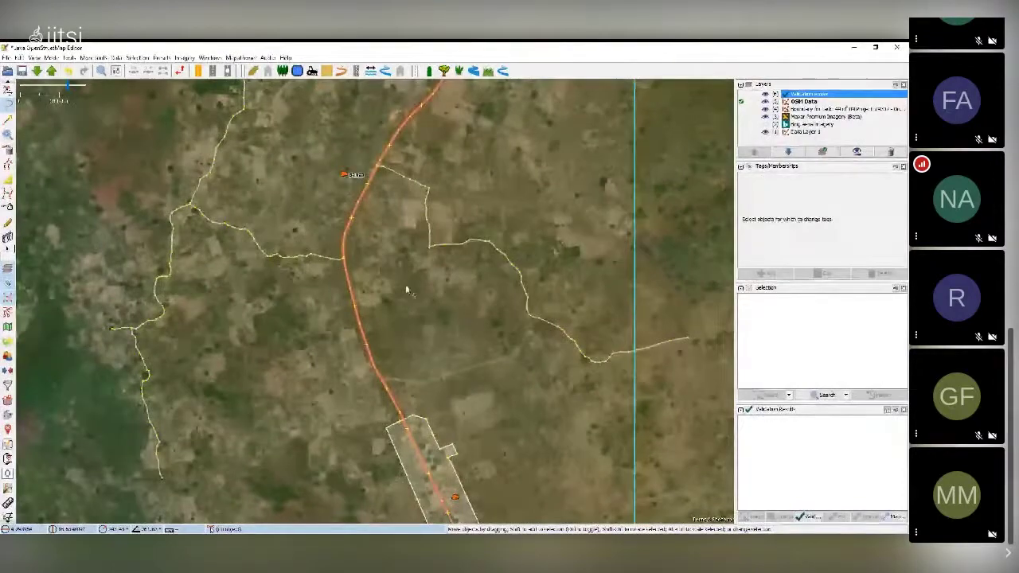
{"action": "left_click_drag", "start_coordinate": [405, 289], "coordinate": [436, 349]}
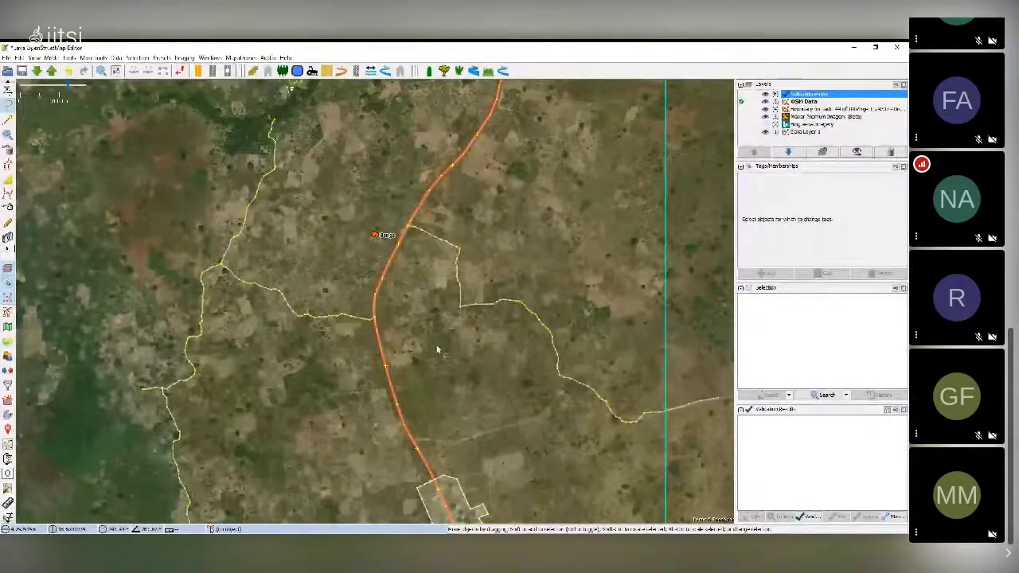
Step: Select the Banga village node west of the main road to read its tags, and examine the Maxar imagery around it
{"action": "scroll", "coordinate": [436, 349], "scroll_direction": "up", "scroll_amount": 2}
{"action": "left_click_drag", "start_coordinate": [414, 253], "coordinate": [420, 310]}
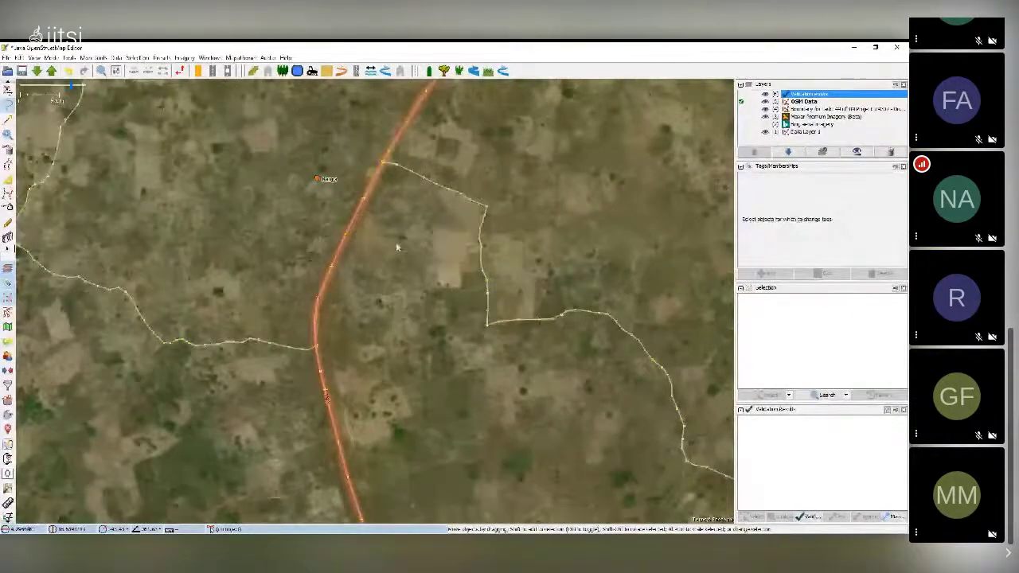
{"action": "left_click_drag", "start_coordinate": [359, 201], "coordinate": [382, 280]}
{"action": "scroll", "coordinate": [422, 310], "scroll_direction": "up", "scroll_amount": 2}
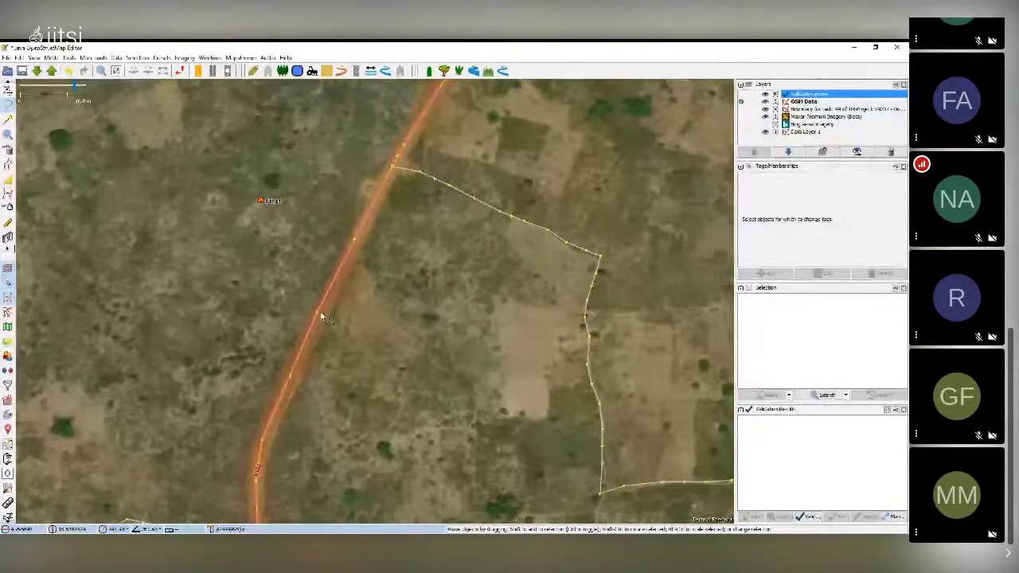
{"action": "left_click_drag", "start_coordinate": [381, 302], "coordinate": [440, 339]}
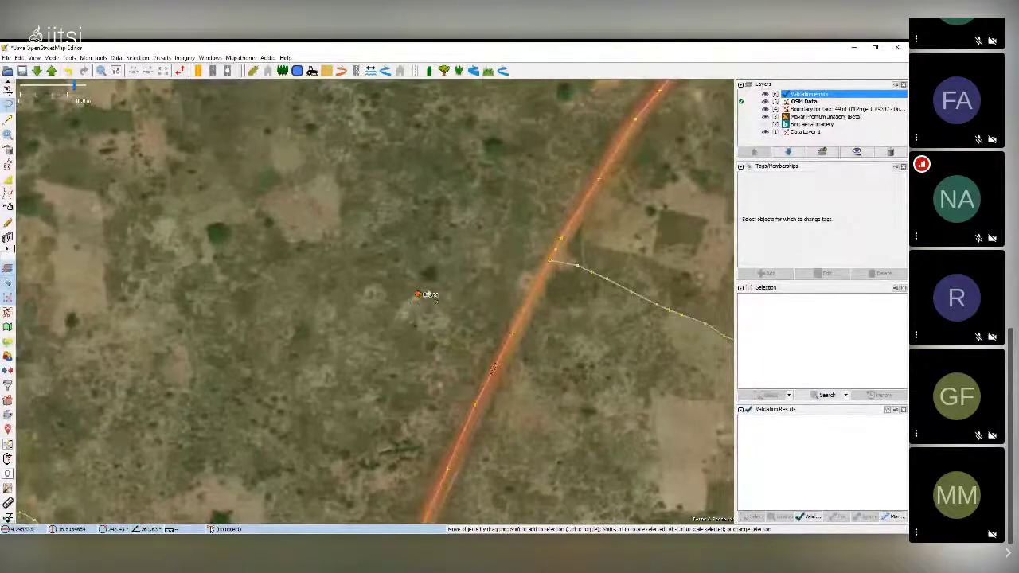
{"action": "left_click", "coordinate": [420, 296]}
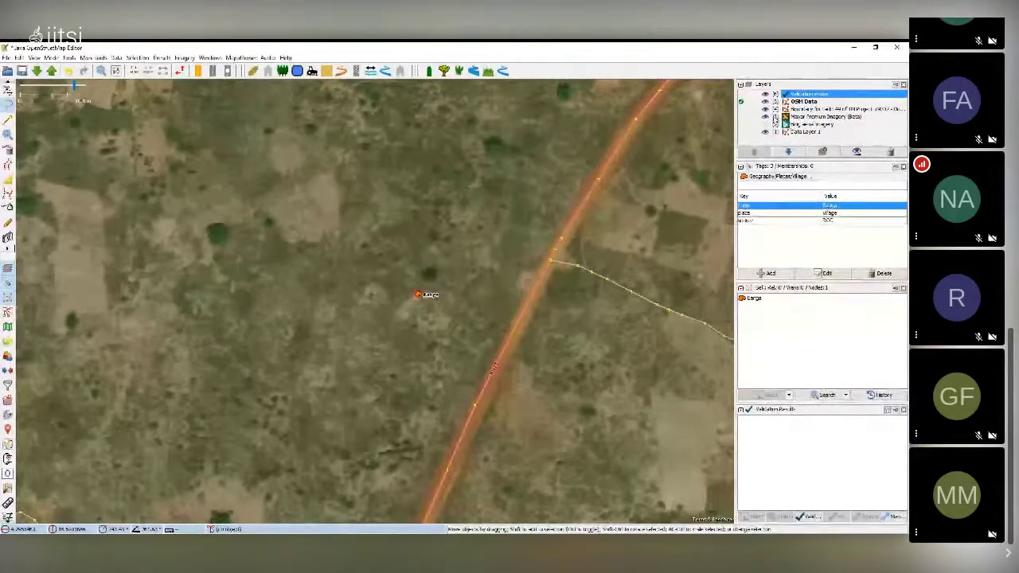
{"action": "scroll", "coordinate": [595, 332], "scroll_direction": "down", "scroll_amount": 3}
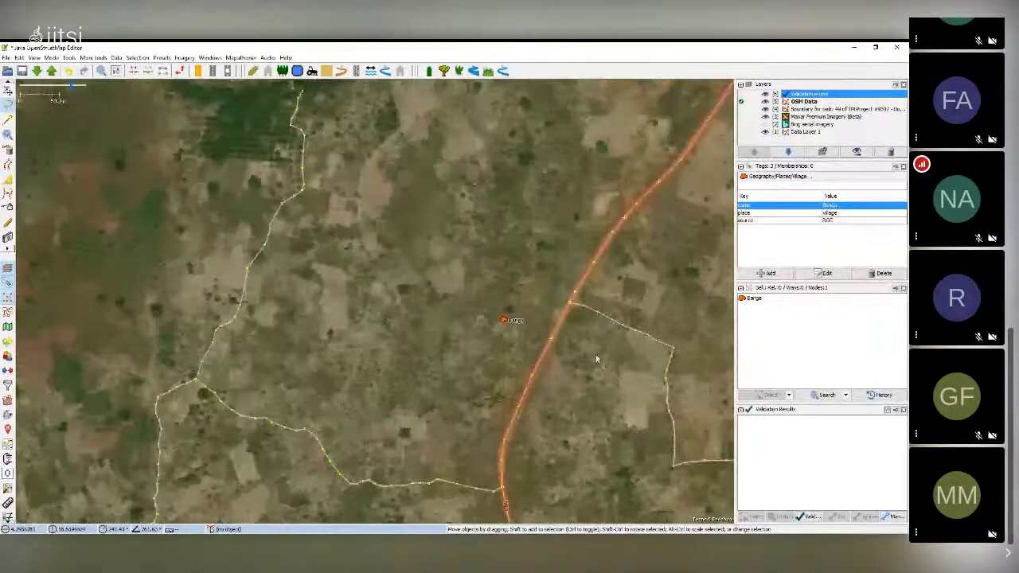
{"action": "scroll", "coordinate": [595, 354], "scroll_direction": "up", "scroll_amount": 2}
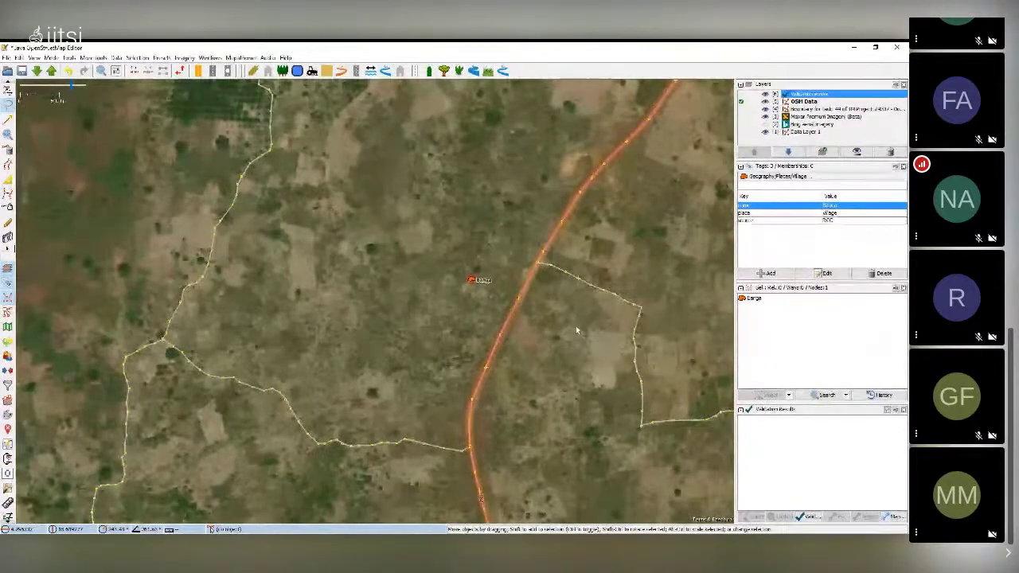
{"action": "left_click_drag", "start_coordinate": [572, 332], "coordinate": [546, 319]}
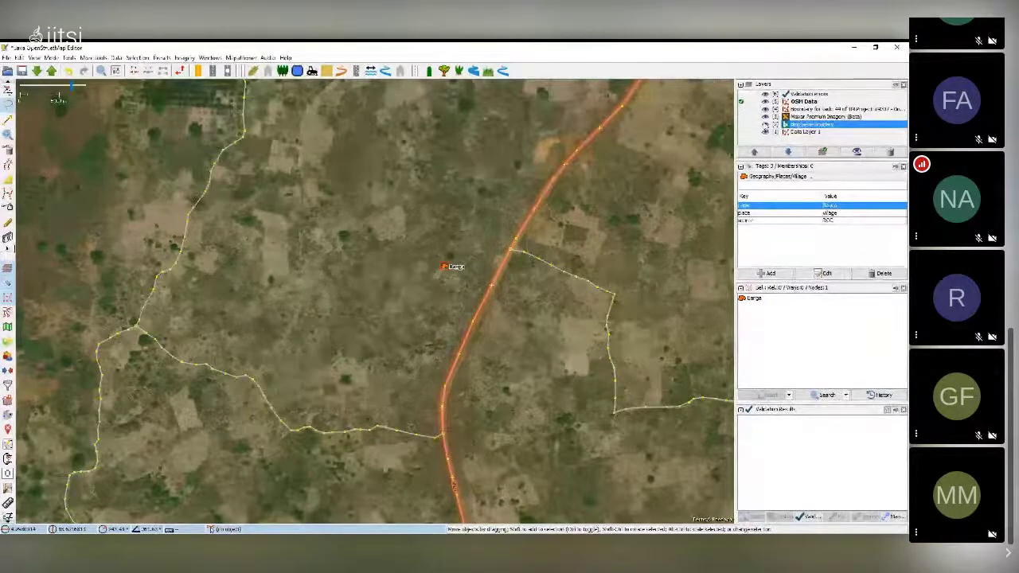
Step: Hide the Maxar Premium imagery layer and inspect the area around the Banga node on the Bing aerial imagery
{"action": "left_click", "coordinate": [765, 116]}
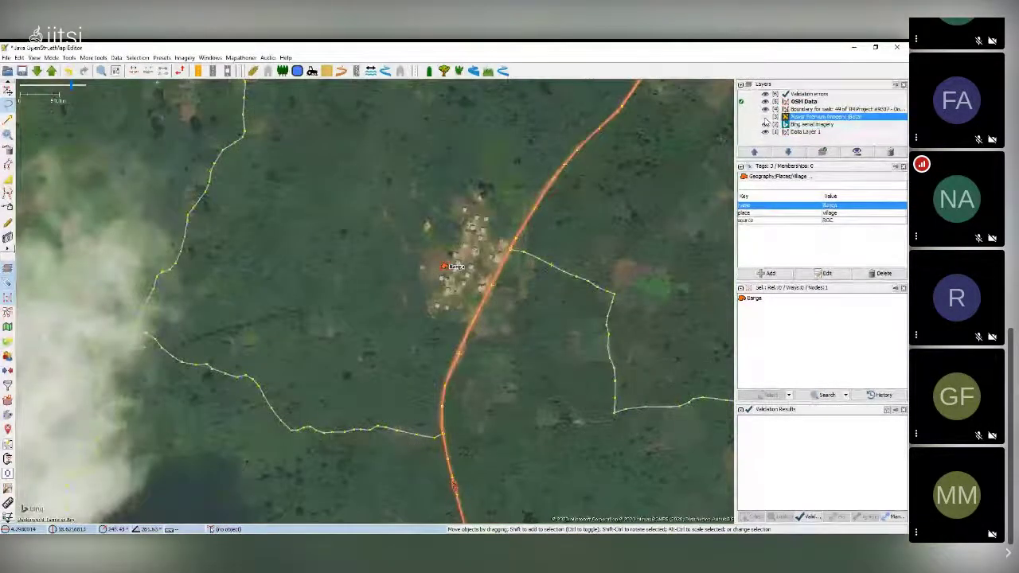
{"action": "scroll", "coordinate": [515, 420], "scroll_direction": "down", "scroll_amount": 2}
{"action": "left_click_drag", "start_coordinate": [517, 419], "coordinate": [505, 320]}
{"action": "left_click_drag", "start_coordinate": [472, 236], "coordinate": [496, 344]}
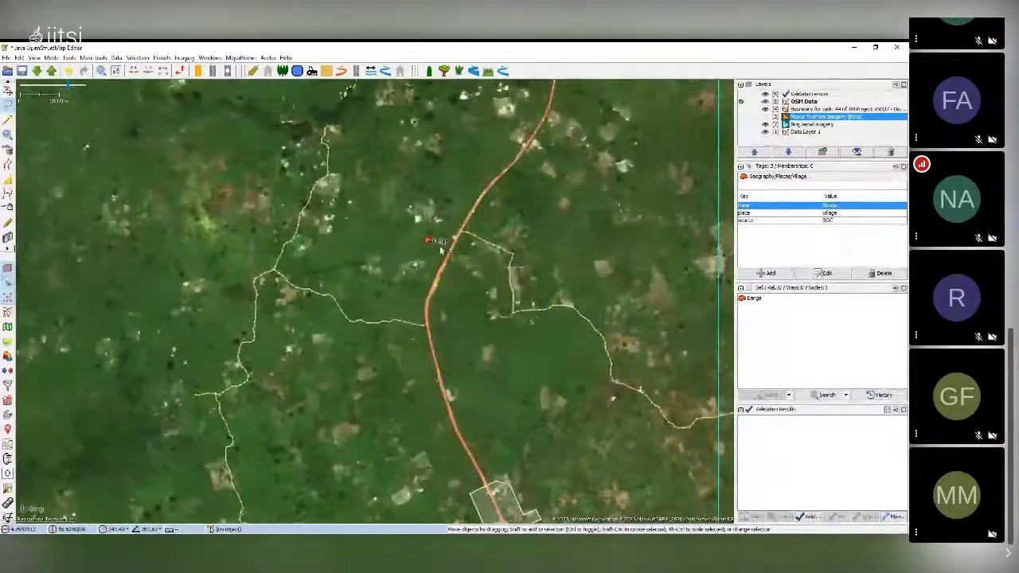
{"action": "scroll", "coordinate": [440, 251], "scroll_direction": "up", "scroll_amount": 4}
{"action": "scroll", "coordinate": [440, 251], "scroll_direction": "down", "scroll_amount": 3}
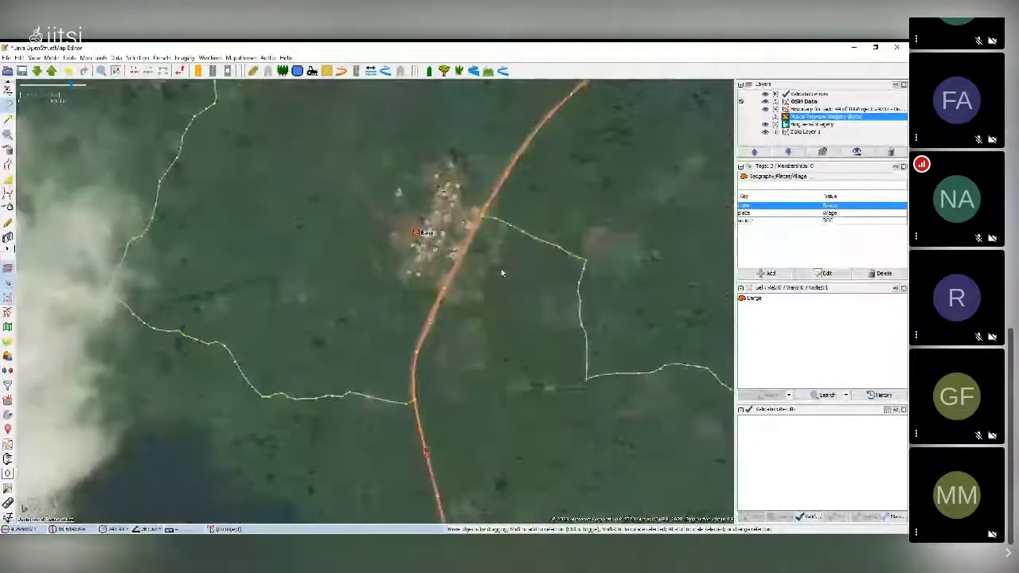
{"action": "left_click_drag", "start_coordinate": [500, 269], "coordinate": [473, 344]}
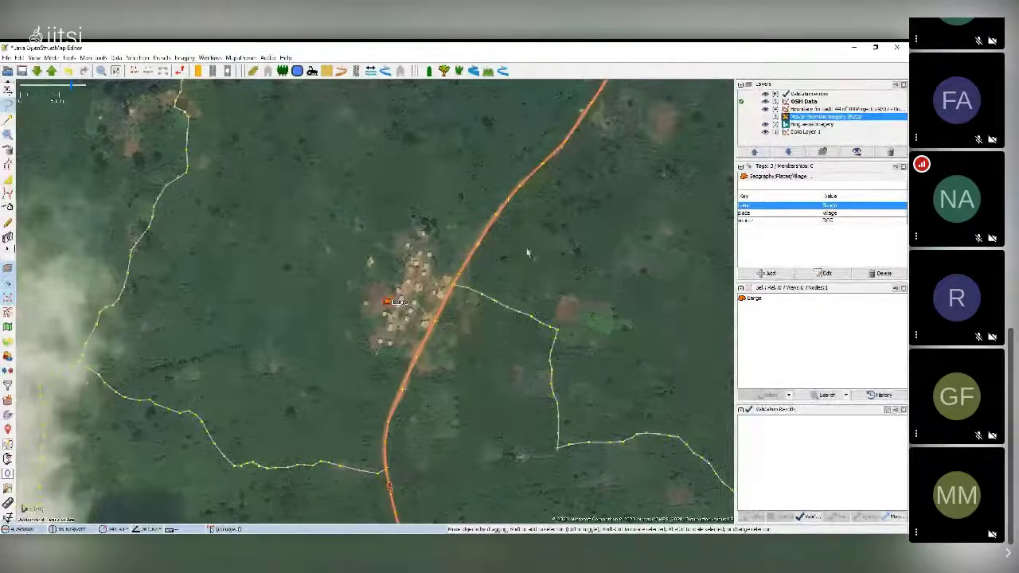
{"action": "scroll", "coordinate": [408, 284], "scroll_direction": "up", "scroll_amount": 2}
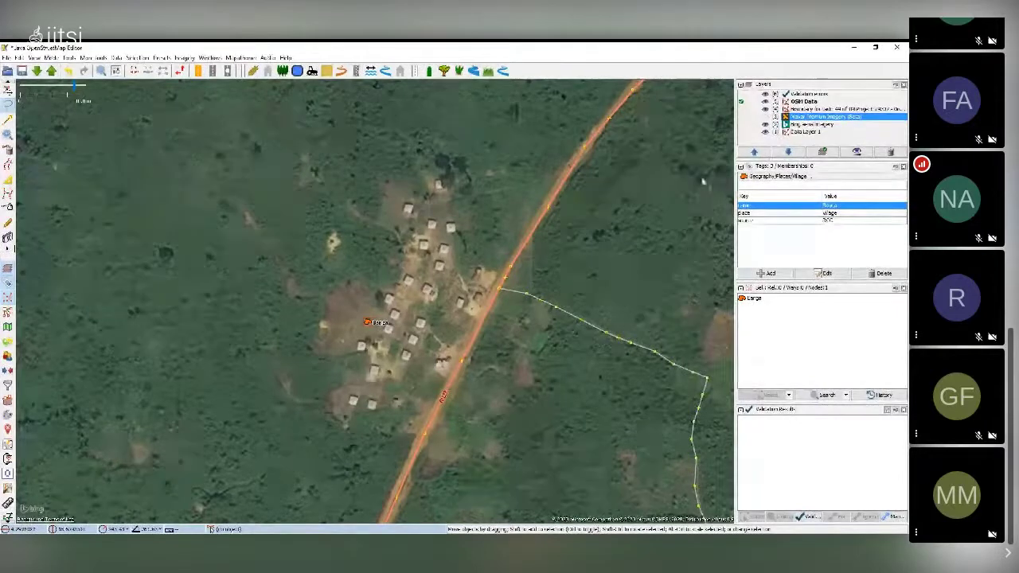
{"action": "scroll", "coordinate": [625, 255], "scroll_direction": "down", "scroll_amount": 3}
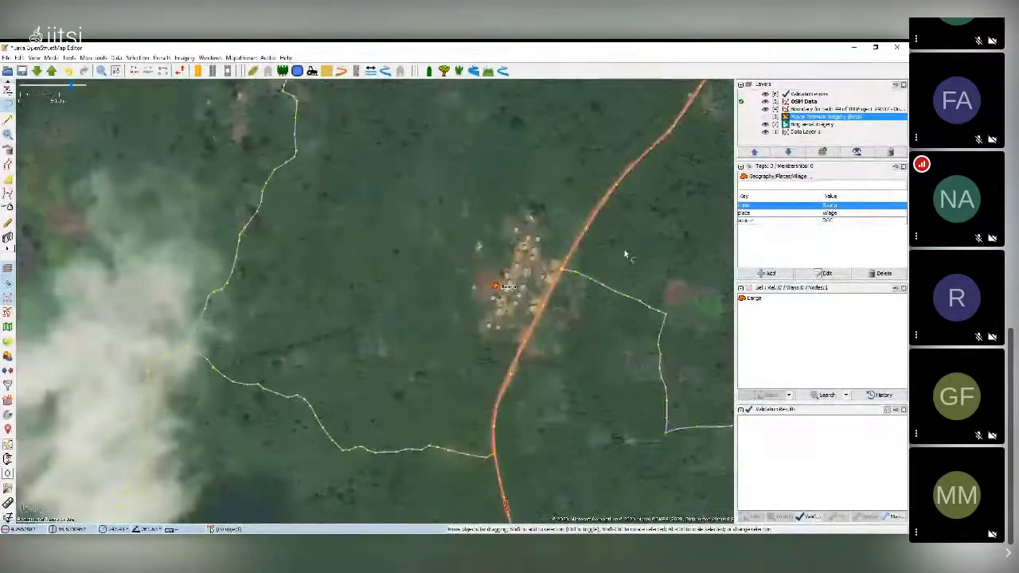
Step: Switch the Maxar Premium imagery on and off to compare it with the Bing imagery around the village
{"action": "left_click", "coordinate": [765, 117]}
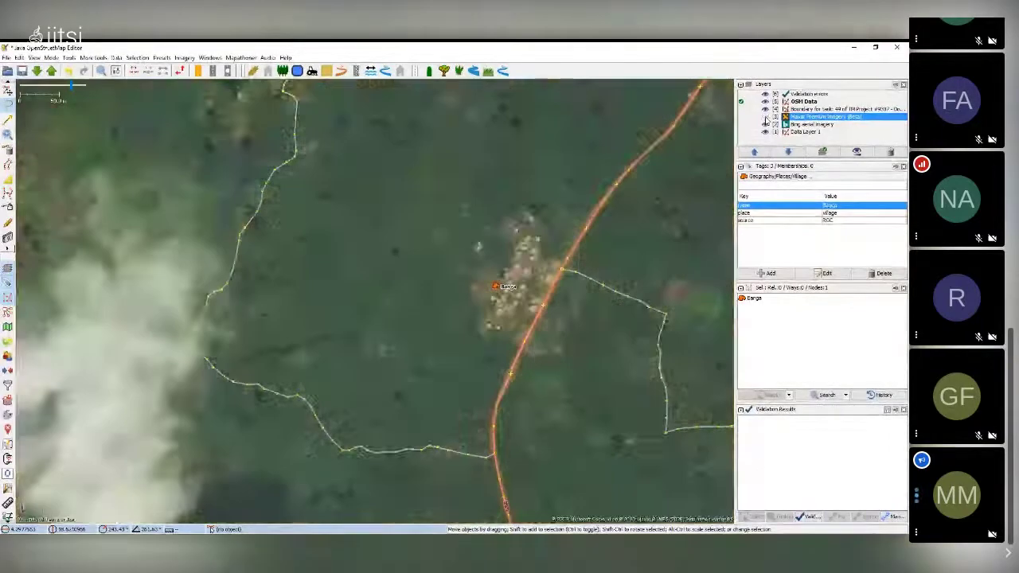
{"action": "left_click", "coordinate": [765, 117]}
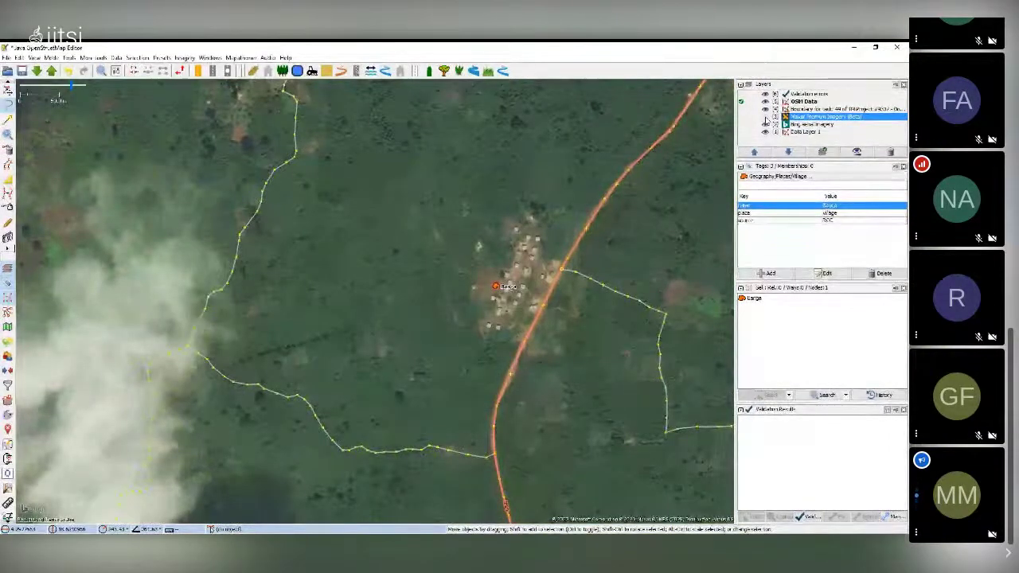
{"action": "left_click", "coordinate": [765, 117]}
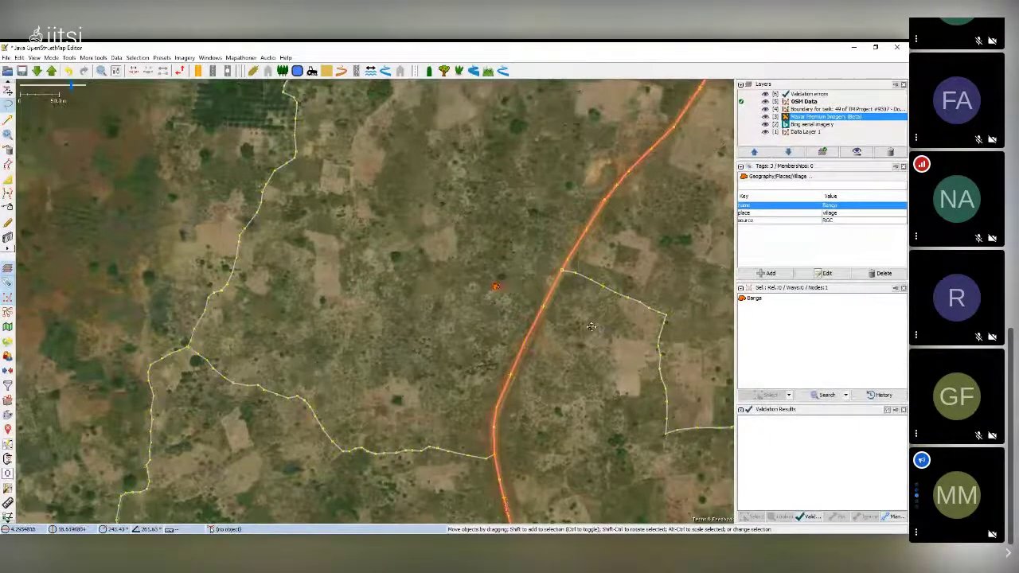
{"action": "left_click_drag", "start_coordinate": [592, 324], "coordinate": [566, 367]}
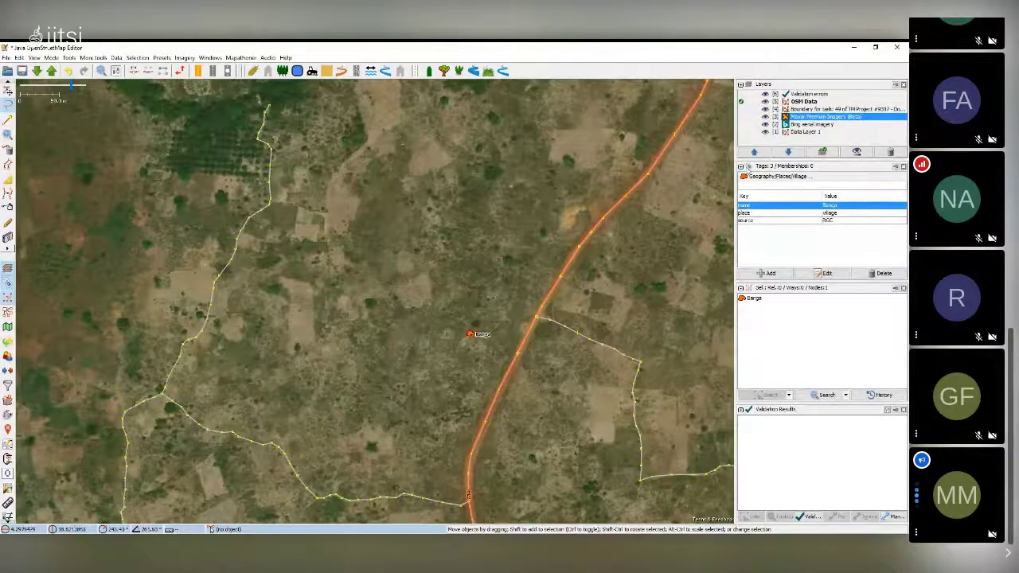
{"action": "left_click", "coordinate": [765, 117]}
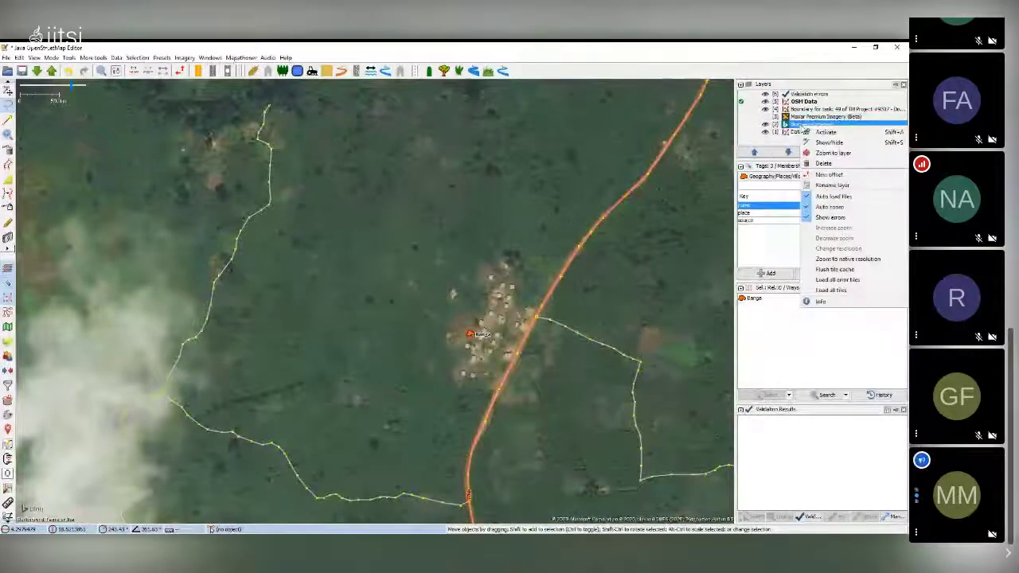
Step: Check the Bing aerial imagery's layer information and the tile information beside the village for its capture date
{"action": "left_click", "coordinate": [824, 304]}
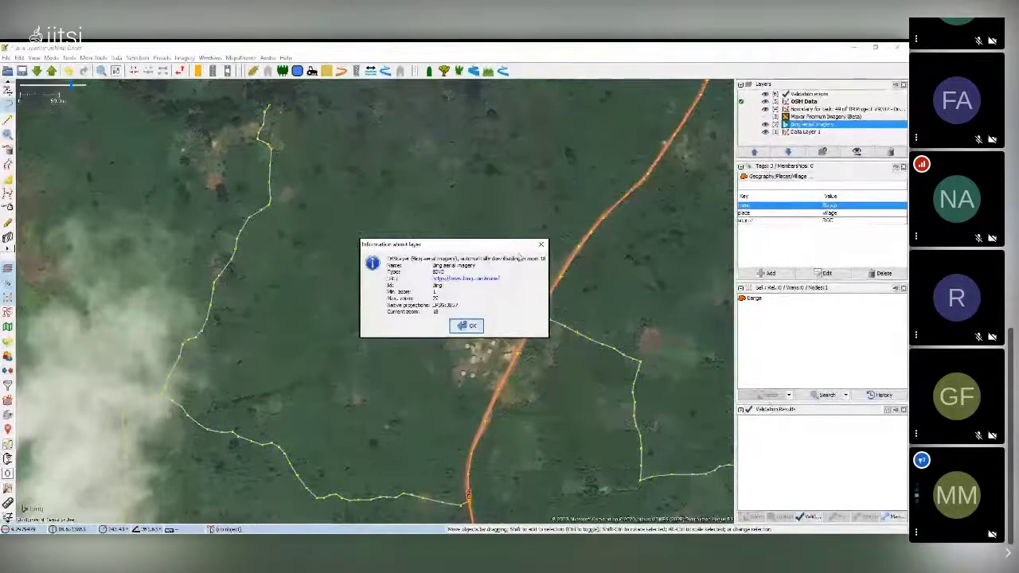
{"action": "left_click", "coordinate": [538, 249]}
{"action": "right_click", "coordinate": [454, 293]}
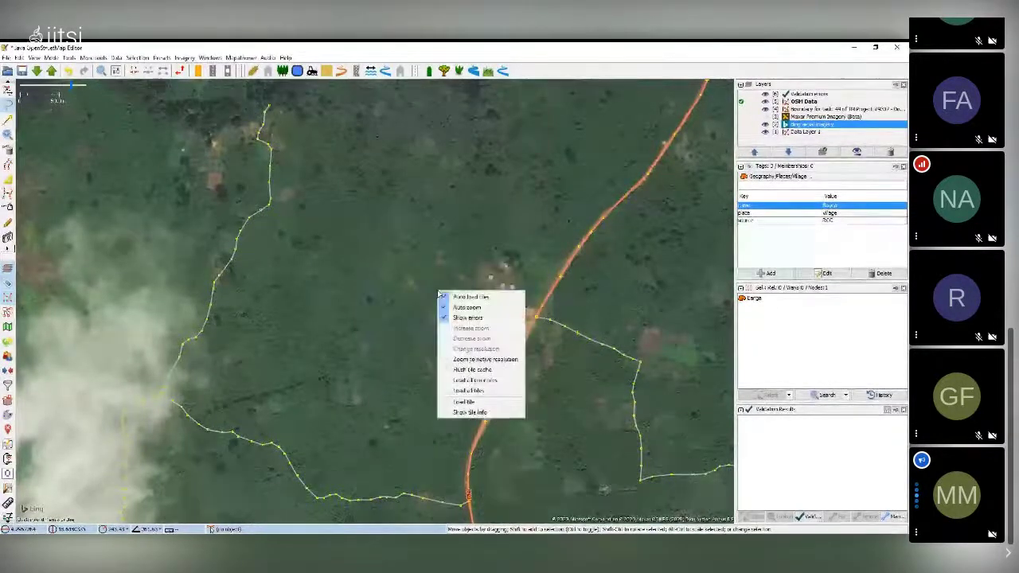
{"action": "left_click", "coordinate": [470, 412]}
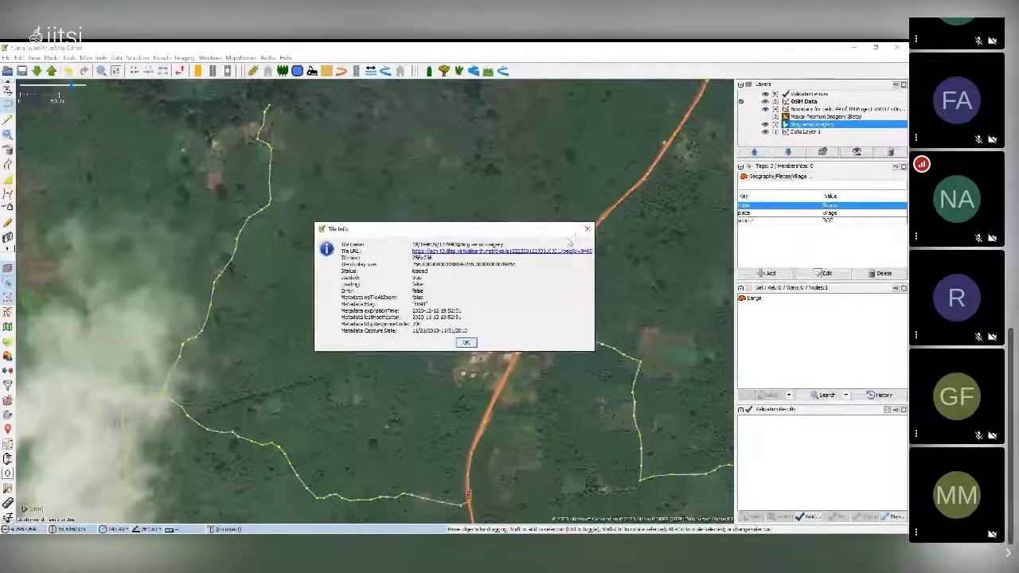
{"action": "left_click", "coordinate": [586, 228]}
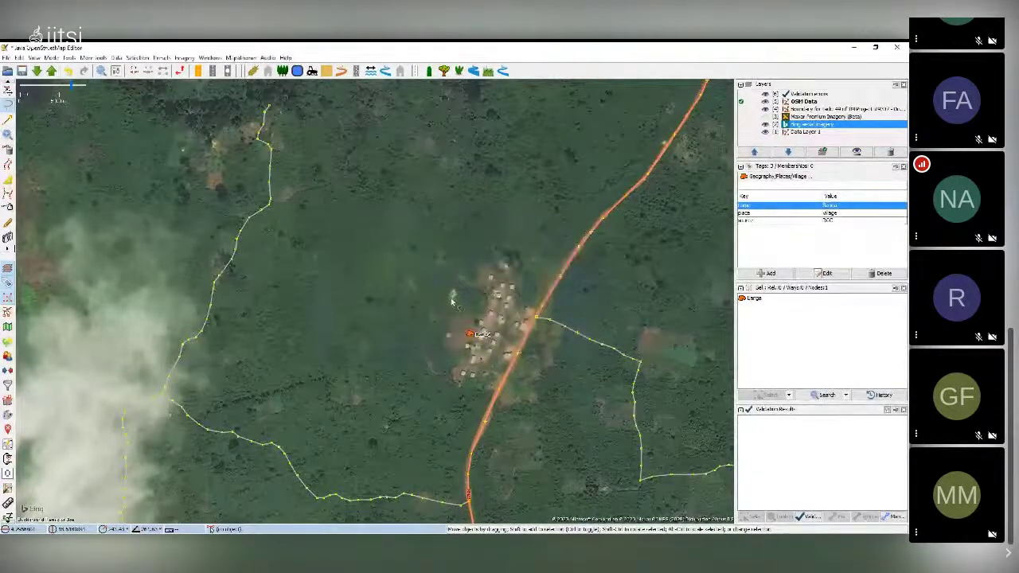
Step: Examine the settlement's extent on the Bing imagery and review the edit history of the Banga node
{"action": "scroll", "coordinate": [451, 301], "scroll_direction": "down", "scroll_amount": 2}
{"action": "scroll", "coordinate": [452, 302], "scroll_direction": "up", "scroll_amount": 2}
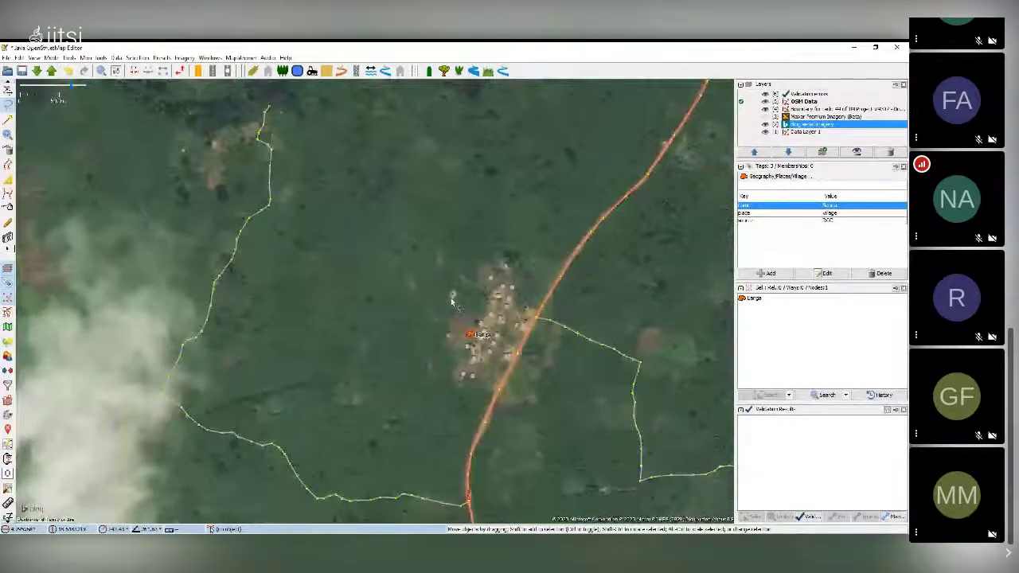
{"action": "left_click_drag", "start_coordinate": [452, 302], "coordinate": [392, 282]}
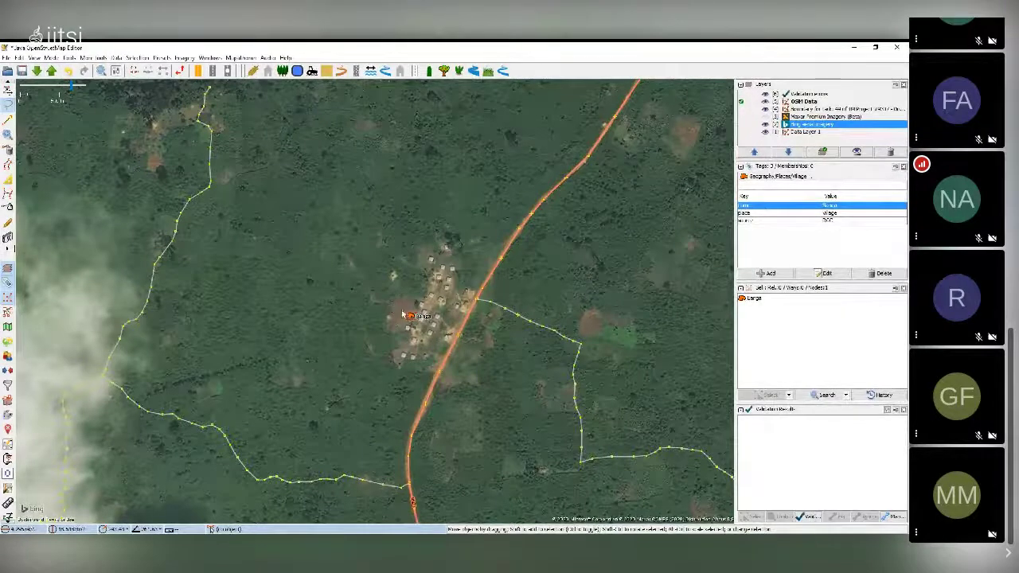
{"action": "scroll", "coordinate": [413, 330], "scroll_direction": "up", "scroll_amount": 2}
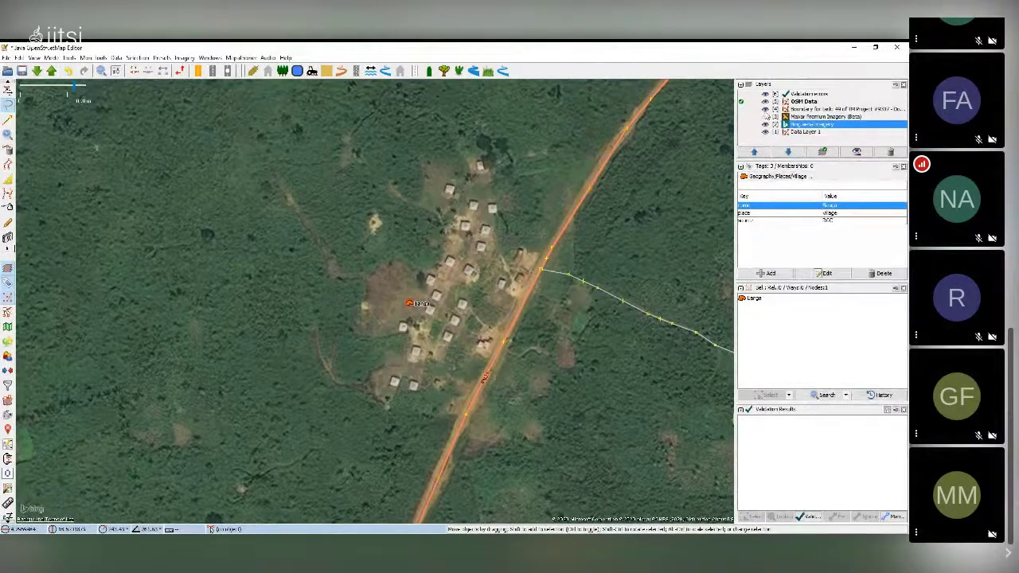
{"action": "left_click", "coordinate": [765, 116]}
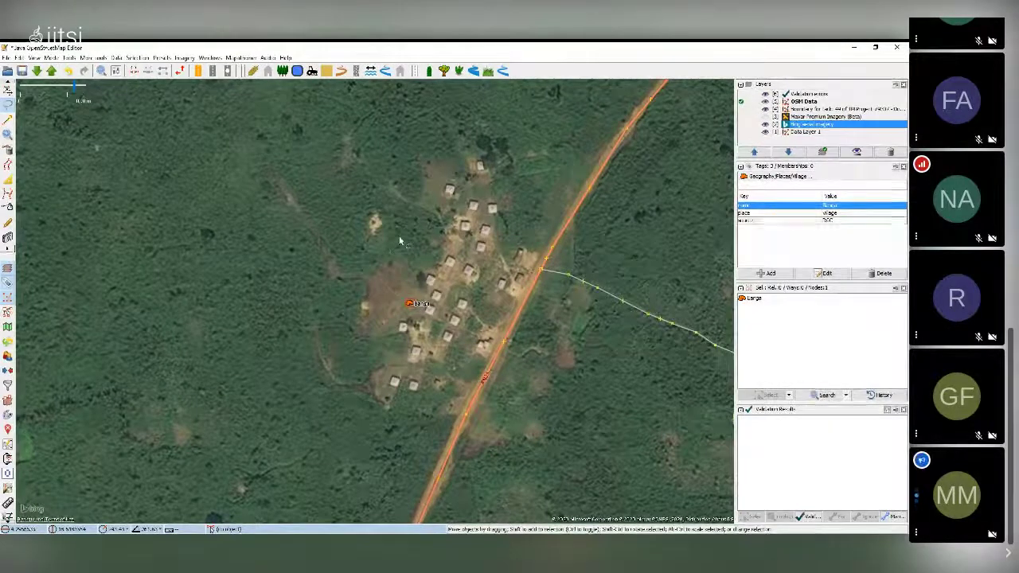
{"action": "left_click_drag", "start_coordinate": [400, 238], "coordinate": [357, 276]}
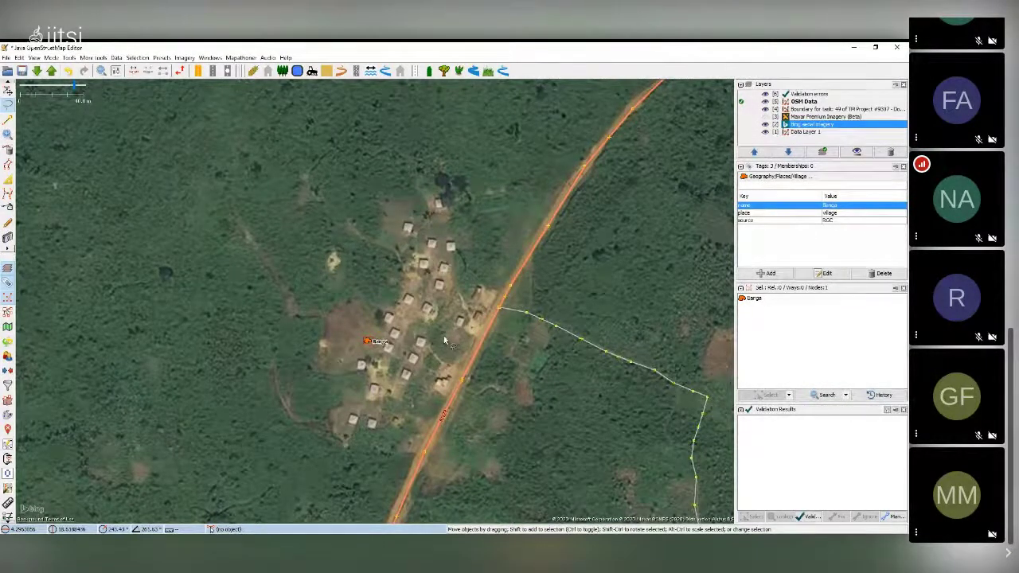
{"action": "key", "text": "ctrl+h"}
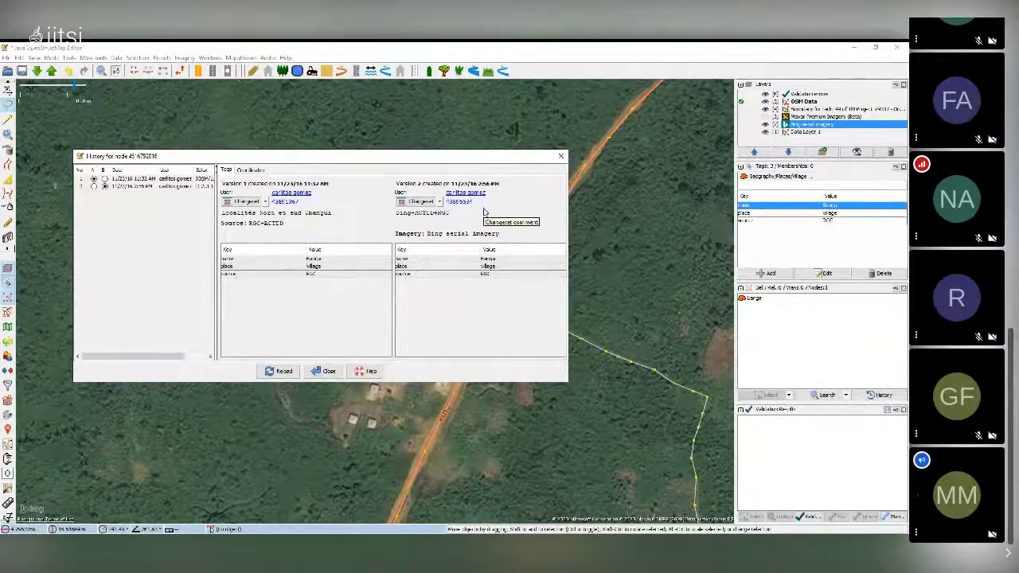
{"action": "left_click", "coordinate": [560, 157]}
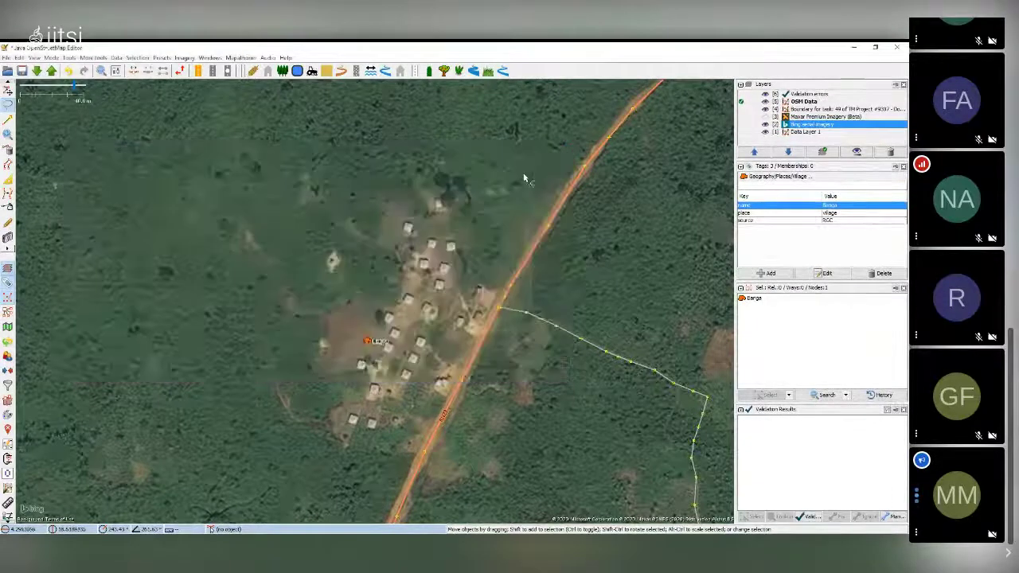
Step: Trace a new way around the northern and western edges of the Banga settlement, starting above its northernmost house
{"action": "left_click_drag", "start_coordinate": [398, 264], "coordinate": [368, 277]}
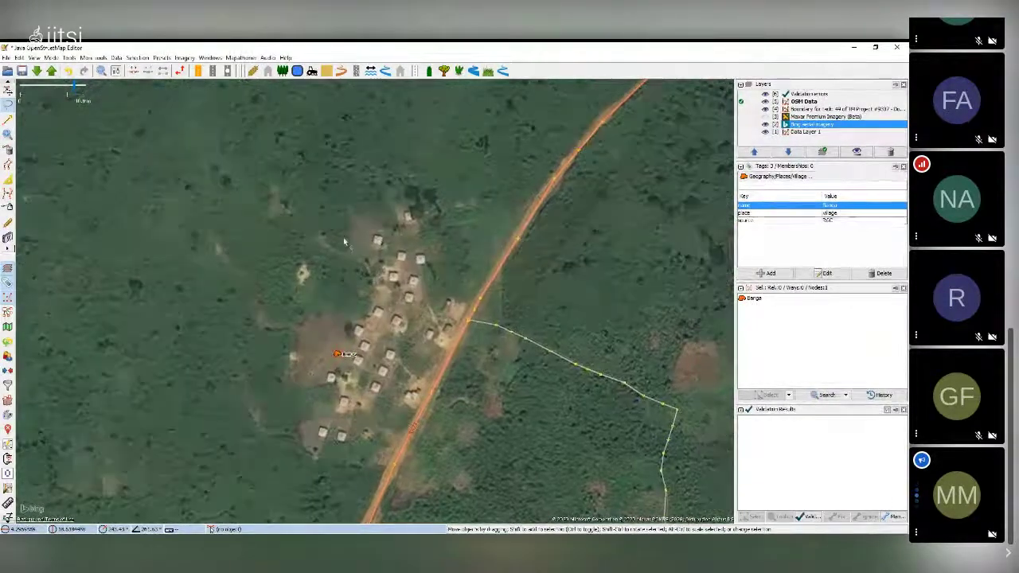
{"action": "left_click", "coordinate": [8, 119]}
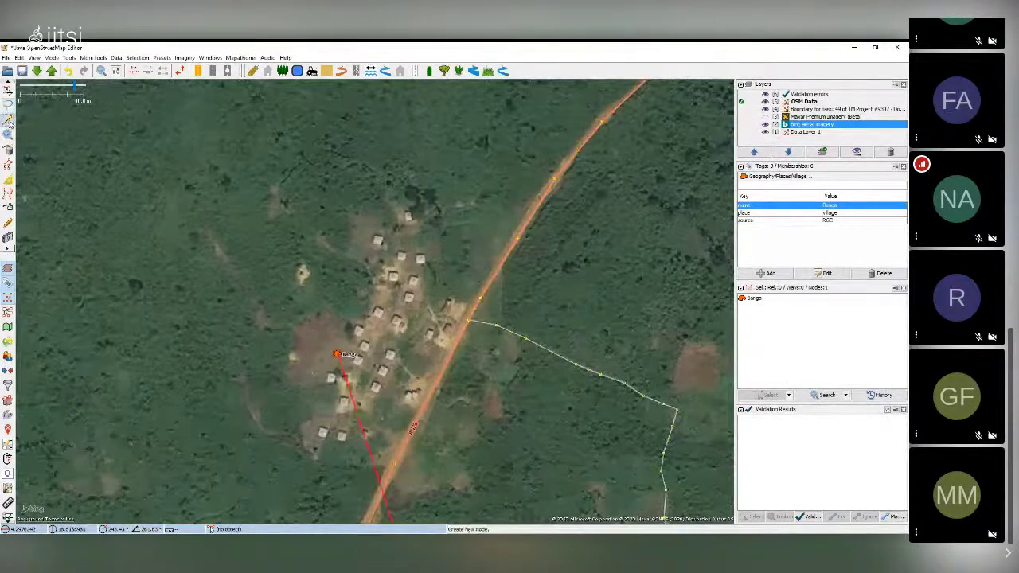
{"action": "left_click", "coordinate": [352, 303]}
{"action": "key", "text": "Escape"}
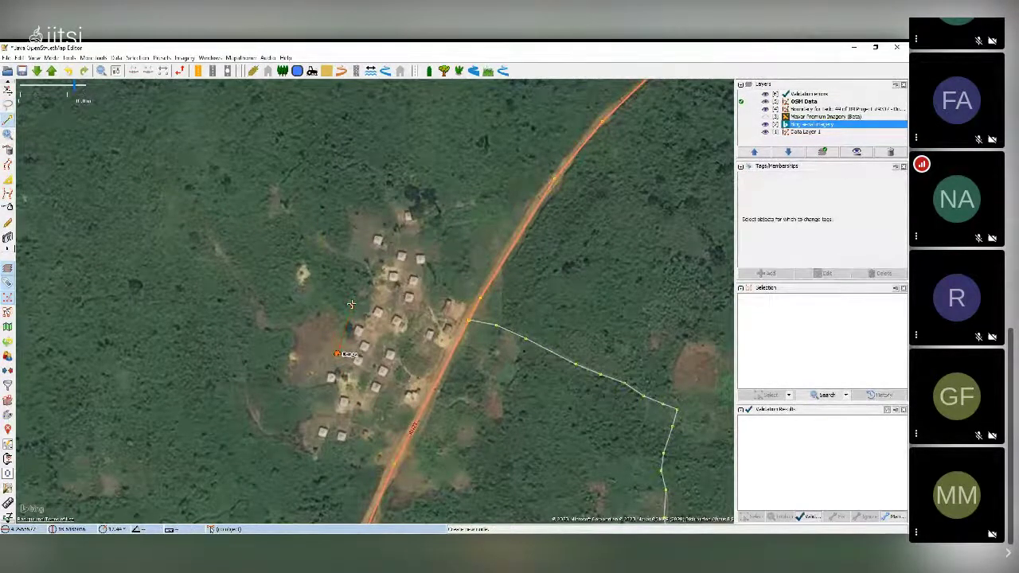
{"action": "left_click", "coordinate": [411, 206]}
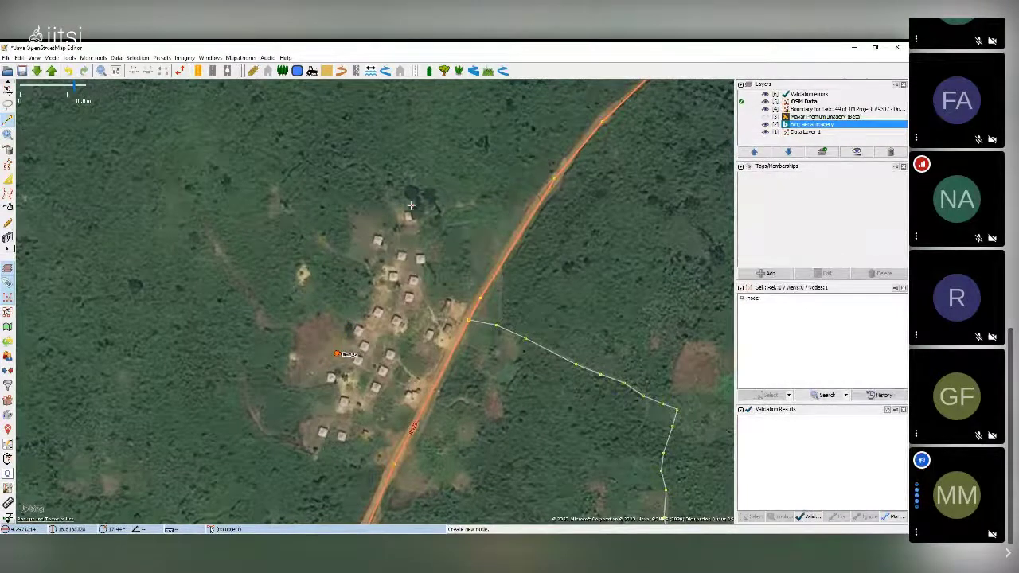
{"action": "left_click", "coordinate": [390, 208]}
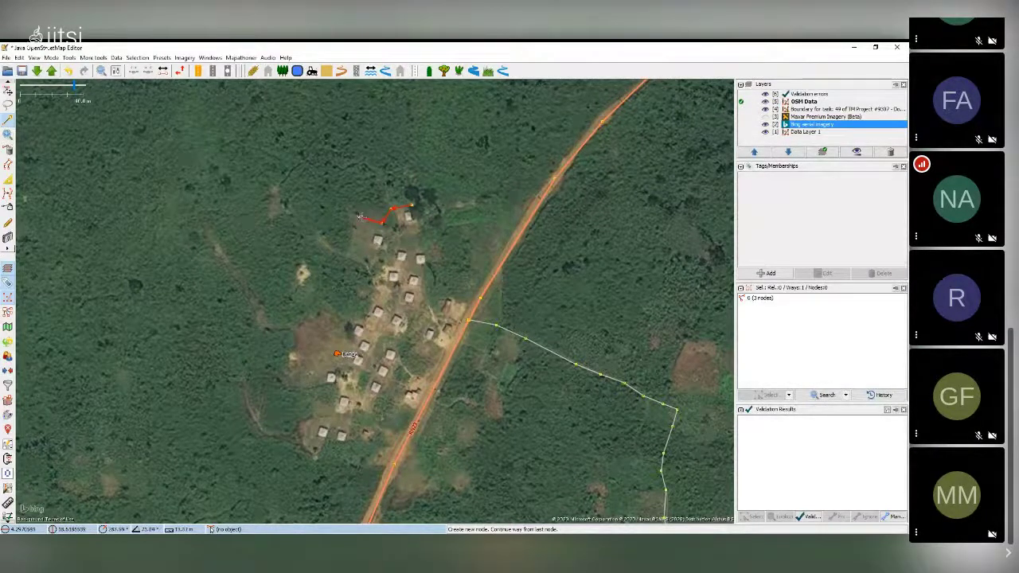
{"action": "left_click", "coordinate": [359, 216]}
{"action": "left_click", "coordinate": [347, 252]}
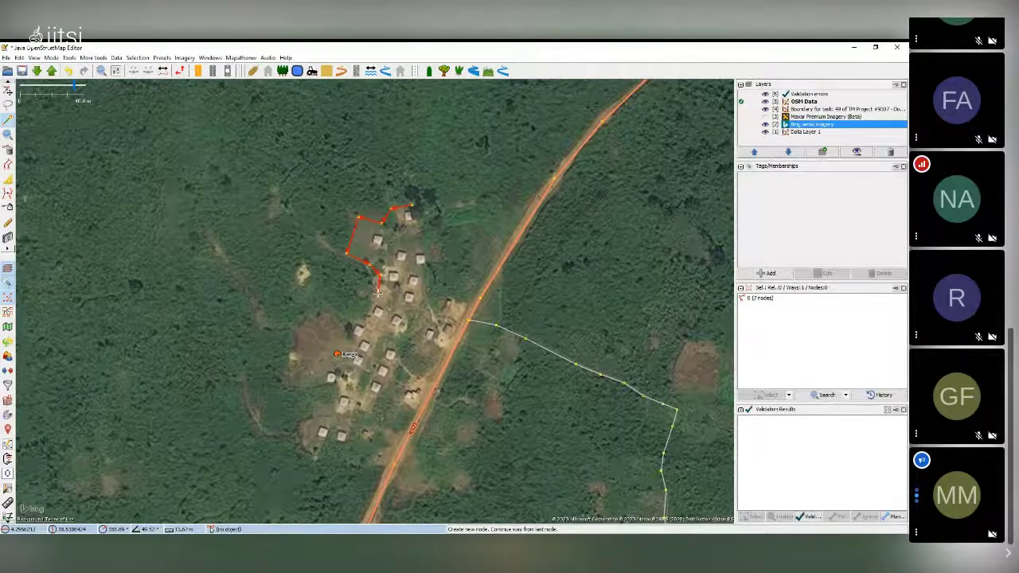
{"action": "left_click", "coordinate": [347, 318]}
{"action": "left_click", "coordinate": [309, 382]}
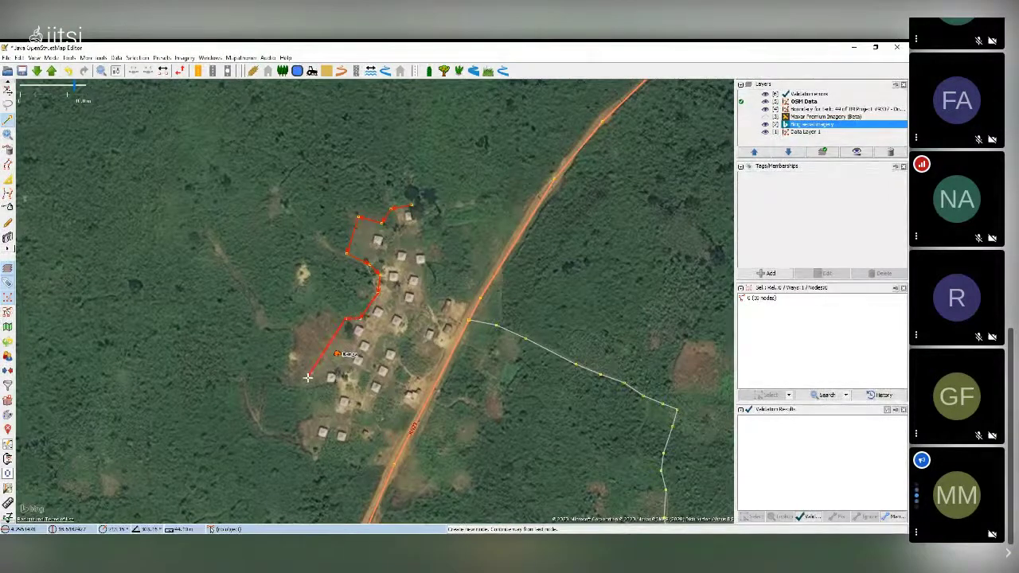
Step: Continue the outline around the settlement's southern end and along the road, close it, and tag it as a residential area (landuse=residential)
{"action": "left_click", "coordinate": [325, 389]}
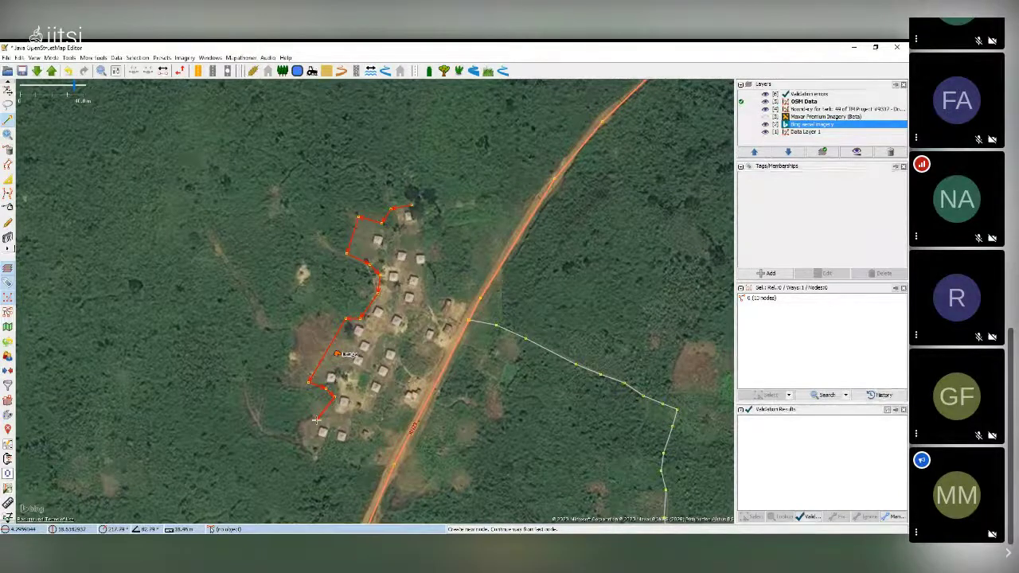
{"action": "left_click", "coordinate": [319, 418]}
{"action": "left_click", "coordinate": [307, 443]}
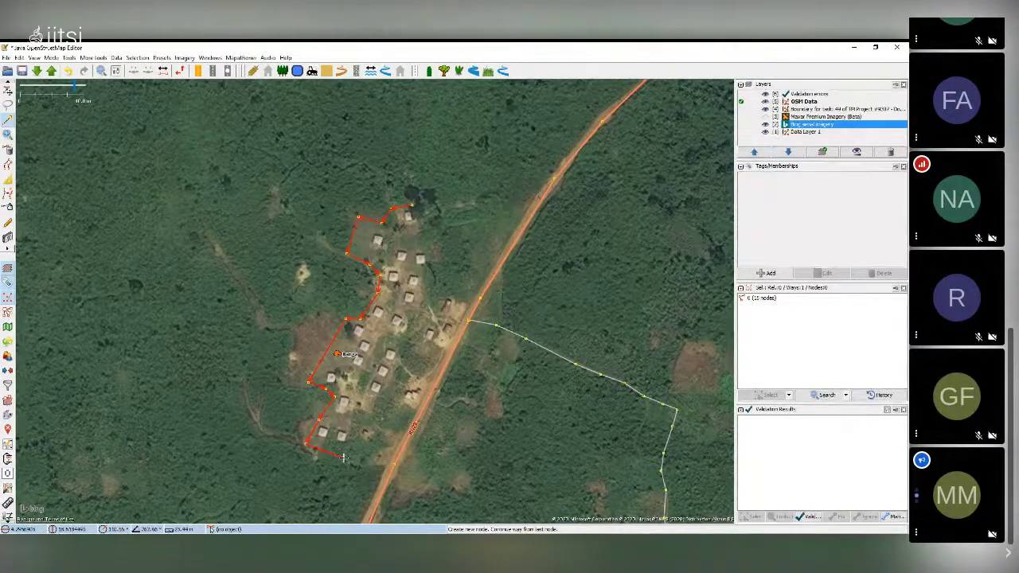
{"action": "left_click", "coordinate": [345, 460]}
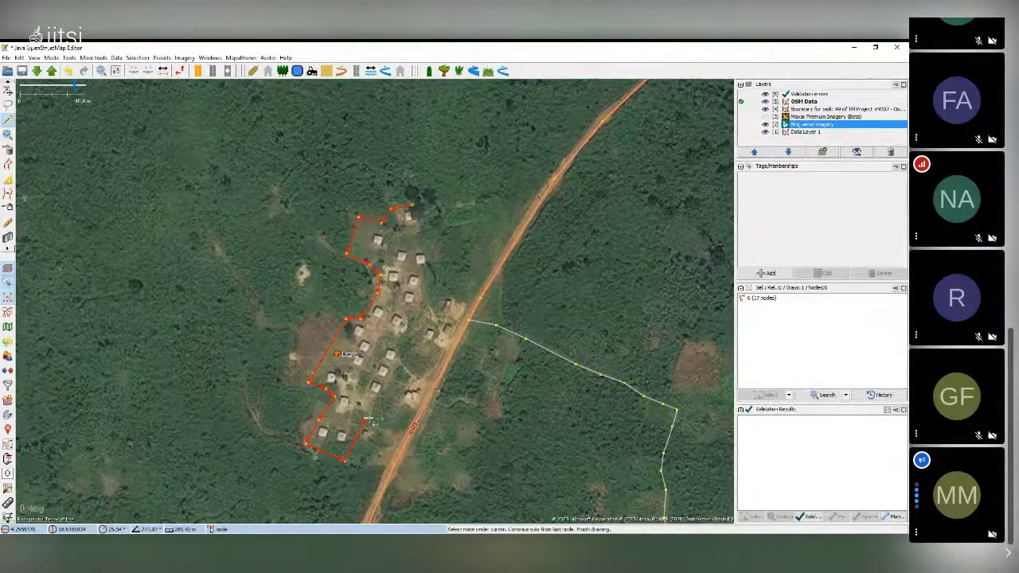
{"action": "left_click", "coordinate": [364, 420]}
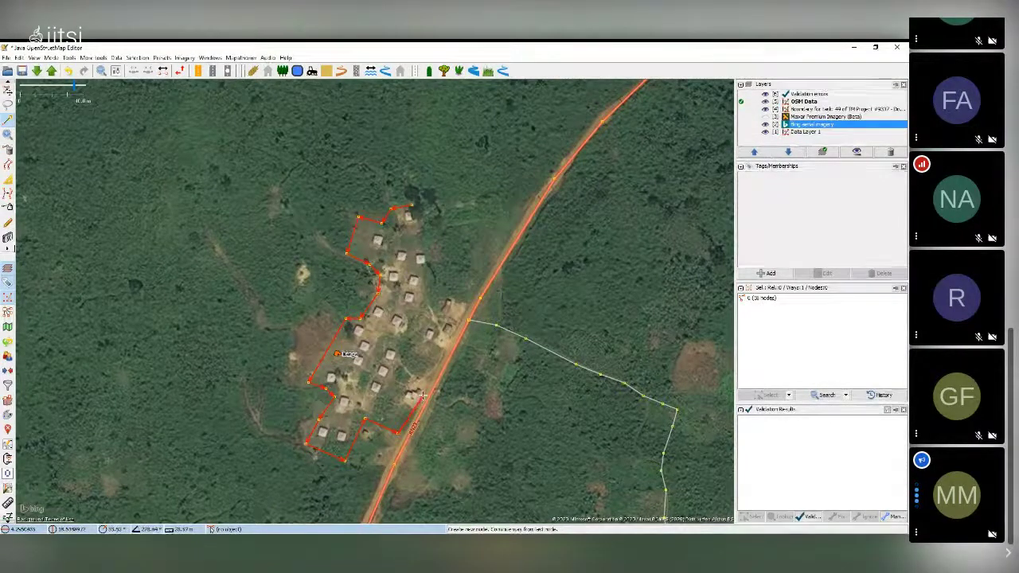
{"action": "left_click", "coordinate": [444, 345]}
{"action": "left_click", "coordinate": [467, 303]}
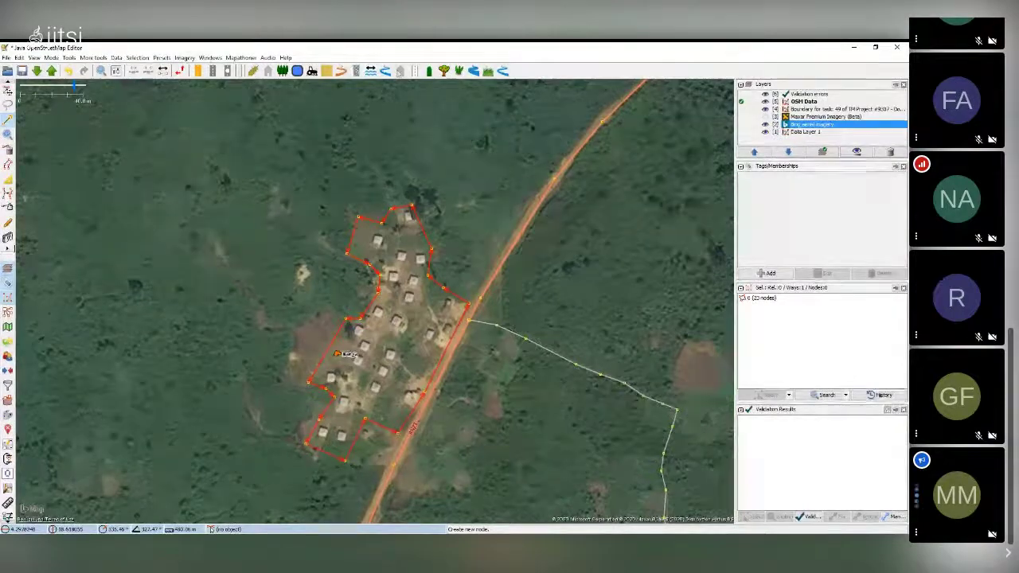
{"action": "left_click", "coordinate": [267, 71]}
{"action": "left_click", "coordinate": [426, 323]}
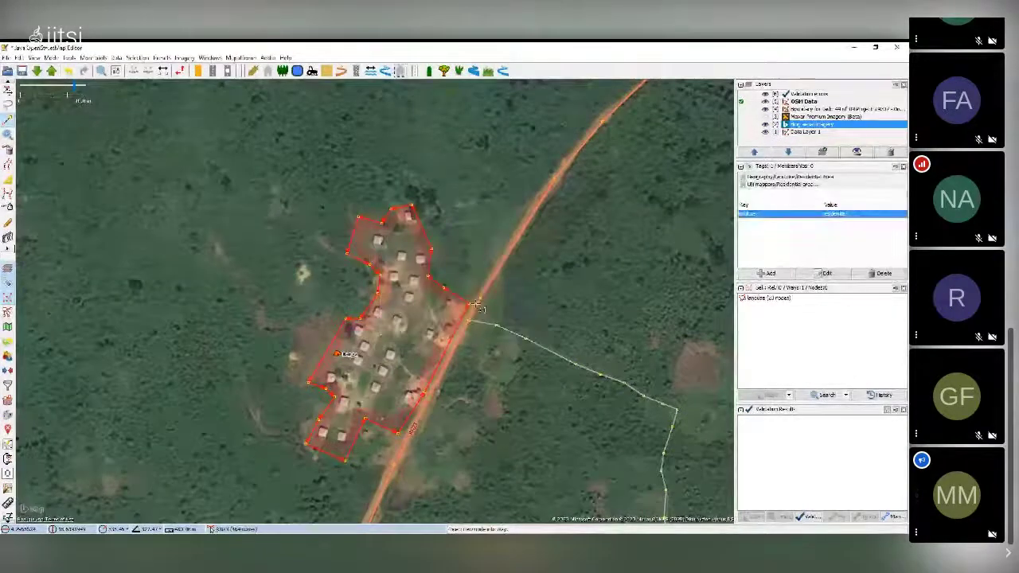
Step: Move the Banga village node from the clearing to the middle of the residential area
{"action": "key", "text": "s"}
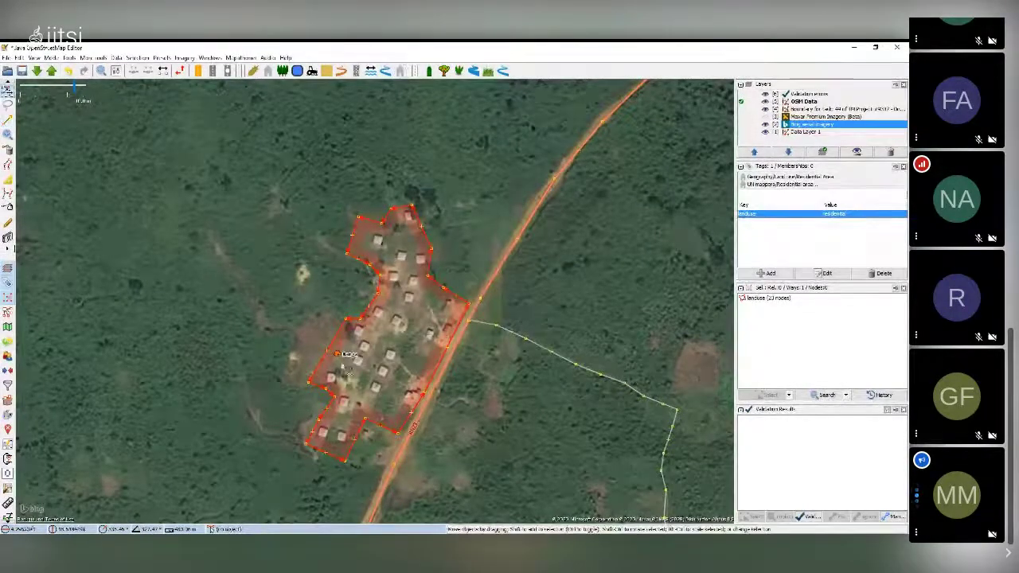
{"action": "left_click", "coordinate": [337, 354]}
{"action": "left_click_drag", "start_coordinate": [337, 354], "coordinate": [386, 343]}
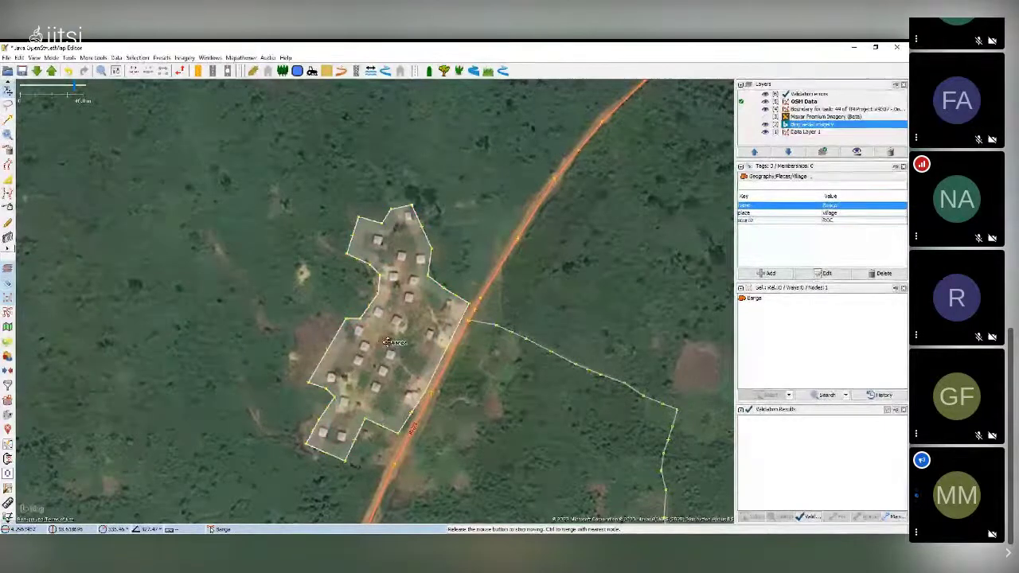
{"action": "left_click", "coordinate": [476, 246]}
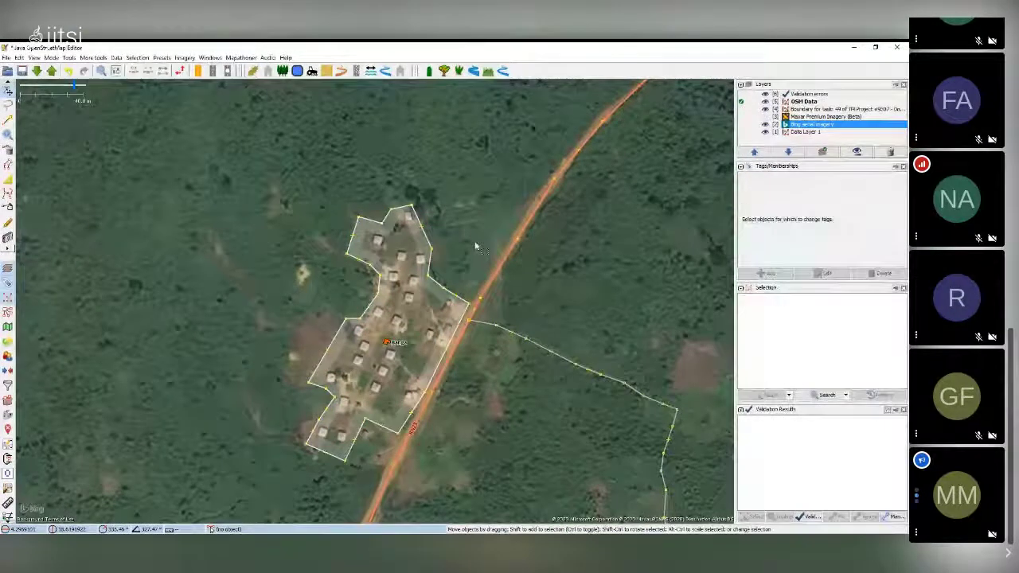
Step: Choose the building drawing tool and look up the buildings_tools plugin by searching the plugin preferences for "building"
{"action": "scroll", "coordinate": [472, 246], "scroll_direction": "down", "scroll_amount": 2}
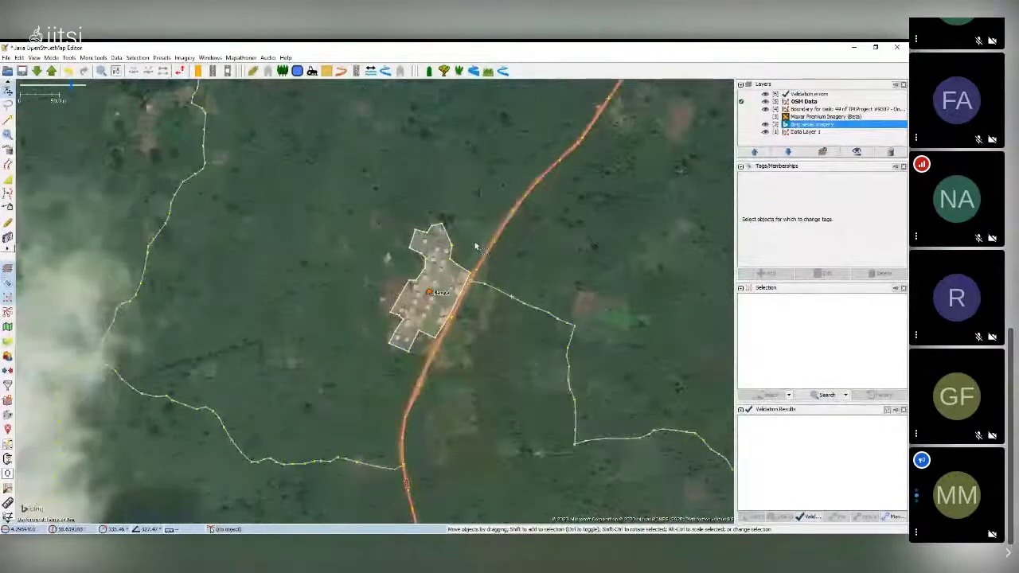
{"action": "scroll", "coordinate": [475, 245], "scroll_direction": "down", "scroll_amount": 3}
{"action": "scroll", "coordinate": [430, 278], "scroll_direction": "up", "scroll_amount": 3}
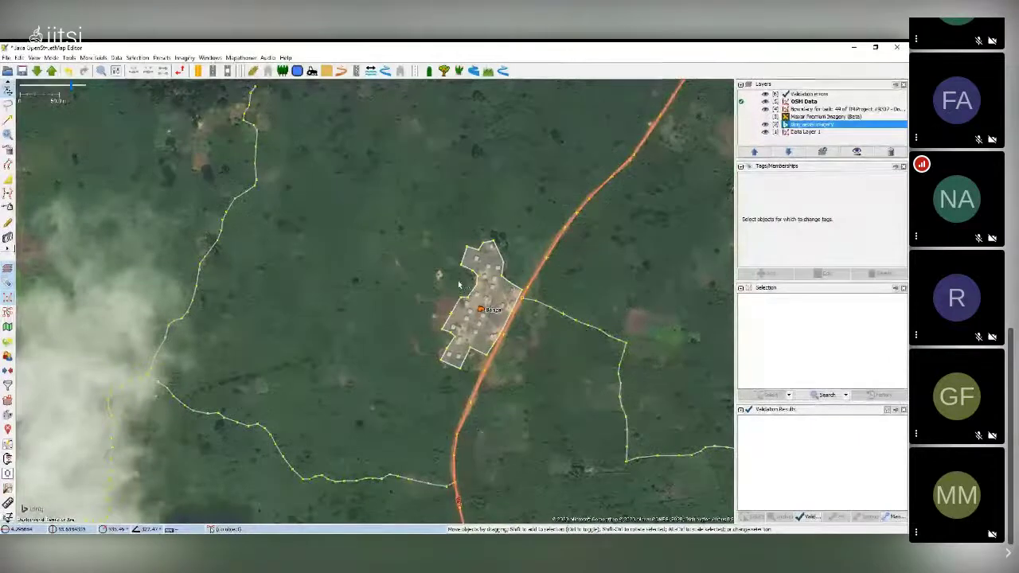
{"action": "scroll", "coordinate": [459, 285], "scroll_direction": "up", "scroll_amount": 3}
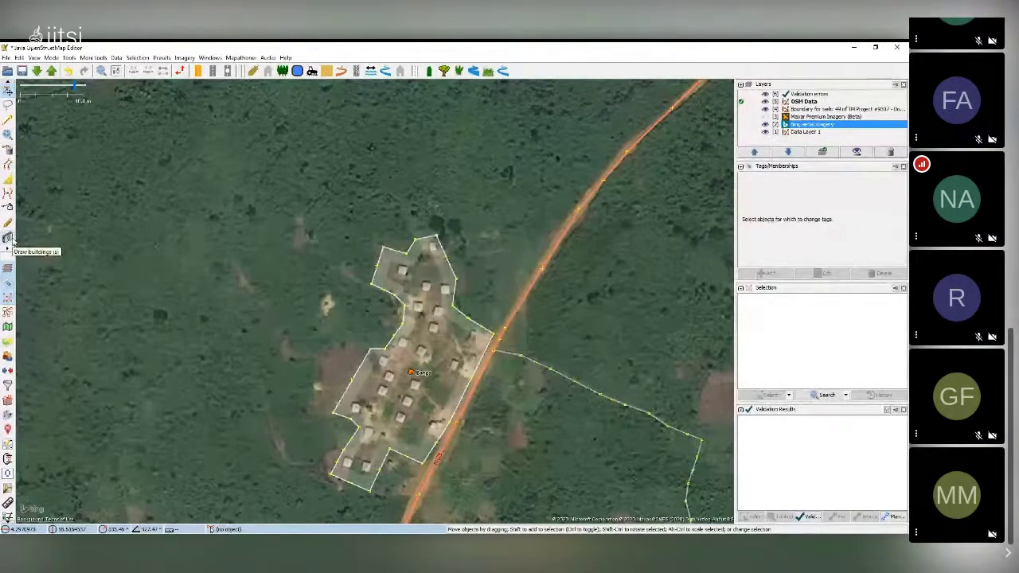
{"action": "left_click", "coordinate": [8, 238]}
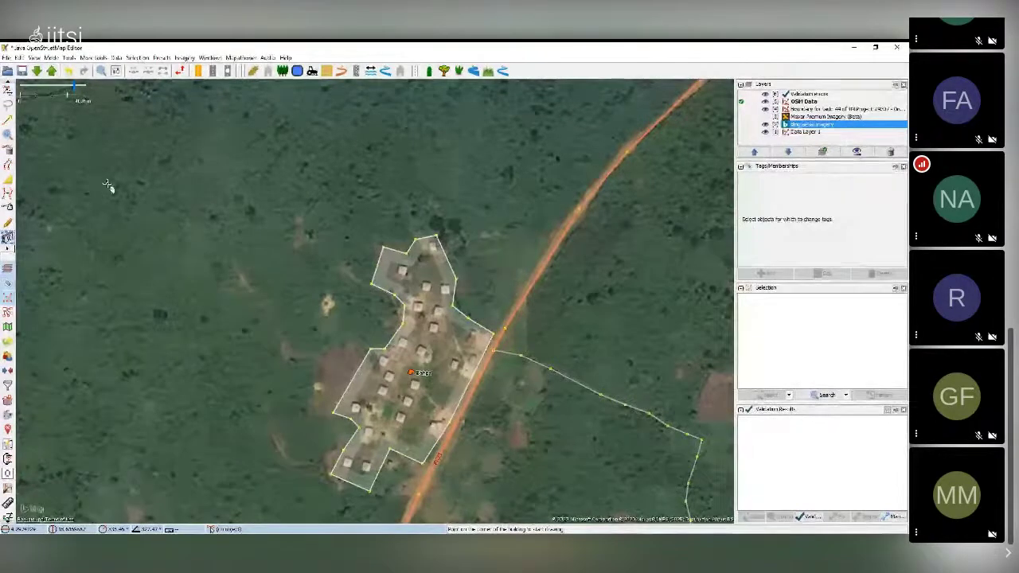
{"action": "key", "text": "F12"}
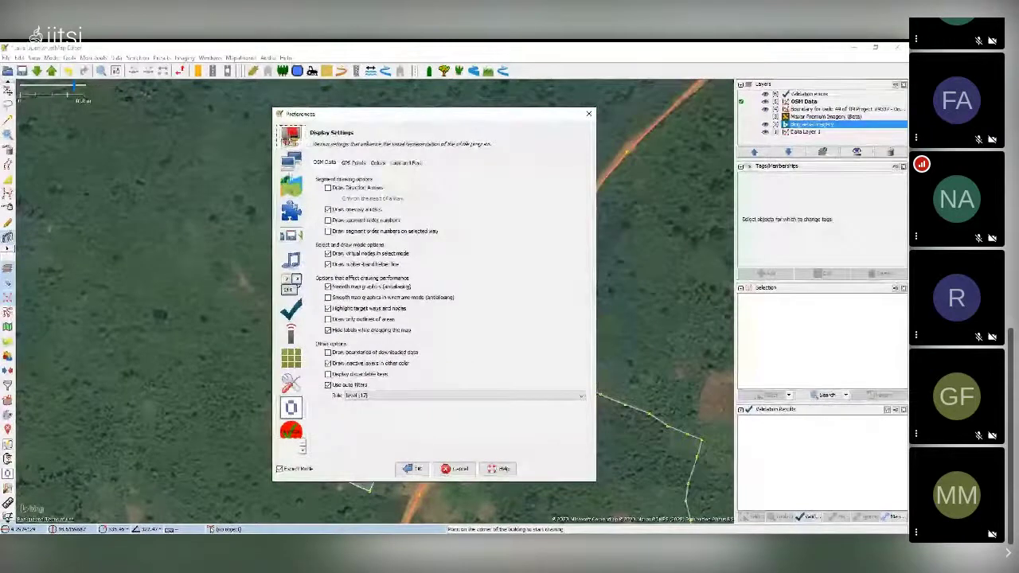
{"action": "left_click", "coordinate": [292, 211]}
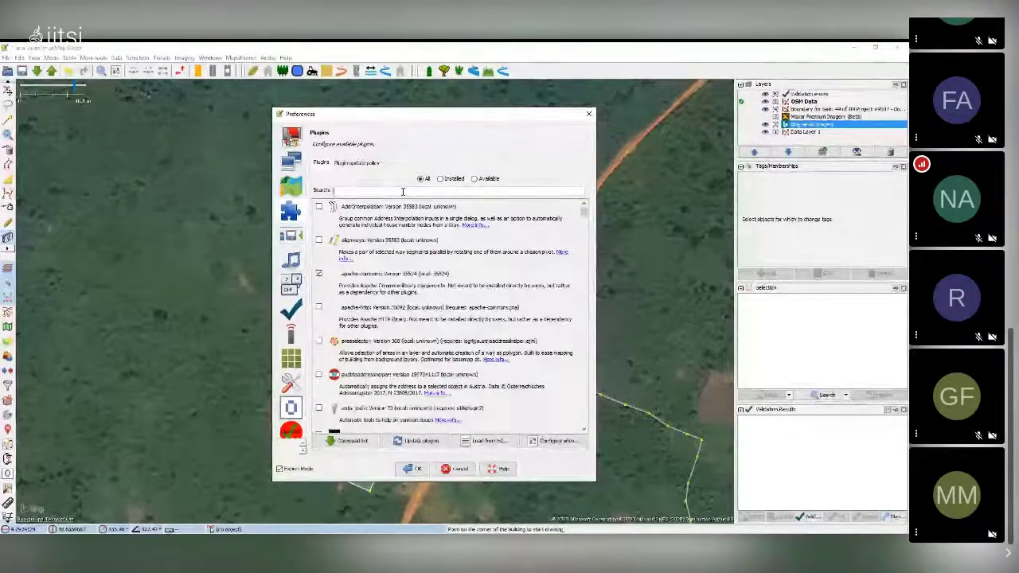
{"action": "left_click", "coordinate": [402, 191]}
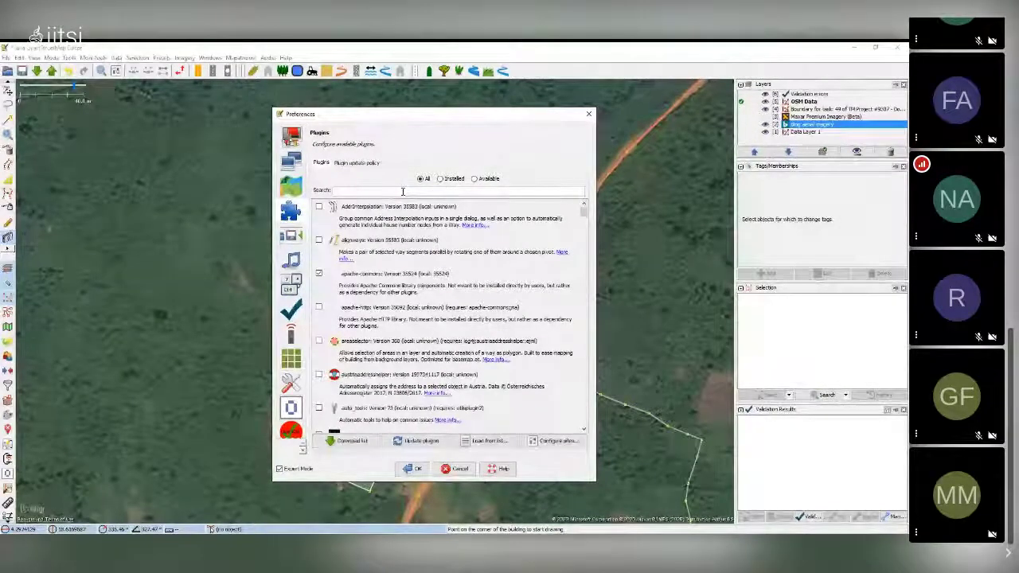
{"action": "type", "text": "building"}
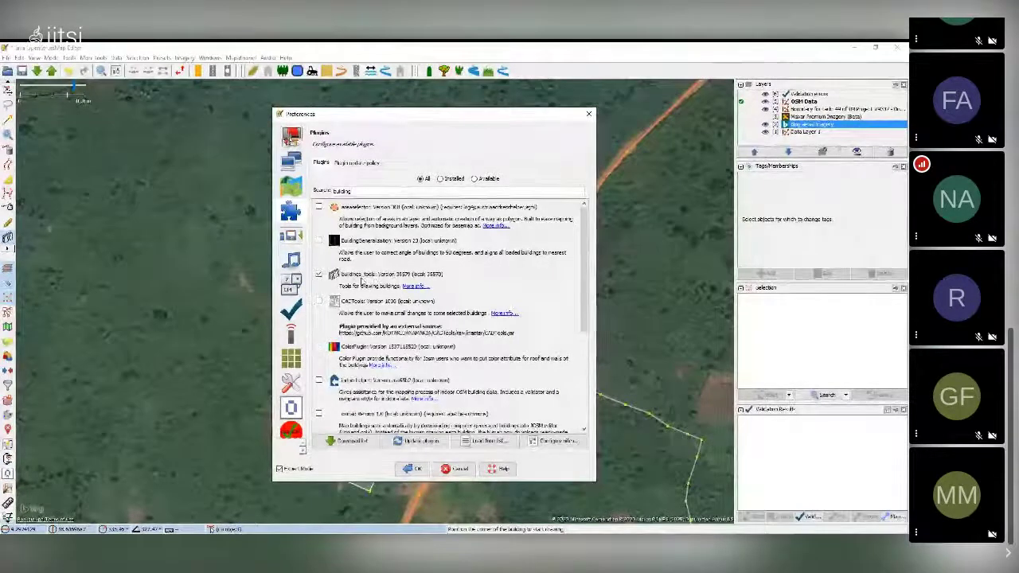
{"action": "left_click", "coordinate": [319, 275]}
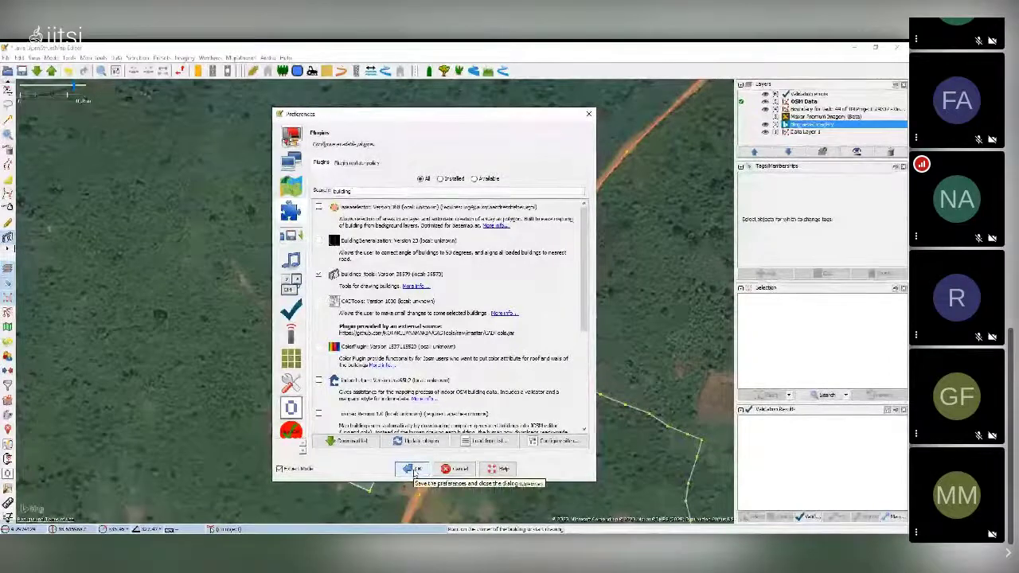
{"action": "left_click", "coordinate": [413, 470]}
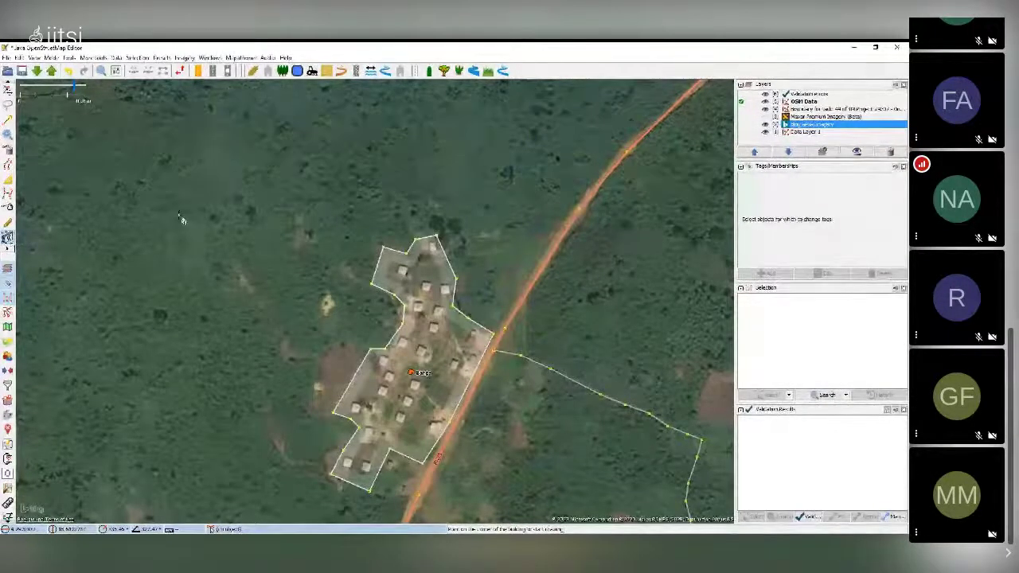
Step: Draw three rectangular sample buildings in the forest northwest of the Banga residential area
{"action": "left_click", "coordinate": [198, 163]}
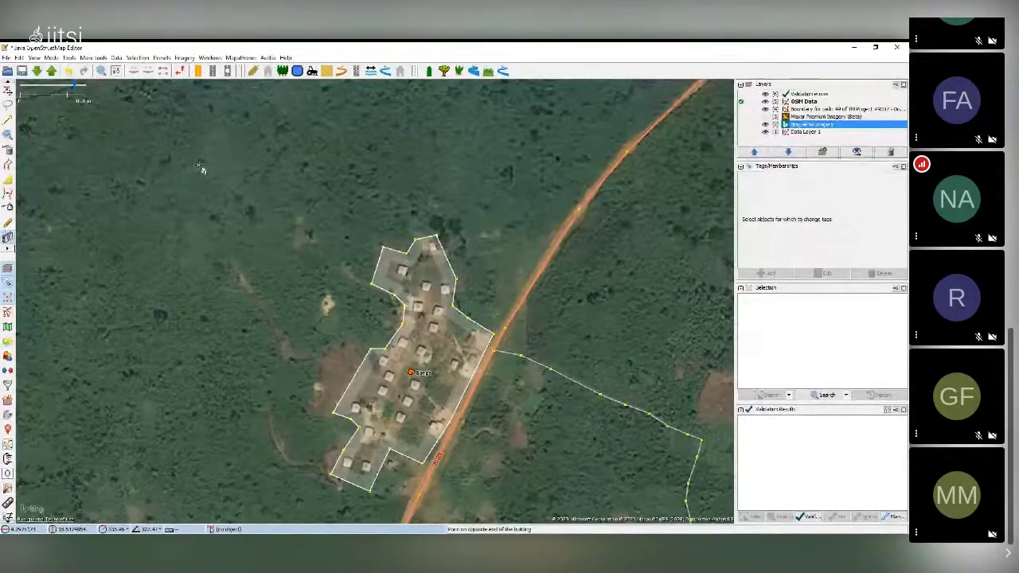
{"action": "left_click", "coordinate": [198, 189]}
{"action": "left_click", "coordinate": [234, 189]}
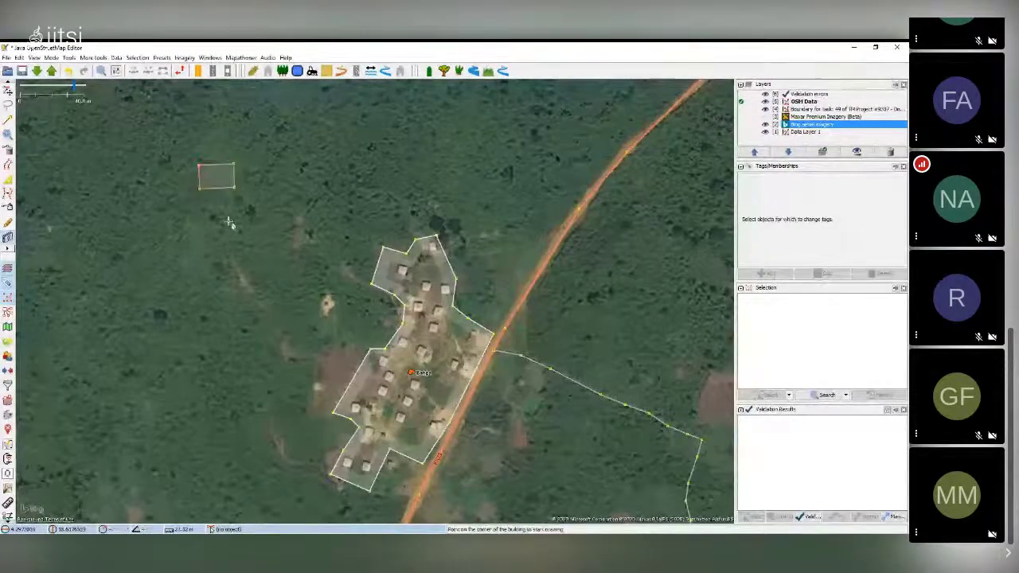
{"action": "left_click", "coordinate": [228, 216]}
{"action": "left_click", "coordinate": [230, 255]}
{"action": "left_click", "coordinate": [275, 251]}
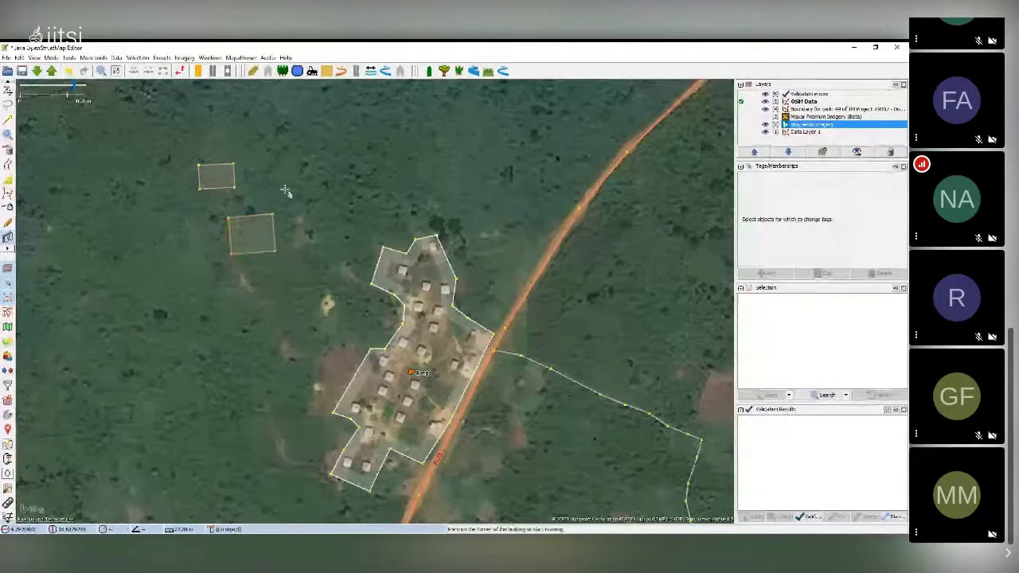
{"action": "left_click", "coordinate": [300, 193]}
{"action": "left_click", "coordinate": [326, 188]}
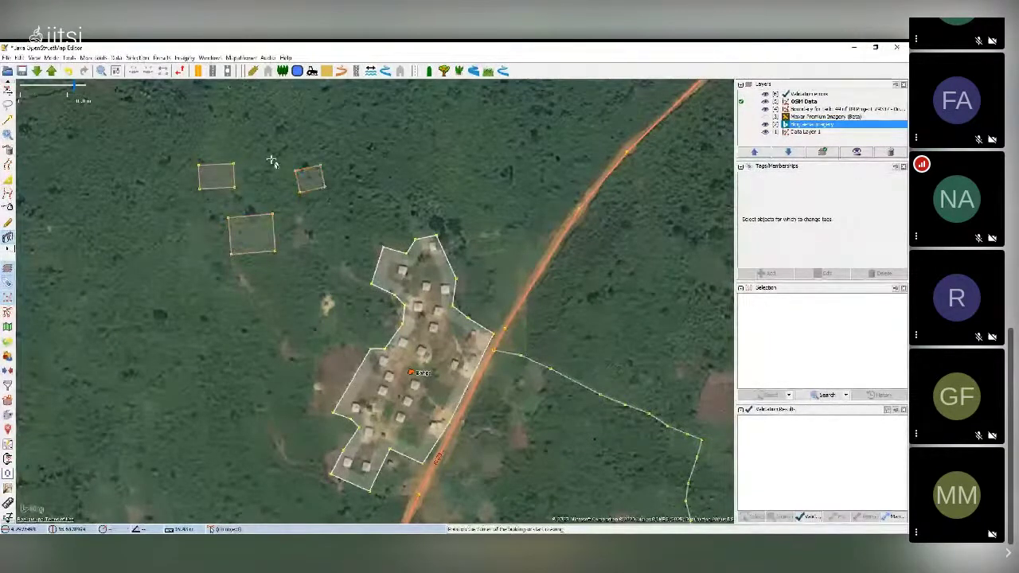
Step: Add two smaller, rotated sample buildings between and above the three rectangles northwest of the settlement
{"action": "left_click_drag", "start_coordinate": [271, 160], "coordinate": [305, 208]}
{"action": "left_click", "coordinate": [298, 191]}
{"action": "left_click", "coordinate": [303, 199]}
{"action": "left_click", "coordinate": [314, 194]}
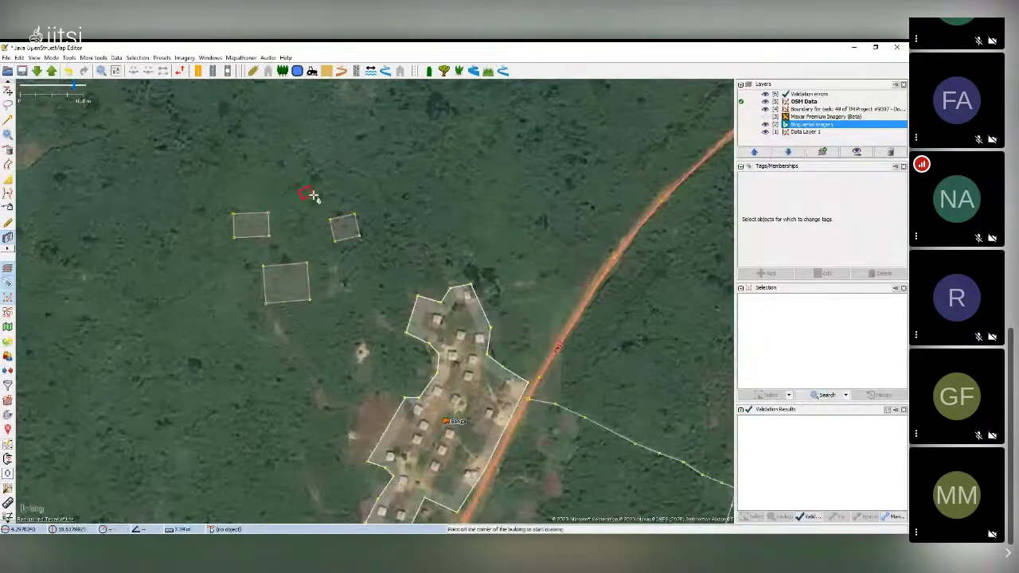
{"action": "left_click", "coordinate": [293, 220]}
{"action": "left_click", "coordinate": [301, 232]}
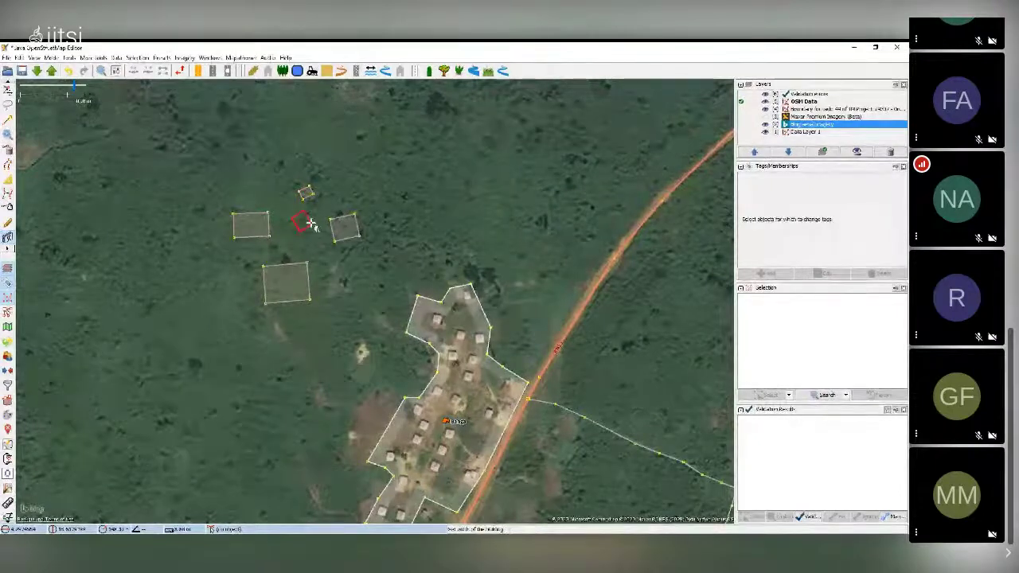
{"action": "left_click", "coordinate": [312, 225]}
Step: Select the sample buildings one after another to check the building tag on each
{"action": "left_click", "coordinate": [308, 196]}
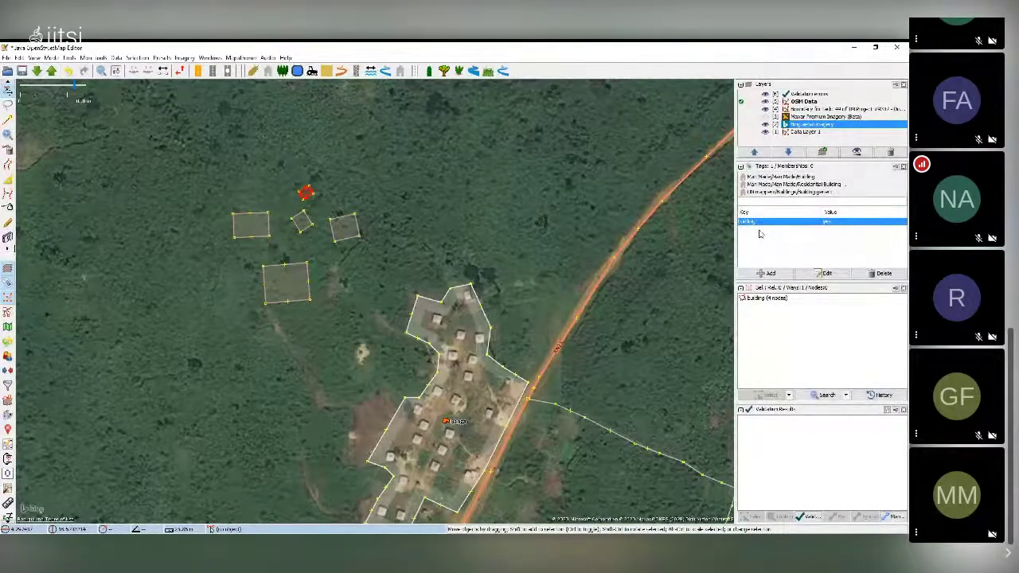
{"action": "left_click", "coordinate": [355, 235]}
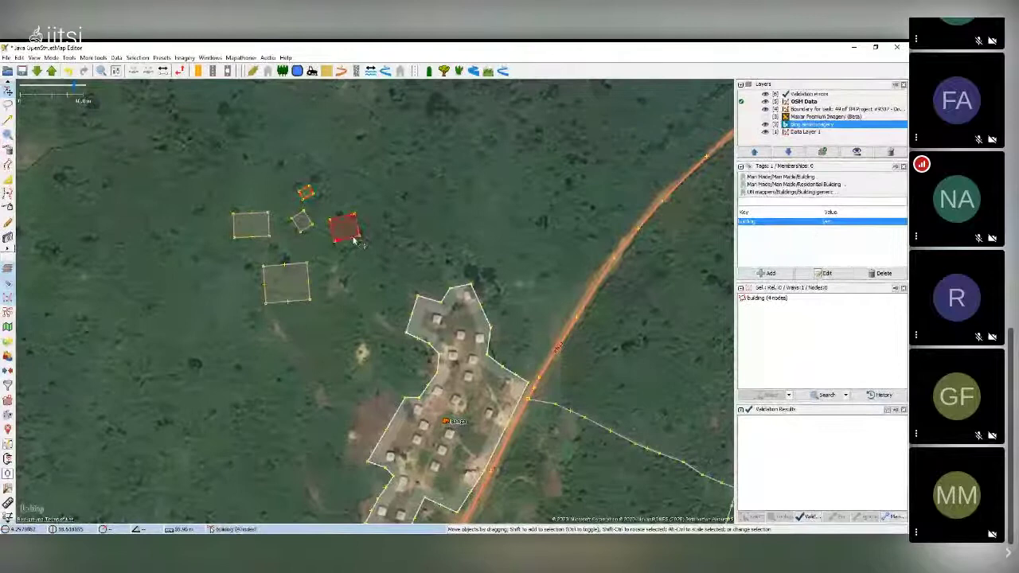
{"action": "left_click", "coordinate": [313, 276]}
{"action": "left_click", "coordinate": [302, 221]}
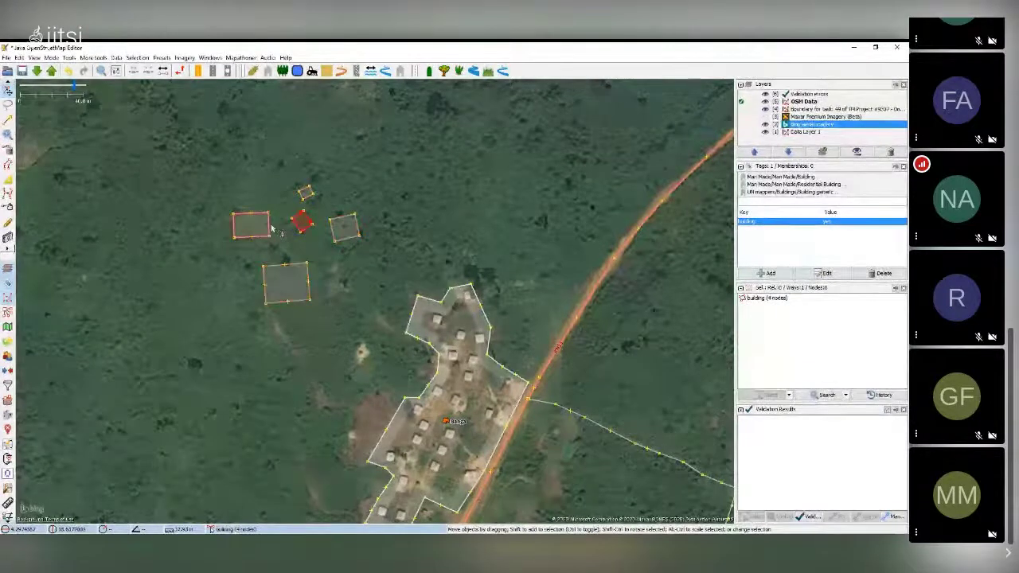
Step: Delete the five sample buildings in the forest northwest of the Banga residential area
{"action": "left_click", "coordinate": [269, 229]}
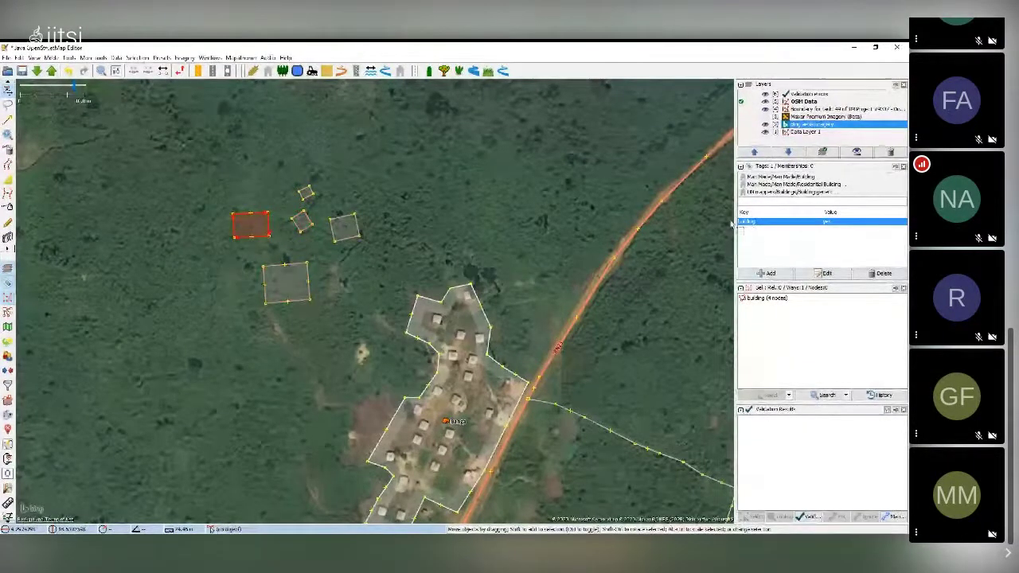
{"action": "left_click", "coordinate": [309, 280]}
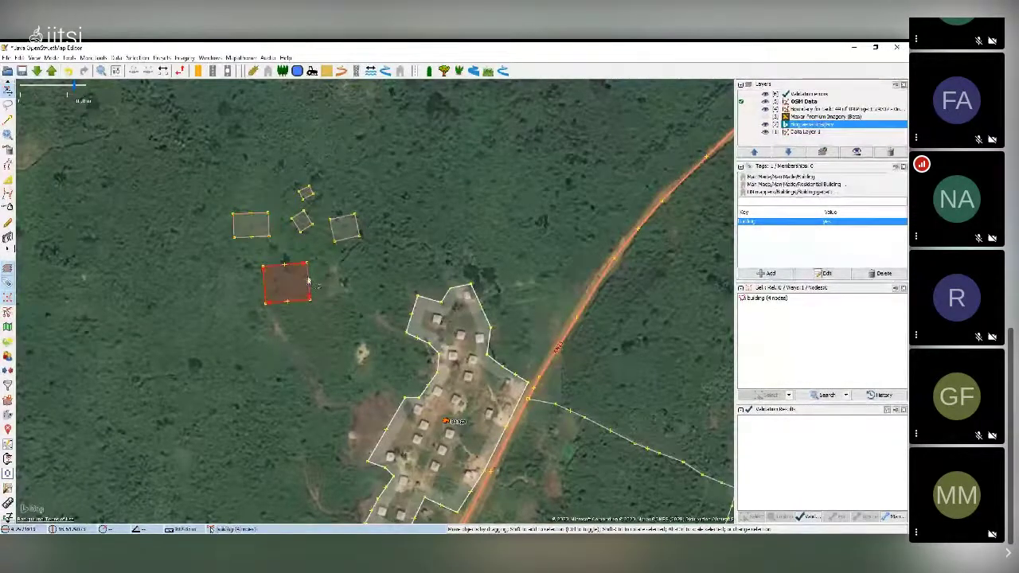
{"action": "key", "text": "Delete"}
{"action": "left_click", "coordinate": [342, 239]}
{"action": "key", "text": "Delete"}
{"action": "left_click", "coordinate": [309, 226]}
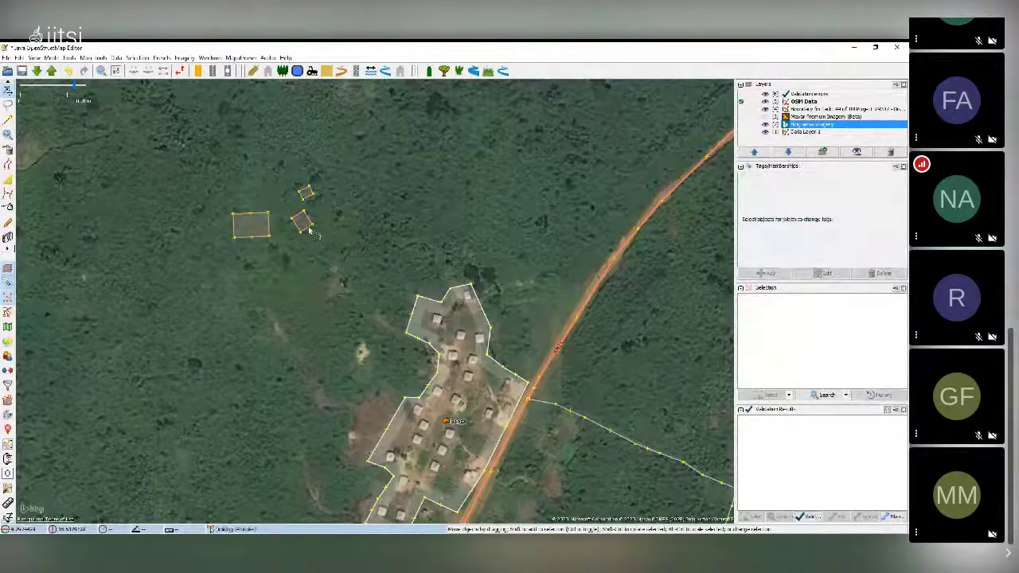
{"action": "key", "text": "Delete"}
{"action": "left_click", "coordinate": [307, 198]}
{"action": "key", "text": "Delete"}
{"action": "left_click", "coordinate": [269, 228]}
{"action": "key", "text": "Delete"}
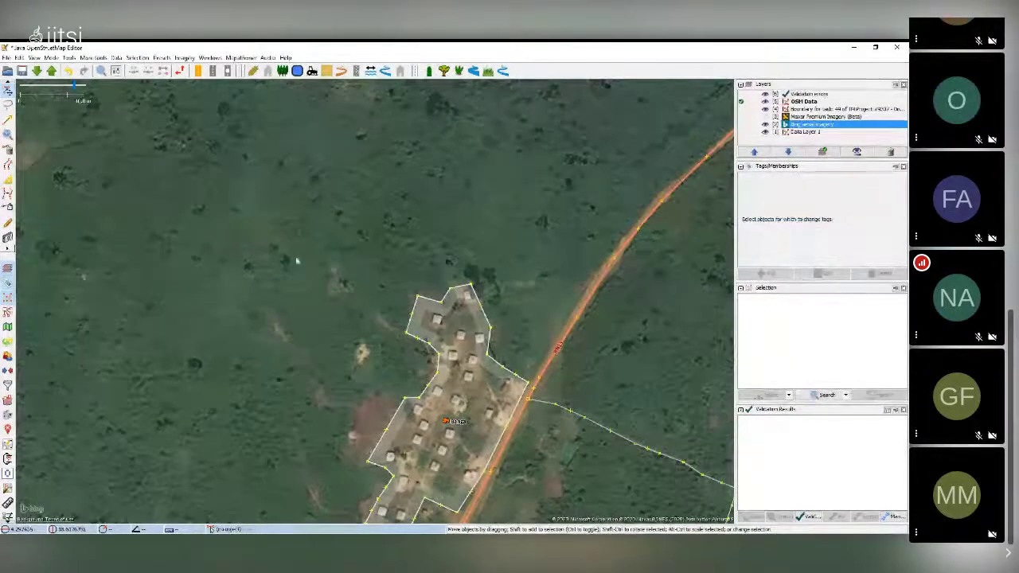
Step: Draw building outlines over three neighbouring houses in the north-central part of the Banga residential area
{"action": "scroll", "coordinate": [255, 206], "scroll_direction": "up", "scroll_amount": 2}
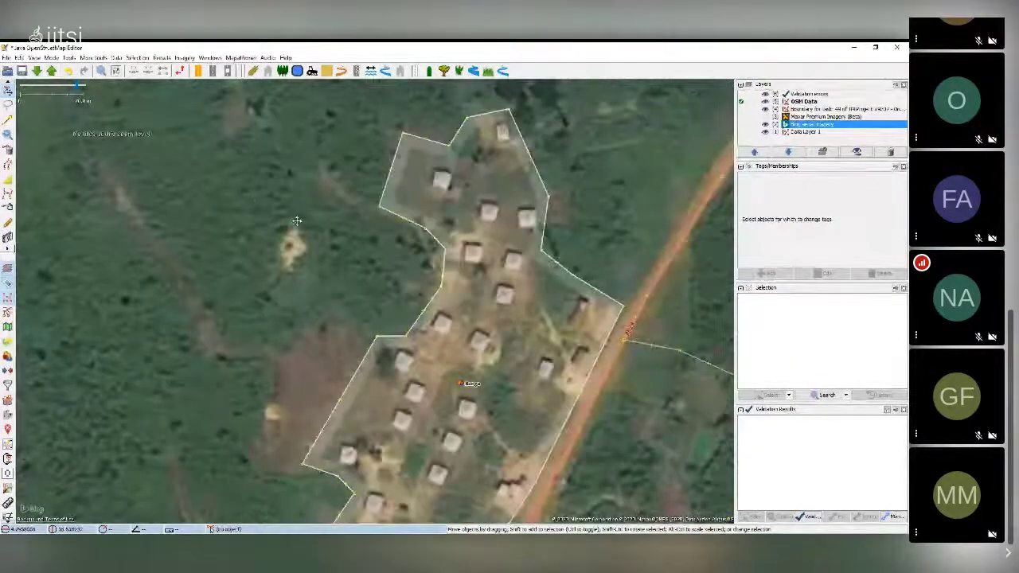
{"action": "left_click_drag", "start_coordinate": [297, 221], "coordinate": [205, 198]}
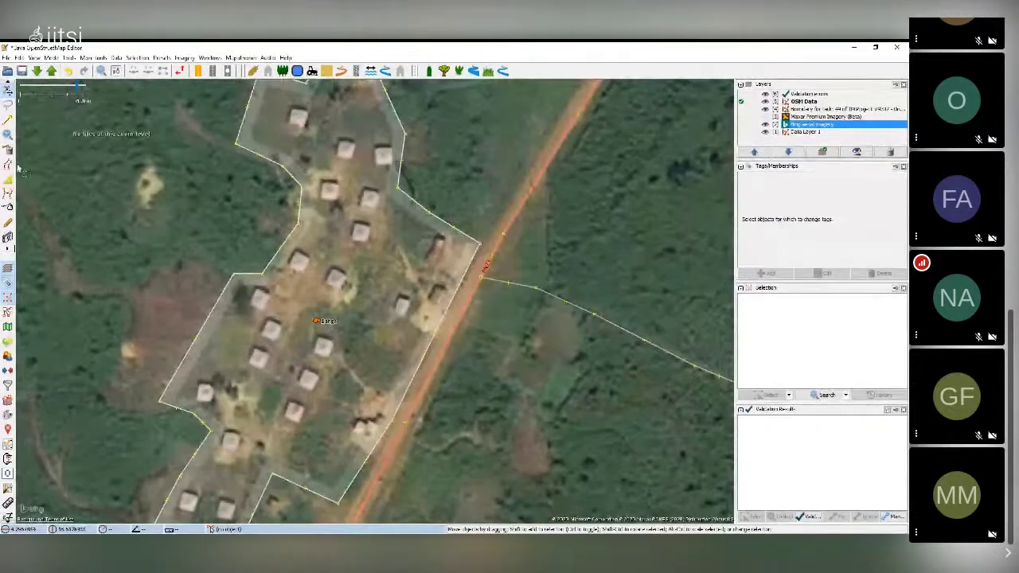
{"action": "left_click", "coordinate": [8, 237]}
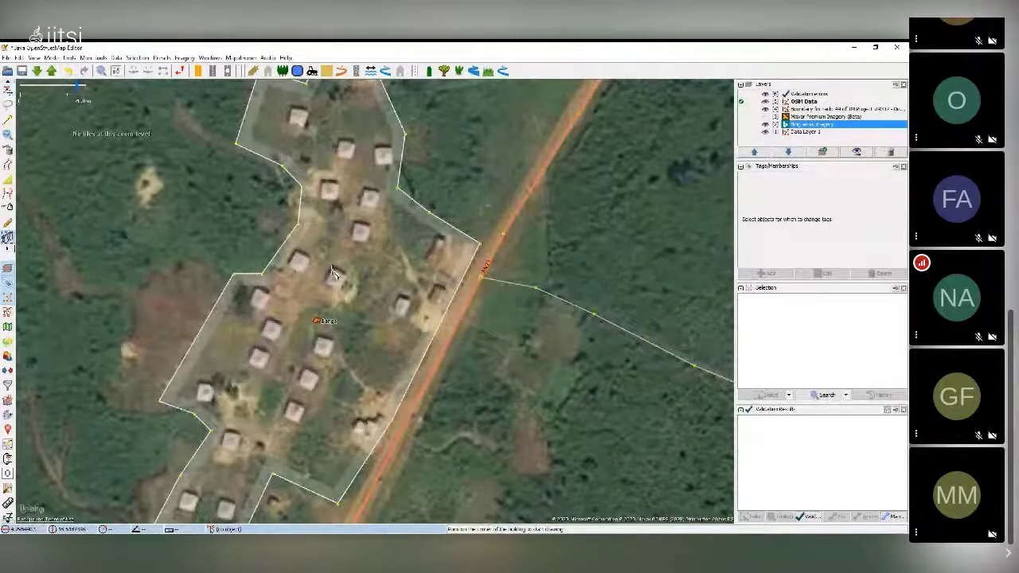
{"action": "left_click", "coordinate": [333, 286]}
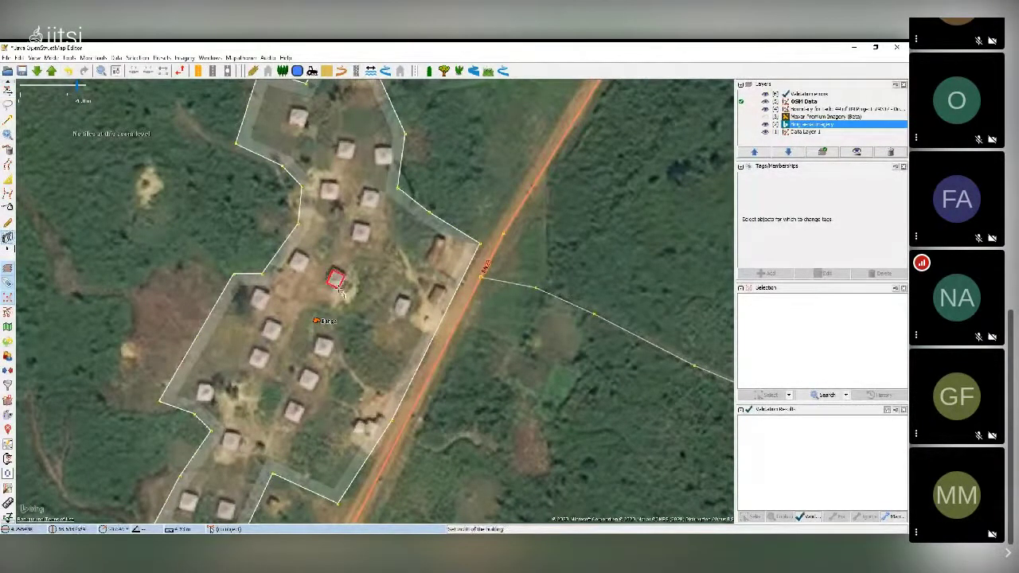
{"action": "left_click", "coordinate": [356, 228]}
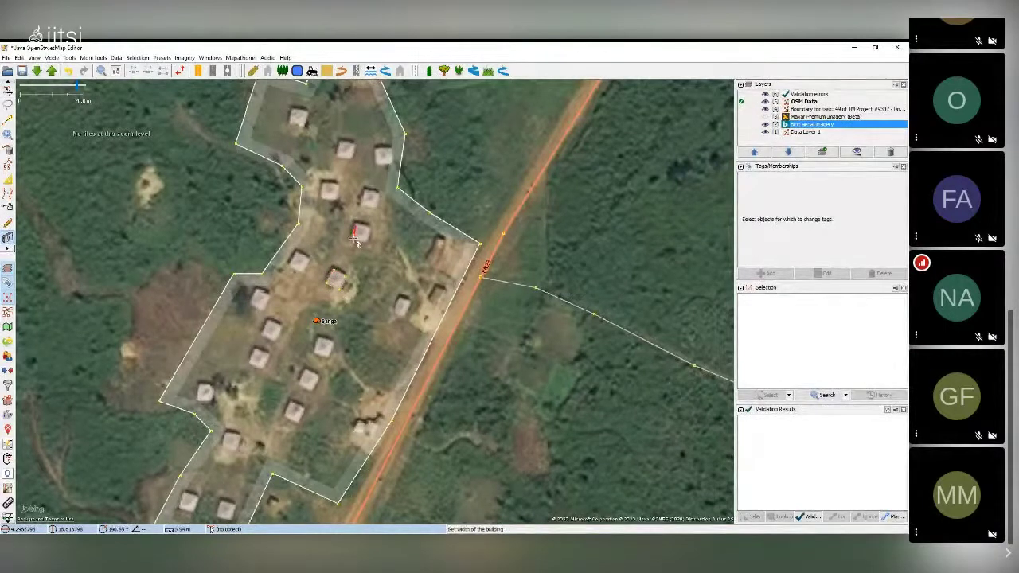
{"action": "left_click", "coordinate": [358, 237]}
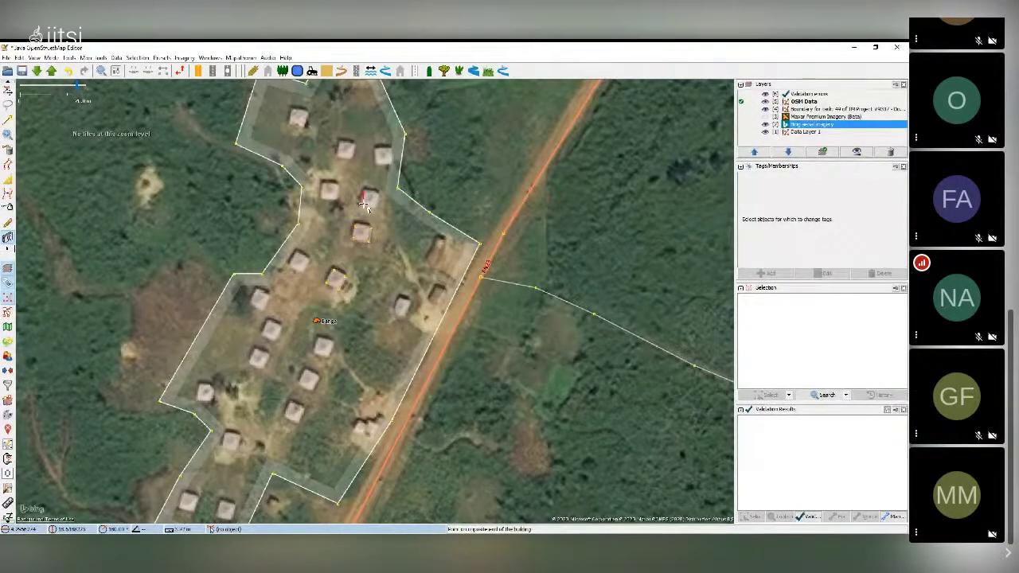
{"action": "left_click_drag", "start_coordinate": [364, 193], "coordinate": [377, 204]}
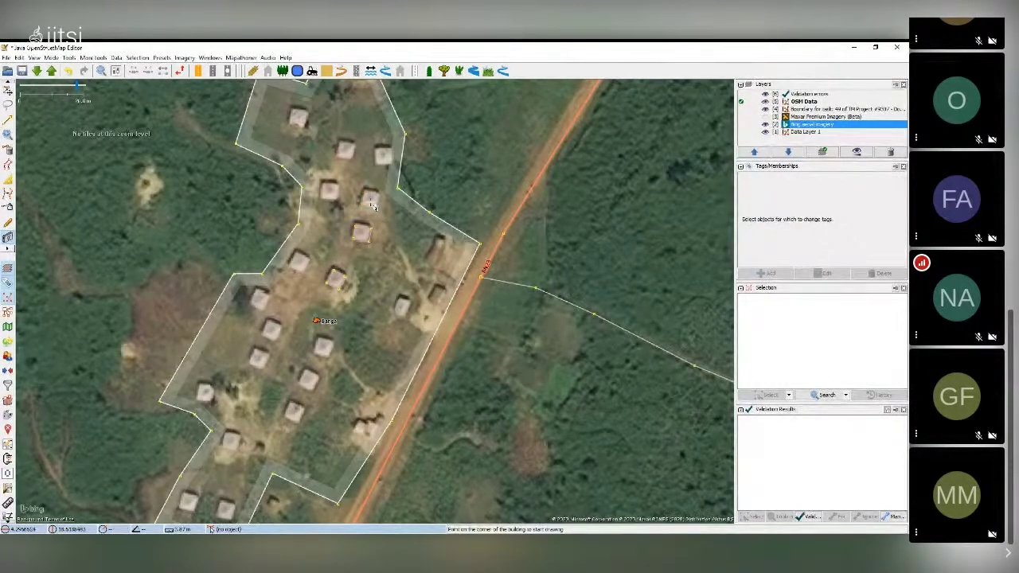
{"action": "left_click", "coordinate": [367, 197]}
{"action": "left_click", "coordinate": [380, 197]}
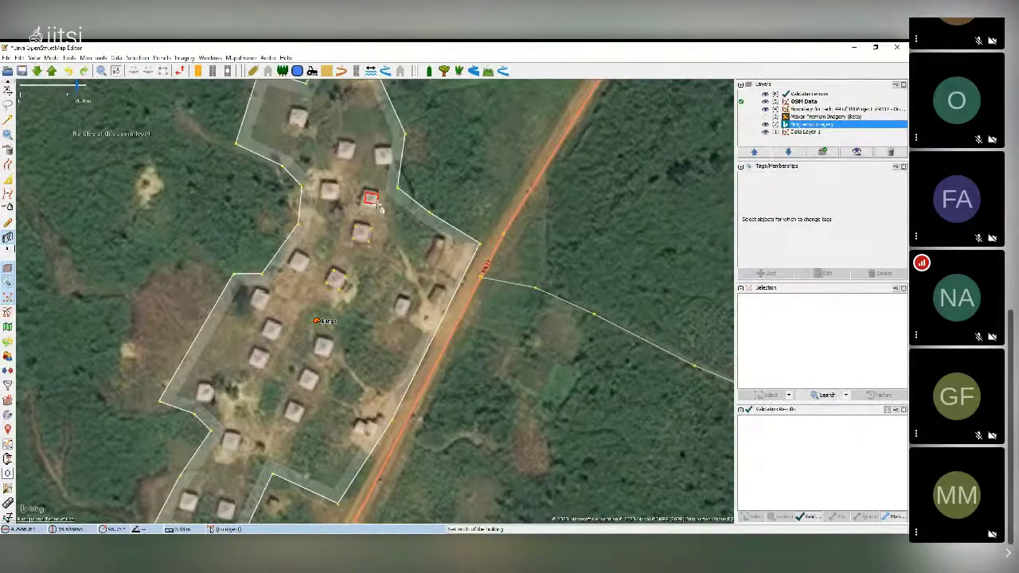
Step: Search the plugin preferences for "buildings" to review the buildings_tools plugin, then close the preferences
{"action": "scroll", "coordinate": [390, 199], "scroll_direction": "down", "scroll_amount": 2}
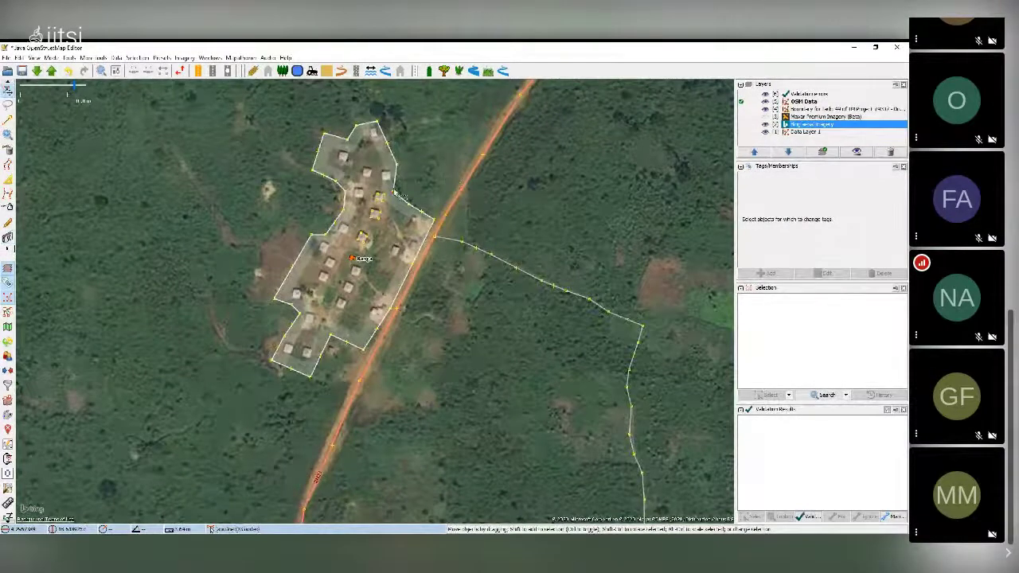
{"action": "scroll", "coordinate": [400, 199], "scroll_direction": "down", "scroll_amount": 3}
{"action": "scroll", "coordinate": [409, 213], "scroll_direction": "up", "scroll_amount": 2}
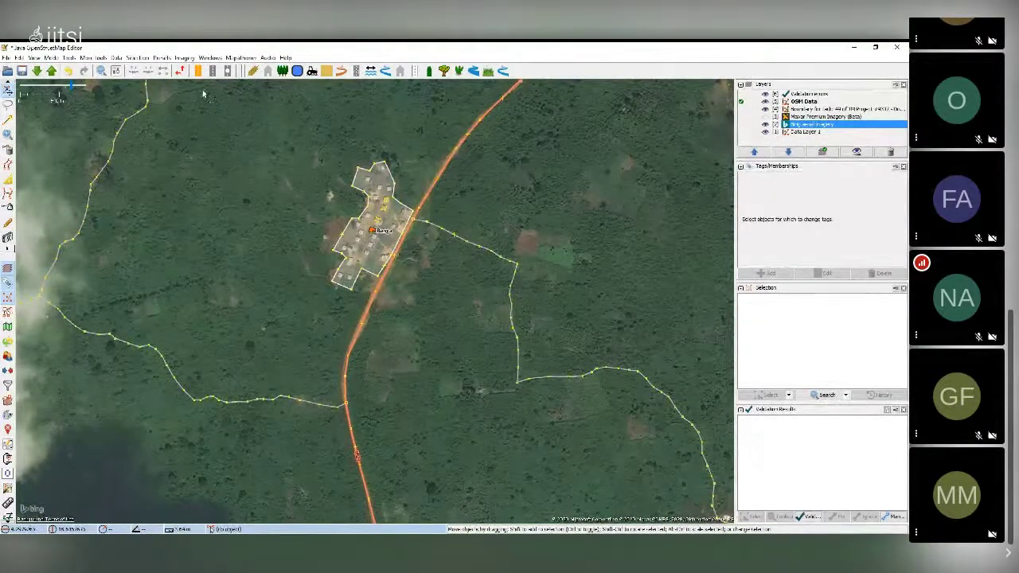
{"action": "key", "text": "F12"}
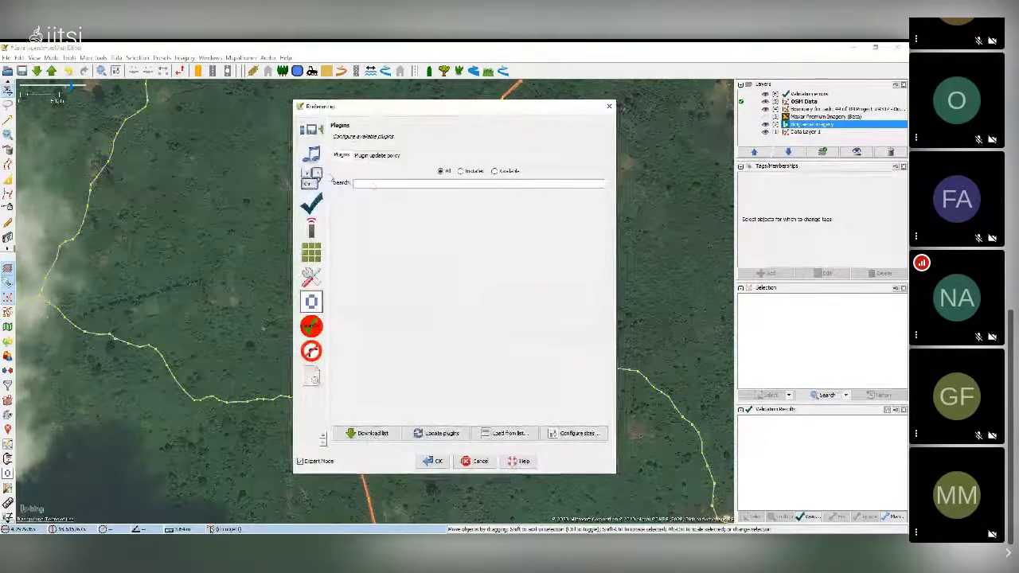
{"action": "scroll", "coordinate": [316, 239], "scroll_direction": "up", "scroll_amount": 3}
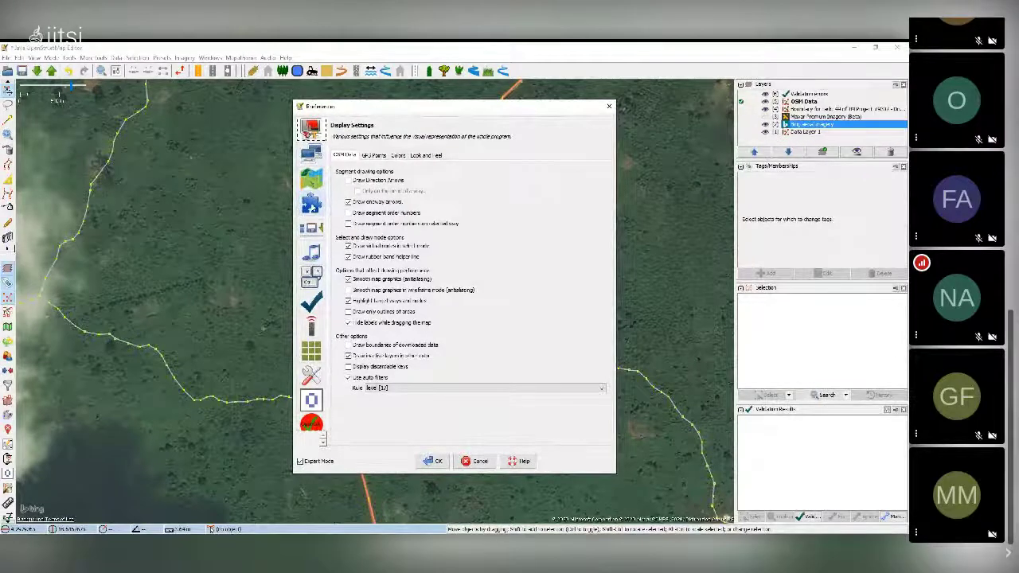
{"action": "left_click", "coordinate": [315, 209]}
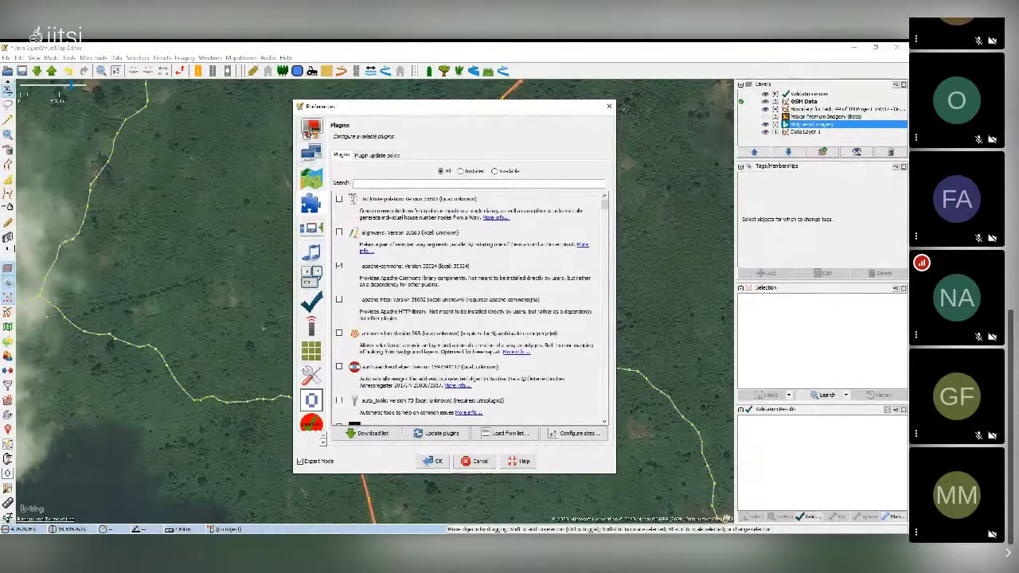
{"action": "type", "text": "build"}
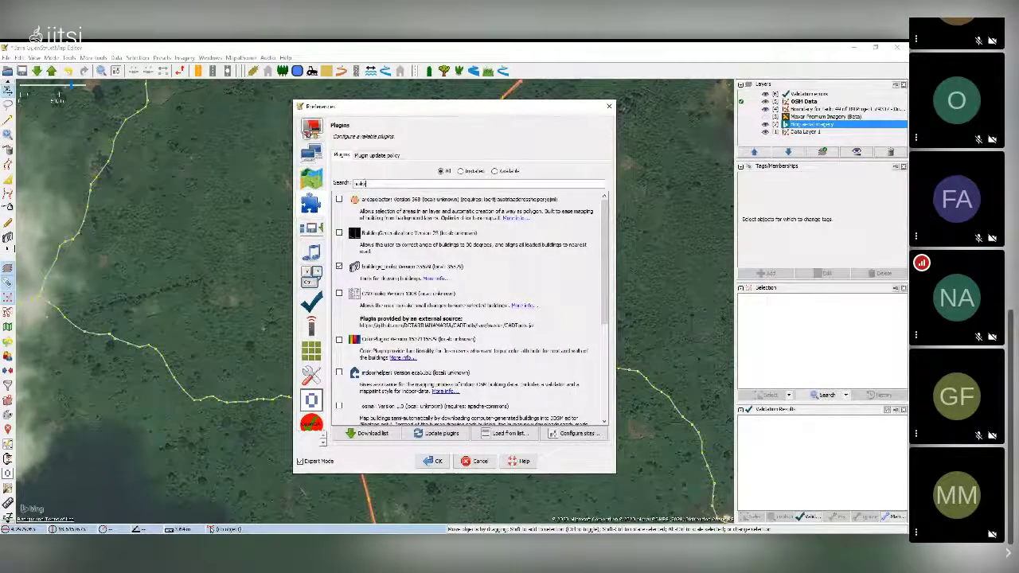
{"action": "type", "text": "ing"}
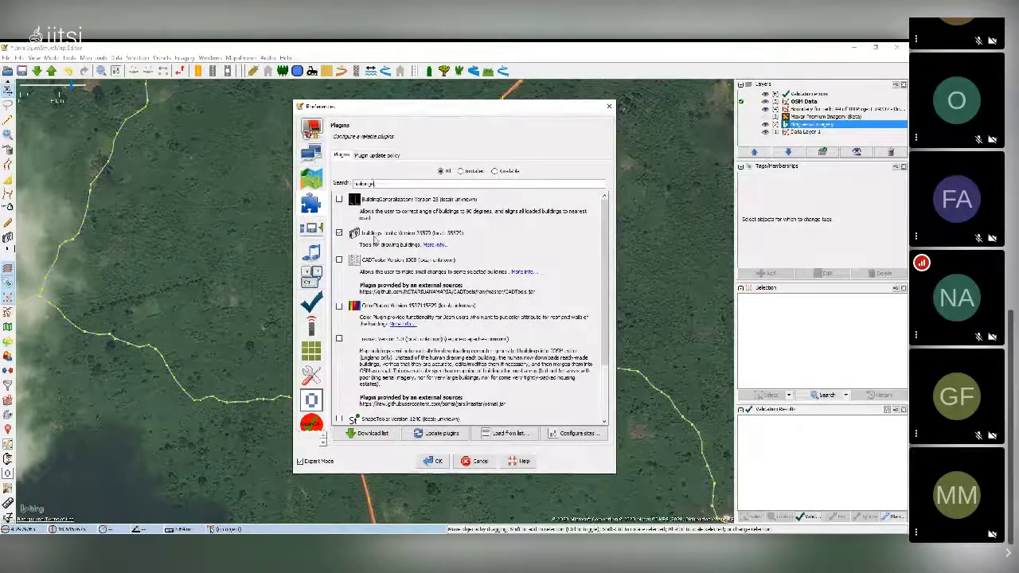
{"action": "left_click", "coordinate": [339, 234]}
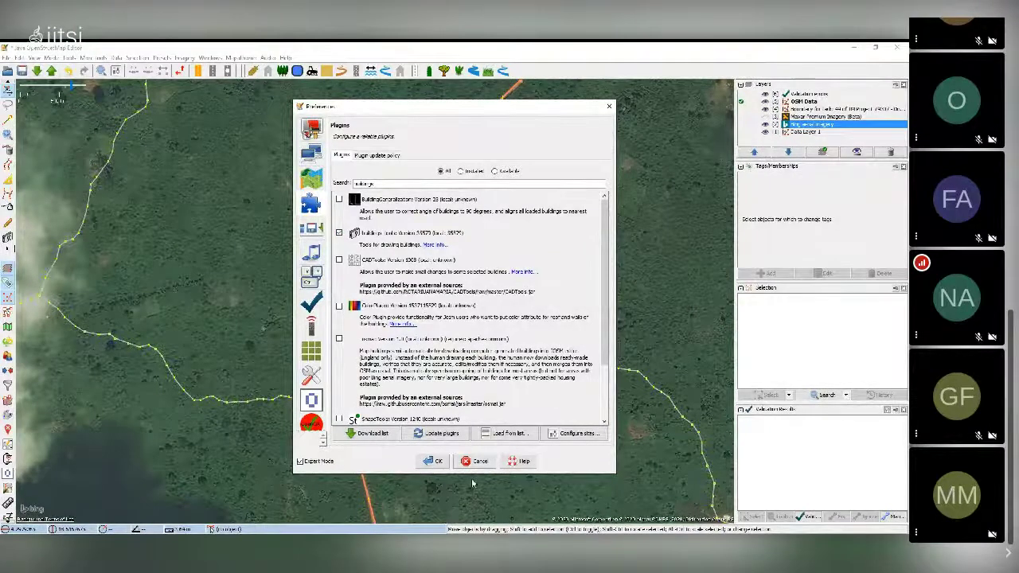
{"action": "left_click", "coordinate": [437, 462]}
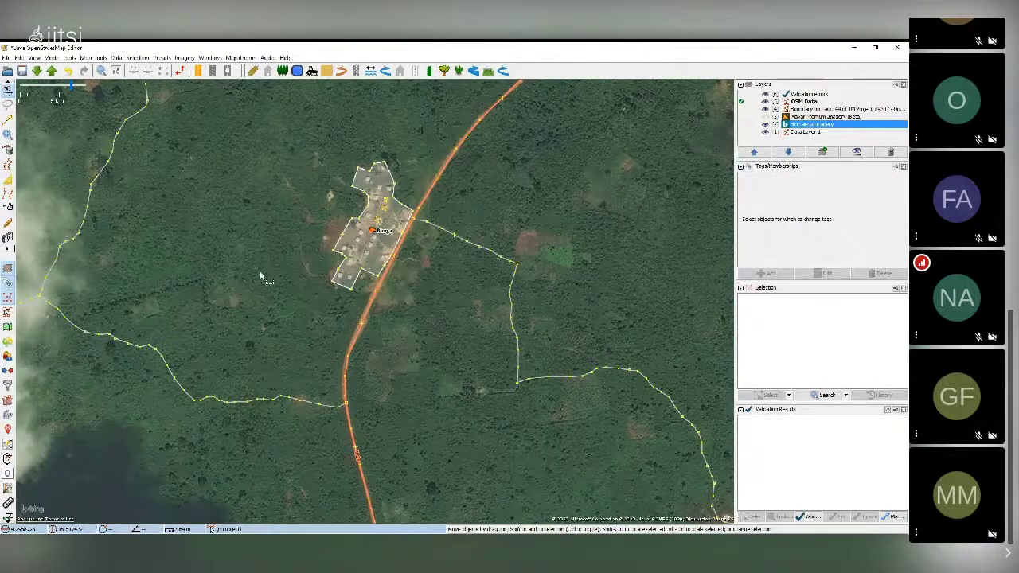
Step: Draw two rectangular sample buildings, one large and one smaller, in the forest west of the Banga residential area
{"action": "left_click_drag", "start_coordinate": [244, 234], "coordinate": [319, 300]}
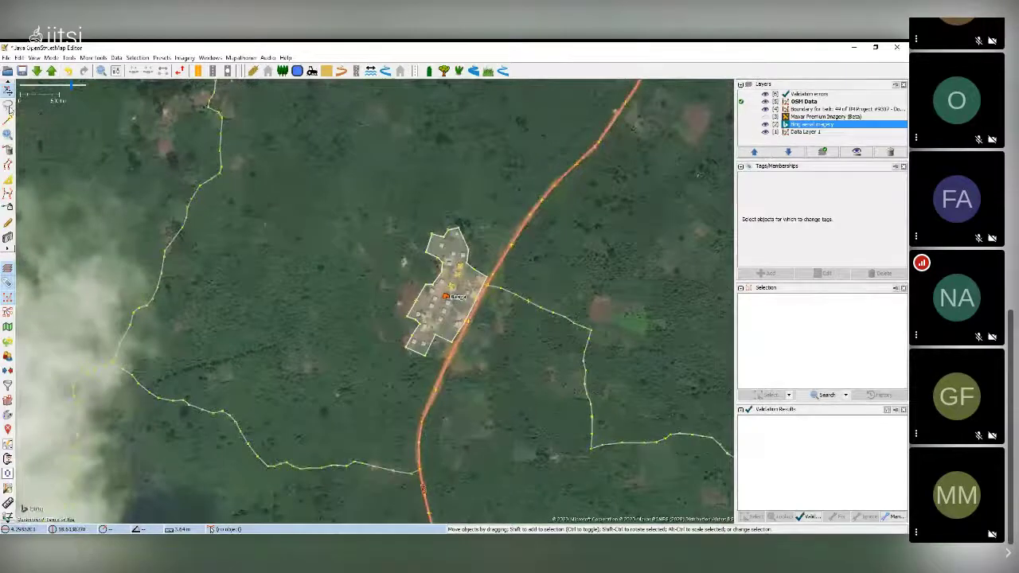
{"action": "left_click", "coordinate": [8, 239]}
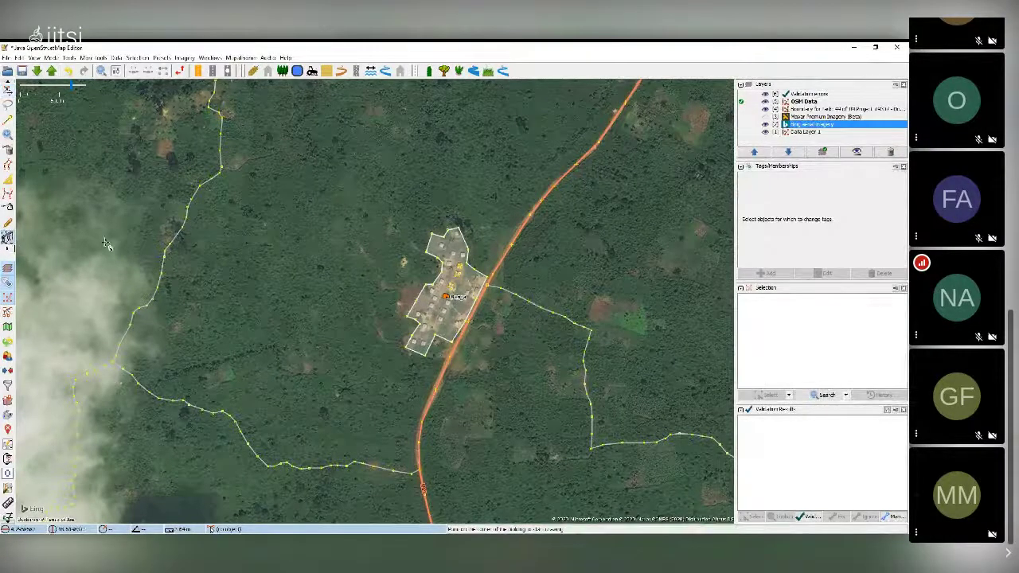
{"action": "left_click", "coordinate": [311, 233]}
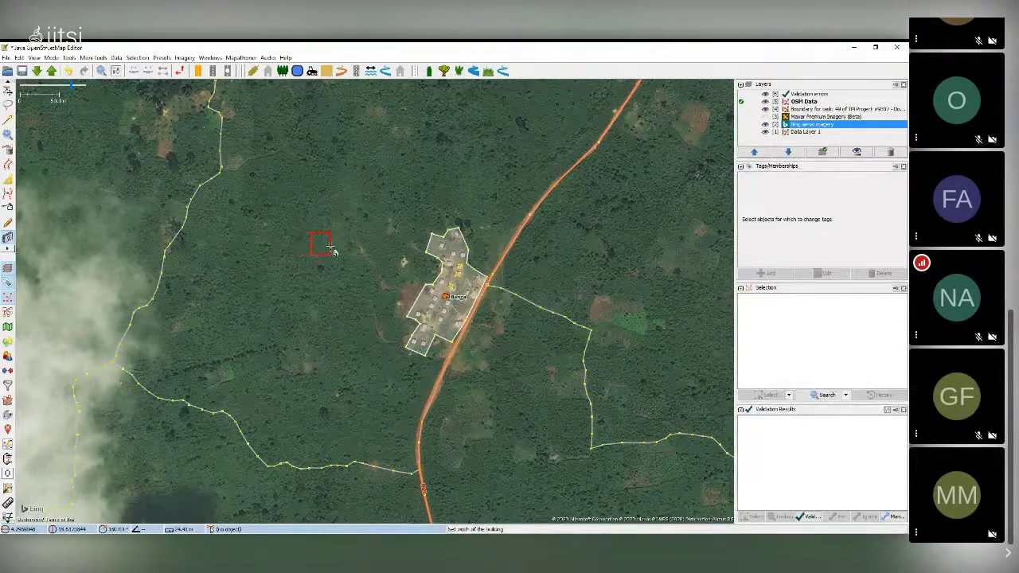
{"action": "left_click", "coordinate": [330, 249]}
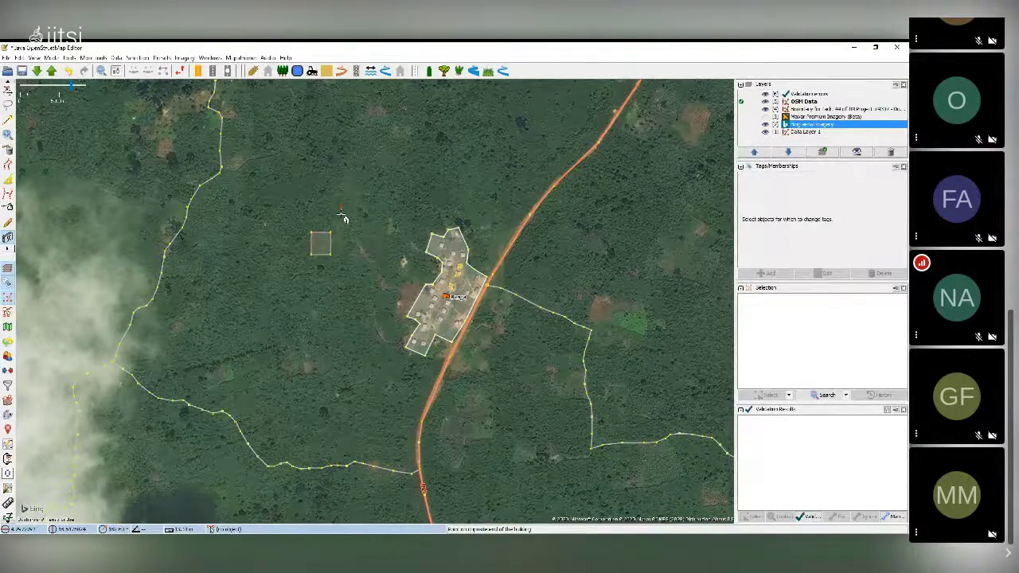
{"action": "left_click", "coordinate": [356, 220]}
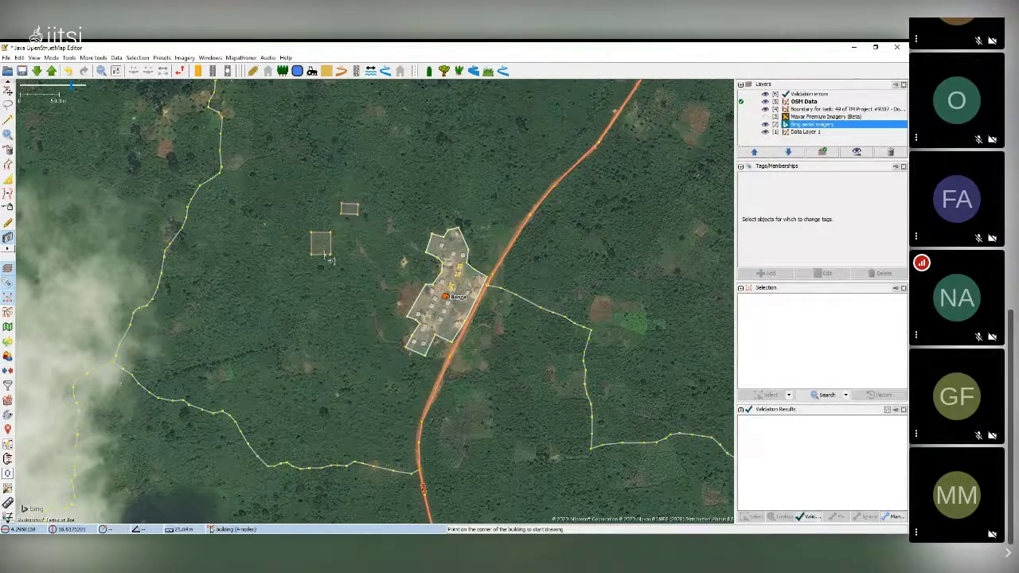
Step: Select the smaller sample building to check its building tag
{"action": "scroll", "coordinate": [350, 213], "scroll_direction": "up", "scroll_amount": 2}
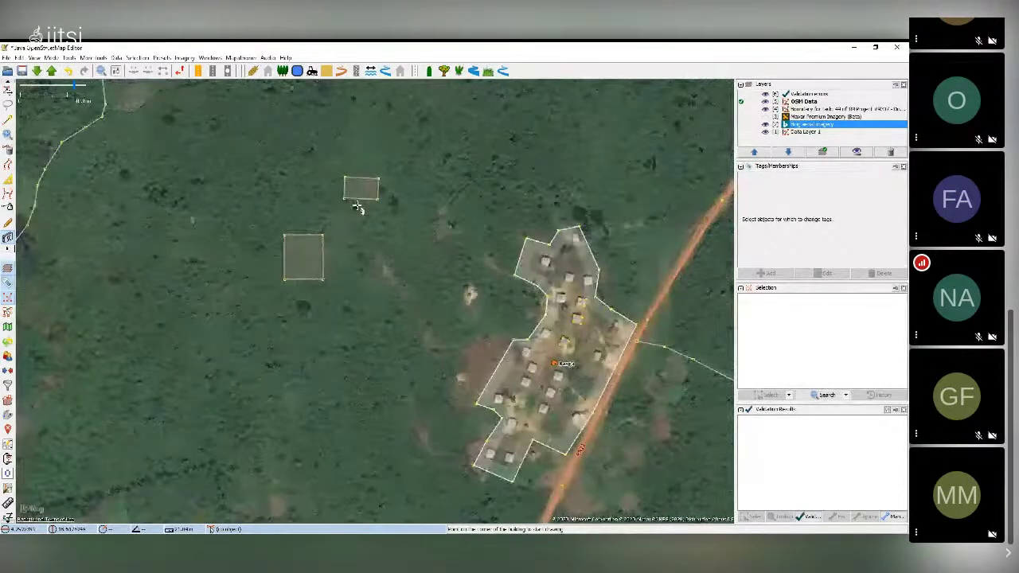
{"action": "left_click_drag", "start_coordinate": [356, 214], "coordinate": [348, 266]}
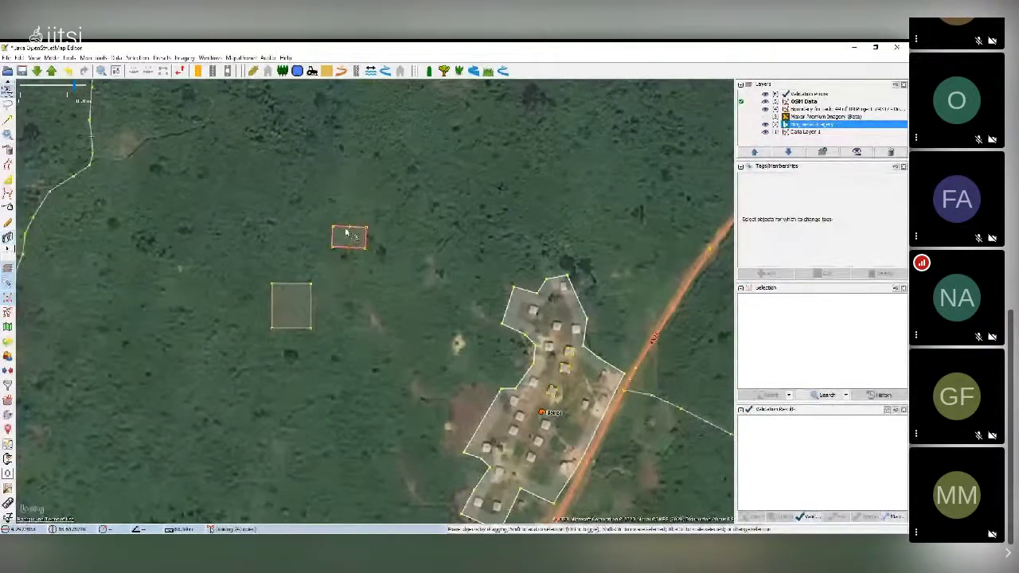
{"action": "left_click", "coordinate": [346, 232]}
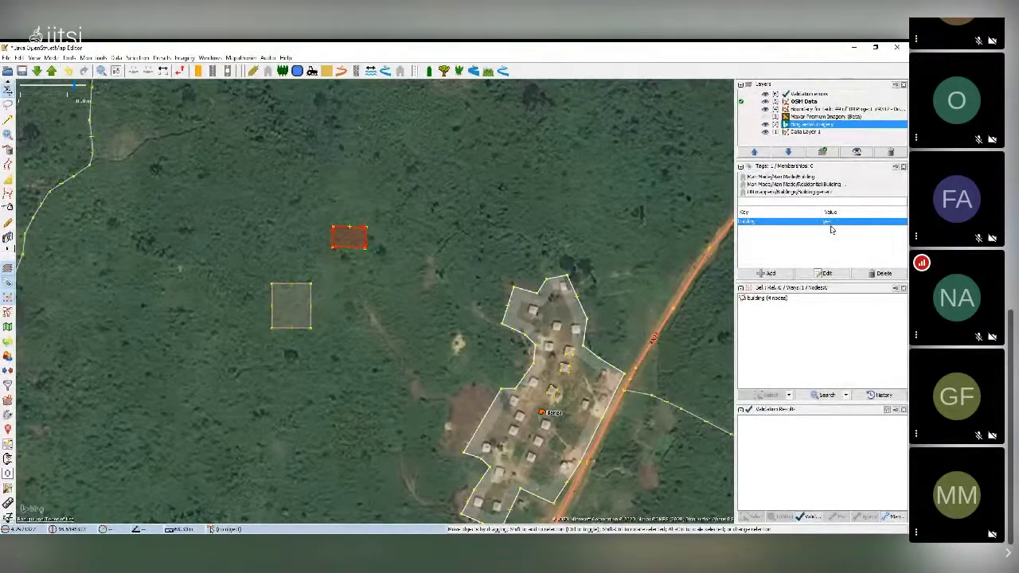
{"action": "left_click", "coordinate": [354, 291]}
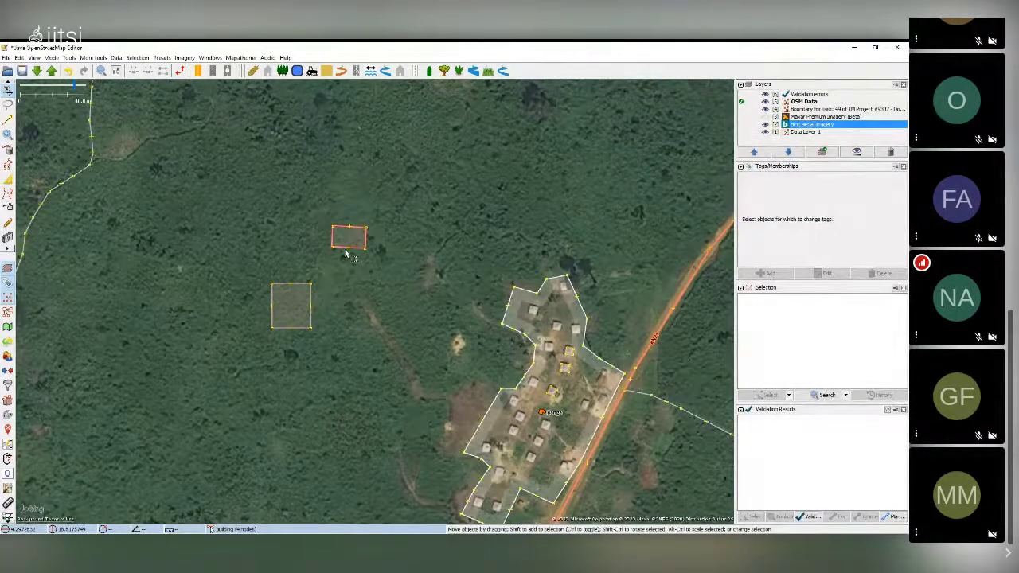
{"action": "left_click", "coordinate": [345, 253]}
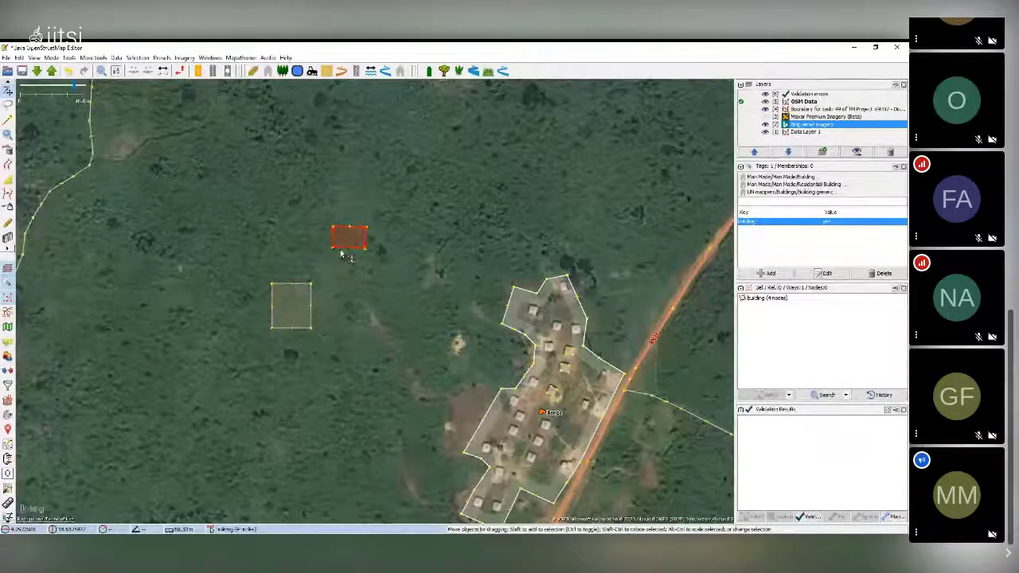
Step: Delete both rectangular sample buildings from the forest northwest of Banga
{"action": "key", "text": "Delete"}
{"action": "left_click", "coordinate": [313, 293]}
{"action": "key", "text": "Delete"}
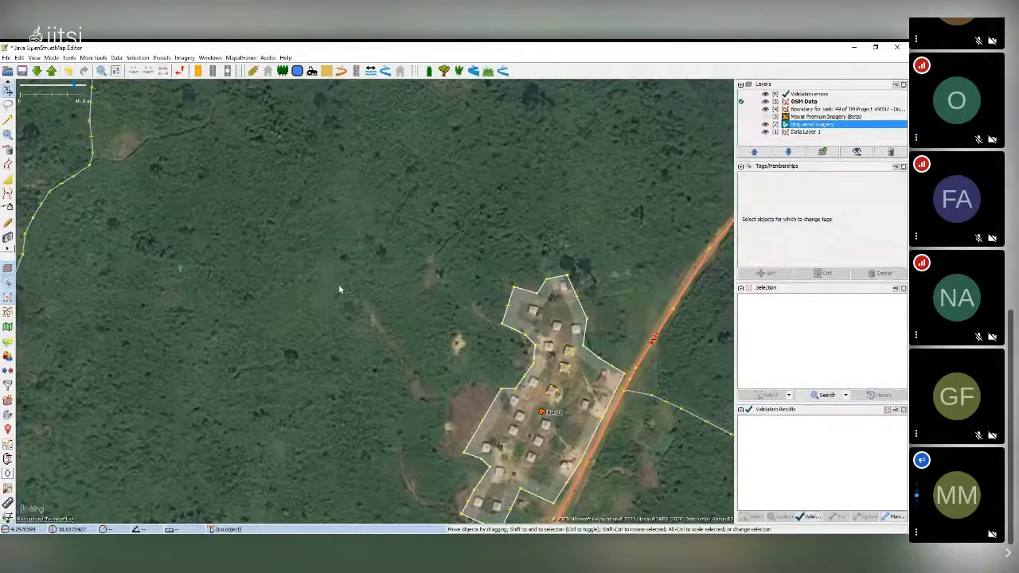
{"action": "scroll", "coordinate": [376, 250], "scroll_direction": "down", "scroll_amount": 2}
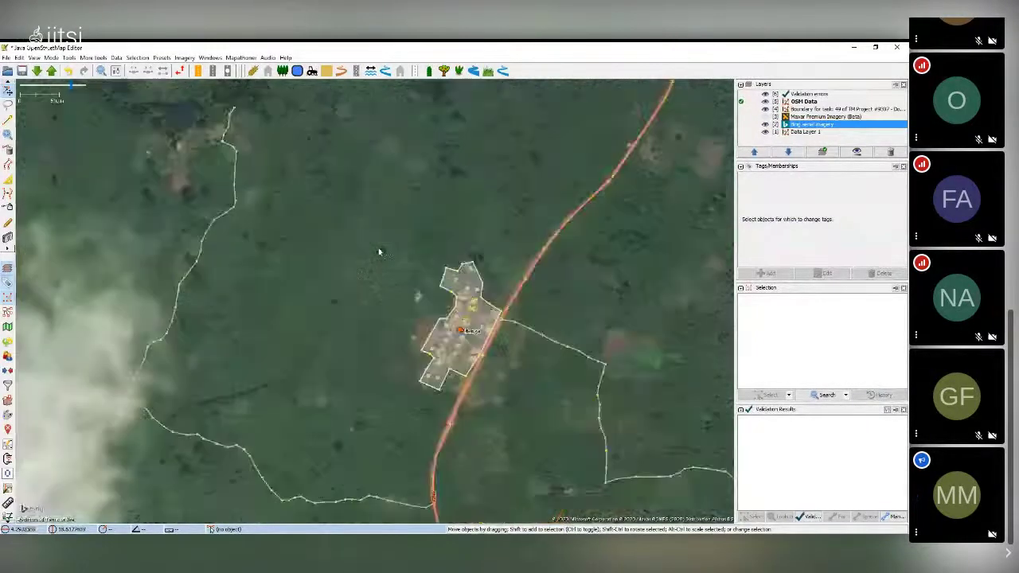
{"action": "left_click_drag", "start_coordinate": [382, 228], "coordinate": [366, 258]}
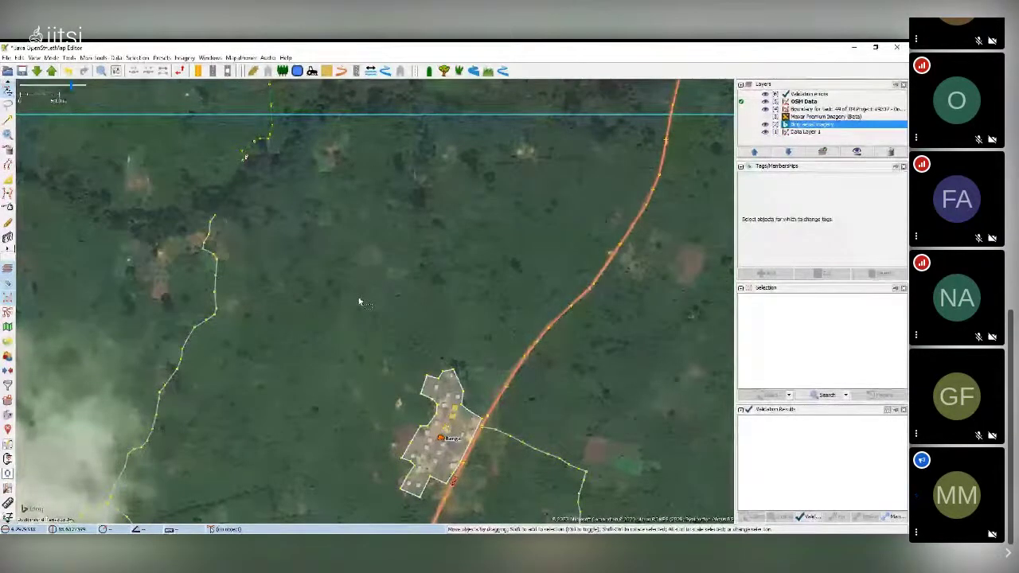
{"action": "scroll", "coordinate": [359, 301], "scroll_direction": "down", "scroll_amount": 2}
{"action": "scroll", "coordinate": [359, 301], "scroll_direction": "down", "scroll_amount": 2}
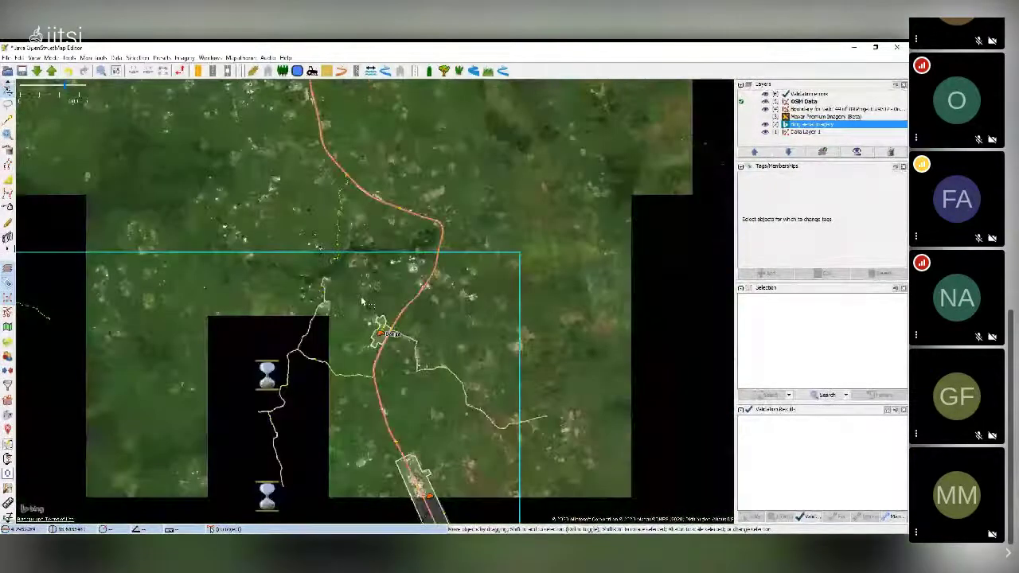
Step: Examine the Bing imagery around the task area, following the main road north to the river and the land beyond it
{"action": "left_click_drag", "start_coordinate": [303, 176], "coordinate": [374, 255]}
{"action": "scroll", "coordinate": [374, 256], "scroll_direction": "down", "scroll_amount": 2}
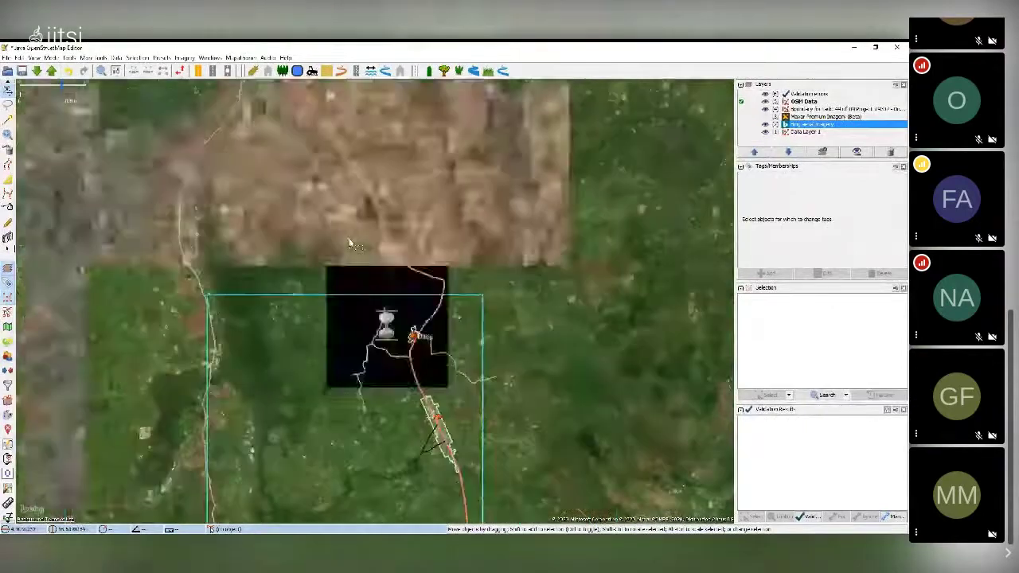
{"action": "left_click_drag", "start_coordinate": [350, 383], "coordinate": [365, 255]}
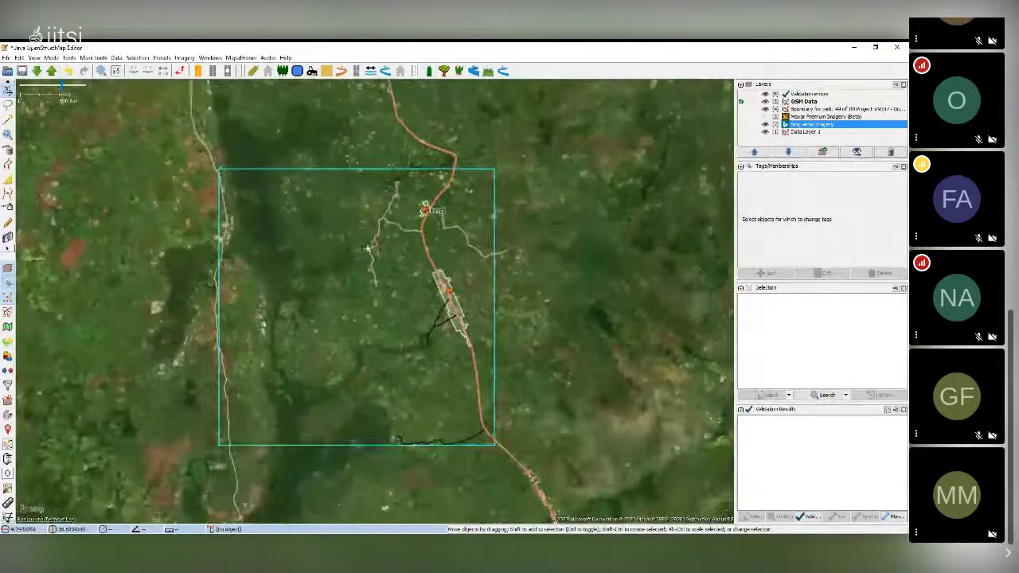
{"action": "scroll", "coordinate": [365, 256], "scroll_direction": "down", "scroll_amount": 2}
{"action": "left_click_drag", "start_coordinate": [435, 164], "coordinate": [477, 329]}
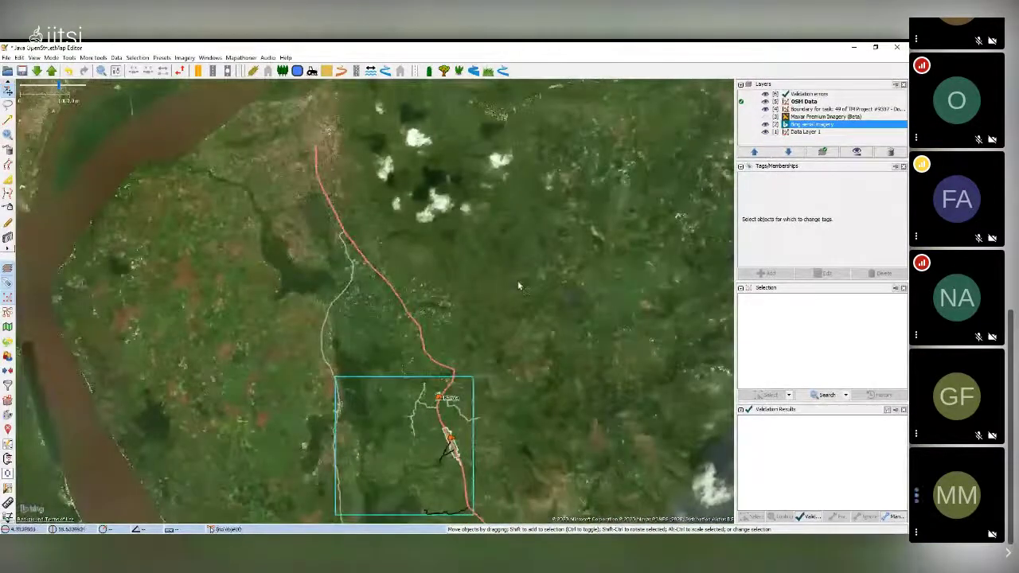
{"action": "left_click_drag", "start_coordinate": [501, 274], "coordinate": [493, 417]}
{"action": "left_click_drag", "start_coordinate": [473, 239], "coordinate": [473, 357]}
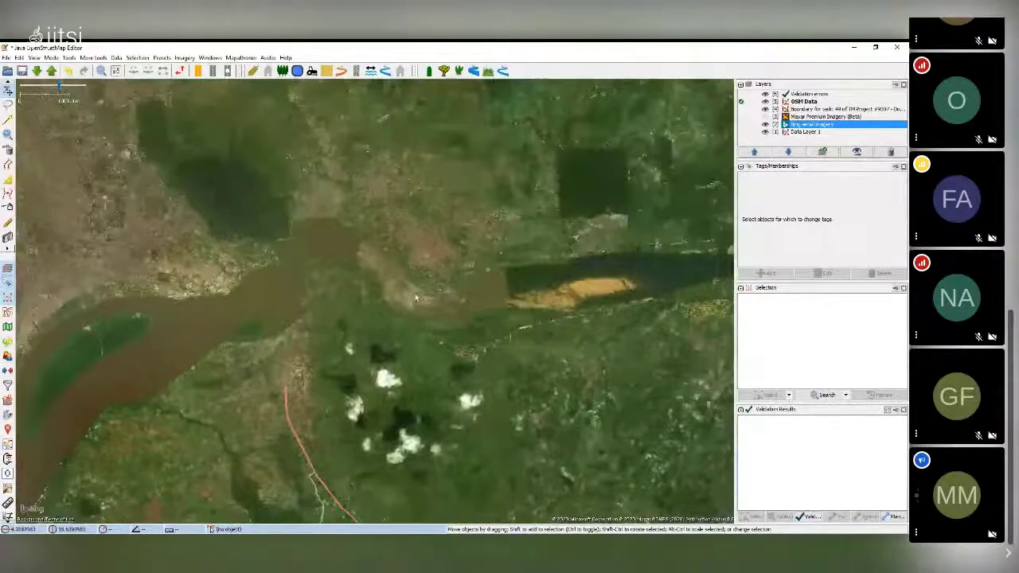
{"action": "left_click_drag", "start_coordinate": [416, 297], "coordinate": [439, 366]}
{"action": "left_click_drag", "start_coordinate": [434, 247], "coordinate": [434, 382]}
{"action": "mouse_move", "coordinate": [429, 223]}
{"action": "left_mouse_down"}
{"action": "mouse_move", "coordinate": [430, 358]}
{"action": "mouse_move", "coordinate": [425, 340]}
{"action": "left_mouse_up"}
{"action": "left_click_drag", "start_coordinate": [493, 303], "coordinate": [405, 276]}
{"action": "mouse_move", "coordinate": [470, 287]}
{"action": "left_mouse_down"}
{"action": "mouse_move", "coordinate": [380, 273]}
{"action": "mouse_move", "coordinate": [384, 249]}
{"action": "left_mouse_up"}
{"action": "left_click_drag", "start_coordinate": [443, 330], "coordinate": [422, 250]}
{"action": "scroll", "coordinate": [435, 291], "scroll_direction": "down", "scroll_amount": 2}
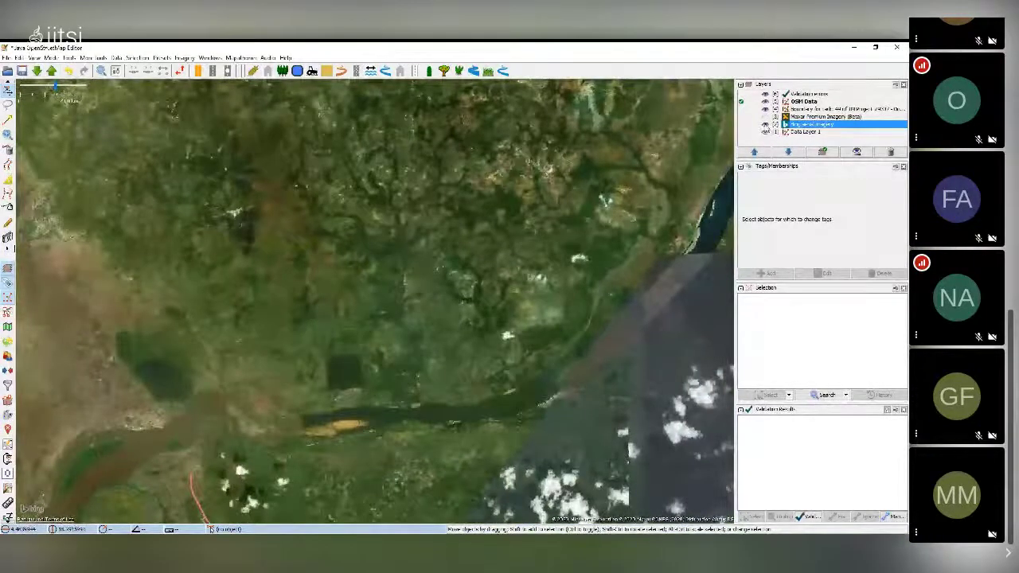
Step: Switch the background from Bing to Maxar Premium imagery and back to compare both over the river and northern land
{"action": "left_click", "coordinate": [766, 124]}
{"action": "left_click", "coordinate": [767, 117]}
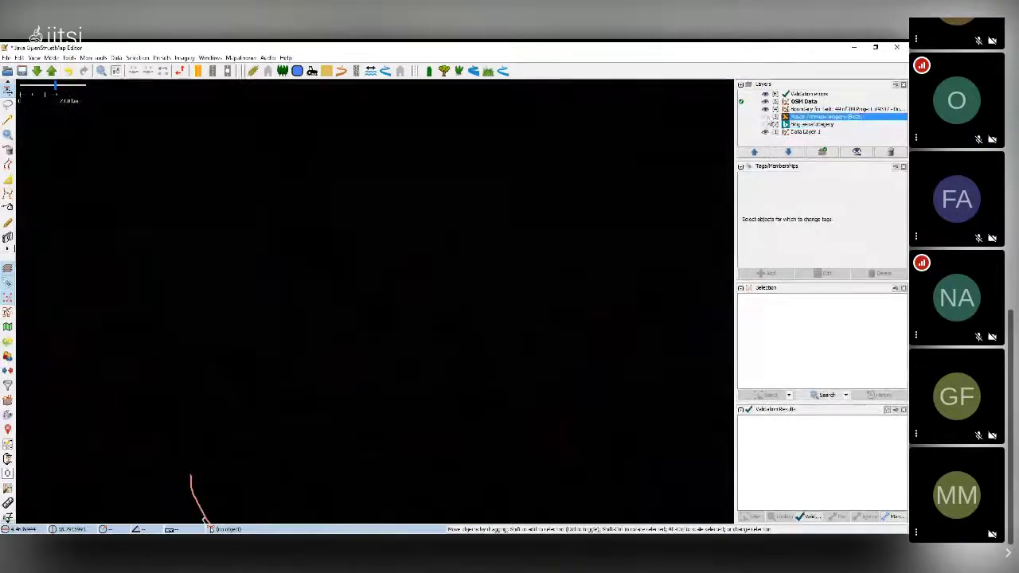
{"action": "left_click", "coordinate": [766, 124]}
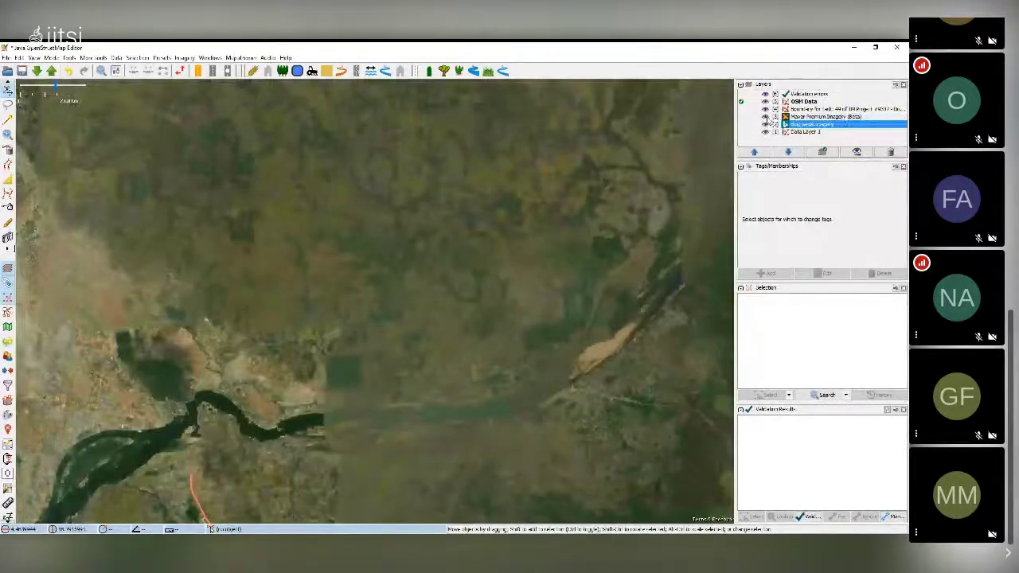
{"action": "left_click", "coordinate": [765, 117]}
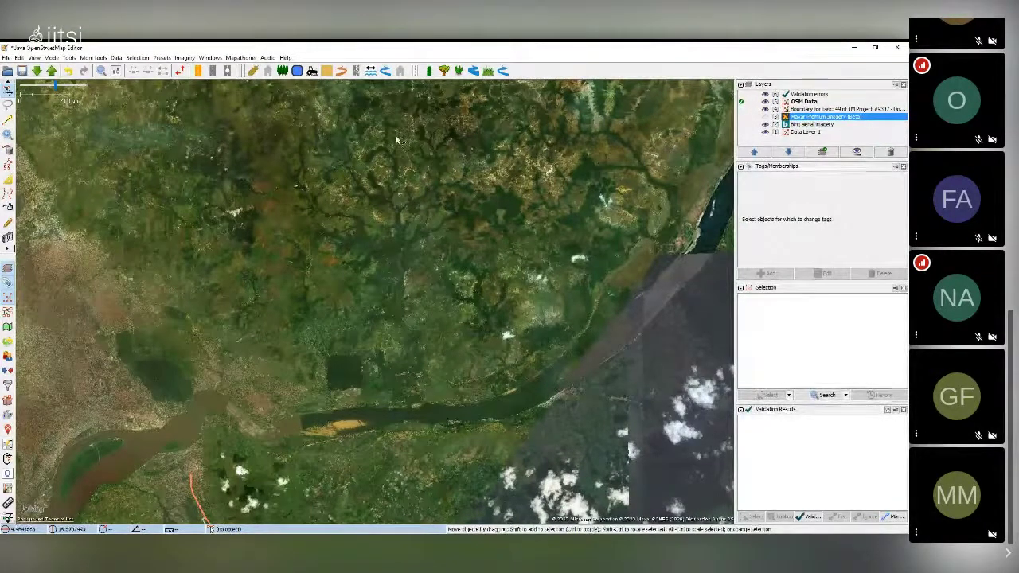
Step: Compare the Bing and Maxar Premium imagery over the forest and clearings farther north of the river, returning to Bing
{"action": "key", "text": "ctrl+Up"}
{"action": "key", "text": "ctrl+Up"}
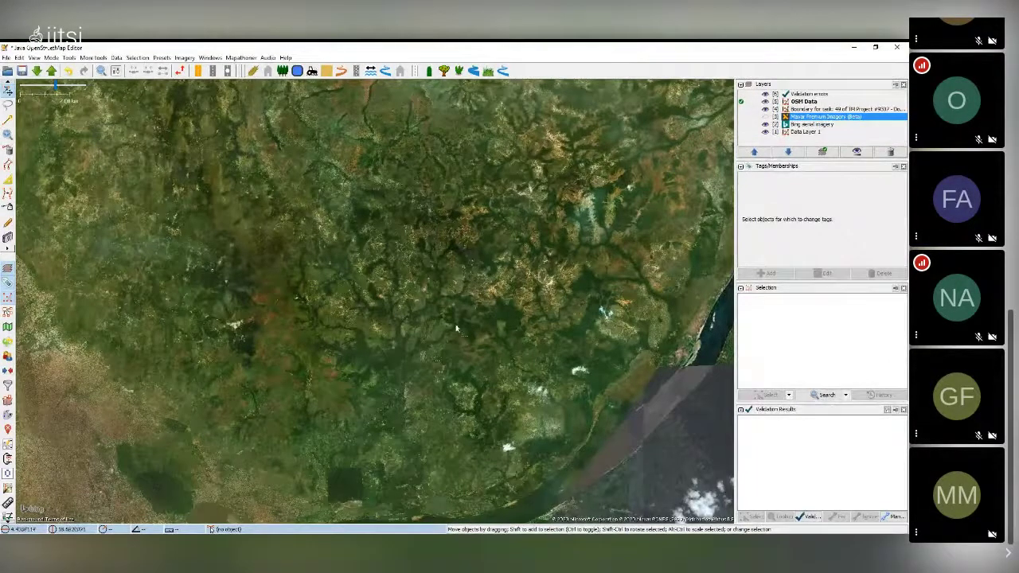
{"action": "scroll", "coordinate": [459, 331], "scroll_direction": "up", "scroll_amount": 2}
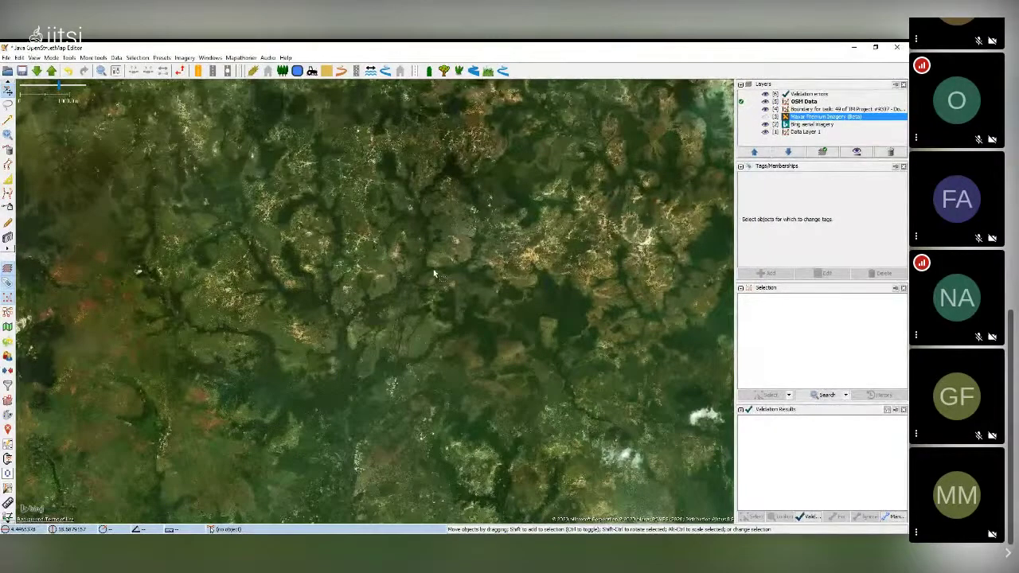
{"action": "scroll", "coordinate": [434, 273], "scroll_direction": "up", "scroll_amount": 2}
{"action": "left_click_drag", "start_coordinate": [33, 128], "coordinate": [339, 271]}
{"action": "left_click", "coordinate": [764, 117]}
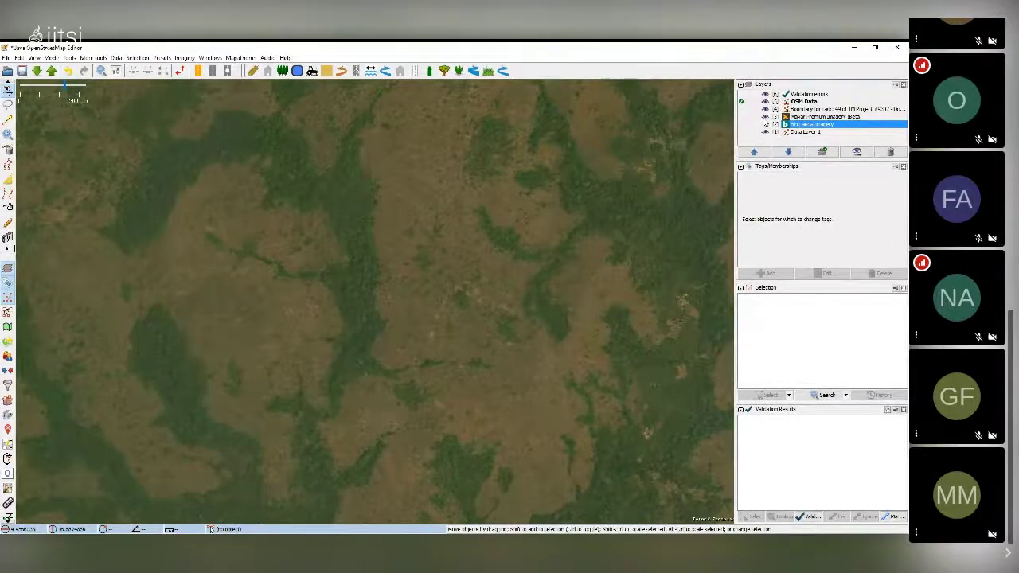
{"action": "scroll", "coordinate": [558, 250], "scroll_direction": "down", "scroll_amount": 5}
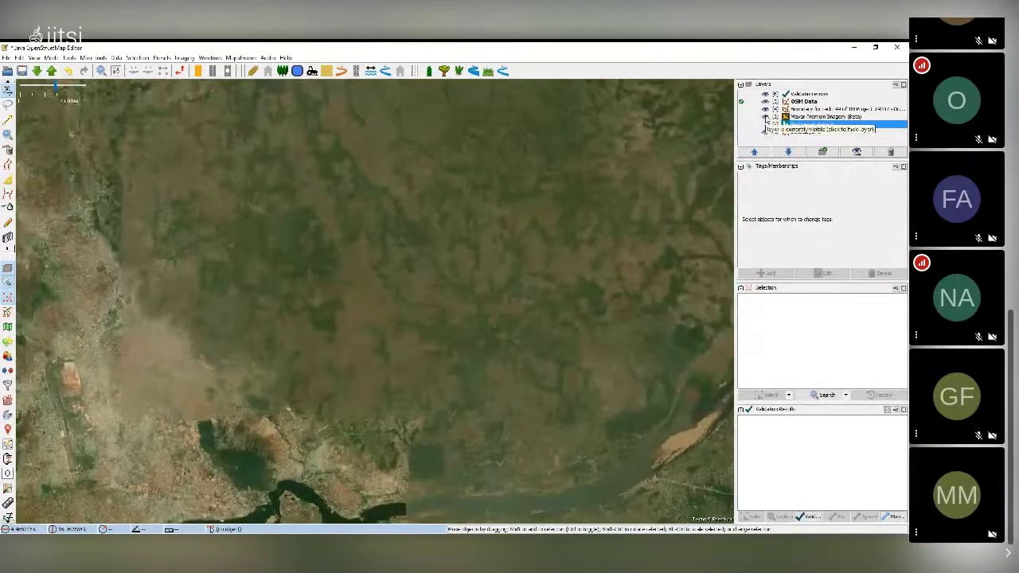
{"action": "left_click", "coordinate": [765, 124]}
{"action": "left_click", "coordinate": [765, 117]}
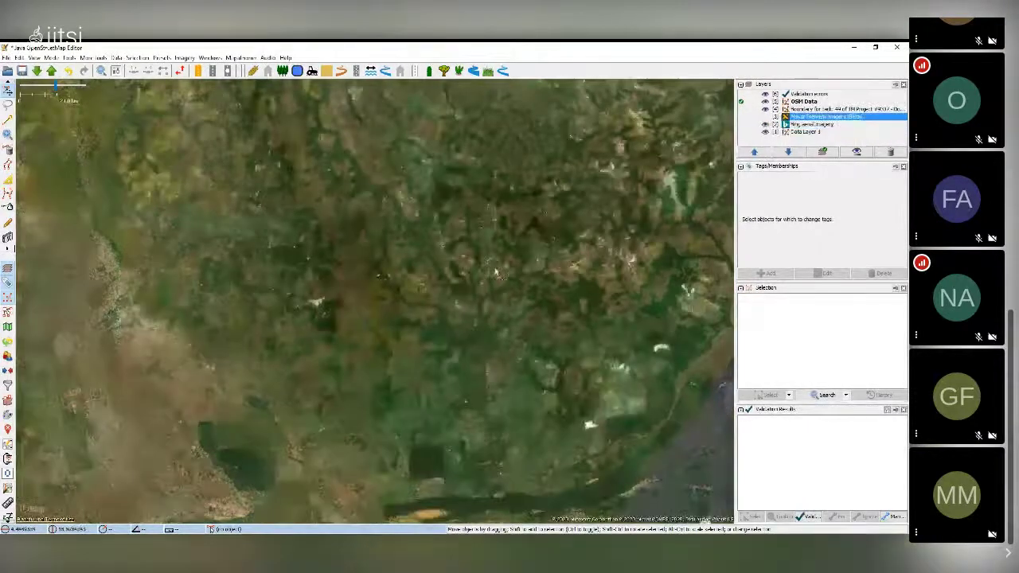
Step: Examine the villages, connecting roads and forest clearings north of the river on the Bing imagery at several scales
{"action": "left_click_drag", "start_coordinate": [508, 293], "coordinate": [470, 276]}
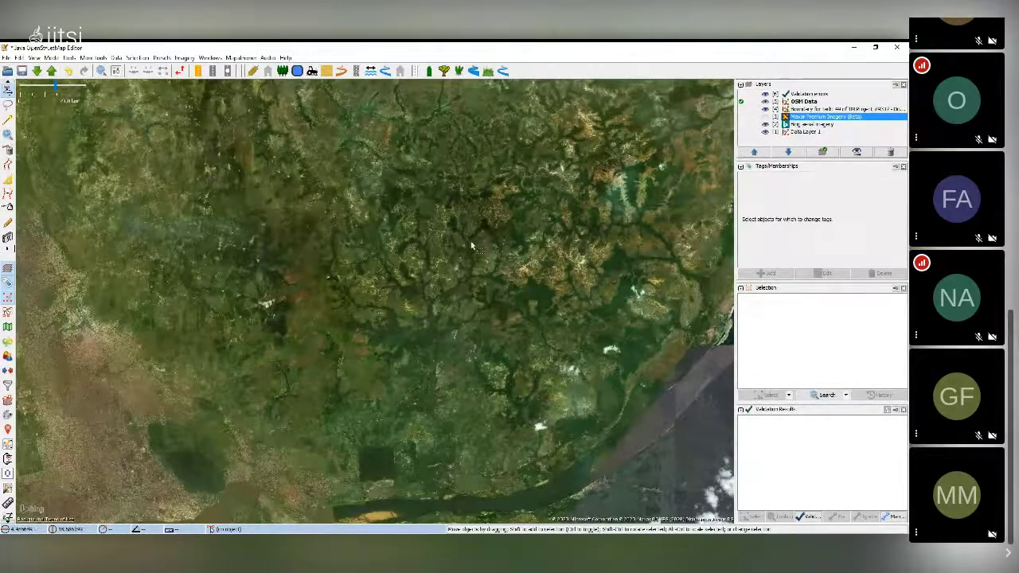
{"action": "scroll", "coordinate": [472, 261], "scroll_direction": "up", "scroll_amount": 2}
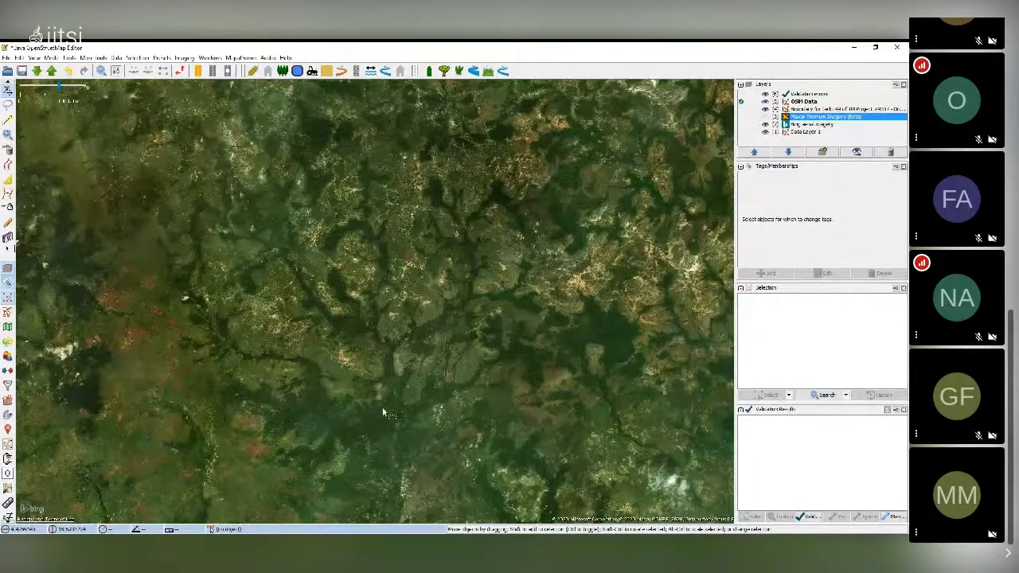
{"action": "left_click_drag", "start_coordinate": [373, 423], "coordinate": [385, 242]}
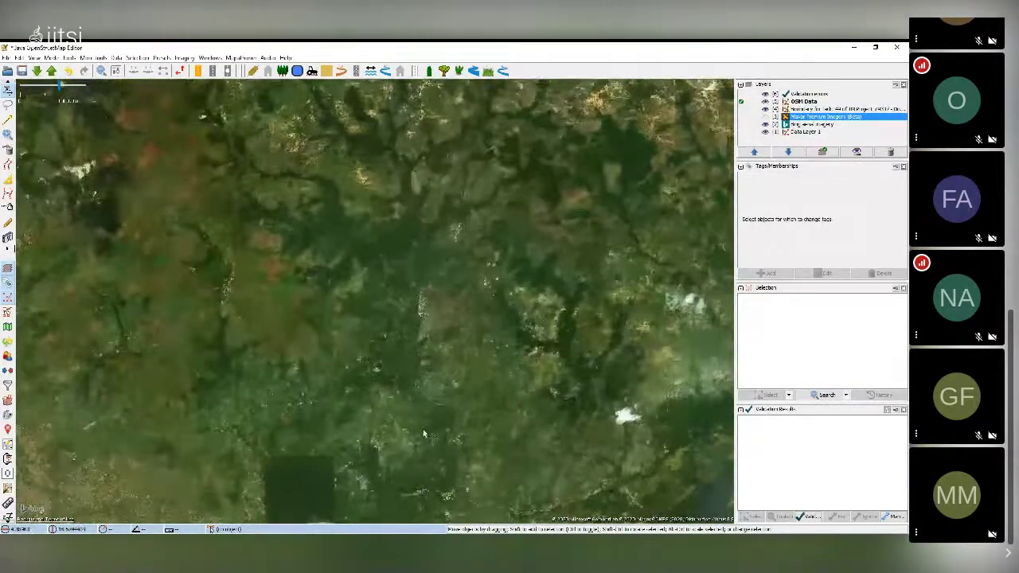
{"action": "left_click_drag", "start_coordinate": [424, 434], "coordinate": [391, 300]}
{"action": "scroll", "coordinate": [390, 311], "scroll_direction": "down", "scroll_amount": 1}
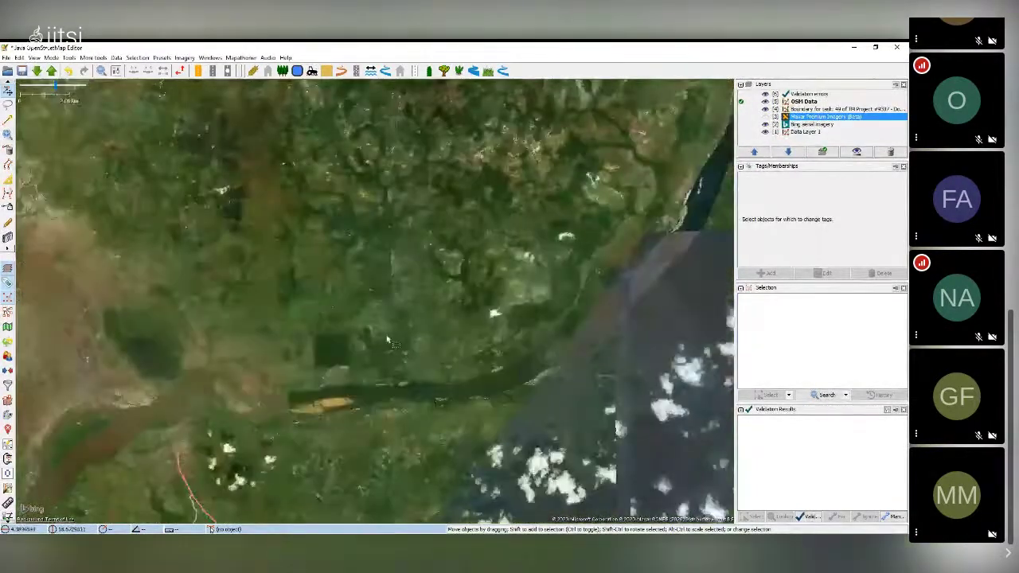
{"action": "scroll", "coordinate": [389, 341], "scroll_direction": "up", "scroll_amount": 1}
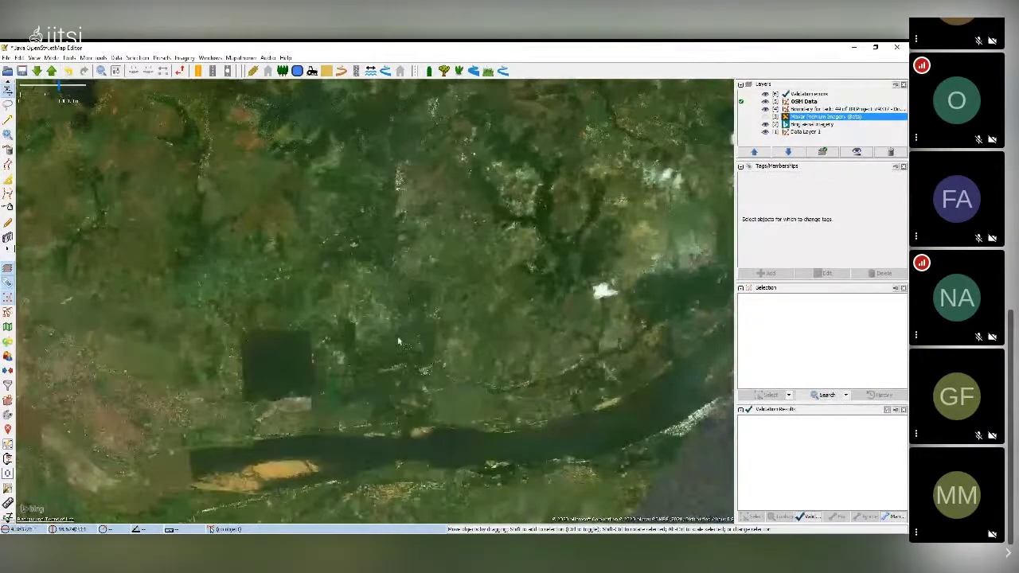
{"action": "scroll", "coordinate": [381, 356], "scroll_direction": "up", "scroll_amount": 1}
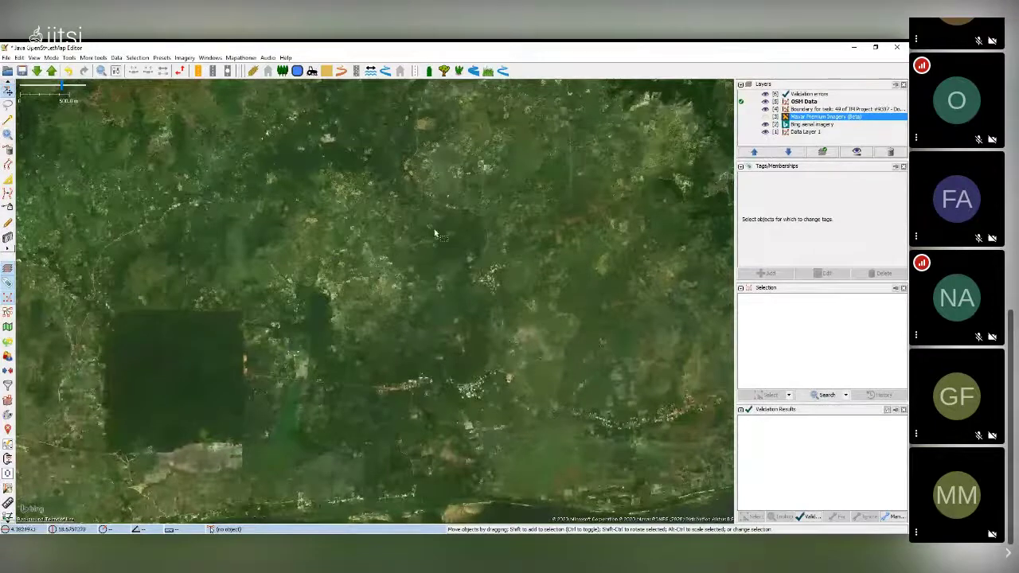
{"action": "left_click_drag", "start_coordinate": [435, 233], "coordinate": [404, 253]}
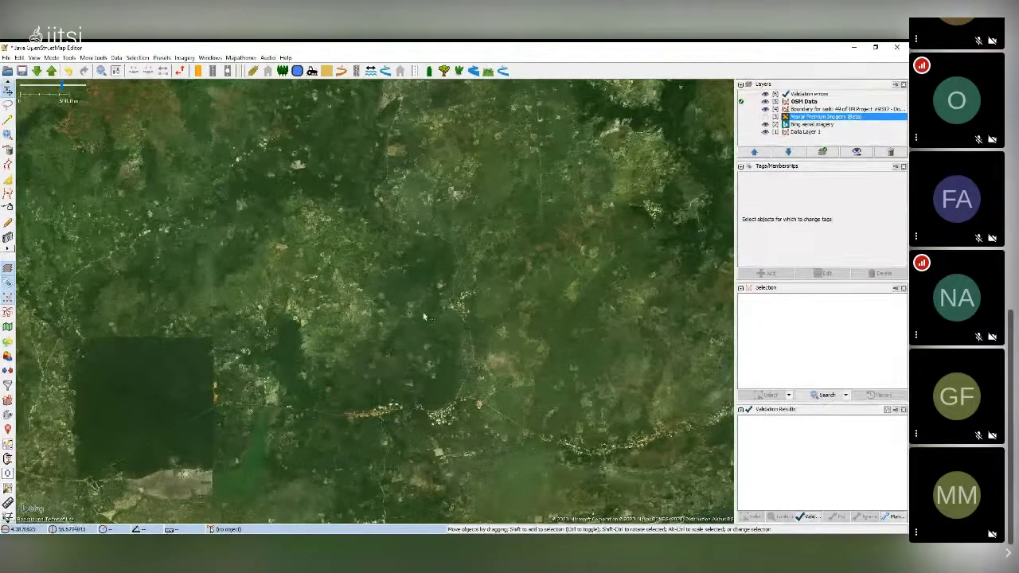
{"action": "scroll", "coordinate": [424, 216], "scroll_direction": "up", "scroll_amount": 2}
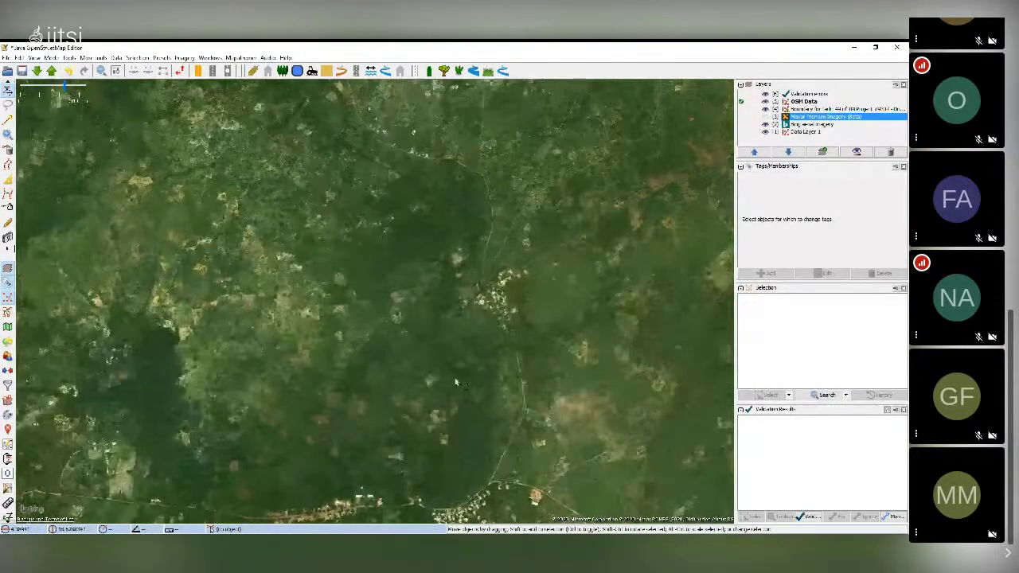
{"action": "left_click_drag", "start_coordinate": [468, 418], "coordinate": [459, 350]}
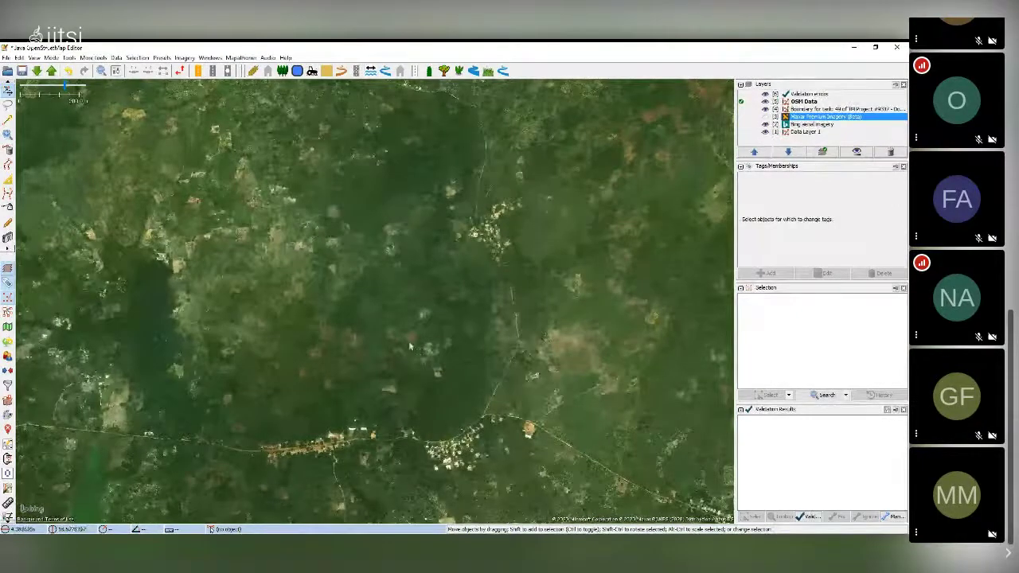
{"action": "scroll", "coordinate": [429, 318], "scroll_direction": "down", "scroll_amount": 2}
{"action": "scroll", "coordinate": [407, 267], "scroll_direction": "down", "scroll_amount": 2}
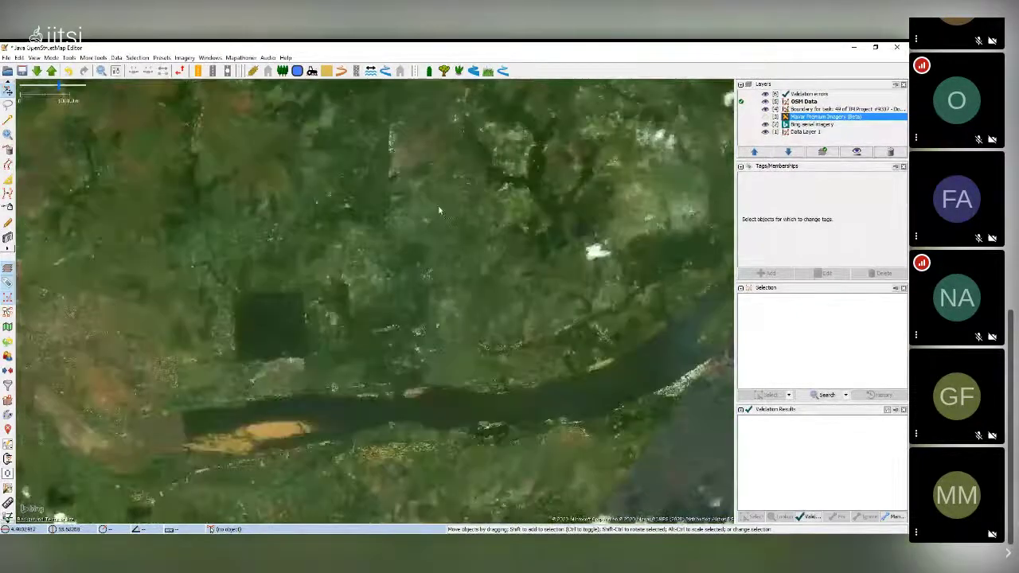
{"action": "left_click_drag", "start_coordinate": [439, 209], "coordinate": [407, 349]}
{"action": "left_click_drag", "start_coordinate": [382, 235], "coordinate": [405, 330]}
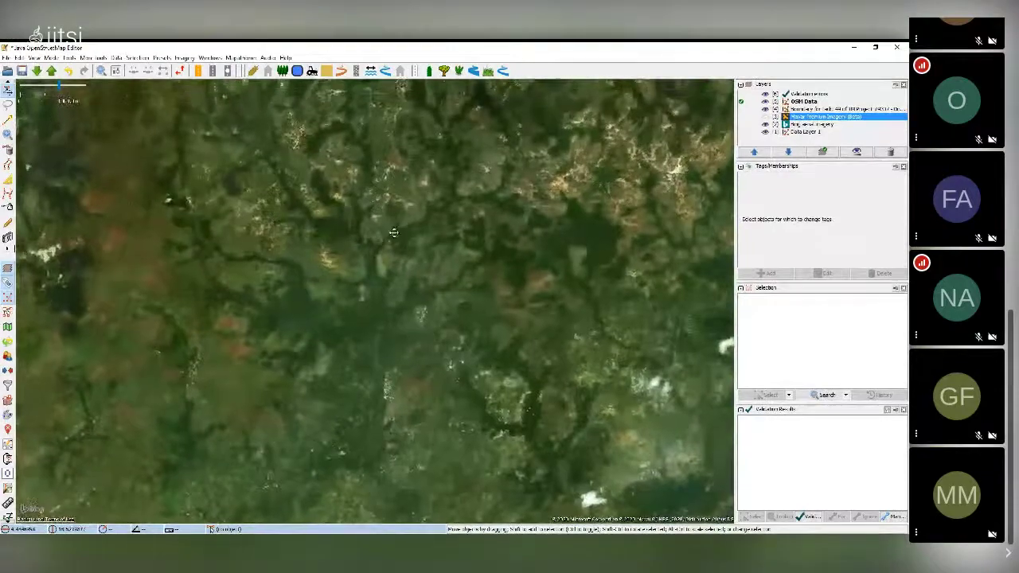
{"action": "scroll", "coordinate": [422, 322], "scroll_direction": "down", "scroll_amount": 1}
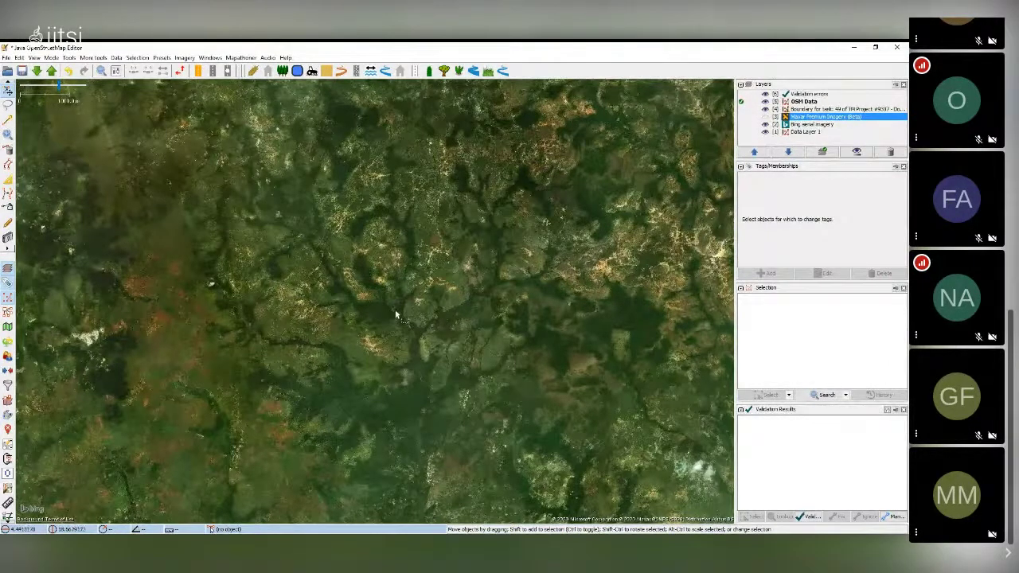
{"action": "scroll", "coordinate": [451, 248], "scroll_direction": "down", "scroll_amount": 3}
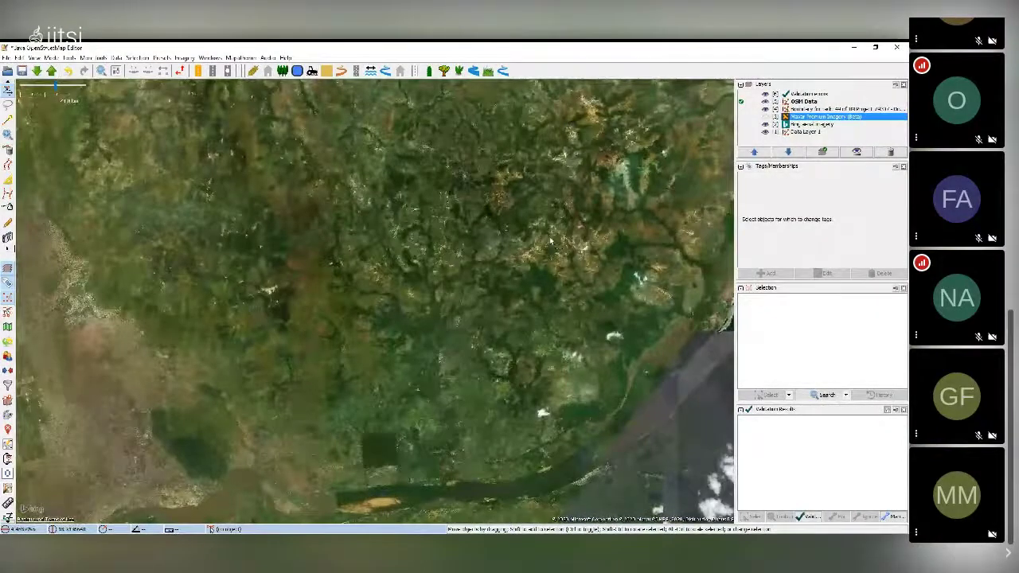
Step: Examine the river's course to the northeast and the land along its banks on the Bing imagery, at overview and detail scale
{"action": "left_click_drag", "start_coordinate": [615, 209], "coordinate": [481, 218]}
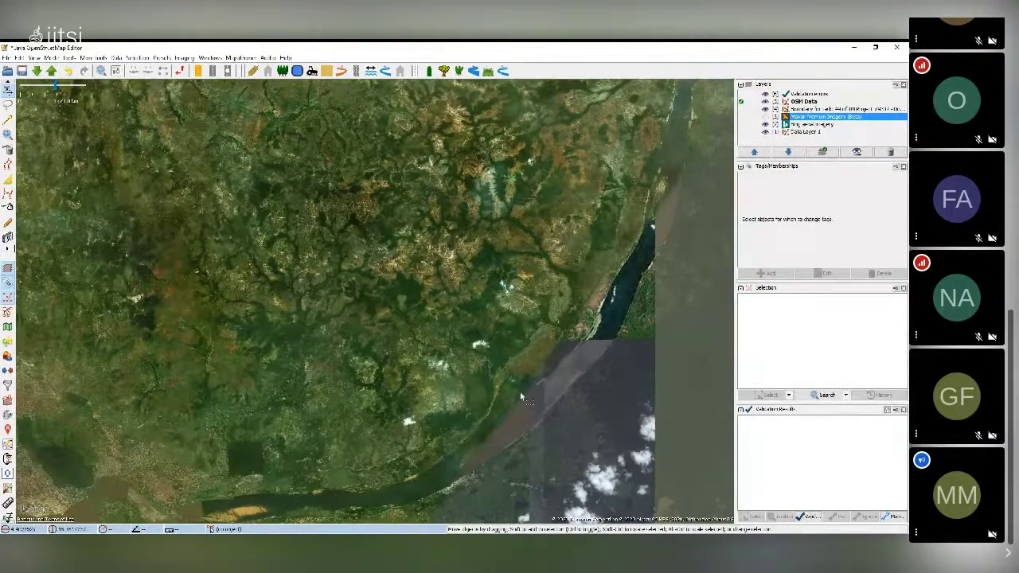
{"action": "scroll", "coordinate": [512, 356], "scroll_direction": "up", "scroll_amount": 3}
{"action": "scroll", "coordinate": [512, 355], "scroll_direction": "down", "scroll_amount": 2}
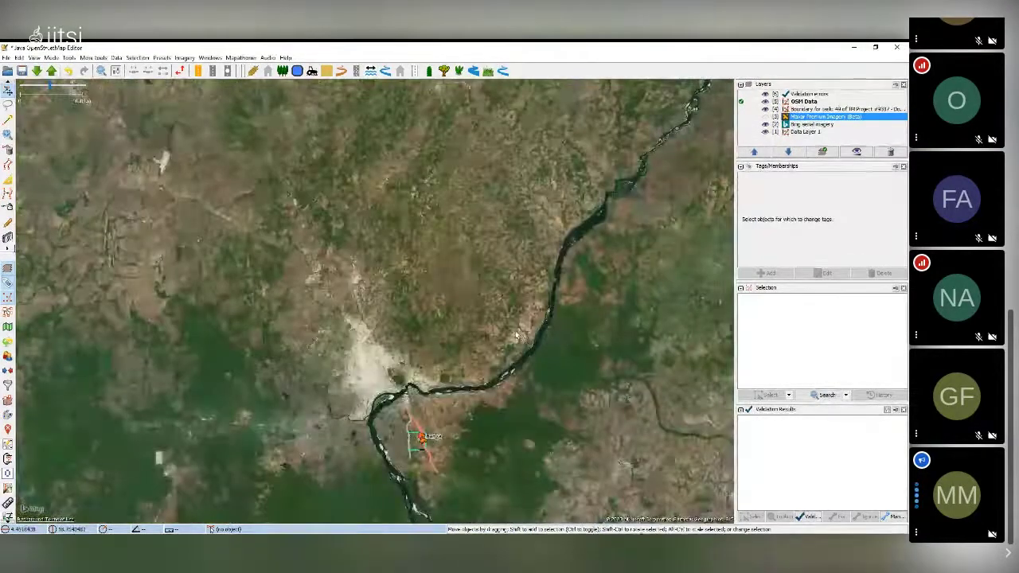
{"action": "scroll", "coordinate": [463, 385], "scroll_direction": "up", "scroll_amount": 1}
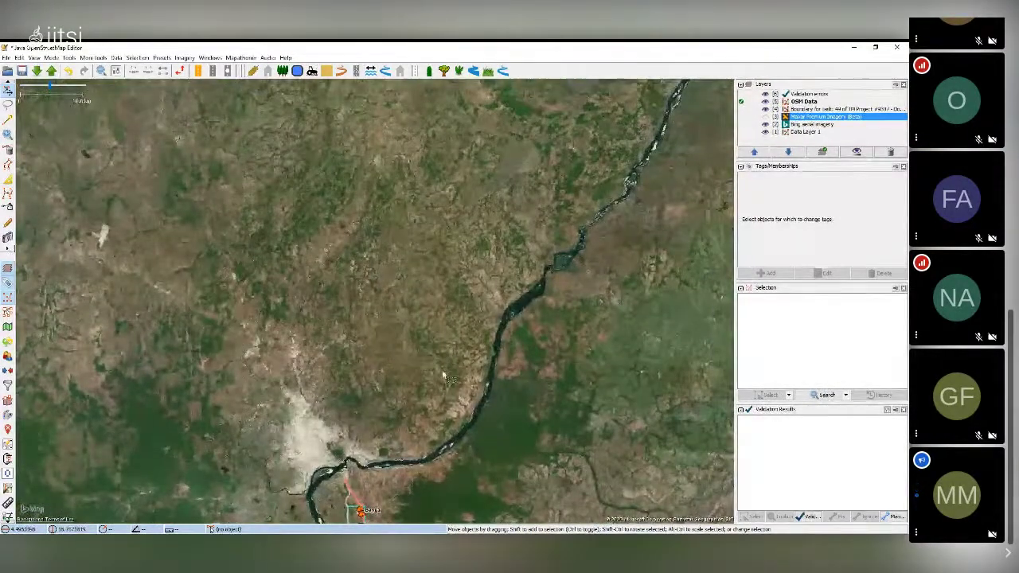
{"action": "scroll", "coordinate": [460, 326], "scroll_direction": "up", "scroll_amount": 1}
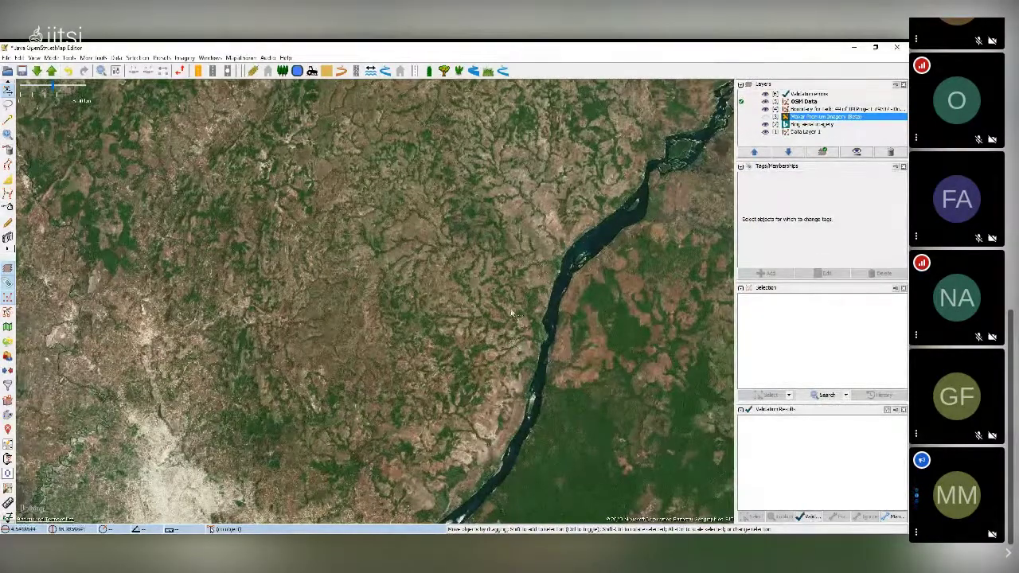
{"action": "left_click_drag", "start_coordinate": [431, 417], "coordinate": [380, 293]}
{"action": "scroll", "coordinate": [390, 288], "scroll_direction": "up", "scroll_amount": 3}
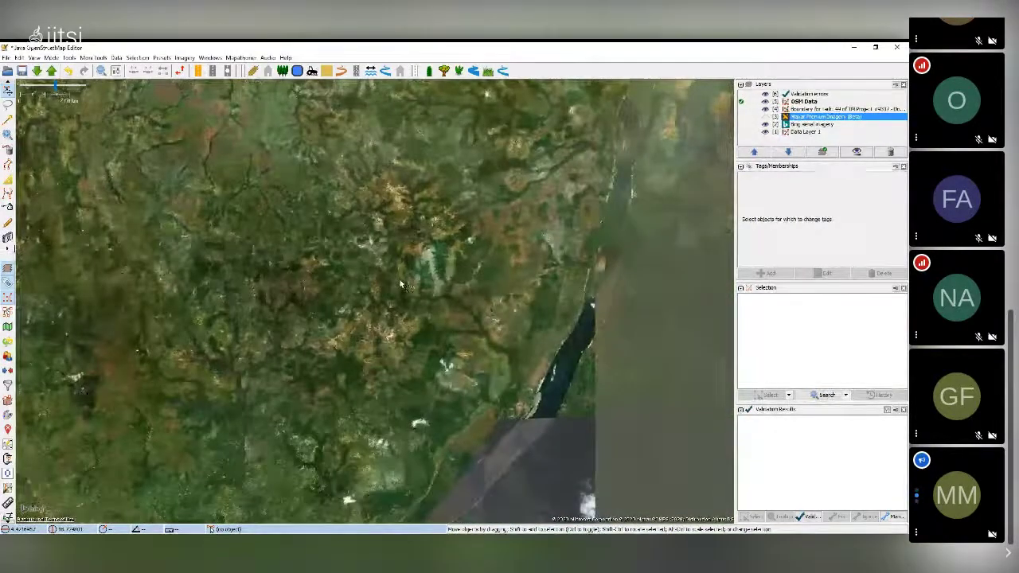
{"action": "scroll", "coordinate": [402, 284], "scroll_direction": "up", "scroll_amount": 2}
{"action": "left_click_drag", "start_coordinate": [624, 419], "coordinate": [434, 395]}
{"action": "scroll", "coordinate": [446, 401], "scroll_direction": "up", "scroll_amount": 2}
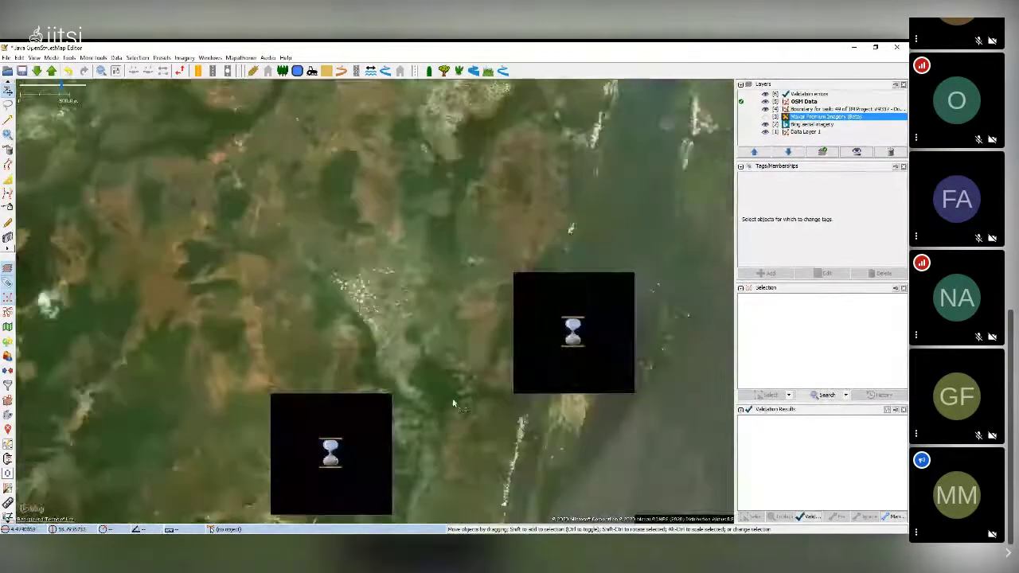
{"action": "scroll", "coordinate": [462, 406], "scroll_direction": "down", "scroll_amount": 3}
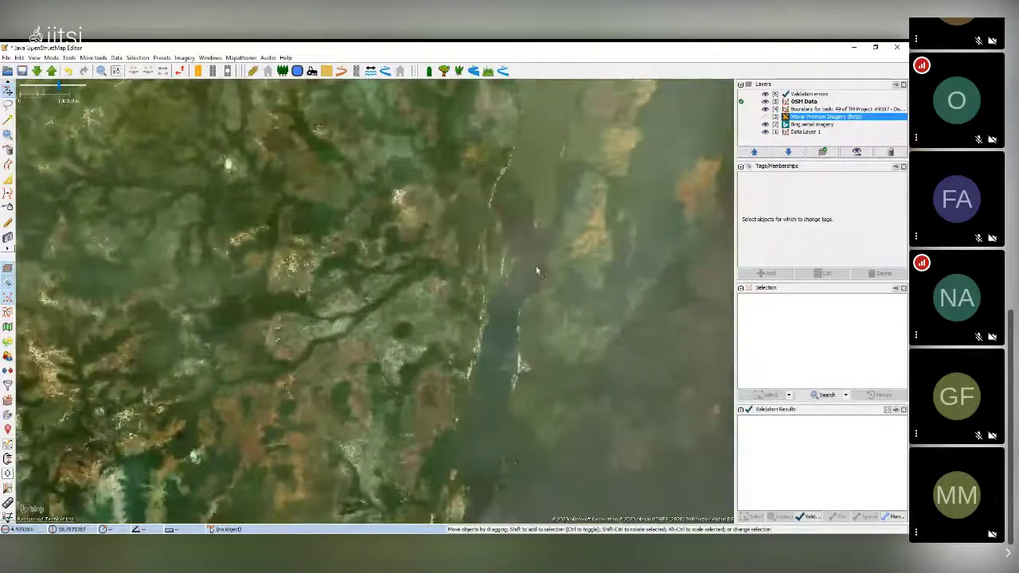
{"action": "left_click_drag", "start_coordinate": [536, 271], "coordinate": [462, 347]}
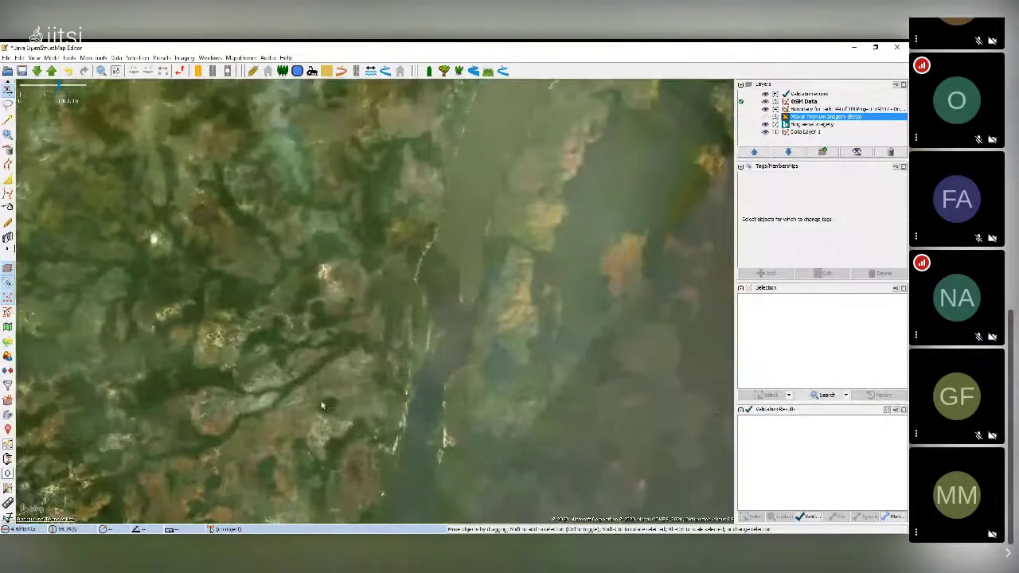
{"action": "scroll", "coordinate": [527, 207], "scroll_direction": "up", "scroll_amount": 4}
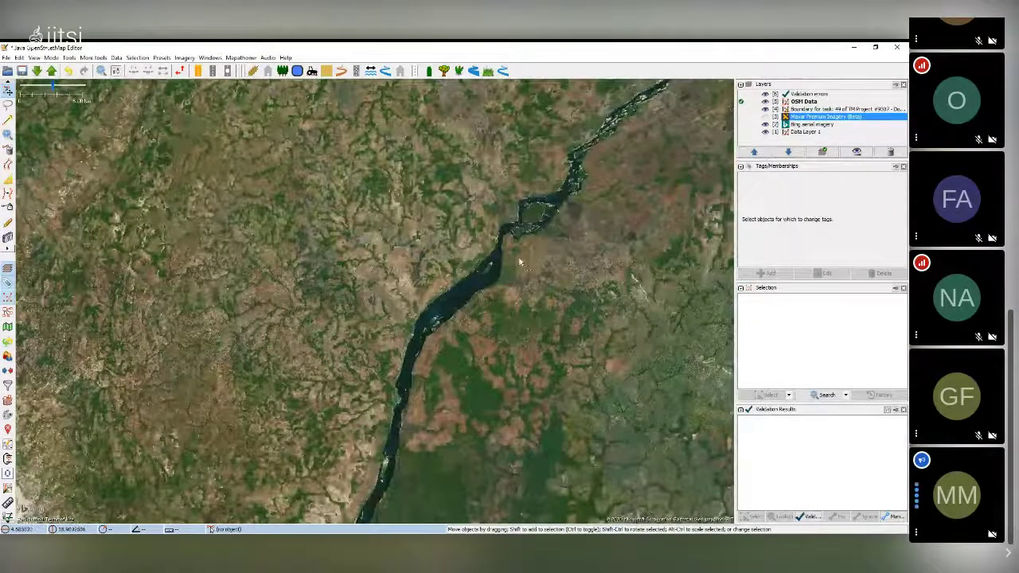
Step: Examine the river's narrow rocky stretch and its wide course northeast of the task area on the Bing imagery, at overview and detail scale
{"action": "left_click_drag", "start_coordinate": [527, 240], "coordinate": [459, 328]}
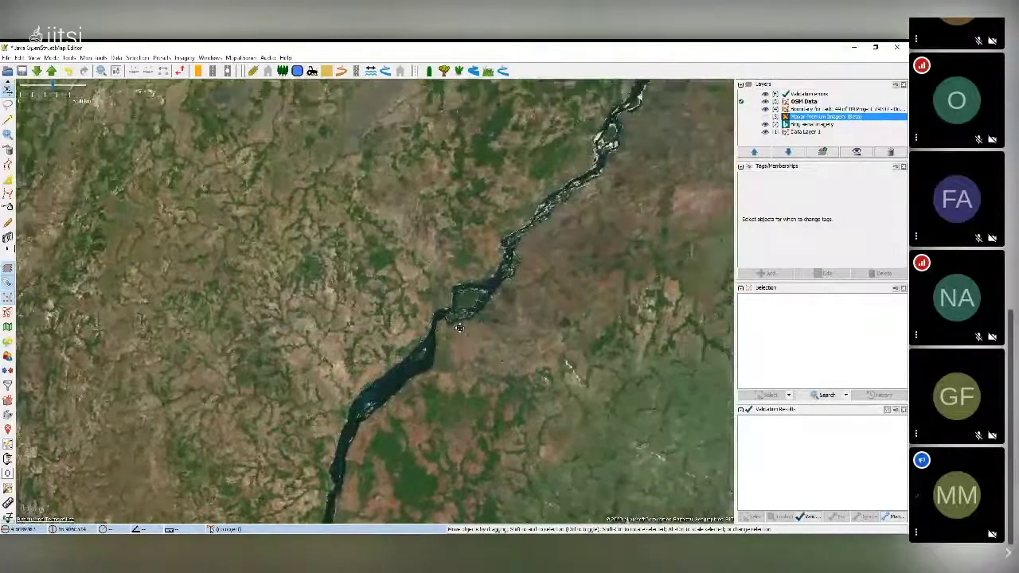
{"action": "scroll", "coordinate": [459, 328], "scroll_direction": "up", "scroll_amount": 5}
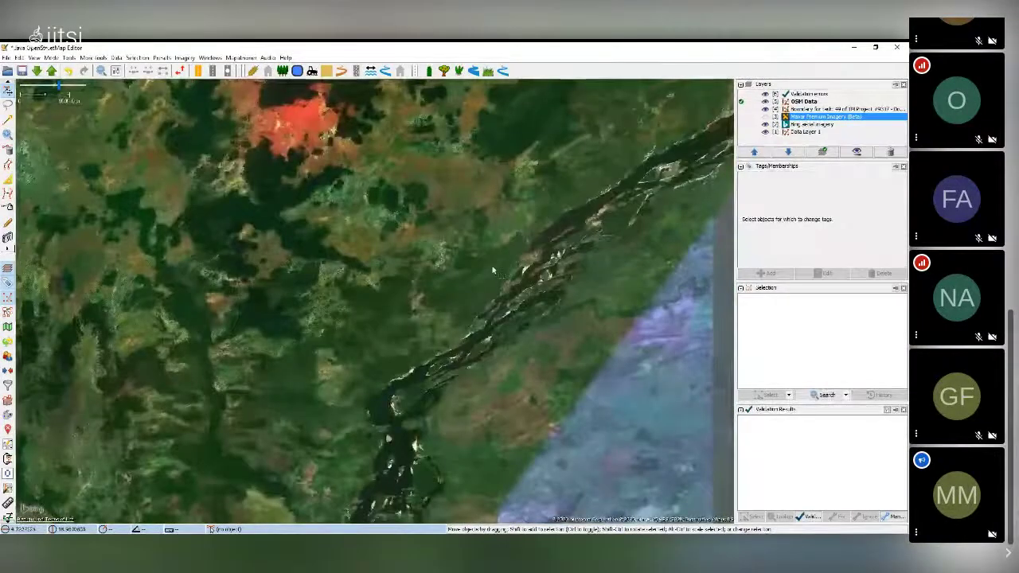
{"action": "scroll", "coordinate": [492, 271], "scroll_direction": "down", "scroll_amount": 2}
{"action": "scroll", "coordinate": [494, 271], "scroll_direction": "down", "scroll_amount": 4}
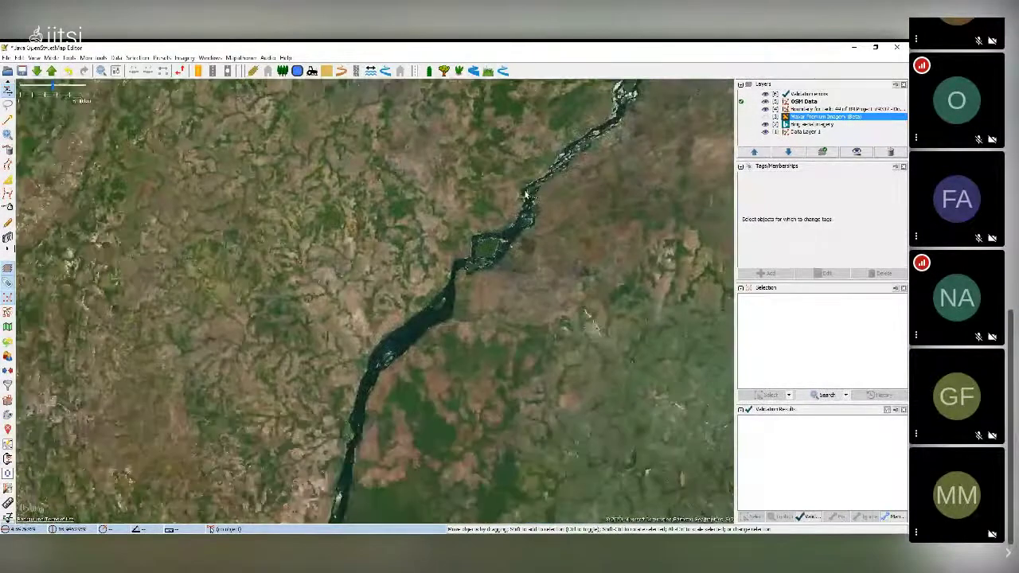
{"action": "scroll", "coordinate": [373, 322], "scroll_direction": "up", "scroll_amount": 8}
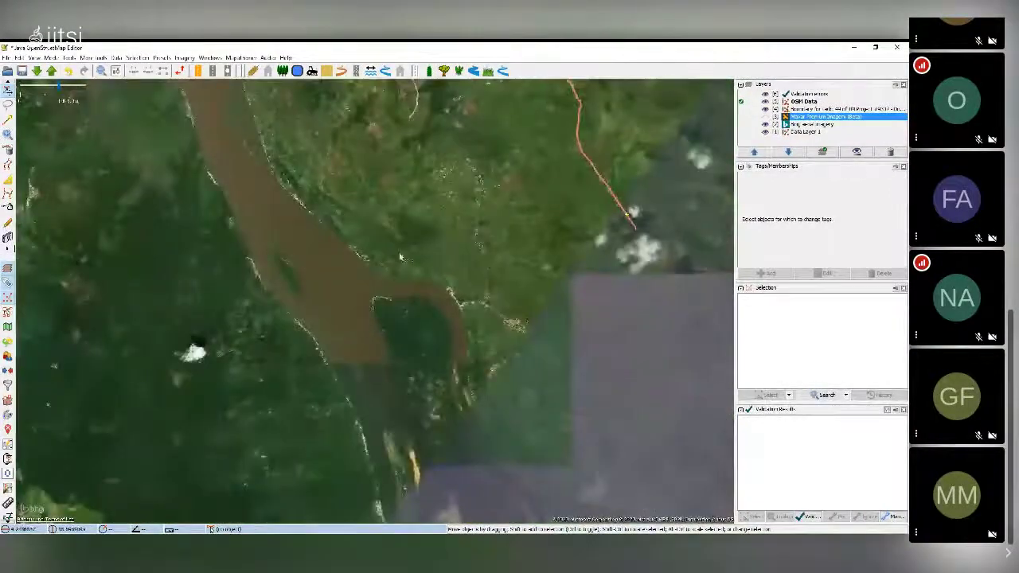
{"action": "scroll", "coordinate": [402, 252], "scroll_direction": "down", "scroll_amount": 2}
{"action": "left_click_drag", "start_coordinate": [422, 199], "coordinate": [372, 521]}
{"action": "left_click_drag", "start_coordinate": [705, 201], "coordinate": [519, 265]}
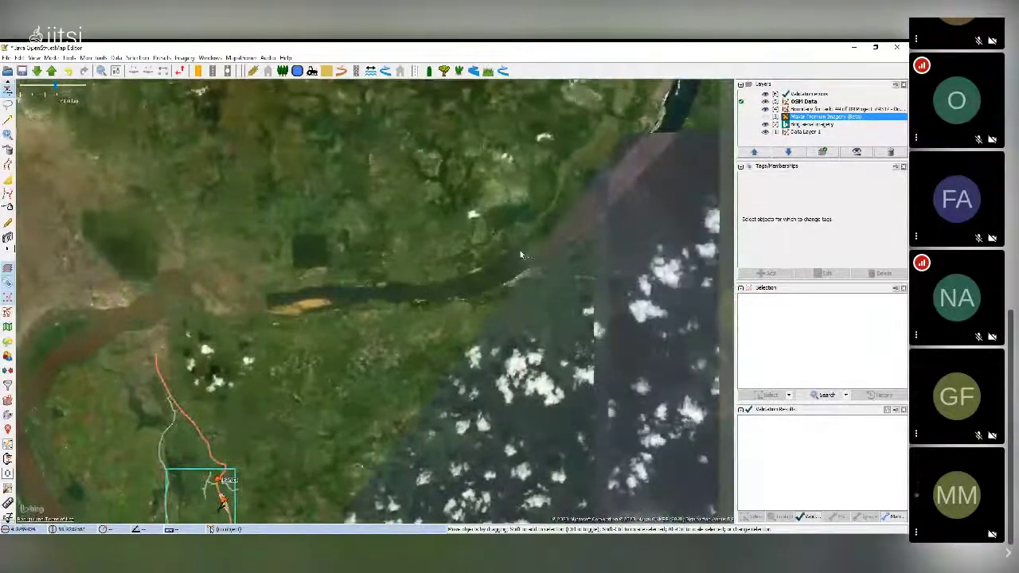
{"action": "left_click_drag", "start_coordinate": [679, 95], "coordinate": [452, 339]}
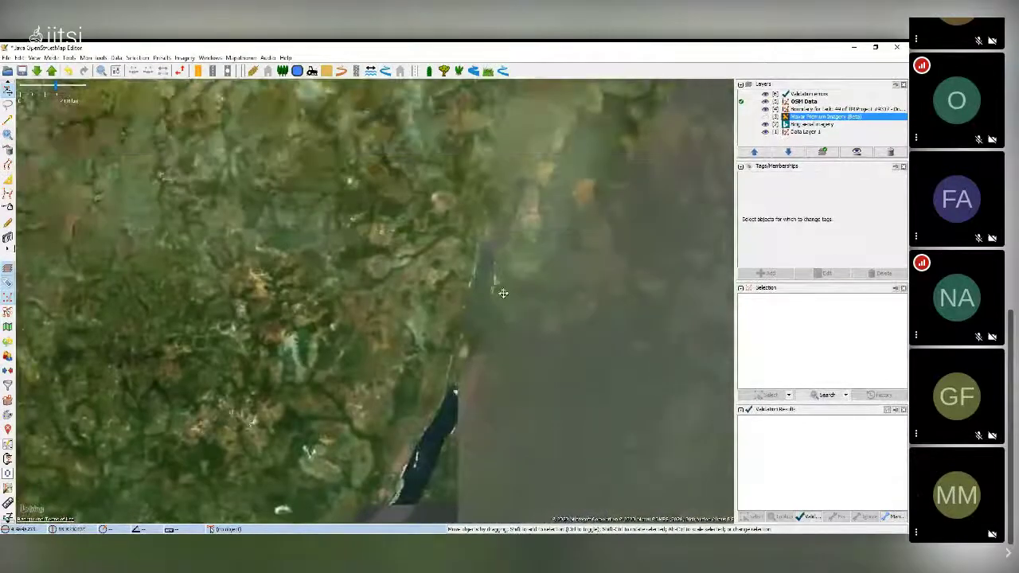
Step: Inspect the sandy island in the river and the bright strip of bare ground along the west bank in close detail
{"action": "scroll", "coordinate": [452, 340], "scroll_direction": "up", "scroll_amount": 1}
{"action": "scroll", "coordinate": [465, 322], "scroll_direction": "up", "scroll_amount": 1}
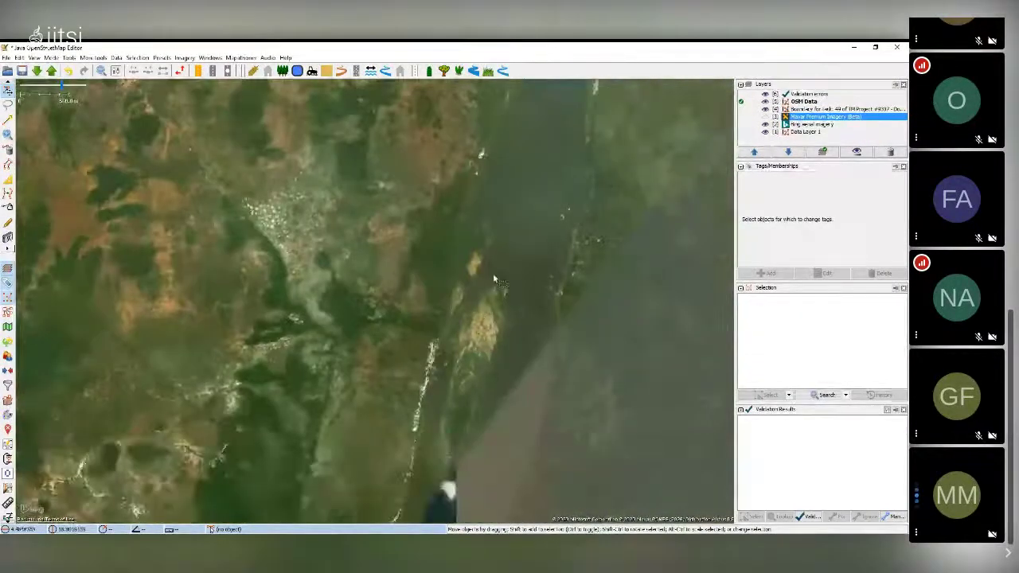
{"action": "scroll", "coordinate": [469, 317], "scroll_direction": "up", "scroll_amount": 2}
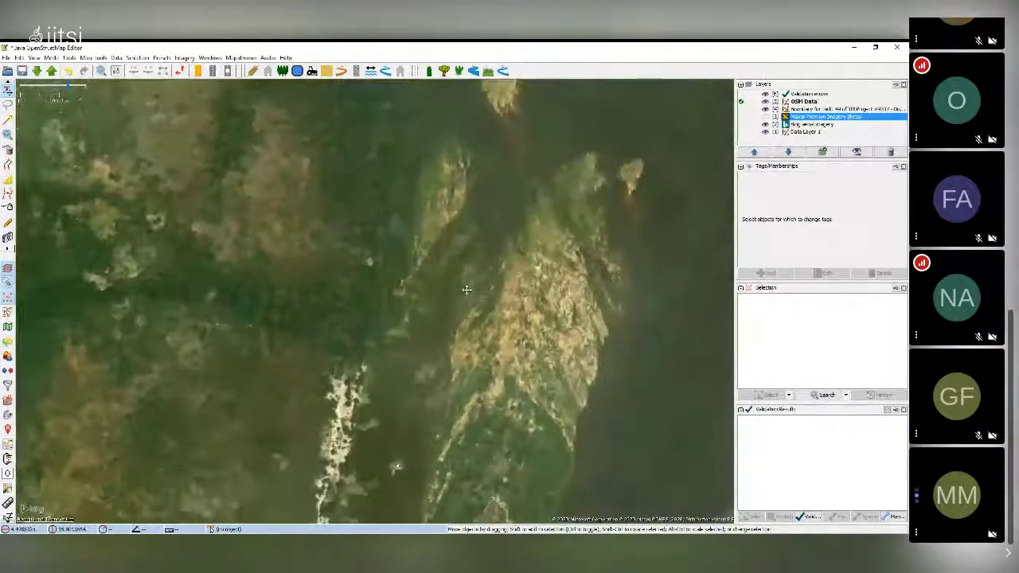
{"action": "left_click_drag", "start_coordinate": [466, 284], "coordinate": [486, 261]}
{"action": "scroll", "coordinate": [485, 261], "scroll_direction": "up", "scroll_amount": 3}
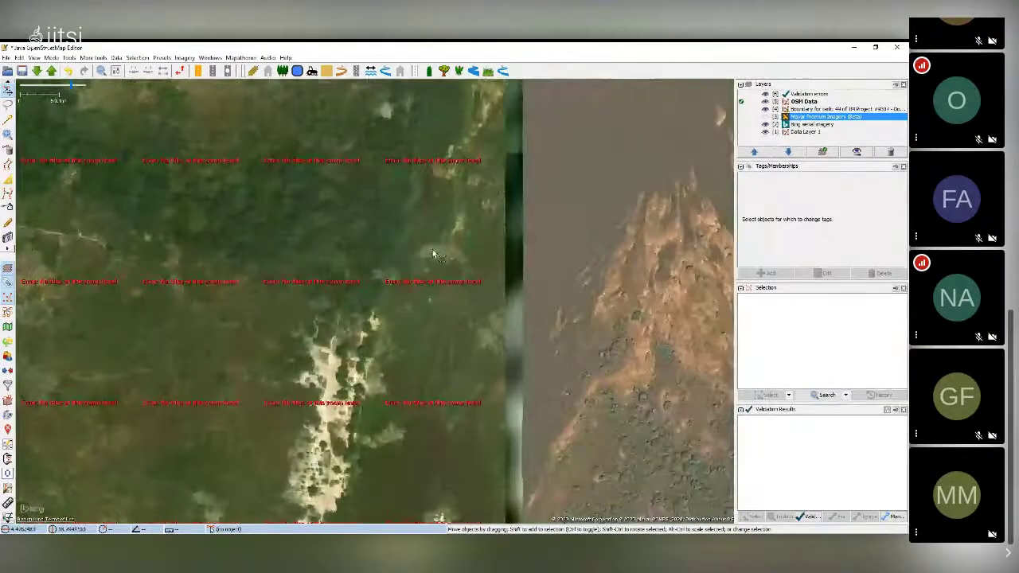
{"action": "scroll", "coordinate": [435, 253], "scroll_direction": "down", "scroll_amount": 2}
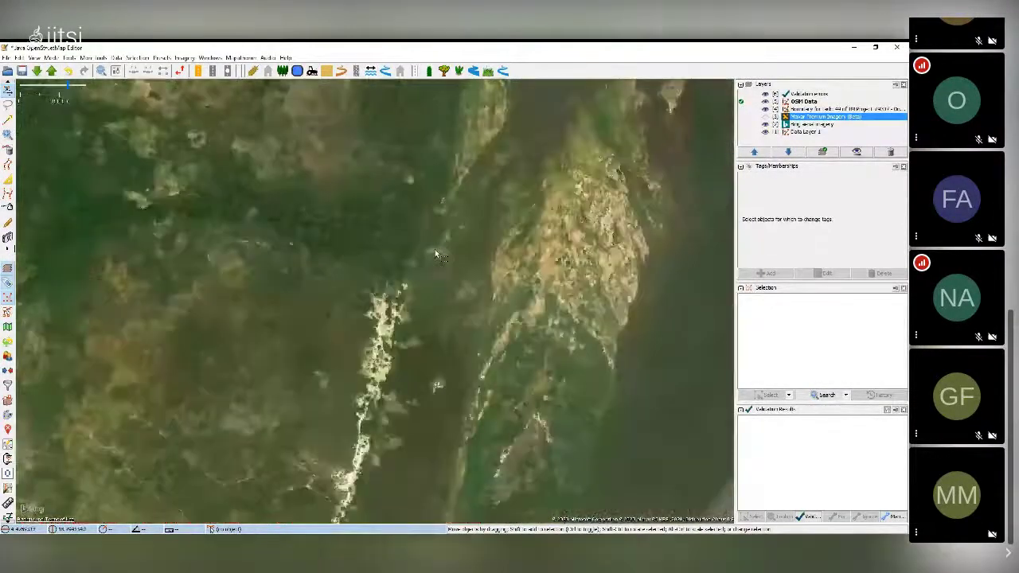
{"action": "left_click_drag", "start_coordinate": [434, 250], "coordinate": [439, 310]}
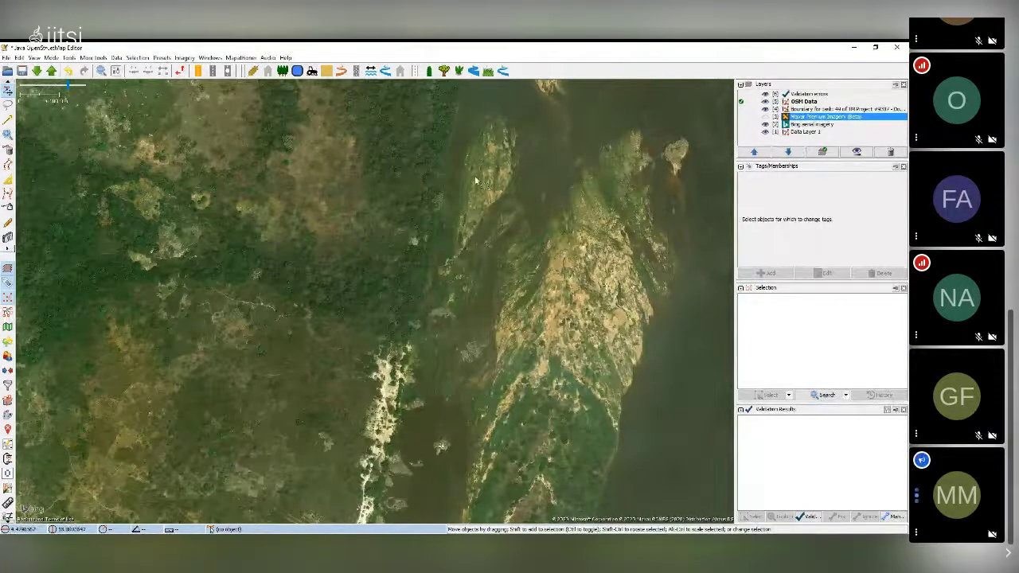
{"action": "left_click_drag", "start_coordinate": [477, 177], "coordinate": [455, 196]}
{"action": "left_click_drag", "start_coordinate": [457, 178], "coordinate": [462, 155]}
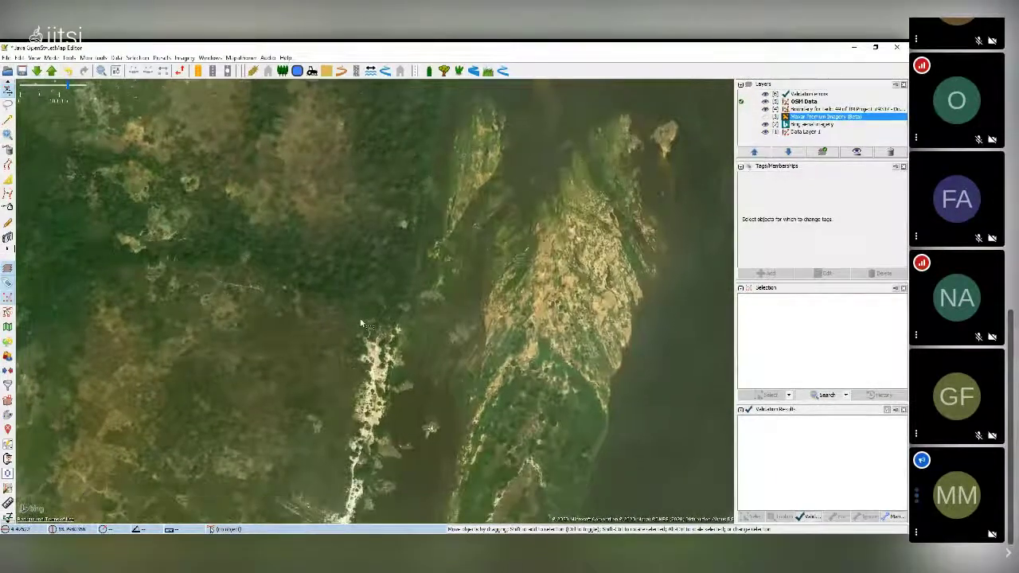
{"action": "scroll", "coordinate": [375, 321], "scroll_direction": "up", "scroll_amount": 2}
{"action": "scroll", "coordinate": [377, 320], "scroll_direction": "down", "scroll_amount": 2}
{"action": "left_click_drag", "start_coordinate": [376, 323], "coordinate": [385, 279]}
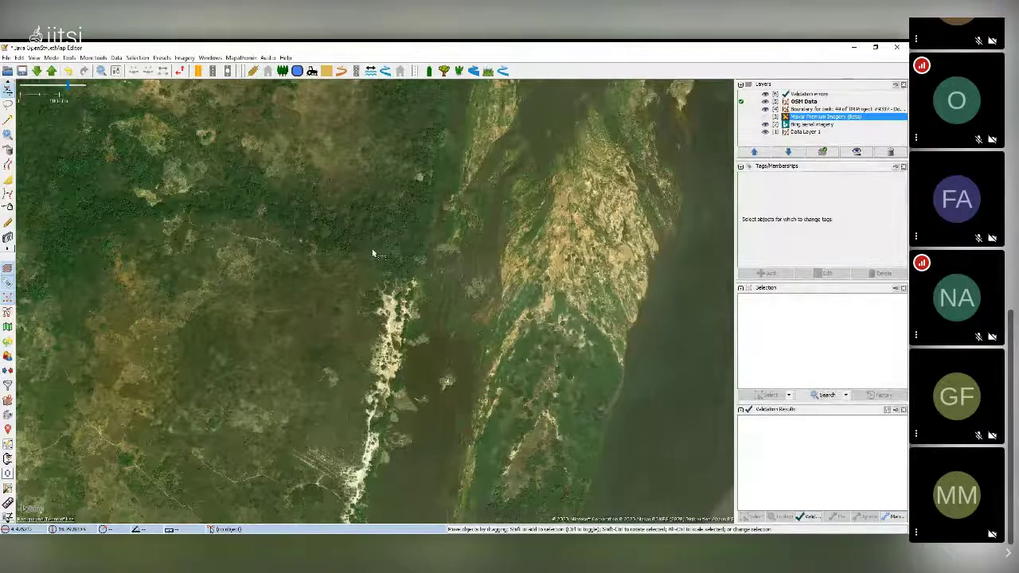
{"action": "scroll", "coordinate": [374, 252], "scroll_direction": "up", "scroll_amount": 1}
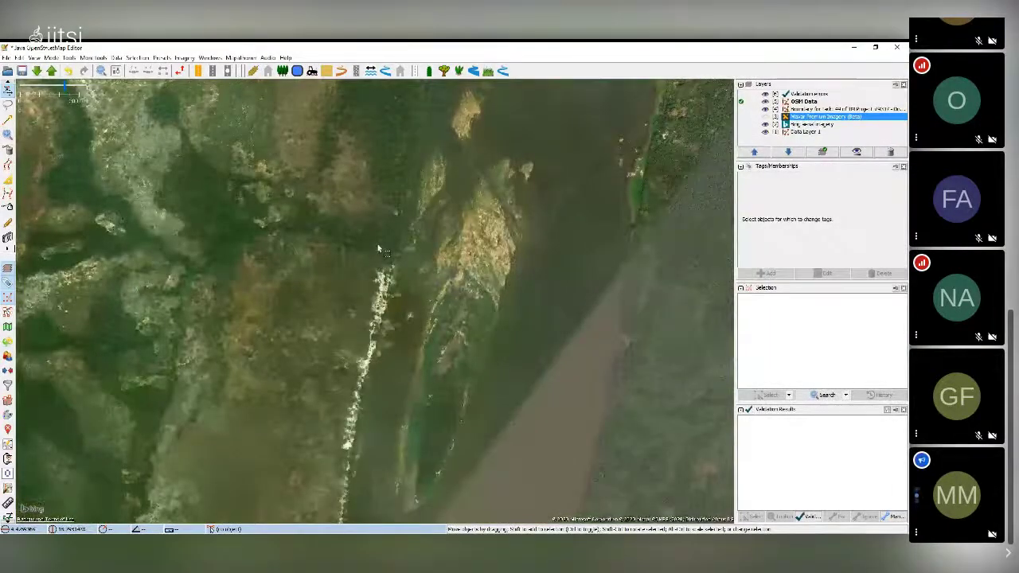
{"action": "scroll", "coordinate": [401, 186], "scroll_direction": "down", "scroll_amount": 1}
Step: Follow the river northward from the sandy island, examining the settlement strips along both banks
{"action": "scroll", "coordinate": [401, 186], "scroll_direction": "down", "scroll_amount": 2}
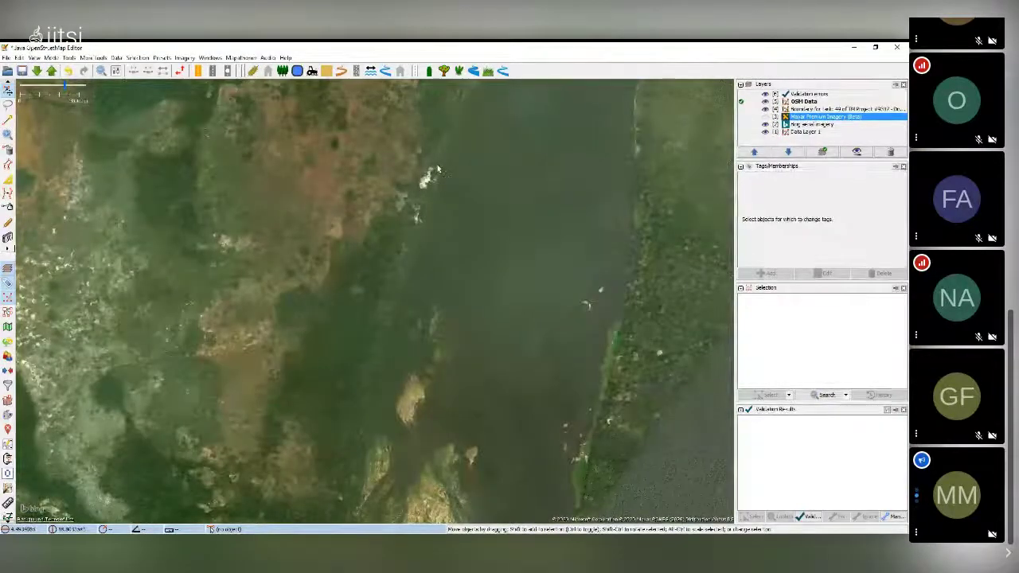
{"action": "scroll", "coordinate": [437, 170], "scroll_direction": "up", "scroll_amount": 2}
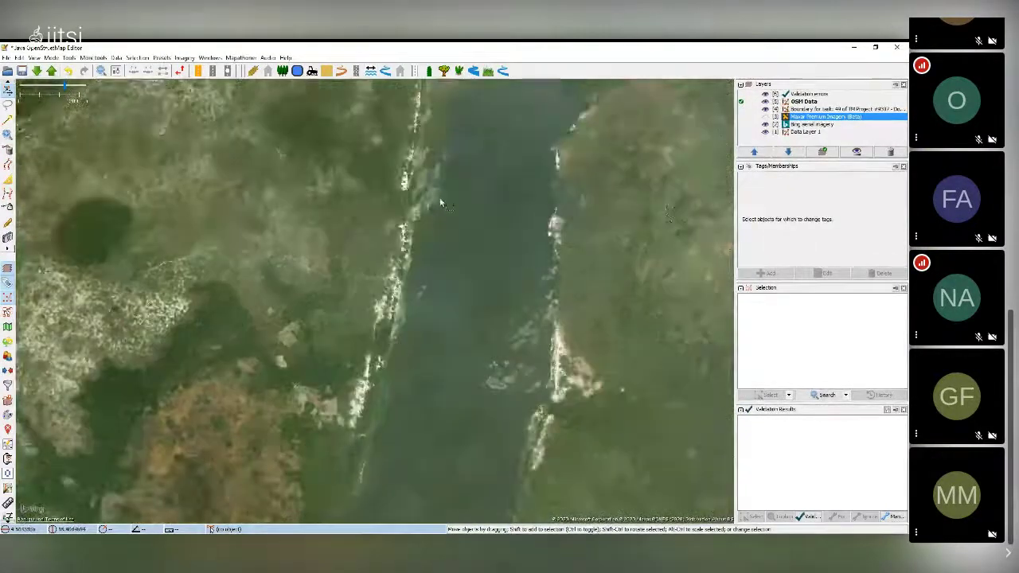
{"action": "left_click_drag", "start_coordinate": [416, 206], "coordinate": [416, 276]}
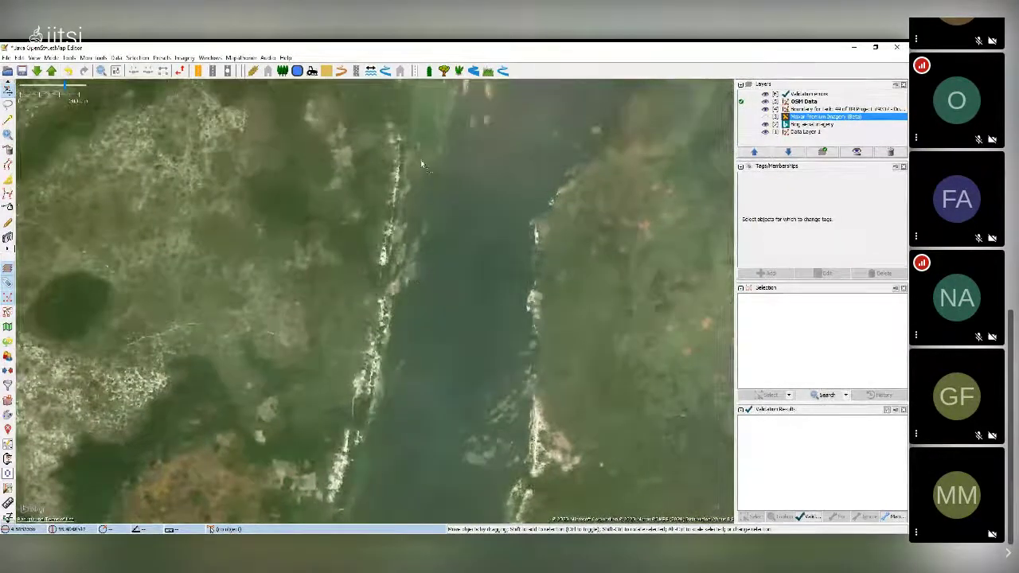
{"action": "scroll", "coordinate": [406, 277], "scroll_direction": "up", "scroll_amount": 2}
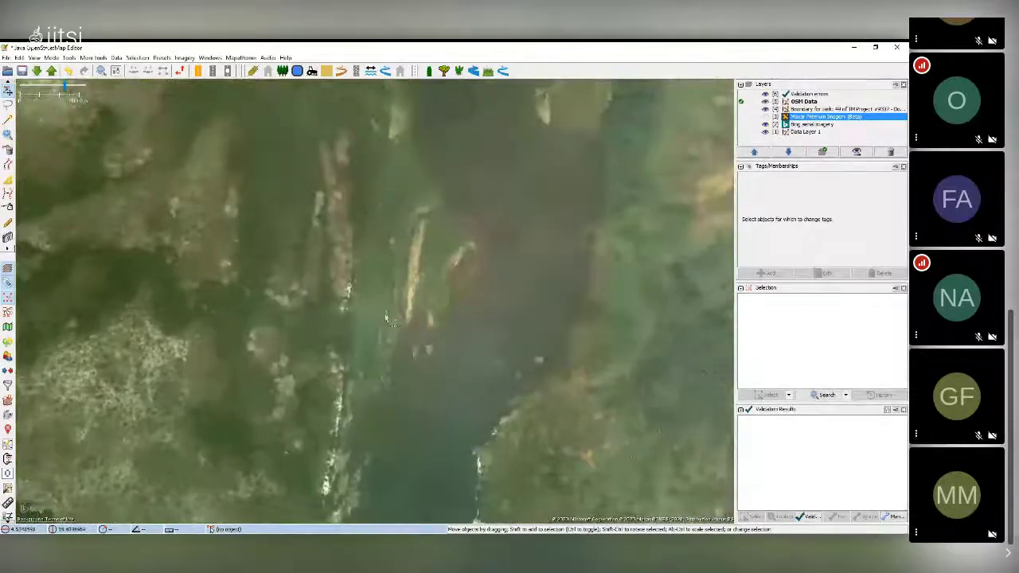
{"action": "left_click_drag", "start_coordinate": [384, 213], "coordinate": [385, 269]}
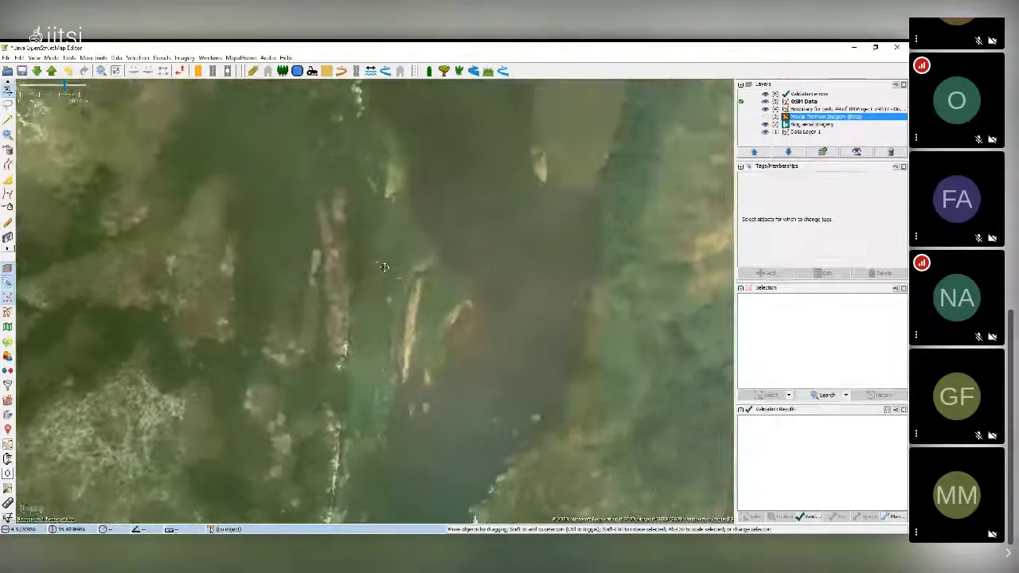
{"action": "left_click_drag", "start_coordinate": [385, 147], "coordinate": [379, 305]}
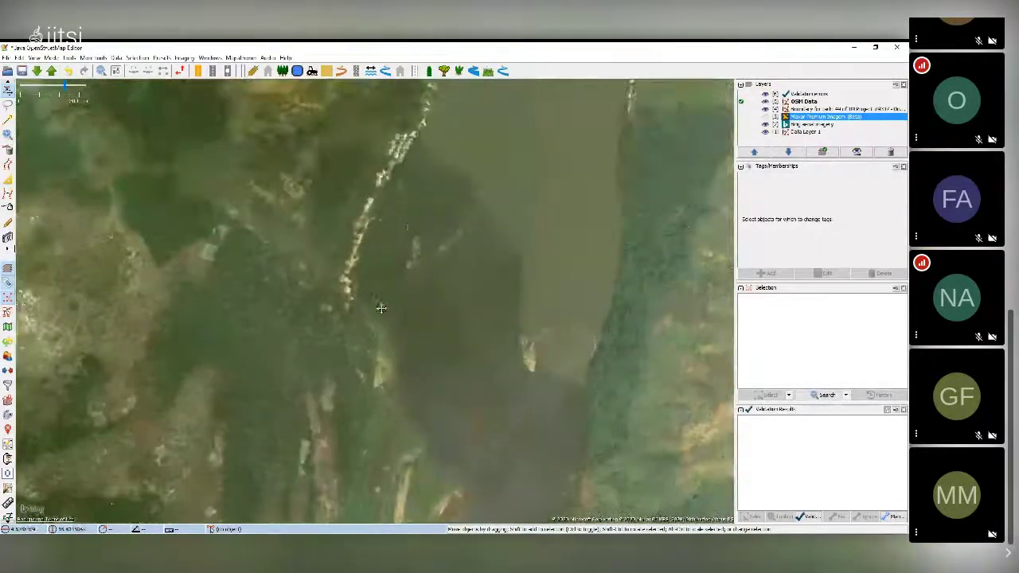
{"action": "left_click_drag", "start_coordinate": [405, 212], "coordinate": [371, 324]}
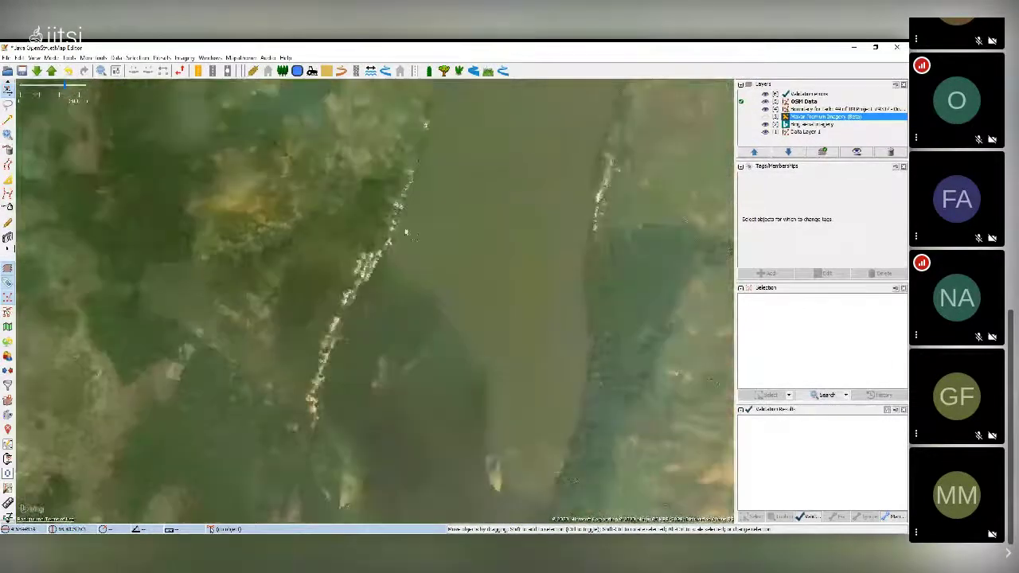
{"action": "scroll", "coordinate": [407, 265], "scroll_direction": "down", "scroll_amount": 2}
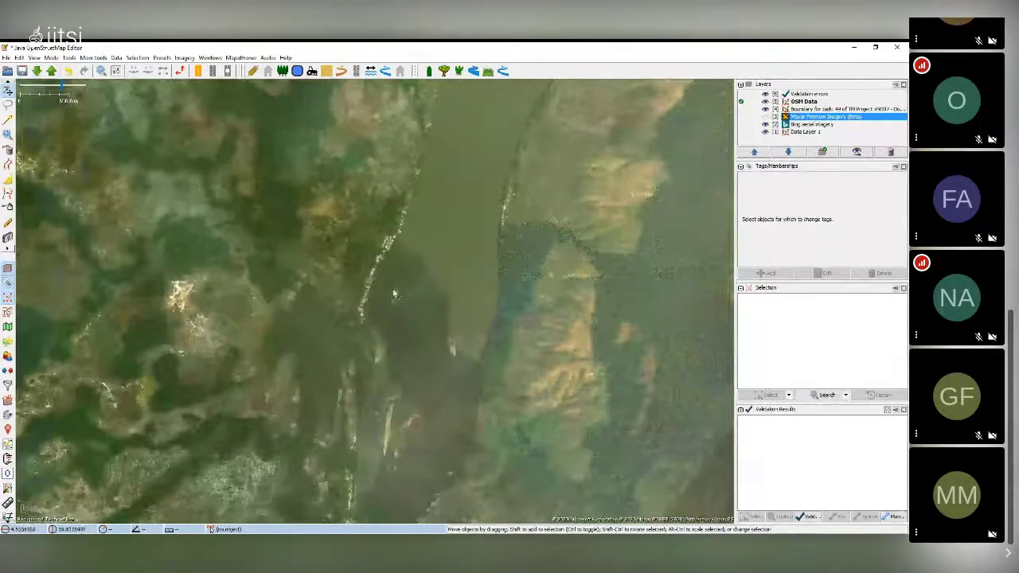
Step: Examine the clearings, paths and branching forest valleys west of the river on the Bing imagery, at detail and overview scale
{"action": "left_click_drag", "start_coordinate": [393, 294], "coordinate": [465, 110]}
{"action": "left_click_drag", "start_coordinate": [369, 332], "coordinate": [494, 262]}
{"action": "left_click_drag", "start_coordinate": [318, 311], "coordinate": [383, 257]}
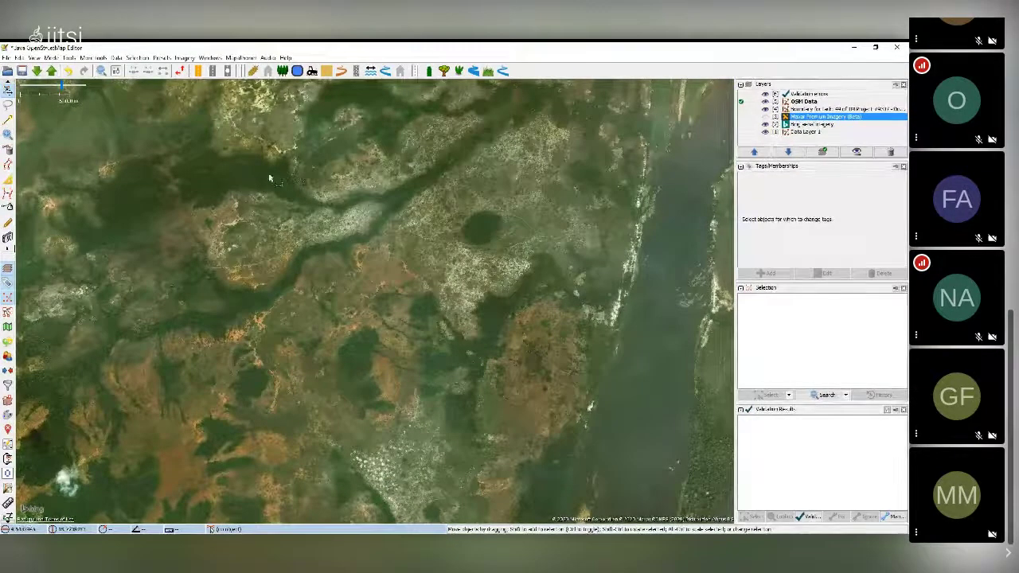
{"action": "scroll", "coordinate": [452, 161], "scroll_direction": "up", "scroll_amount": 3}
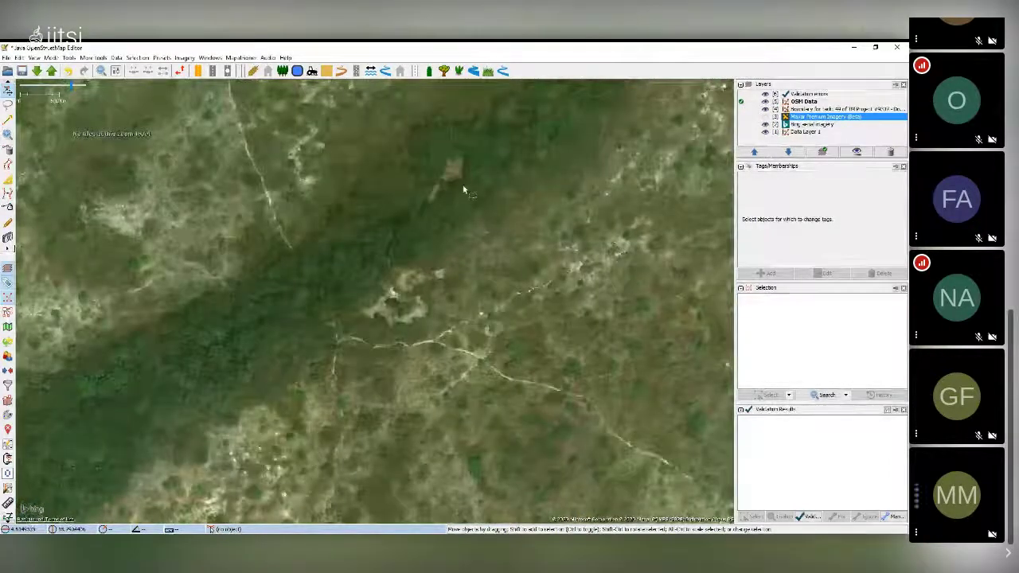
{"action": "scroll", "coordinate": [464, 189], "scroll_direction": "down", "scroll_amount": 3}
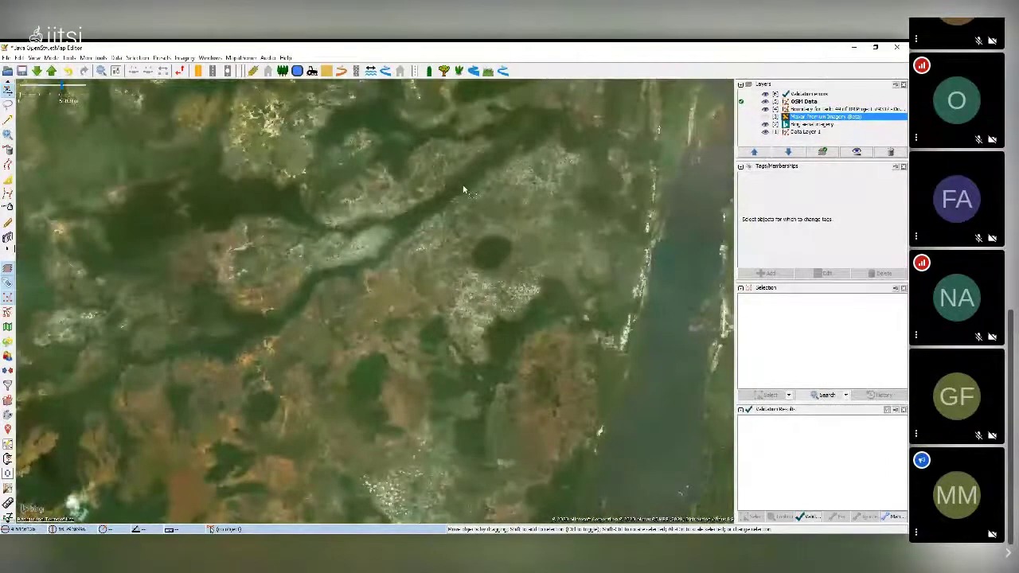
{"action": "scroll", "coordinate": [464, 189], "scroll_direction": "down", "scroll_amount": 2}
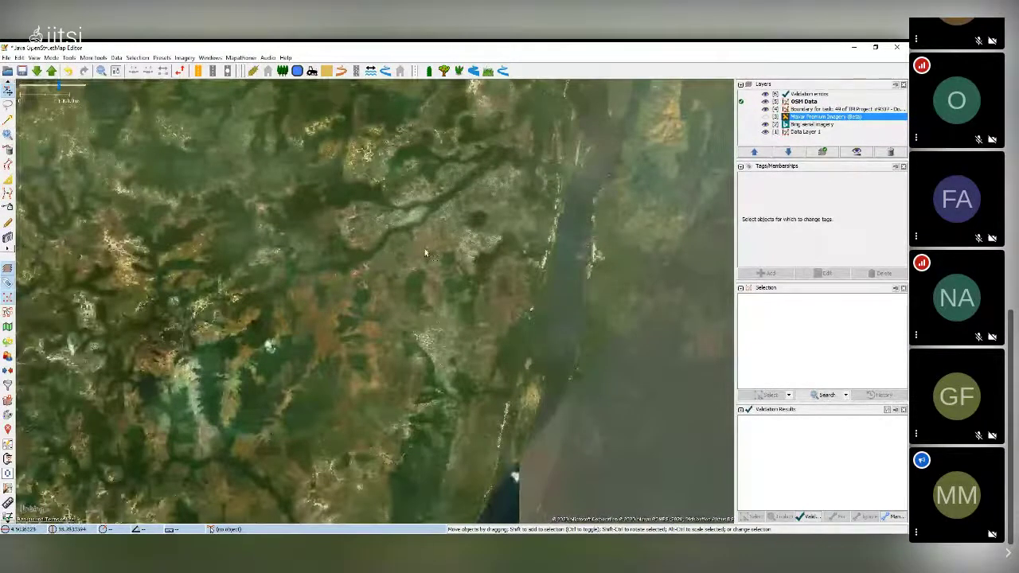
{"action": "left_click_drag", "start_coordinate": [308, 329], "coordinate": [332, 251]}
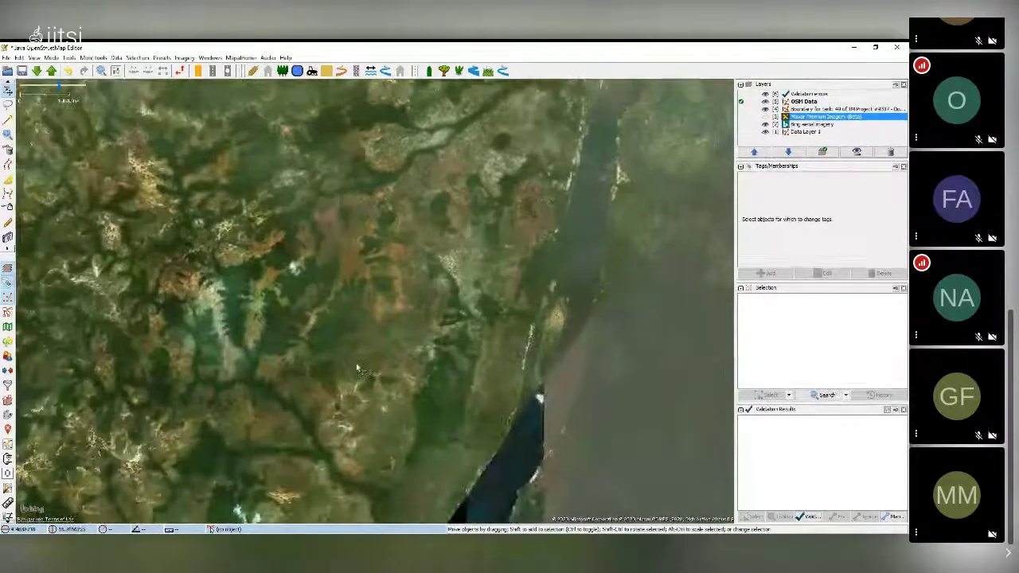
{"action": "left_click_drag", "start_coordinate": [358, 368], "coordinate": [353, 307]}
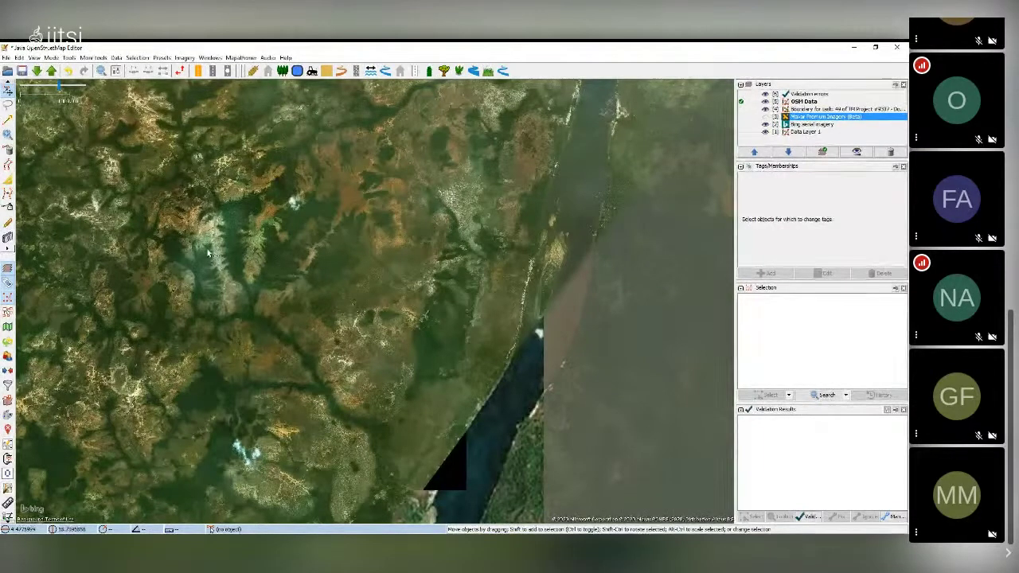
{"action": "scroll", "coordinate": [353, 306], "scroll_direction": "up", "scroll_amount": 2}
{"action": "scroll", "coordinate": [347, 307], "scroll_direction": "down", "scroll_amount": 3}
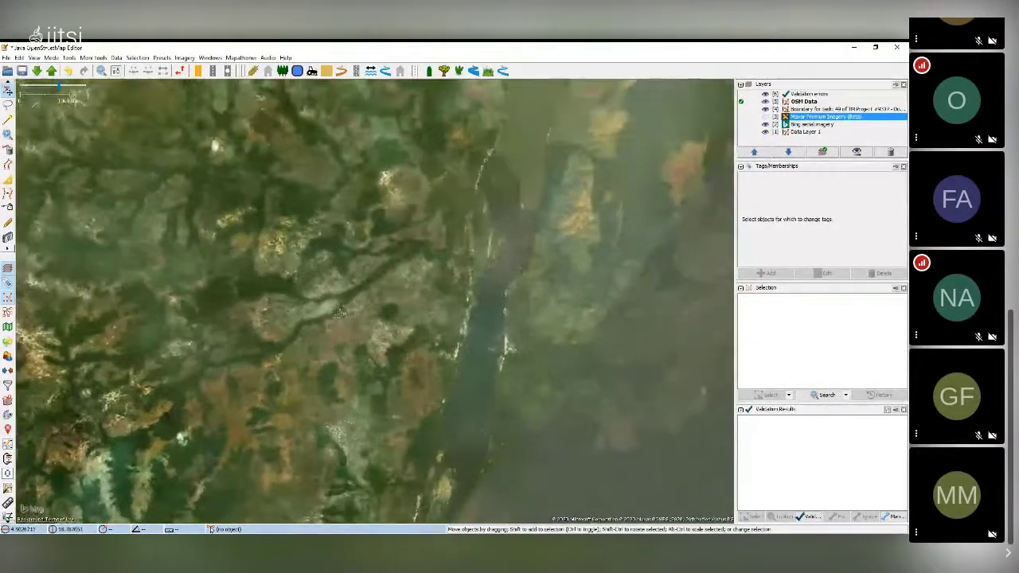
Step: Survey the river's course at overview scale, from its northern reaches back southwest to the sandbank bend and the land north of it
{"action": "left_click_drag", "start_coordinate": [402, 244], "coordinate": [360, 309]}
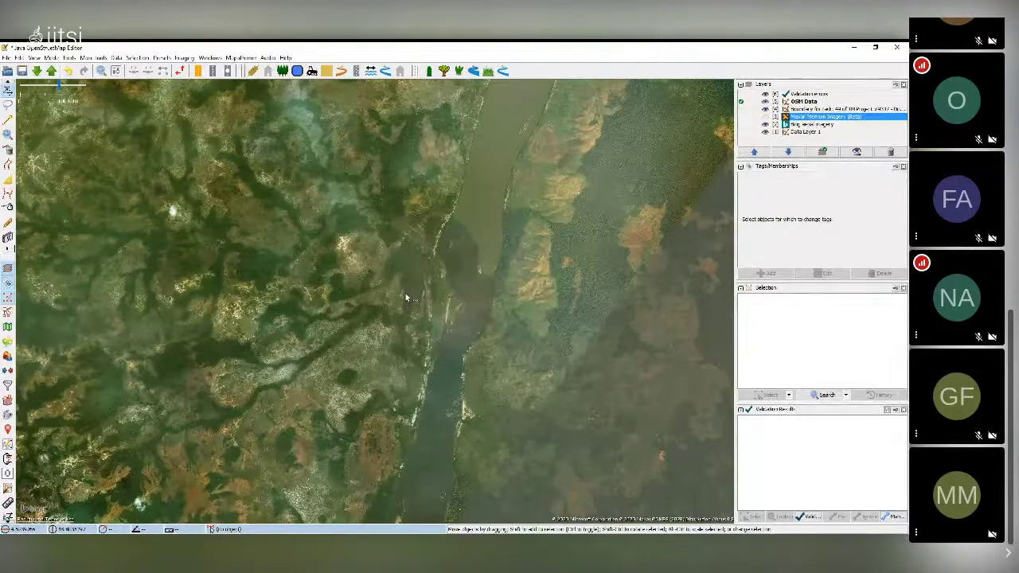
{"action": "scroll", "coordinate": [405, 297], "scroll_direction": "down", "scroll_amount": 2}
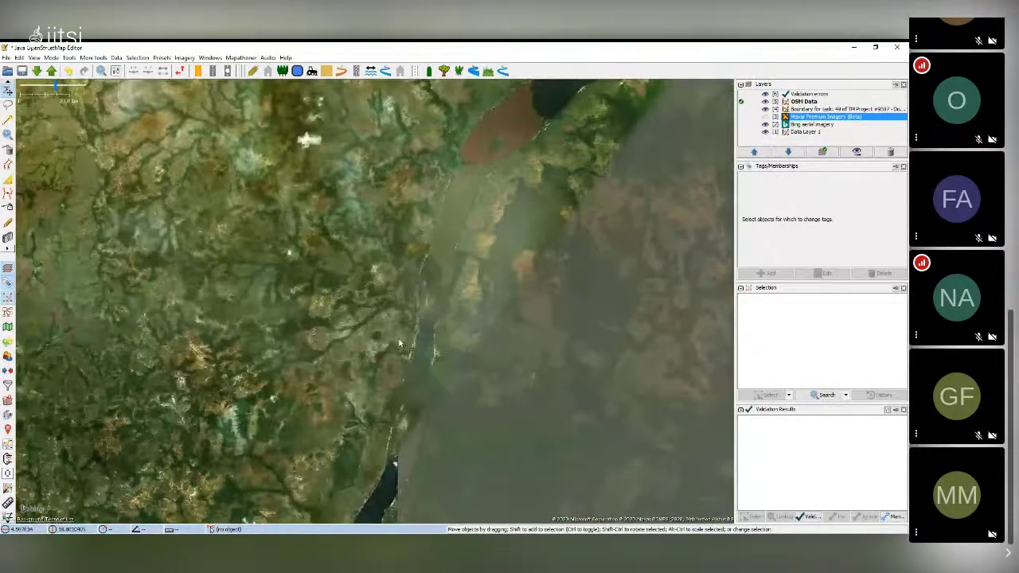
{"action": "left_click_drag", "start_coordinate": [392, 374], "coordinate": [477, 99]}
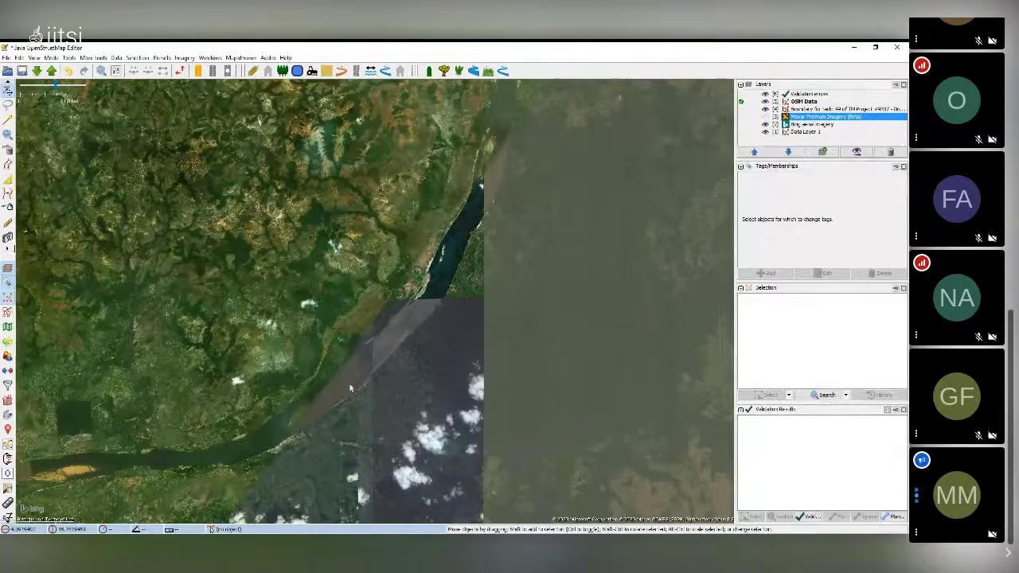
{"action": "left_click_drag", "start_coordinate": [401, 439], "coordinate": [551, 468]}
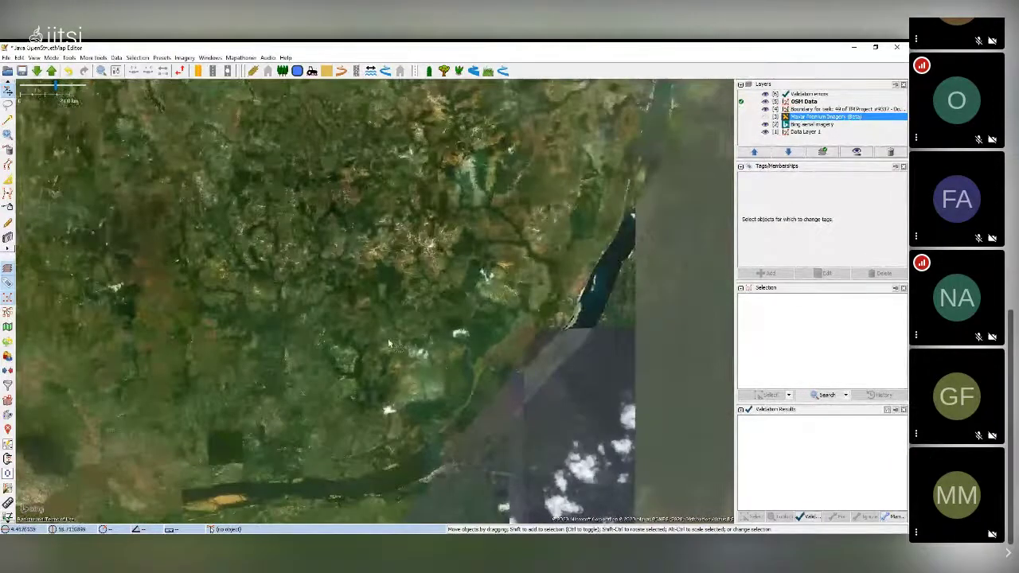
{"action": "left_click_drag", "start_coordinate": [343, 361], "coordinate": [482, 322]}
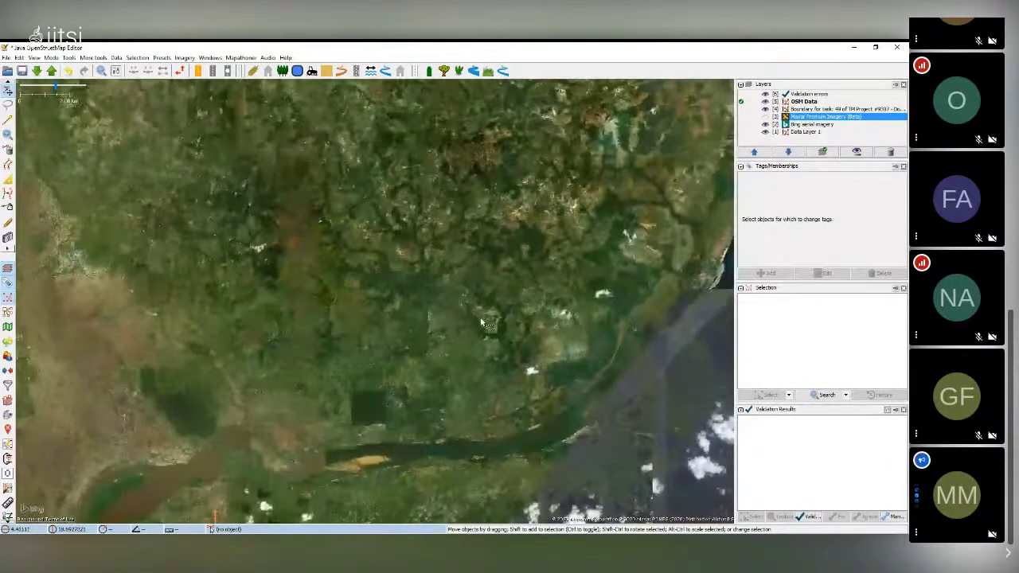